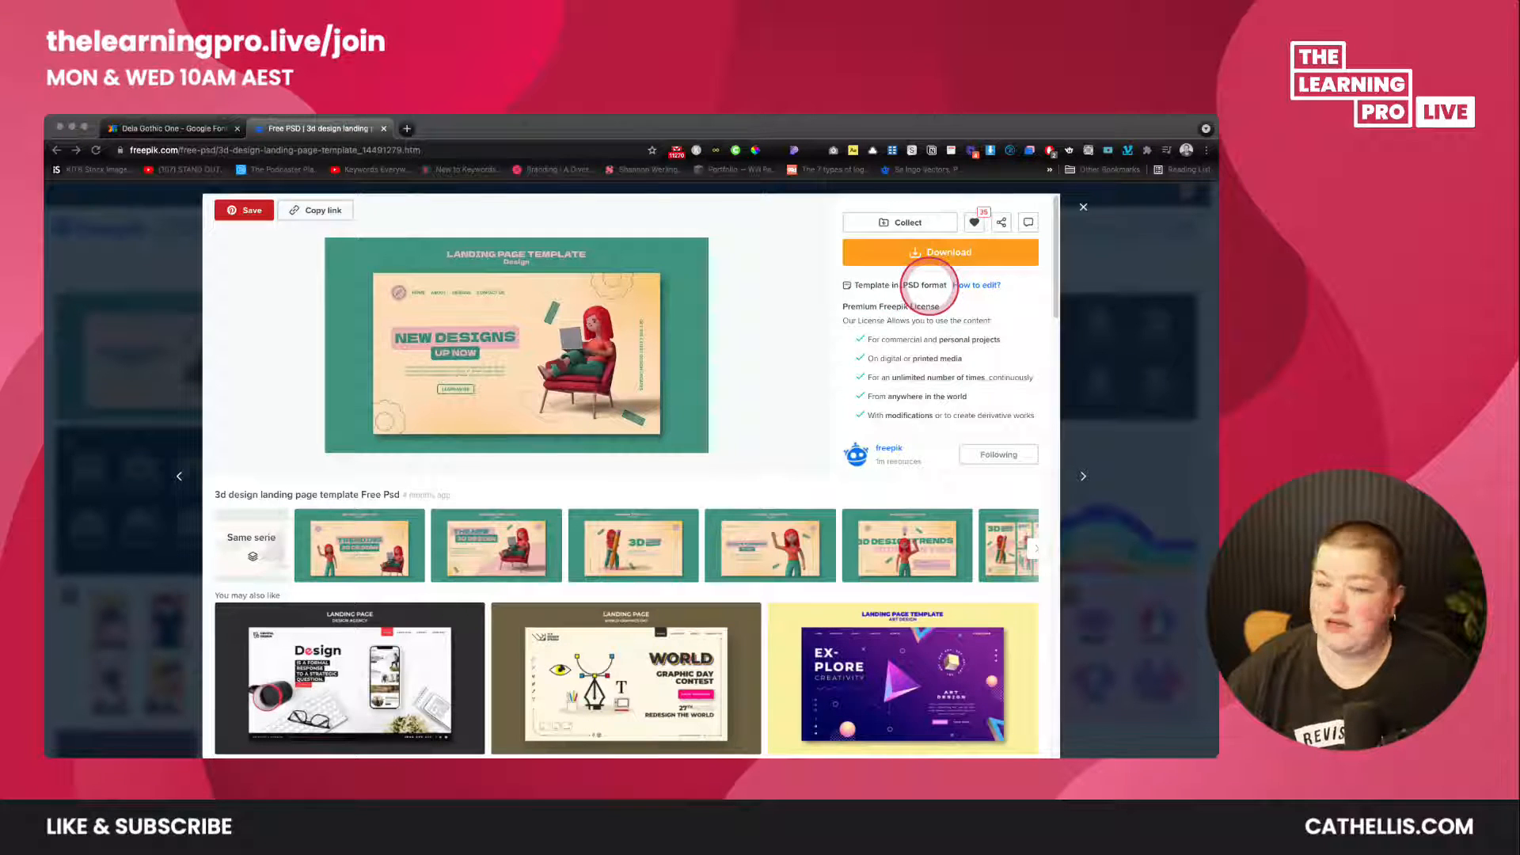
- Switch to Photoshop and collapse the Text and Design layer groups of the landing page template
{"action": "mouse_move", "coordinate": [938, 748]}
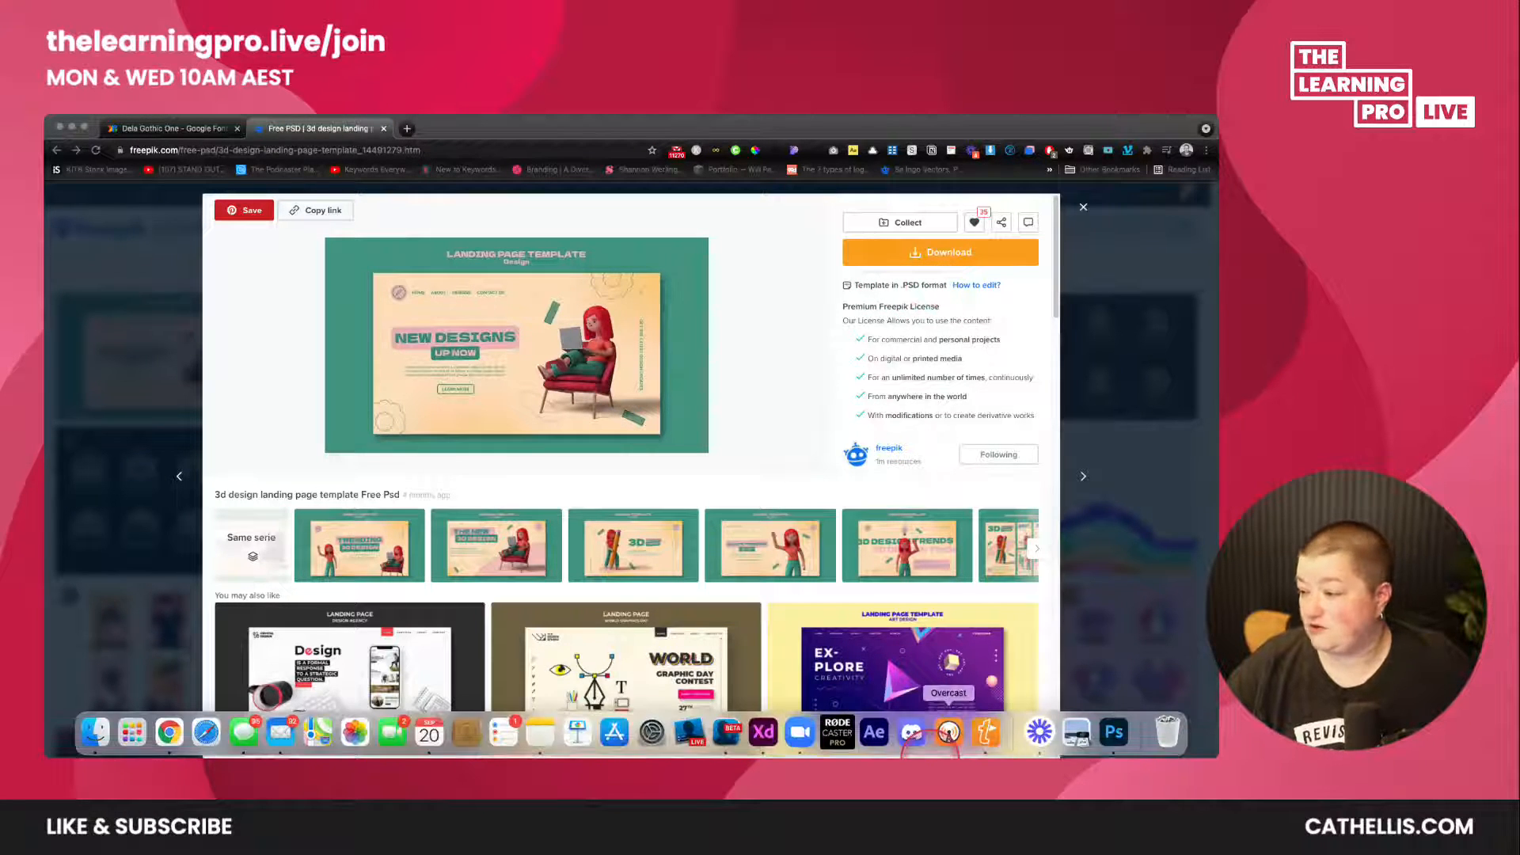
{"action": "left_click", "coordinate": [1114, 732]}
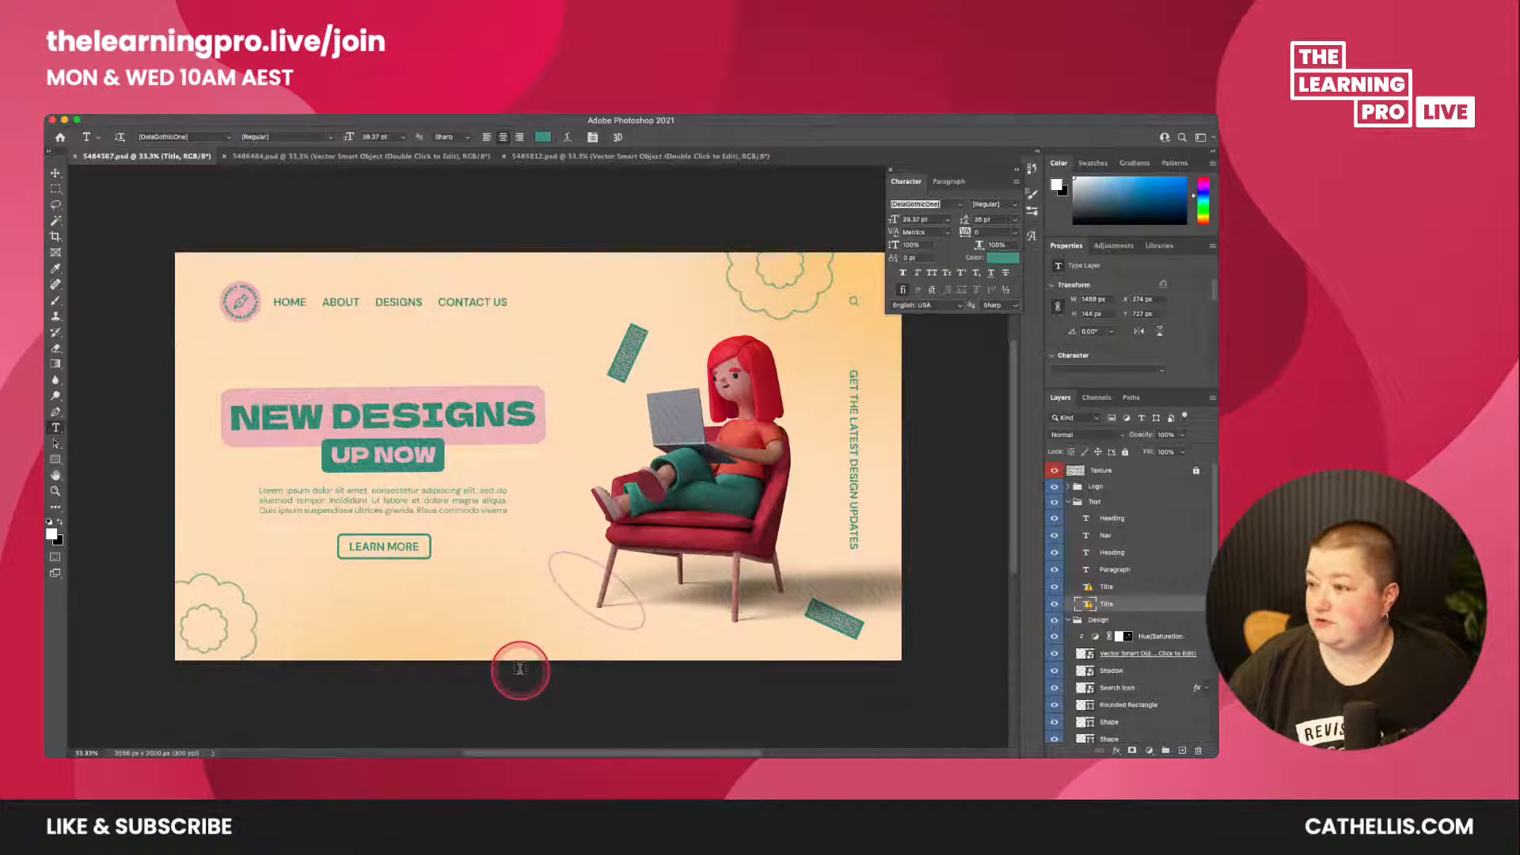
{"action": "left_click", "coordinate": [1069, 502]}
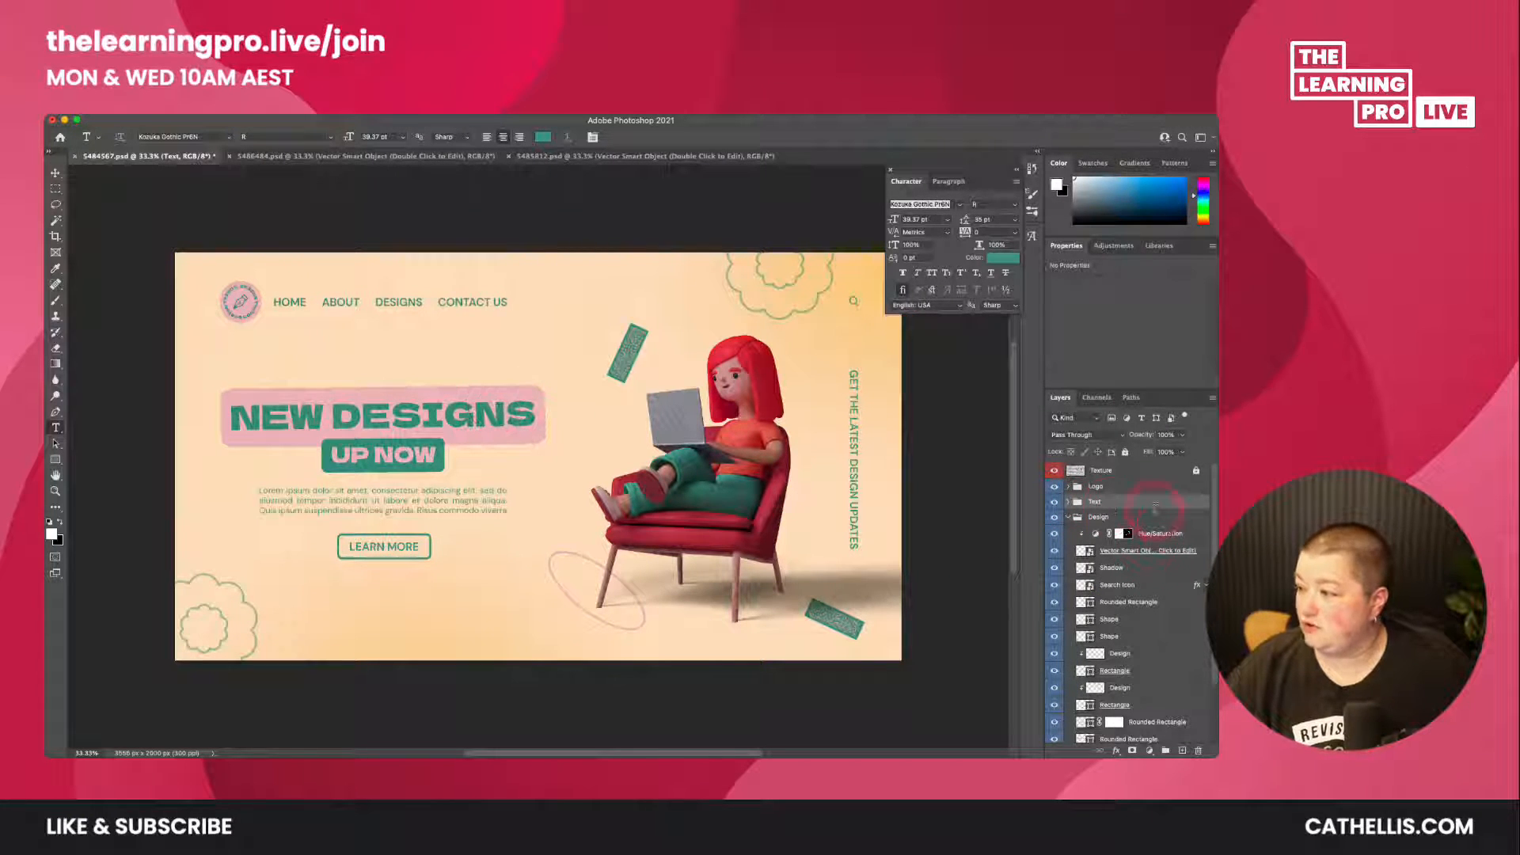
{"action": "left_click", "coordinate": [1068, 517]}
- Hide the Layers panel and bring it back
{"action": "left_click", "coordinate": [448, 119]}
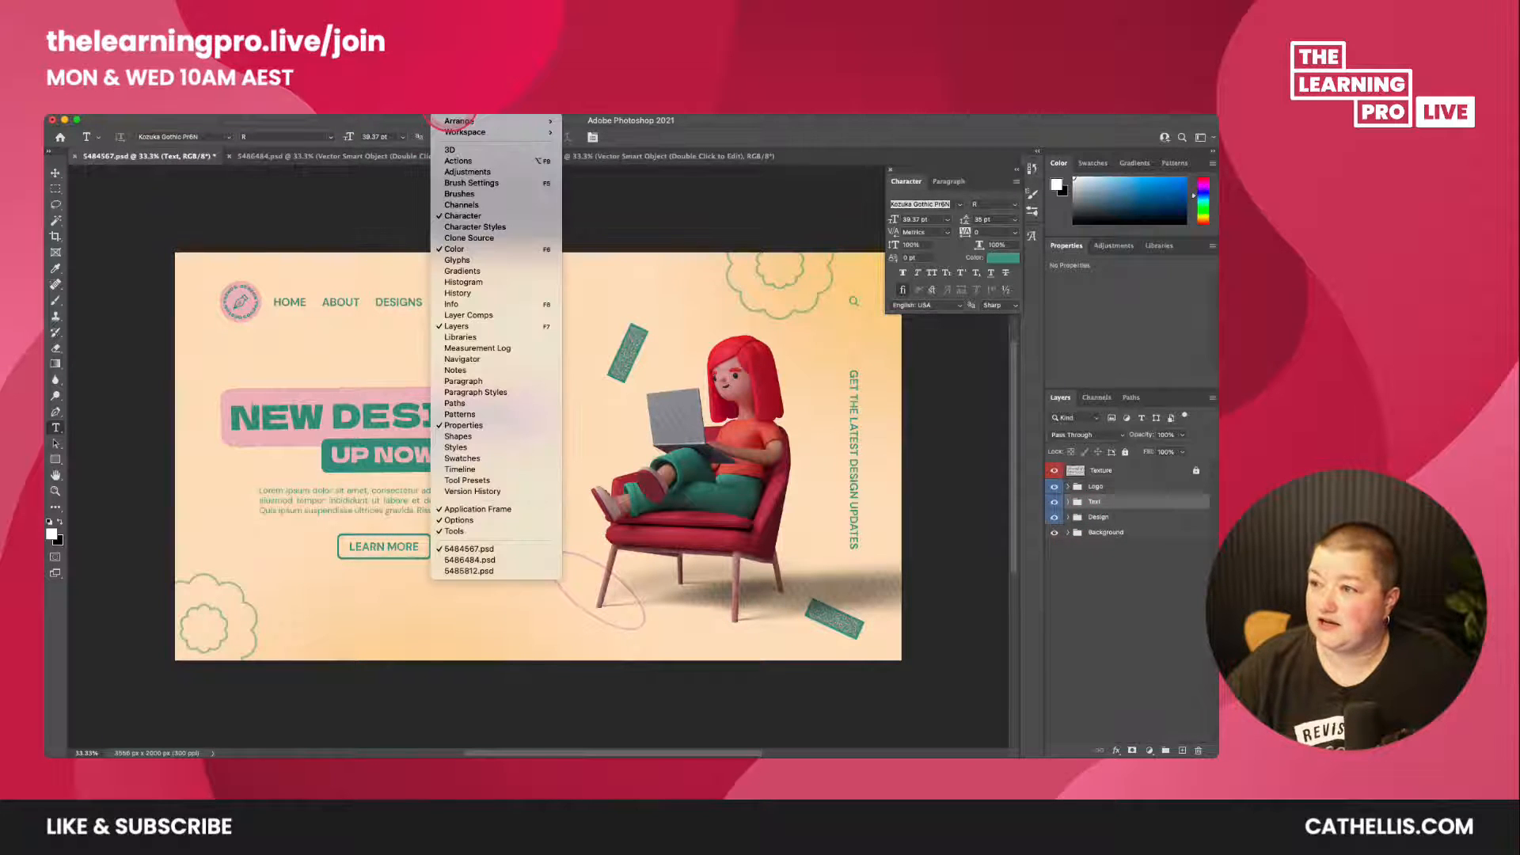
{"action": "left_click", "coordinate": [451, 327]}
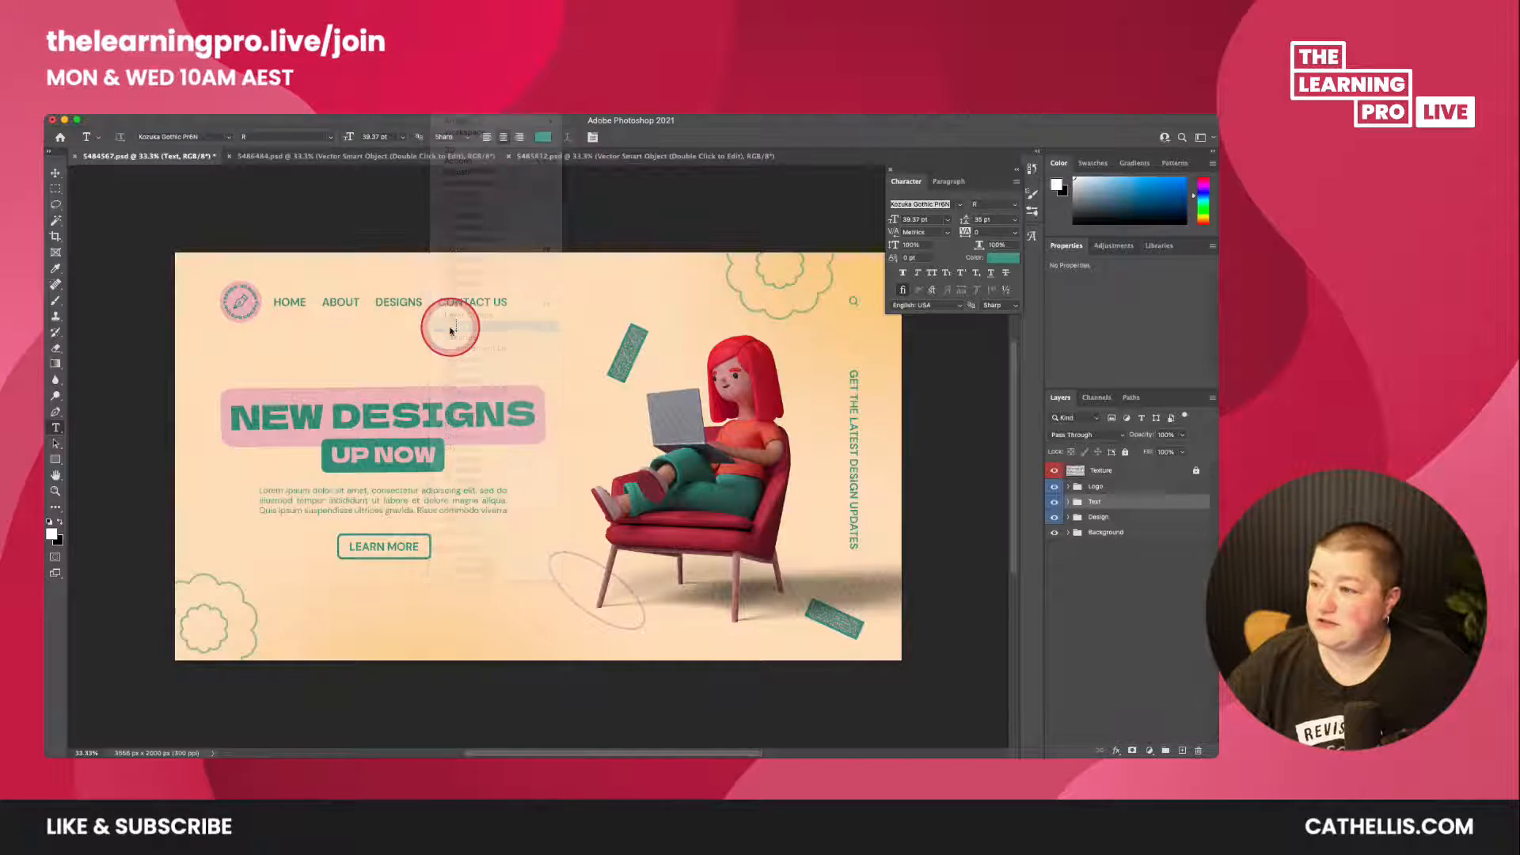
{"action": "left_click", "coordinate": [448, 119]}
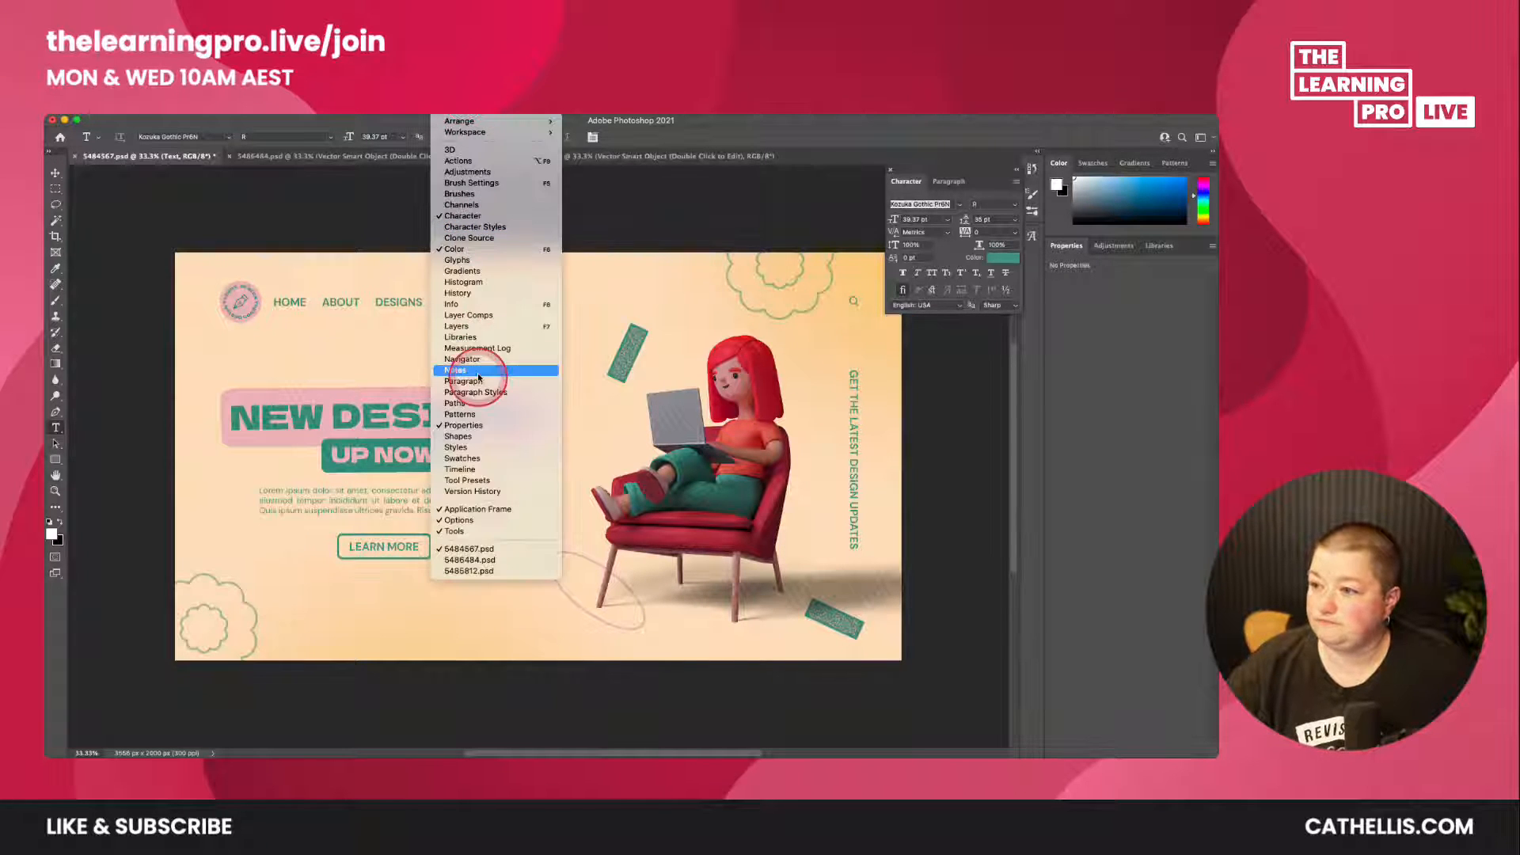
{"action": "left_click", "coordinate": [451, 327]}
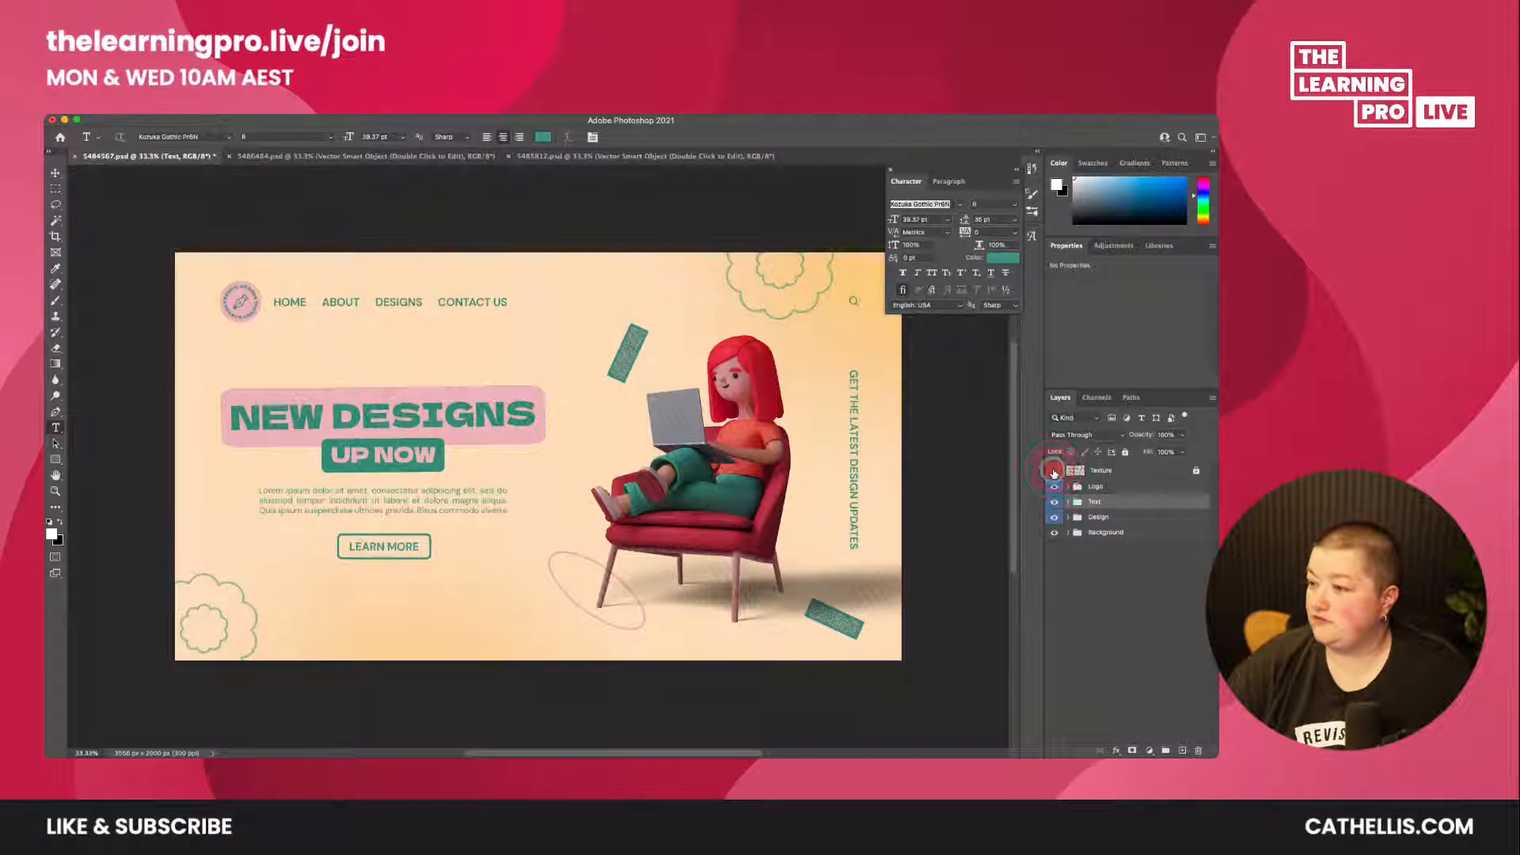
- Hide the Texture layer, comparing the artwork with and without it
{"action": "left_click", "coordinate": [1054, 471]}
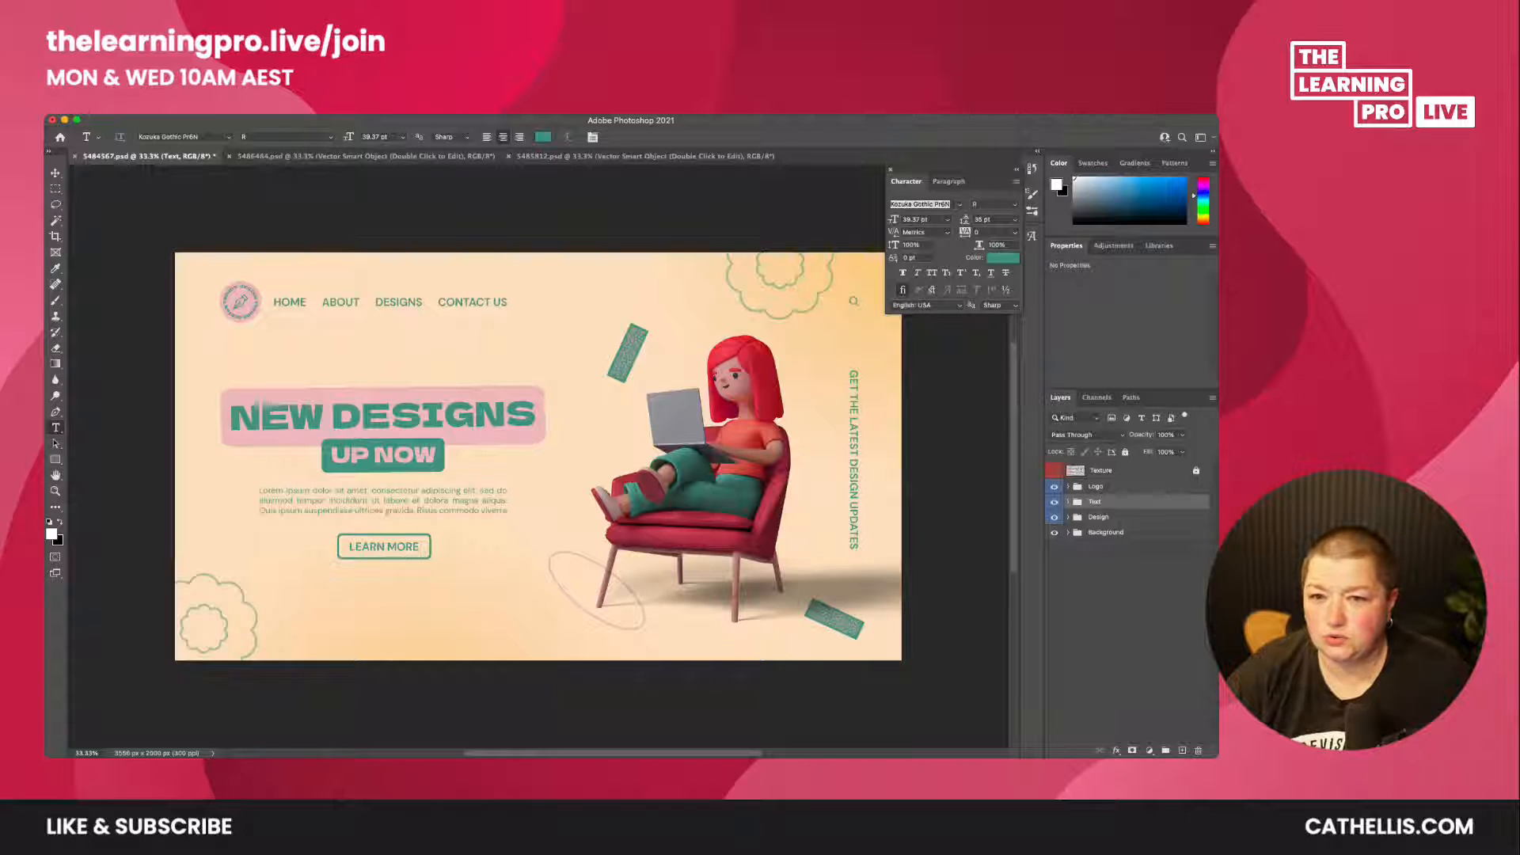
{"action": "key", "text": "super+Tab"}
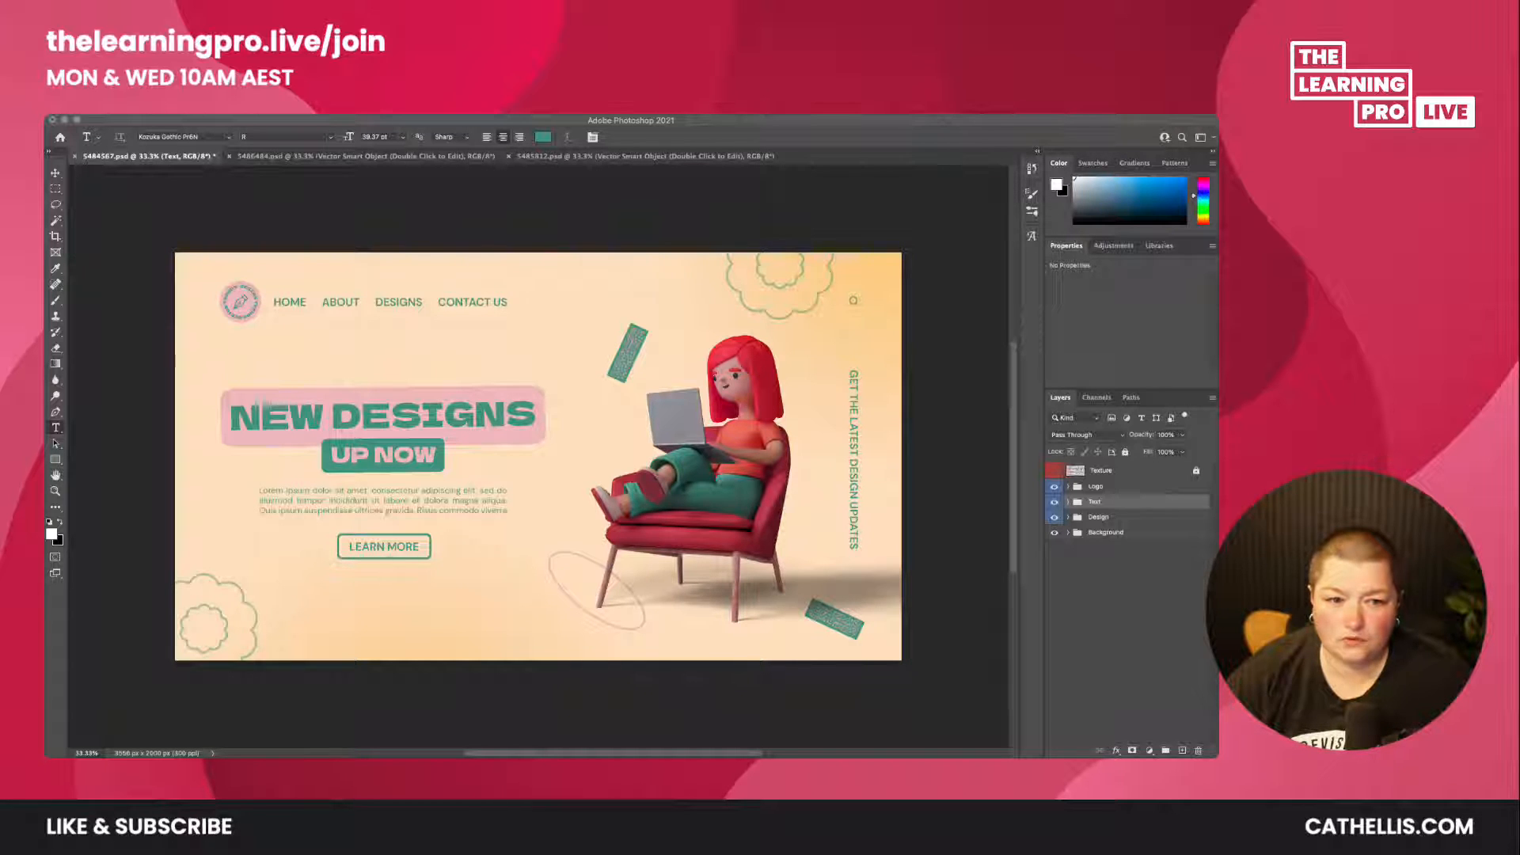
{"action": "left_click", "coordinate": [694, 462]}
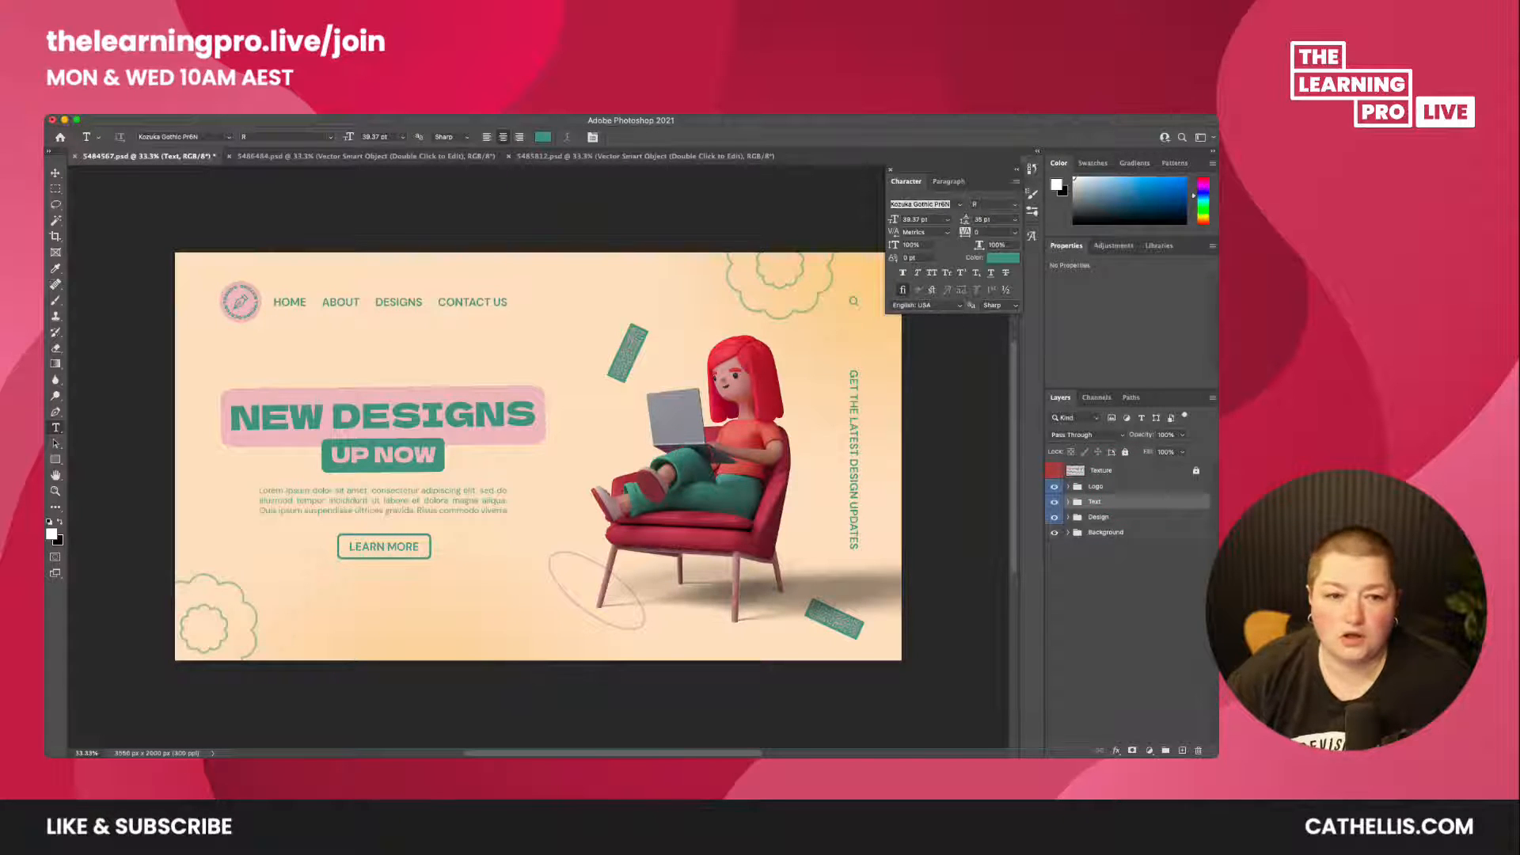
{"action": "key", "text": "super+Tab"}
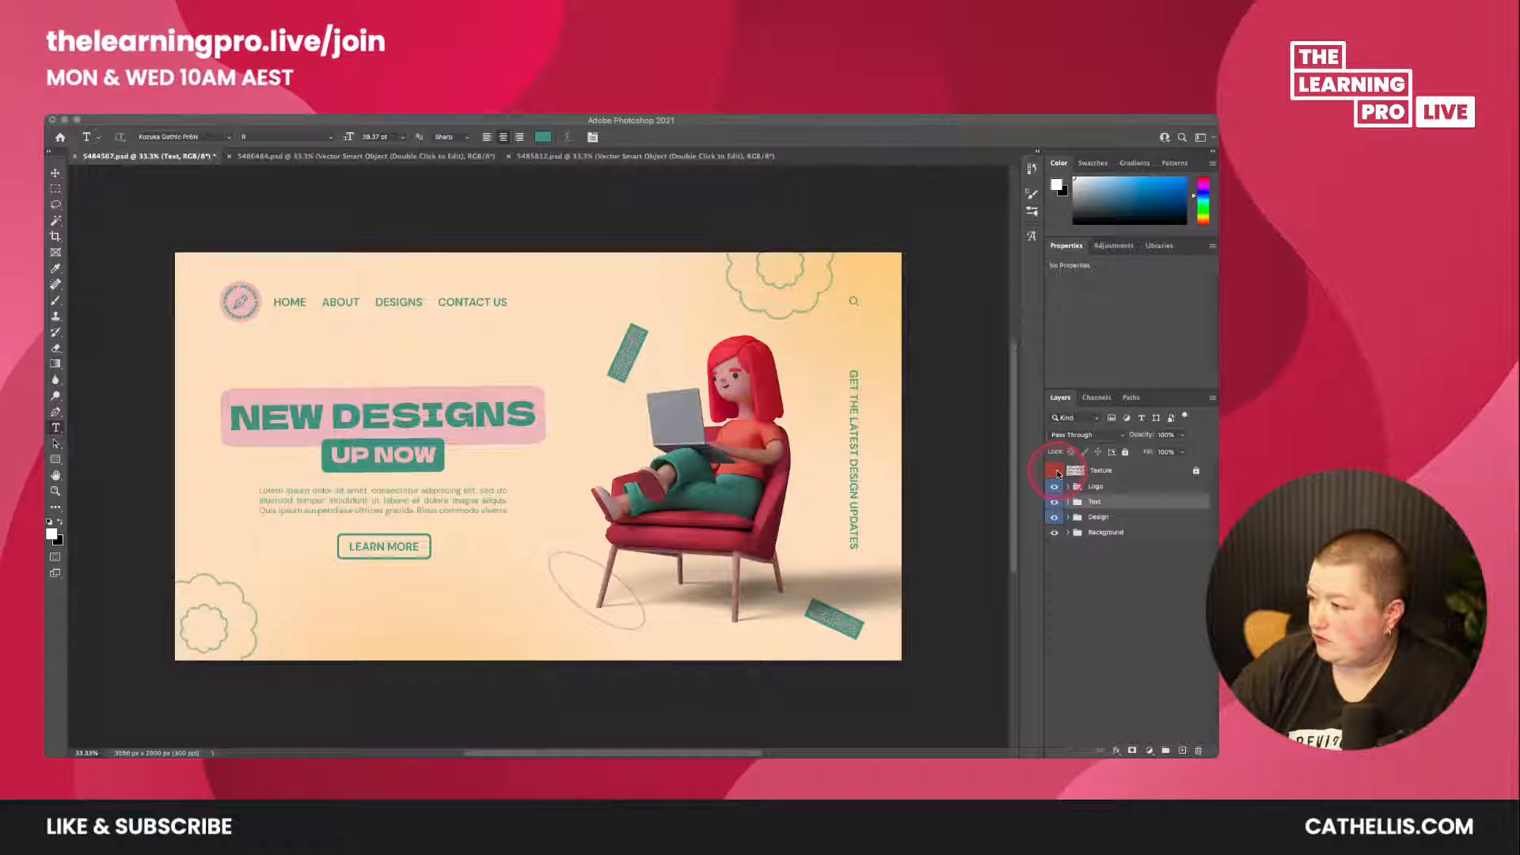
{"action": "left_click", "coordinate": [1055, 472]}
{"action": "left_click", "coordinate": [1056, 472]}
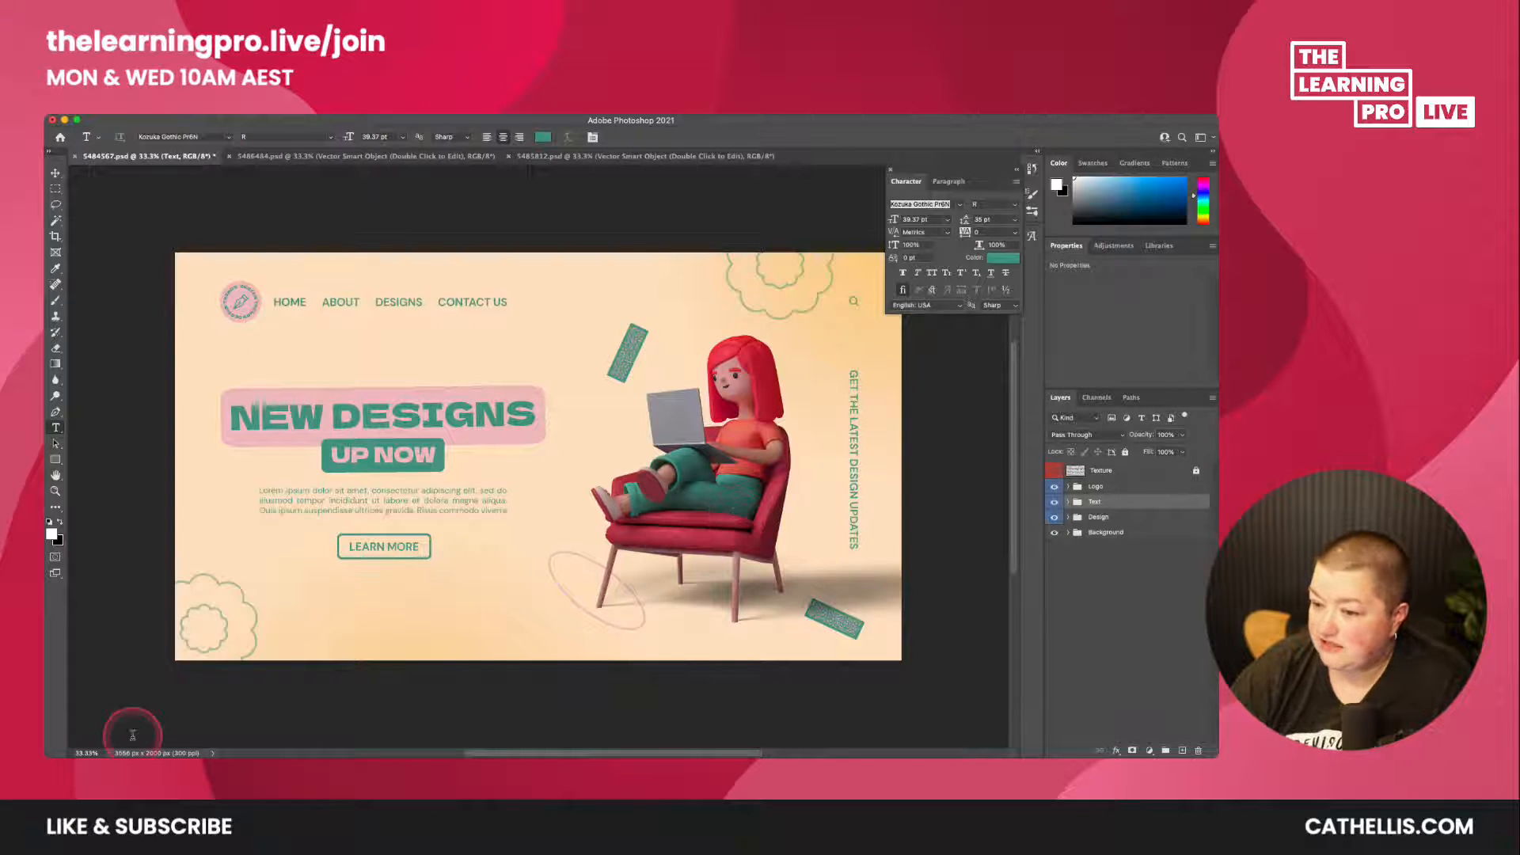
- Examine the artwork without its texture at 50% and 75% zoom, and return the view to 33%
{"action": "left_click", "coordinate": [88, 753]}
{"action": "left_click", "coordinate": [98, 753]}
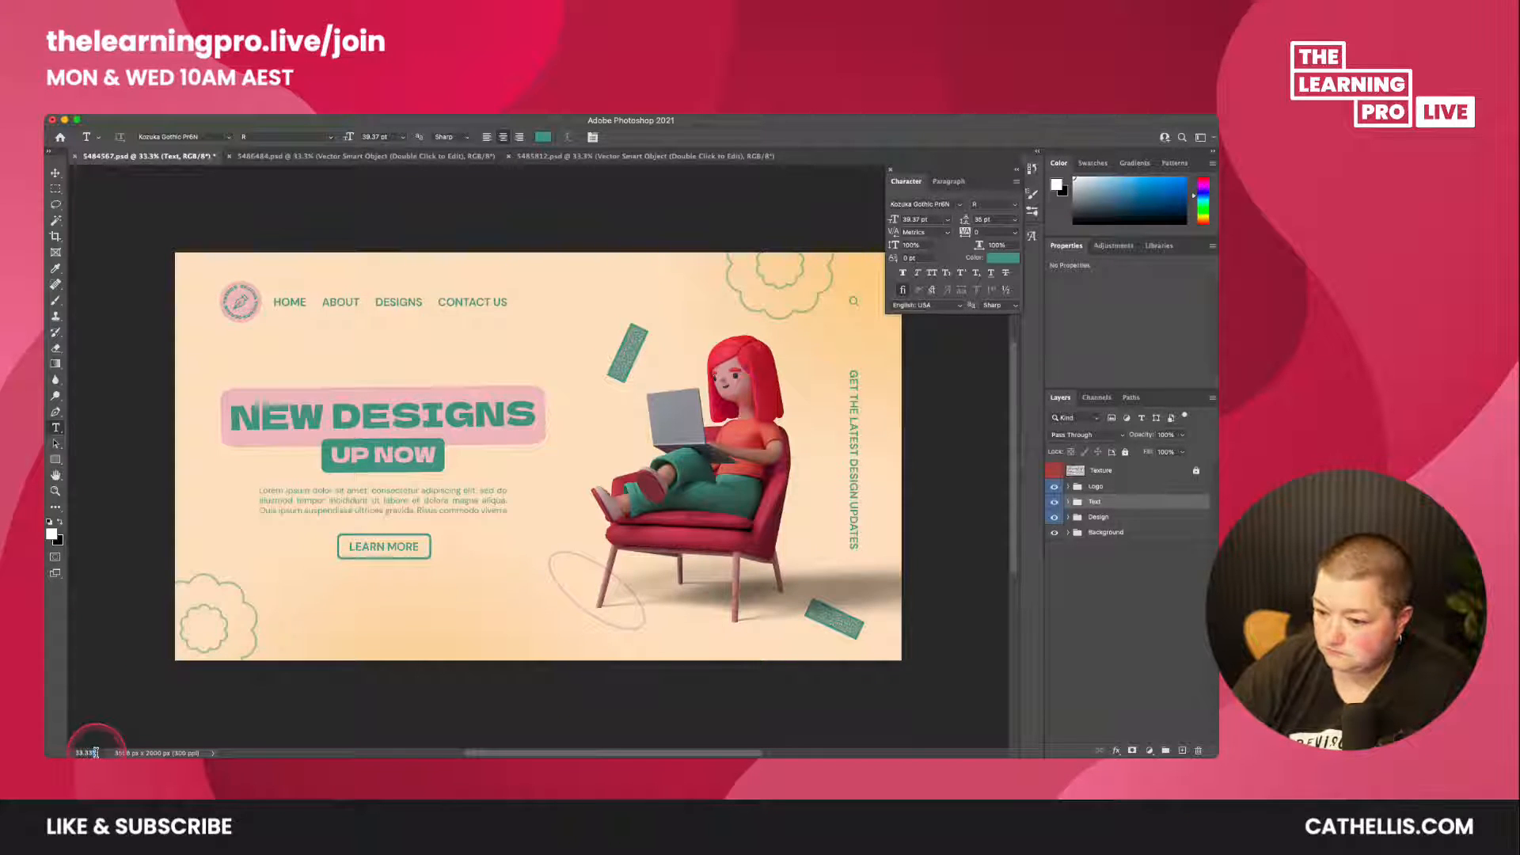
{"action": "mouse_move", "coordinate": [59, 754]}
{"action": "key", "text": "super+plus"}
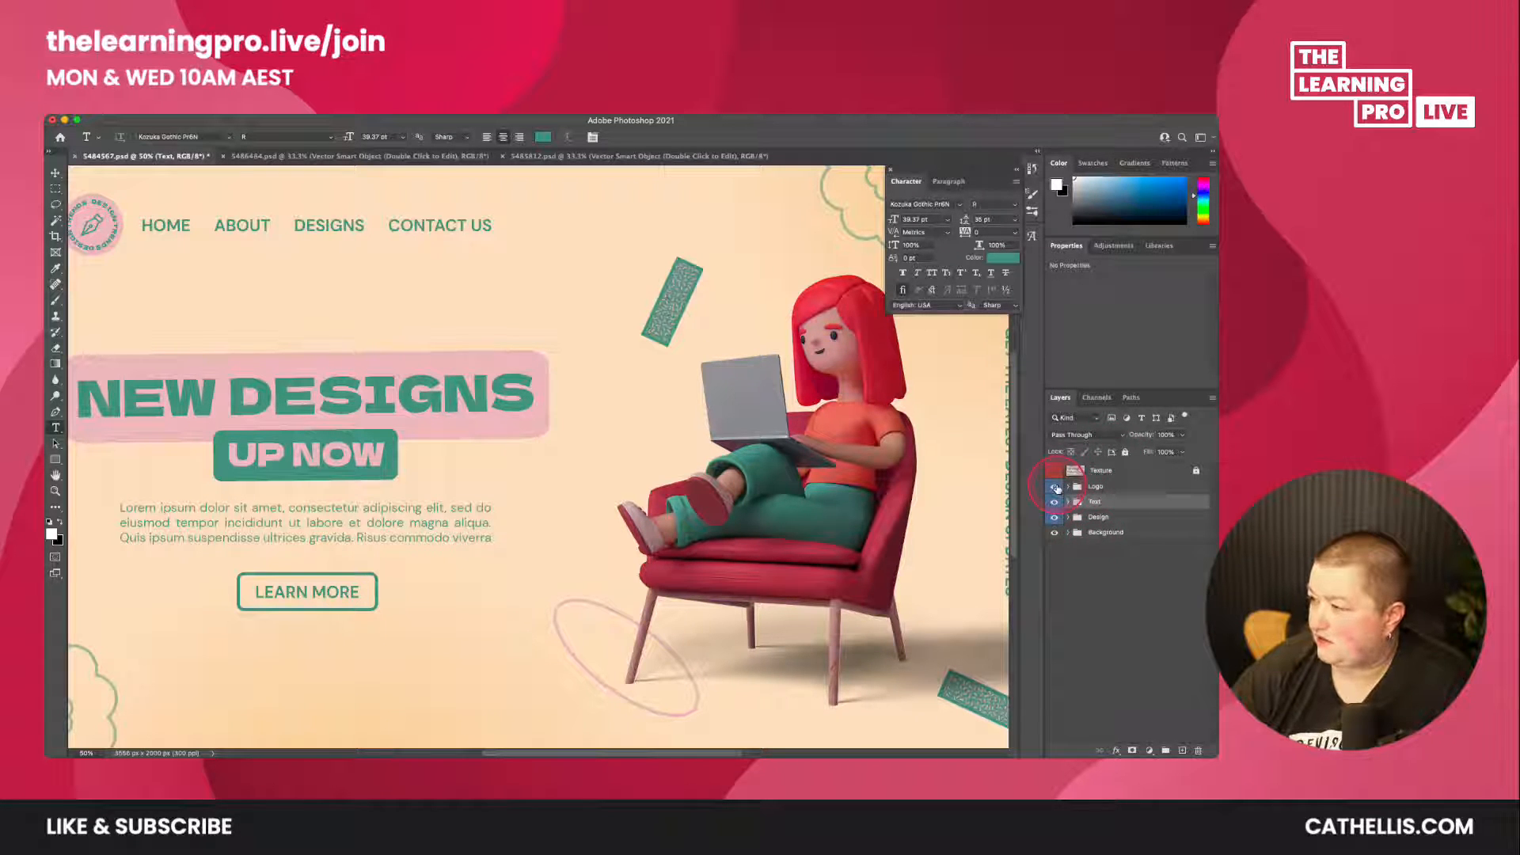
{"action": "left_click", "coordinate": [87, 753]}
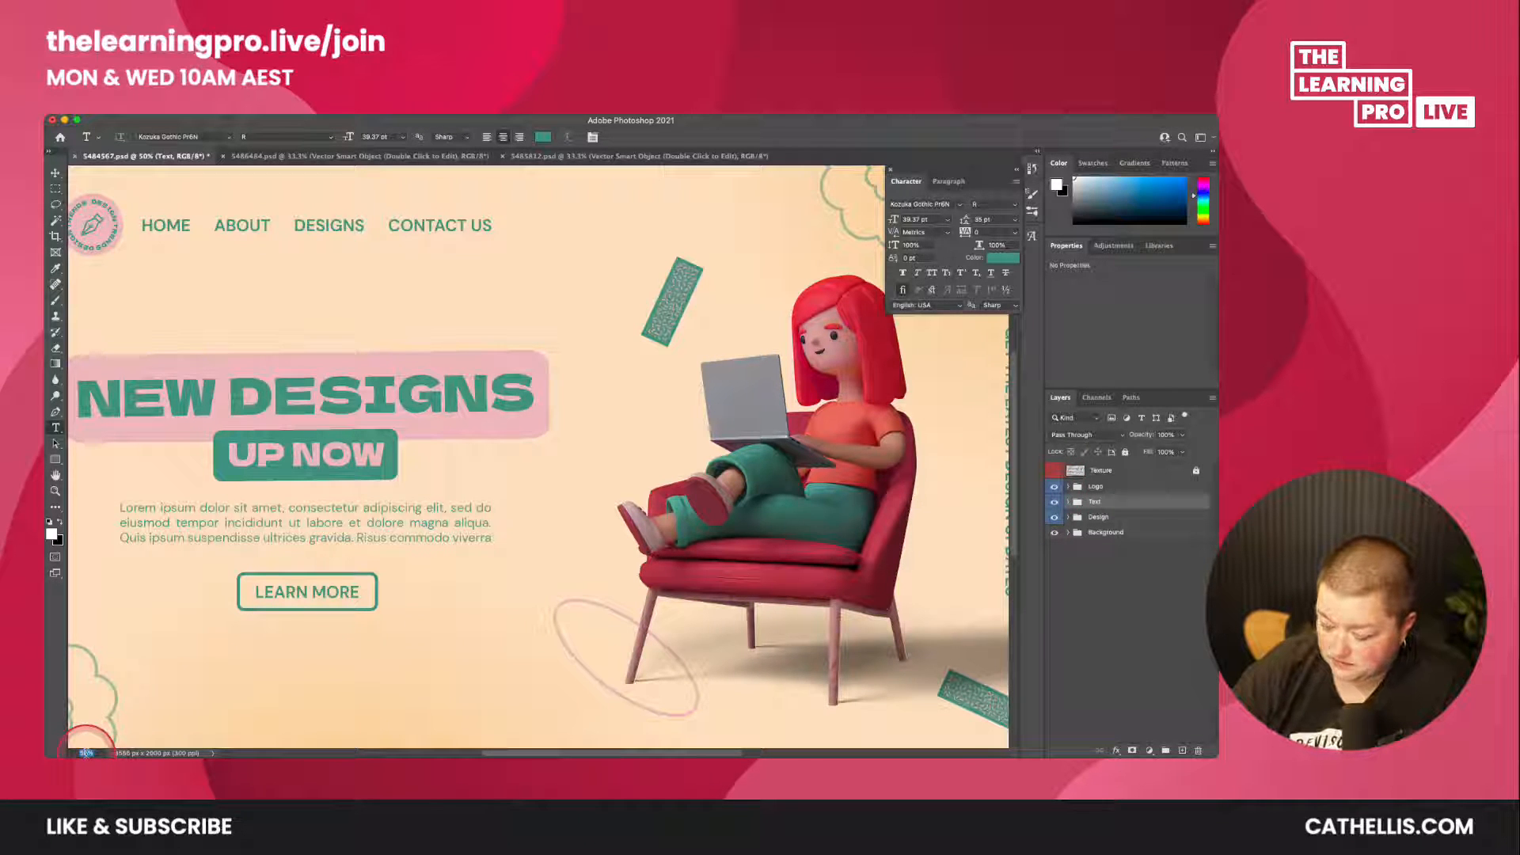
{"action": "type", "text": "75"}
{"action": "key", "text": "Return"}
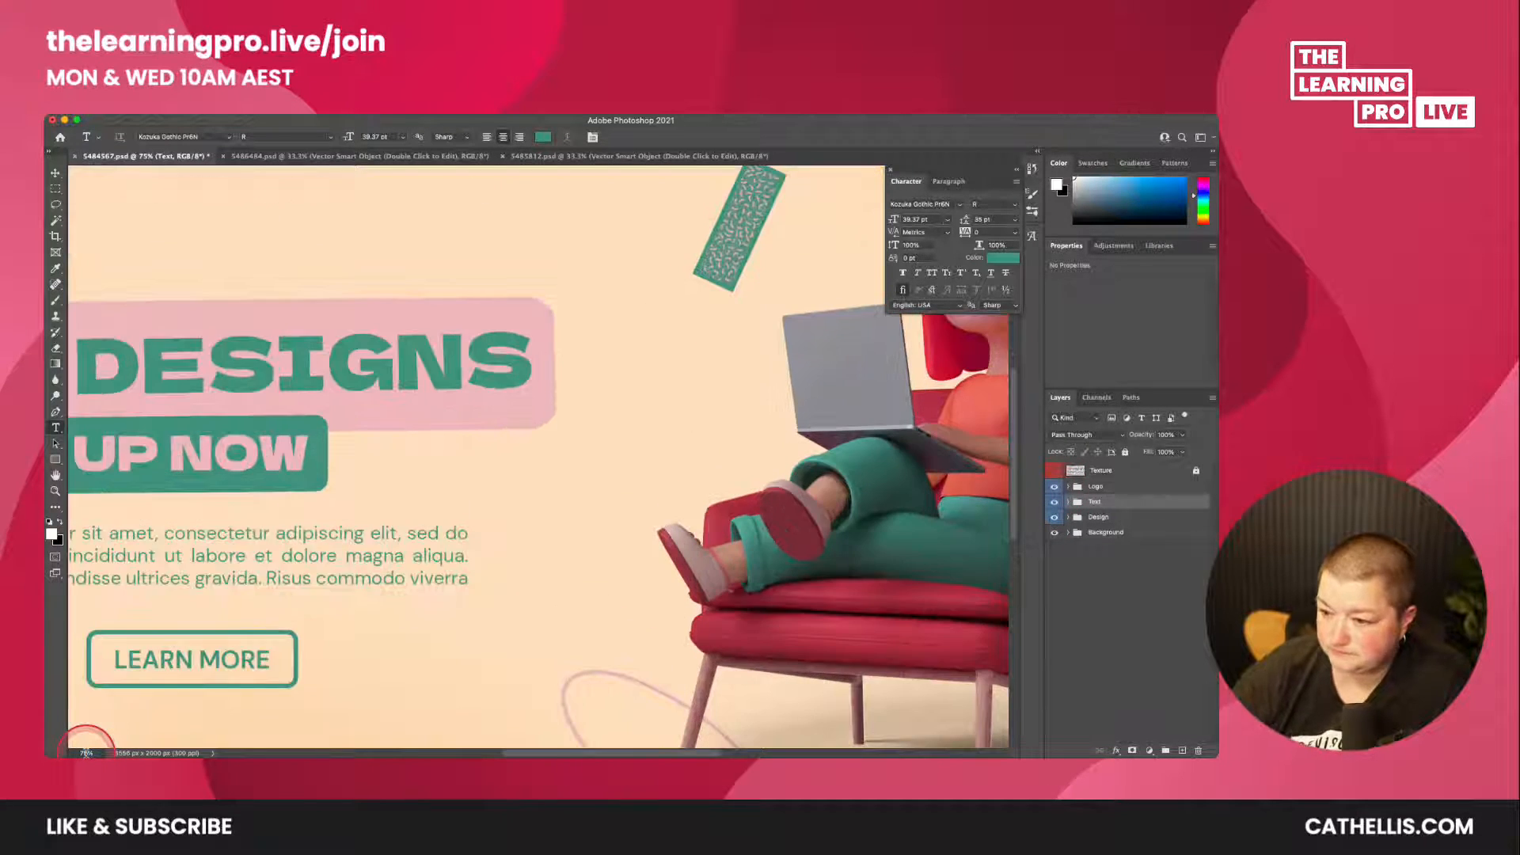
{"action": "left_click", "coordinate": [87, 752]}
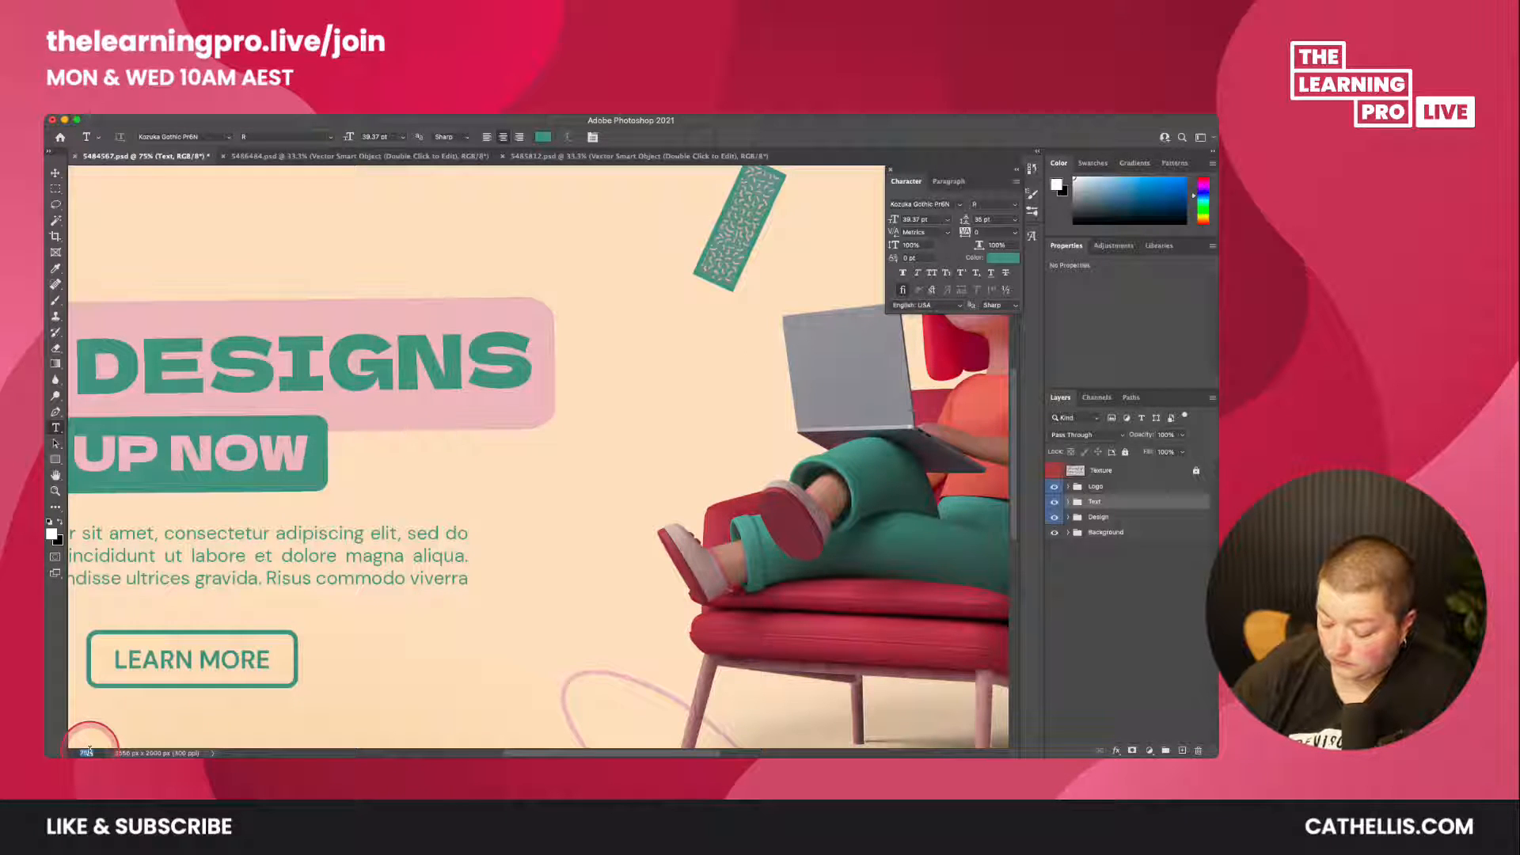
{"action": "type", "text": "33"}
{"action": "key", "text": "Return"}
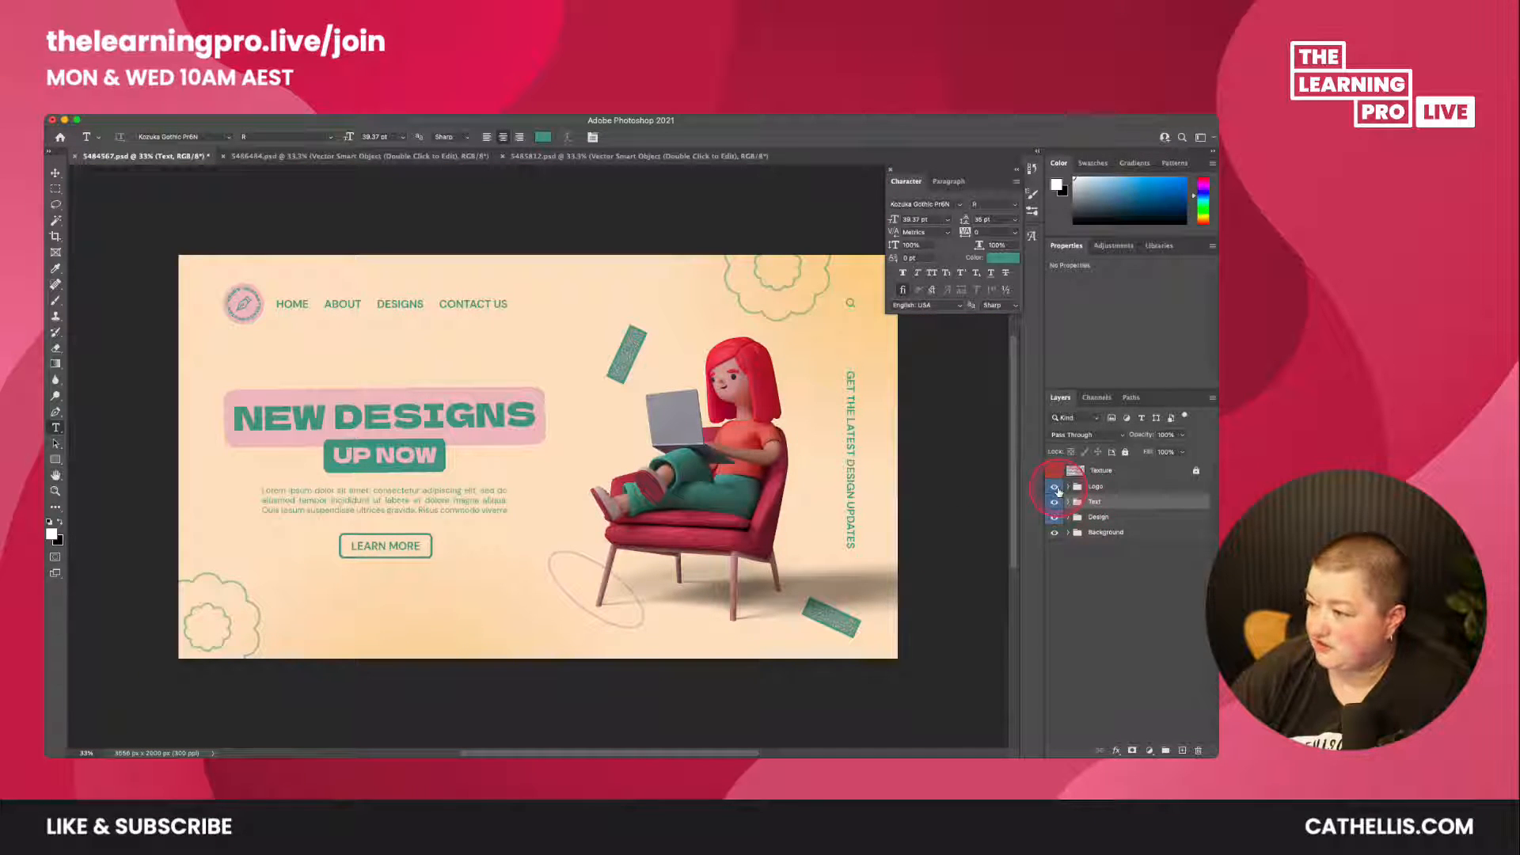
- Toggle the Logo group's visibility repeatedly to identify its contents, leaving the group shown
{"action": "left_click", "coordinate": [1054, 488]}
{"action": "left_click", "coordinate": [1054, 488]}
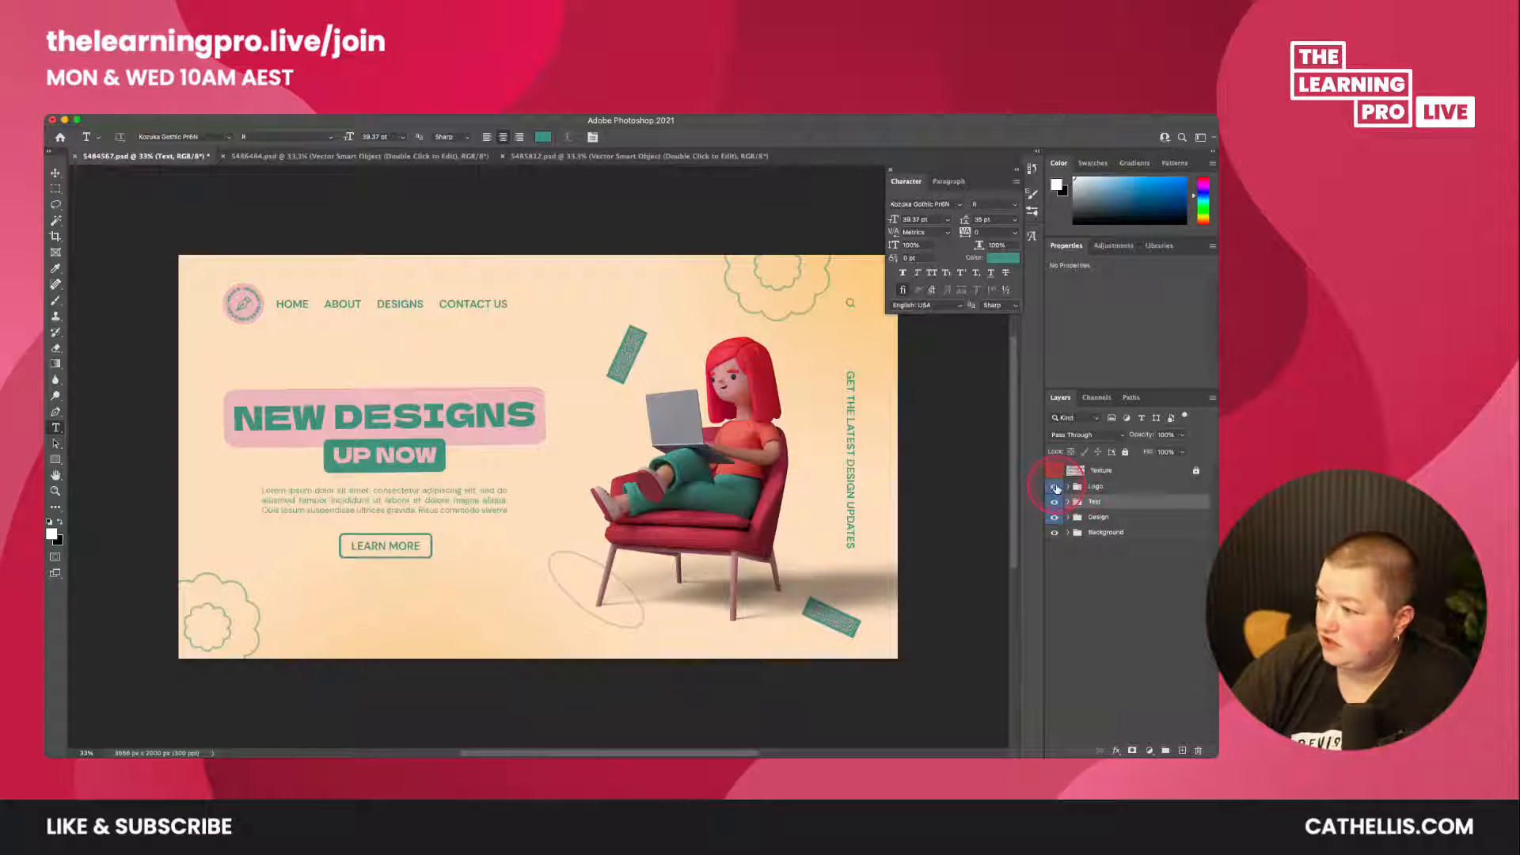
{"action": "left_click", "coordinate": [1056, 488]}
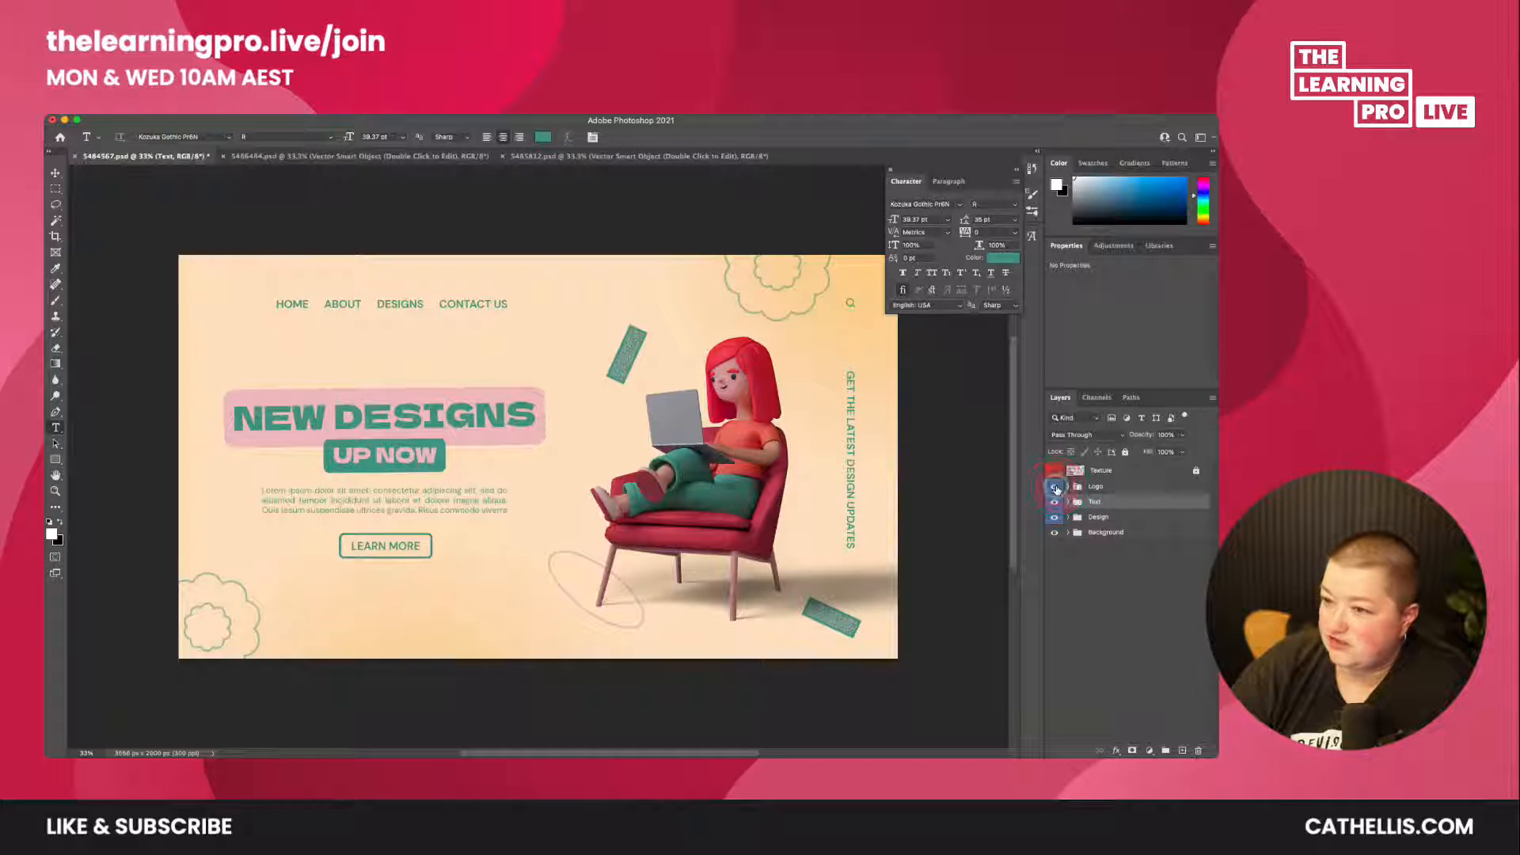
{"action": "left_click", "coordinate": [1055, 488]}
{"action": "left_click", "coordinate": [1055, 488]}
{"action": "left_click", "coordinate": [1055, 488]}
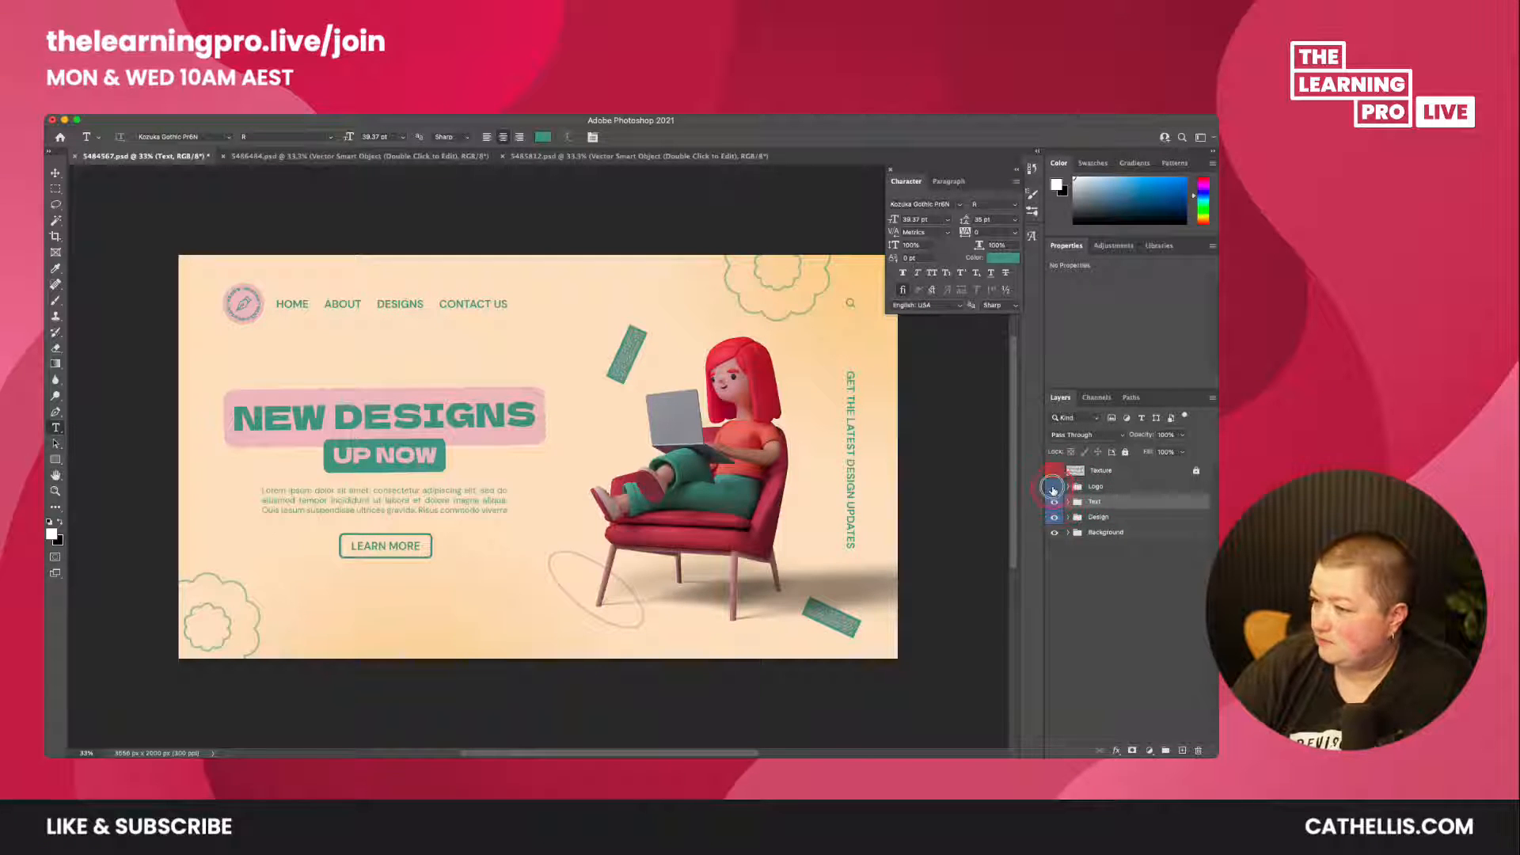
{"action": "left_click", "coordinate": [1054, 488]}
{"action": "left_click", "coordinate": [1054, 487]}
- Toggle the visibility of the Text group and the Design group to identify their contents, leaving both shown
{"action": "left_click", "coordinate": [1054, 502]}
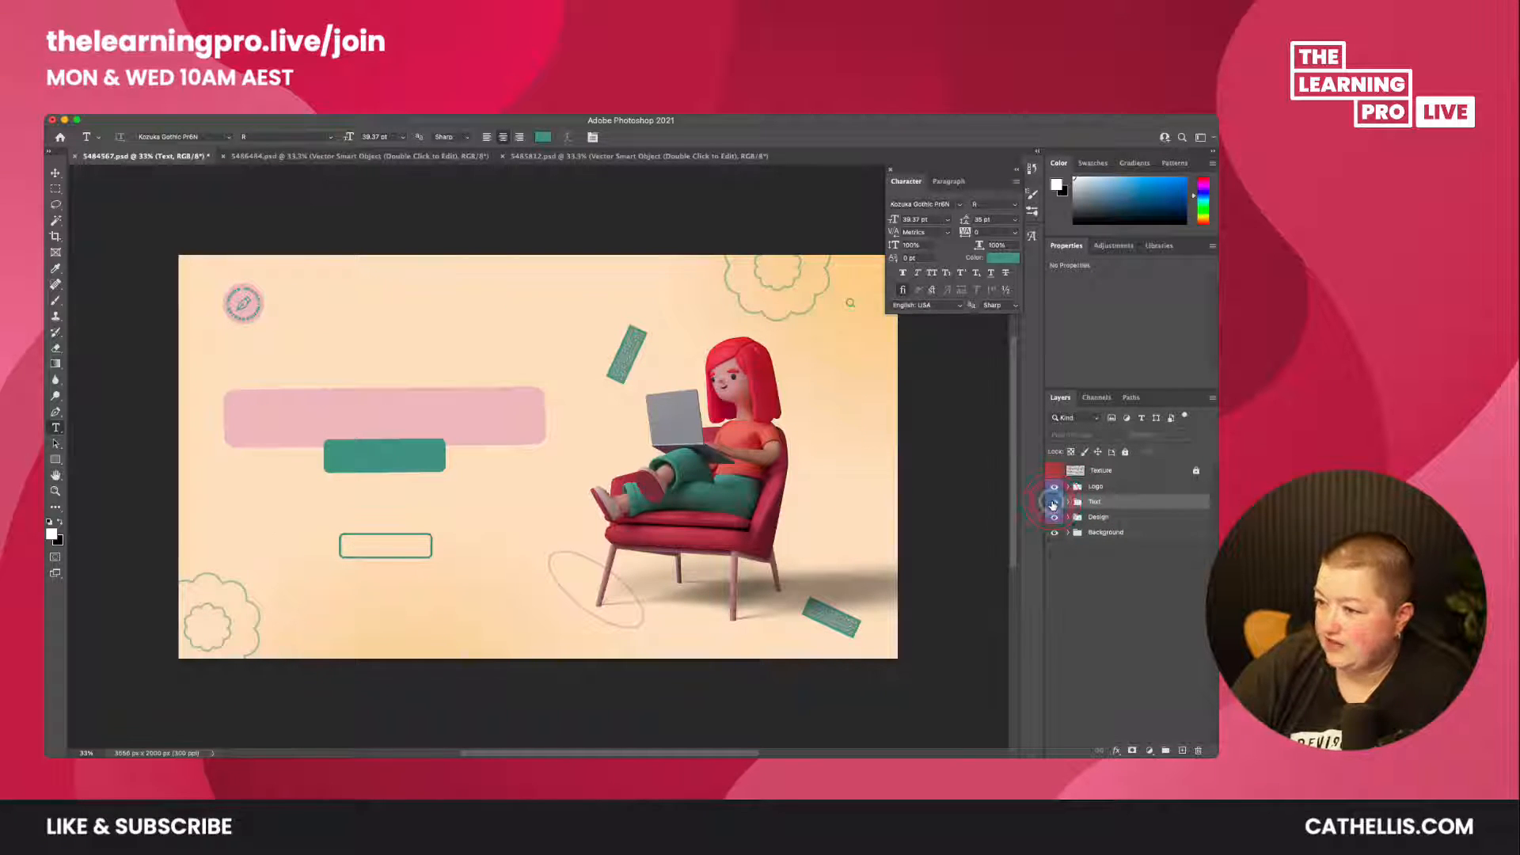
{"action": "left_click", "coordinate": [1054, 502]}
{"action": "left_click", "coordinate": [1054, 502]}
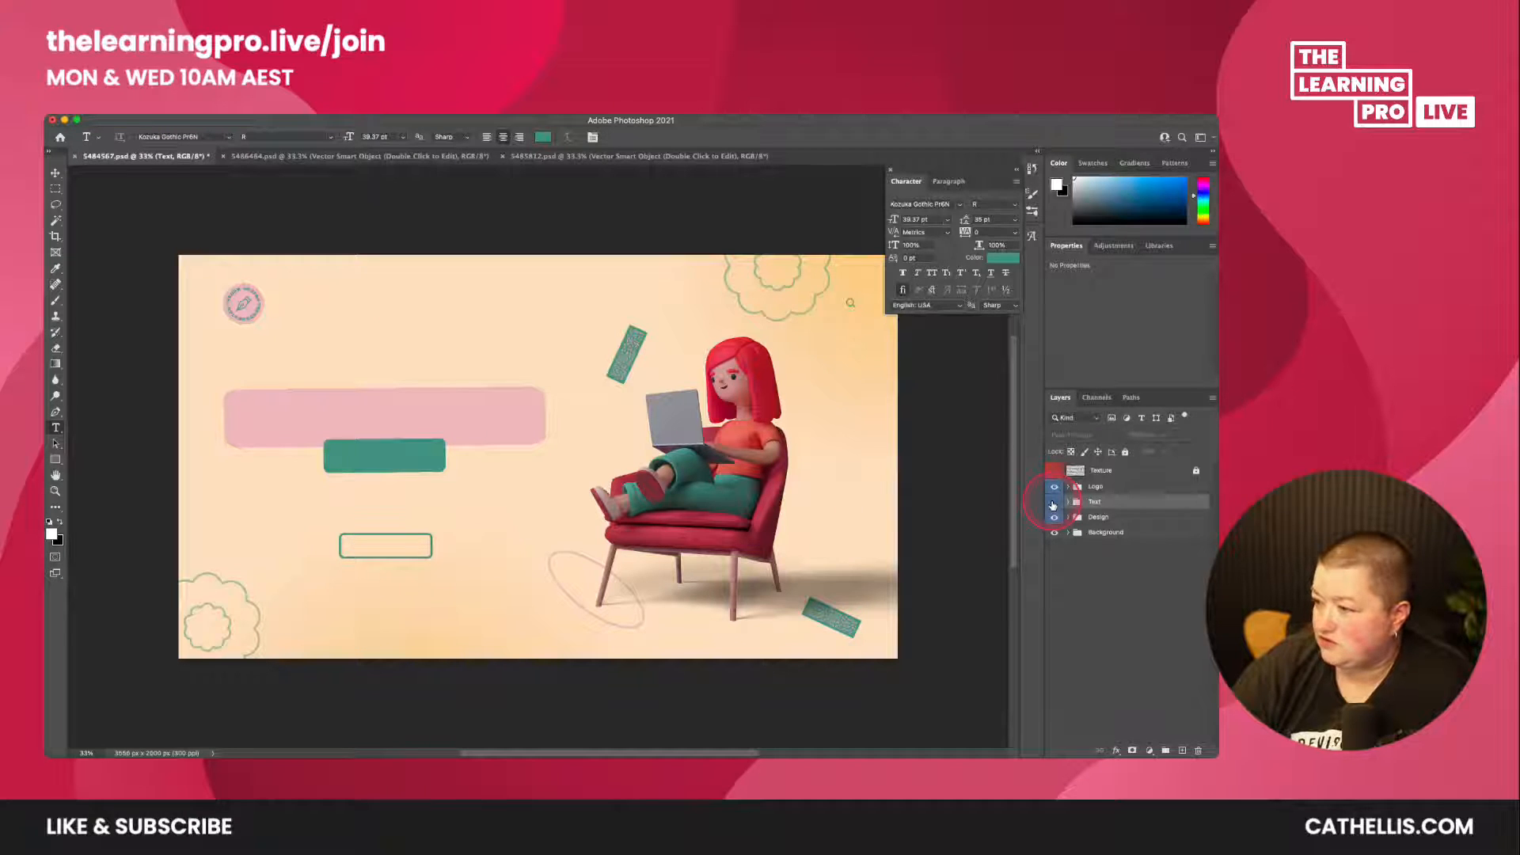
{"action": "left_click", "coordinate": [1053, 502]}
{"action": "left_click", "coordinate": [1055, 517]}
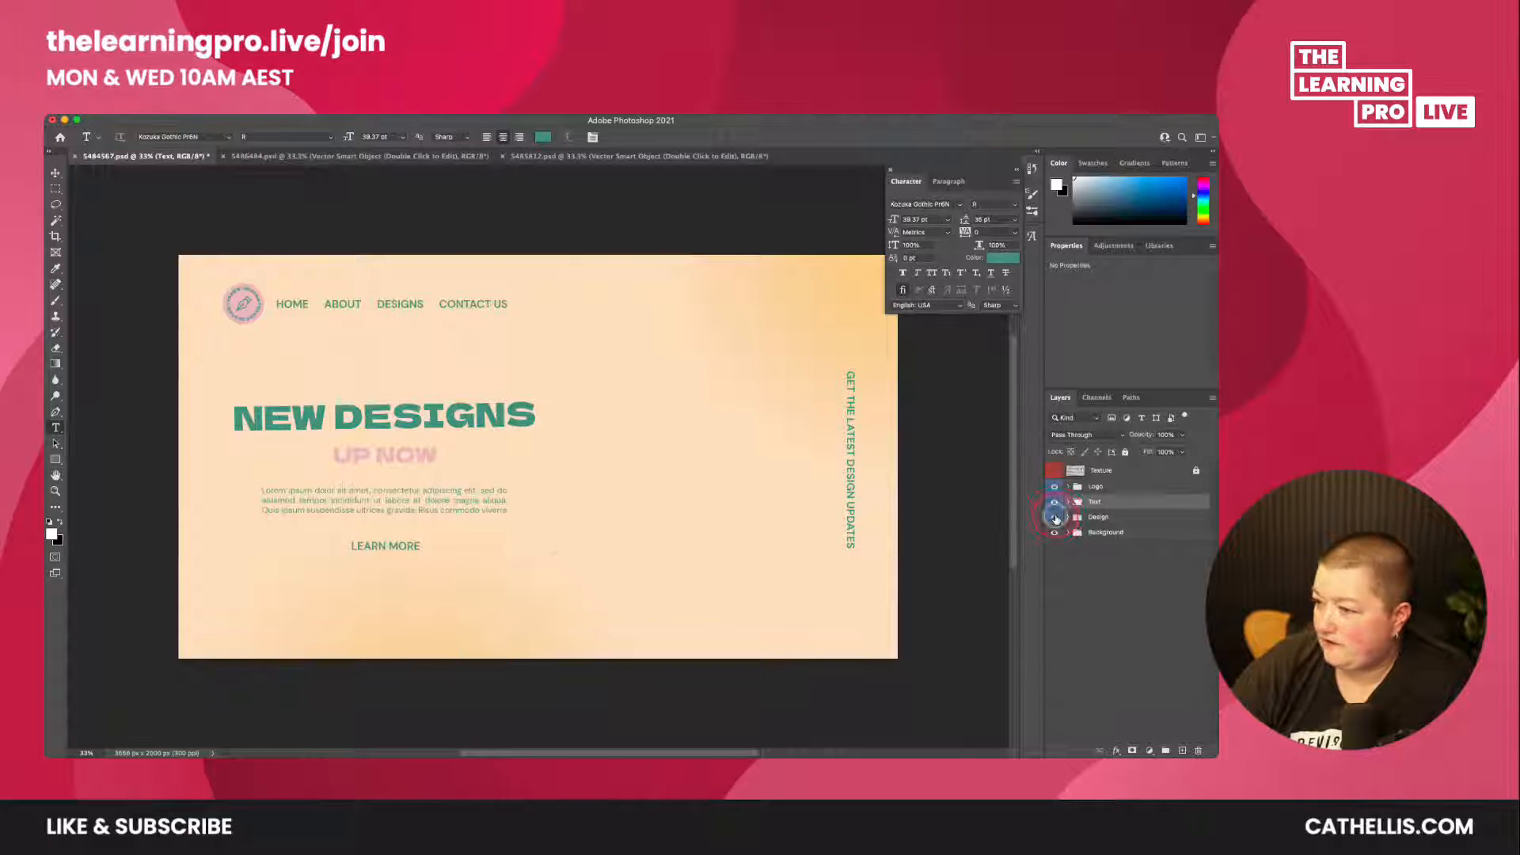
{"action": "left_click", "coordinate": [1054, 517]}
{"action": "left_click", "coordinate": [1054, 517]}
{"action": "left_click", "coordinate": [1054, 517]}
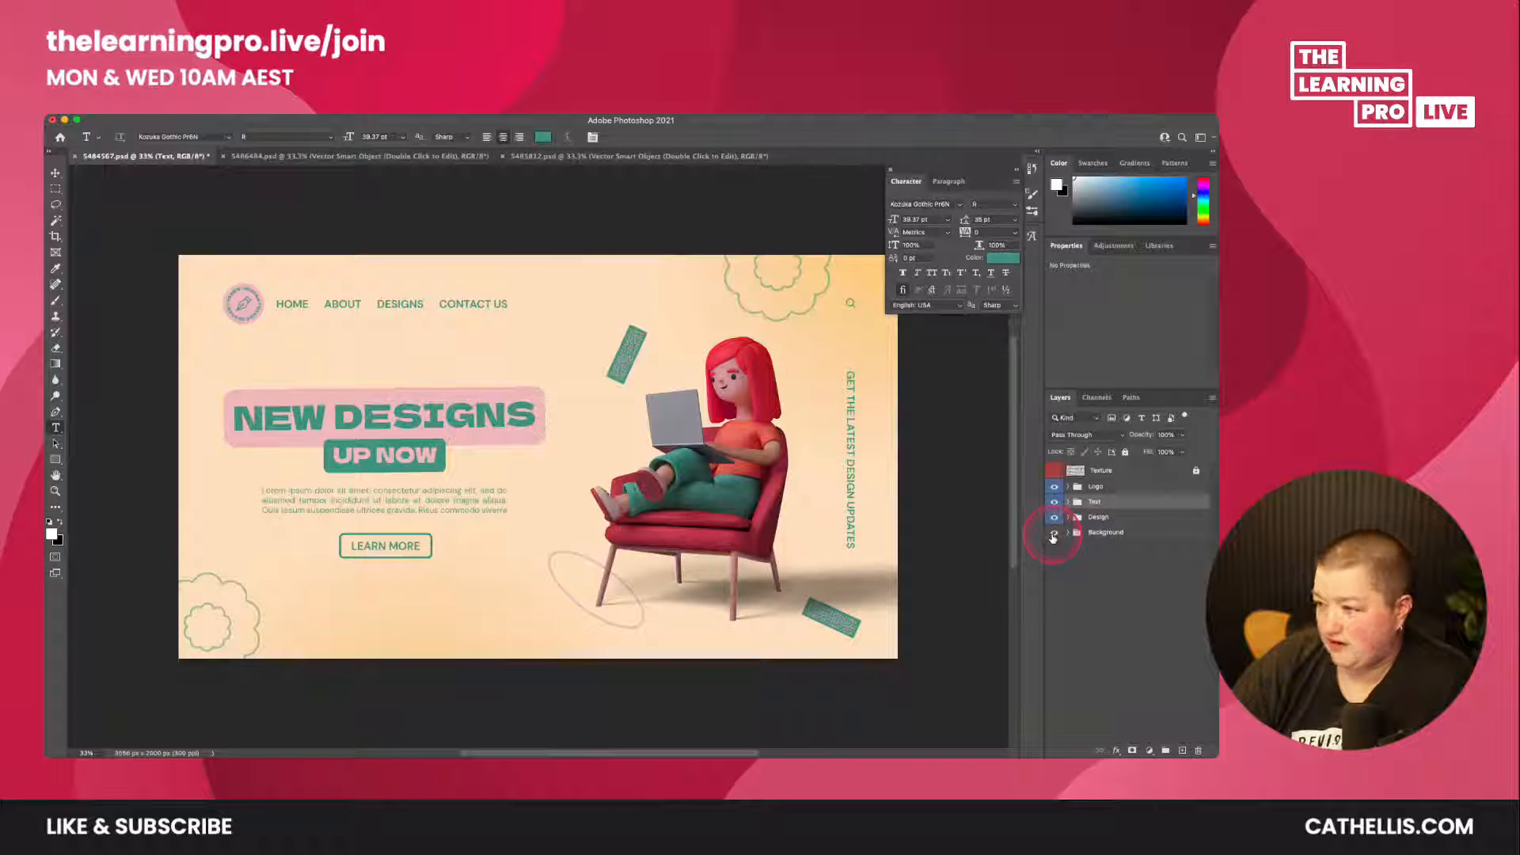
- Toggle the Background group's visibility to identify what it contributes, leaving the group shown
{"action": "left_click", "coordinate": [1054, 533]}
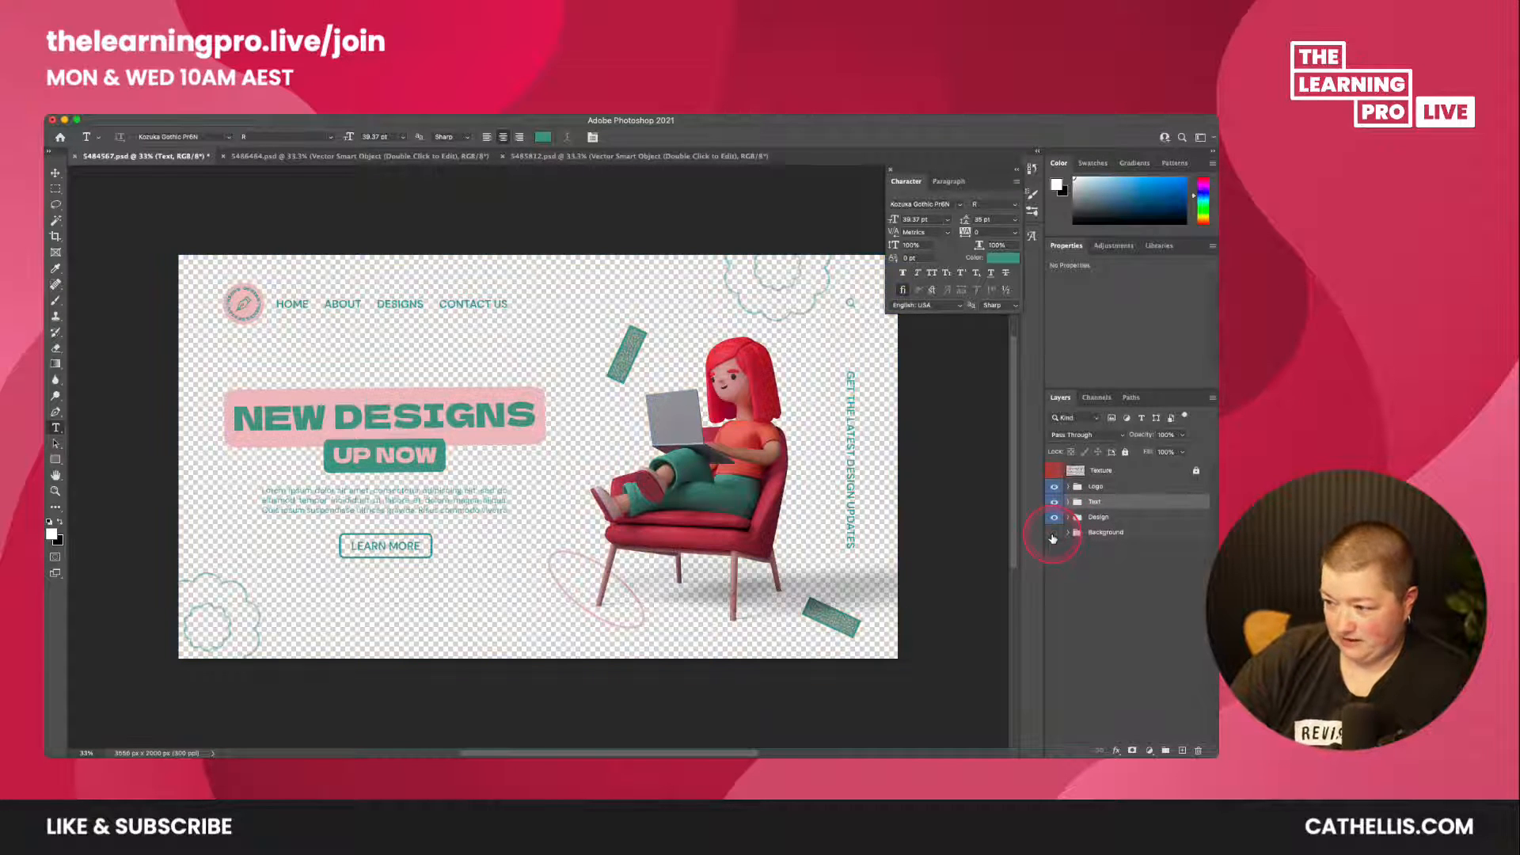
{"action": "left_click", "coordinate": [1054, 533]}
{"action": "left_click", "coordinate": [1054, 533]}
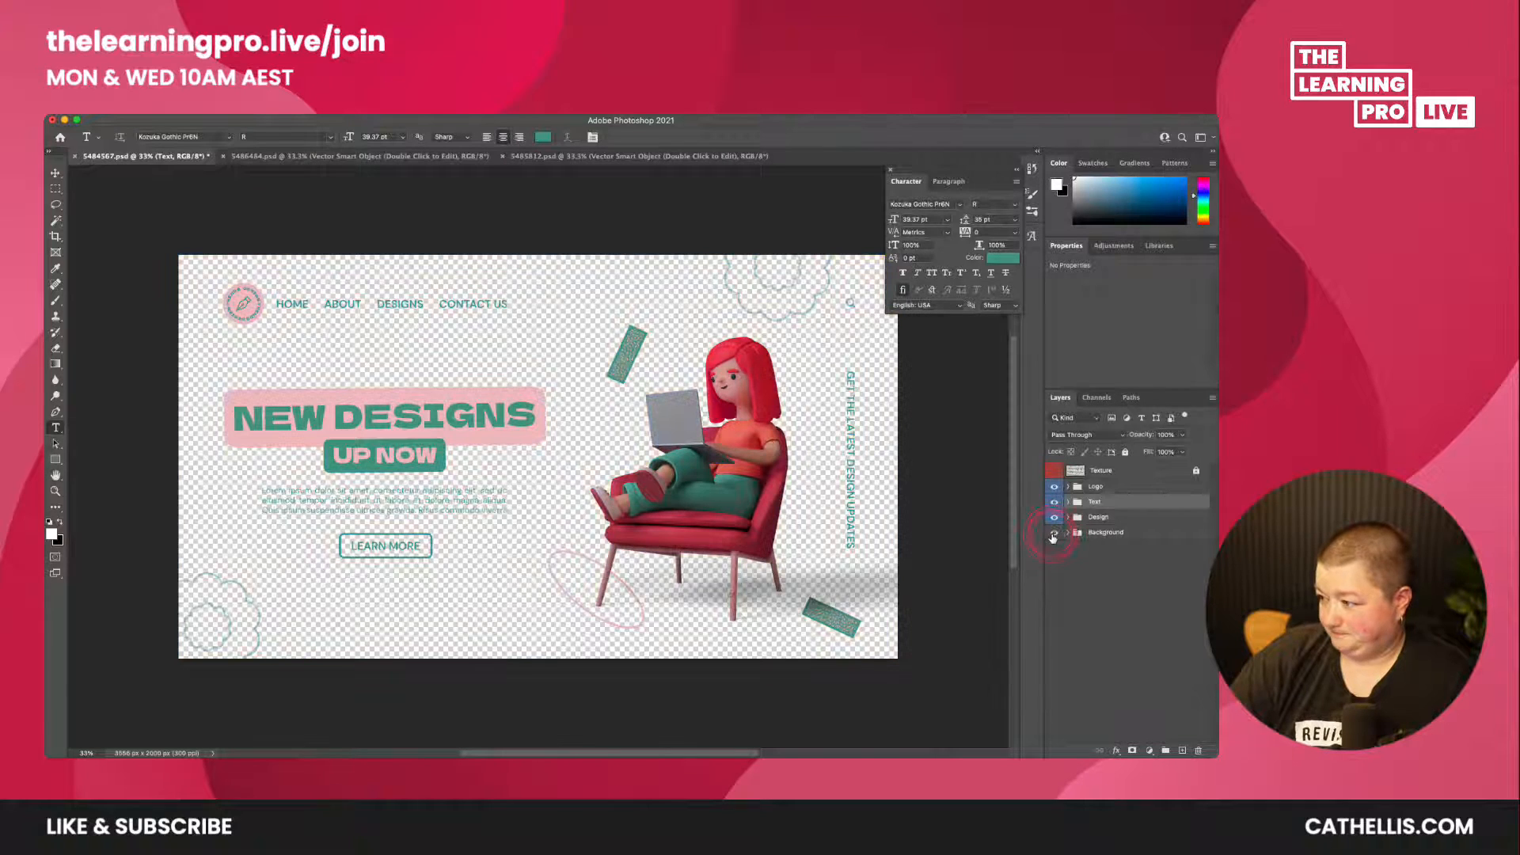
{"action": "left_click", "coordinate": [1054, 533]}
- Expand the Background group and inspect the hex colour of its solid colour fill layer, closing the colour picker without changes
{"action": "left_click", "coordinate": [1068, 533]}
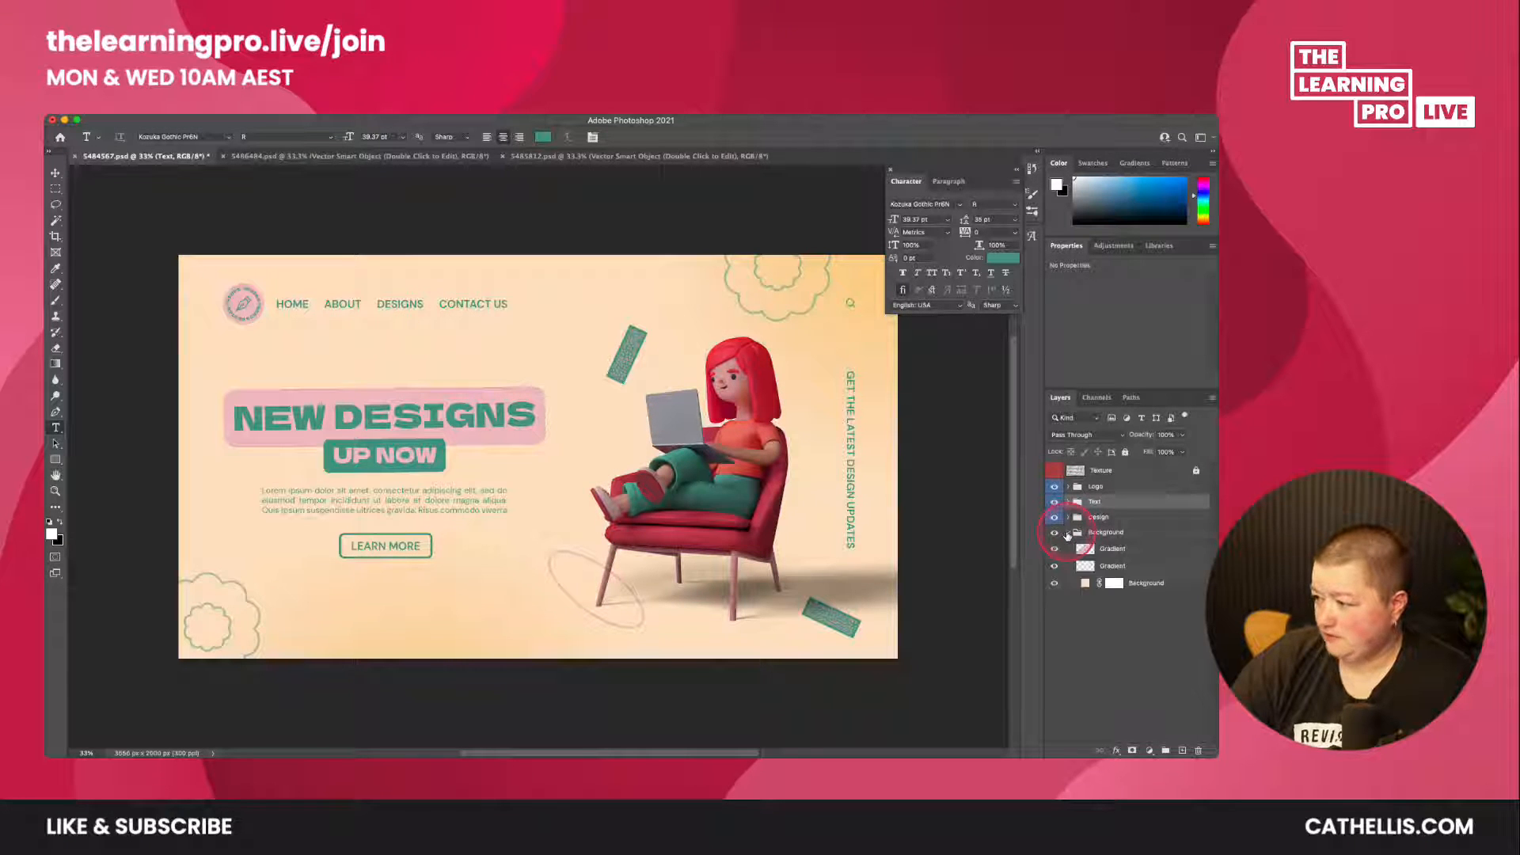
{"action": "left_click", "coordinate": [1087, 584]}
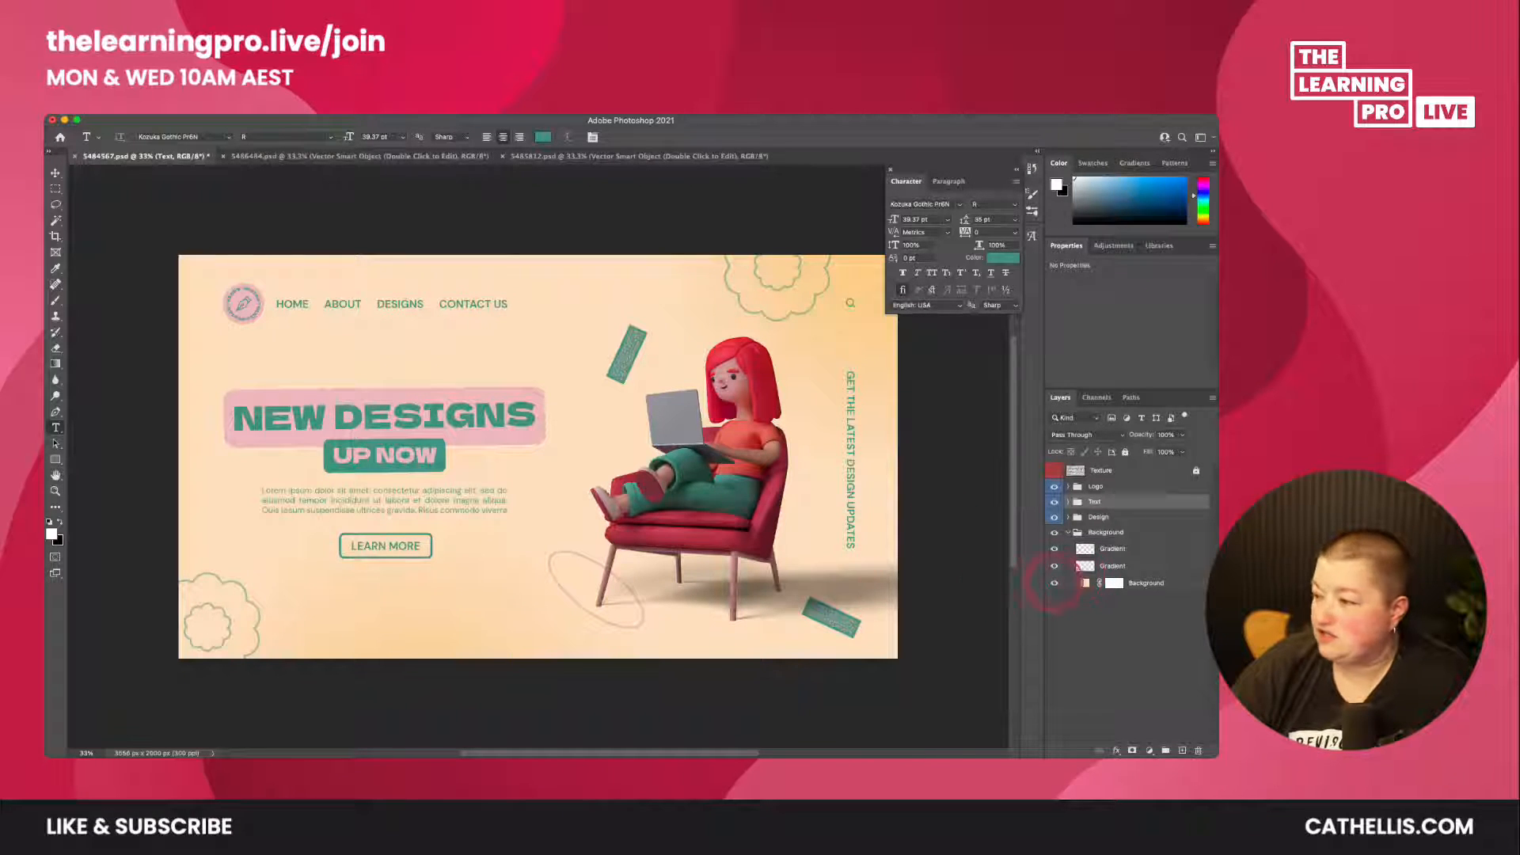
{"action": "left_click", "coordinate": [1085, 585]}
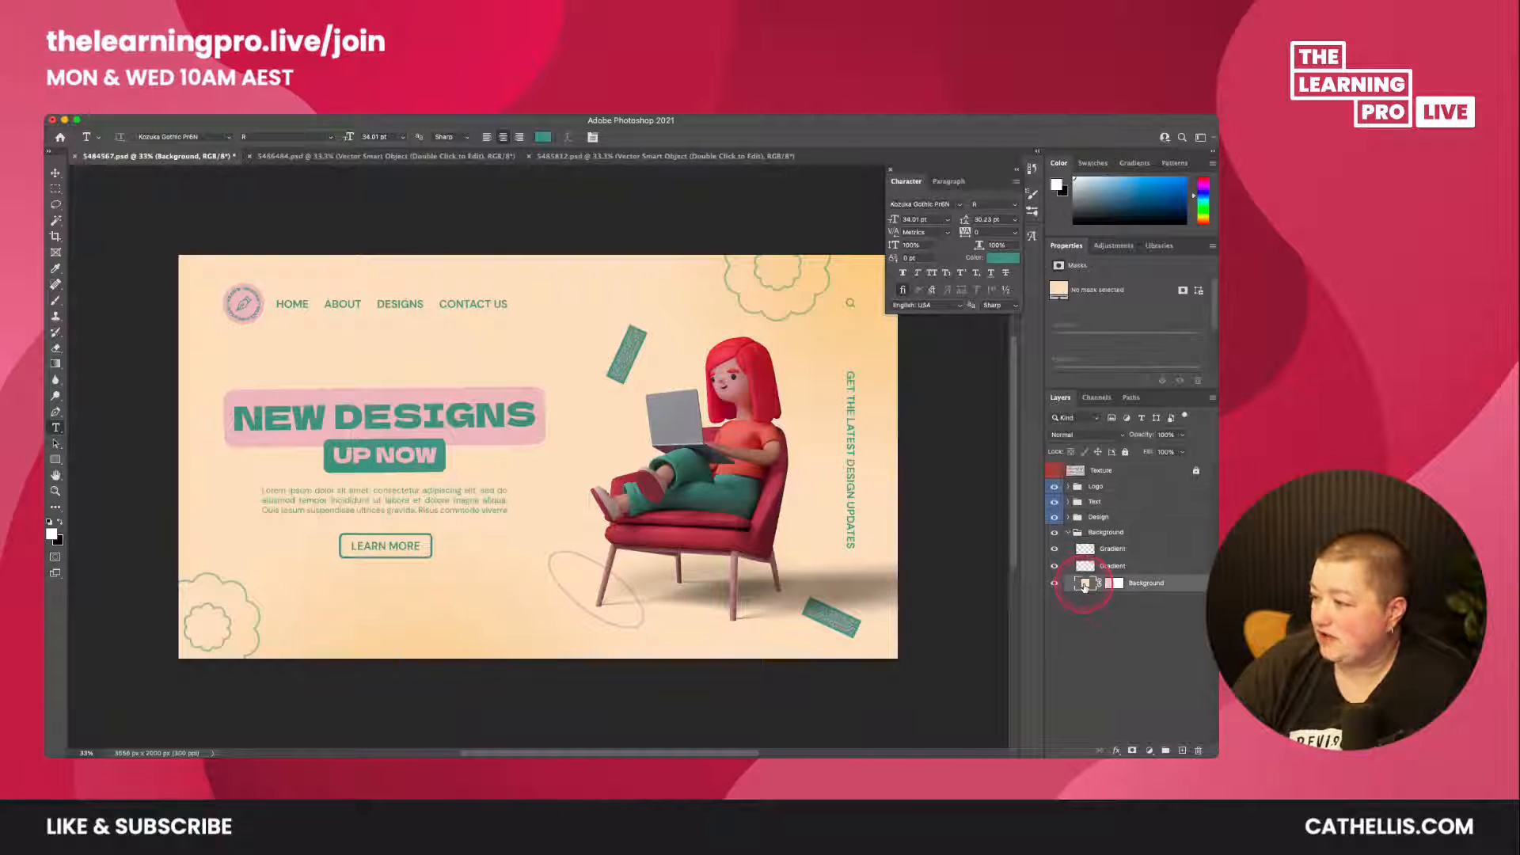
{"action": "key", "text": "i"}
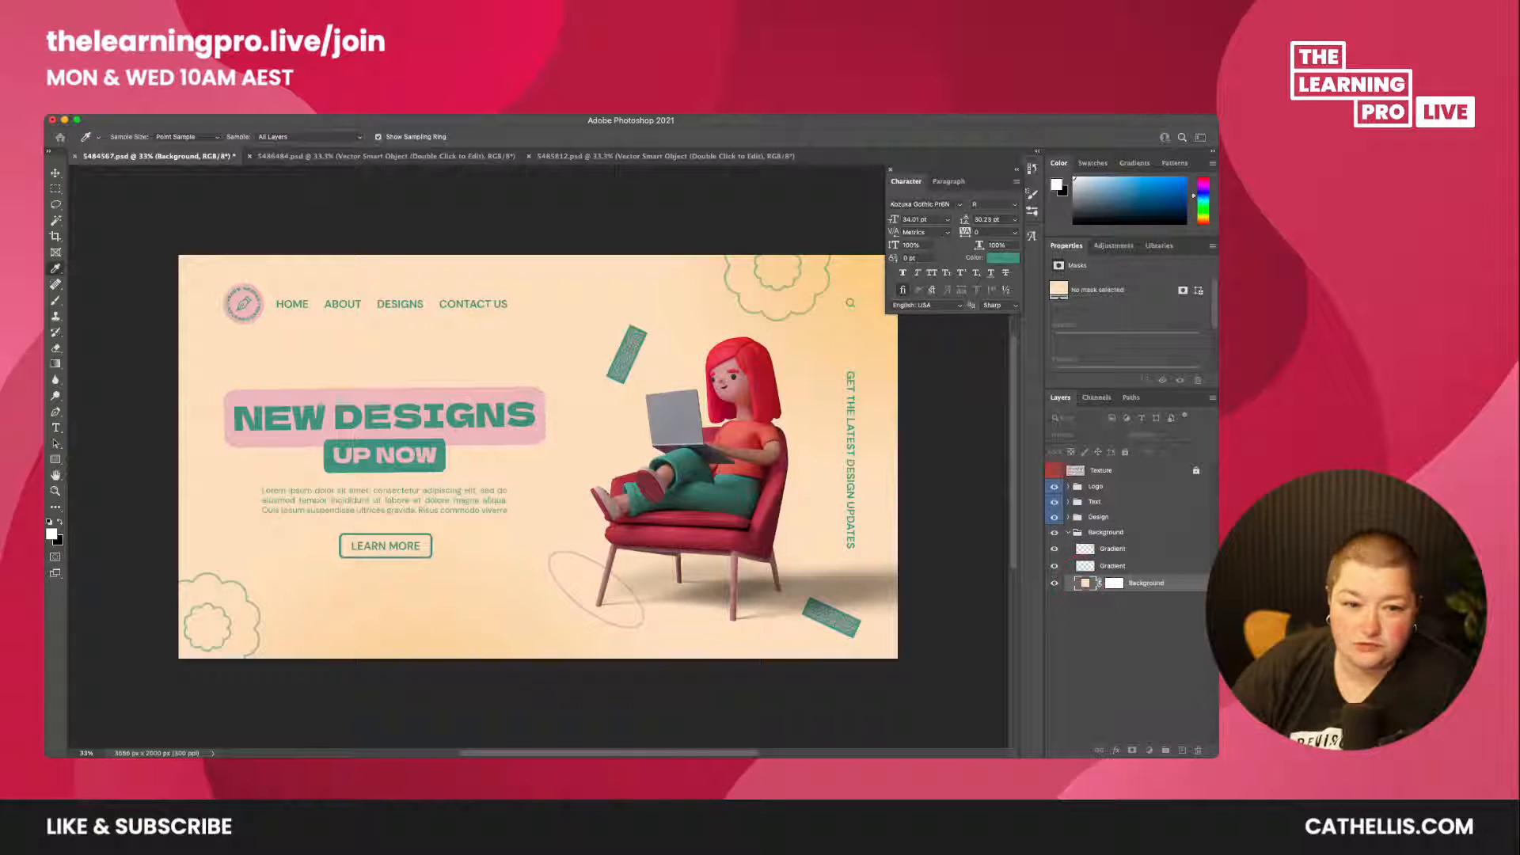
{"action": "left_click_drag", "start_coordinate": [48, 380], "coordinate": [352, 385]}
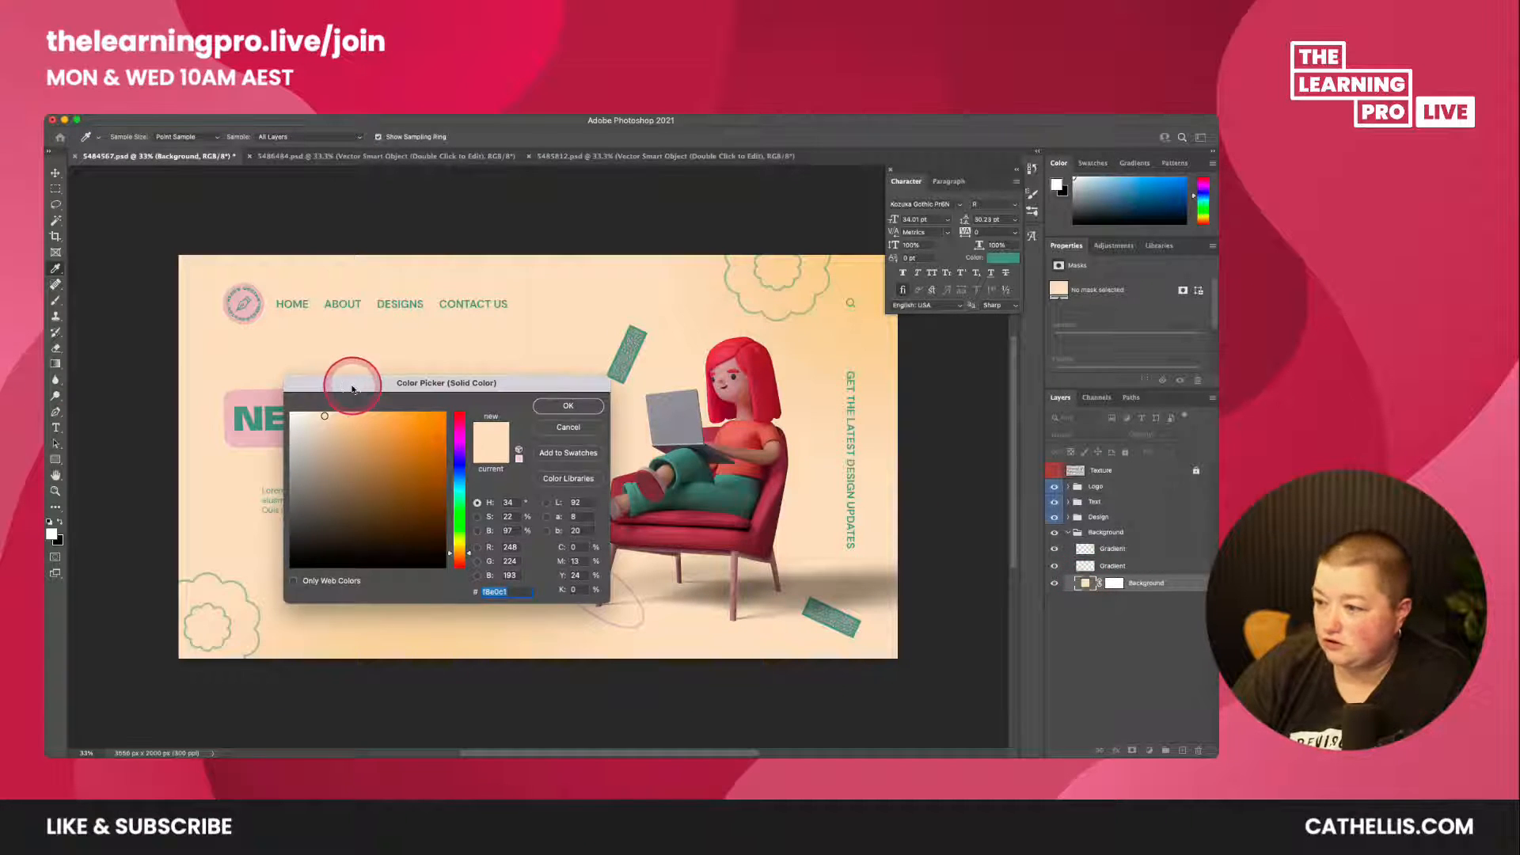
{"action": "left_click", "coordinate": [493, 446]}
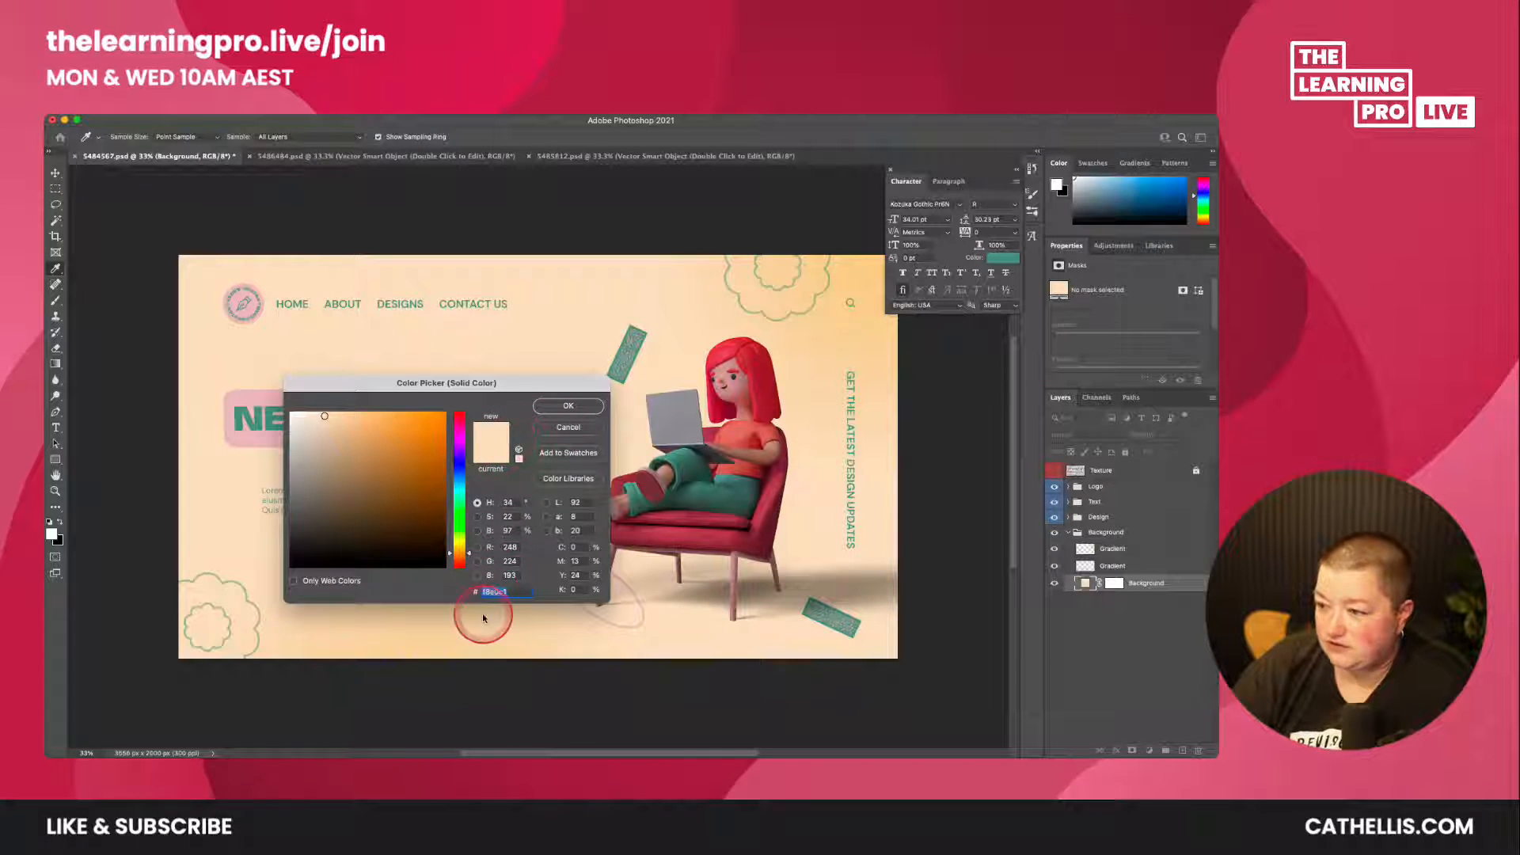
{"action": "double_click", "coordinate": [494, 590]}
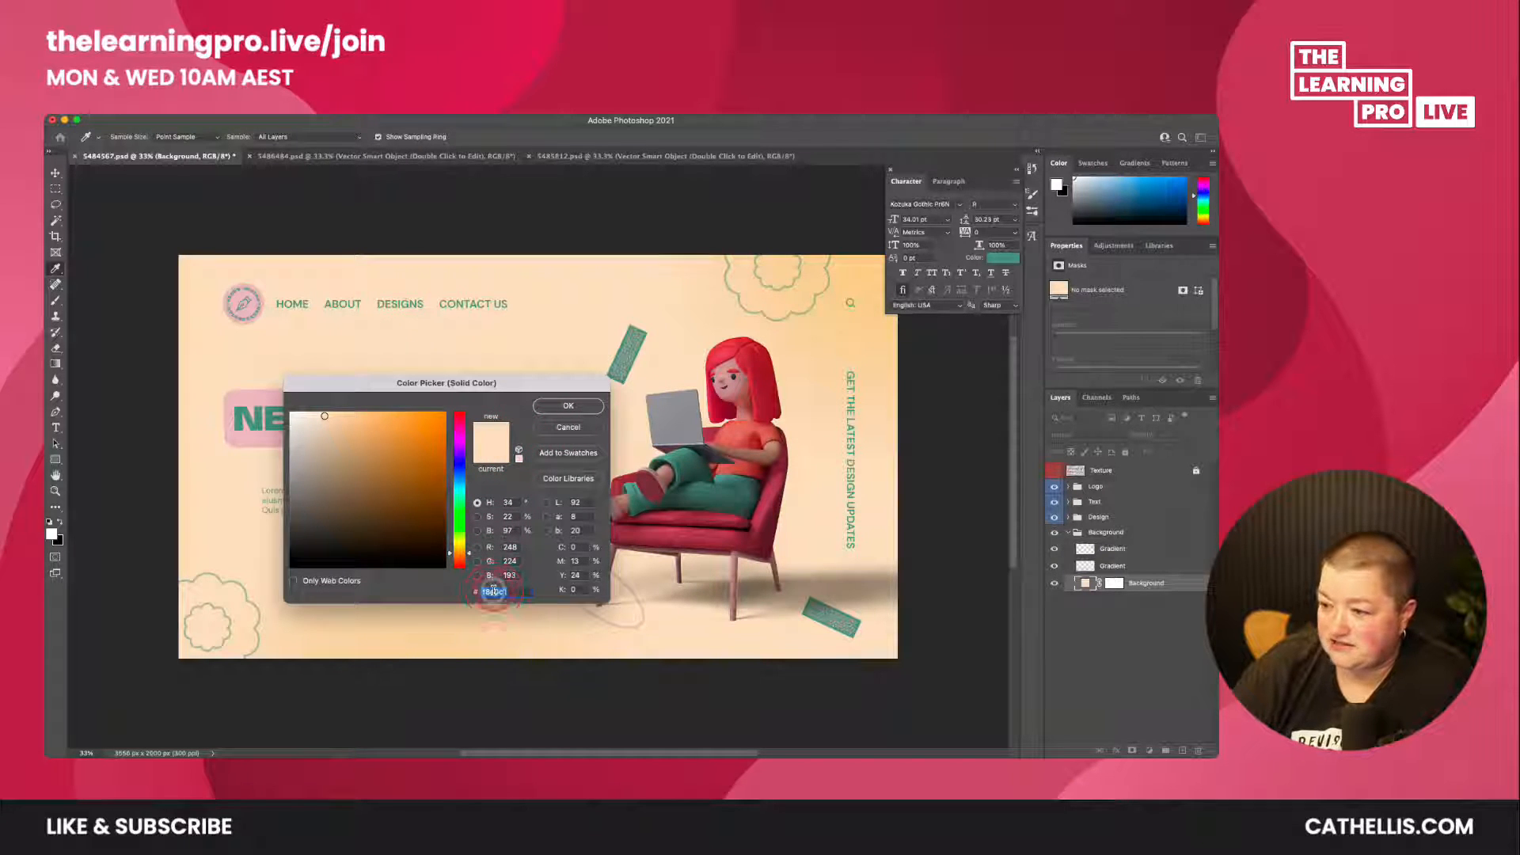
{"action": "left_click", "coordinate": [565, 420]}
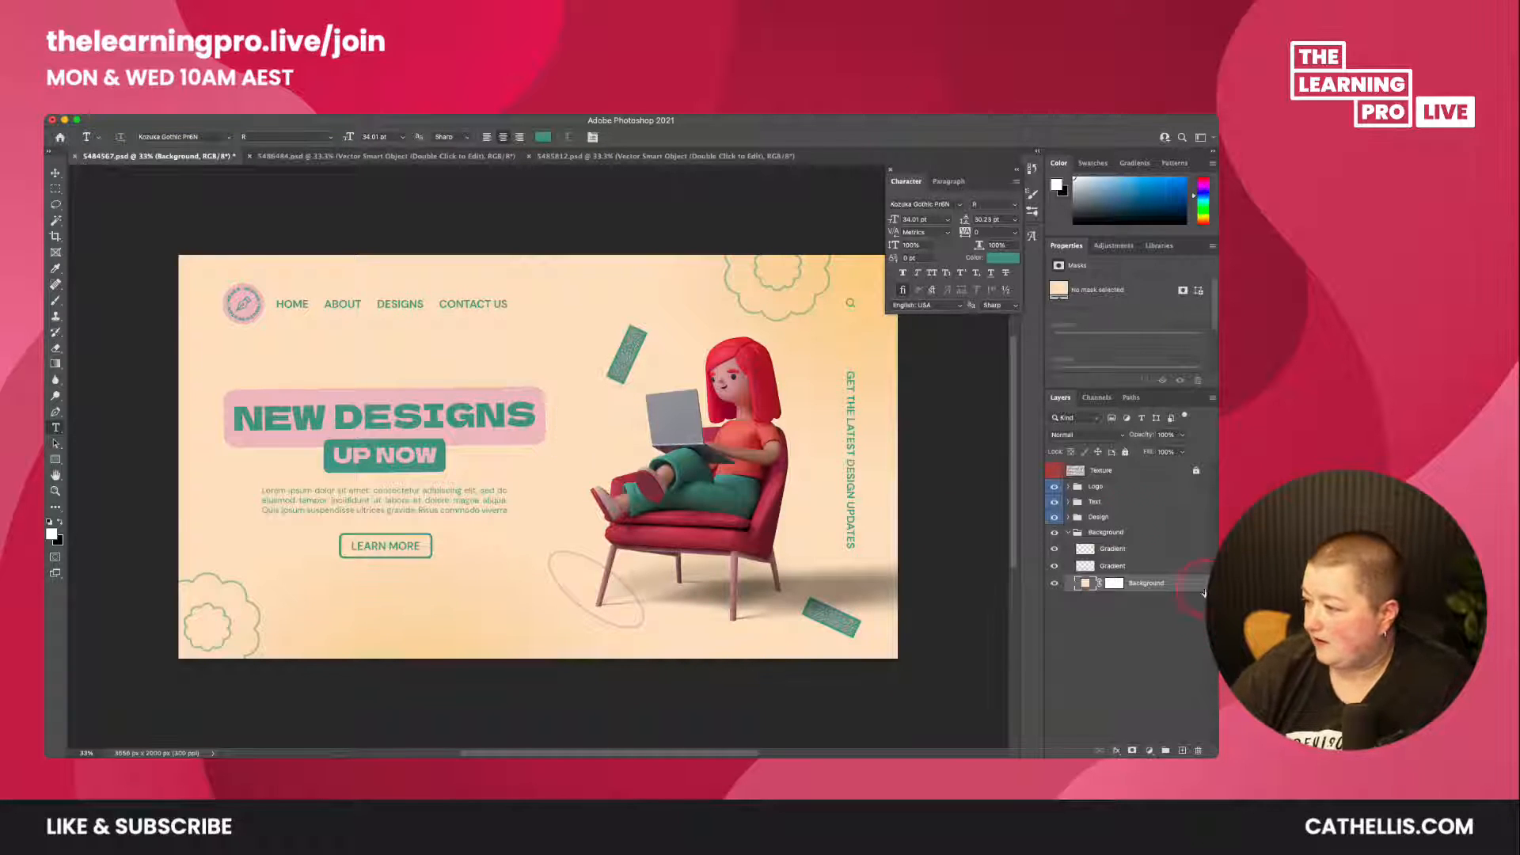
- Collapse the Background group, check what the Design group contributes, and expand the Design group to look through its layers
{"action": "left_click", "coordinate": [1071, 534]}
{"action": "left_click", "coordinate": [1070, 534]}
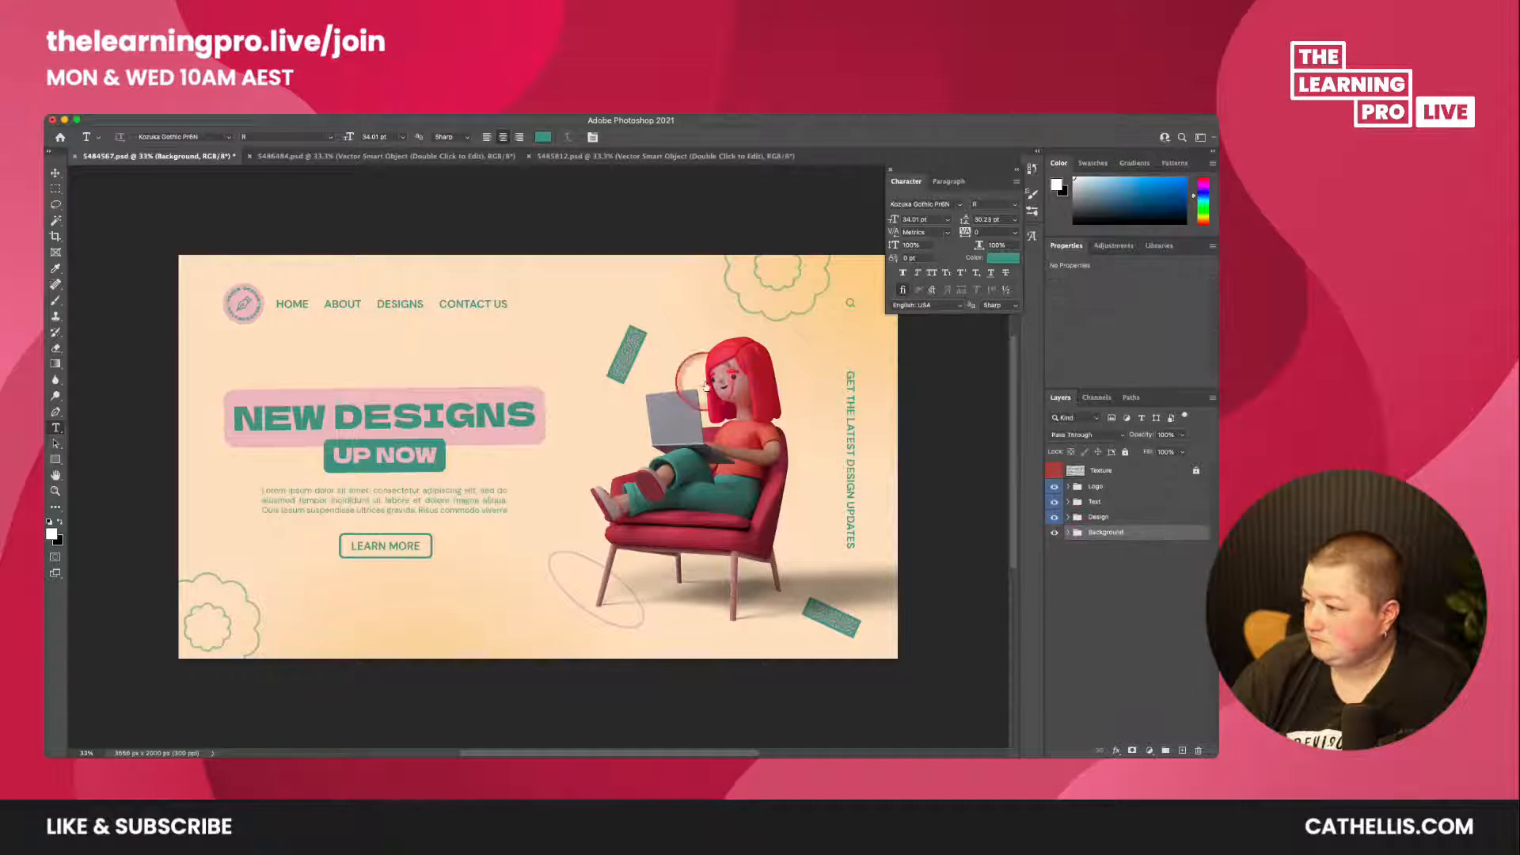
{"action": "left_click", "coordinate": [1066, 518]}
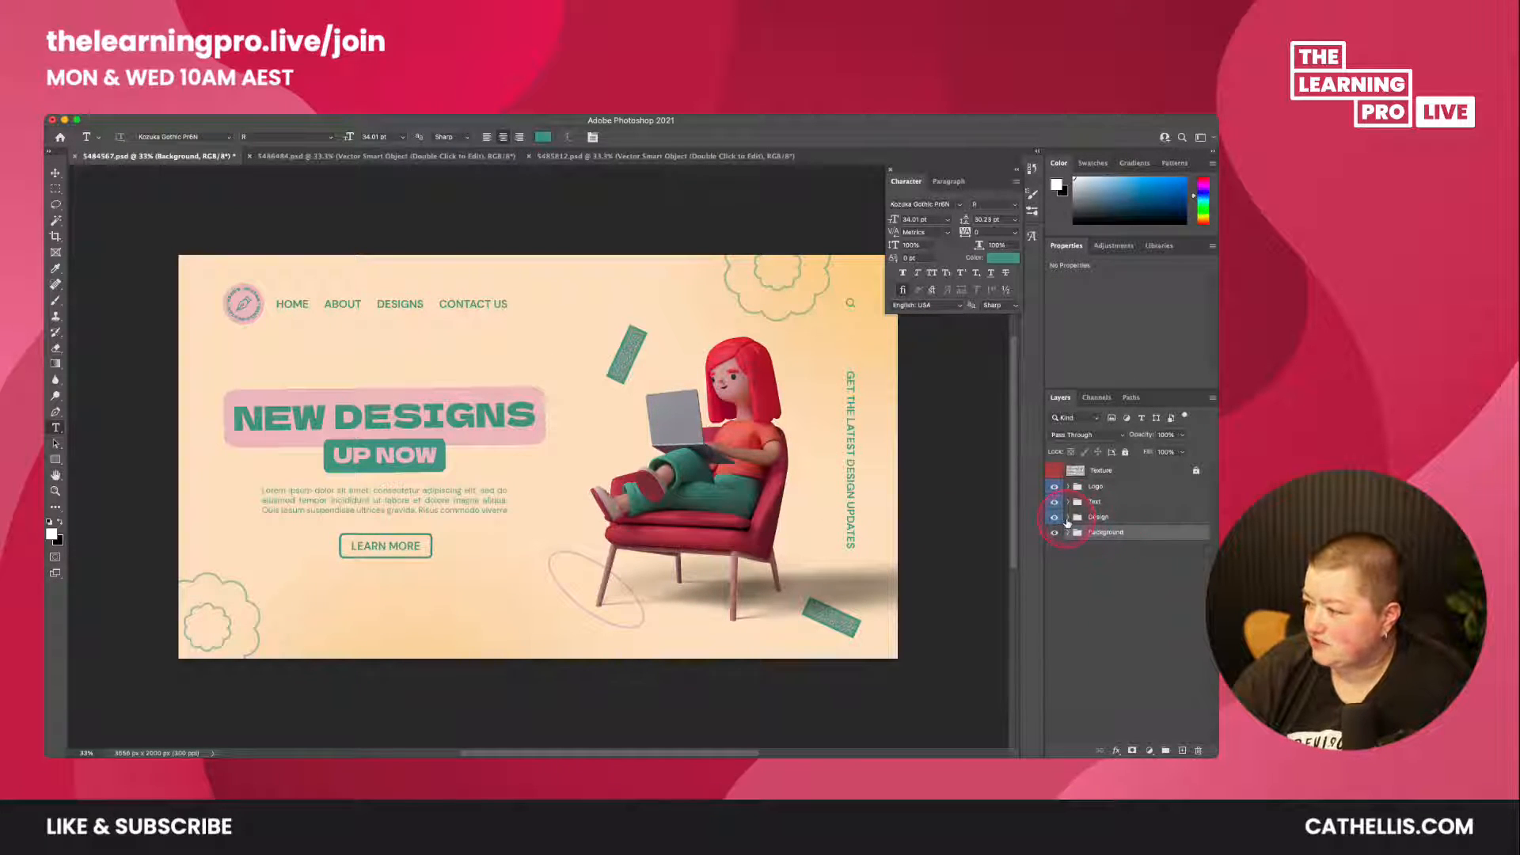
{"action": "left_click", "coordinate": [1054, 518]}
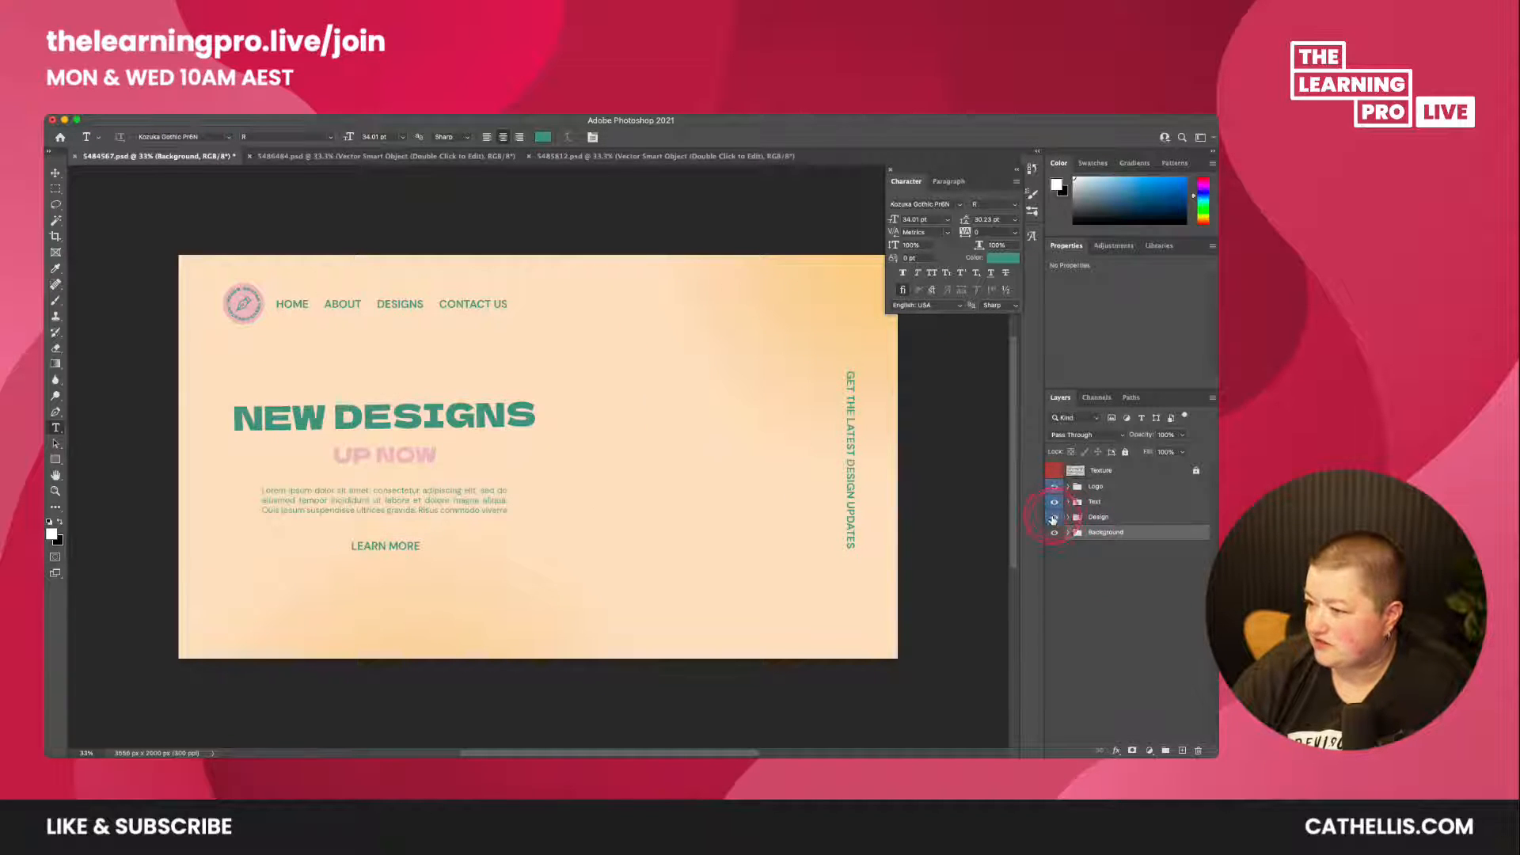
{"action": "left_click", "coordinate": [1054, 518]}
{"action": "left_click", "coordinate": [1068, 518]}
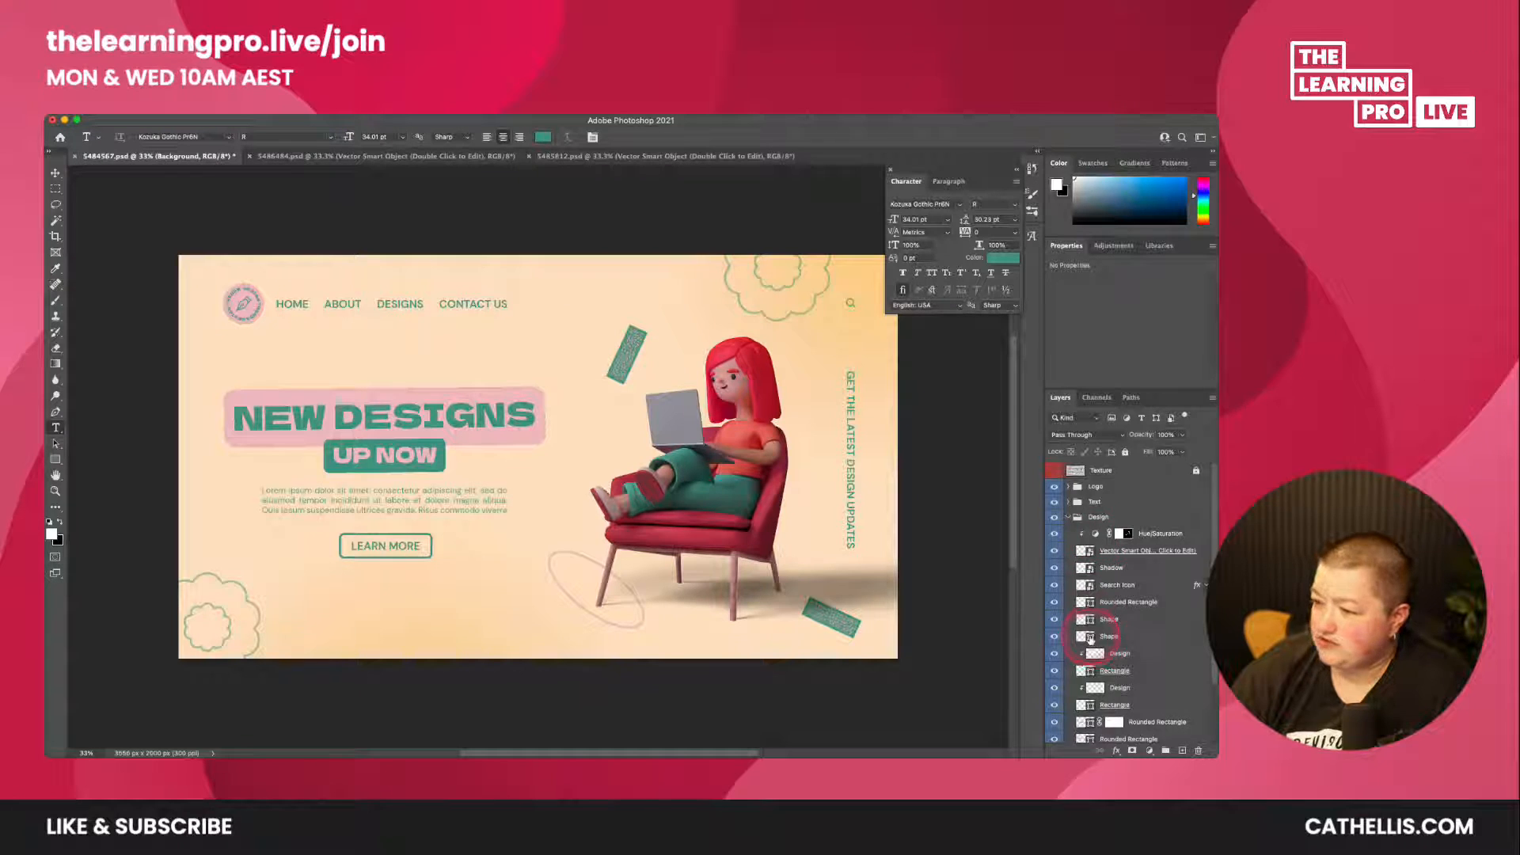
{"action": "scroll", "coordinate": [1092, 639], "scroll_direction": "down", "scroll_amount": 4}
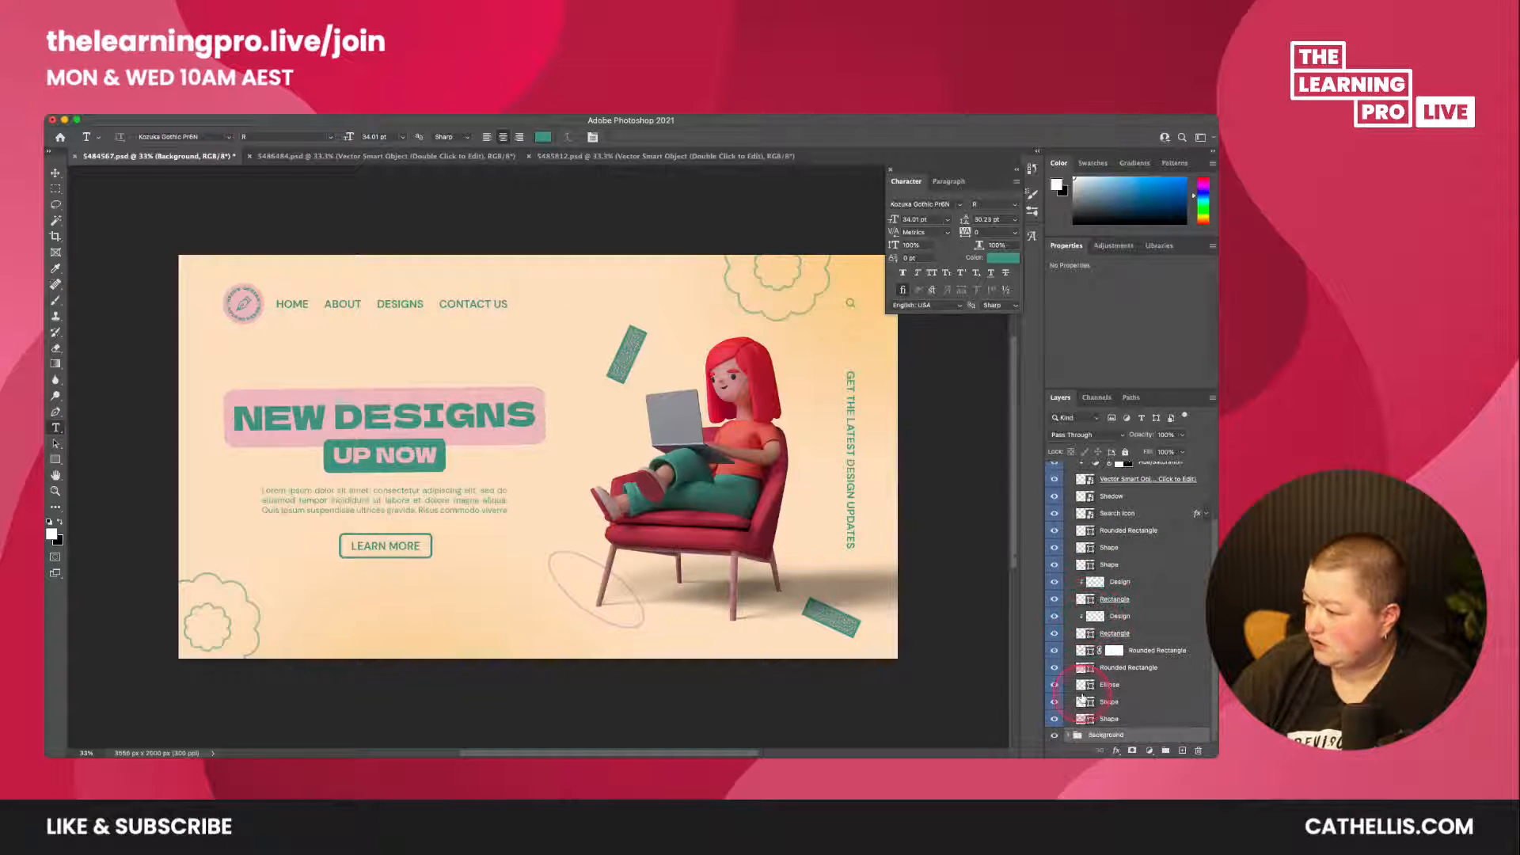
{"action": "scroll", "coordinate": [1081, 624], "scroll_direction": "up", "scroll_amount": 4}
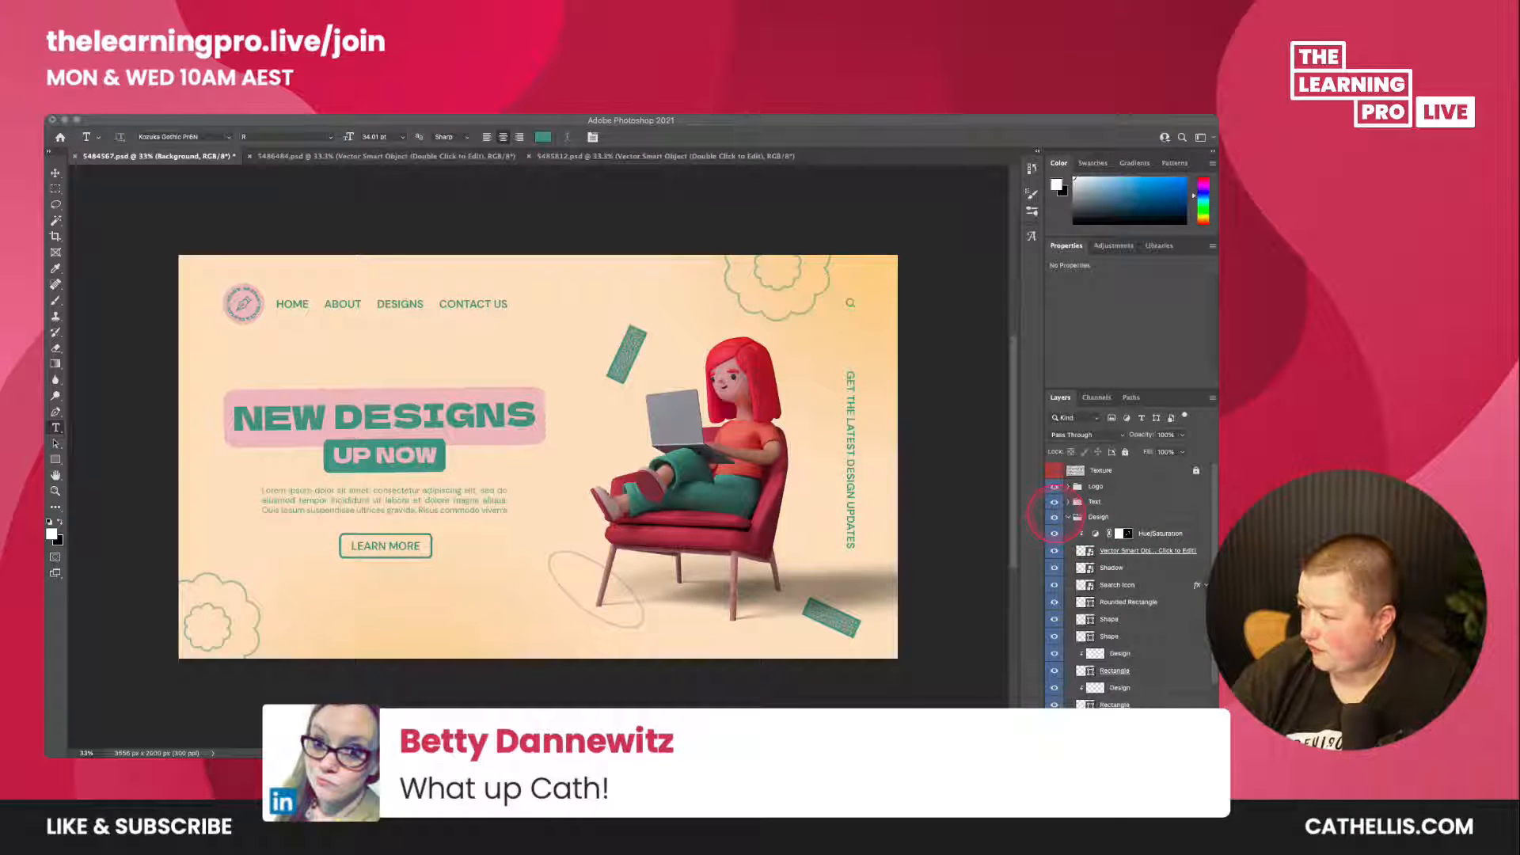
- Hide the Logo and Text groups to isolate the Design group's elements over the background
{"action": "left_click", "coordinate": [1054, 517]}
{"action": "left_click", "coordinate": [1054, 516]}
{"action": "left_click_drag", "start_coordinate": [1054, 489], "coordinate": [1058, 505]}
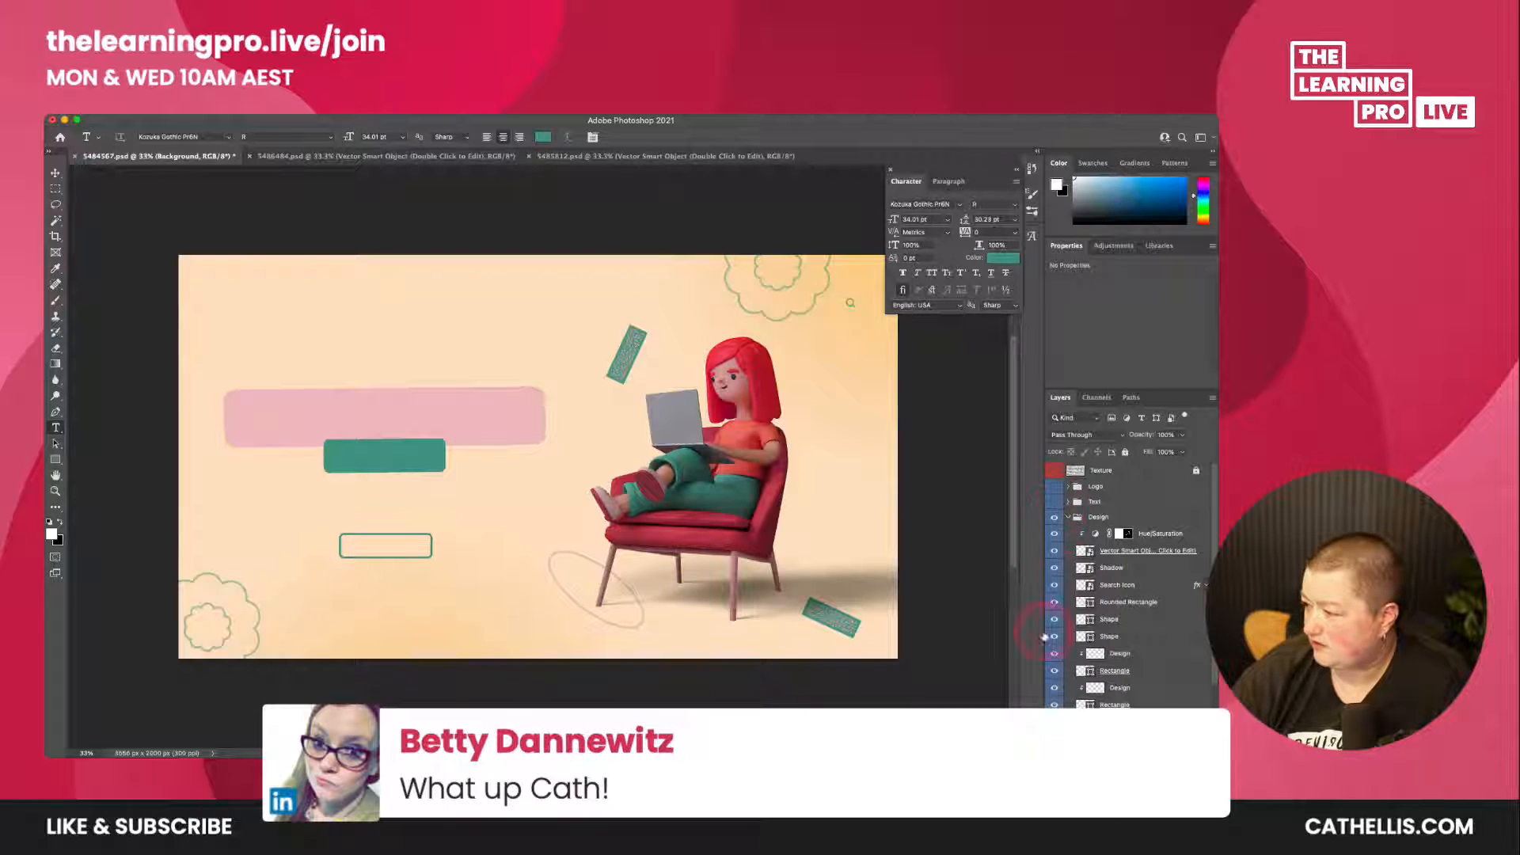
- Toggle the visibility of the Shadow layer and the vector smart object in the Design group, leaving both shown
{"action": "scroll", "coordinate": [1061, 651], "scroll_direction": "down", "scroll_amount": 3}
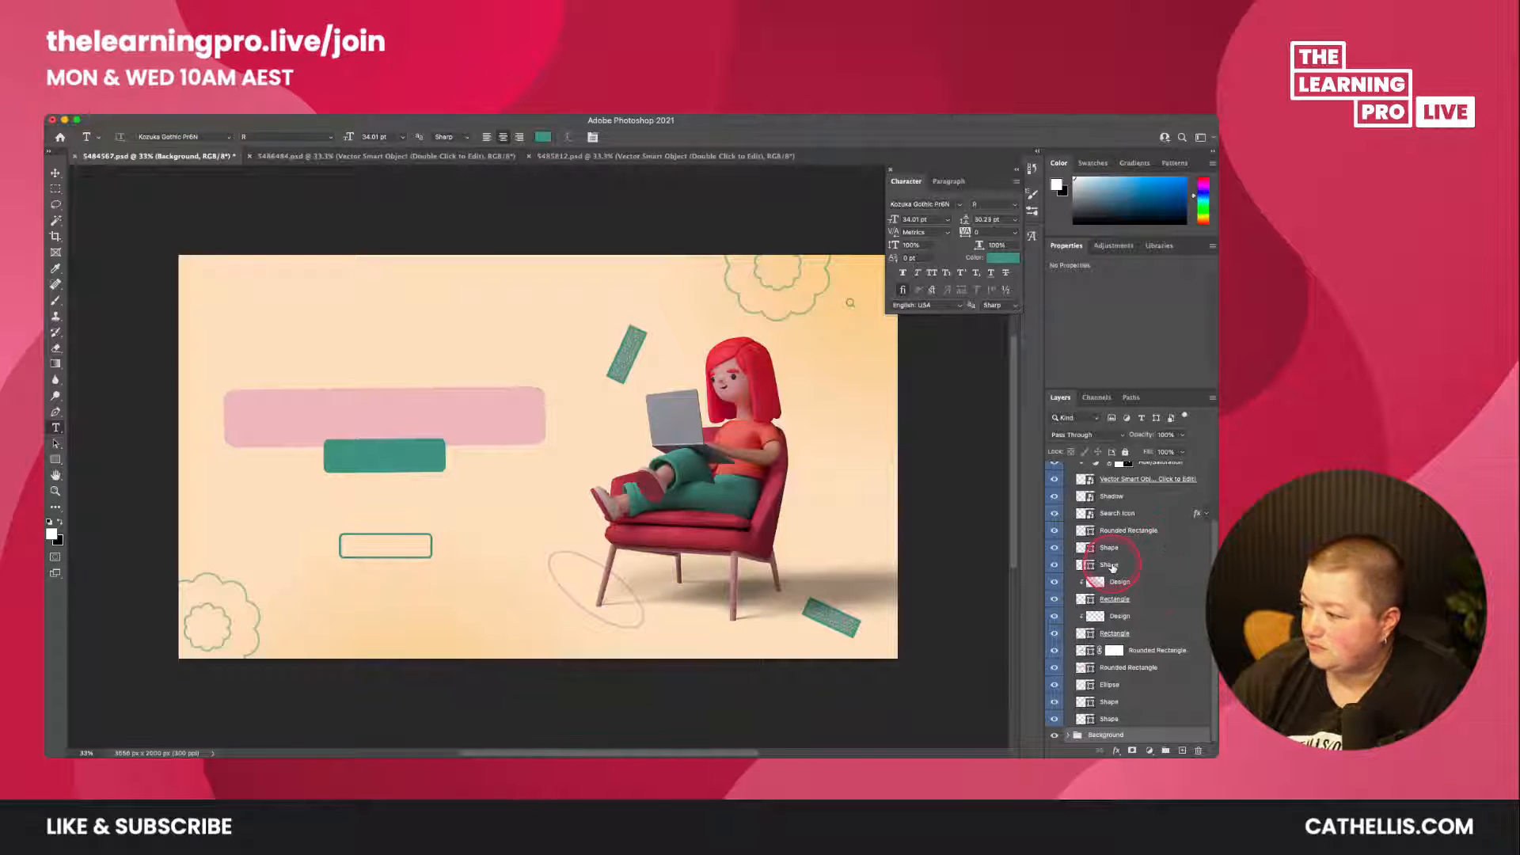
{"action": "left_click", "coordinate": [1055, 496]}
{"action": "left_click", "coordinate": [1056, 496]}
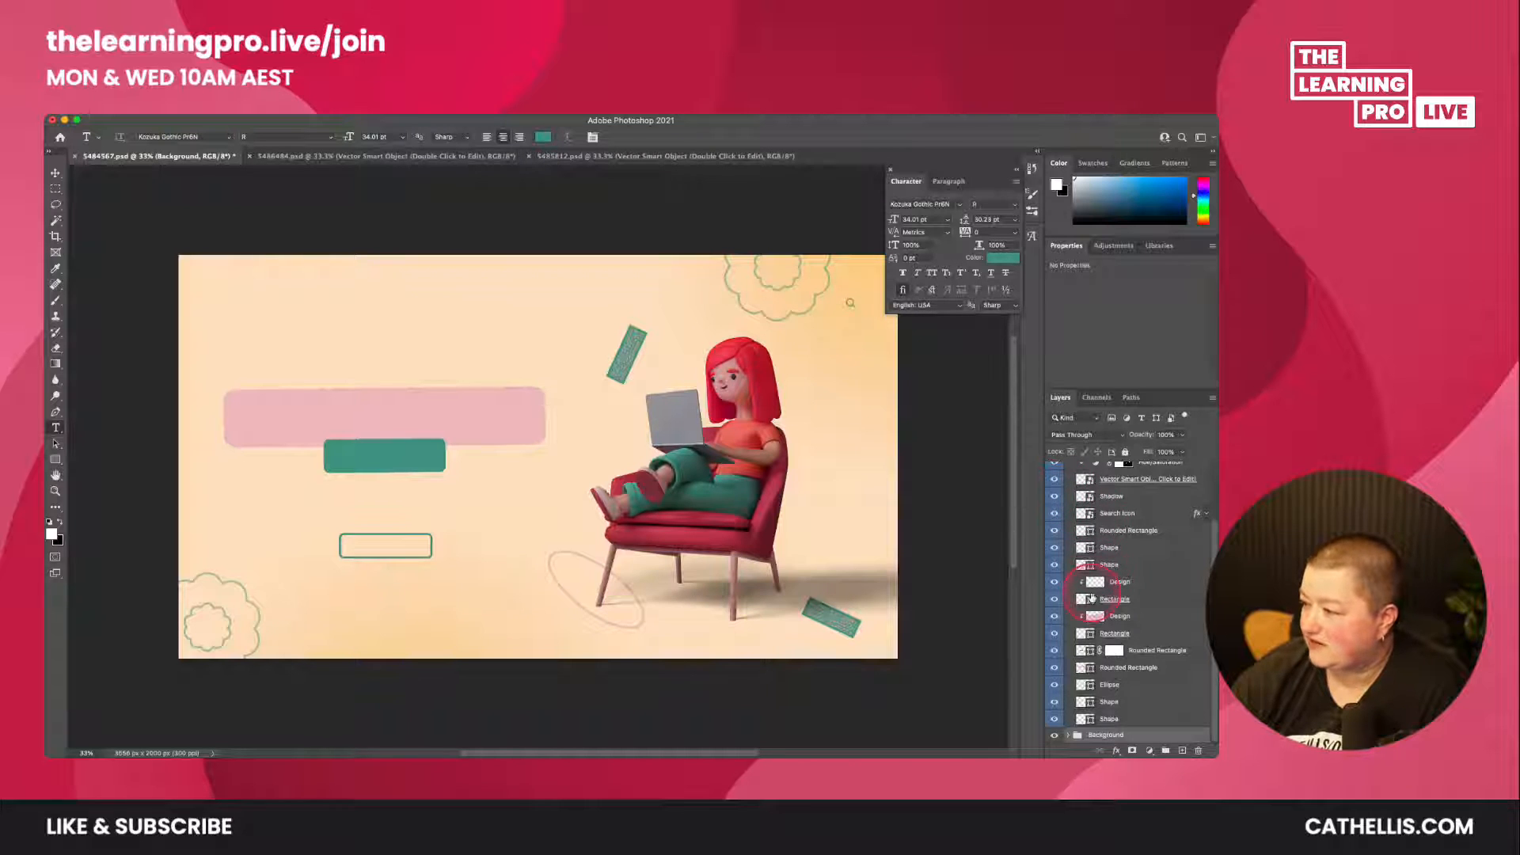
{"action": "scroll", "coordinate": [1100, 521], "scroll_direction": "up", "scroll_amount": 2}
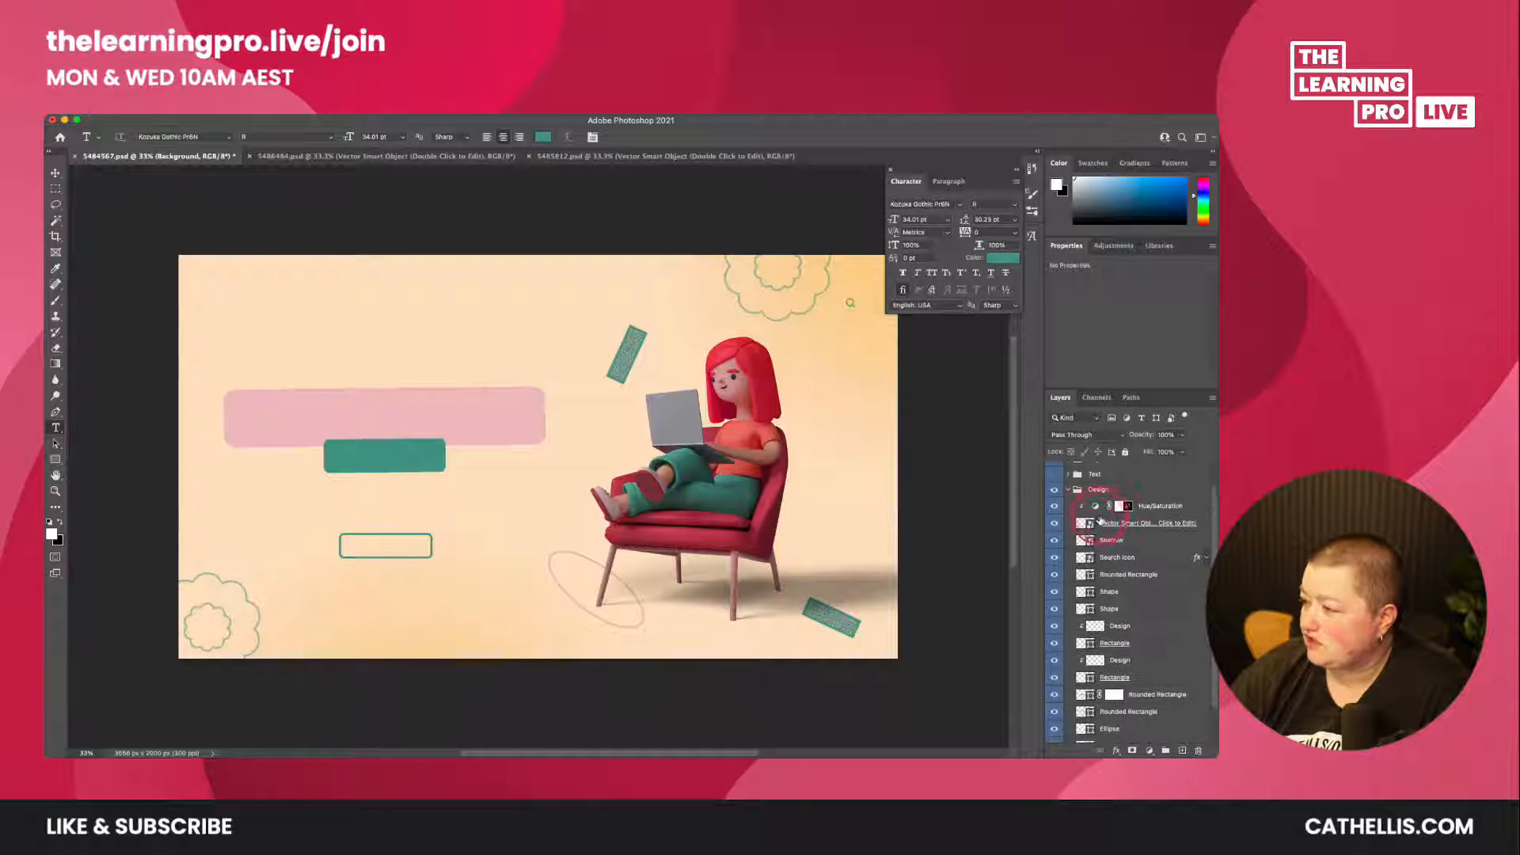
{"action": "left_click", "coordinate": [1055, 523]}
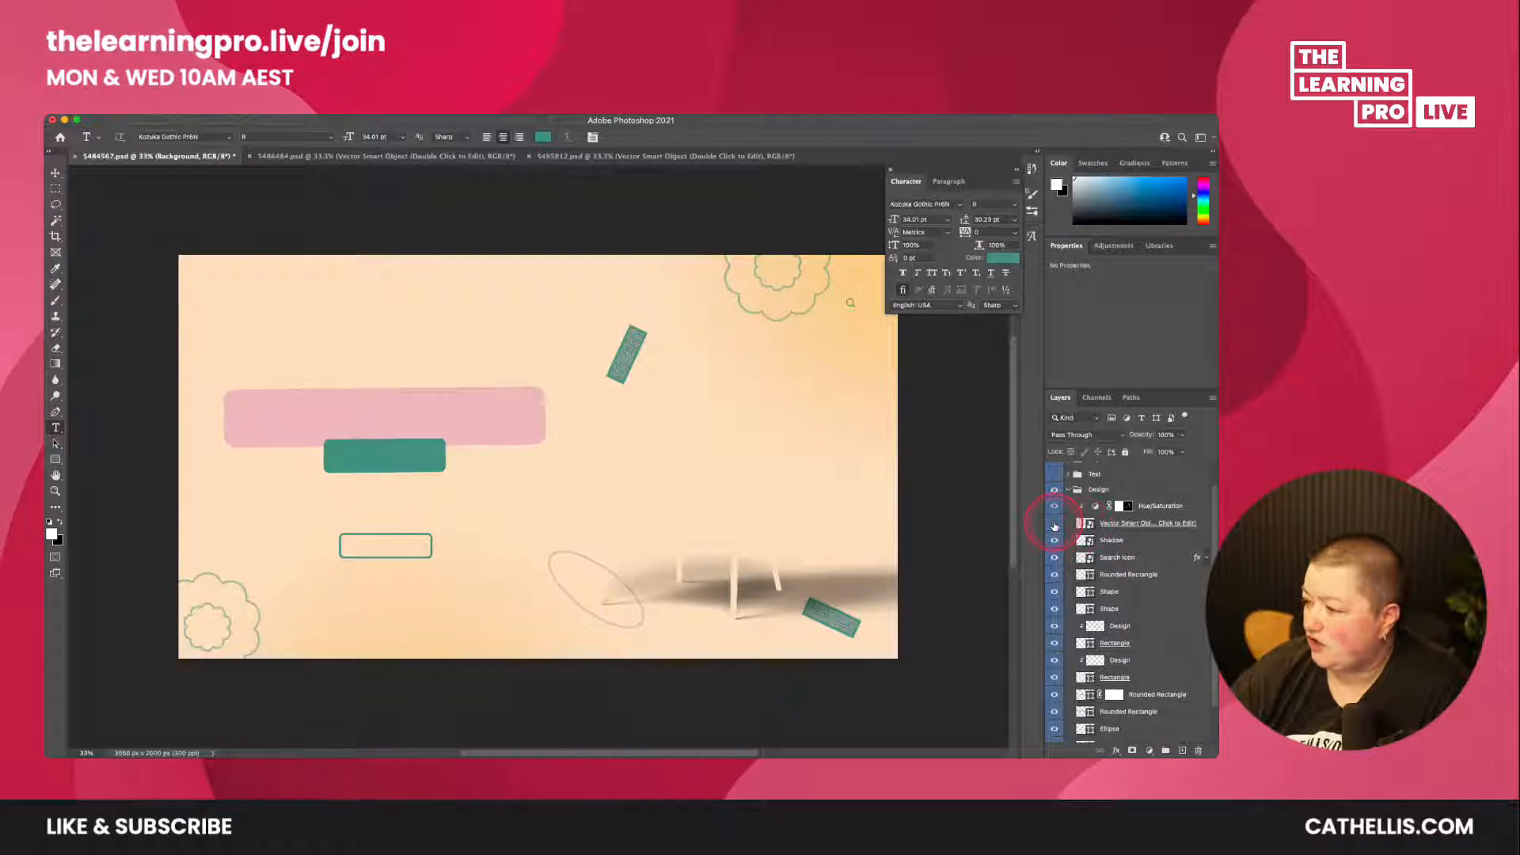
{"action": "left_click", "coordinate": [1055, 523]}
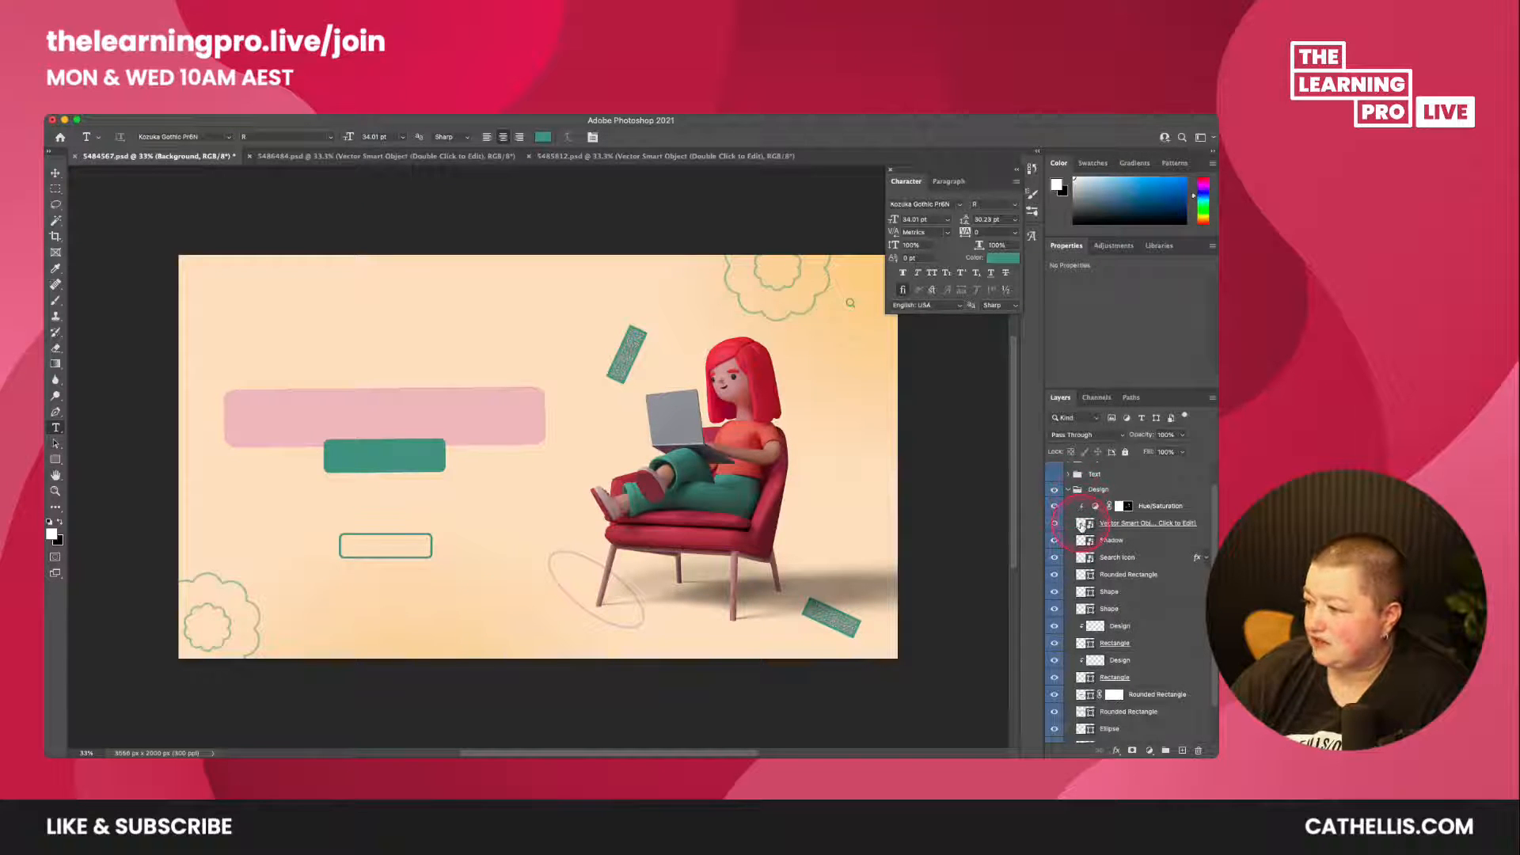
- Open the seated character's smart object and hide its Brightness/Contrast 2, Hue/Saturation 1 and Levels 2 adjustment layers
{"action": "double_click", "coordinate": [1082, 525]}
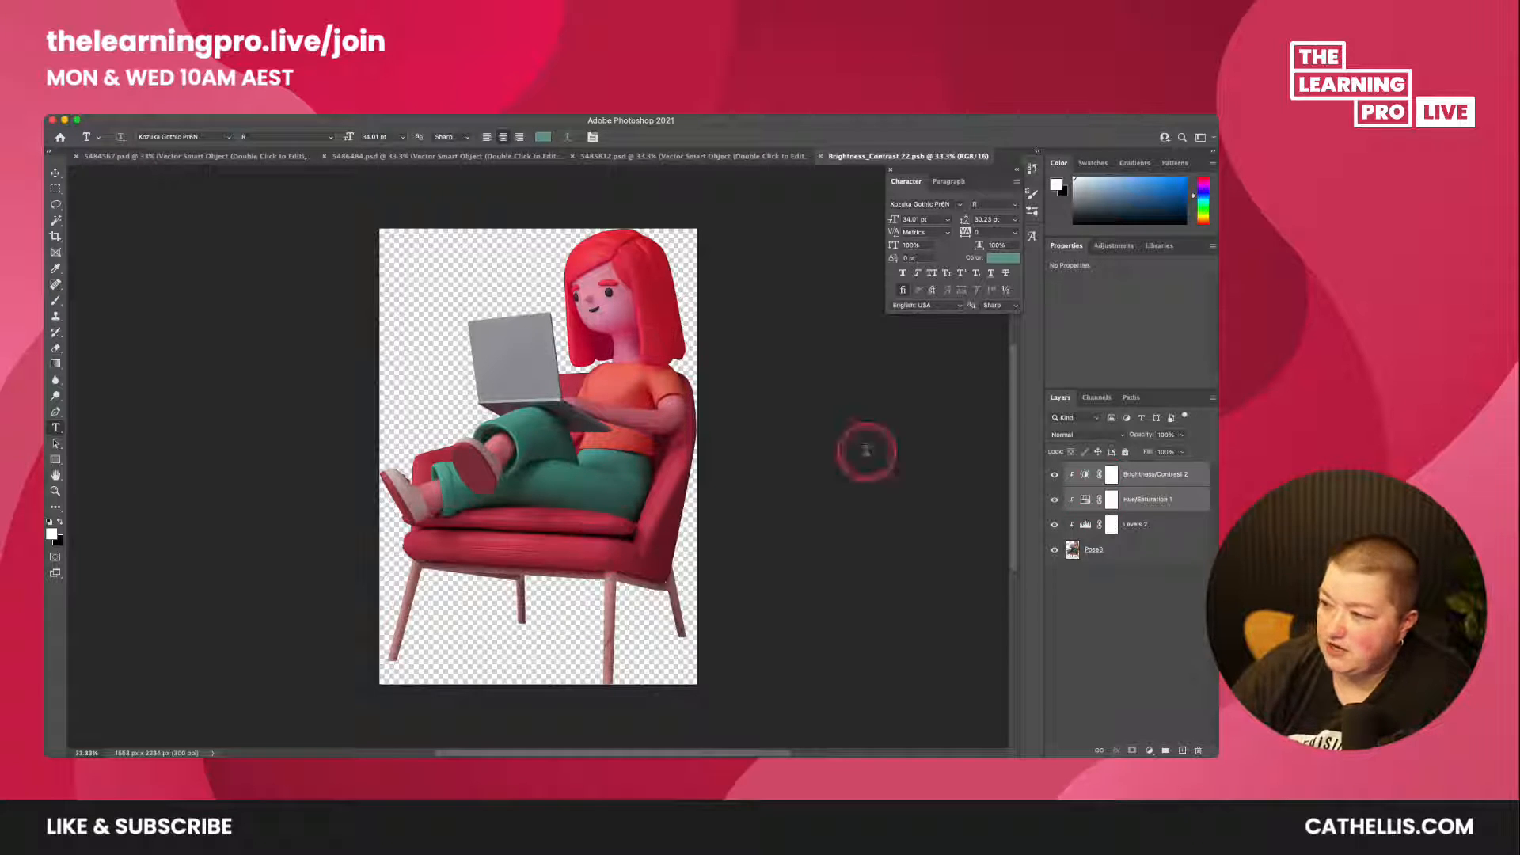
{"action": "mouse_move", "coordinate": [1056, 503]}
{"action": "left_mouse_down"}
{"action": "mouse_move", "coordinate": [1055, 530]}
{"action": "mouse_move", "coordinate": [1054, 474]}
{"action": "left_mouse_up"}
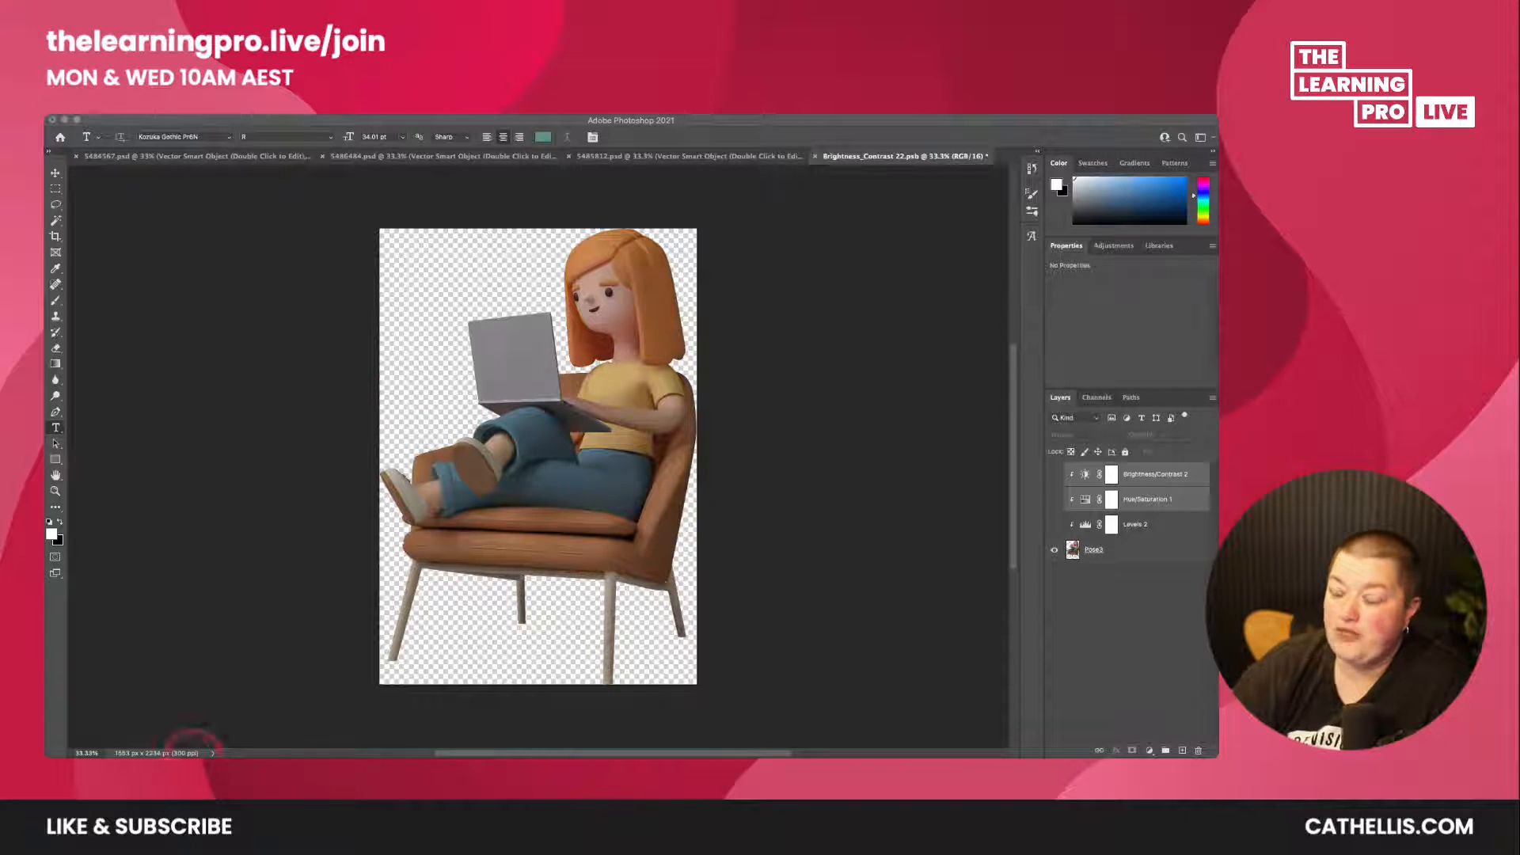
- Switch to the browser's Freepik template page, browse more designs from the same series, and return to Photoshop
{"action": "mouse_move", "coordinate": [205, 752]}
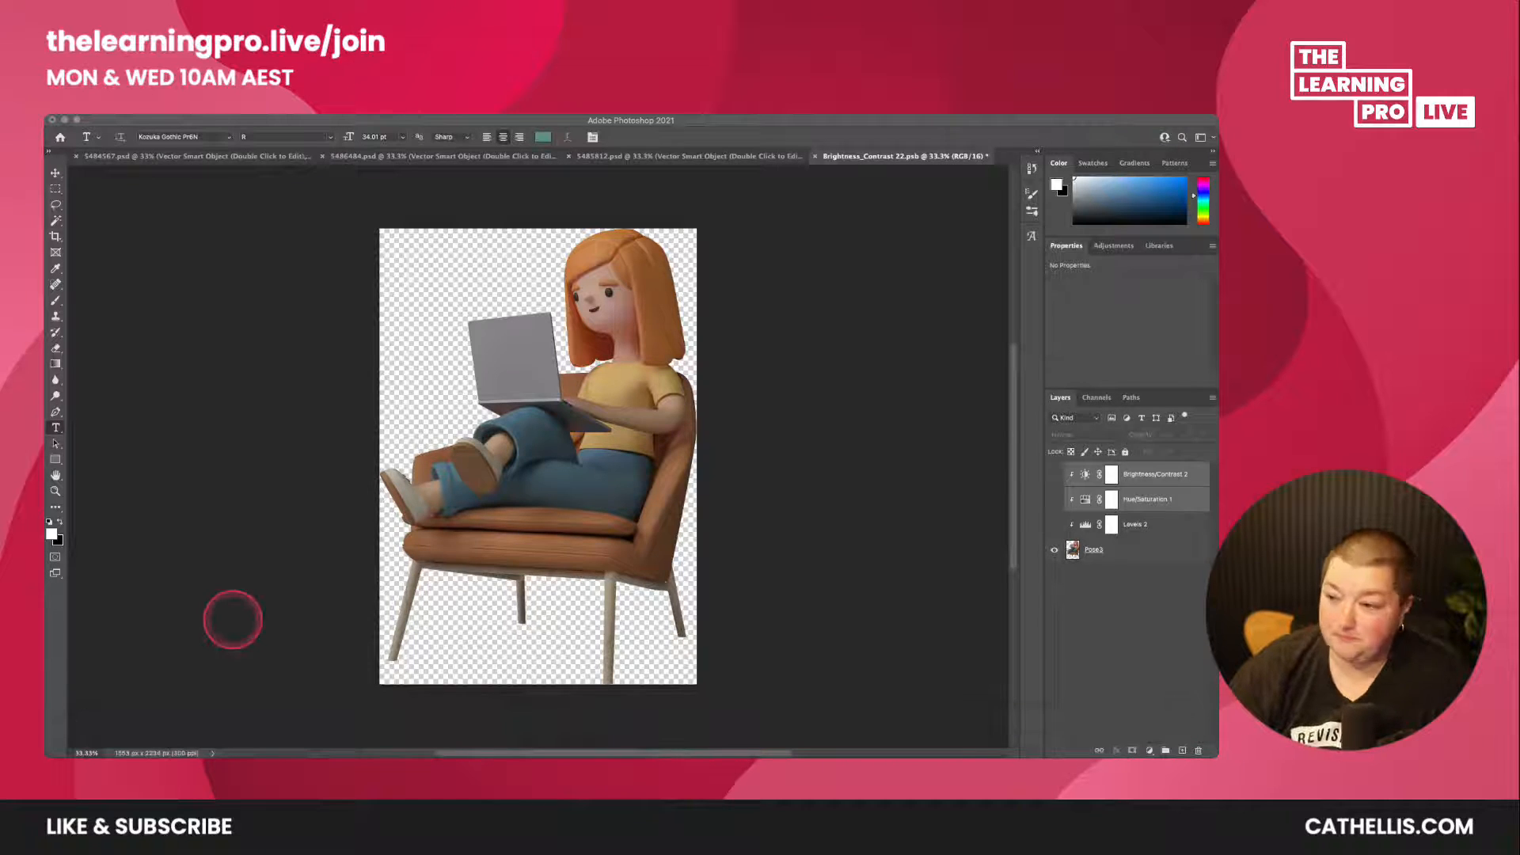
{"action": "key", "text": "super+Tab"}
{"action": "key", "text": "super+Tab"}
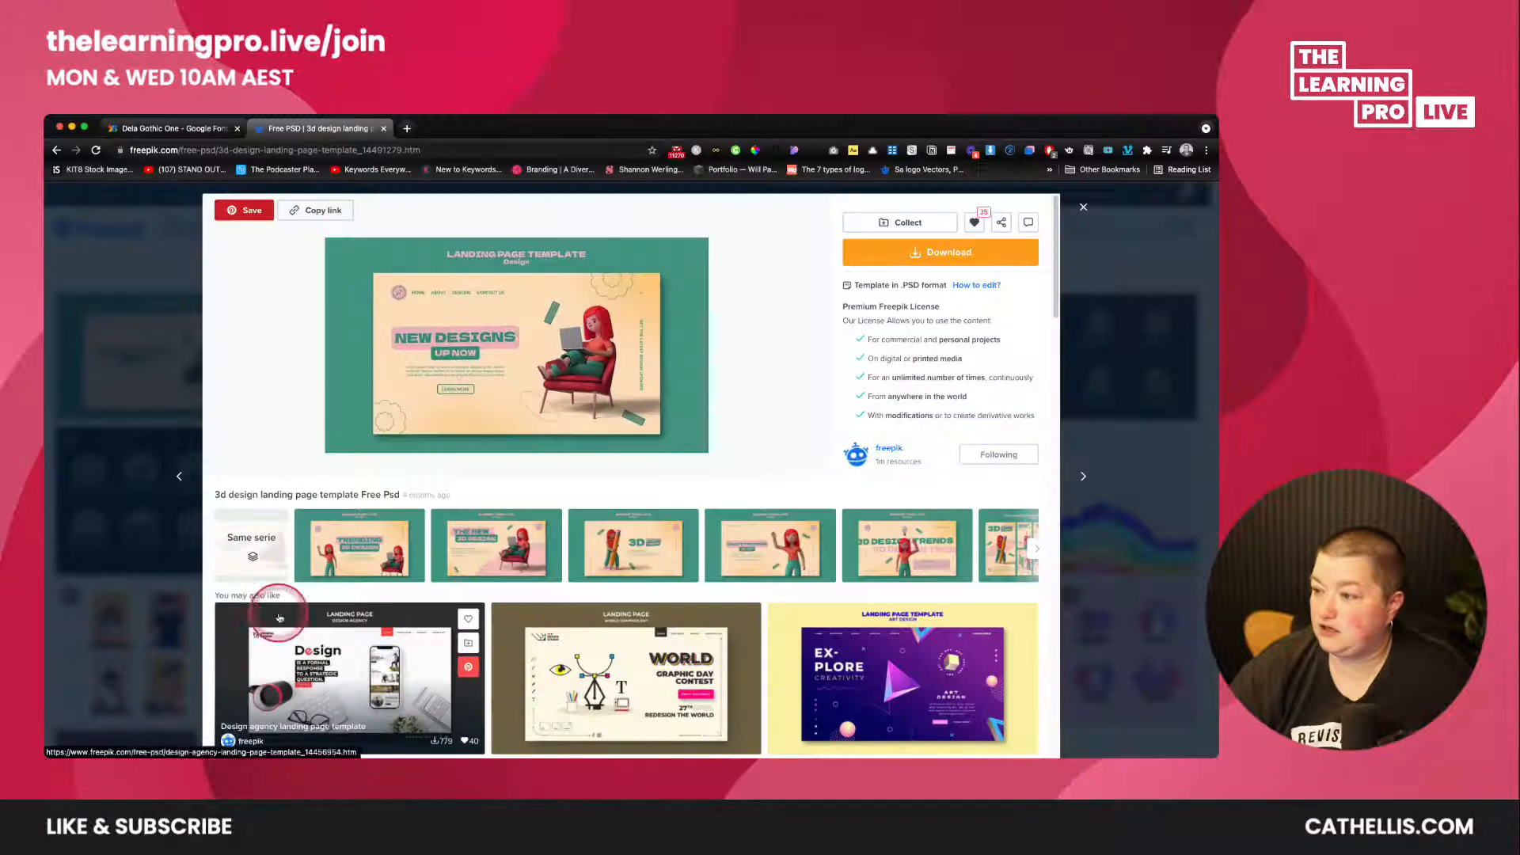
{"action": "left_click", "coordinate": [1036, 549]}
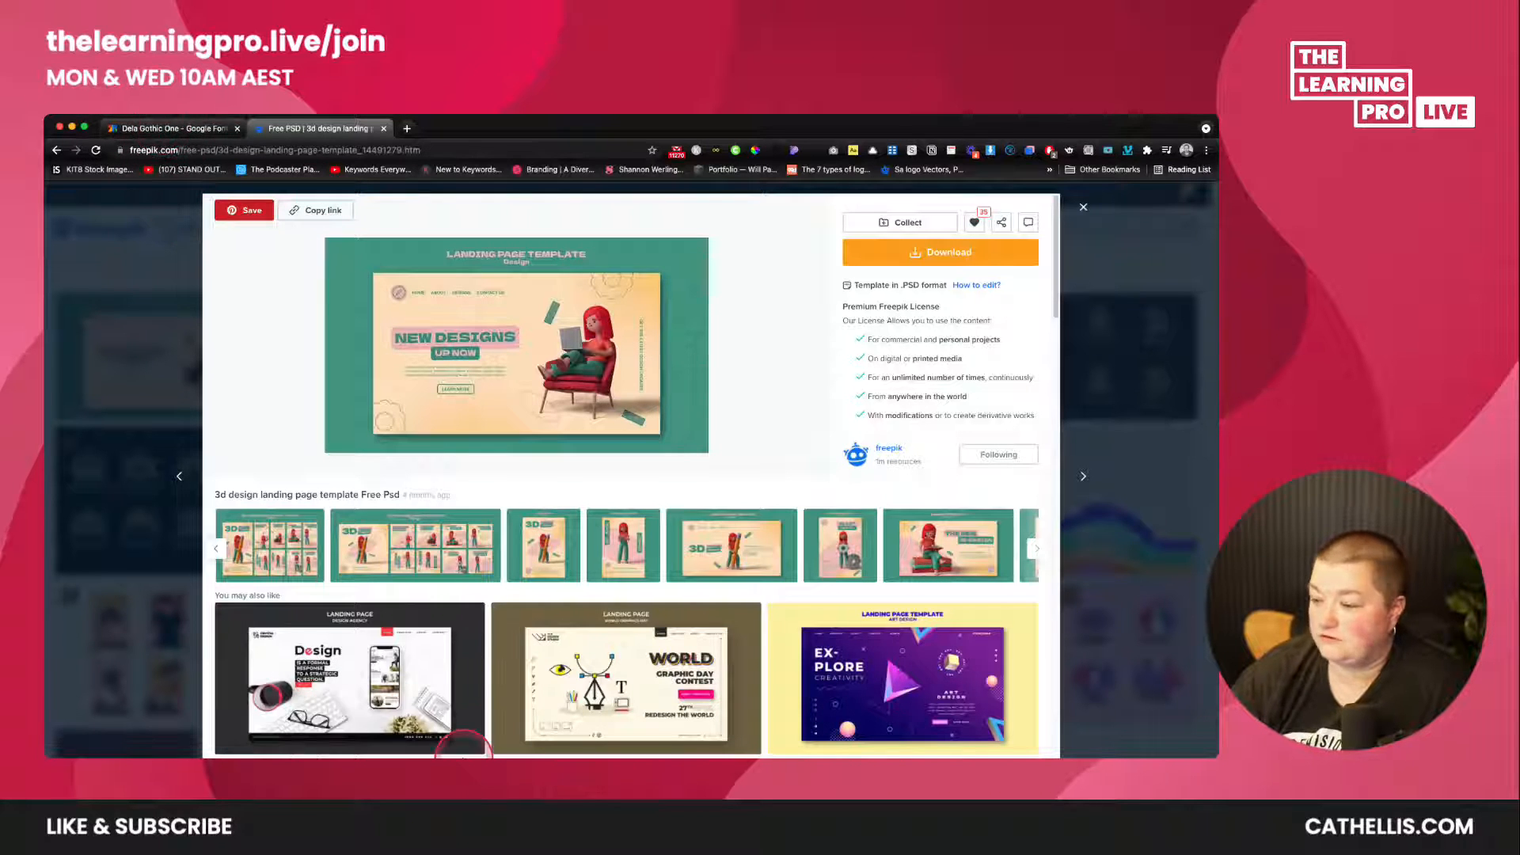
{"action": "mouse_move", "coordinate": [467, 748]}
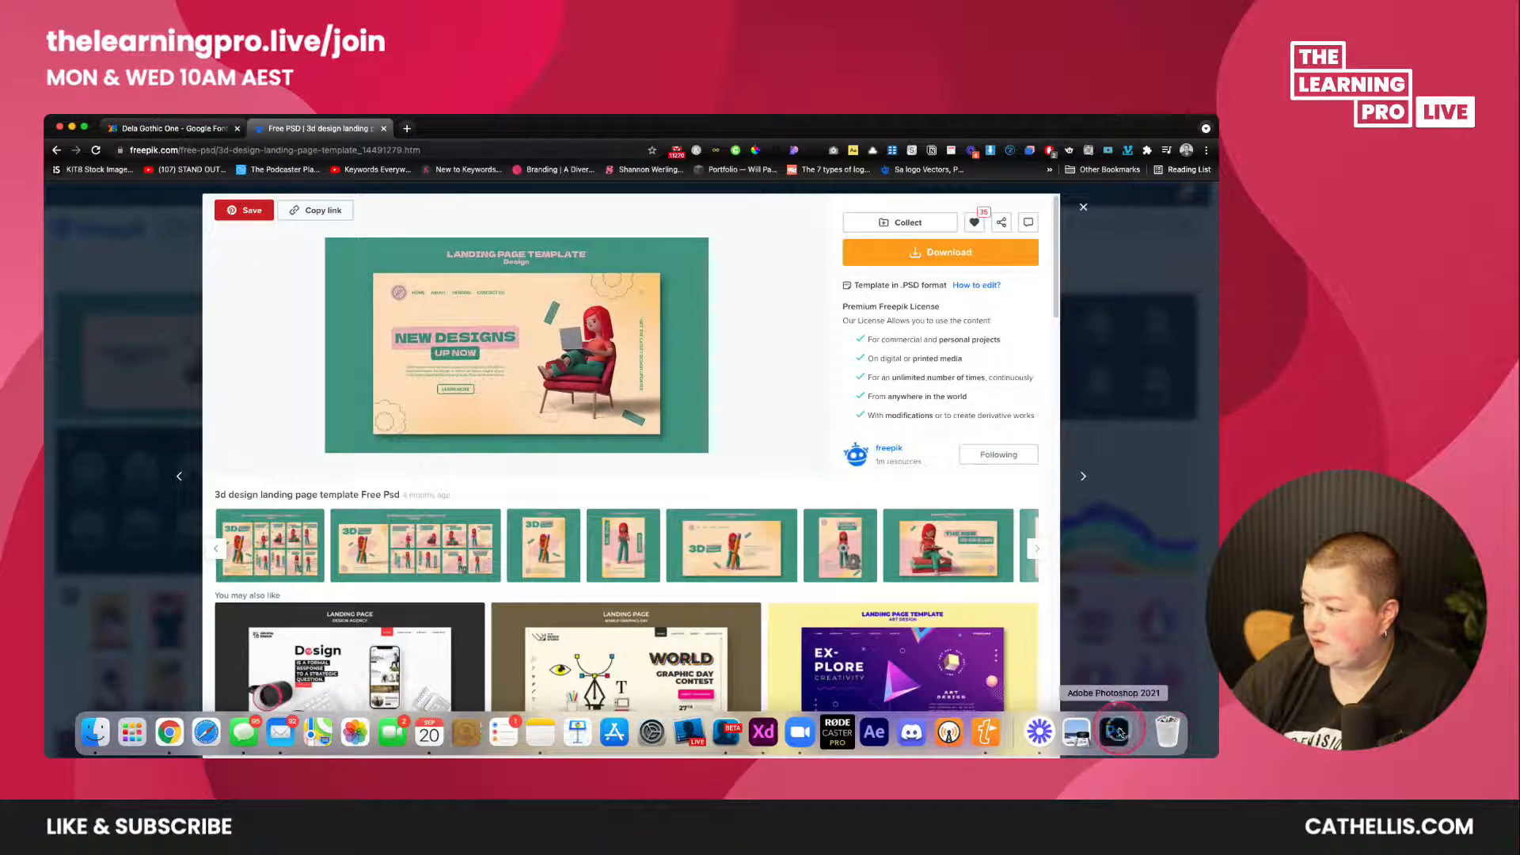
{"action": "left_click", "coordinate": [1117, 732]}
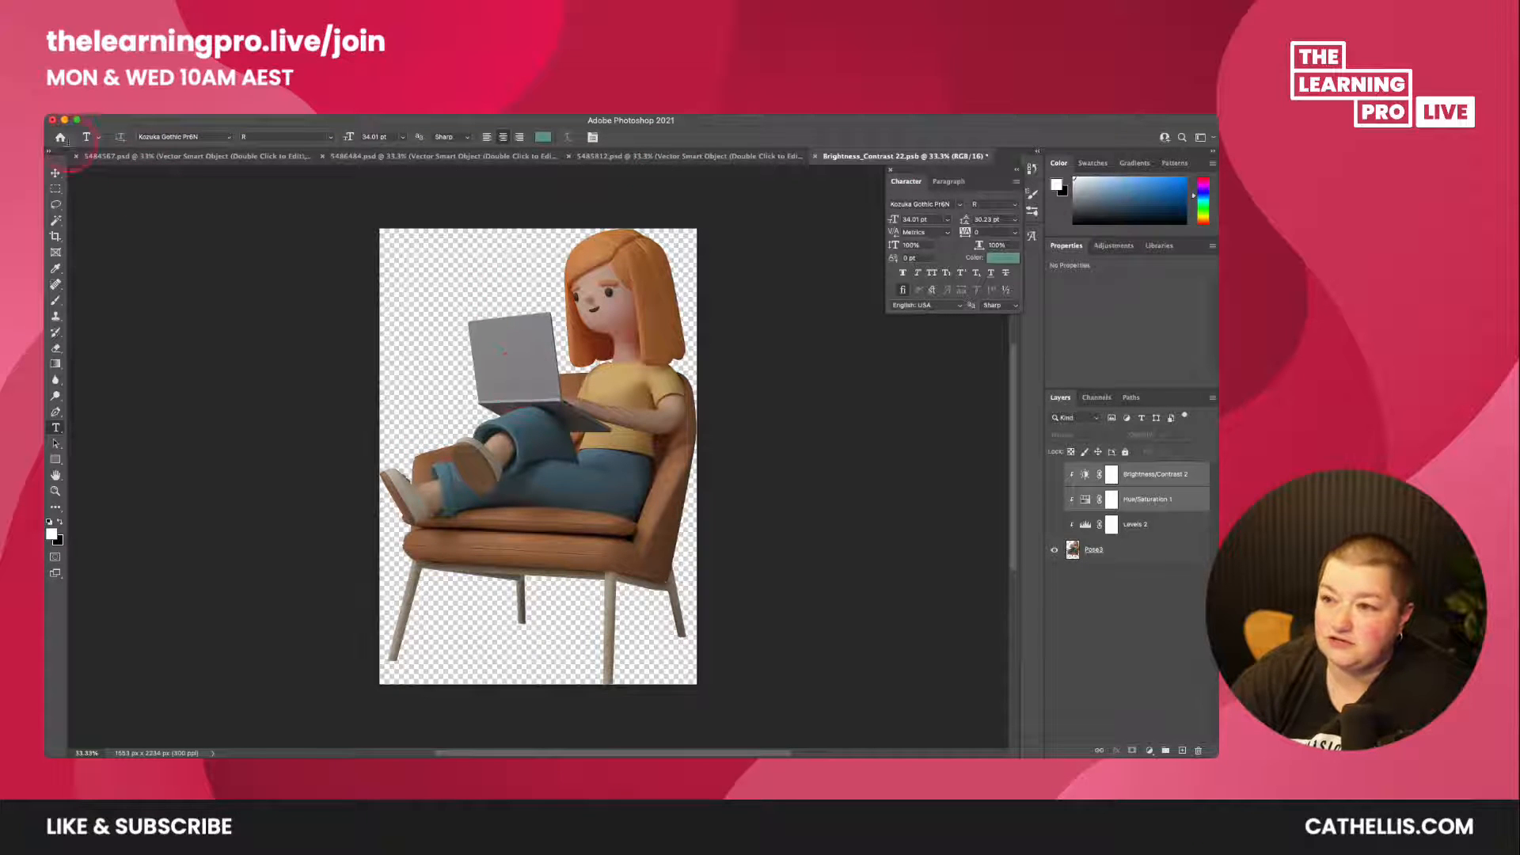
- Start a quick PNG export of the character and create a folder named "psd tutorial" on the Extreme Pro drive
{"action": "left_click", "coordinate": [144, 113]}
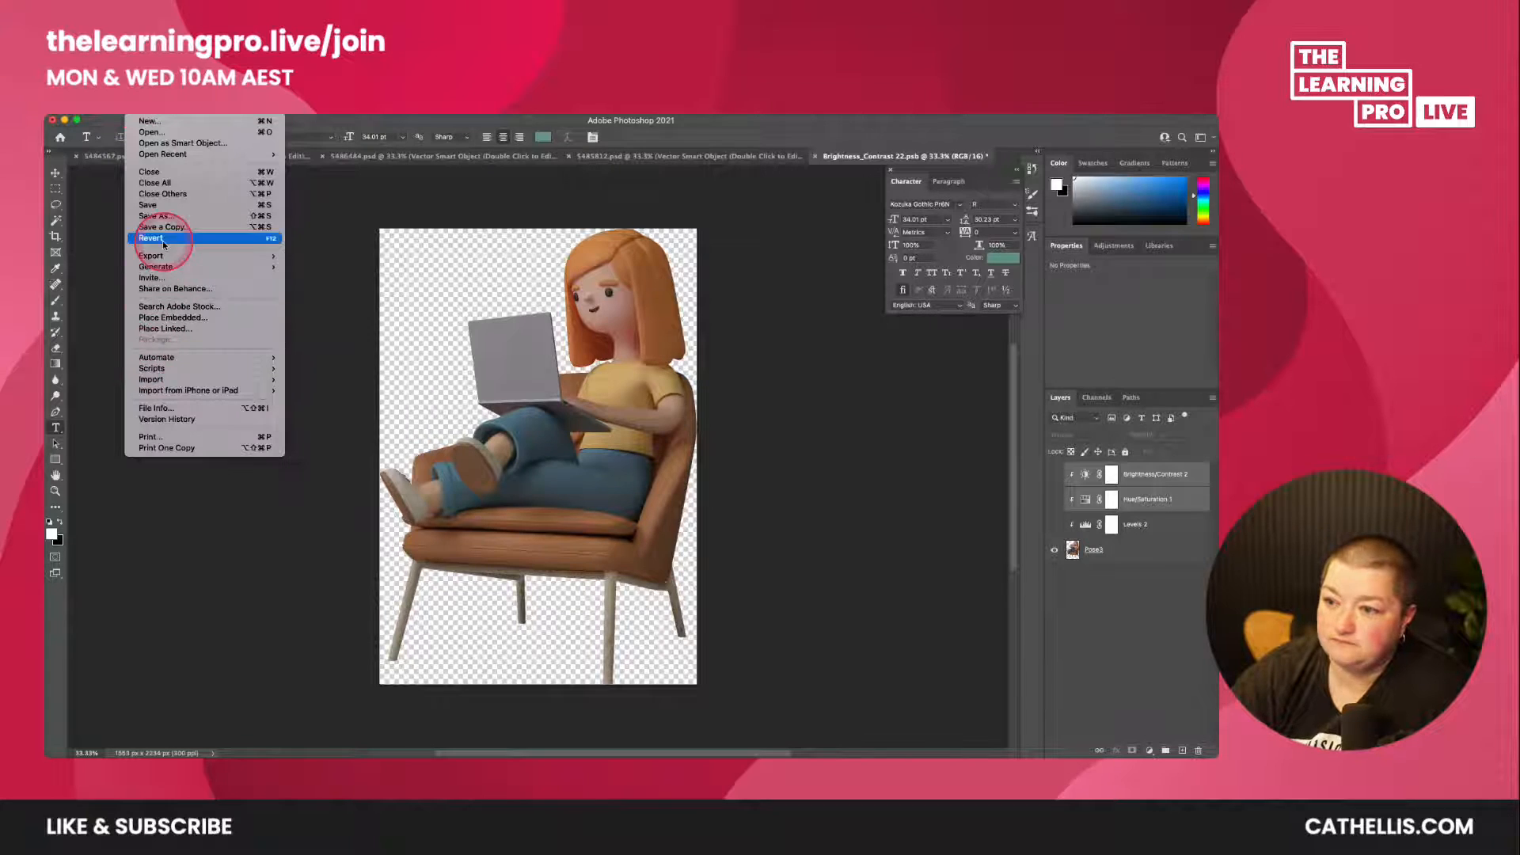
{"action": "mouse_move", "coordinate": [158, 256]}
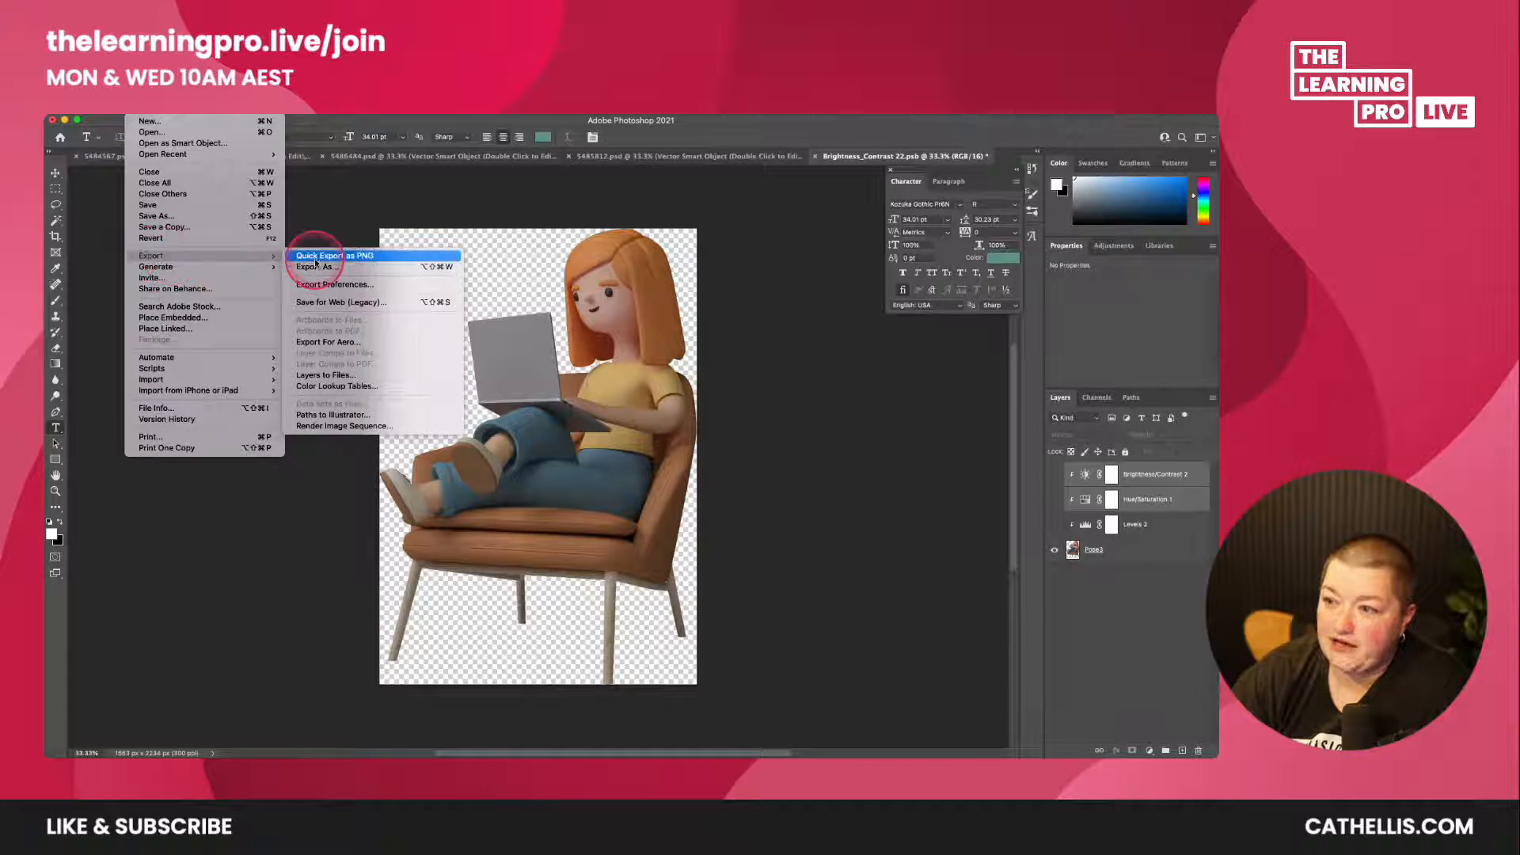
{"action": "left_click", "coordinate": [409, 257]}
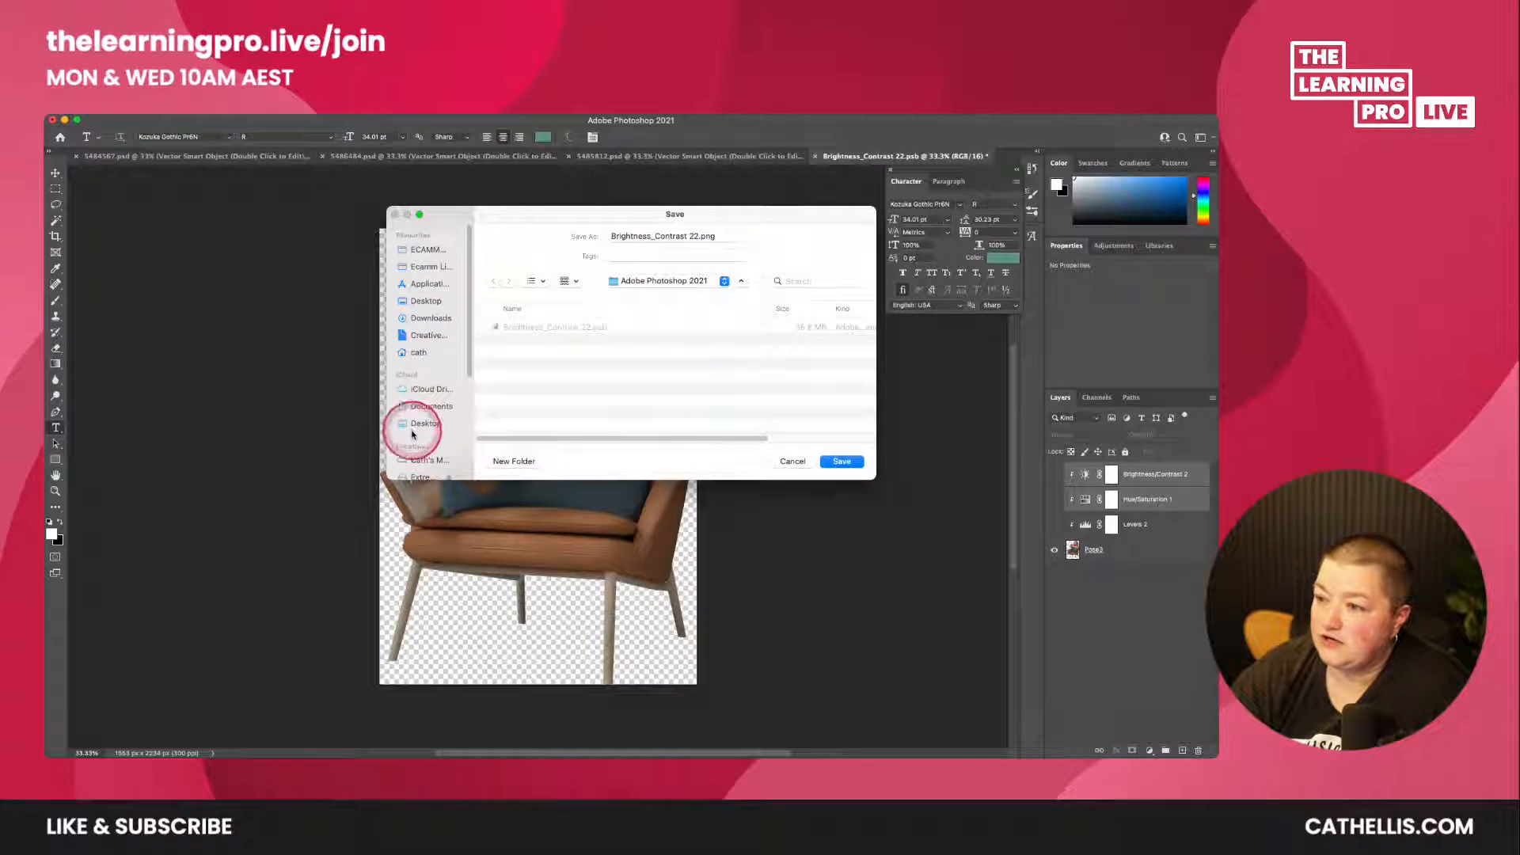
{"action": "scroll", "coordinate": [413, 434], "scroll_direction": "down", "scroll_amount": 3}
{"action": "left_click", "coordinate": [423, 393]}
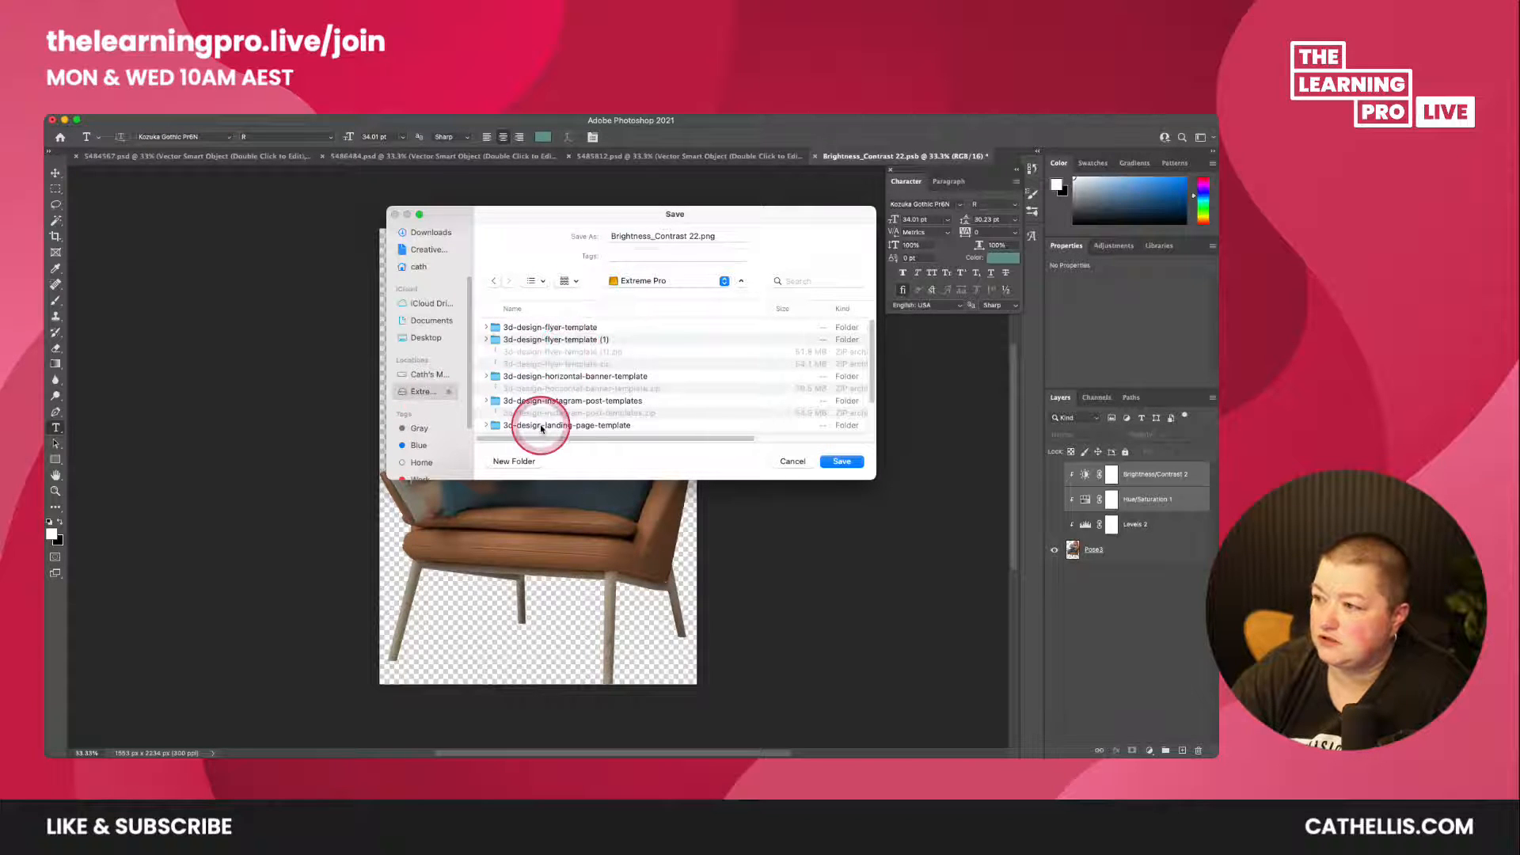
{"action": "left_click", "coordinate": [514, 461]}
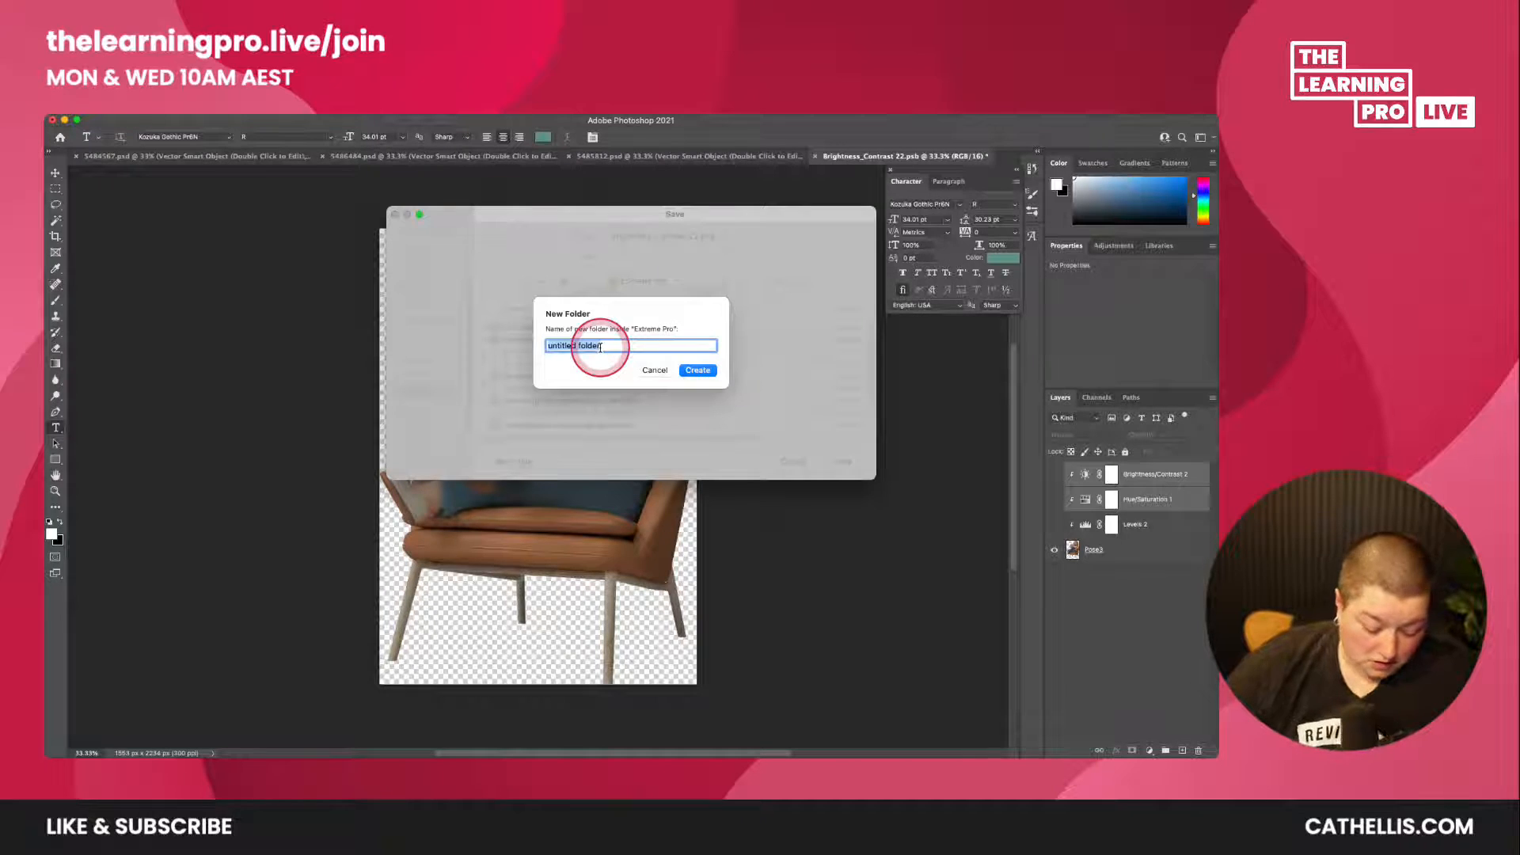
{"action": "type", "text": "psd"}
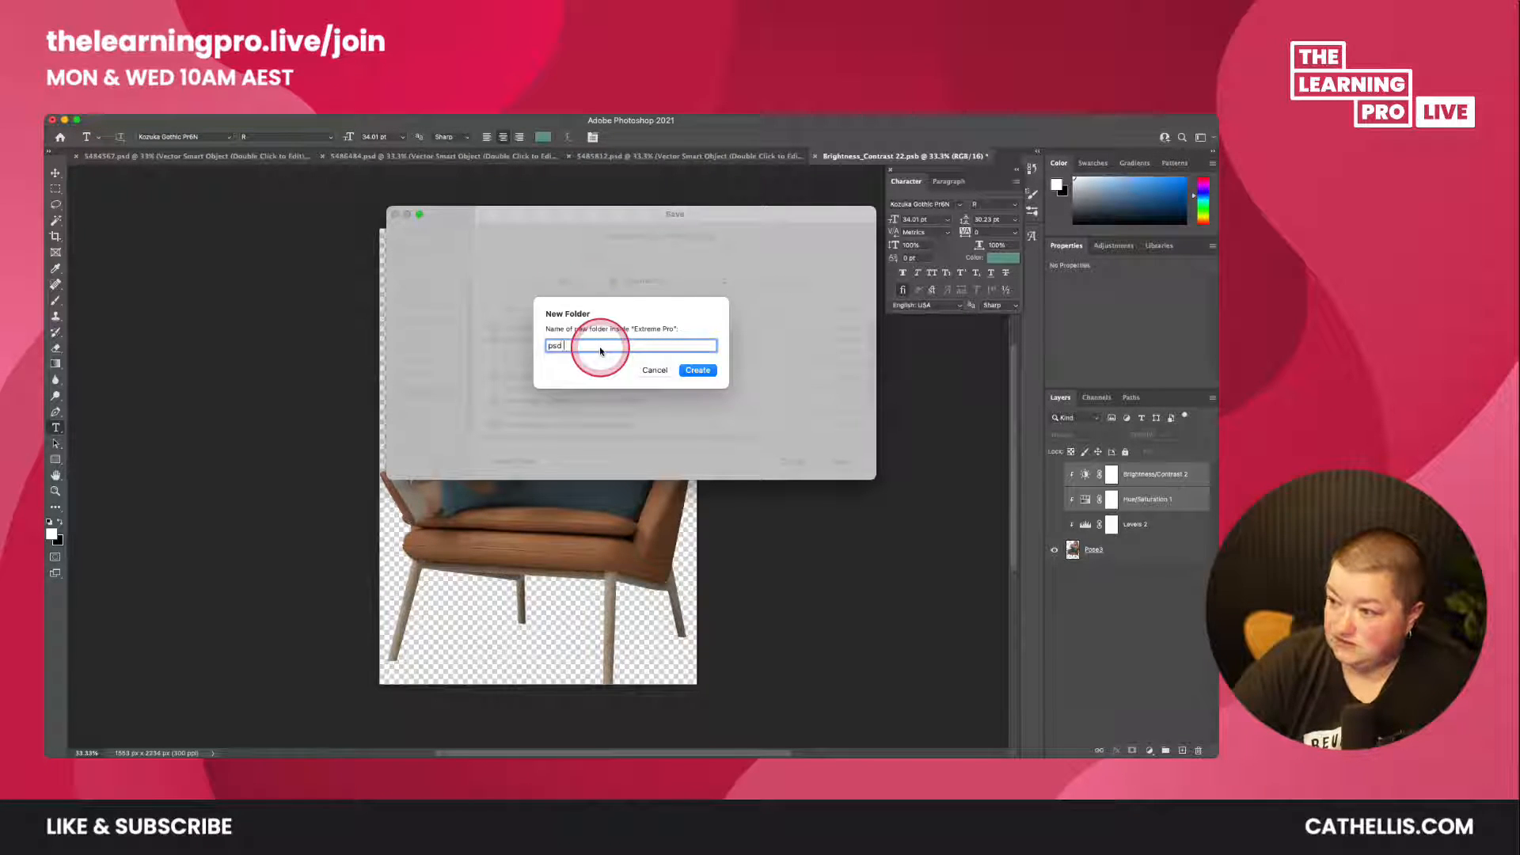
{"action": "type", "text": " fitorial"}
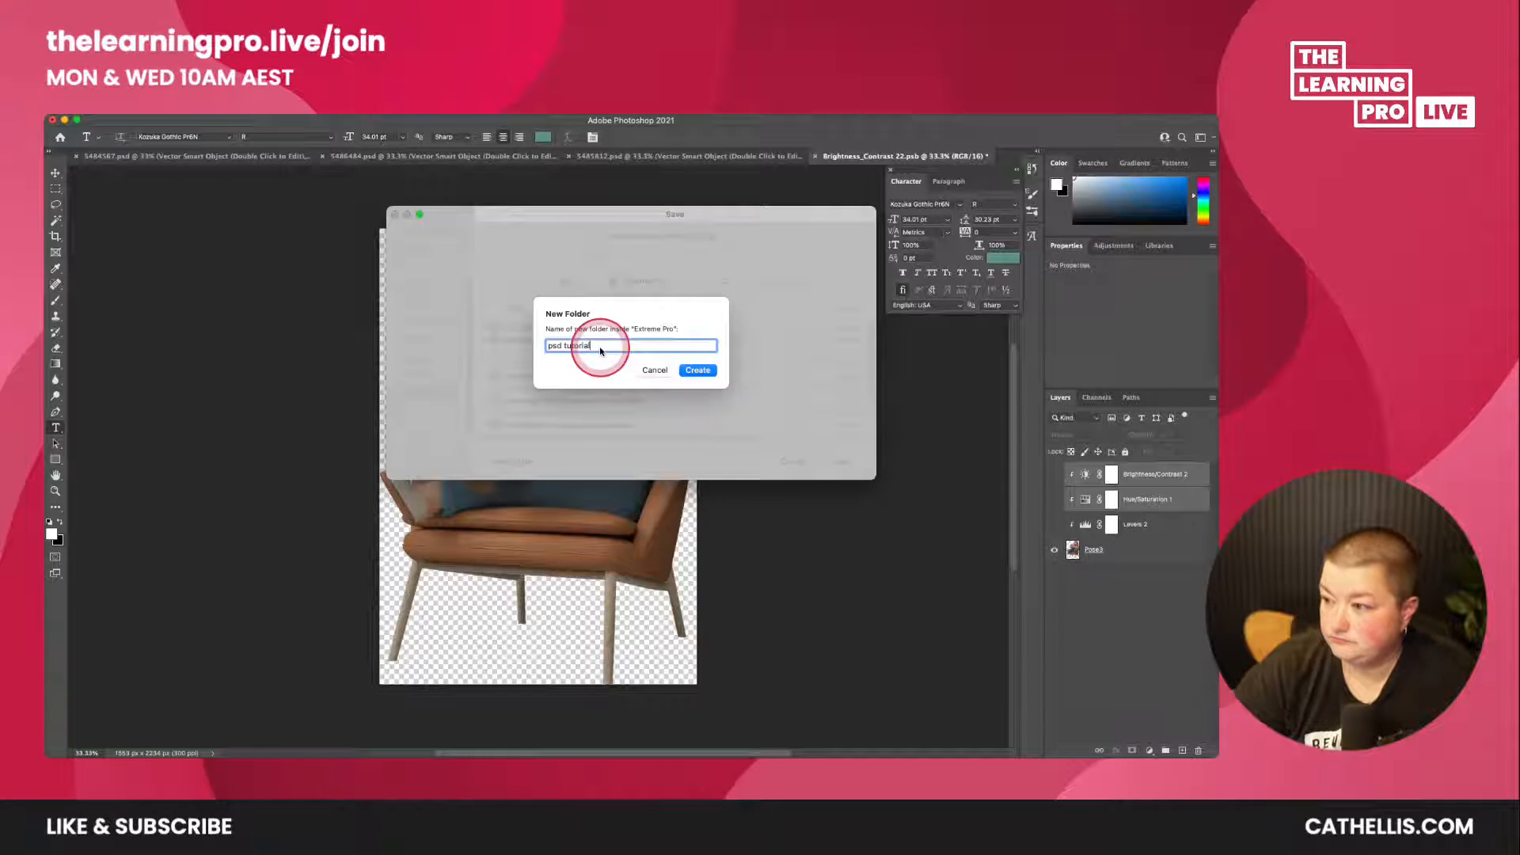
{"action": "key", "text": "Return"}
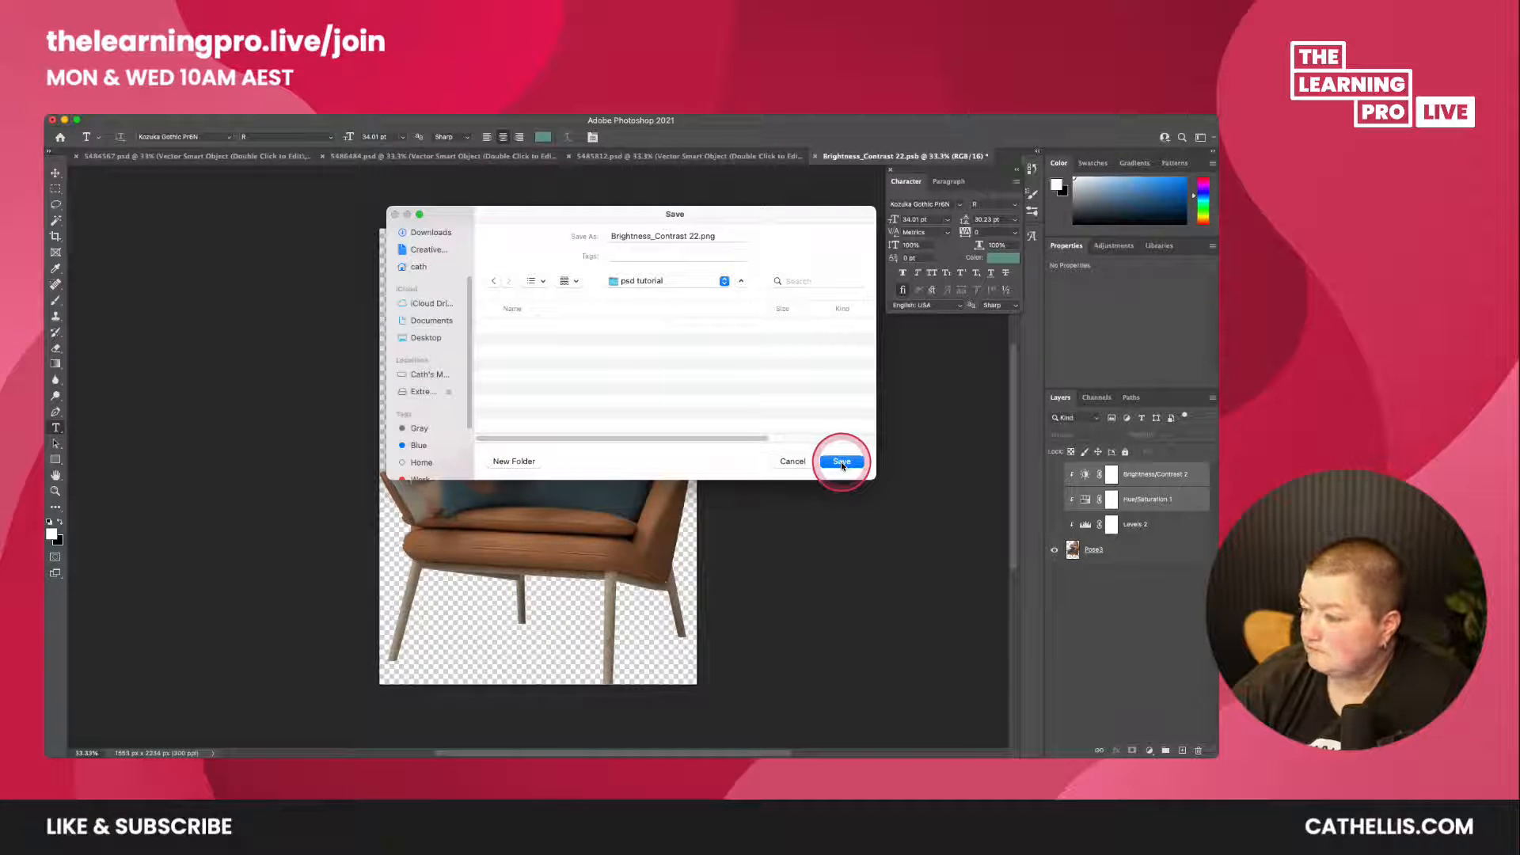
- Name the exported PNG "womanreadying" and save it in the psd tutorial folder
{"action": "left_click", "coordinate": [698, 235]}
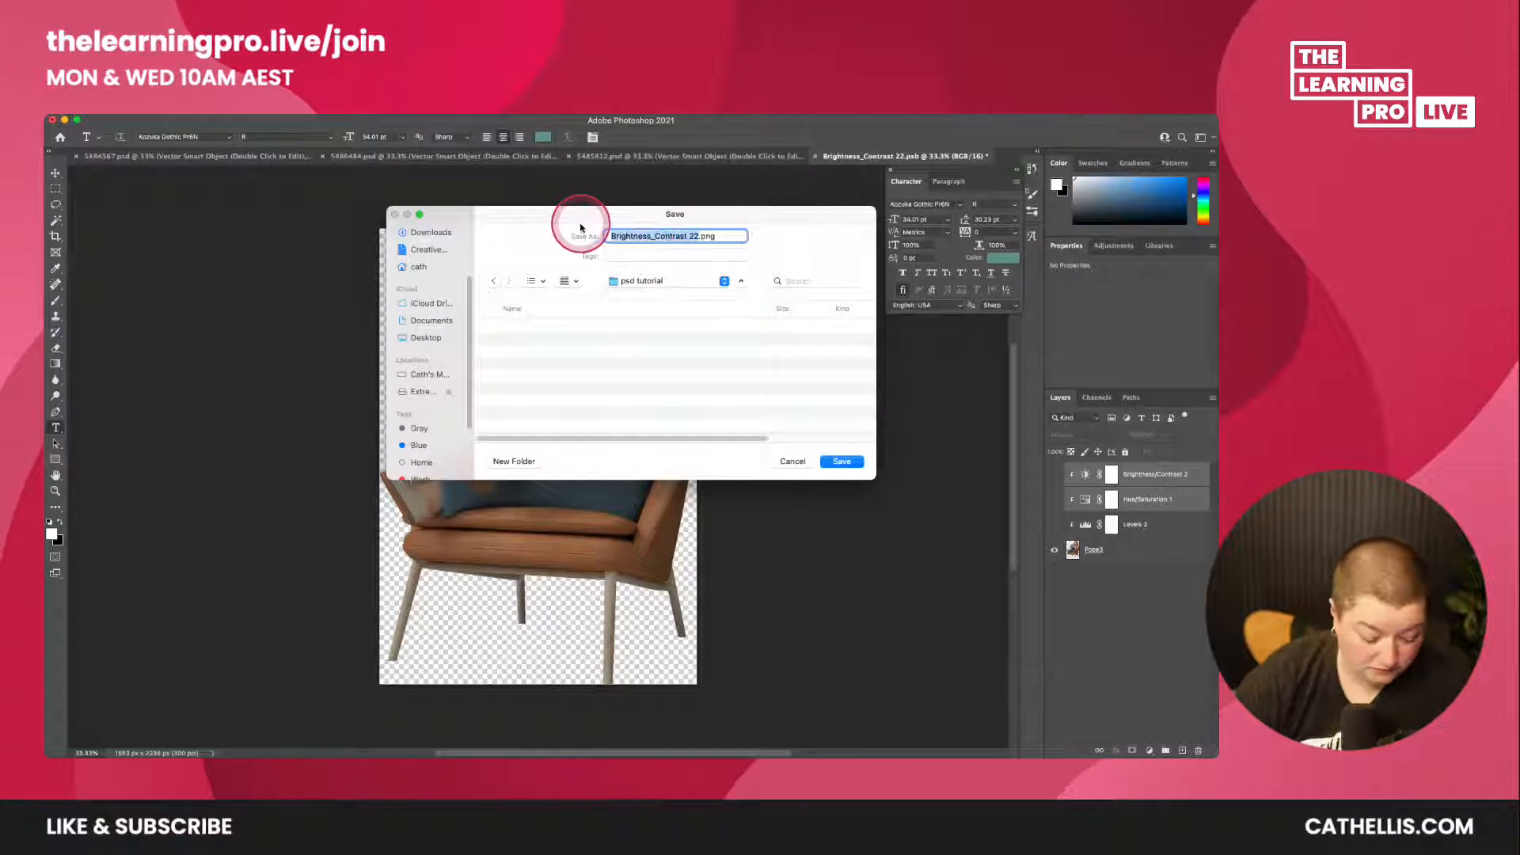
{"action": "type", "text": "womanready"}
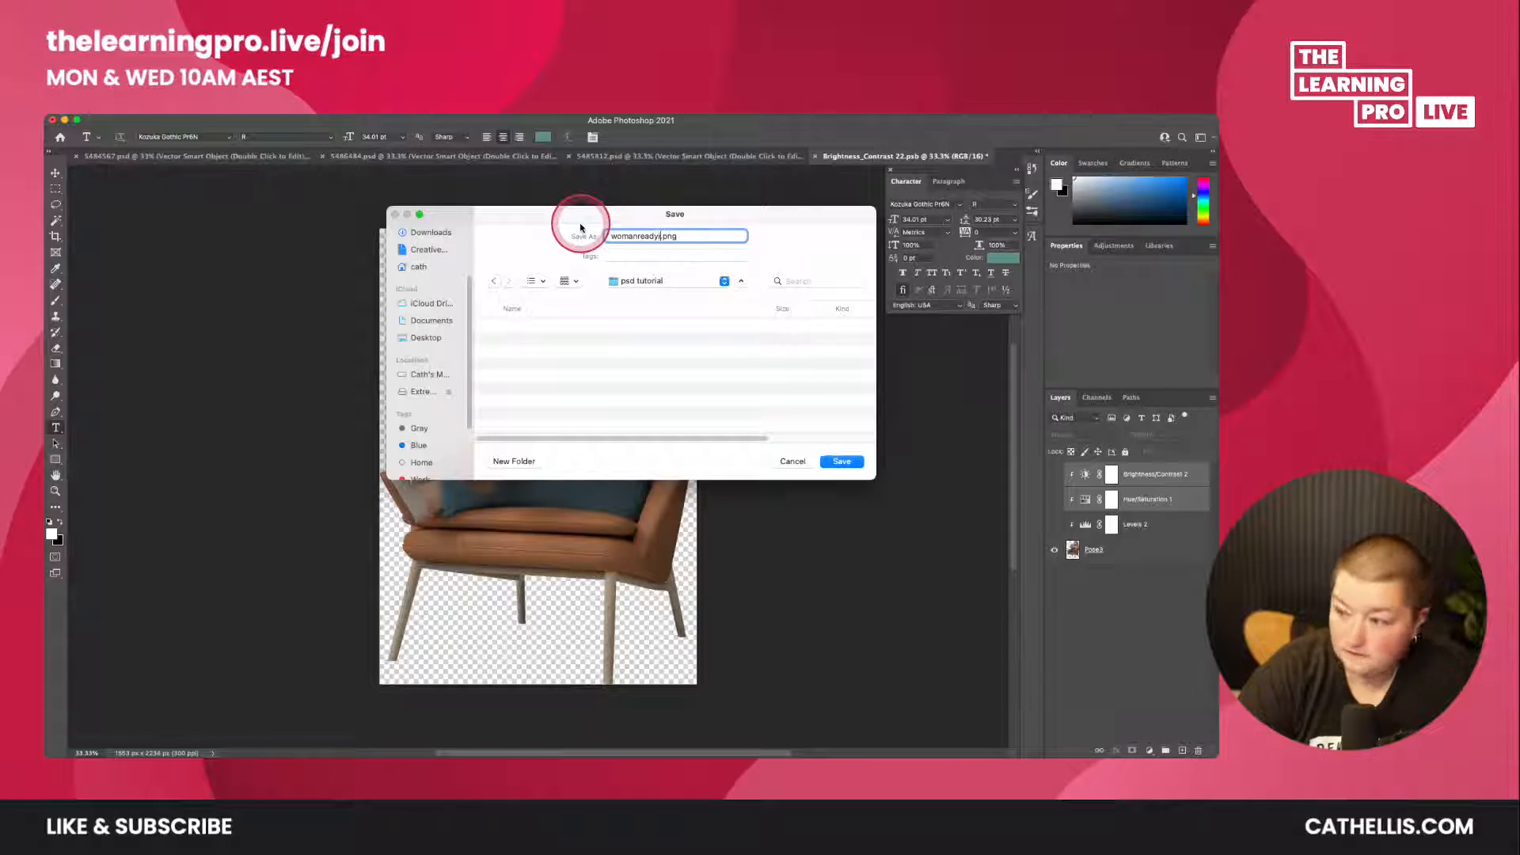
{"action": "type", "text": "ing"}
{"action": "key", "text": "Return"}
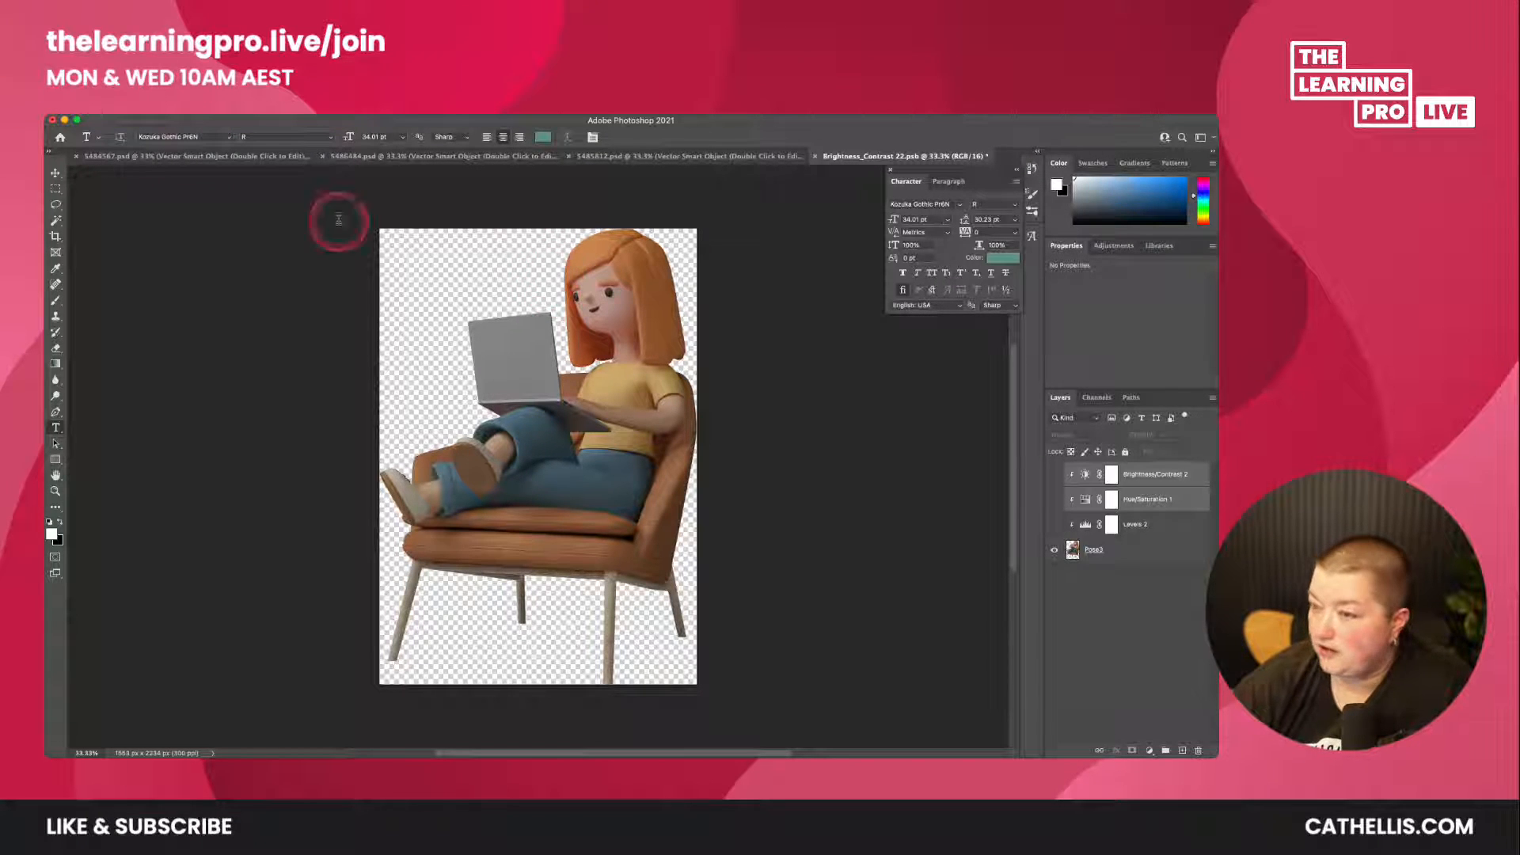
- Close the Brightness_Contrast 22.psb document, saving its changes into the landing page, and look through the Design group's layers
{"action": "left_click", "coordinate": [816, 157]}
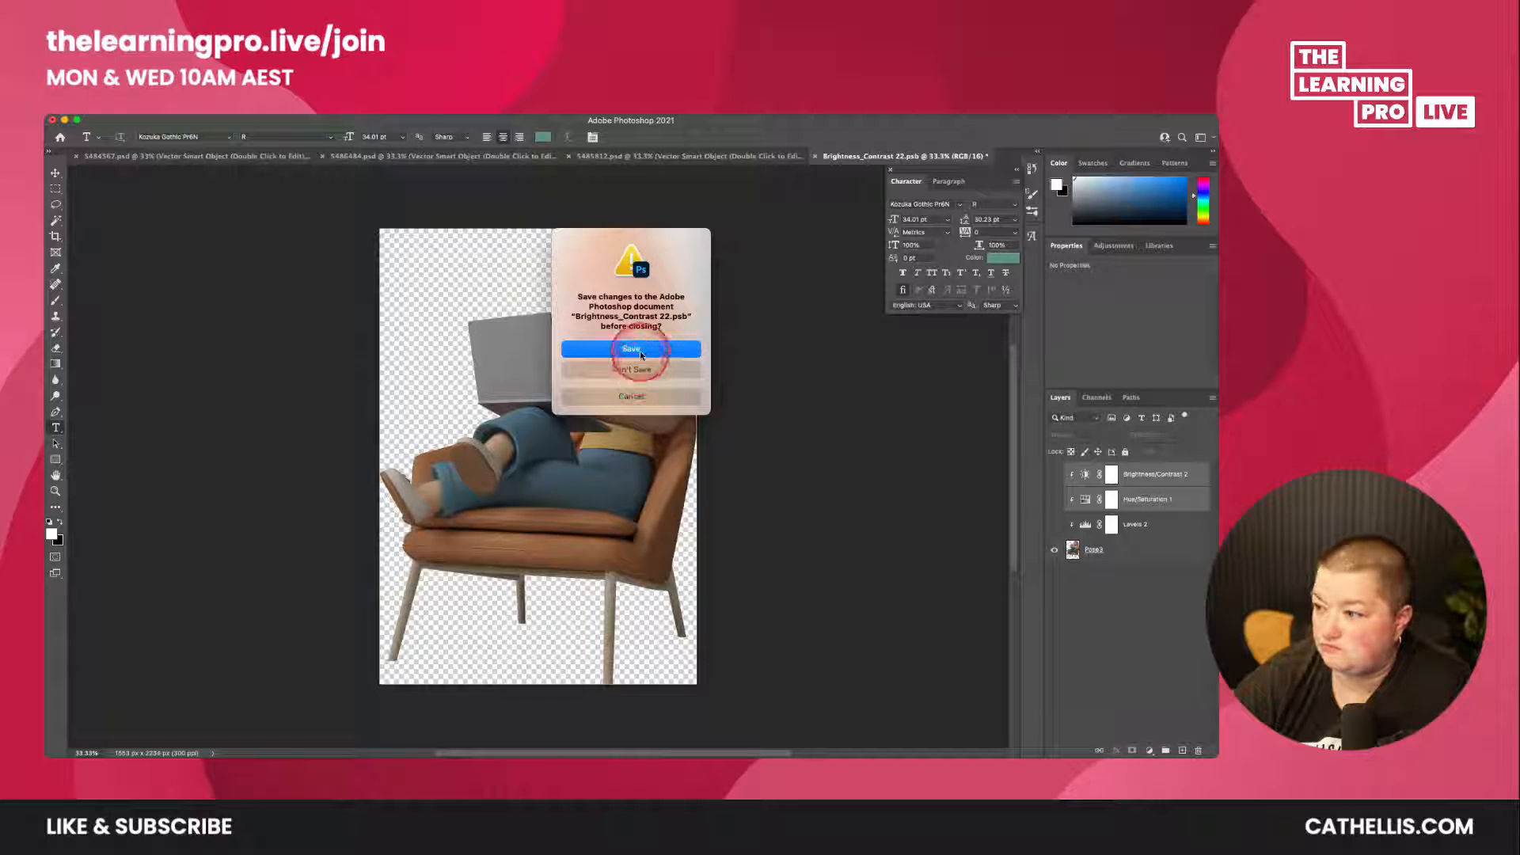
{"action": "left_click", "coordinate": [639, 350]}
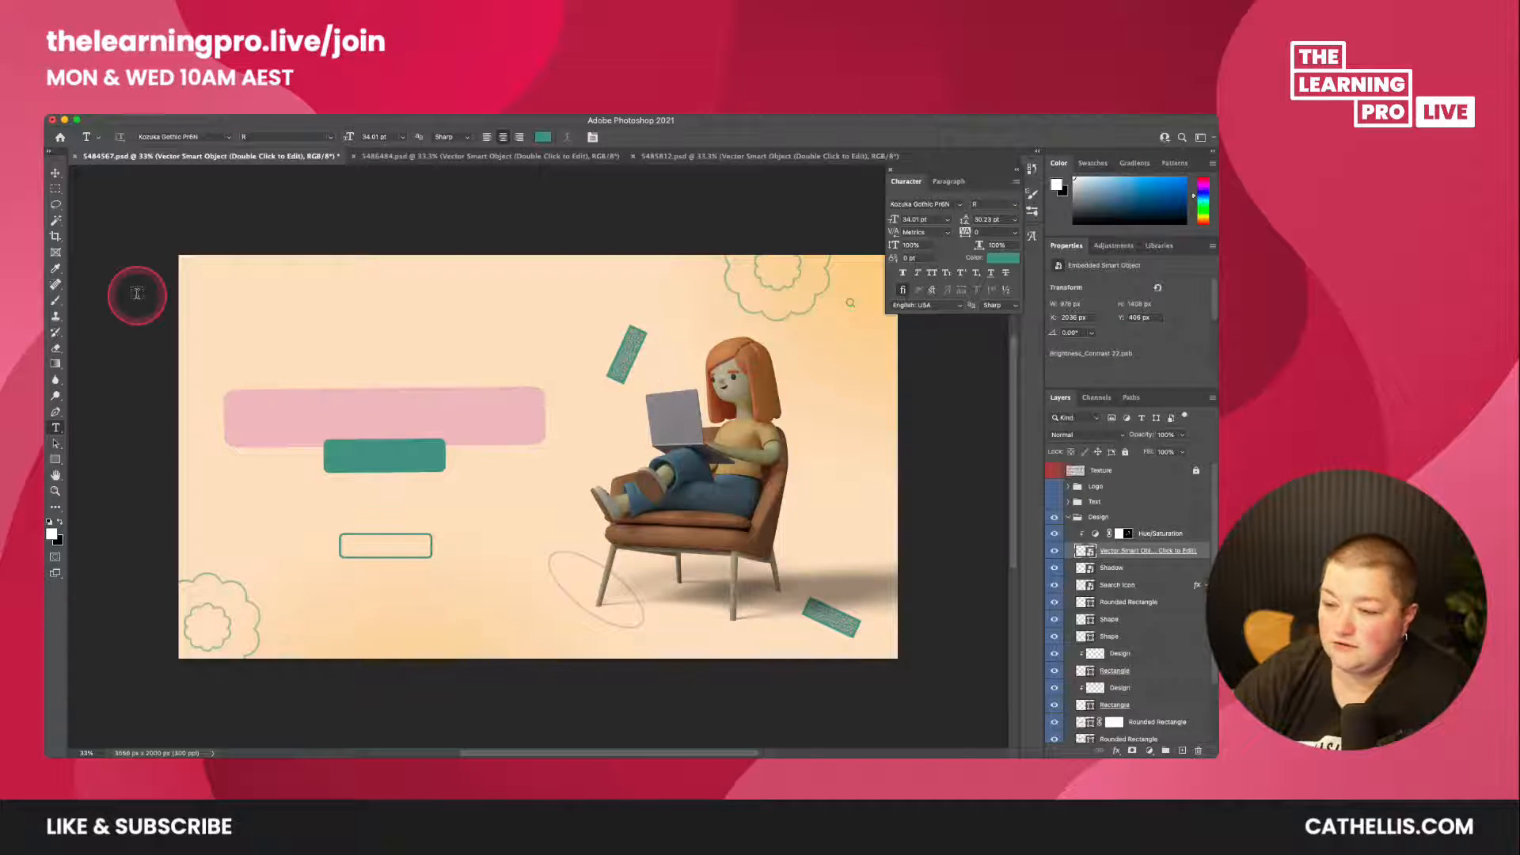
{"action": "scroll", "coordinate": [1089, 607], "scroll_direction": "down", "scroll_amount": 3}
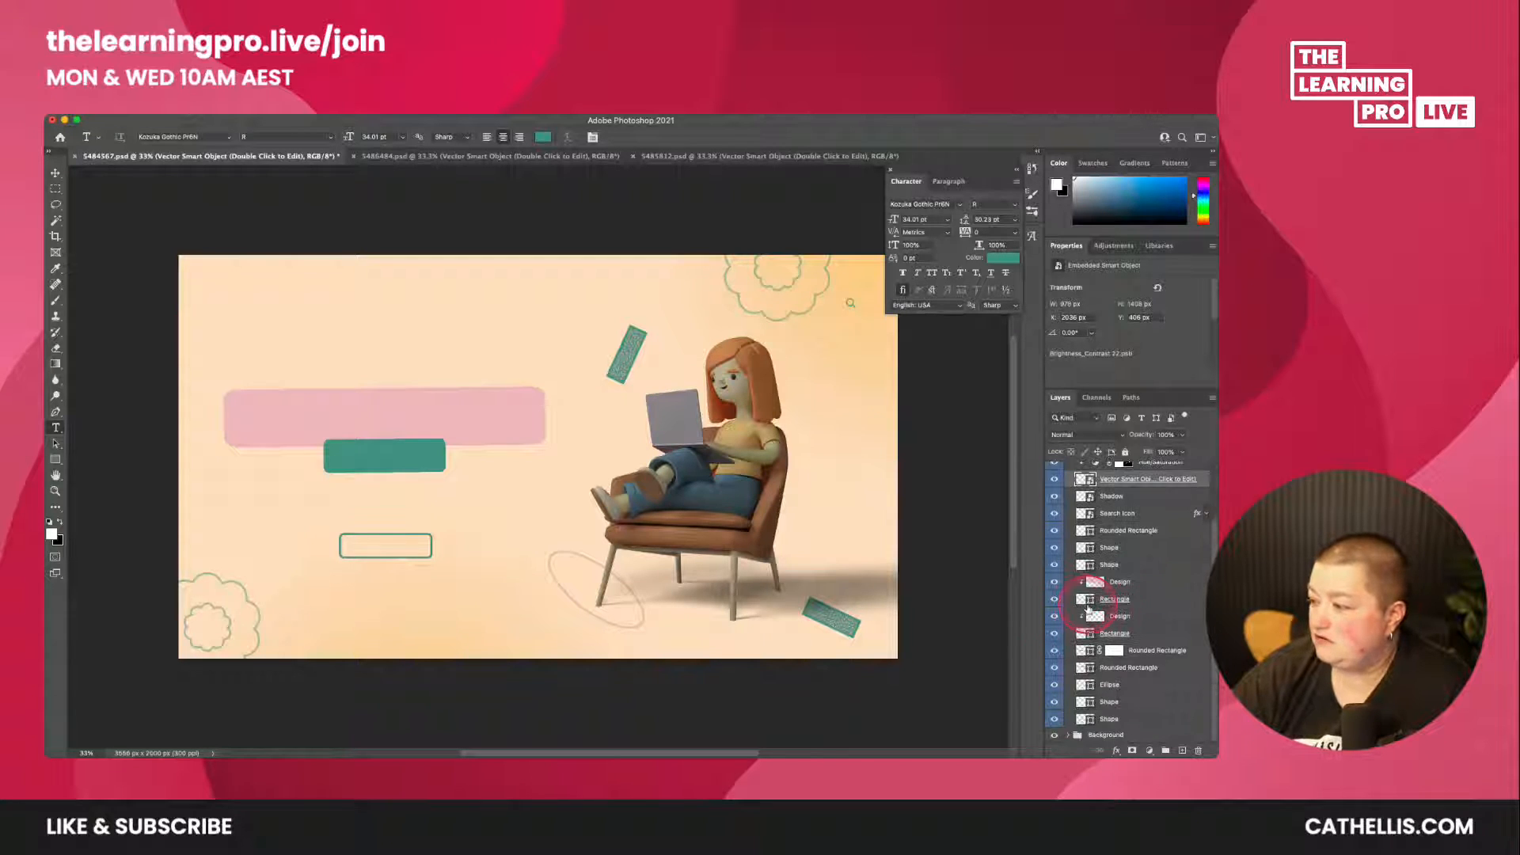
{"action": "scroll", "coordinate": [1089, 608], "scroll_direction": "up", "scroll_amount": 3}
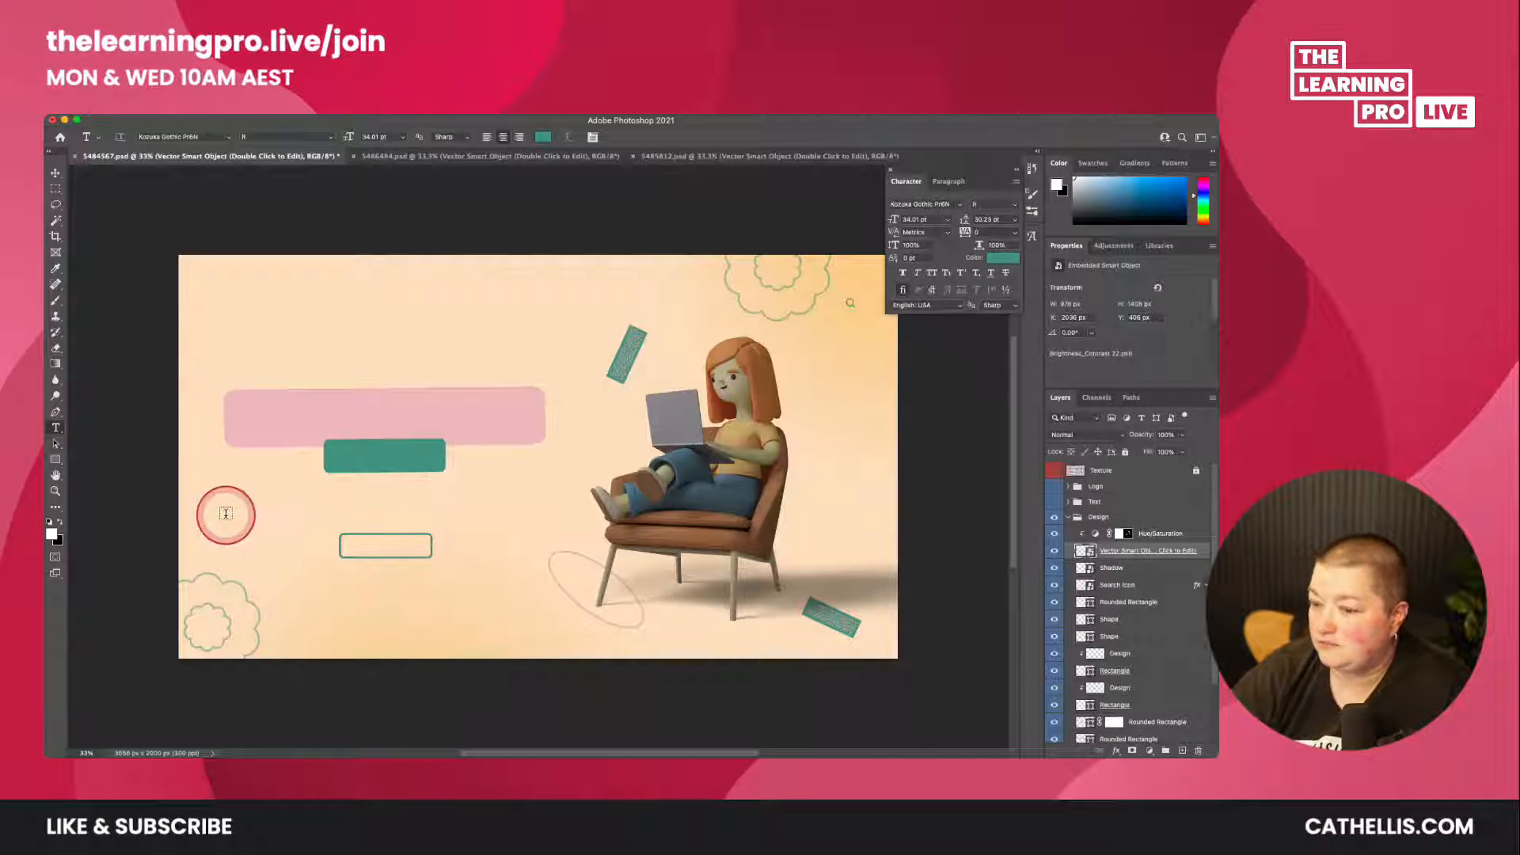
{"action": "scroll", "coordinate": [1079, 533], "scroll_direction": "down", "scroll_amount": 3}
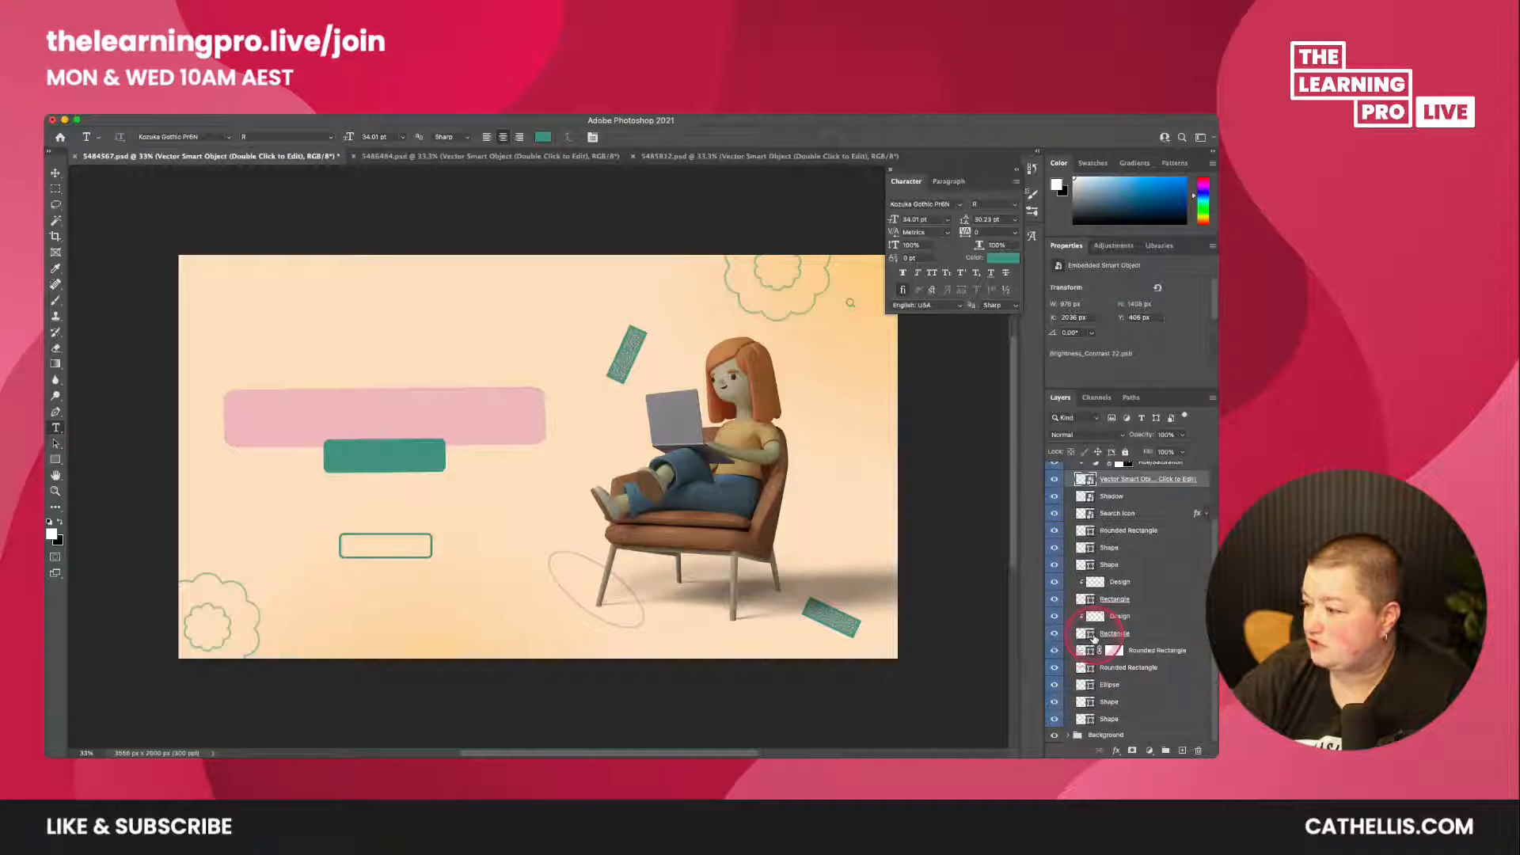
- Expand the Background group and set the Background solid colour fill to white, hex ffffff
{"action": "left_click", "coordinate": [1068, 734]}
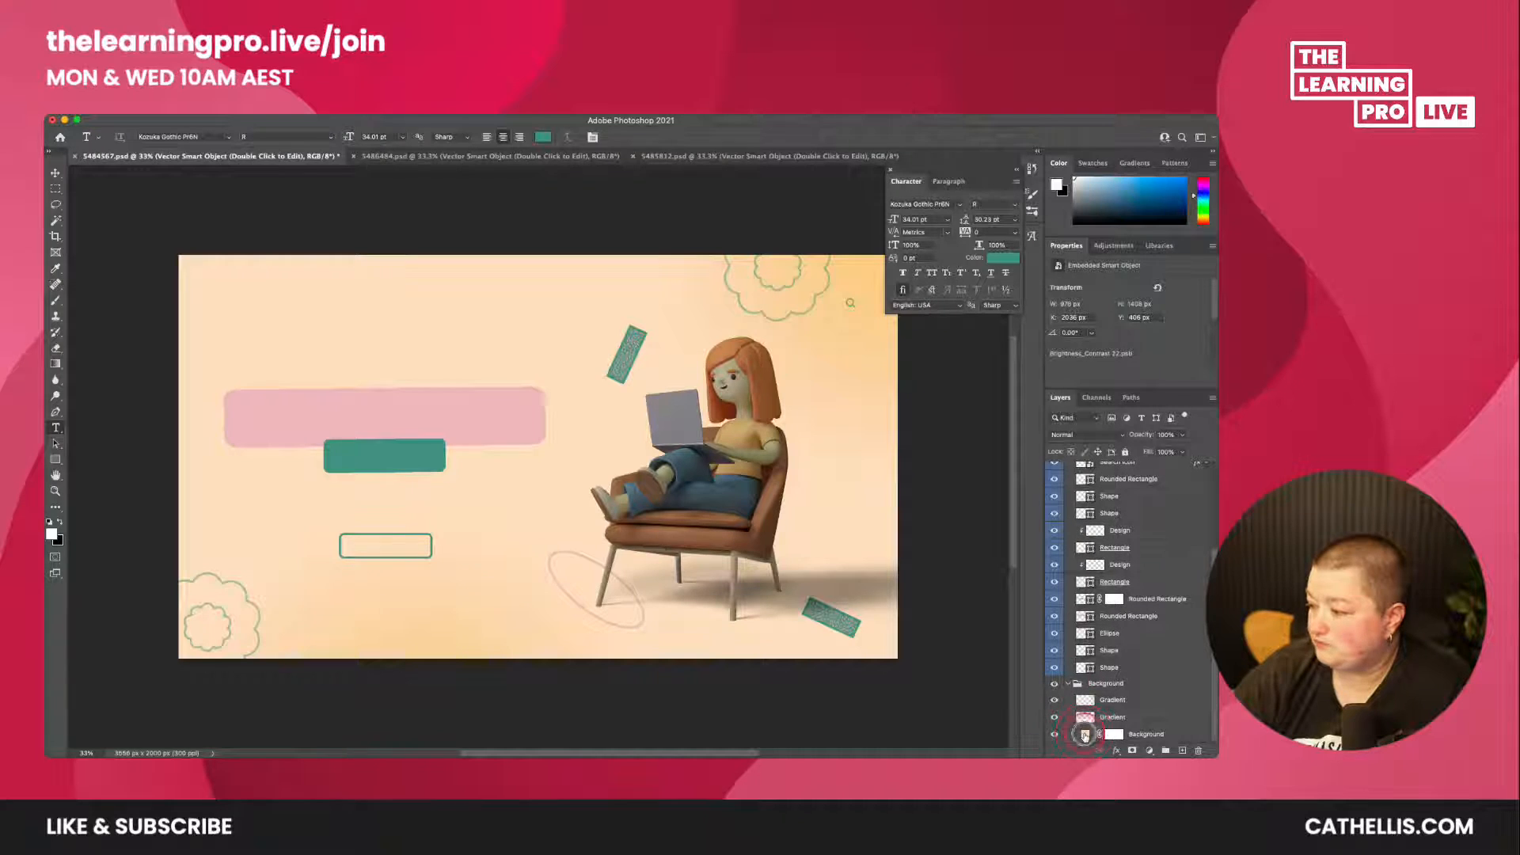
{"action": "double_click", "coordinate": [1084, 735]}
{"action": "left_click", "coordinate": [493, 599]}
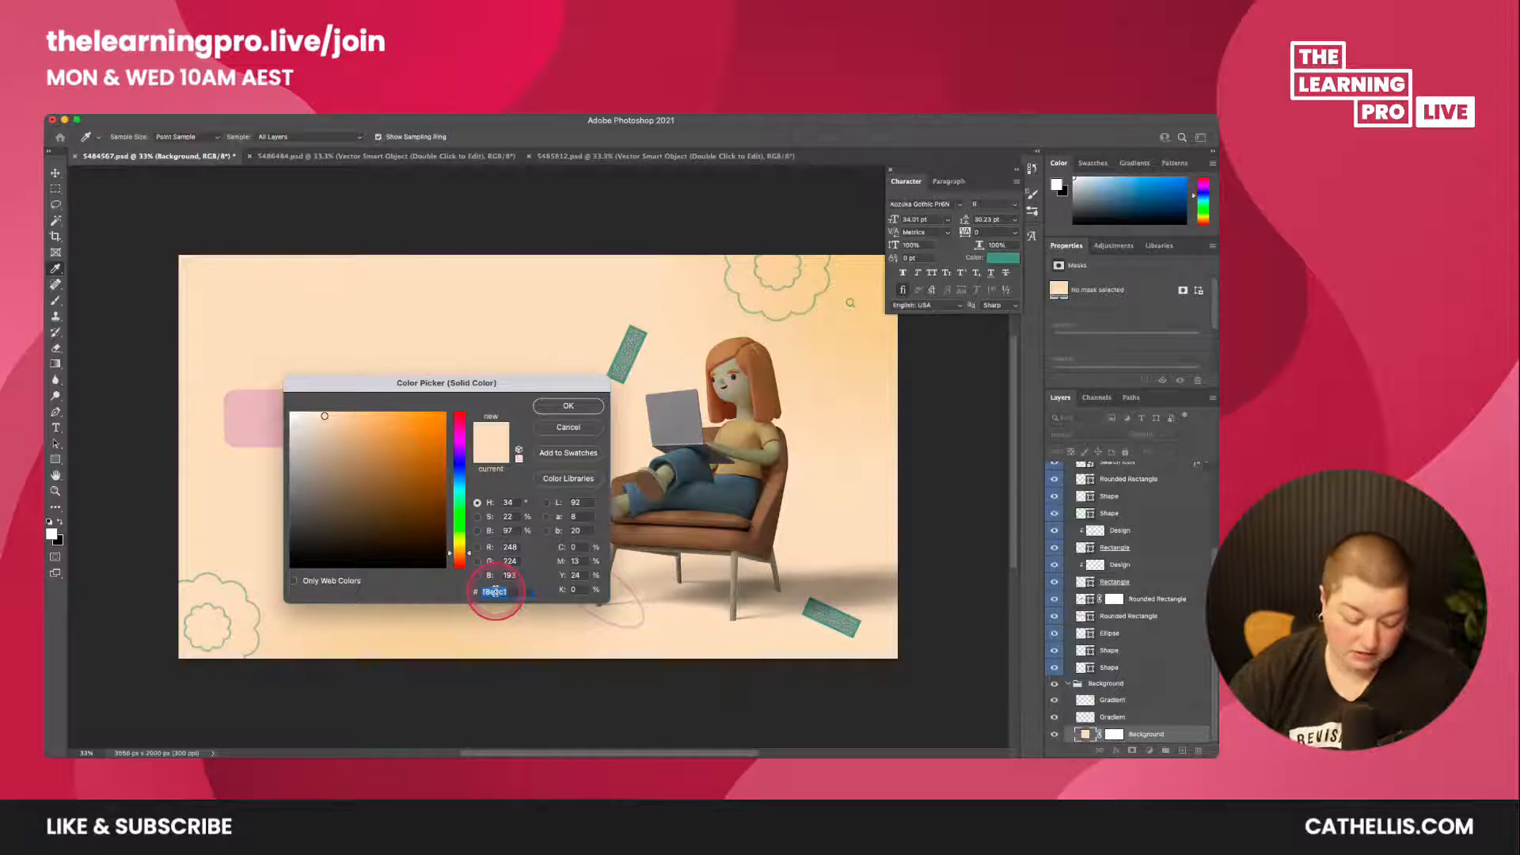
{"action": "type", "text": "ffffff"}
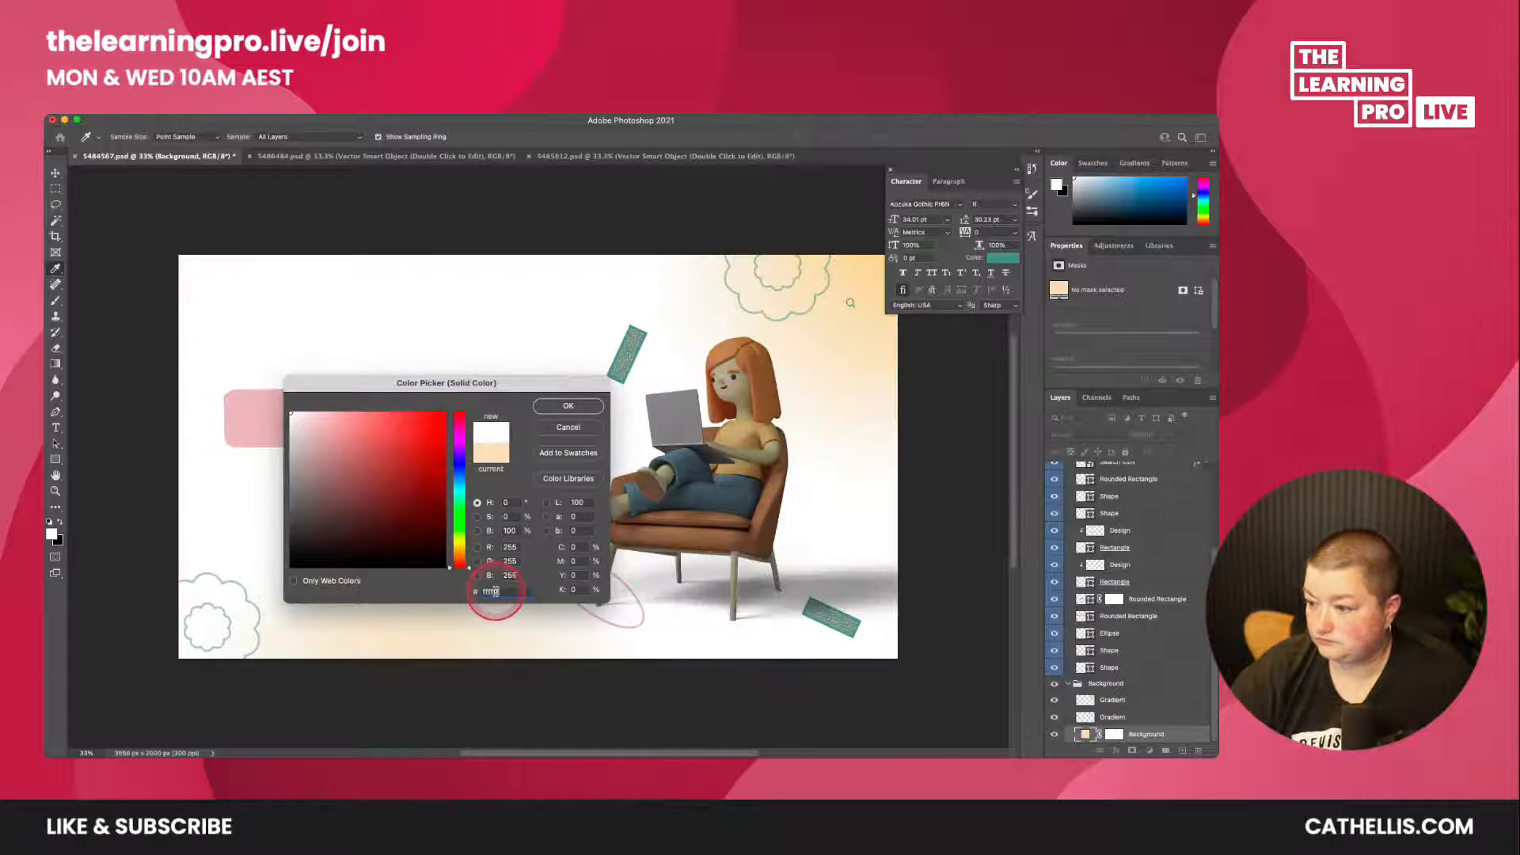
{"action": "left_click", "coordinate": [555, 414]}
{"action": "left_click", "coordinate": [469, 622]}
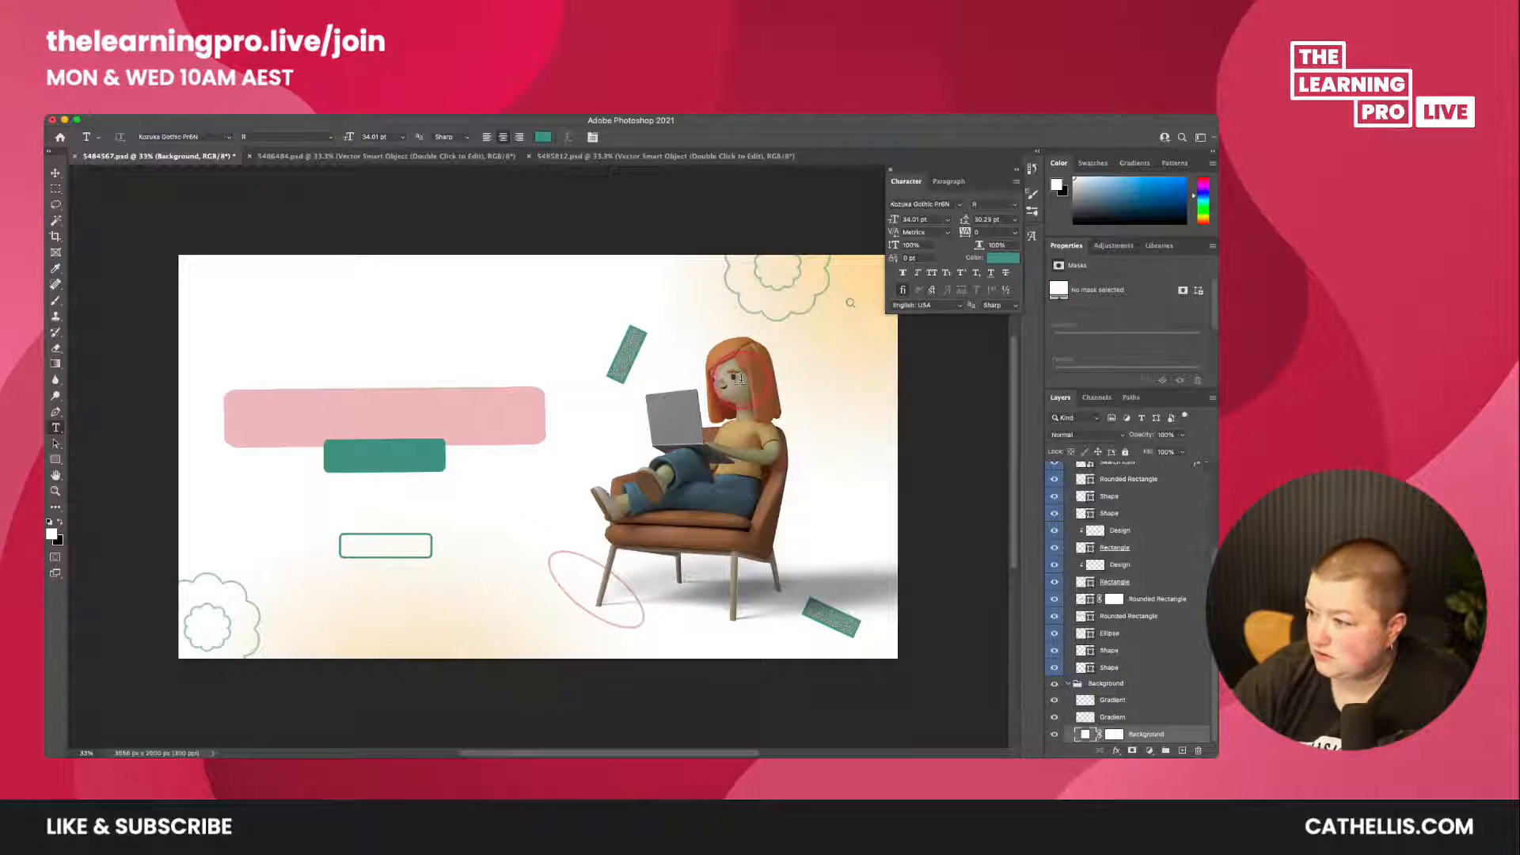
{"action": "left_click", "coordinate": [731, 409]}
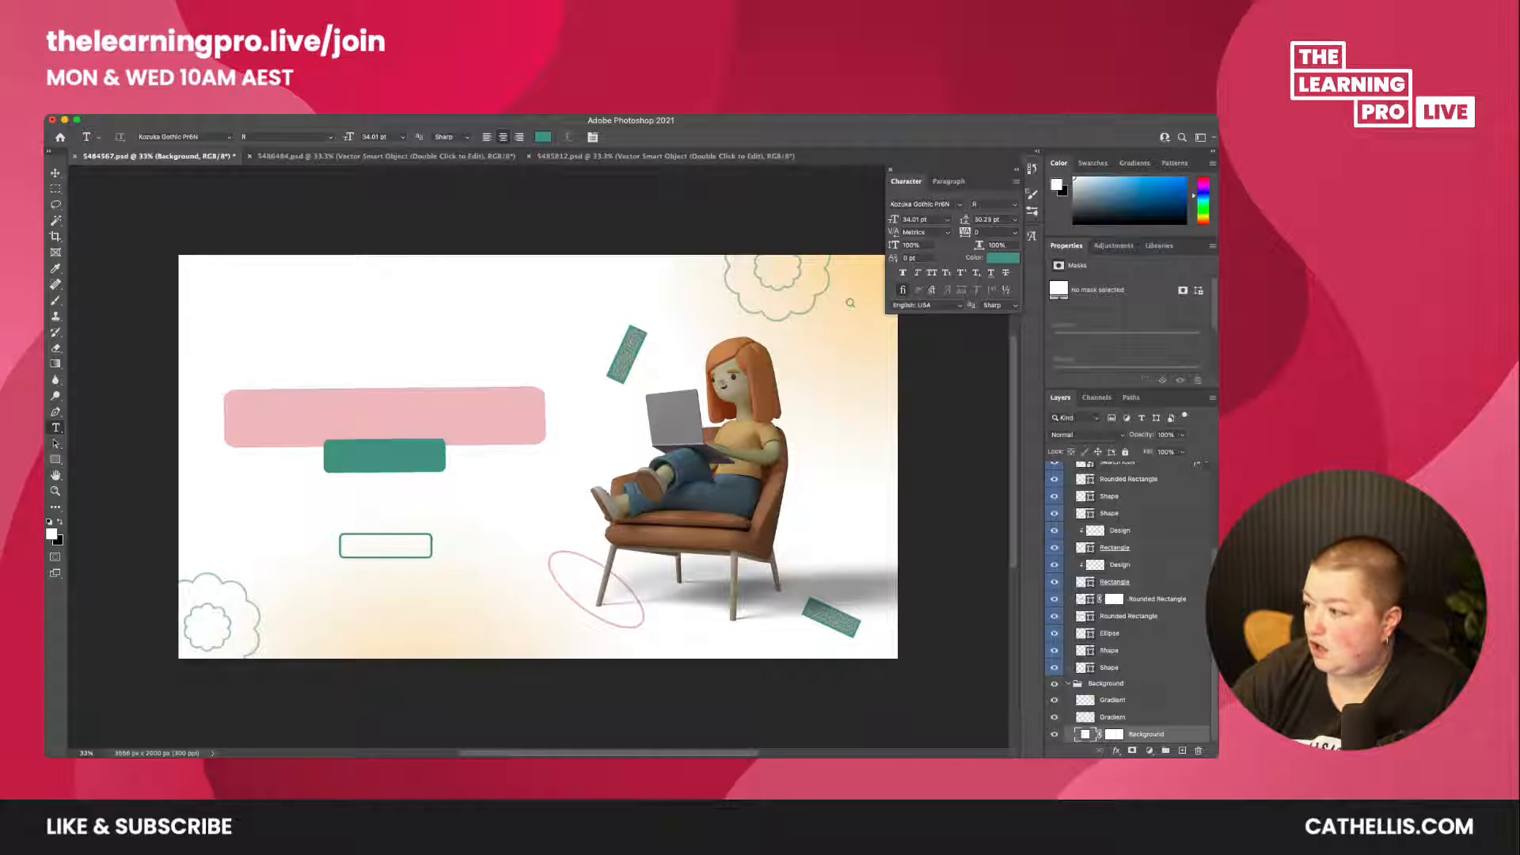
- Close 5484567.psd without saving its changes and reopen it from the recent files
{"action": "left_click", "coordinate": [73, 157]}
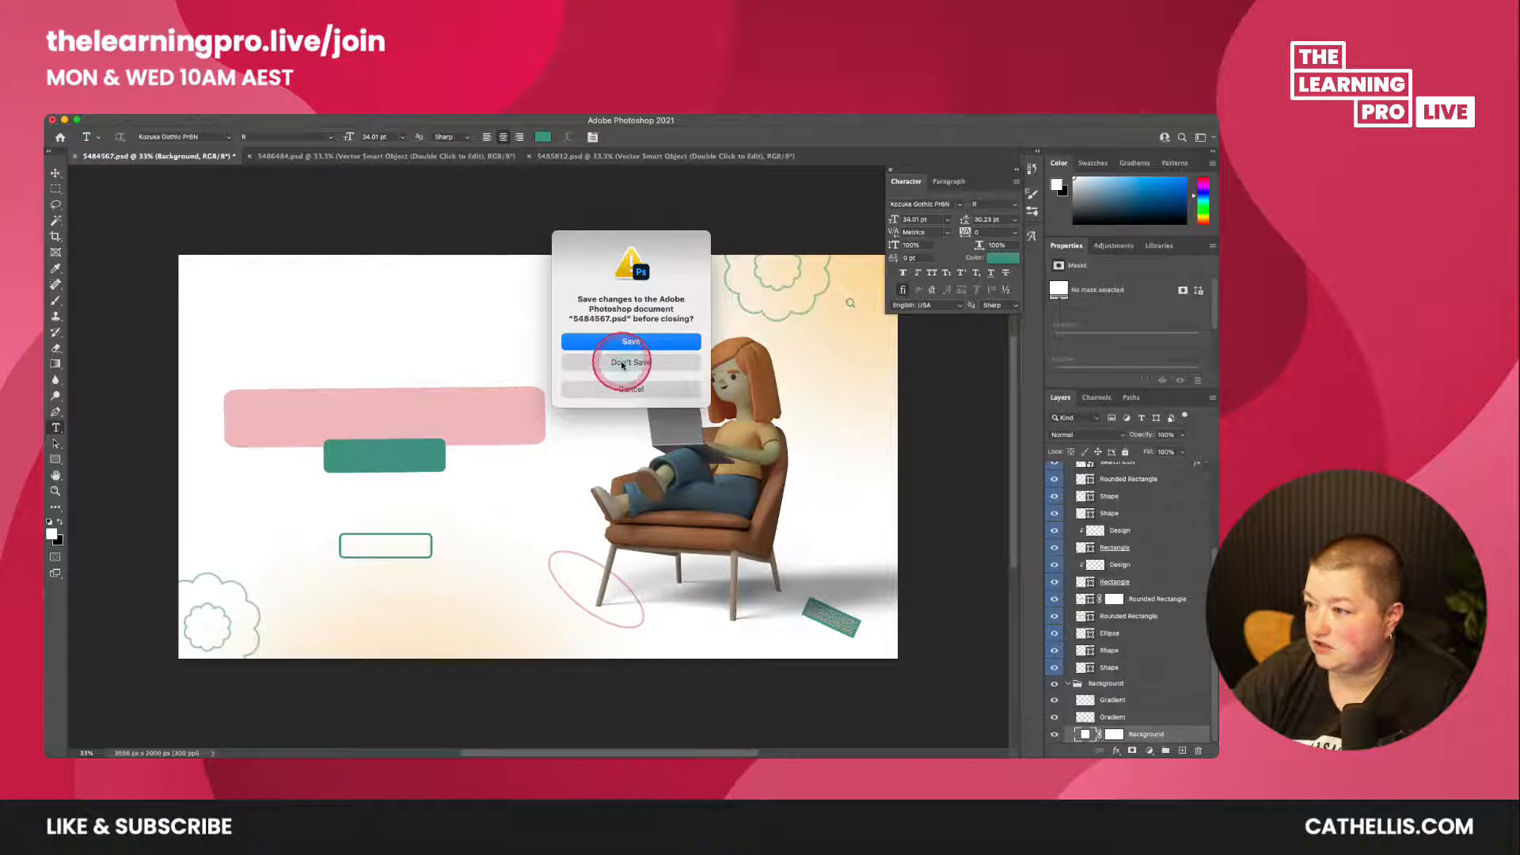
{"action": "left_click", "coordinate": [622, 365]}
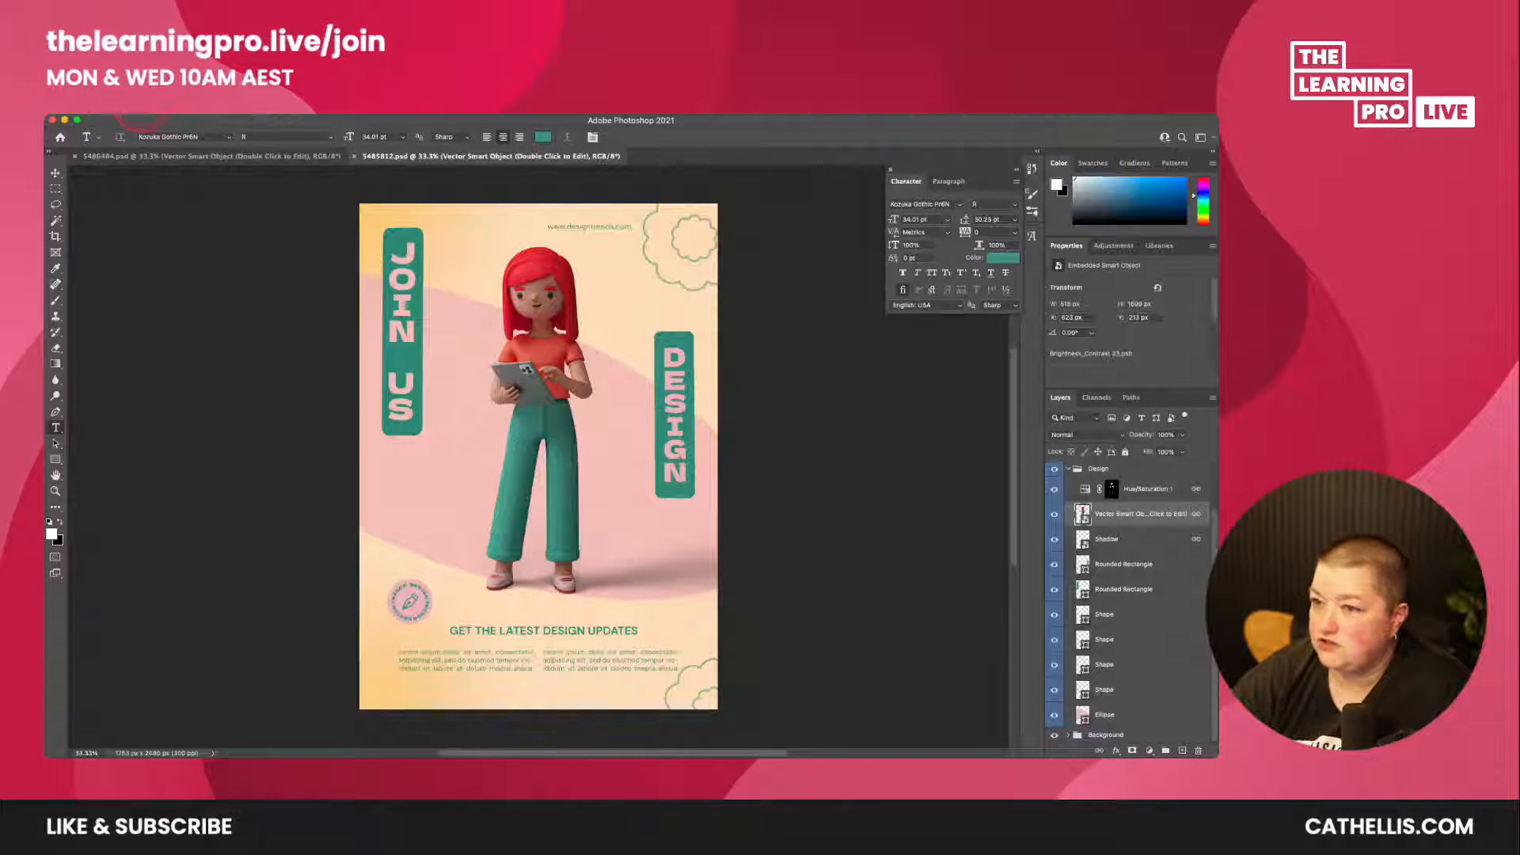
{"action": "left_click", "coordinate": [141, 106]}
{"action": "mouse_move", "coordinate": [158, 154]}
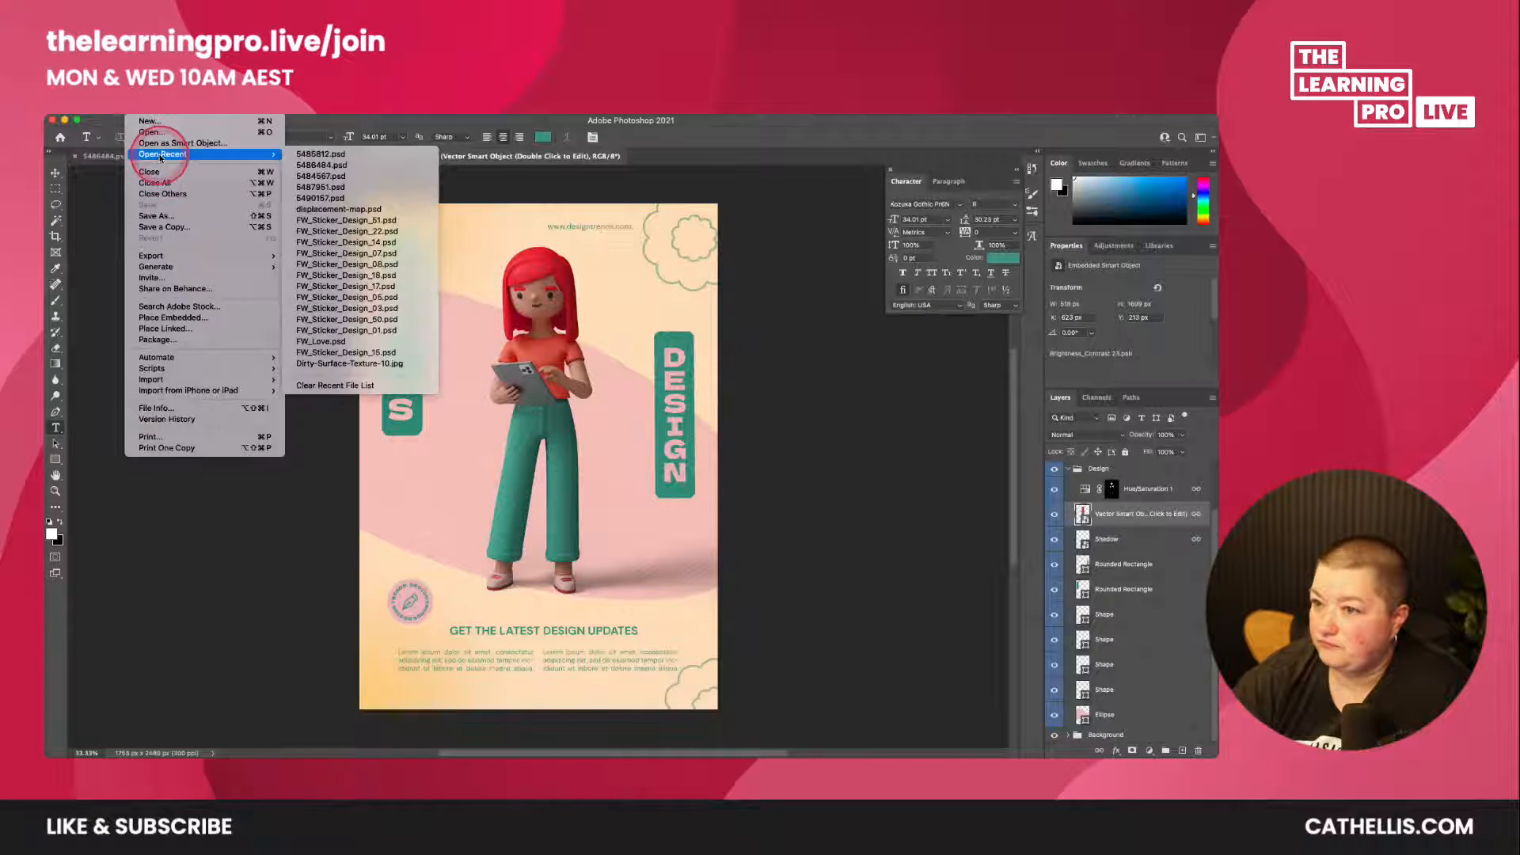
{"action": "left_click", "coordinate": [354, 155]}
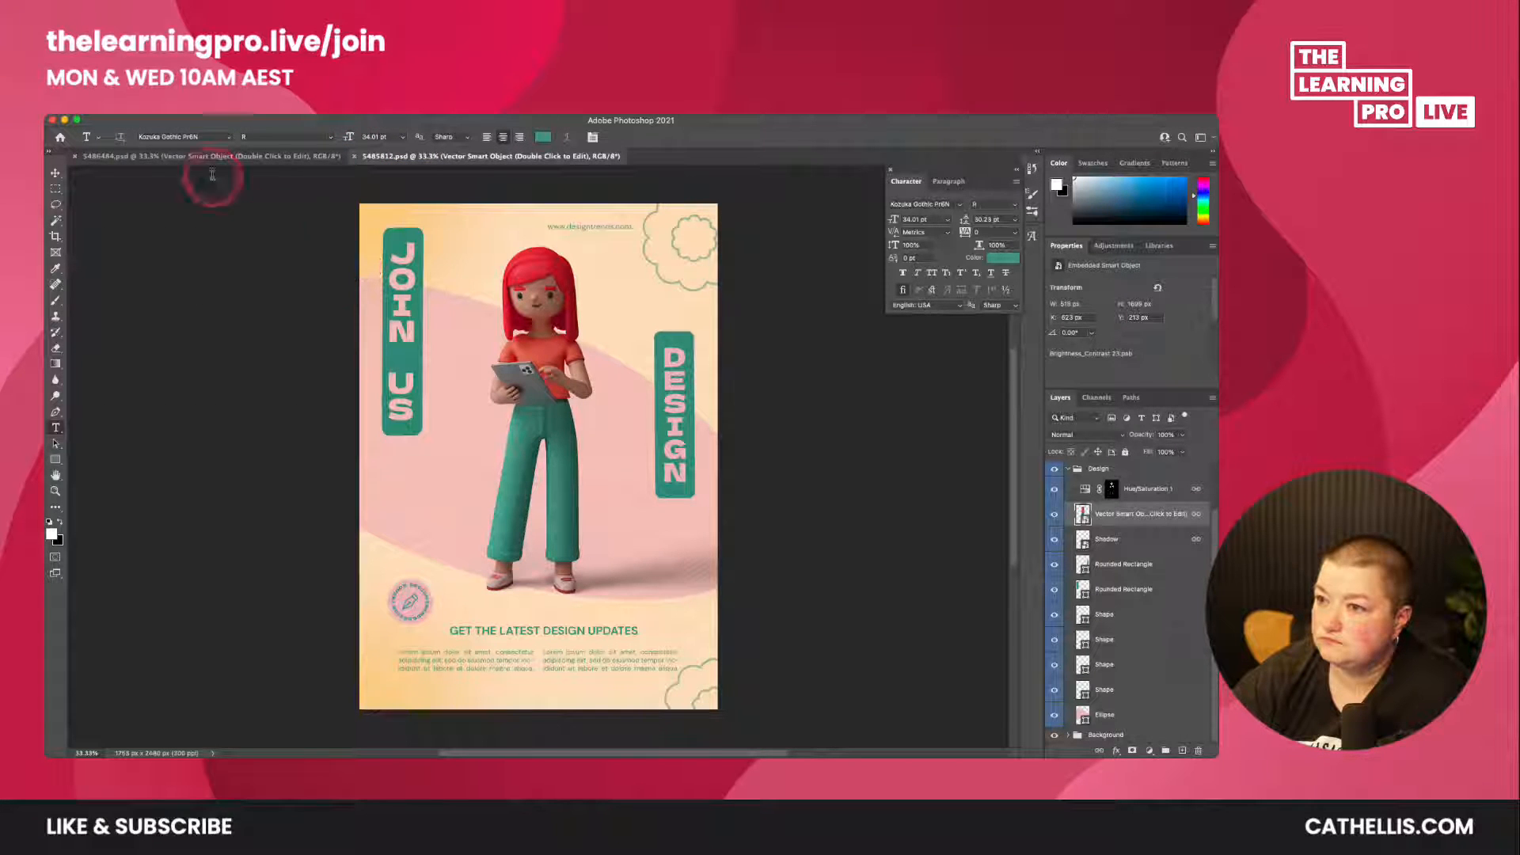
{"action": "left_click", "coordinate": [136, 120]}
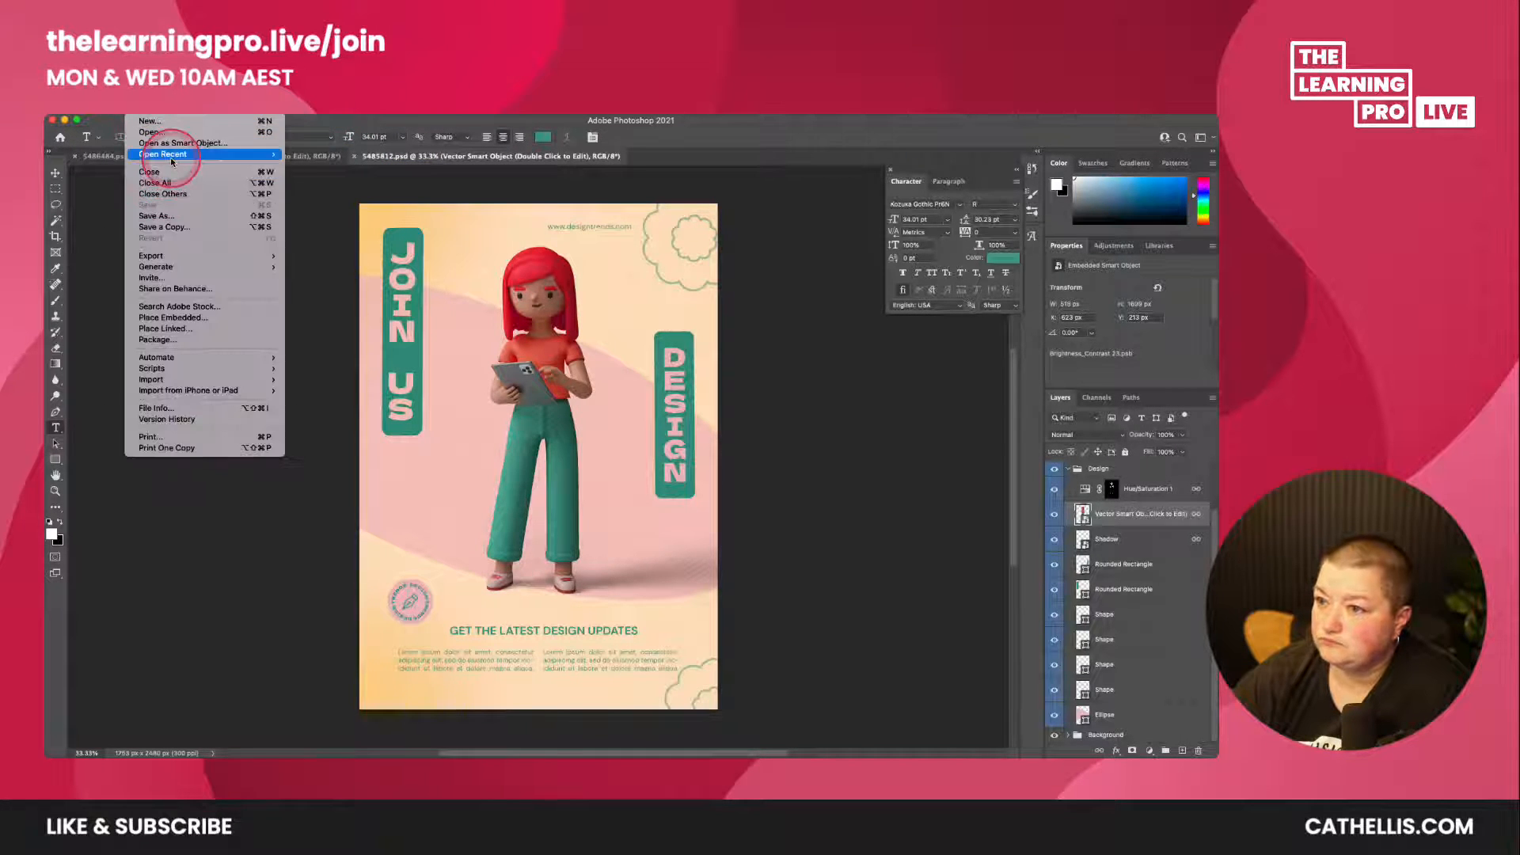
{"action": "mouse_move", "coordinate": [198, 153]}
{"action": "left_click", "coordinate": [332, 176]}
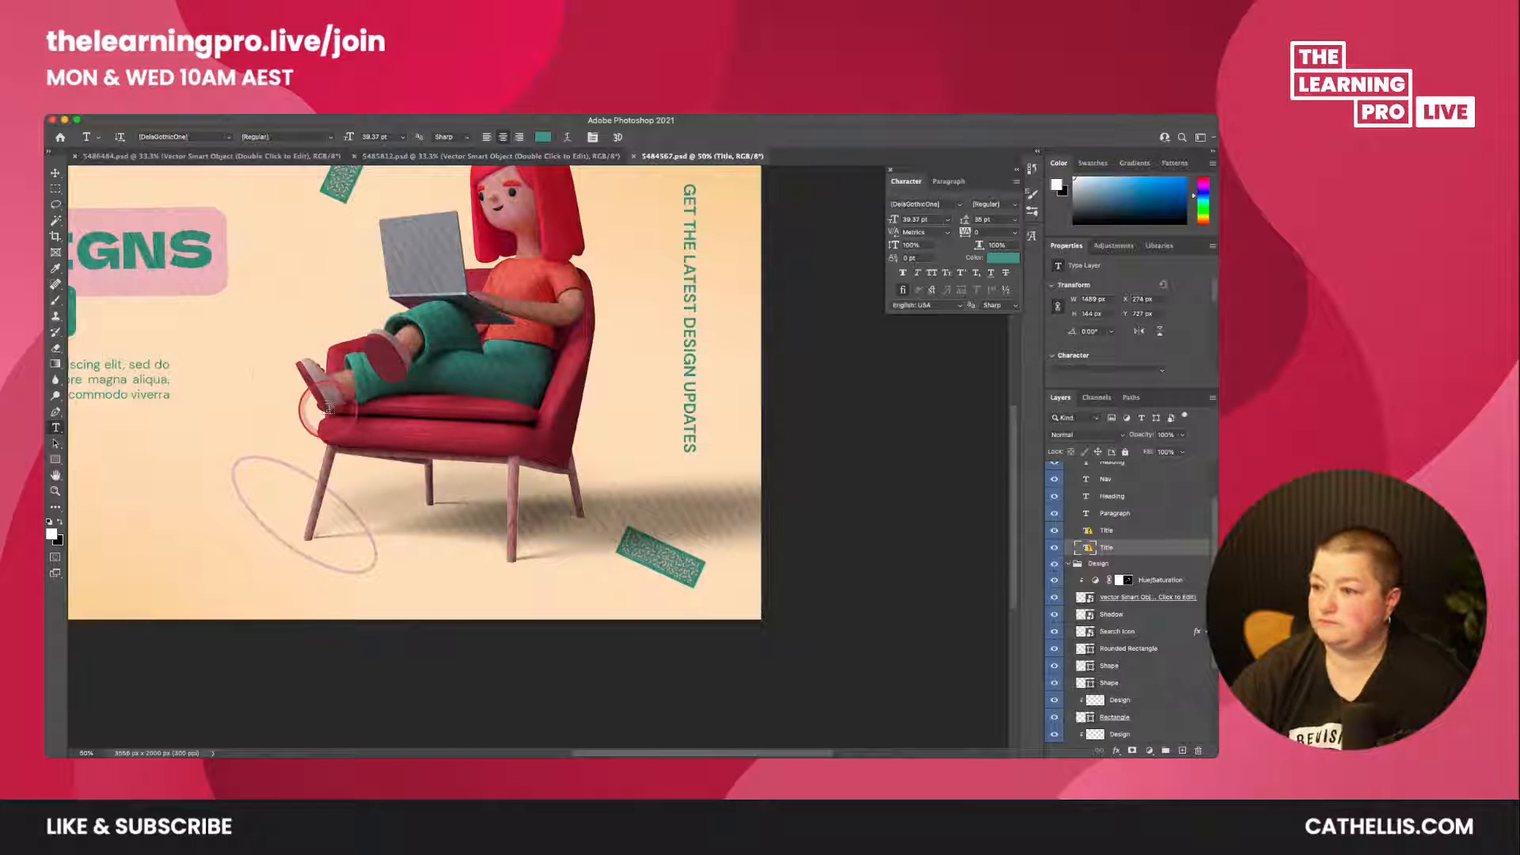
- Look through the landing page's layers and hide the Texture layer
{"action": "left_click_drag", "start_coordinate": [274, 350], "coordinate": [515, 454]}
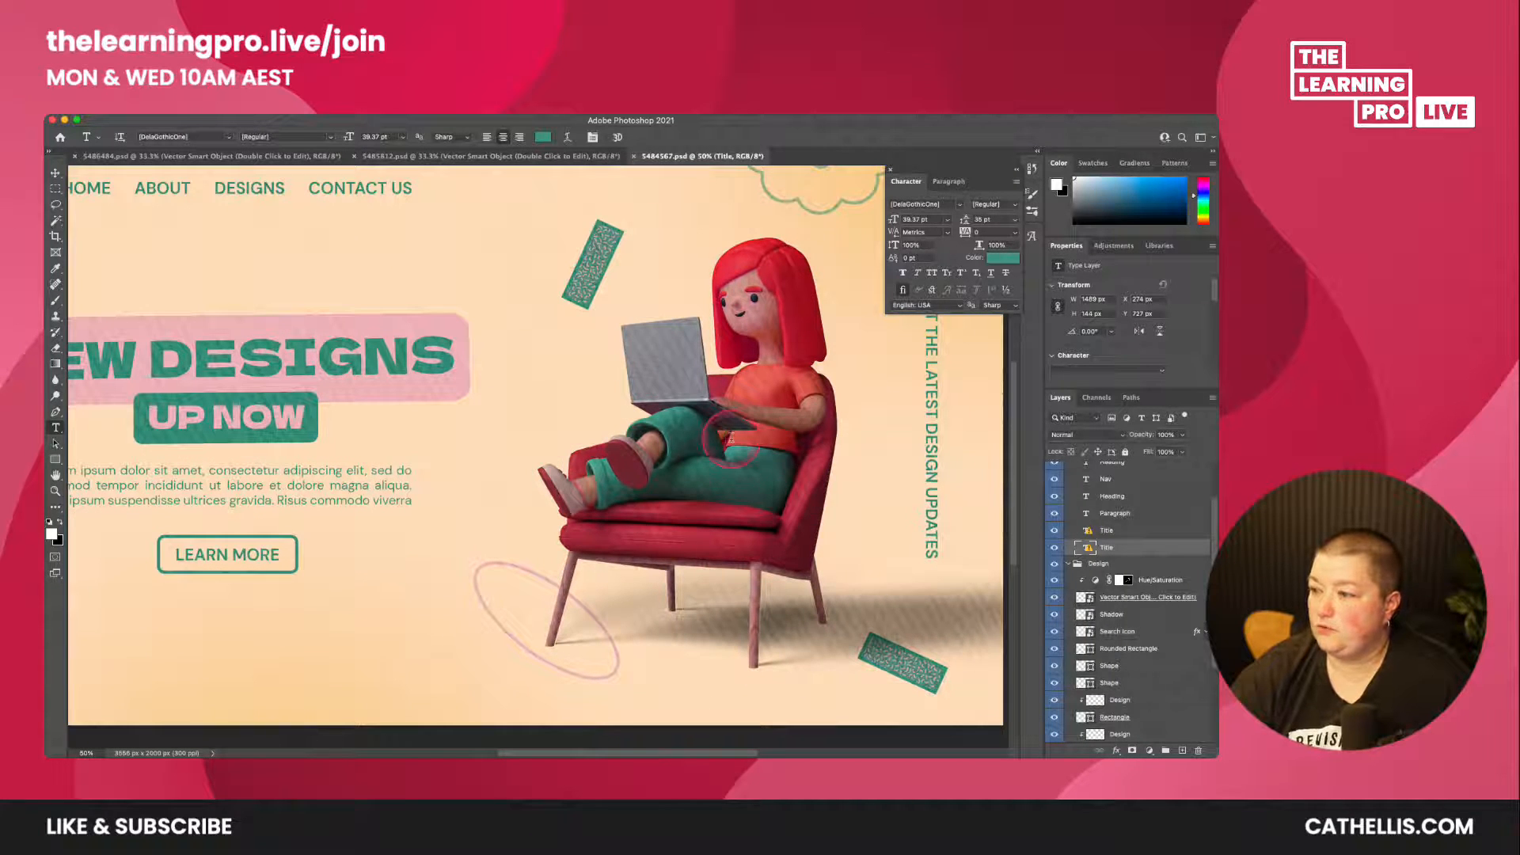
{"action": "scroll", "coordinate": [1125, 681], "scroll_direction": "down", "scroll_amount": 5}
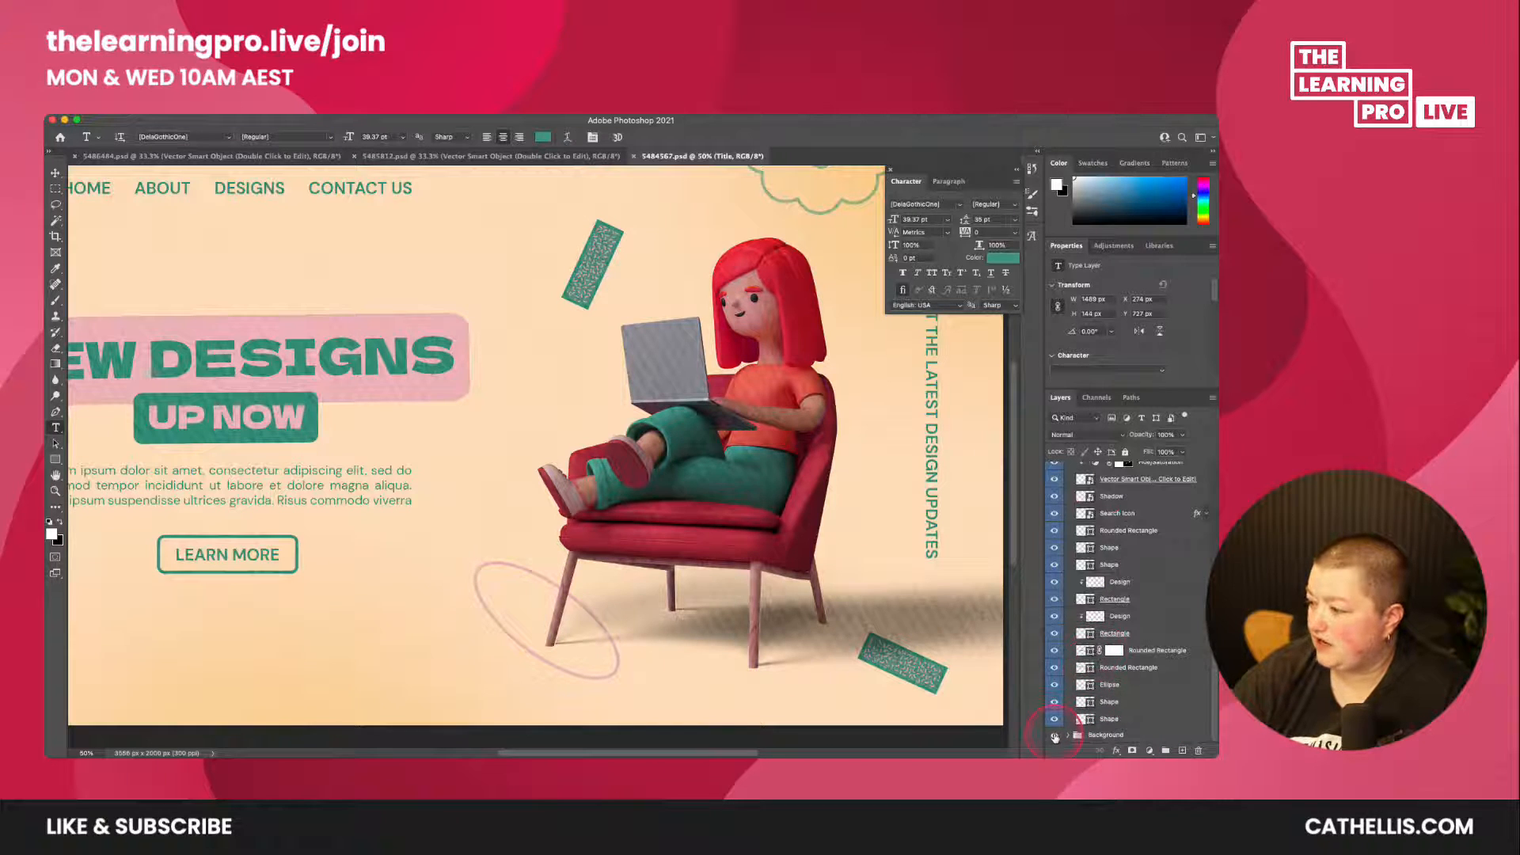
{"action": "scroll", "coordinate": [1065, 688], "scroll_direction": "up", "scroll_amount": 5}
{"action": "left_click", "coordinate": [1053, 472]}
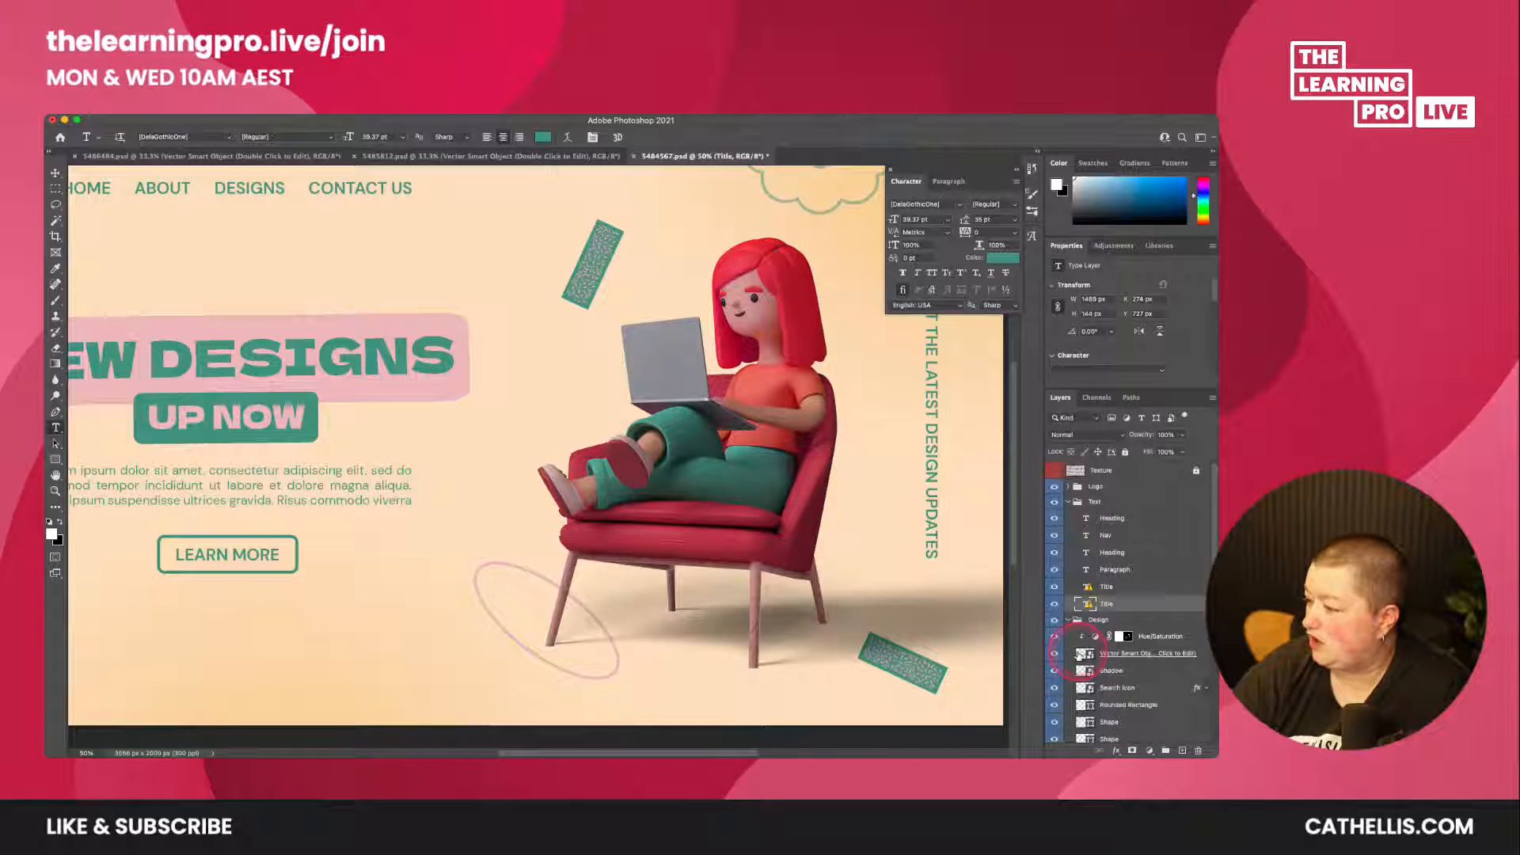
- Open the seated character's smart object contents and start a quick export as PNG
{"action": "double_click", "coordinate": [1084, 654]}
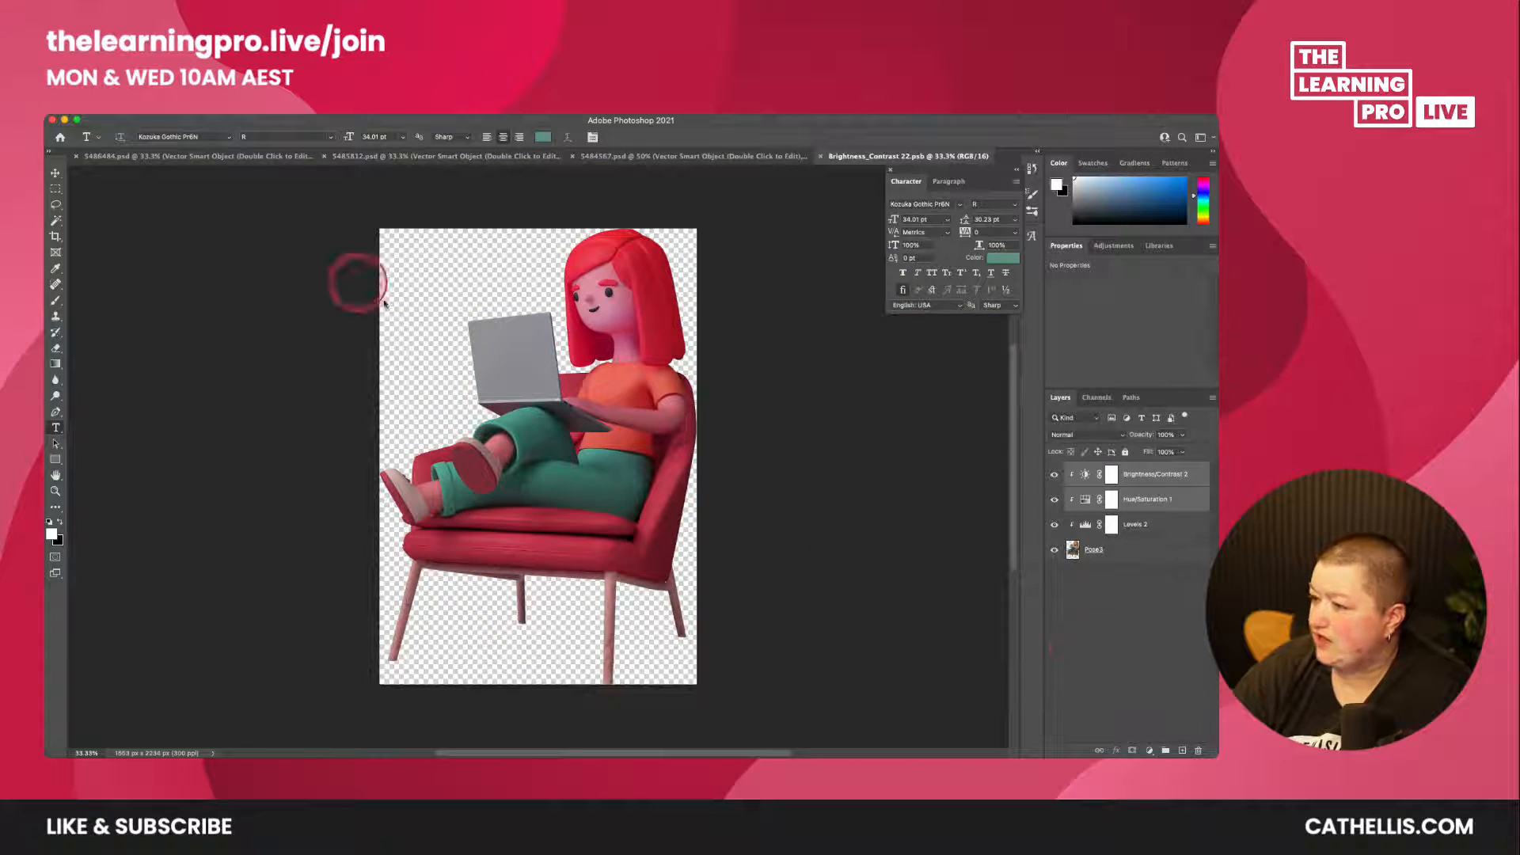
{"action": "left_click", "coordinate": [161, 118]}
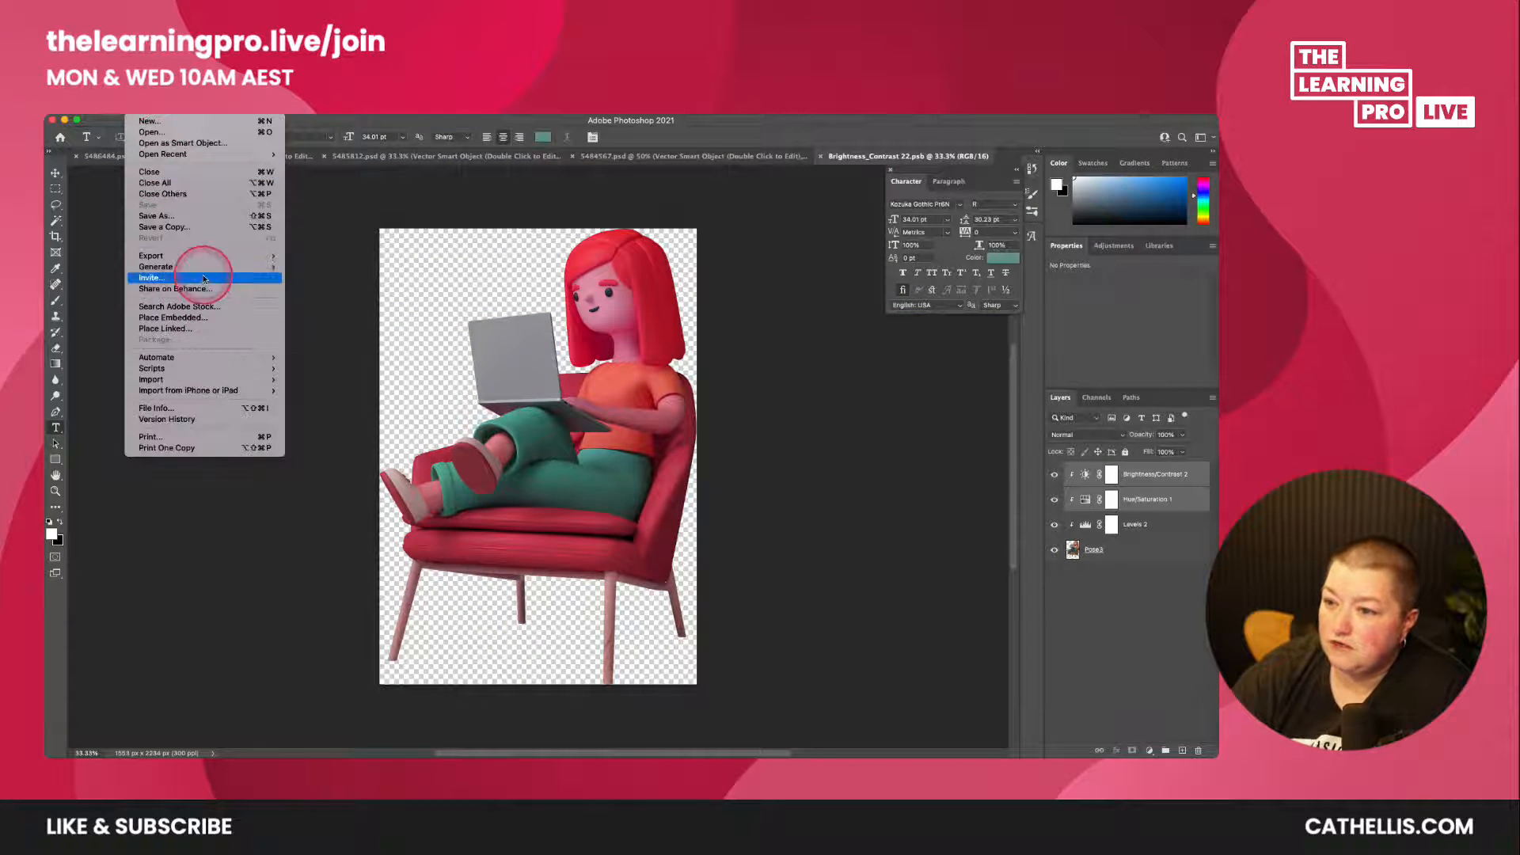
{"action": "mouse_move", "coordinate": [212, 254]}
{"action": "left_click", "coordinate": [378, 252]}
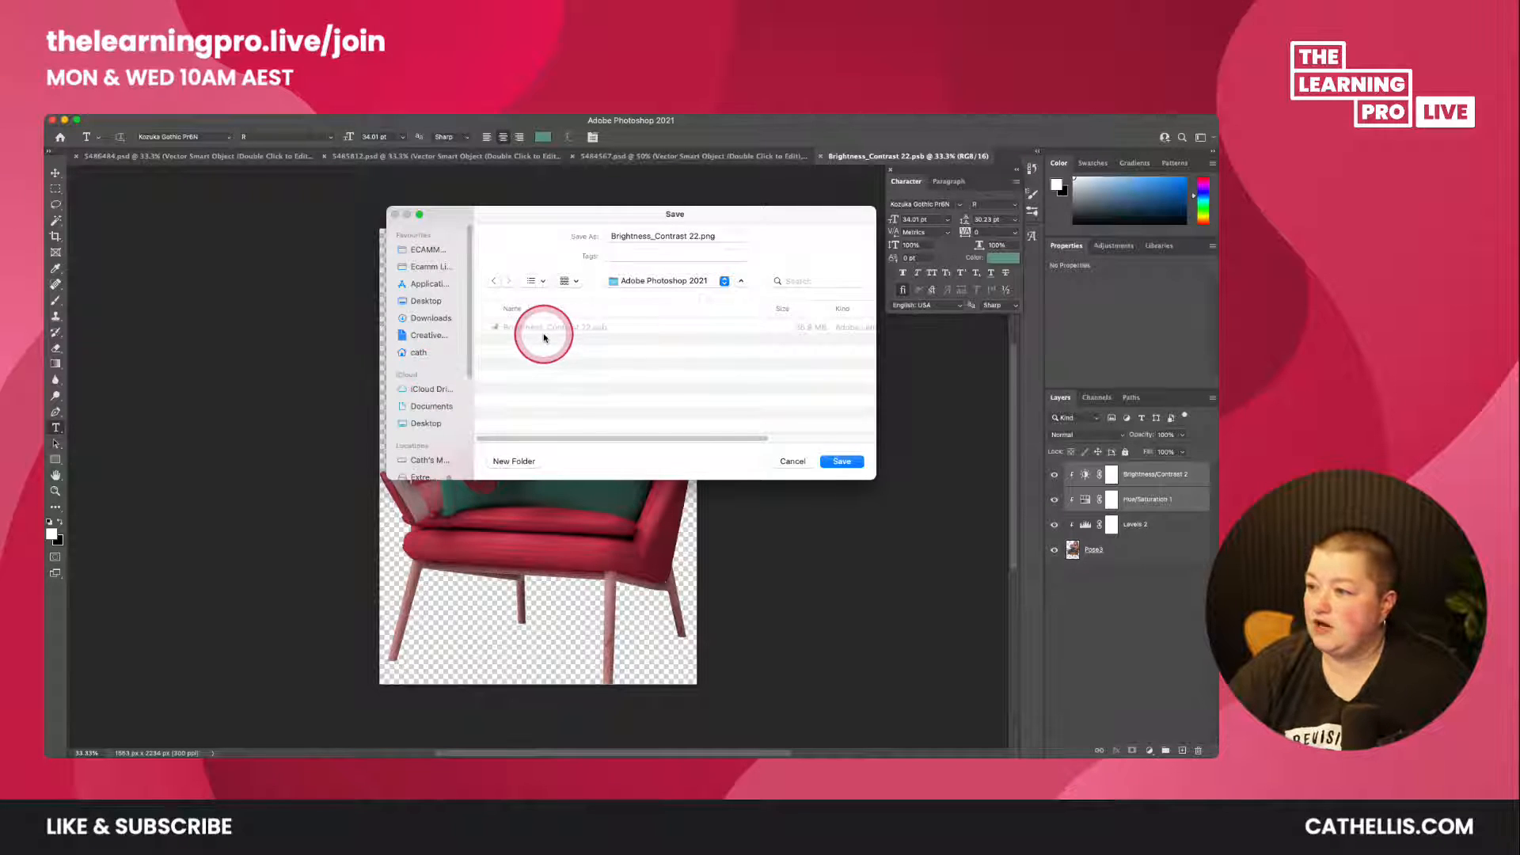
- Add the psd tutorial folder from the Extreme Pro drive to the save dialog's favourites and open it as the destination
{"action": "left_click", "coordinate": [630, 284]}
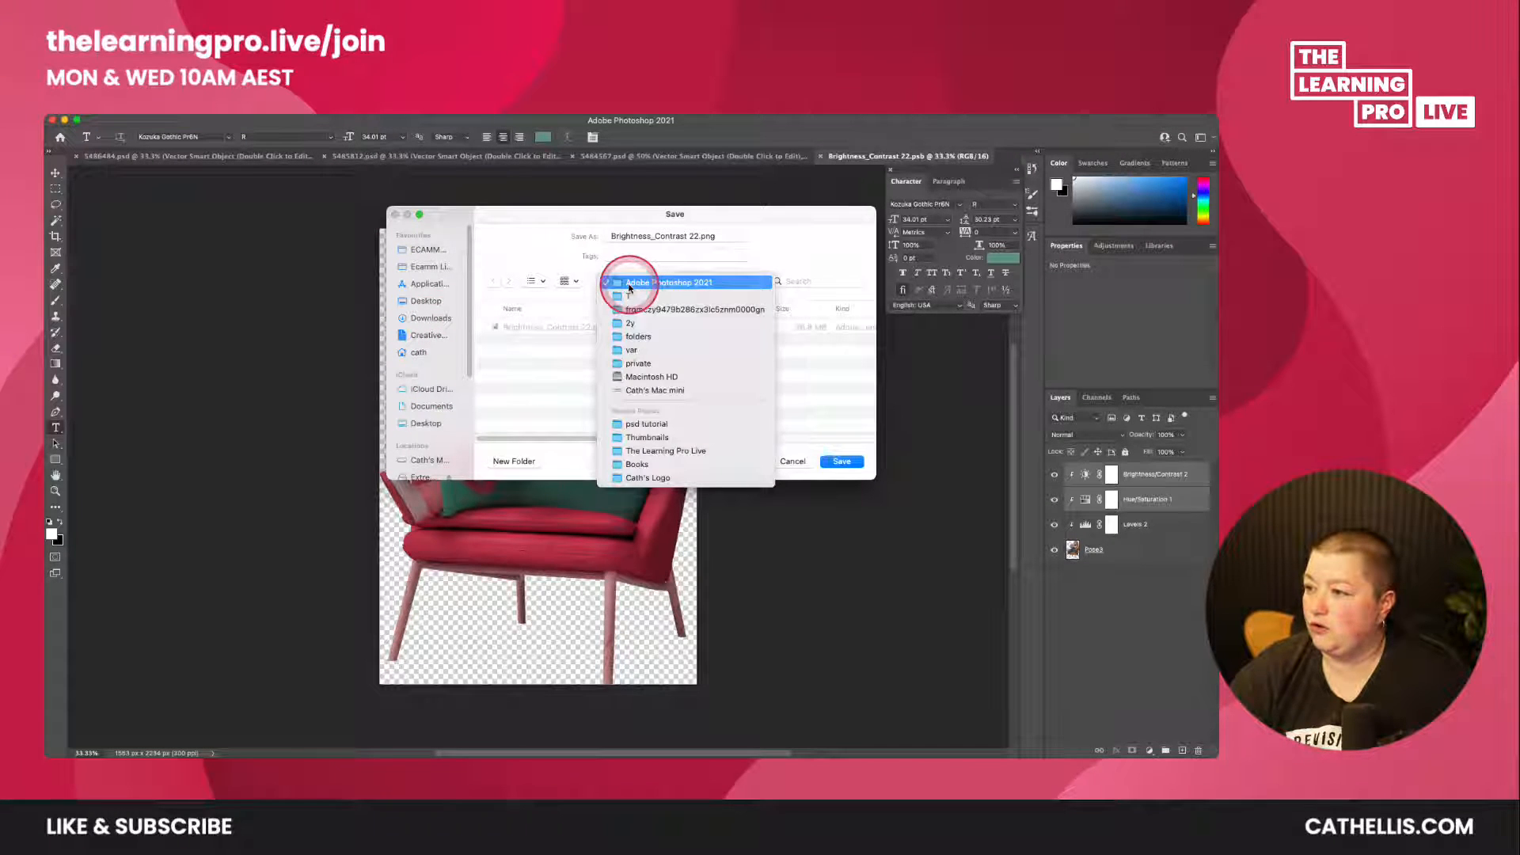
{"action": "left_click", "coordinate": [415, 479]}
{"action": "left_click", "coordinate": [415, 479]}
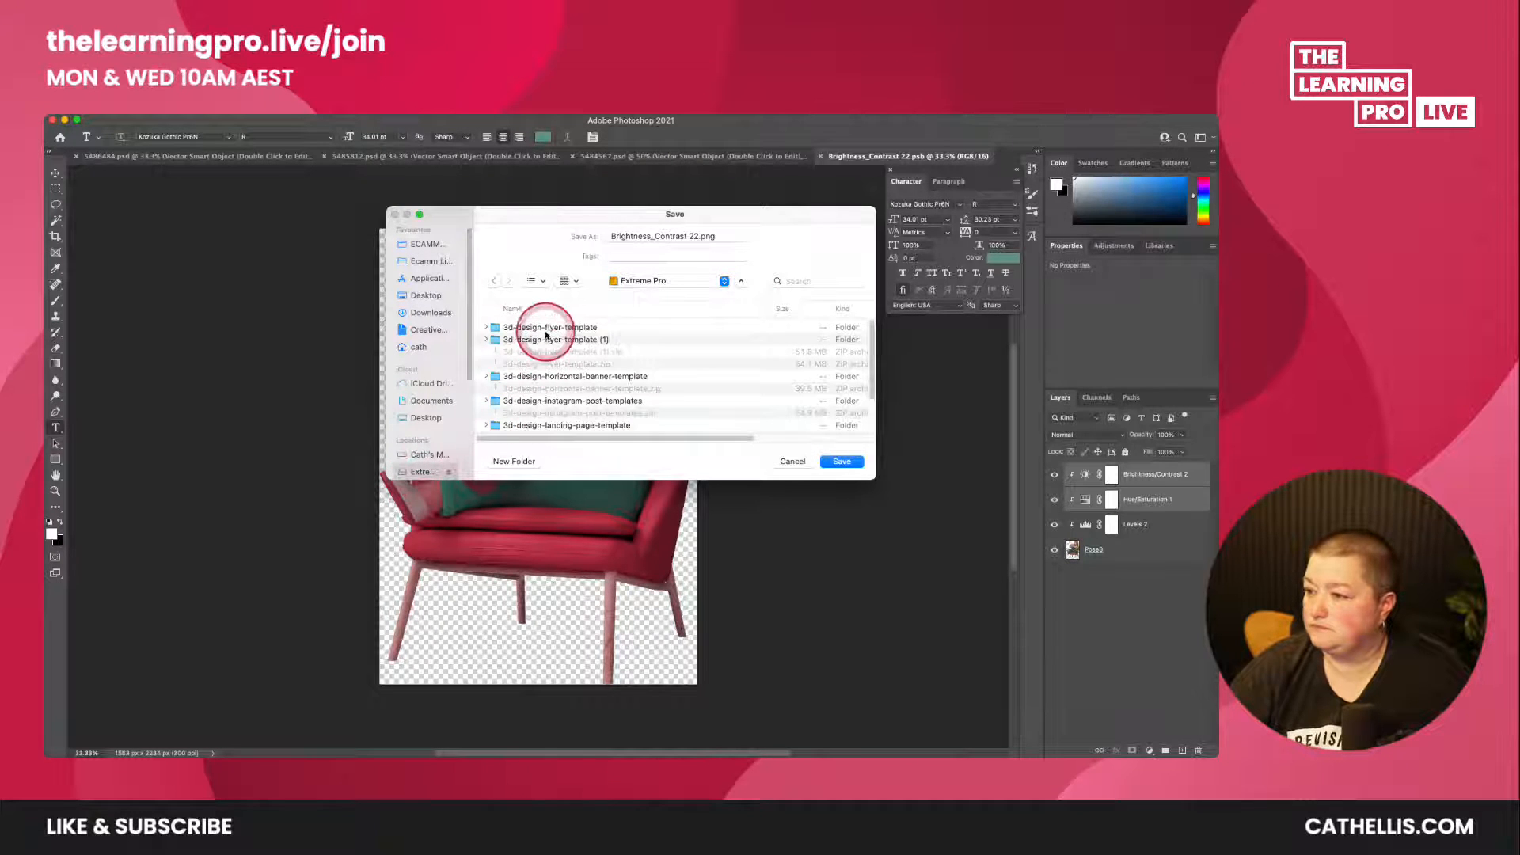
{"action": "scroll", "coordinate": [572, 377], "scroll_direction": "down", "scroll_amount": 4}
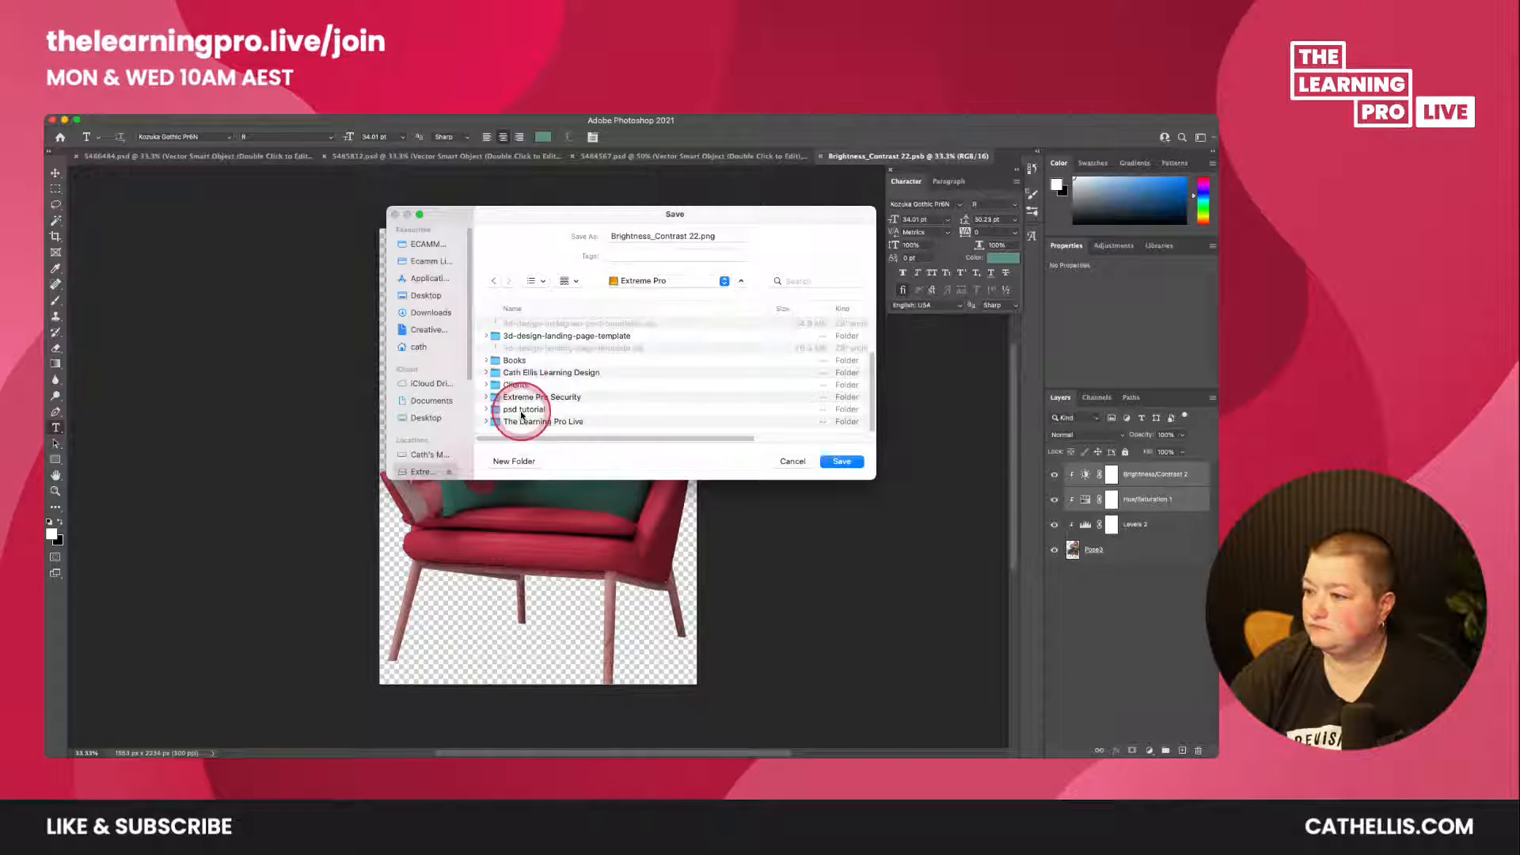
{"action": "left_click_drag", "start_coordinate": [521, 413], "coordinate": [430, 274]}
{"action": "left_click", "coordinate": [432, 277]}
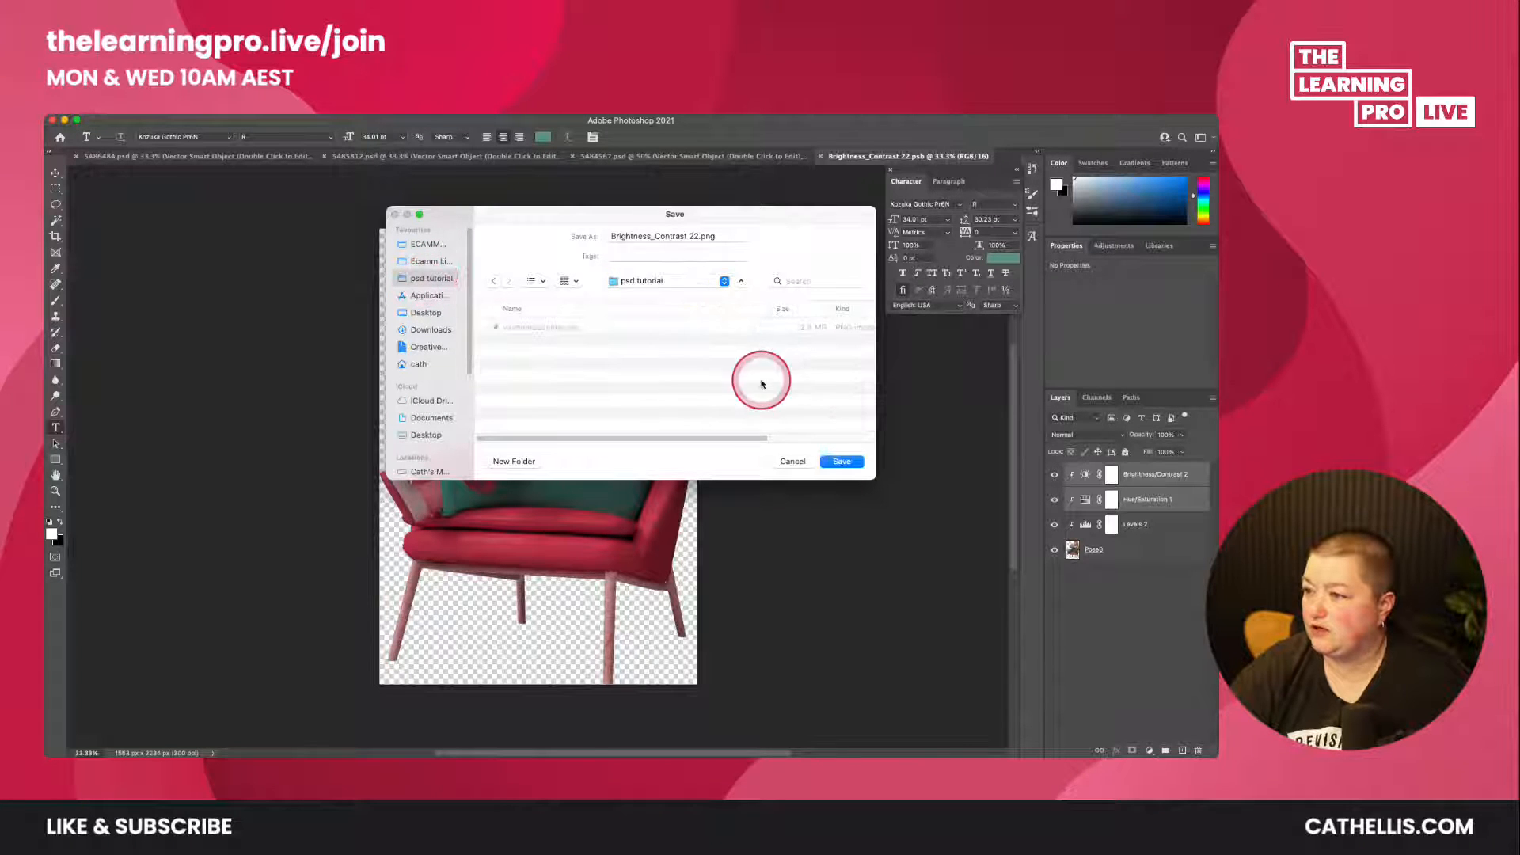
- Save the PNG as womanreadying.png, replacing the existing file, and close the Brightness_Contrast 22.psb document
{"action": "left_click", "coordinate": [544, 328]}
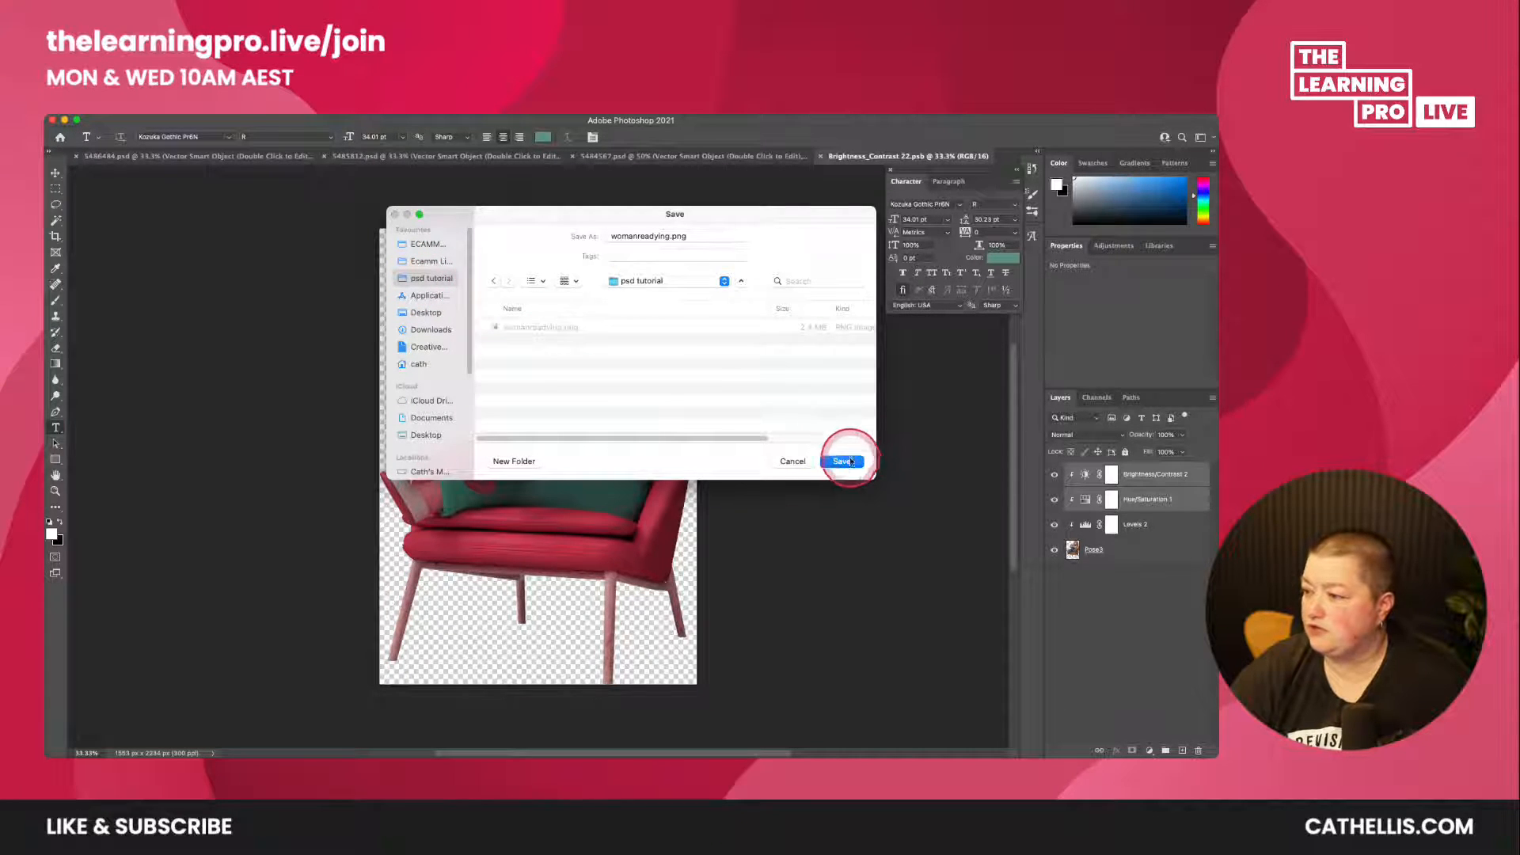
{"action": "left_click", "coordinate": [843, 462]}
{"action": "left_click", "coordinate": [673, 391]}
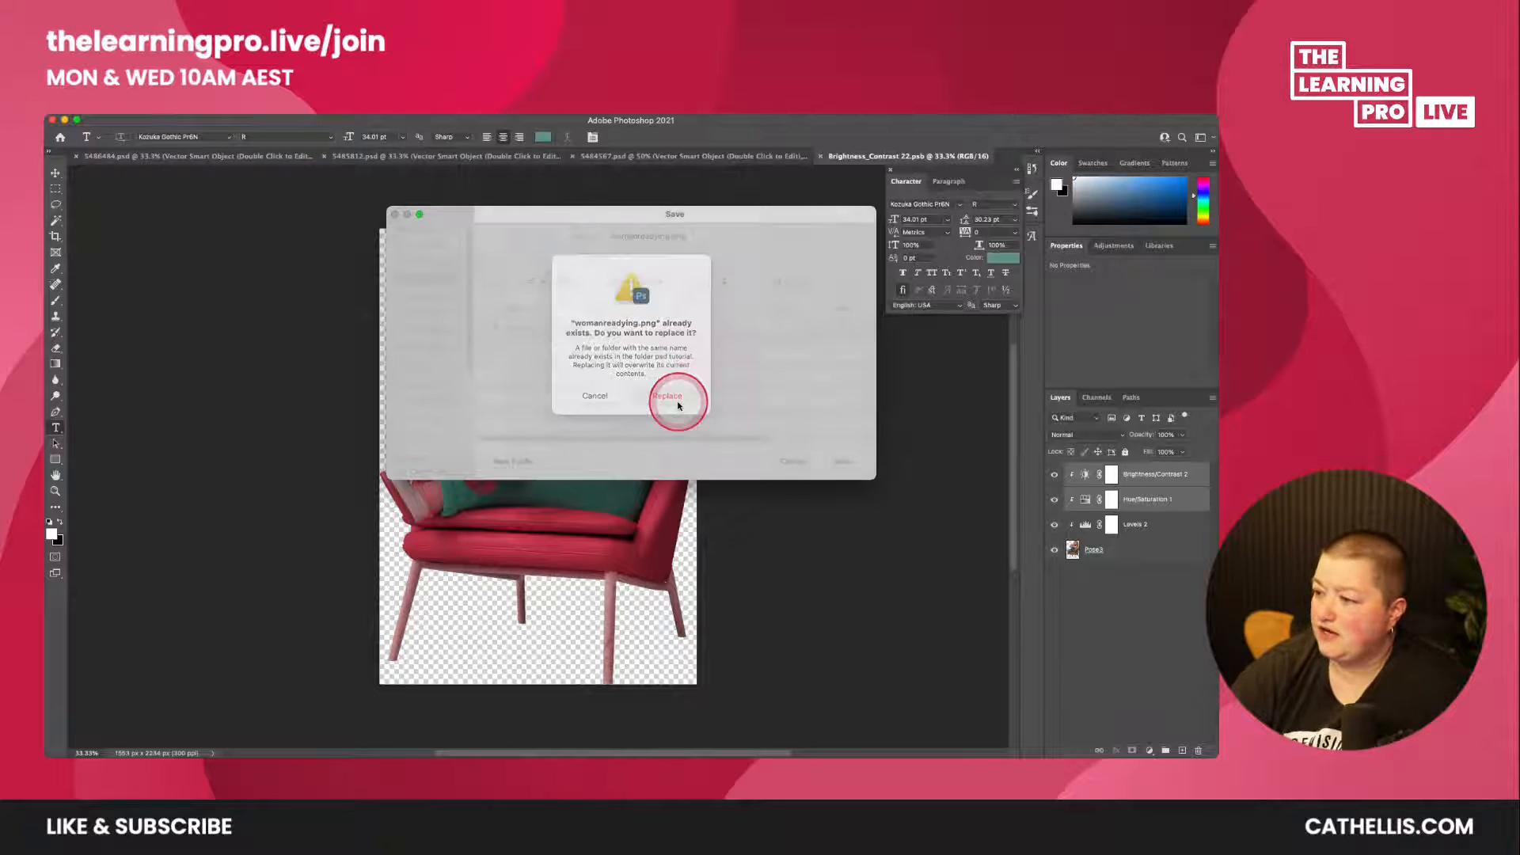
{"action": "left_click", "coordinate": [821, 156]}
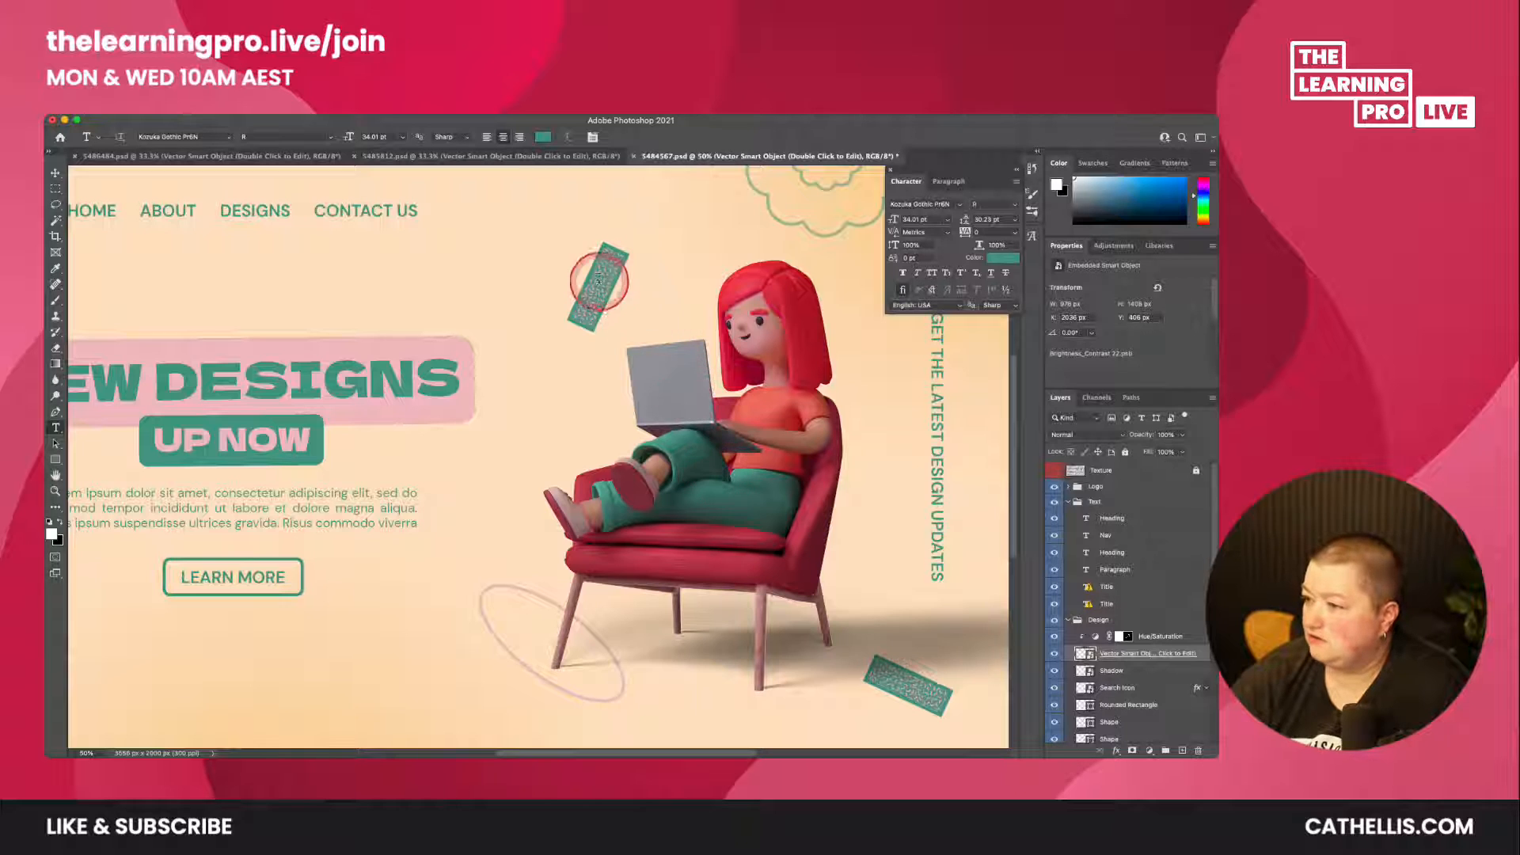
- Toggle the visibility of the Design group's two Shape layers to identify which flower outline each one holds
{"action": "scroll", "coordinate": [544, 405], "scroll_direction": "up", "scroll_amount": 3}
{"action": "scroll", "coordinate": [543, 405], "scroll_direction": "down", "scroll_amount": 2}
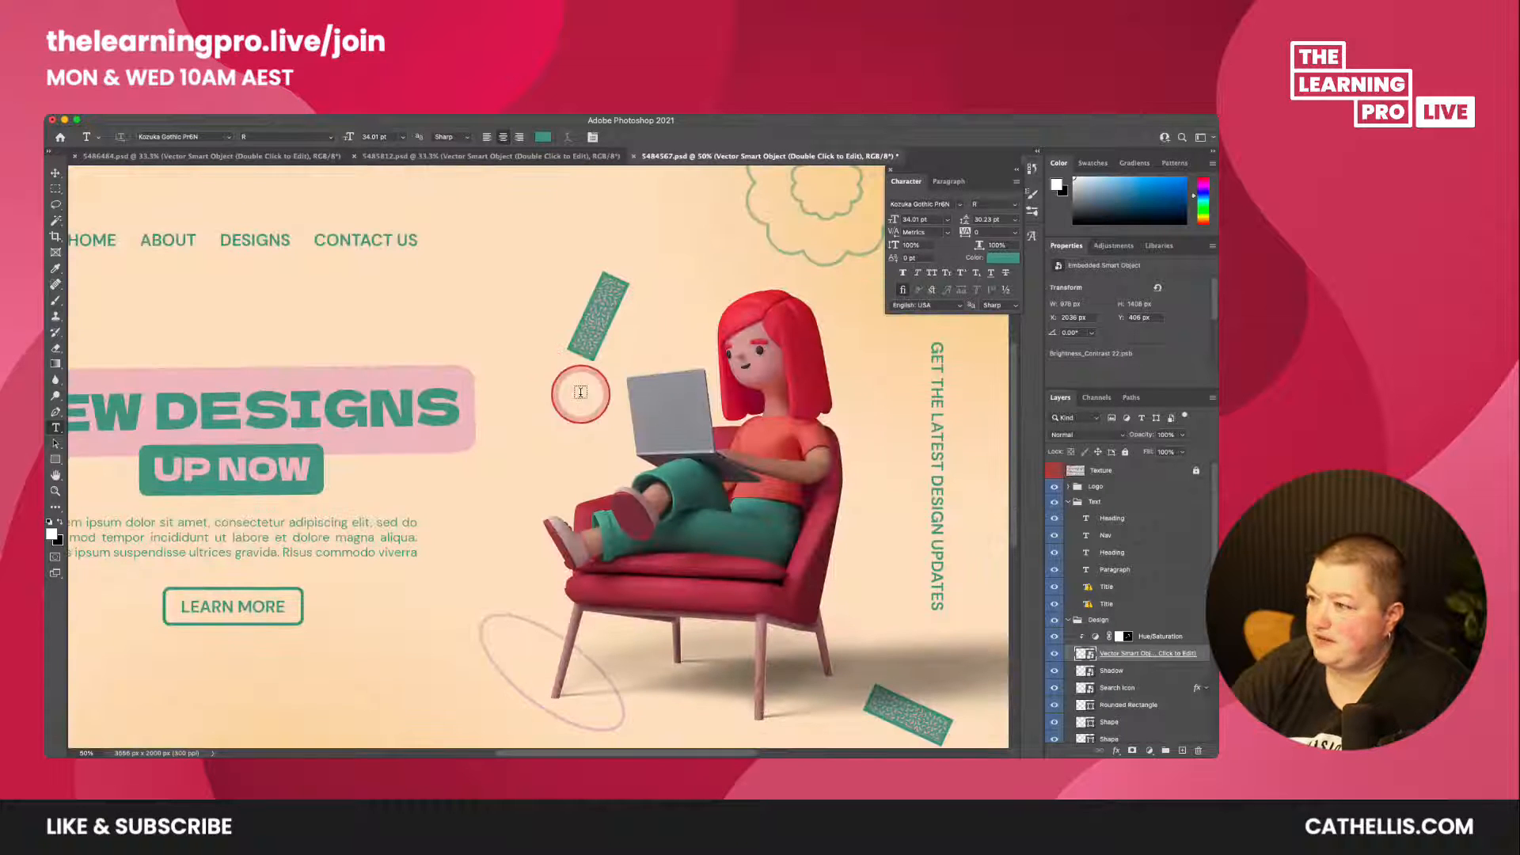
{"action": "left_click_drag", "start_coordinate": [432, 482], "coordinate": [520, 287]}
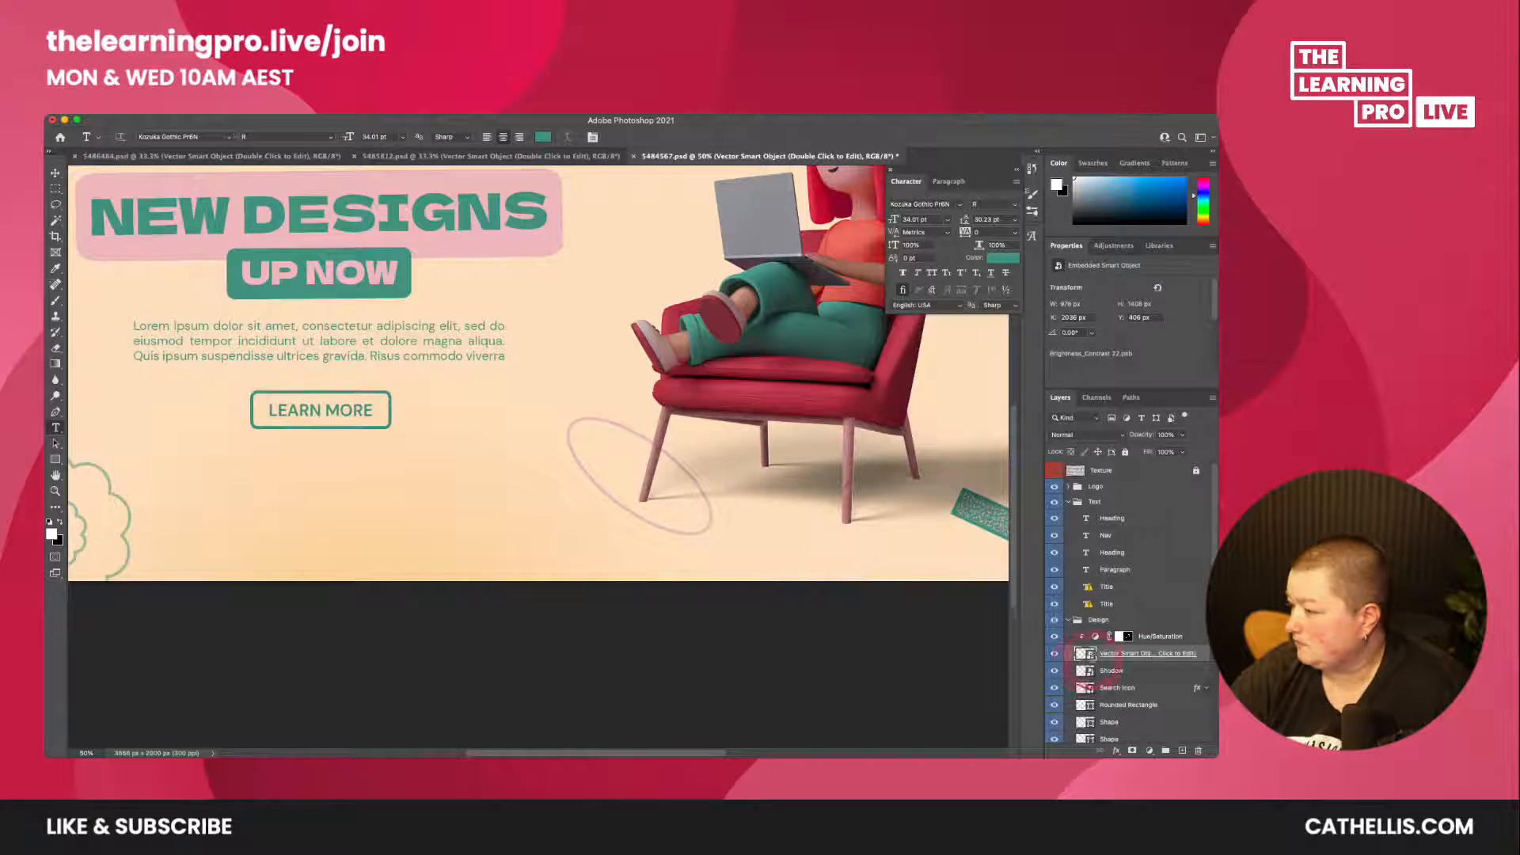
{"action": "scroll", "coordinate": [1152, 664], "scroll_direction": "down", "scroll_amount": 3}
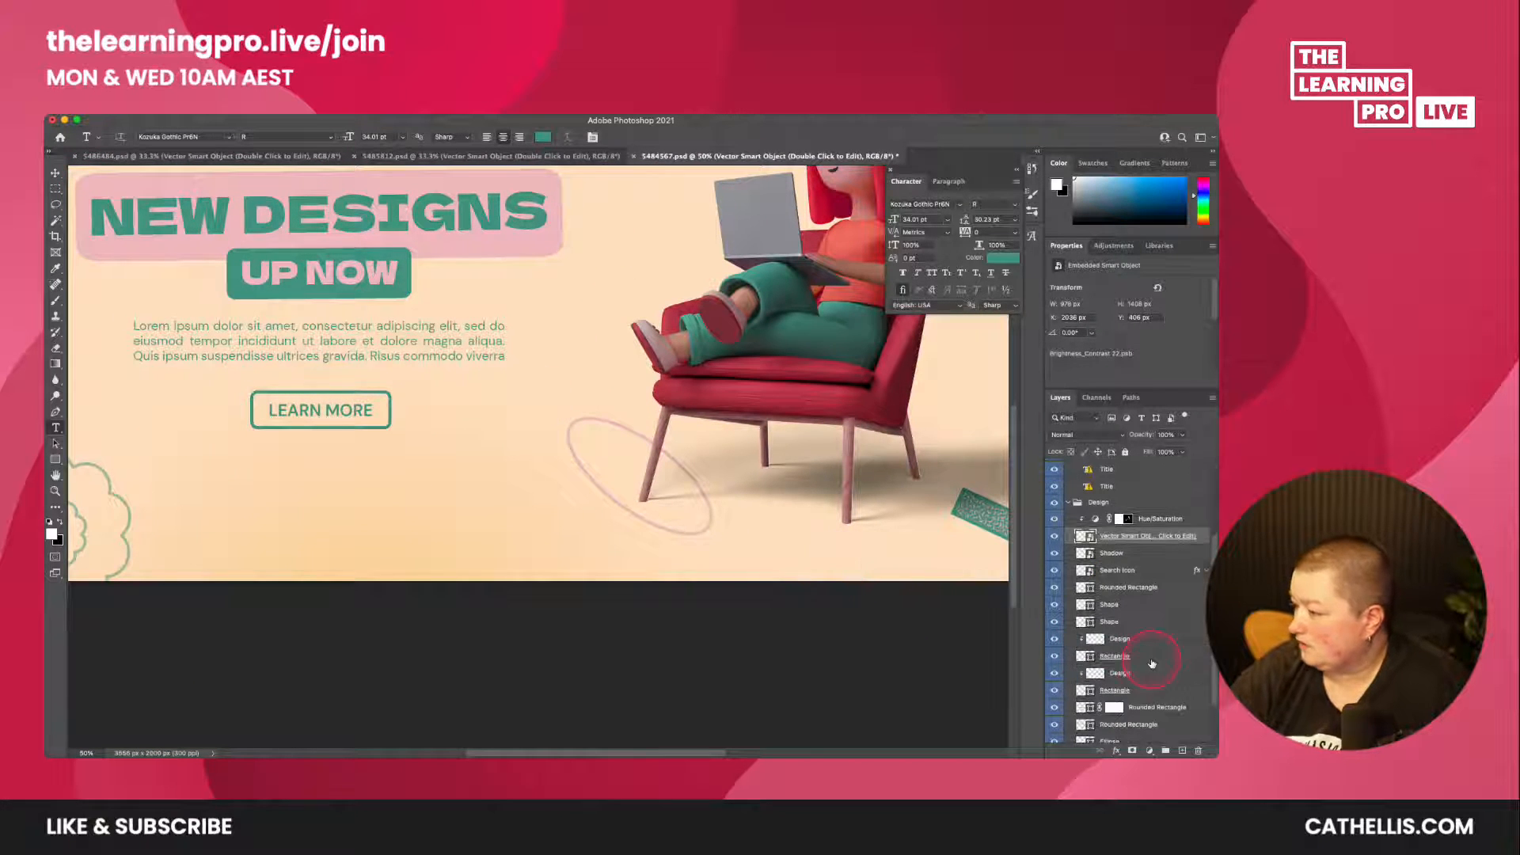
{"action": "left_click", "coordinate": [1054, 605]}
{"action": "left_click", "coordinate": [1054, 605]}
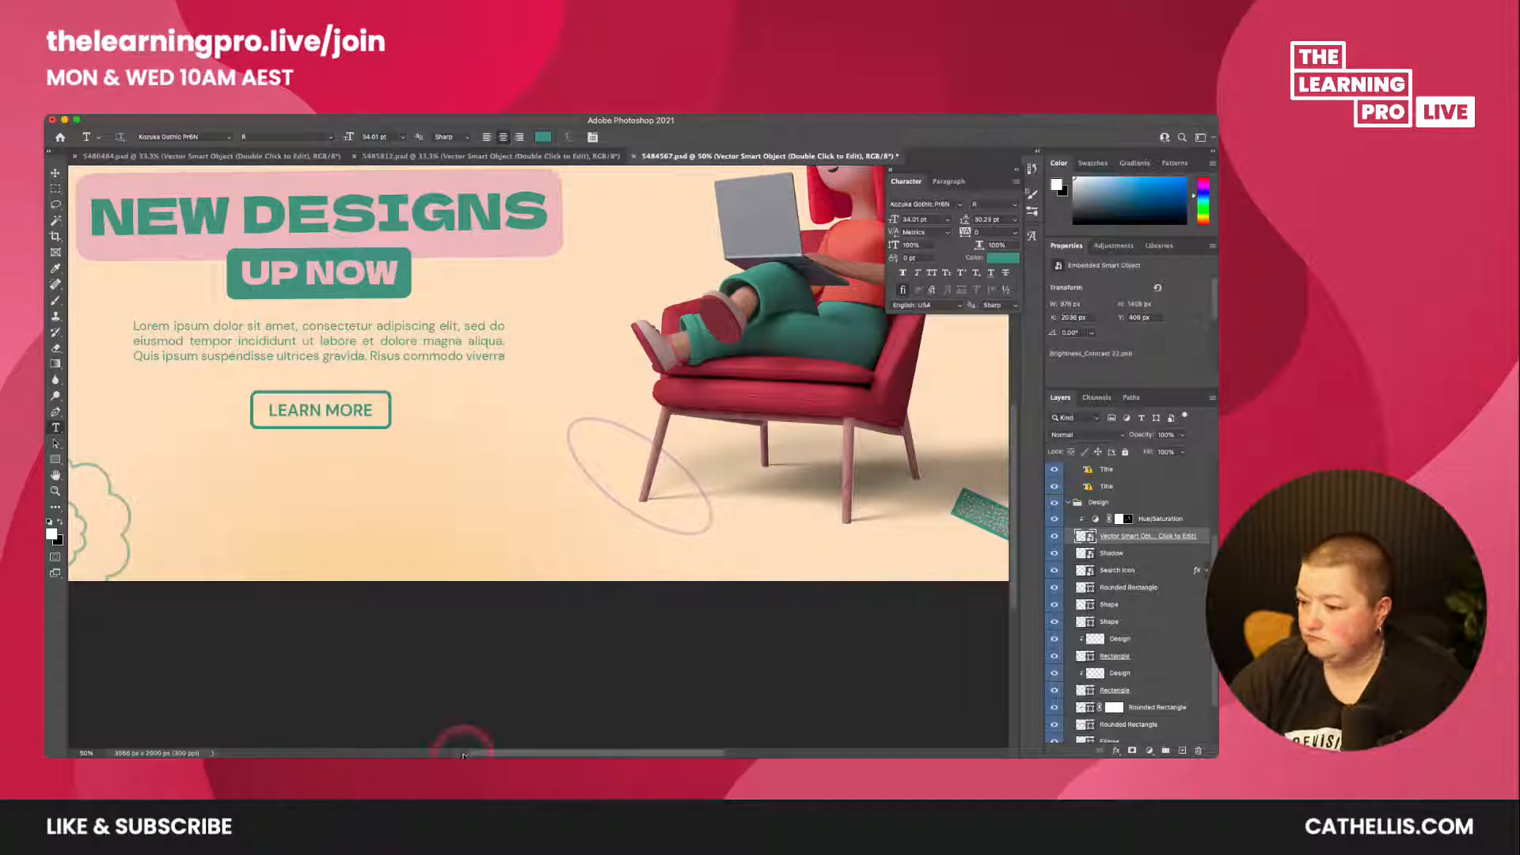
{"action": "left_click_drag", "start_coordinate": [489, 753], "coordinate": [453, 752]}
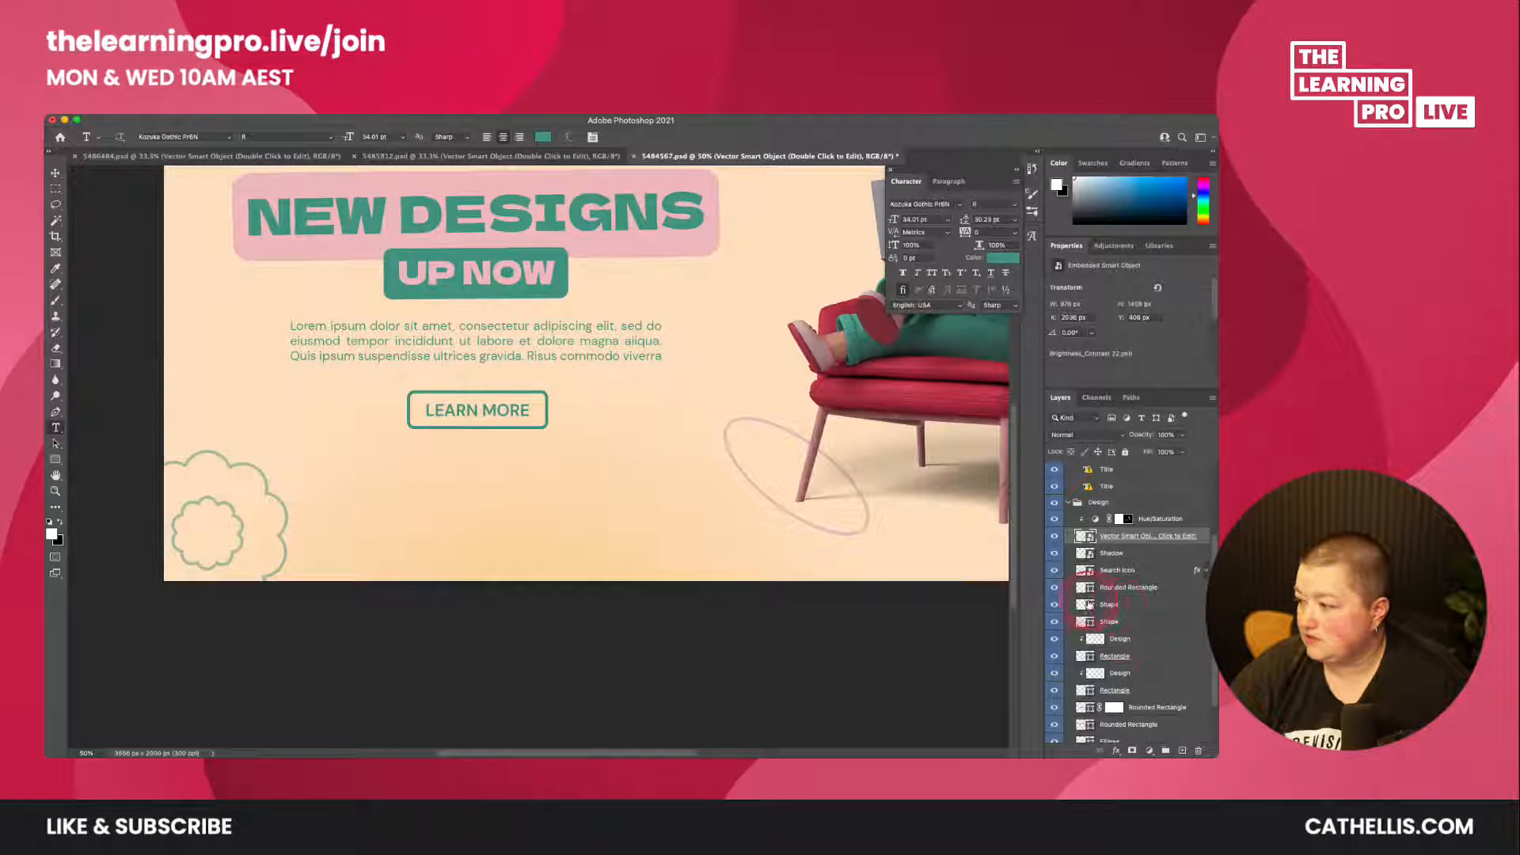
{"action": "left_click", "coordinate": [1055, 606]}
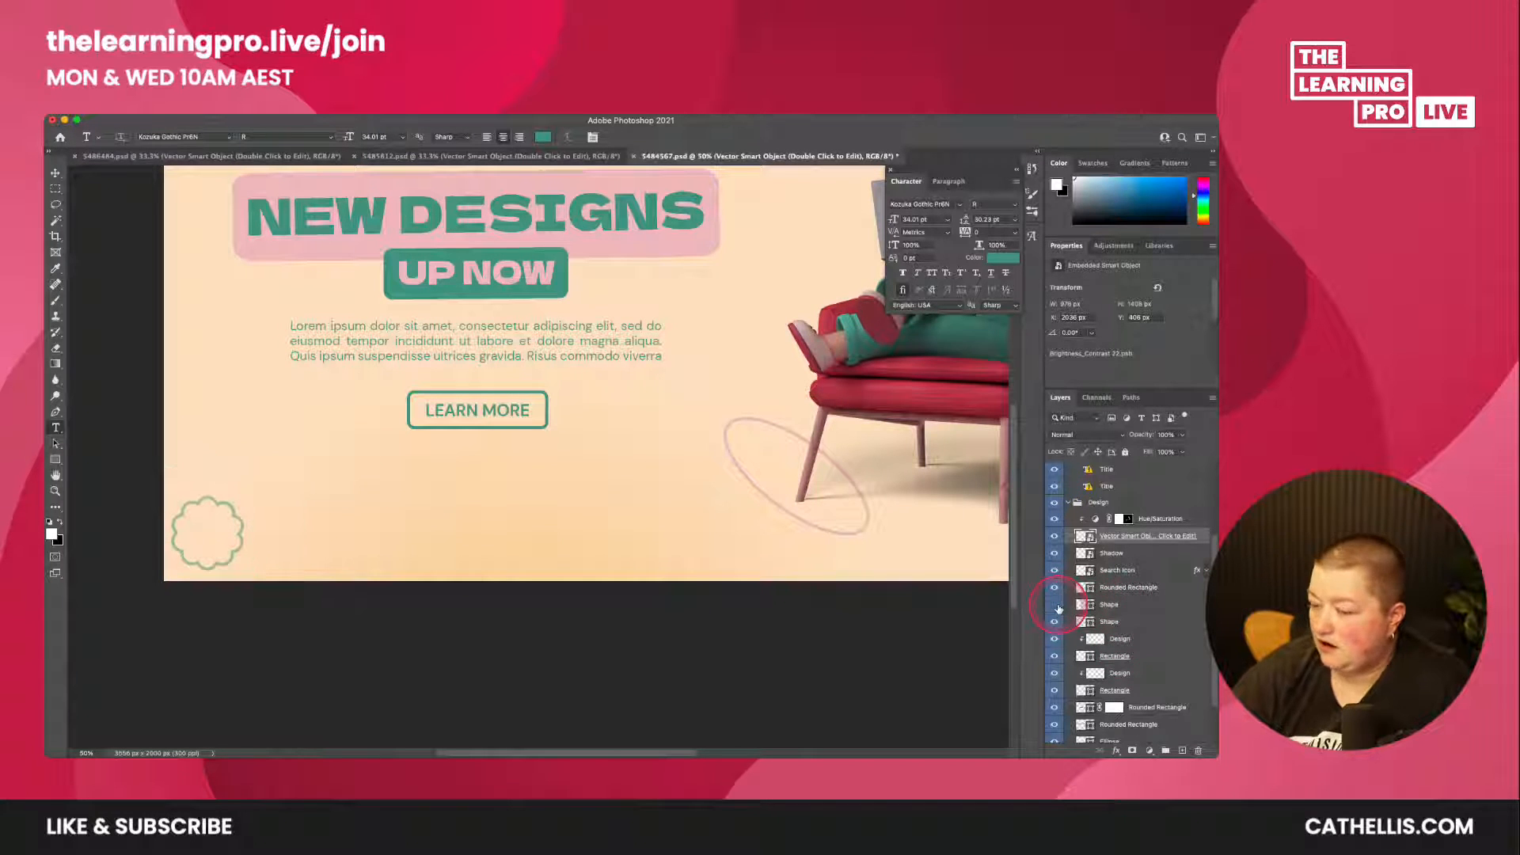
{"action": "left_click", "coordinate": [1055, 605]}
{"action": "left_click", "coordinate": [1055, 622]}
{"action": "left_click", "coordinate": [1056, 622]}
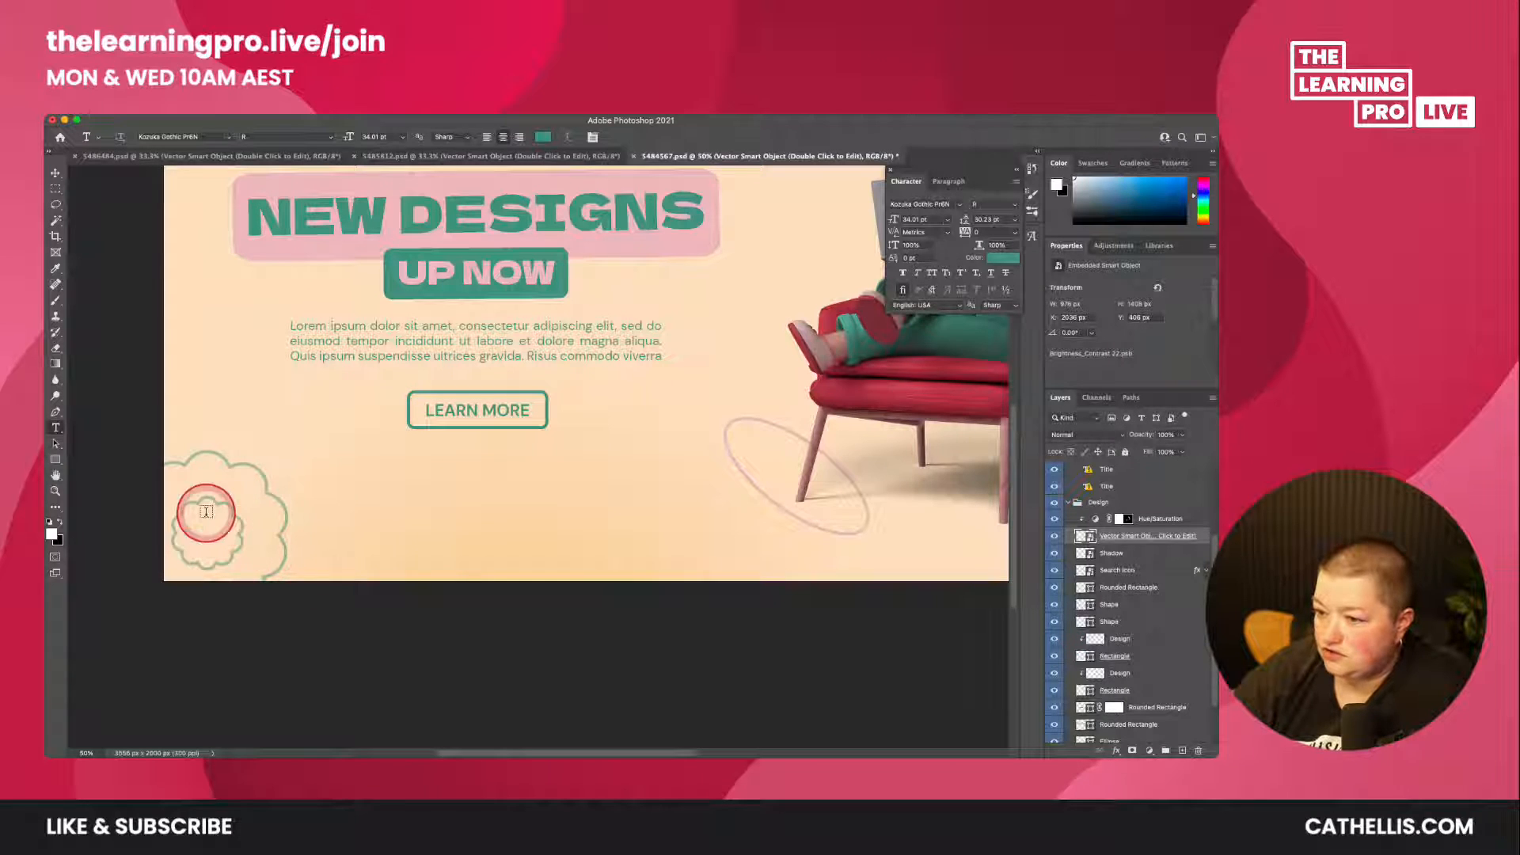
- Check the lower Shape layer's visibility against the inner flower outline and rename the layer "small flower"
{"action": "left_click", "coordinate": [1110, 625]}
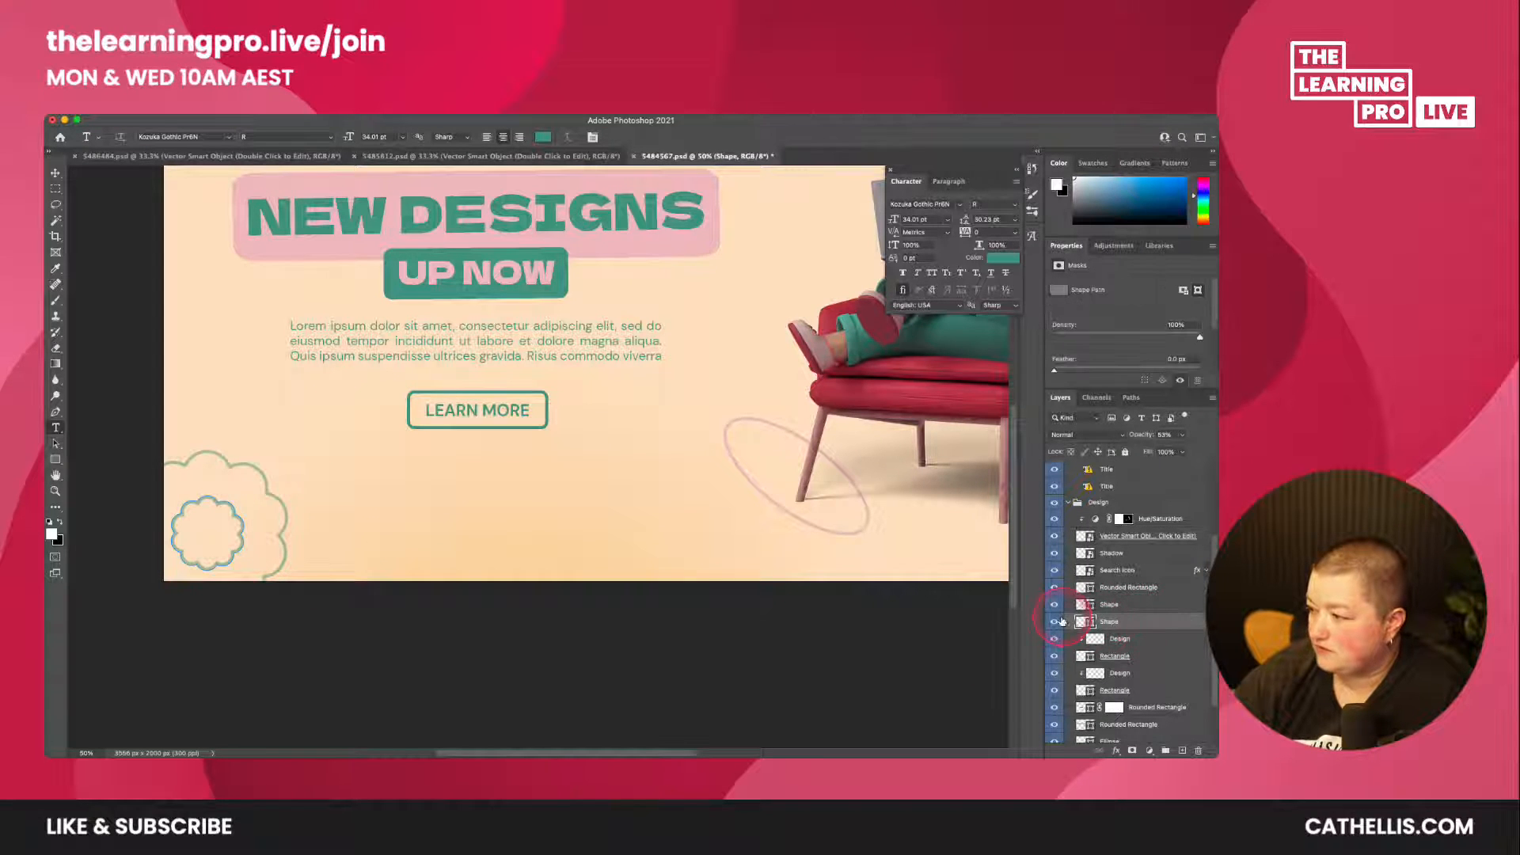
{"action": "left_click", "coordinate": [1054, 622]}
{"action": "left_click", "coordinate": [1055, 623]}
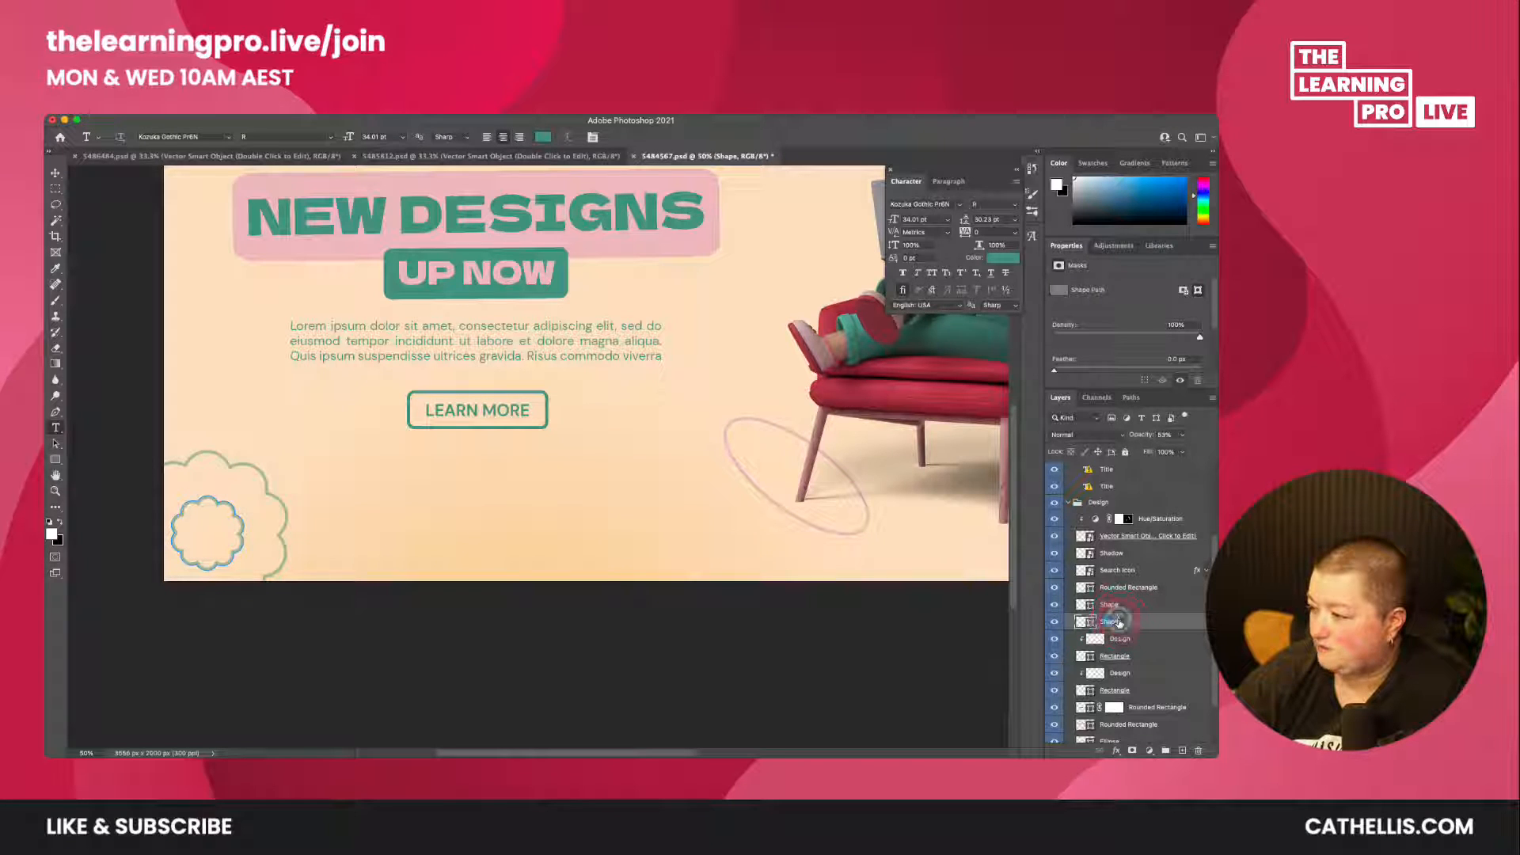
{"action": "double_click", "coordinate": [1111, 622]}
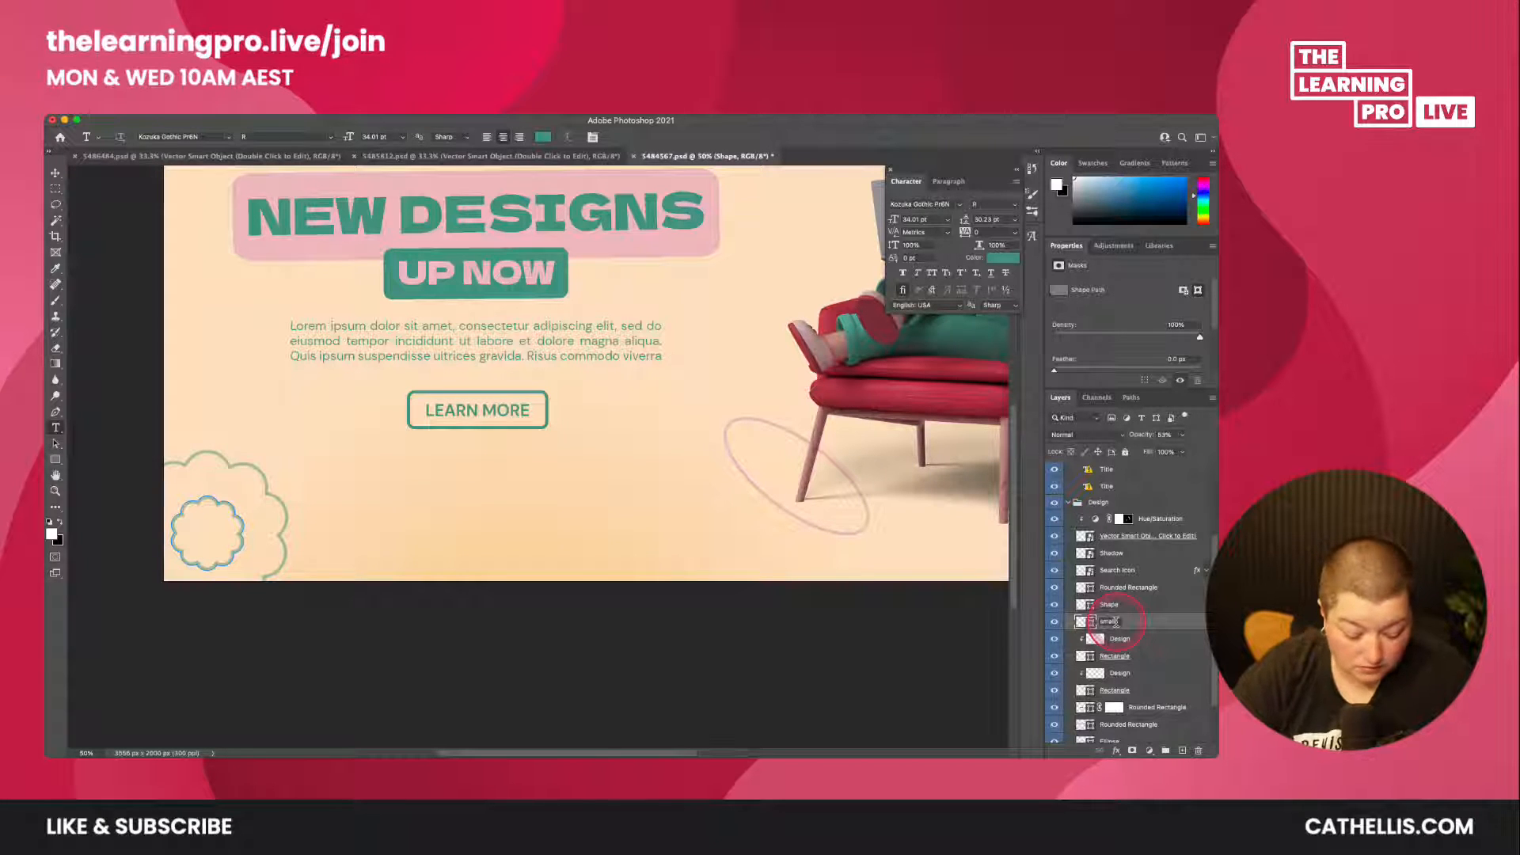
{"action": "type", "text": "small flower"}
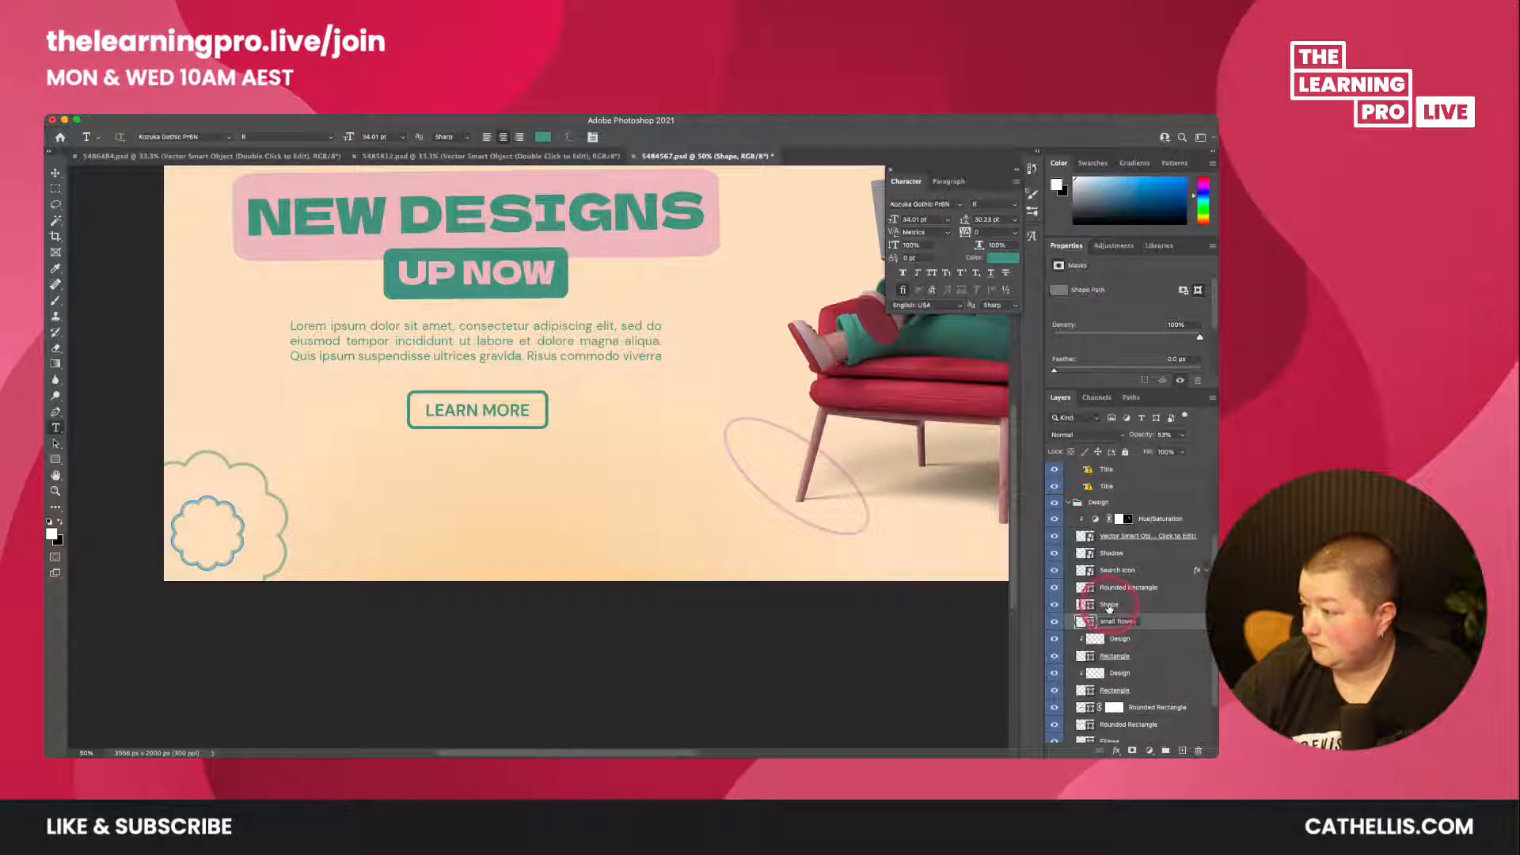
- Check the remaining Shape layer's visibility against the outer flower outline, rename it "Large flower" and switch to the Move tool
{"action": "key", "text": "Return"}
{"action": "left_click", "coordinate": [1056, 605]}
{"action": "left_click", "coordinate": [1056, 606]}
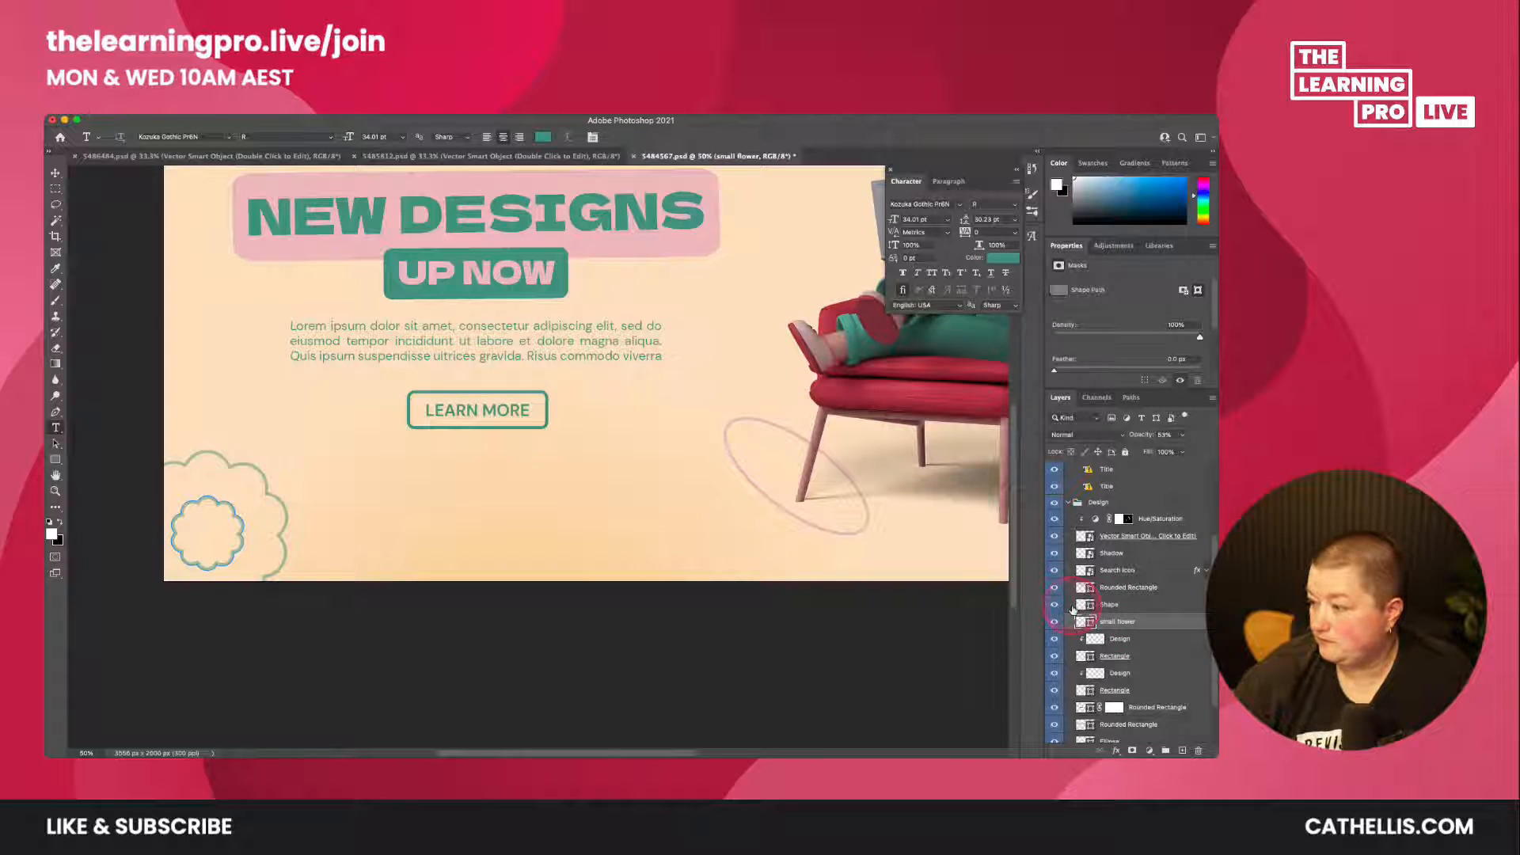
{"action": "left_click", "coordinate": [1103, 605]}
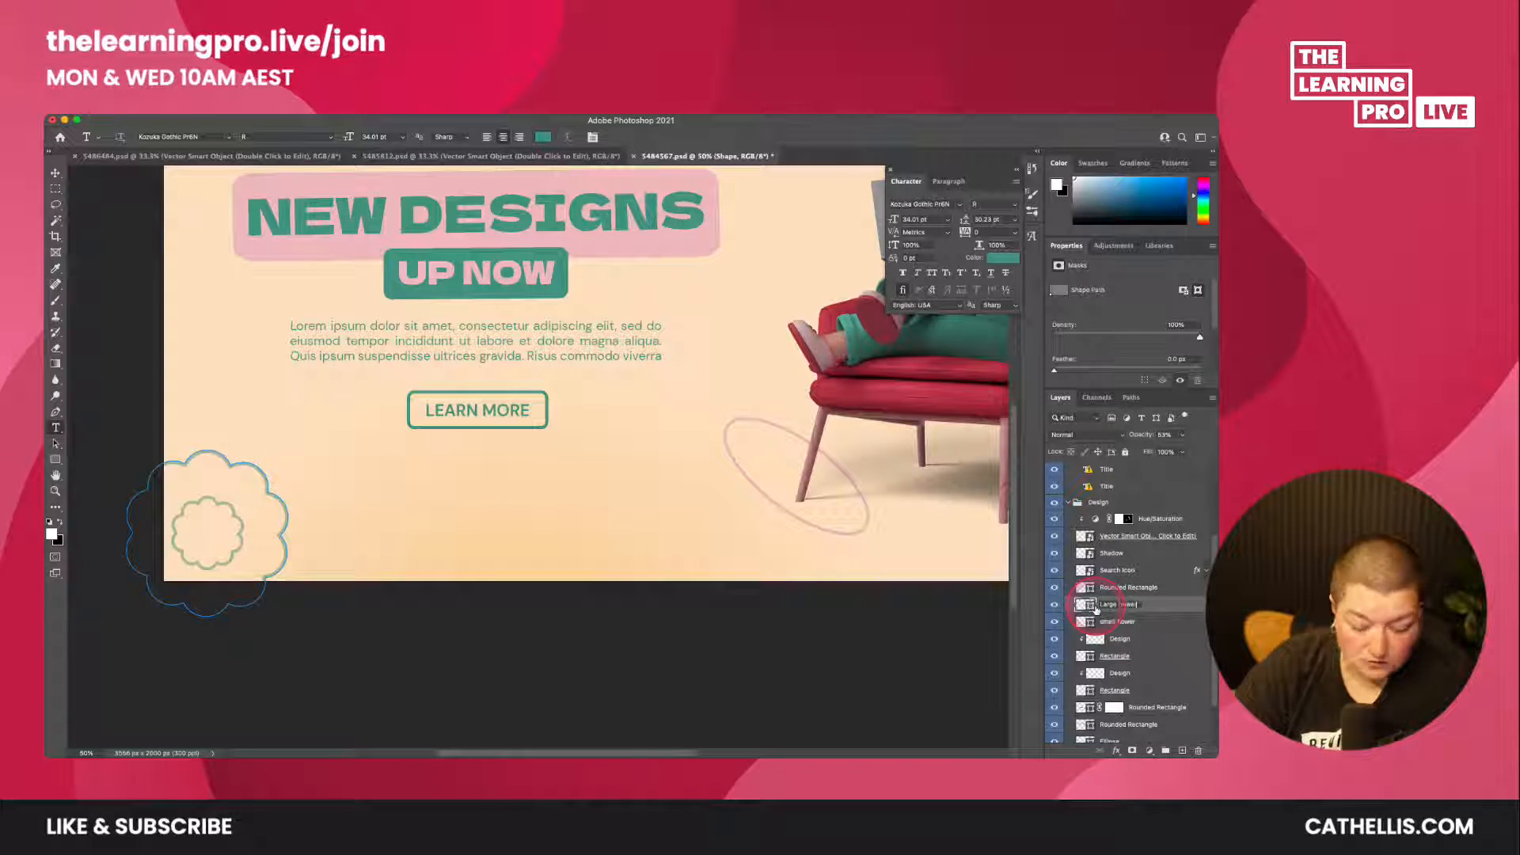
{"action": "left_click", "coordinate": [972, 623]}
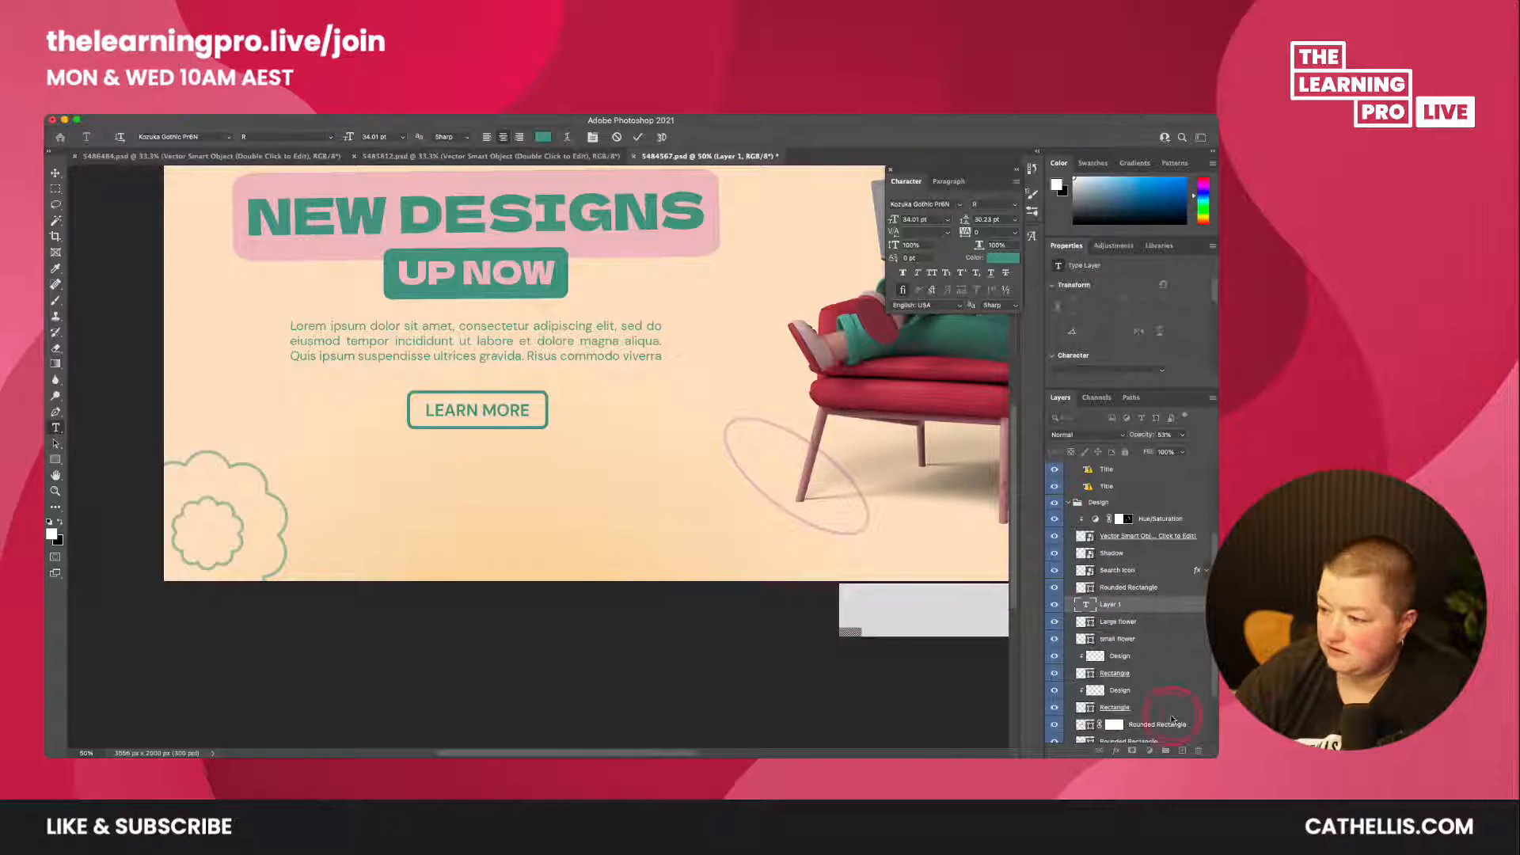
{"action": "left_click", "coordinate": [56, 172]}
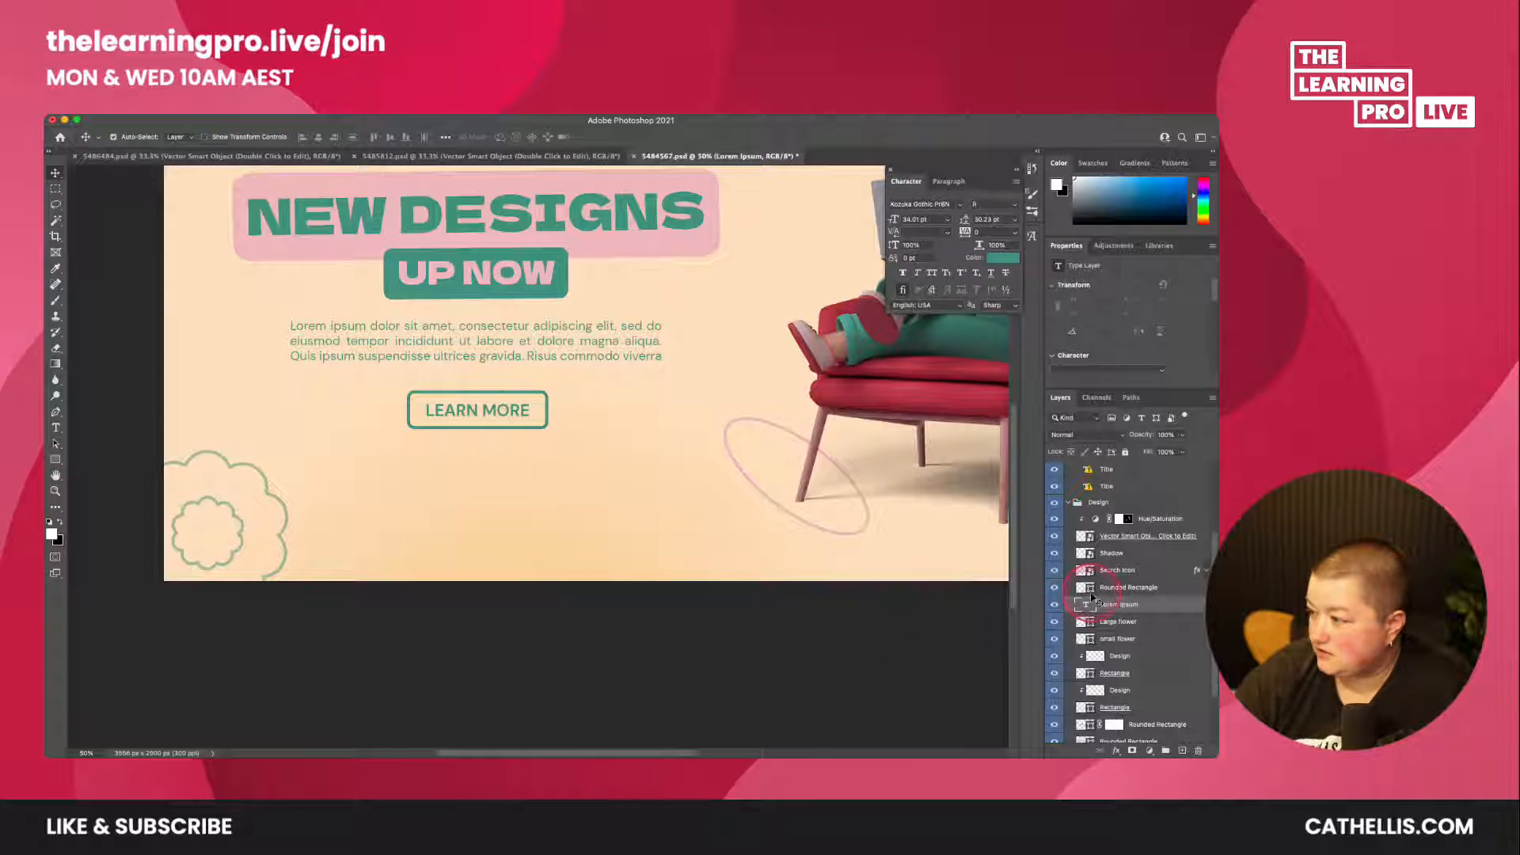
- Toggle the visibility of the Rounded Rectangle and Large flower layers to check which element each one holds
{"action": "left_click", "coordinate": [1118, 588]}
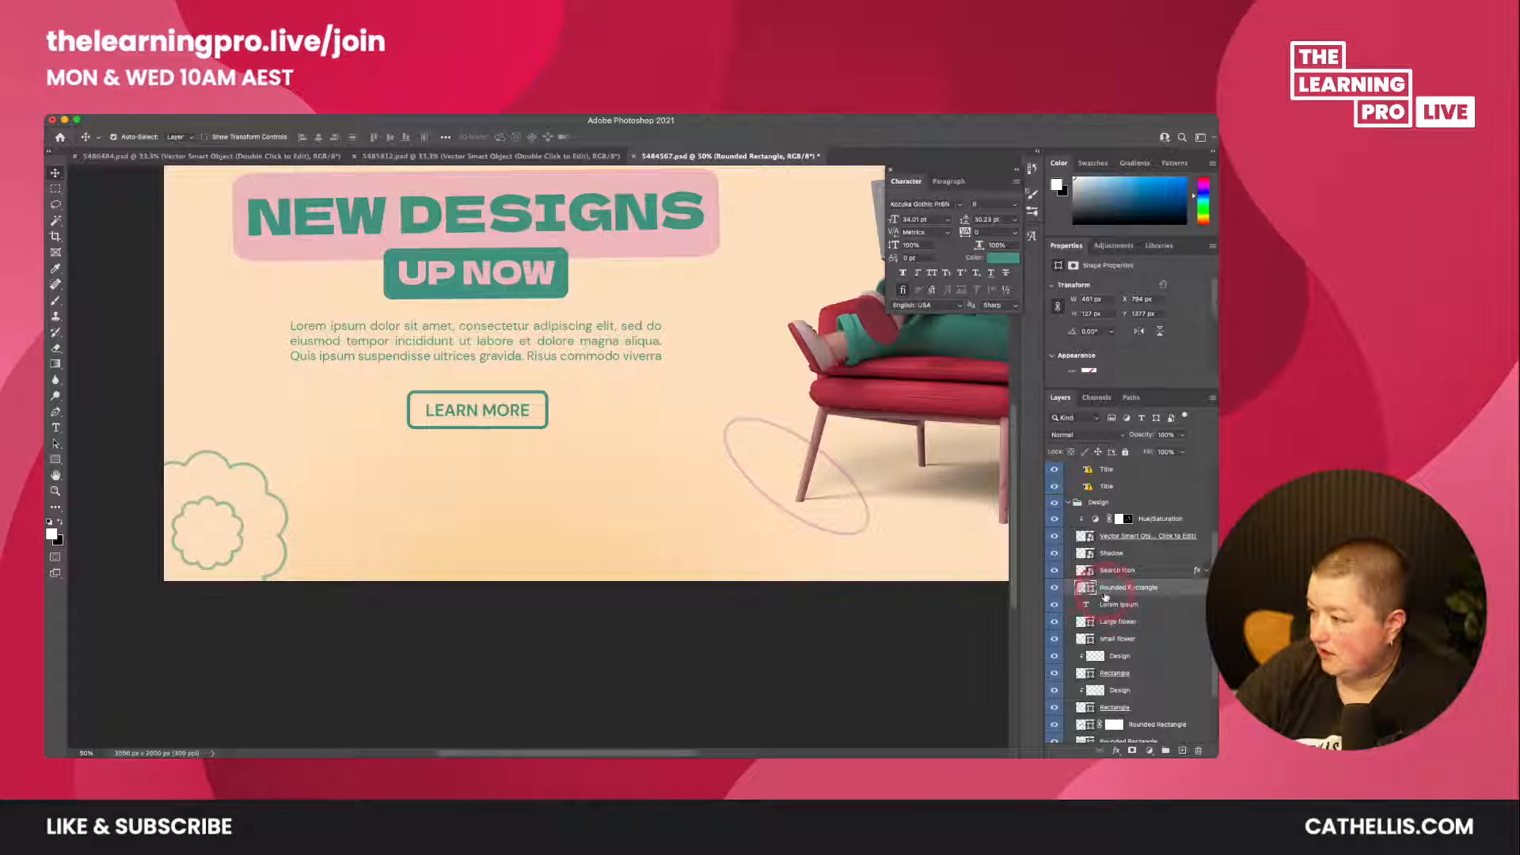
{"action": "left_click", "coordinate": [1055, 587]}
{"action": "left_click", "coordinate": [1056, 587]}
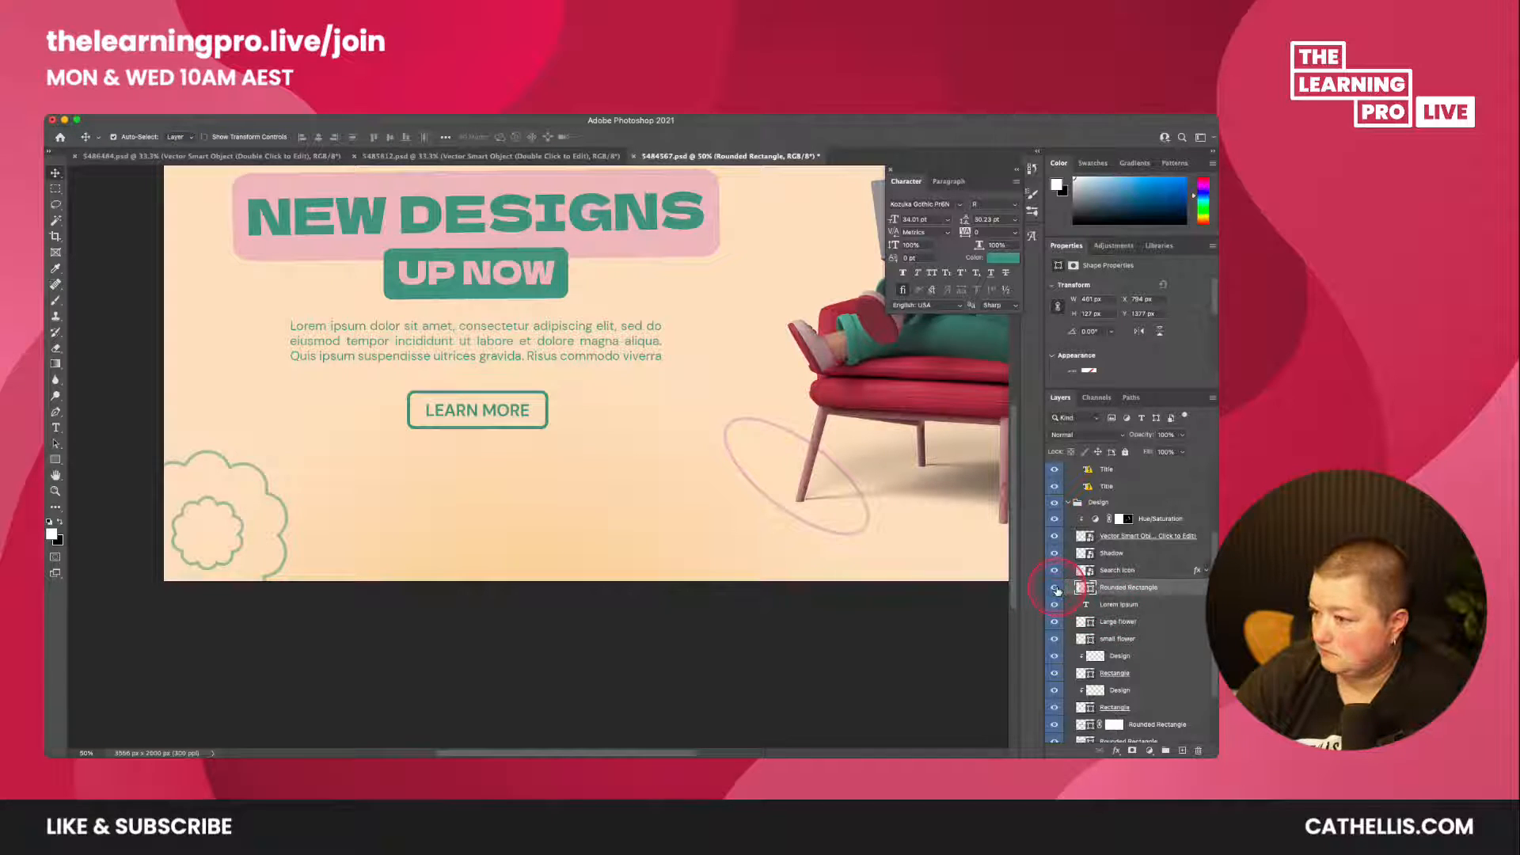
{"action": "scroll", "coordinate": [1065, 610], "scroll_direction": "down", "scroll_amount": 1}
{"action": "left_click", "coordinate": [1055, 607]}
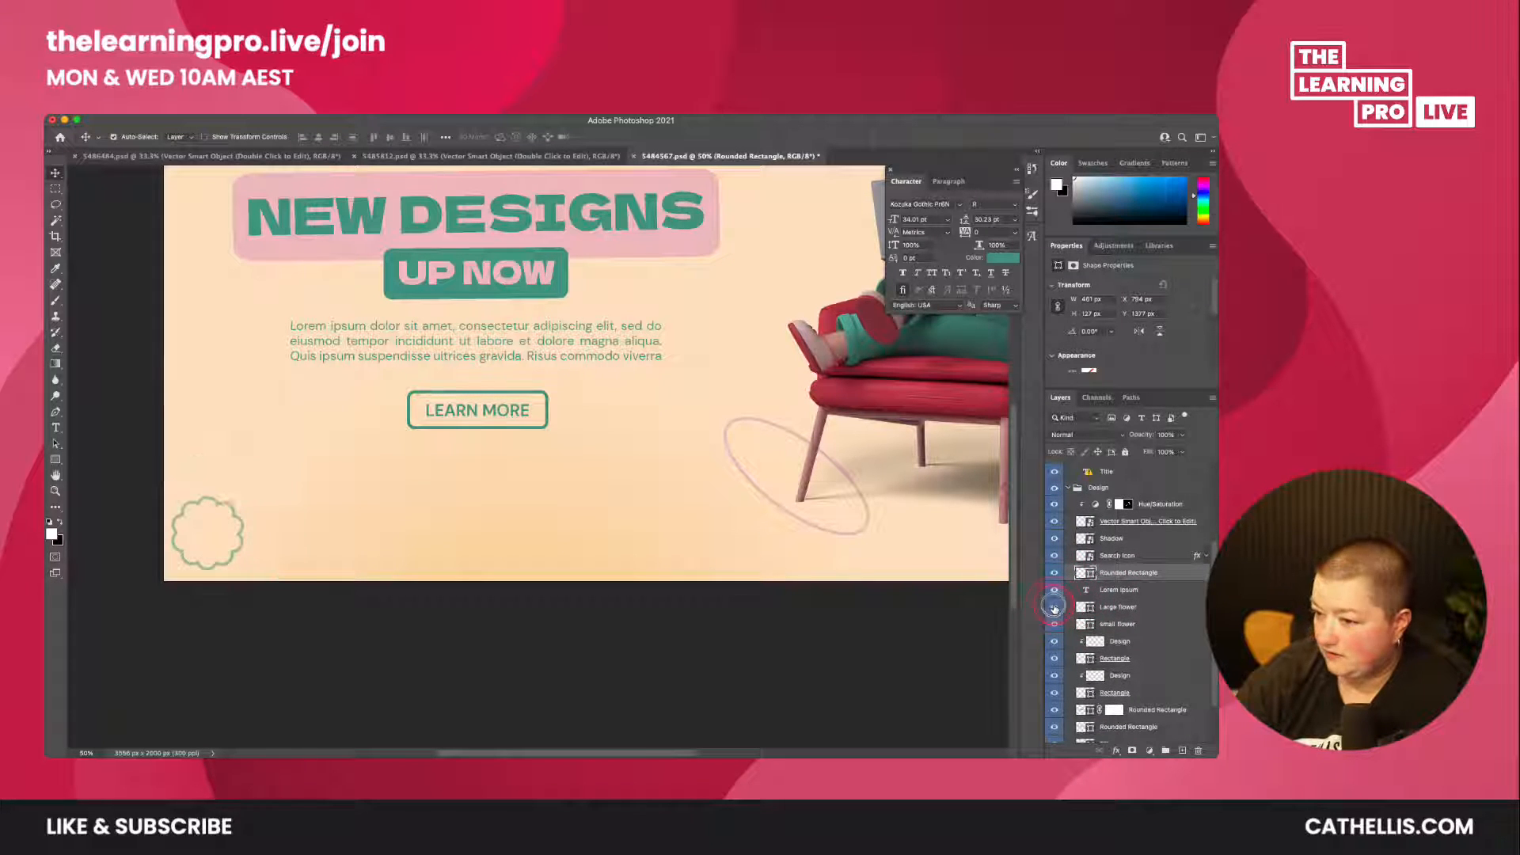
{"action": "left_click", "coordinate": [1055, 607]}
- Inspect the Large flower shape's fill colour in the Color Picker, leaving it as it is
{"action": "left_click", "coordinate": [1116, 608]}
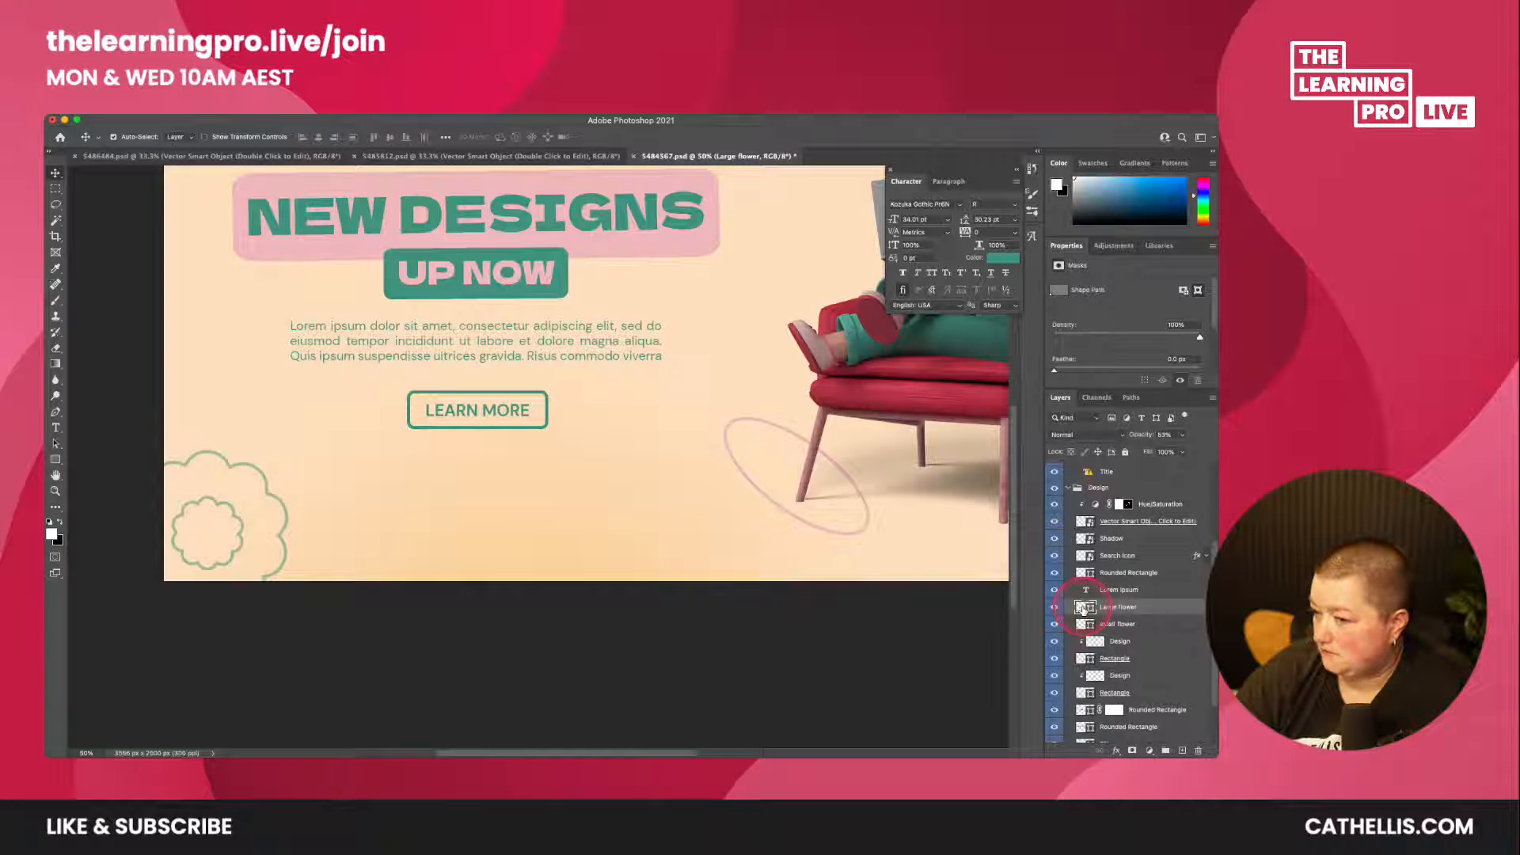
{"action": "double_click", "coordinate": [1082, 608]}
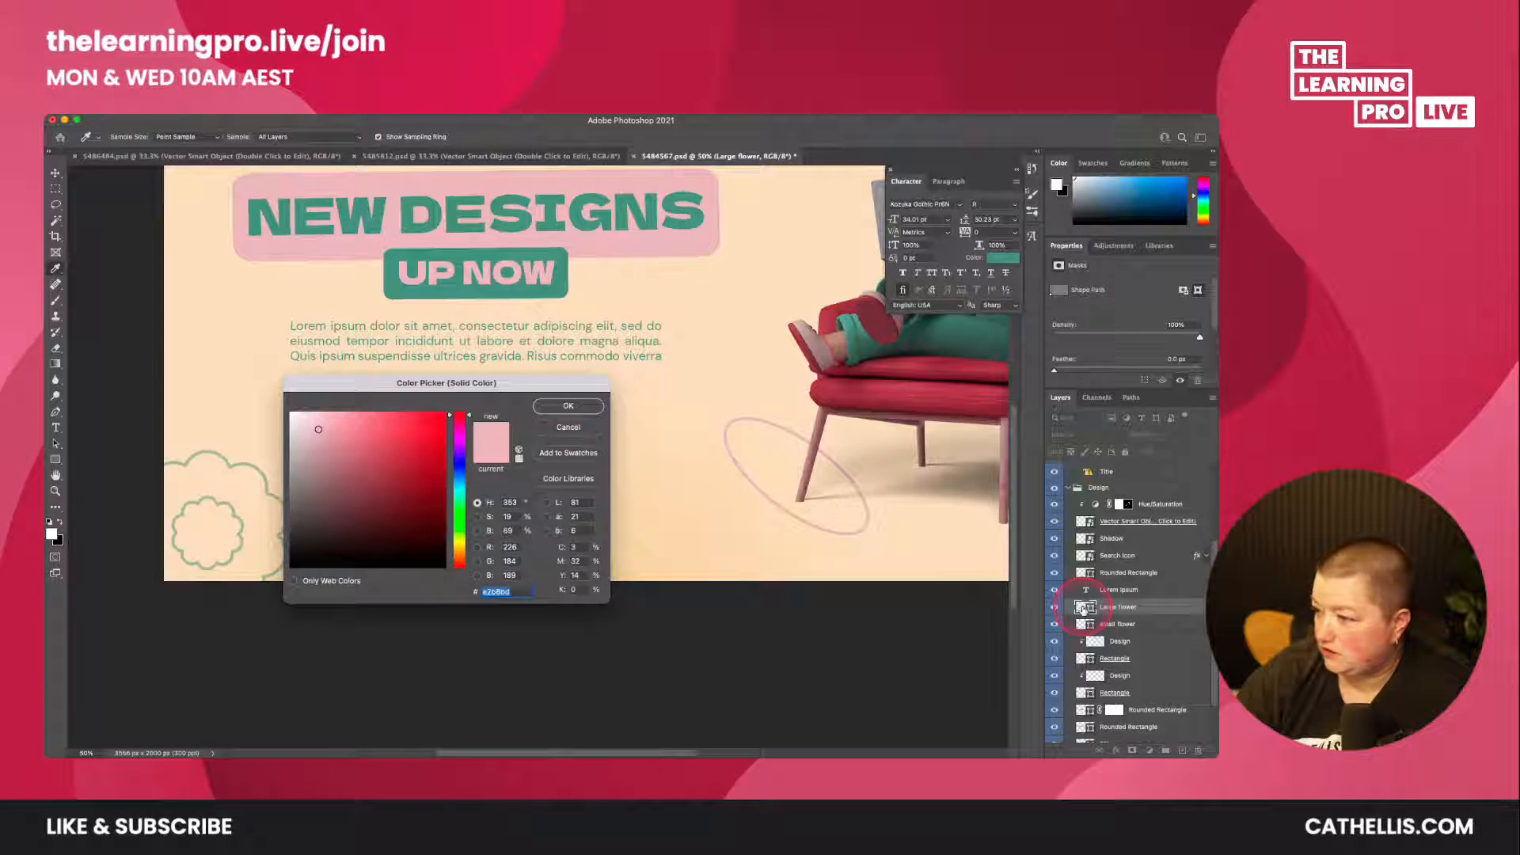
{"action": "left_click", "coordinate": [582, 410]}
{"action": "left_click", "coordinate": [1119, 608]}
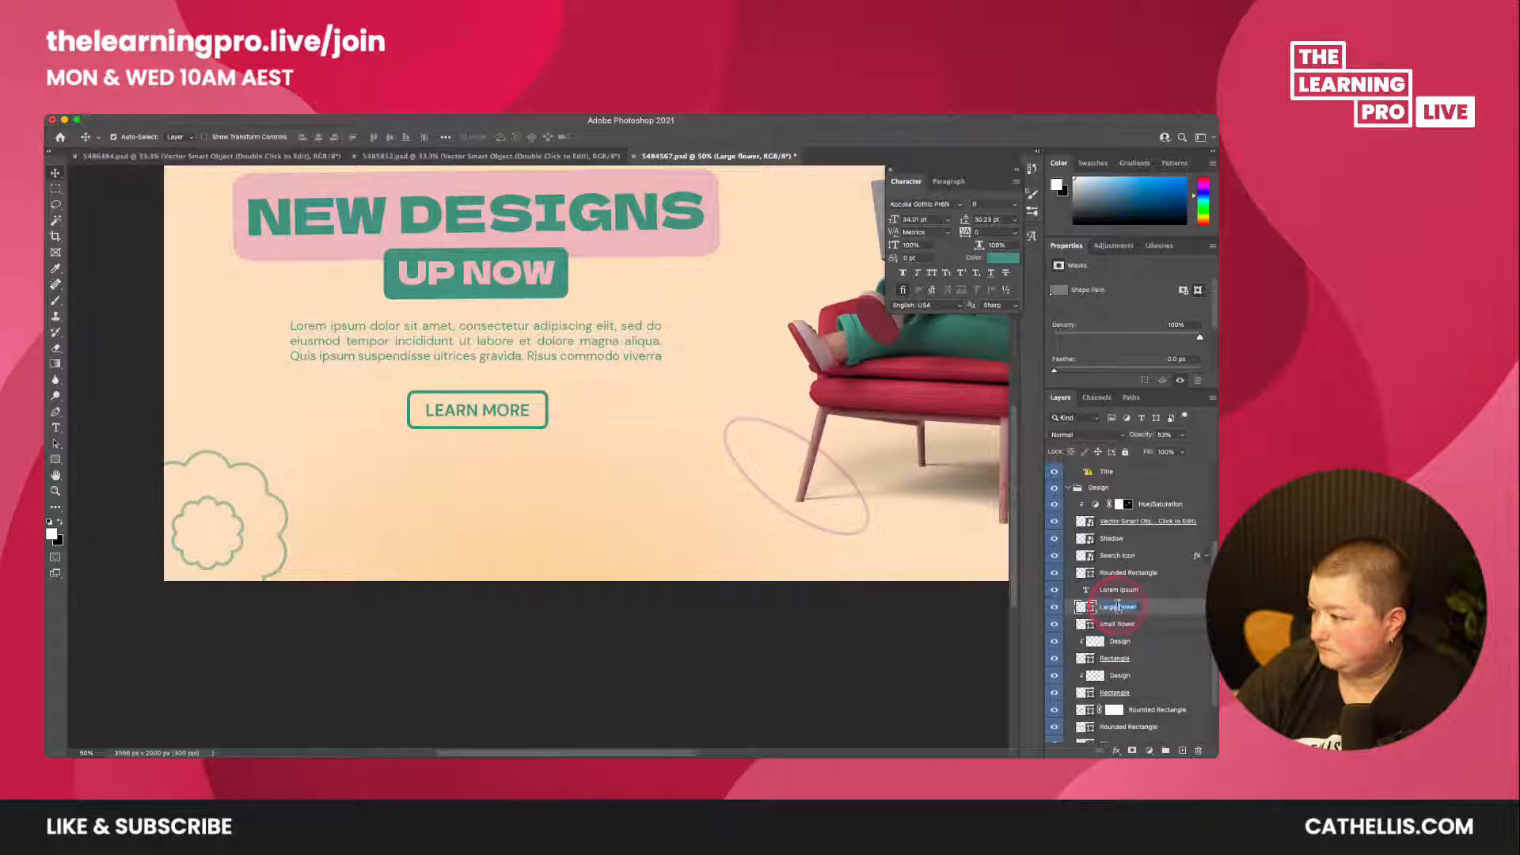
{"action": "double_click", "coordinate": [1081, 608]}
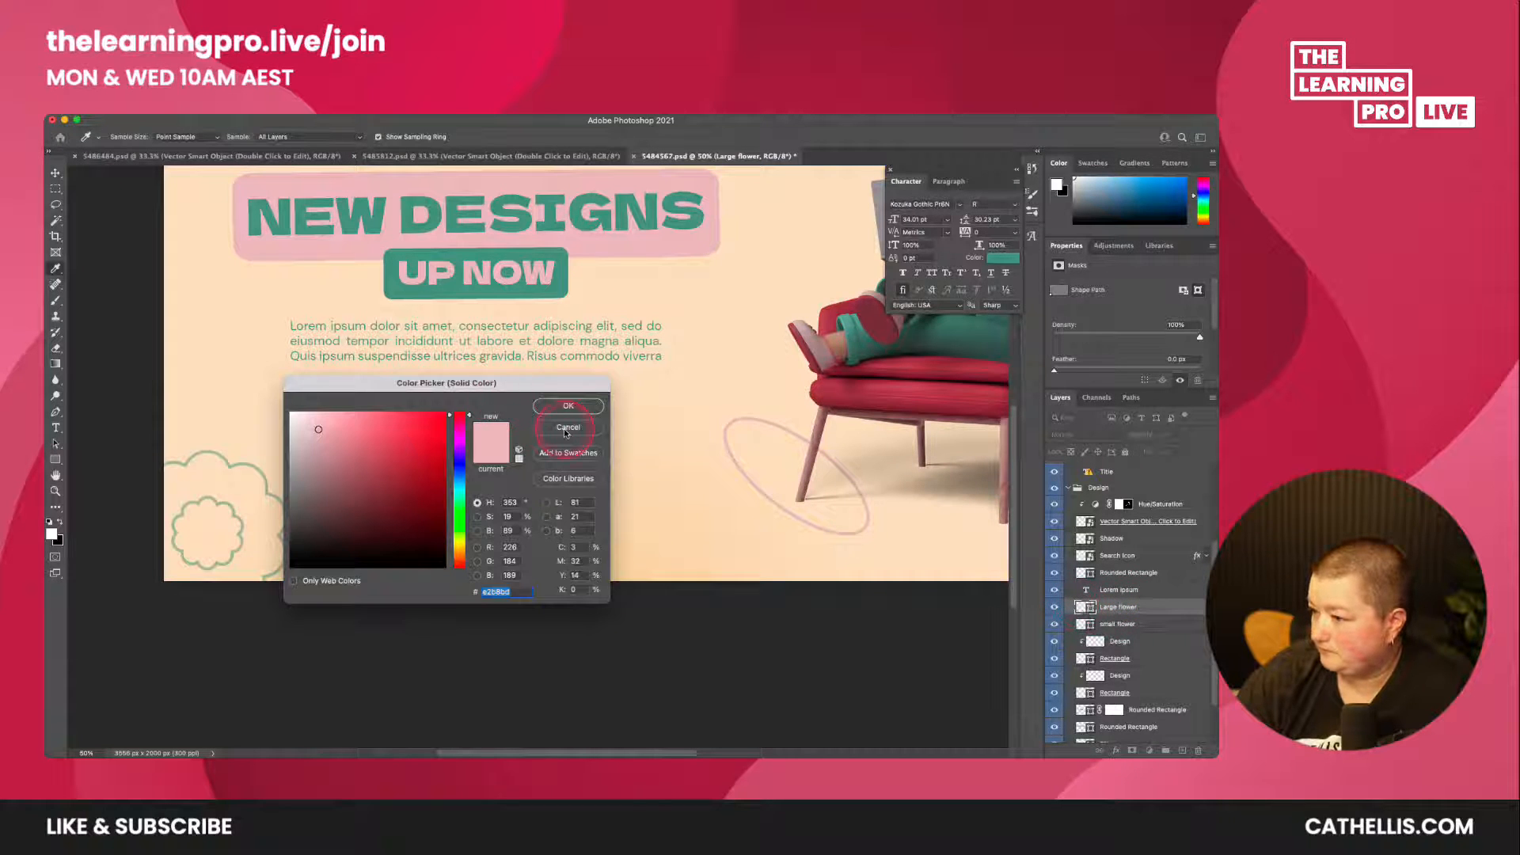
{"action": "left_click", "coordinate": [582, 408]}
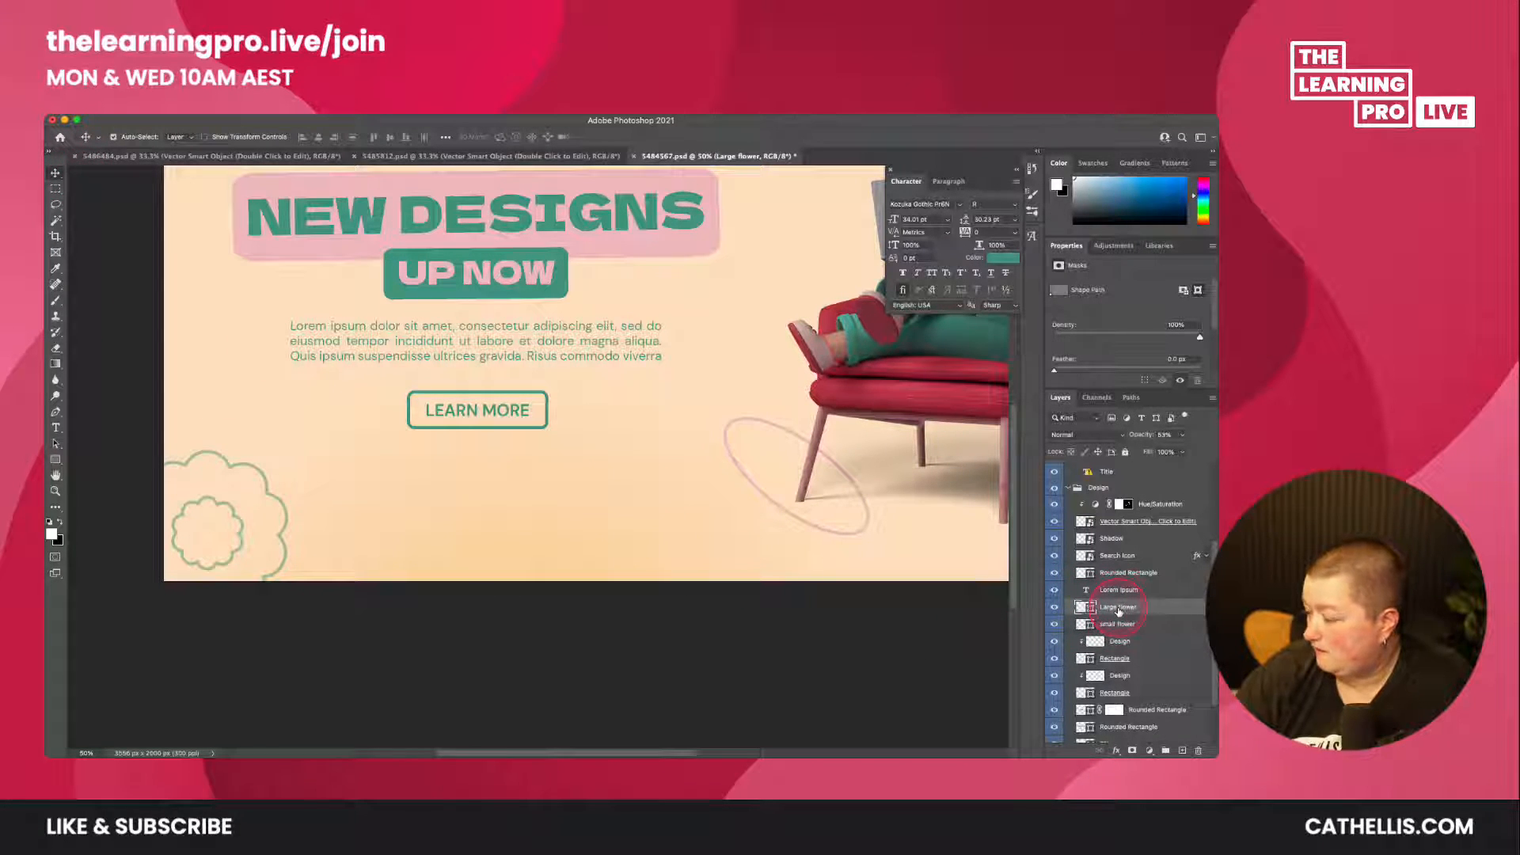
{"action": "key", "text": "super+t"}
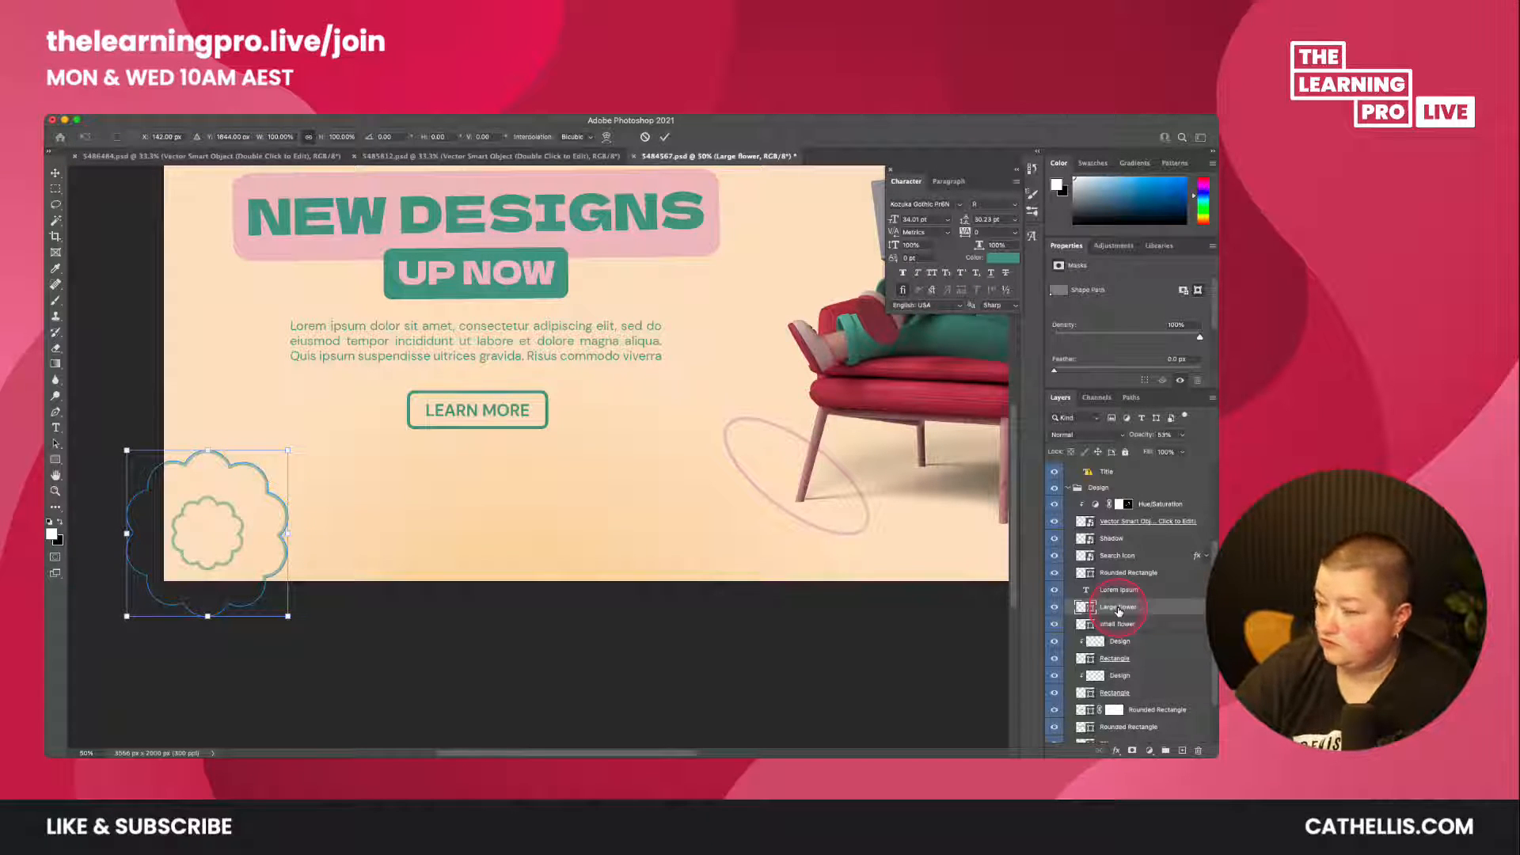
{"action": "left_click", "coordinate": [56, 173]}
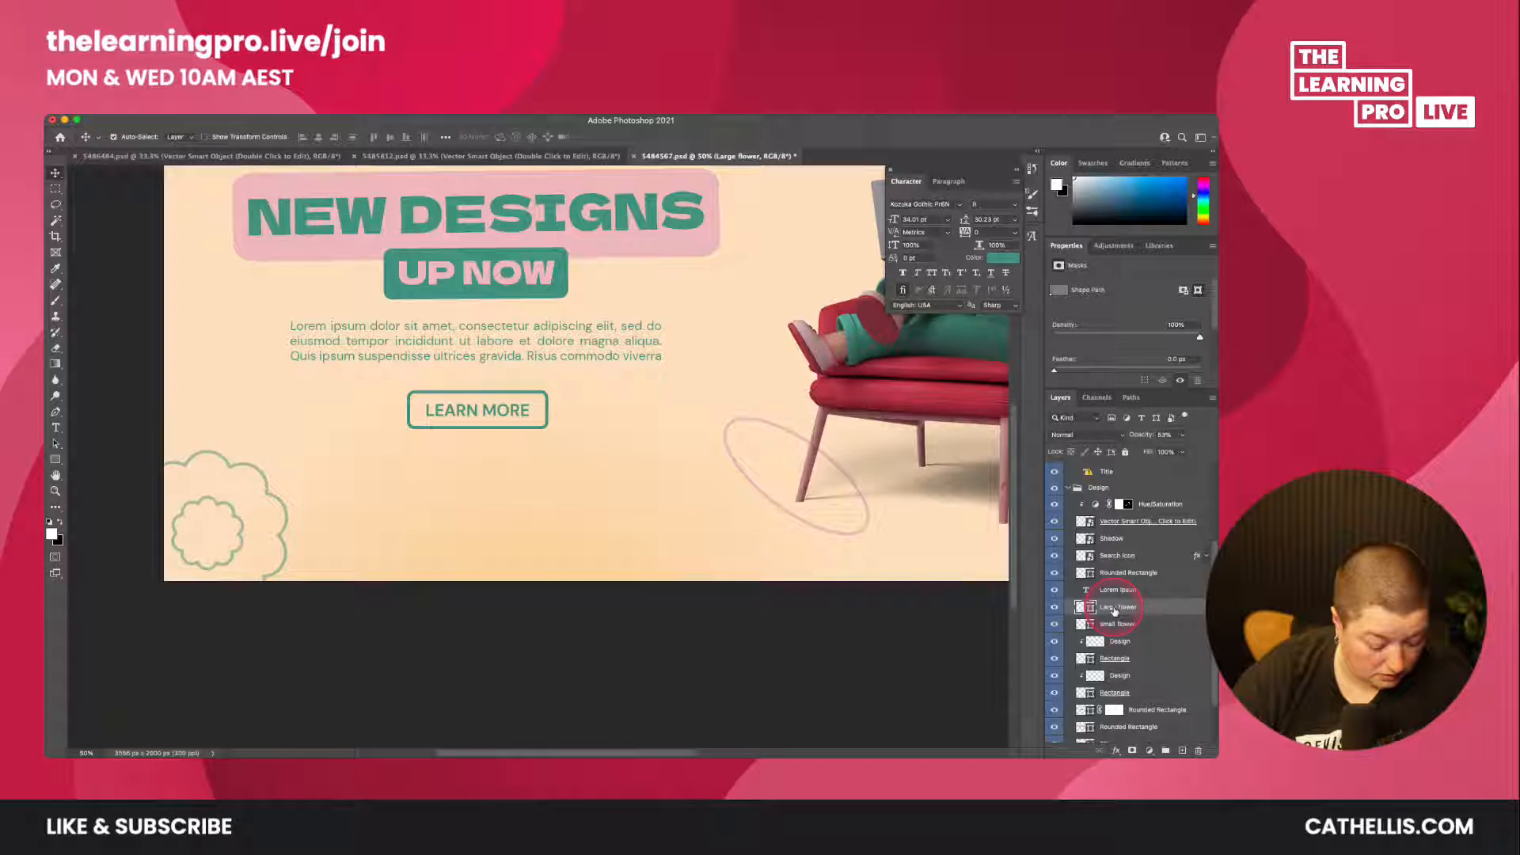
{"action": "key", "text": "super+a"}
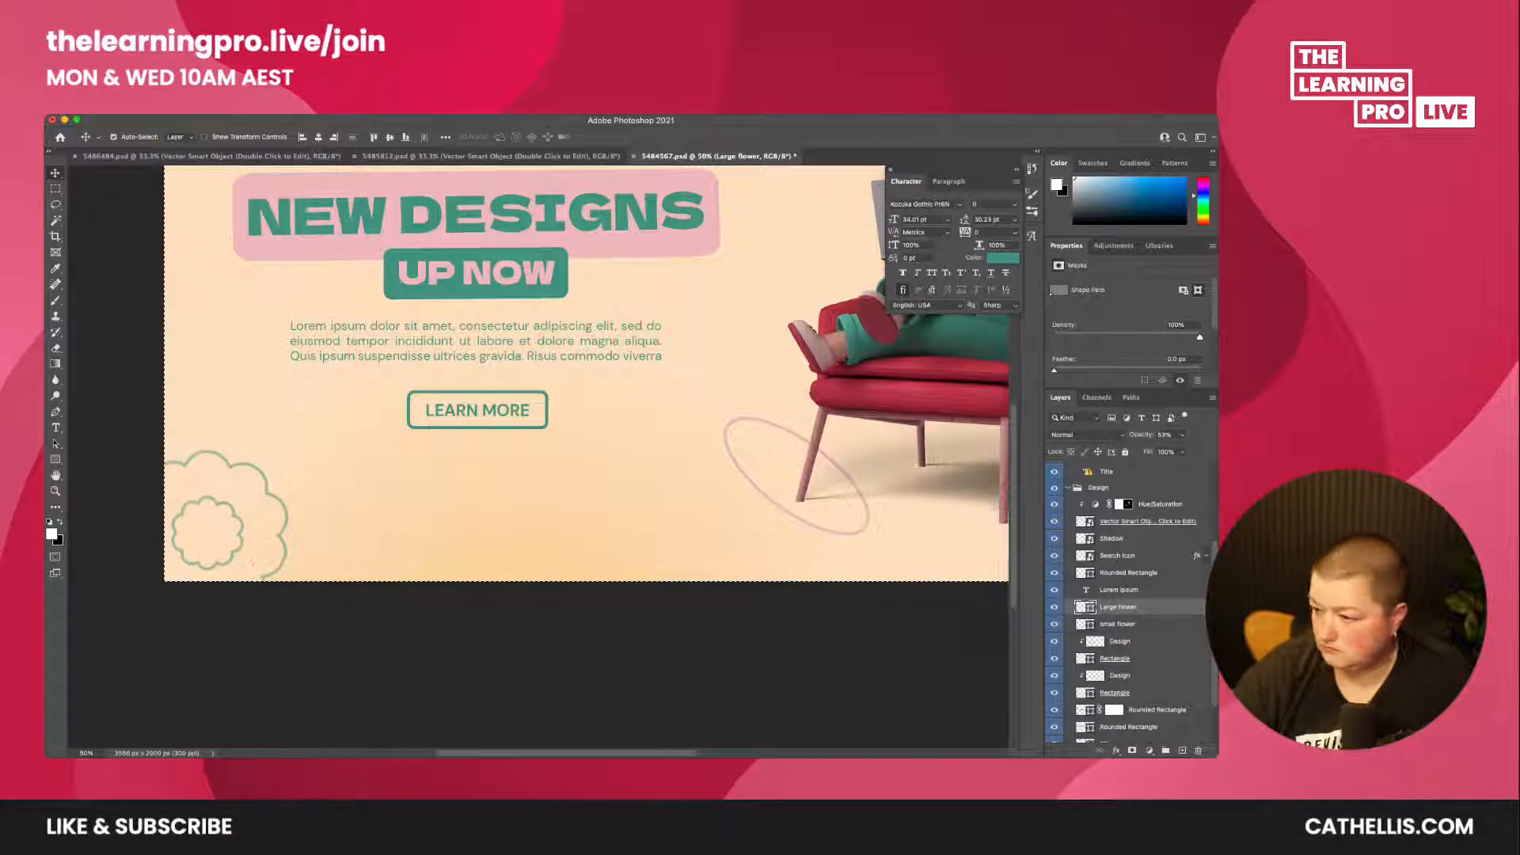
{"action": "left_click", "coordinate": [56, 173]}
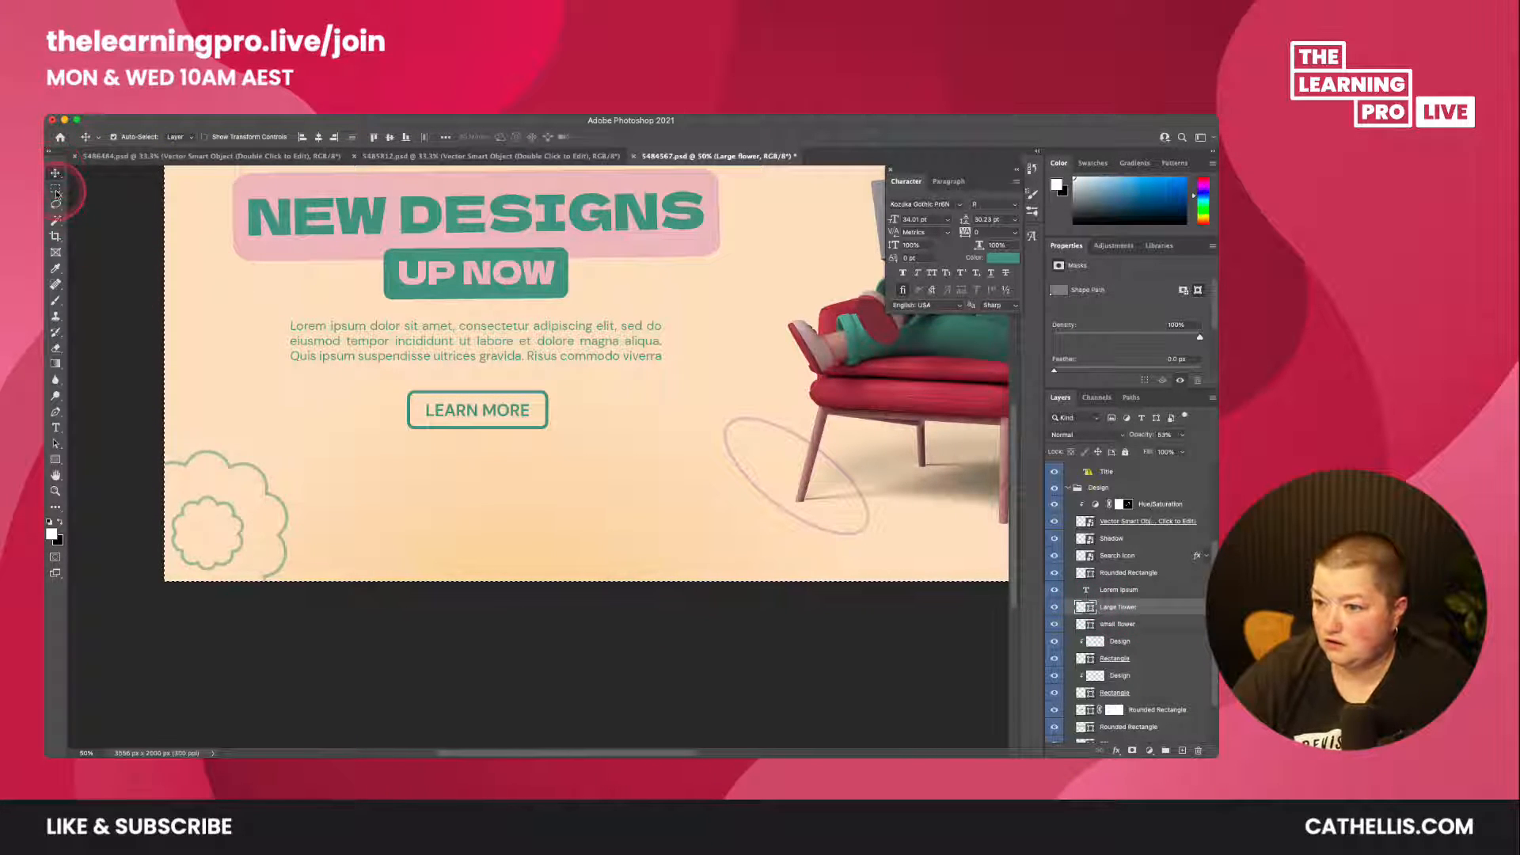
{"action": "left_click", "coordinate": [55, 188]}
{"action": "left_click", "coordinate": [56, 173]}
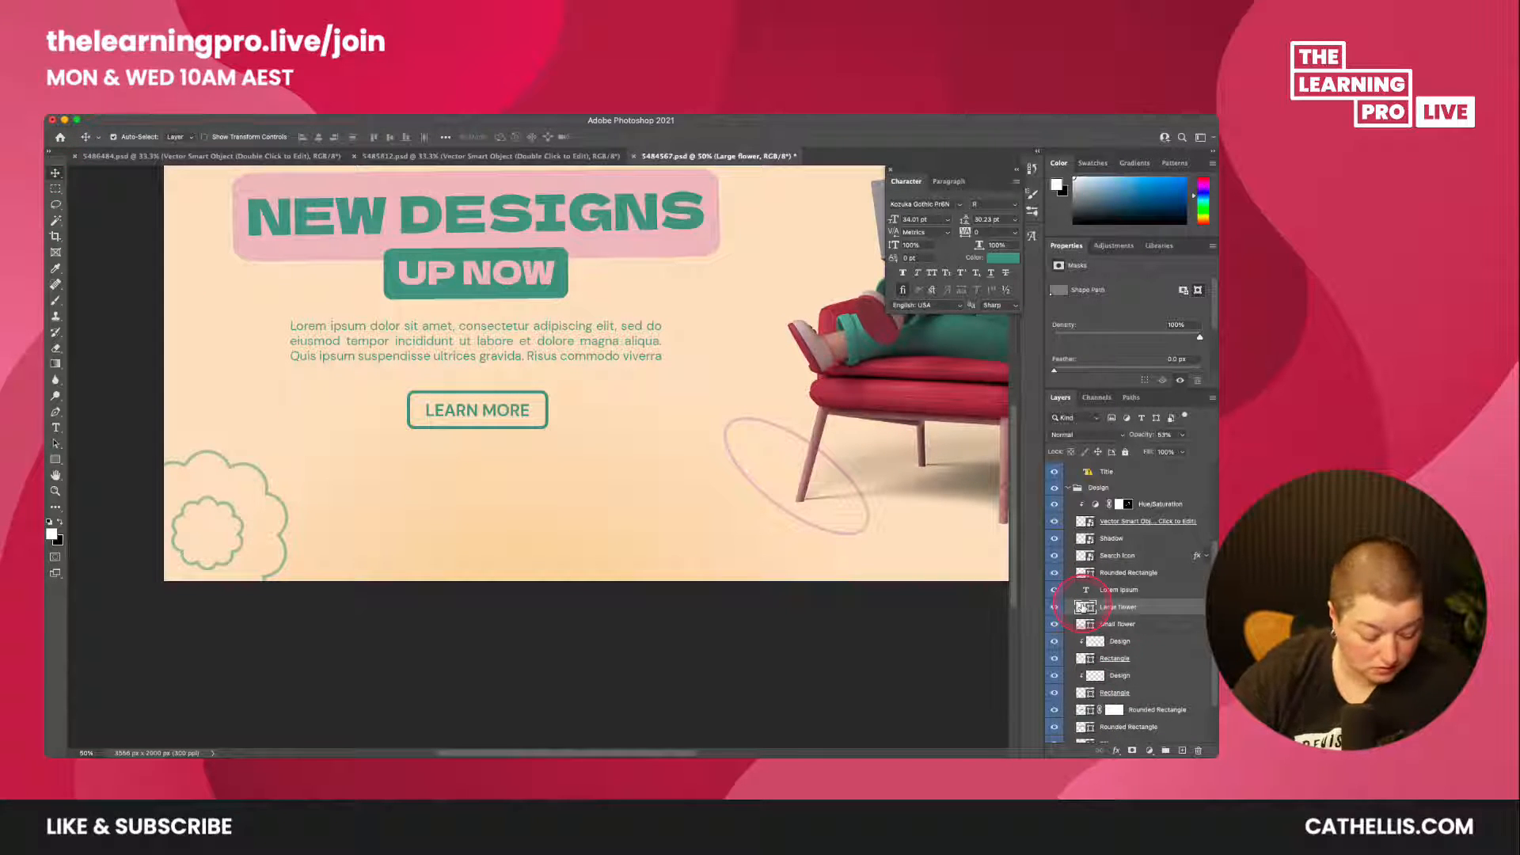
{"action": "key", "text": "ctrl+t"}
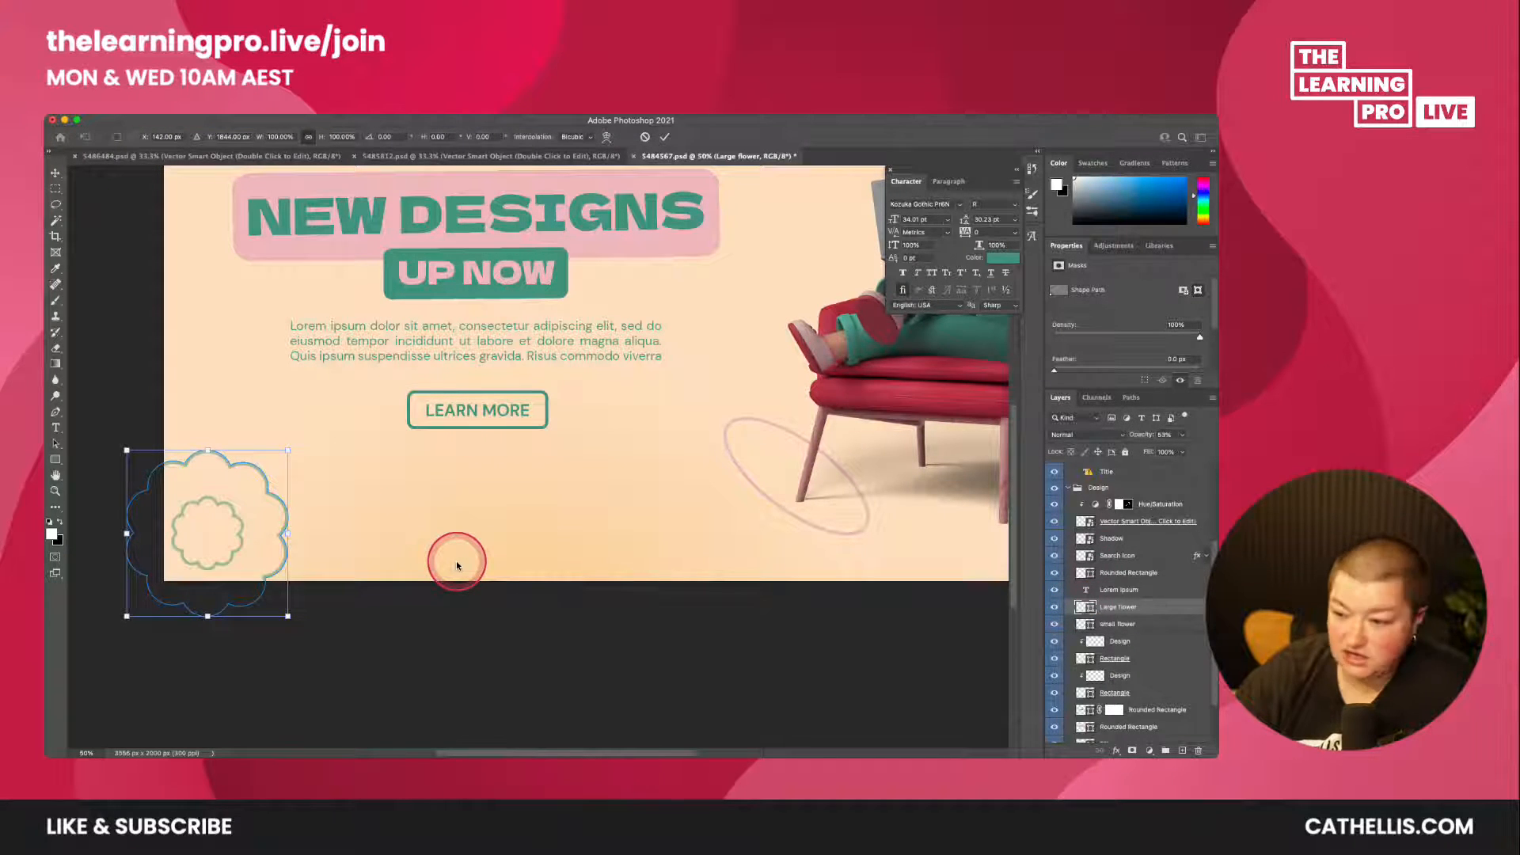
{"action": "left_click", "coordinate": [146, 112]}
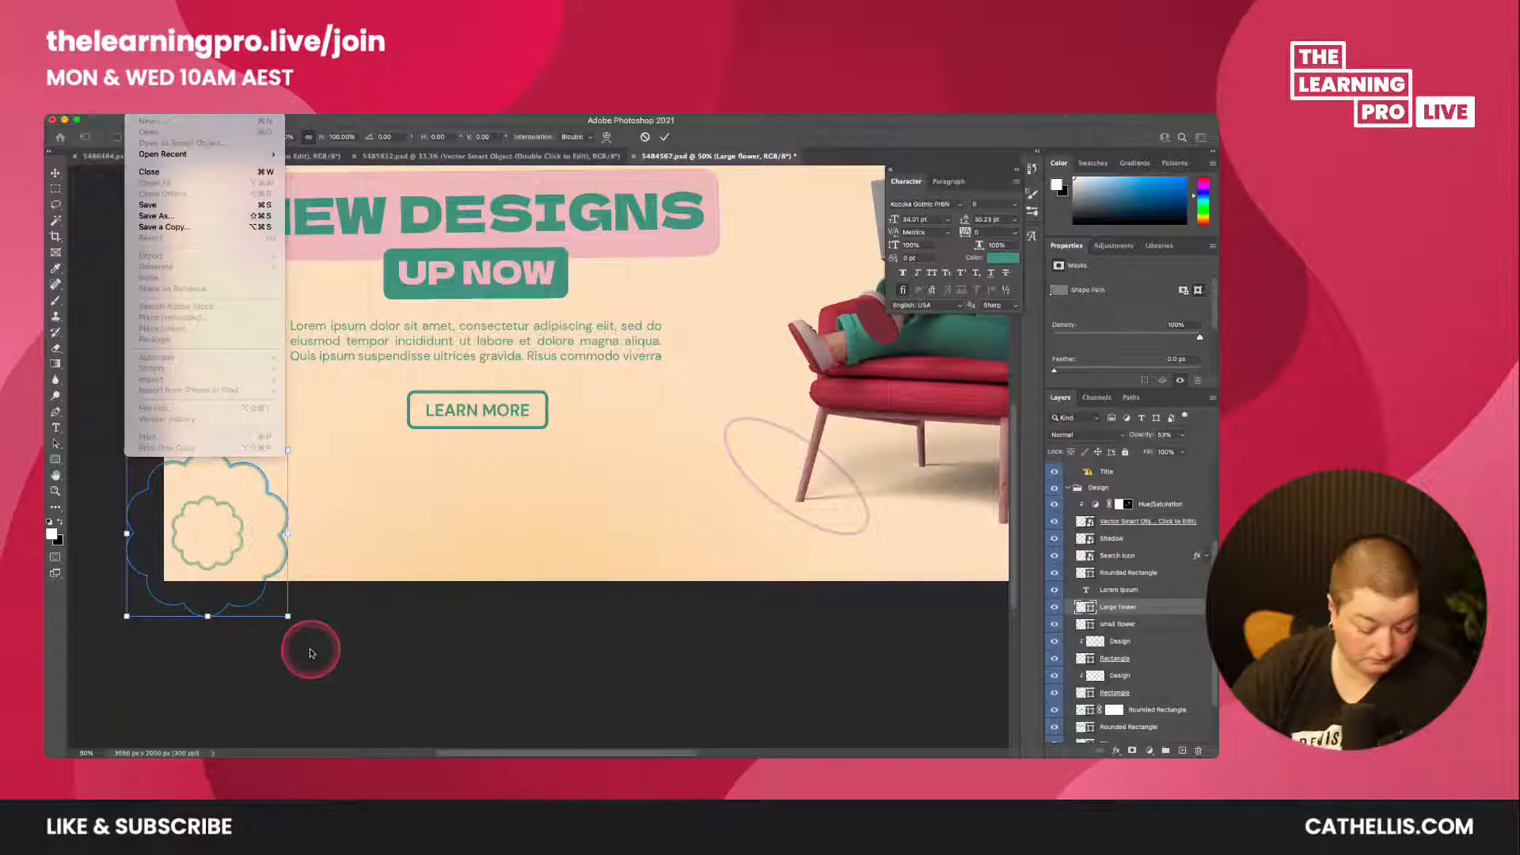
{"action": "left_click", "coordinate": [56, 175]}
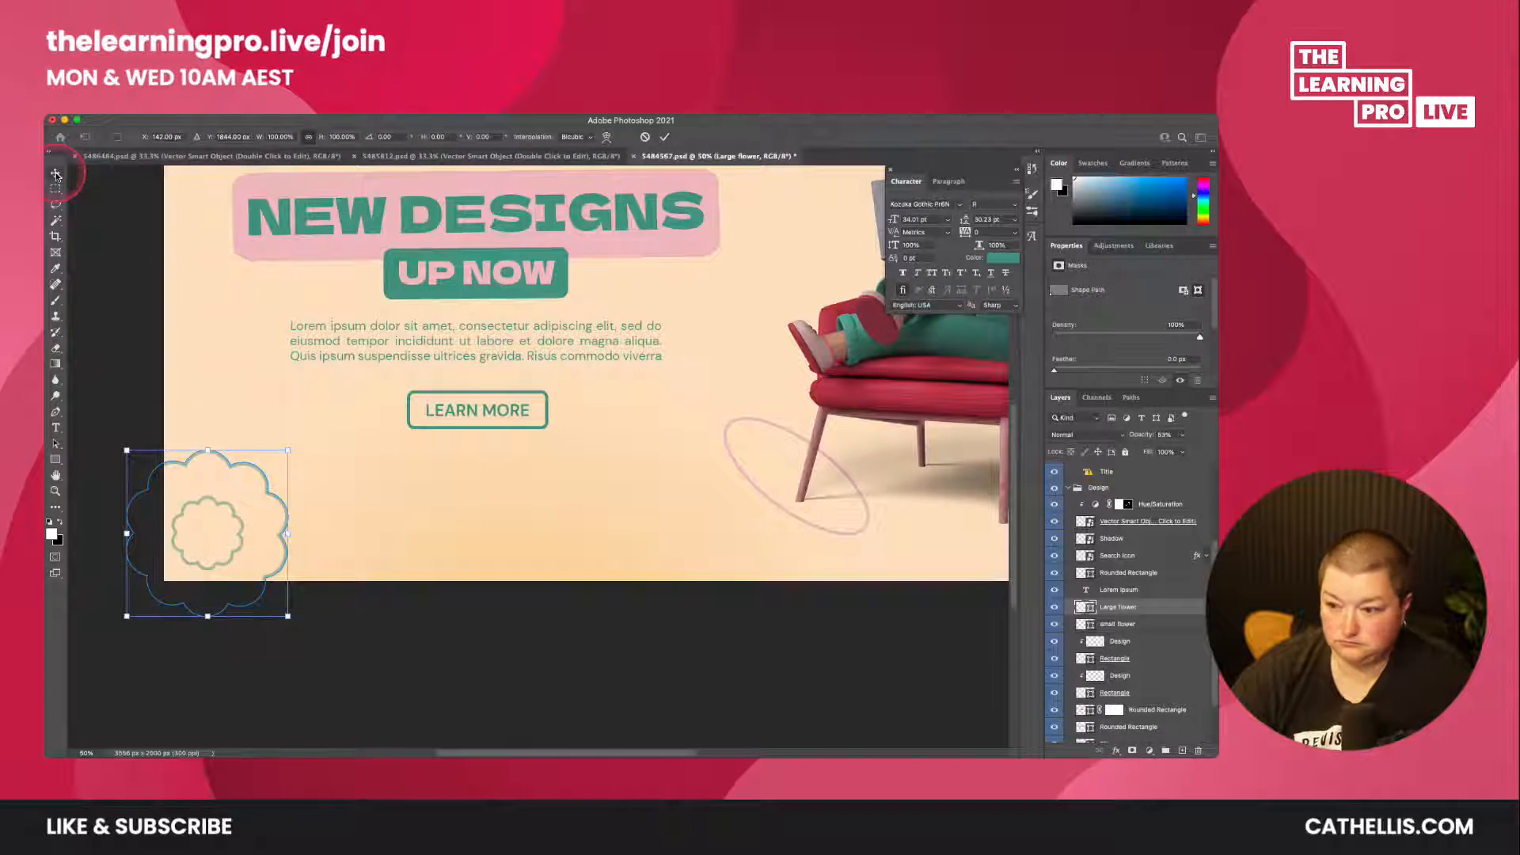
{"action": "left_click", "coordinate": [145, 112]}
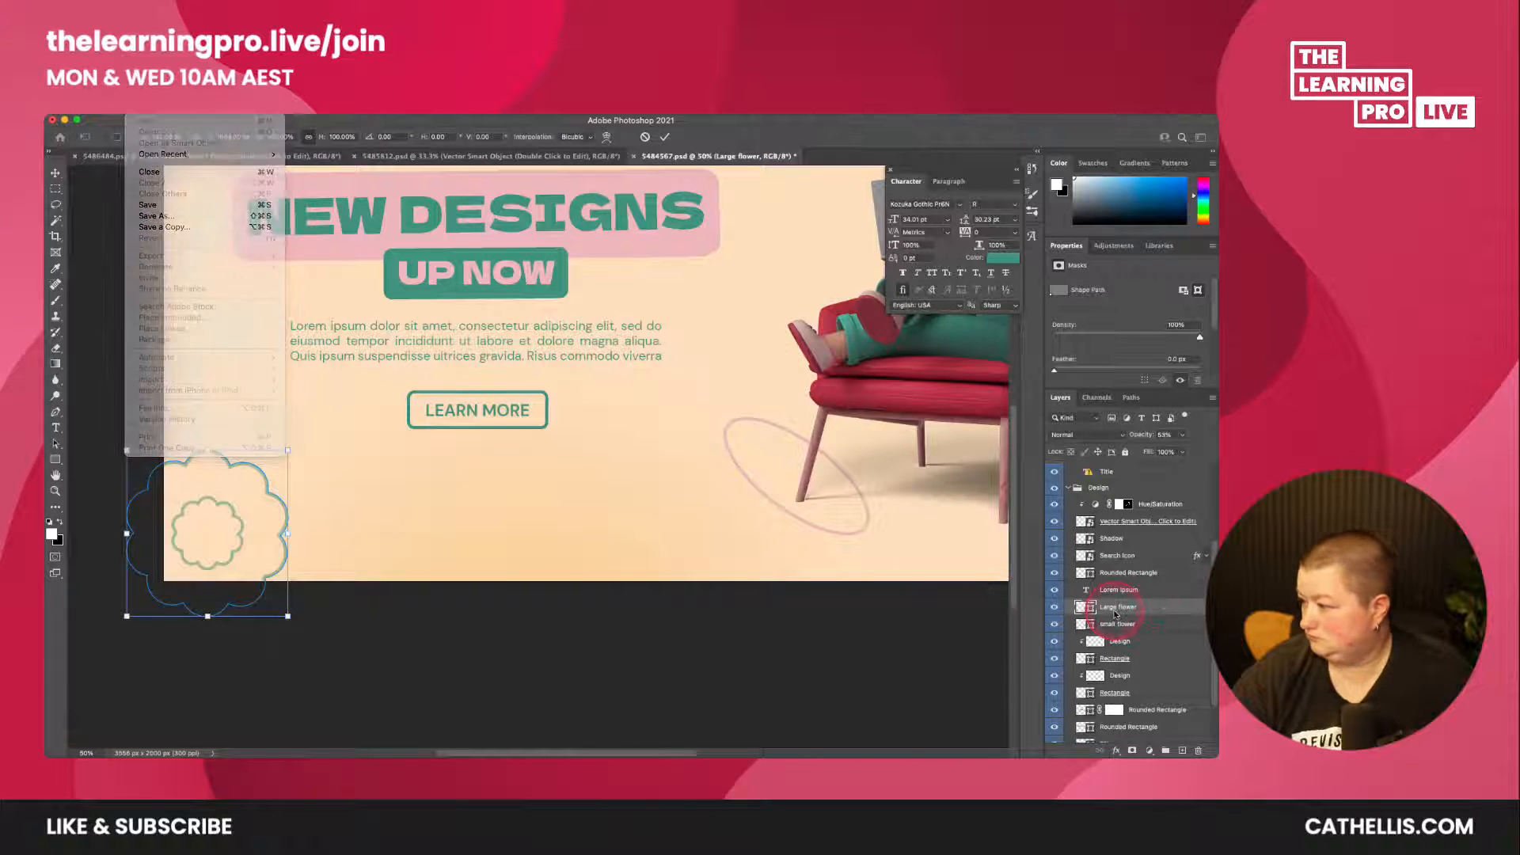
{"action": "left_click", "coordinate": [180, 513]}
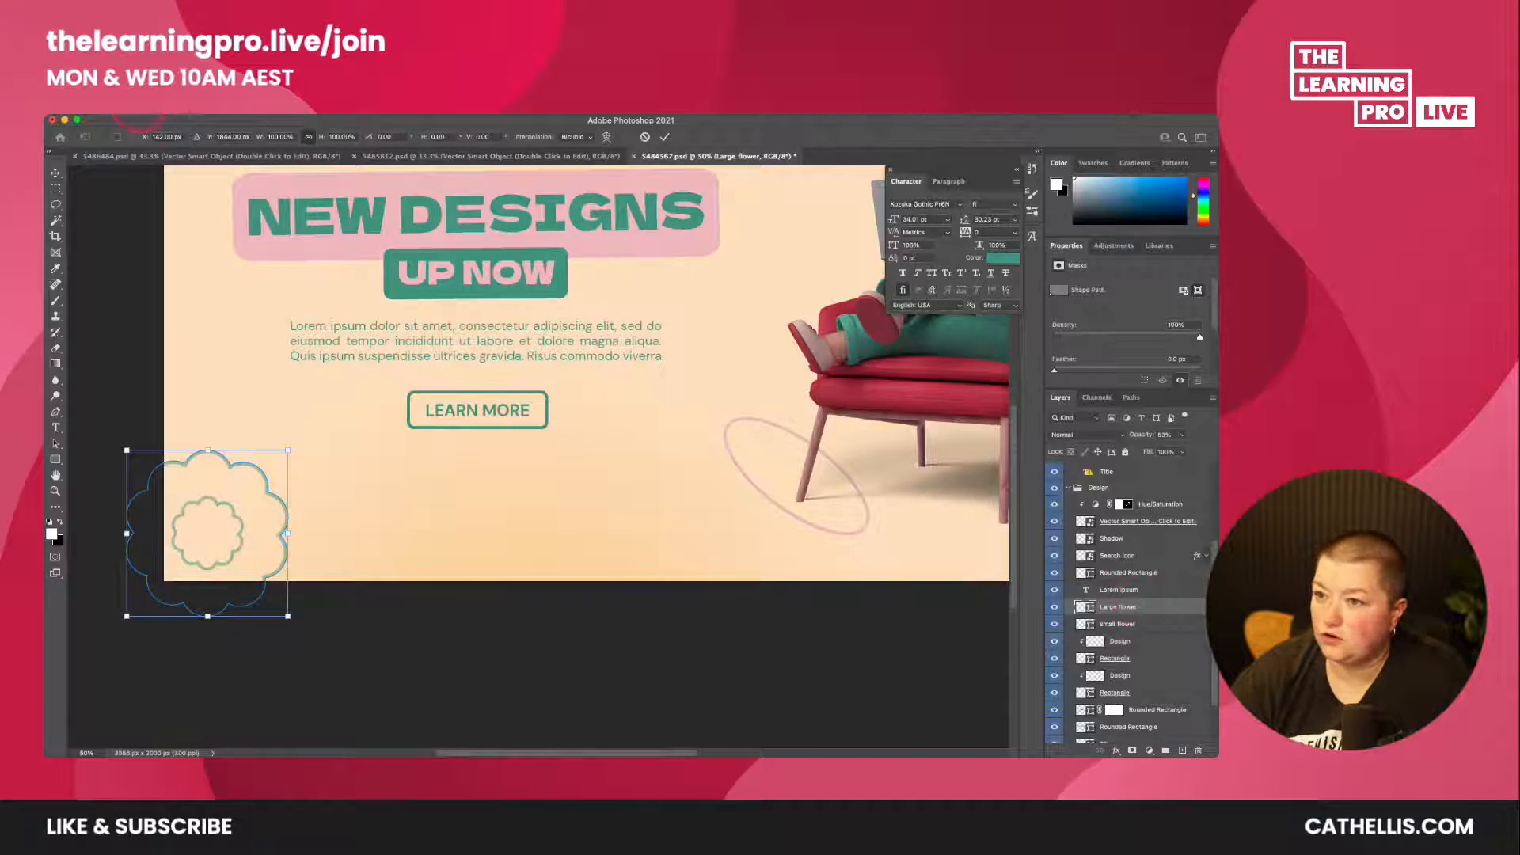
{"action": "left_click", "coordinate": [141, 119]}
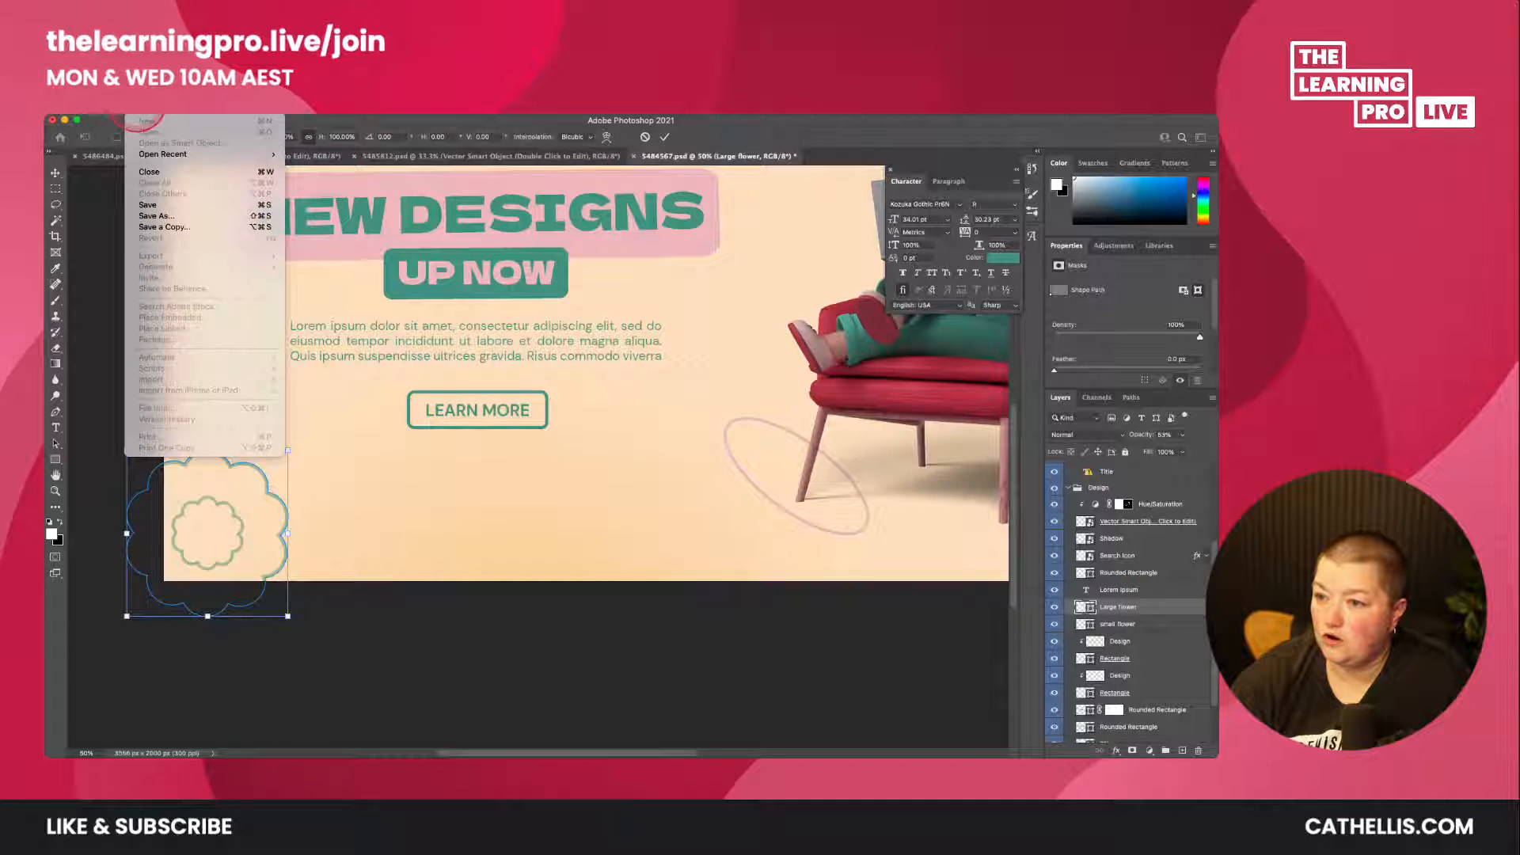
{"action": "left_click", "coordinate": [76, 181]}
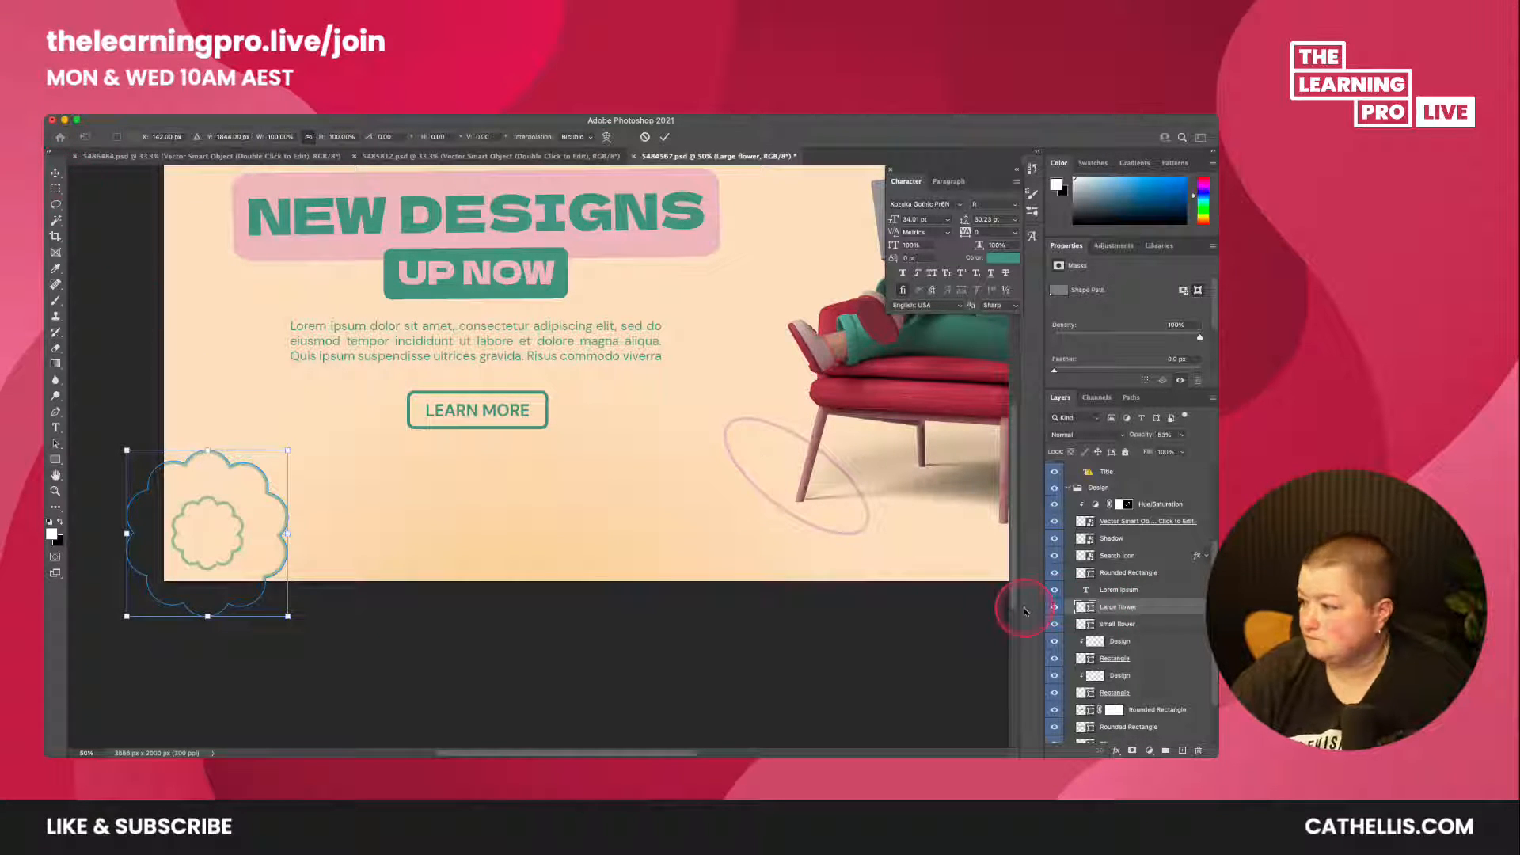
{"action": "left_click", "coordinate": [1118, 608]}
{"action": "right_click", "coordinate": [1118, 608]}
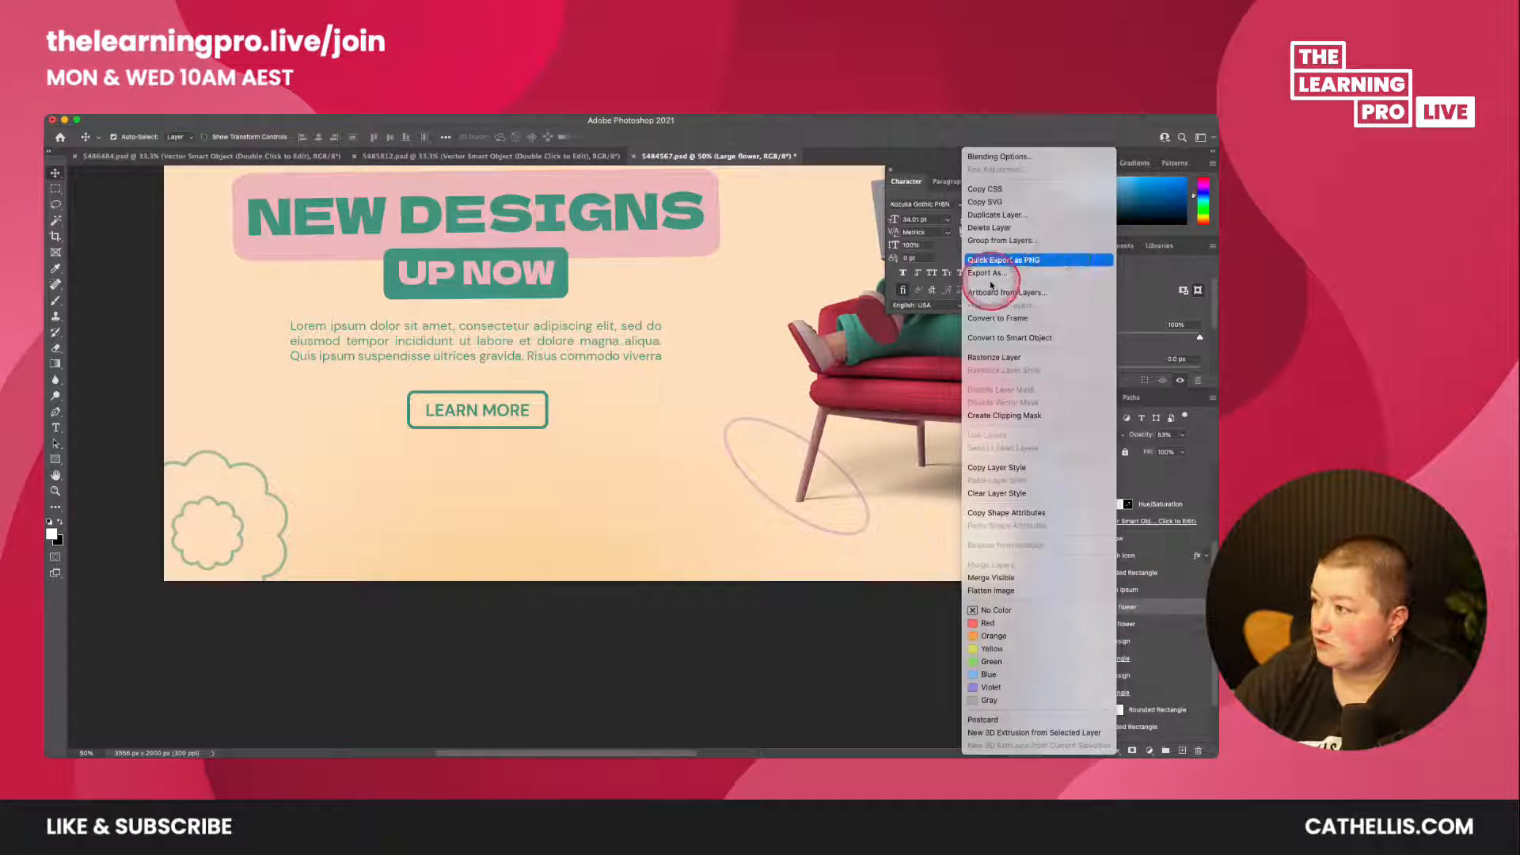
{"action": "left_click", "coordinate": [714, 480]}
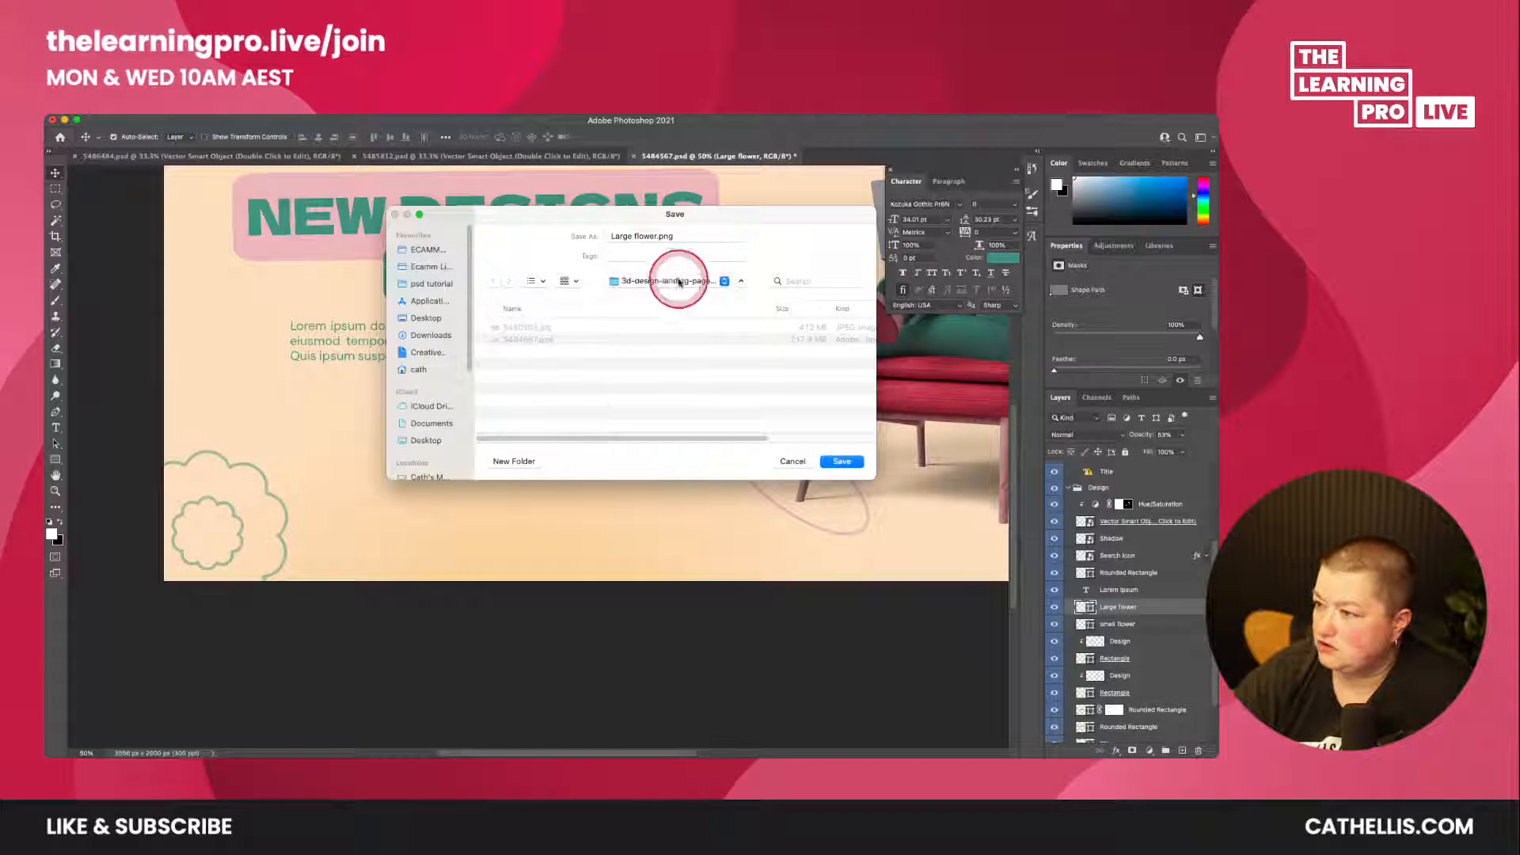
{"action": "left_click", "coordinate": [796, 464]}
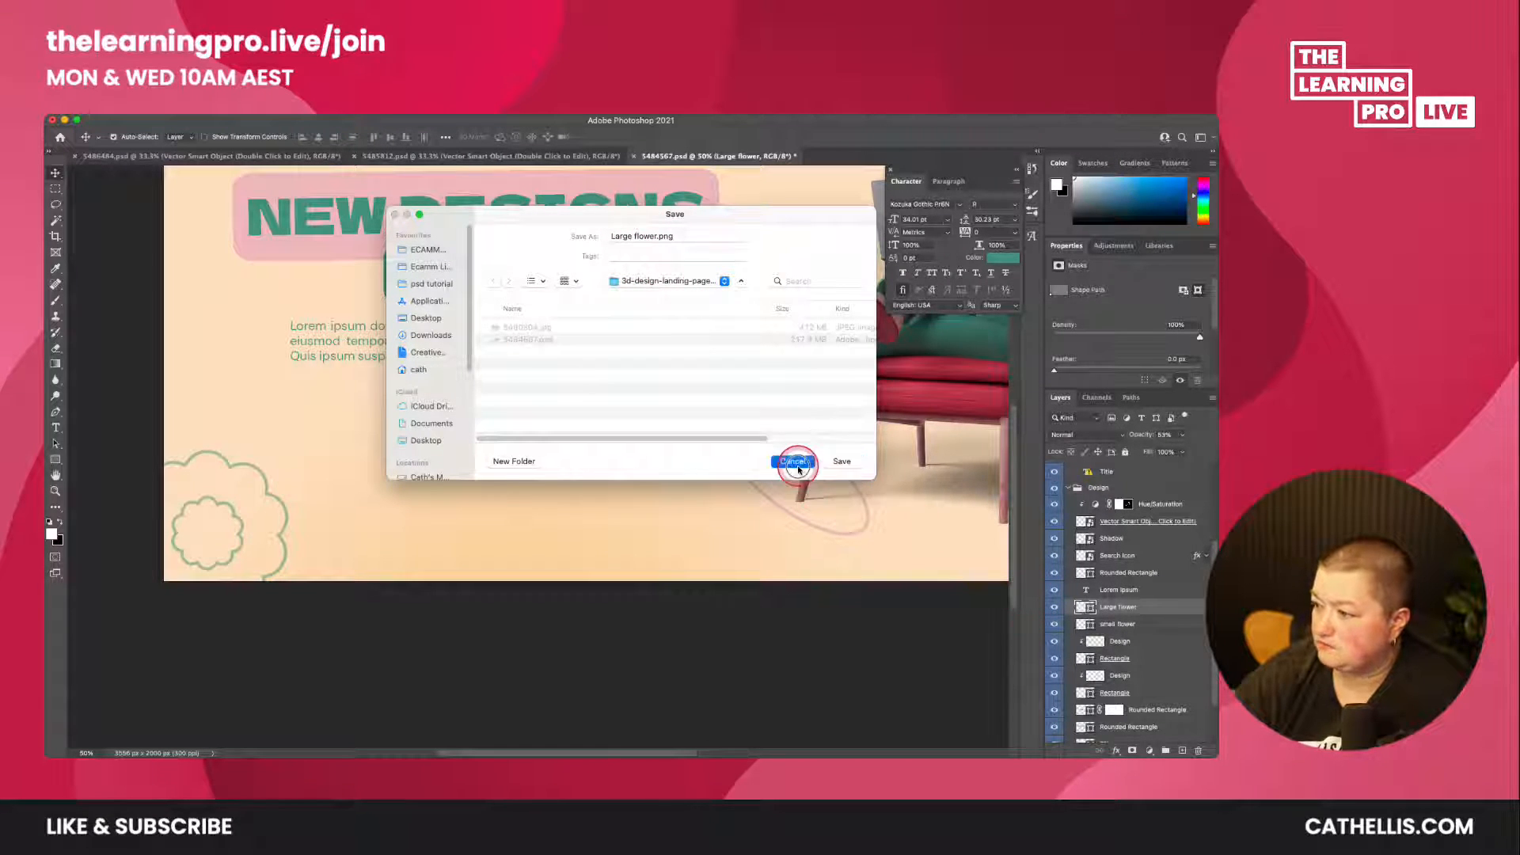
- Quick-export the Large flower layer as Large flower.png into the psd tutorial folder
{"action": "right_click", "coordinate": [1117, 608]}
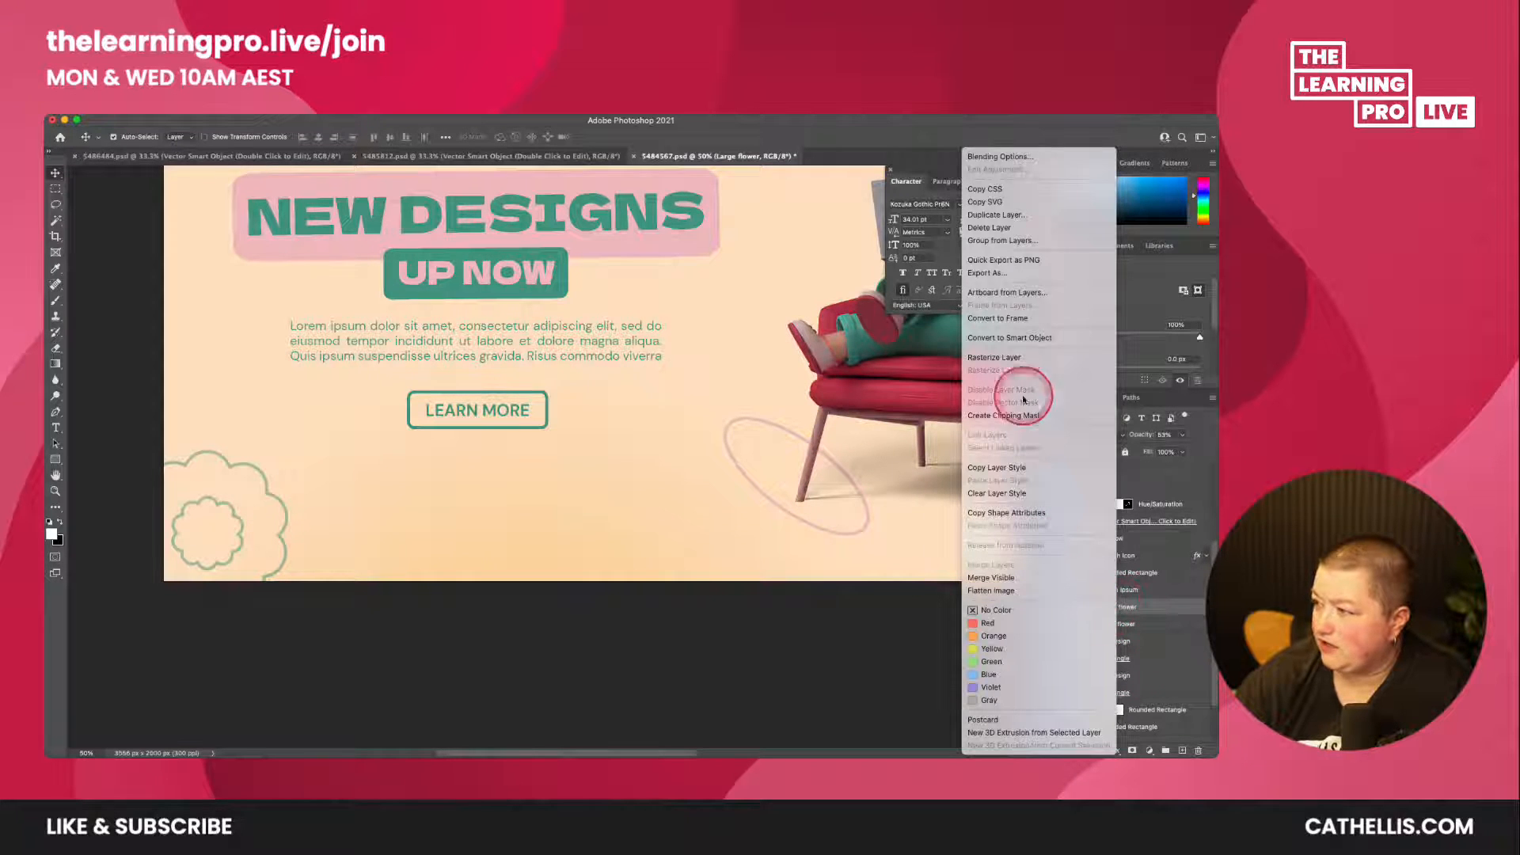
{"action": "left_click", "coordinate": [1020, 259]}
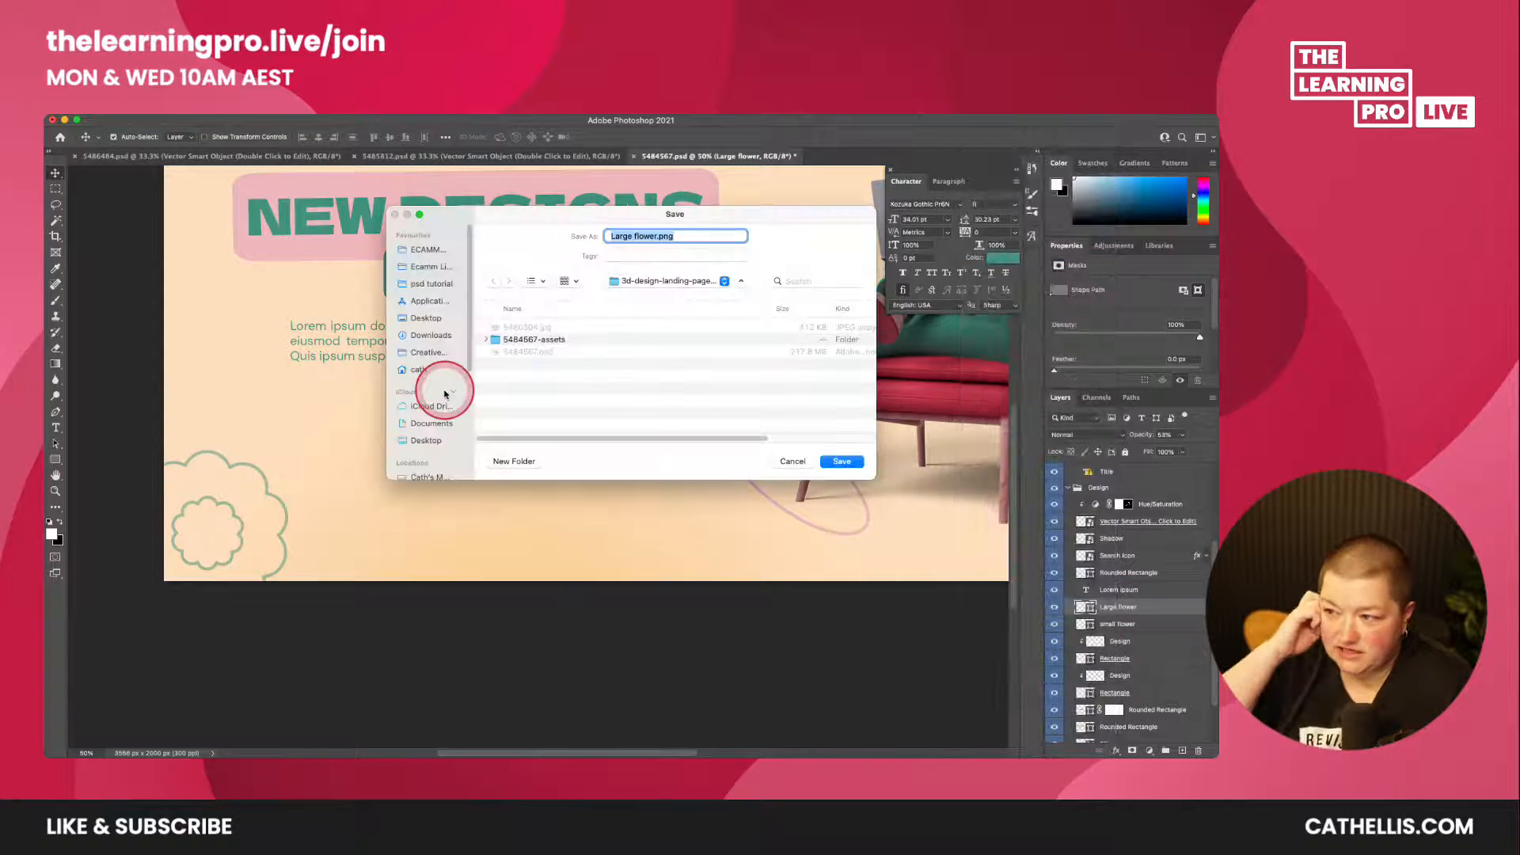
{"action": "left_click", "coordinate": [432, 284]}
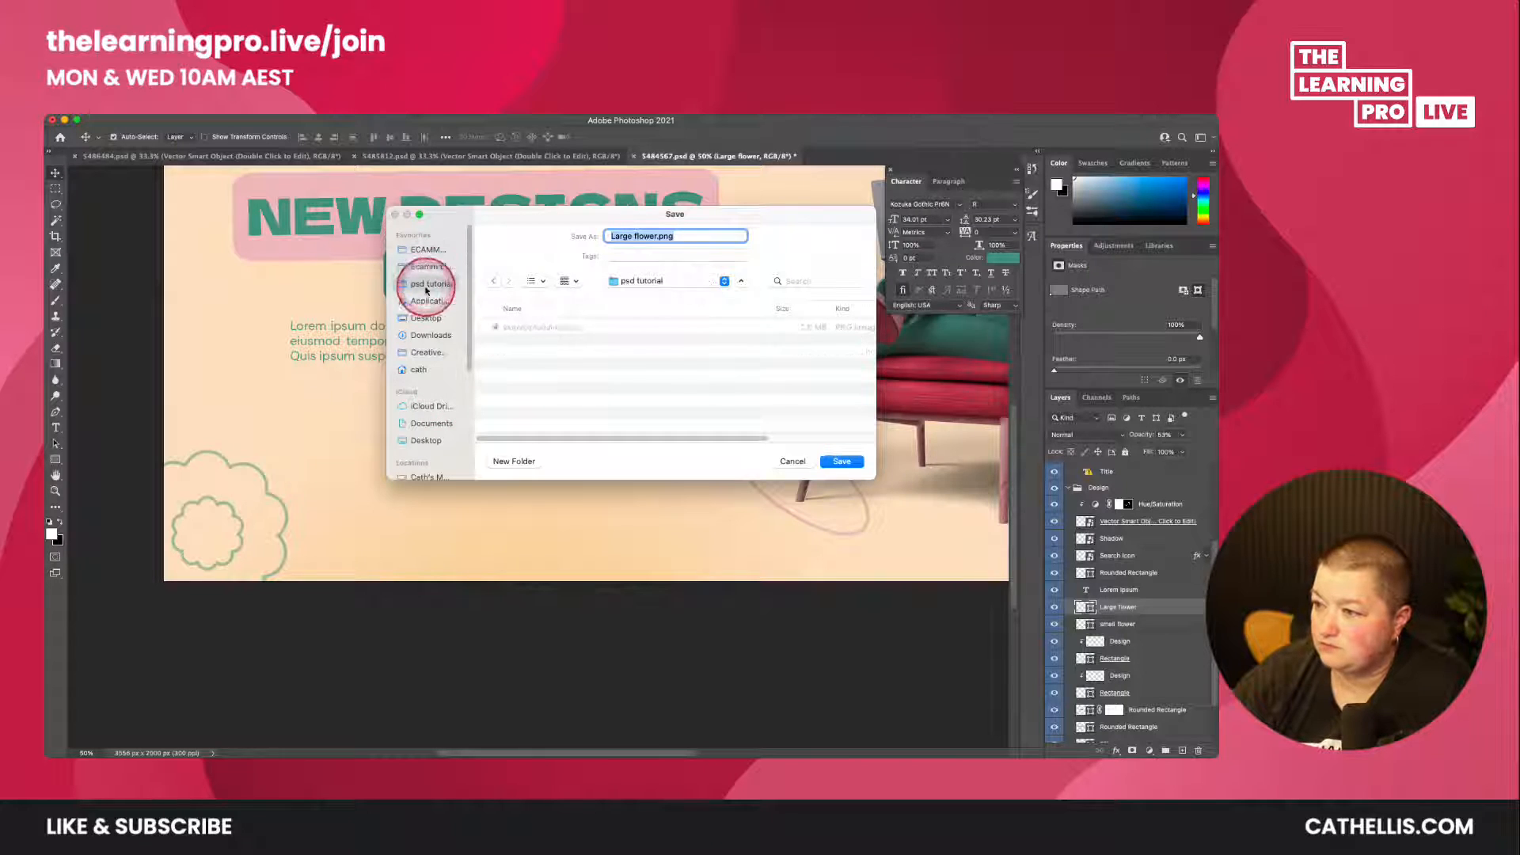
{"action": "left_click", "coordinate": [840, 461]}
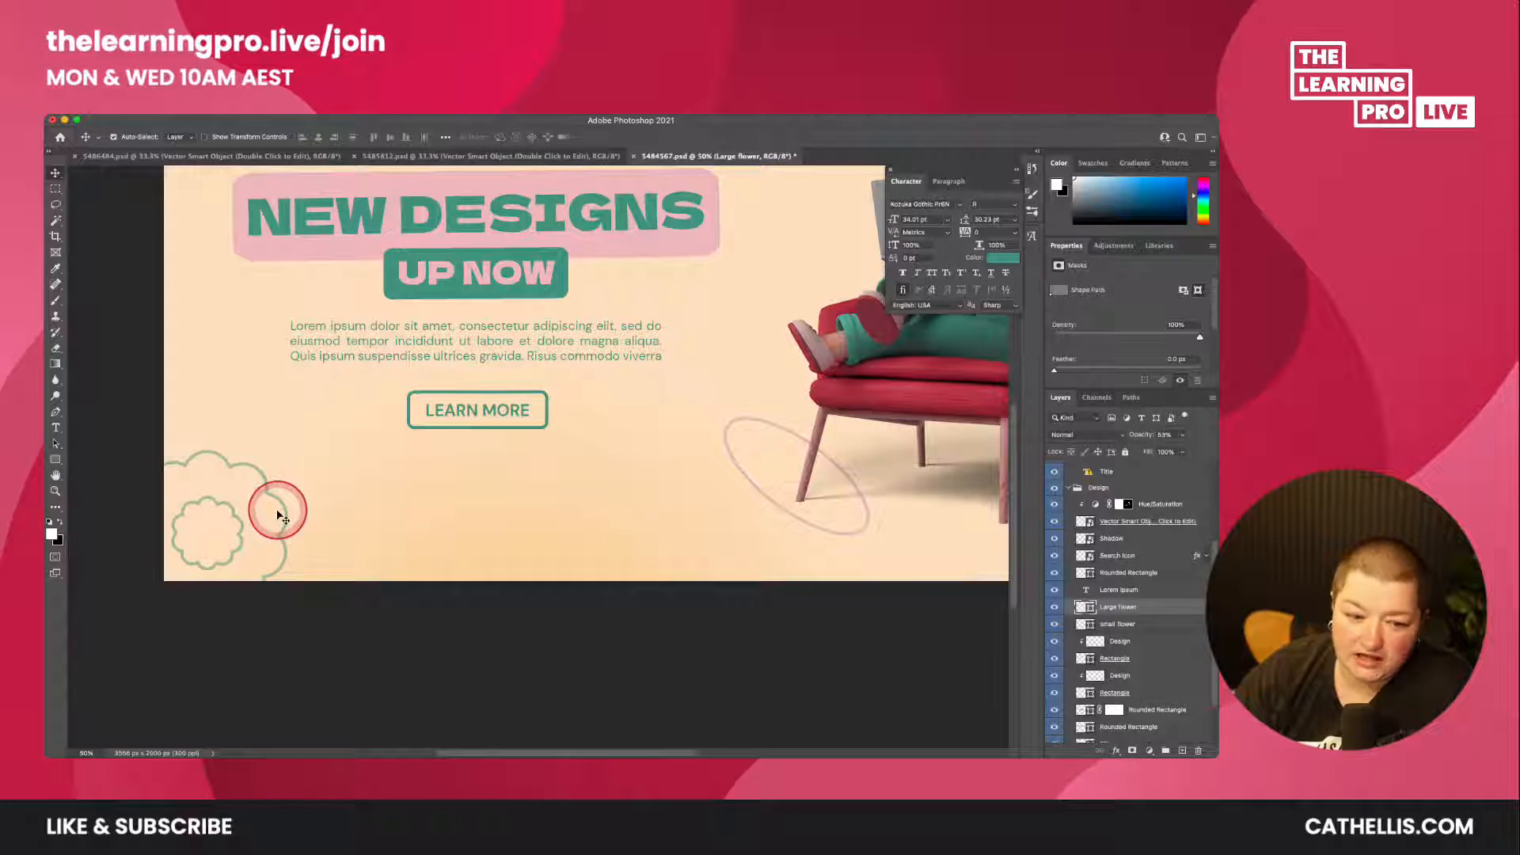
- Quick-export the small flower layer as small flower.png
{"action": "left_click", "coordinate": [1098, 624]}
{"action": "right_click", "coordinate": [1097, 625]}
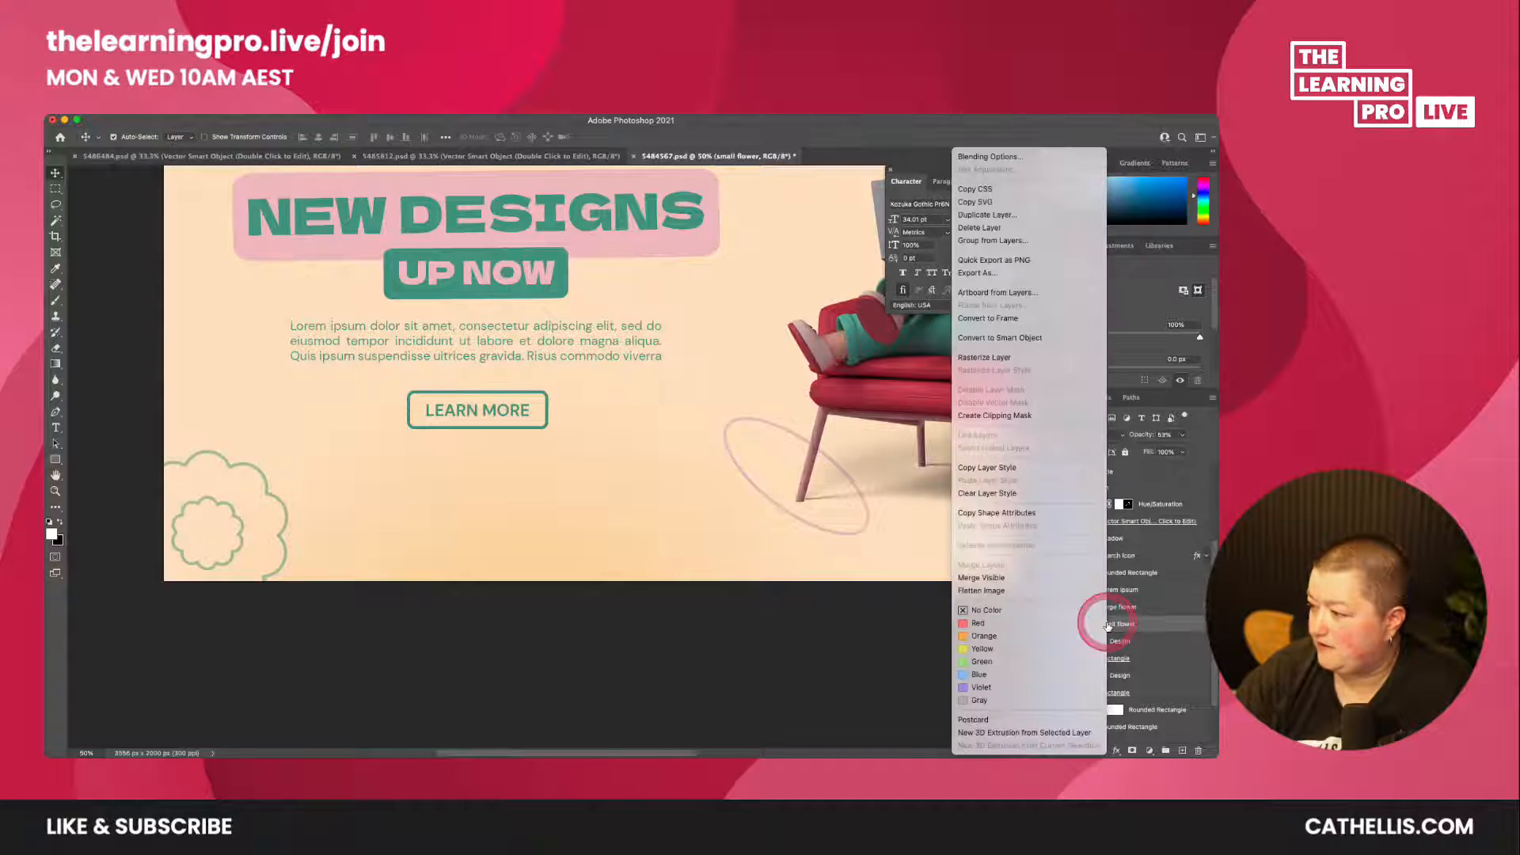
{"action": "left_click", "coordinate": [1035, 260]}
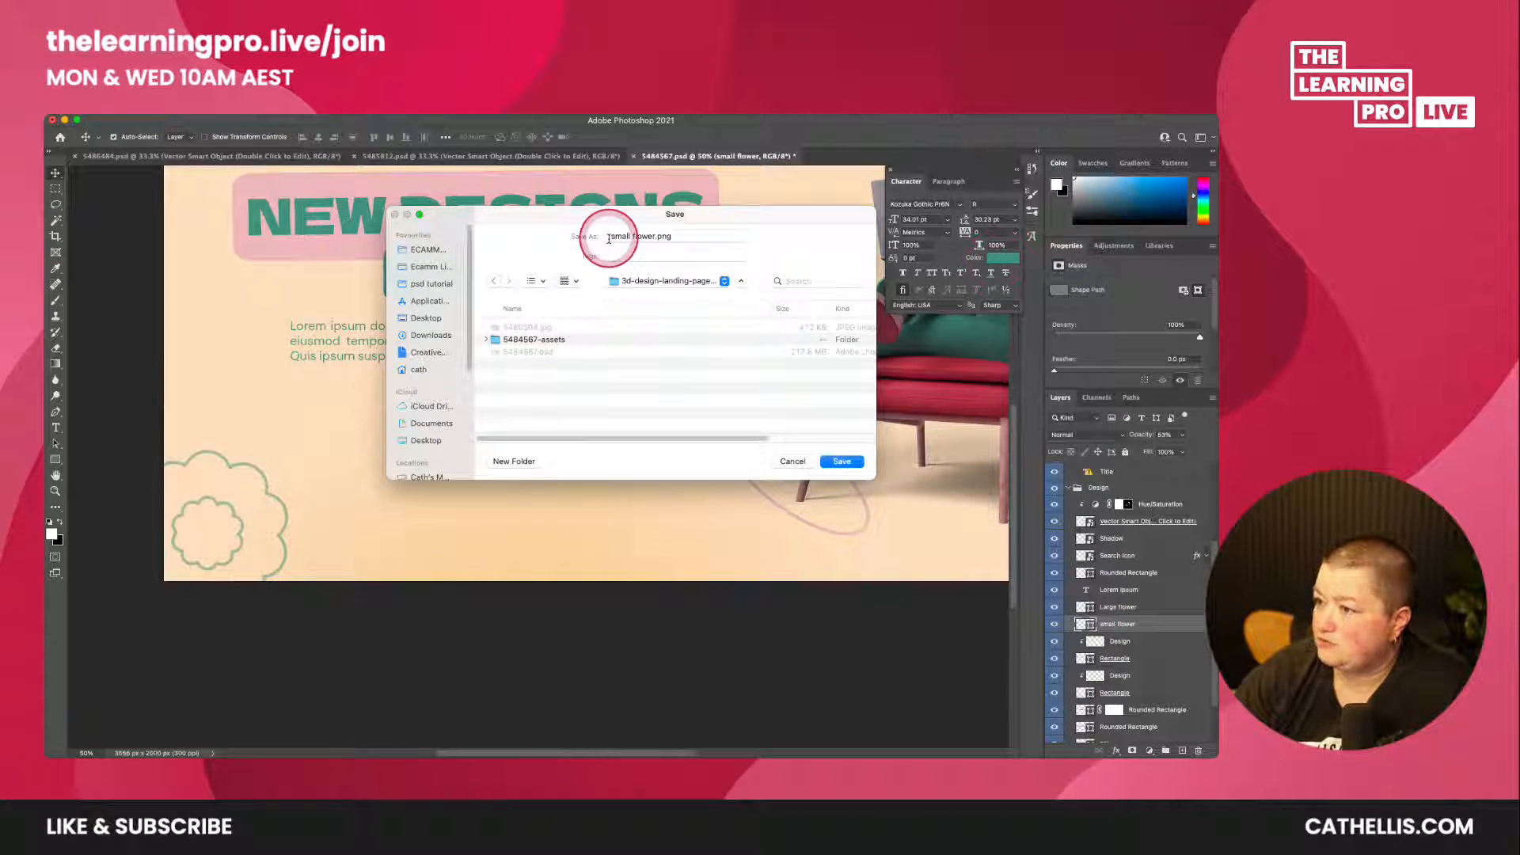
{"action": "left_click", "coordinate": [841, 464]}
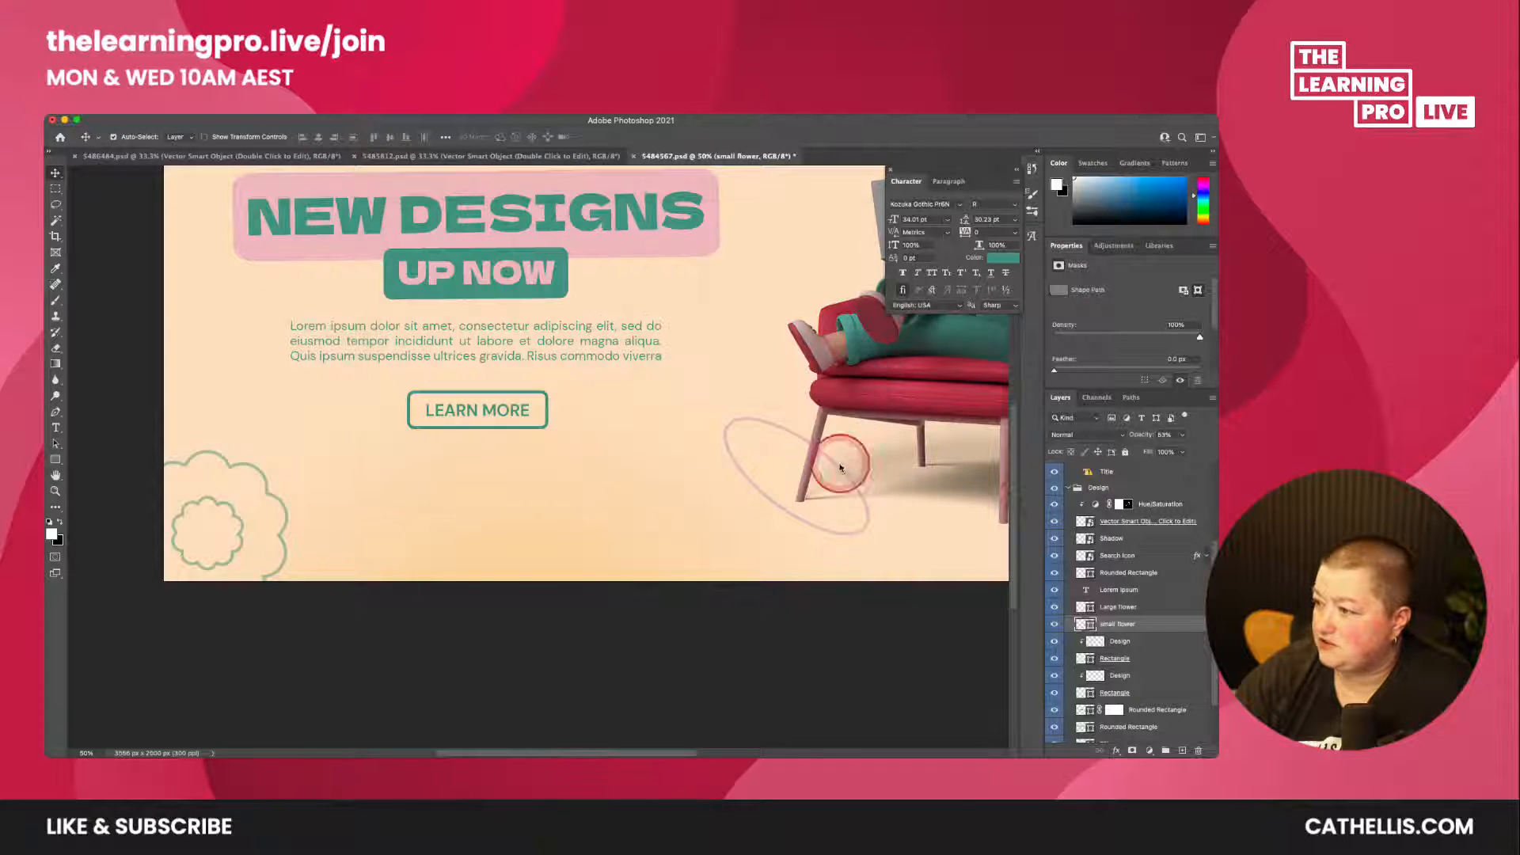
- Switch to Finder and preview the exported Large flower.png and small flower.png in the psd tutorial folder, closing each preview and the folder window
{"action": "mouse_move", "coordinate": [208, 755]}
{"action": "left_click", "coordinate": [100, 733]}
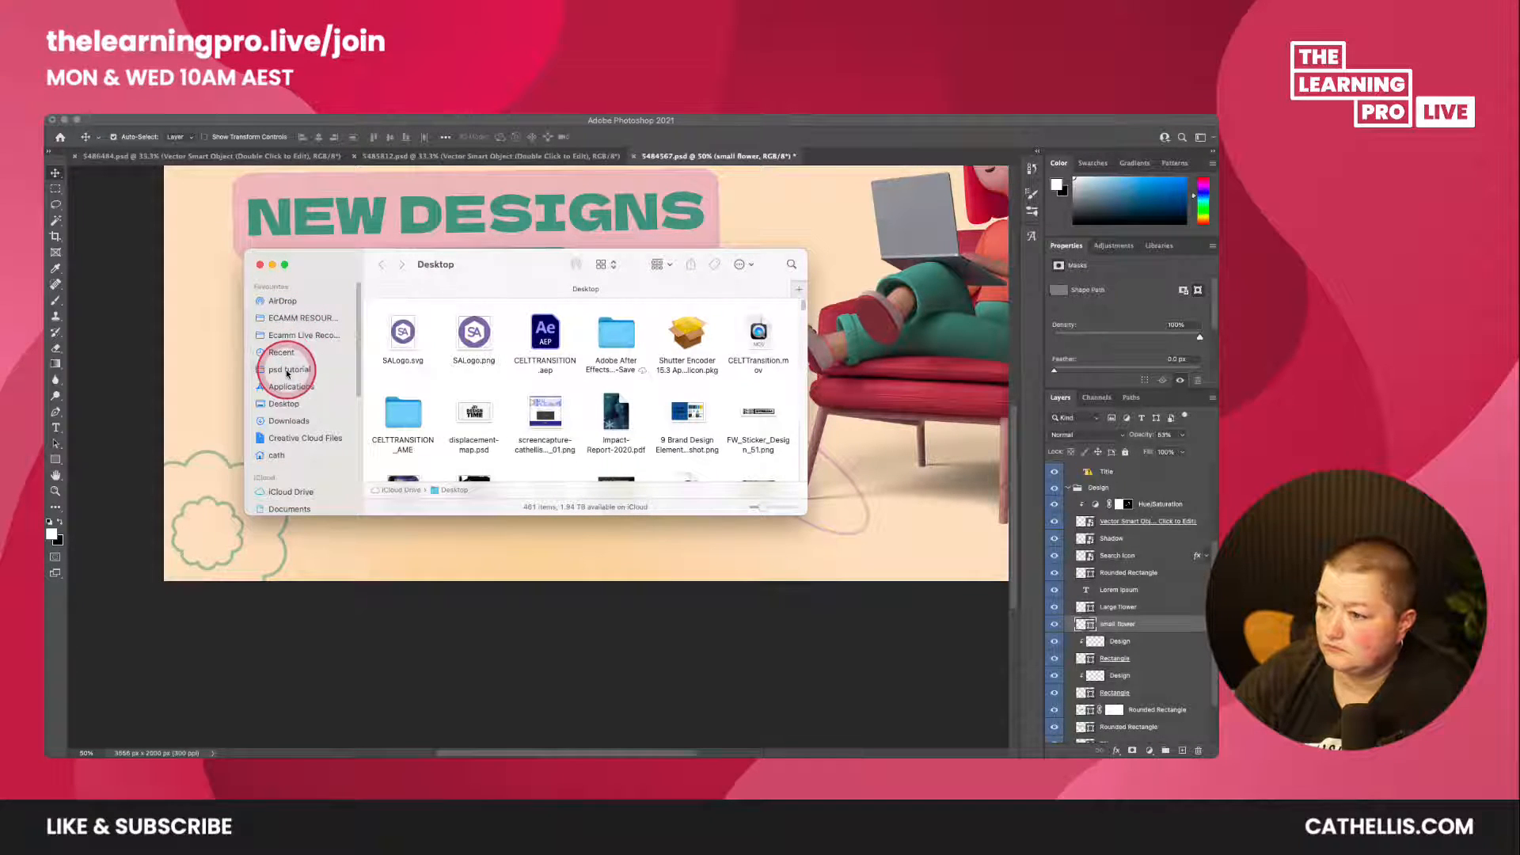
{"action": "left_click", "coordinate": [288, 370]}
{"action": "left_click", "coordinate": [417, 309]}
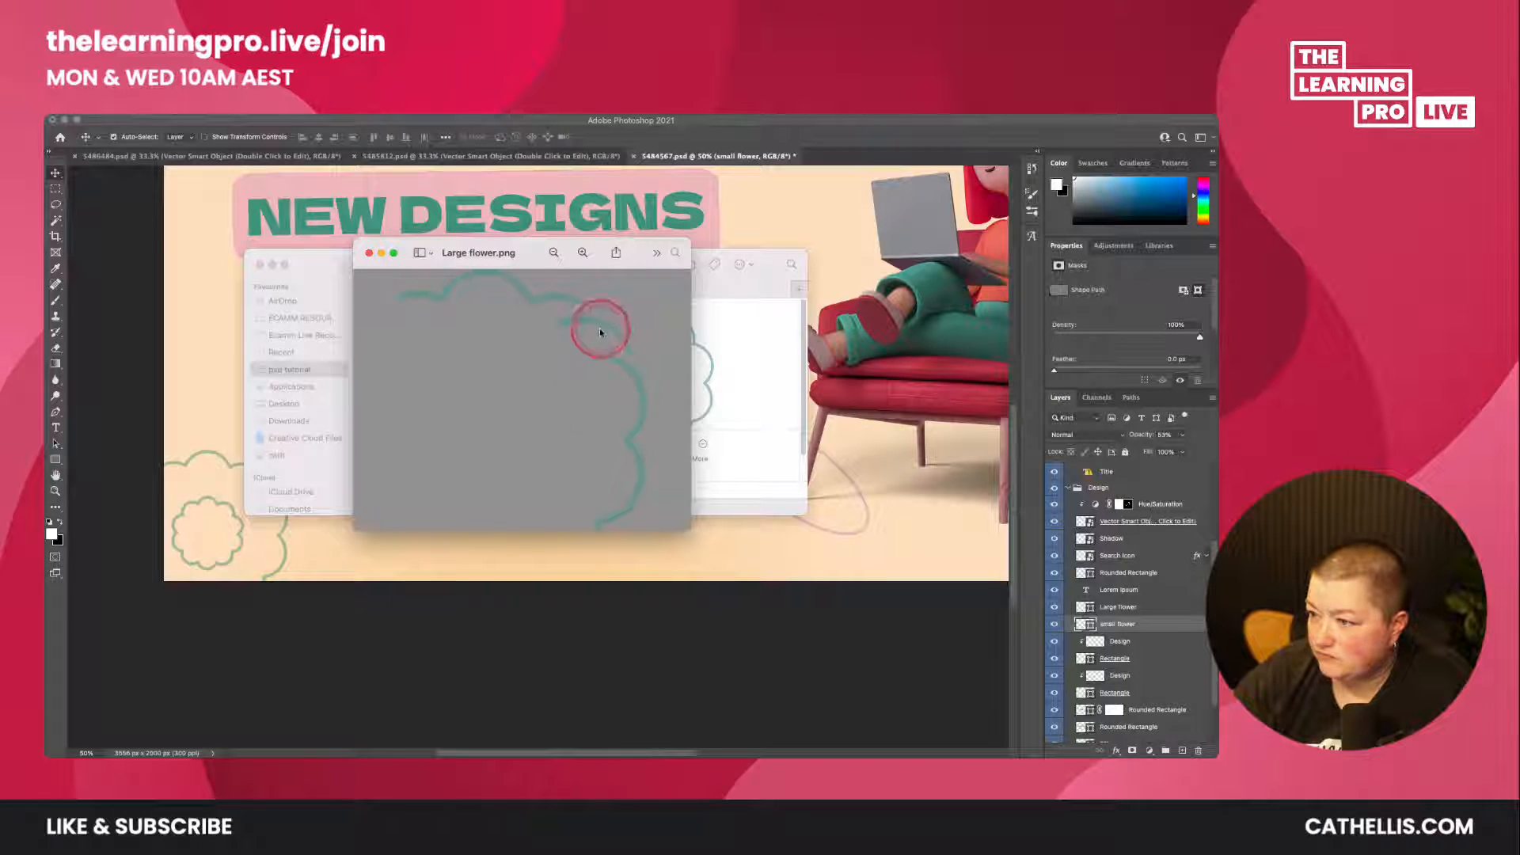
{"action": "left_click", "coordinate": [368, 252]}
{"action": "left_click", "coordinate": [420, 322]}
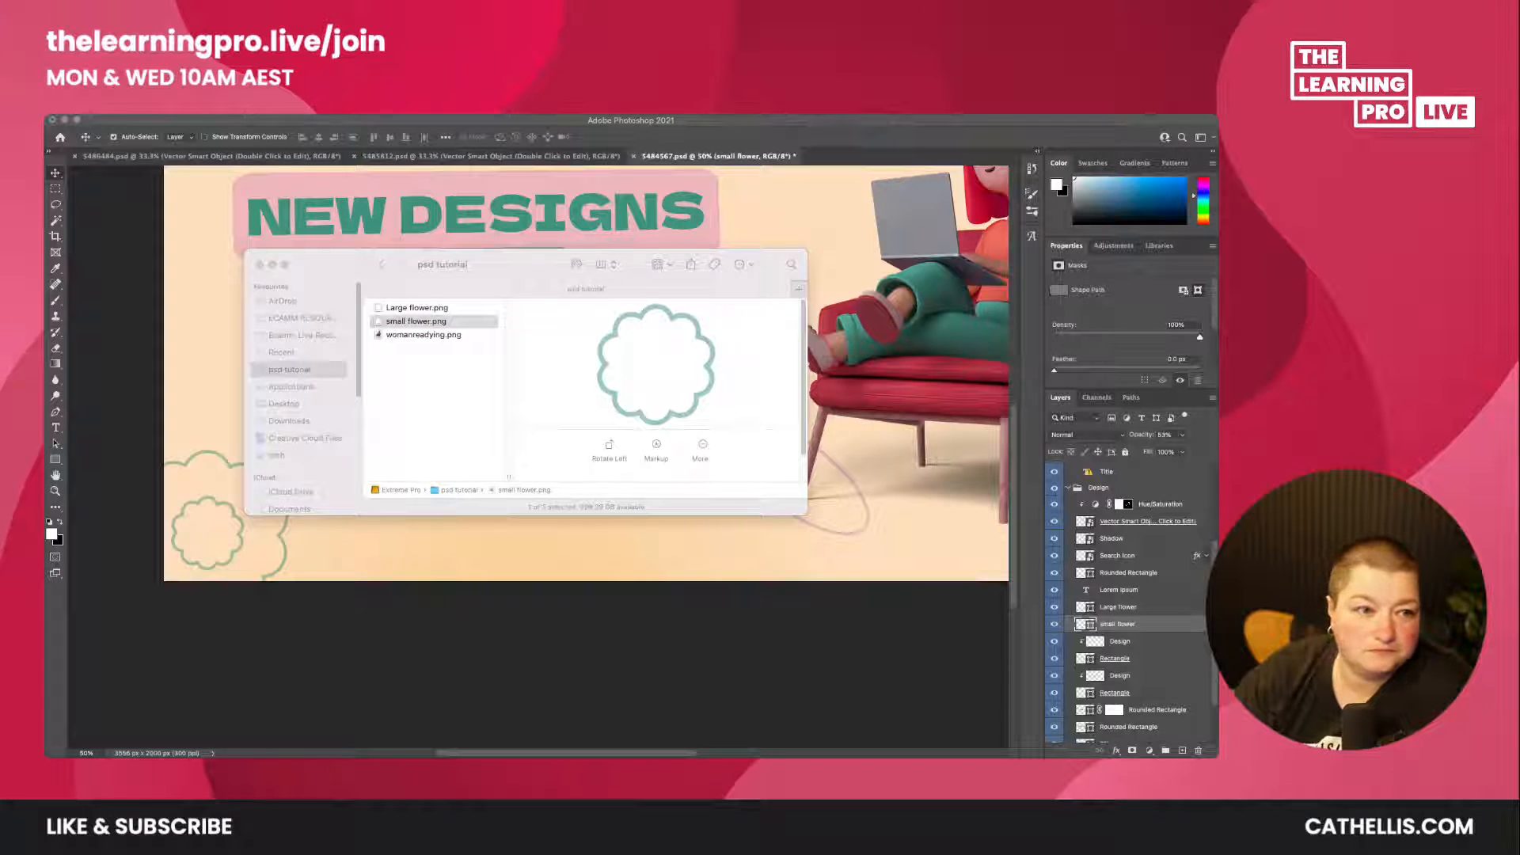
{"action": "left_click_drag", "start_coordinate": [634, 306], "coordinate": [623, 322]}
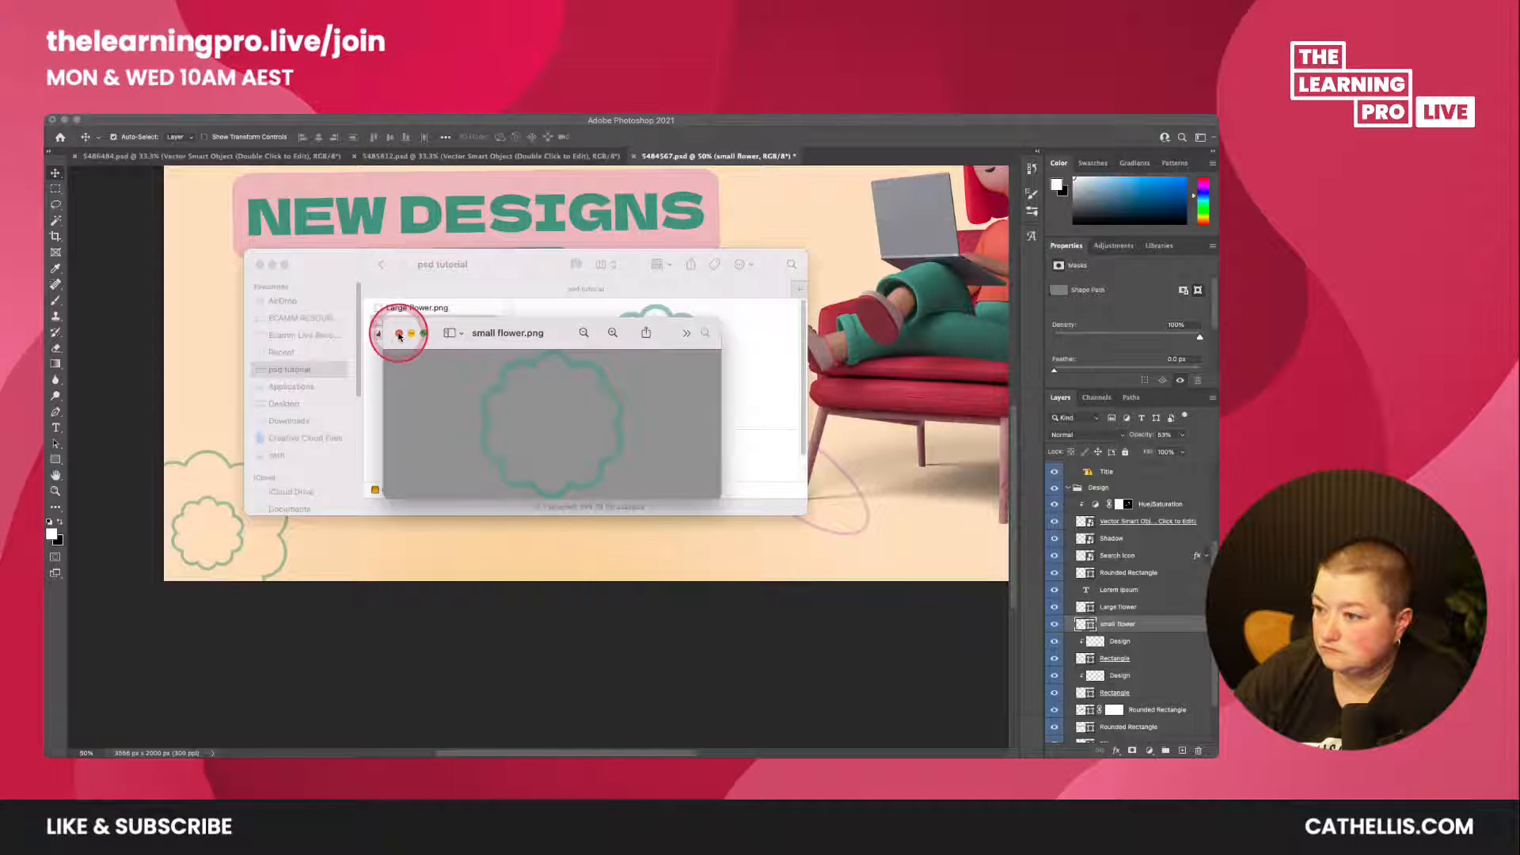
{"action": "left_click", "coordinate": [399, 335]}
{"action": "left_click", "coordinate": [258, 263]}
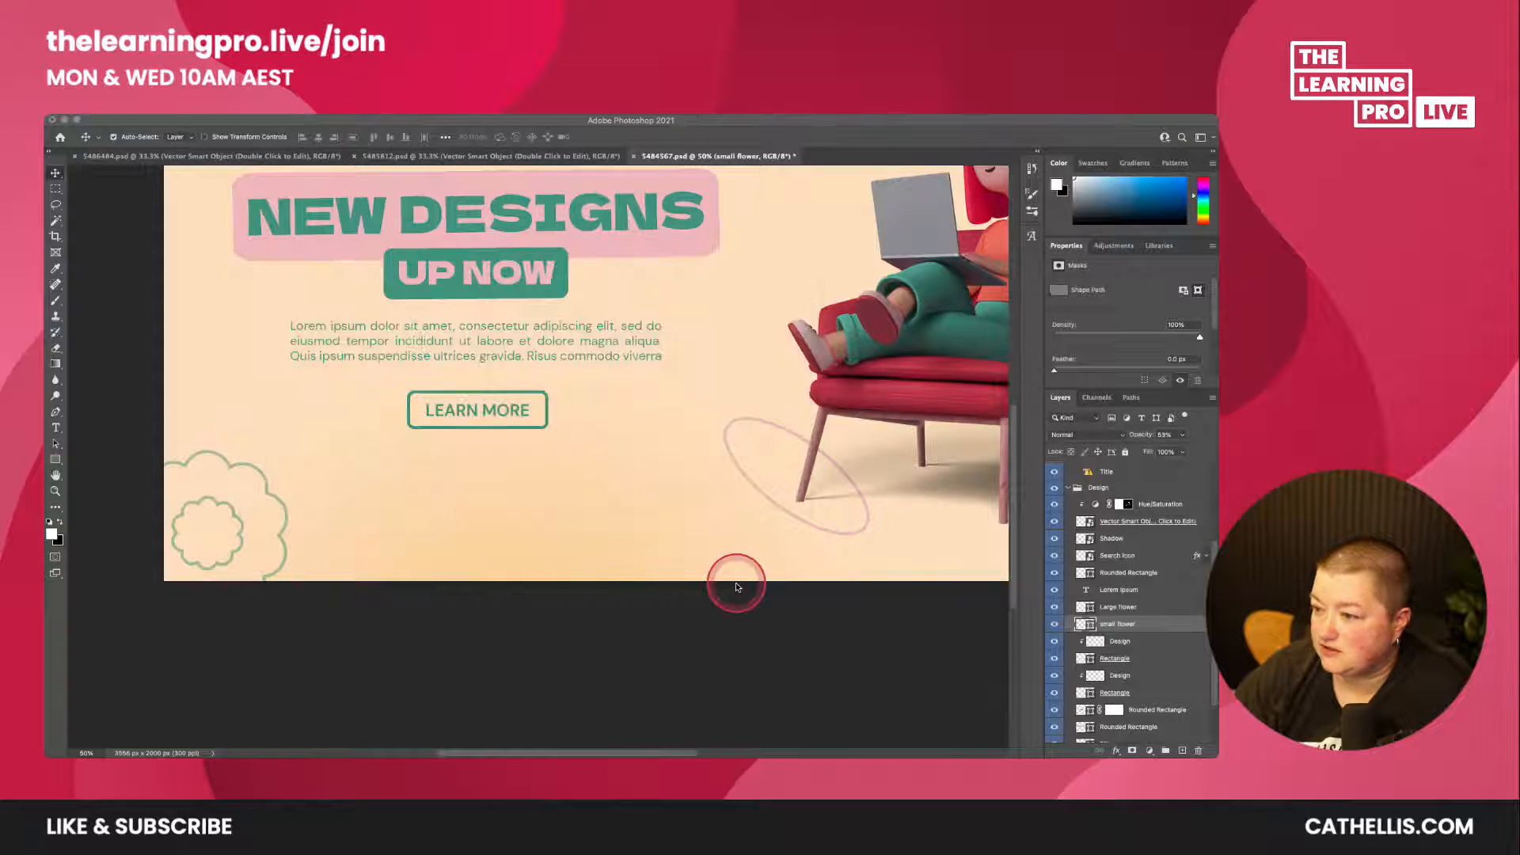
- Delete the Lorem Ipsum text layer above the Large flower layer in the Design group
{"action": "scroll", "coordinate": [735, 584], "scroll_direction": "up", "scroll_amount": 5}
{"action": "scroll", "coordinate": [739, 577], "scroll_direction": "down", "scroll_amount": 2}
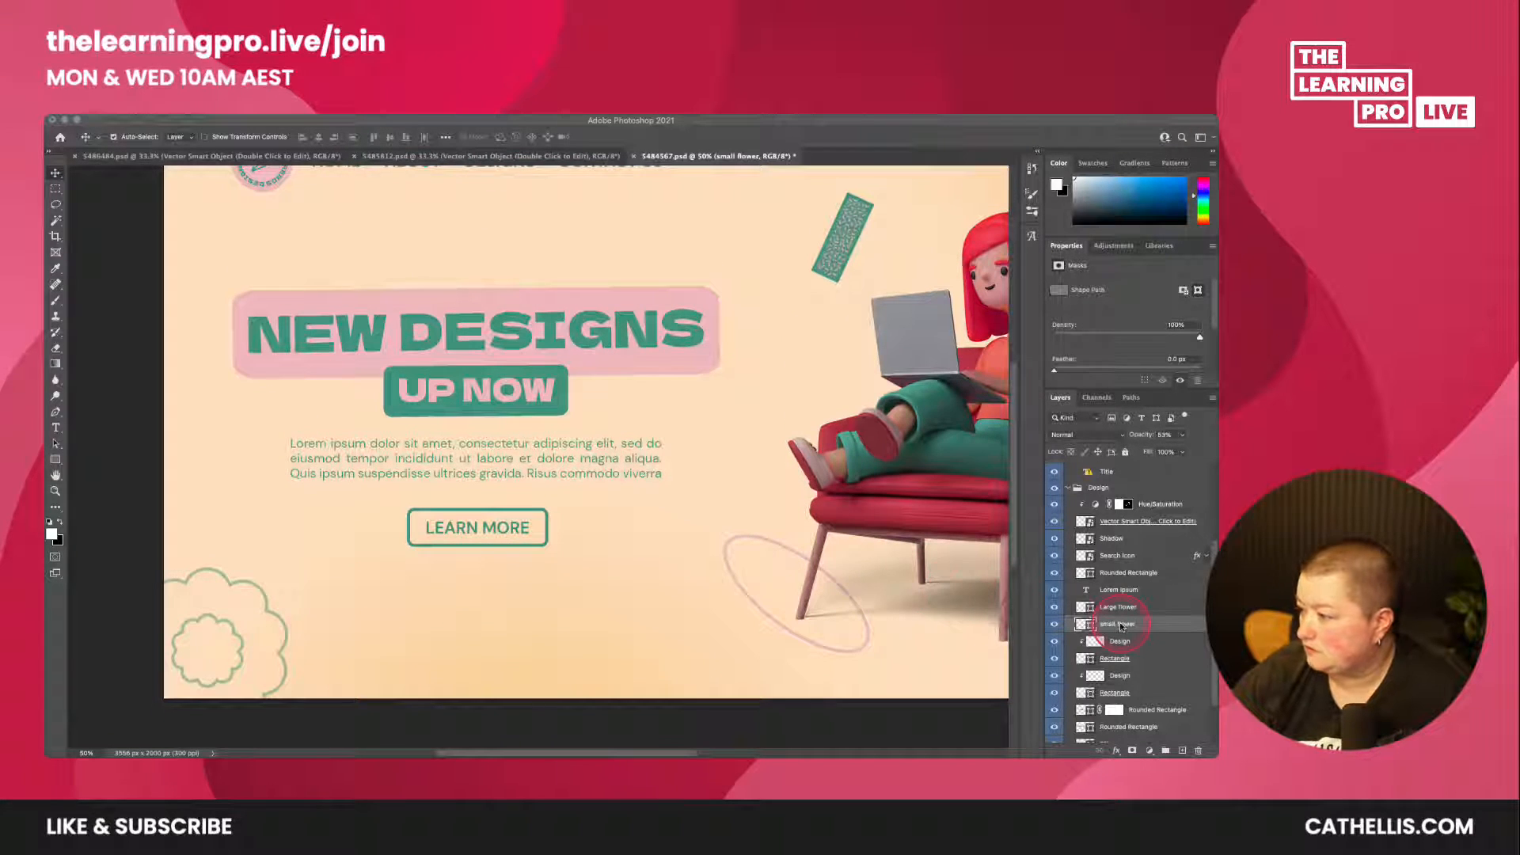
{"action": "left_click", "coordinate": [1117, 591]}
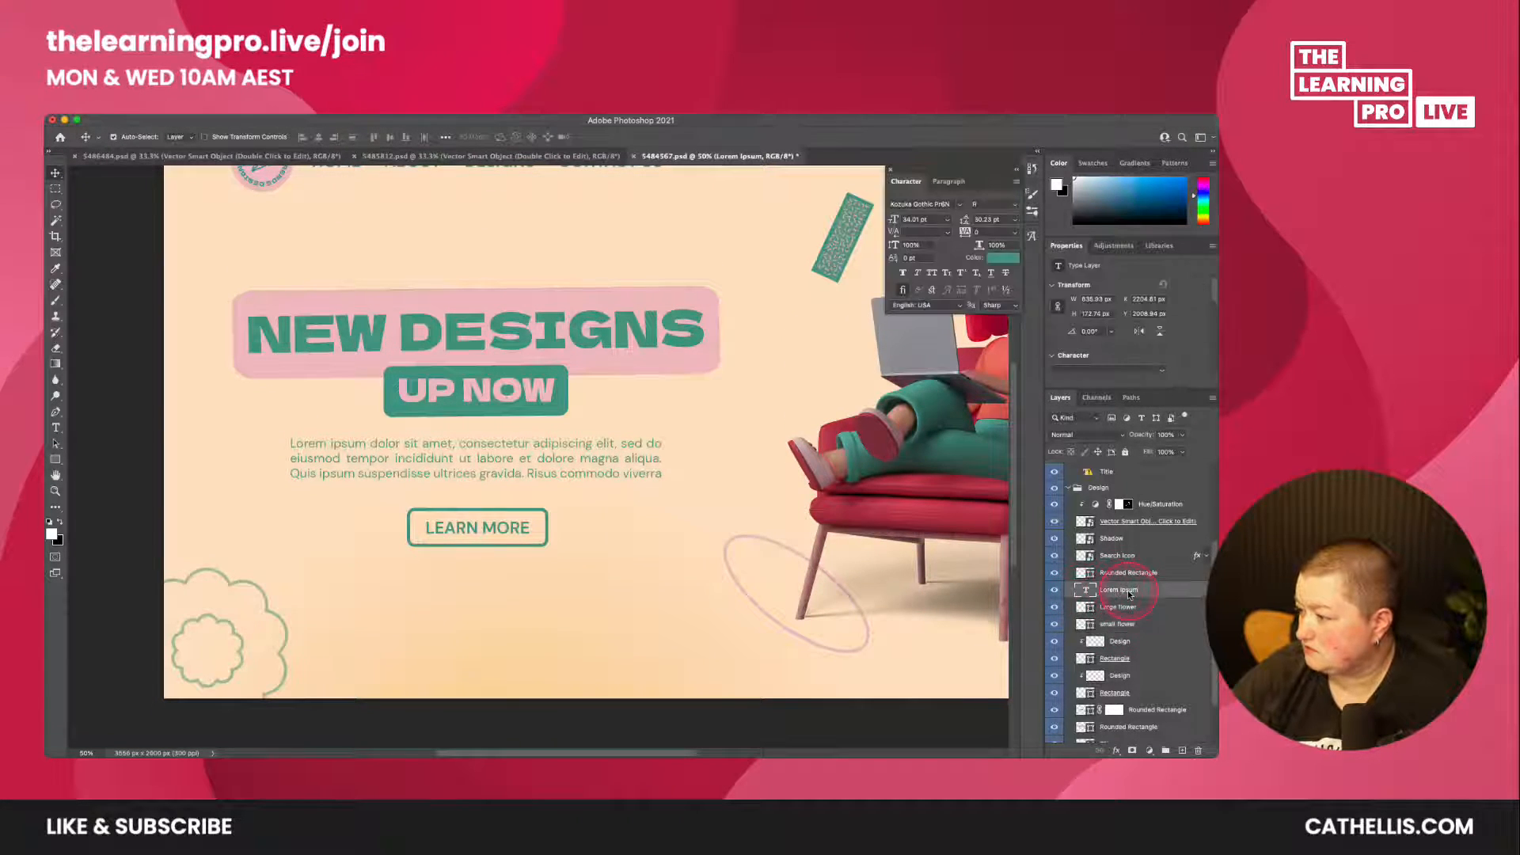
{"action": "right_click", "coordinate": [1118, 590]}
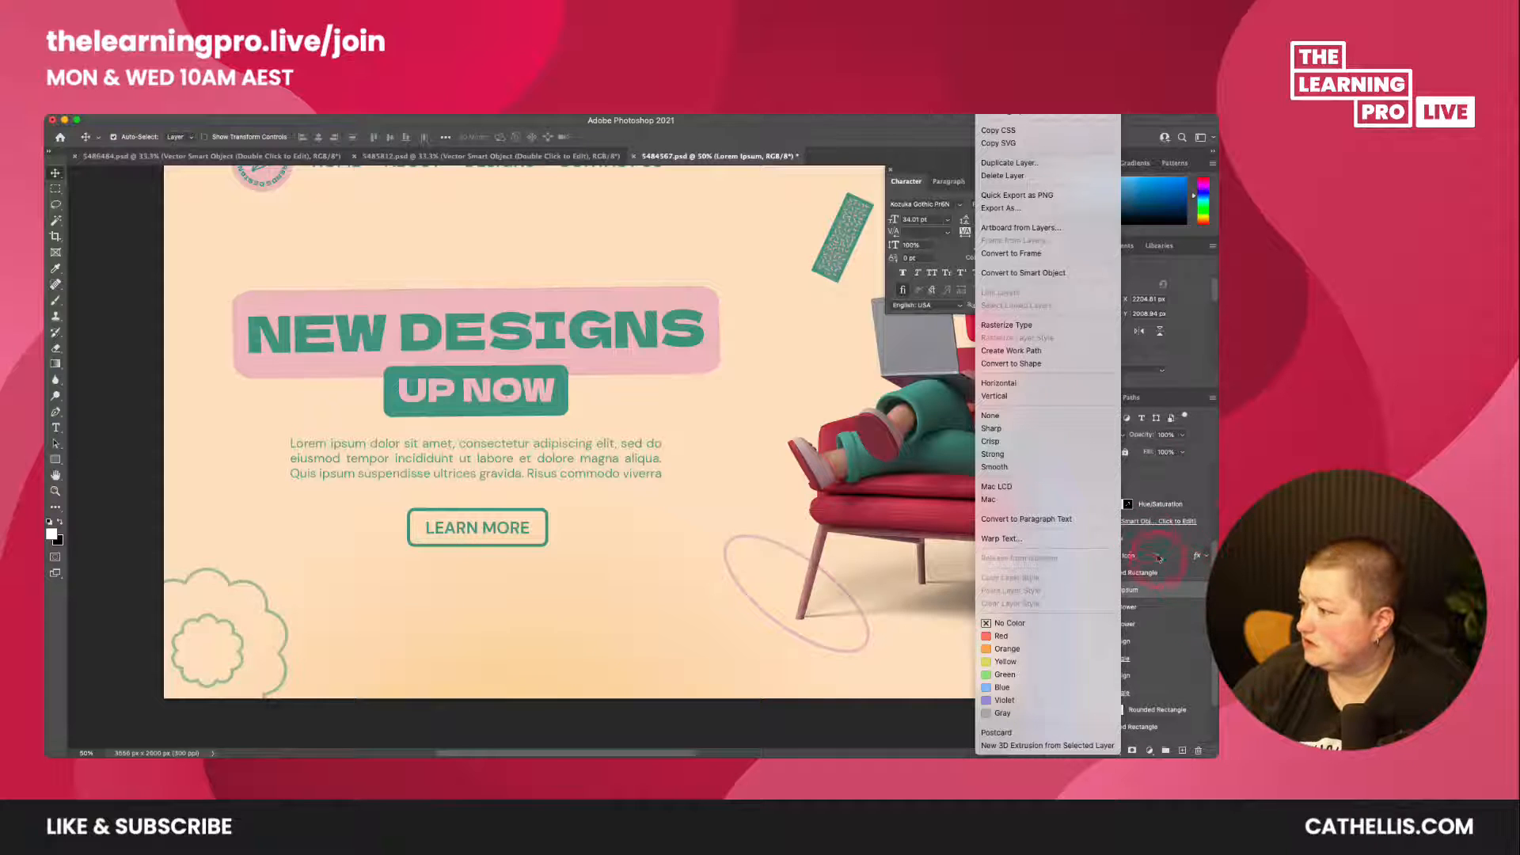
{"action": "left_click", "coordinate": [1144, 594]}
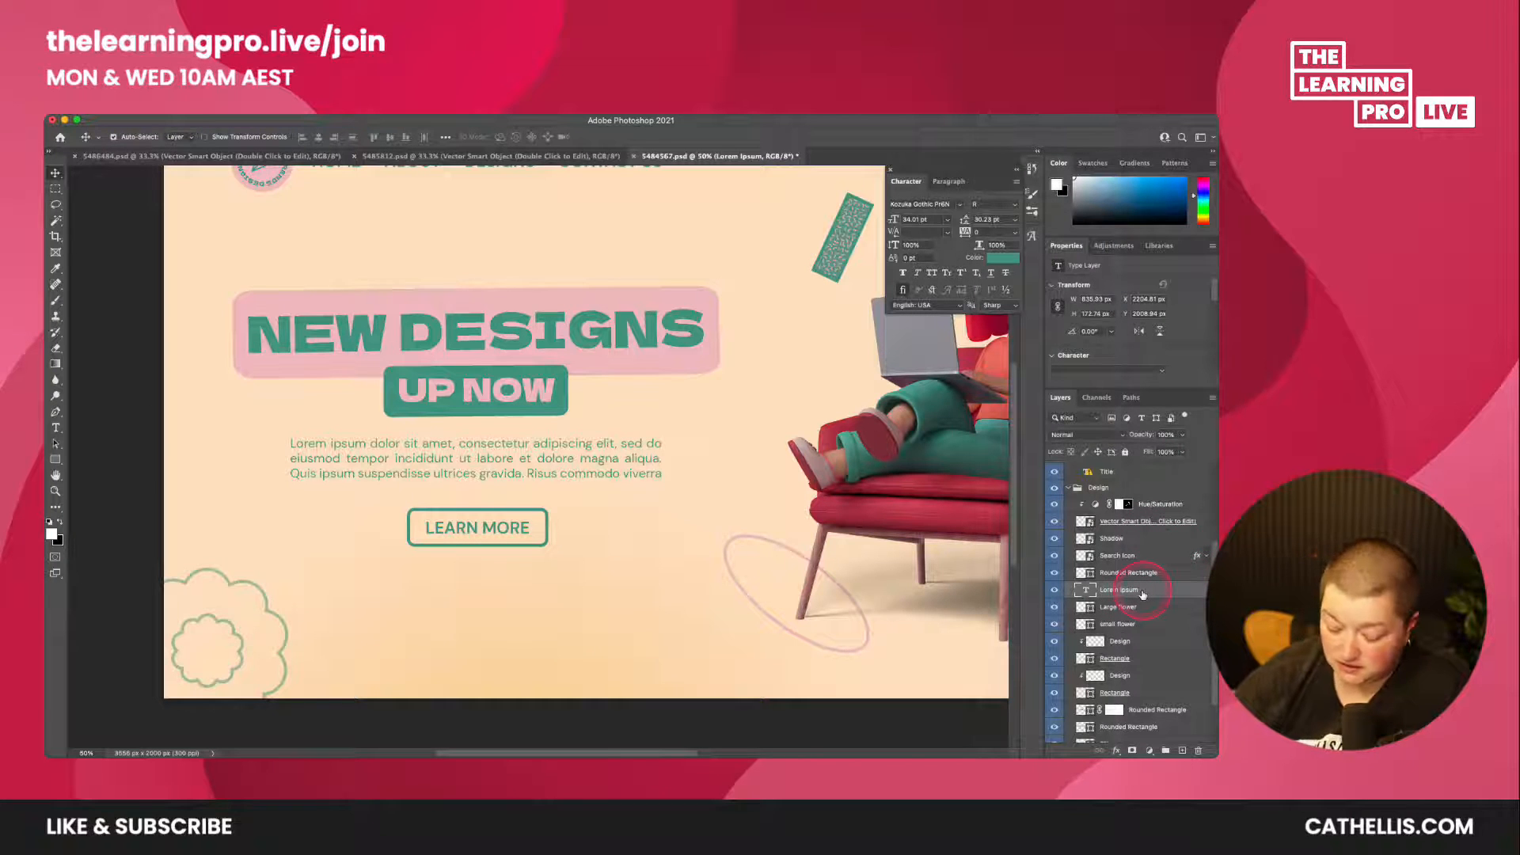
{"action": "key", "text": "Delete"}
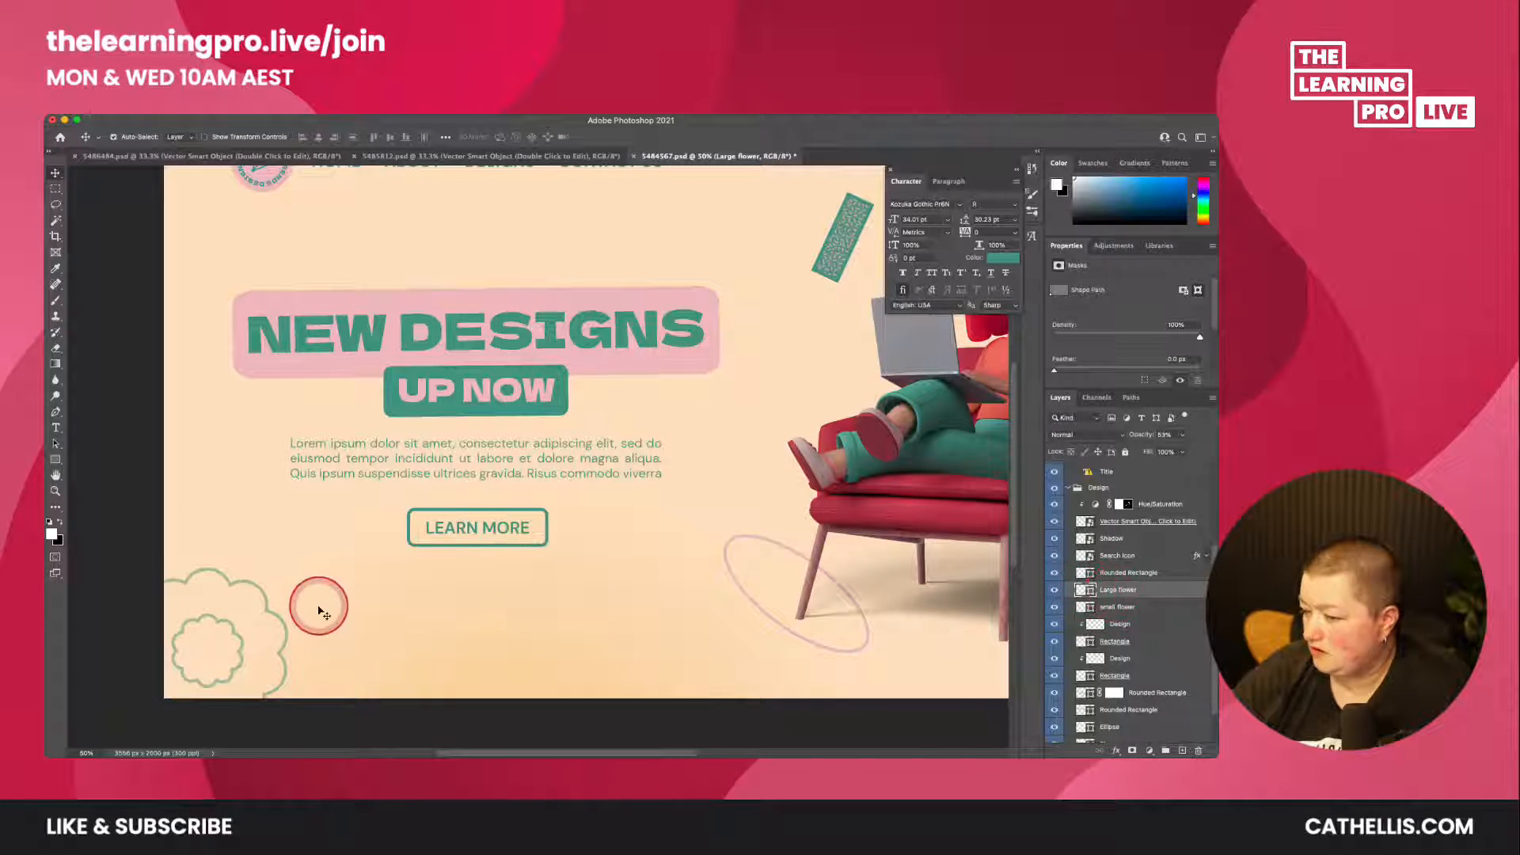
{"action": "key", "text": "super+t"}
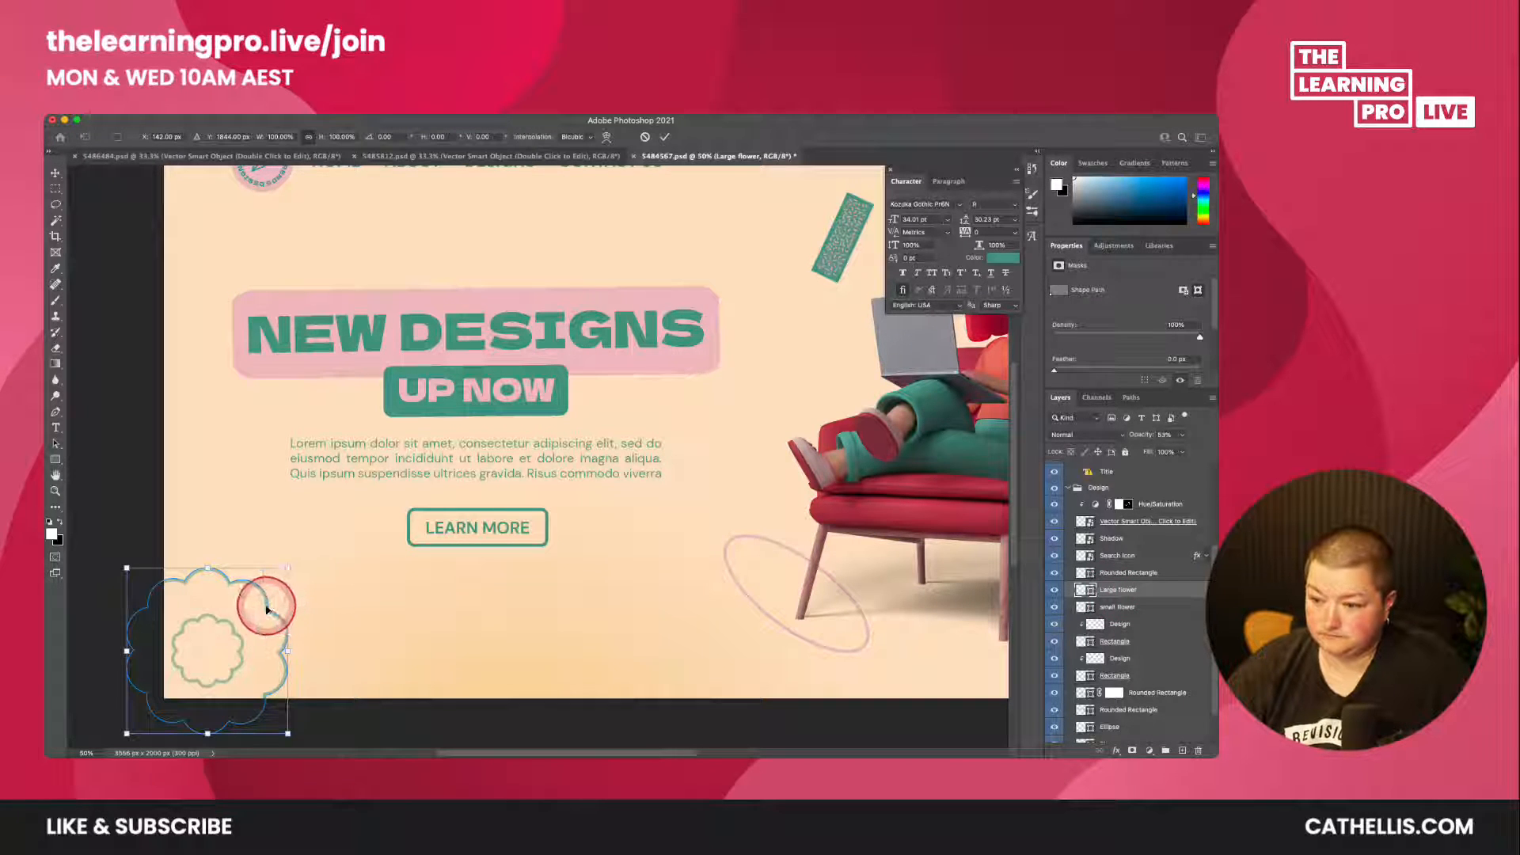
{"action": "right_click", "coordinate": [266, 610]}
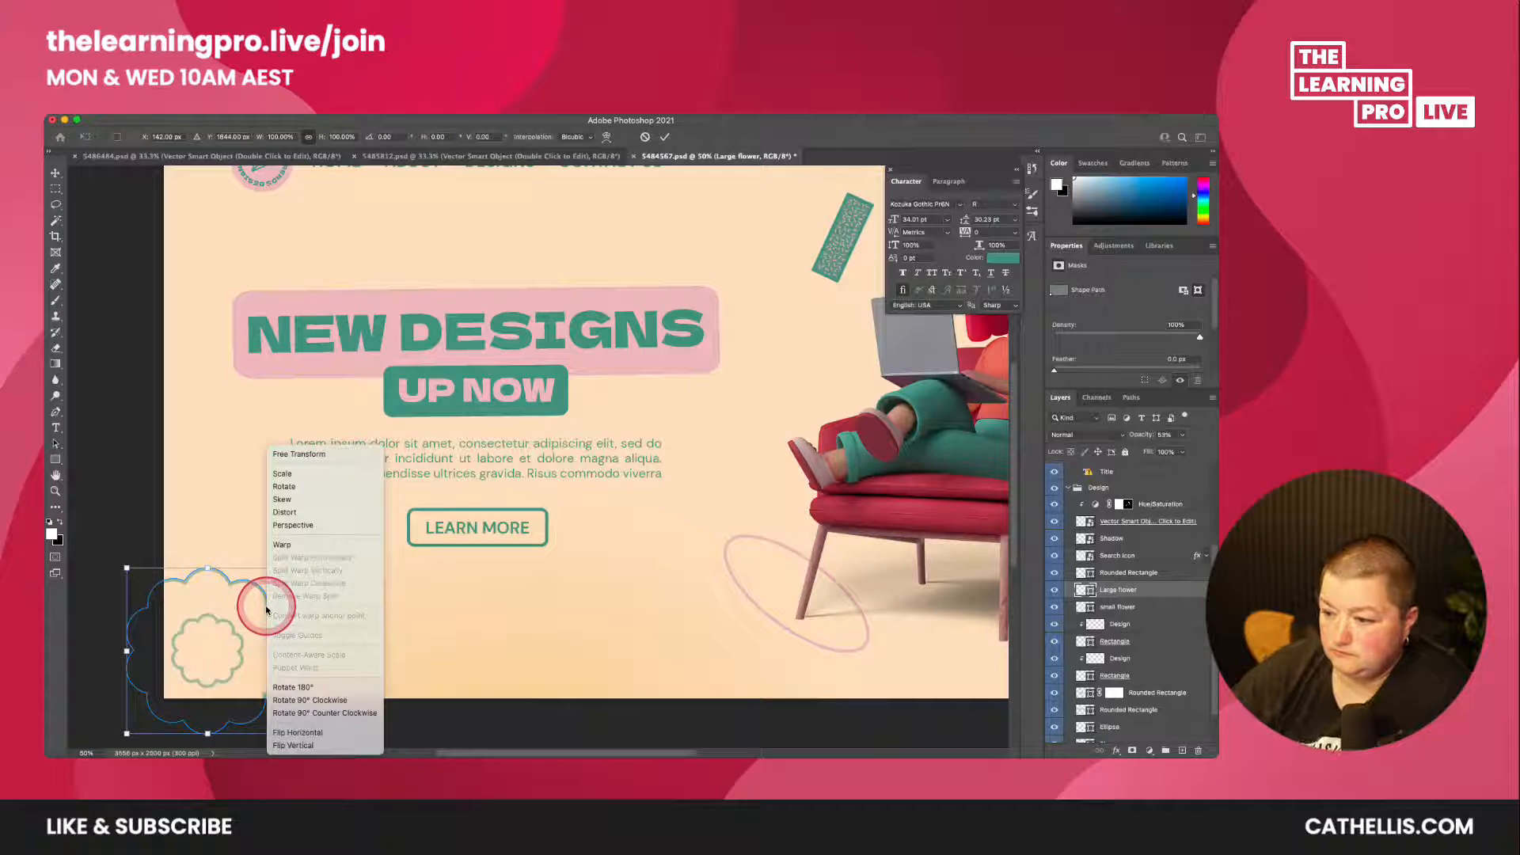
{"action": "left_click", "coordinate": [144, 106]}
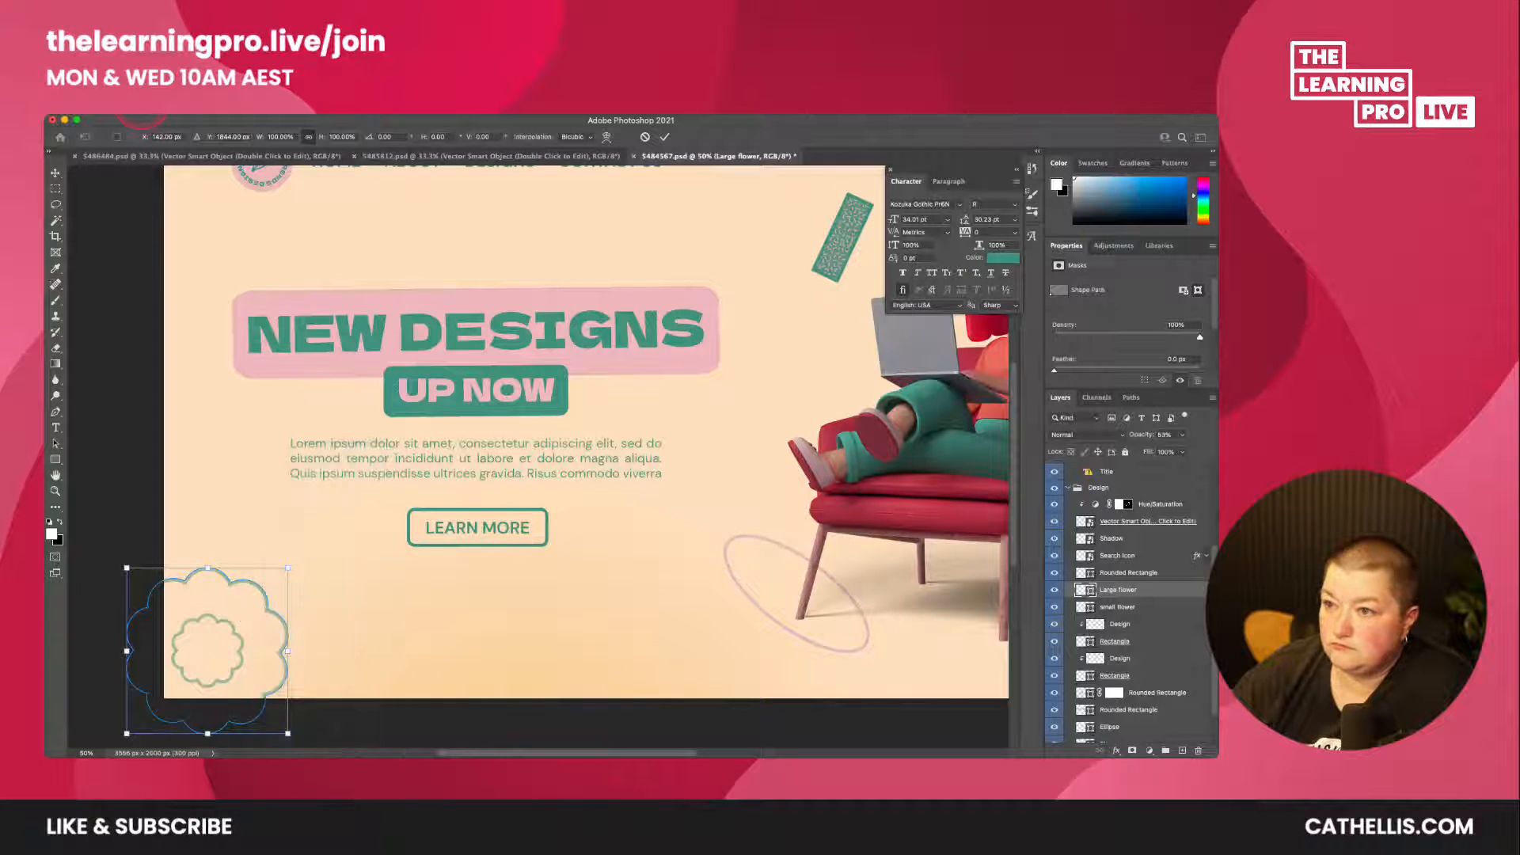
{"action": "left_click", "coordinate": [144, 107]}
{"action": "left_click", "coordinate": [232, 631]}
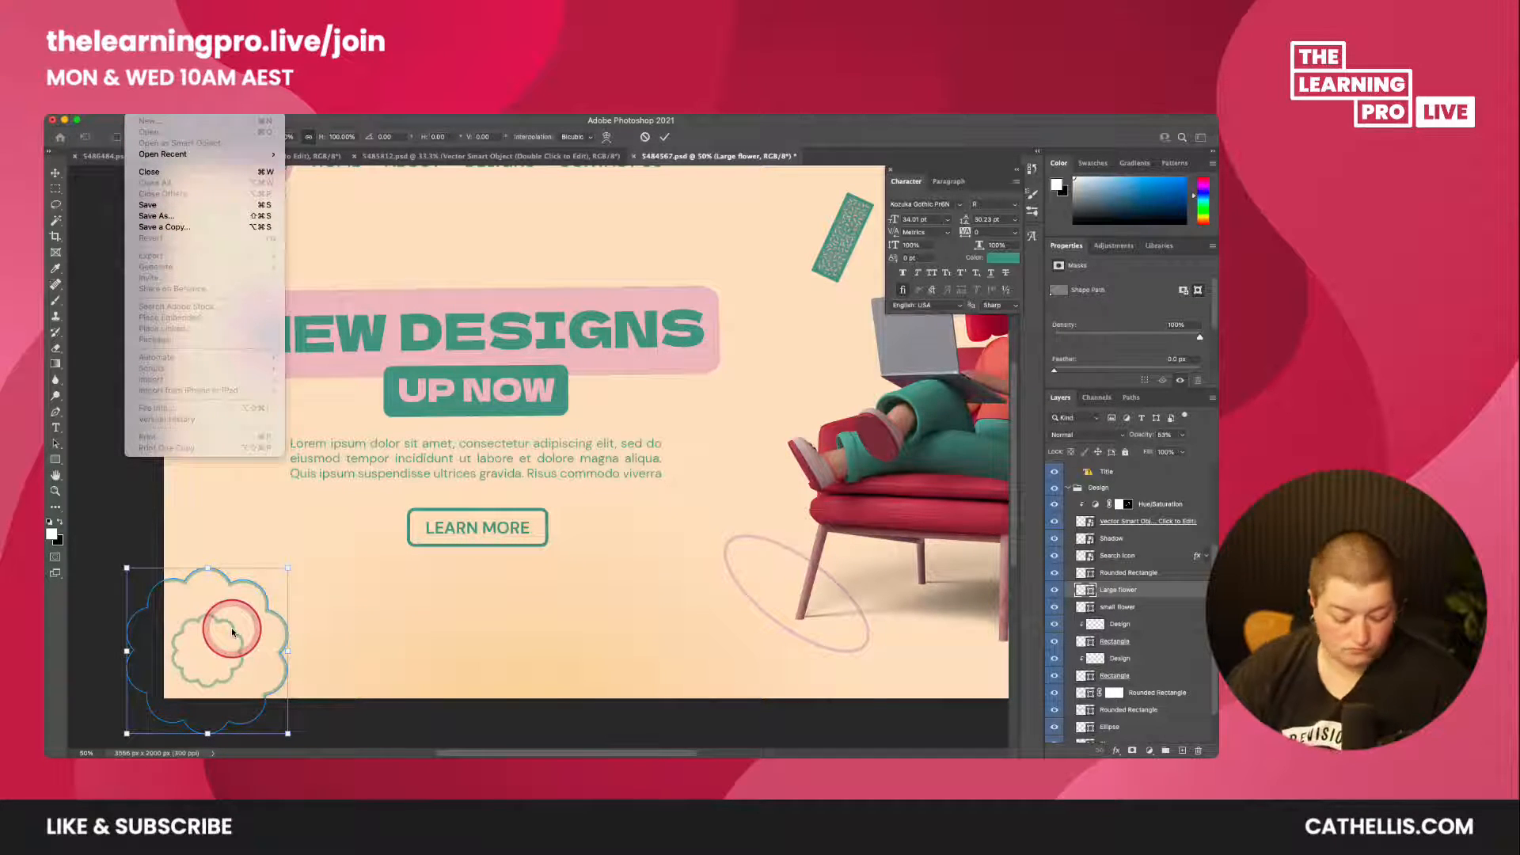
{"action": "left_click", "coordinate": [394, 124]}
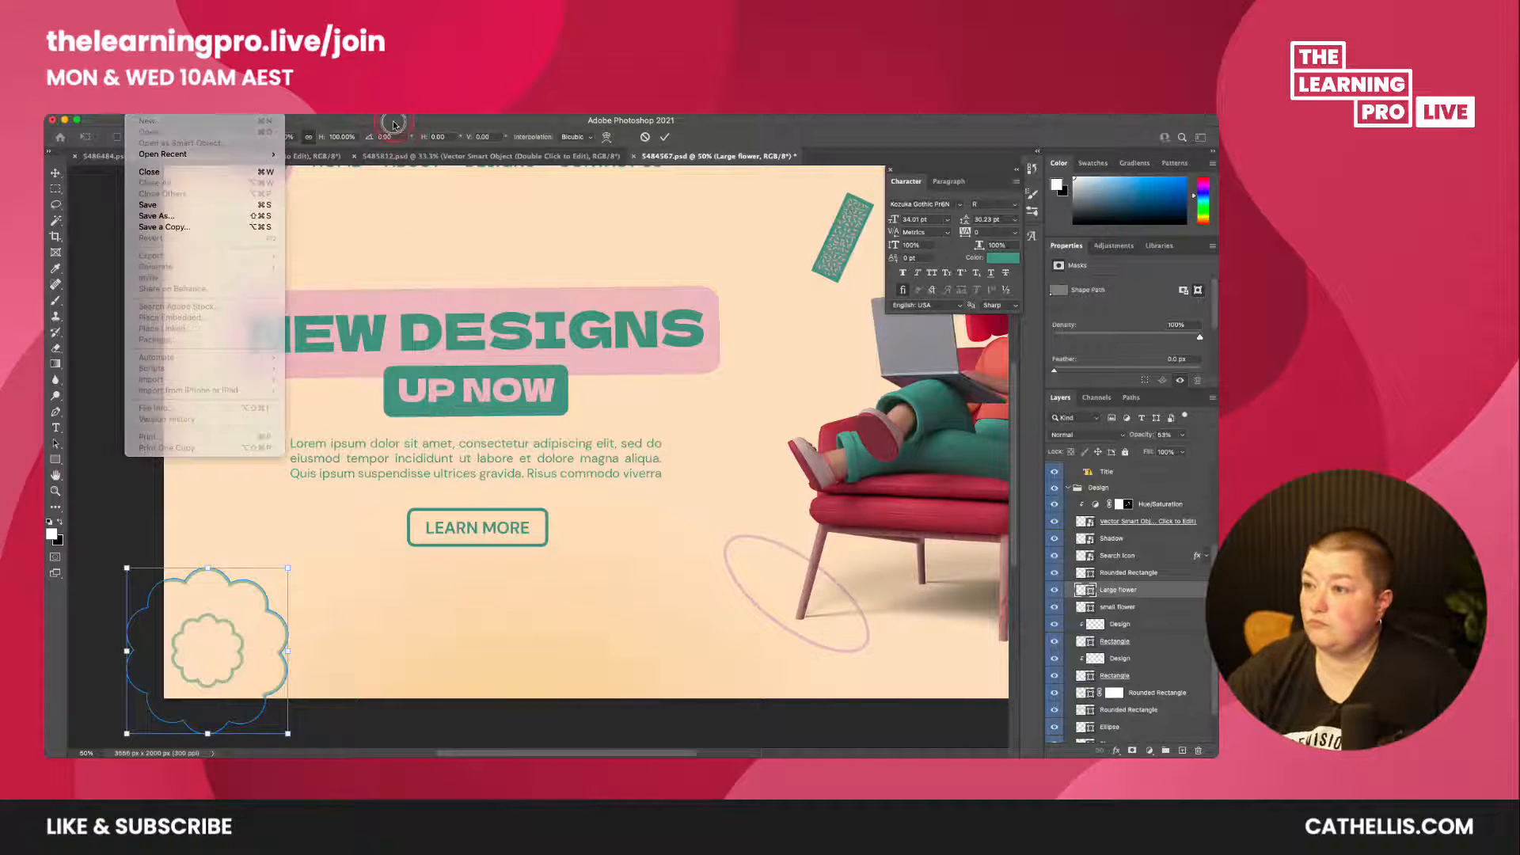
{"action": "mouse_move", "coordinate": [145, 107]}
{"action": "left_mouse_down"}
{"action": "mouse_move", "coordinate": [233, 572]}
{"action": "mouse_move", "coordinate": [1029, 635]}
{"action": "left_mouse_up"}
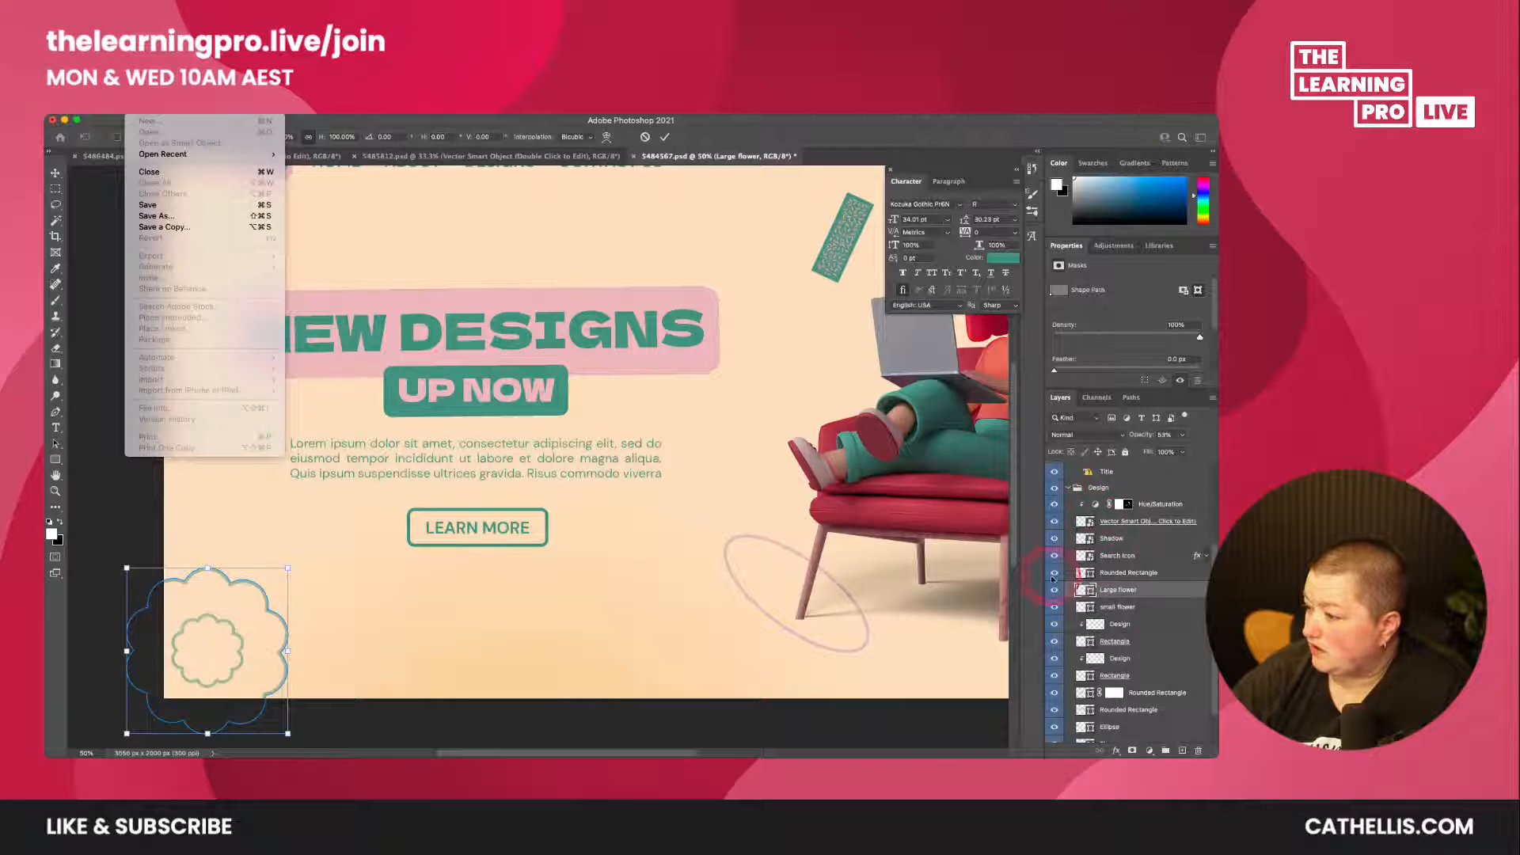
- Select the Search icon layer, toggle its visibility and locate the icon at the page's upper right corner
{"action": "left_click", "coordinate": [1111, 555]}
{"action": "left_click", "coordinate": [1108, 540]}
{"action": "left_click", "coordinate": [1106, 558]}
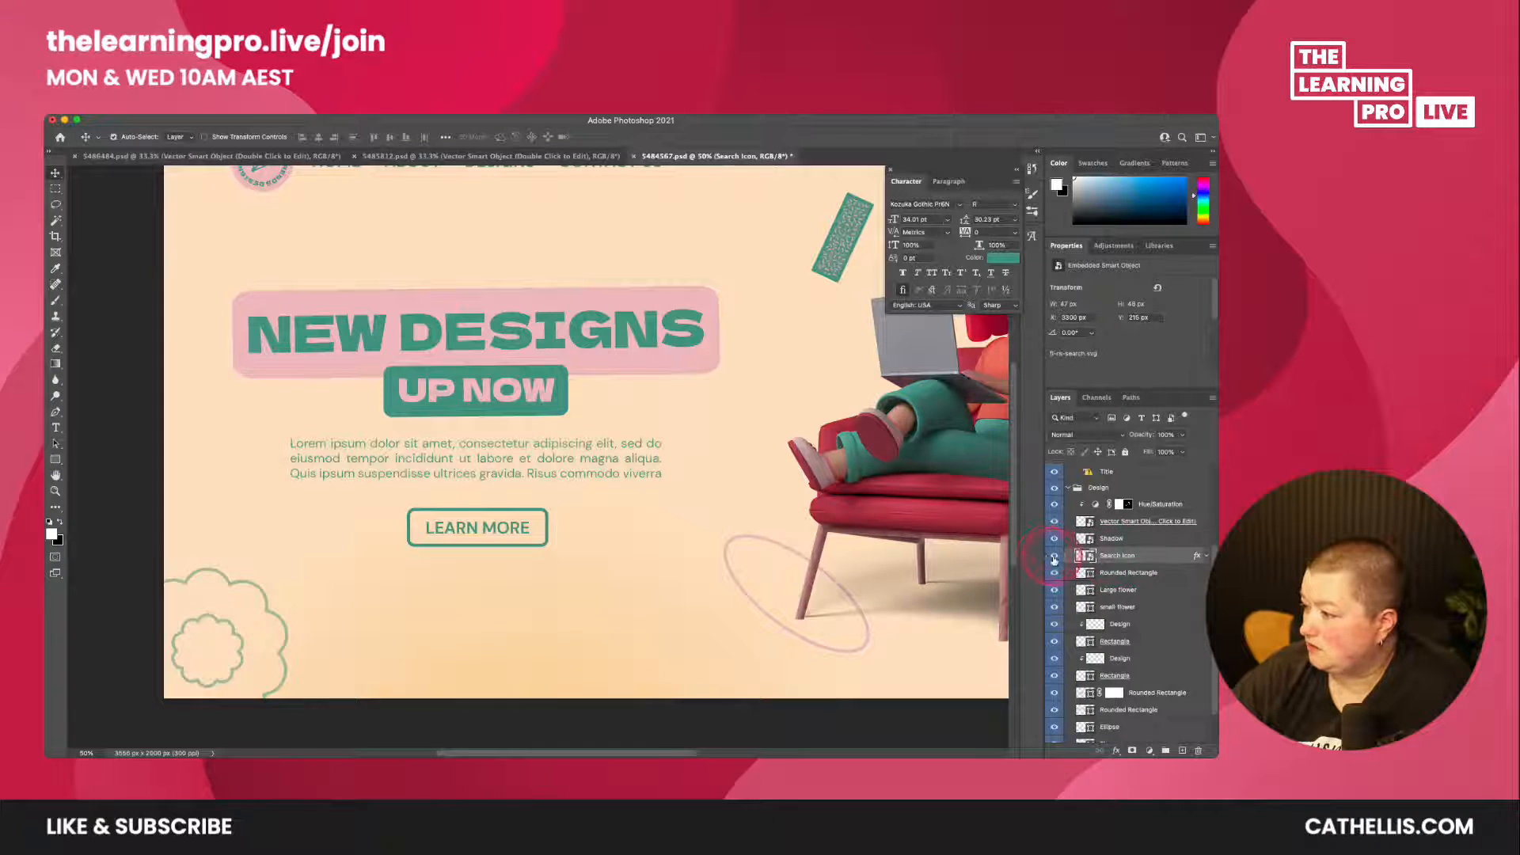
{"action": "left_click", "coordinate": [1053, 559]}
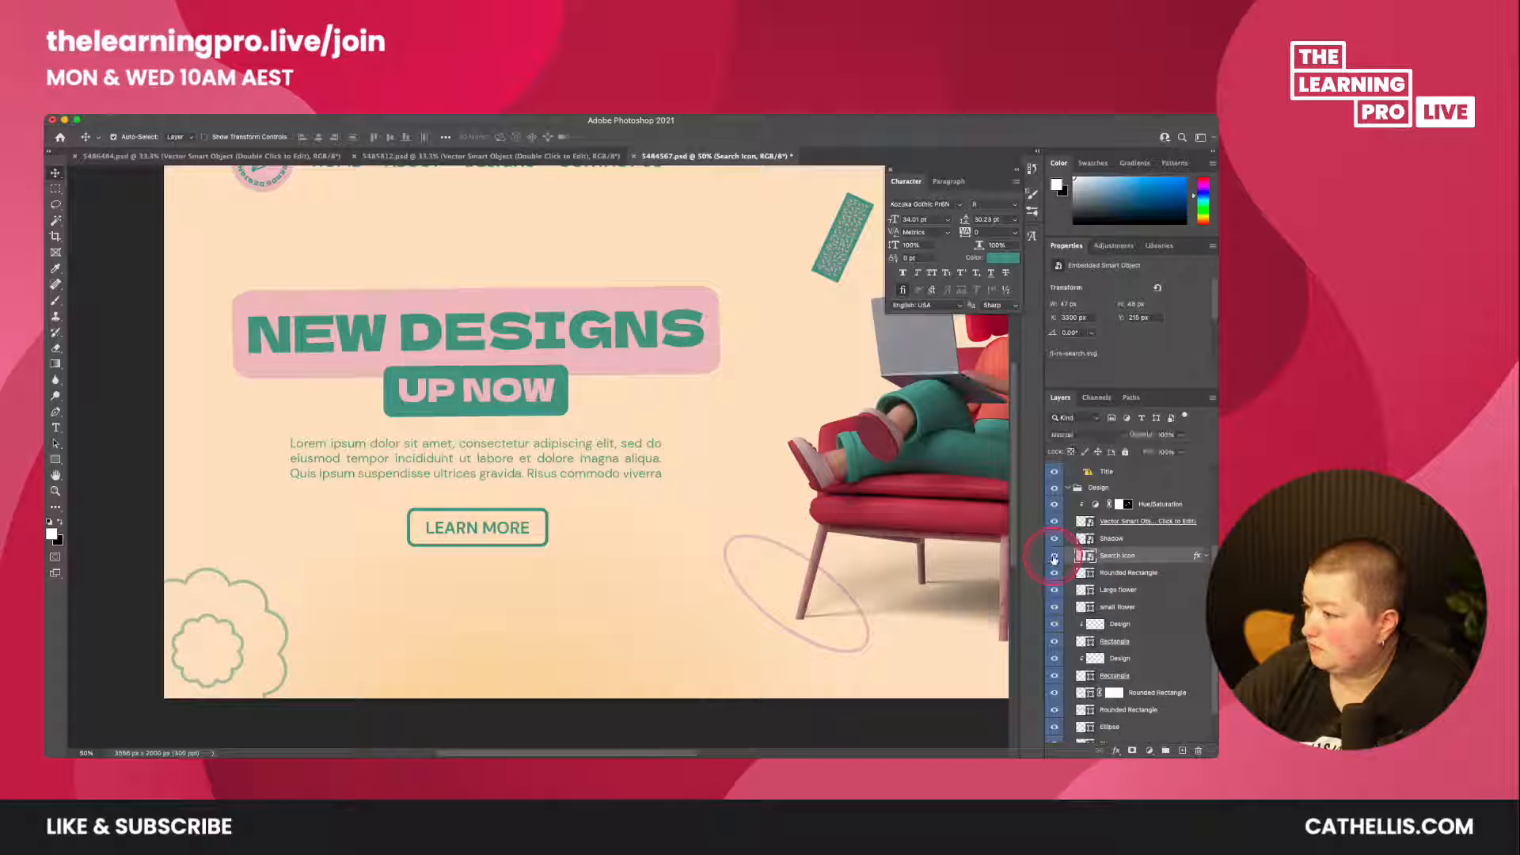
{"action": "scroll", "coordinate": [799, 546], "scroll_direction": "up", "scroll_amount": 5}
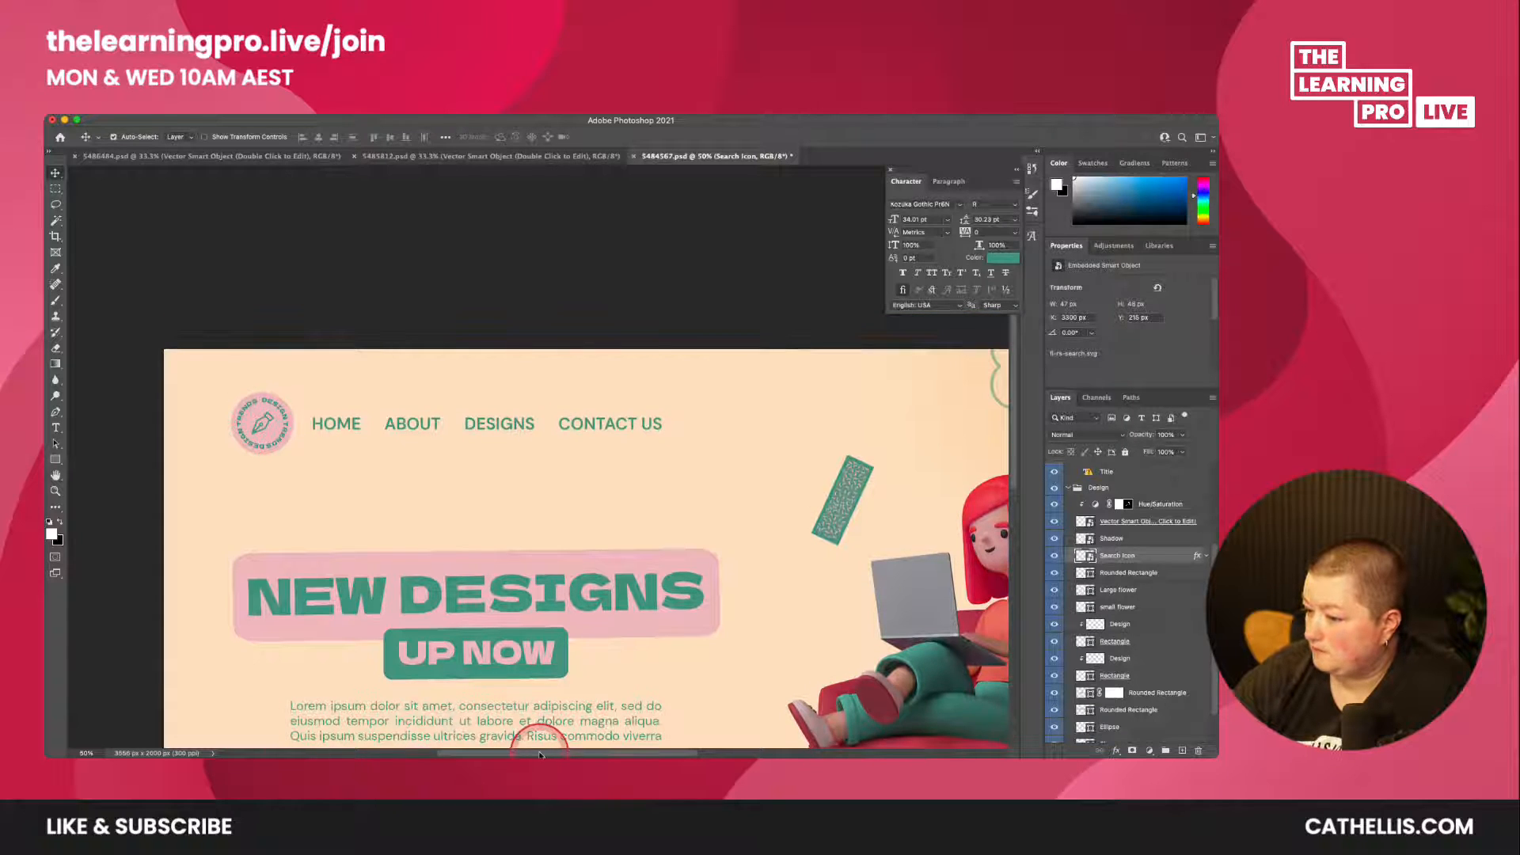
{"action": "left_click_drag", "start_coordinate": [539, 752], "coordinate": [652, 750]}
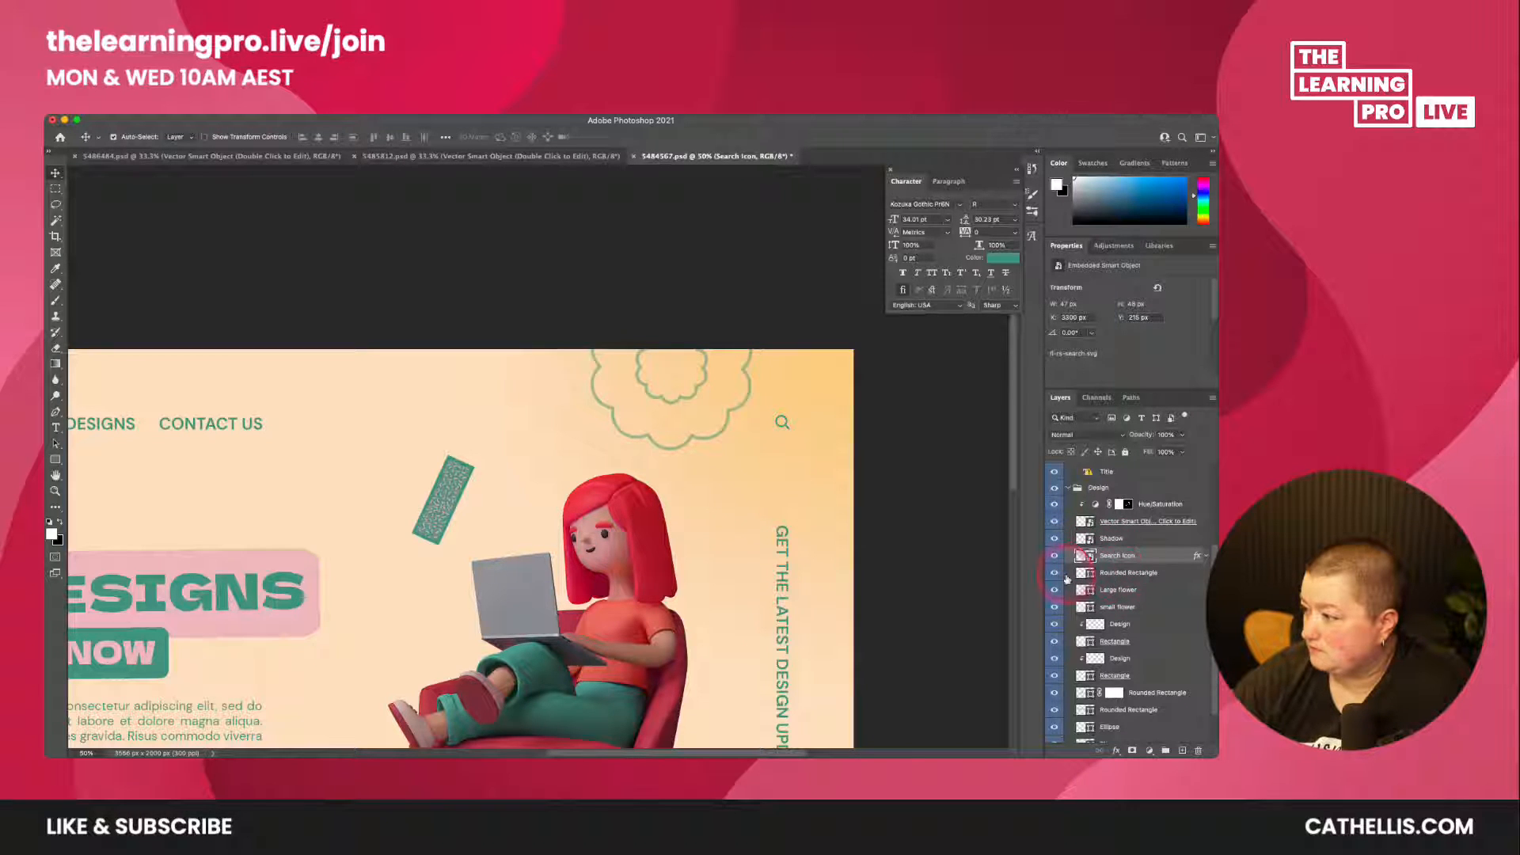
- Toggle the visibility of the upper Rectangle layer below small flower to check which patterned strip it holds
{"action": "scroll", "coordinate": [1148, 581], "scroll_direction": "down", "scroll_amount": 2}
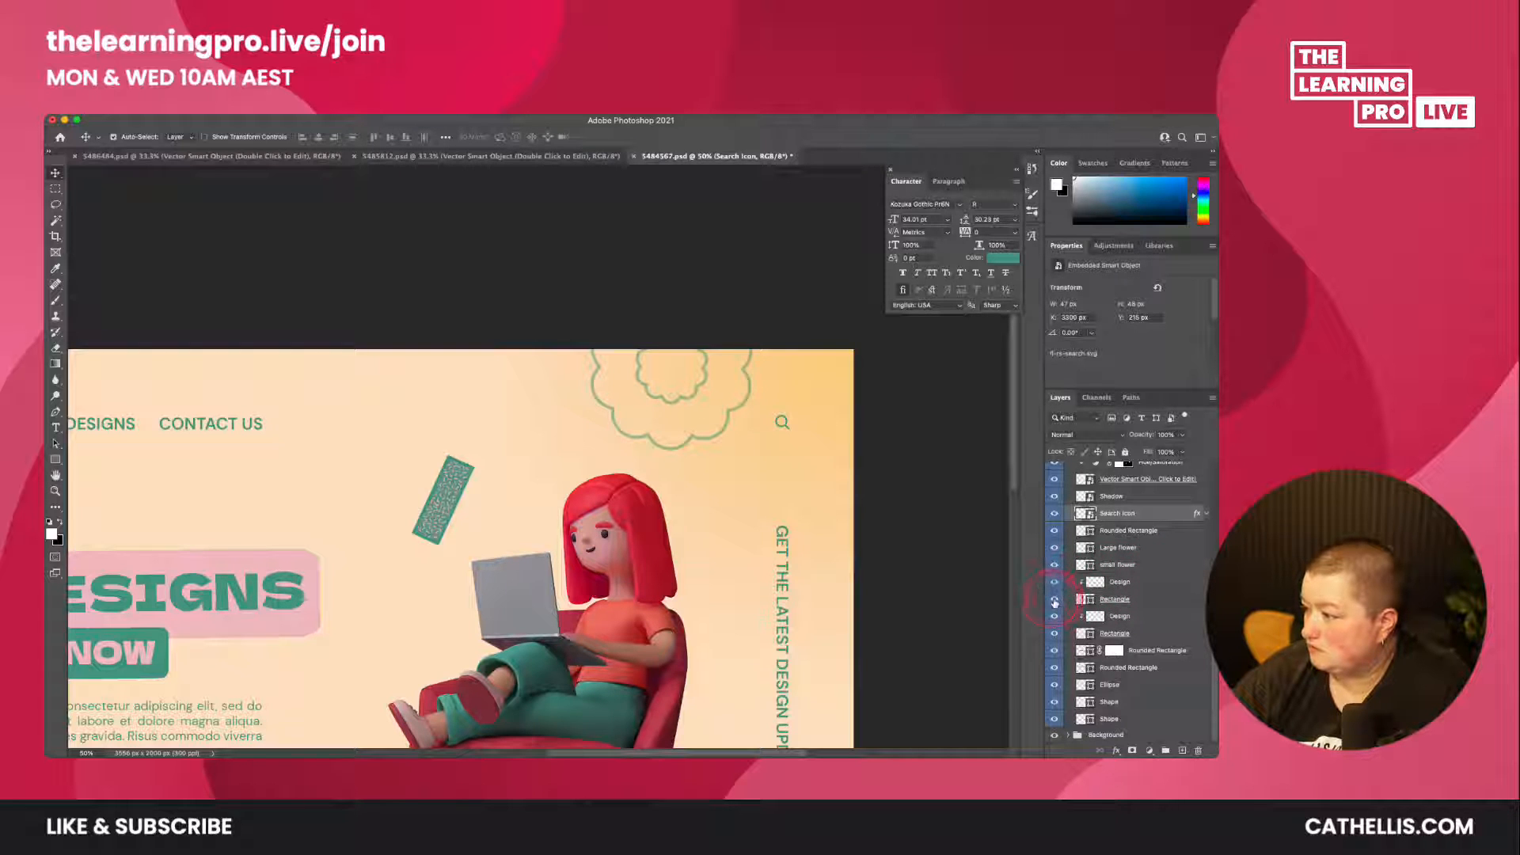
{"action": "scroll", "coordinate": [230, 601], "scroll_direction": "down", "scroll_amount": 5}
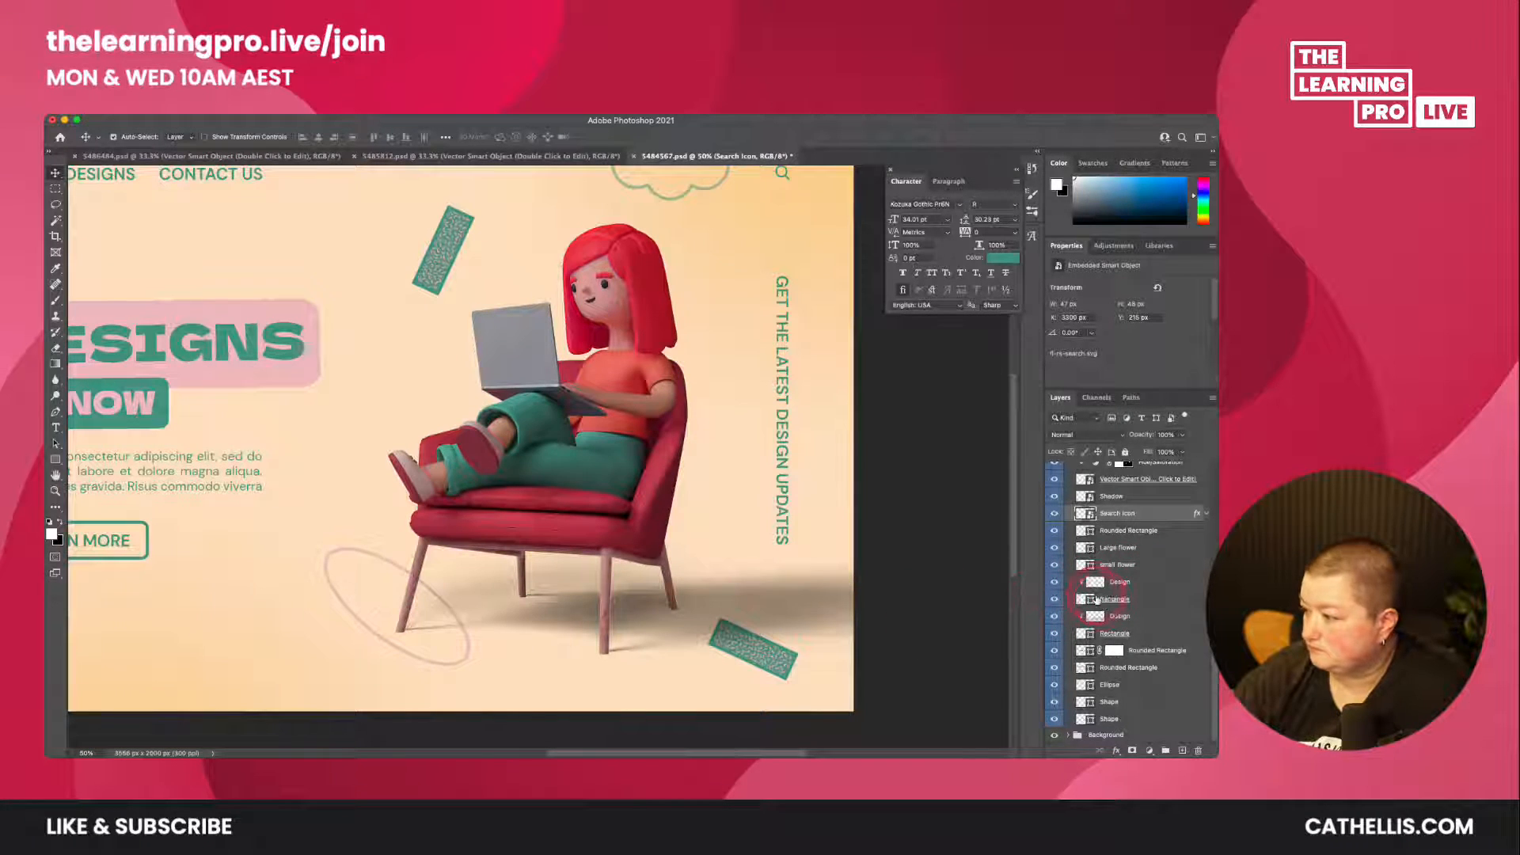
{"action": "left_click", "coordinate": [1054, 599]}
{"action": "left_click", "coordinate": [1053, 599]}
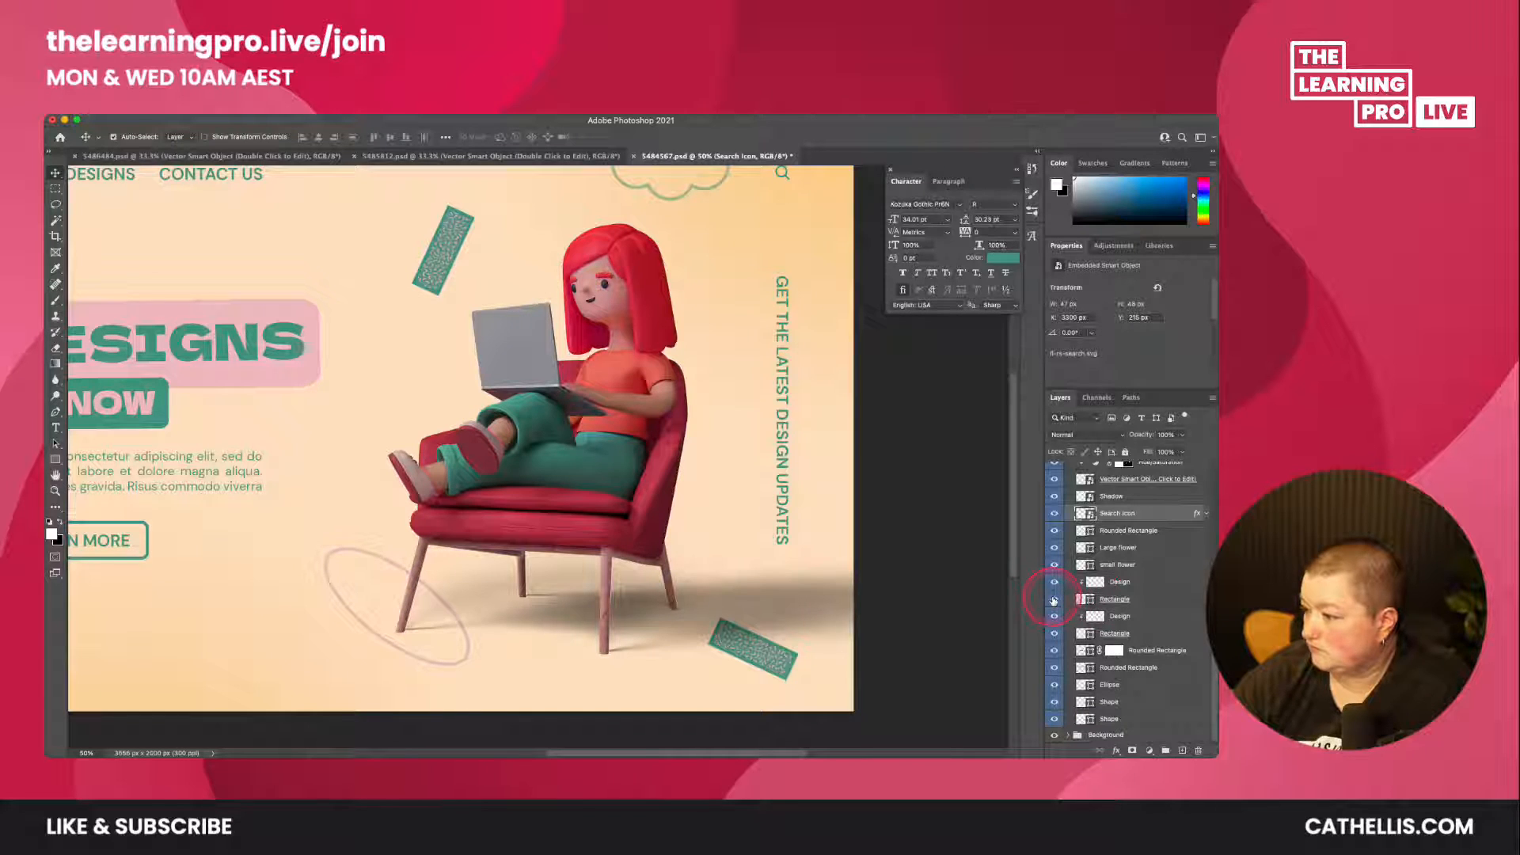
{"action": "left_click", "coordinate": [765, 671]}
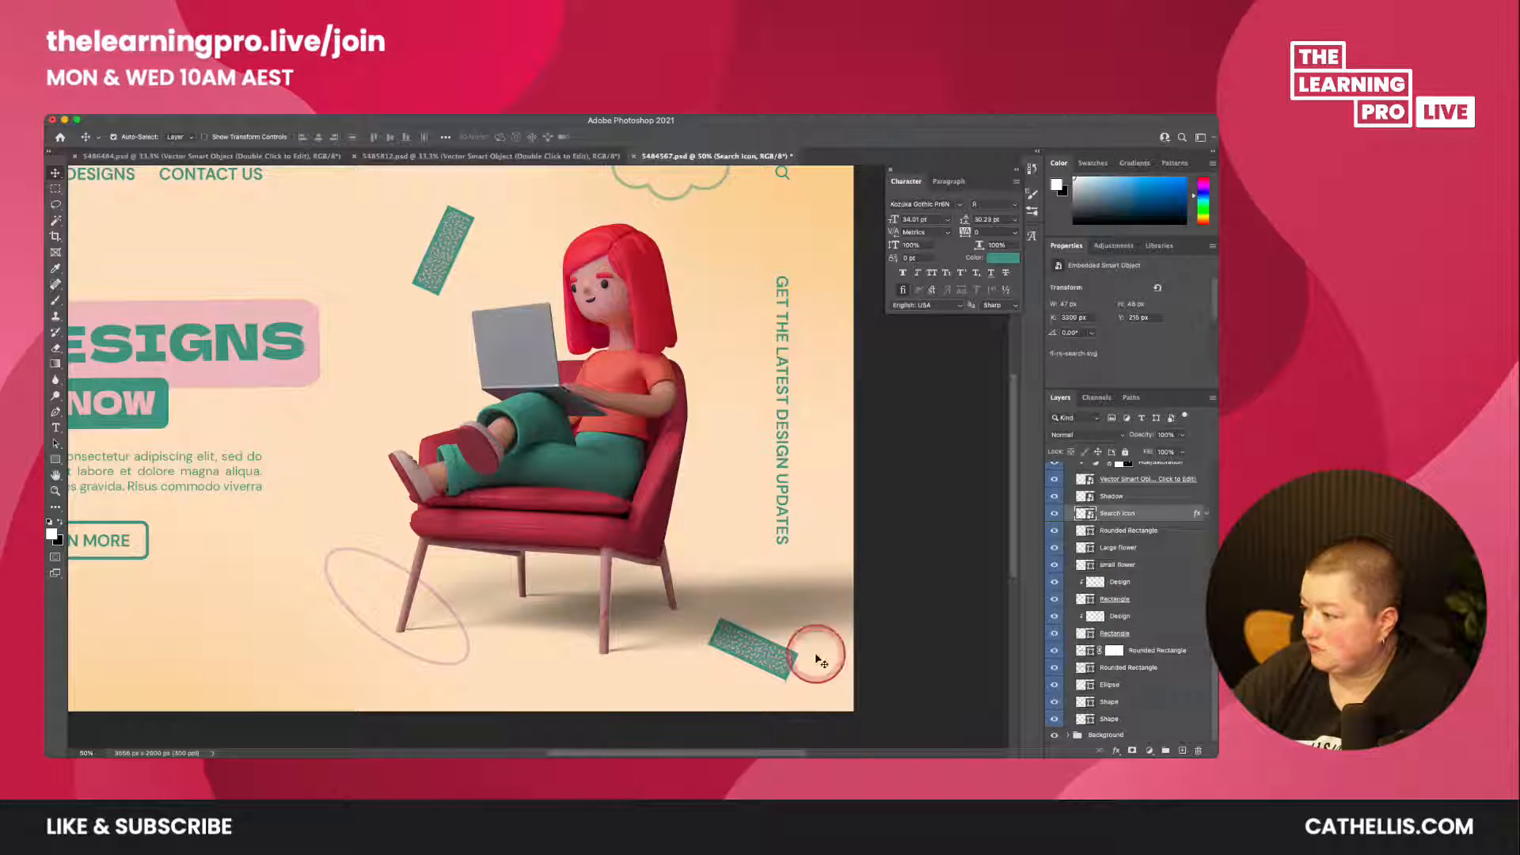
{"action": "left_click", "coordinate": [1116, 585]}
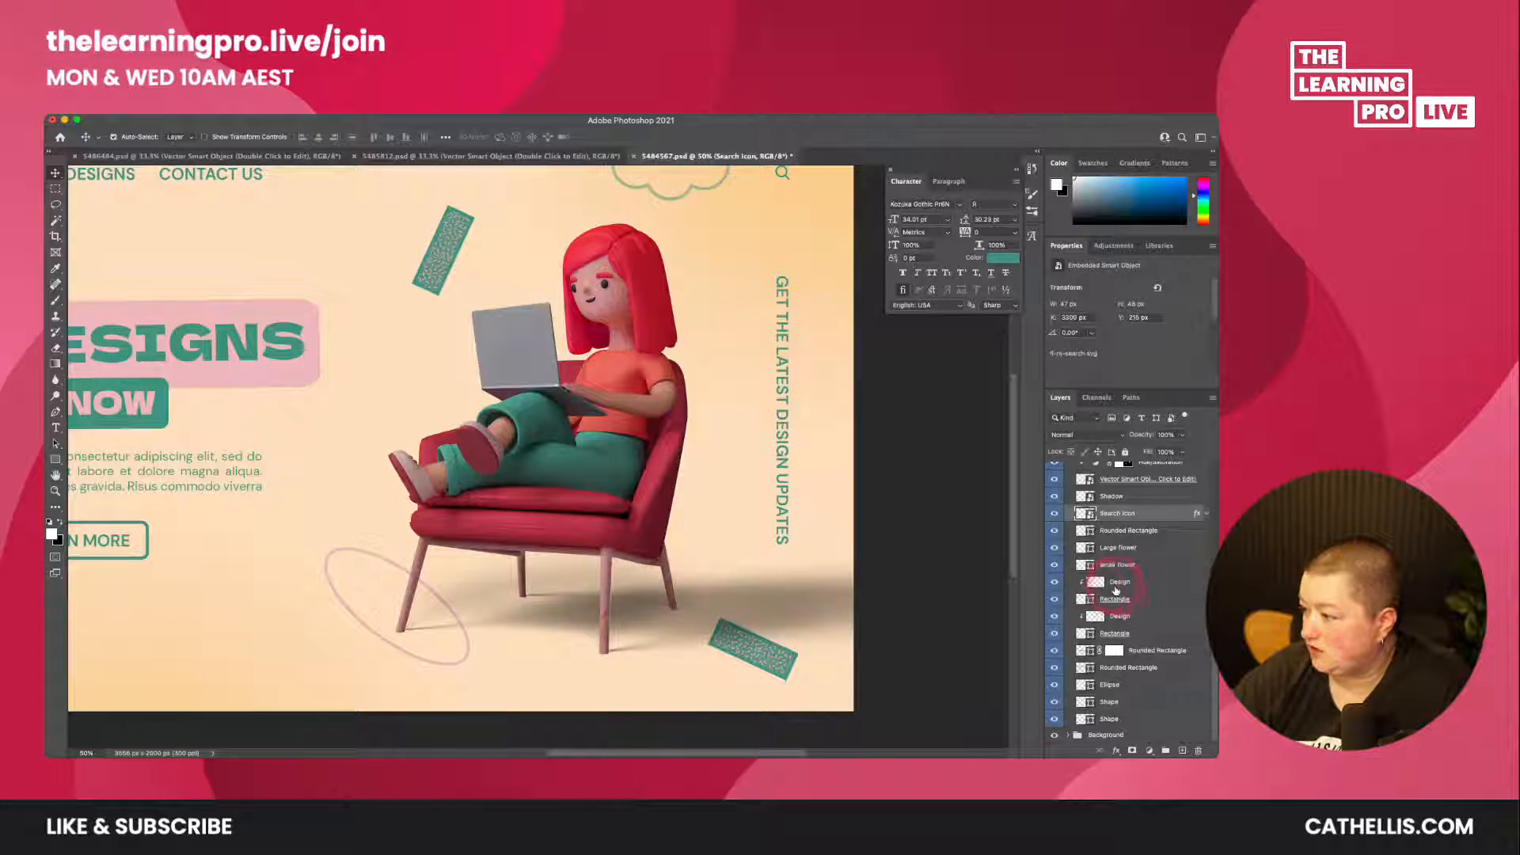
{"action": "left_click", "coordinate": [1054, 600]}
{"action": "left_click", "coordinate": [1054, 599]}
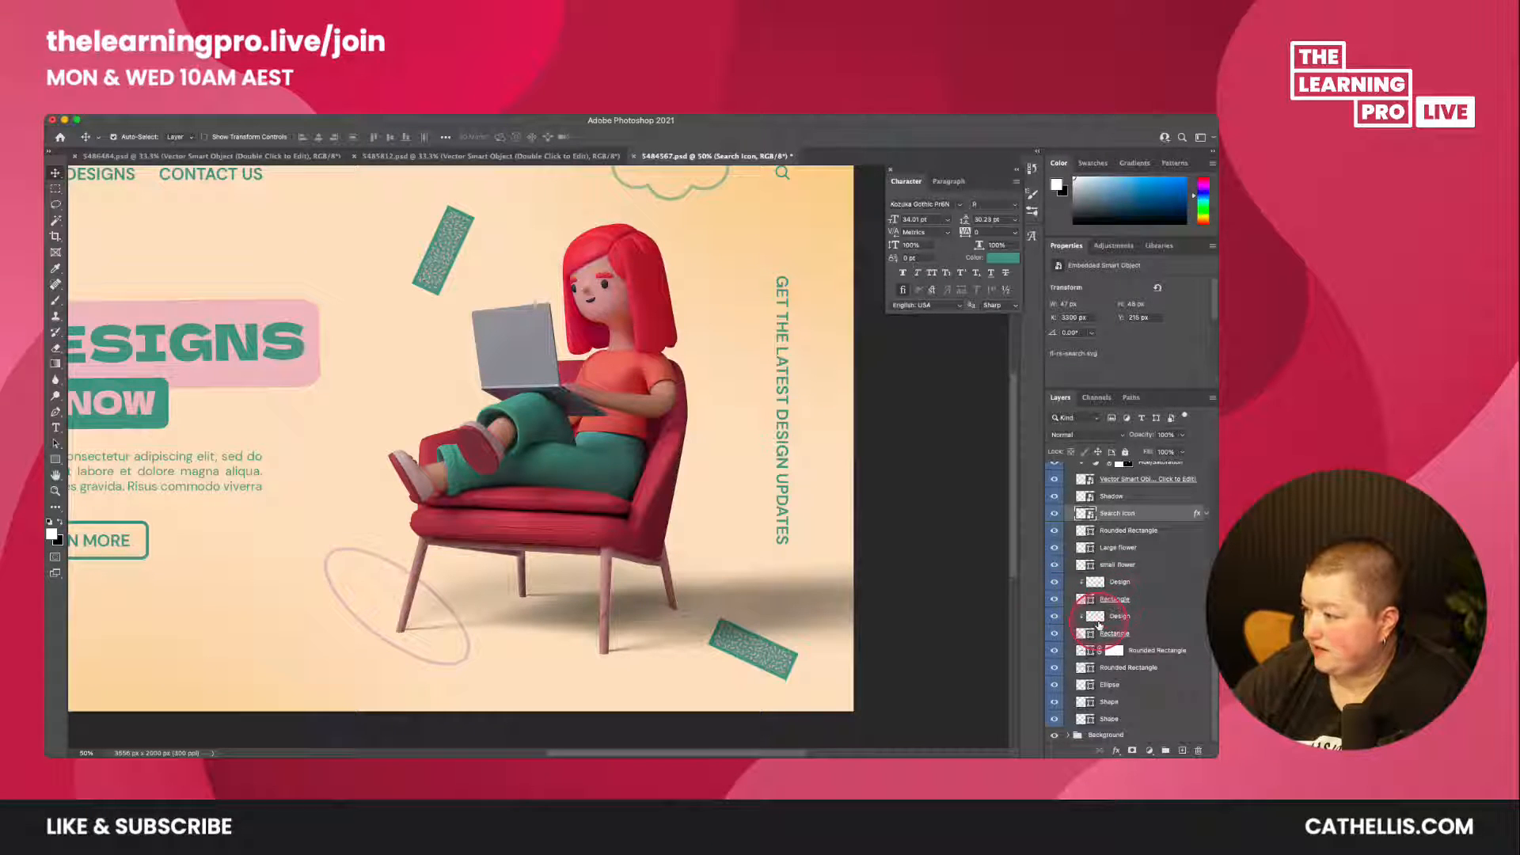
- Quick-export the upper Rectangle layer as Rectangle.png into the psd tutorial folder
{"action": "left_click", "coordinate": [1142, 605]}
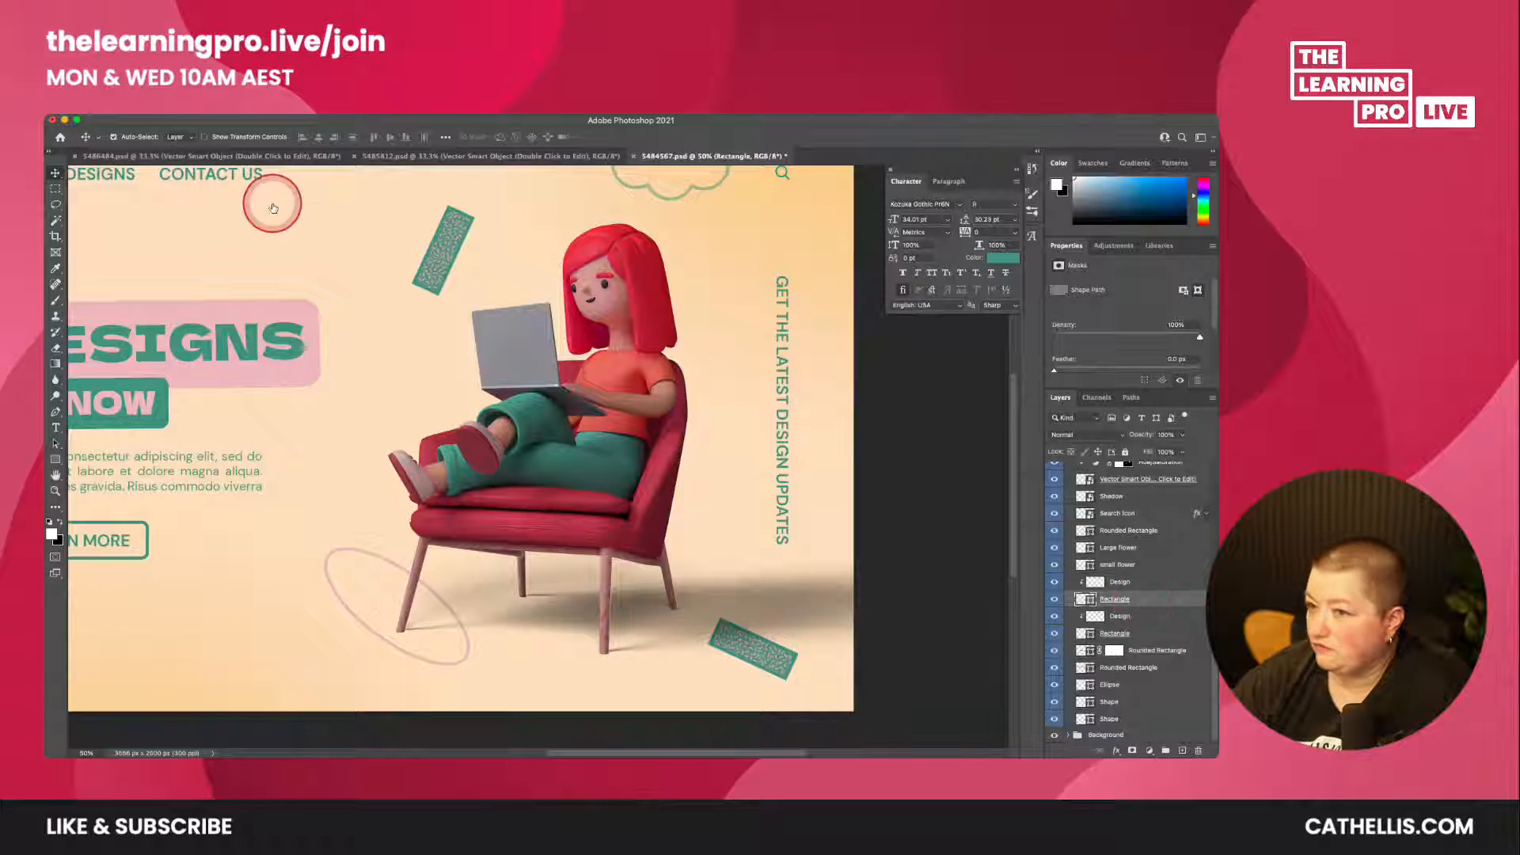
{"action": "left_click", "coordinate": [139, 109]}
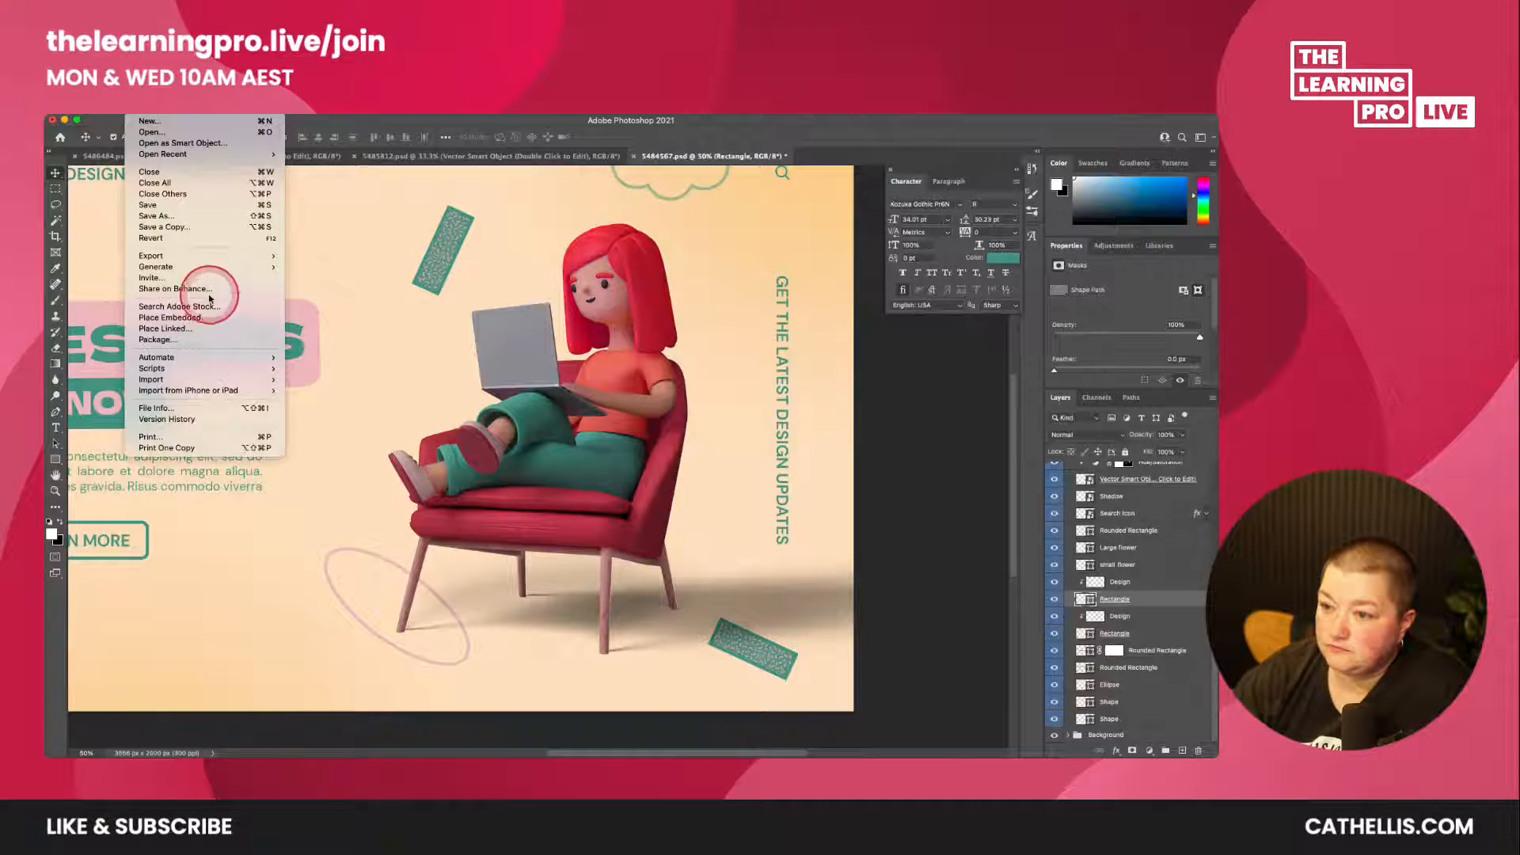
{"action": "right_click", "coordinate": [1142, 600]}
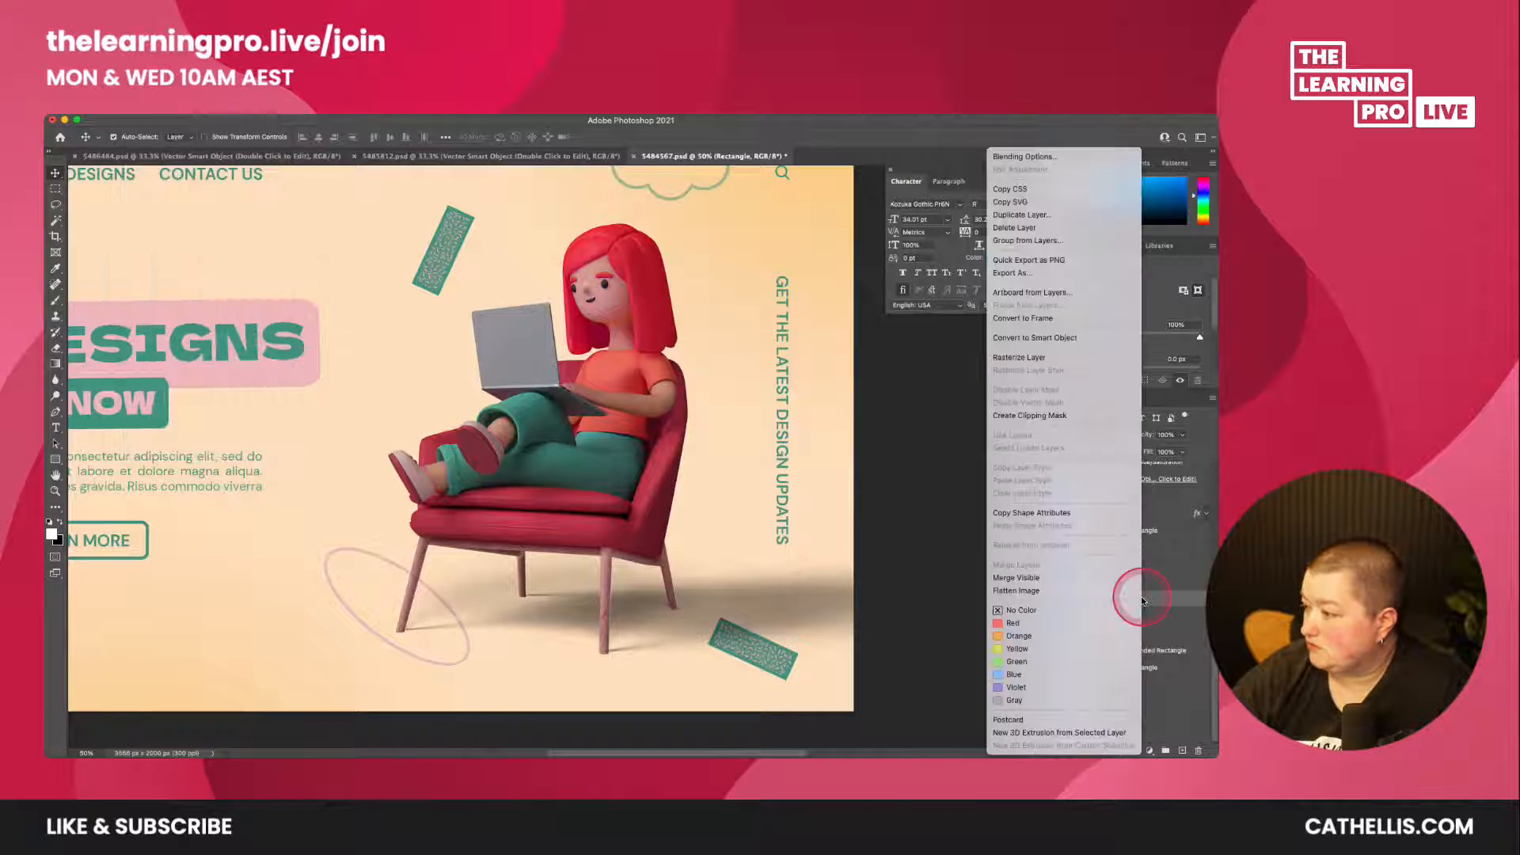
{"action": "left_click", "coordinate": [1077, 261]}
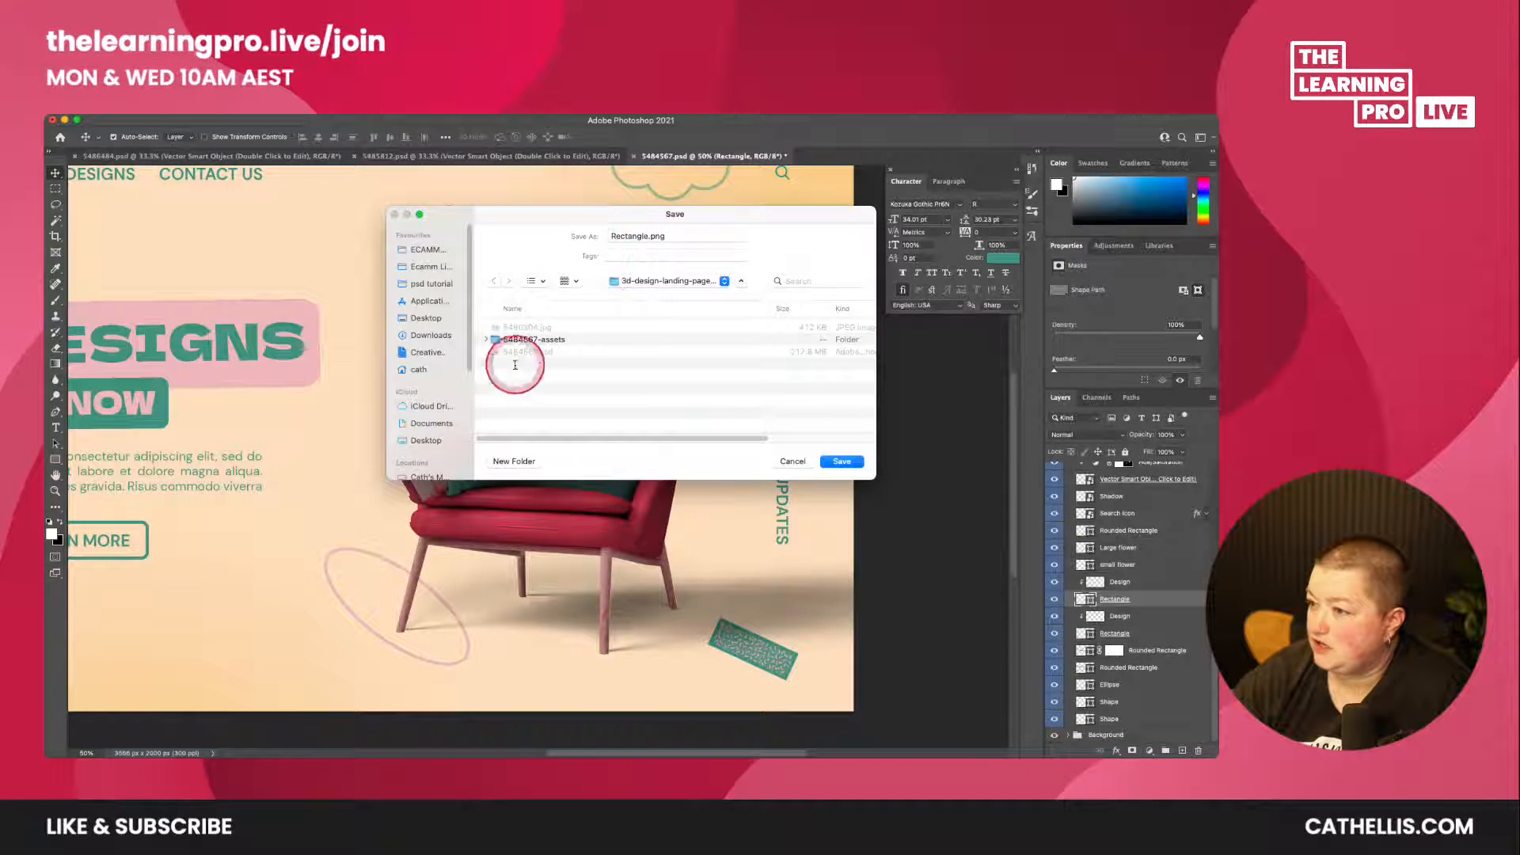
{"action": "left_click", "coordinate": [432, 283]}
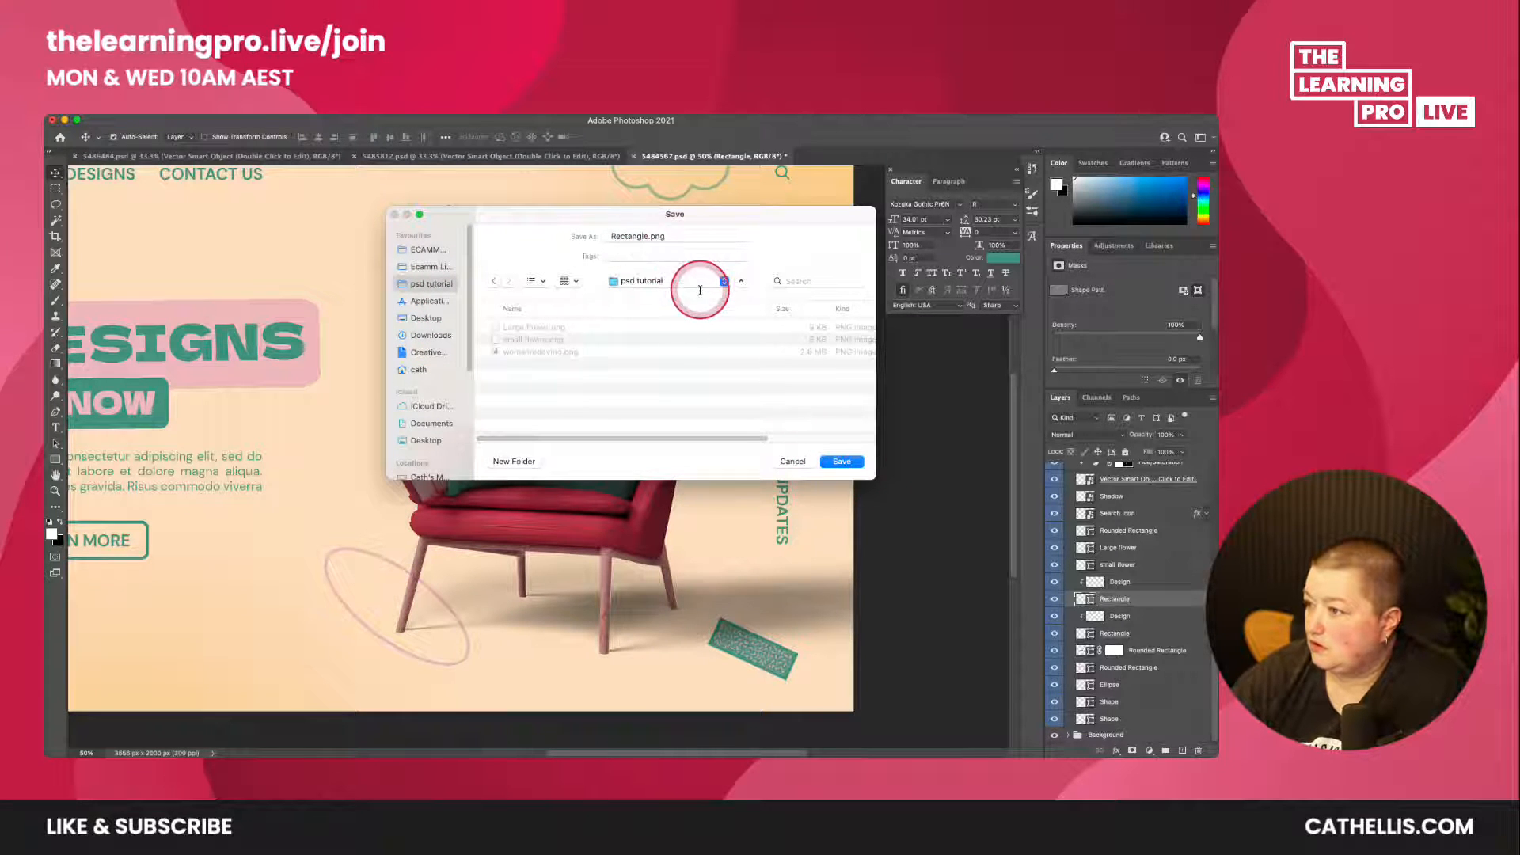
{"action": "left_click", "coordinate": [842, 460]}
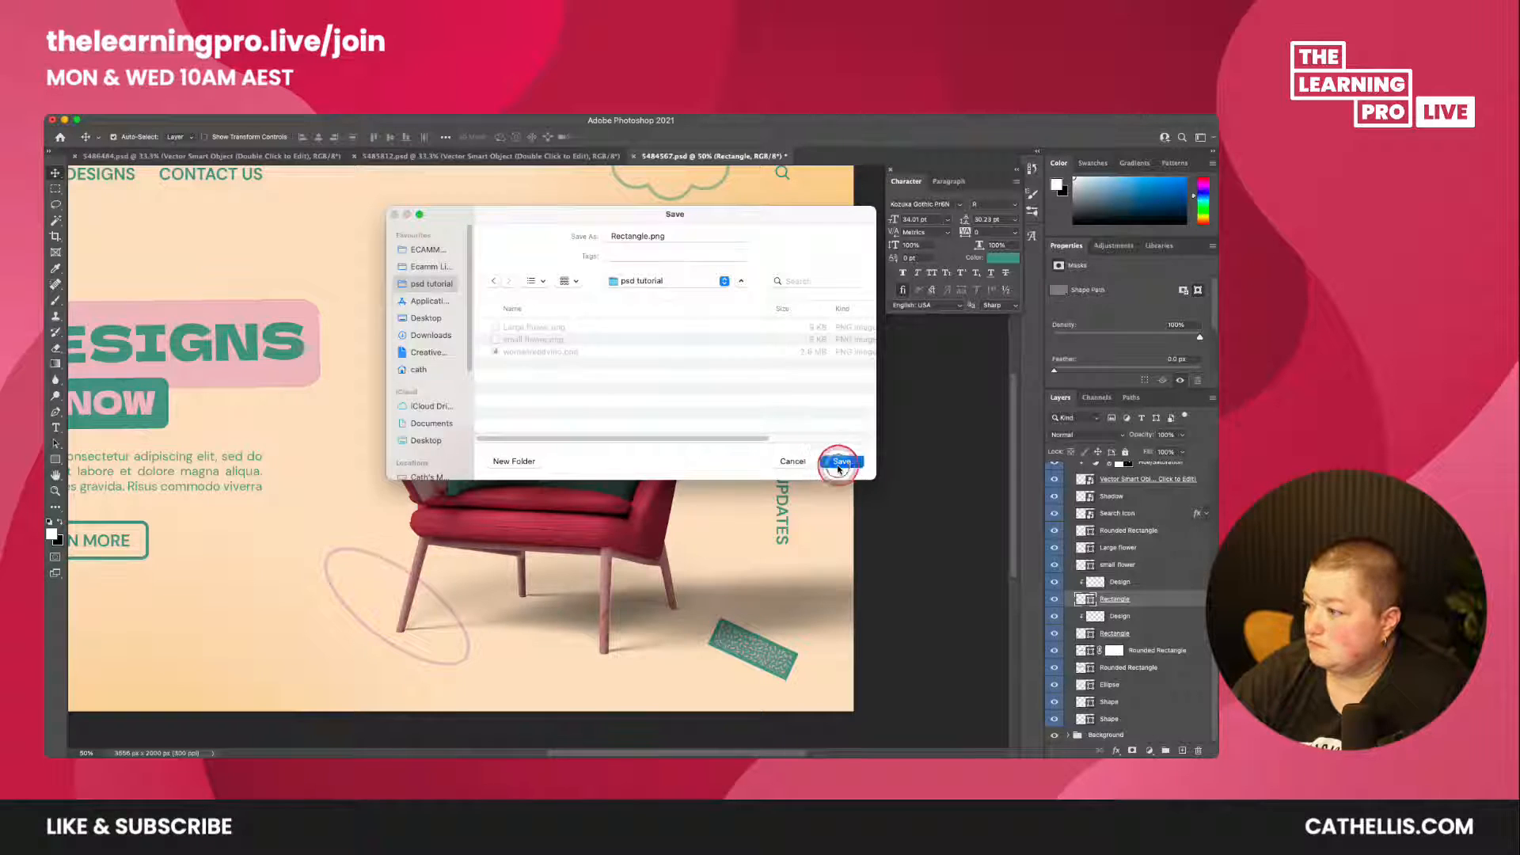
- Toggle the visibility of the lower Rectangle layer in the Design group to check which patterned strip it holds
{"action": "left_click_drag", "start_coordinate": [744, 752], "coordinate": [635, 740]}
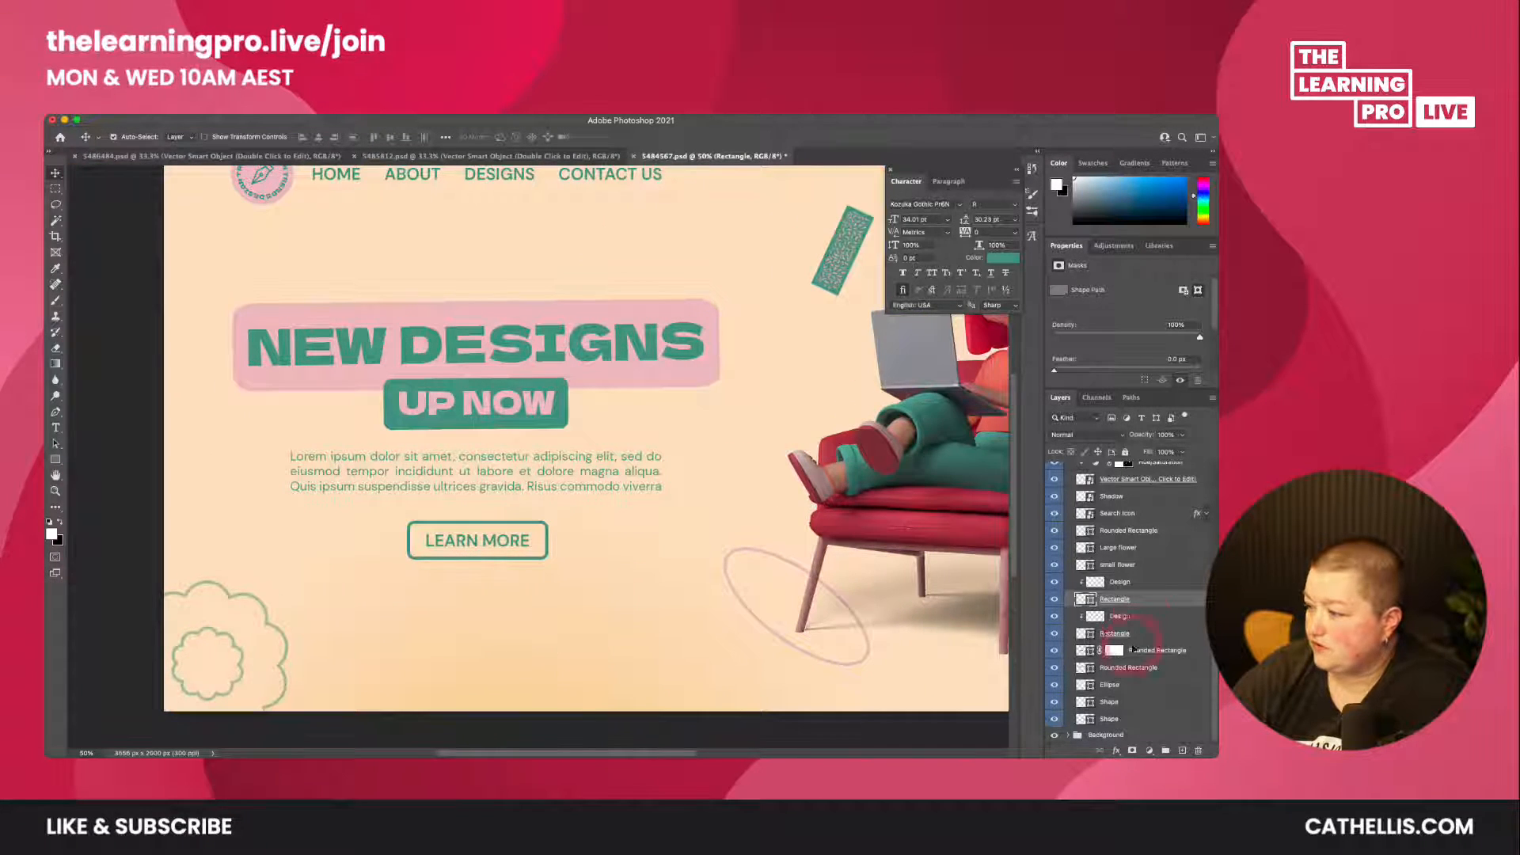
{"action": "left_click", "coordinate": [1055, 634]}
{"action": "left_click", "coordinate": [1055, 634]}
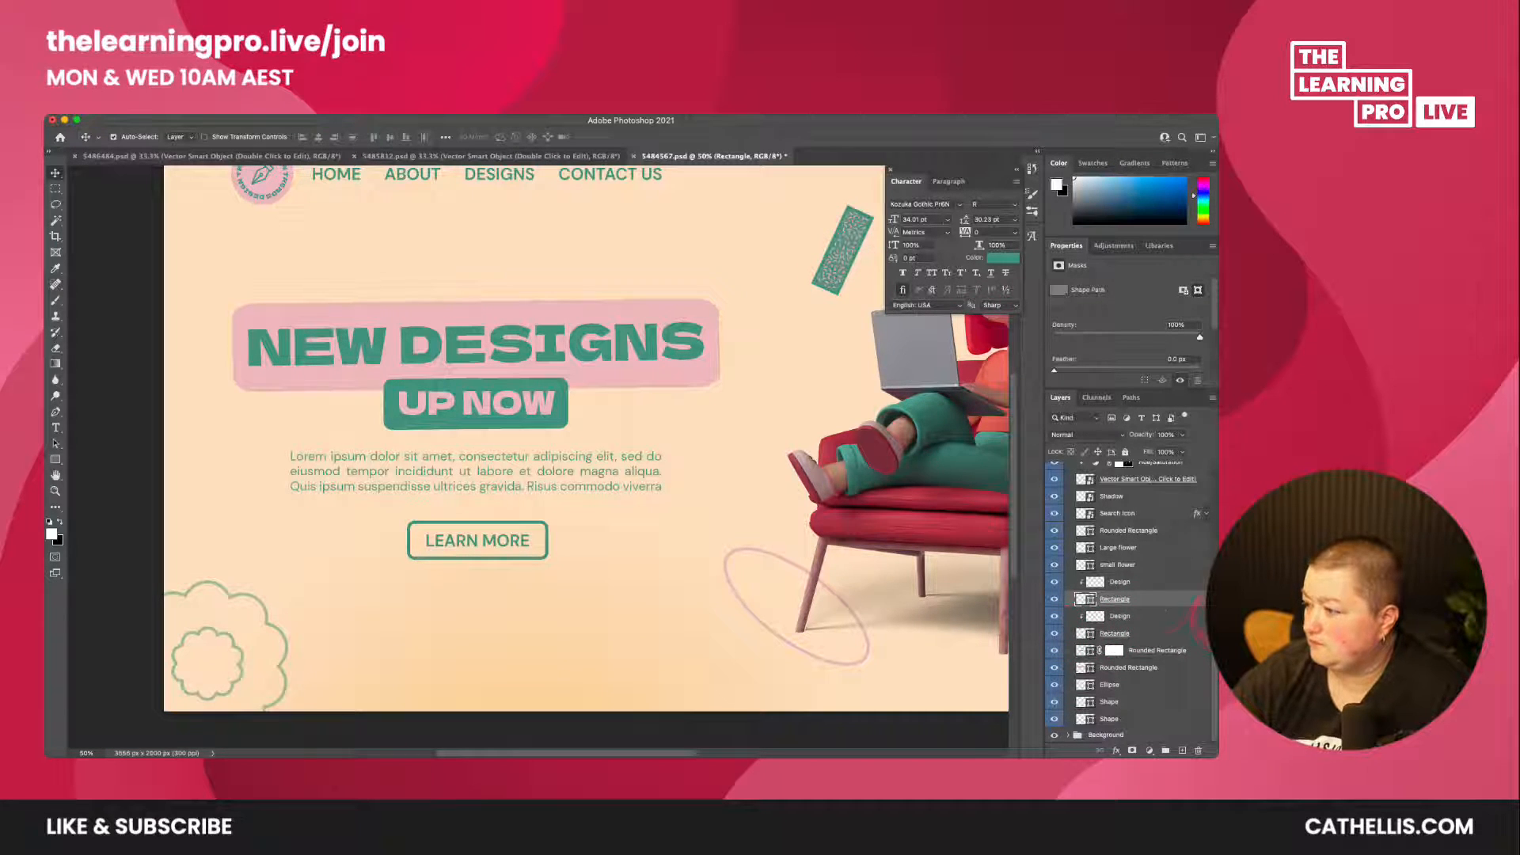
- Quick-export the selected Rectangle layer as Rectangle2.png into the psd tutorial folder
{"action": "right_click", "coordinate": [1145, 601]}
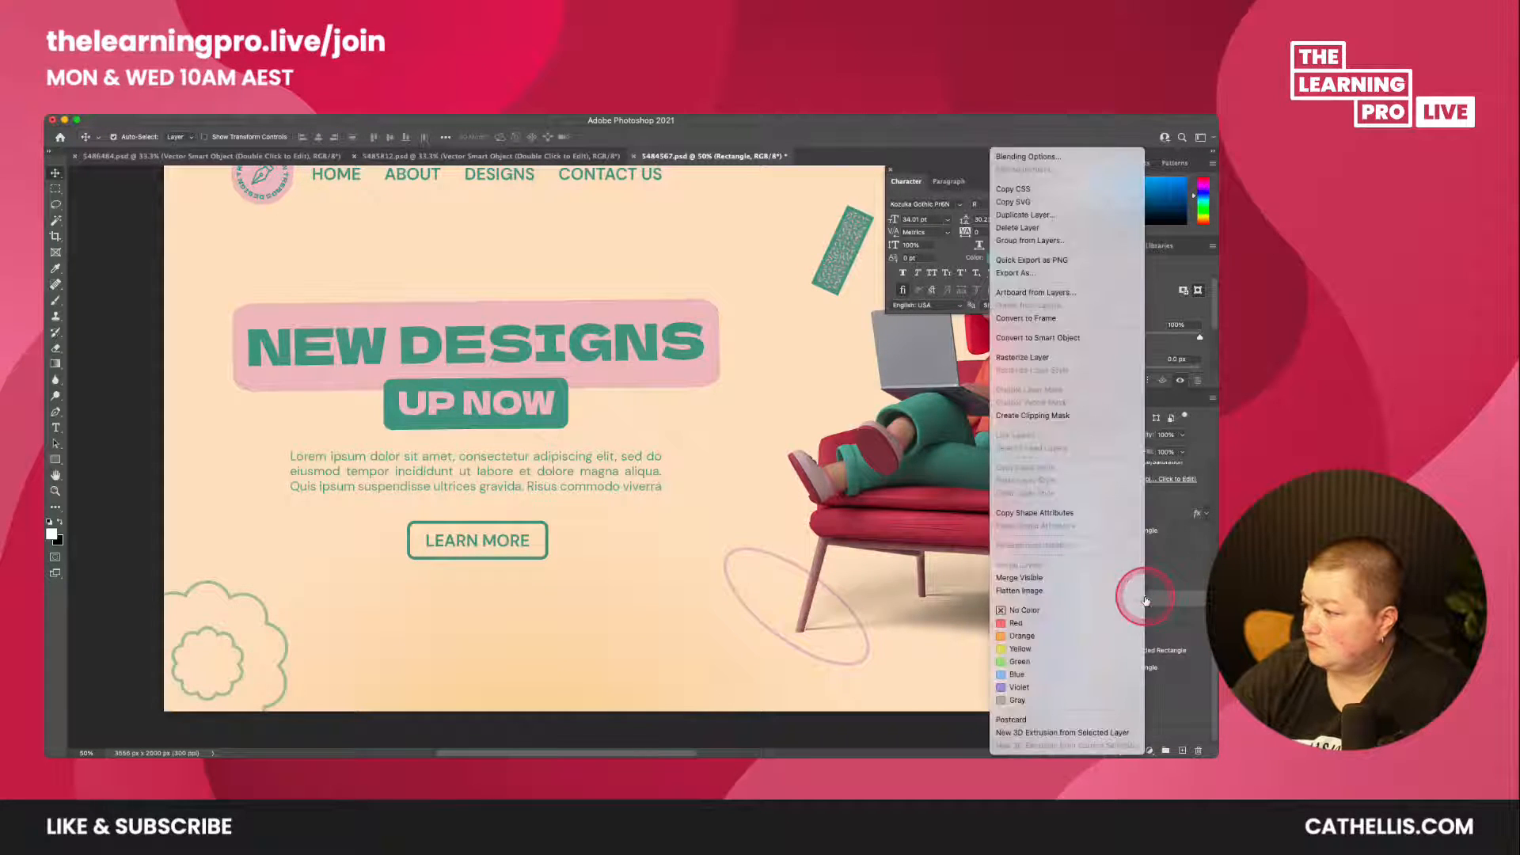
{"action": "left_click", "coordinate": [1066, 261]}
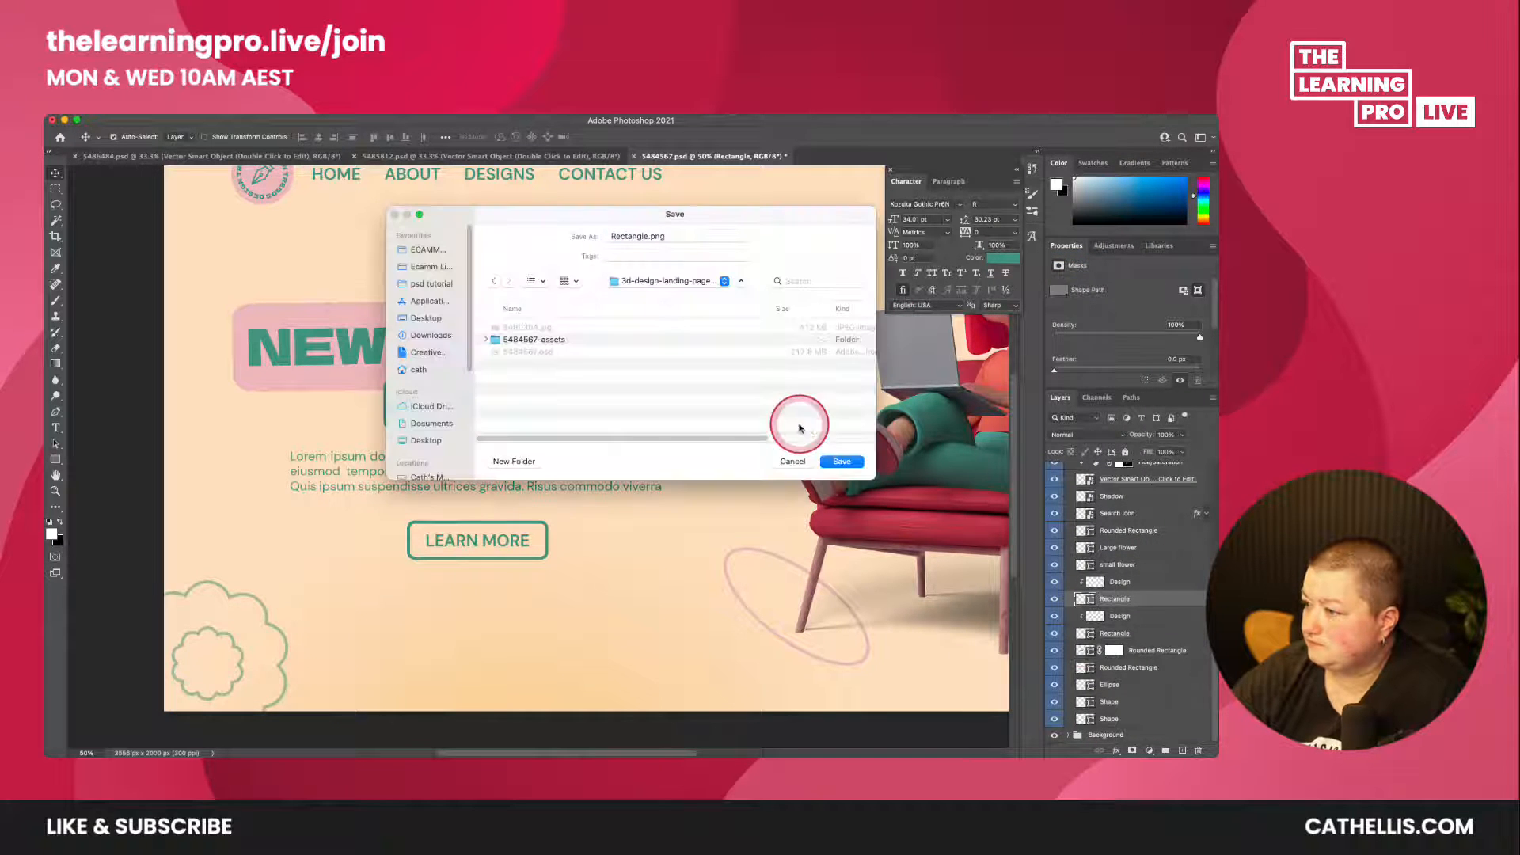
{"action": "left_click", "coordinate": [650, 236]}
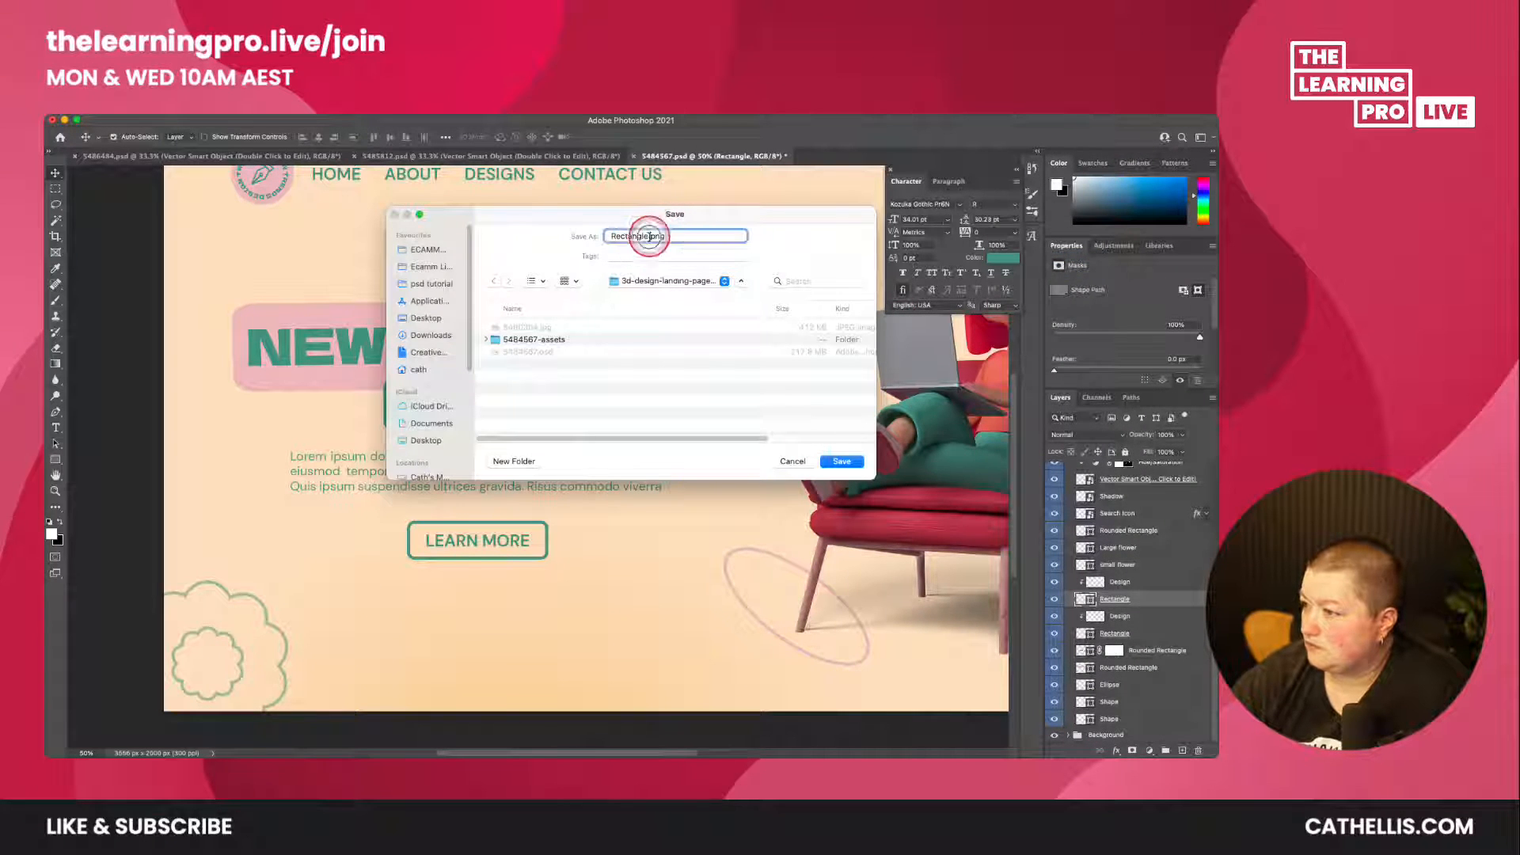
{"action": "type", "text": "2"}
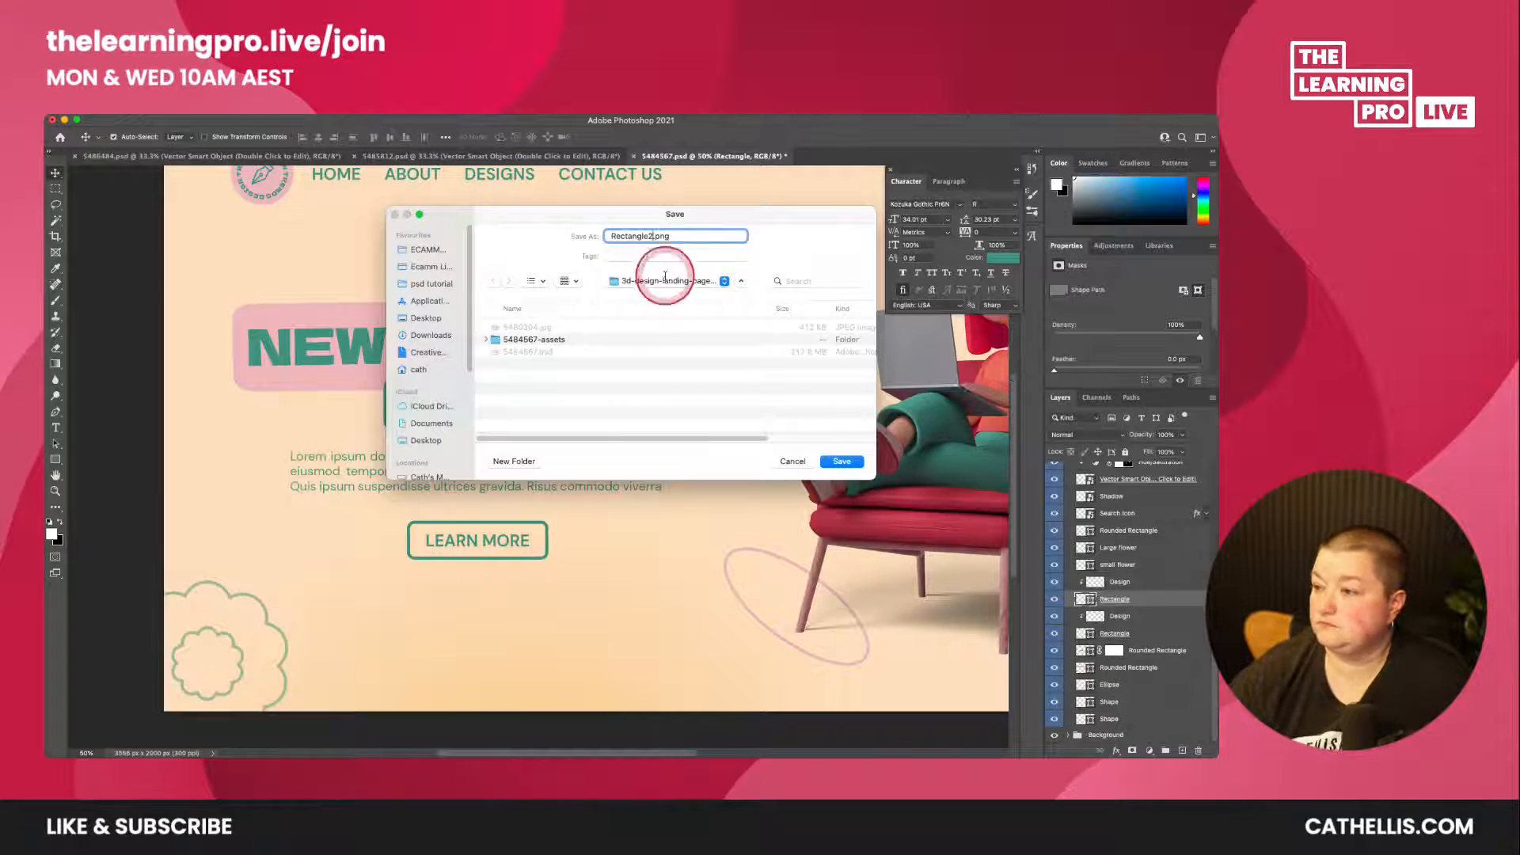
{"action": "left_click", "coordinate": [431, 284]}
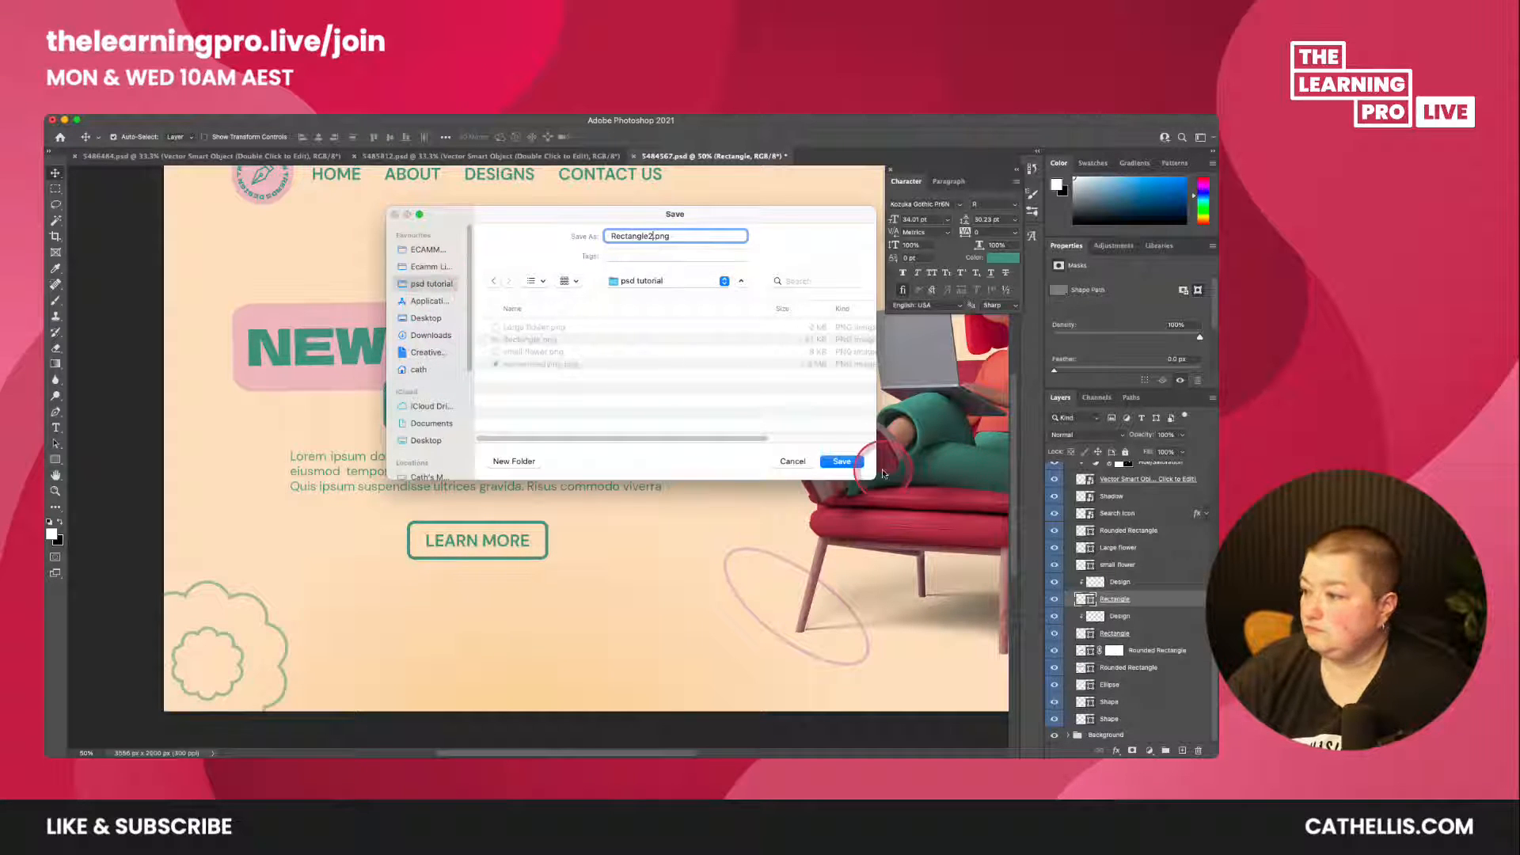
{"action": "left_click", "coordinate": [847, 462]}
- Check the Ellipse layer by toggling its visibility and quick-export it as Ellipse_.png
{"action": "scroll", "coordinate": [1180, 665], "scroll_direction": "up", "scroll_amount": 1}
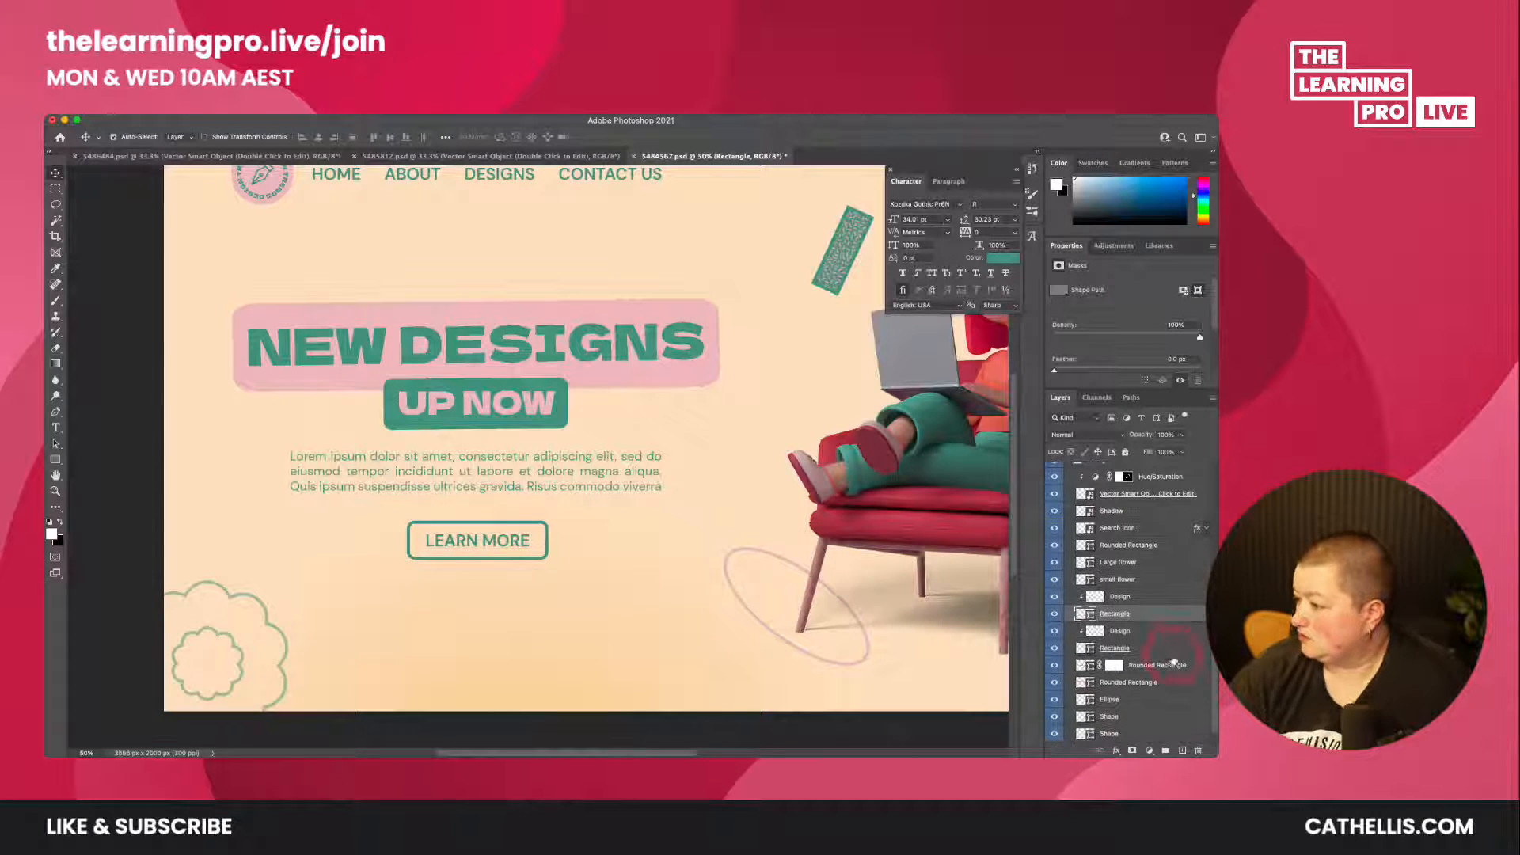
{"action": "left_click", "coordinate": [1055, 700]}
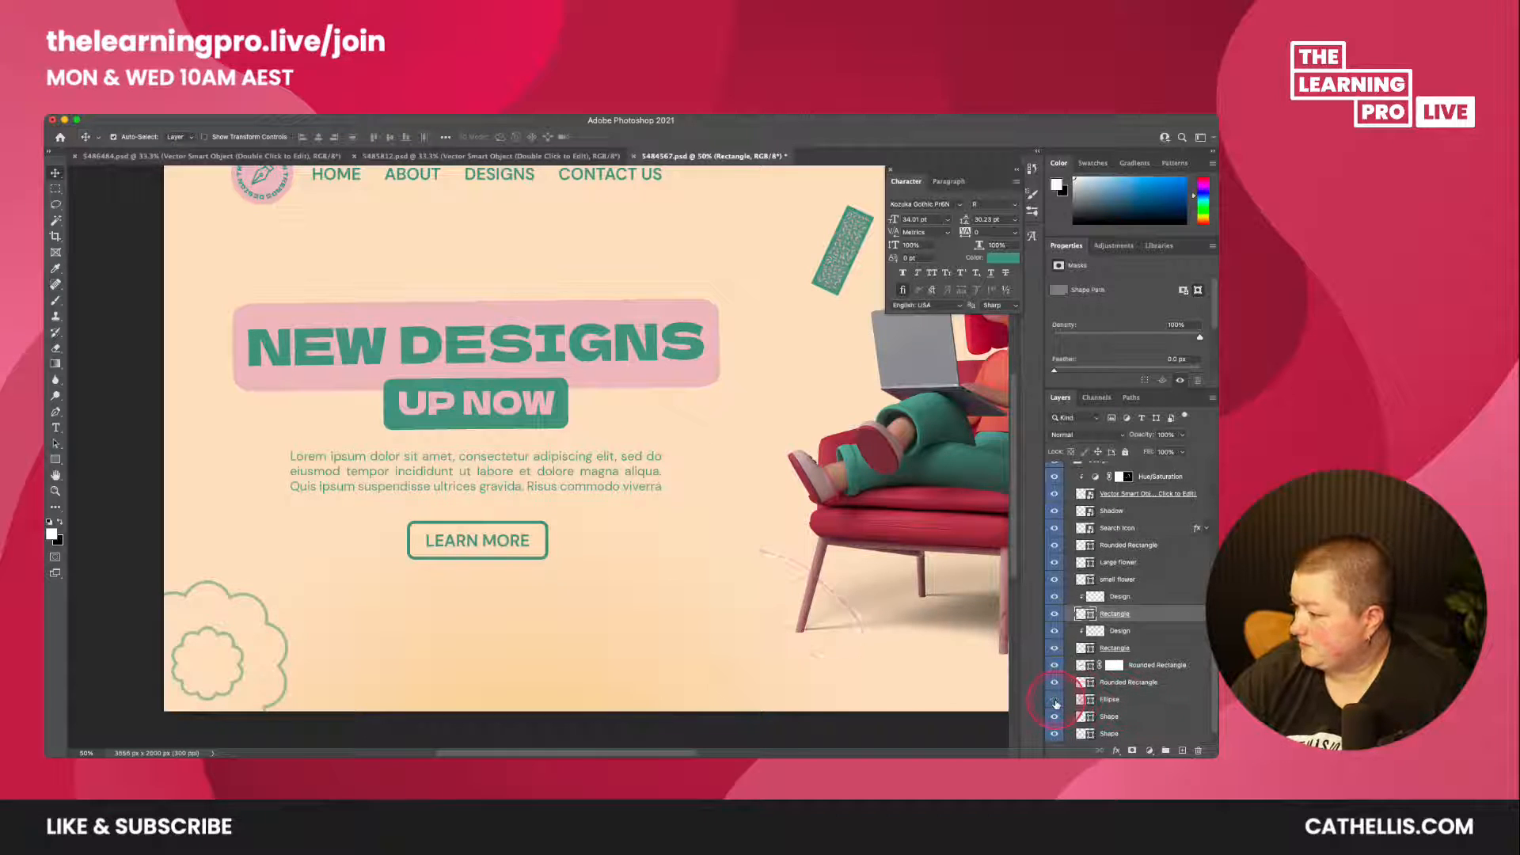
{"action": "left_click", "coordinate": [1126, 703]}
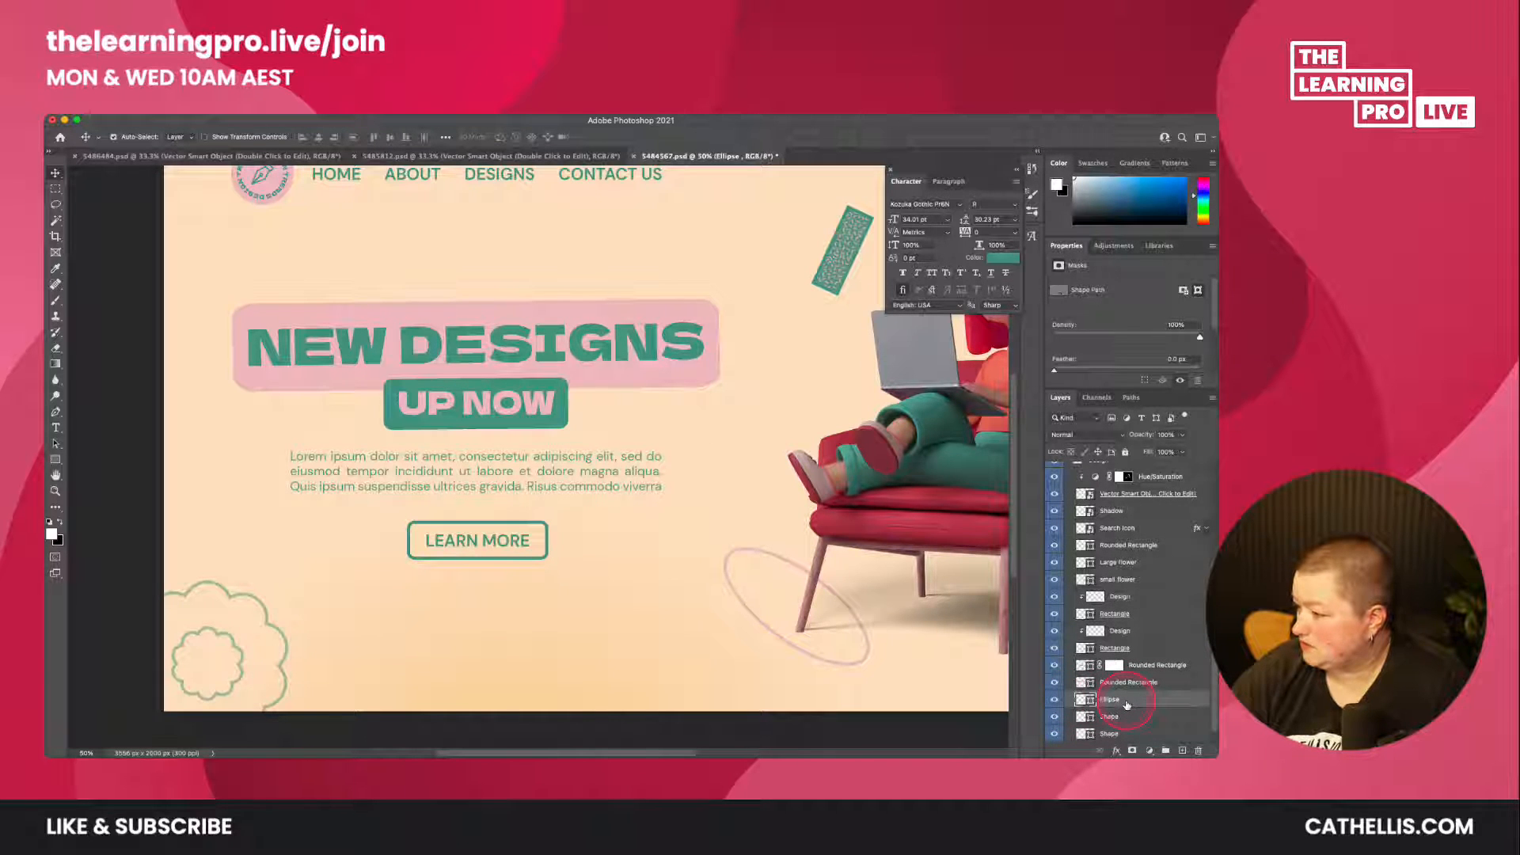
{"action": "right_click", "coordinate": [1127, 705]}
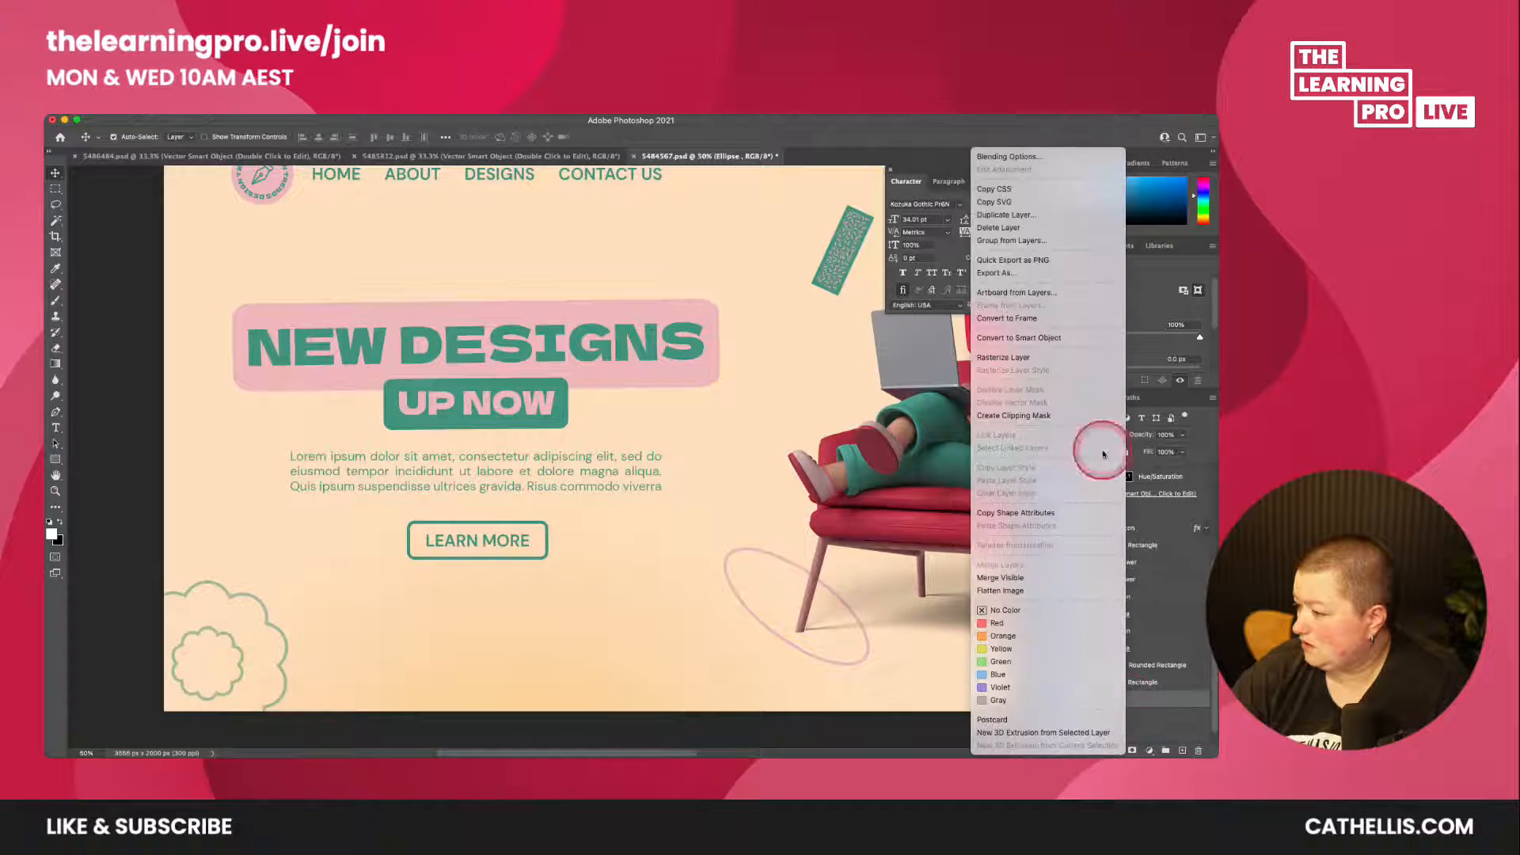
{"action": "left_click", "coordinate": [1063, 263]}
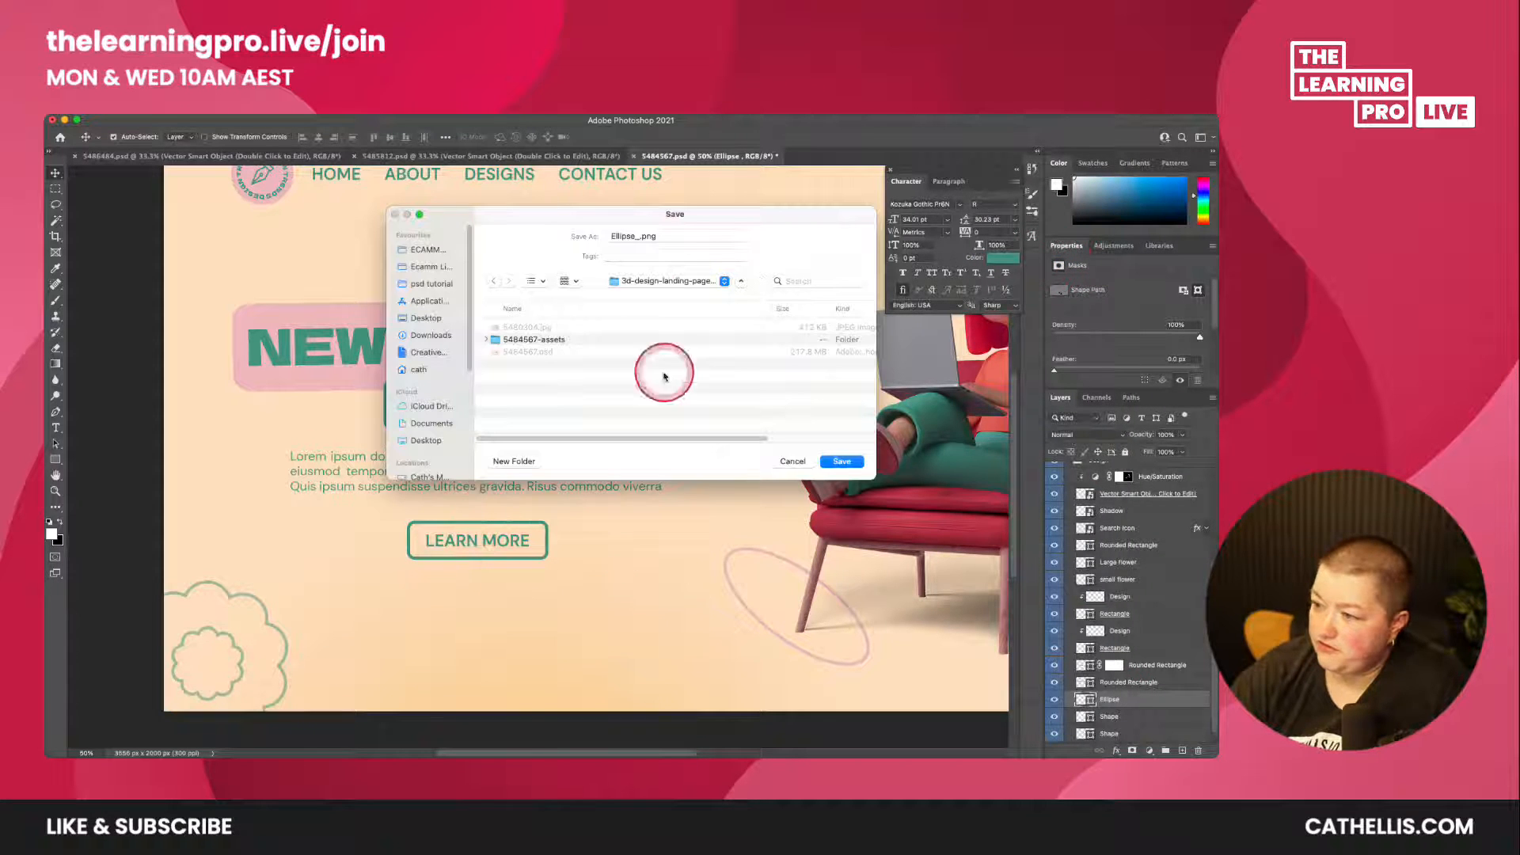
{"action": "left_click", "coordinate": [418, 319]}
{"action": "left_click", "coordinate": [841, 461]}
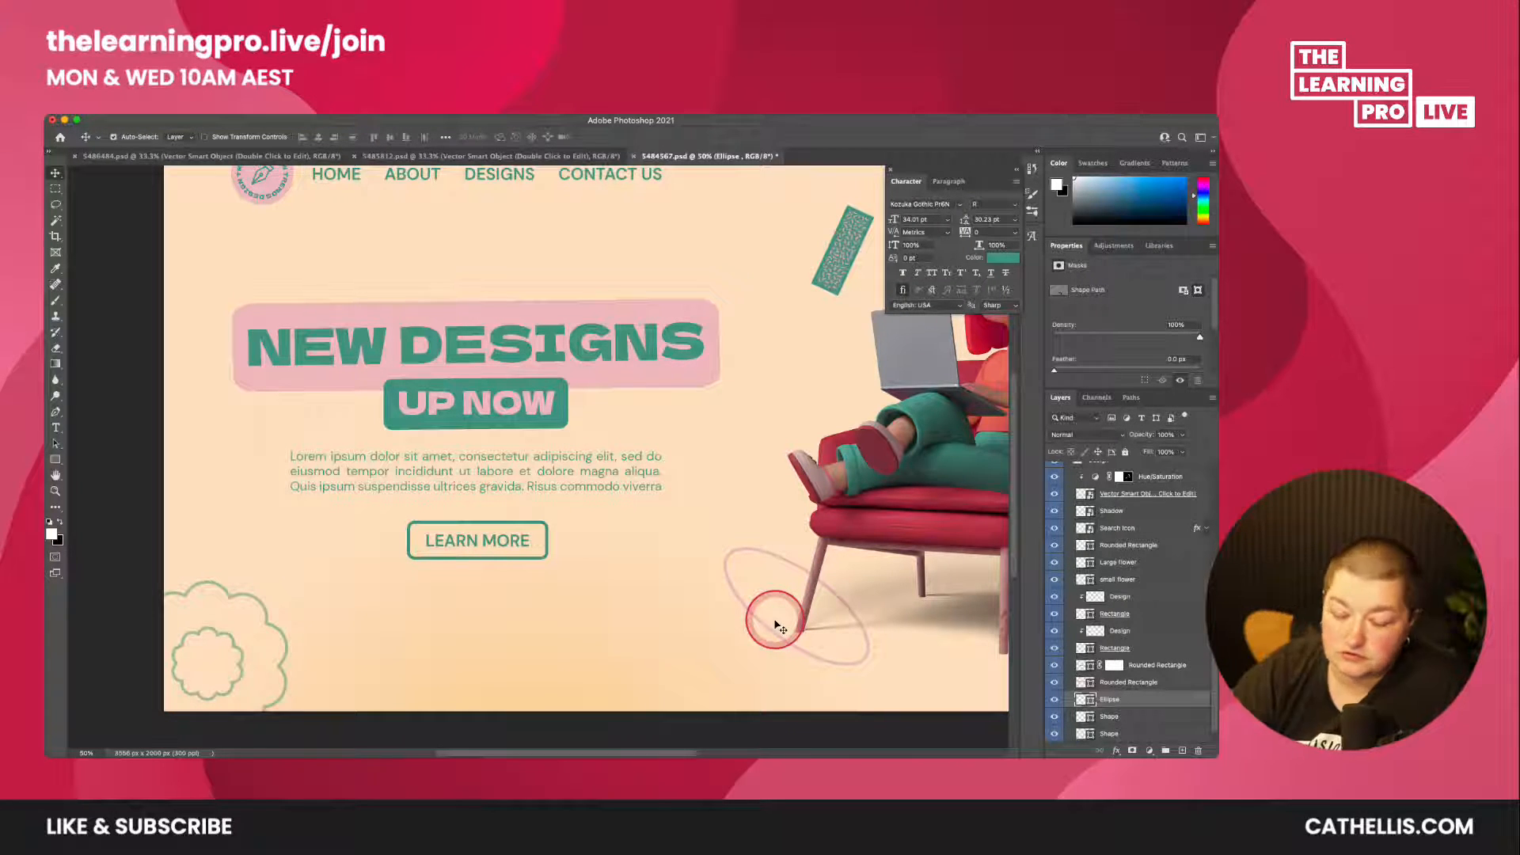
- Check what the Shape layer directly below Ellipse holds by toggling its visibility and selecting it
{"action": "scroll", "coordinate": [1115, 697], "scroll_direction": "down", "scroll_amount": 1}
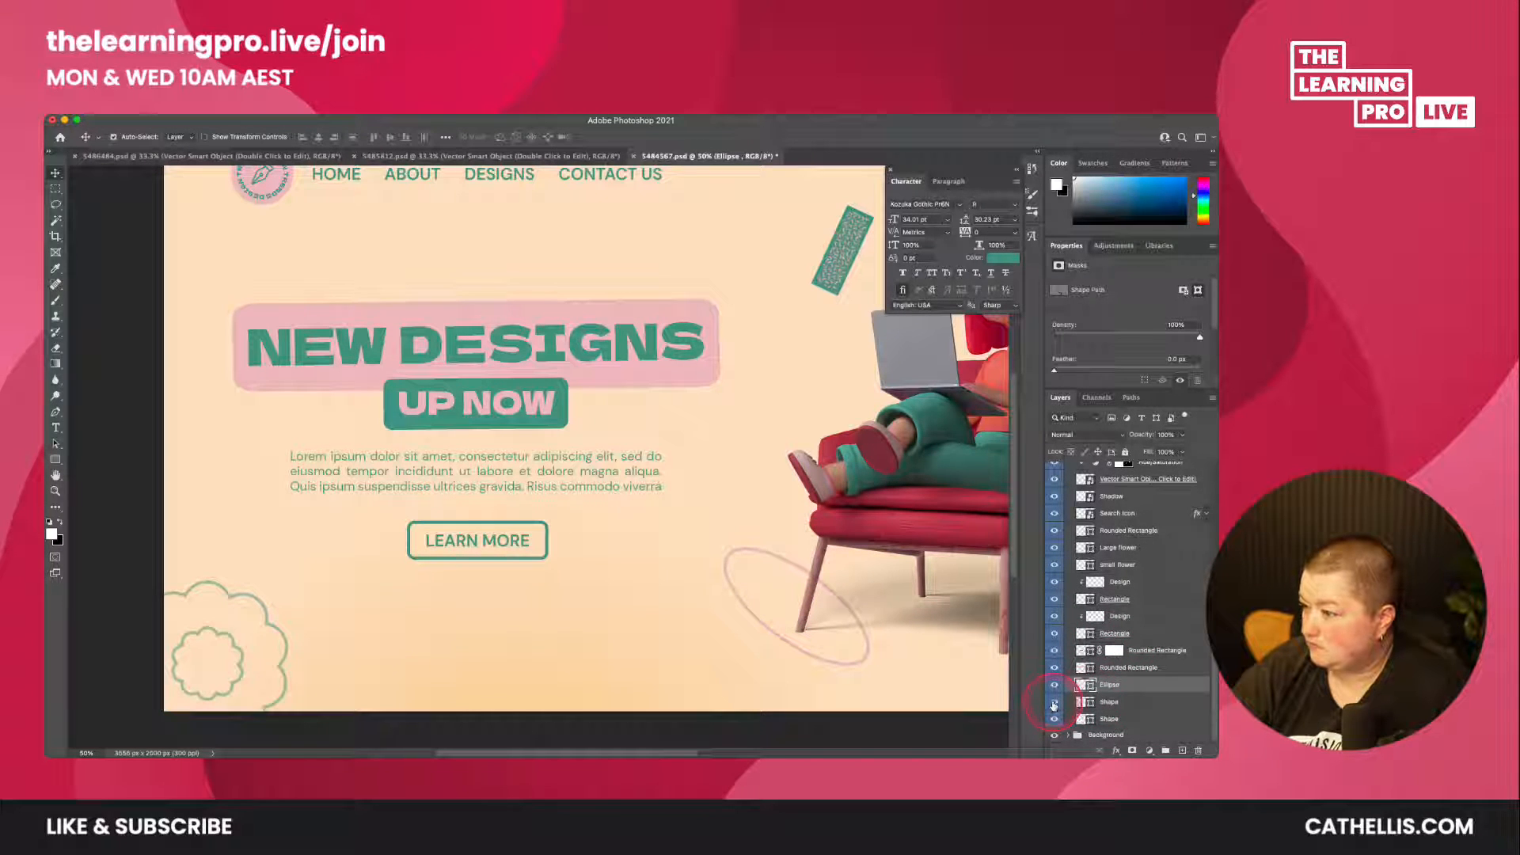
{"action": "left_click_drag", "start_coordinate": [816, 603], "coordinate": [465, 586]}
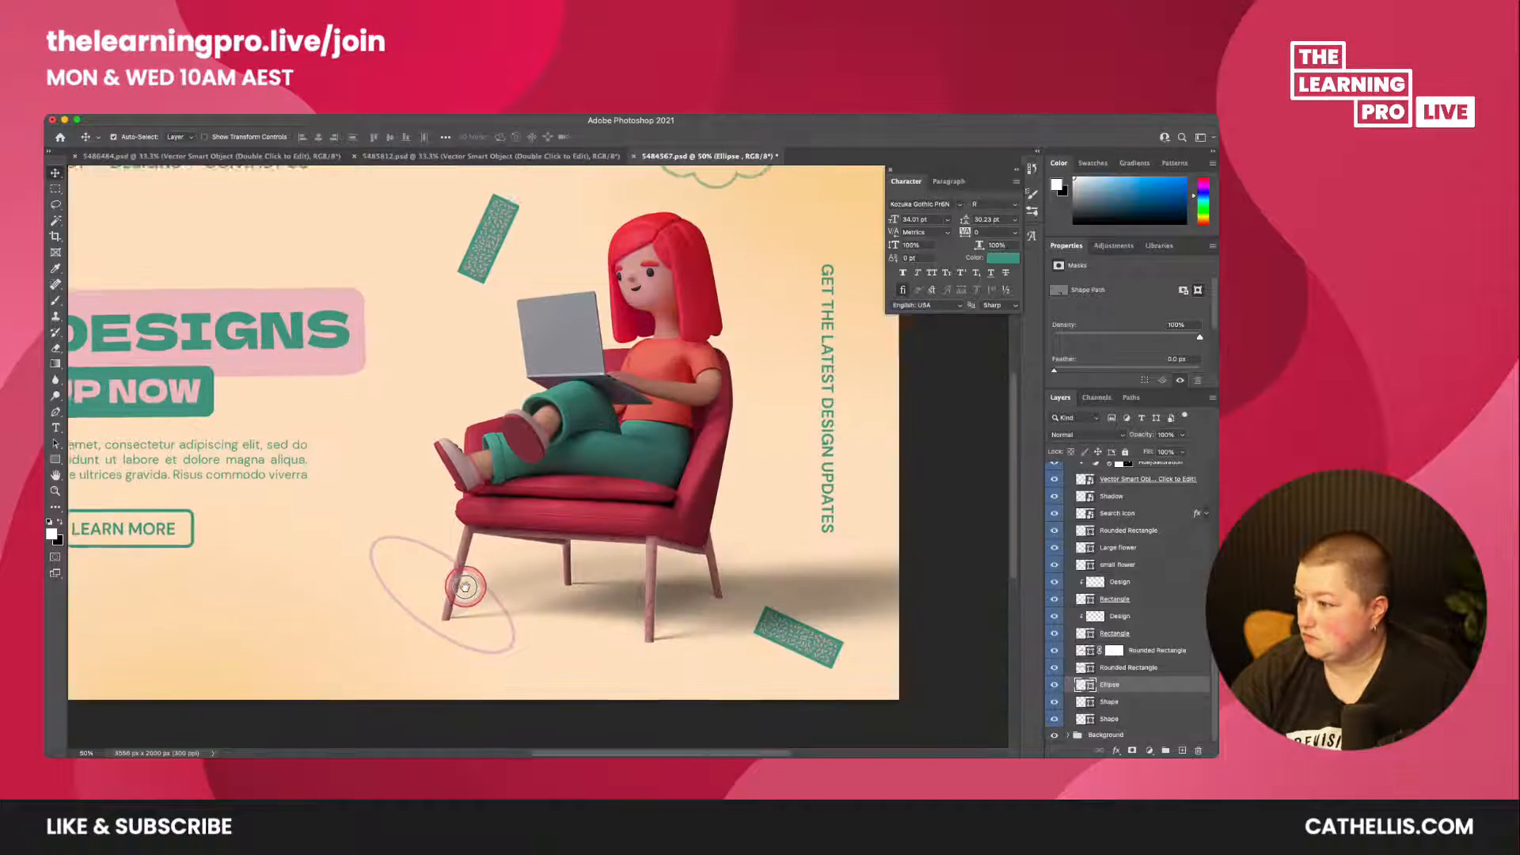
{"action": "scroll", "coordinate": [896, 570], "scroll_direction": "up", "scroll_amount": 5}
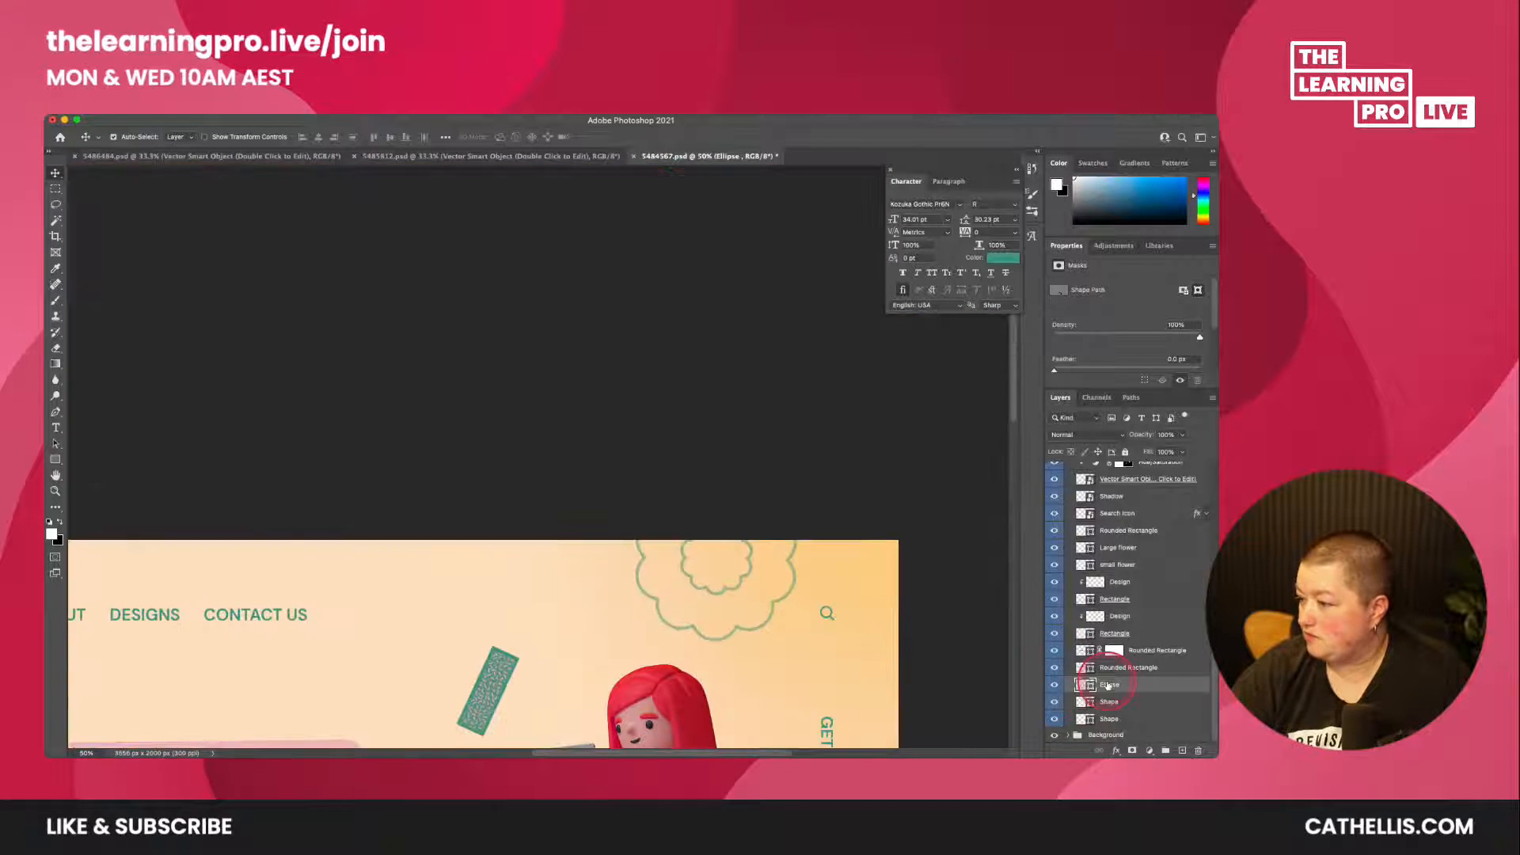
{"action": "left_click", "coordinate": [1052, 706]}
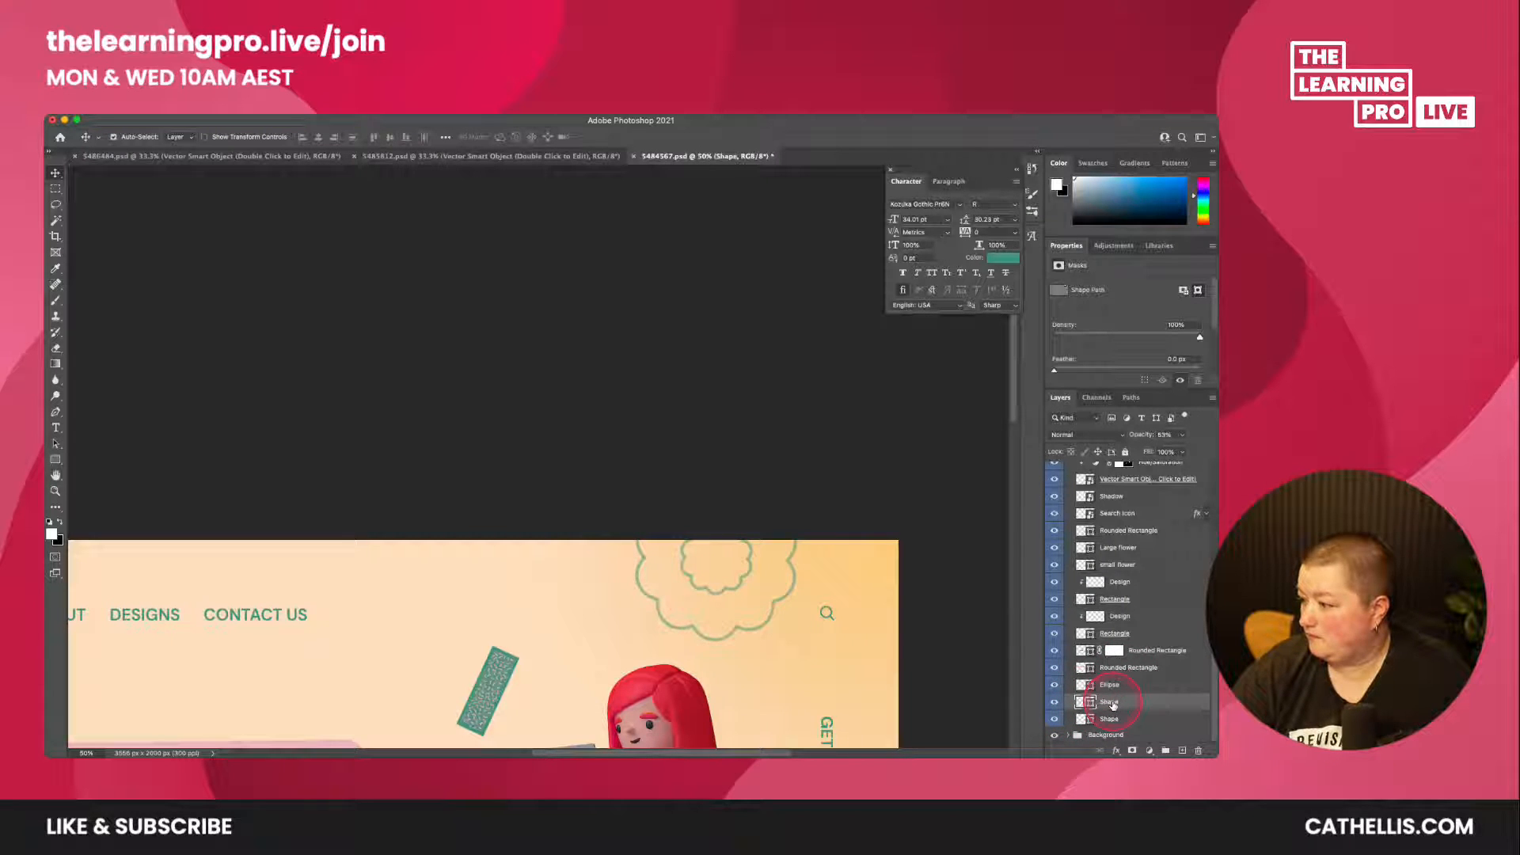
{"action": "right_click", "coordinate": [1113, 704]}
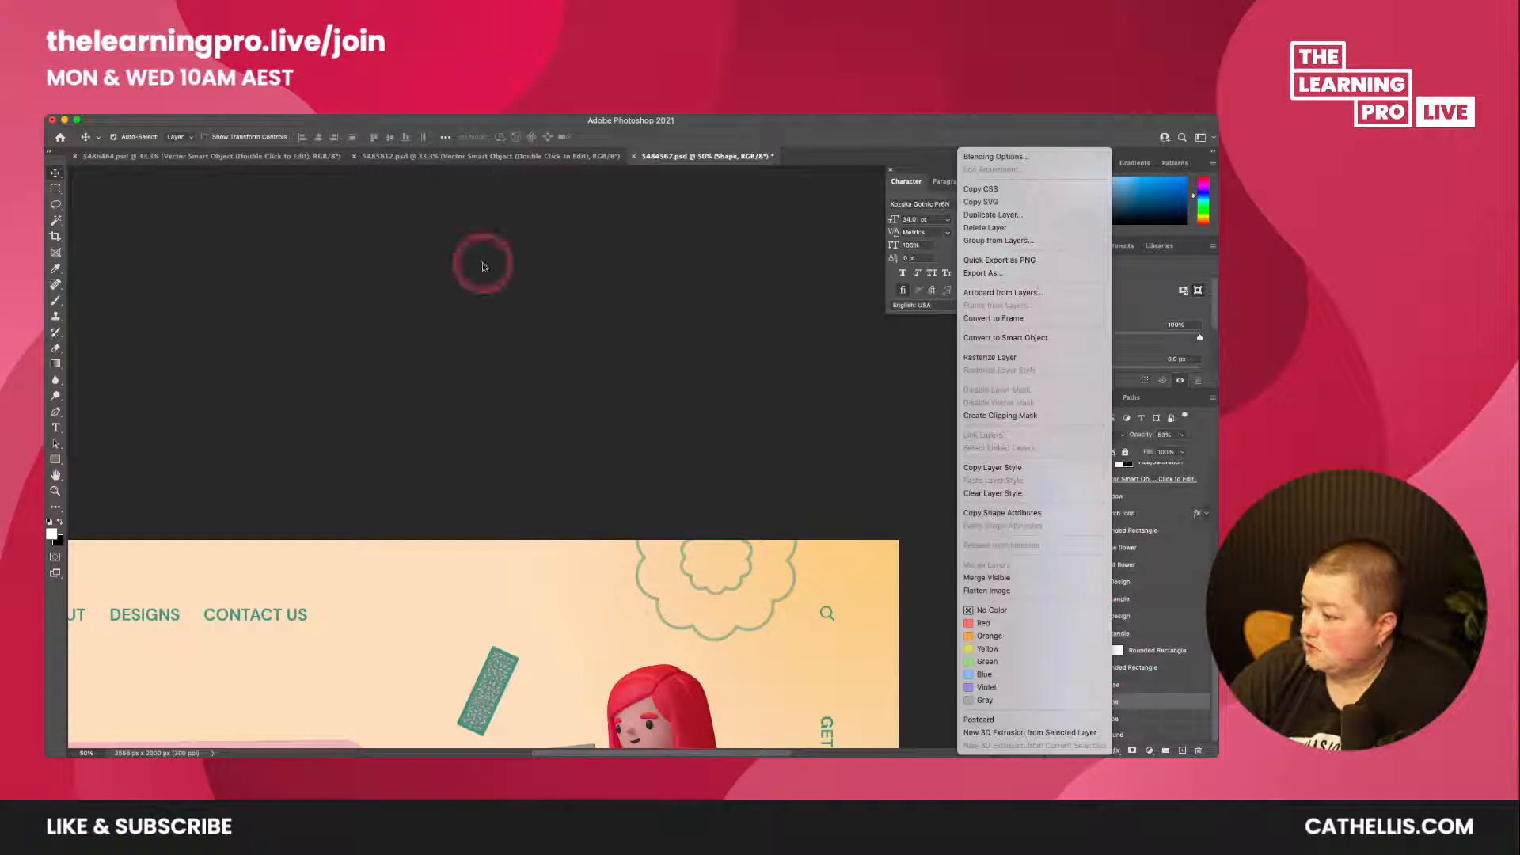
{"action": "left_click", "coordinate": [61, 173]}
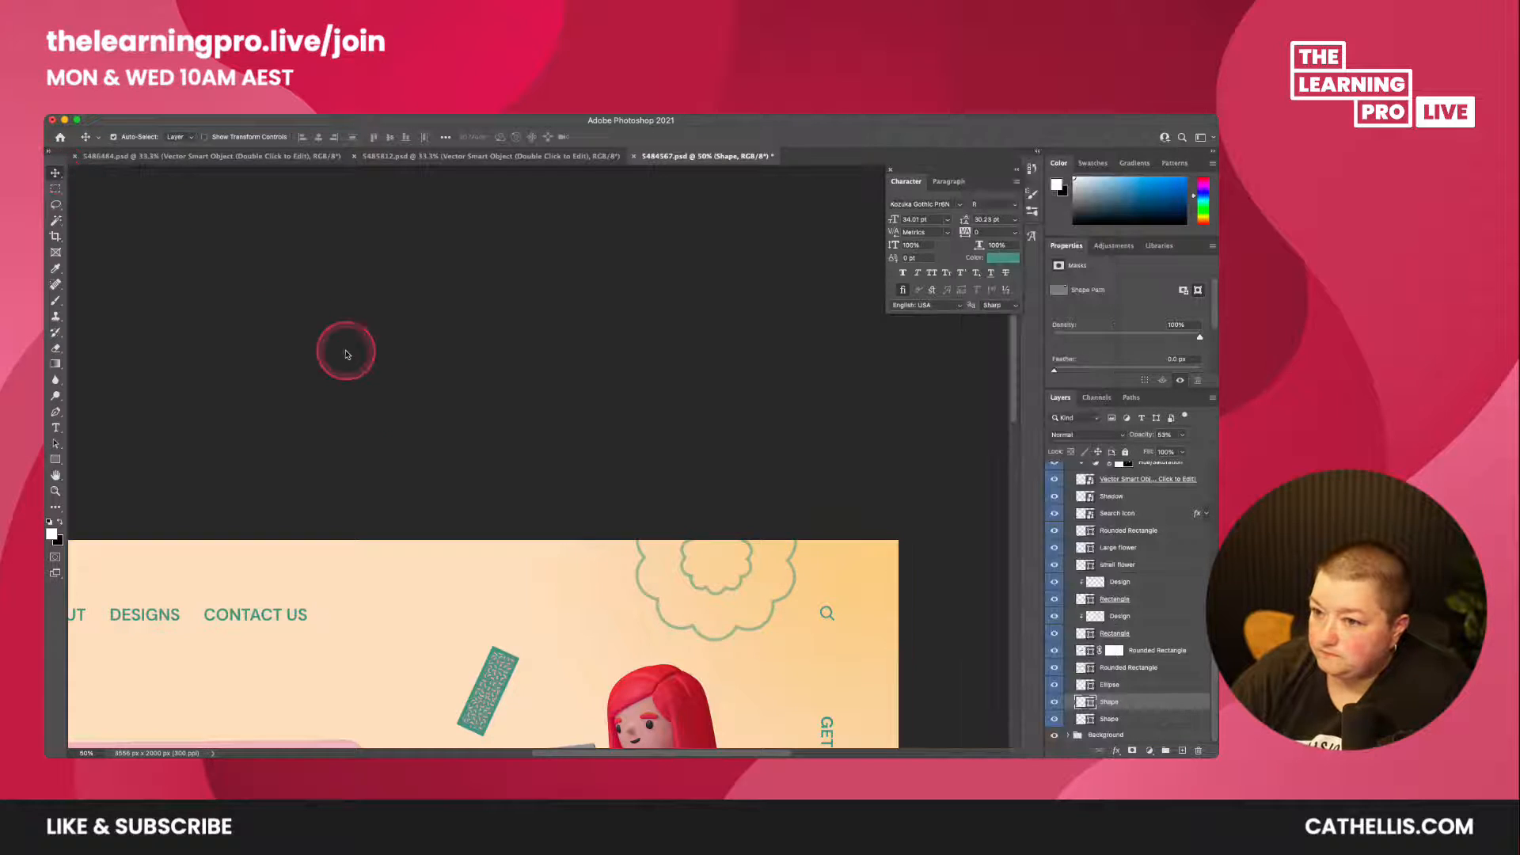
- Select the pink rounded rectangle behind the NEW DESIGNS heading to locate its layer
{"action": "scroll", "coordinate": [390, 398], "scroll_direction": "down", "scroll_amount": 10}
{"action": "scroll", "coordinate": [317, 396], "scroll_direction": "left", "scroll_amount": 10}
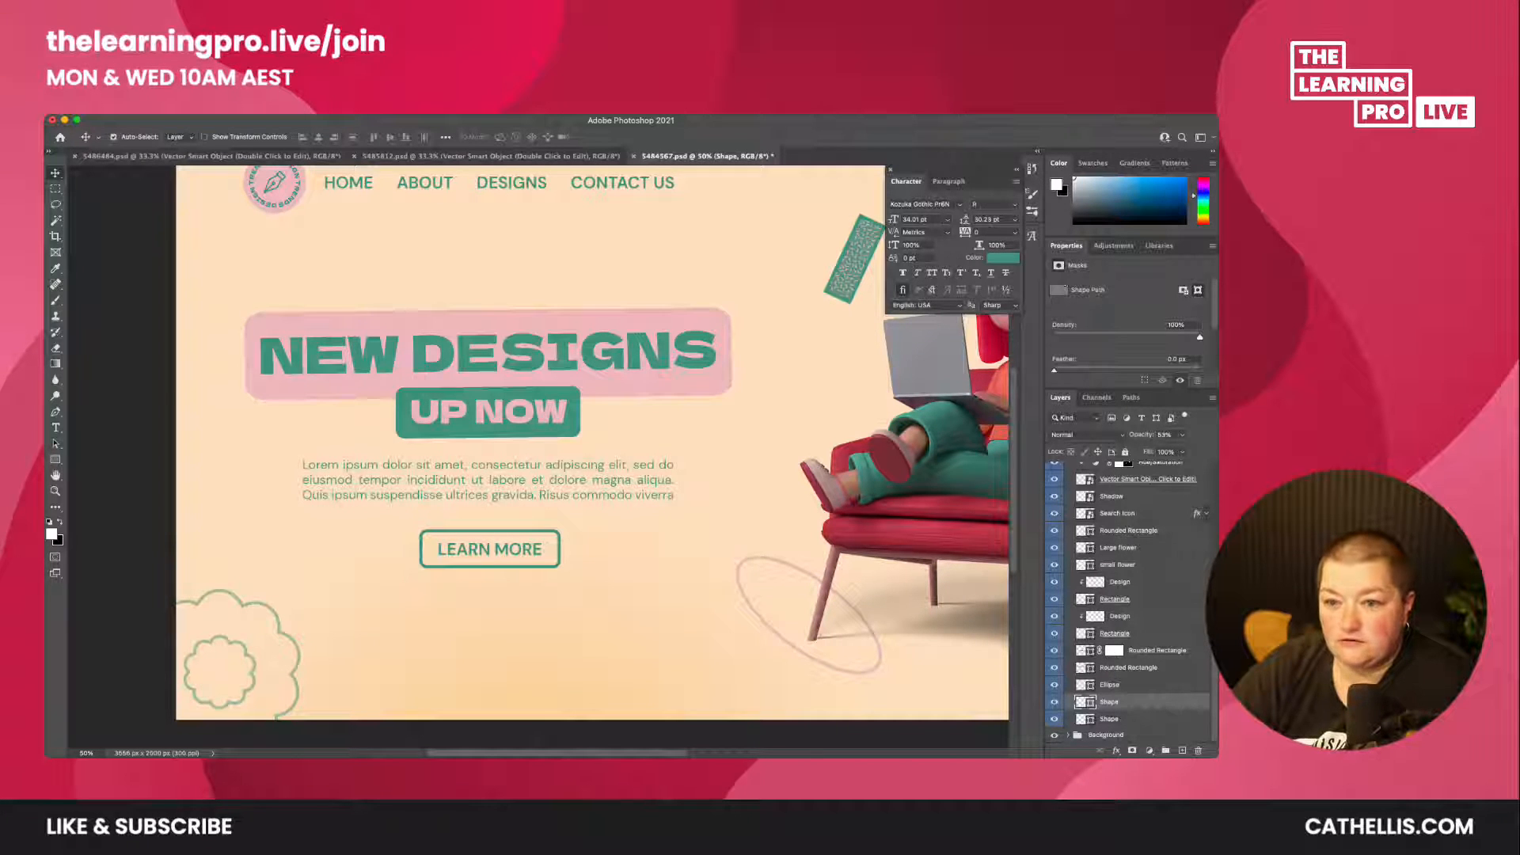
{"action": "left_click", "coordinate": [336, 329]}
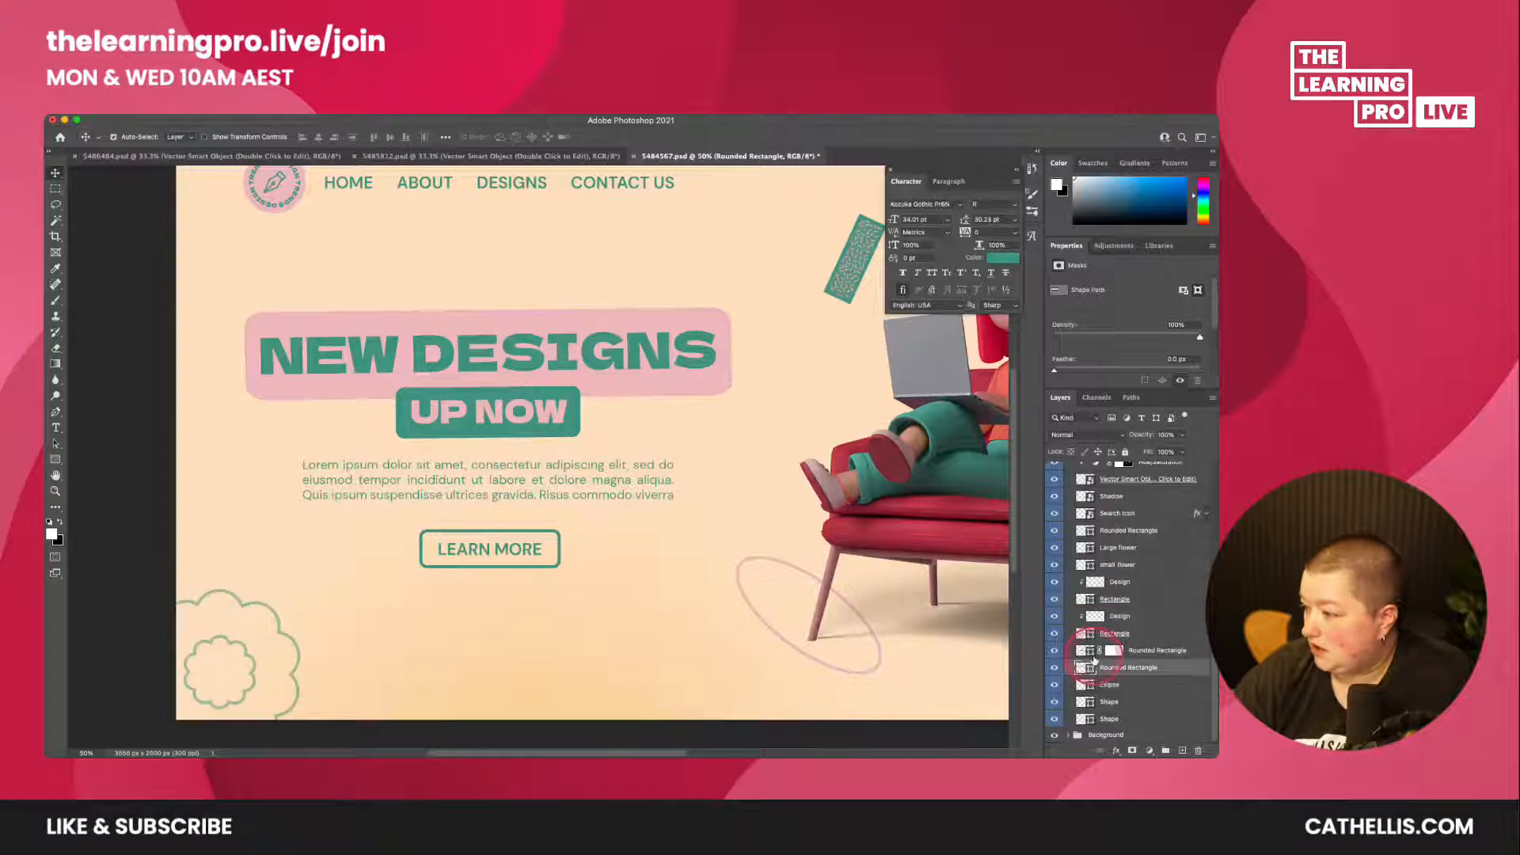
{"action": "left_click", "coordinate": [387, 292]}
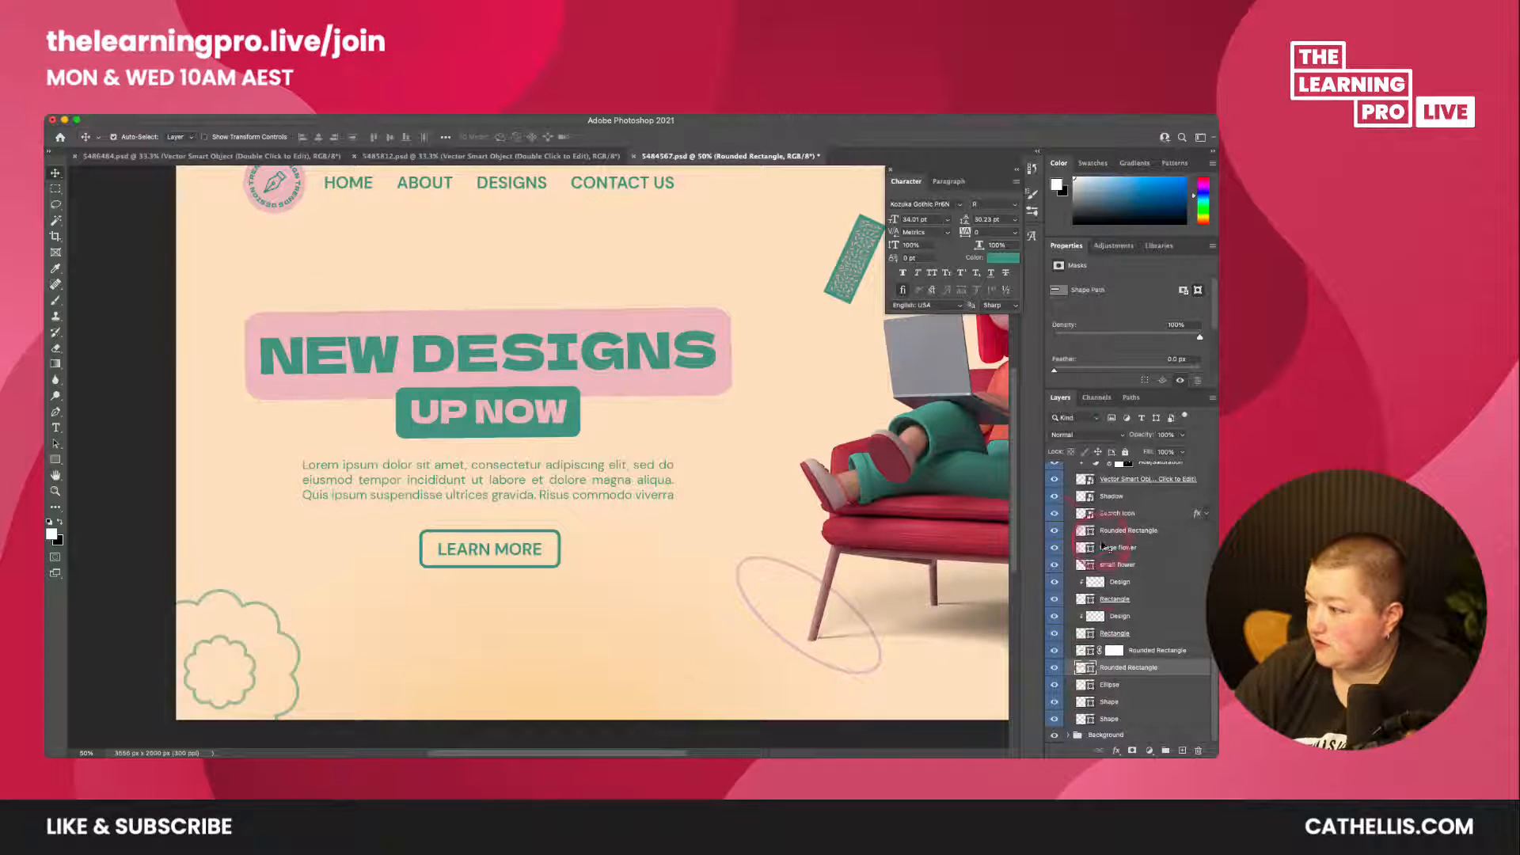
{"action": "left_click", "coordinate": [518, 353]}
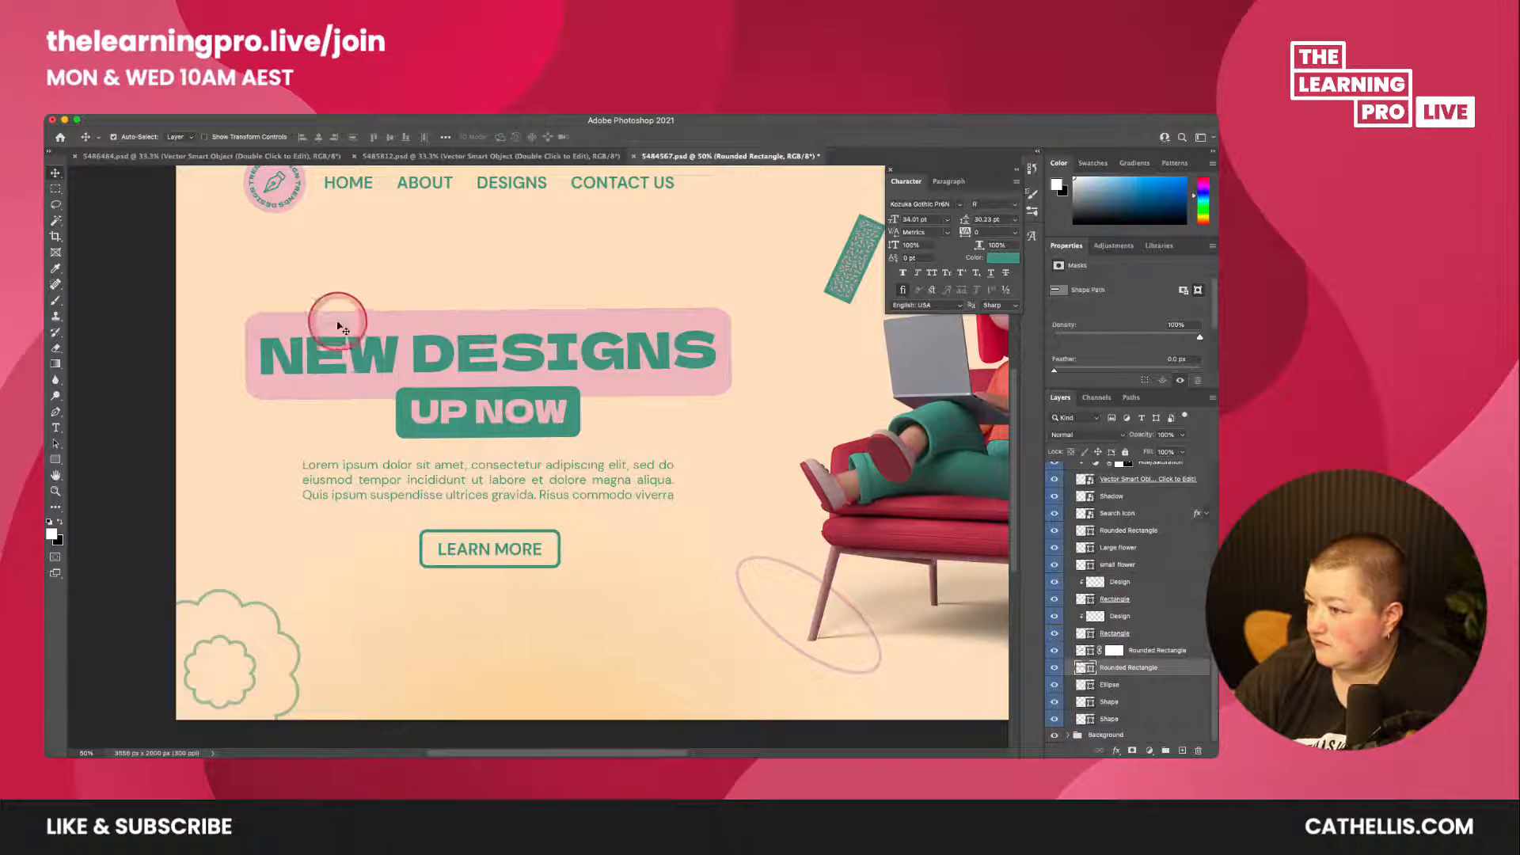
- Toggle the visibility of the Design group and look through the layers it contains
{"action": "scroll", "coordinate": [1136, 569], "scroll_direction": "up", "scroll_amount": 5}
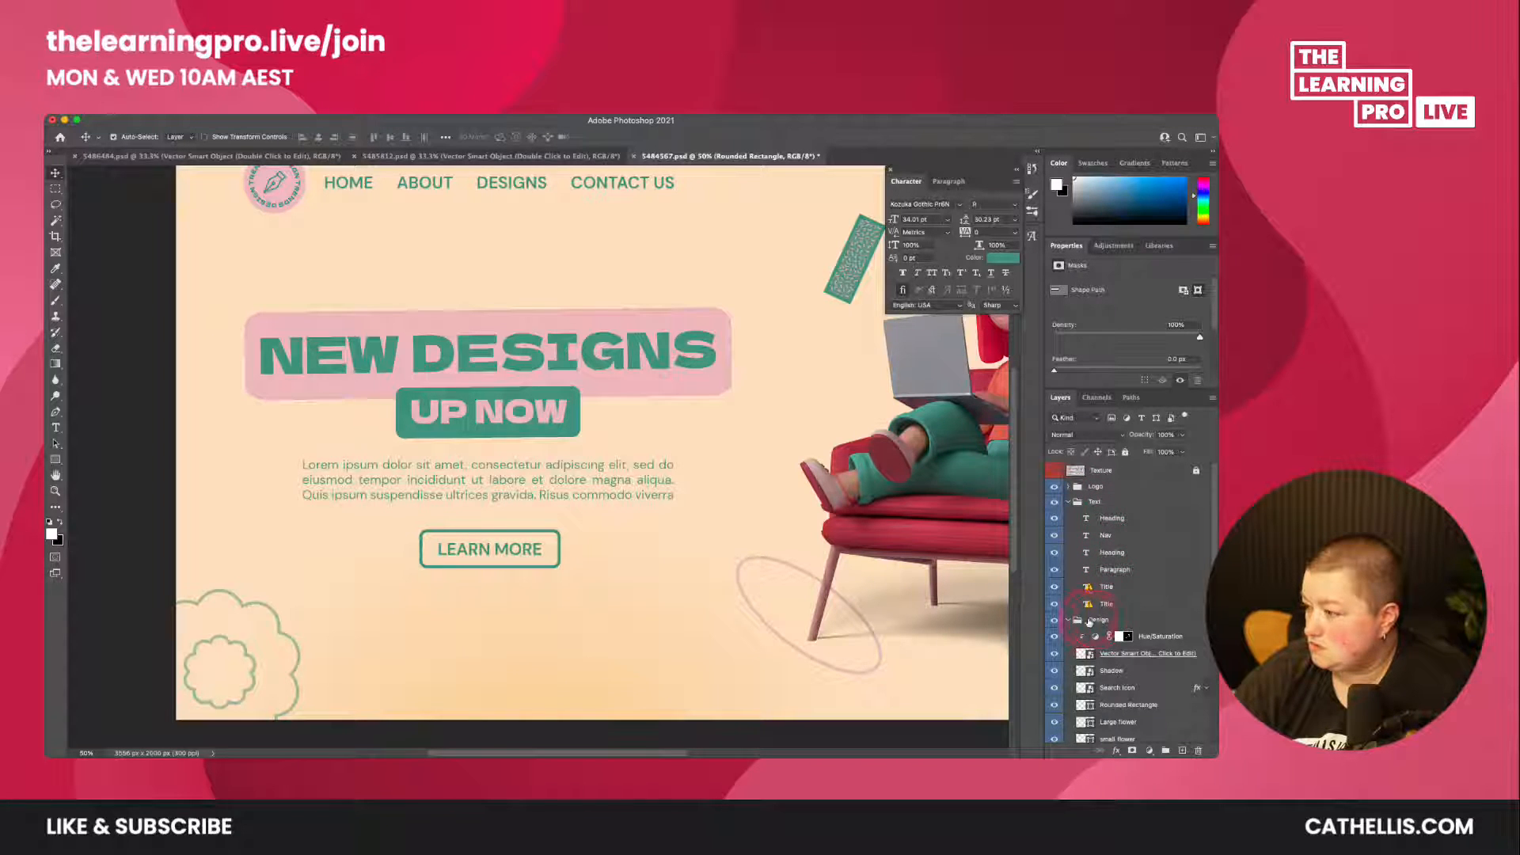
{"action": "left_click", "coordinate": [1054, 620]}
{"action": "left_click", "coordinate": [1054, 620]}
{"action": "scroll", "coordinate": [1077, 657], "scroll_direction": "down", "scroll_amount": 3}
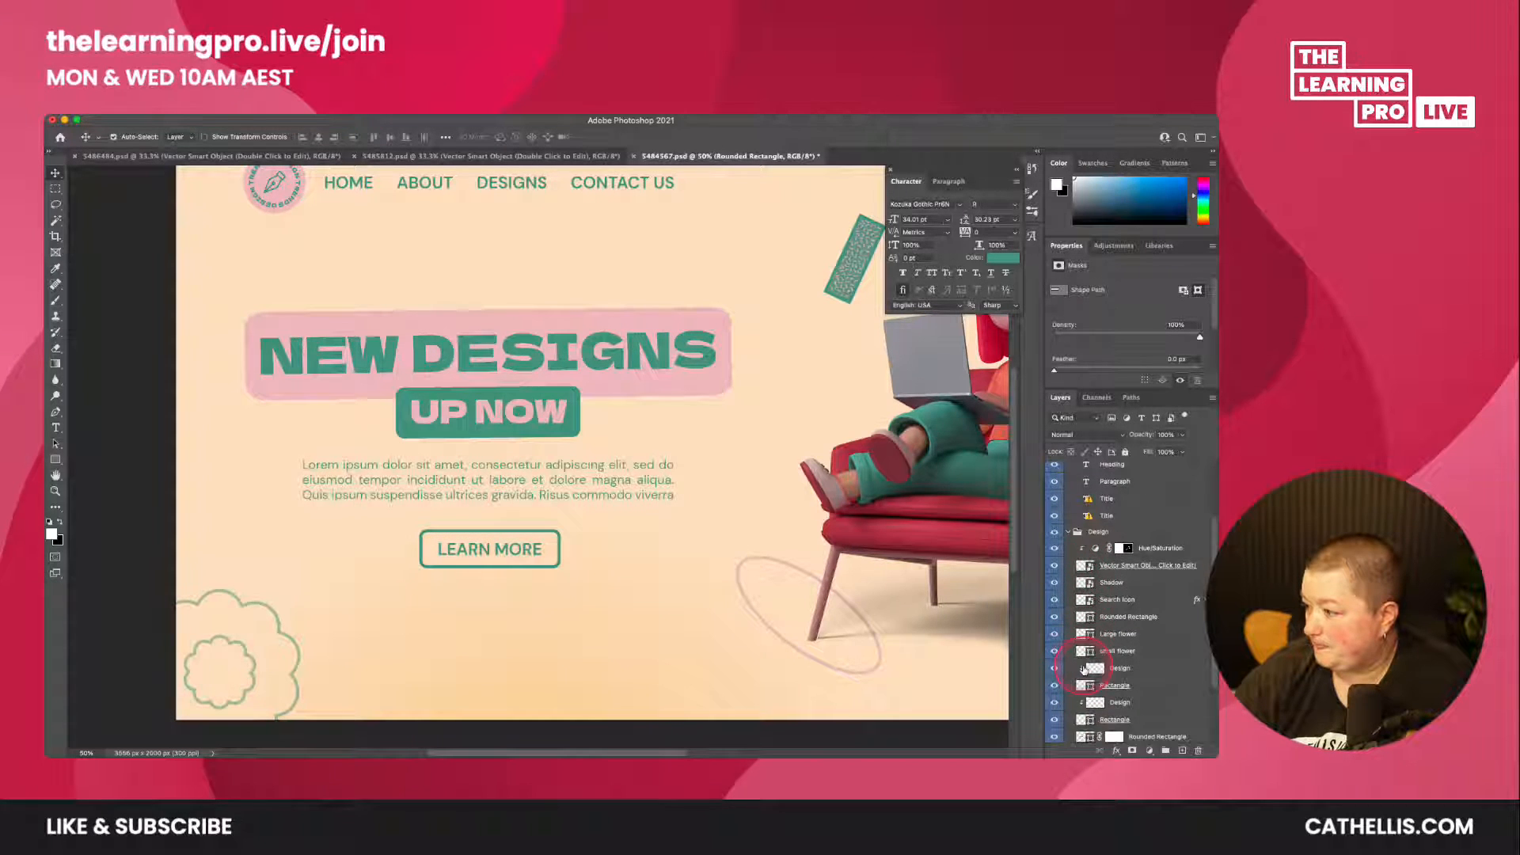
{"action": "scroll", "coordinate": [1083, 670], "scroll_direction": "down", "scroll_amount": 3}
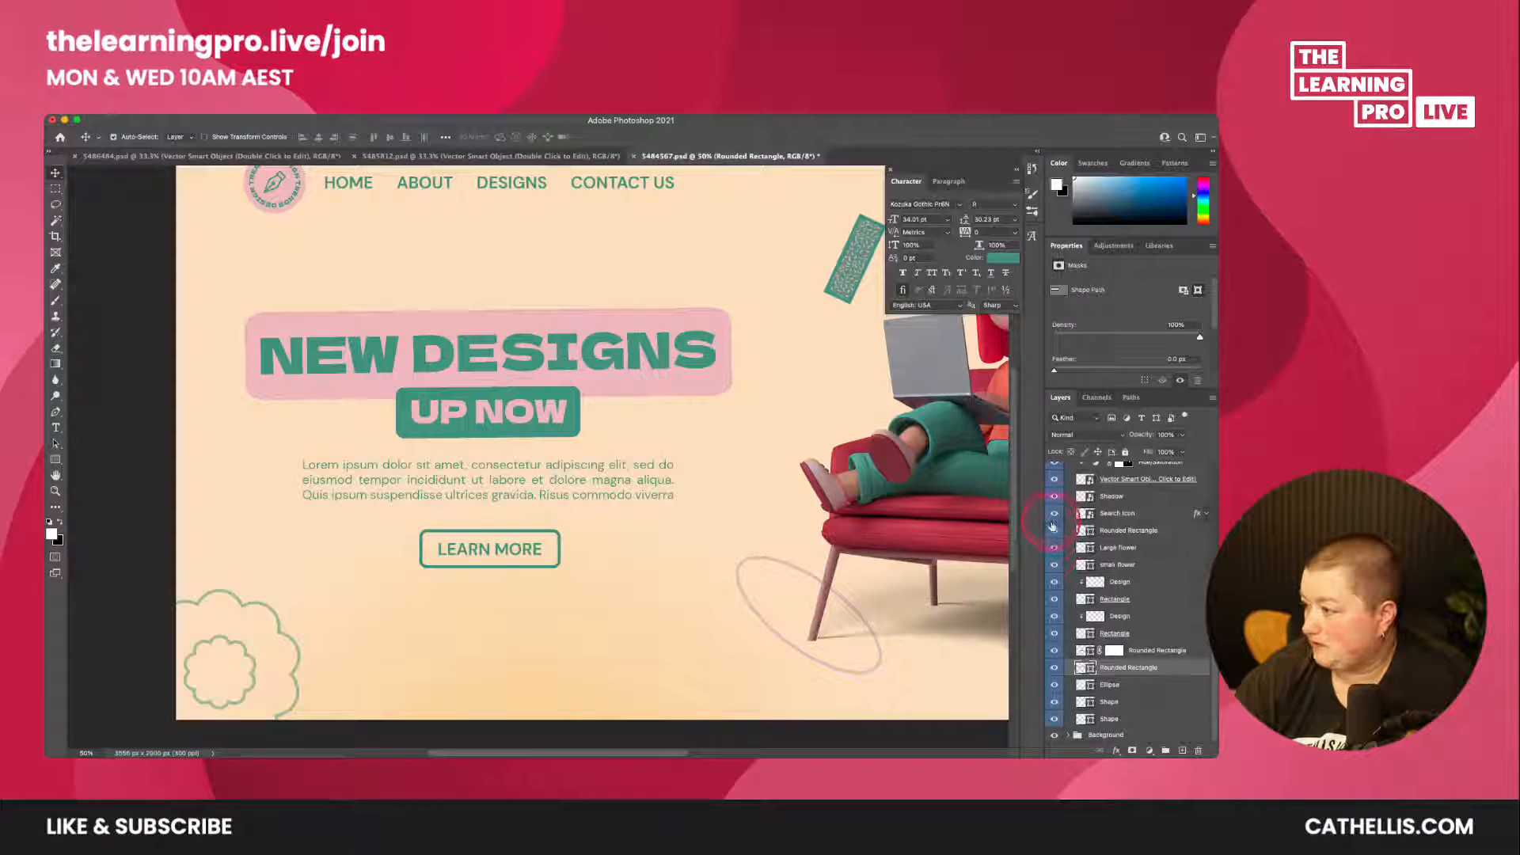
{"action": "scroll", "coordinate": [1053, 522], "scroll_direction": "up", "scroll_amount": 2}
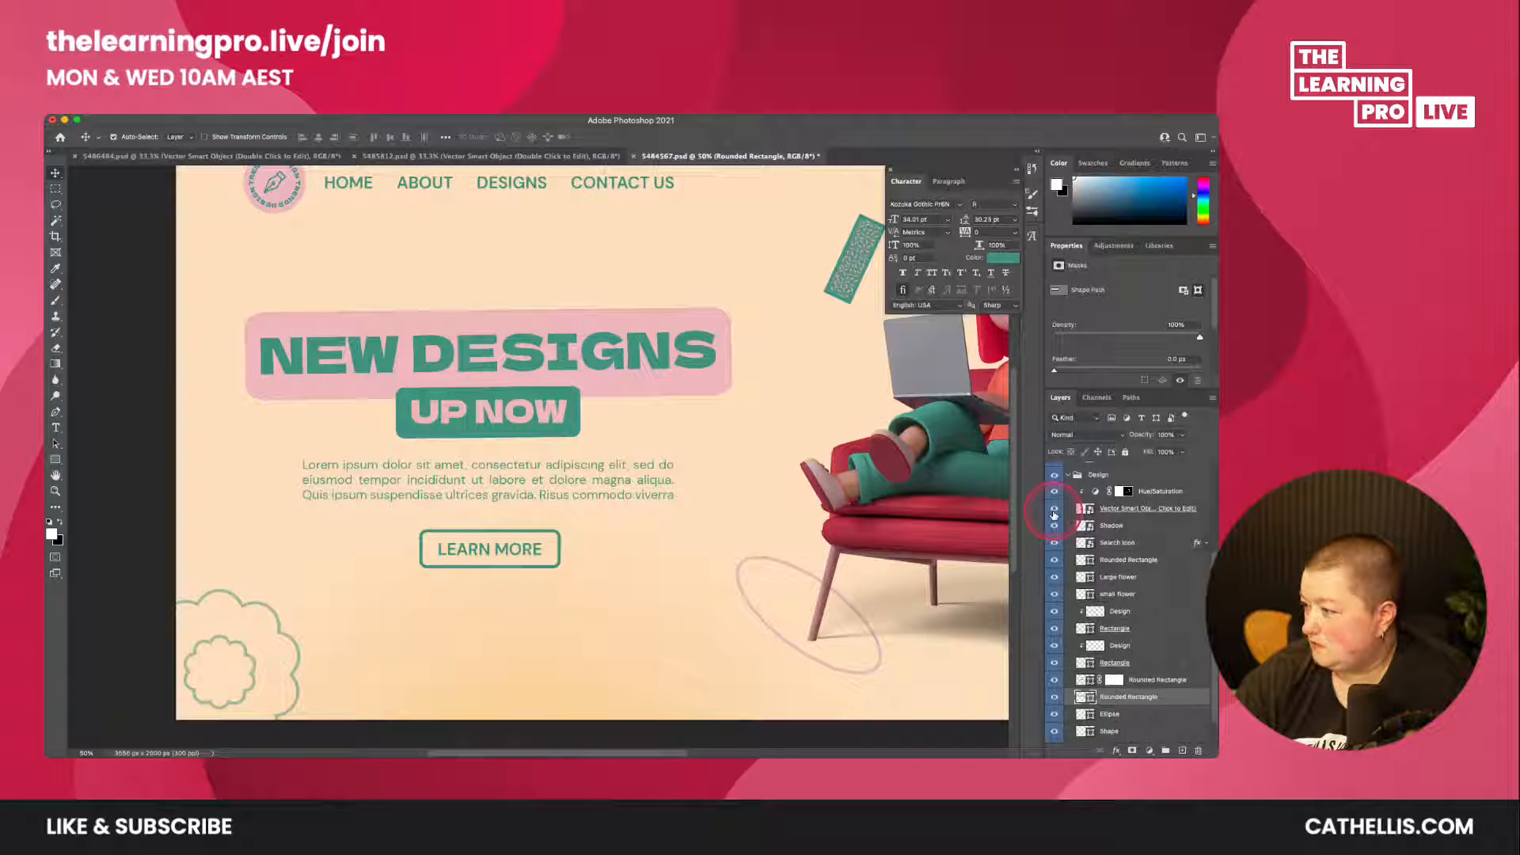
{"action": "scroll", "coordinate": [1049, 597], "scroll_direction": "down", "scroll_amount": 2}
{"action": "scroll", "coordinate": [1043, 657], "scroll_direction": "up", "scroll_amount": 1}
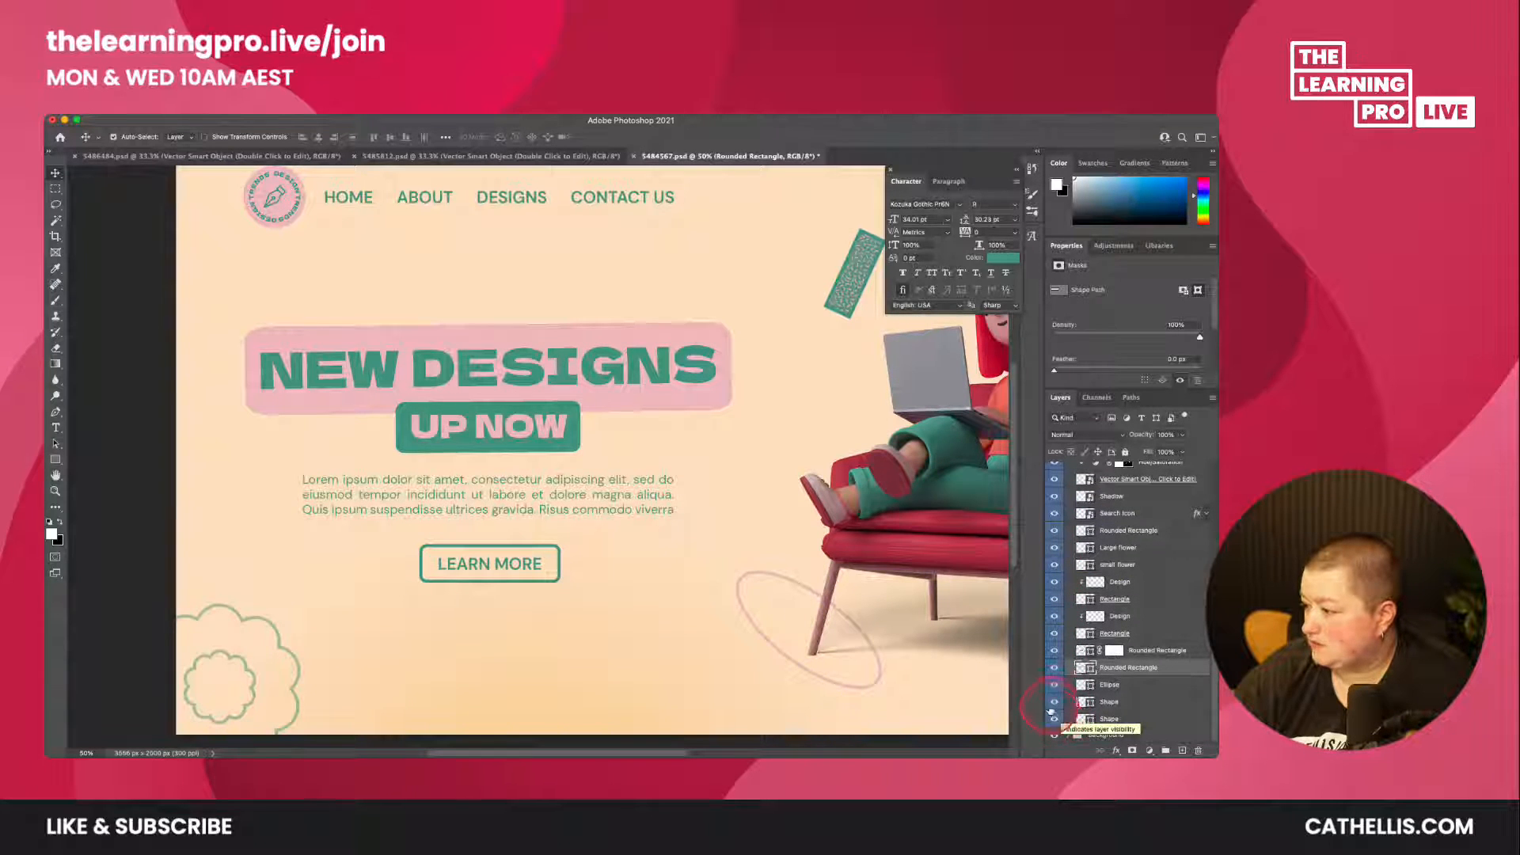
- Toggle the visibility of the Rounded Rectangle layer directly above Ellipse to check which part of the page it forms
{"action": "left_click", "coordinate": [1054, 667]}
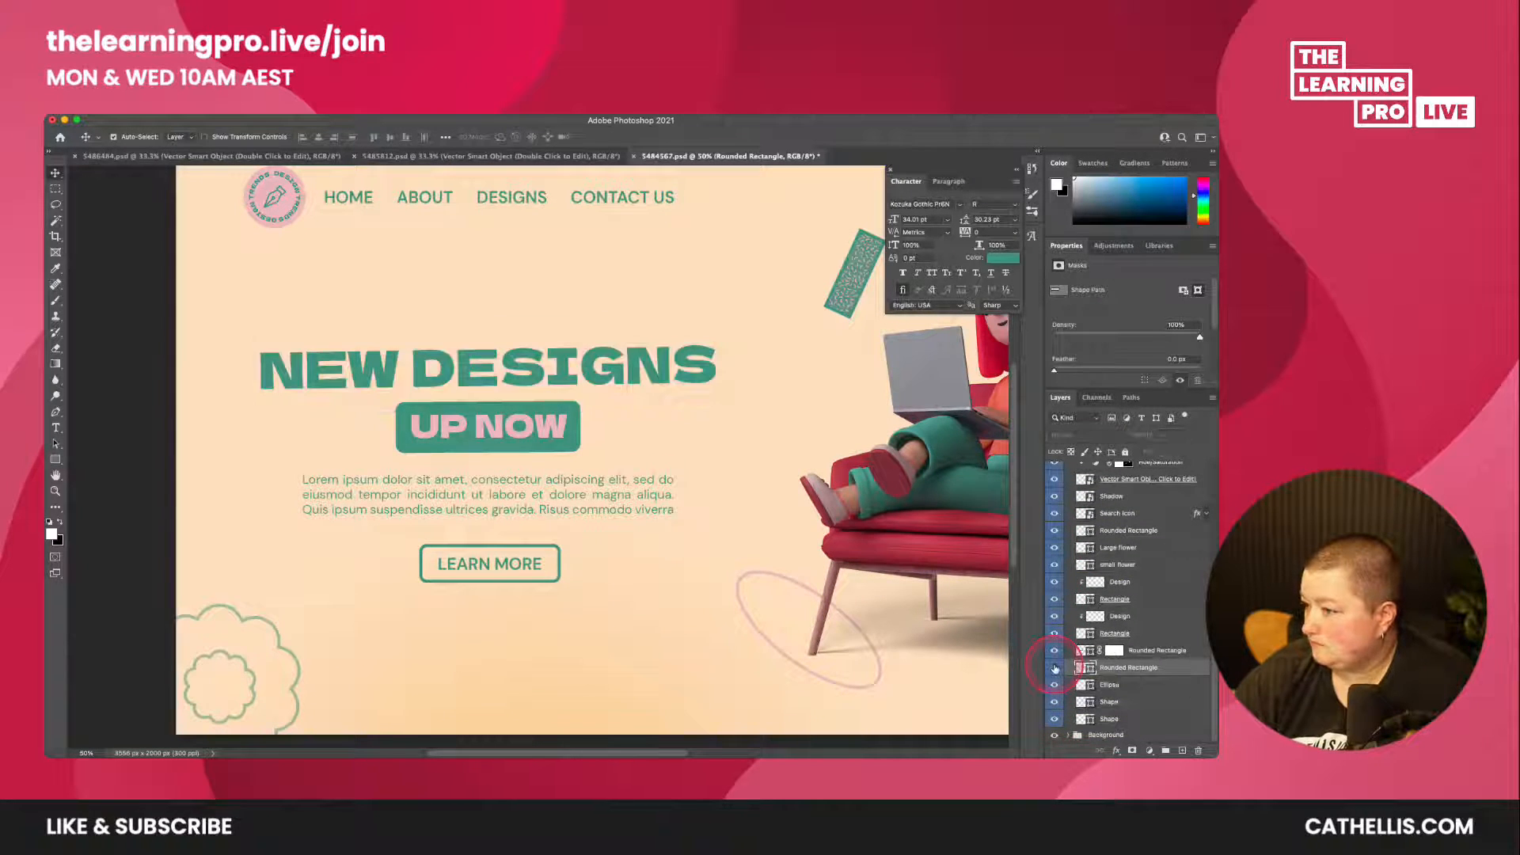
{"action": "left_click", "coordinate": [1054, 667]}
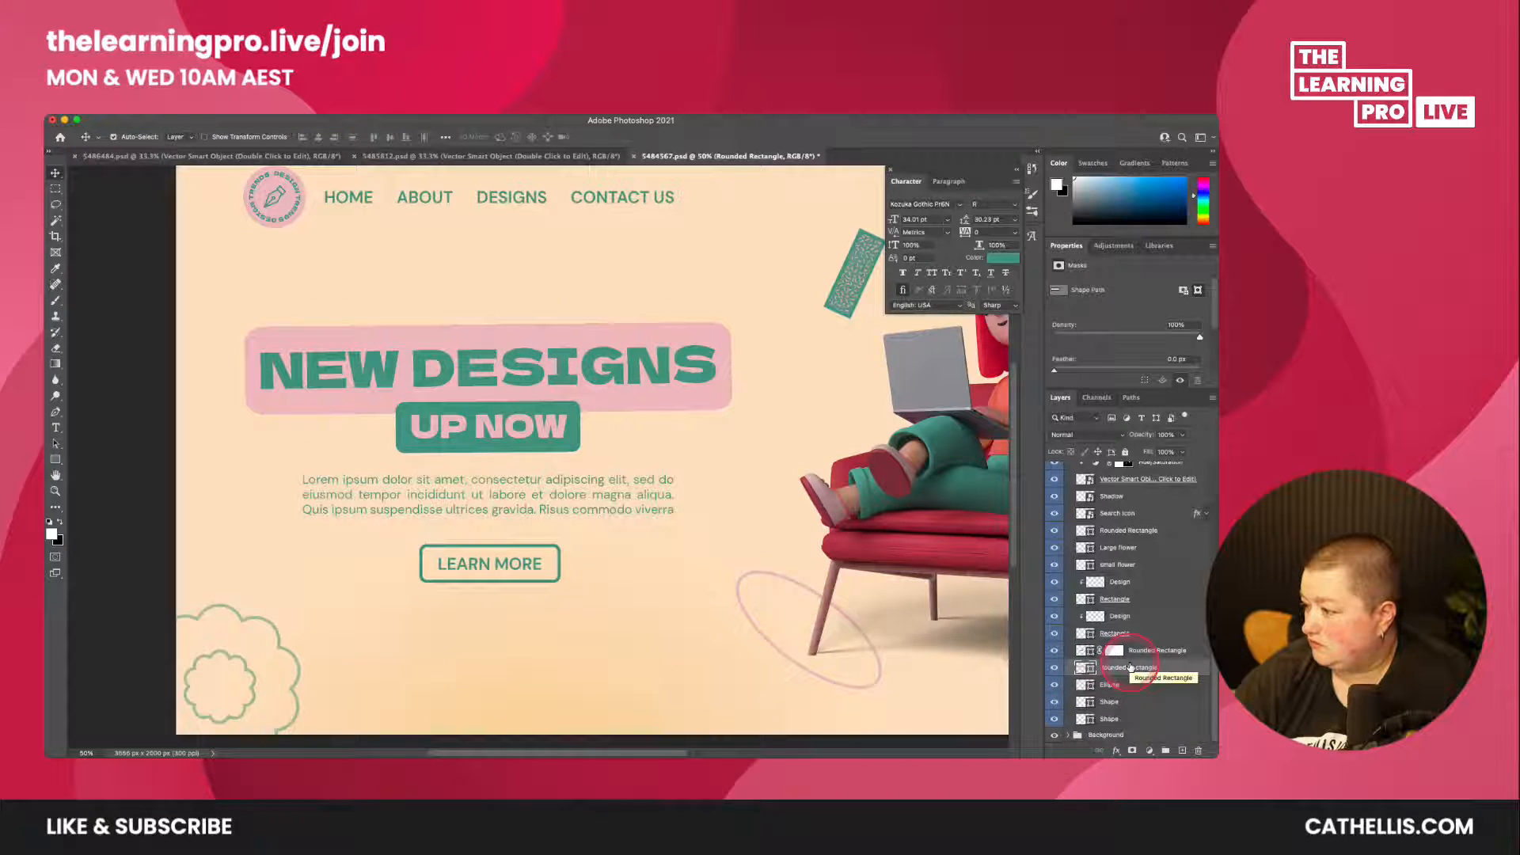
{"action": "left_click", "coordinate": [1056, 667]}
{"action": "left_click", "coordinate": [1056, 667]}
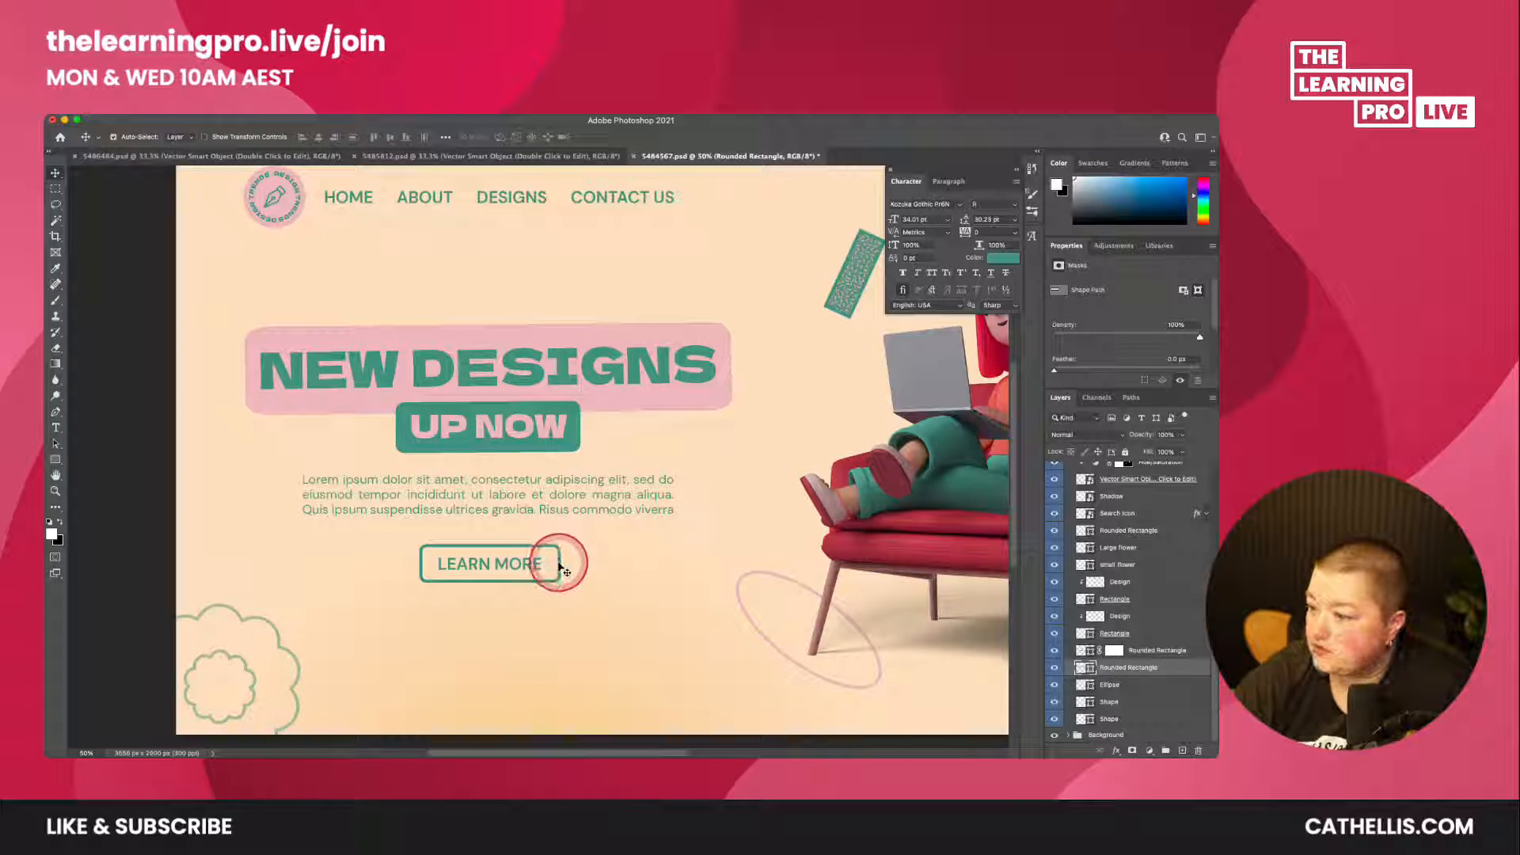
- Toggle the visibility of the Text group and of the lower Rectangle layer to check what each contains
{"action": "scroll", "coordinate": [1124, 577], "scroll_direction": "up", "scroll_amount": 5}
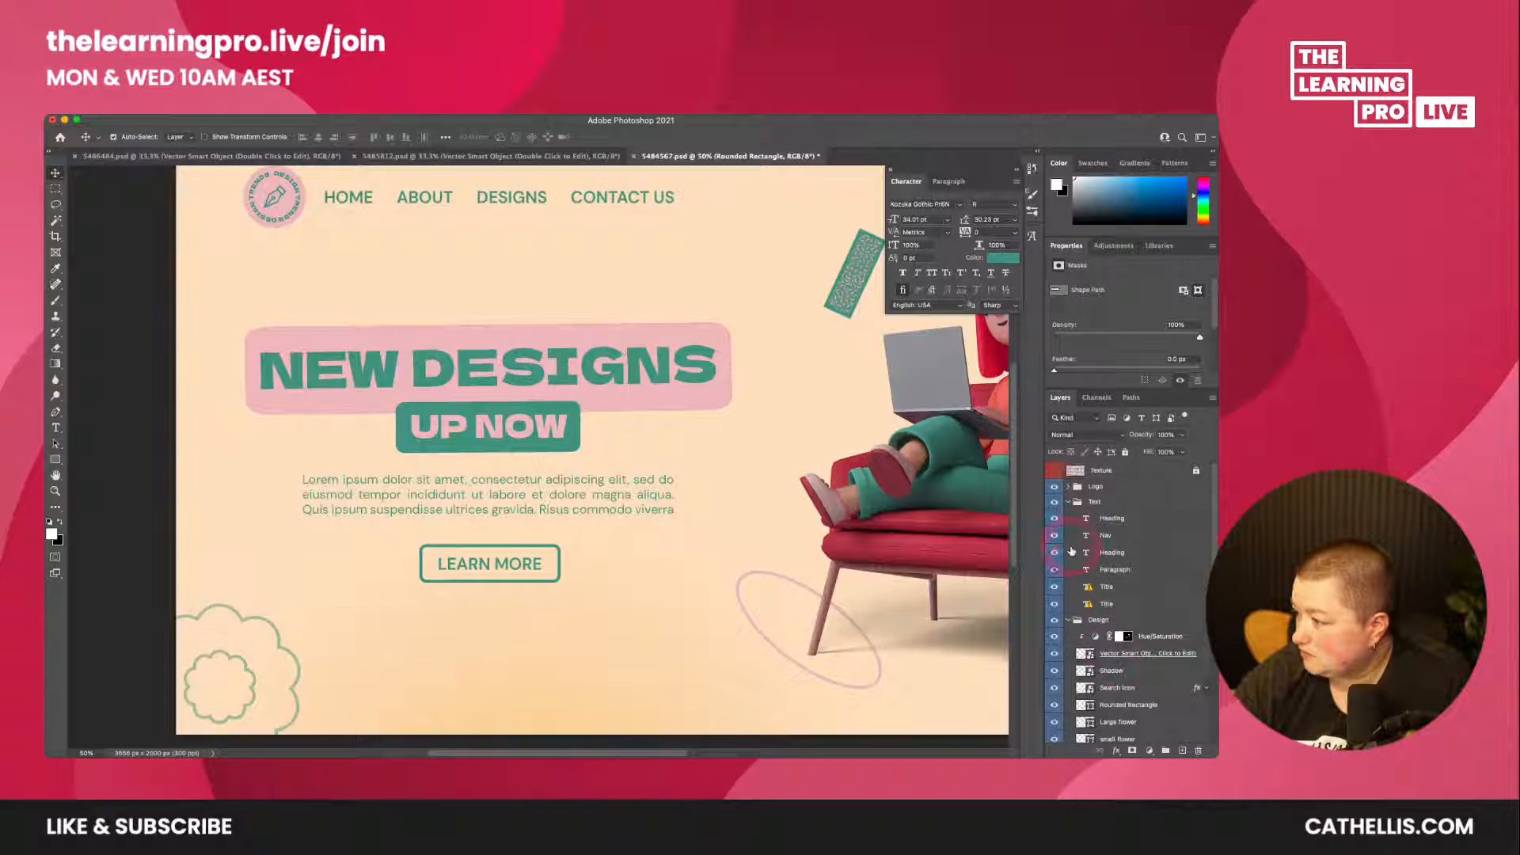
{"action": "left_click", "coordinate": [1054, 501]}
{"action": "left_click", "coordinate": [1054, 501]}
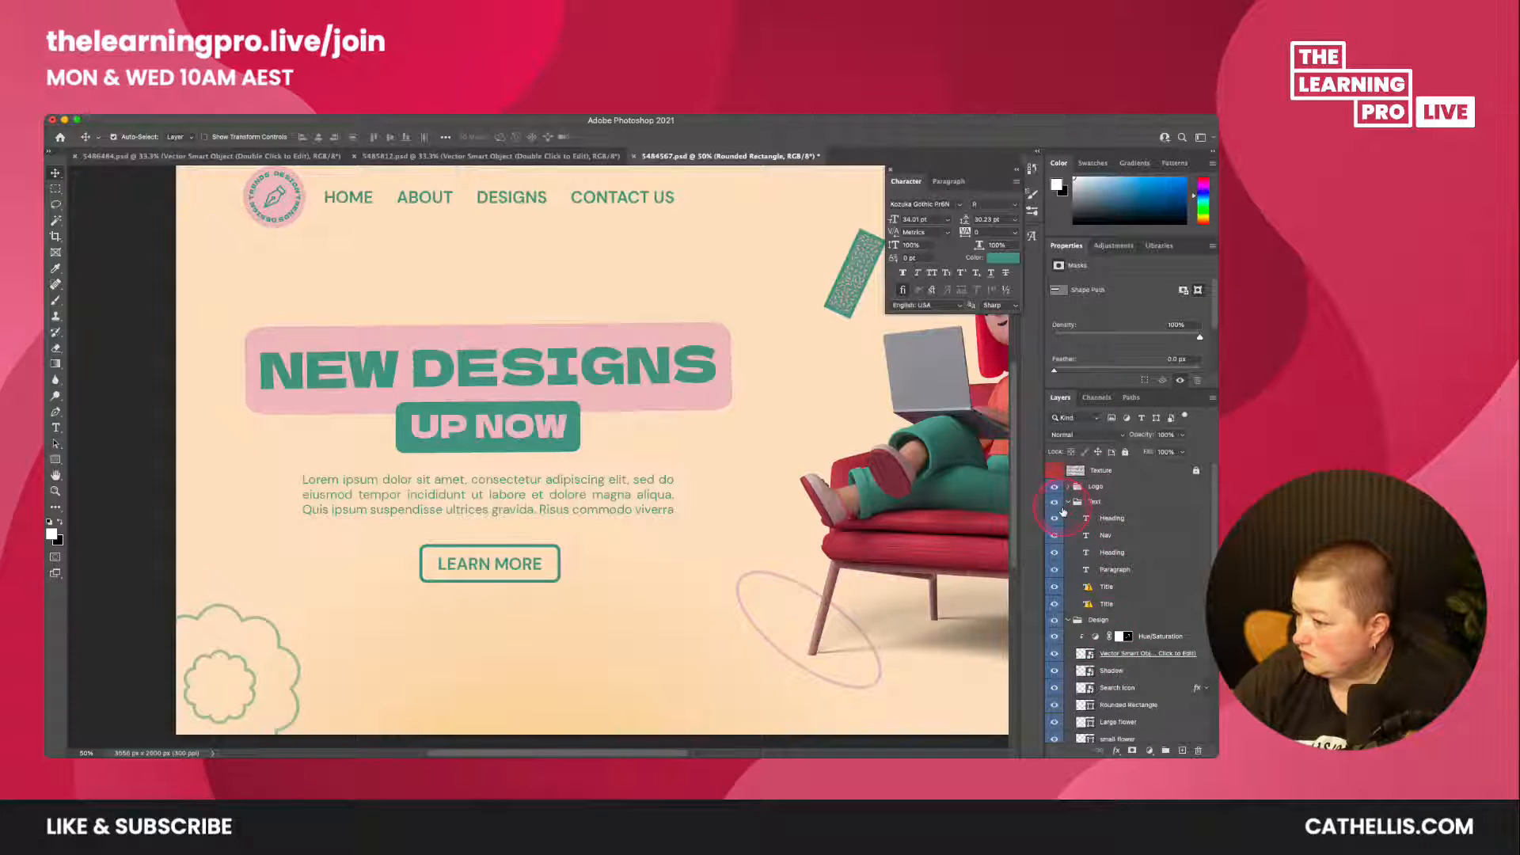
{"action": "scroll", "coordinate": [1111, 651], "scroll_direction": "down", "scroll_amount": 5}
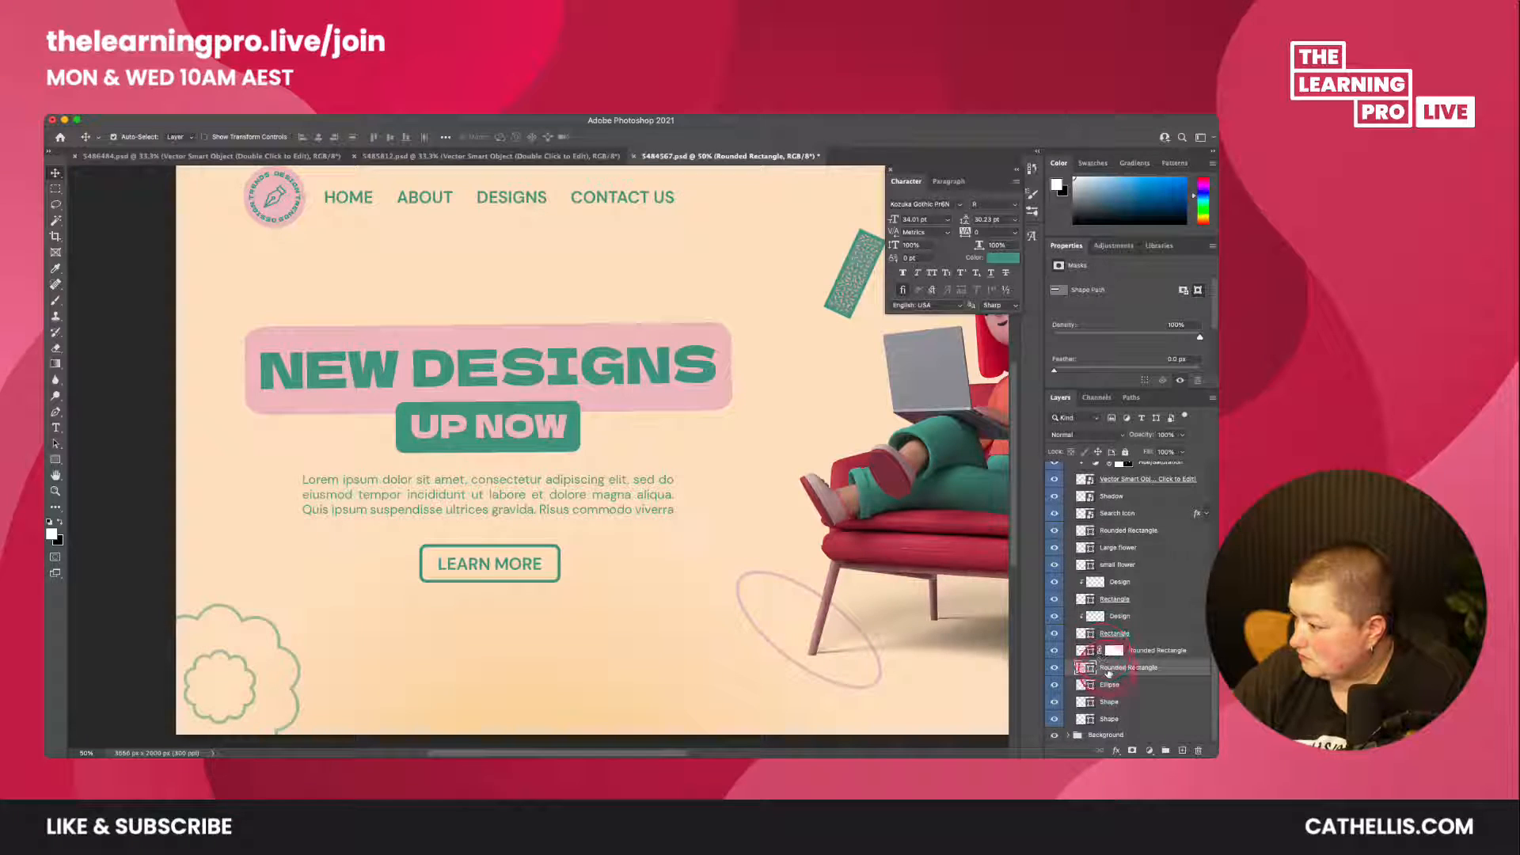
{"action": "left_click", "coordinate": [1054, 633]}
{"action": "left_click", "coordinate": [1053, 633]}
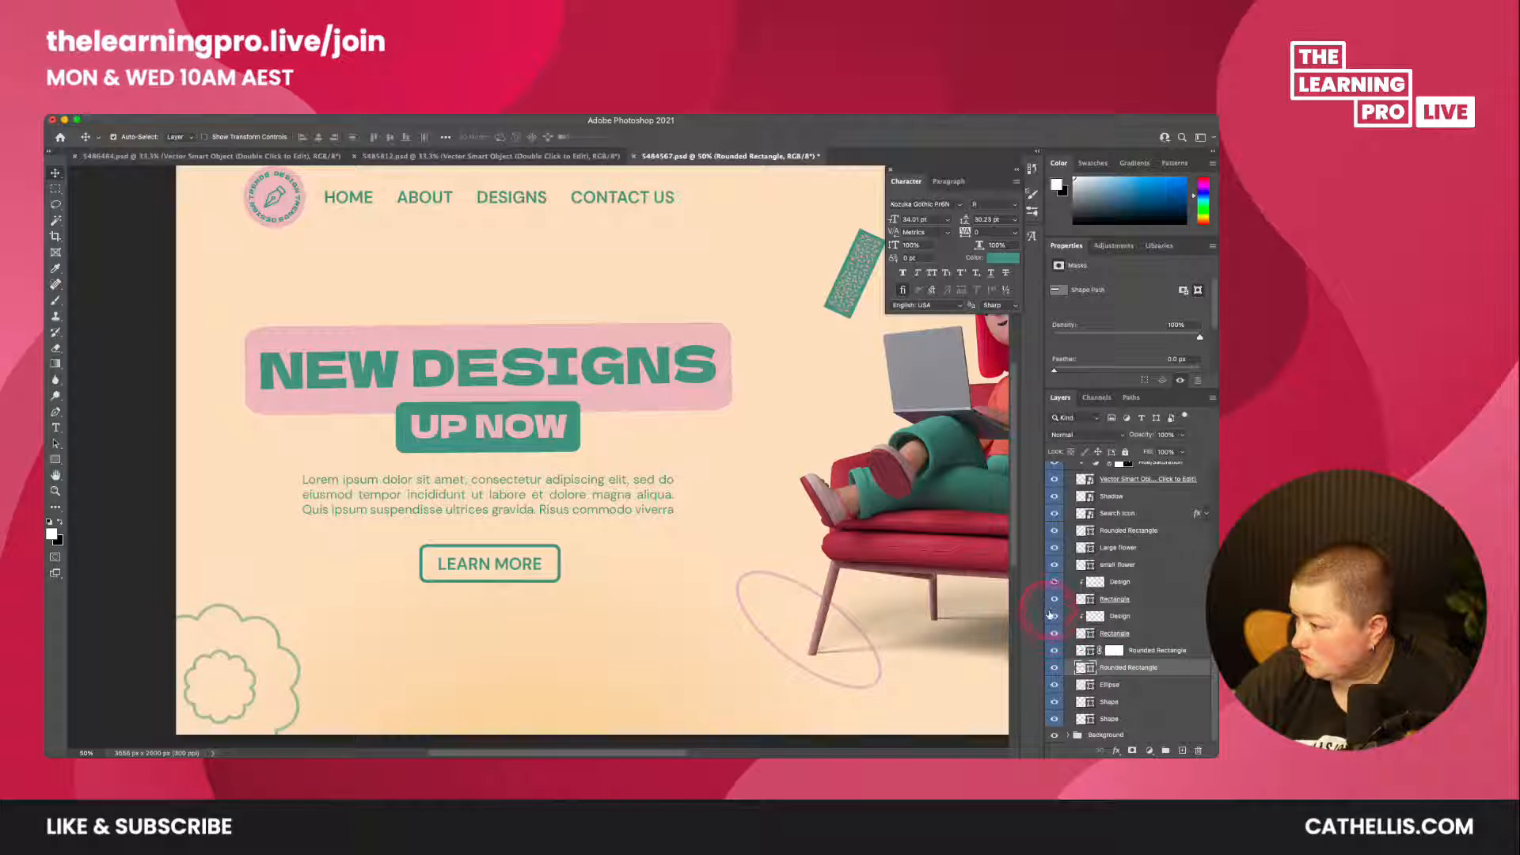
- Toggle the visibility of the masked Rounded Rectangle layer to identify it, and copy that layer's CSS
{"action": "left_click", "coordinate": [1054, 650]}
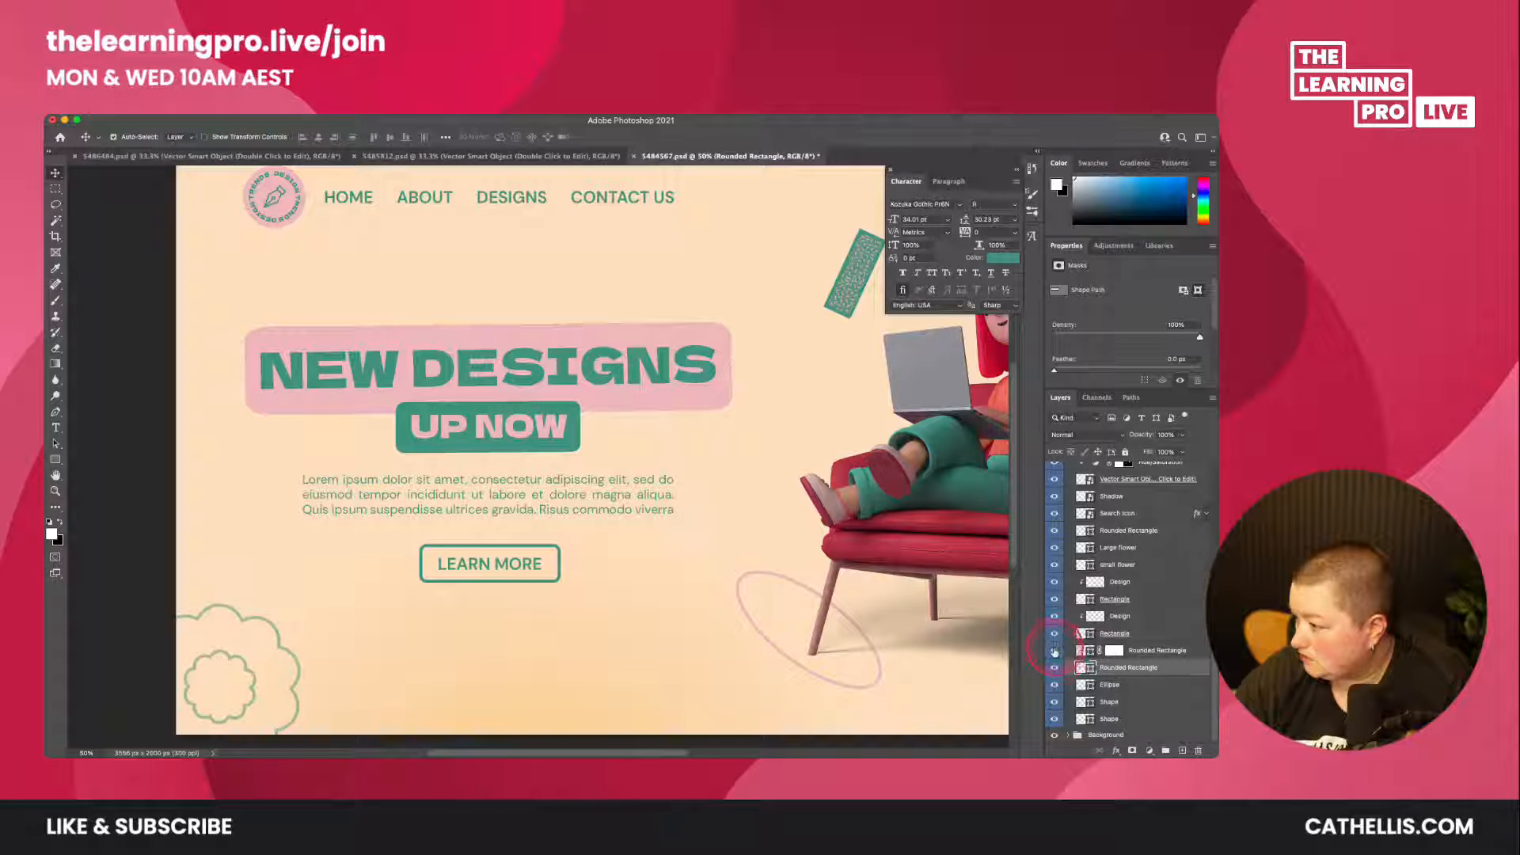
{"action": "left_click", "coordinate": [1054, 650]}
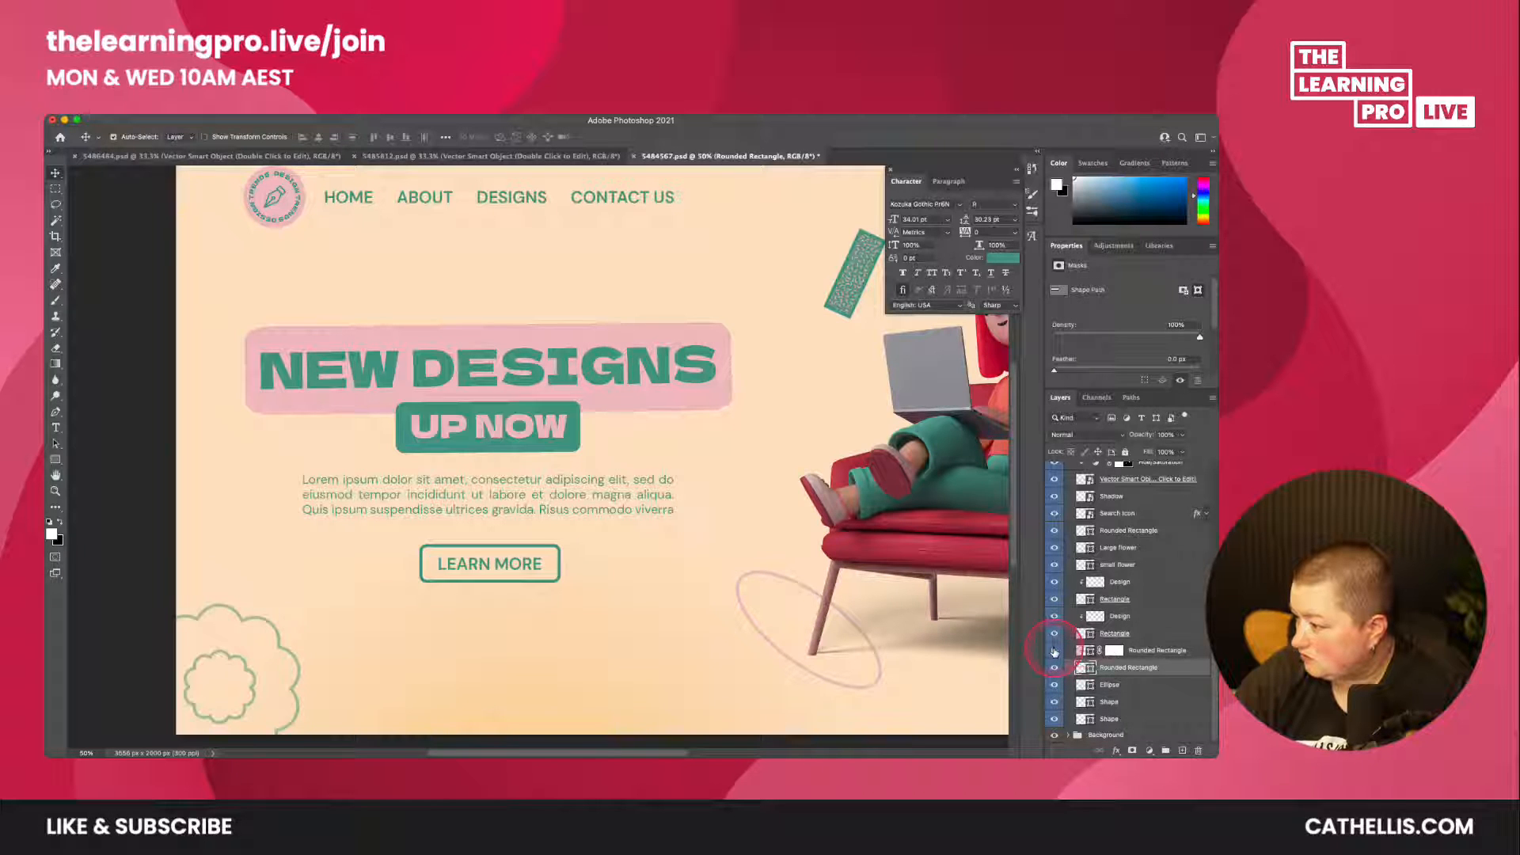
{"action": "left_click", "coordinate": [1132, 650]}
{"action": "right_click", "coordinate": [1145, 651]}
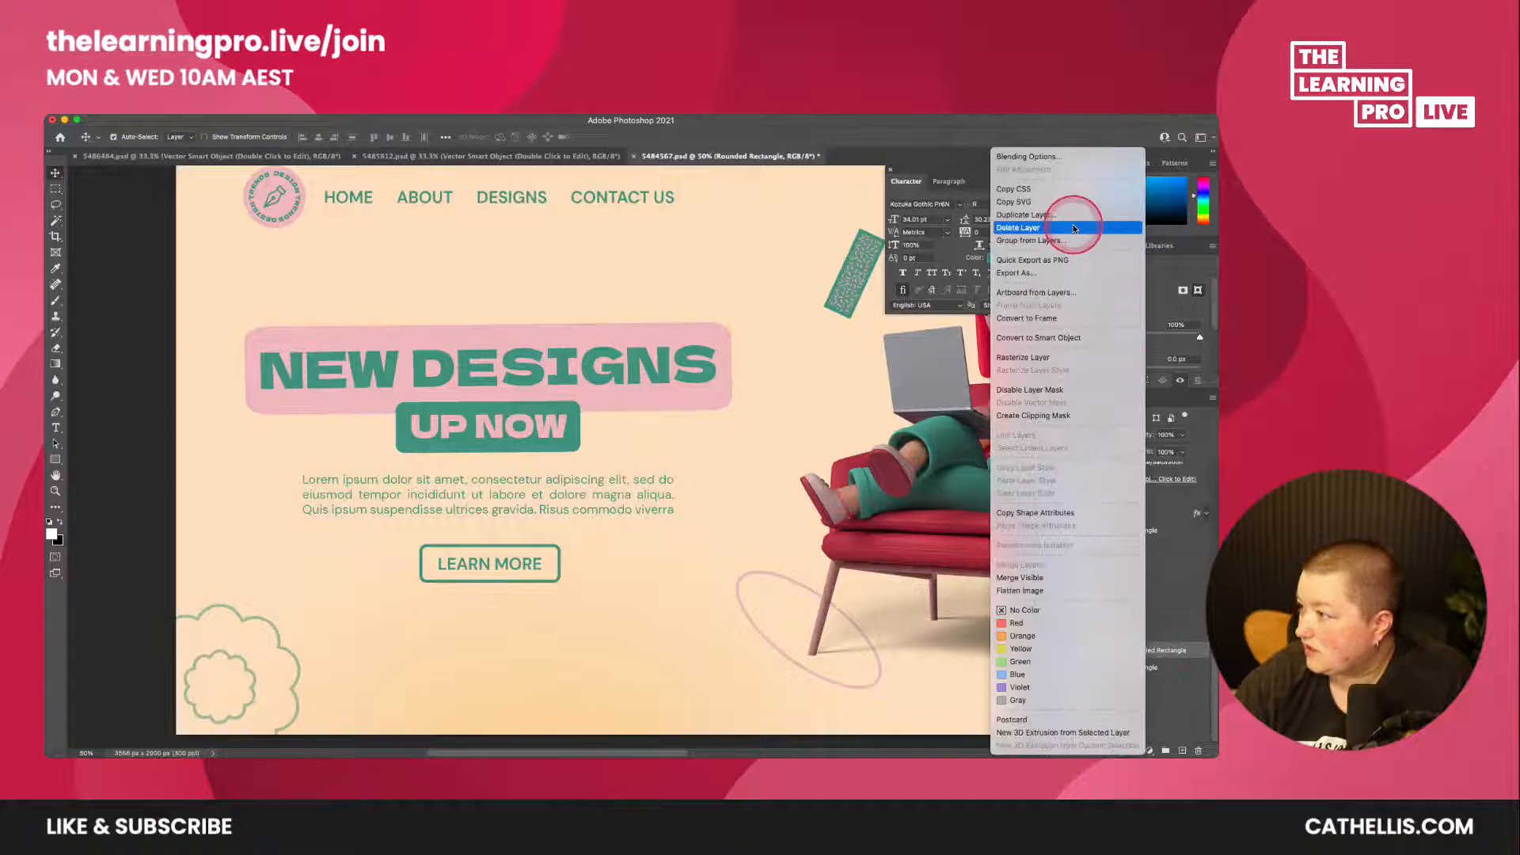
{"action": "left_click", "coordinate": [1072, 193]}
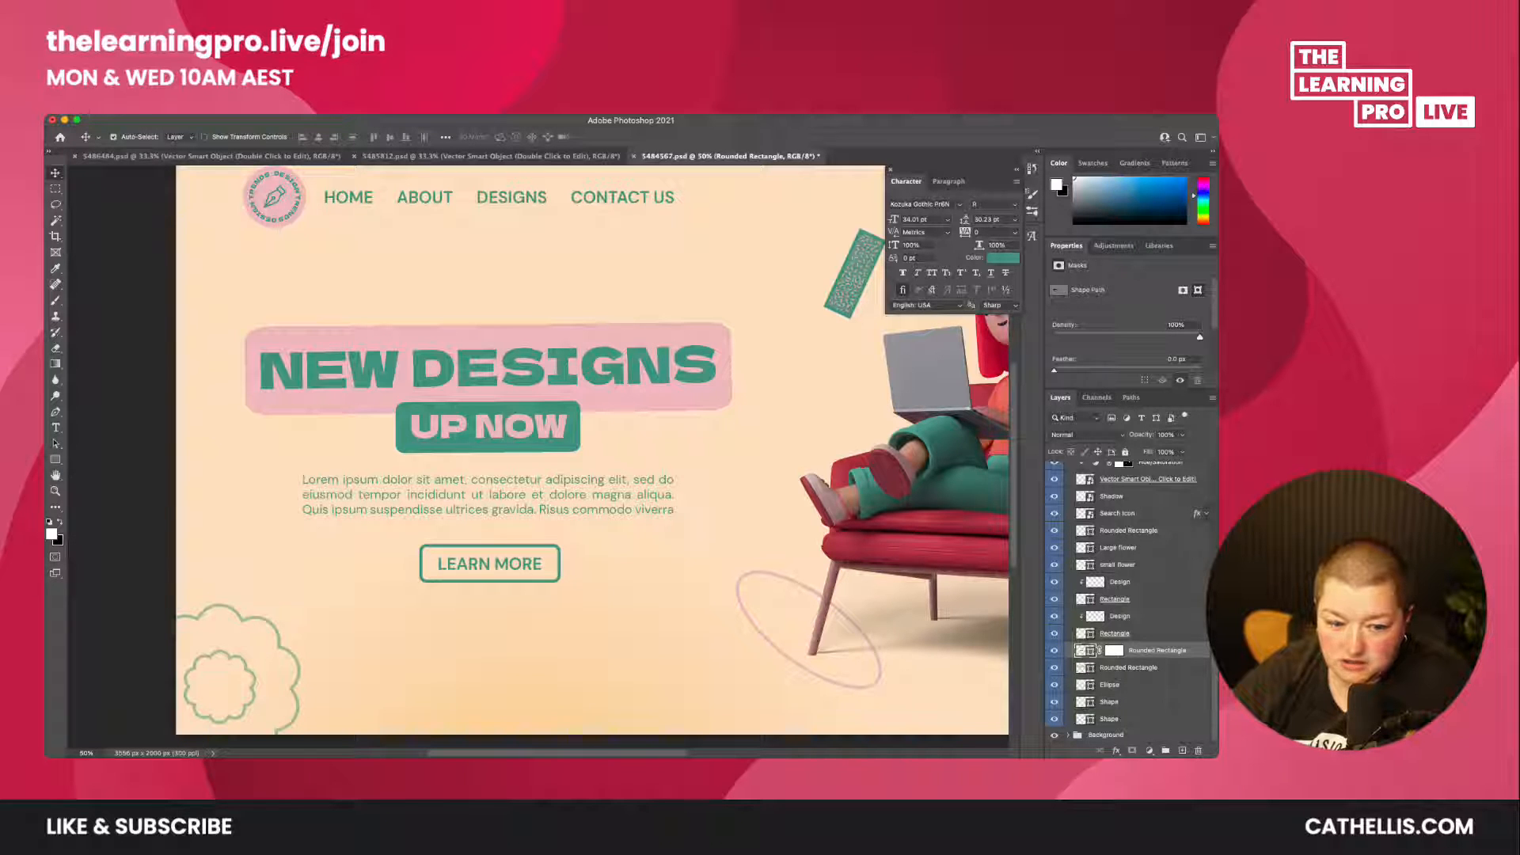
- Switch to Notes, start a new note and paste the .Rounded_Rectangle CSS into it, moving the note window aside
{"action": "key", "text": "super+Tab"}
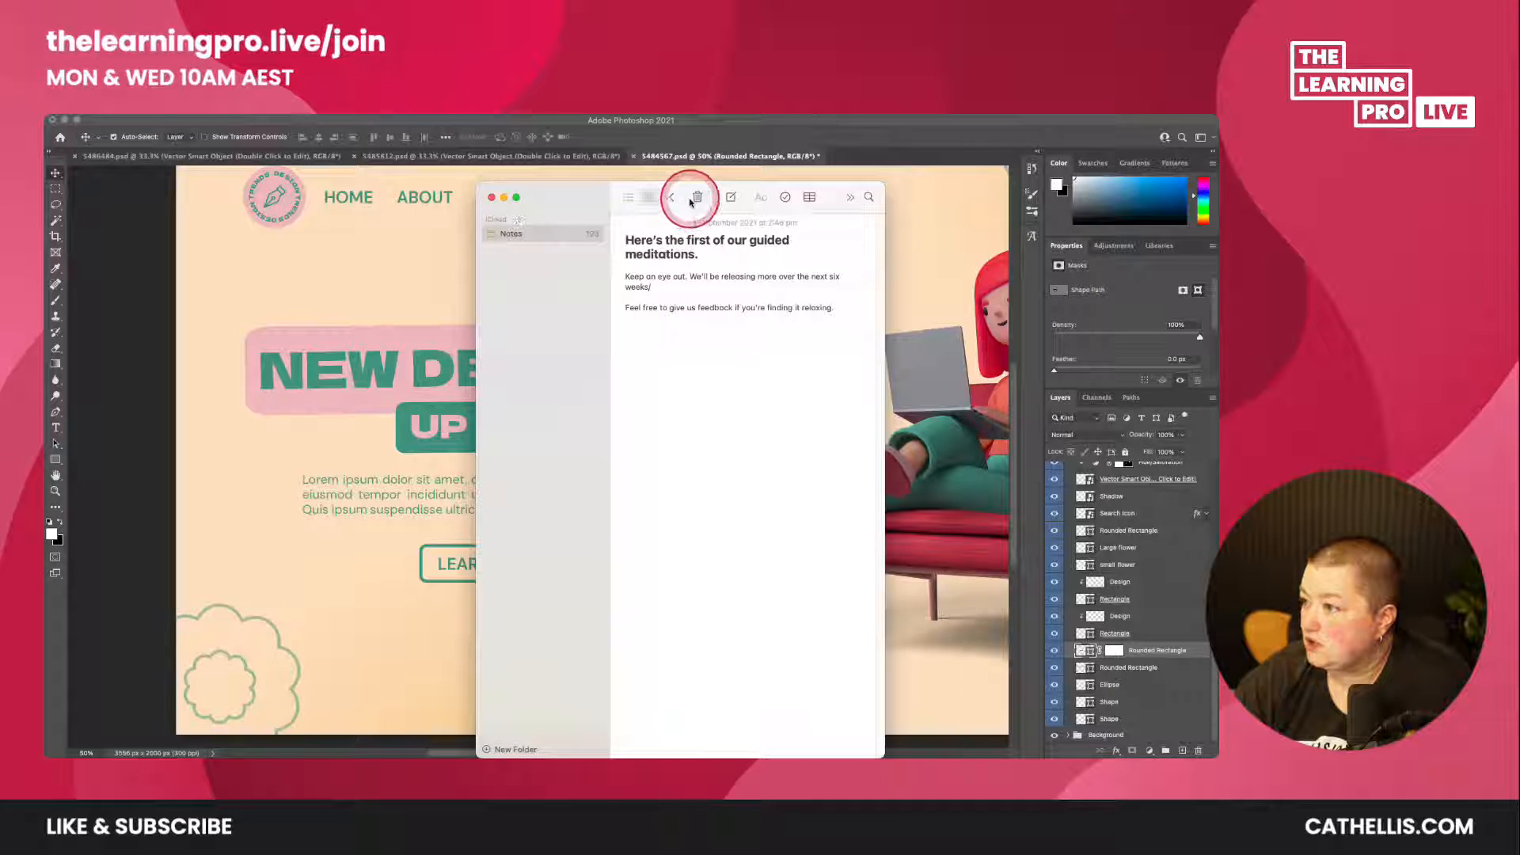
{"action": "left_click", "coordinate": [696, 198]}
{"action": "left_click", "coordinate": [657, 258]}
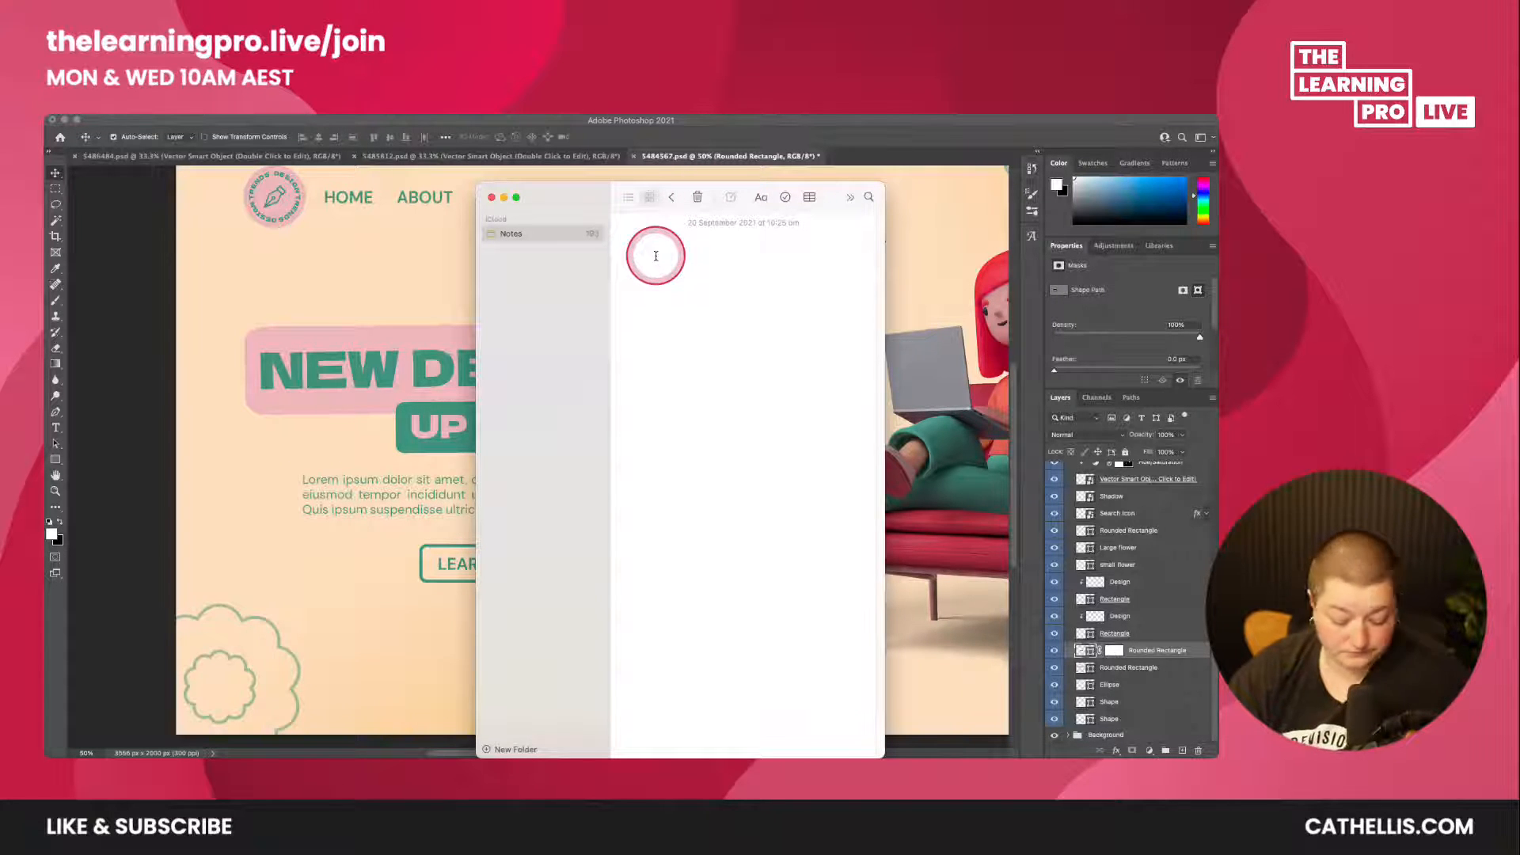
{"action": "type", "text": ".Rounded_Rectangle {   background-color: rgb(100, 148, 131);   position: absolute;   left: 717px;   top: 909px;   width: 603px;   height: 171px;   z-index: 11; }"}
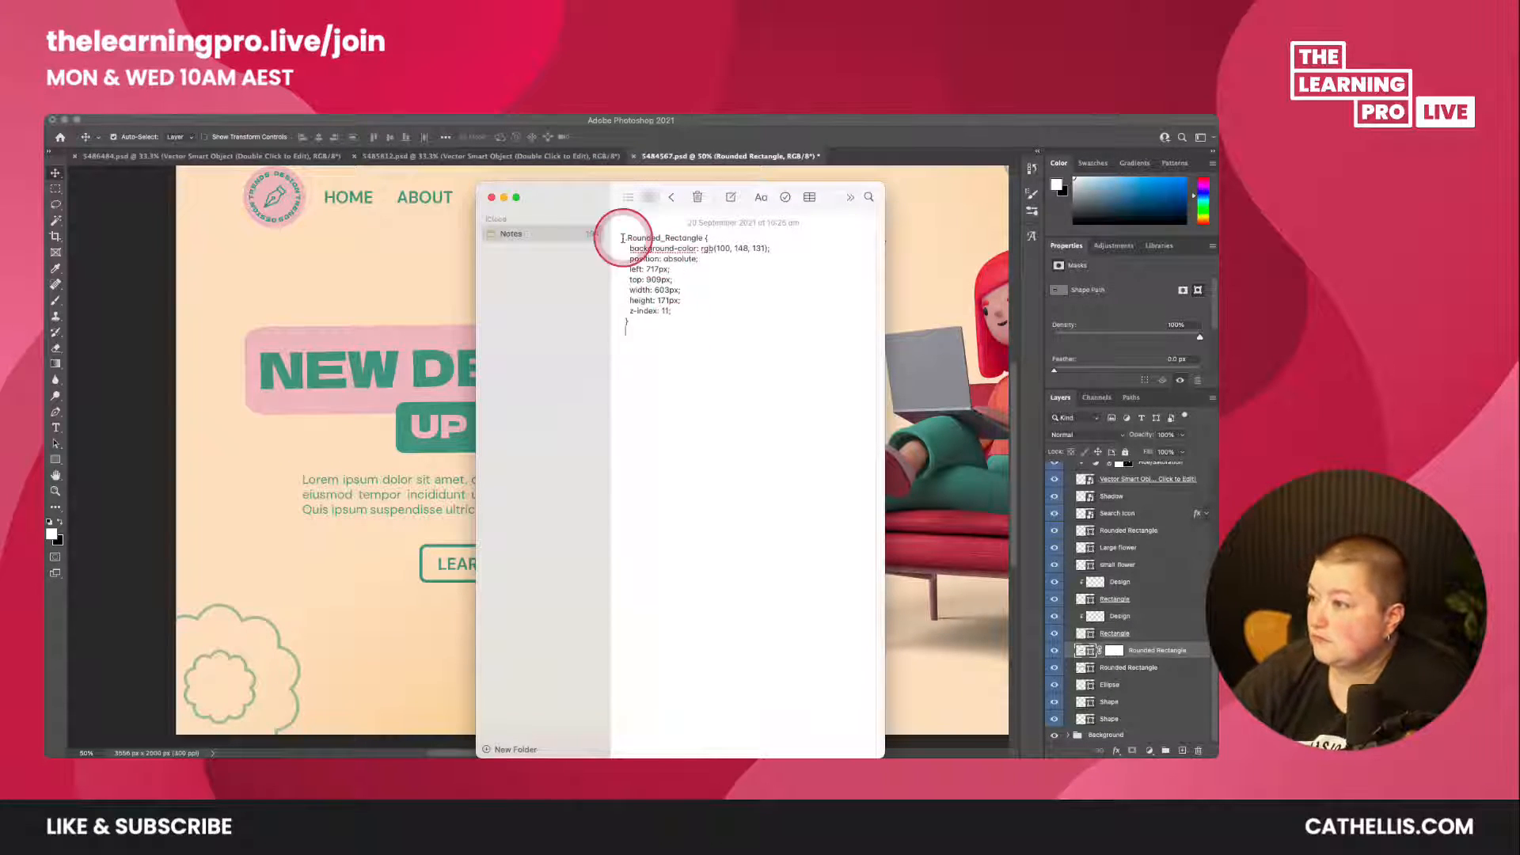
{"action": "left_click_drag", "start_coordinate": [593, 190], "coordinate": [687, 232]}
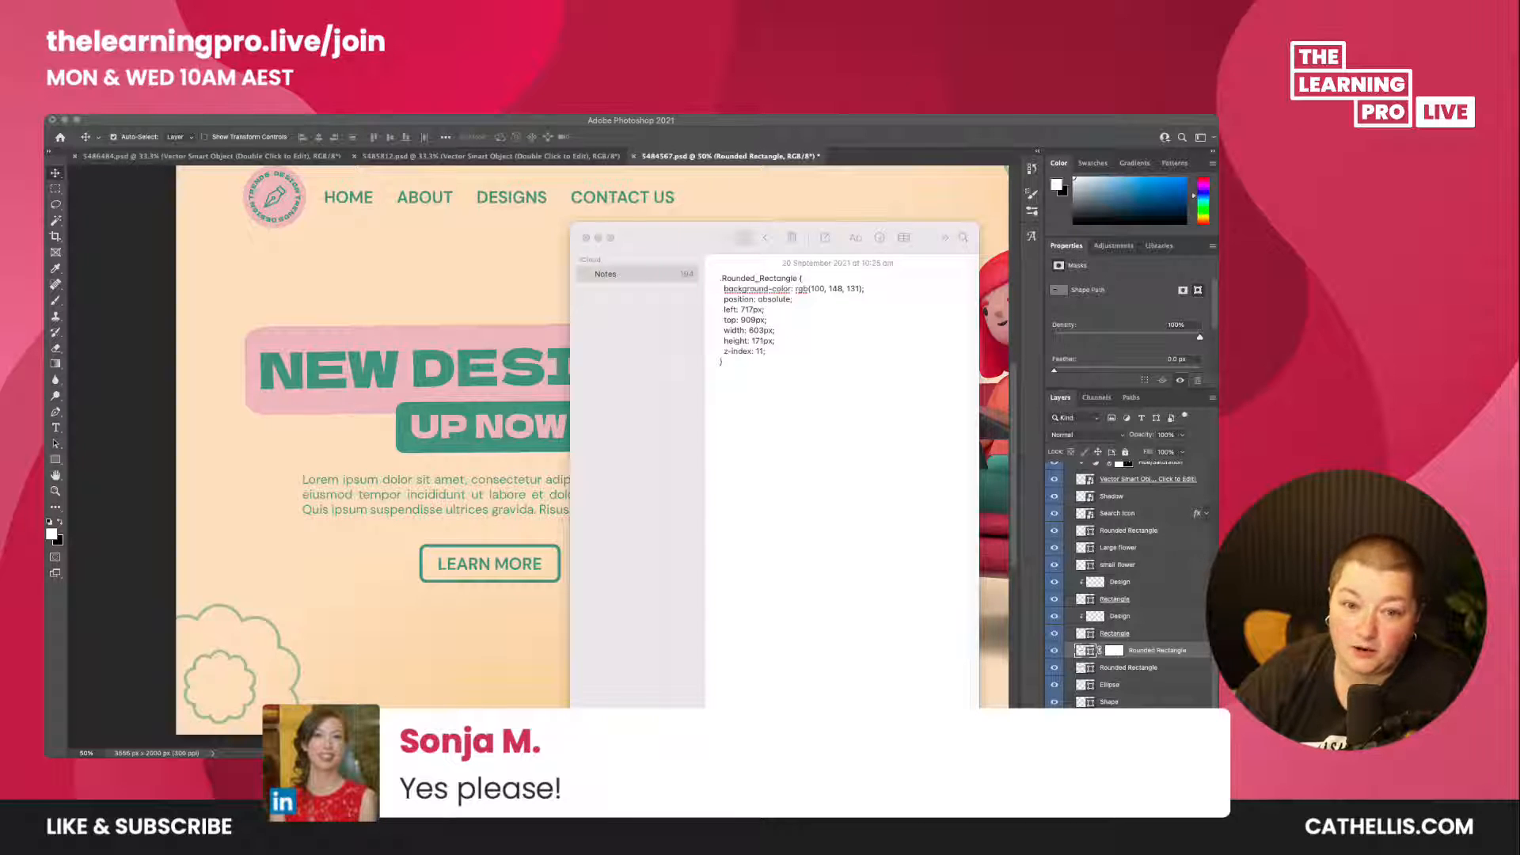
- Add blank space below the Rounded Rectangle CSS in the note, and close the Notes window
{"action": "left_click", "coordinate": [686, 256]}
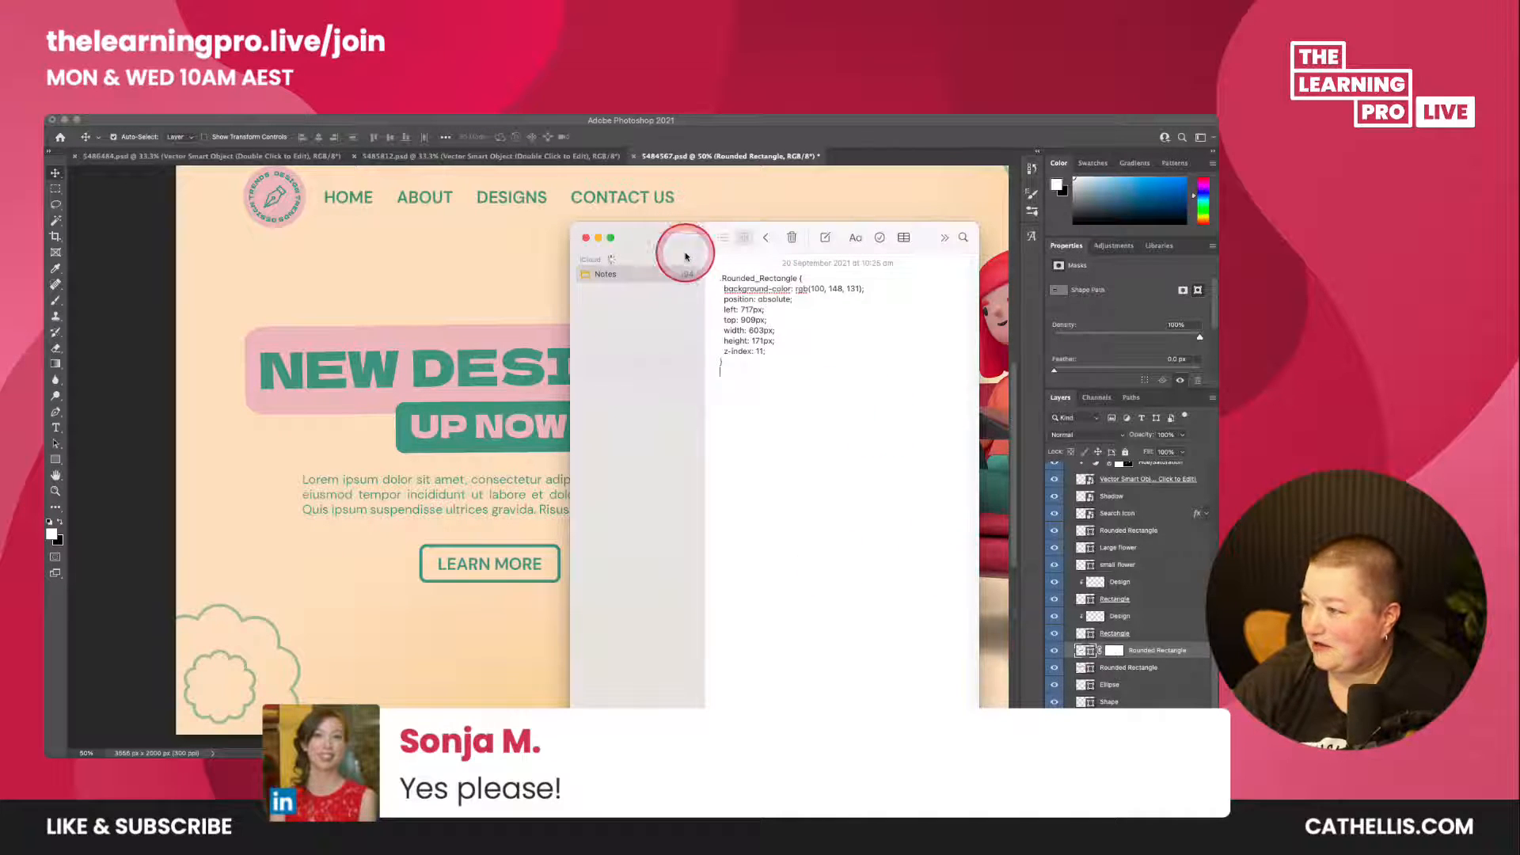
{"action": "left_click", "coordinate": [782, 296]}
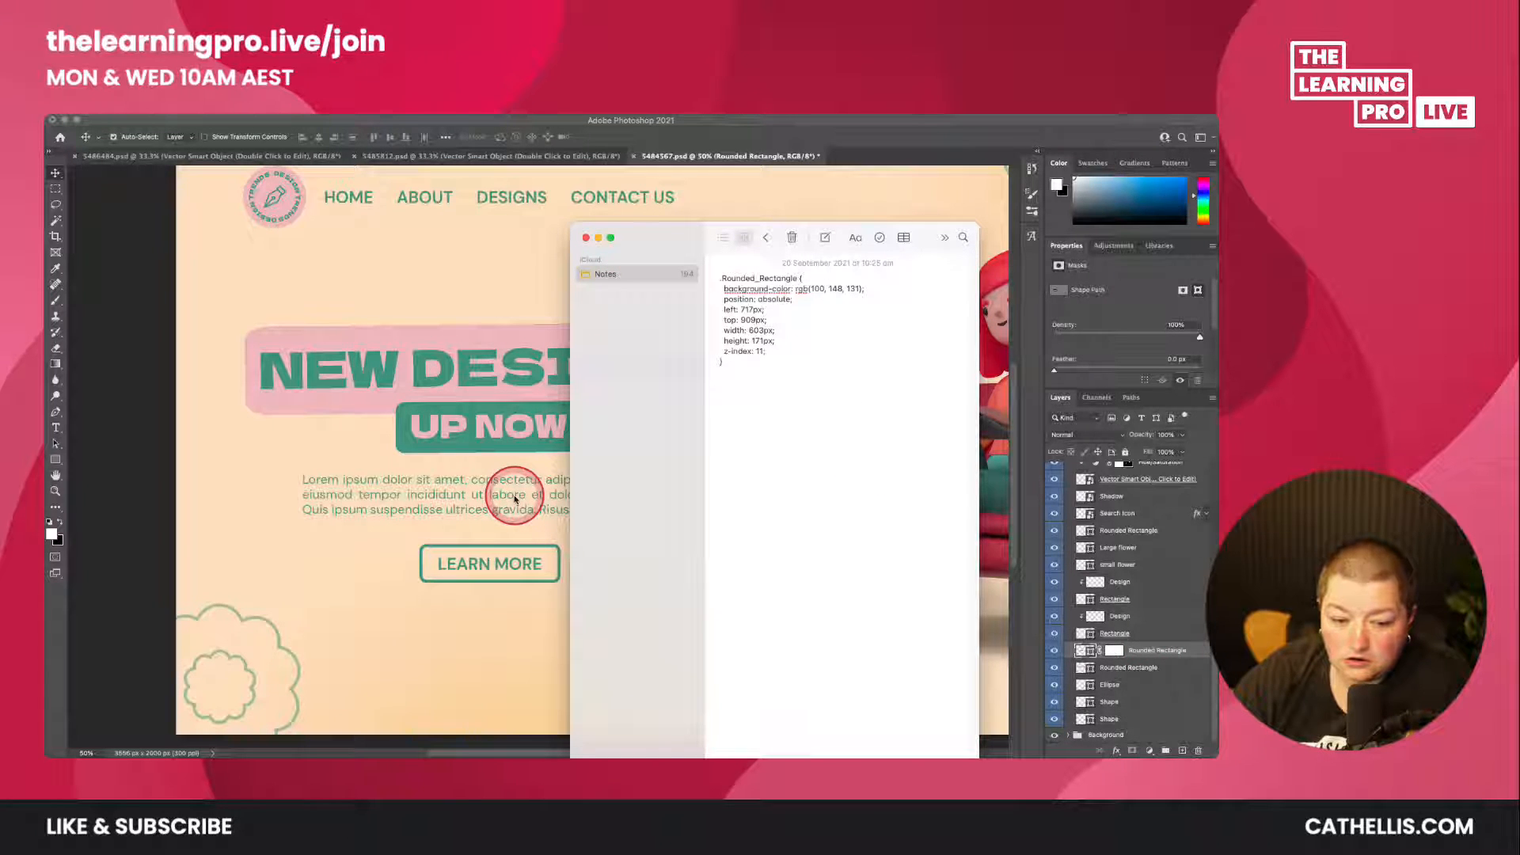
{"action": "key", "text": "Return"}
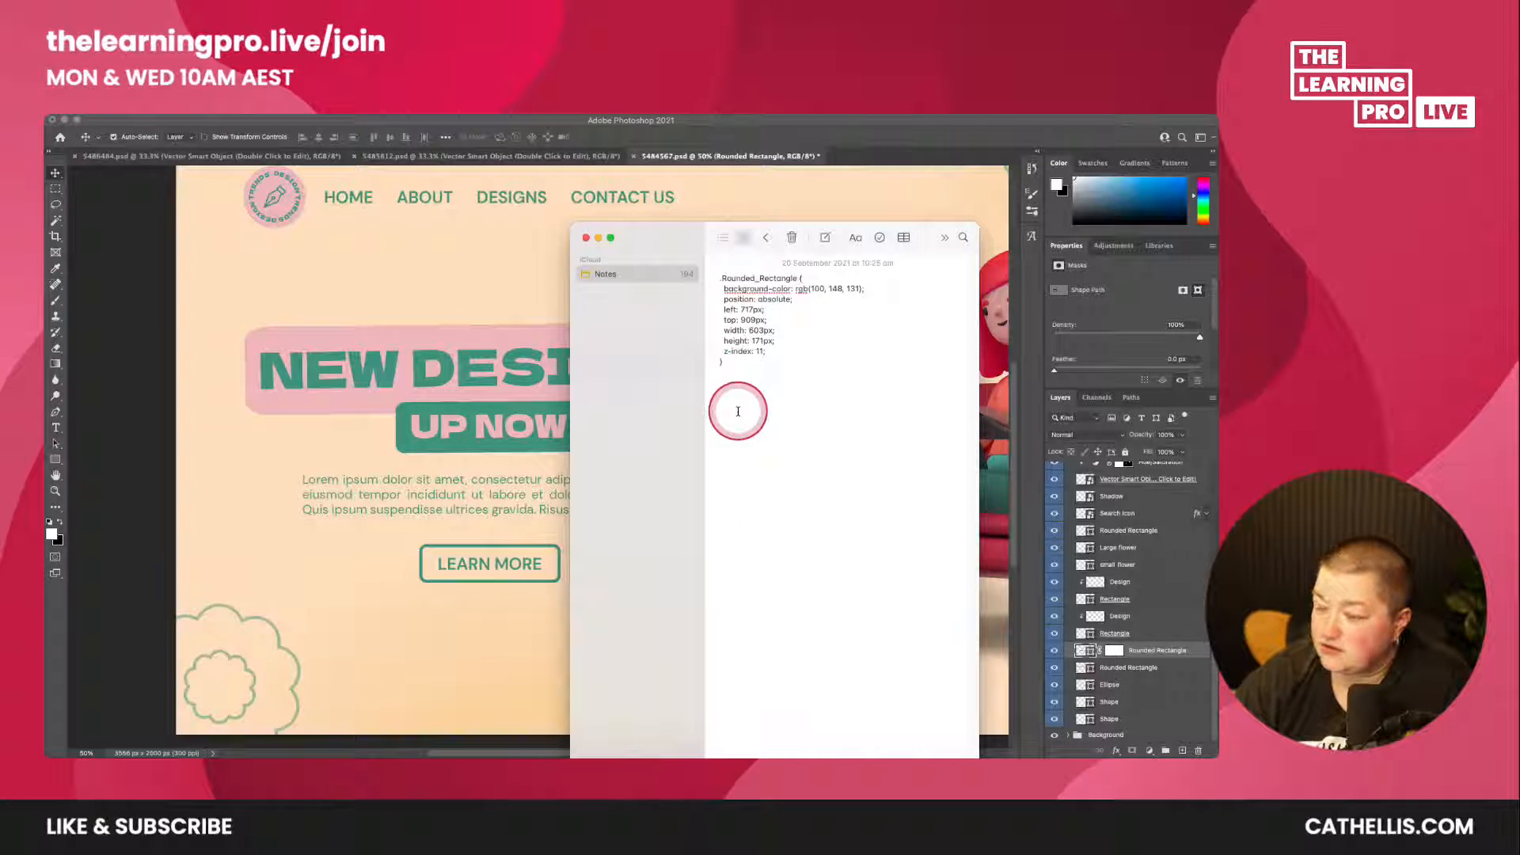
{"action": "key", "text": "Return"}
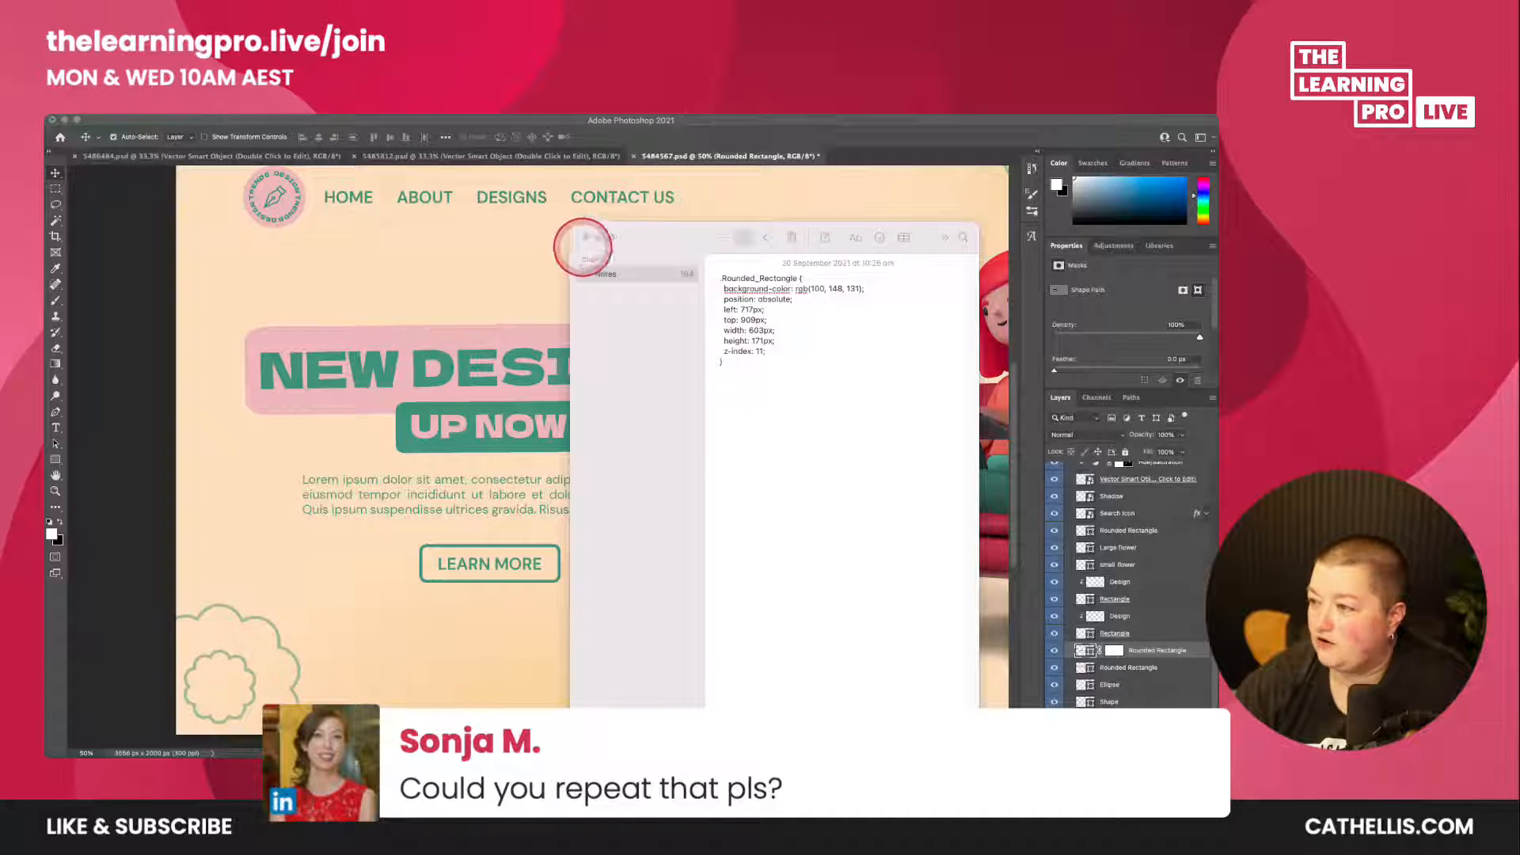
{"action": "left_click", "coordinate": [586, 238]}
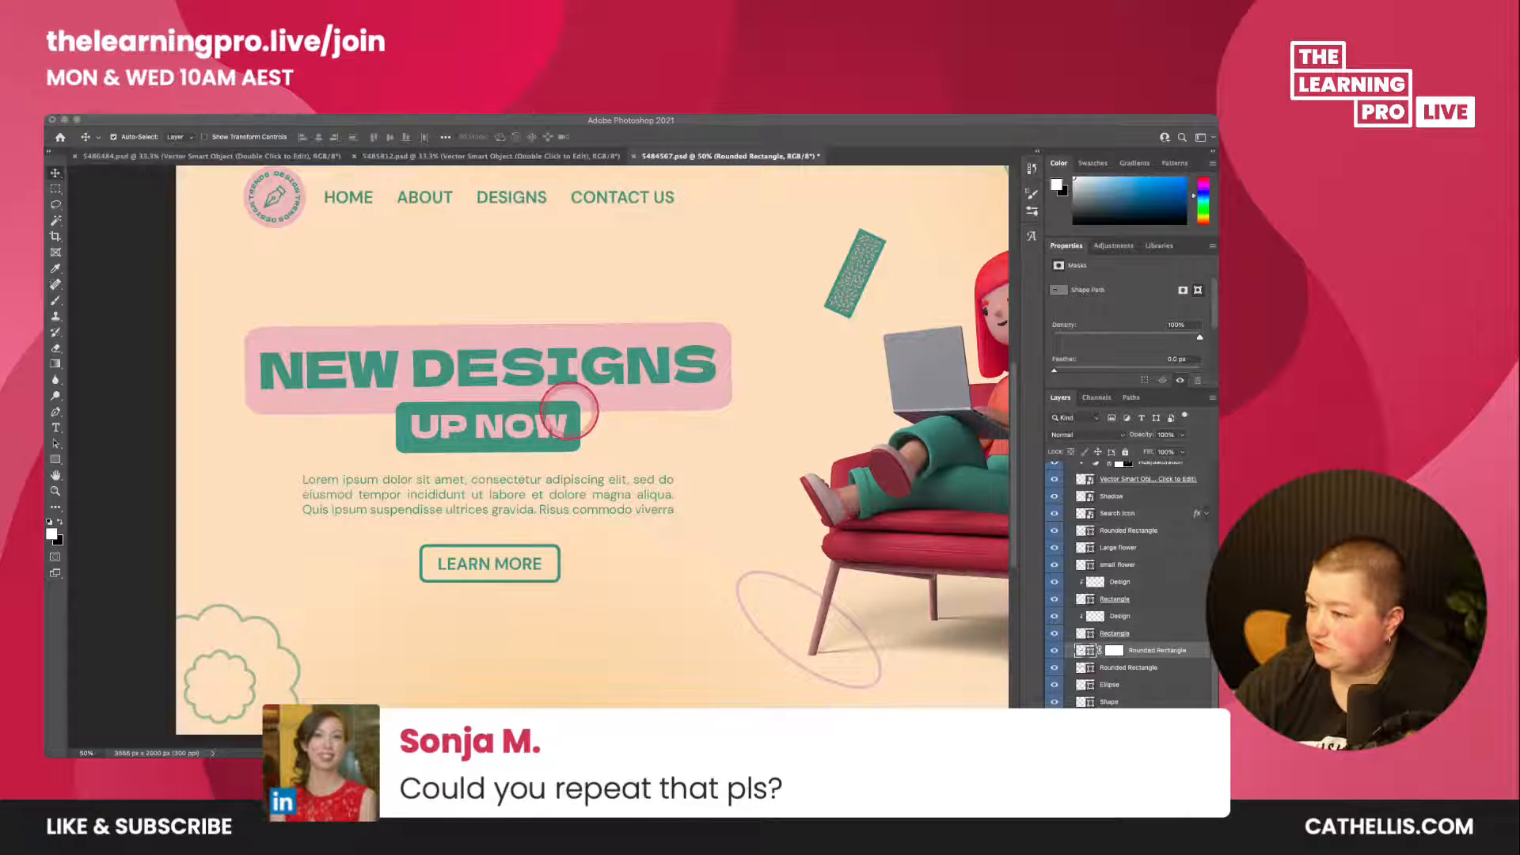
{"action": "left_click", "coordinate": [571, 410]}
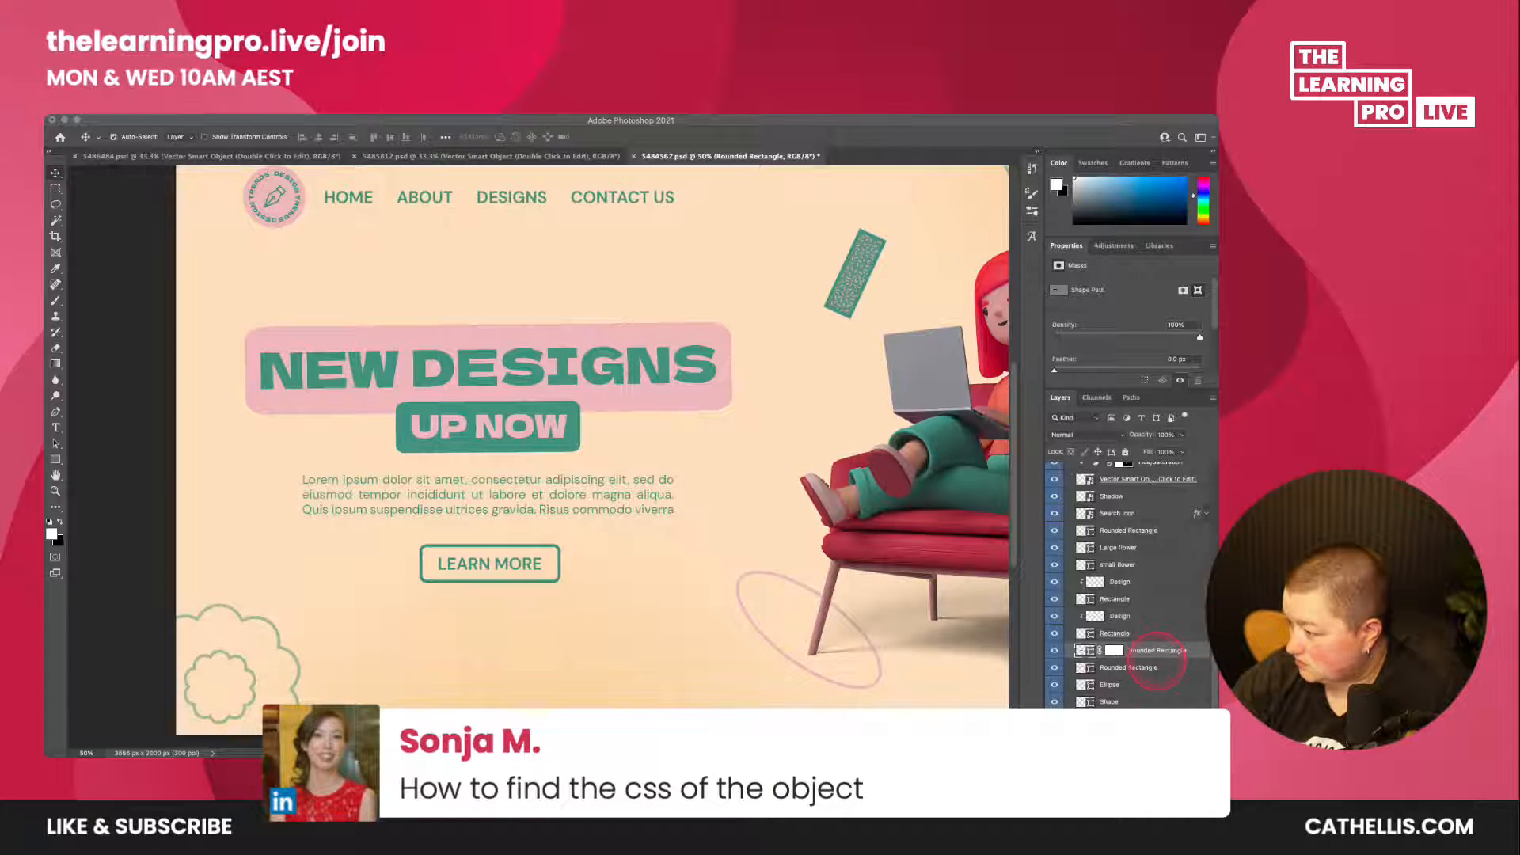
- Toggle the visibility of the Ellipse layer to identify it, and copy that layer's CSS
{"action": "left_click", "coordinate": [1111, 685]}
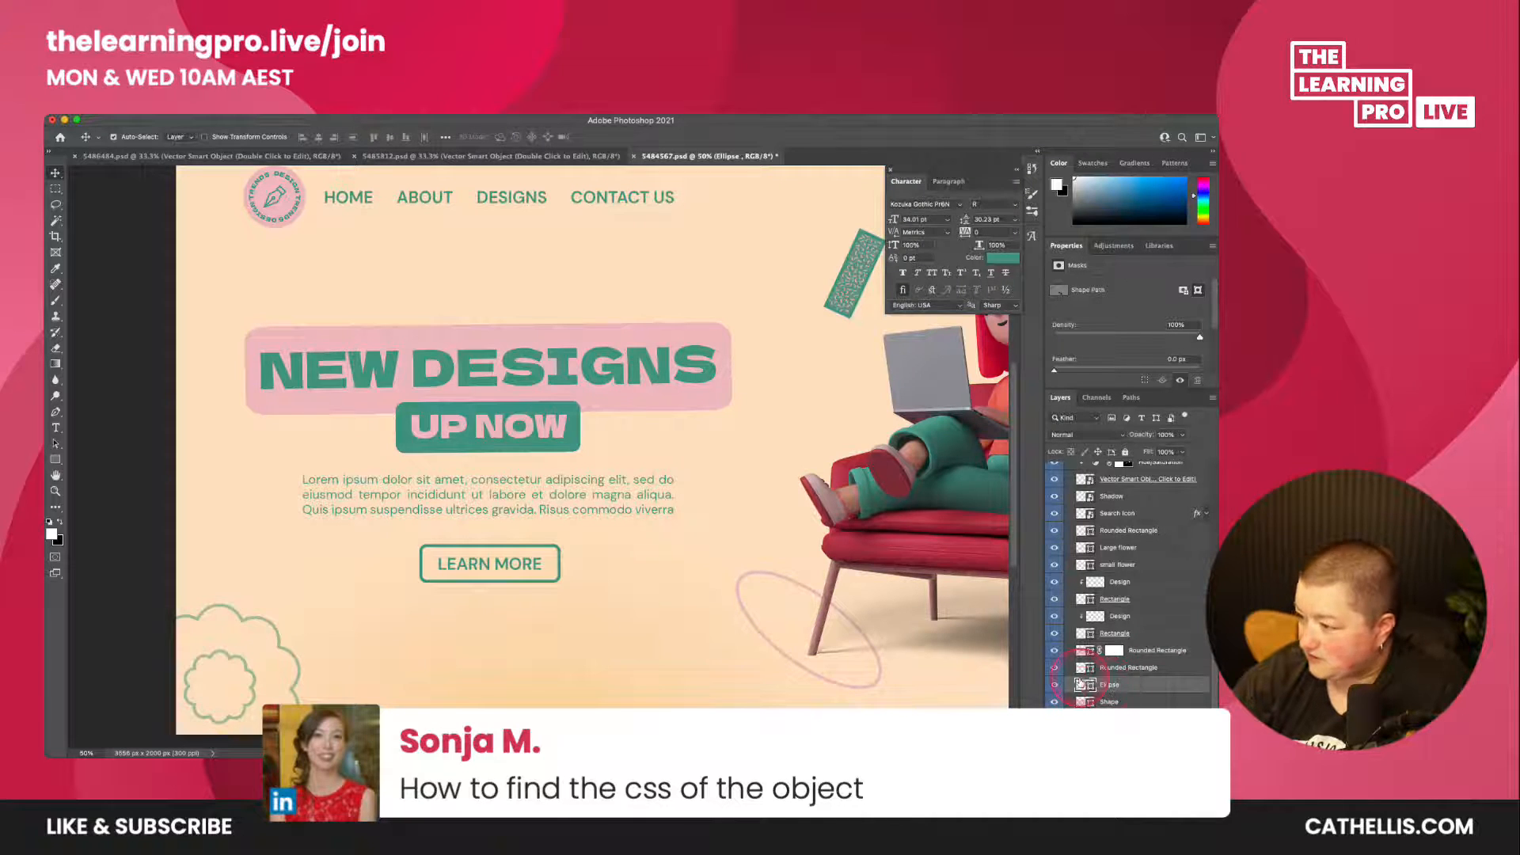
{"action": "left_click", "coordinate": [1054, 686]}
{"action": "left_click", "coordinate": [1055, 686]}
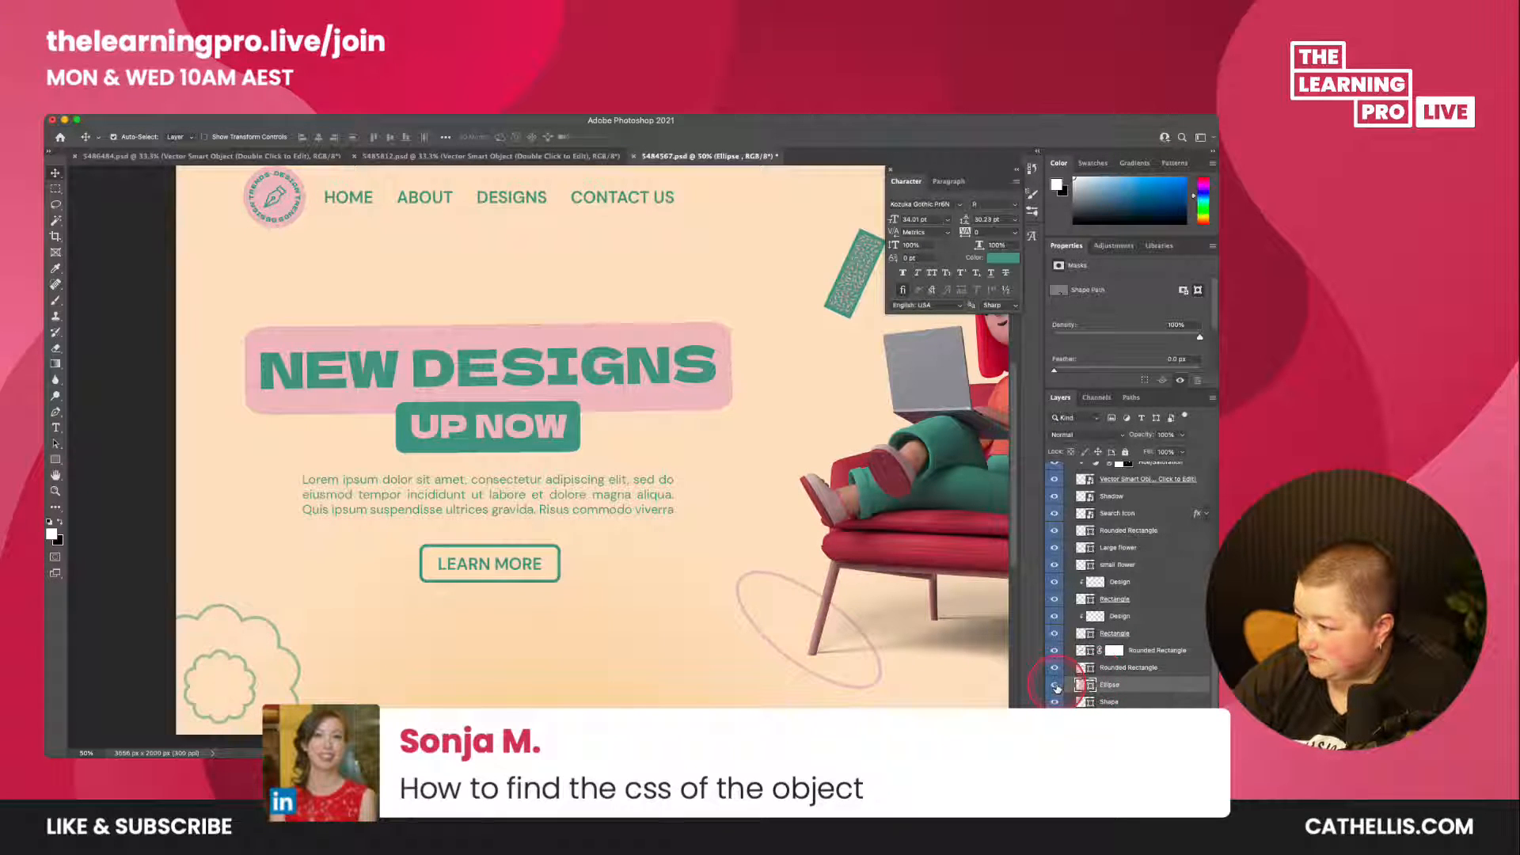
{"action": "right_click", "coordinate": [1108, 688]}
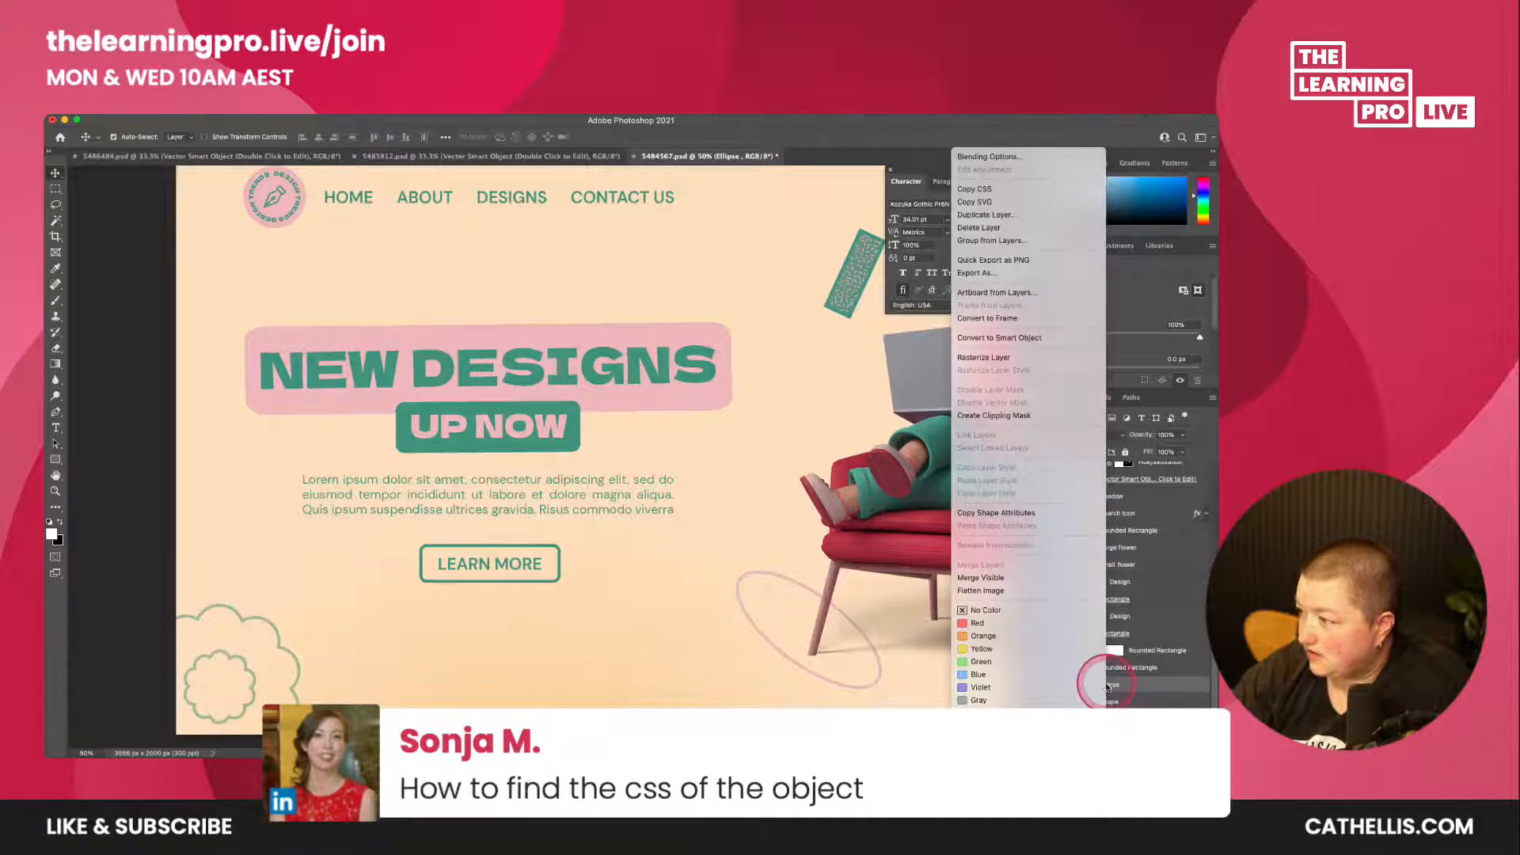
{"action": "left_click", "coordinate": [1034, 190]}
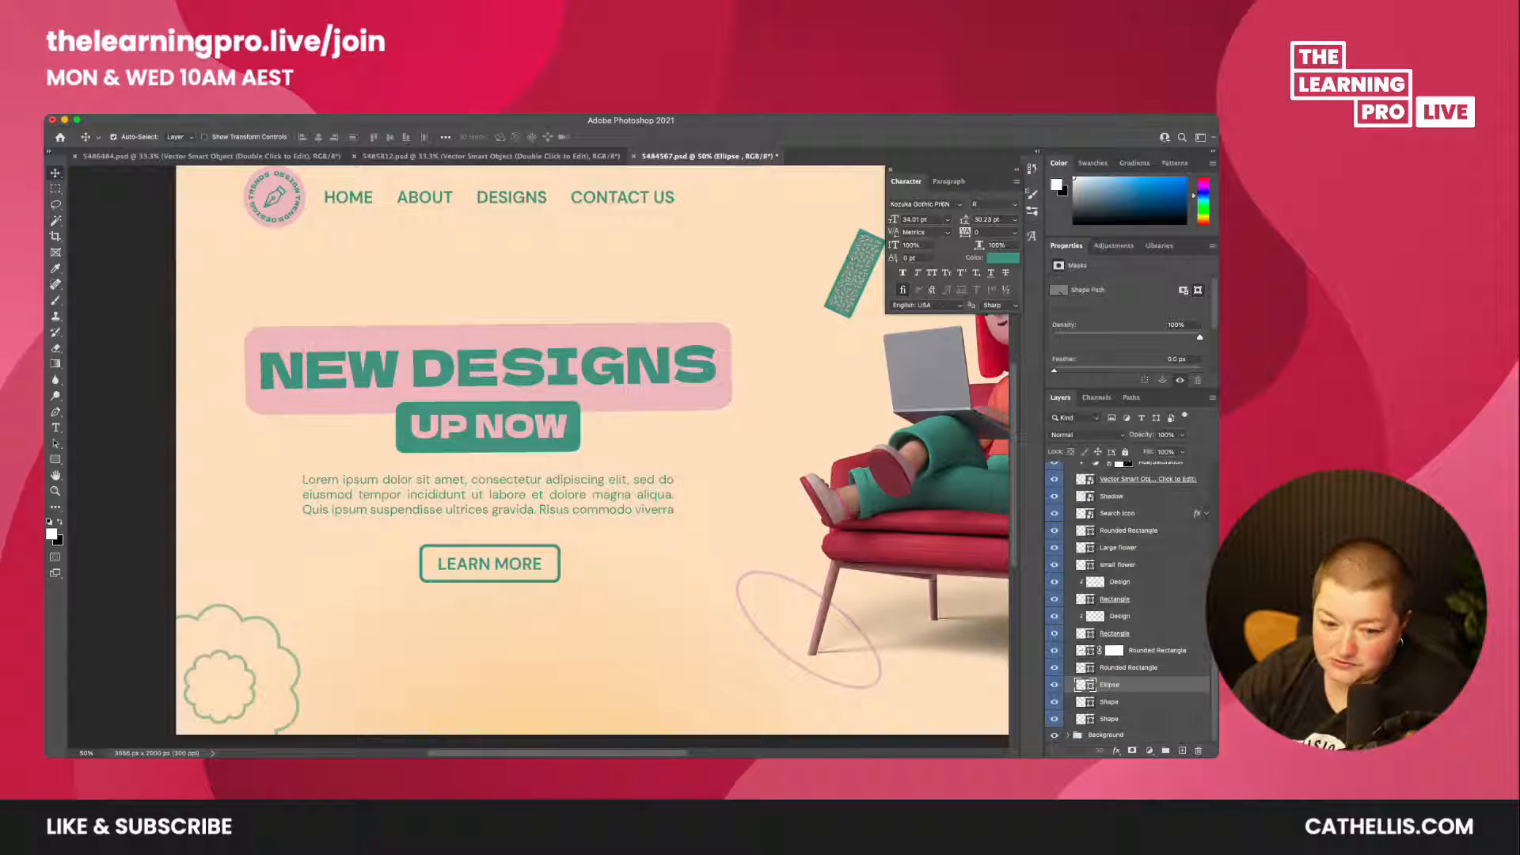
- Return to Notes, copy the Ellipse layer's CSS again and paste it below the Rounded Rectangle code, moving the note off the character
{"action": "key", "text": "super+Tab"}
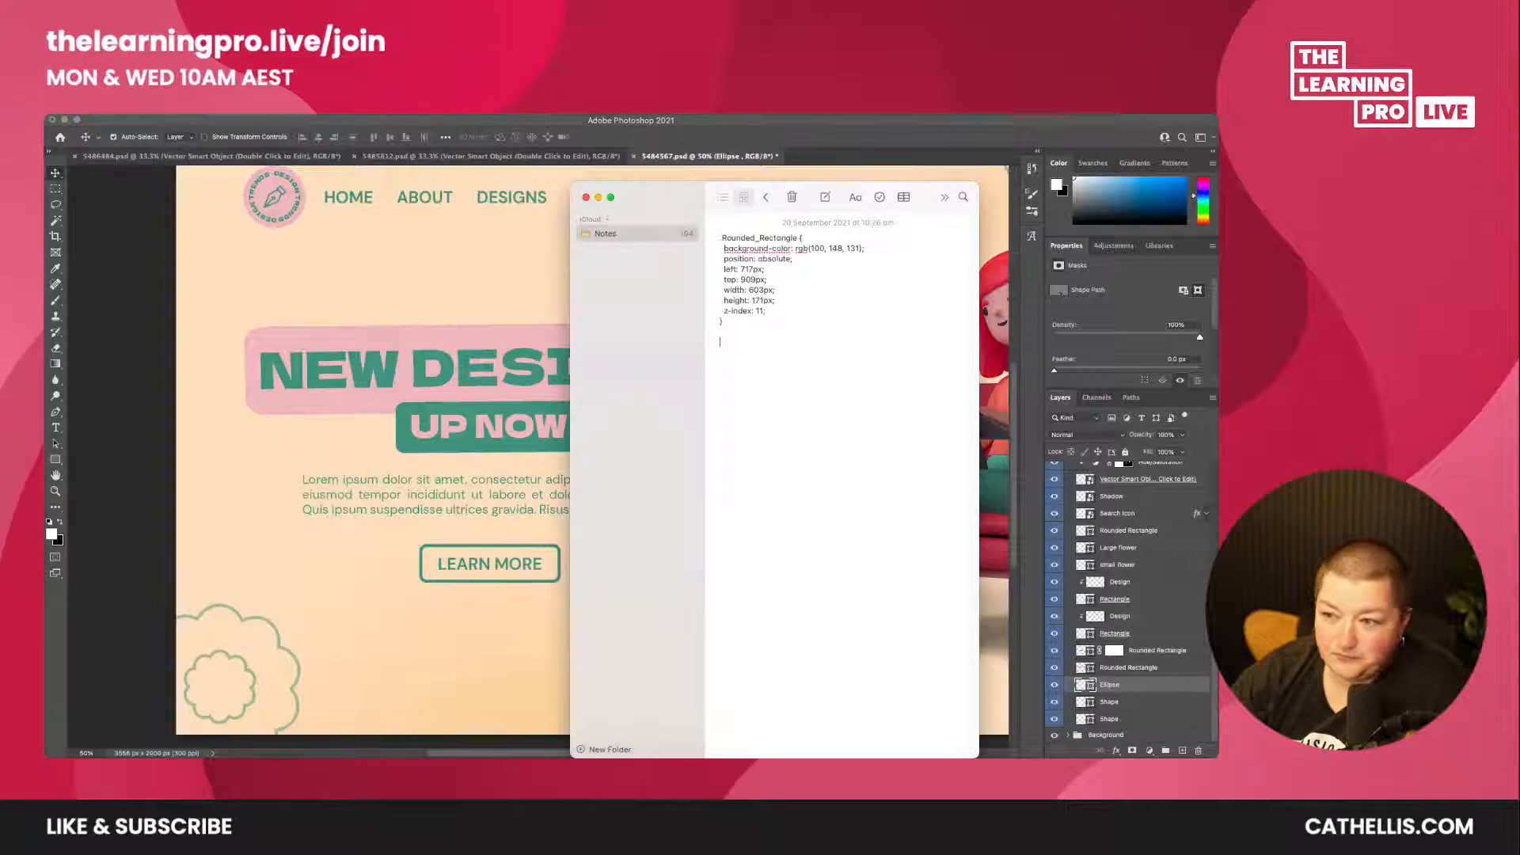
{"action": "right_click", "coordinate": [1123, 688]}
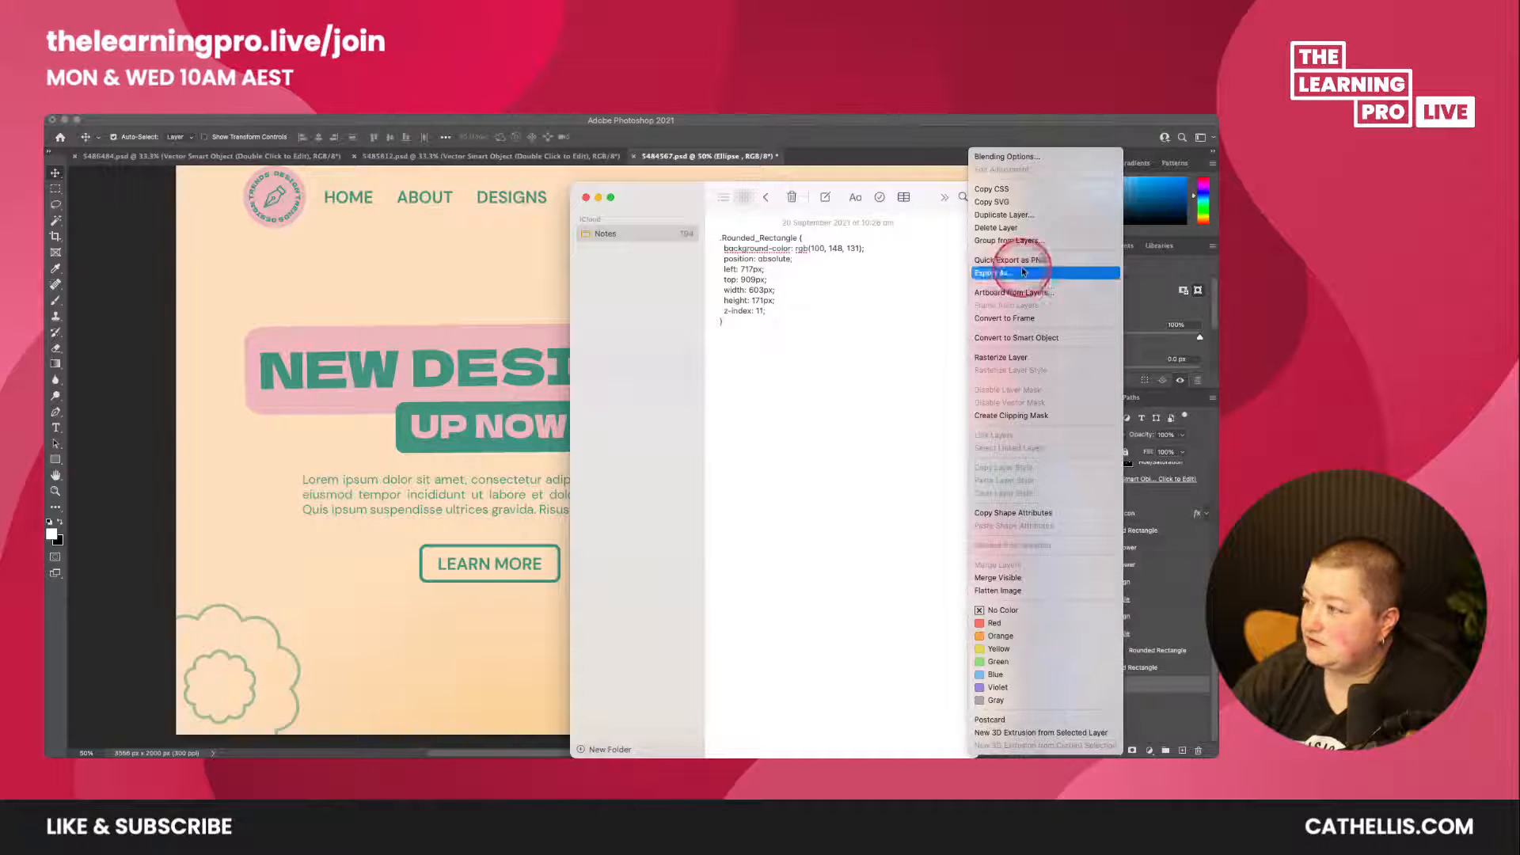
{"action": "left_click", "coordinate": [1029, 198]}
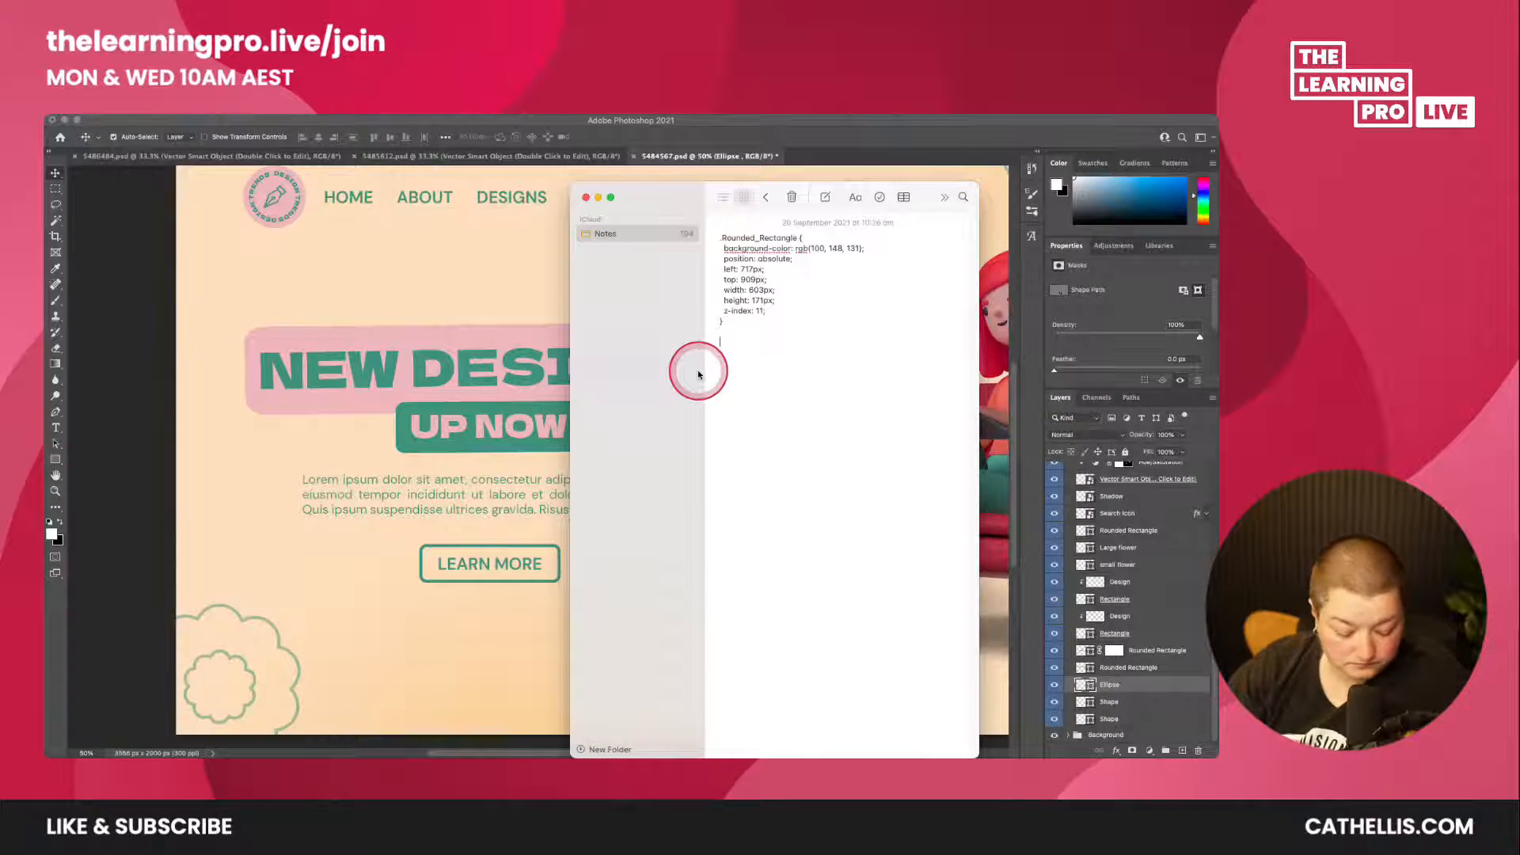
{"action": "type", "text": ".Ellipse_ { border-width: 10px; border-color: rgb(226, 184, 189); border-style: solid; position: absolute; left: 1827px; top: 1464px; width: 457px; height: 367px; z-index: 9; }"}
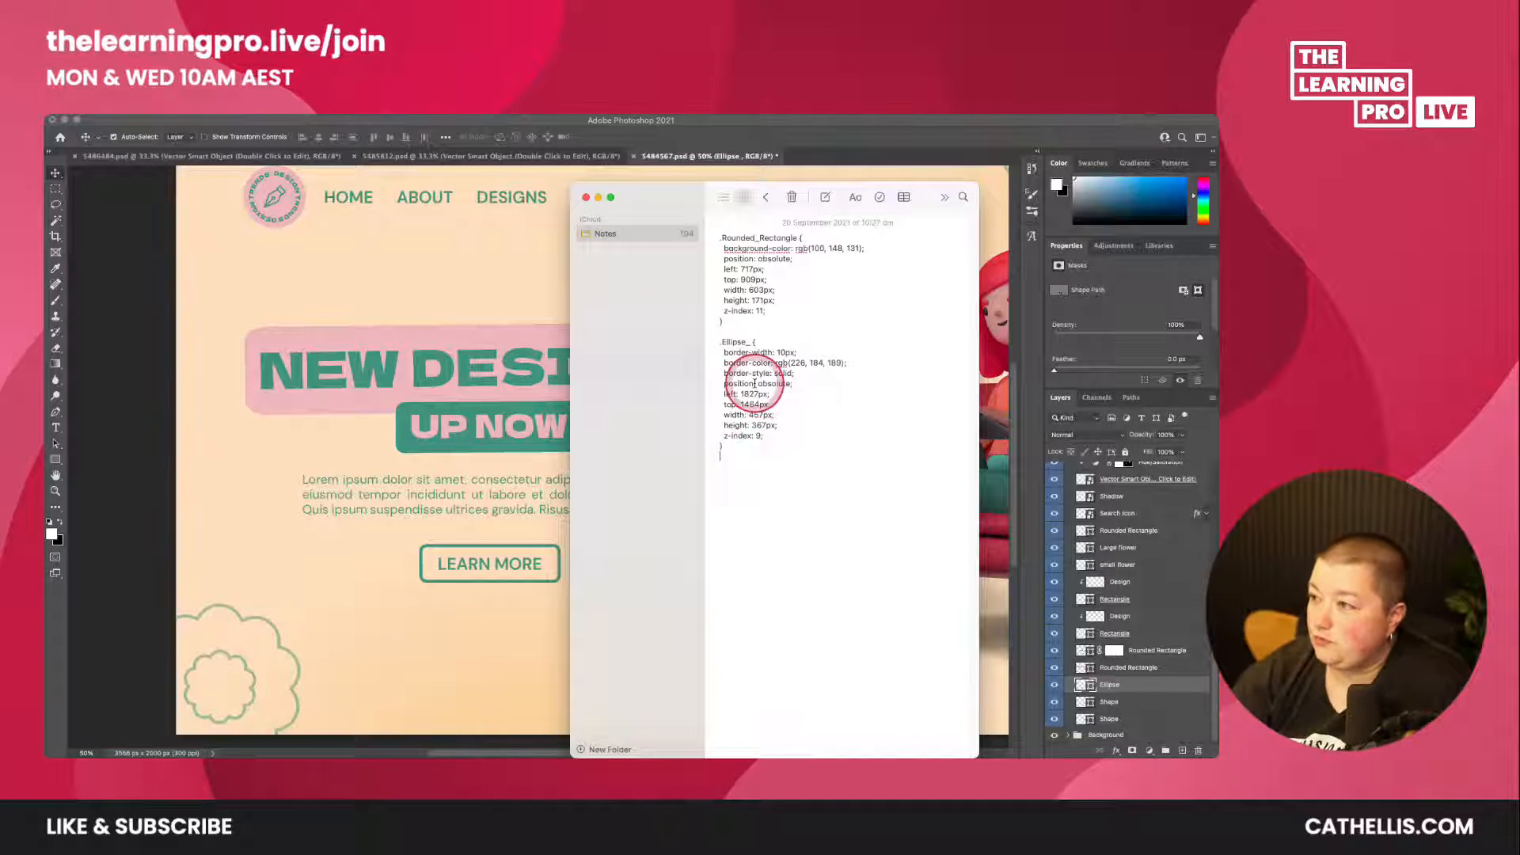
{"action": "left_click_drag", "start_coordinate": [676, 176], "coordinate": [381, 172]}
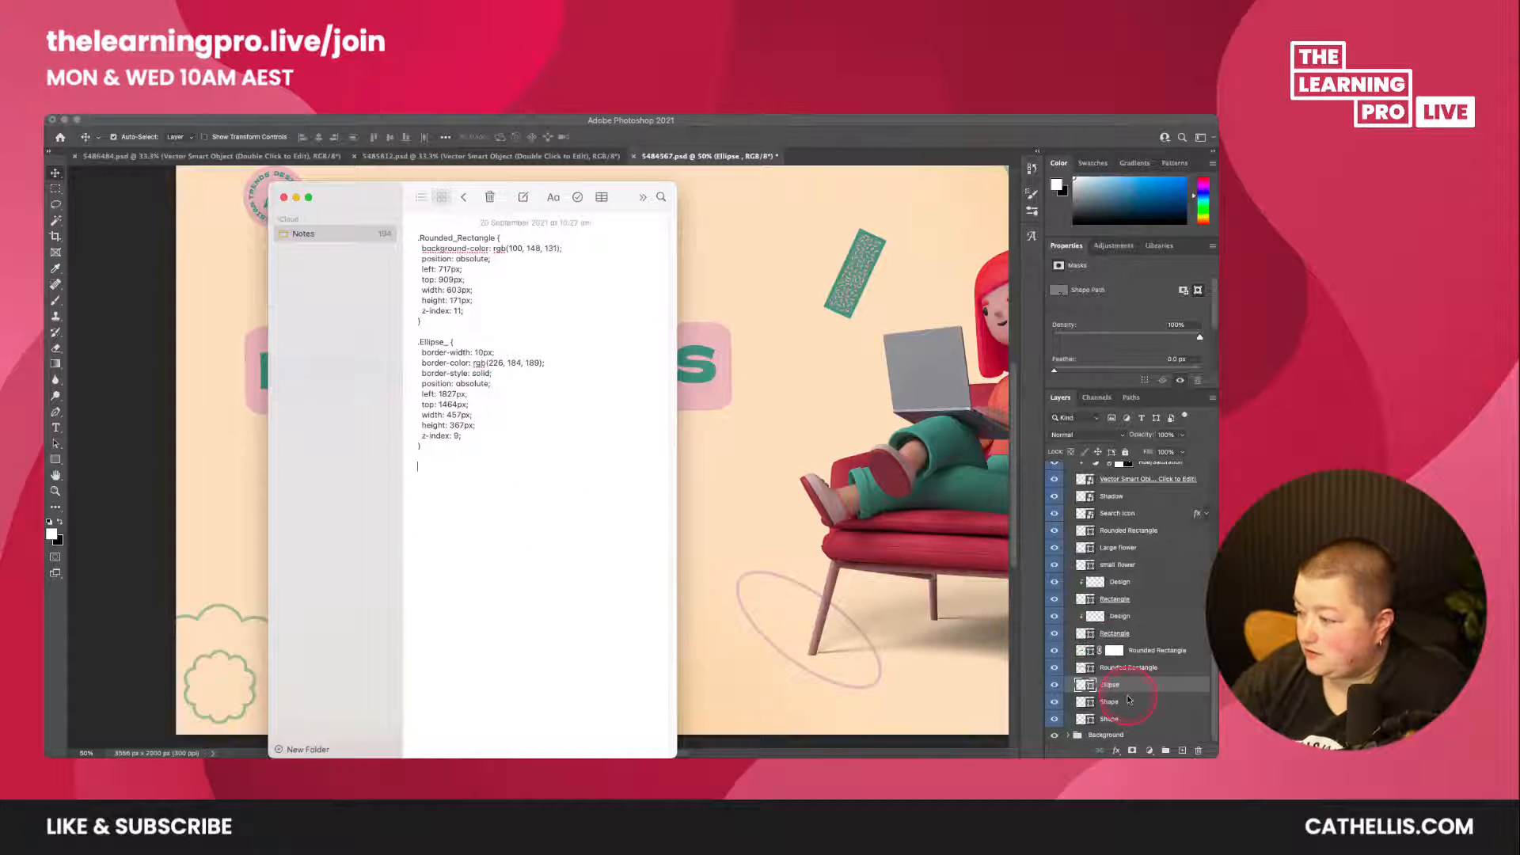
- Copy the Ellipse layer as SVG, paste its code below the CSS in the note, and delete that SVG code again
{"action": "right_click", "coordinate": [1106, 686]}
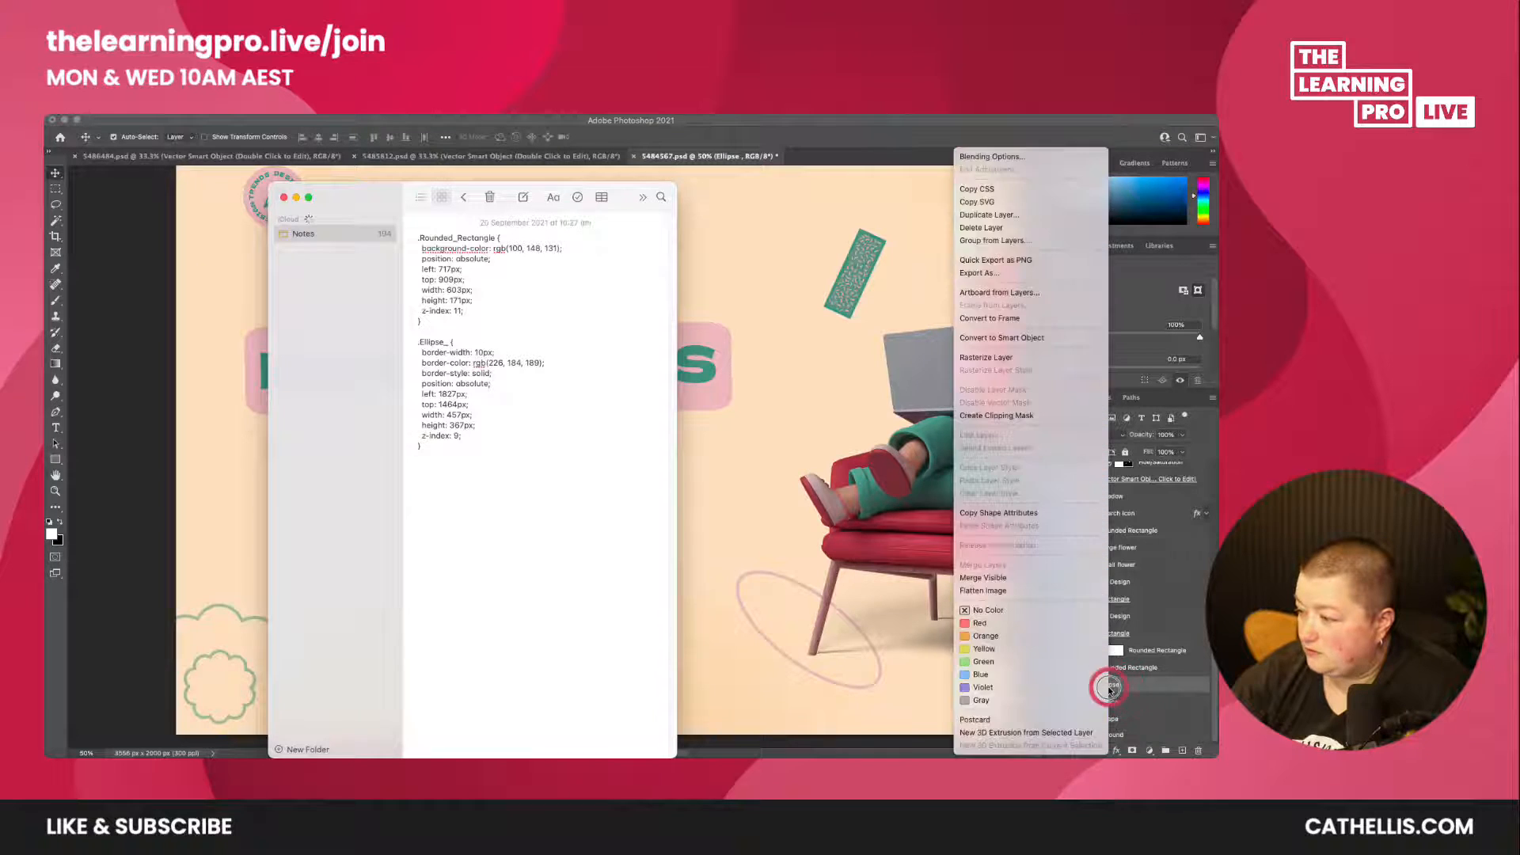
{"action": "left_click", "coordinate": [1024, 203]}
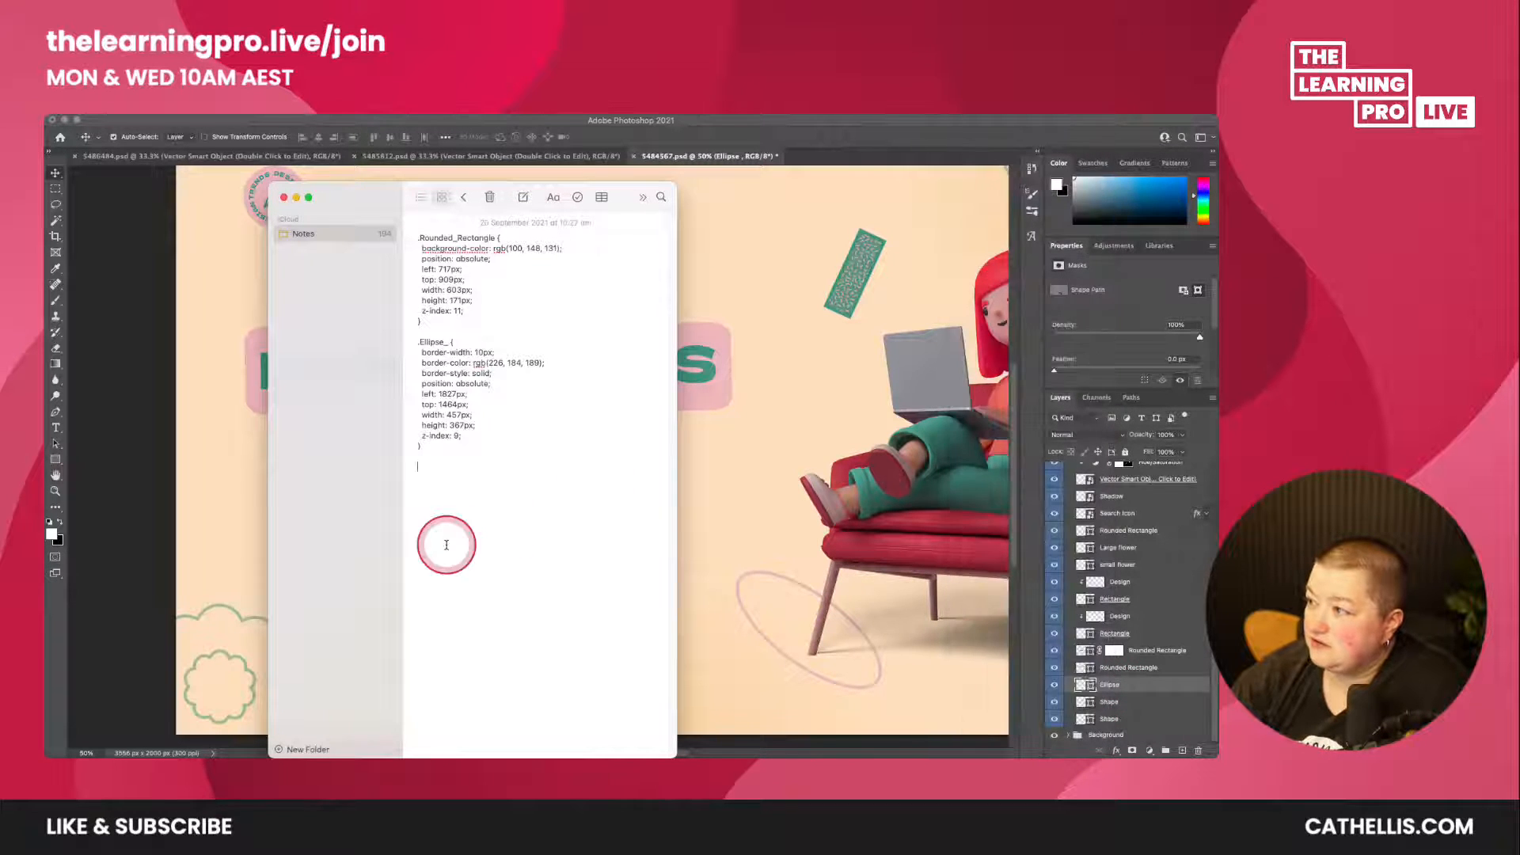
{"action": "type", "text": "<svg  xmlns=\"http://www.w3.org/2000/svg\"  xmlns:xlink=\"http://www.w3.org/1999/xlink\"  width=\"492px\" height=\"402px\"> <path fill-rule=\"evenodd\"  stroke=\"rgb(226, 184, 189)\" stroke-width=\"10px\" stroke-linecap=\"butt\" stroke-linejoin=\"miter\" fill=\"none\"  d=\"M305.691,98.288 C432.817,189.691 508.26,308.655 473.675,364.0 C439.324,419.345 308.421,390.114 181.296,298.711 C54.170,207.308 -21.38,88.344 13.312,32.999 C47.663,-22.346 178.566,6.884 305.691,98.288 Z\"/> </svg>"}
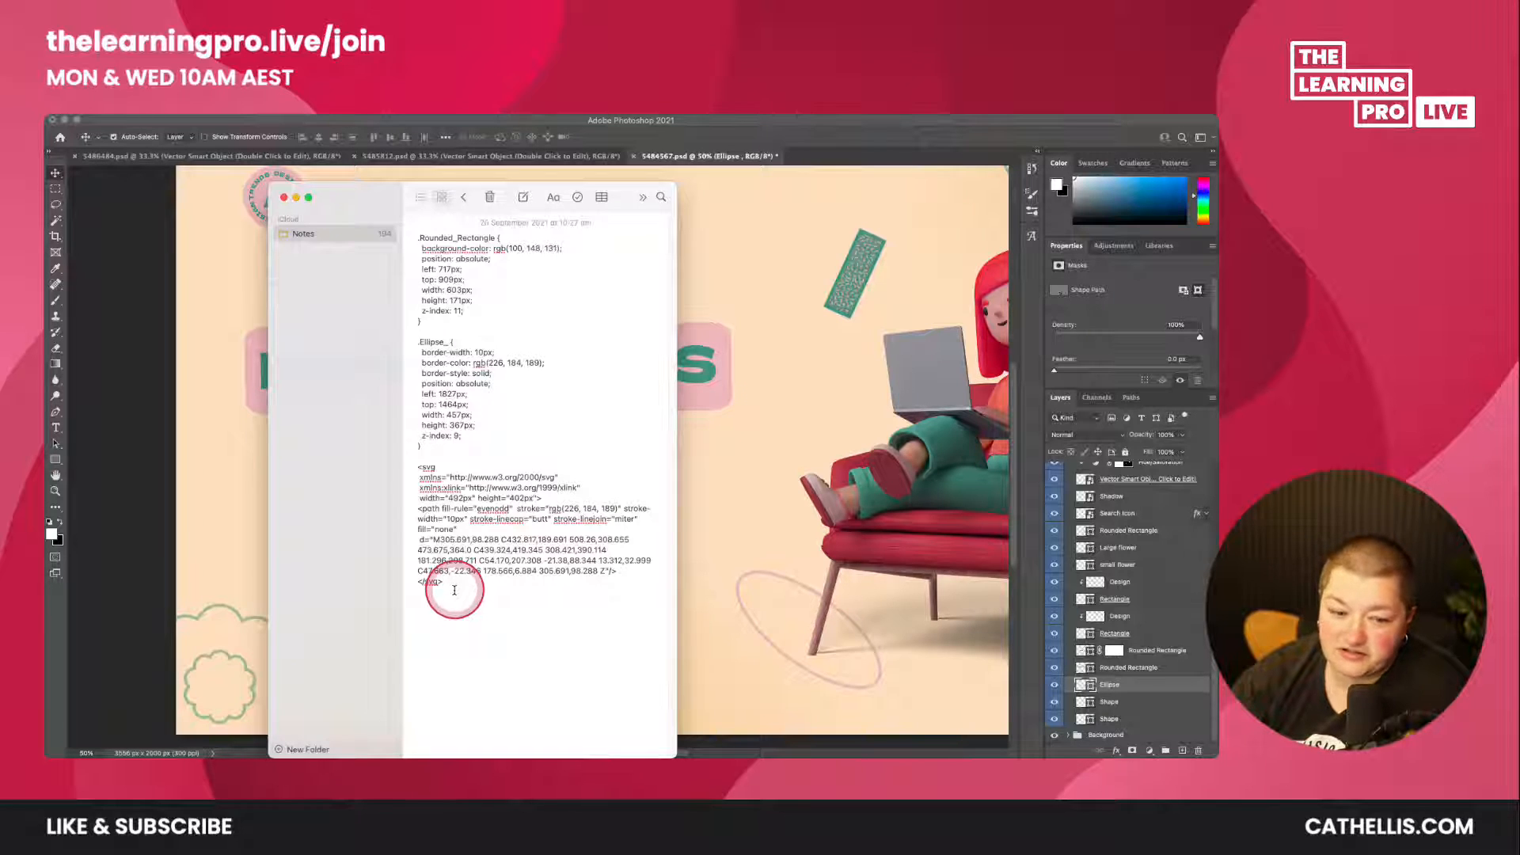
{"action": "left_click_drag", "start_coordinate": [451, 593], "coordinate": [396, 459]}
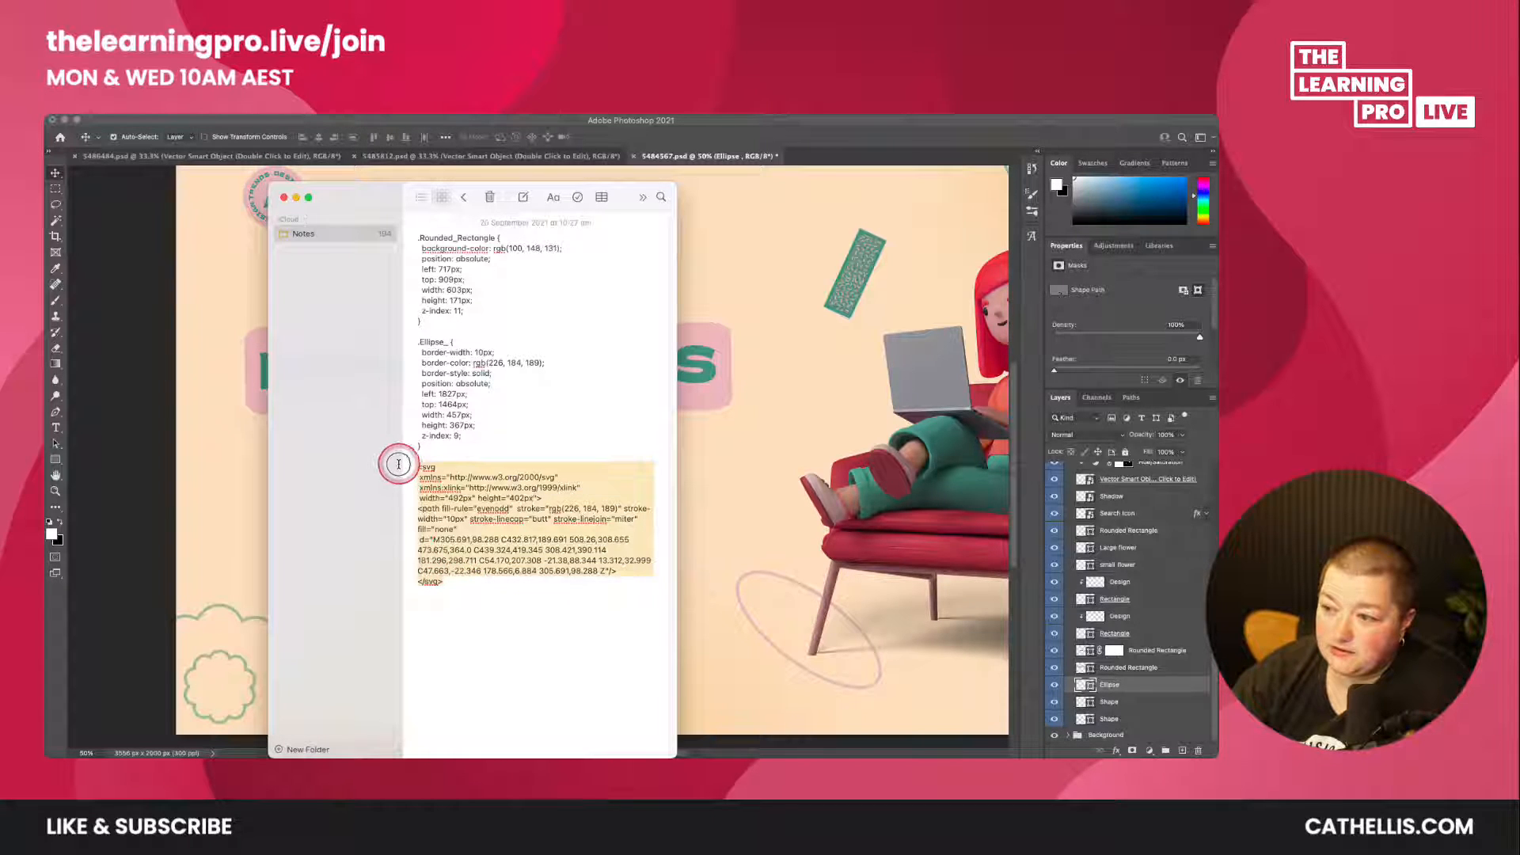
{"action": "key", "text": "BackSpace"}
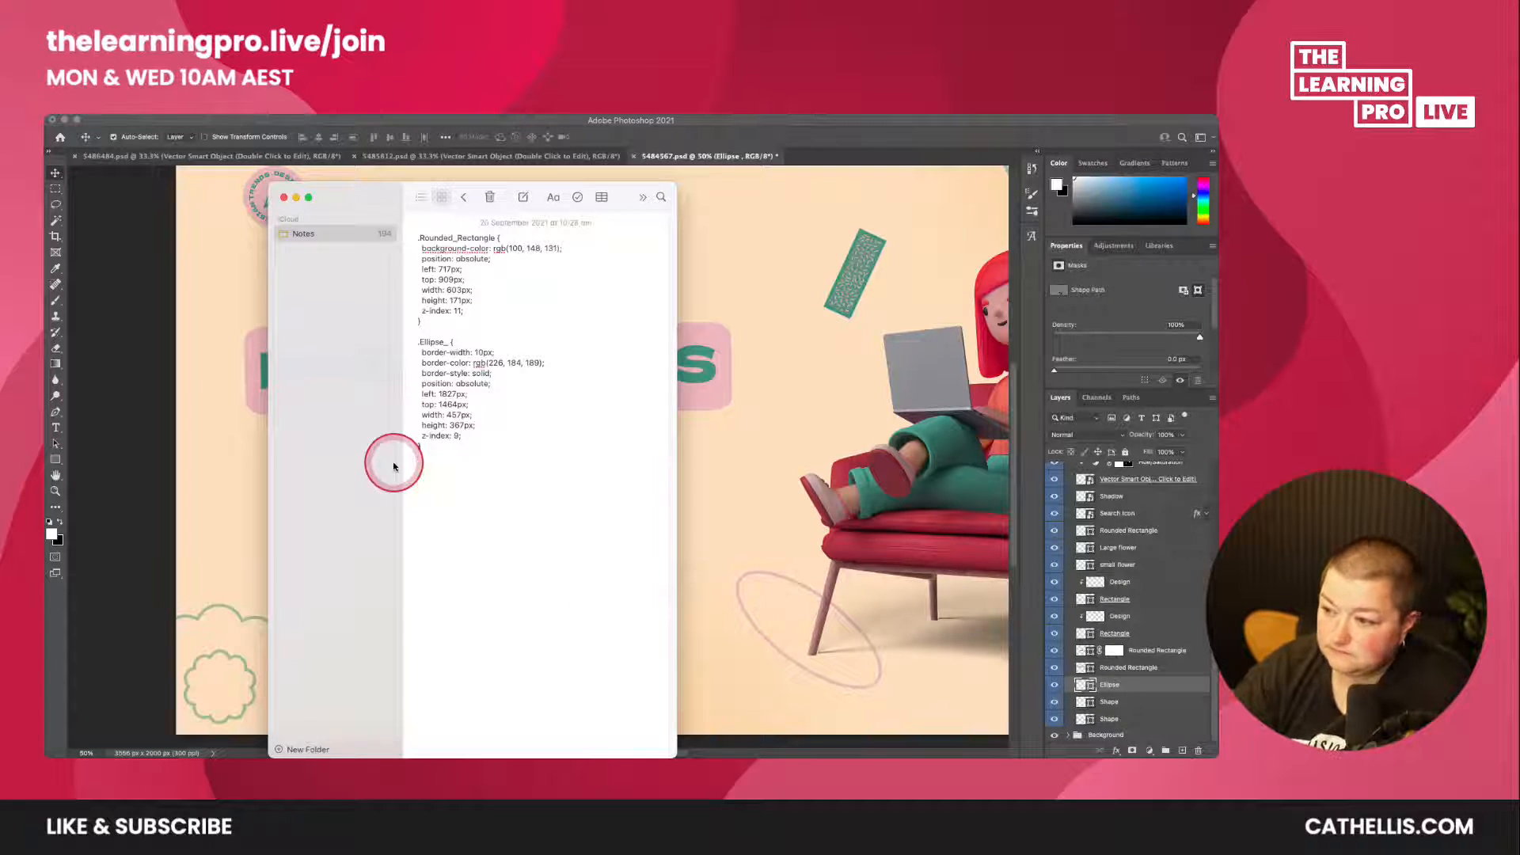
- Close the Notes window and select the masked Rounded Rectangle layer in Photoshop
{"action": "left_click_drag", "start_coordinate": [388, 194], "coordinate": [353, 539]}
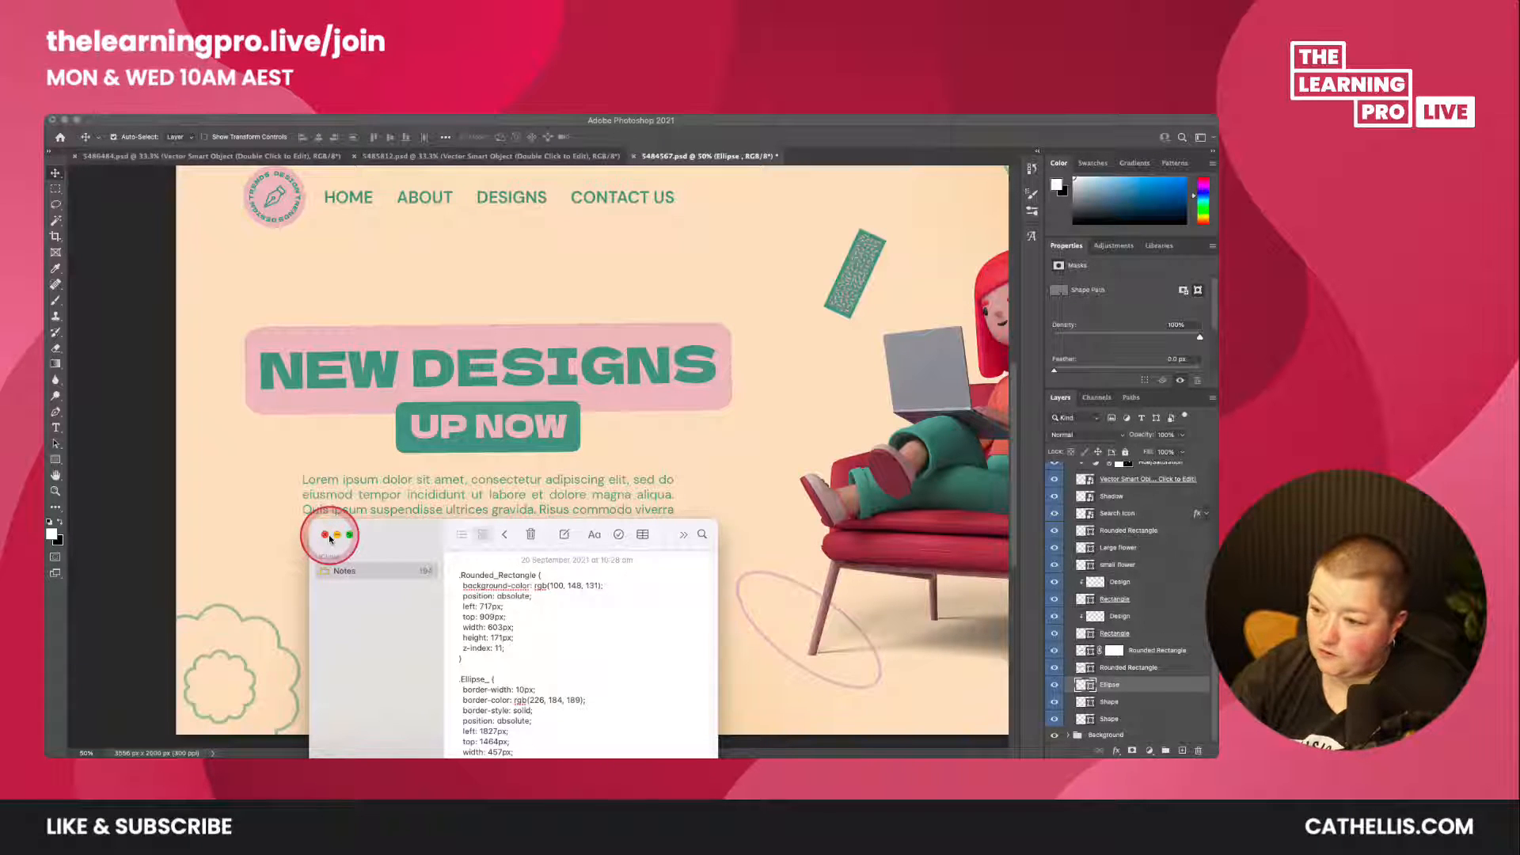
{"action": "left_click", "coordinate": [325, 536]}
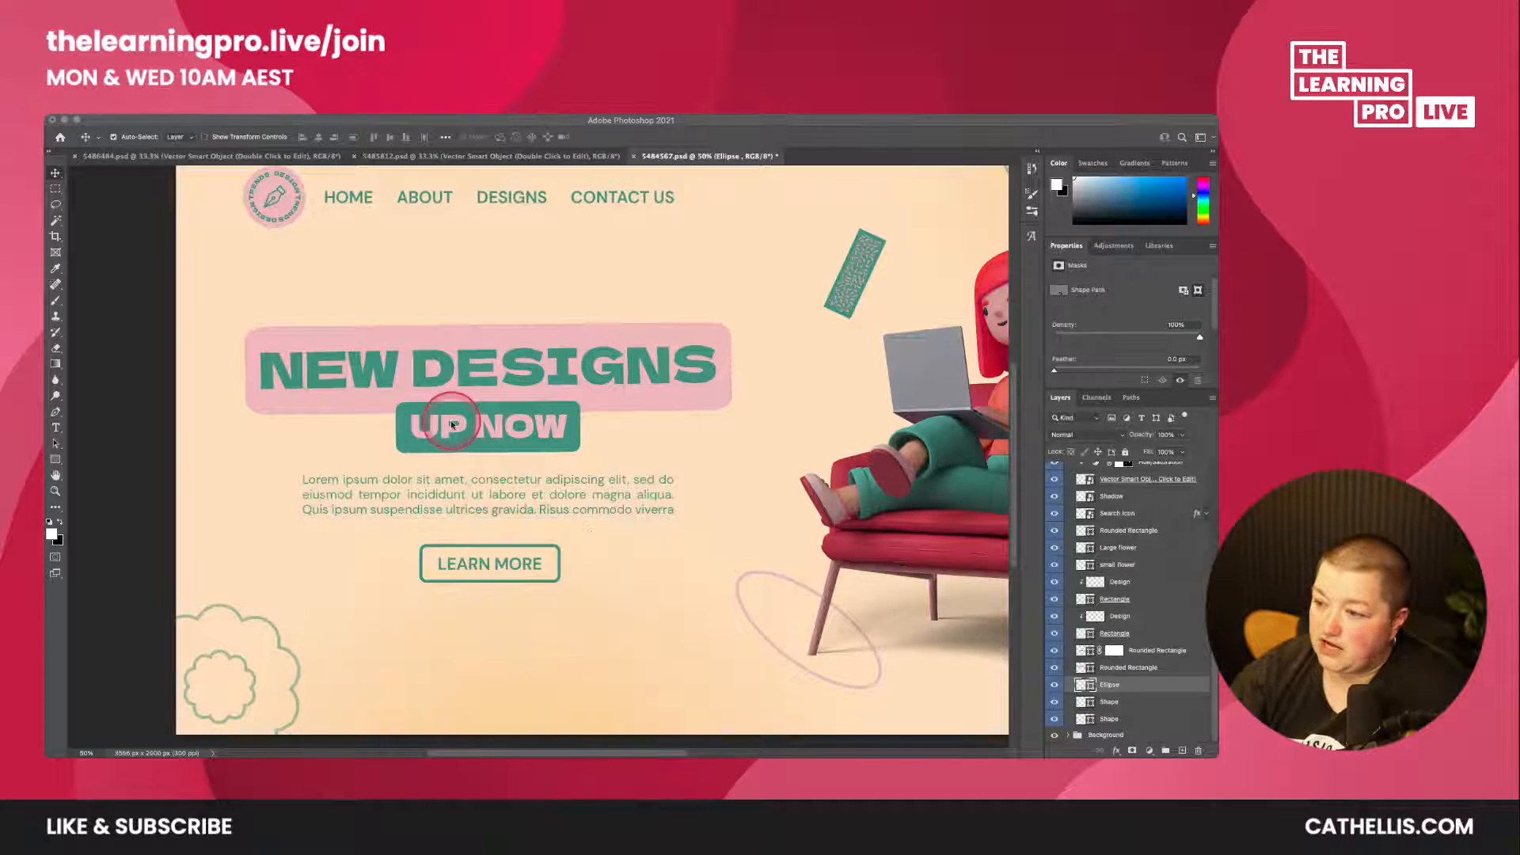
{"action": "left_click", "coordinate": [1147, 653]}
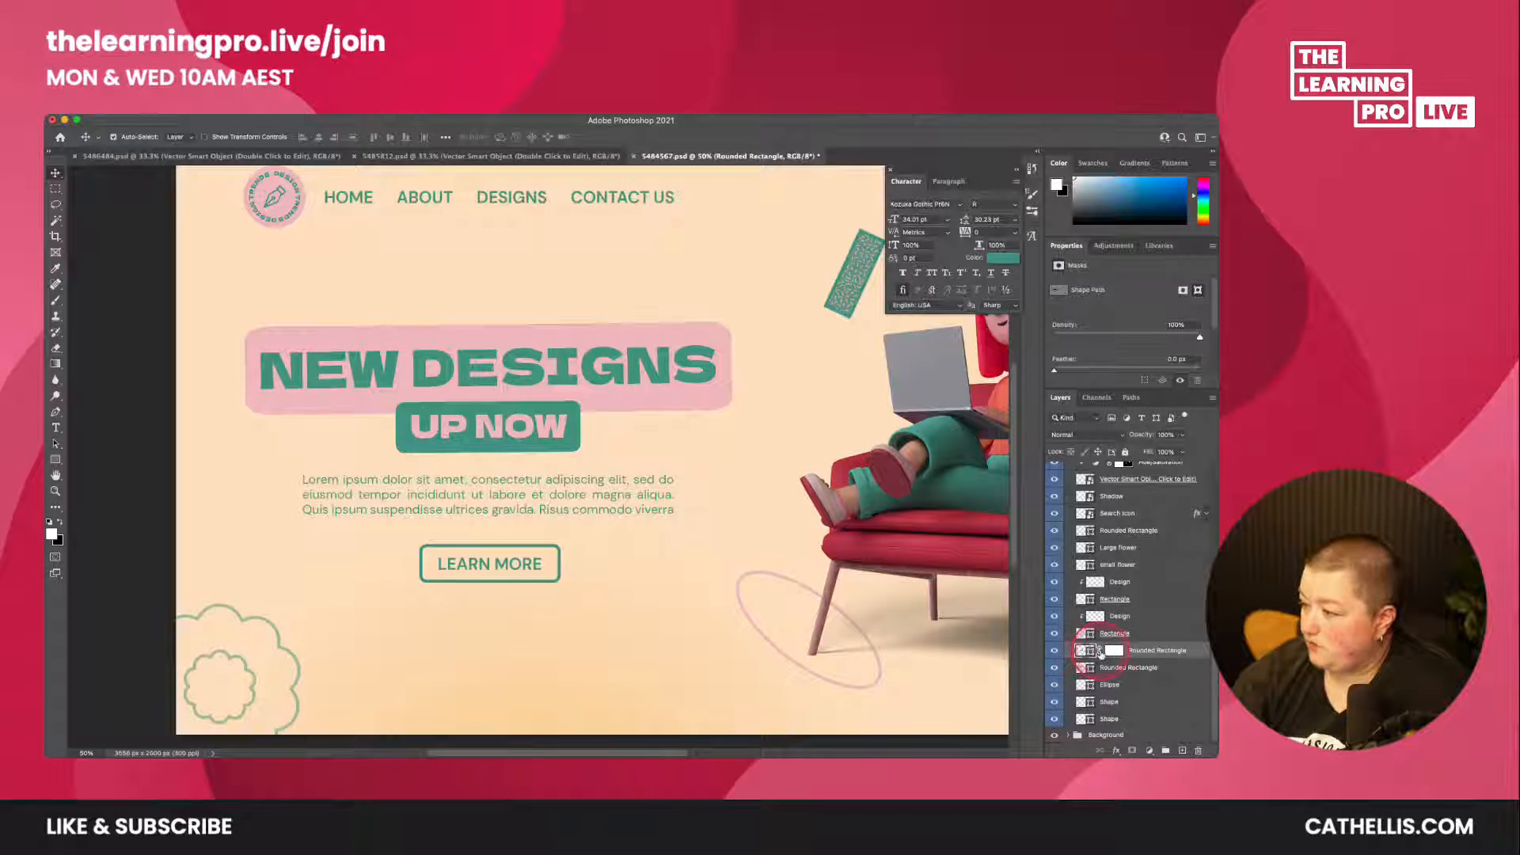
{"action": "right_click", "coordinate": [1112, 651]}
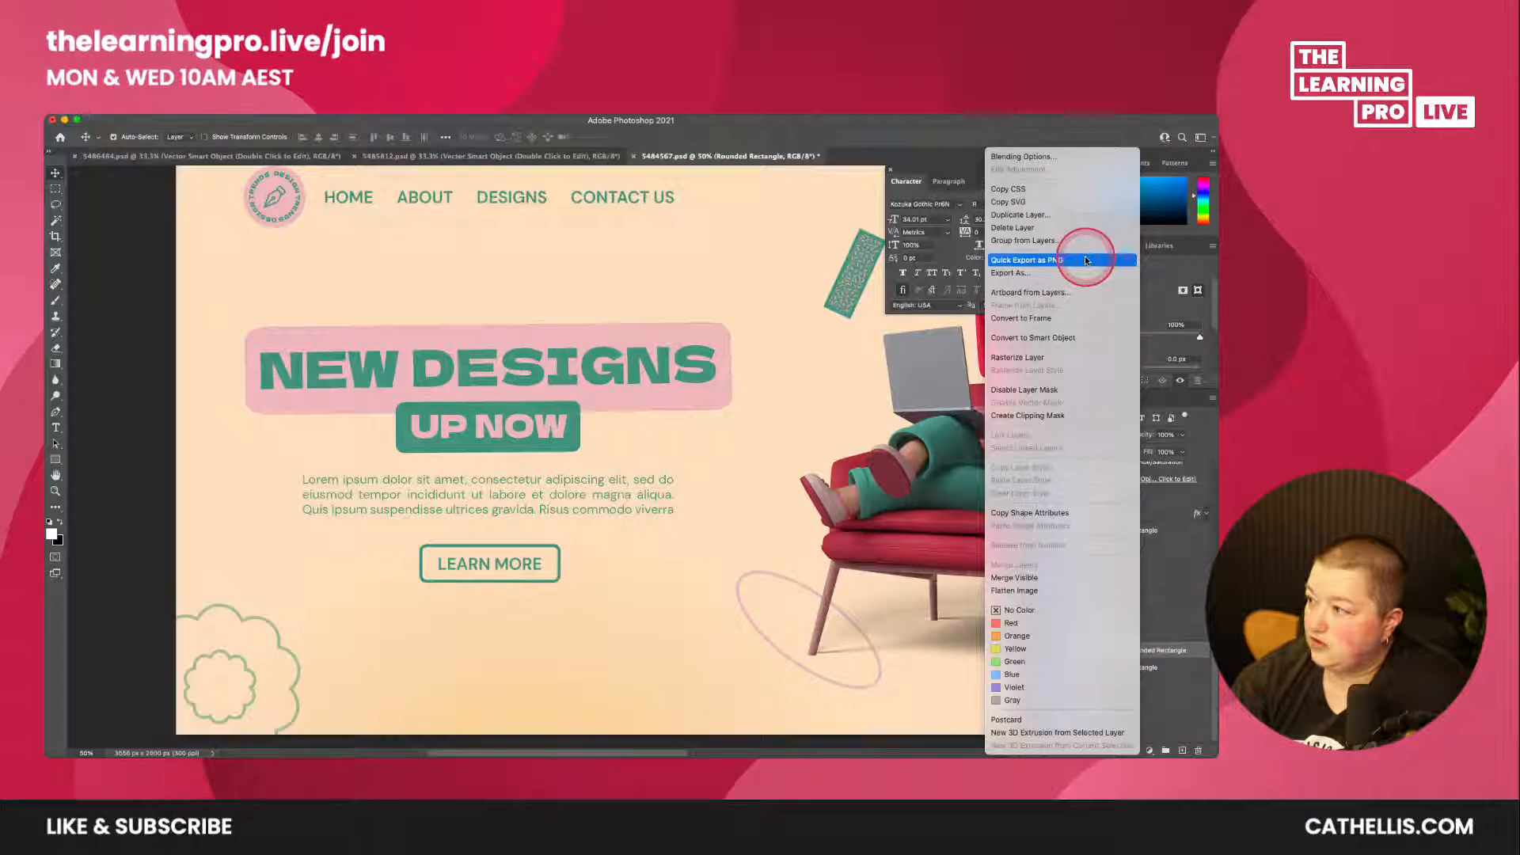
{"action": "left_click", "coordinate": [1153, 656]}
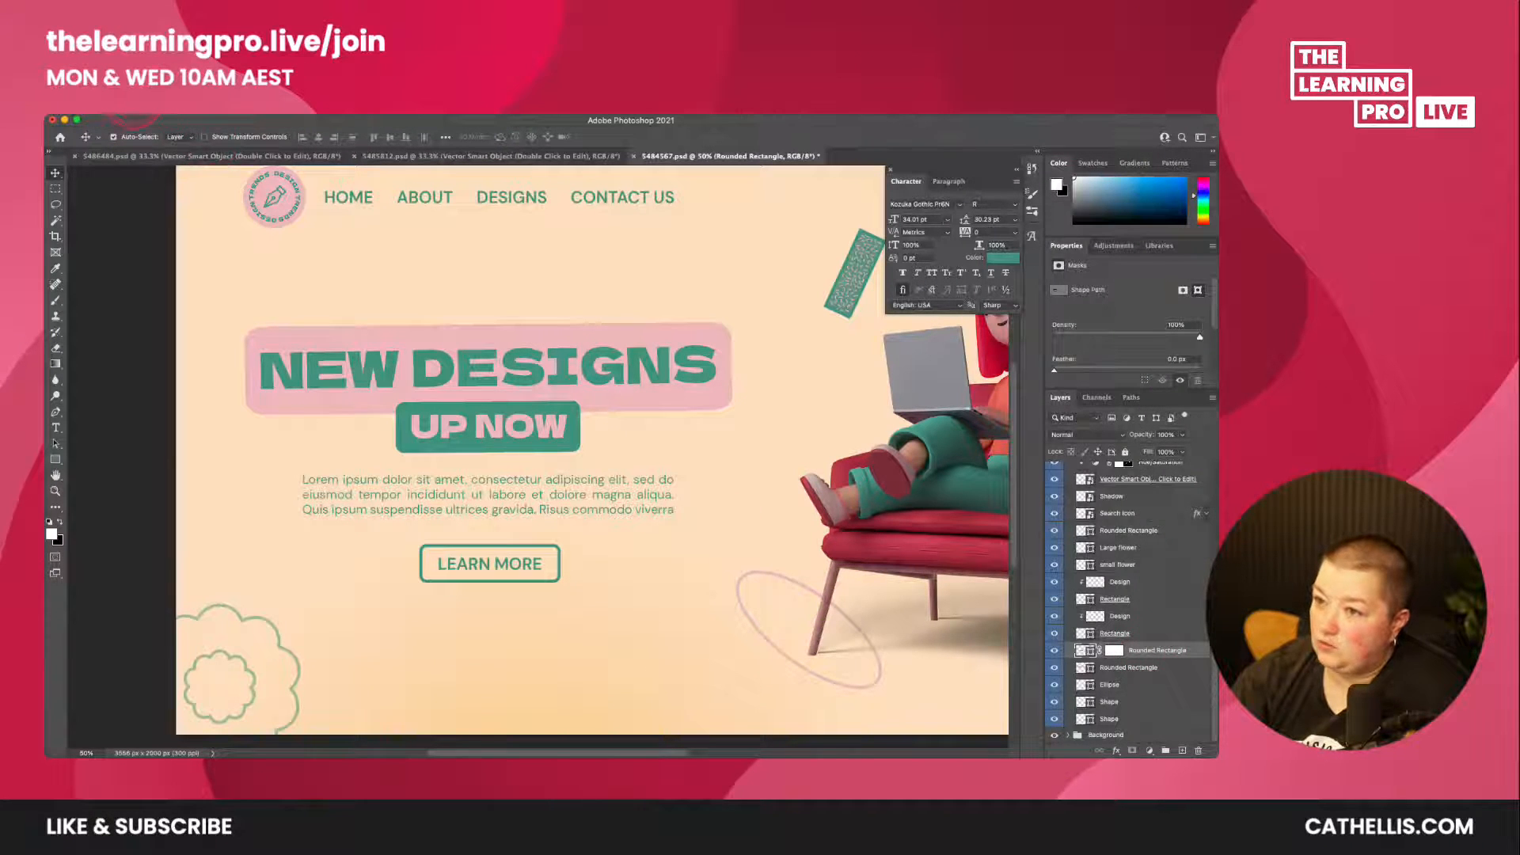
{"action": "left_click", "coordinate": [136, 111]}
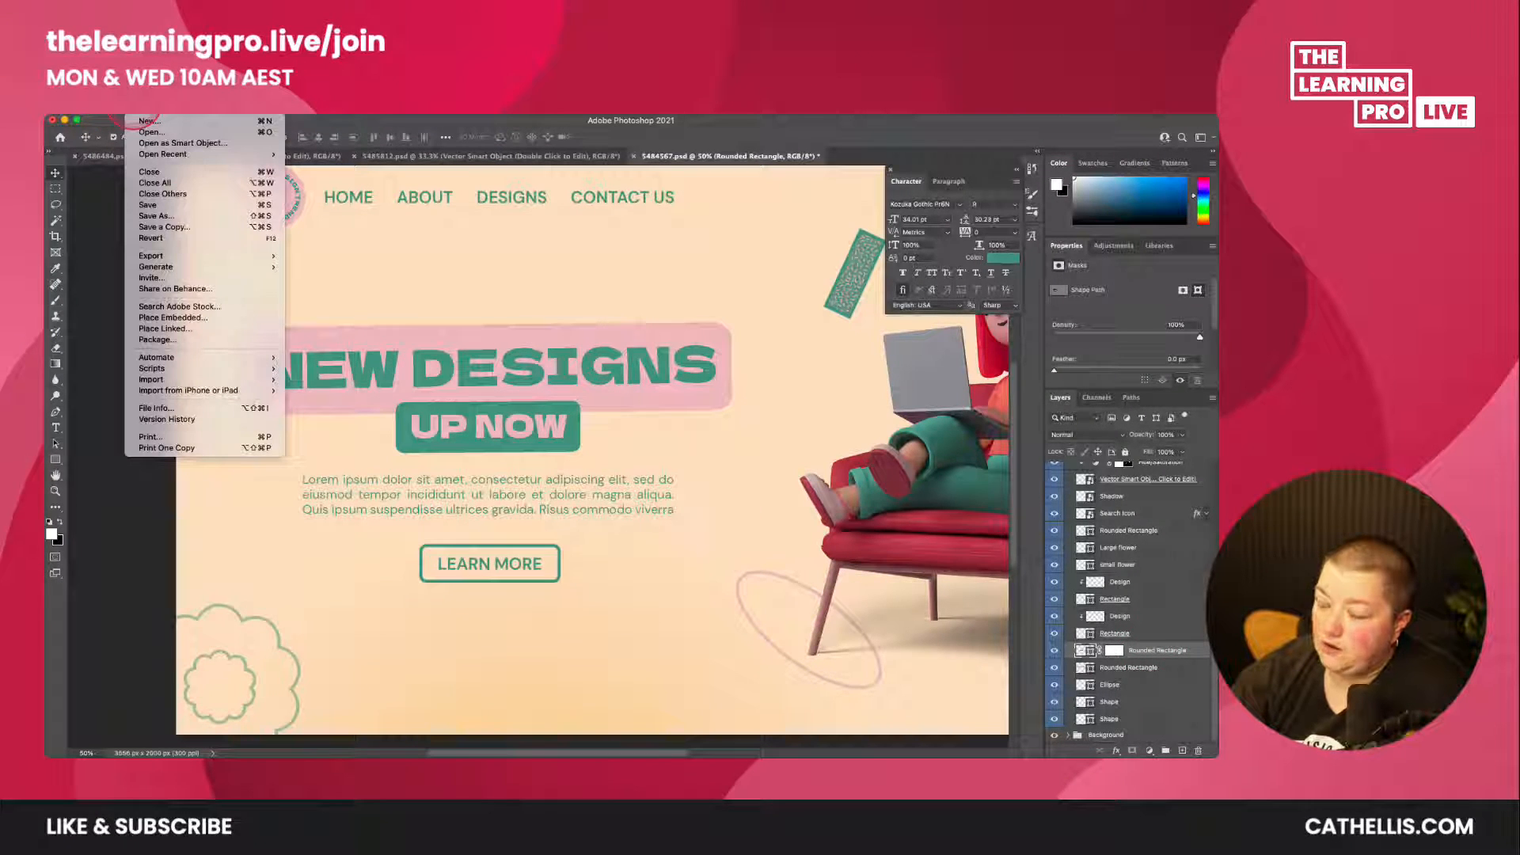
{"action": "left_click", "coordinate": [128, 115]}
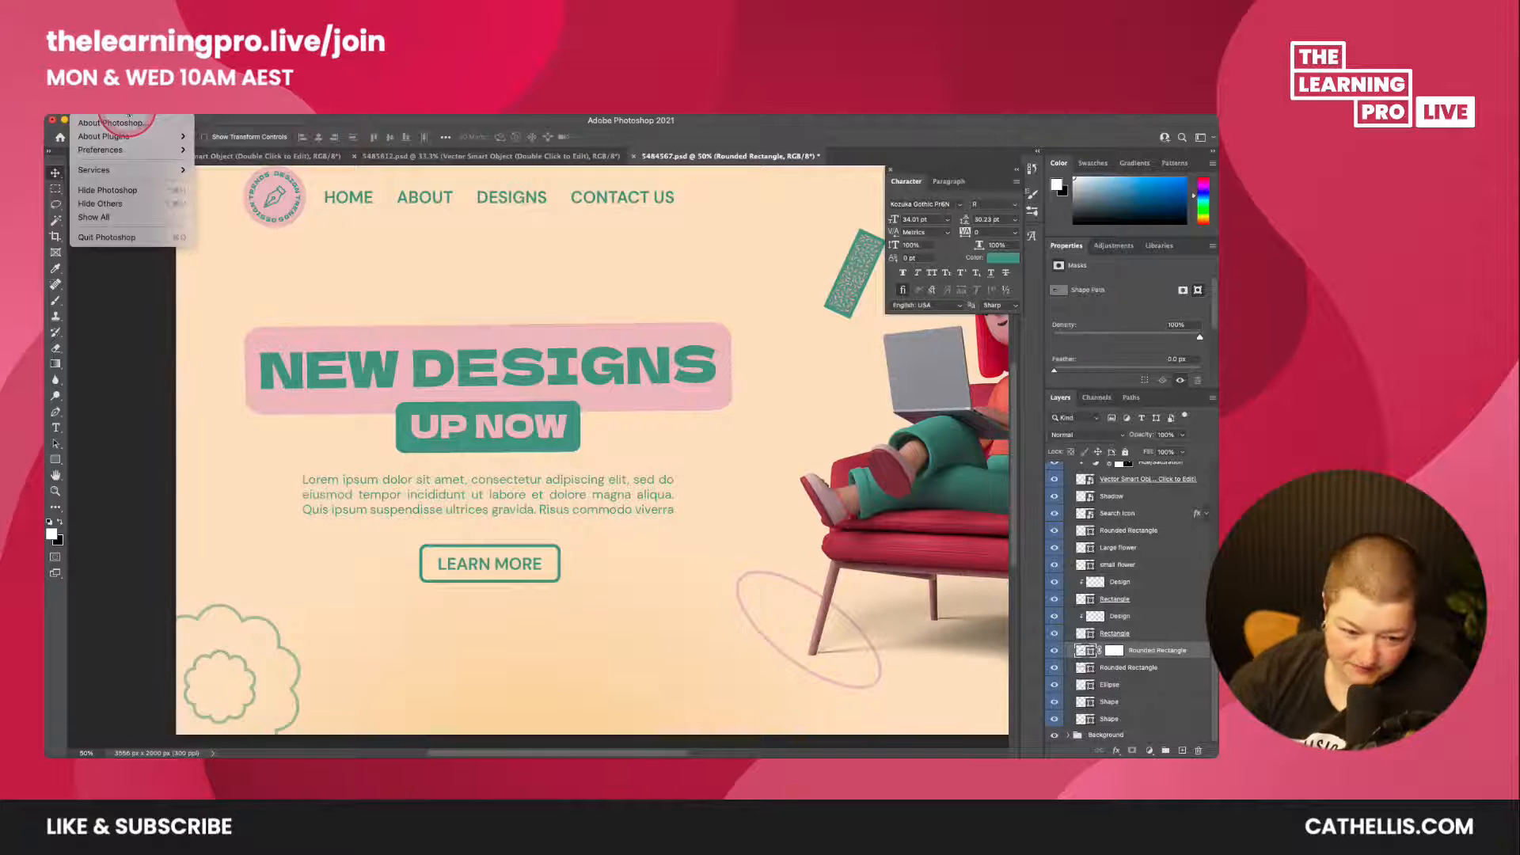
{"action": "left_click", "coordinate": [138, 112]}
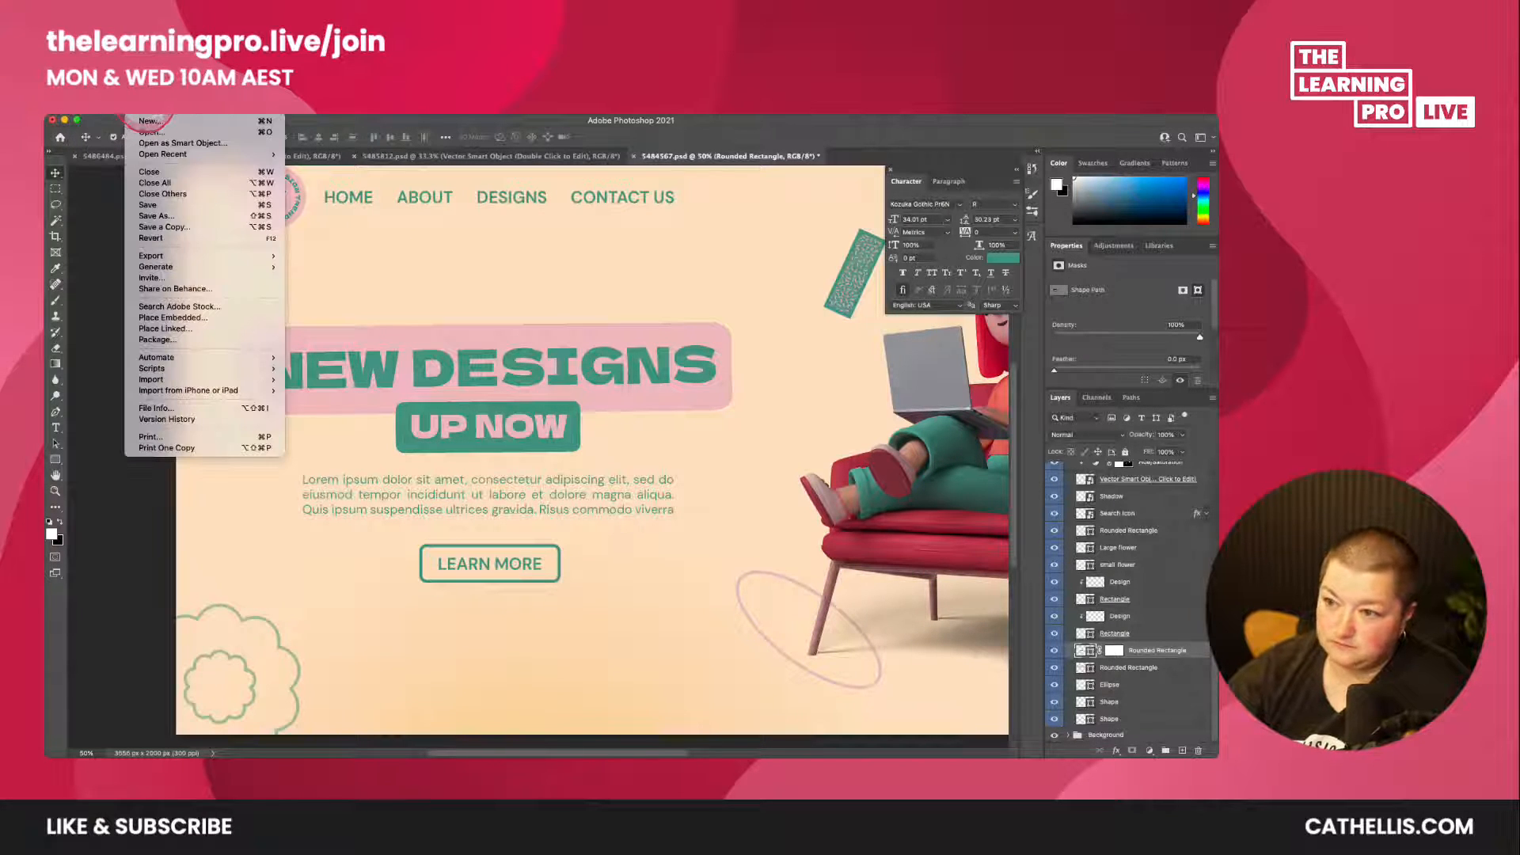
{"action": "left_click", "coordinate": [172, 262]}
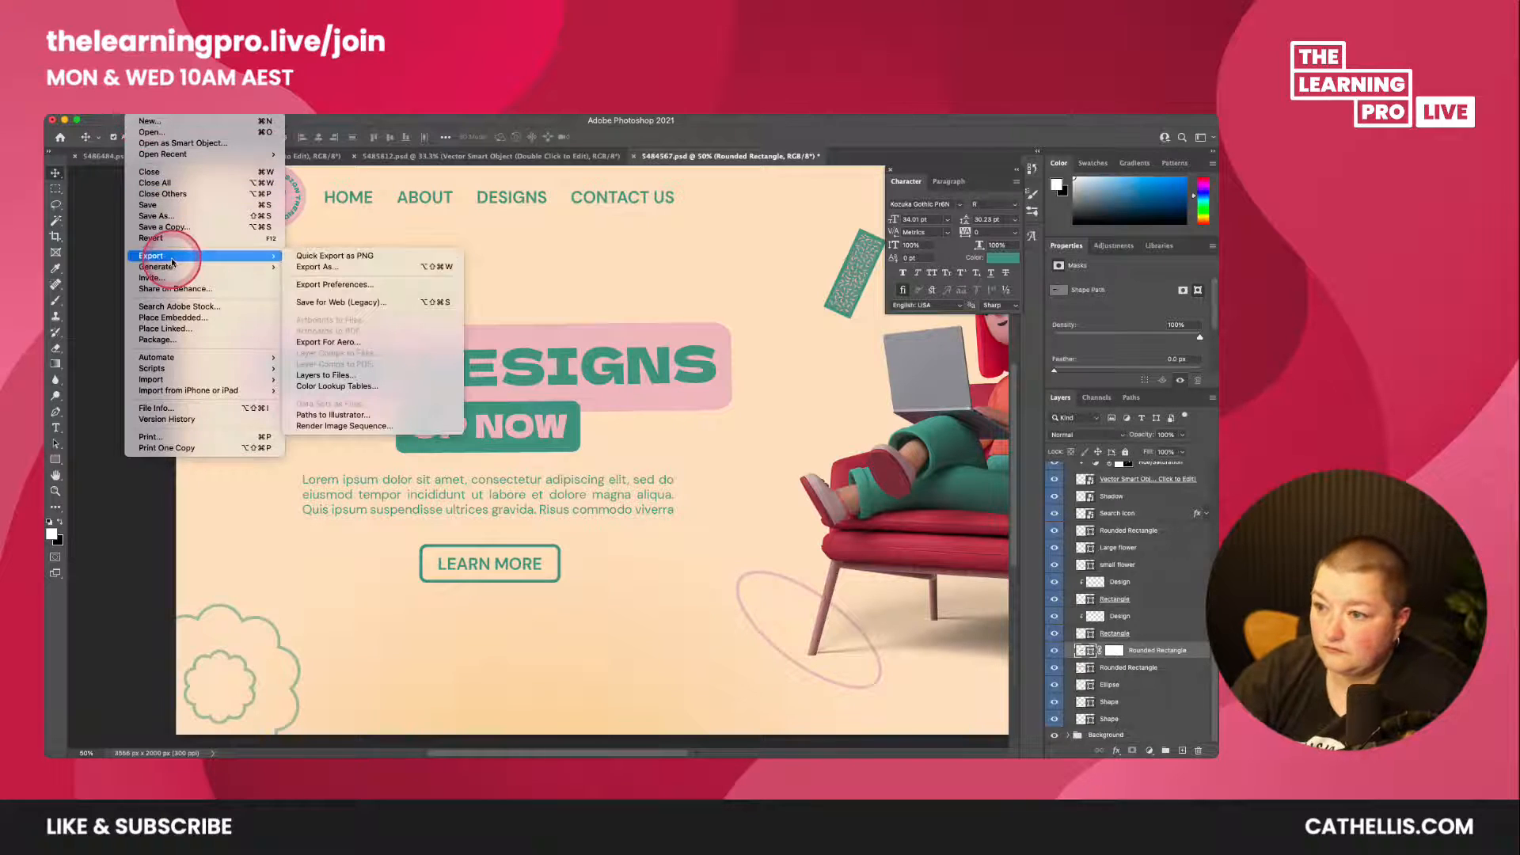
{"action": "left_click", "coordinate": [312, 284]}
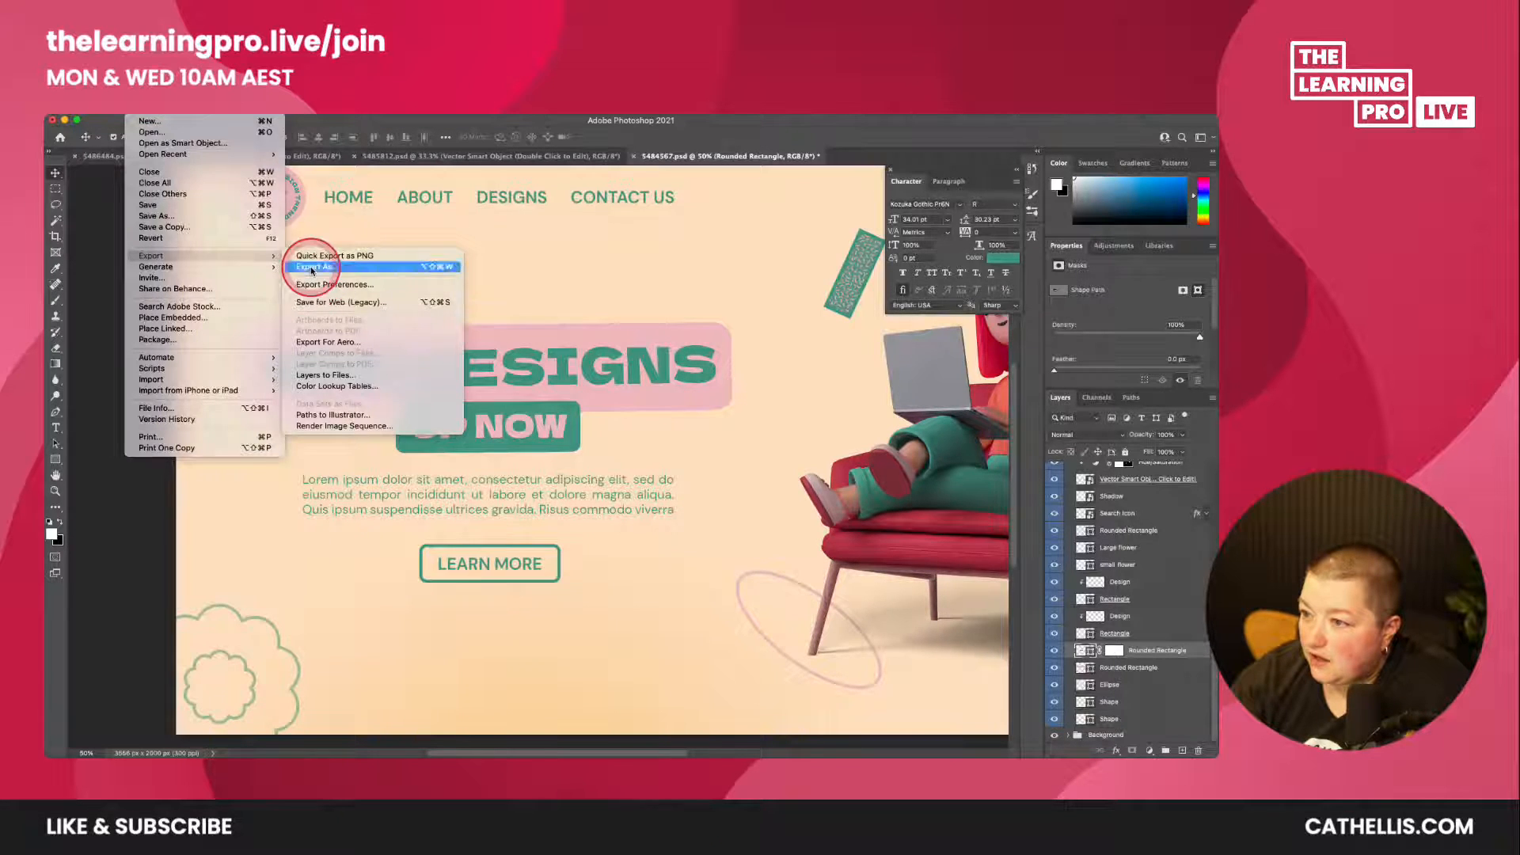
{"action": "left_click", "coordinate": [313, 268]}
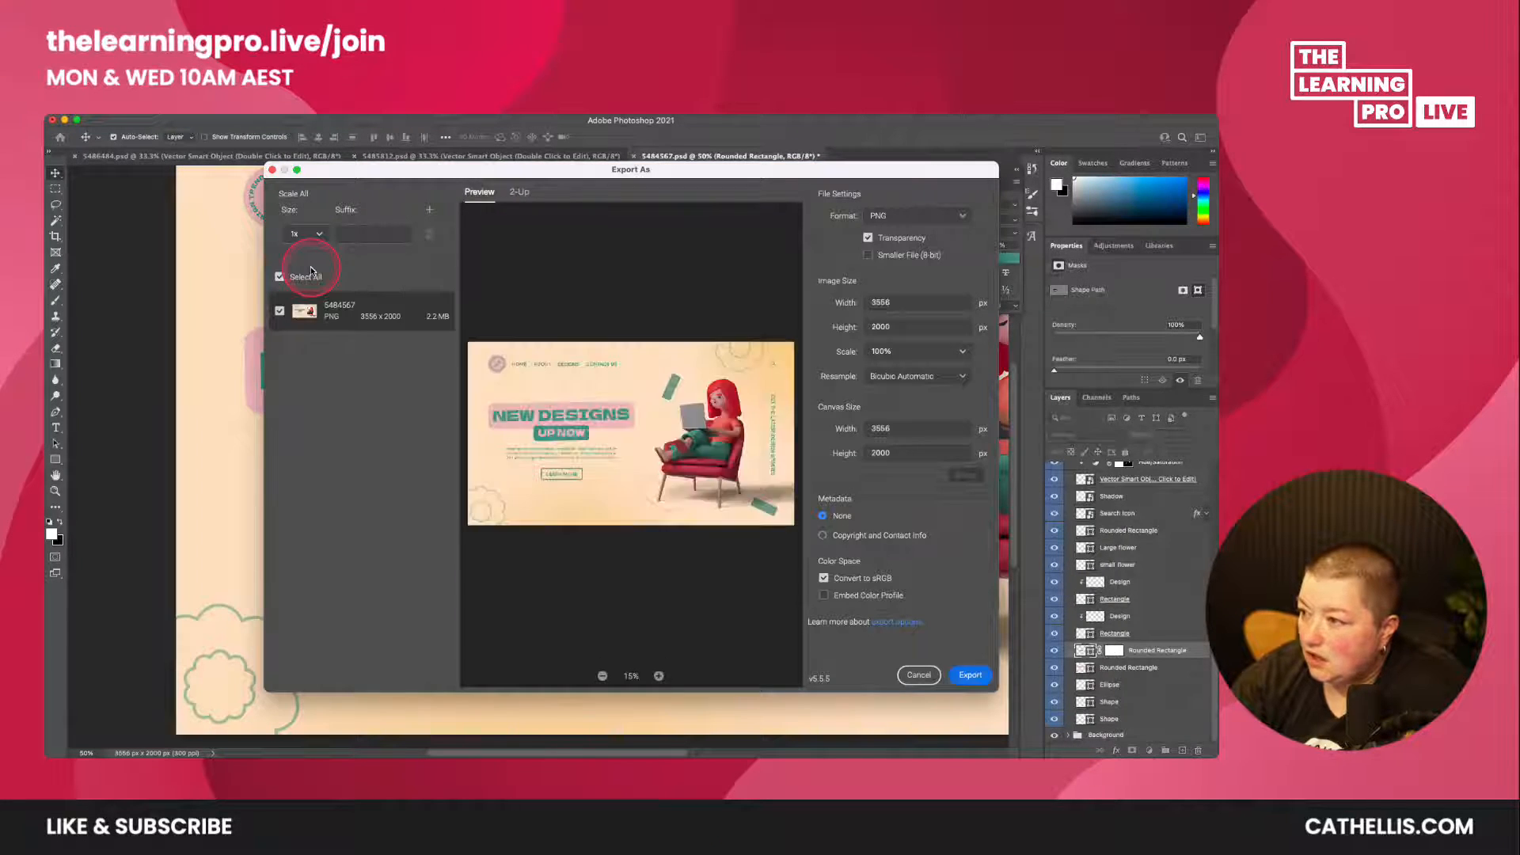
{"action": "left_click", "coordinate": [918, 675]}
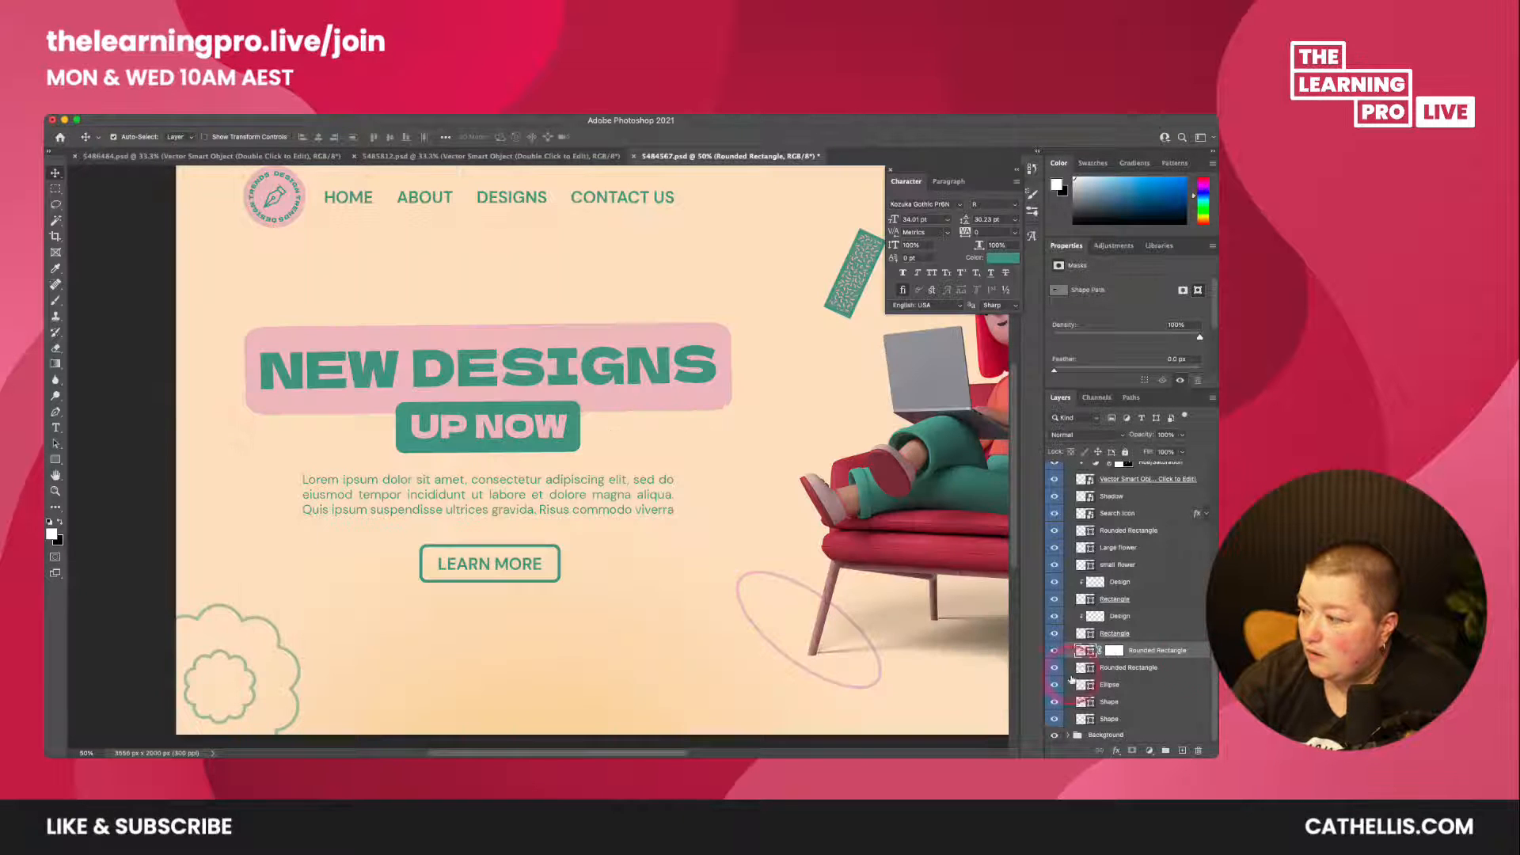
- Check which file formats Export As offers for the masked Rounded Rectangle layer, and cancel the export
{"action": "right_click", "coordinate": [1137, 658]}
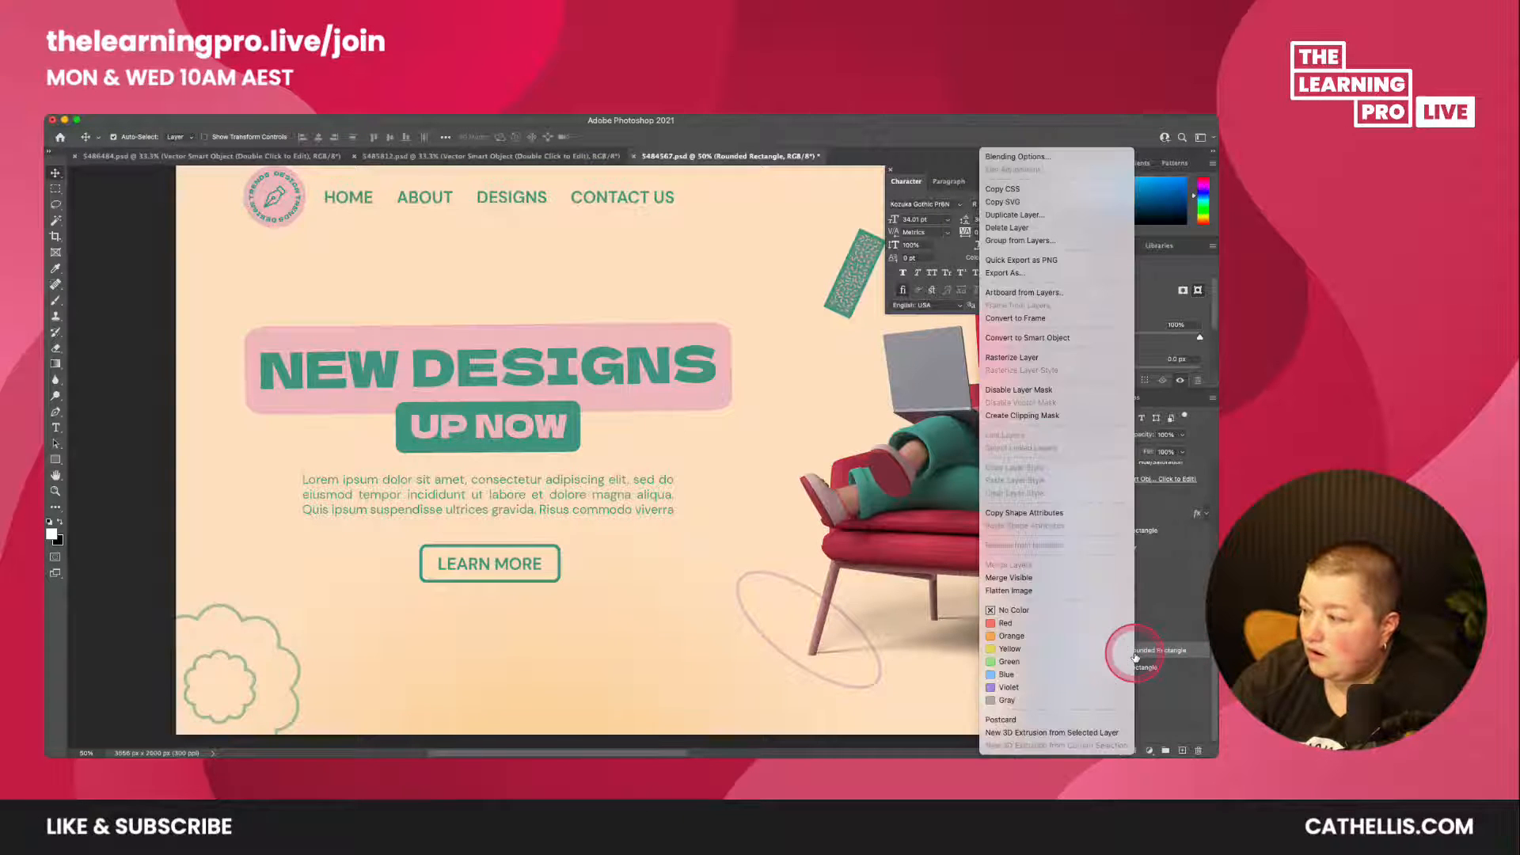
{"action": "left_click", "coordinate": [1021, 273]}
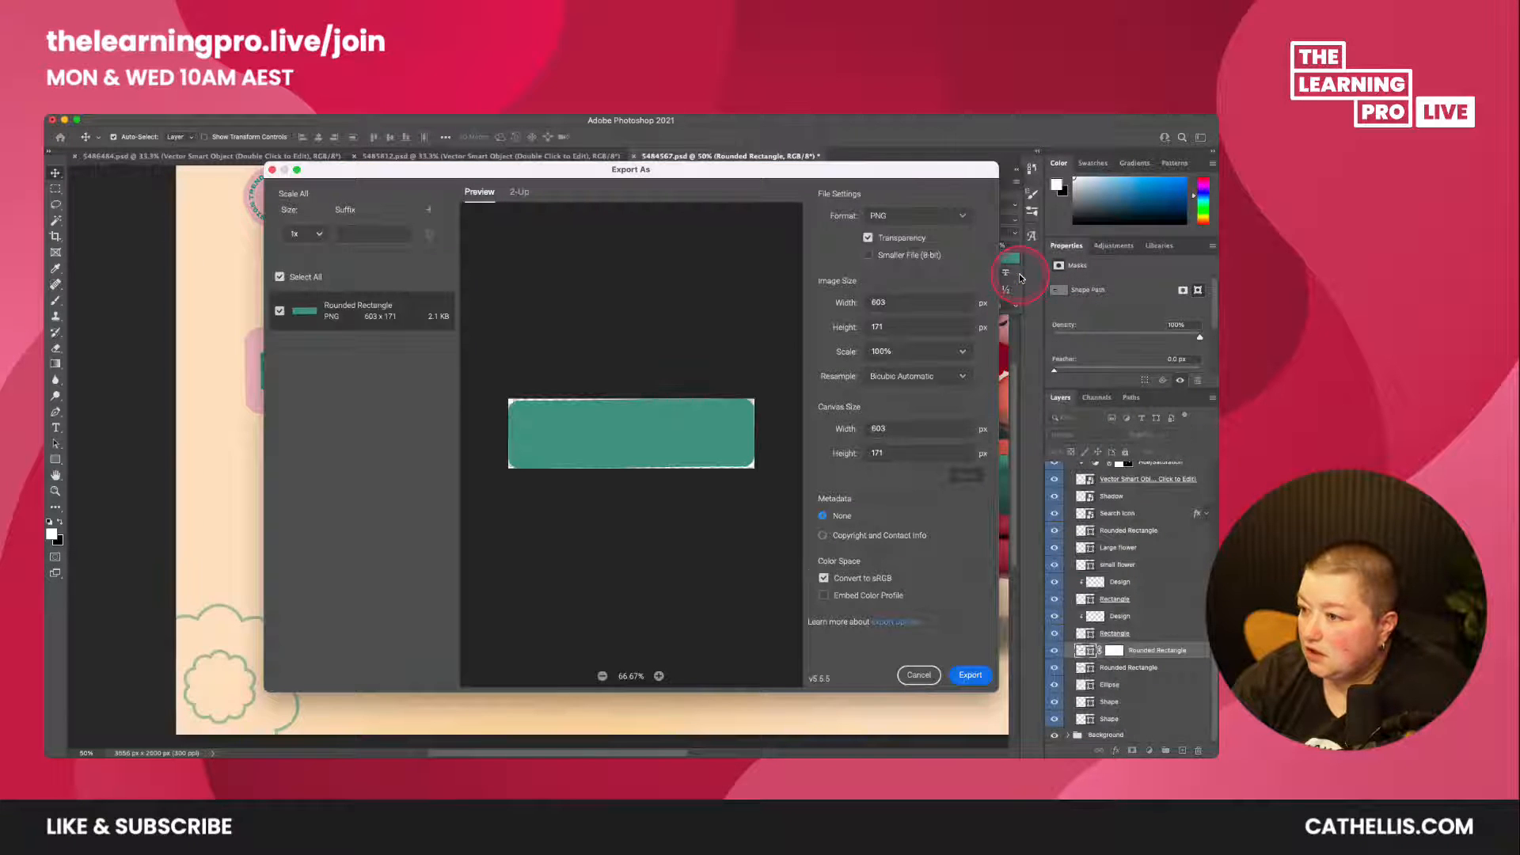
{"action": "left_click", "coordinate": [880, 216]}
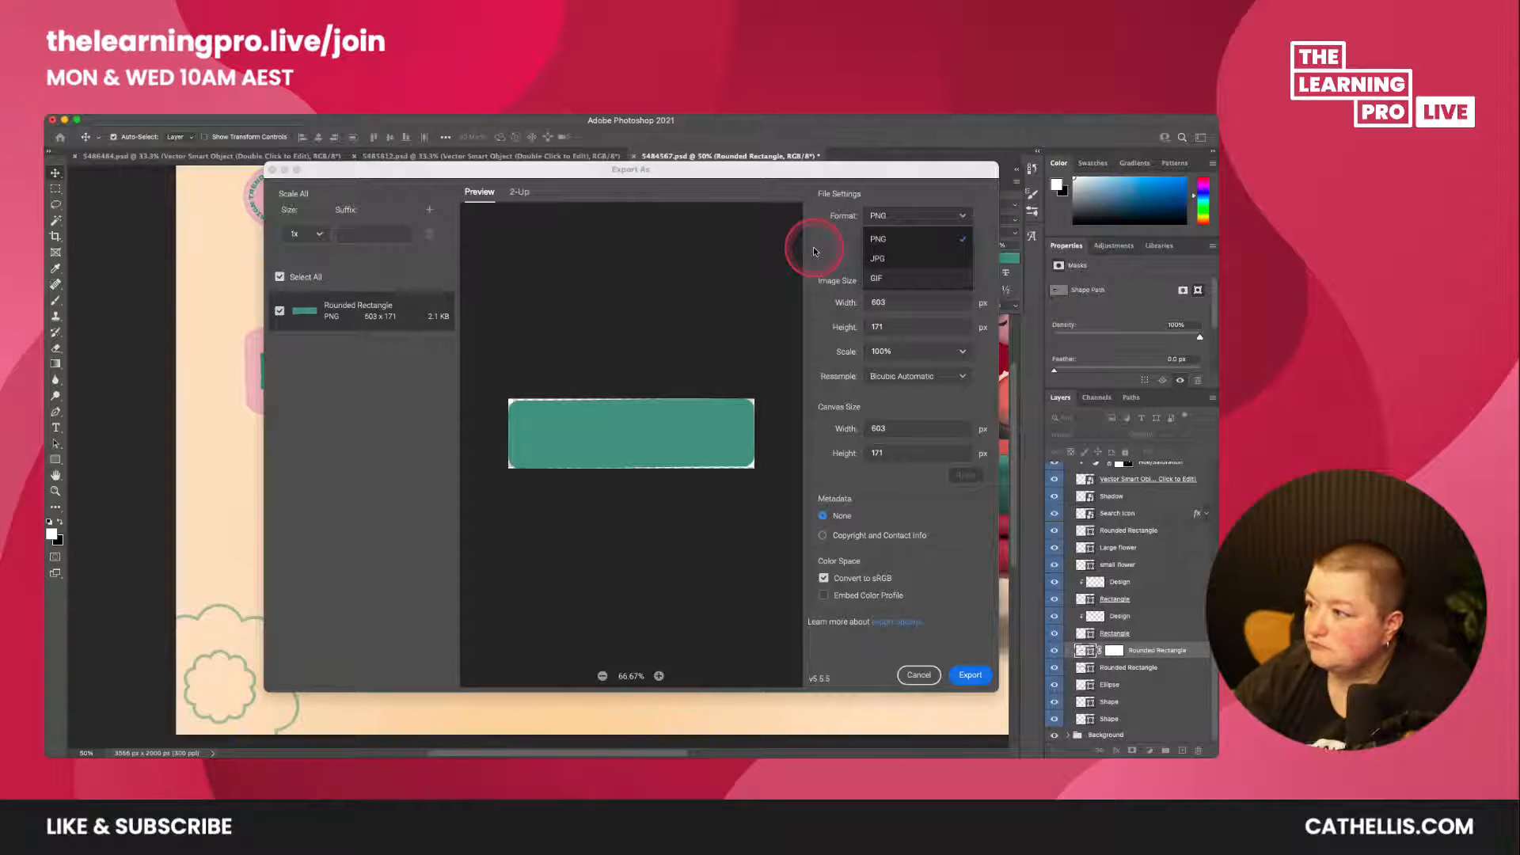
{"action": "left_click", "coordinate": [921, 674]}
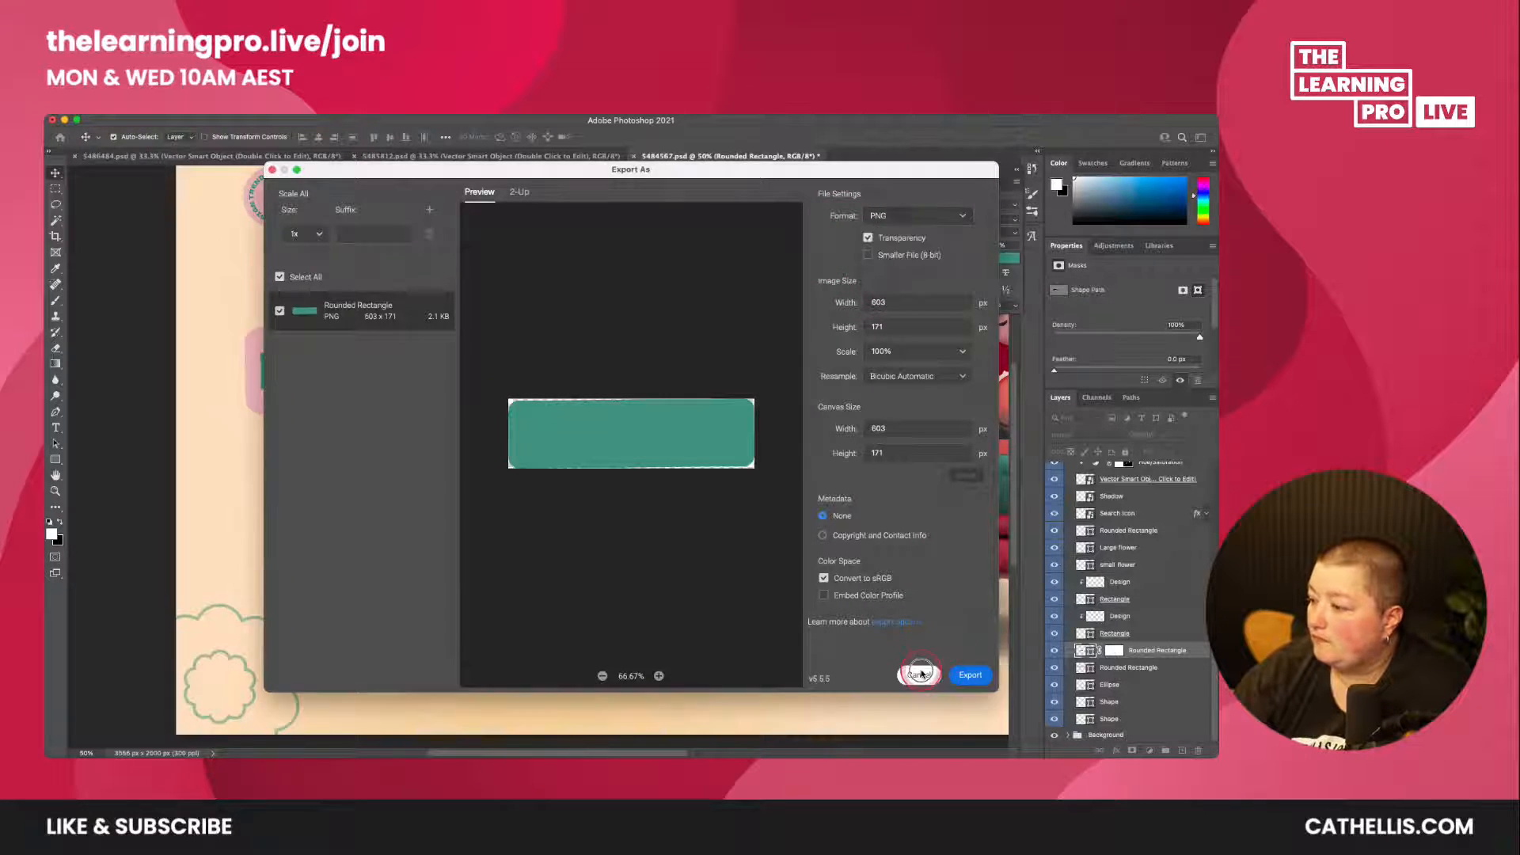
- Convert the masked Rounded Rectangle layer to a smart object and toggle its visibility off and on
{"action": "right_click", "coordinate": [1147, 656]}
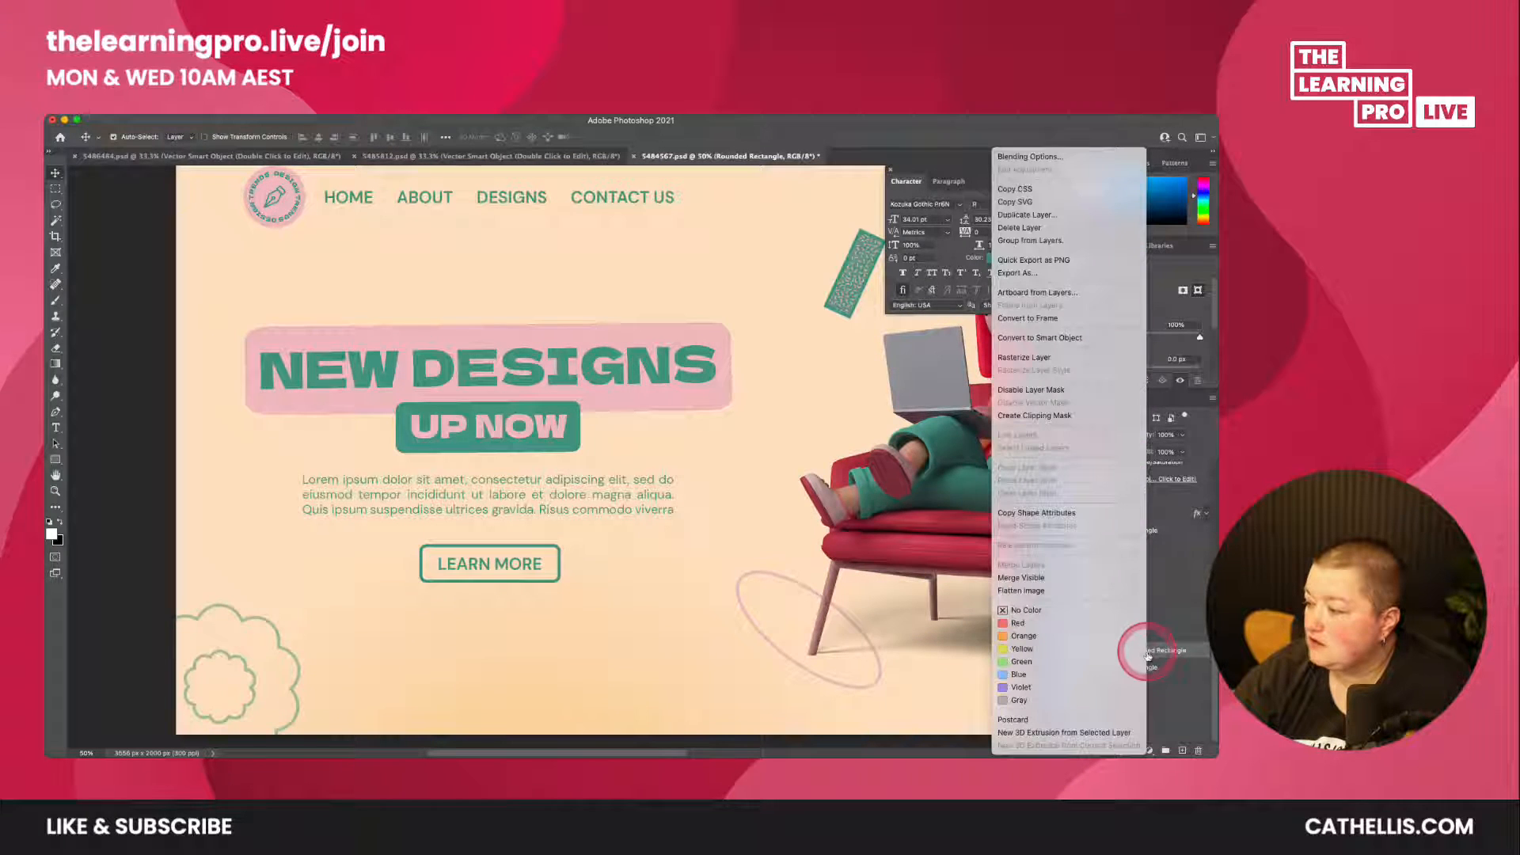
{"action": "left_click", "coordinate": [1040, 339]}
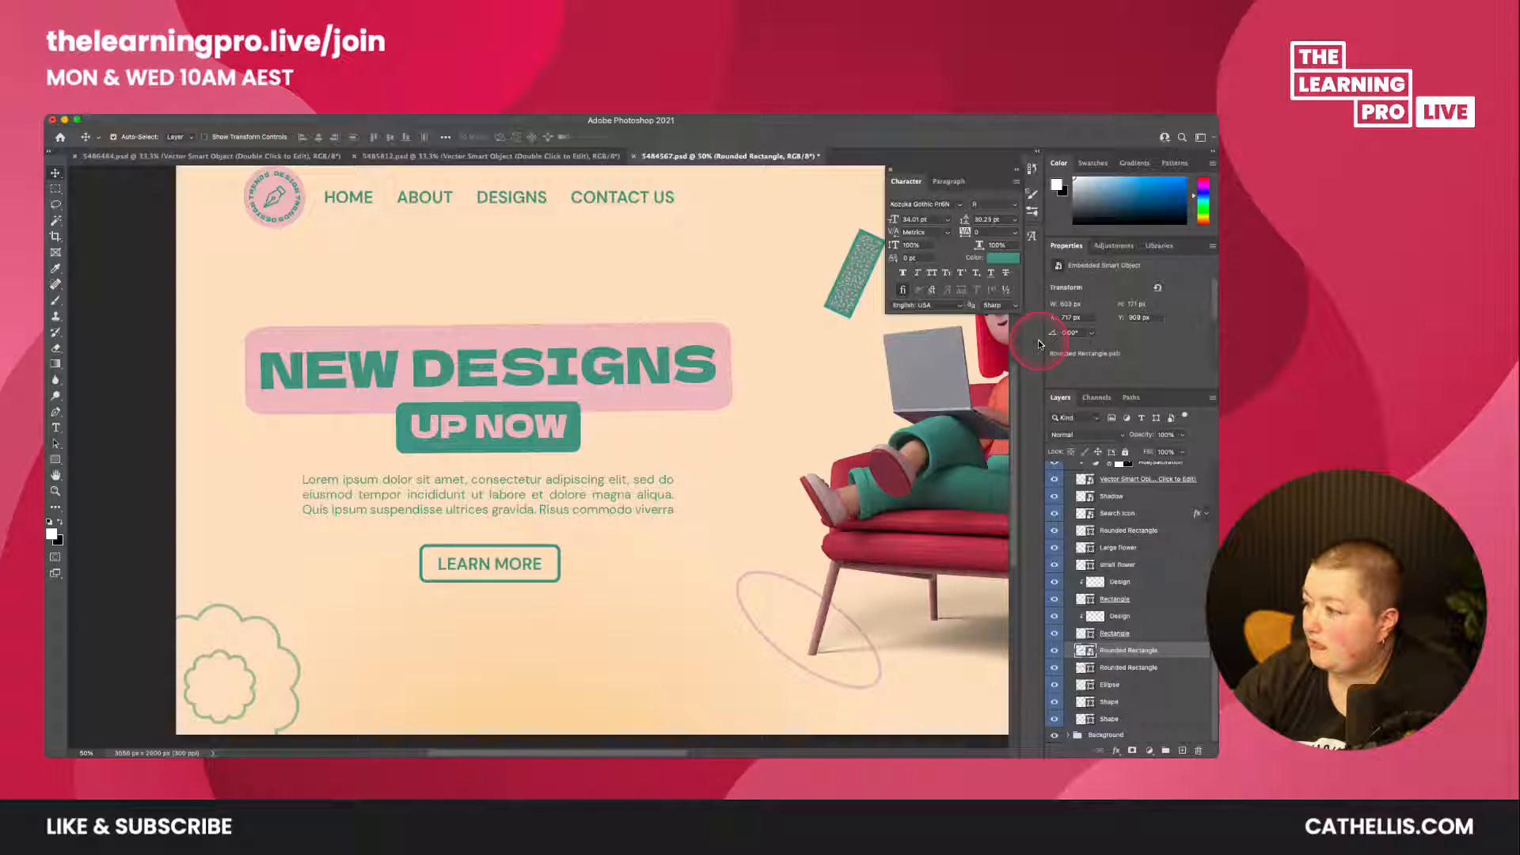
{"action": "left_click", "coordinate": [1054, 650]}
{"action": "left_click", "coordinate": [1054, 650]}
- Check the Export As file formats for the Rounded Rectangle smart object, and cancel without exporting
{"action": "right_click", "coordinate": [1138, 654]}
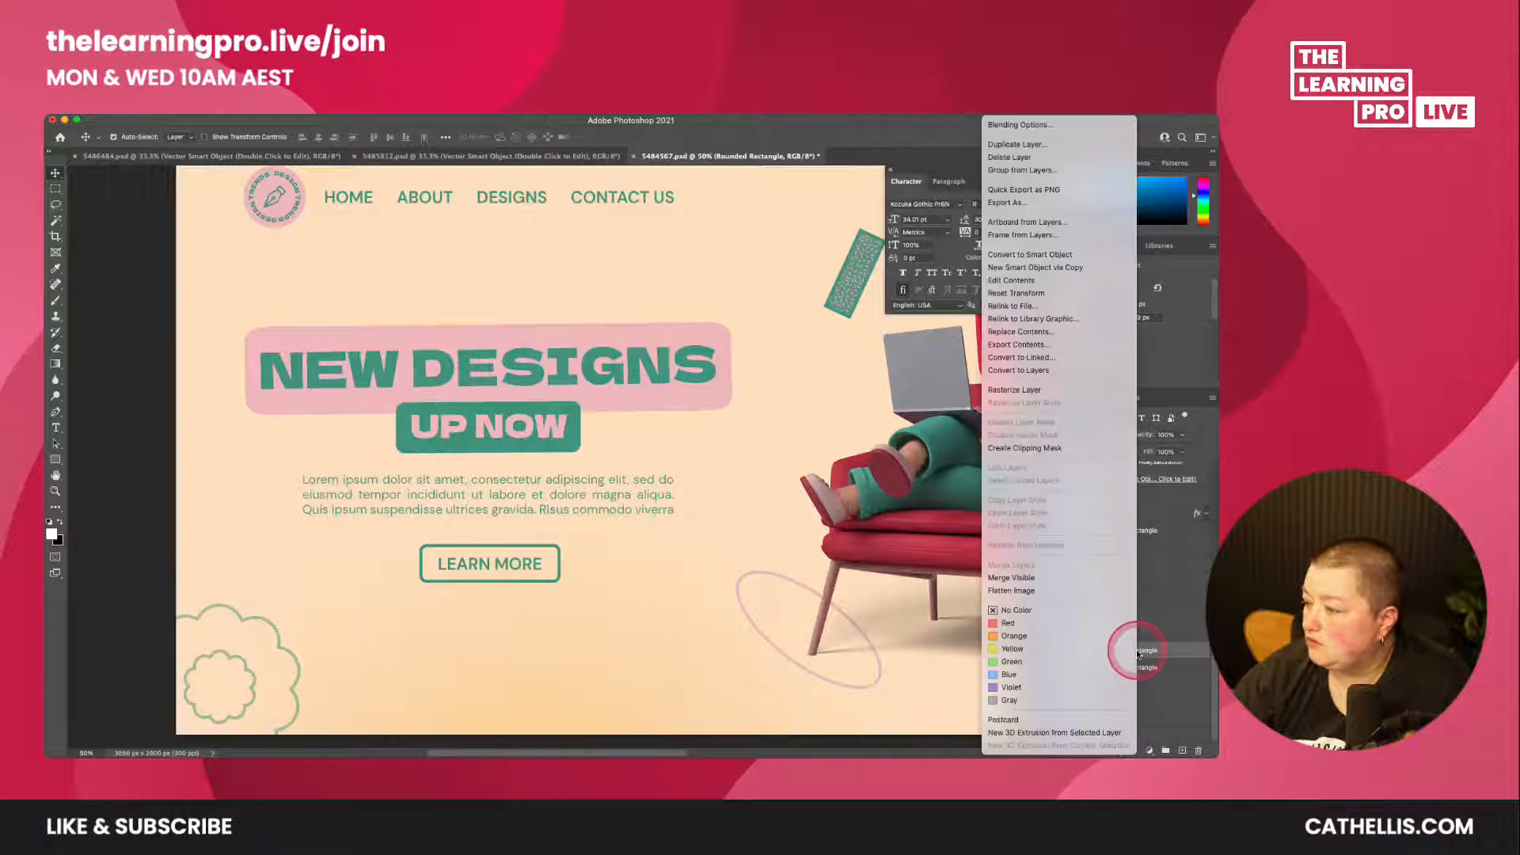
{"action": "left_click", "coordinate": [1059, 203]}
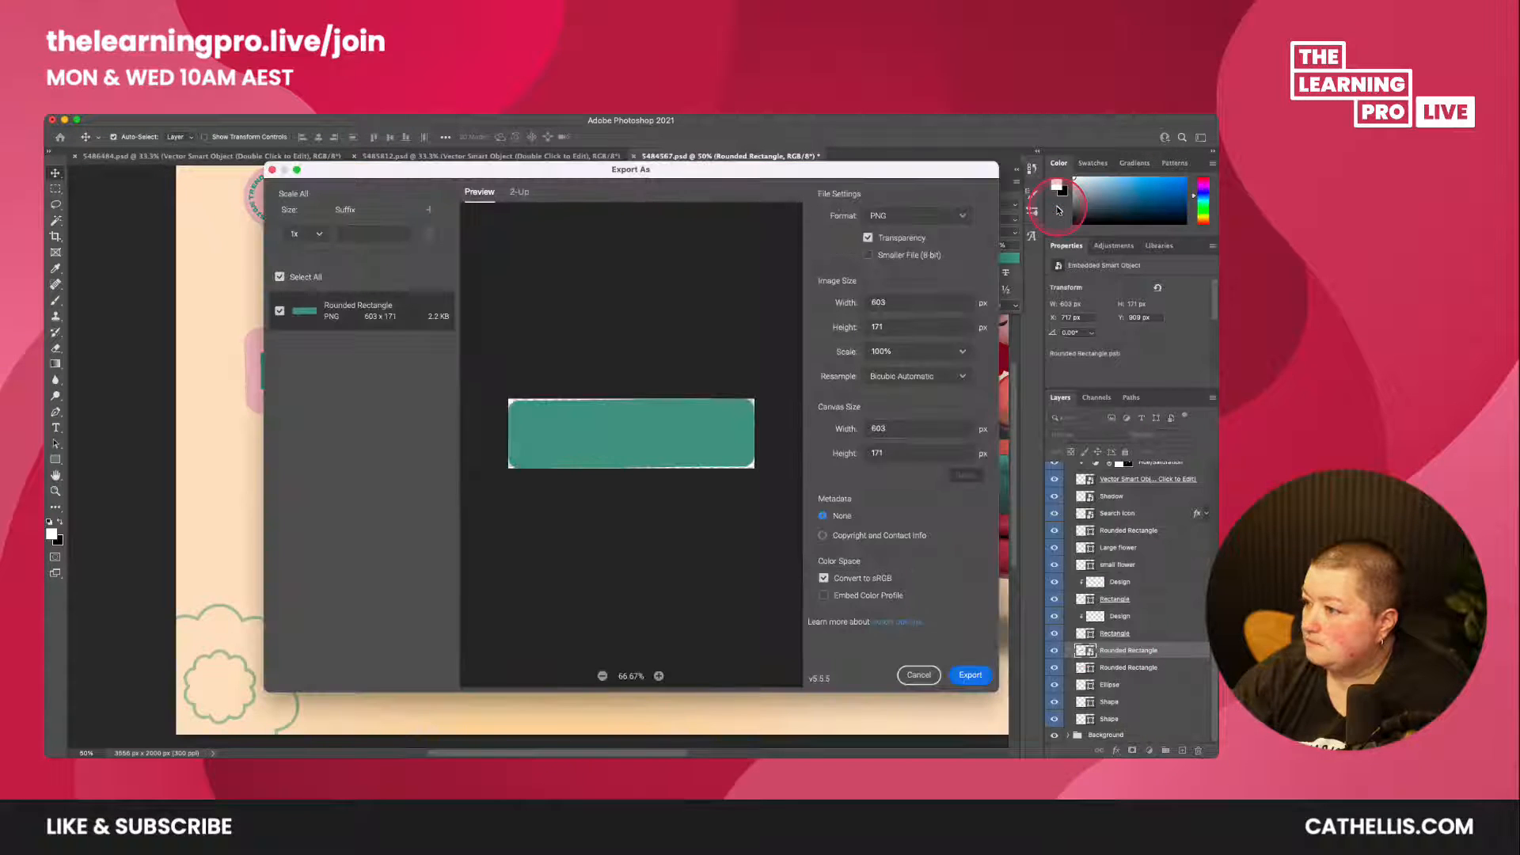
{"action": "left_click", "coordinate": [912, 216]}
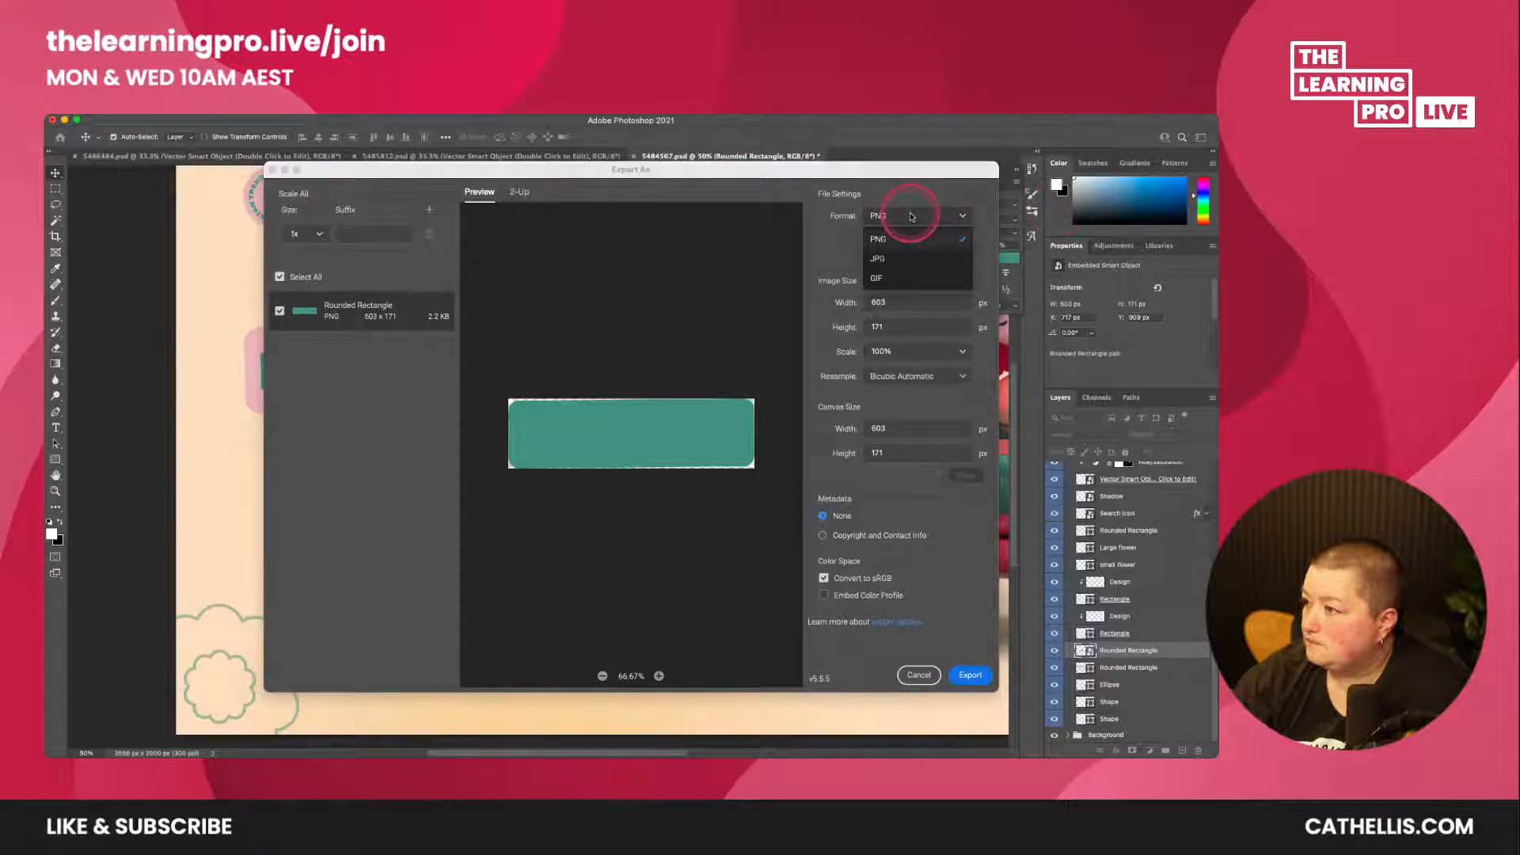
{"action": "left_click", "coordinate": [919, 675]}
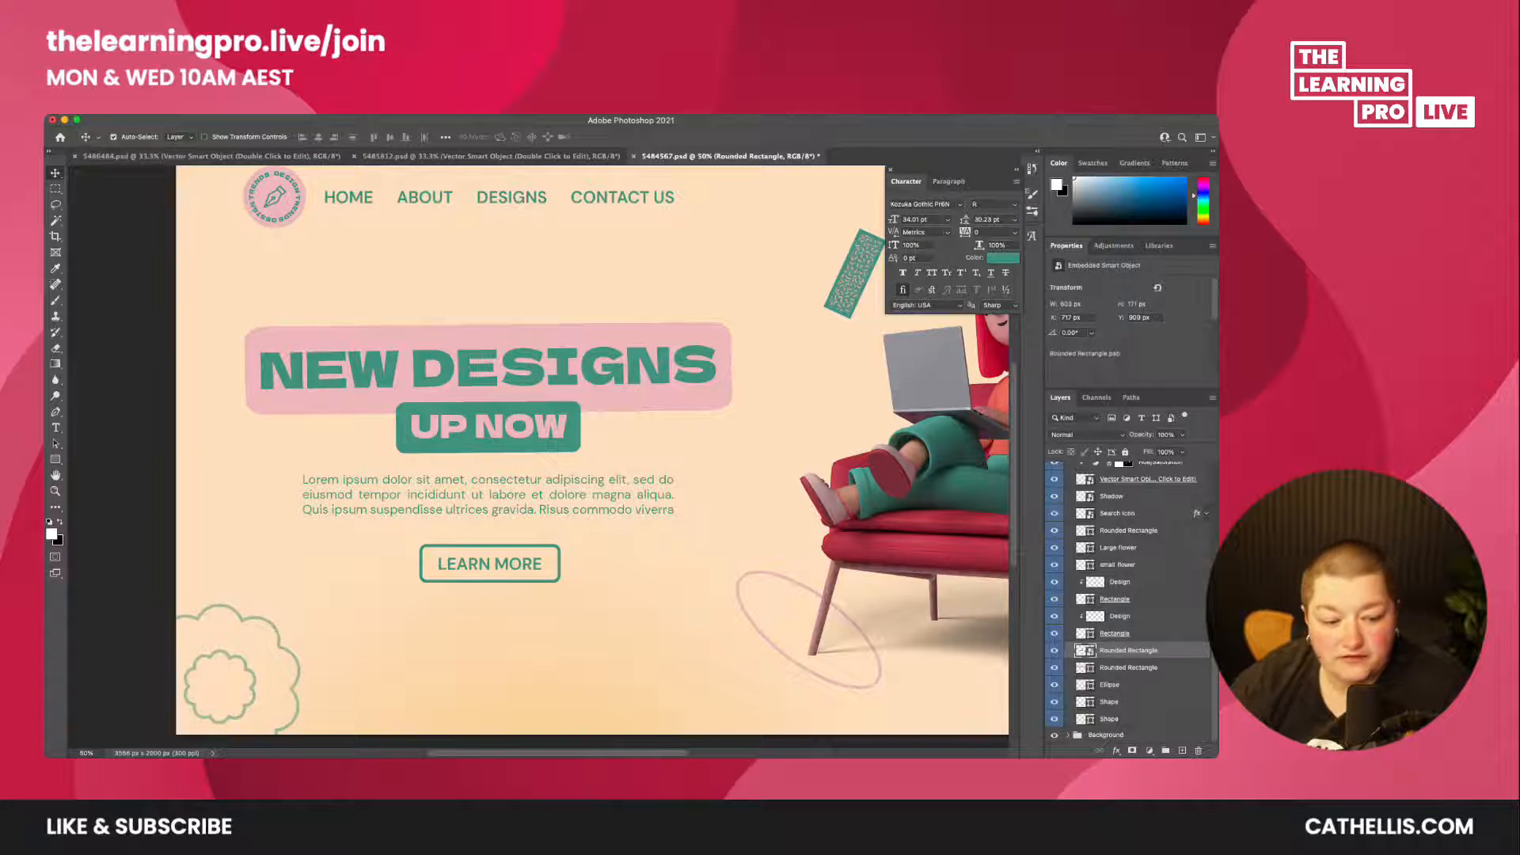
- Switch to Chrome and search Google in a new tab for "export svg from photoshop"
{"action": "key", "text": "super+Tab"}
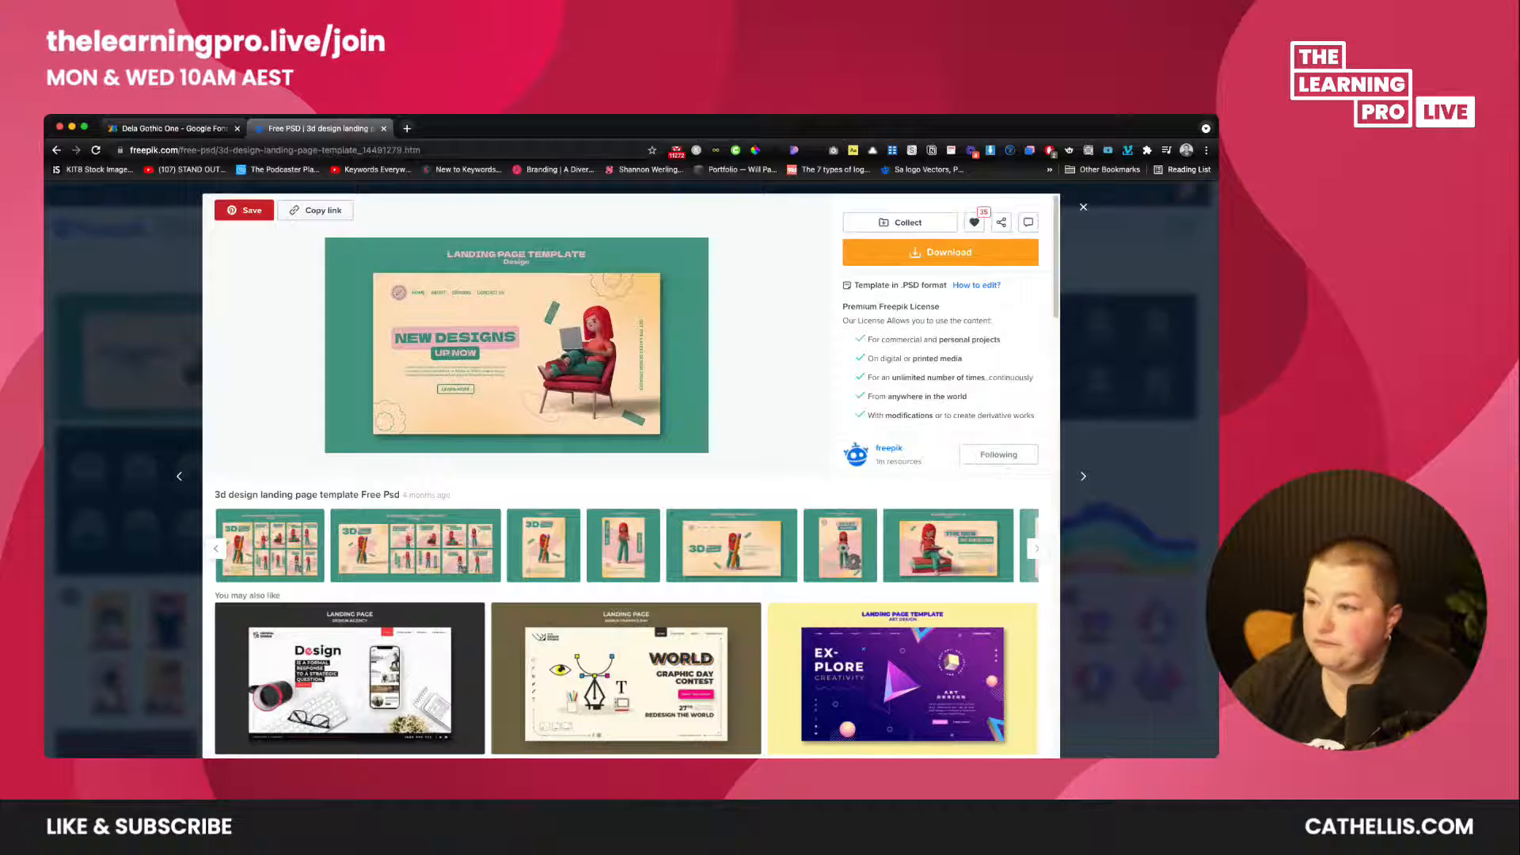
{"action": "left_click", "coordinate": [407, 129]}
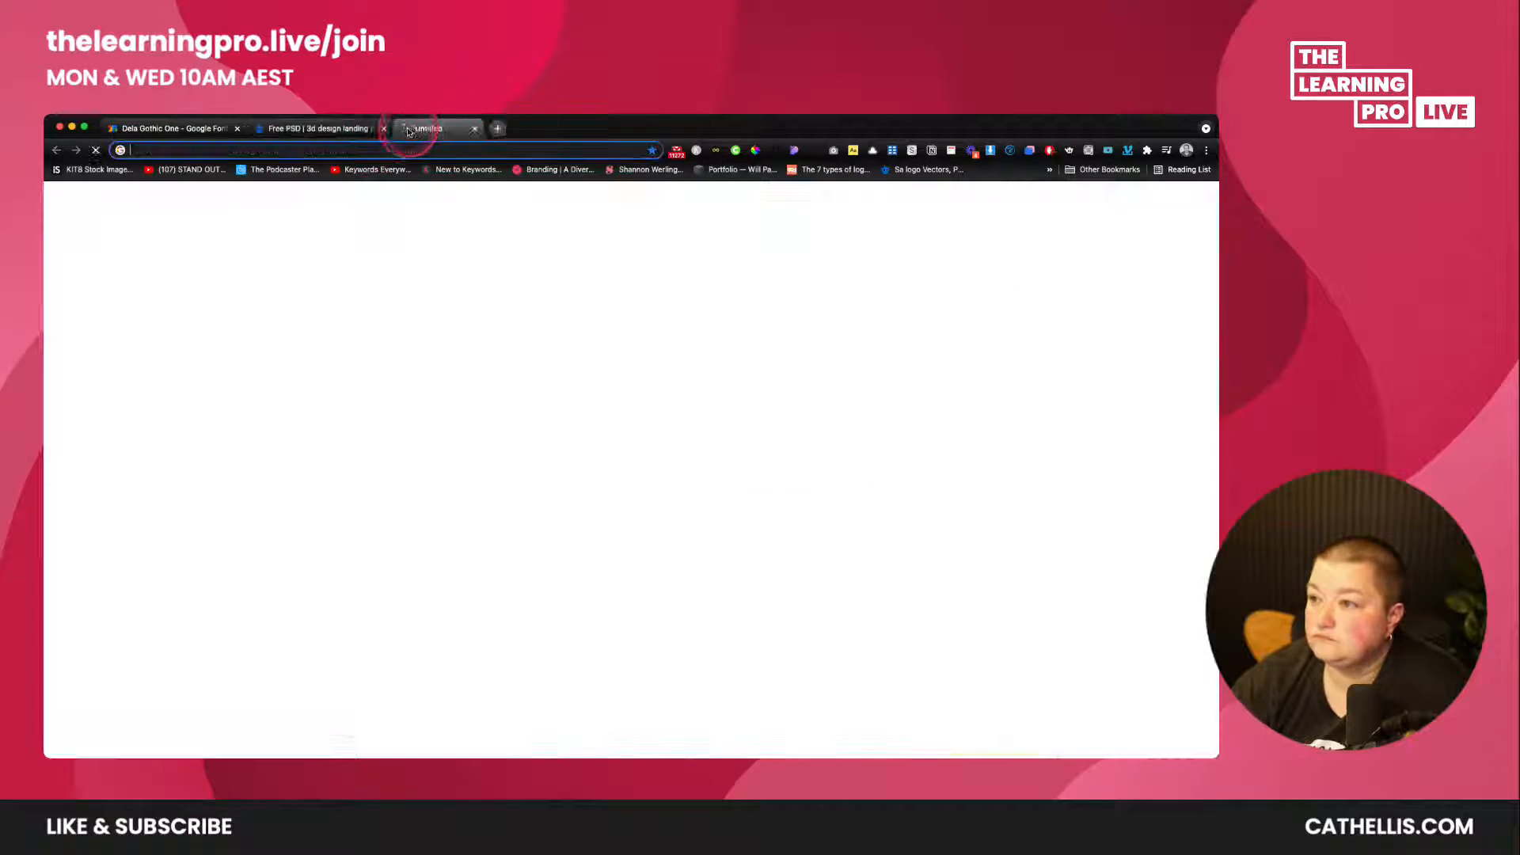
{"action": "key", "text": "super+w"}
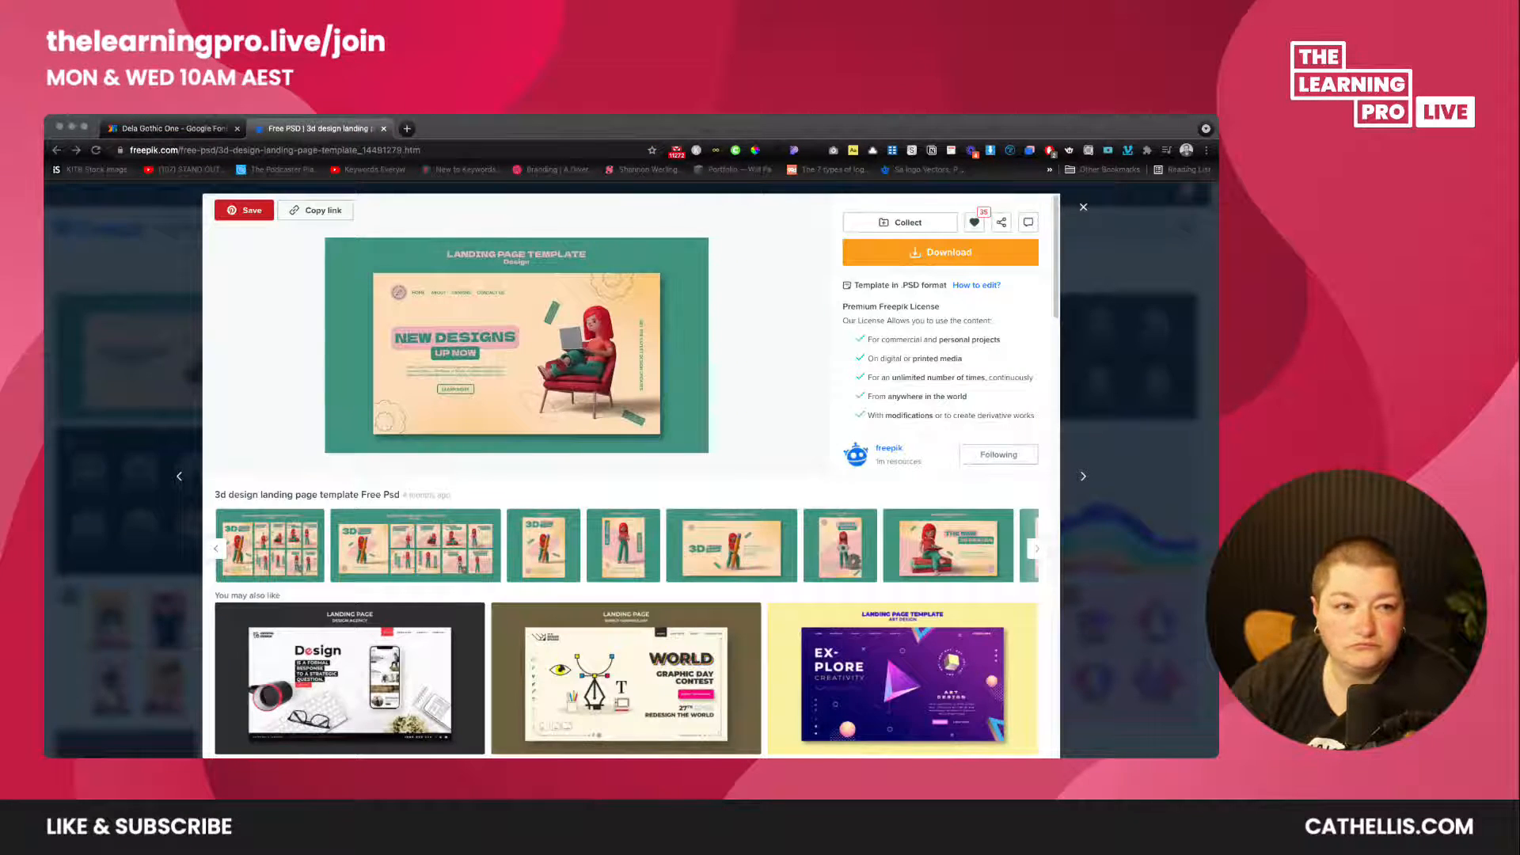
{"action": "left_click_drag", "start_coordinate": [48, 143], "coordinate": [347, 158]}
{"action": "type", "text": "export"}
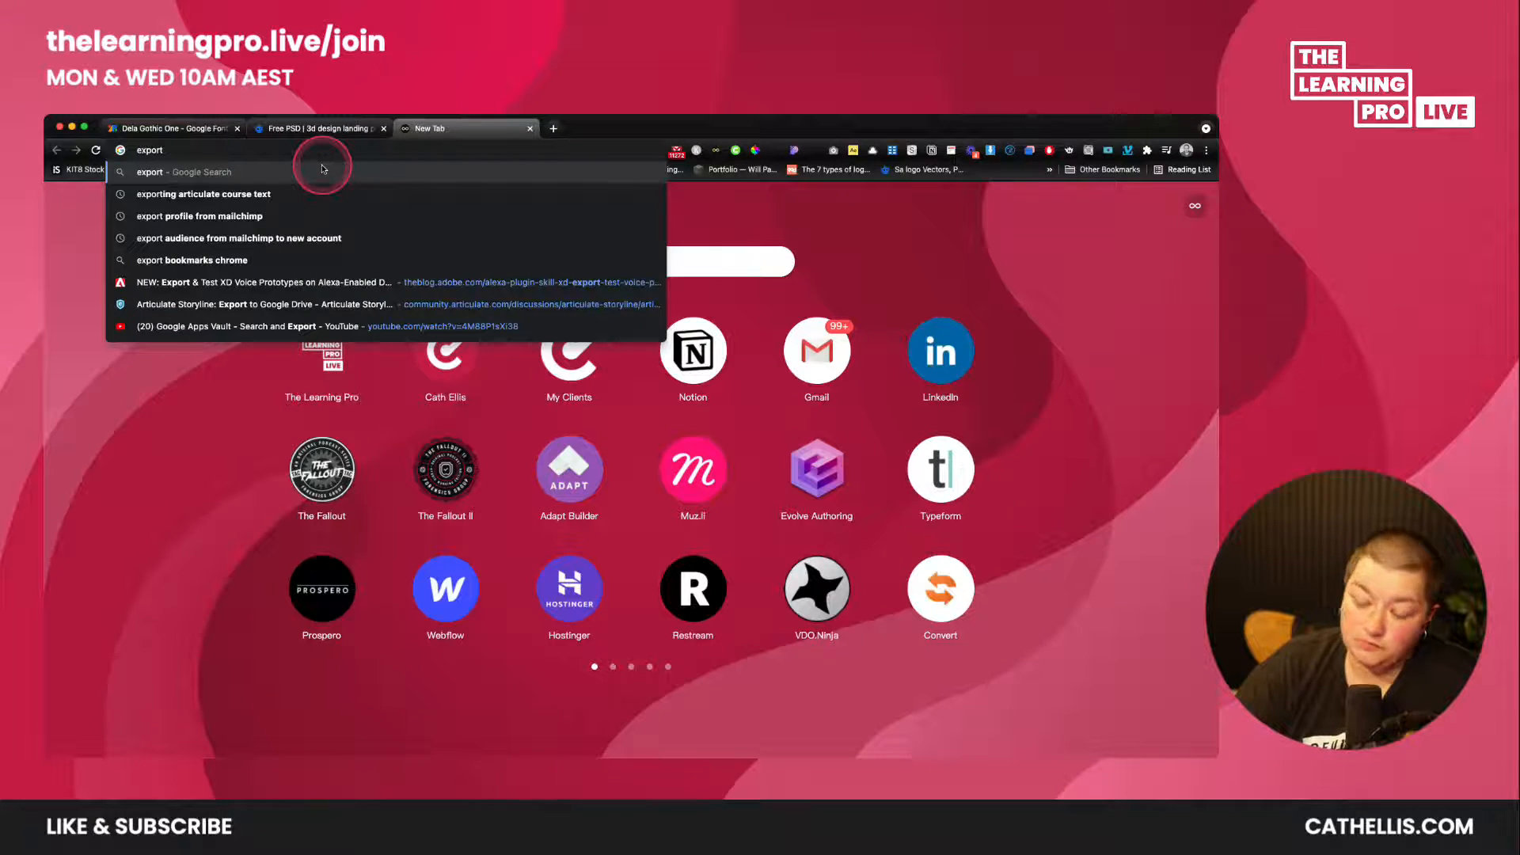
{"action": "type", "text": " svg fro"}
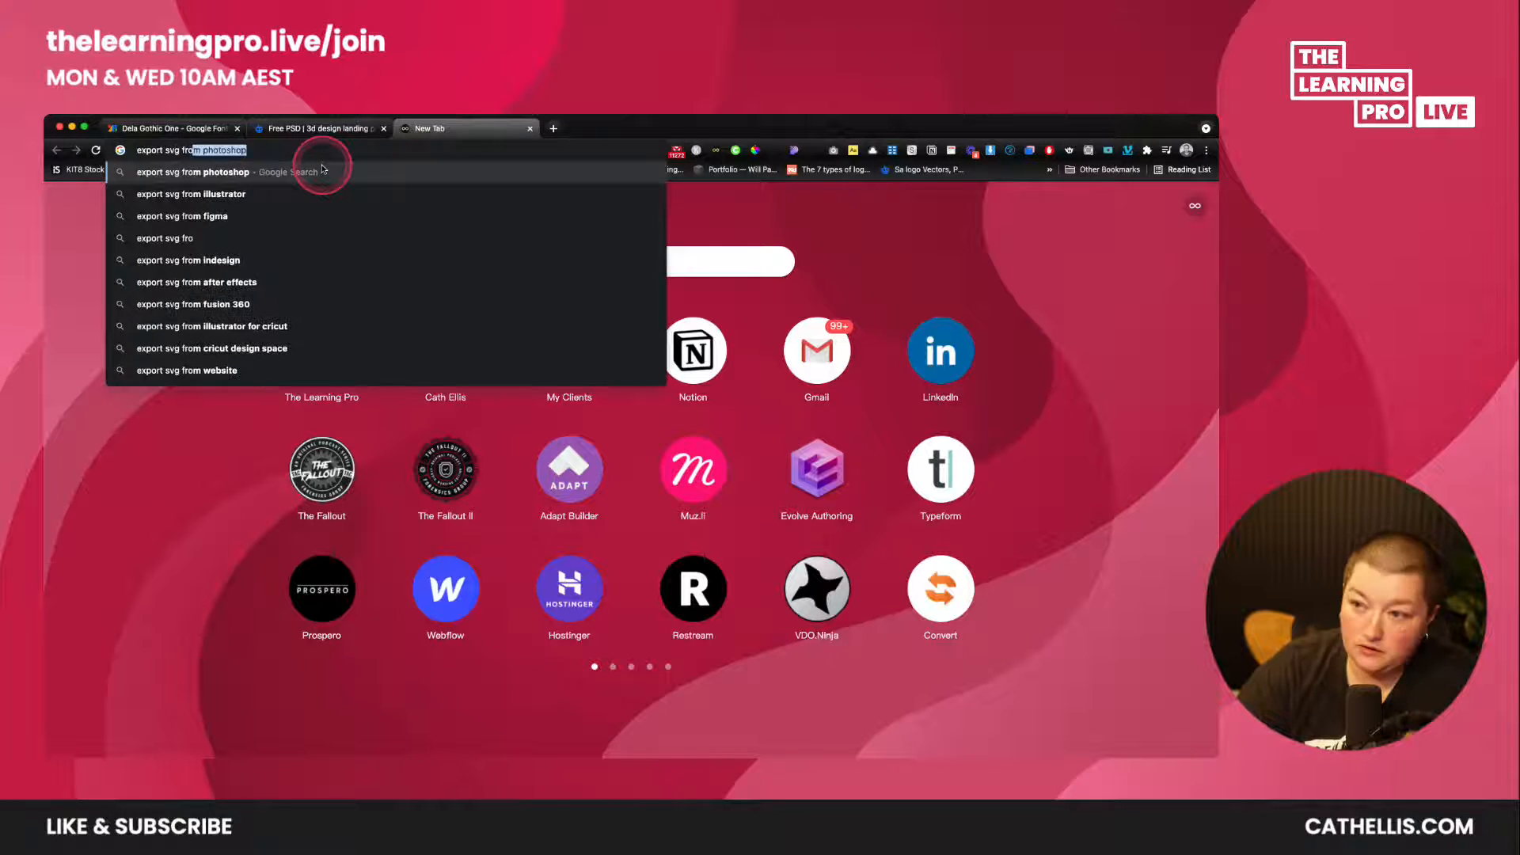
{"action": "type", "text": "m"}
{"action": "left_click", "coordinate": [322, 169]}
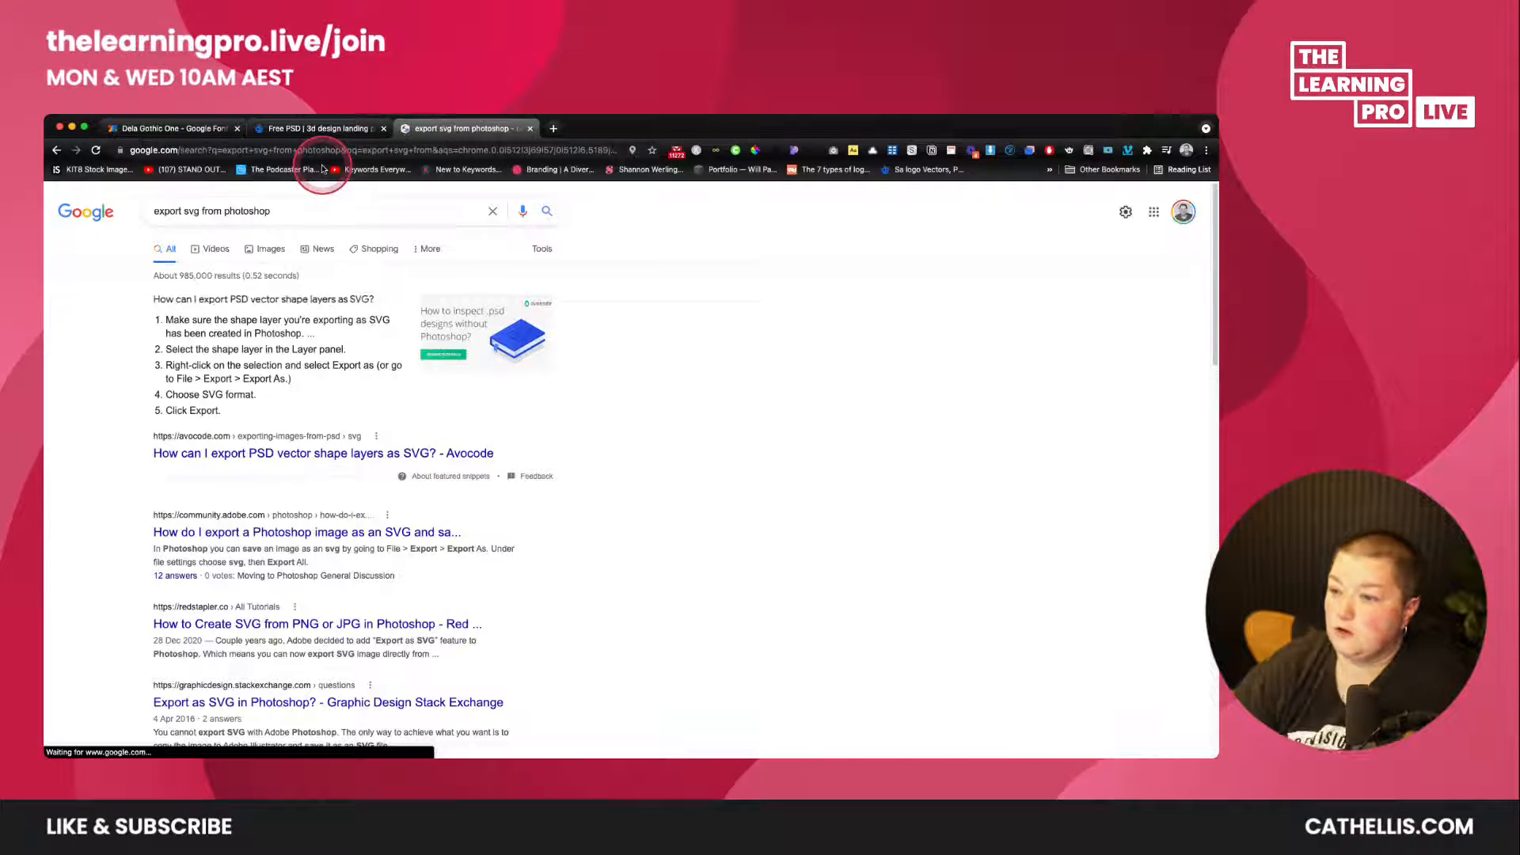
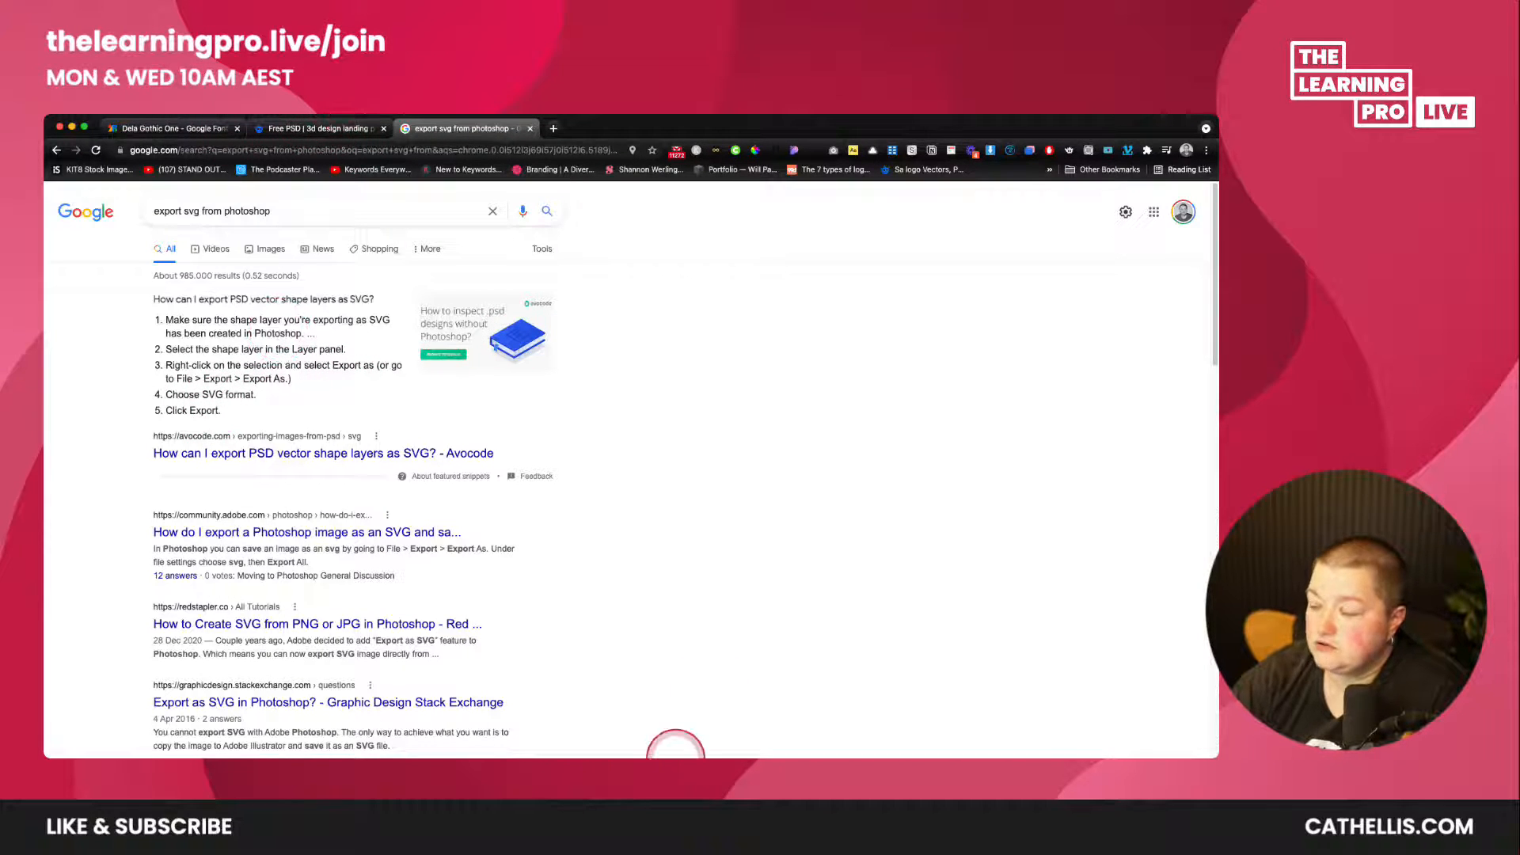
- Return to Photoshop, recheck the Export As formats for the Rounded Rectangle smart object, and cancel the export
{"action": "mouse_move", "coordinate": [680, 753]}
{"action": "left_click", "coordinate": [1113, 735]}
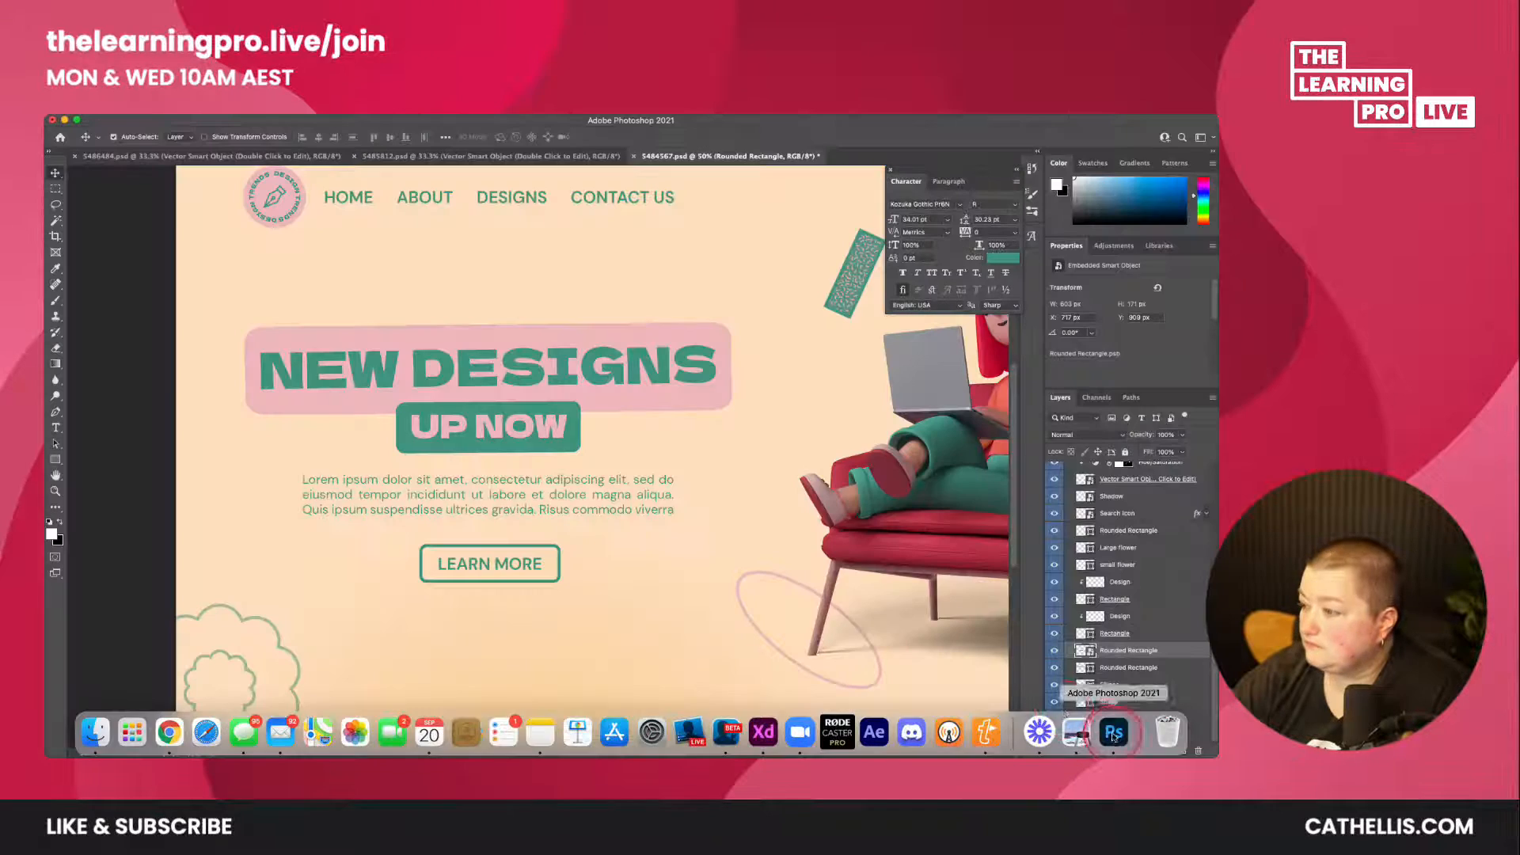
{"action": "right_click", "coordinate": [1108, 652]}
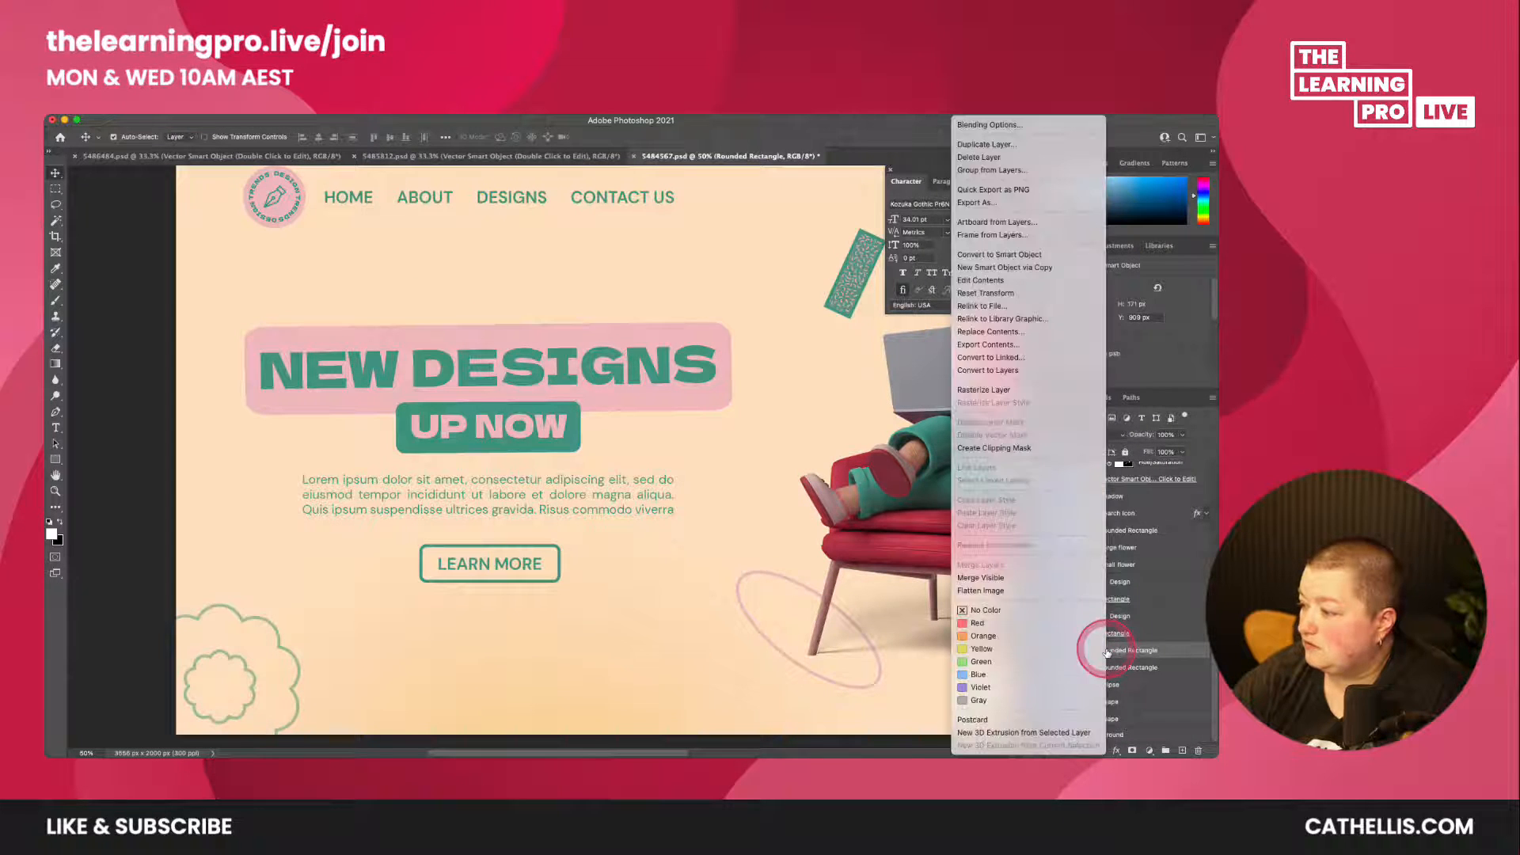
{"action": "left_click", "coordinate": [1031, 205]}
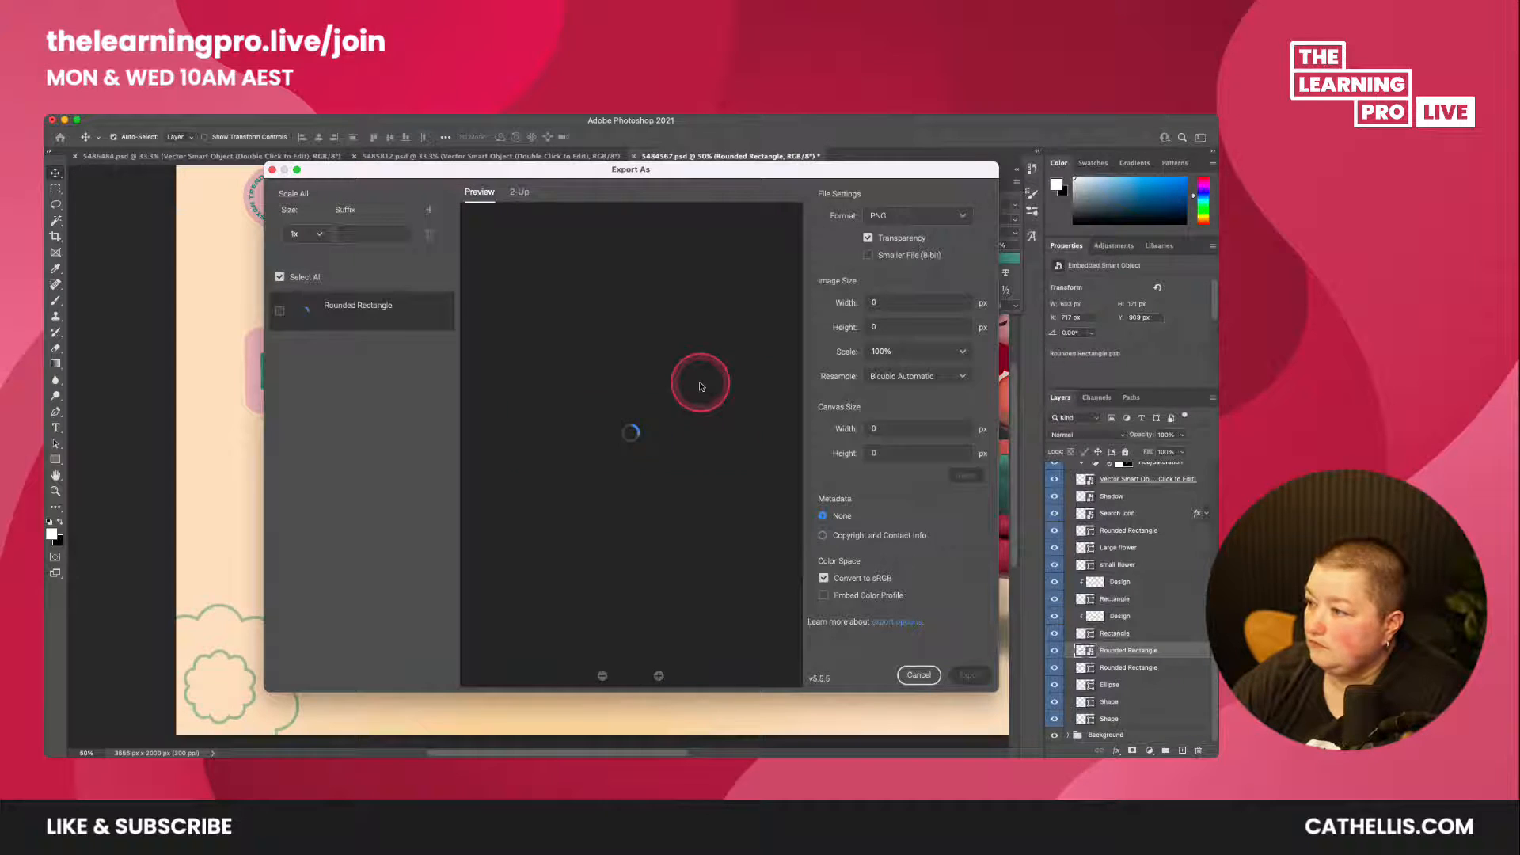
{"action": "left_click", "coordinate": [897, 217]}
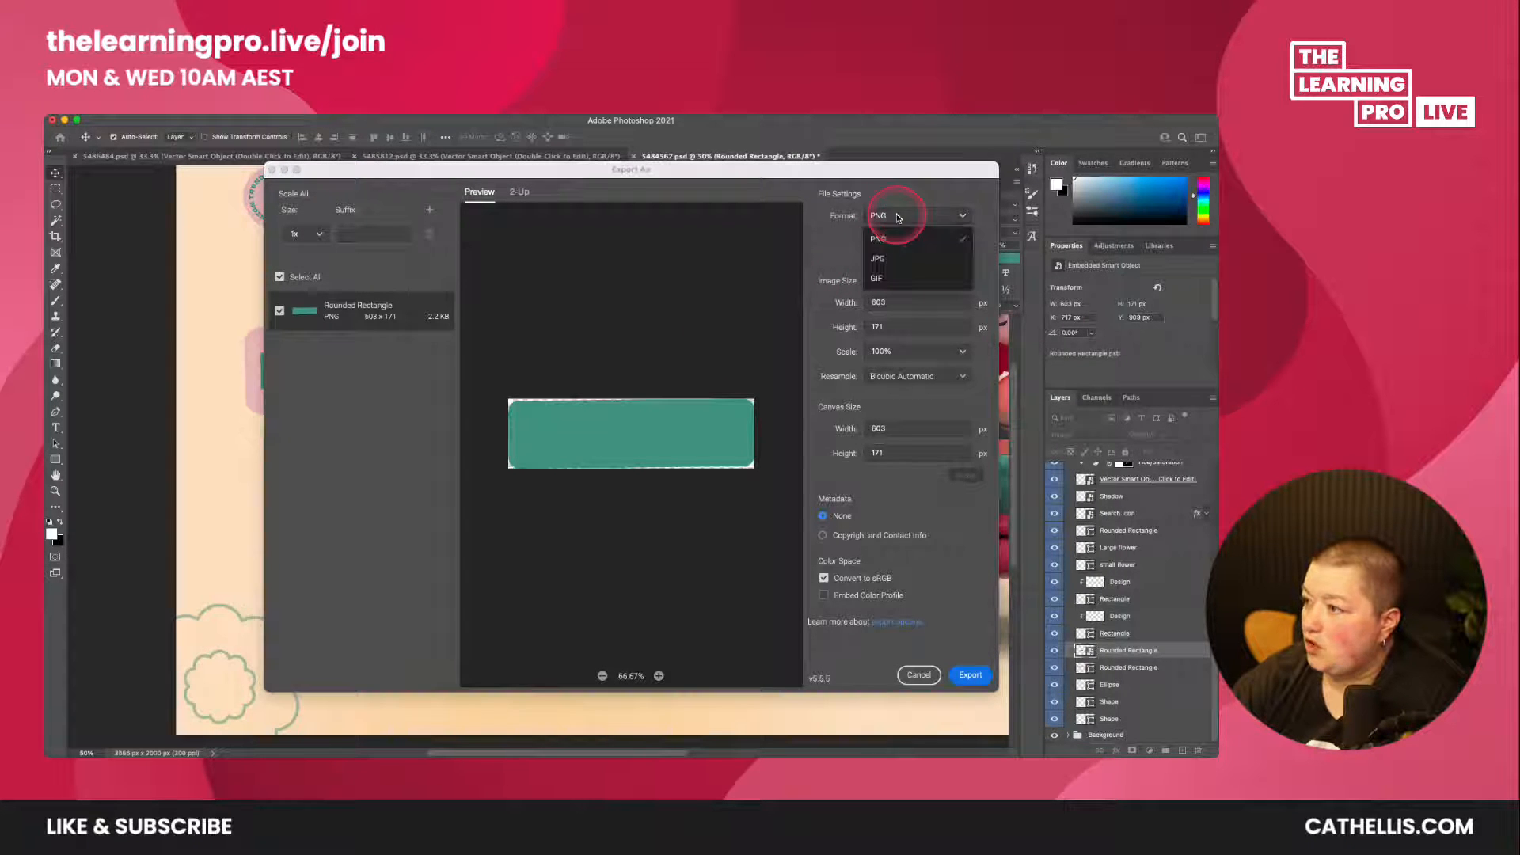
{"action": "left_click", "coordinate": [893, 266]}
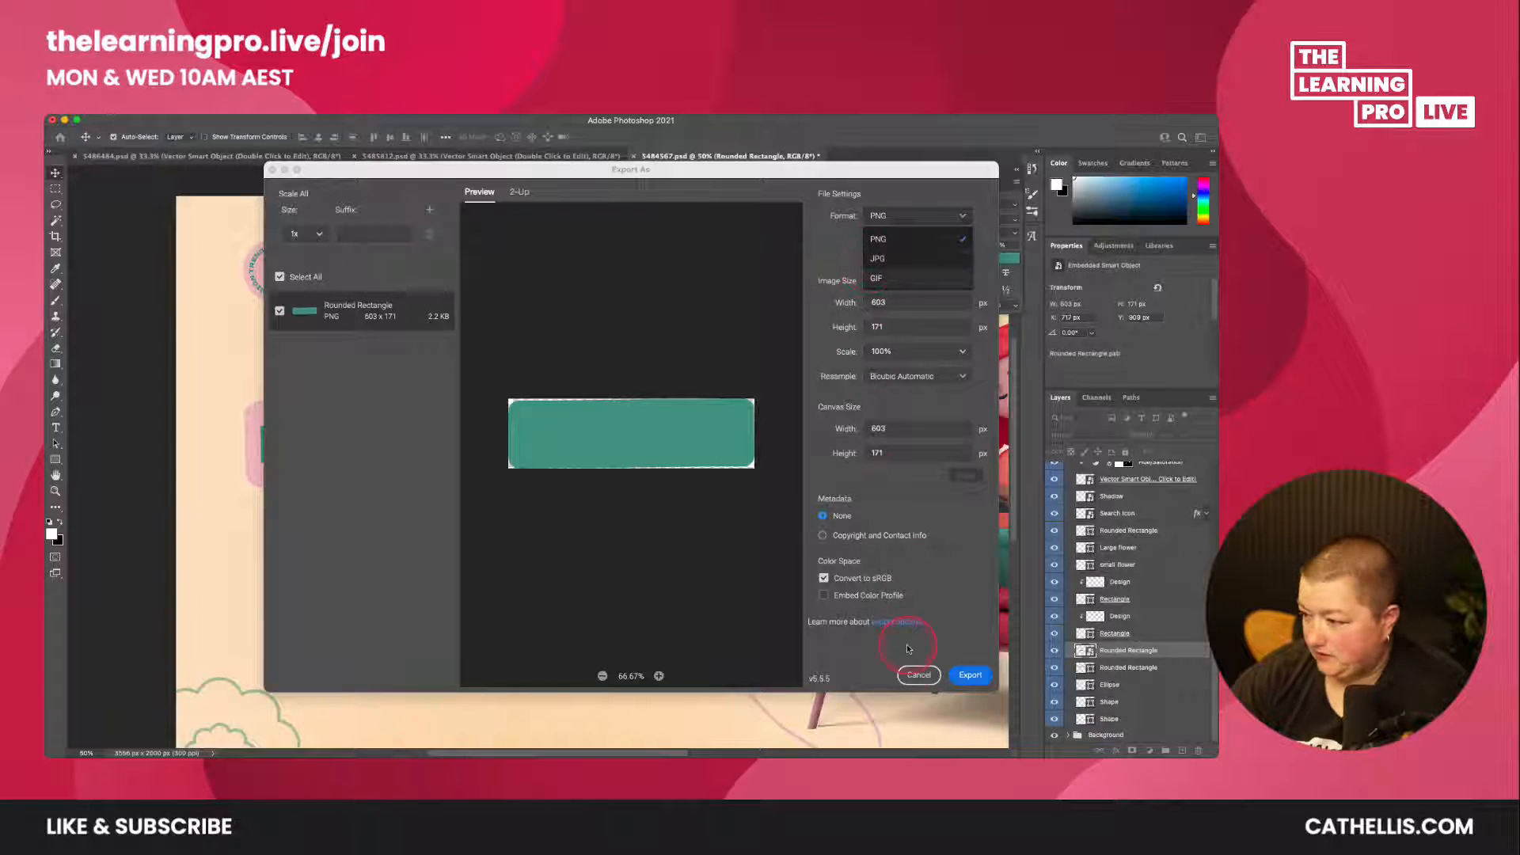
{"action": "left_click", "coordinate": [915, 675]}
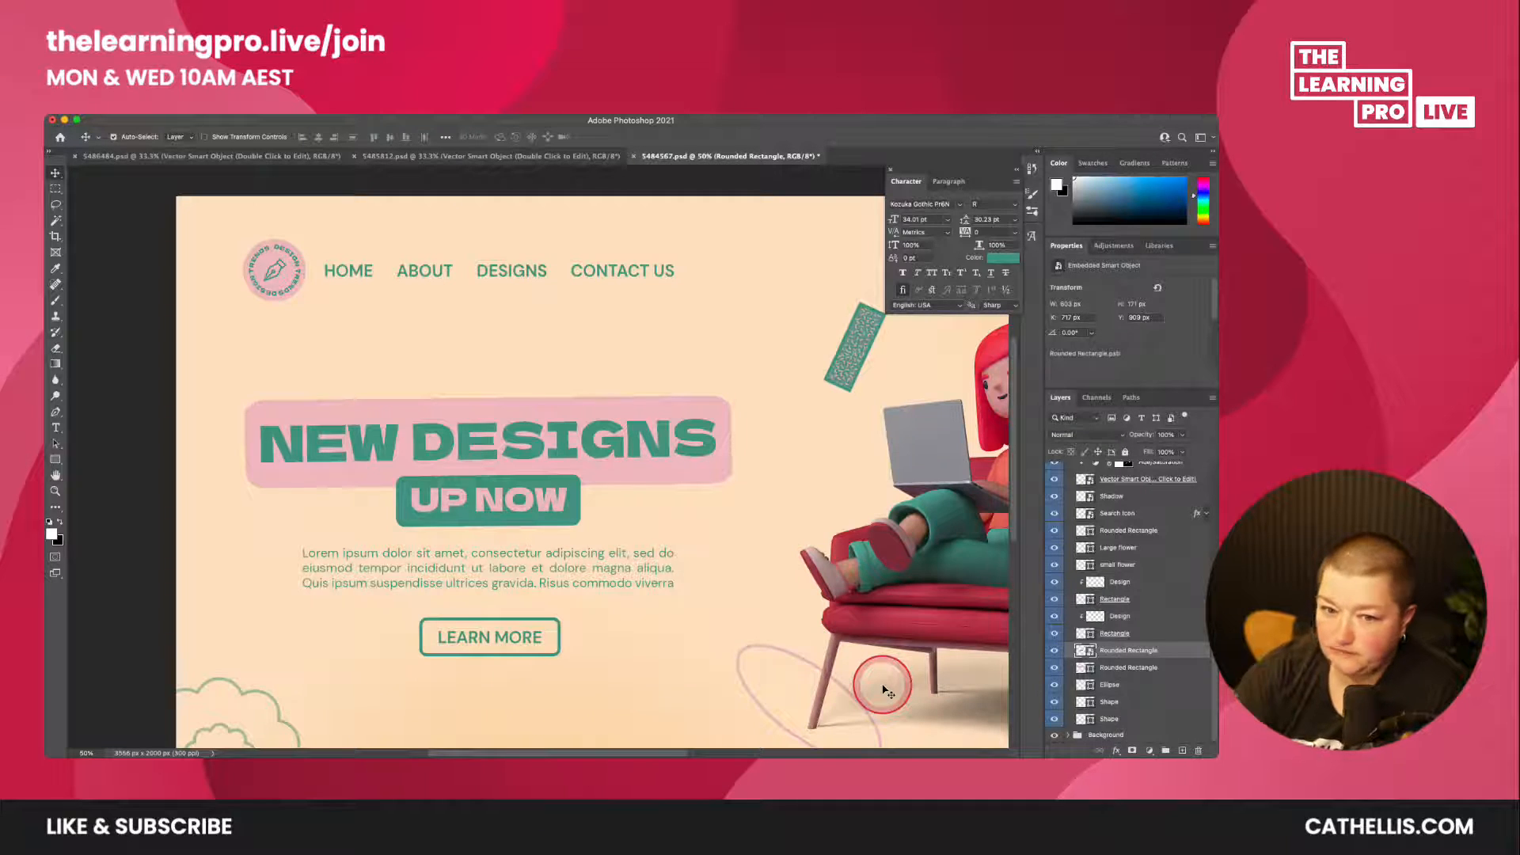
- Export the selected Rounded Rectangle smart object as a PNG named "green rectangle" in the psd tutorial folder
{"action": "scroll", "coordinate": [875, 689], "scroll_direction": "up", "scroll_amount": 2}
{"action": "scroll", "coordinate": [744, 634], "scroll_direction": "down", "scroll_amount": 4}
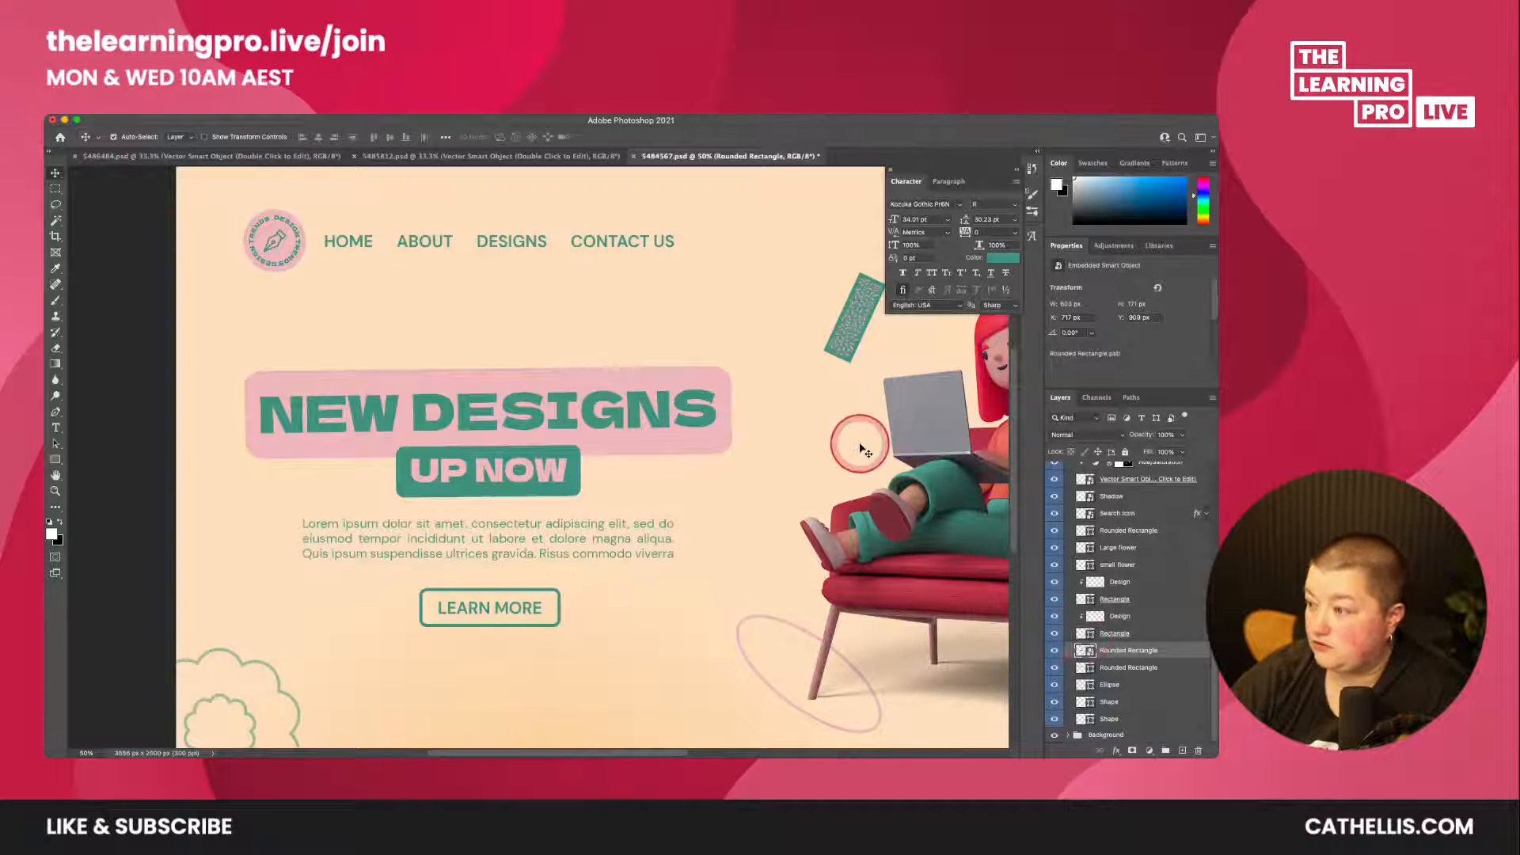
{"action": "right_click", "coordinate": [1113, 654]}
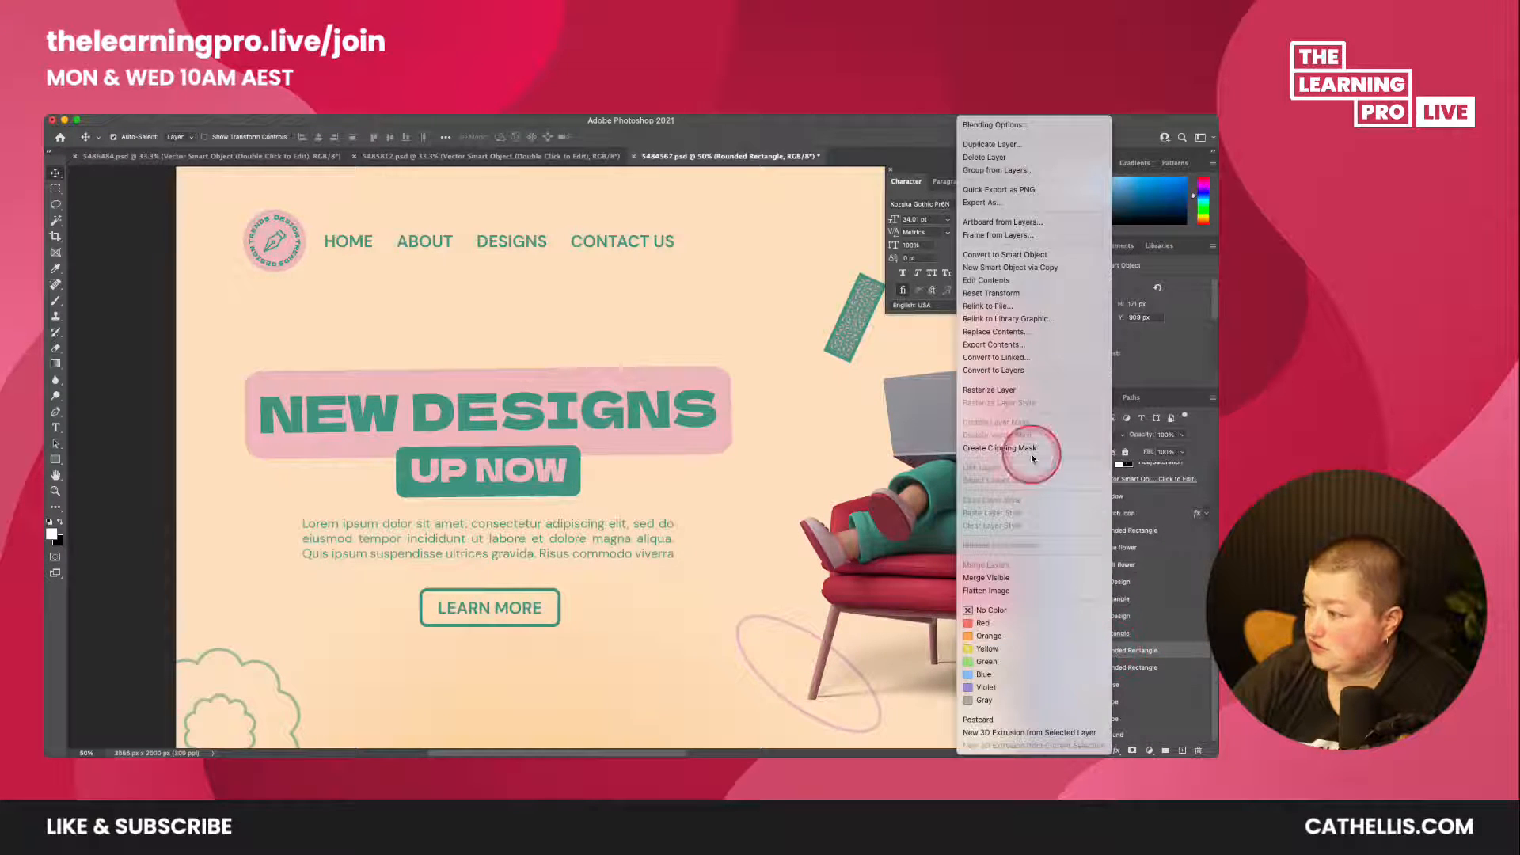
{"action": "left_click", "coordinate": [999, 190]}
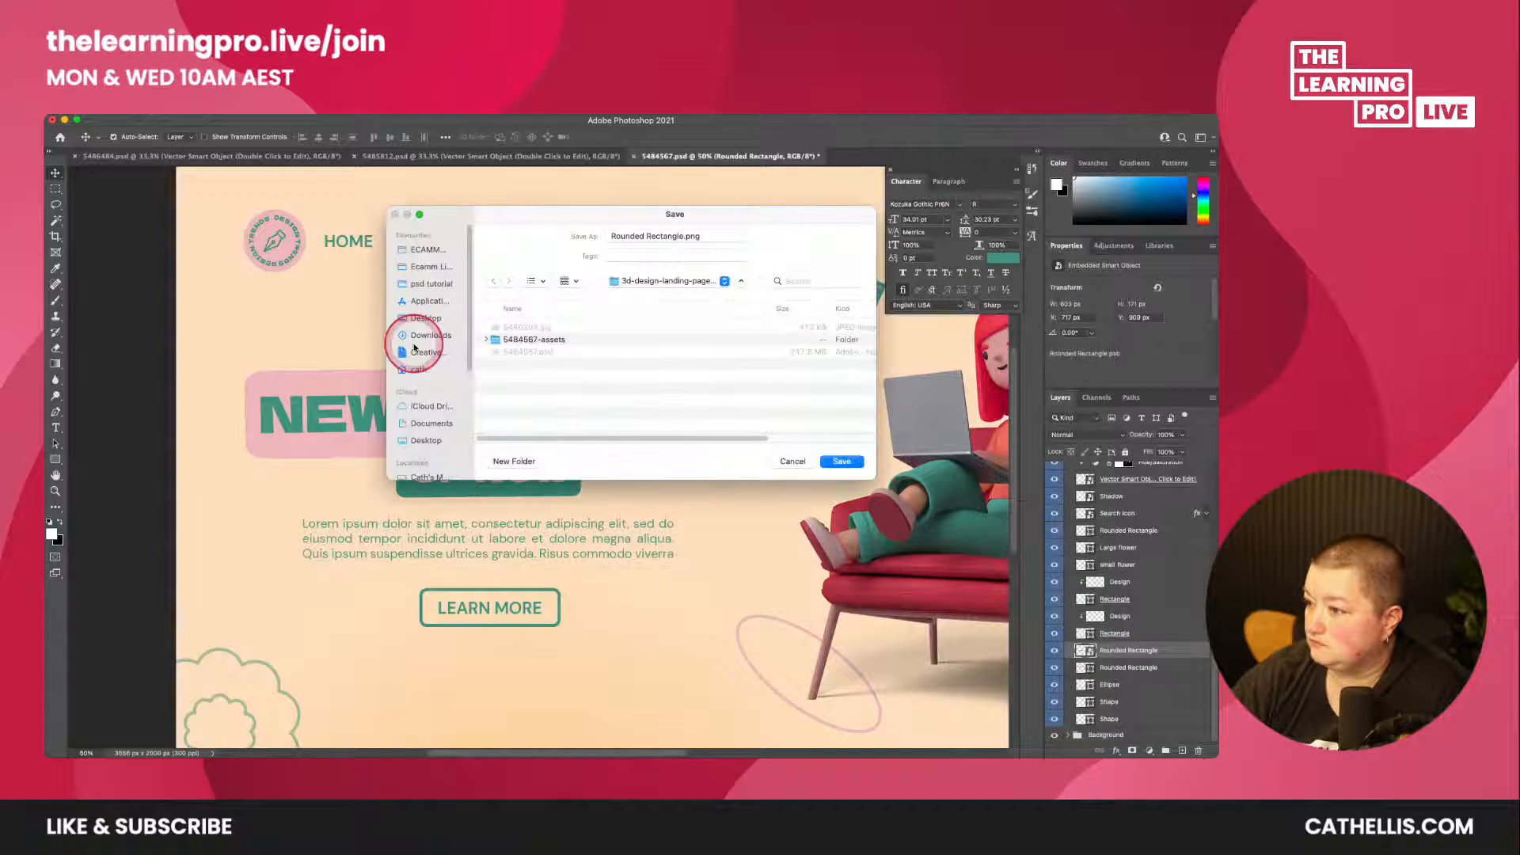
{"action": "left_click", "coordinate": [428, 284]}
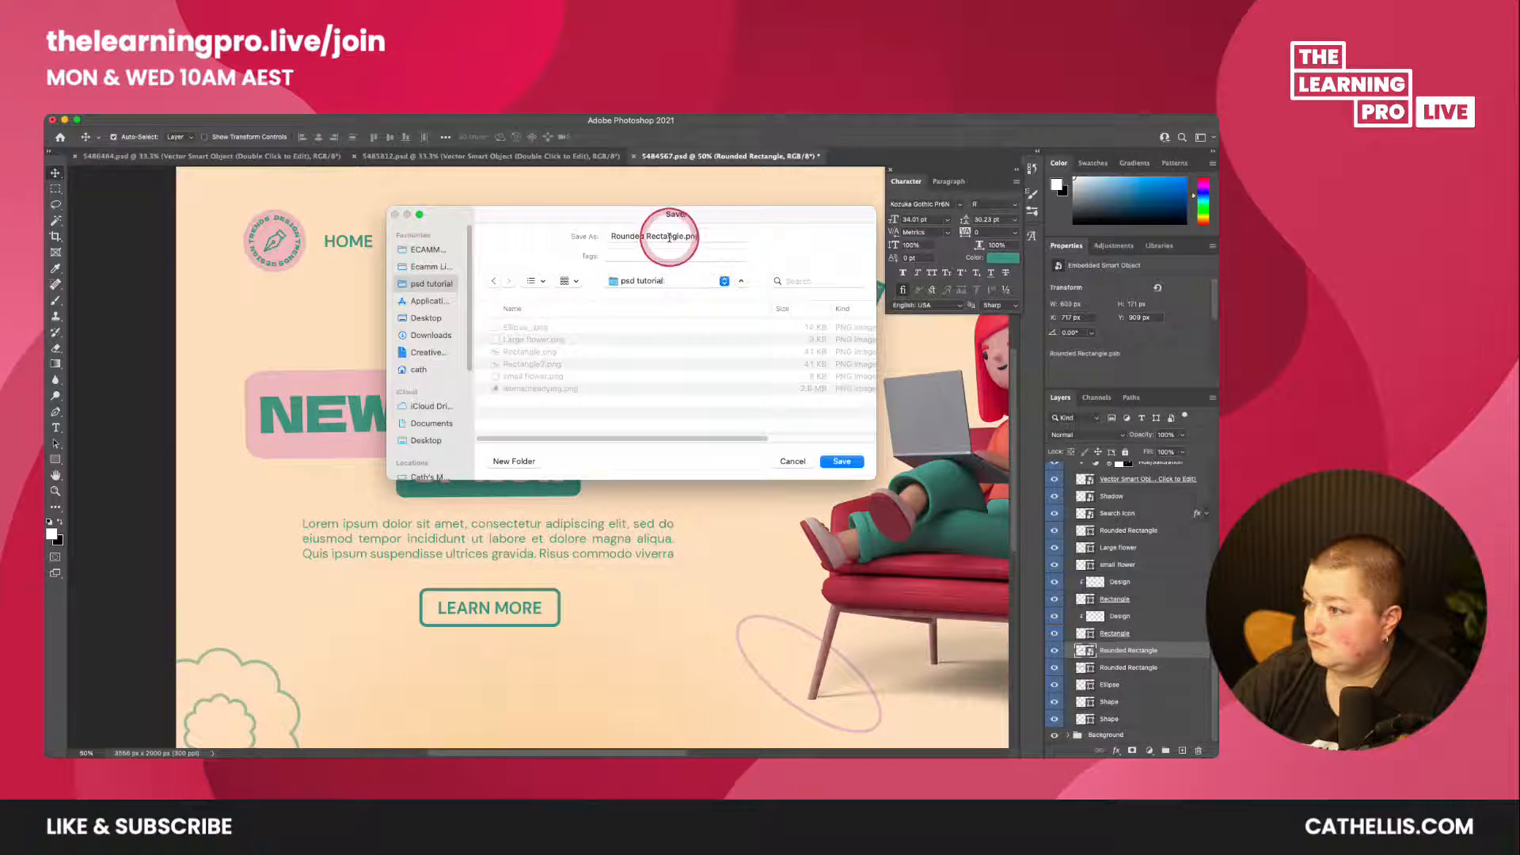
{"action": "left_click_drag", "start_coordinate": [684, 237], "coordinate": [455, 237]}
{"action": "type", "text": "b"}
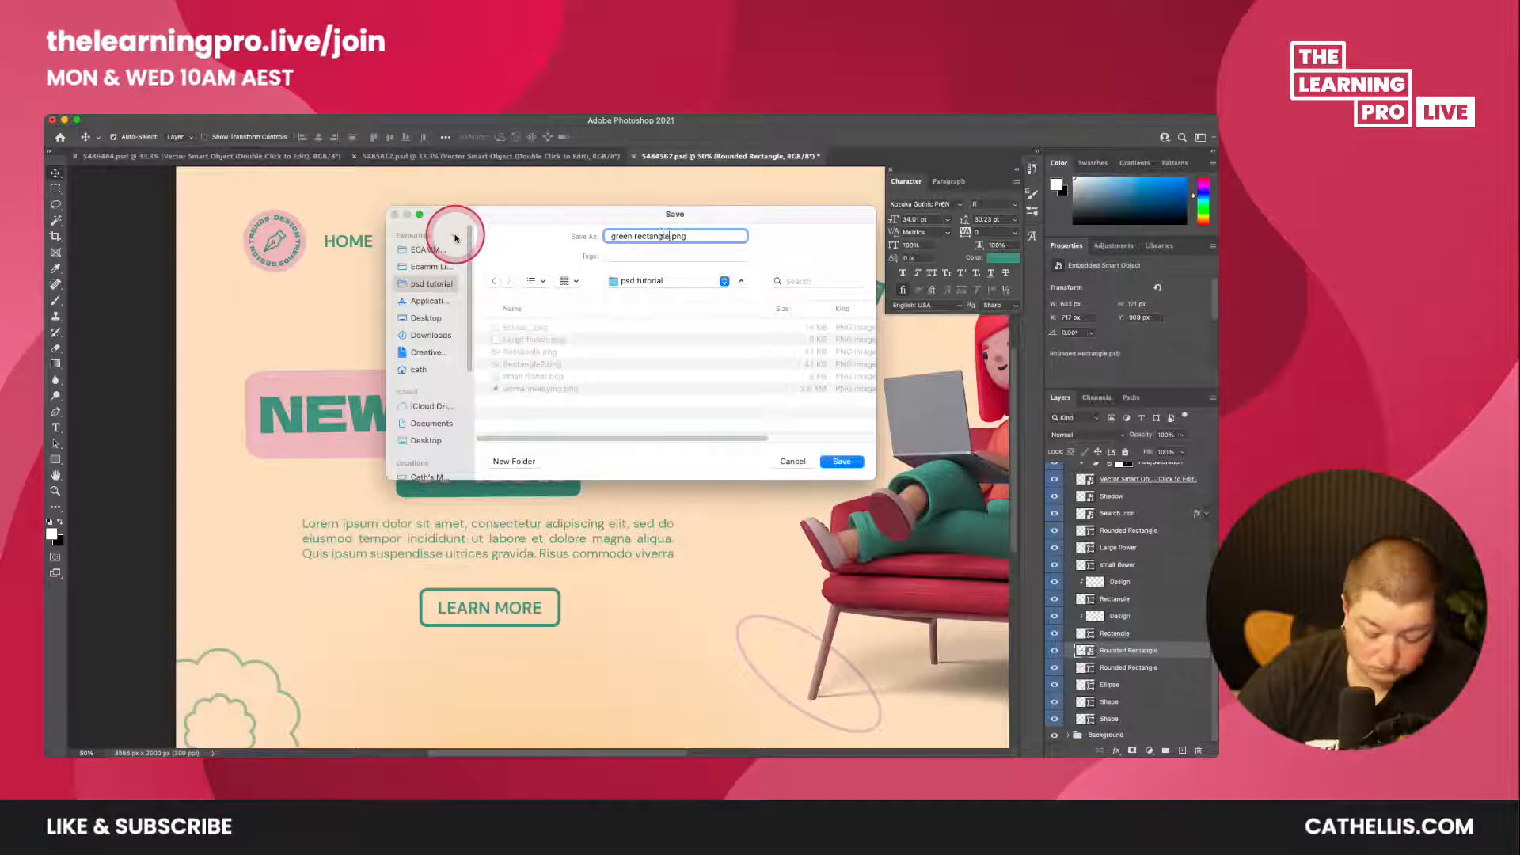
{"action": "key", "text": "Return"}
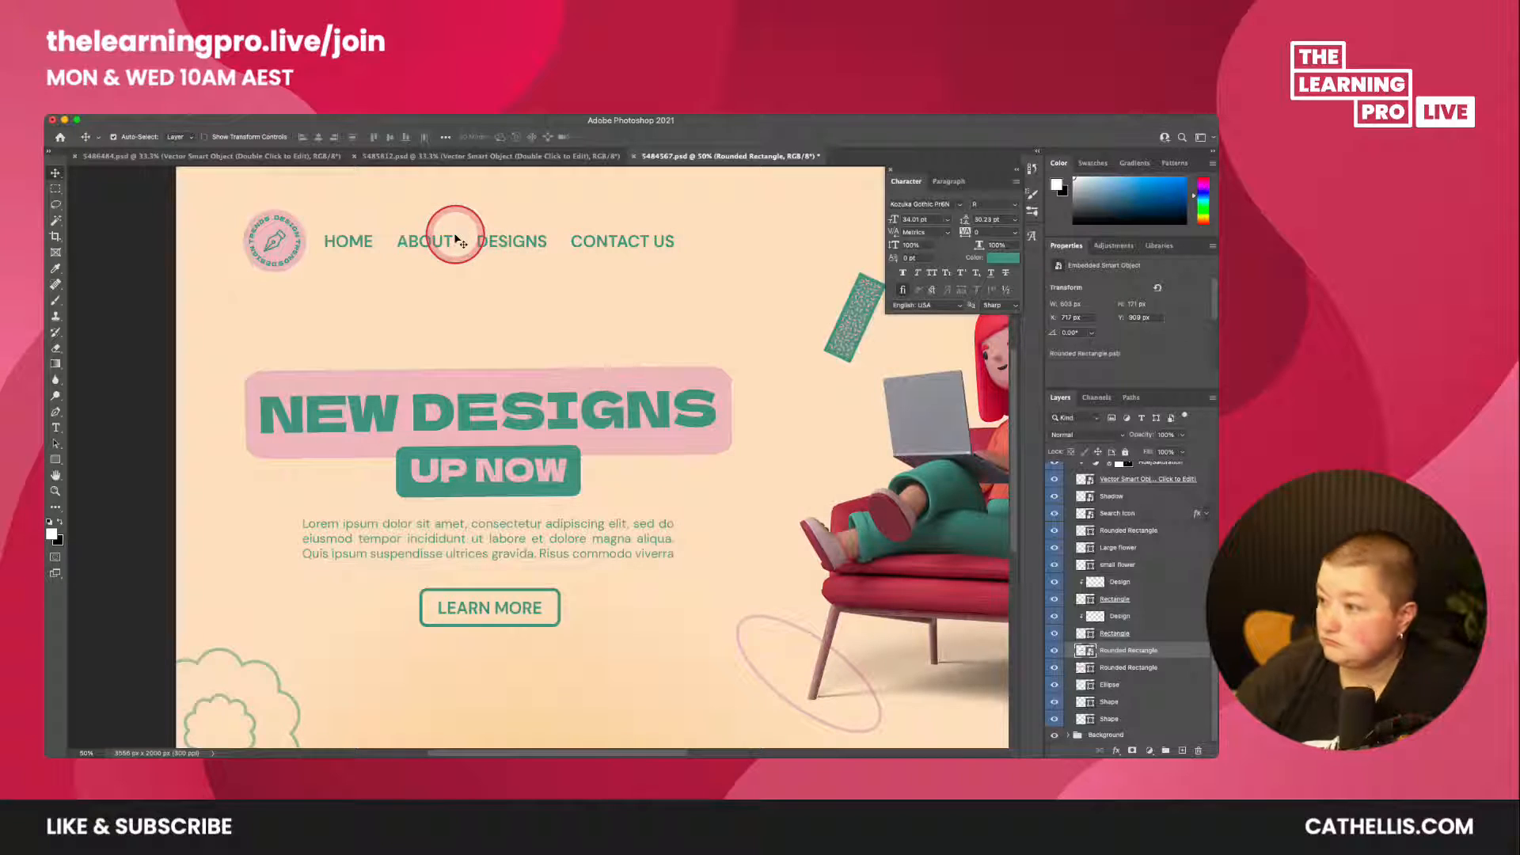
- Identify the two Rounded Rectangle layers behind the headings and rename them "green rectangle" and "pink rectangle"
{"action": "left_click", "coordinate": [1057, 635]}
{"action": "left_click", "coordinate": [1055, 633]}
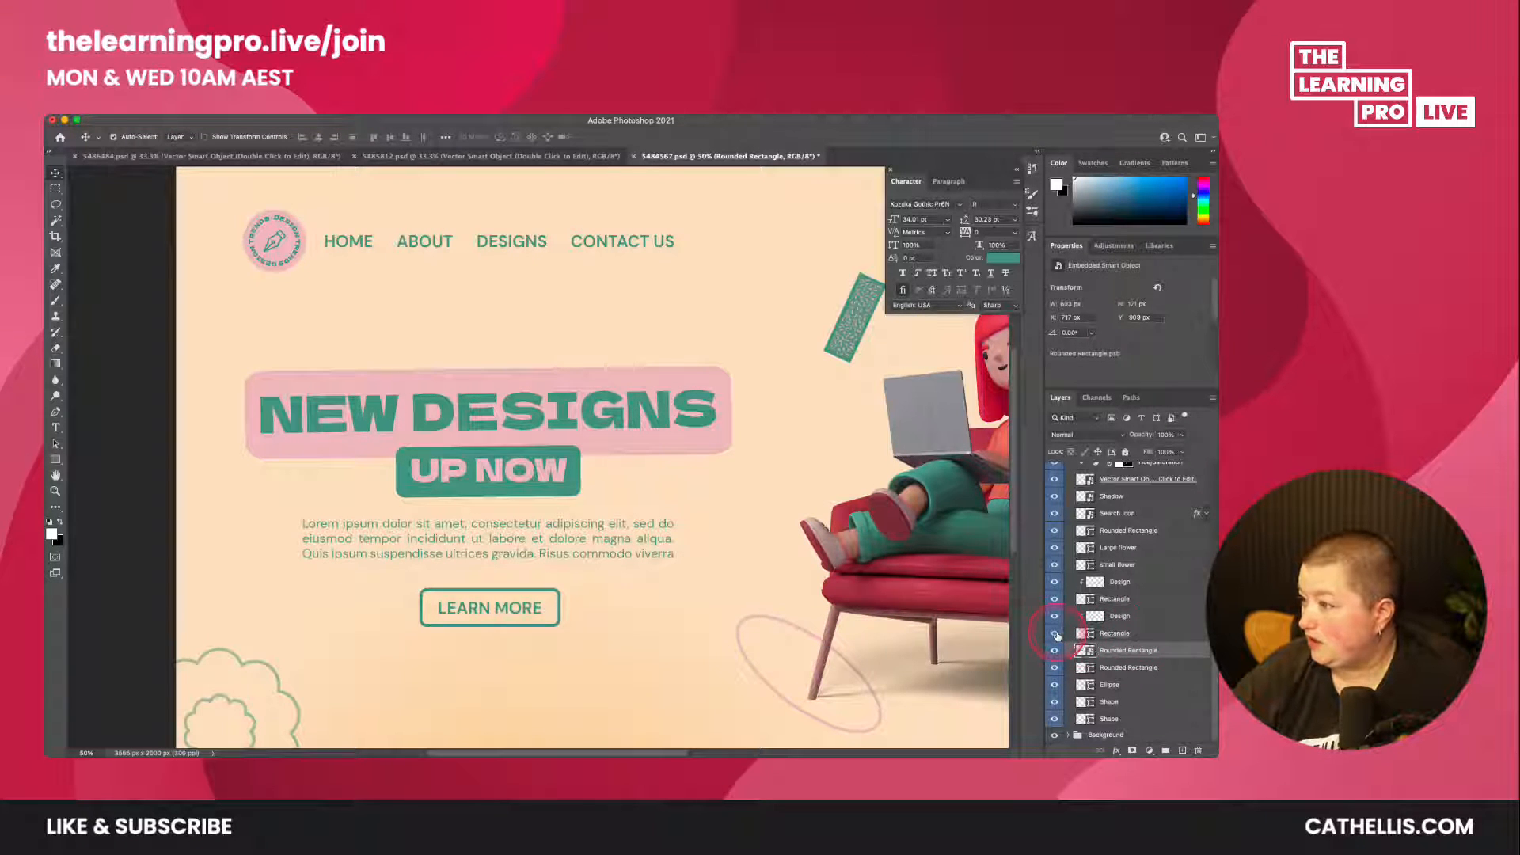
{"action": "left_click", "coordinate": [1054, 669]}
{"action": "left_click", "coordinate": [1054, 669]}
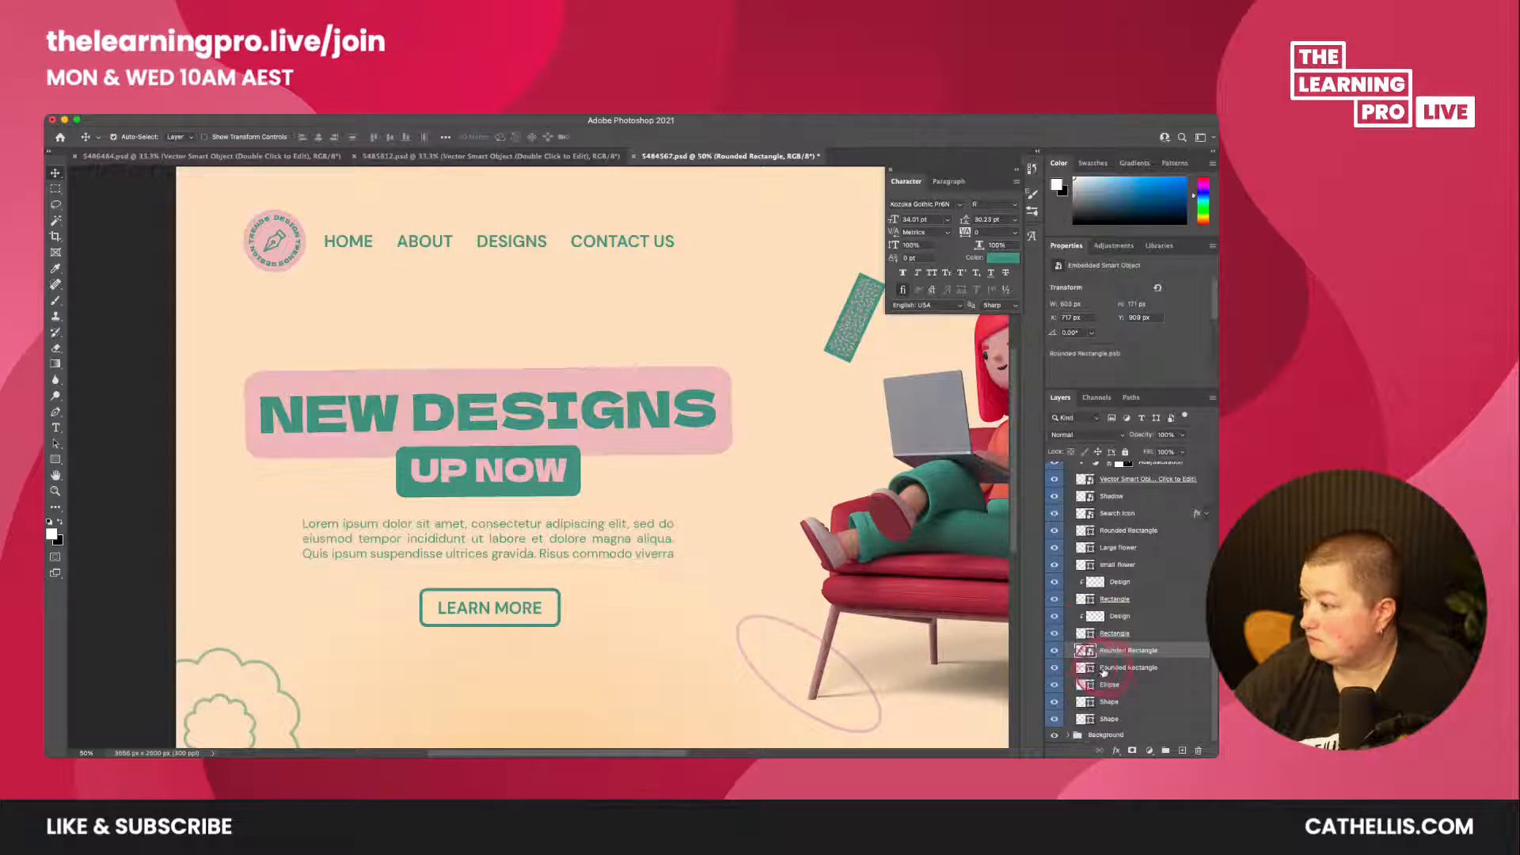
{"action": "left_click", "coordinate": [1117, 669]}
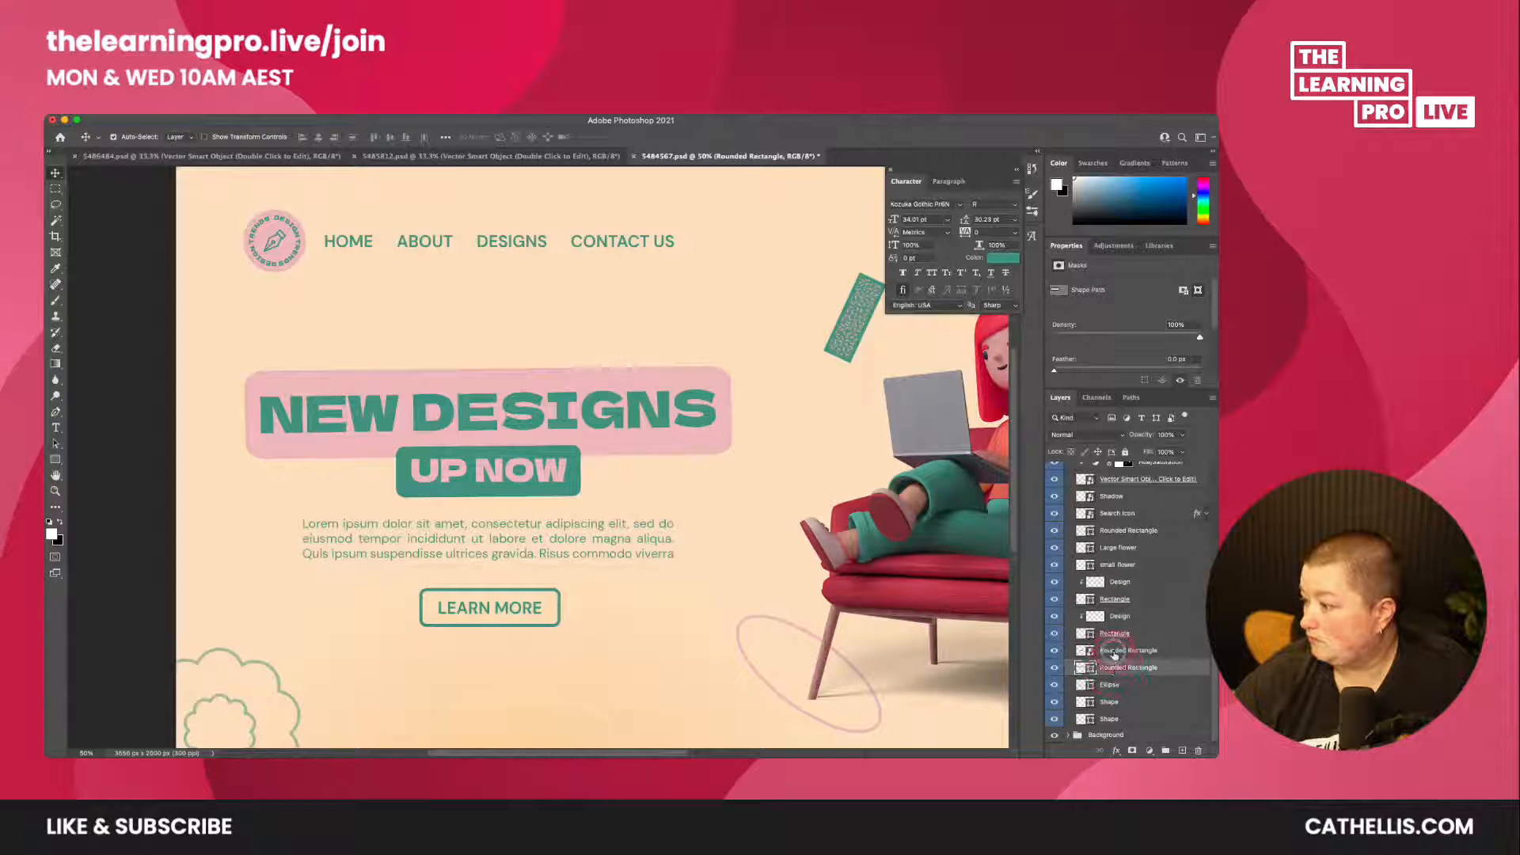
{"action": "left_click", "coordinate": [1115, 652]}
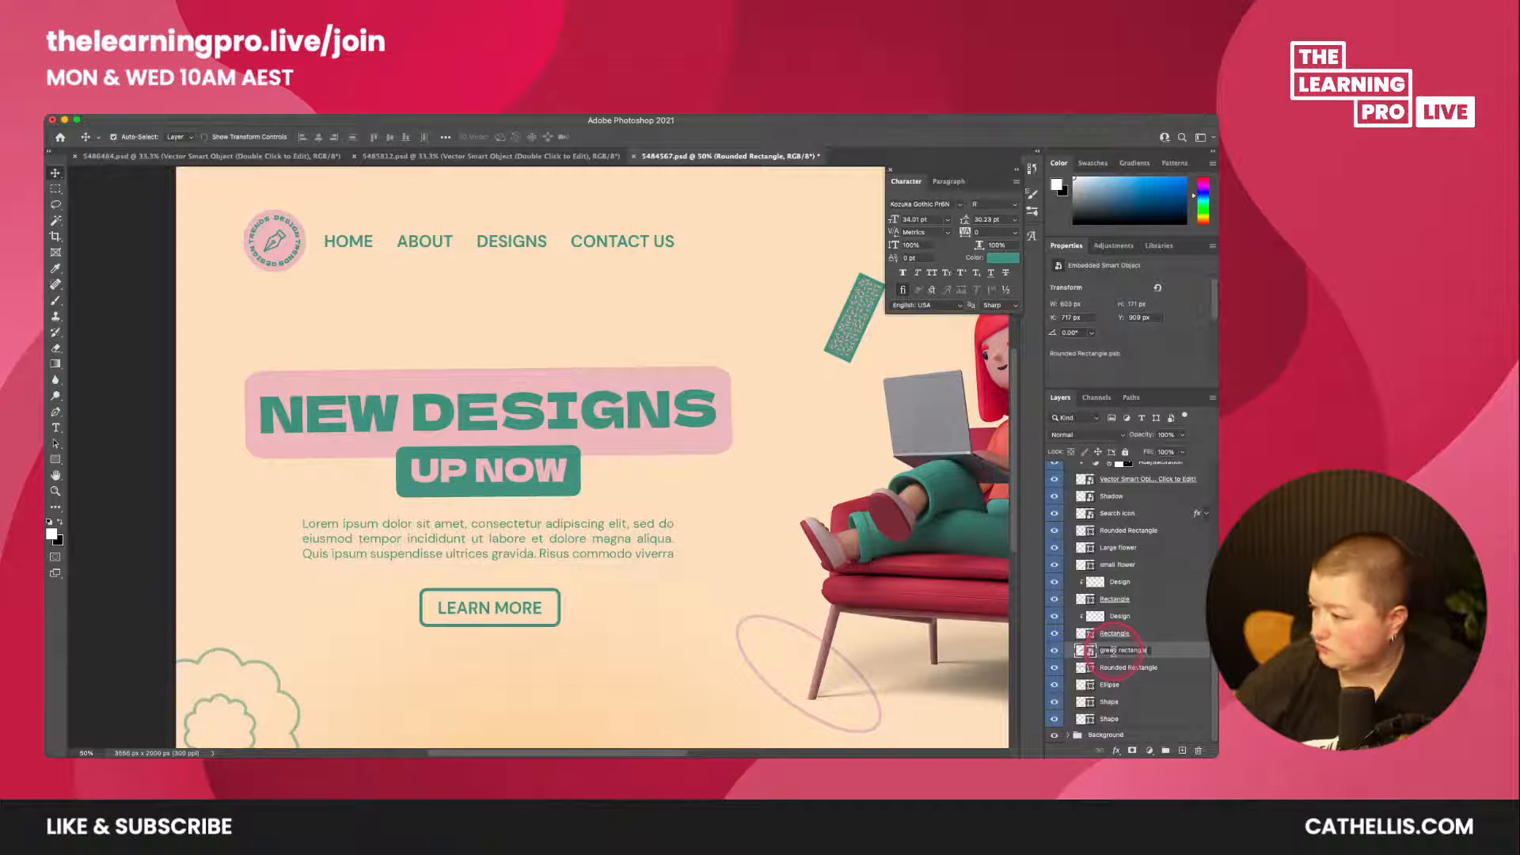
{"action": "double_click", "coordinate": [1128, 669]}
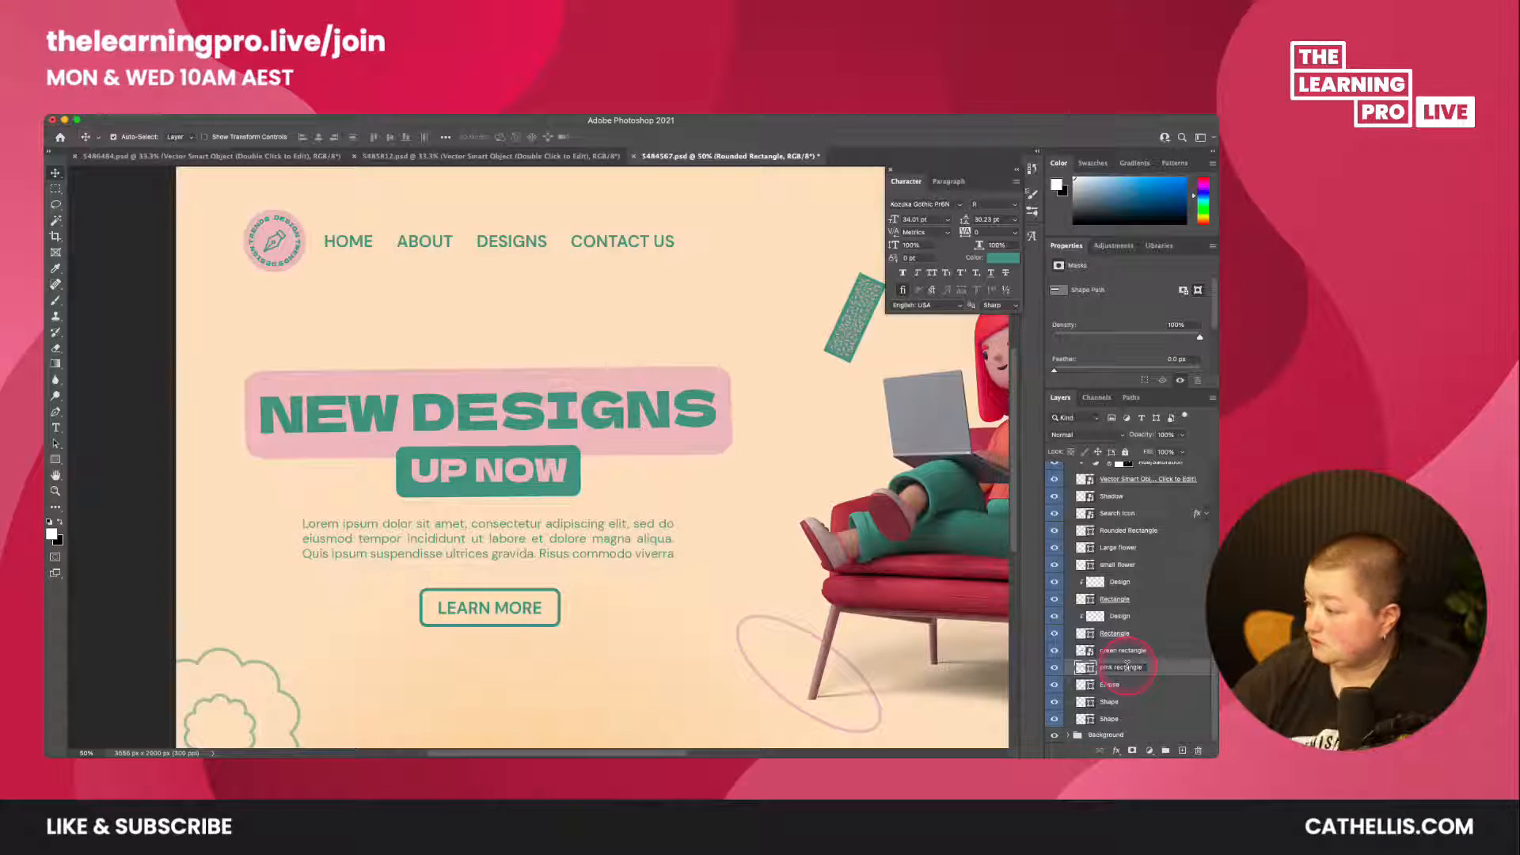
{"action": "left_click", "coordinate": [1169, 675]}
- Export the pink rectangle layer as a PNG to the psd tutorial folder, keeping its layer name as file name
{"action": "right_click", "coordinate": [1121, 669]}
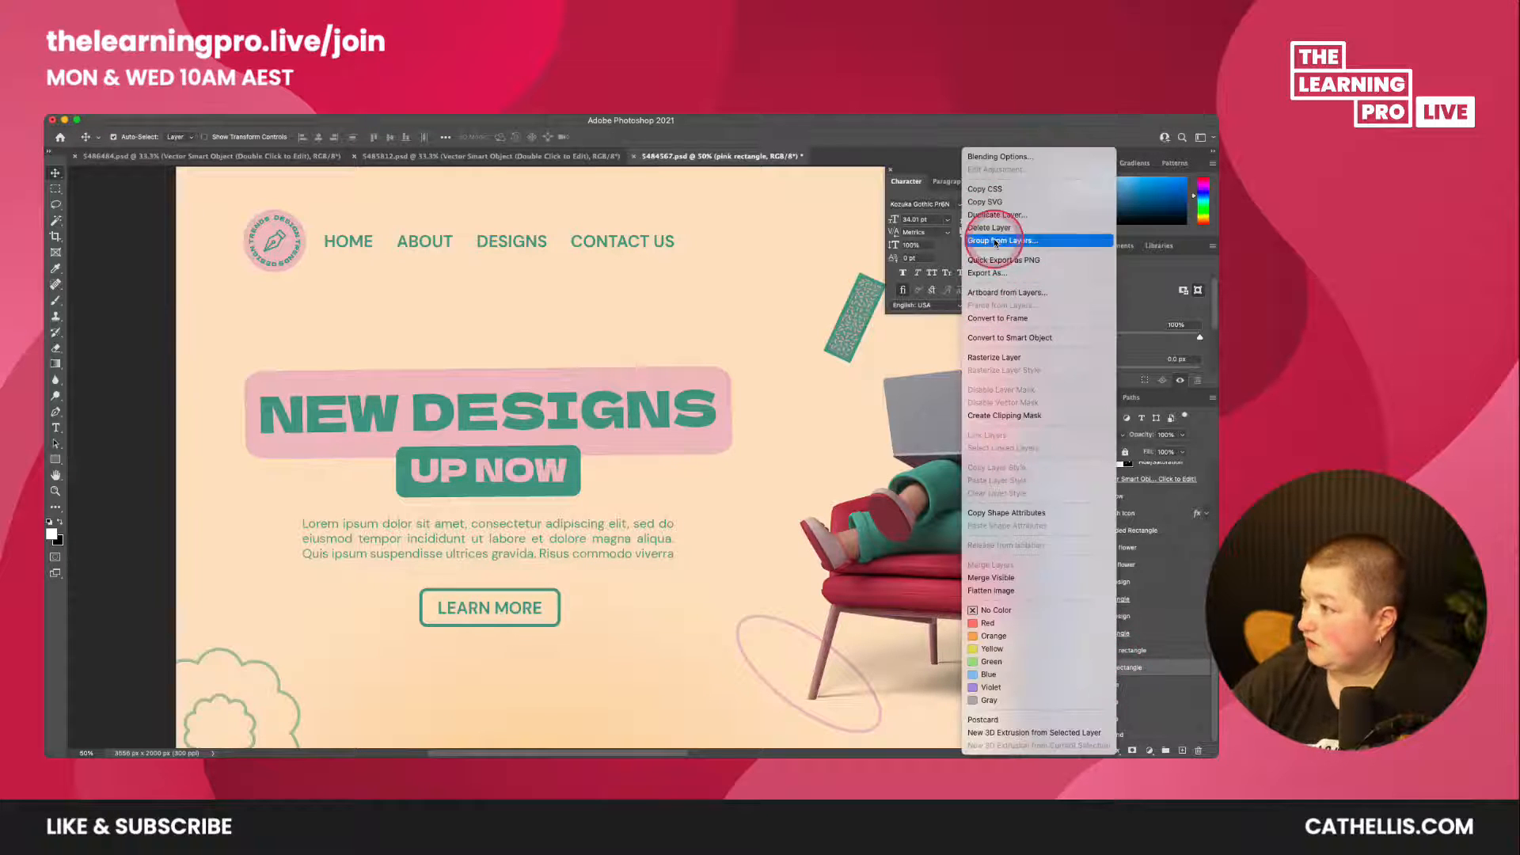
{"action": "left_click", "coordinate": [1003, 260]}
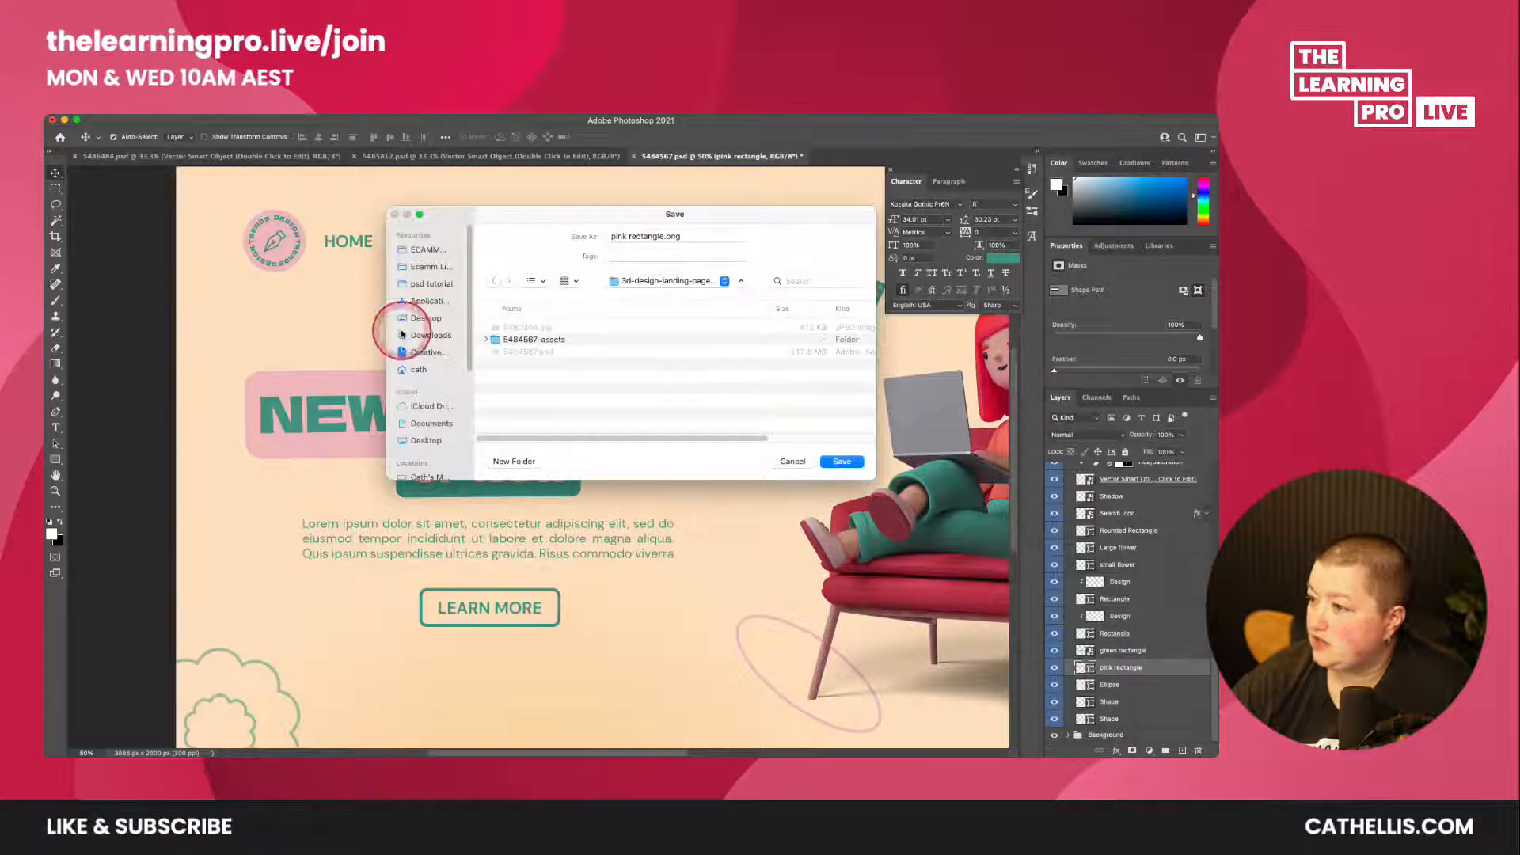
{"action": "left_click", "coordinate": [427, 284]}
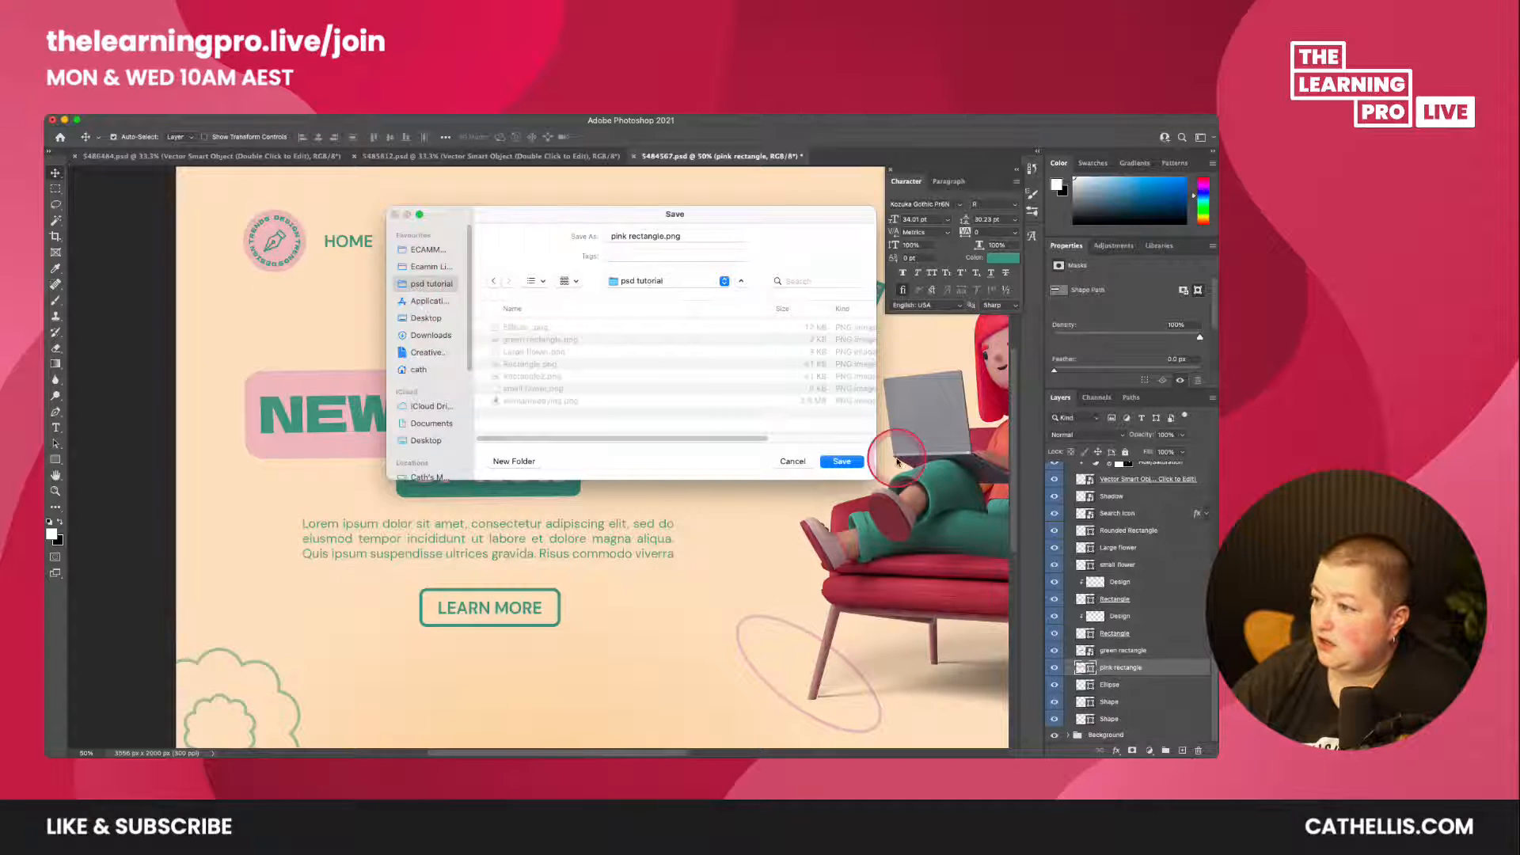
{"action": "left_click", "coordinate": [844, 461]}
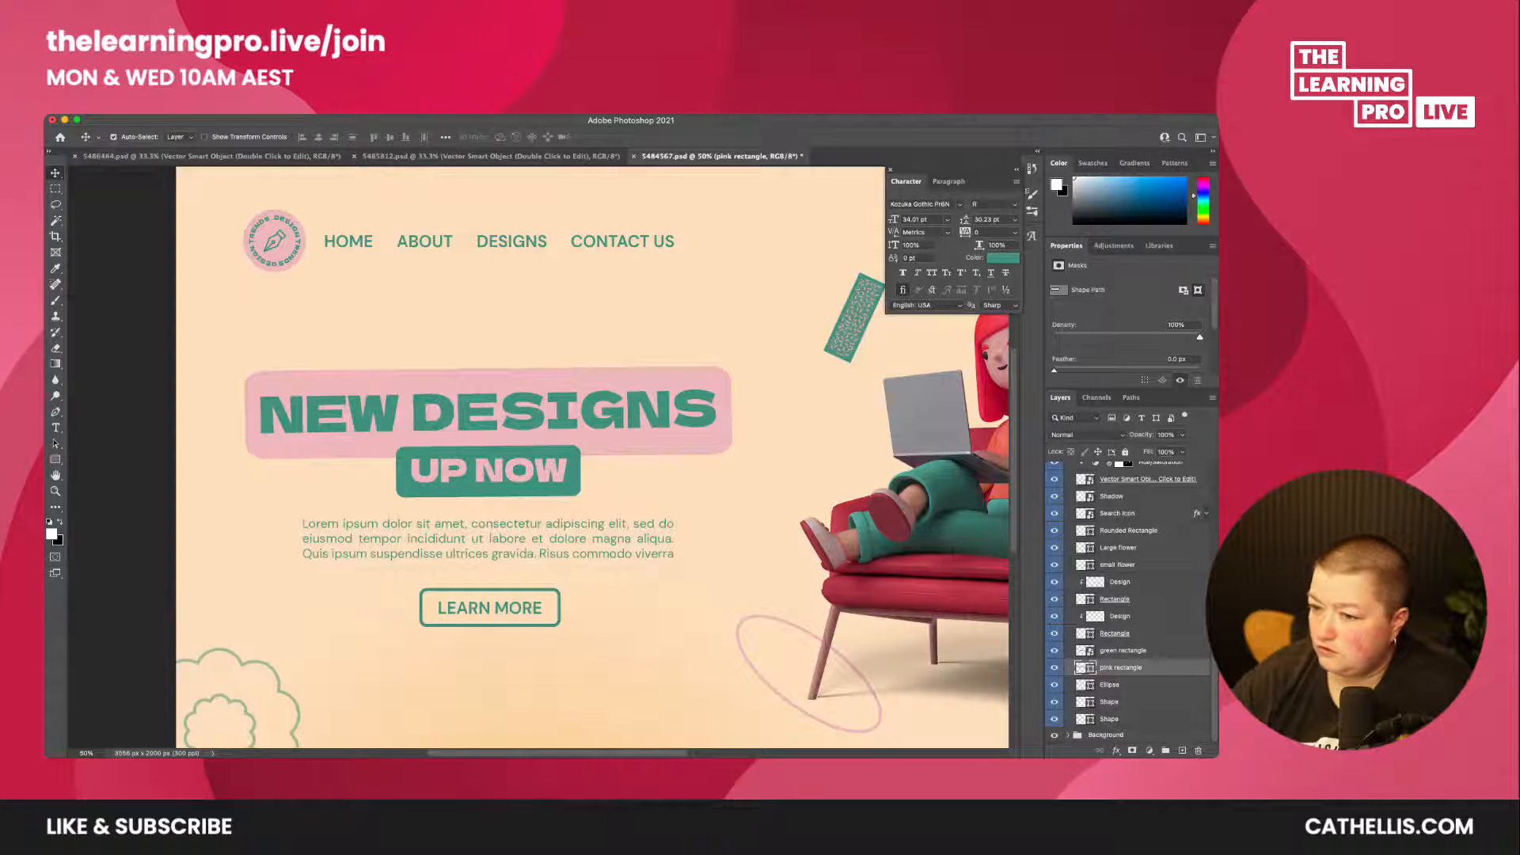
- Try to edit the NEW DESIGNS title, then switch to Chrome and search Google for "dela gothic one font"
{"action": "left_click", "coordinate": [55, 427]}
{"action": "left_click", "coordinate": [381, 415]}
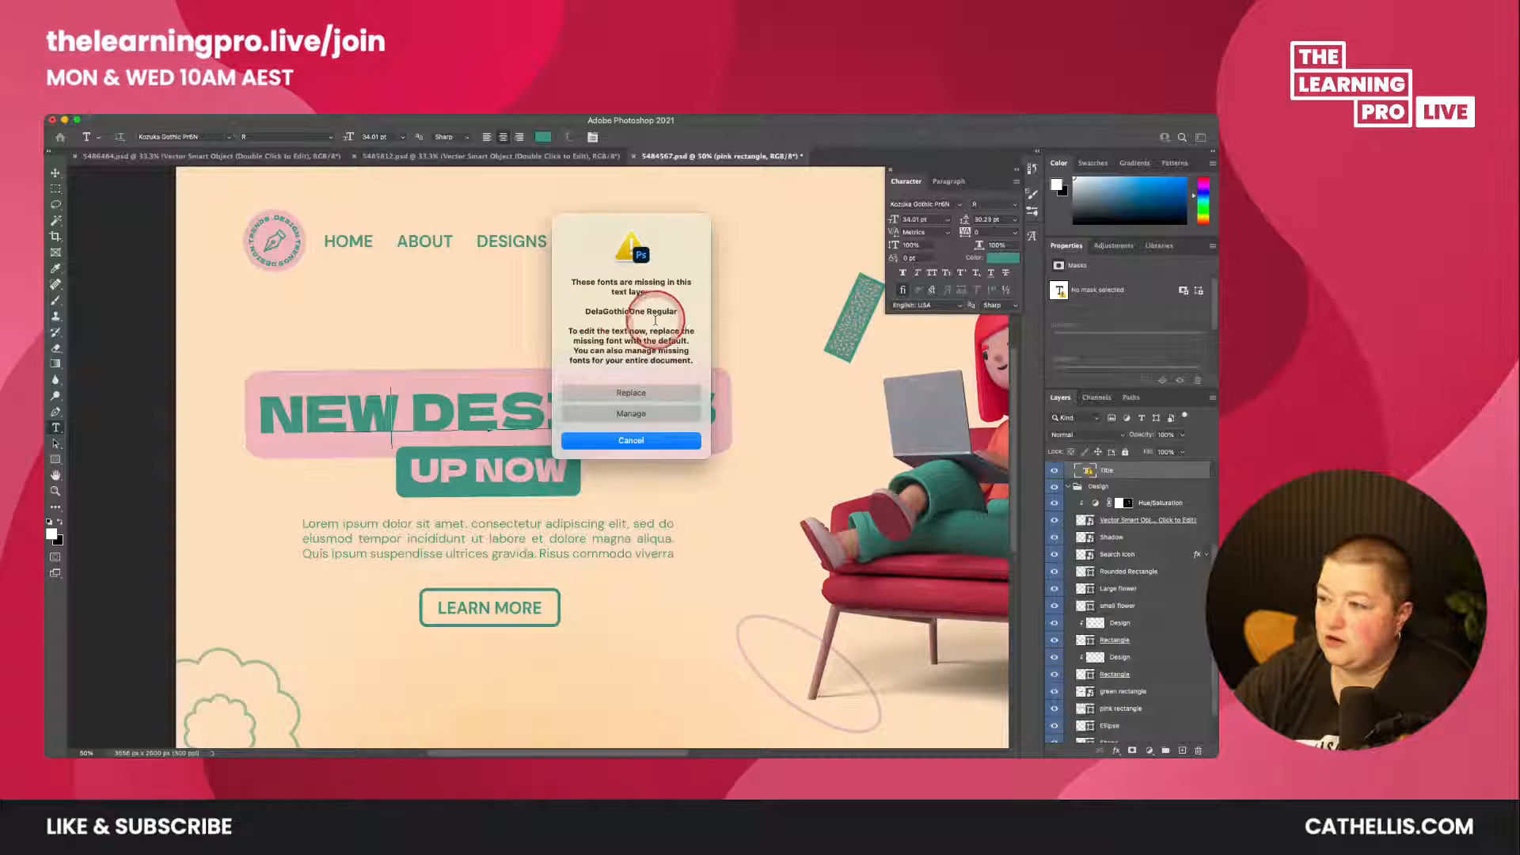
{"action": "mouse_move", "coordinate": [202, 753]}
{"action": "left_click", "coordinate": [169, 732]}
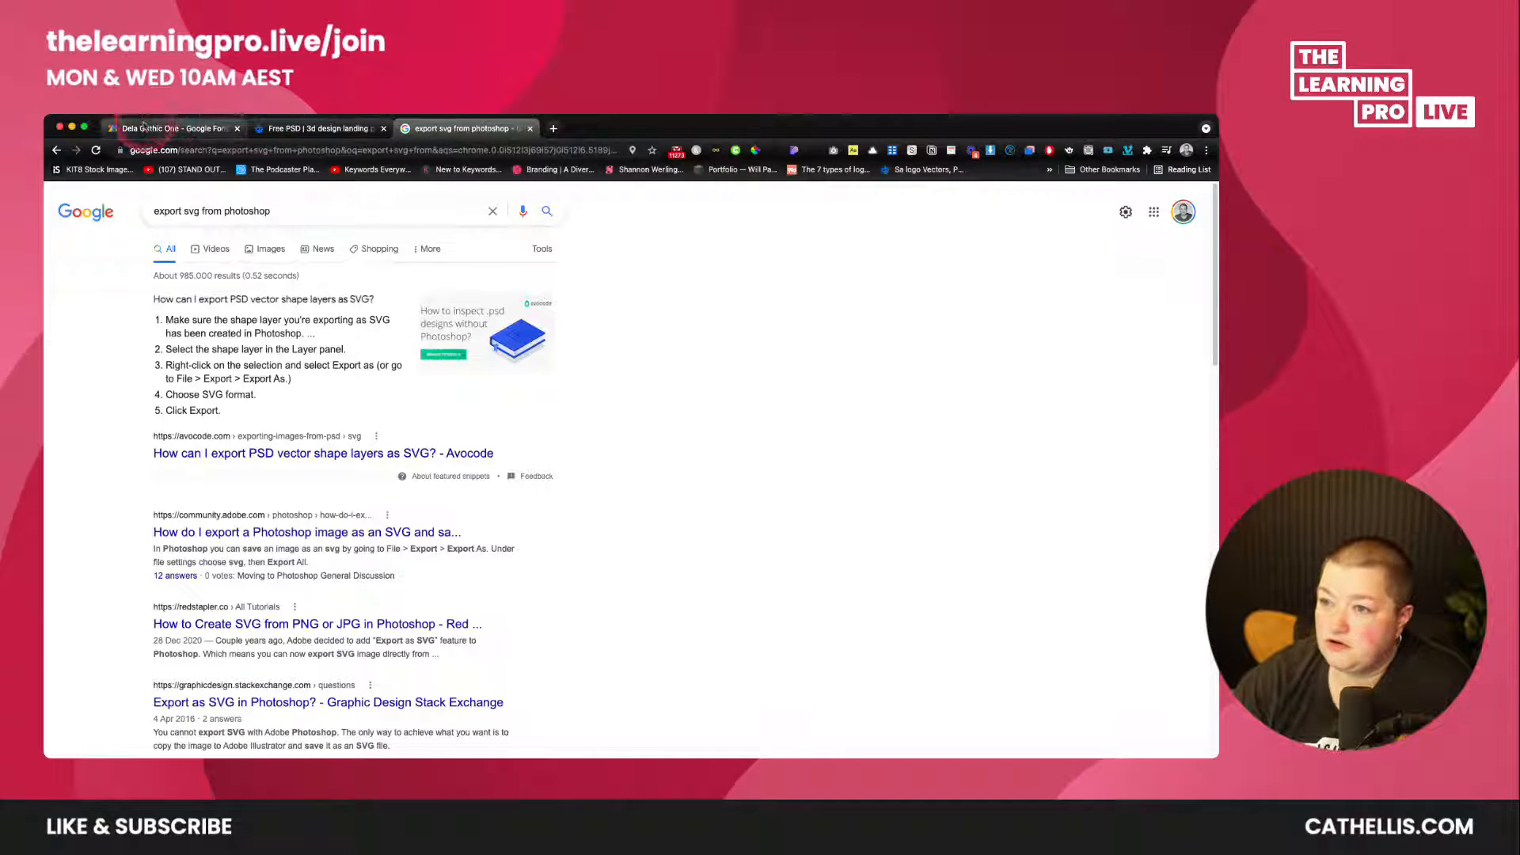
{"action": "left_click", "coordinate": [553, 128]}
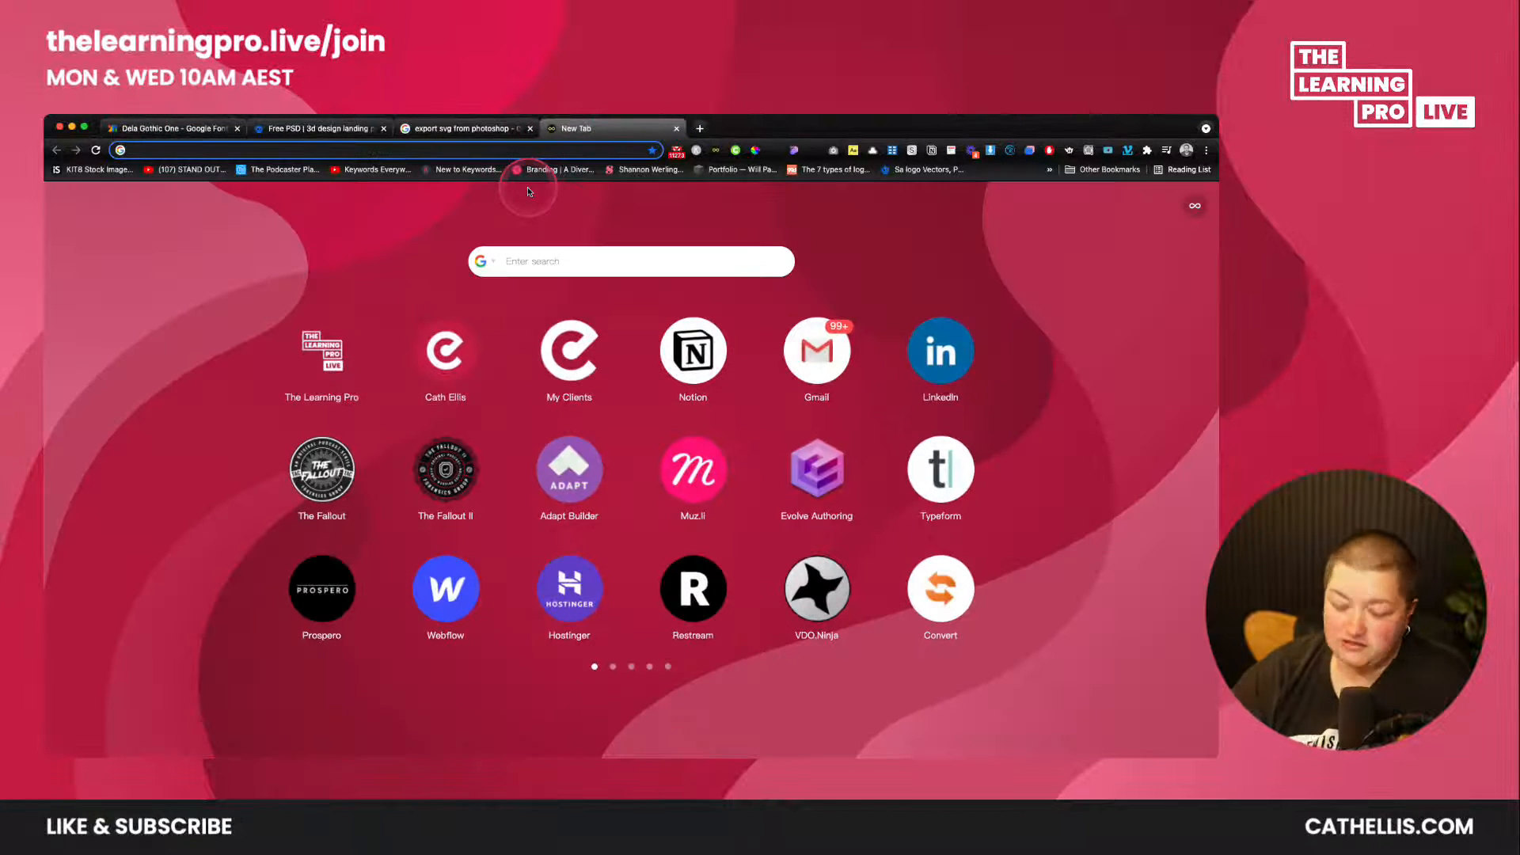
{"action": "type", "text": "dela goth"}
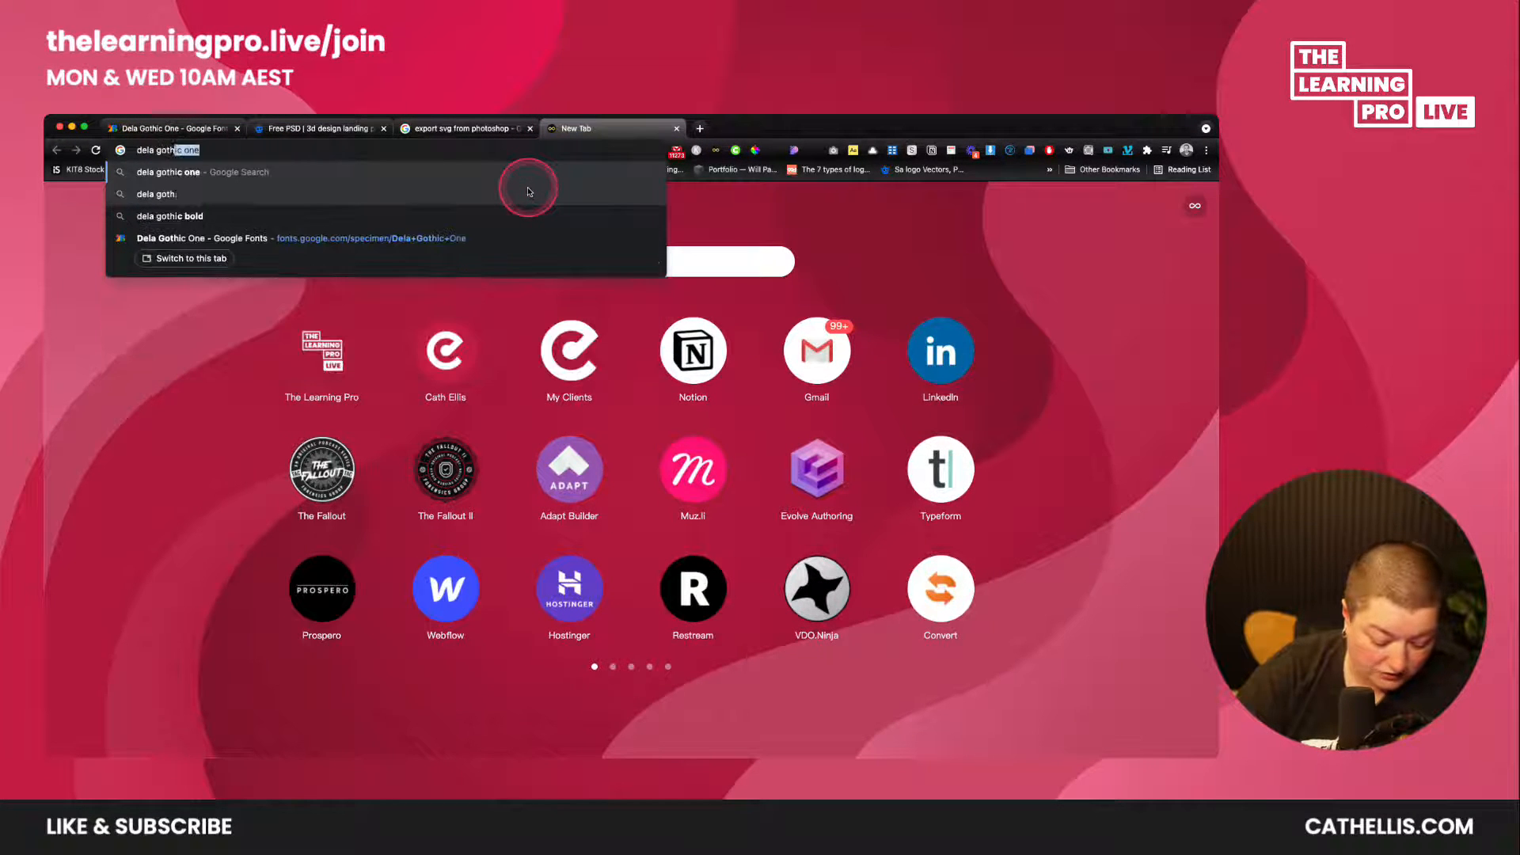
{"action": "type", "text": "ic one"}
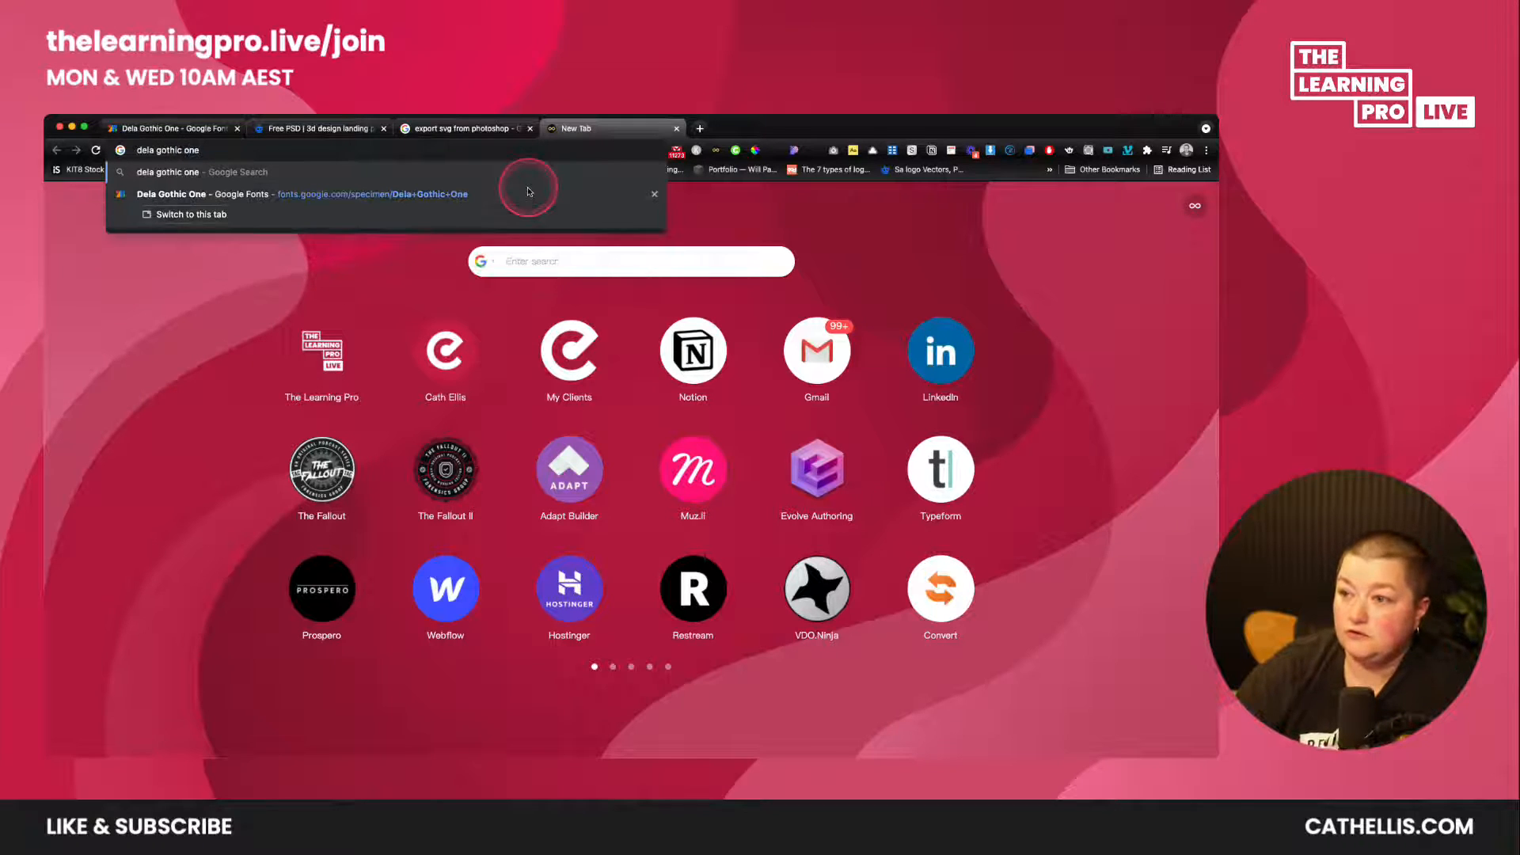
{"action": "type", "text": " font"}
{"action": "key", "text": "Return"}
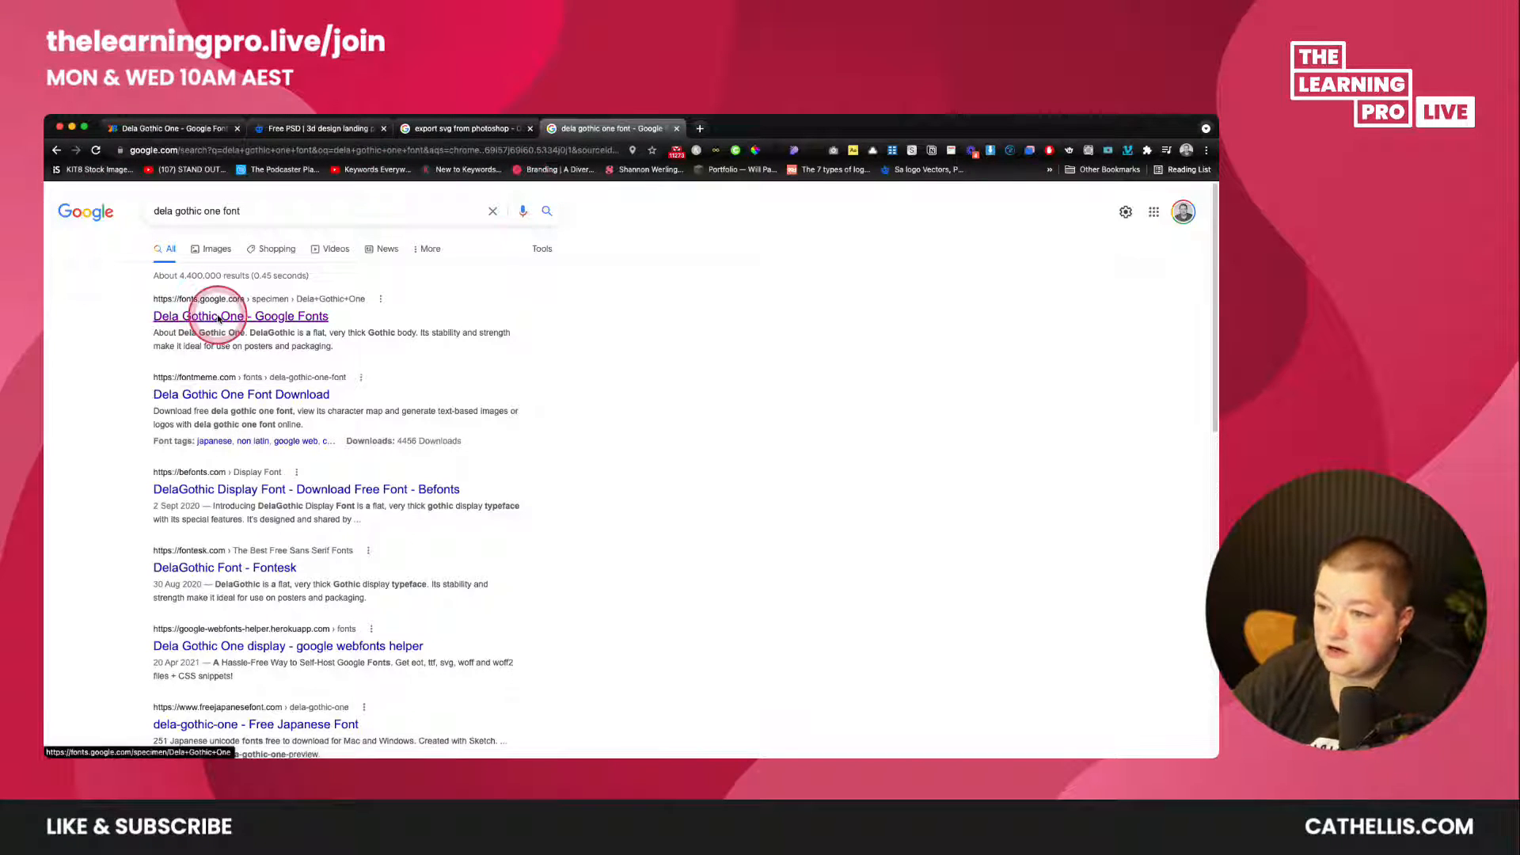
- Open the Dela Gothic One page on Google Fonts and download the family to the psd tutorial folder
{"action": "left_click", "coordinate": [219, 317]}
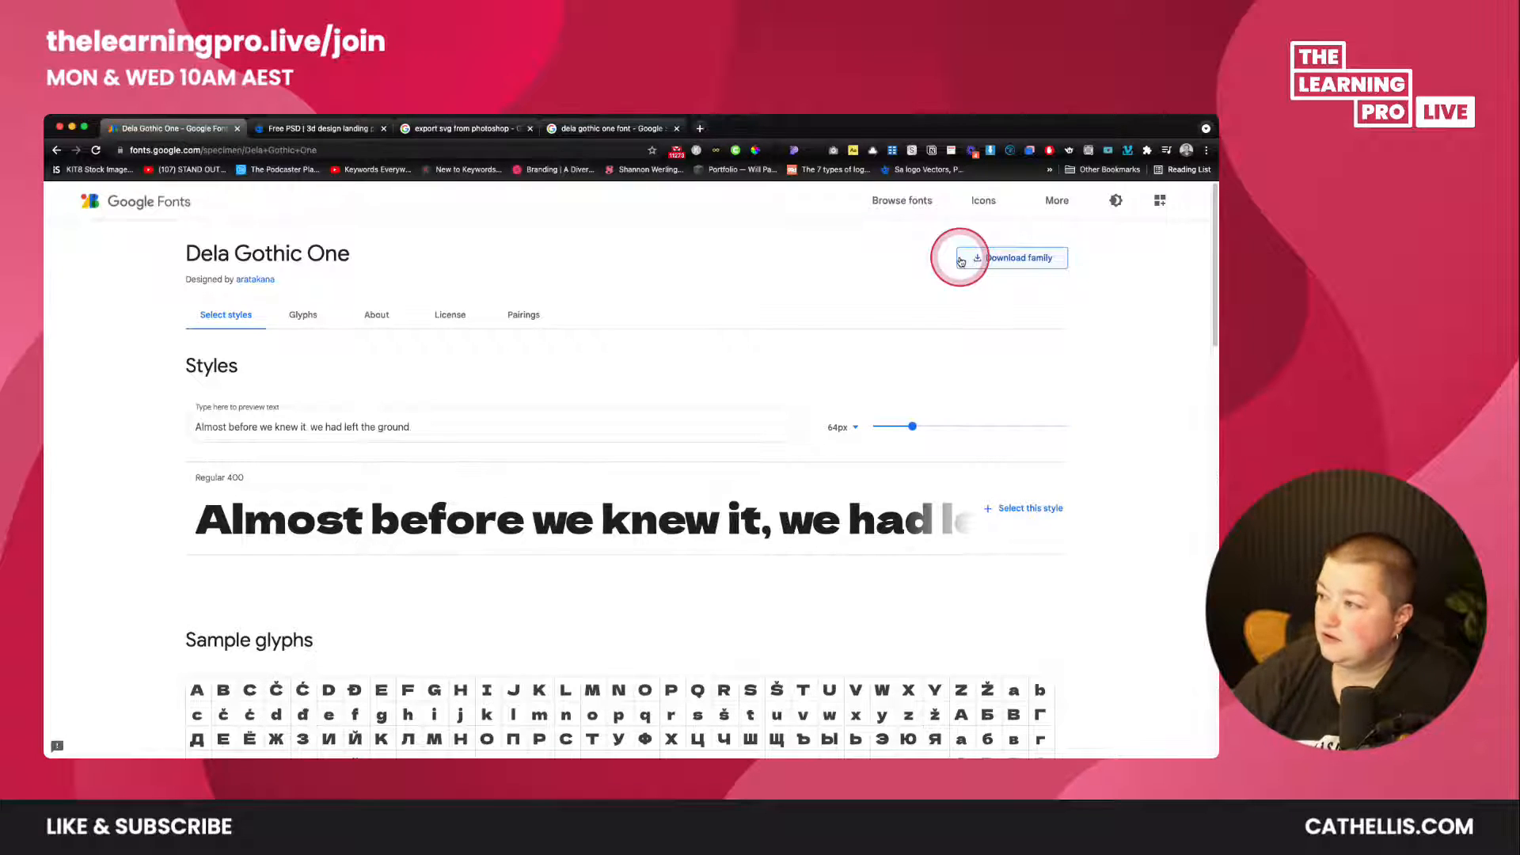
{"action": "left_click", "coordinate": [961, 261]}
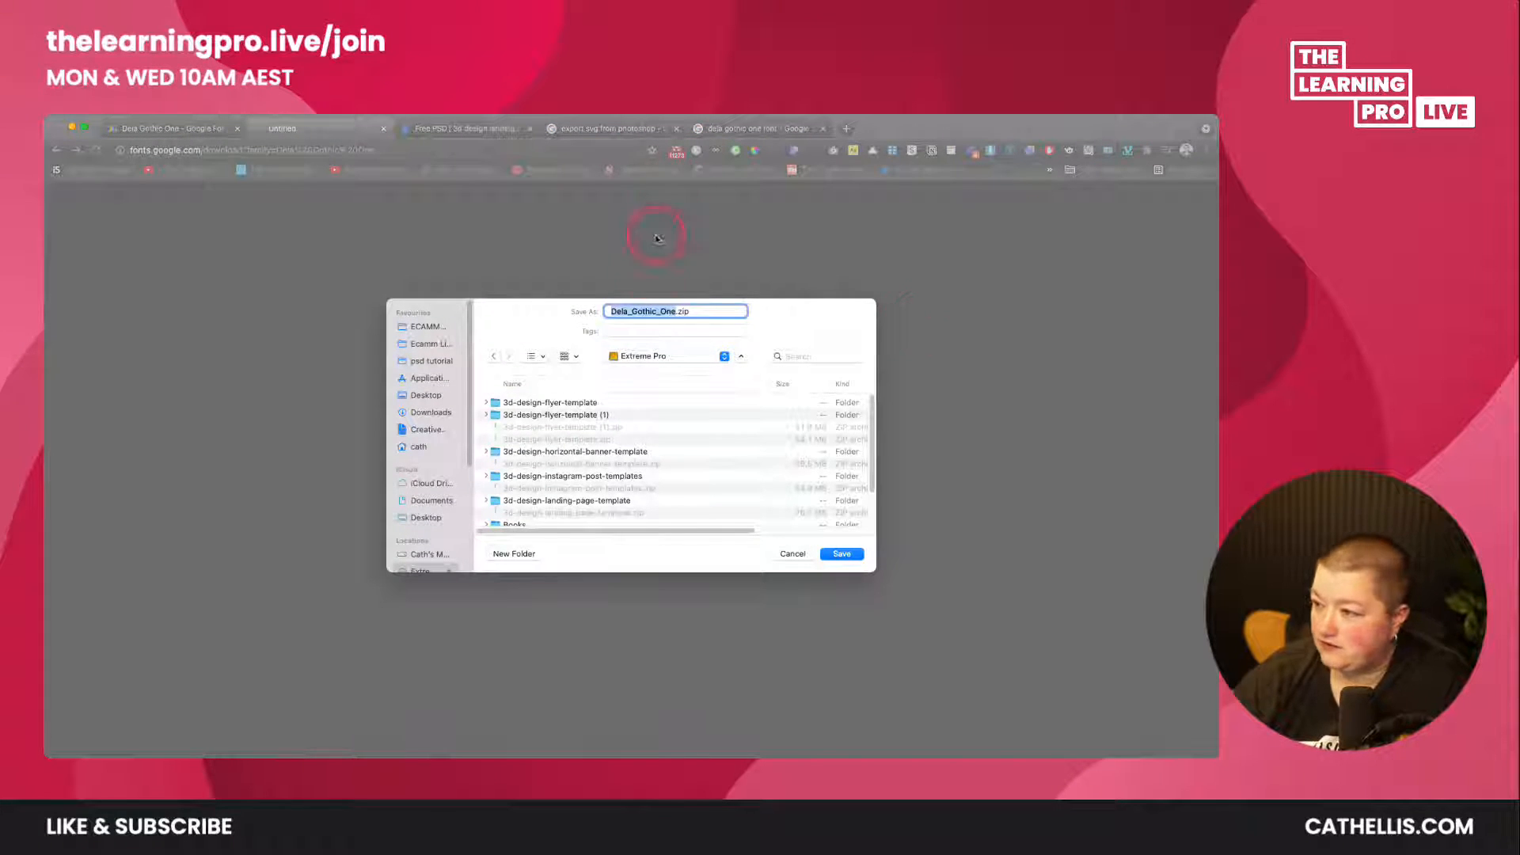
{"action": "left_click", "coordinate": [421, 367]}
{"action": "left_click", "coordinate": [844, 555]}
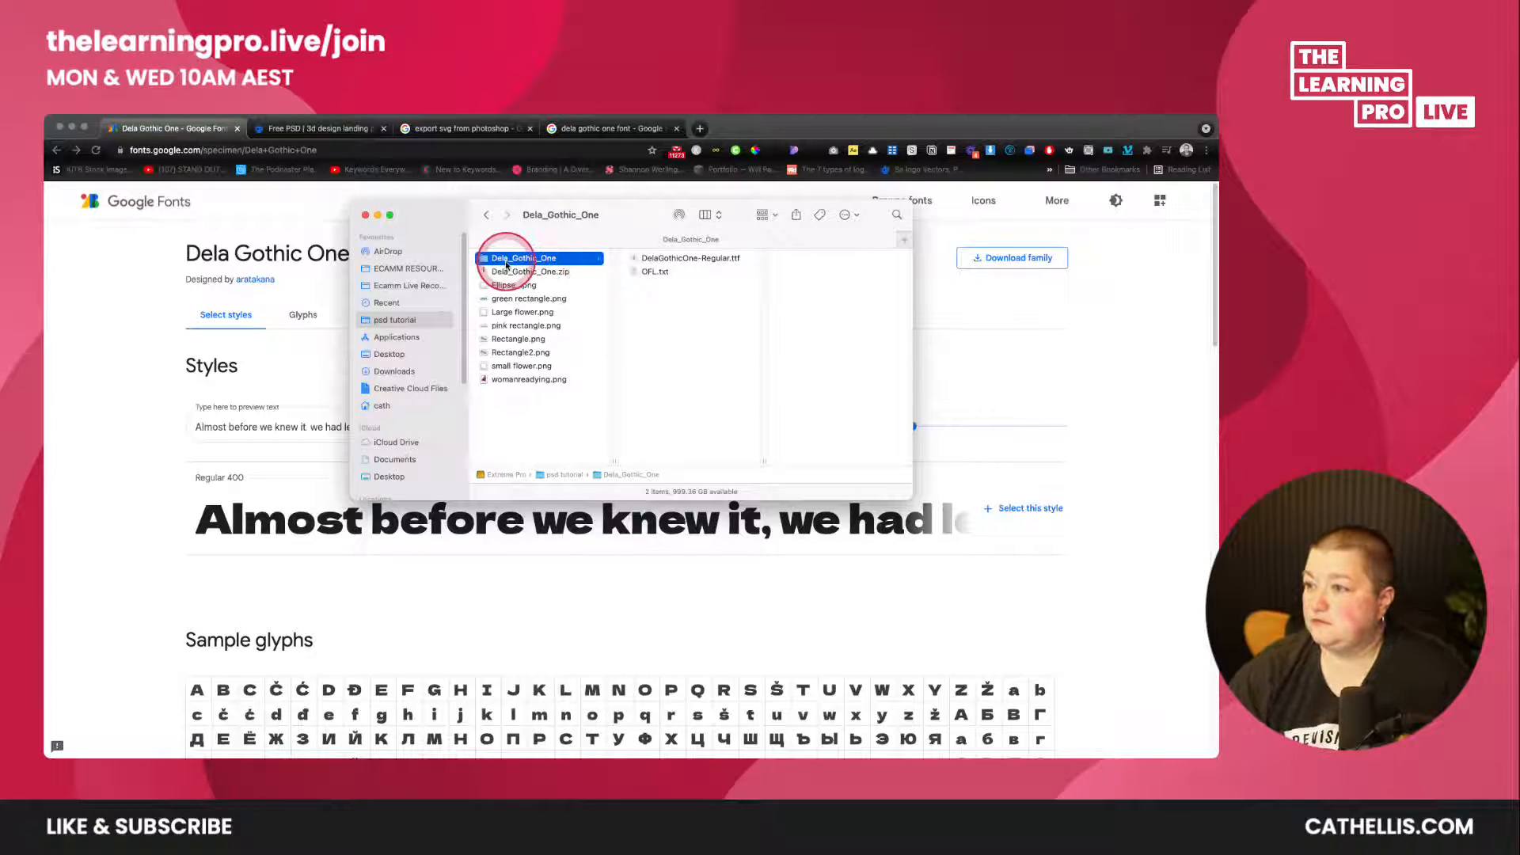
- In Finder, open DelaGothicOne-Regular.ttf from the Dela_Gothic_One folder with Font Book, install the font and close Font Book
{"action": "right_click", "coordinate": [679, 258]}
{"action": "mouse_move", "coordinate": [761, 275]}
{"action": "left_click", "coordinate": [929, 296]}
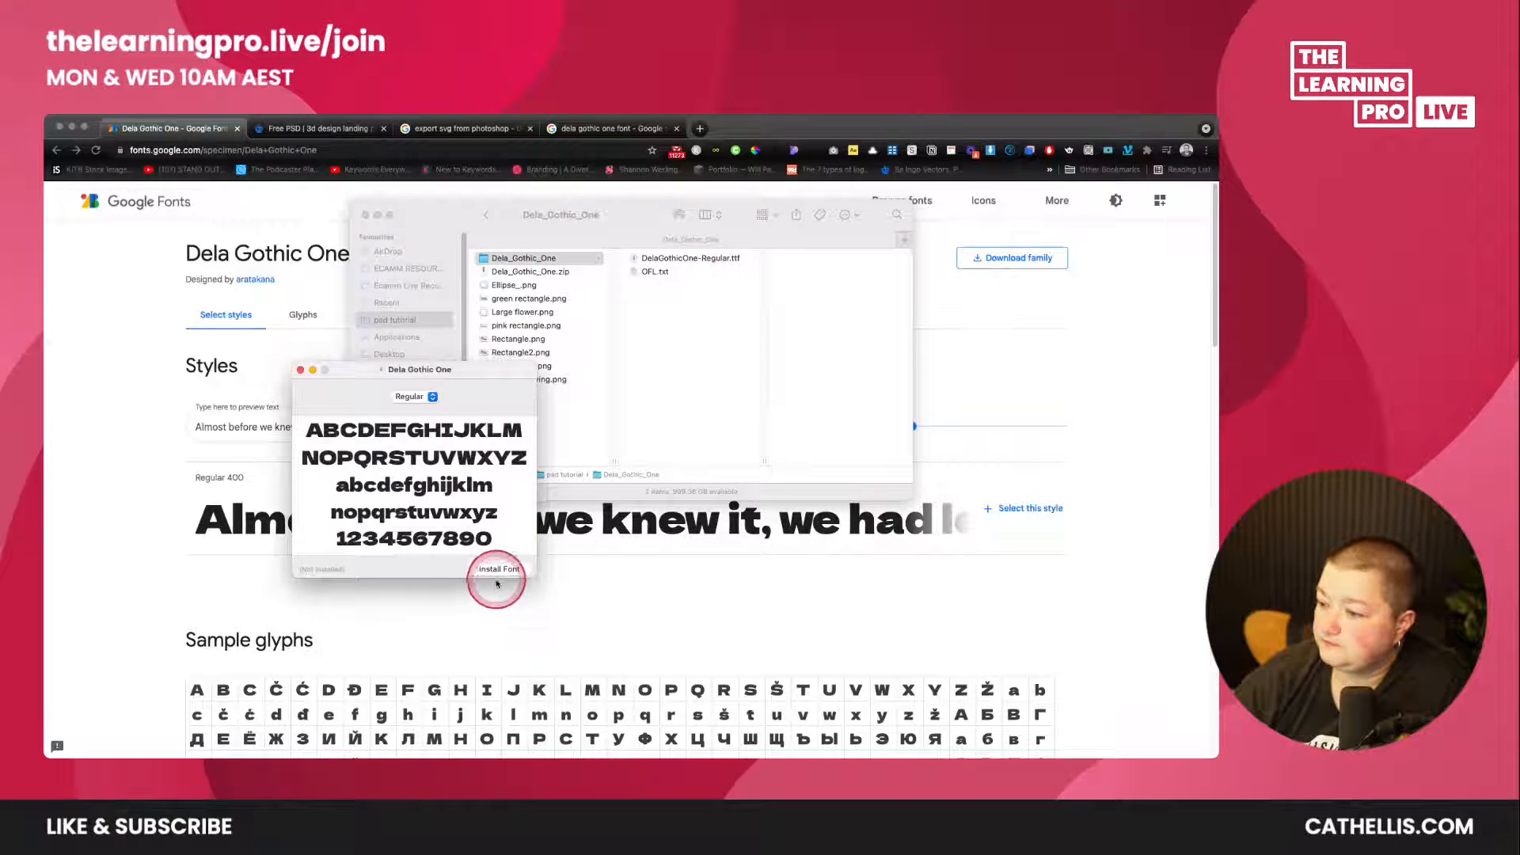
{"action": "left_click", "coordinate": [496, 580]}
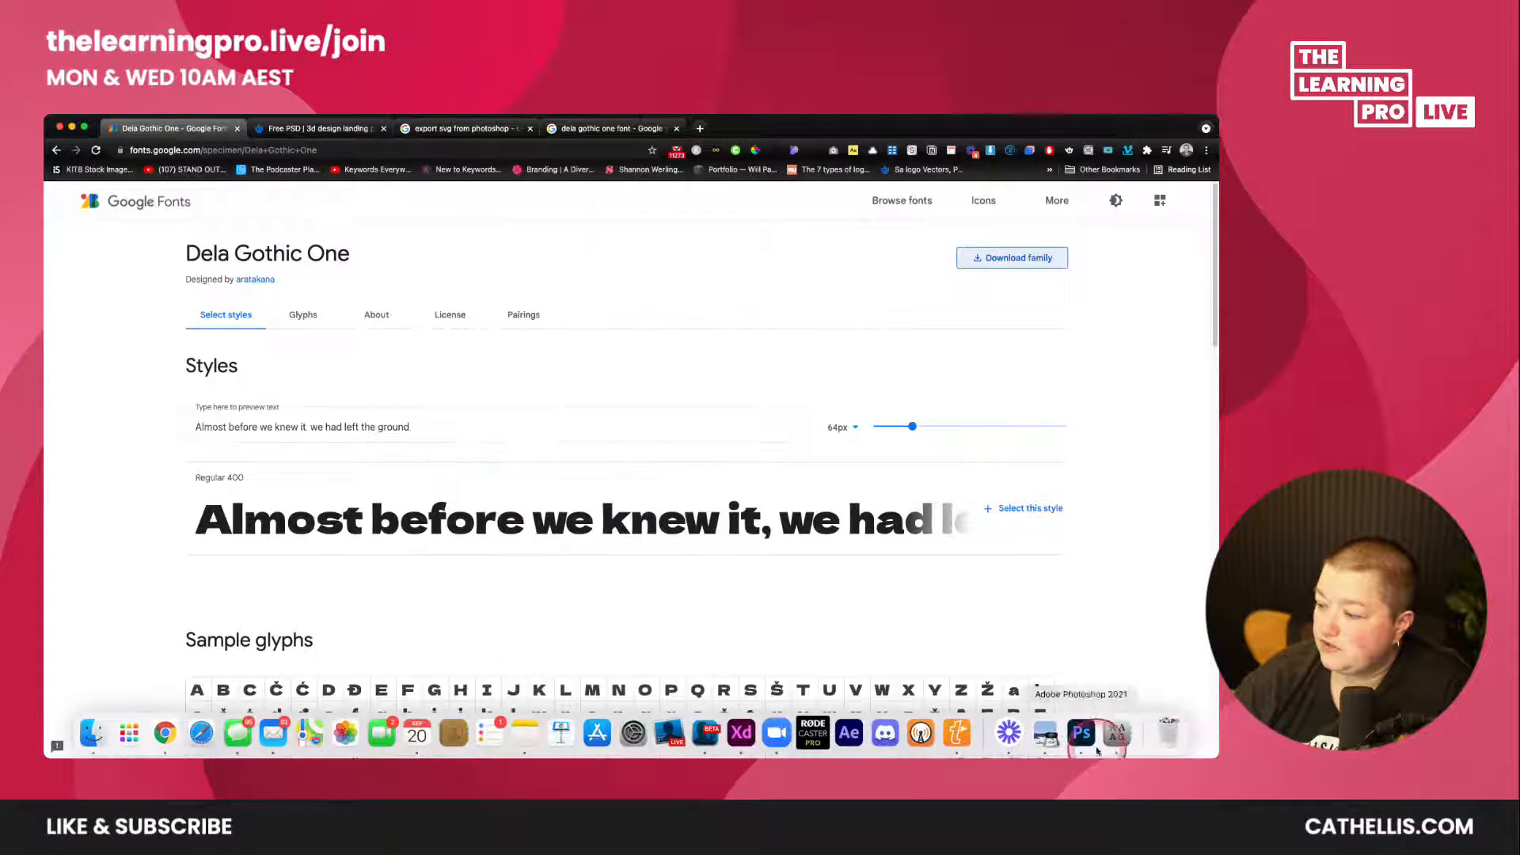
{"action": "left_click", "coordinate": [1114, 725]}
{"action": "left_click", "coordinate": [497, 567]}
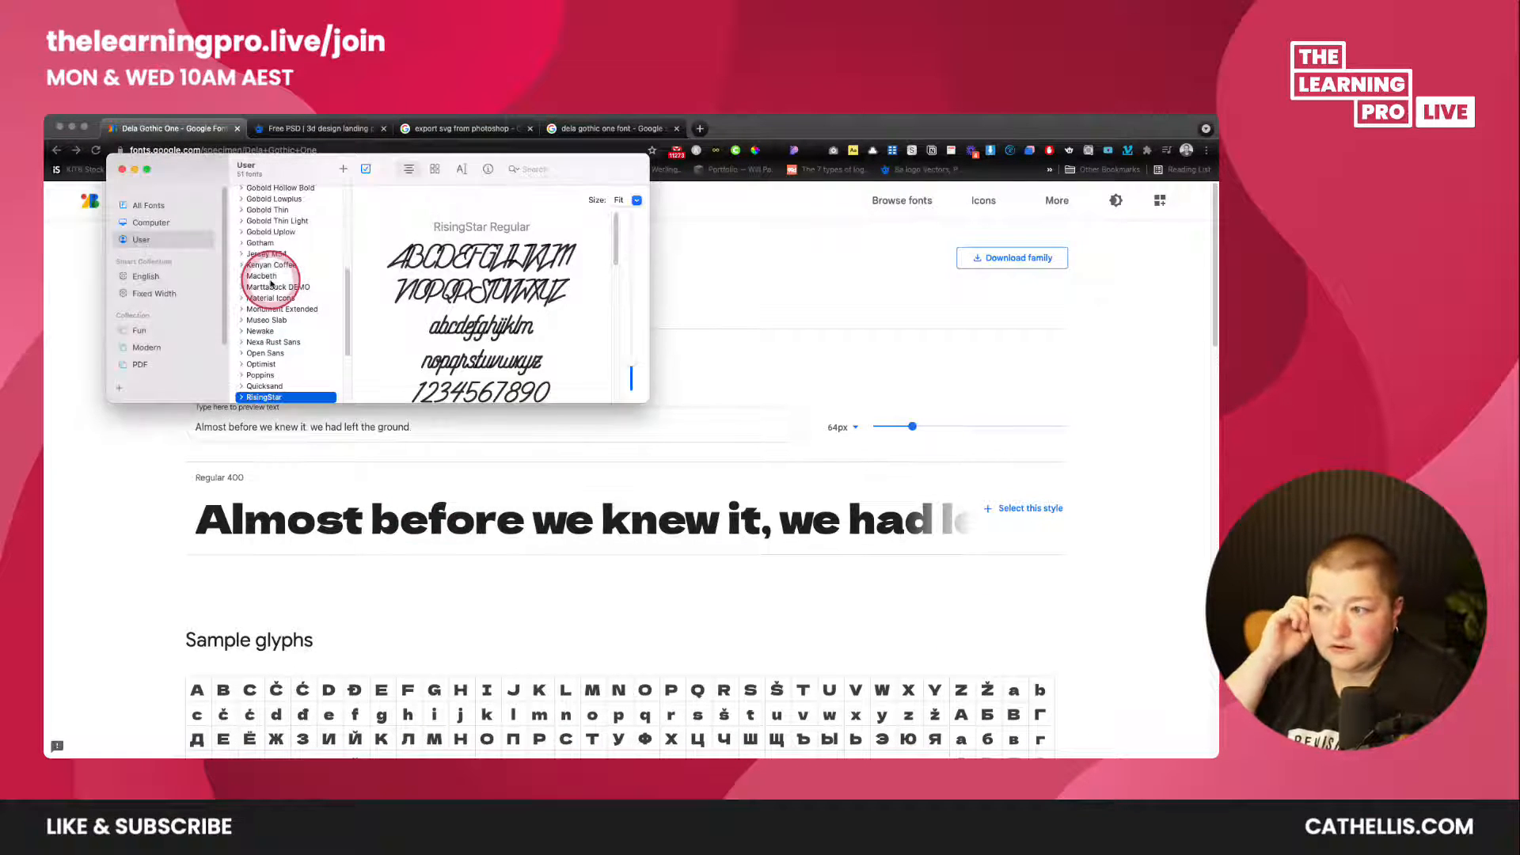
{"action": "left_click", "coordinate": [122, 171]}
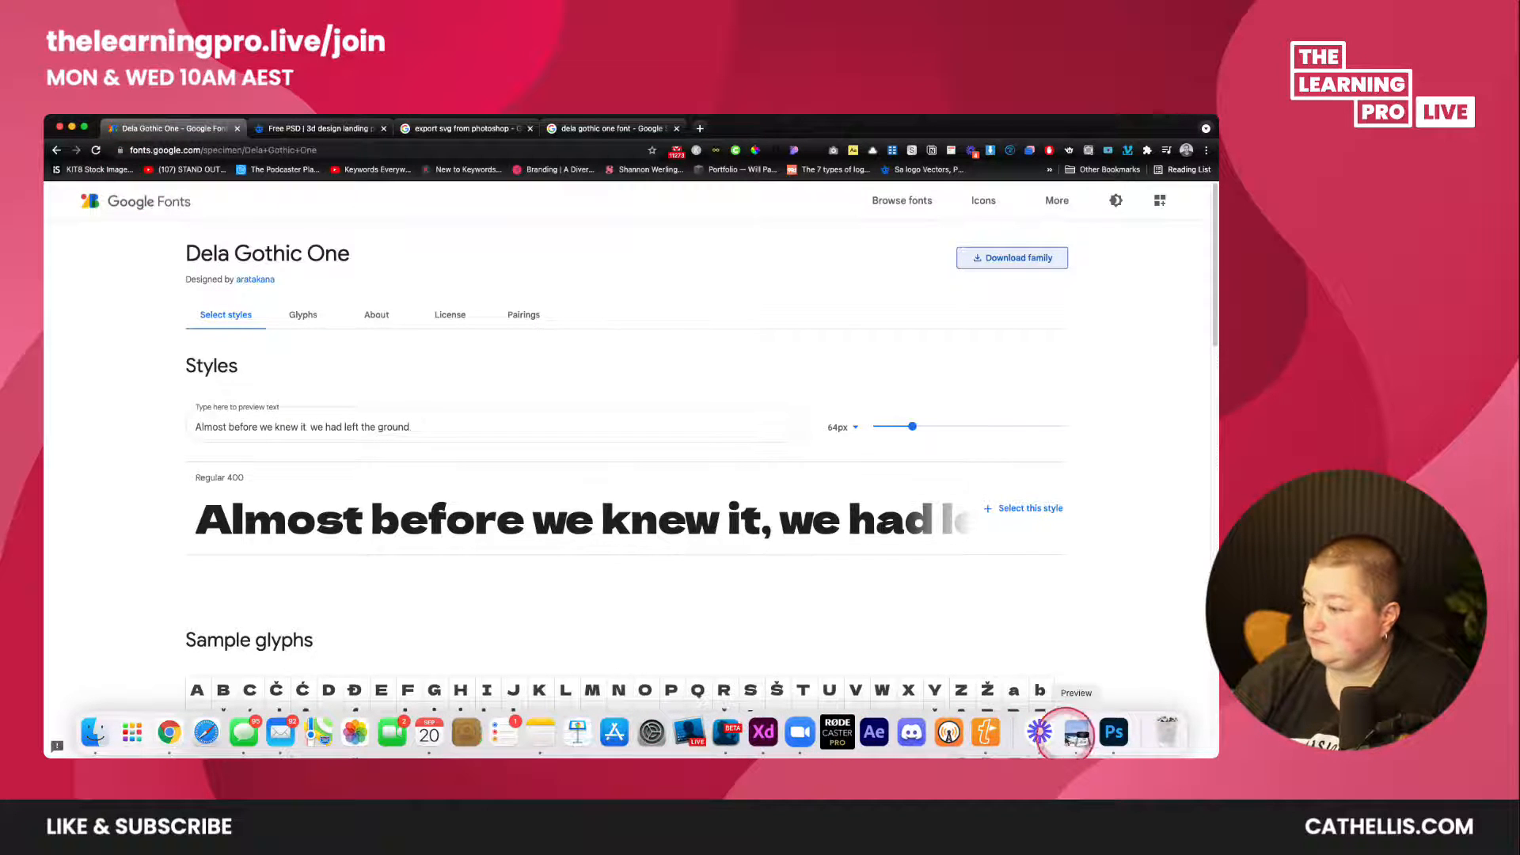
- Return to Photoshop, dismiss the missing-font dialog and replace the NEW DESIGNS title text with the presenter's full name in capitals
{"action": "left_click", "coordinate": [1114, 732]}
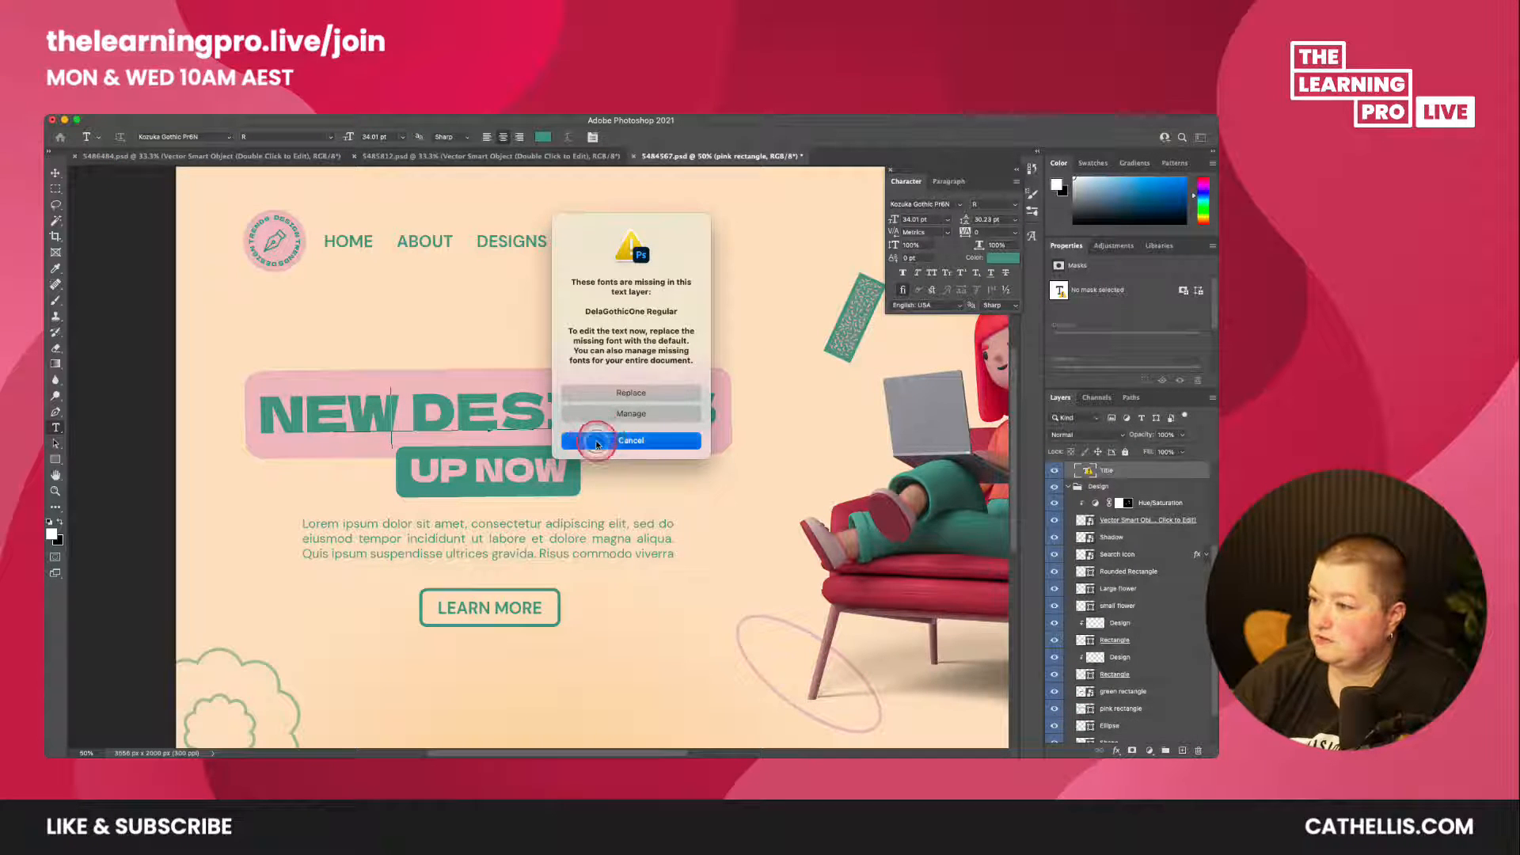
{"action": "left_click", "coordinate": [597, 441]}
{"action": "triple_click", "coordinate": [466, 410]}
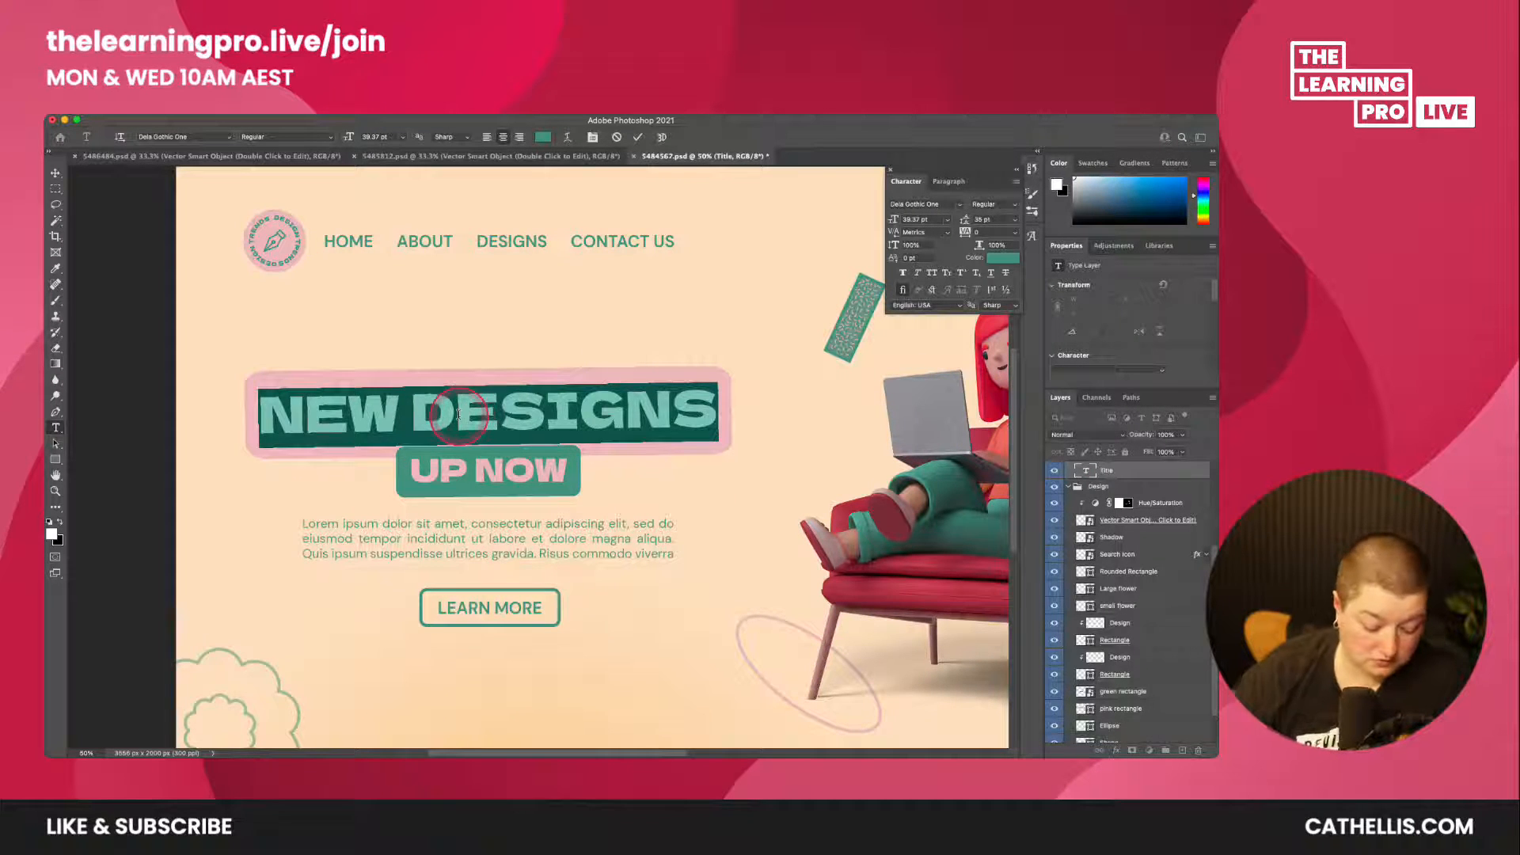
{"action": "type", "text": "ca"}
{"action": "key", "text": "BackSpace"}
{"action": "key", "text": "BackSpace"}
{"action": "type", "text": "CA"}
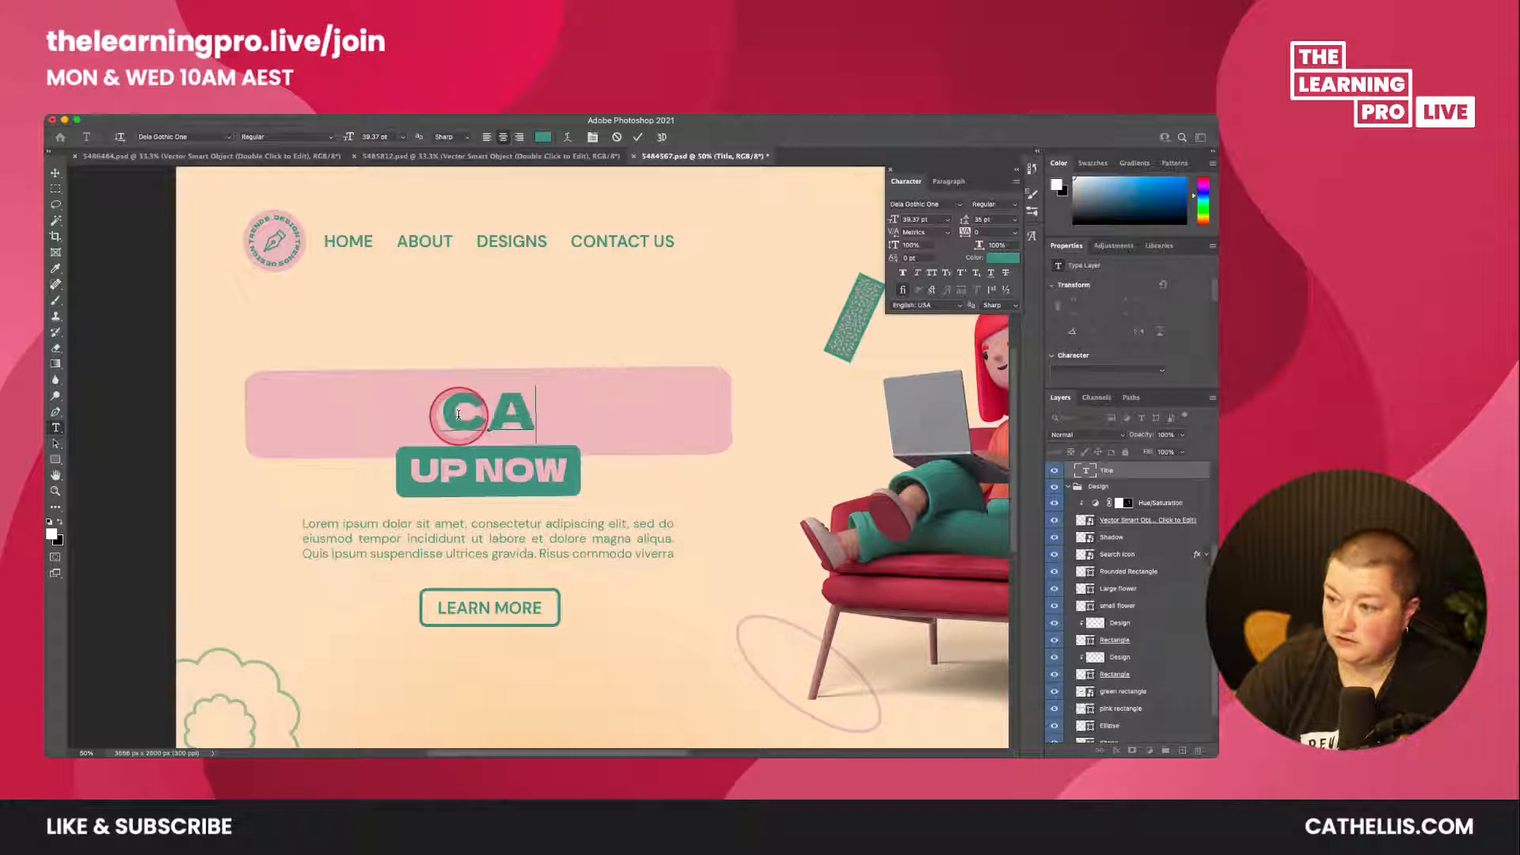
{"action": "type", "text": "TH ELLIS"}
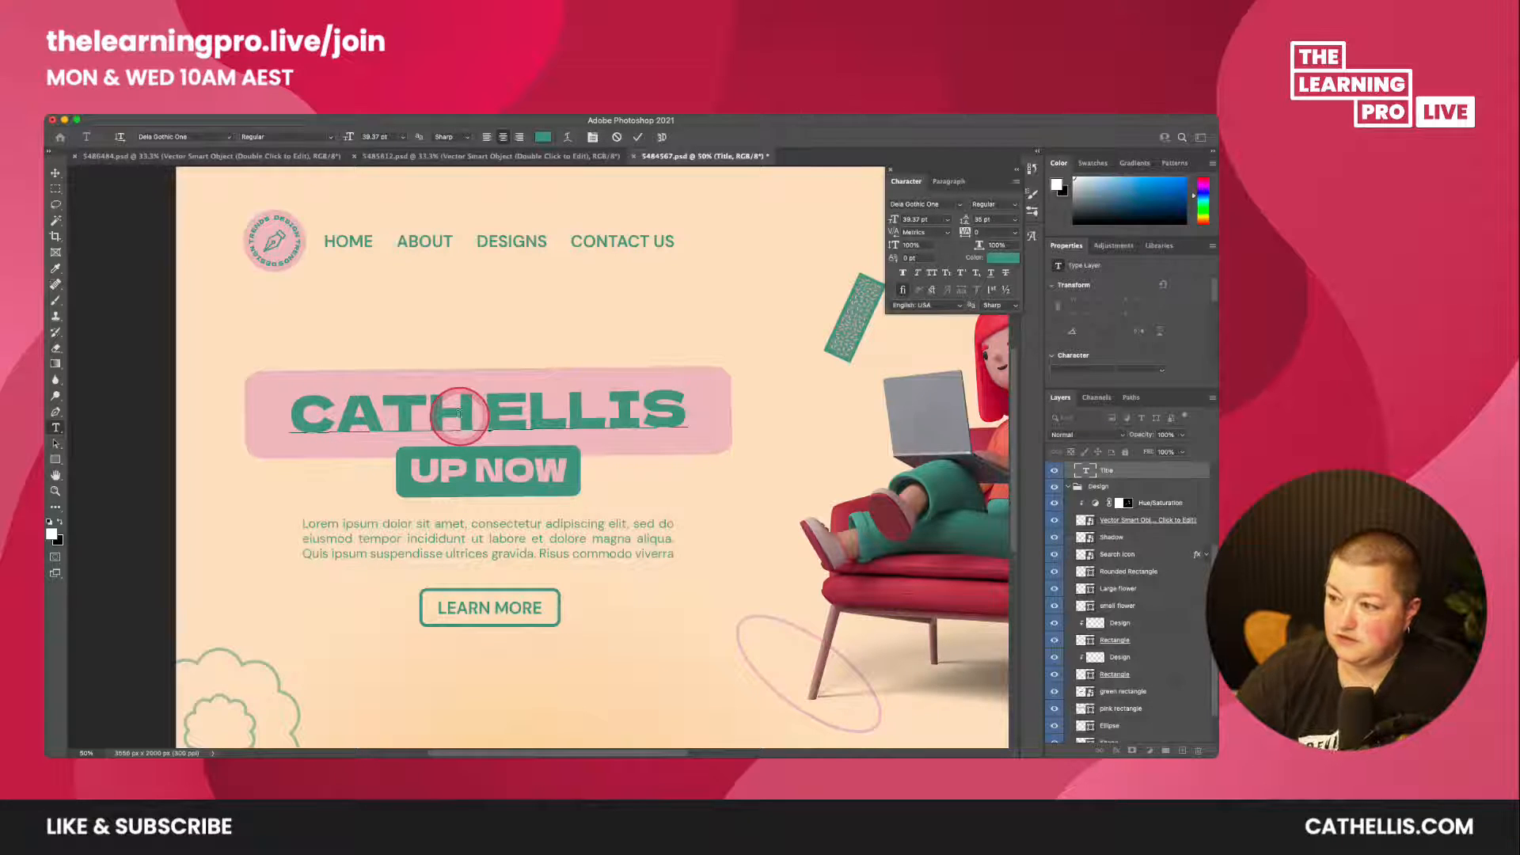
{"action": "left_click", "coordinate": [55, 173]}
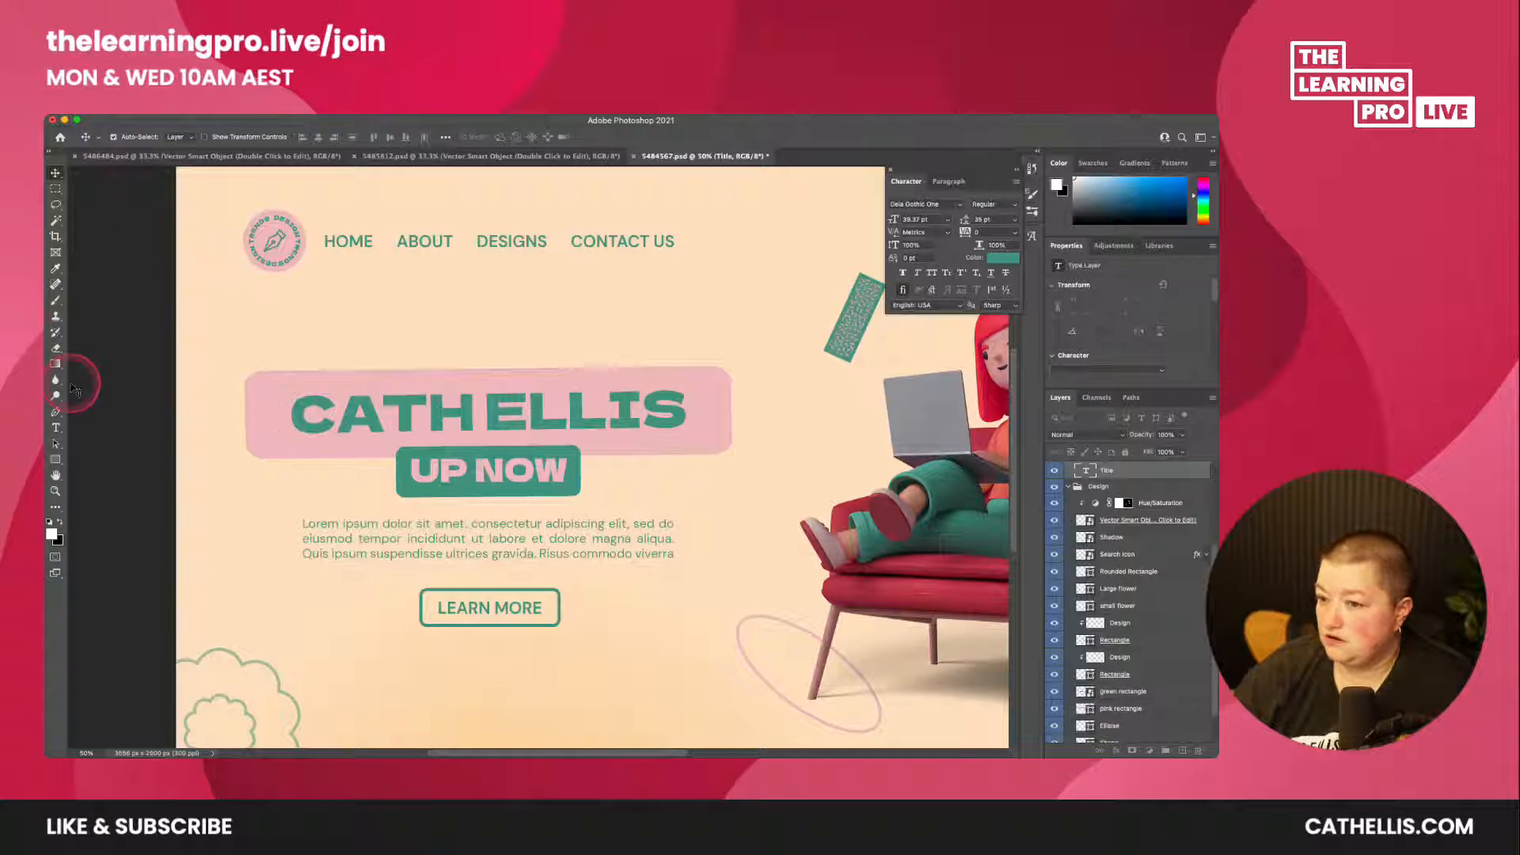
- Replace the UP NOW subtitle text with LEARNING DESIGNER using the Type tool
{"action": "scroll", "coordinate": [1125, 681], "scroll_direction": "down", "scroll_amount": 1}
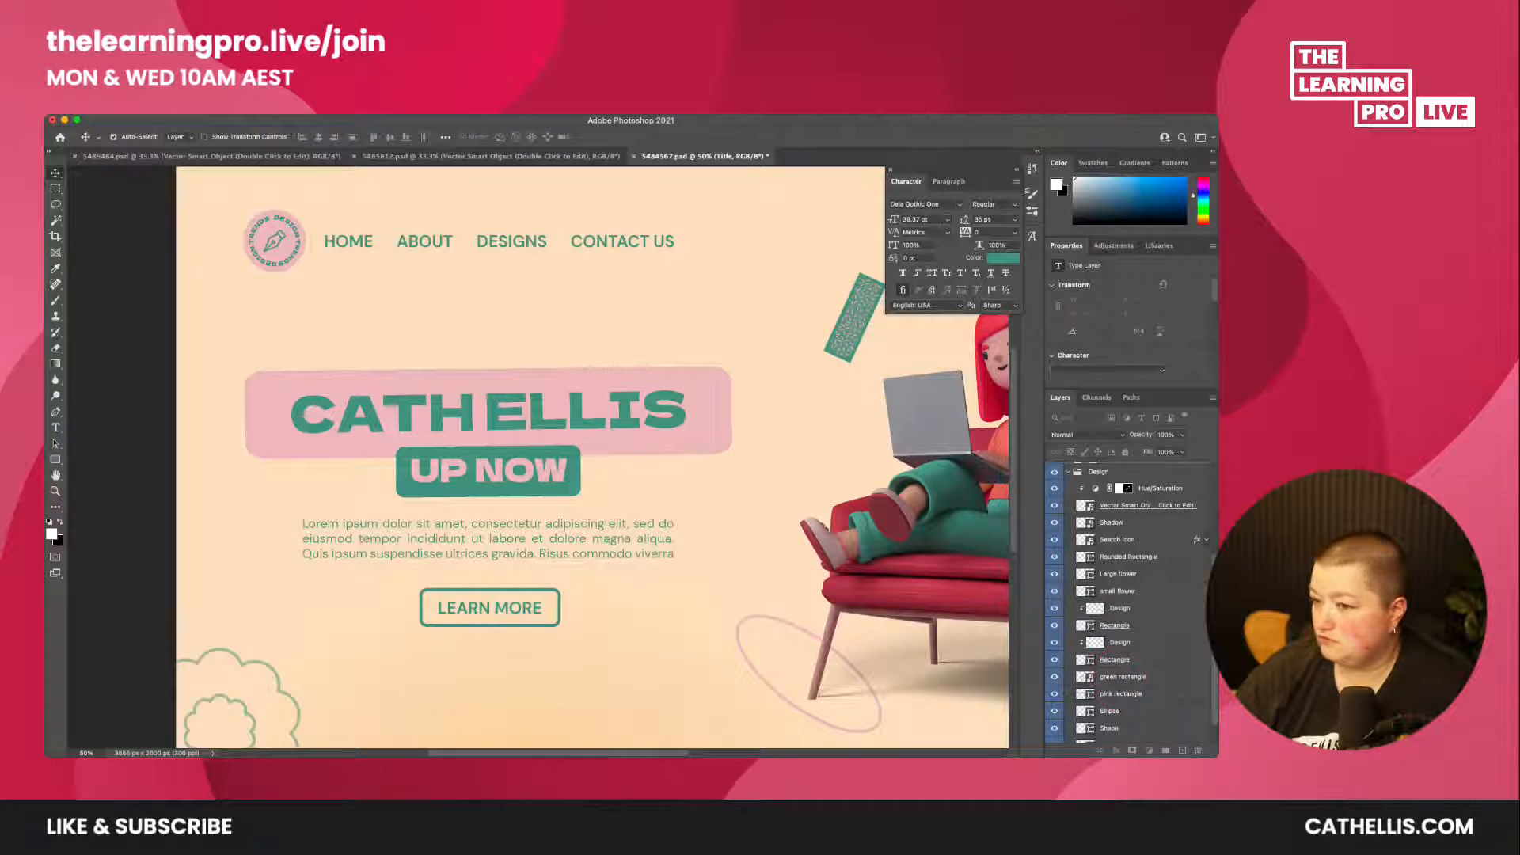
{"action": "left_click", "coordinate": [56, 428]}
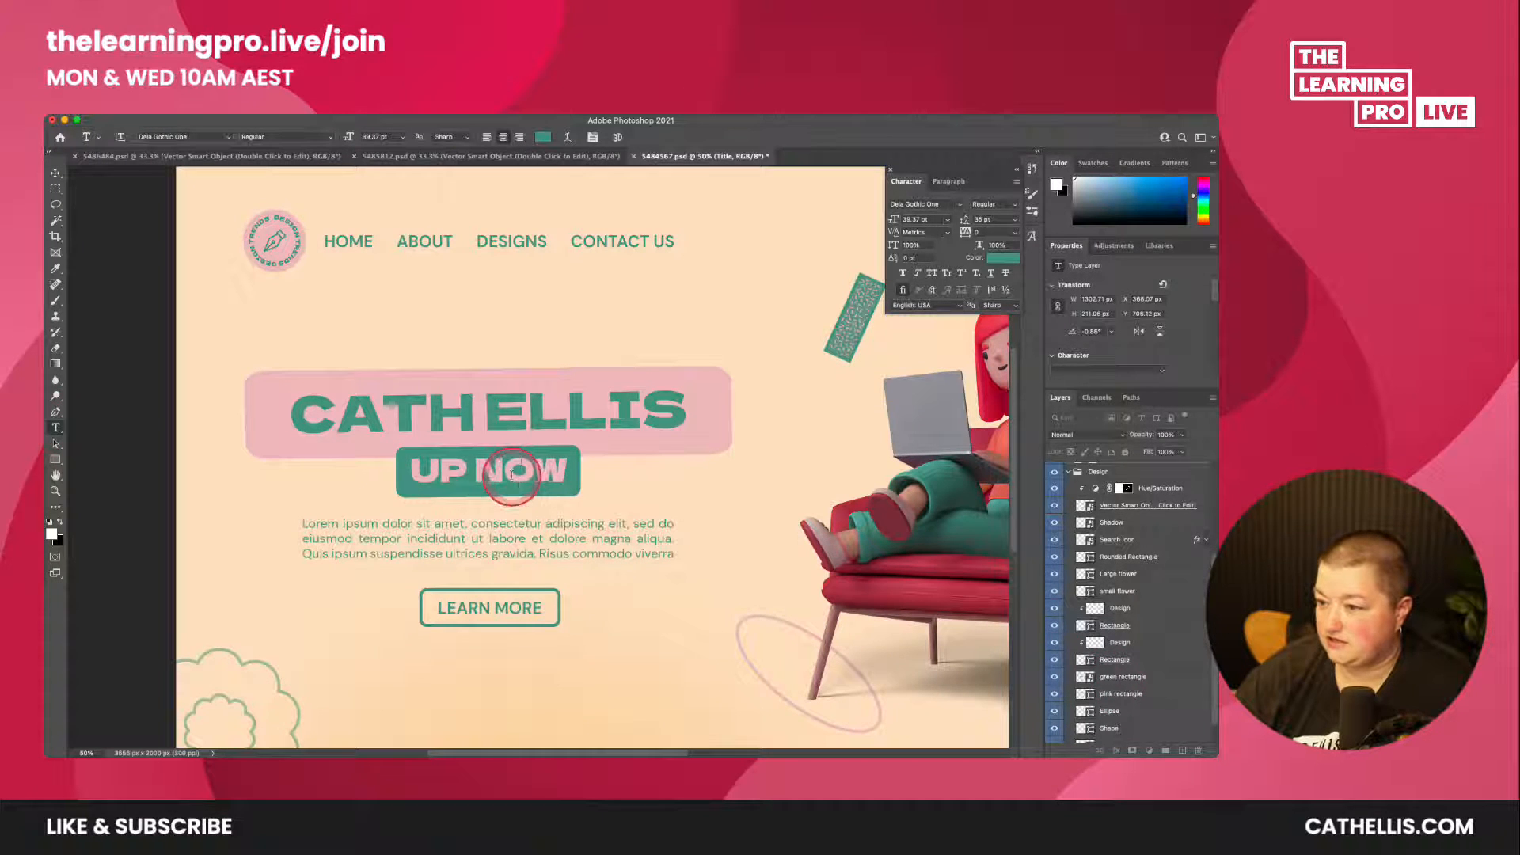
{"action": "left_click", "coordinate": [505, 471]}
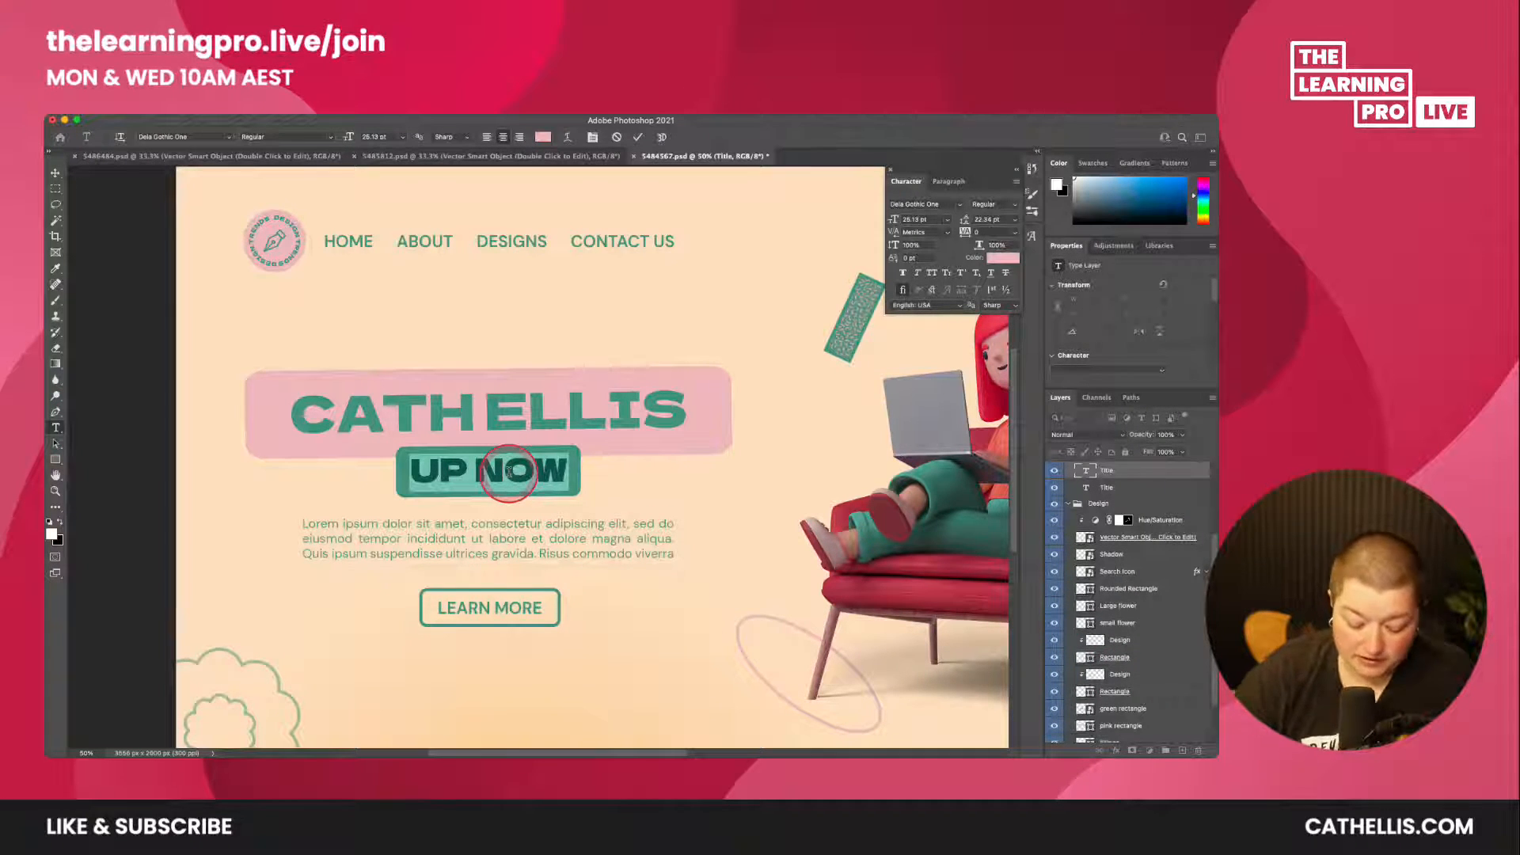
{"action": "type", "text": "LEARNIN"}
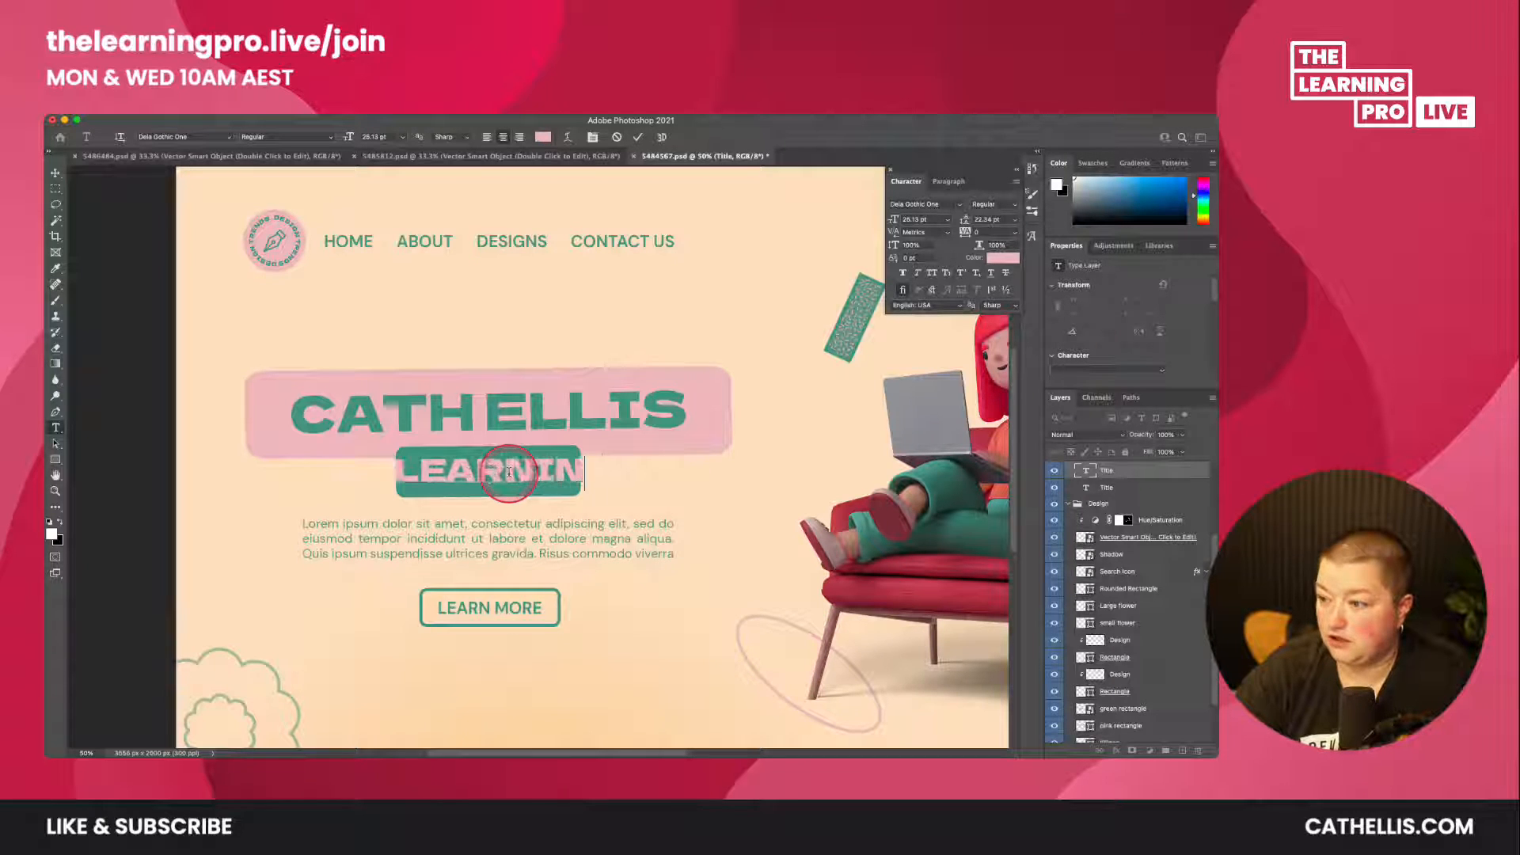
{"action": "type", "text": "G DESIGNER"}
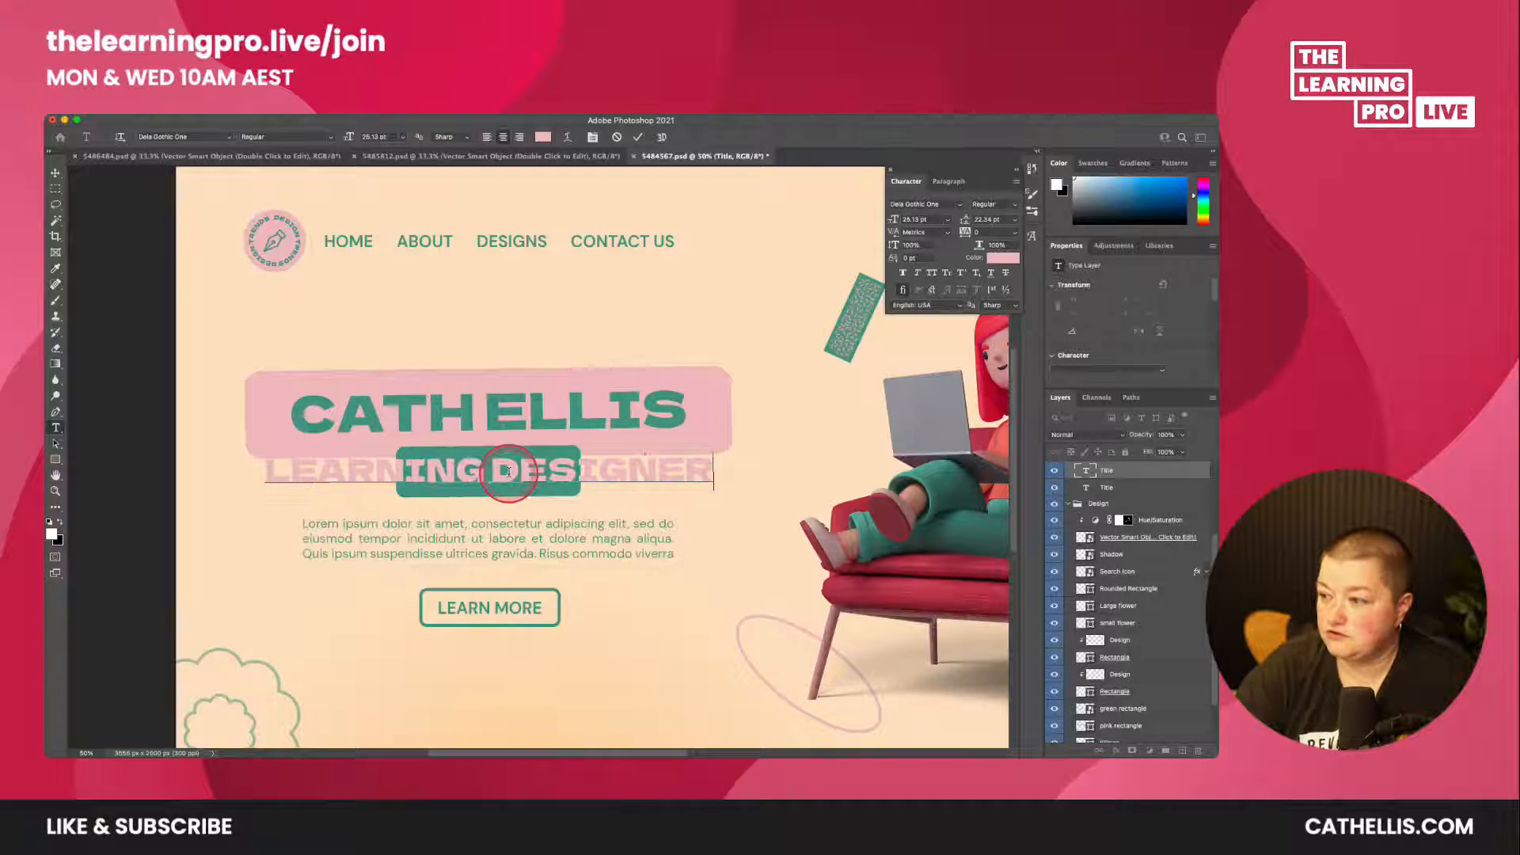
- Select the green rectangle layer, then hide and show it to check which shape it controls
{"action": "left_click", "coordinate": [1127, 710]}
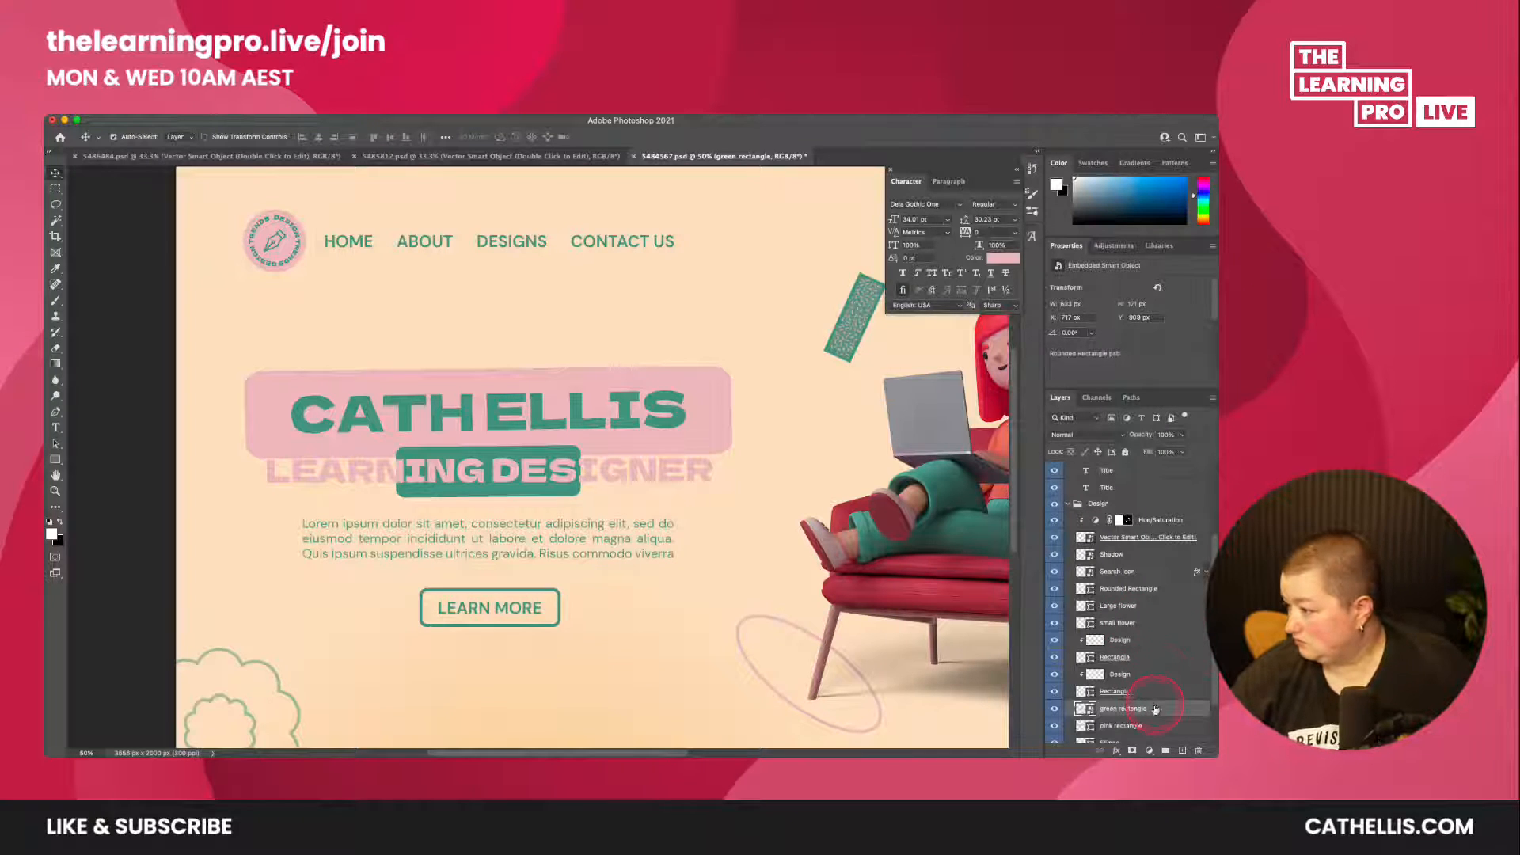
{"action": "left_click", "coordinate": [1060, 709]}
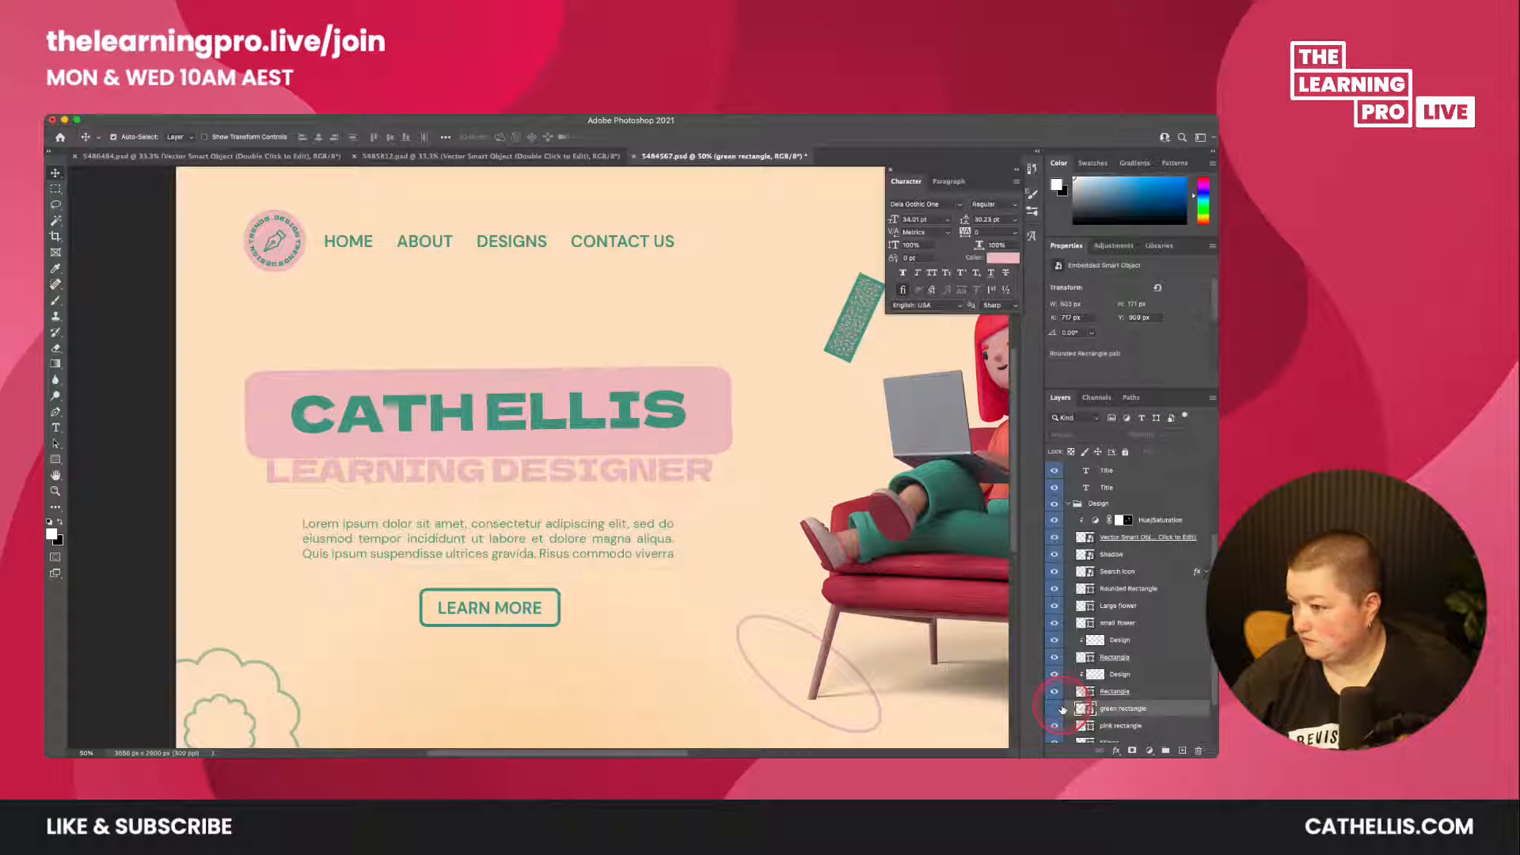
{"action": "left_click", "coordinate": [1060, 709]}
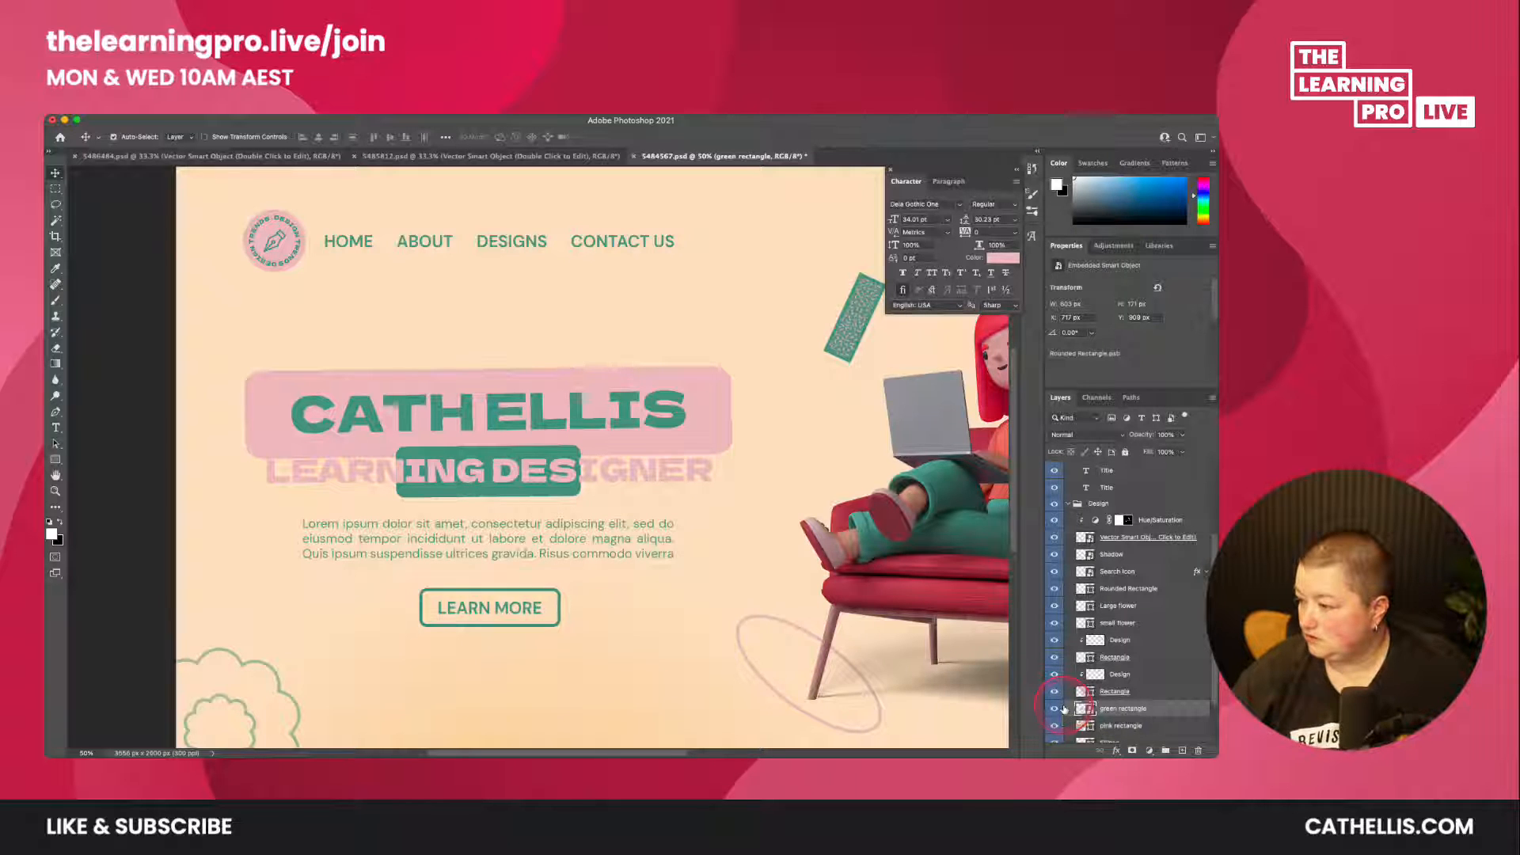
- Set the whole LEARNING DESIGNER subtitle's font size to 18 pt
{"action": "left_click", "coordinate": [491, 469]}
{"action": "left_click", "coordinate": [56, 428]}
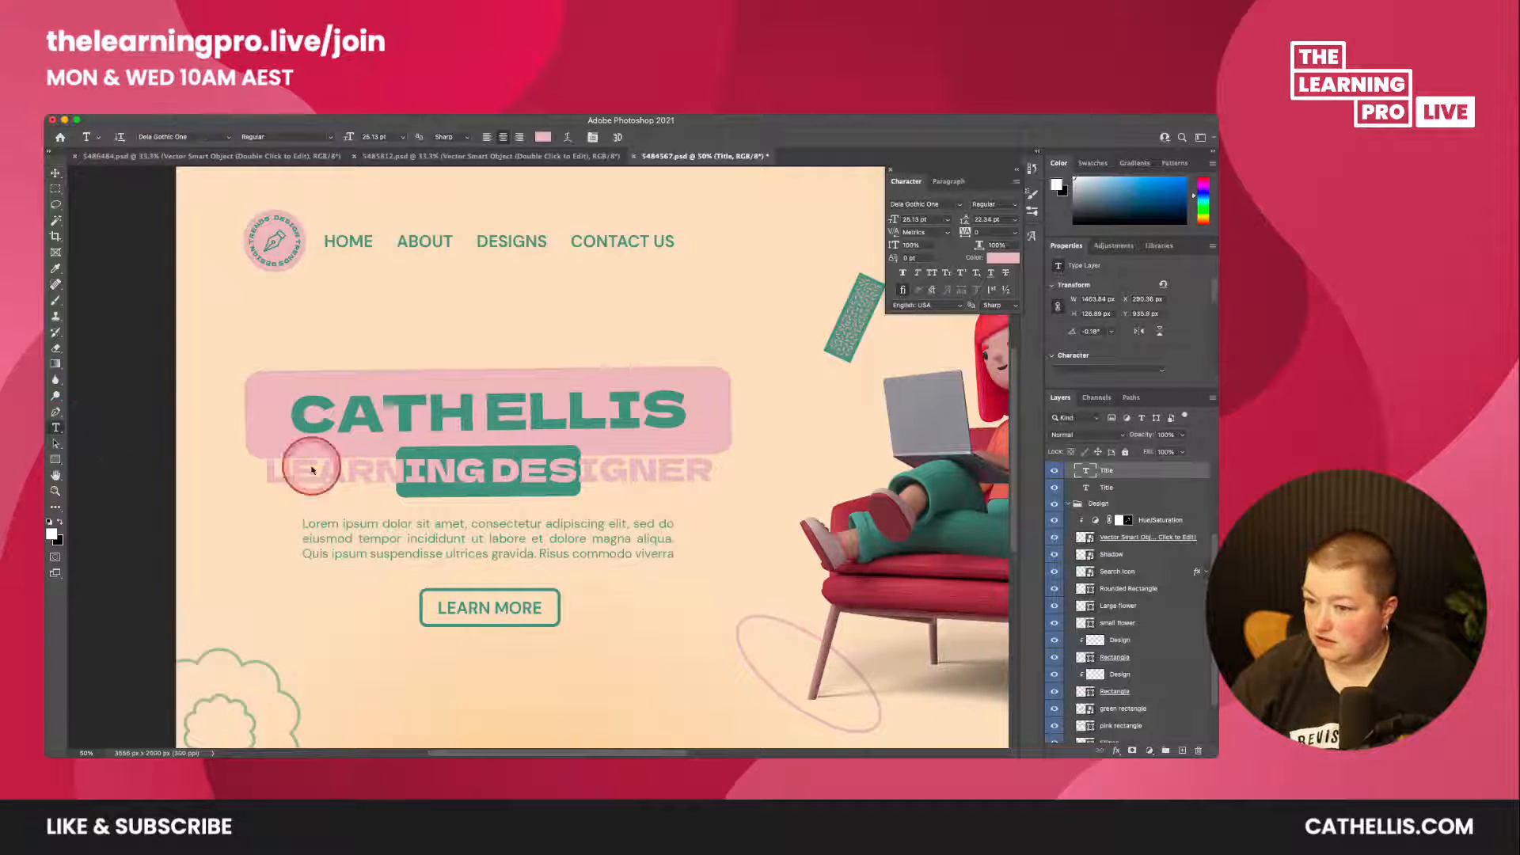
{"action": "left_click", "coordinate": [443, 469]}
{"action": "key", "text": "super+a"}
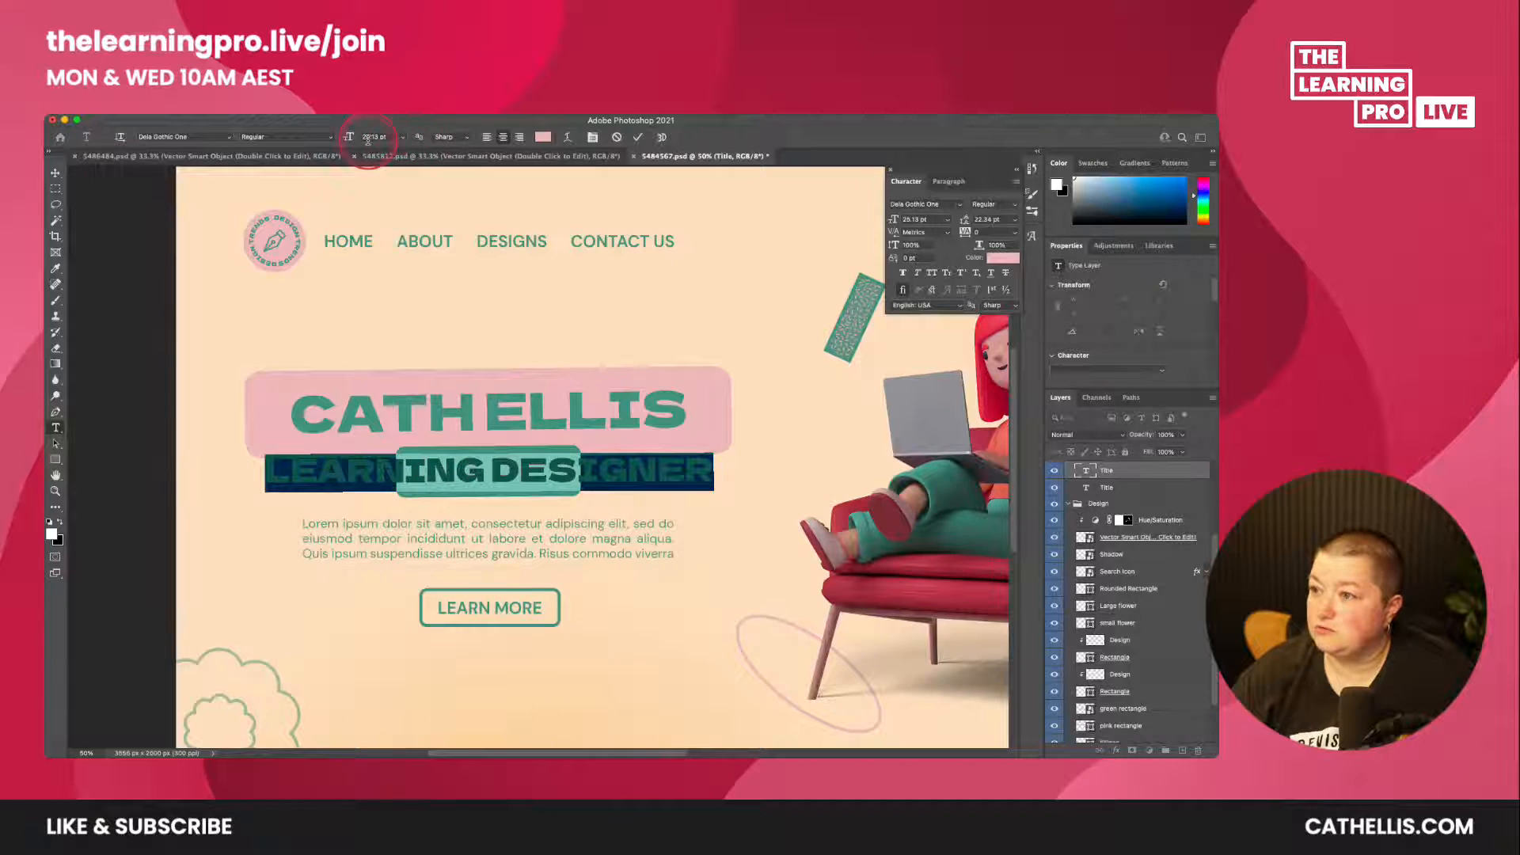
{"action": "left_click", "coordinate": [400, 145]}
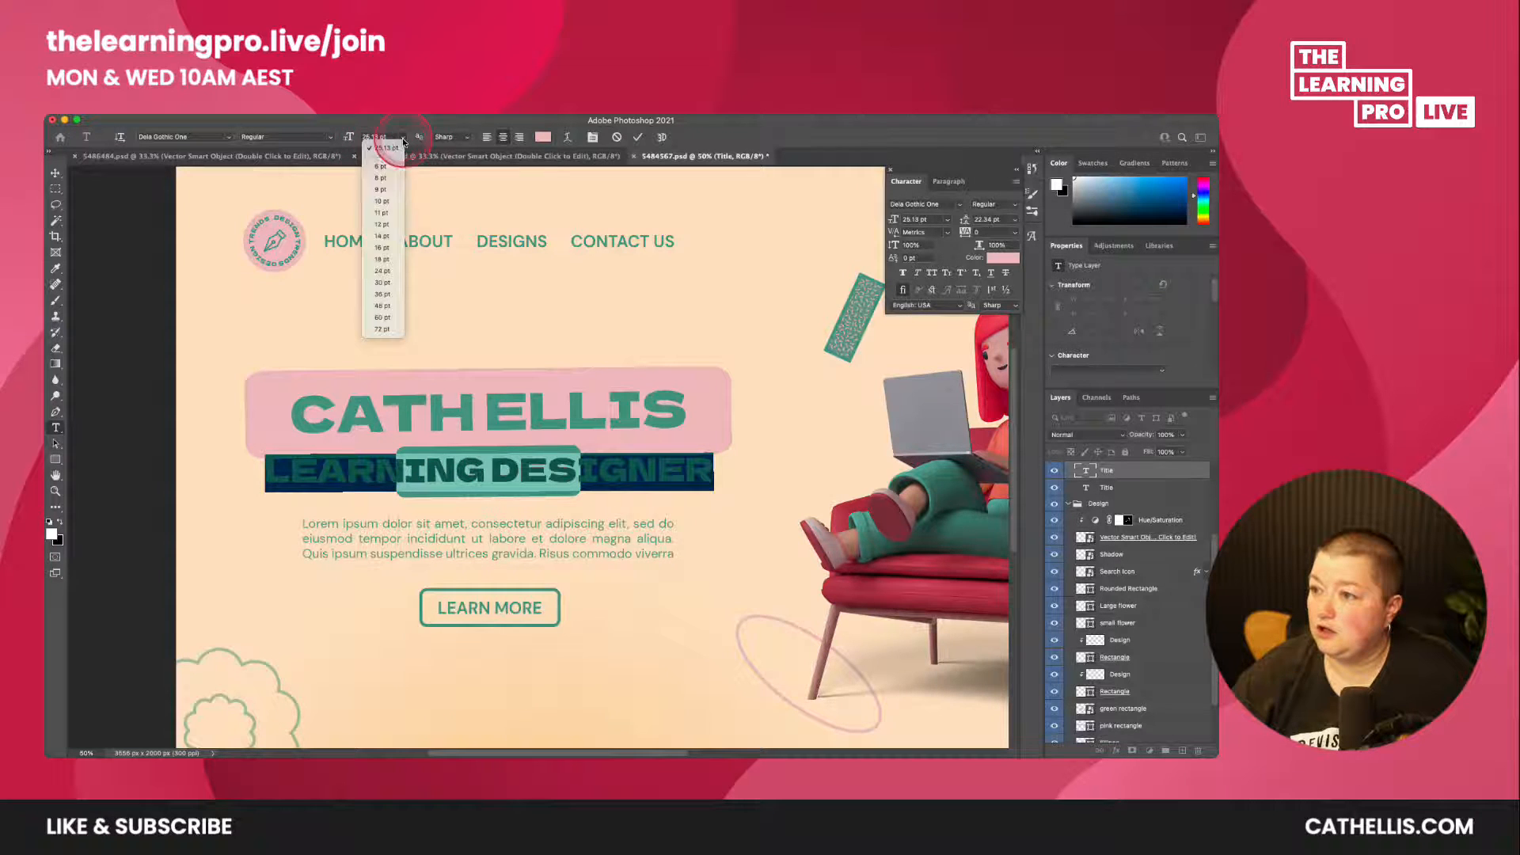
{"action": "left_click", "coordinate": [381, 260]}
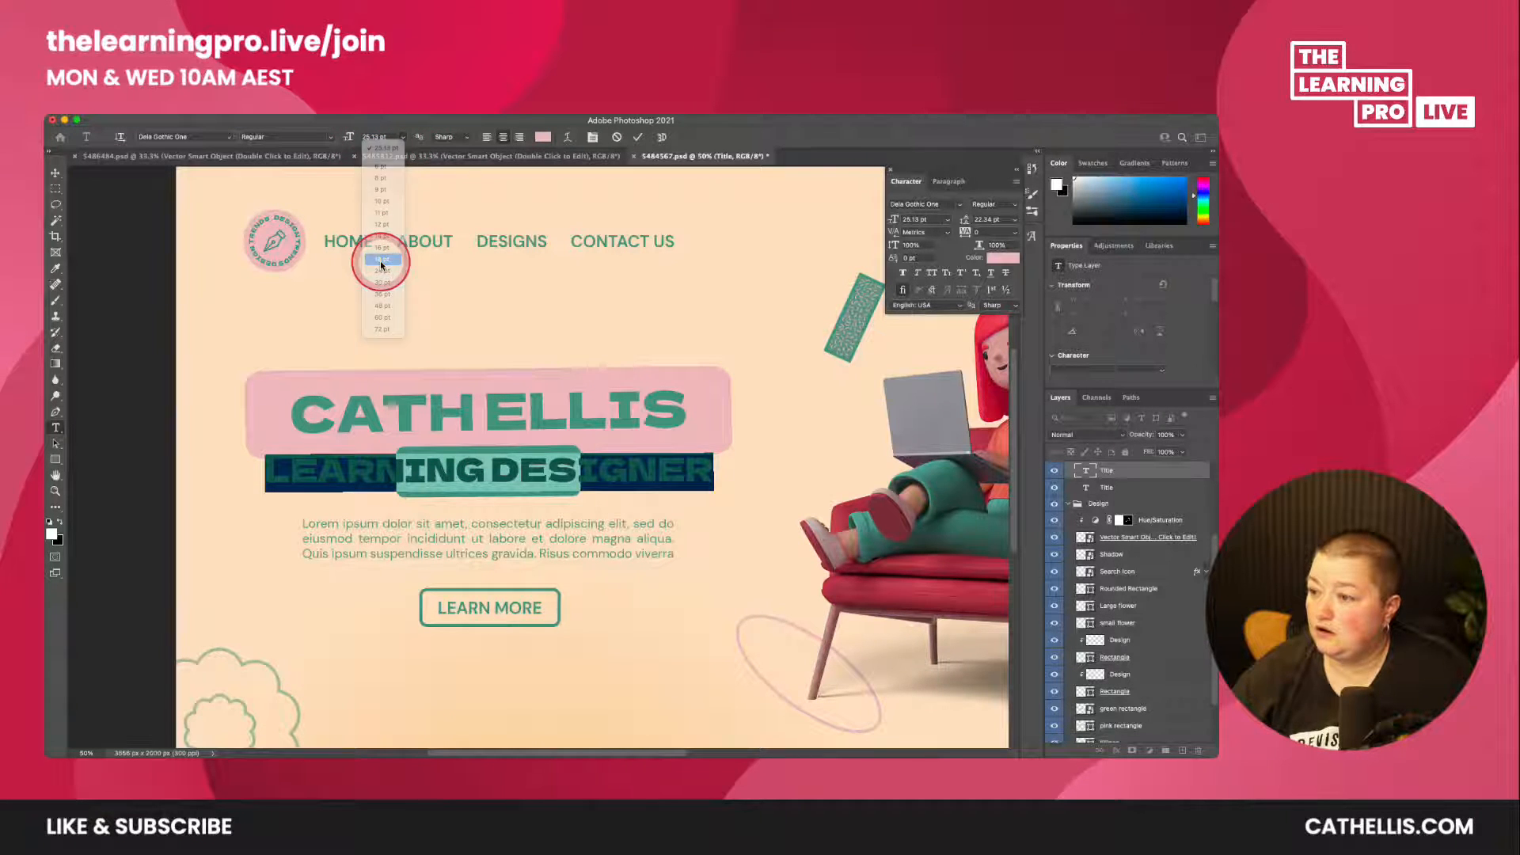
{"action": "left_click", "coordinate": [55, 173]}
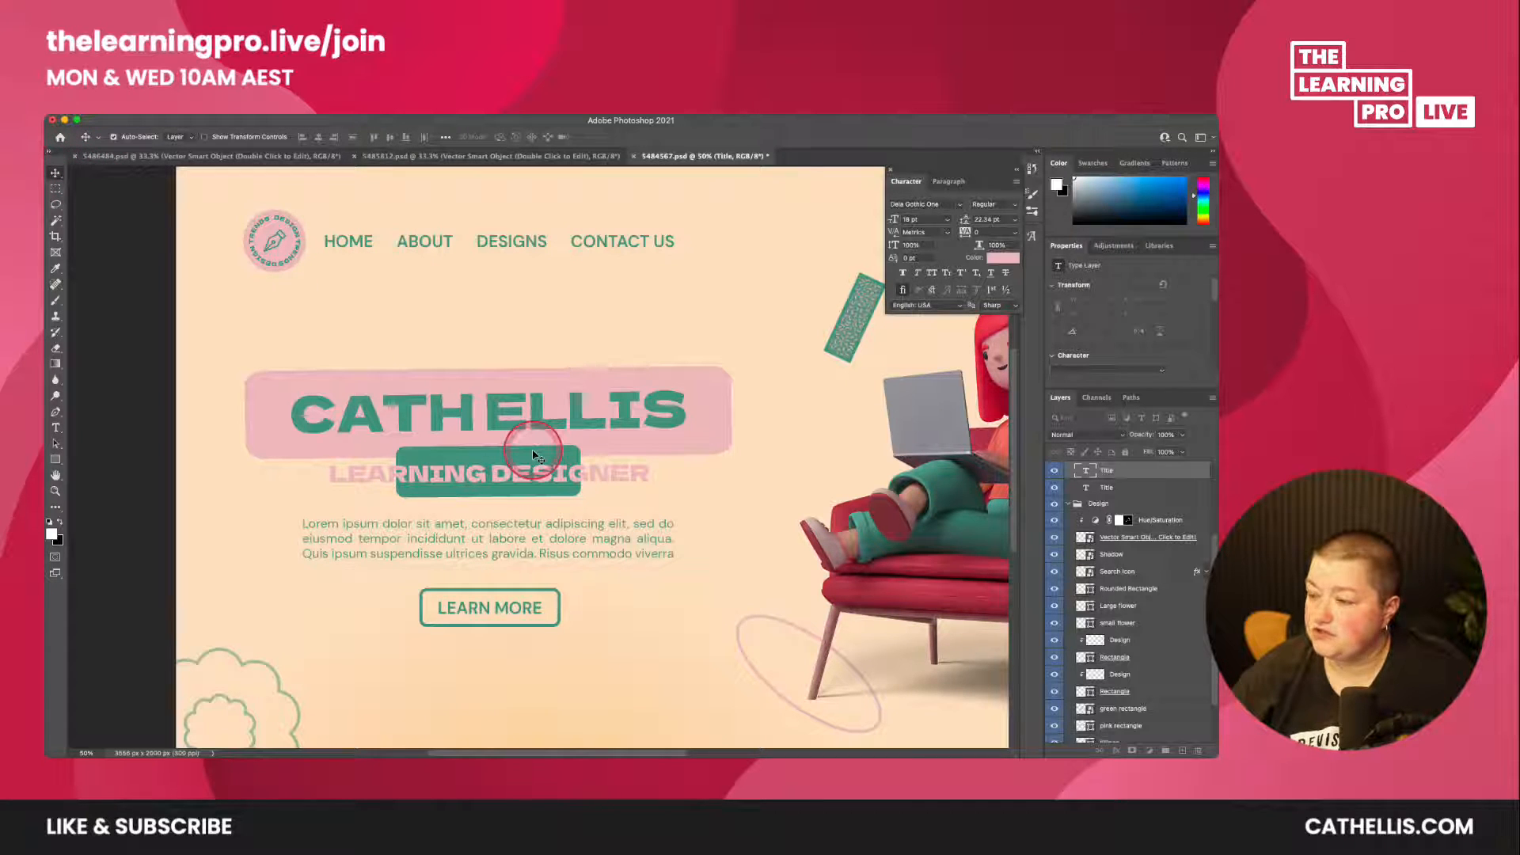
- Free-transform the green rectangle to about 192% width and 86% height so it frames the LEARNING DESIGNER text
{"action": "left_click", "coordinate": [1108, 710]}
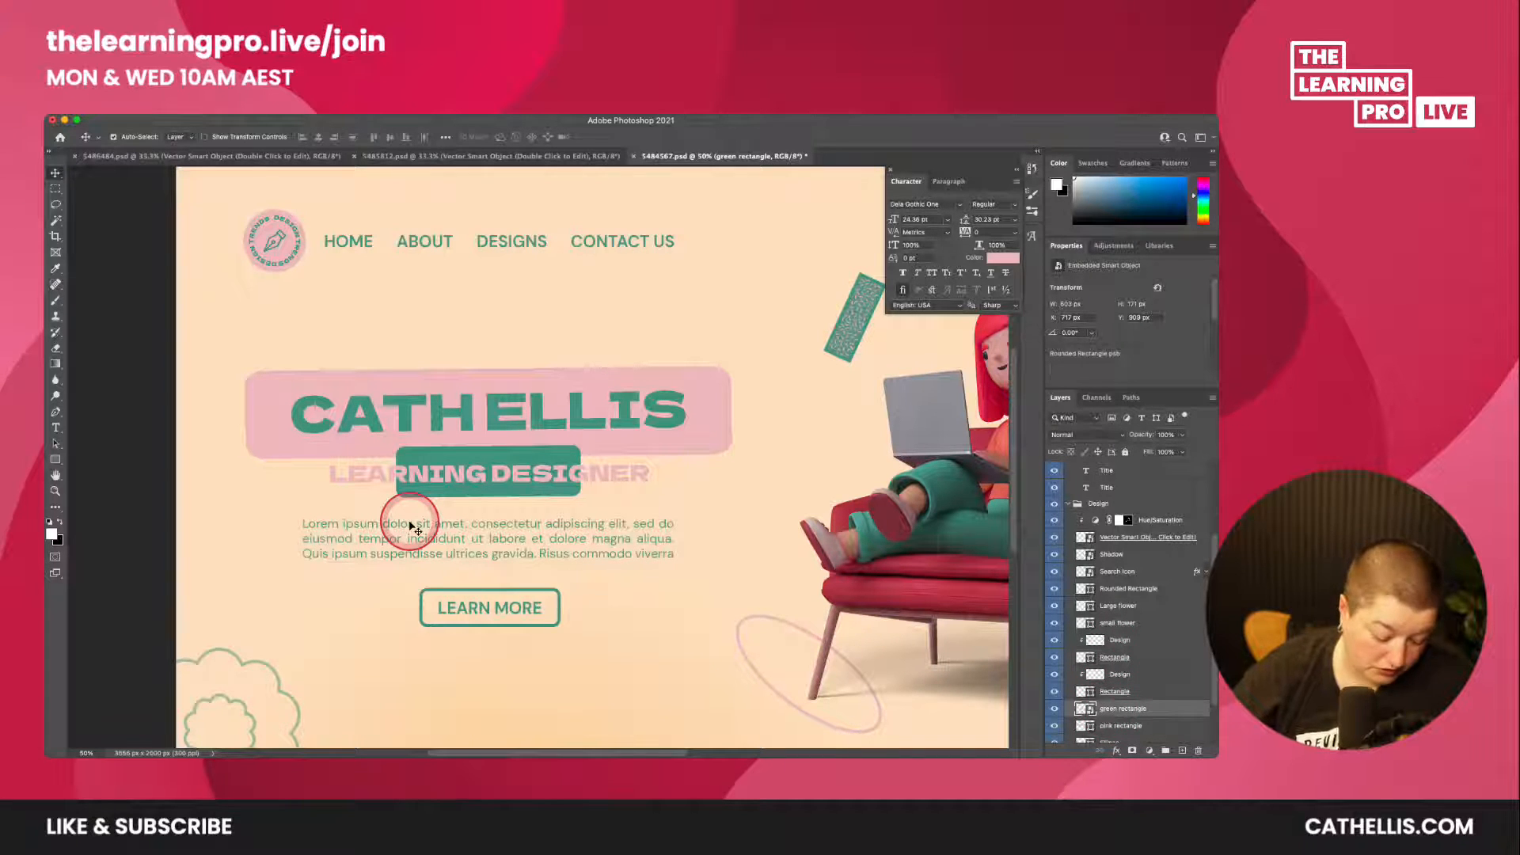
{"action": "key", "text": "super"}
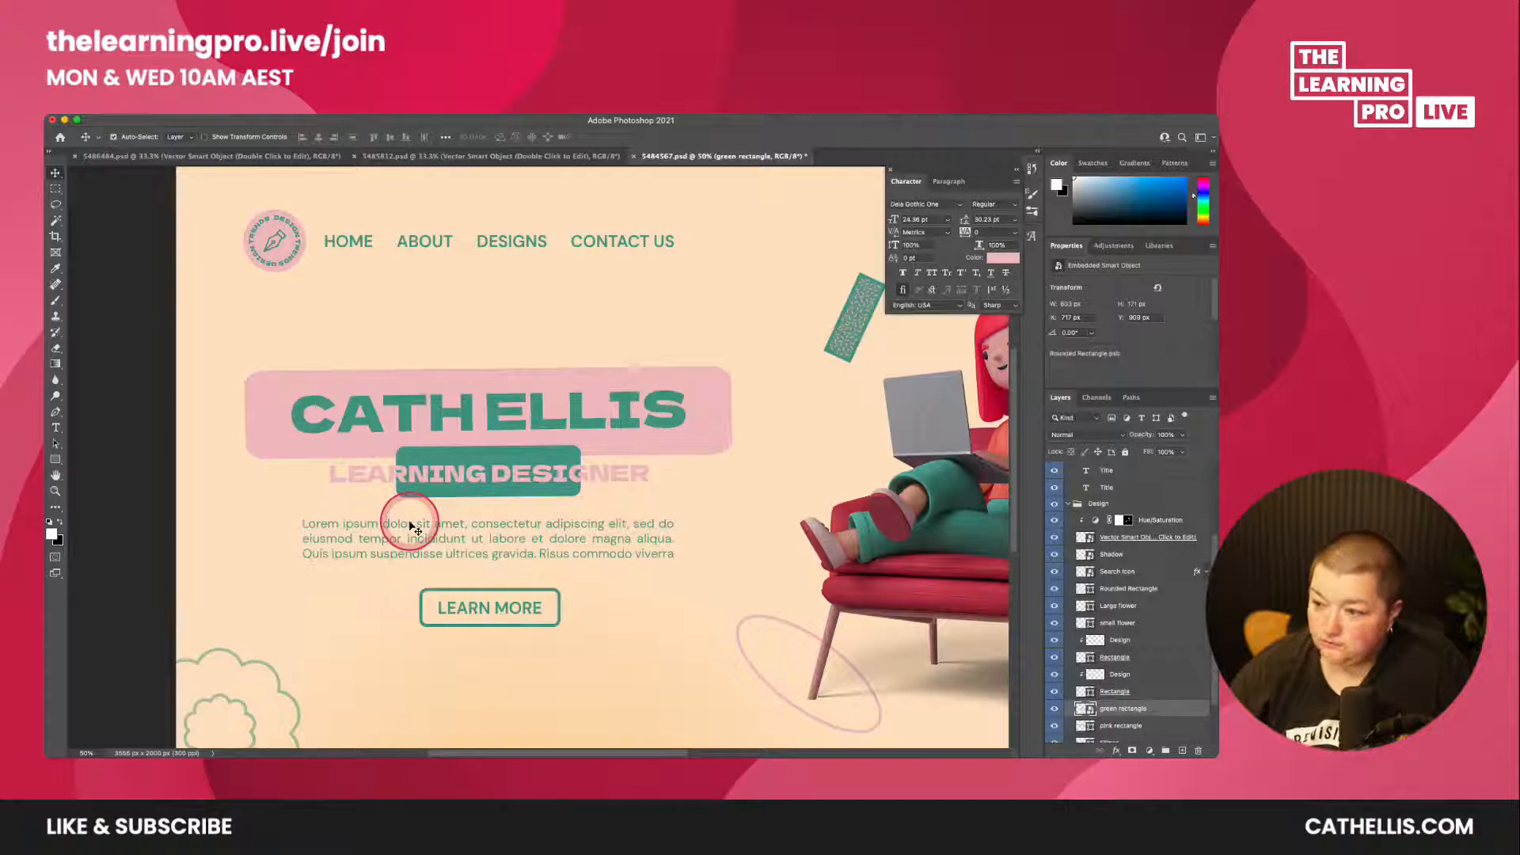
{"action": "key", "text": "super+t"}
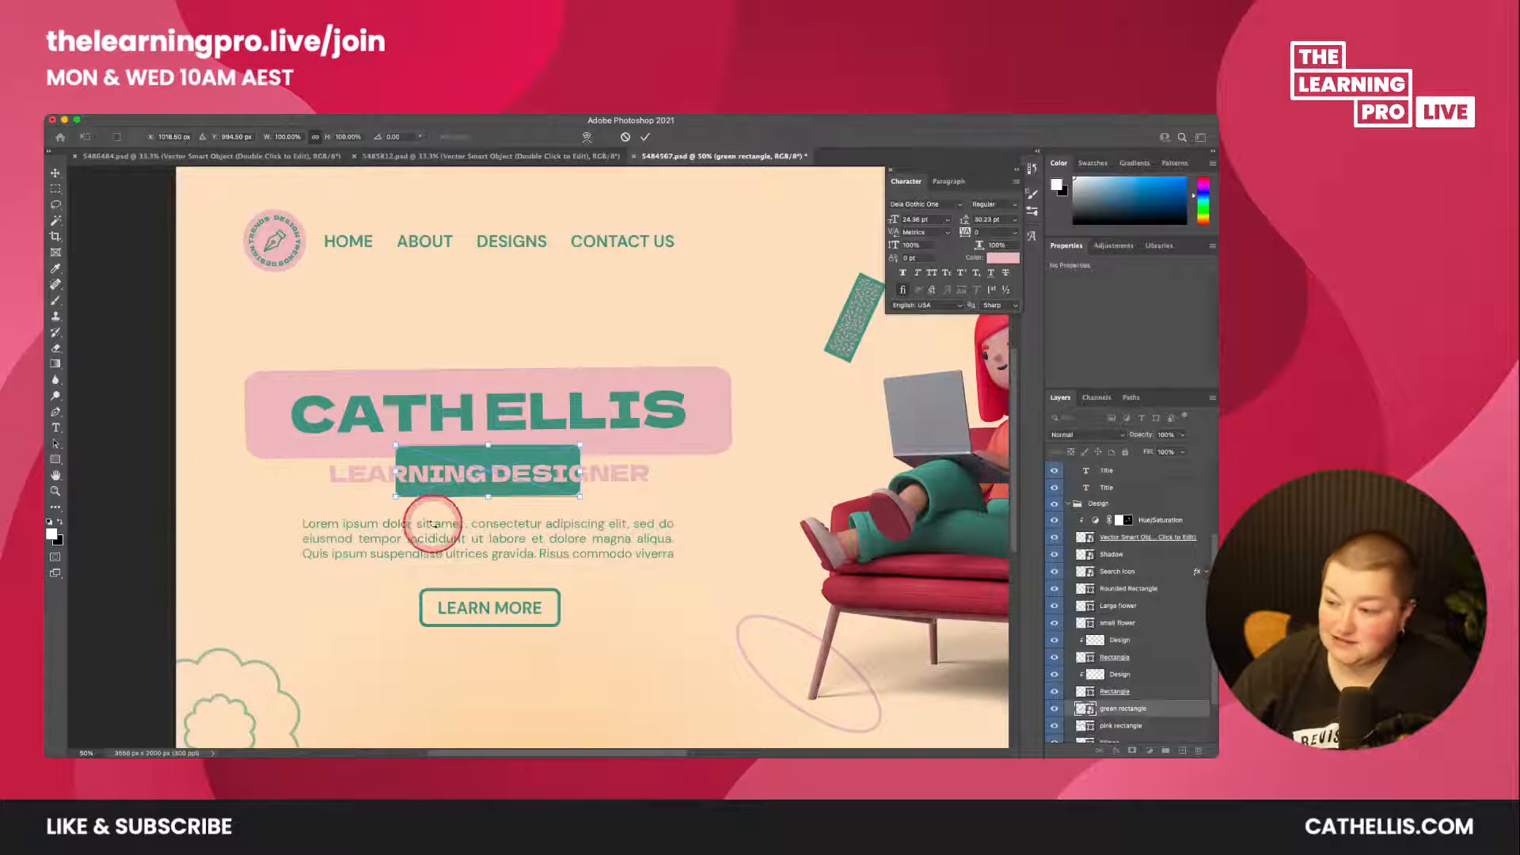
{"action": "left_click_drag", "start_coordinate": [581, 474], "coordinate": [668, 471]}
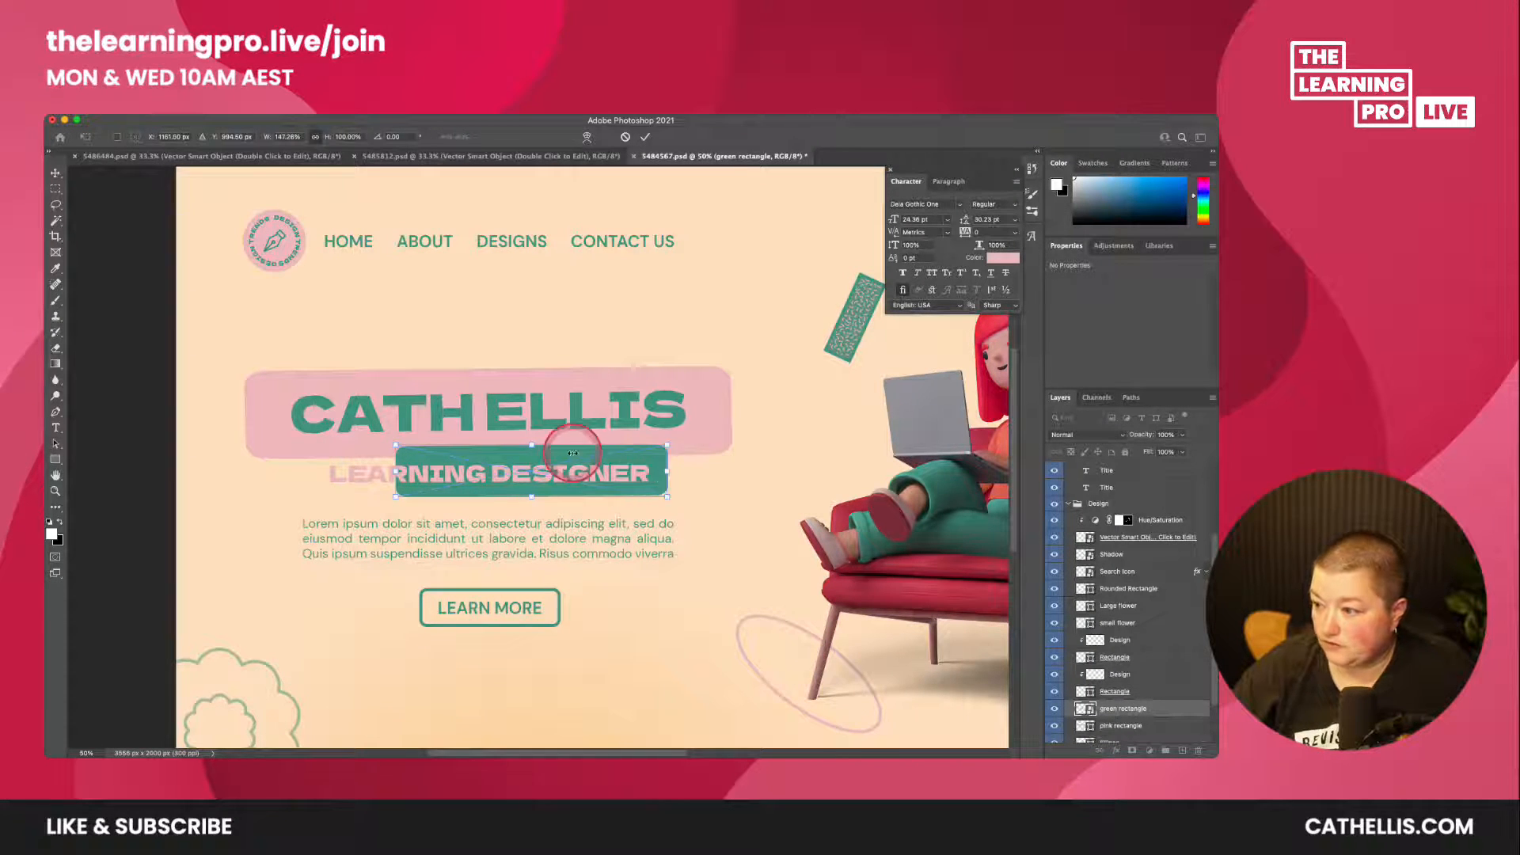
{"action": "left_click_drag", "start_coordinate": [531, 445], "coordinate": [530, 452]}
{"action": "left_click_drag", "start_coordinate": [395, 474], "coordinate": [312, 470]}
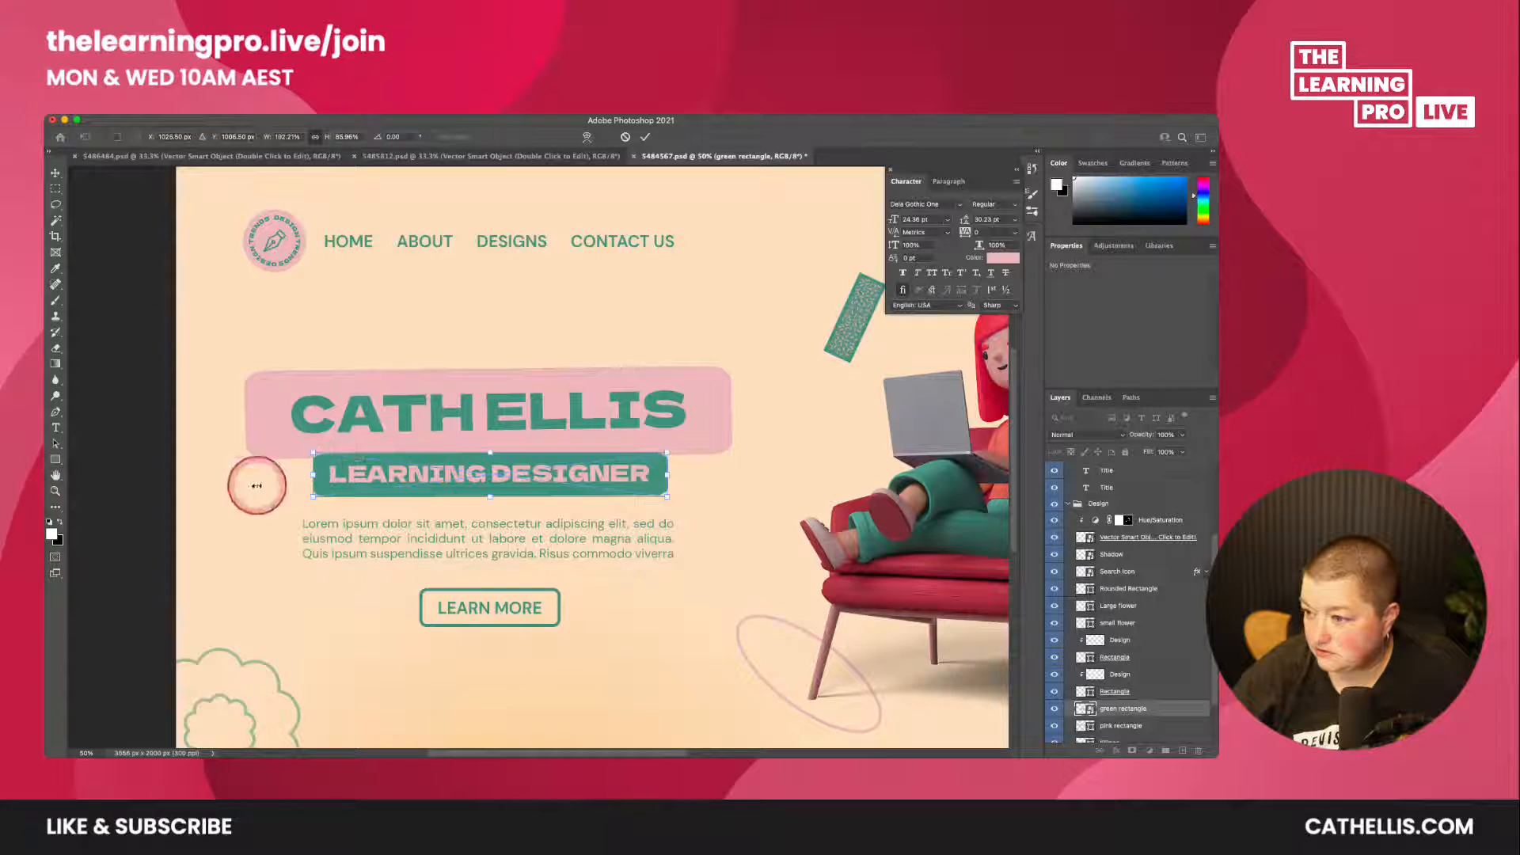
{"action": "left_click", "coordinate": [56, 172]}
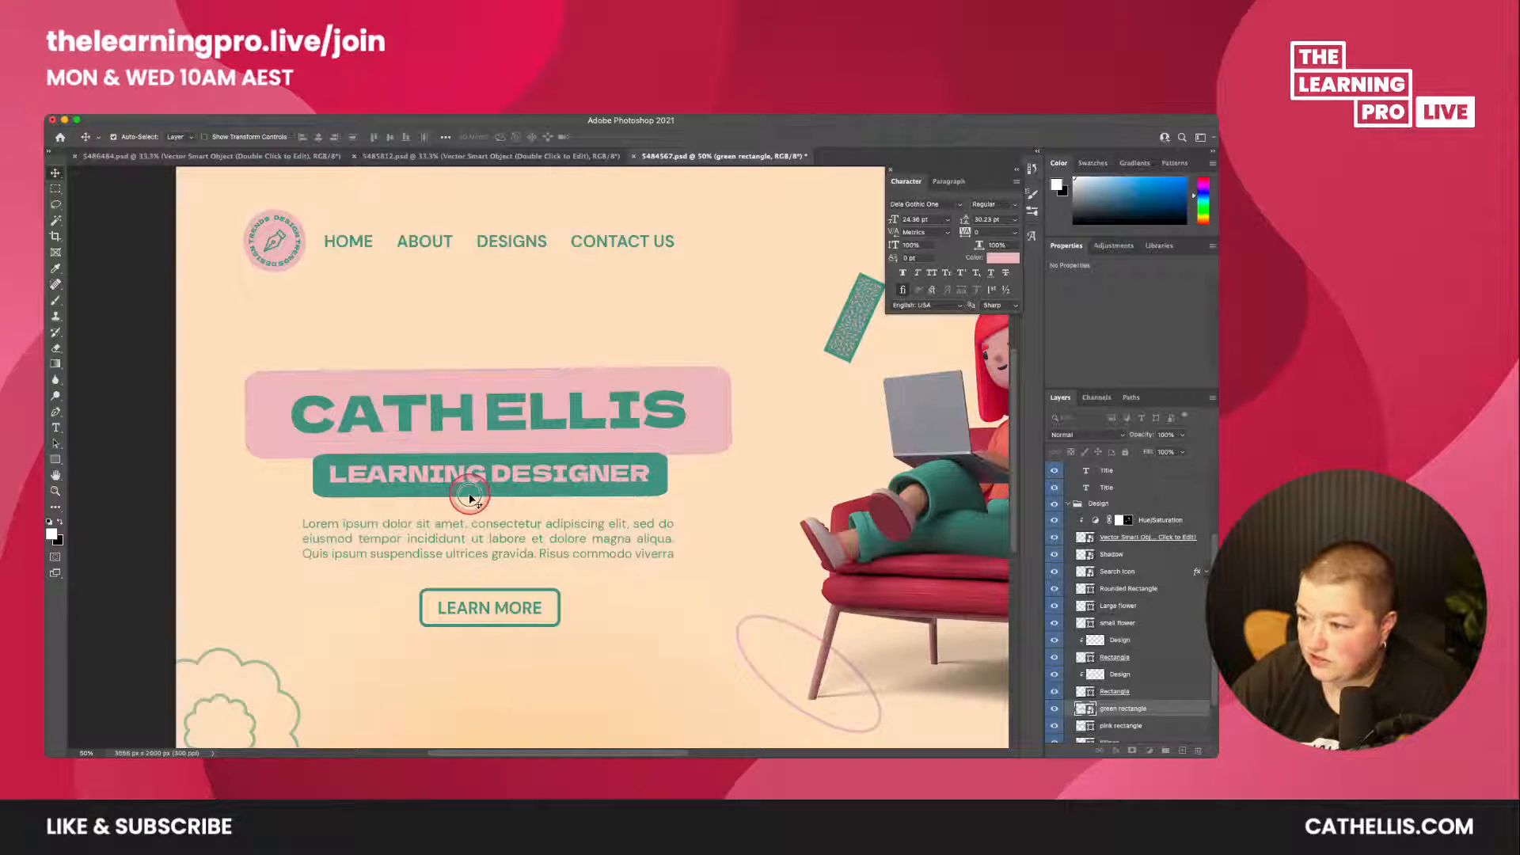
{"action": "left_click_drag", "start_coordinate": [469, 495], "coordinate": [470, 496]}
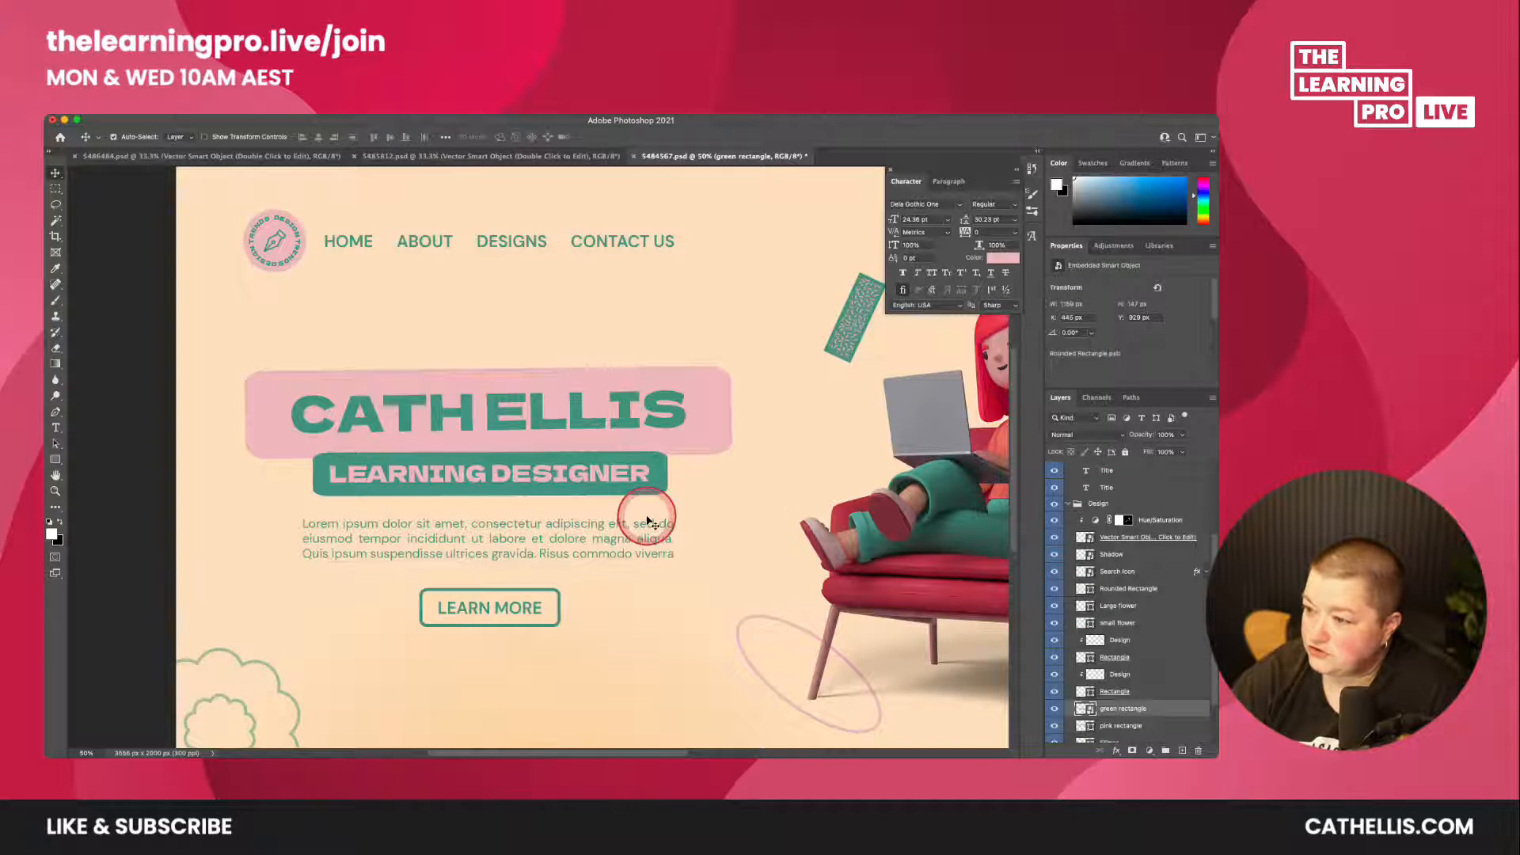
- Select the LEARN MORE button text with the Type tool to check which font it uses
{"action": "scroll", "coordinate": [610, 349], "scroll_direction": "up", "scroll_amount": 5}
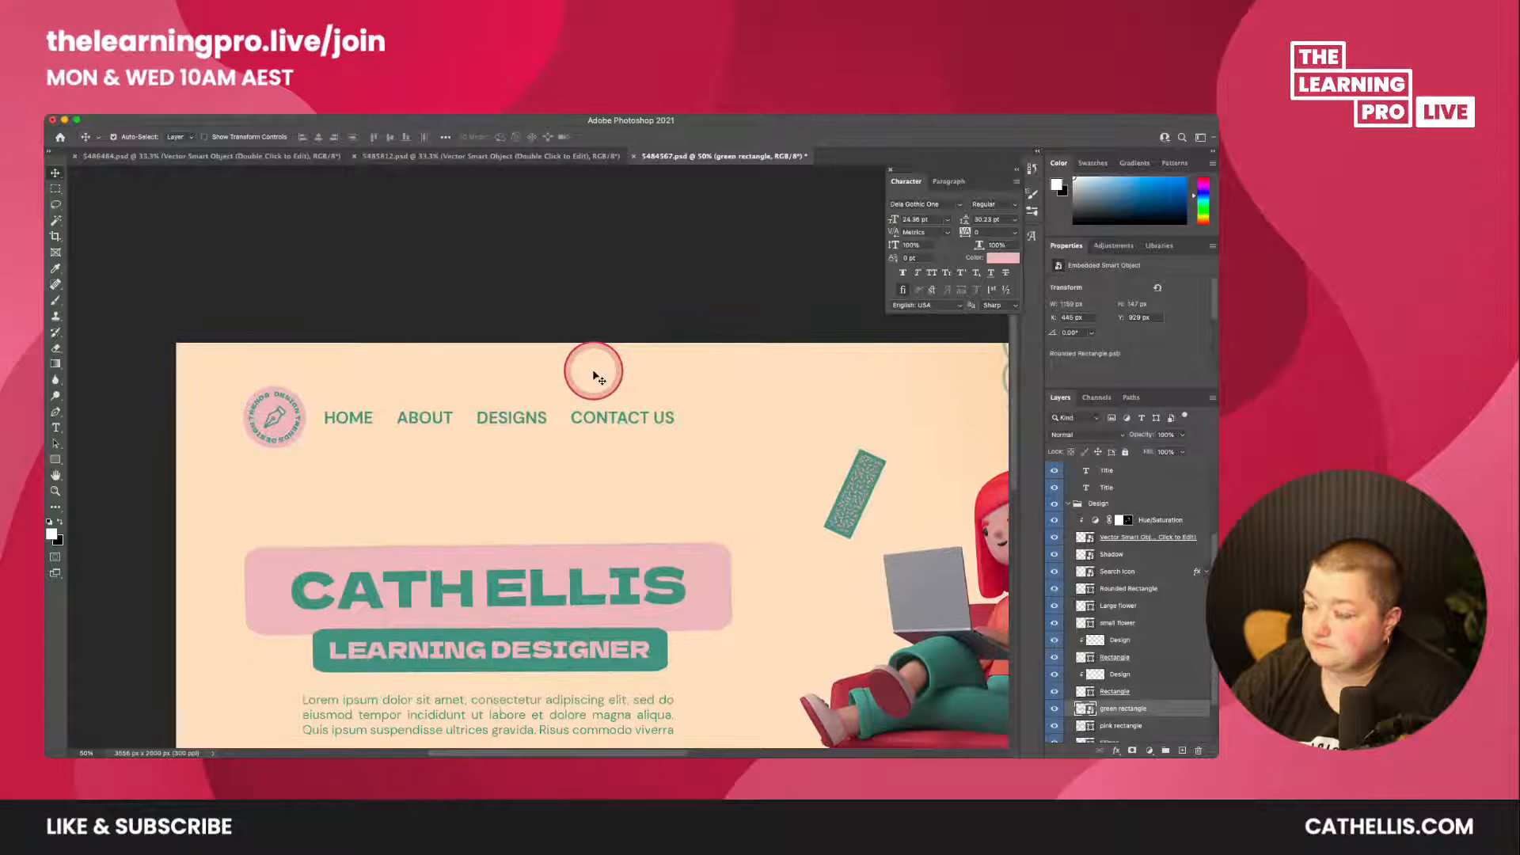
{"action": "scroll", "coordinate": [383, 662], "scroll_direction": "down", "scroll_amount": 15}
{"action": "scroll", "coordinate": [387, 645], "scroll_direction": "up", "scroll_amount": 10}
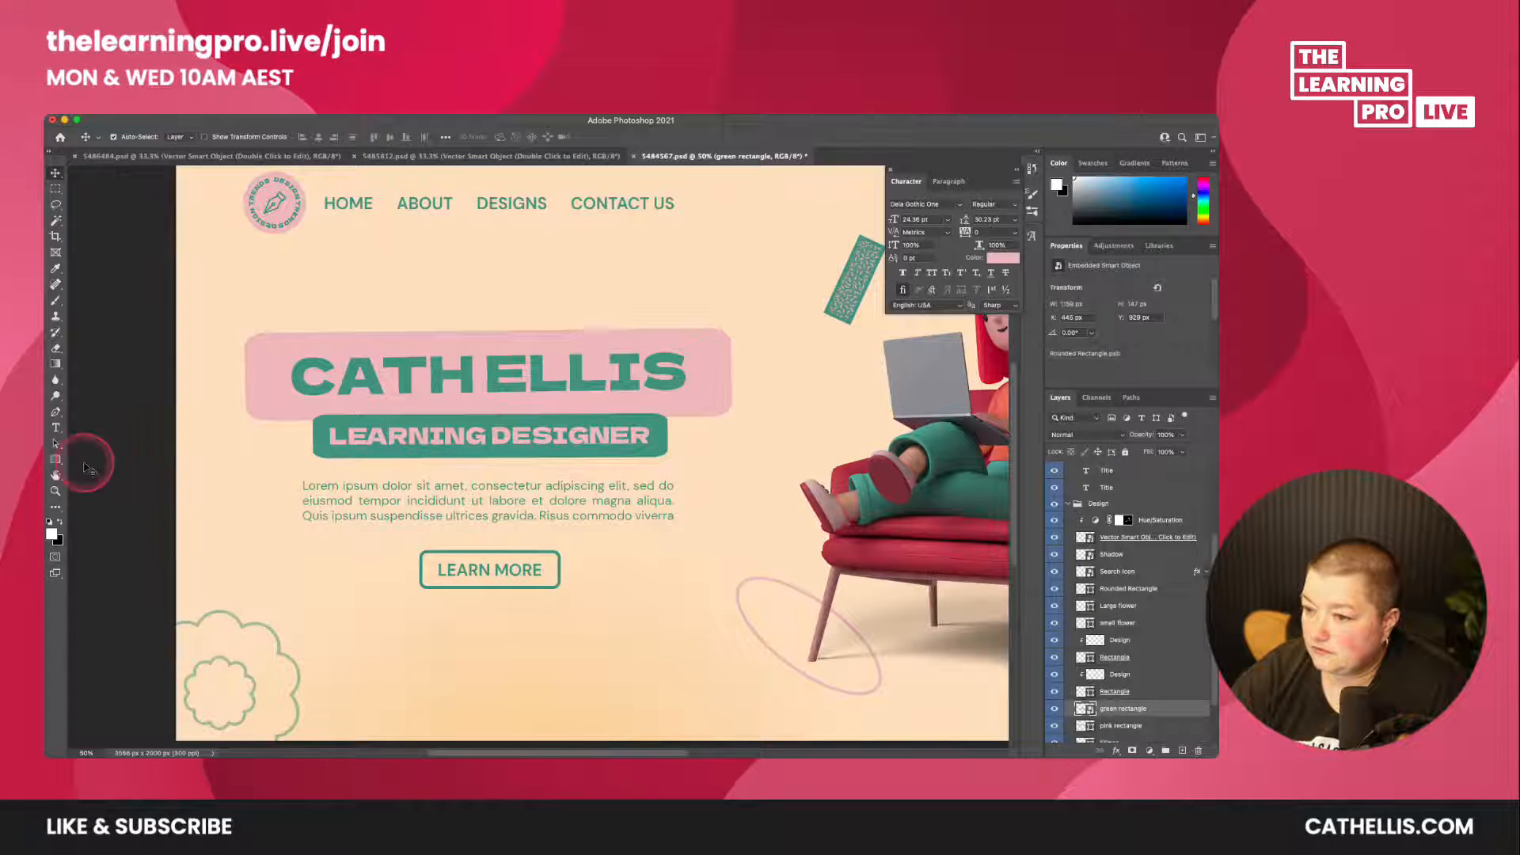
{"action": "left_click", "coordinate": [57, 427]}
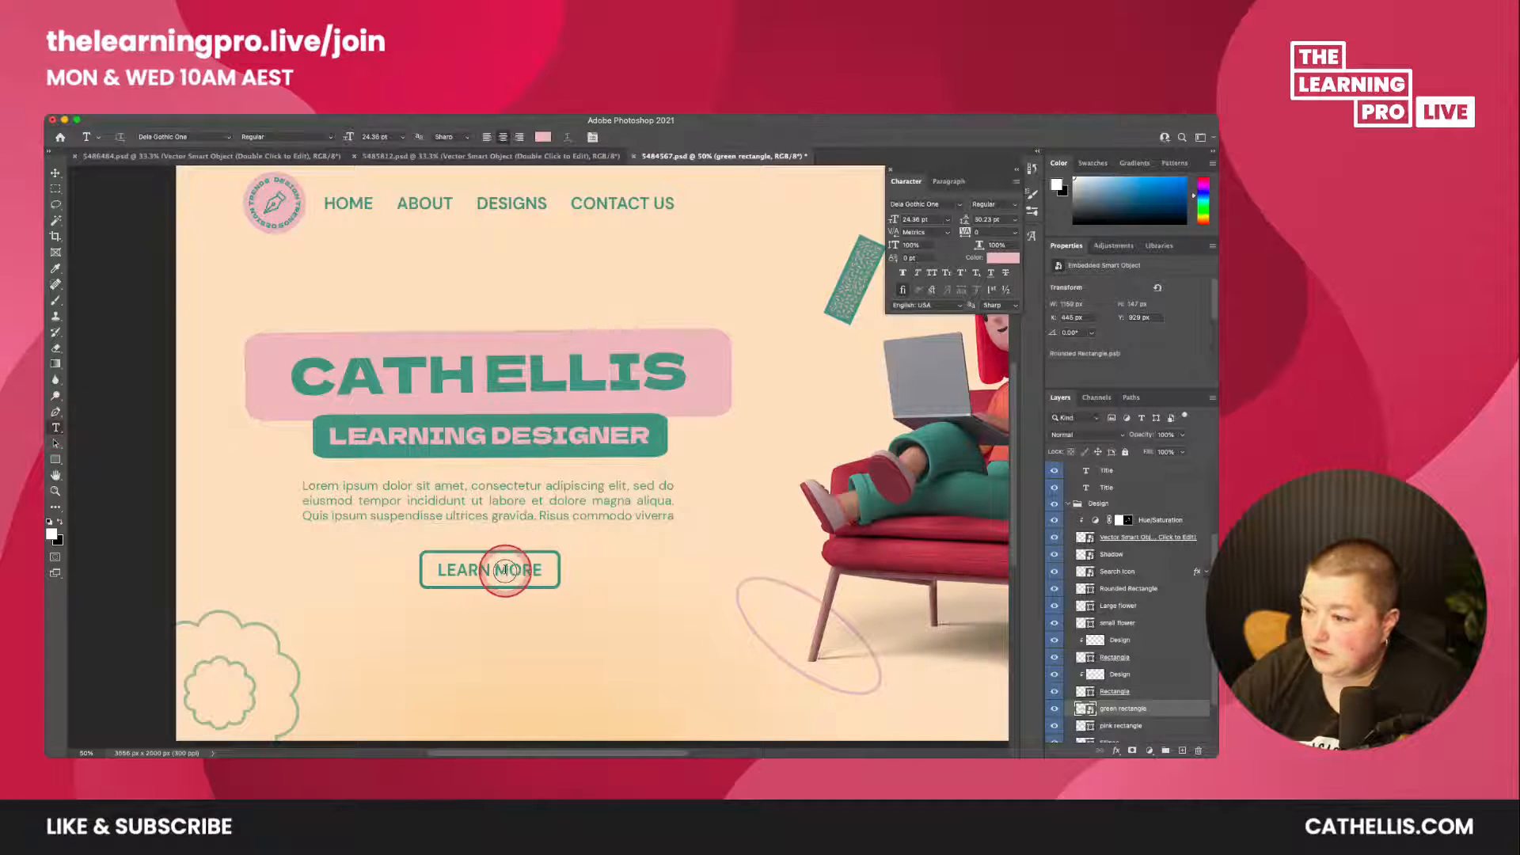
{"action": "triple_click", "coordinate": [505, 570]}
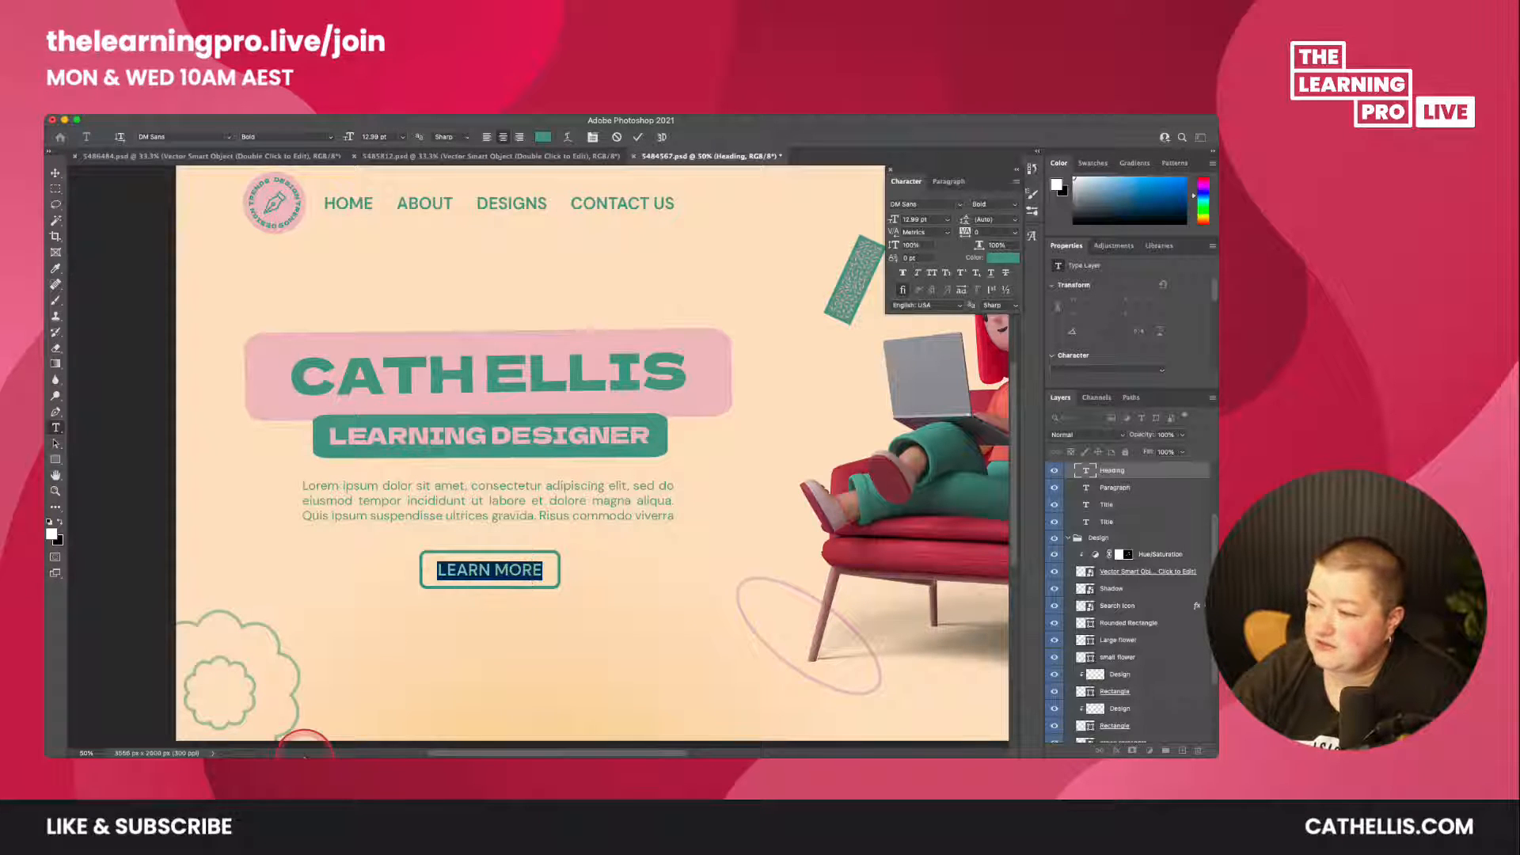
- Switch to Chrome, search Google for DM Sans, open the Google Fonts result and go back to the Dela Gothic One page
{"action": "mouse_move", "coordinate": [316, 744]}
{"action": "left_click", "coordinate": [169, 732]}
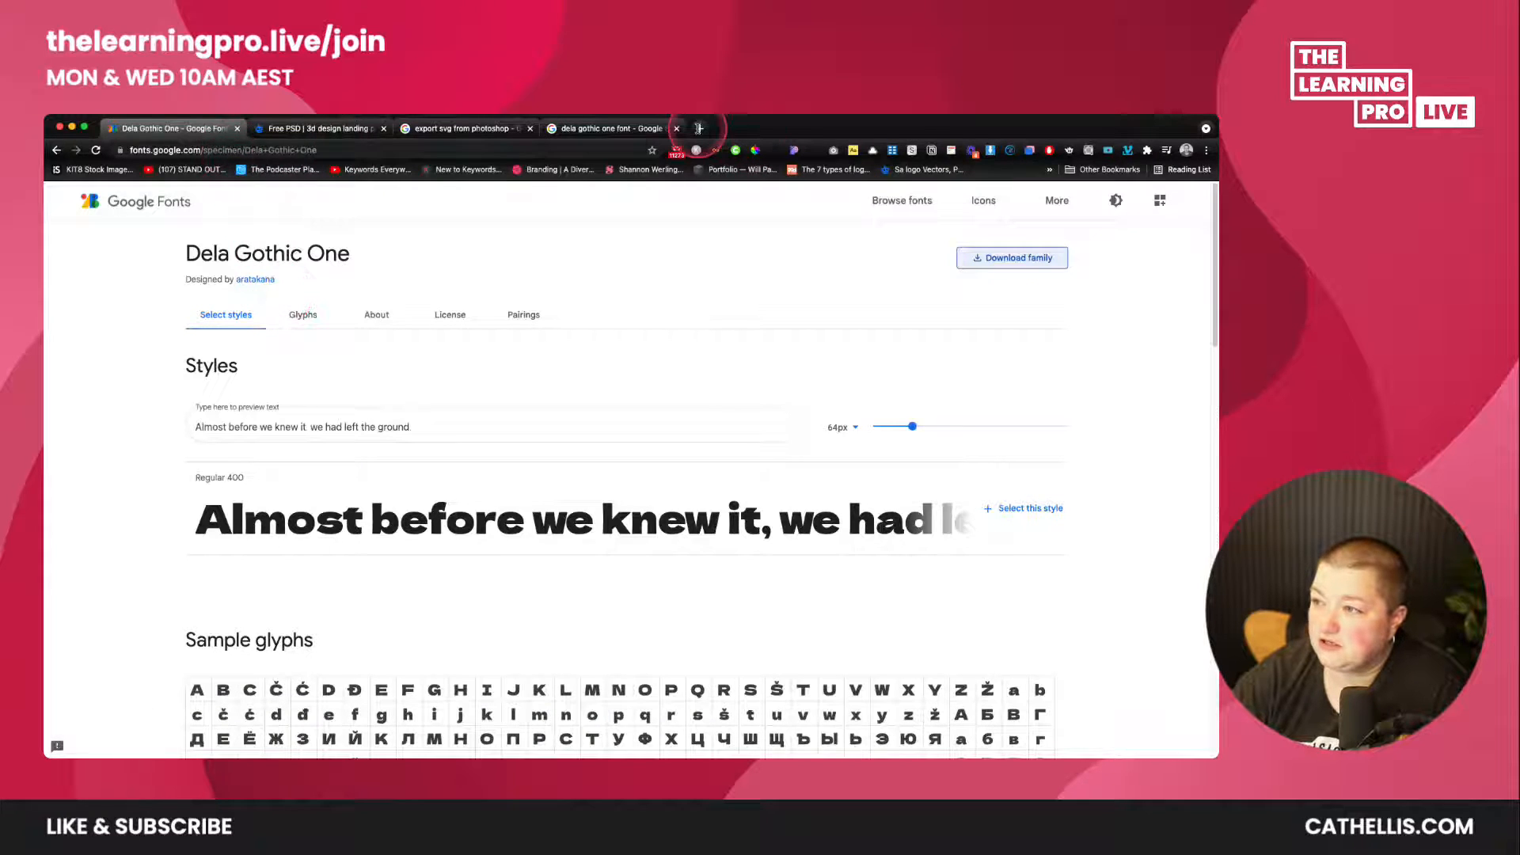
{"action": "left_click", "coordinate": [614, 128]}
{"action": "left_click", "coordinate": [506, 151]}
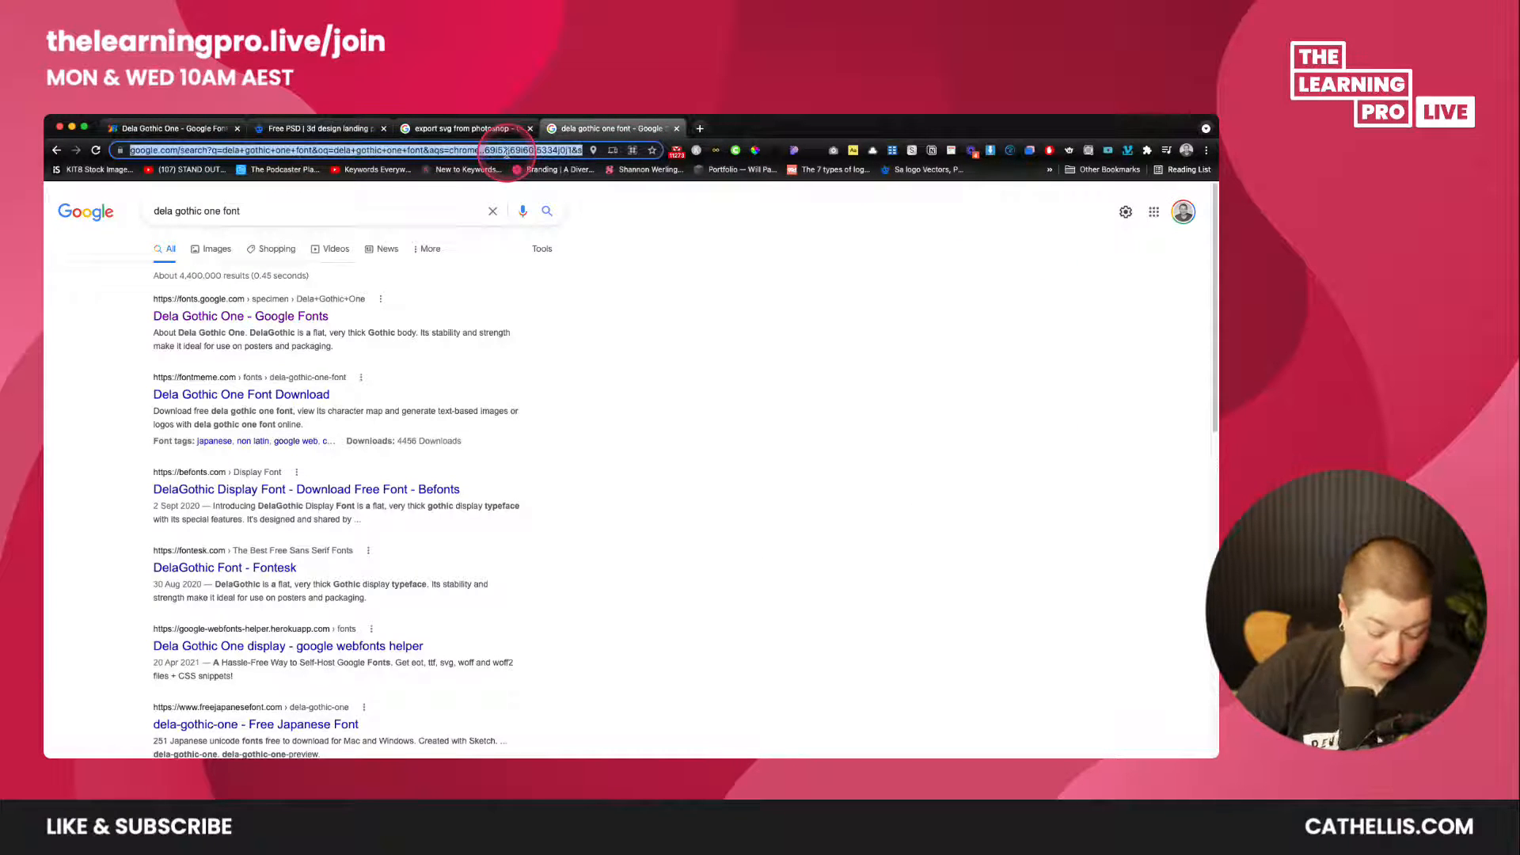
{"action": "type", "text": "DM SANS"}
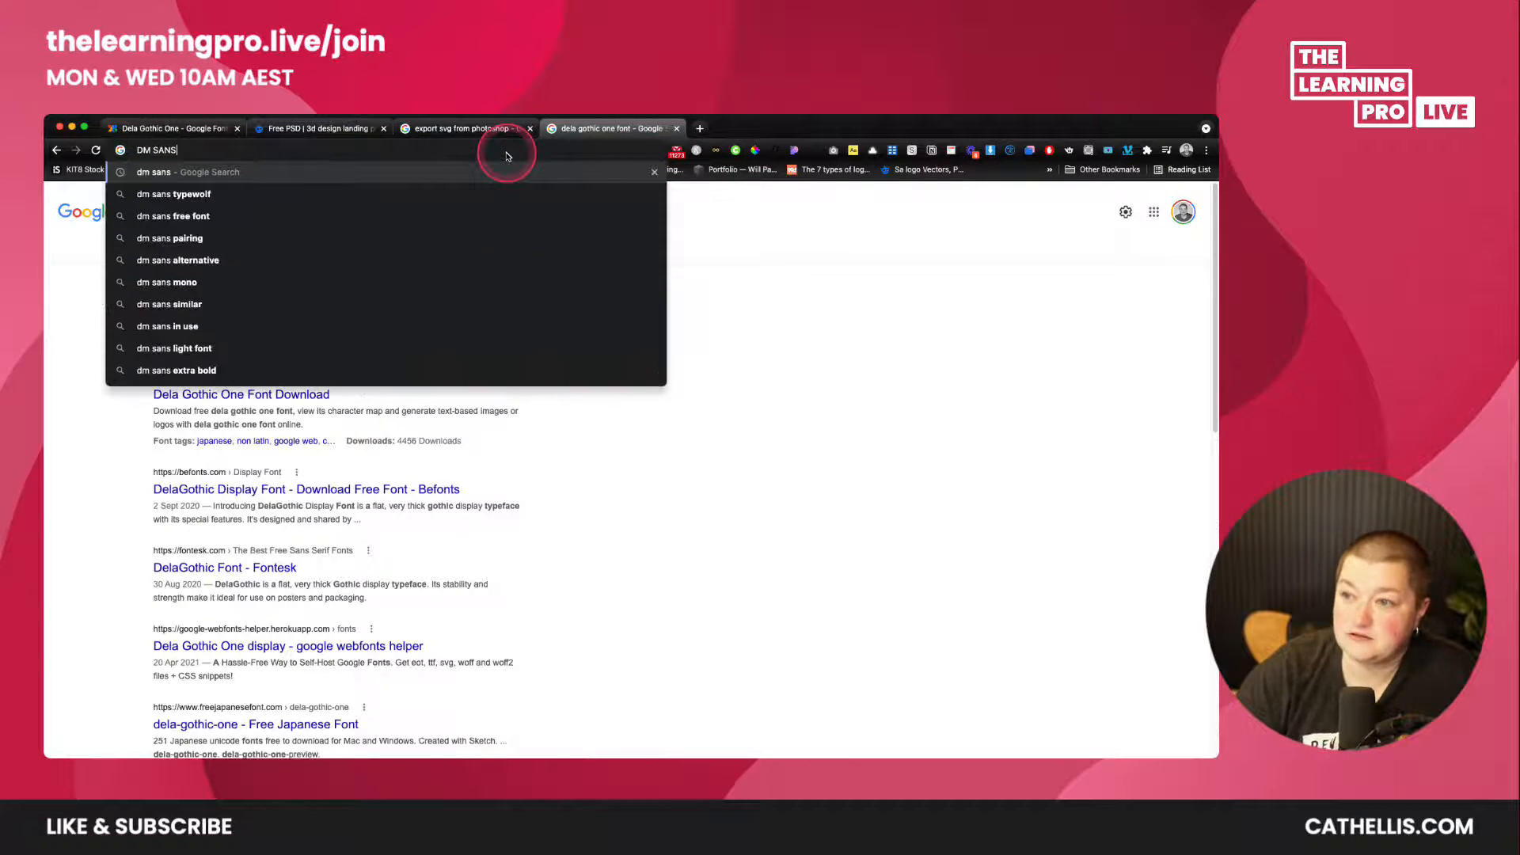
{"action": "key", "text": "Return"}
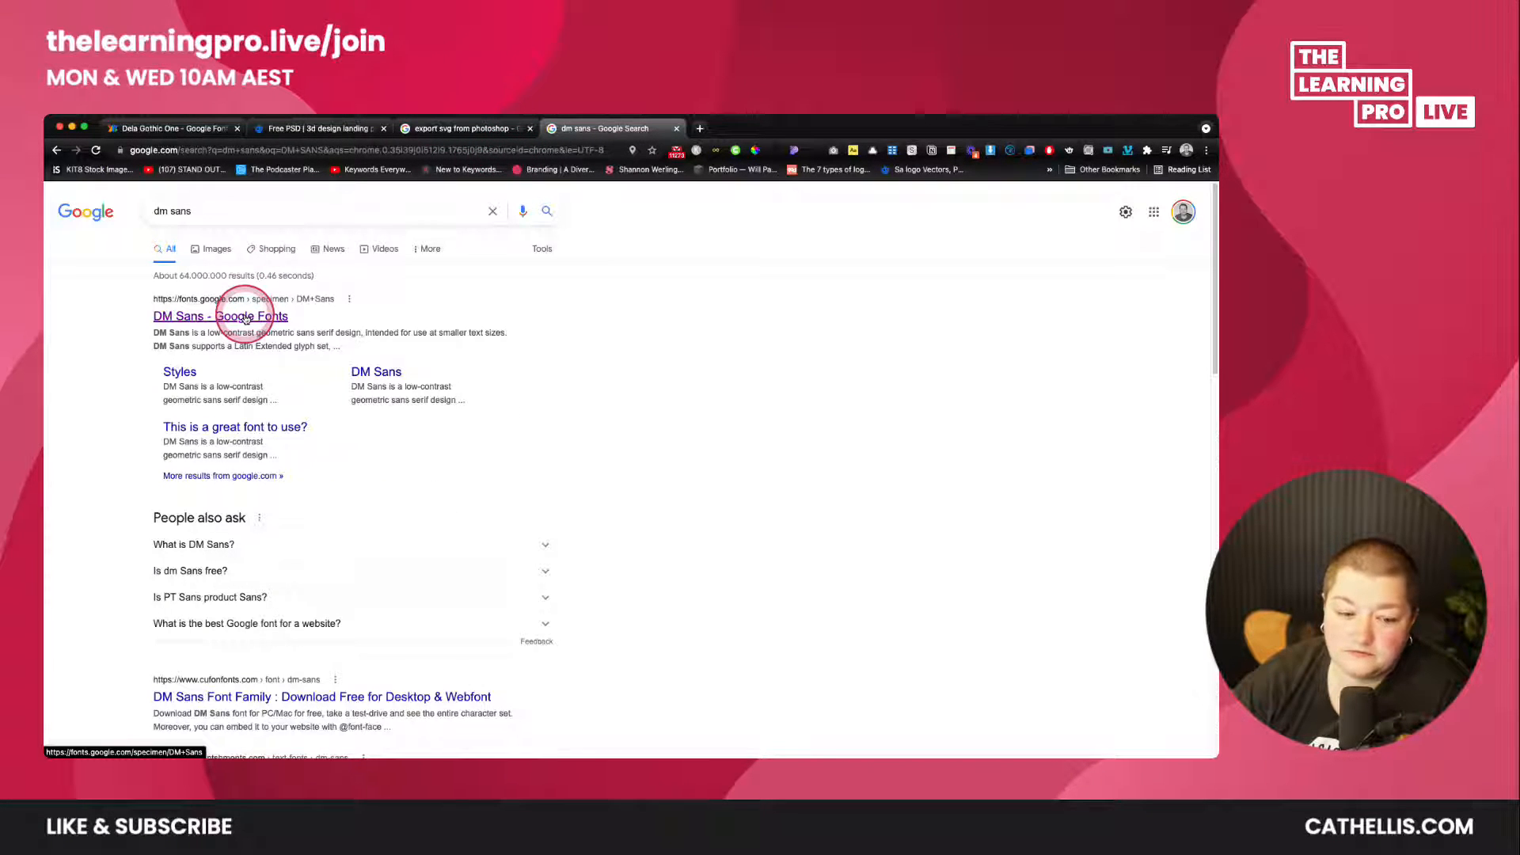
{"action": "left_click", "coordinate": [247, 316]}
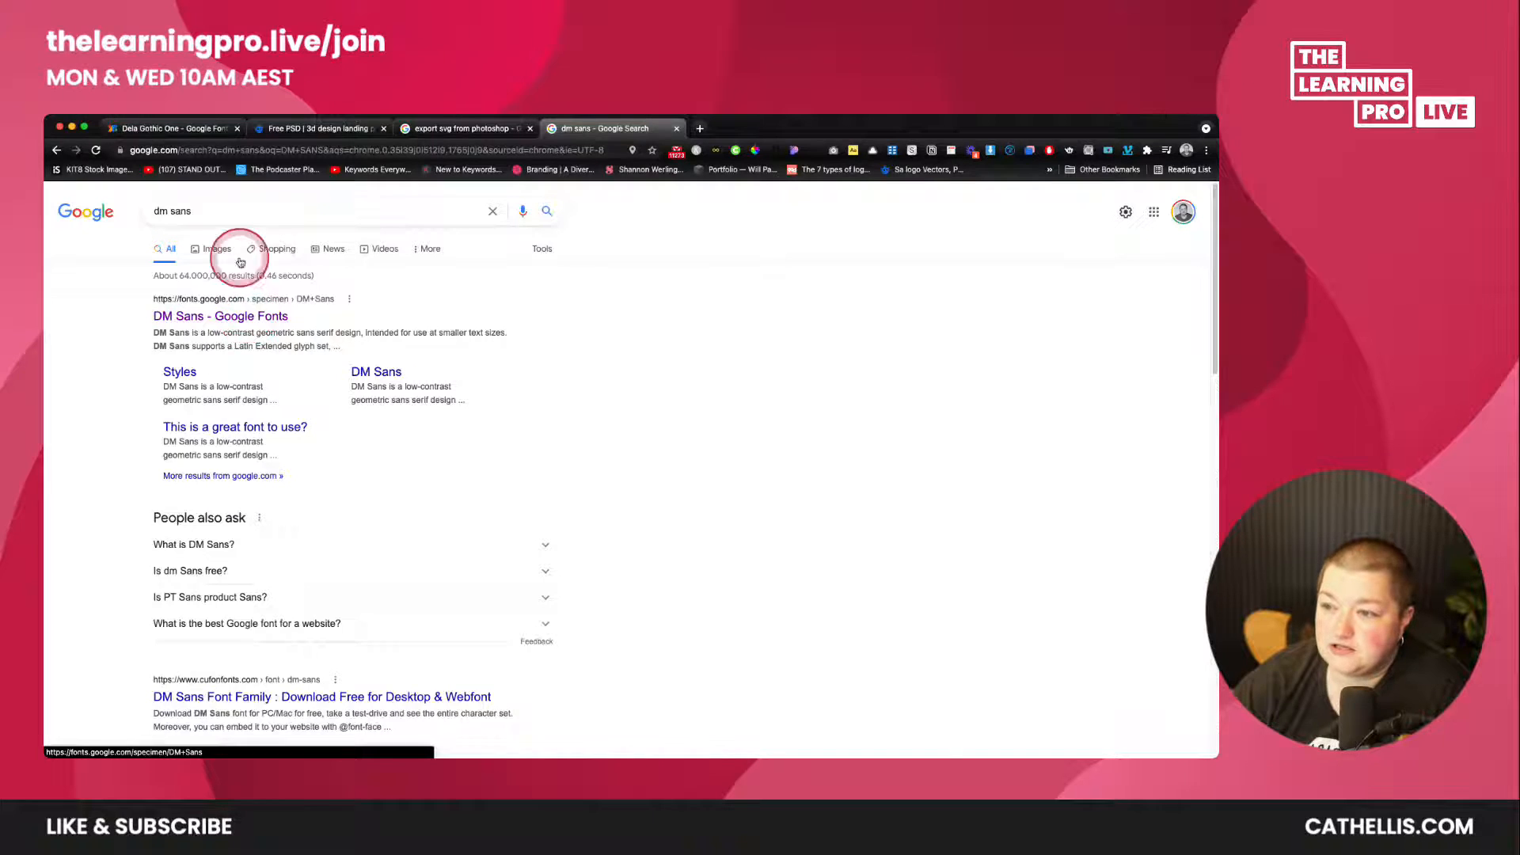
{"action": "left_click", "coordinate": [178, 128]}
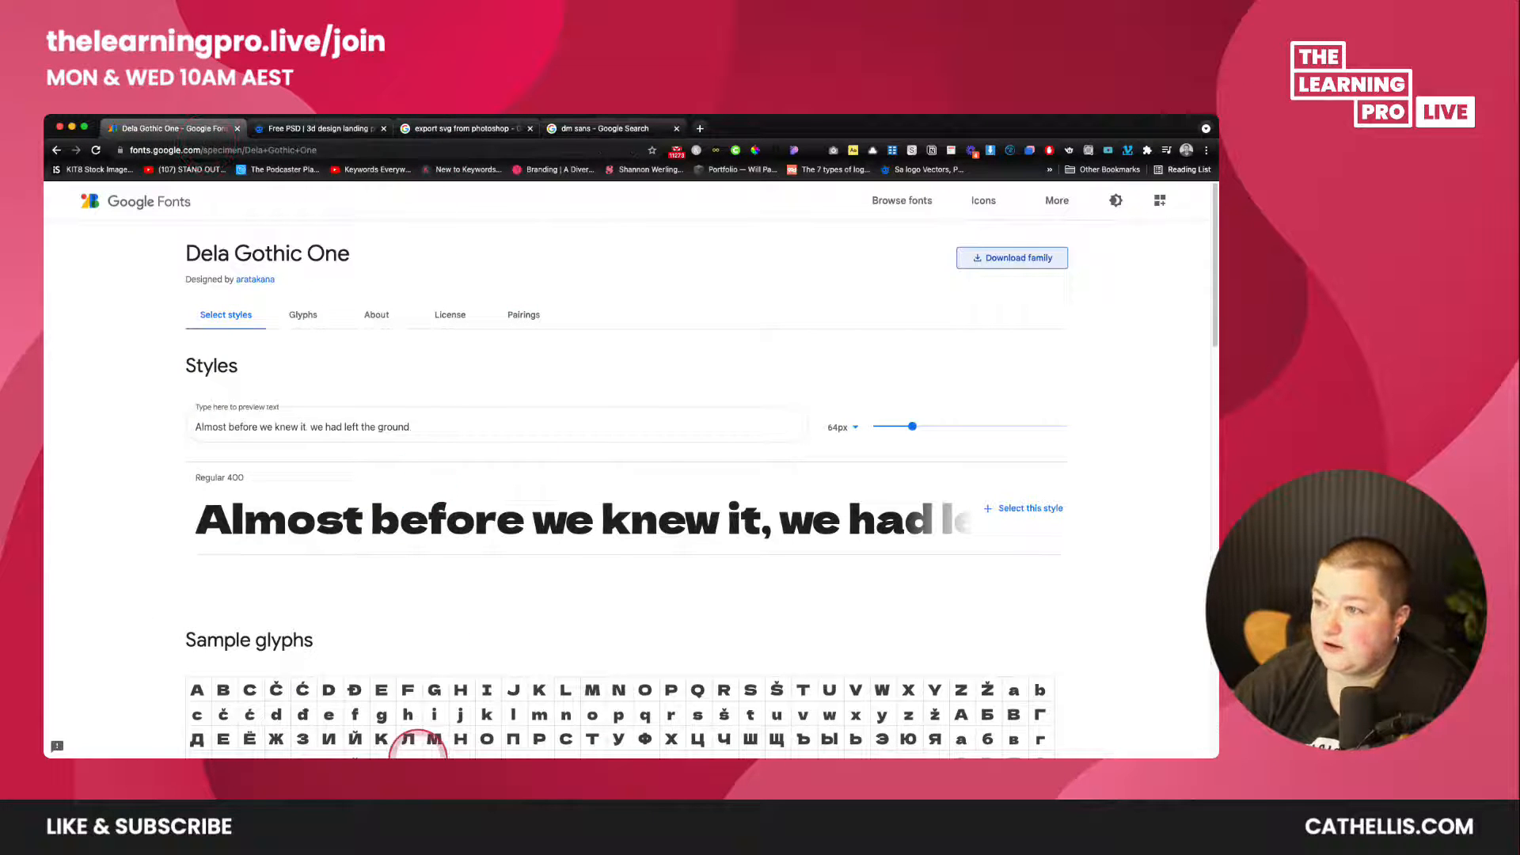
- Return to Photoshop and replace the LEARN MORE button text with GET IN TOUCH
{"action": "mouse_move", "coordinate": [420, 741]}
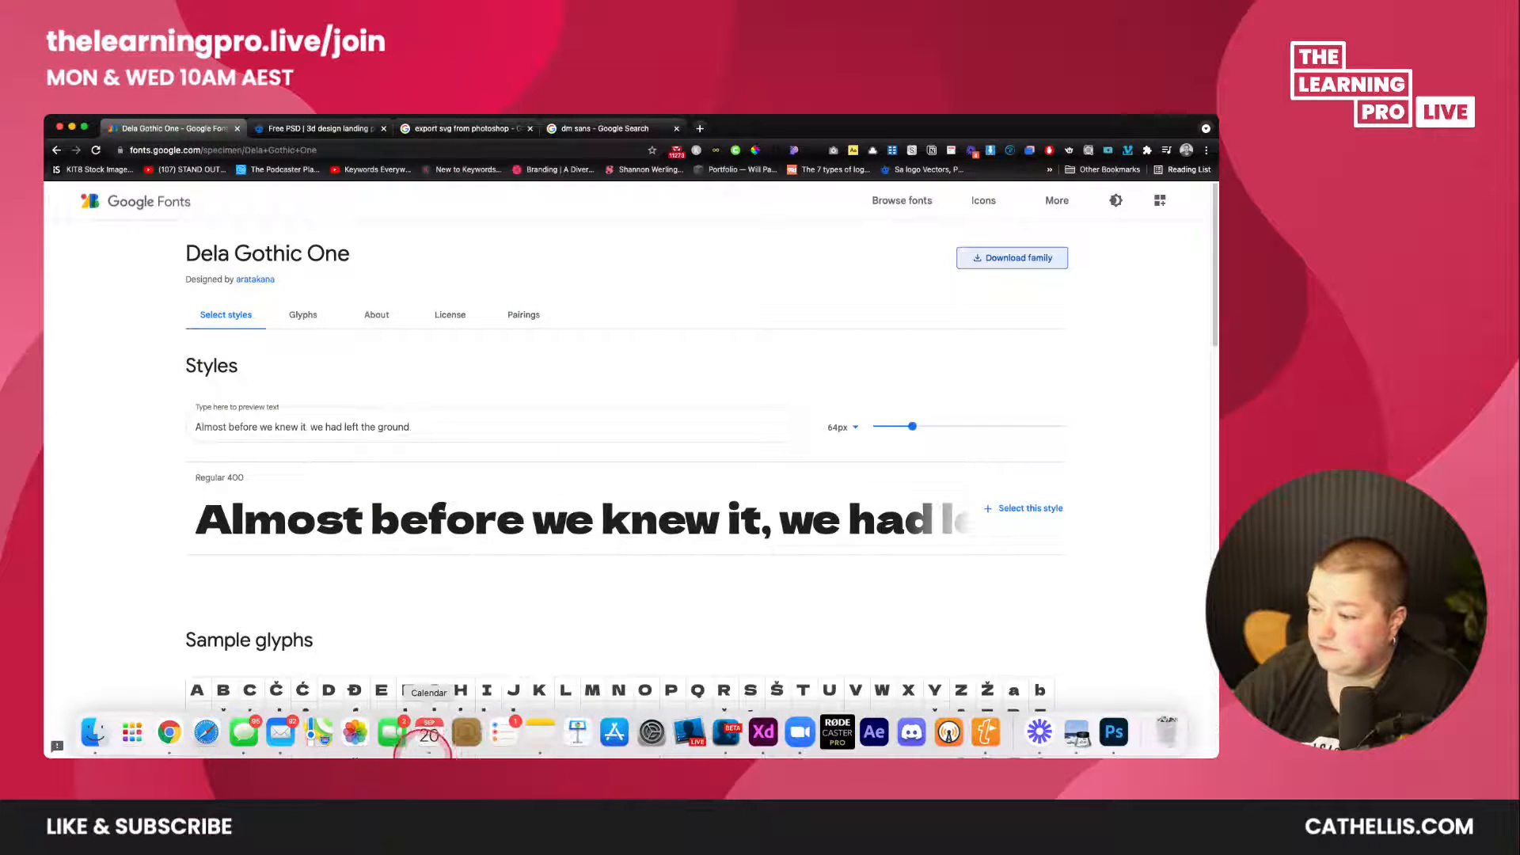
{"action": "left_click", "coordinate": [1113, 735]}
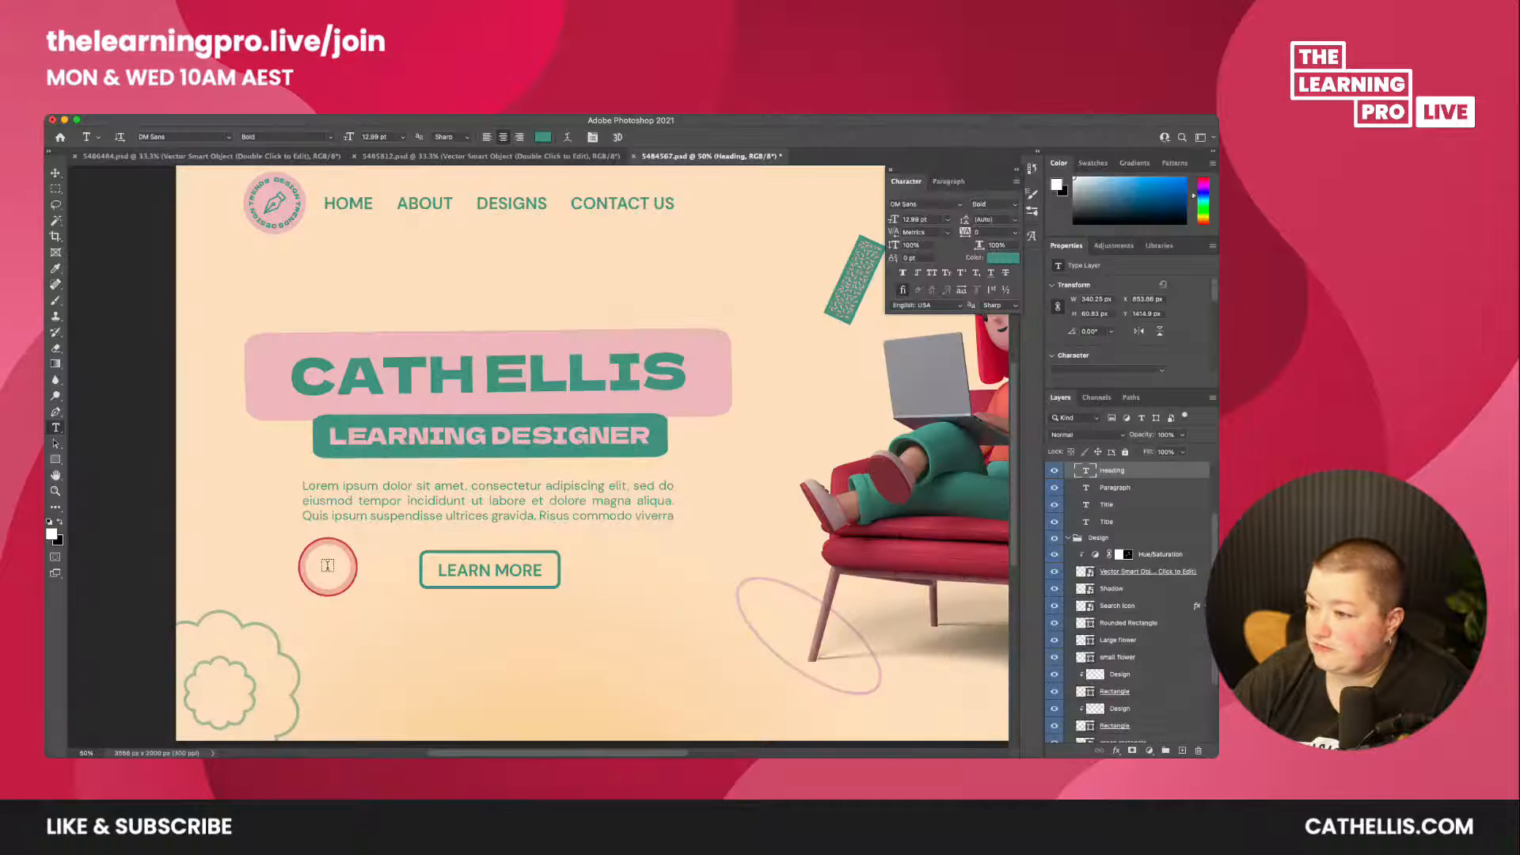
{"action": "triple_click", "coordinate": [505, 573]}
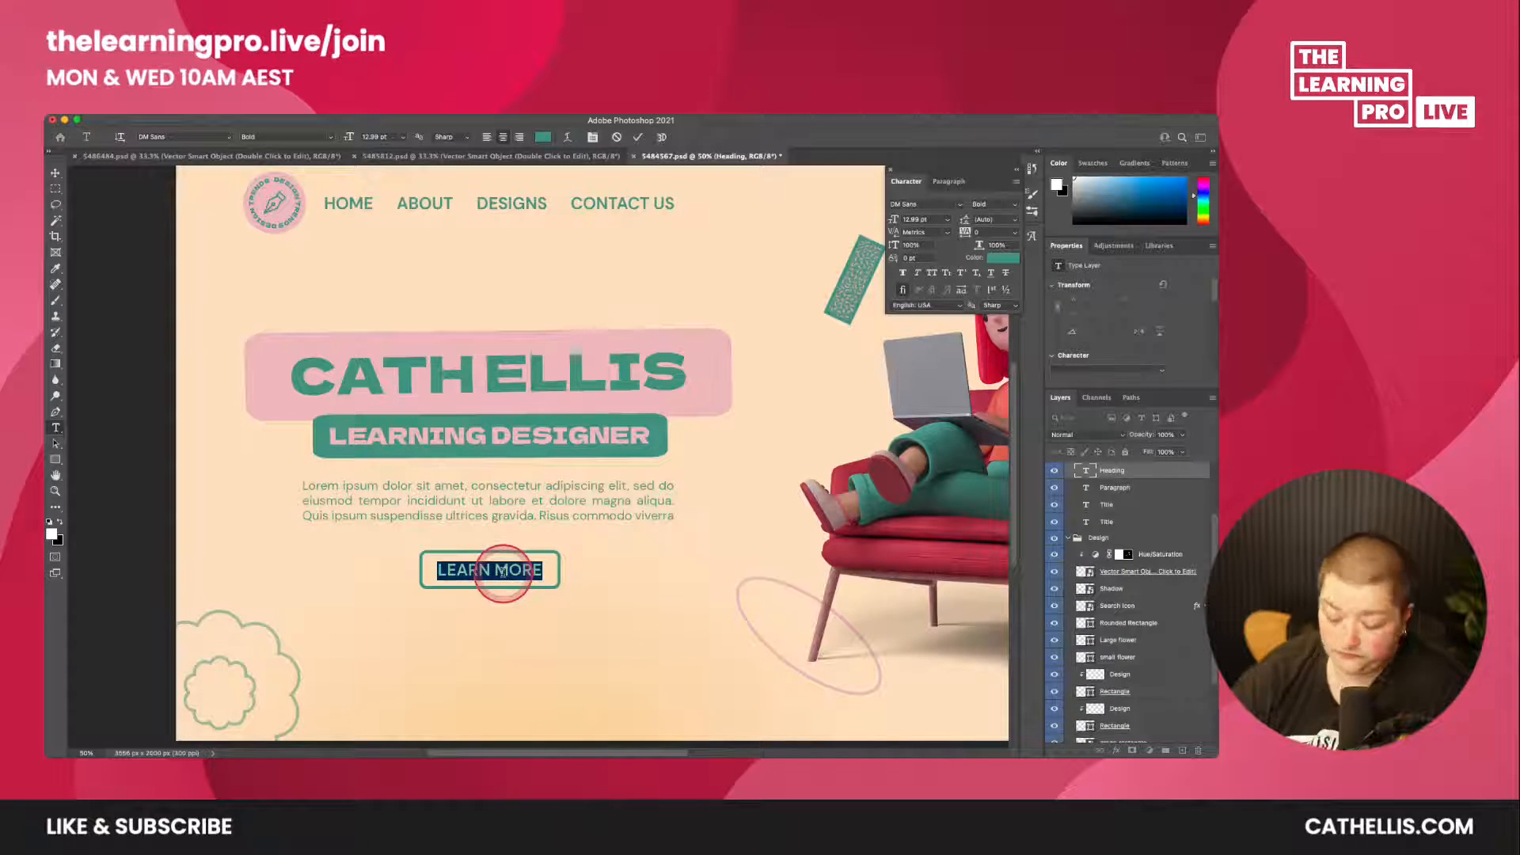
{"action": "type", "text": "get"}
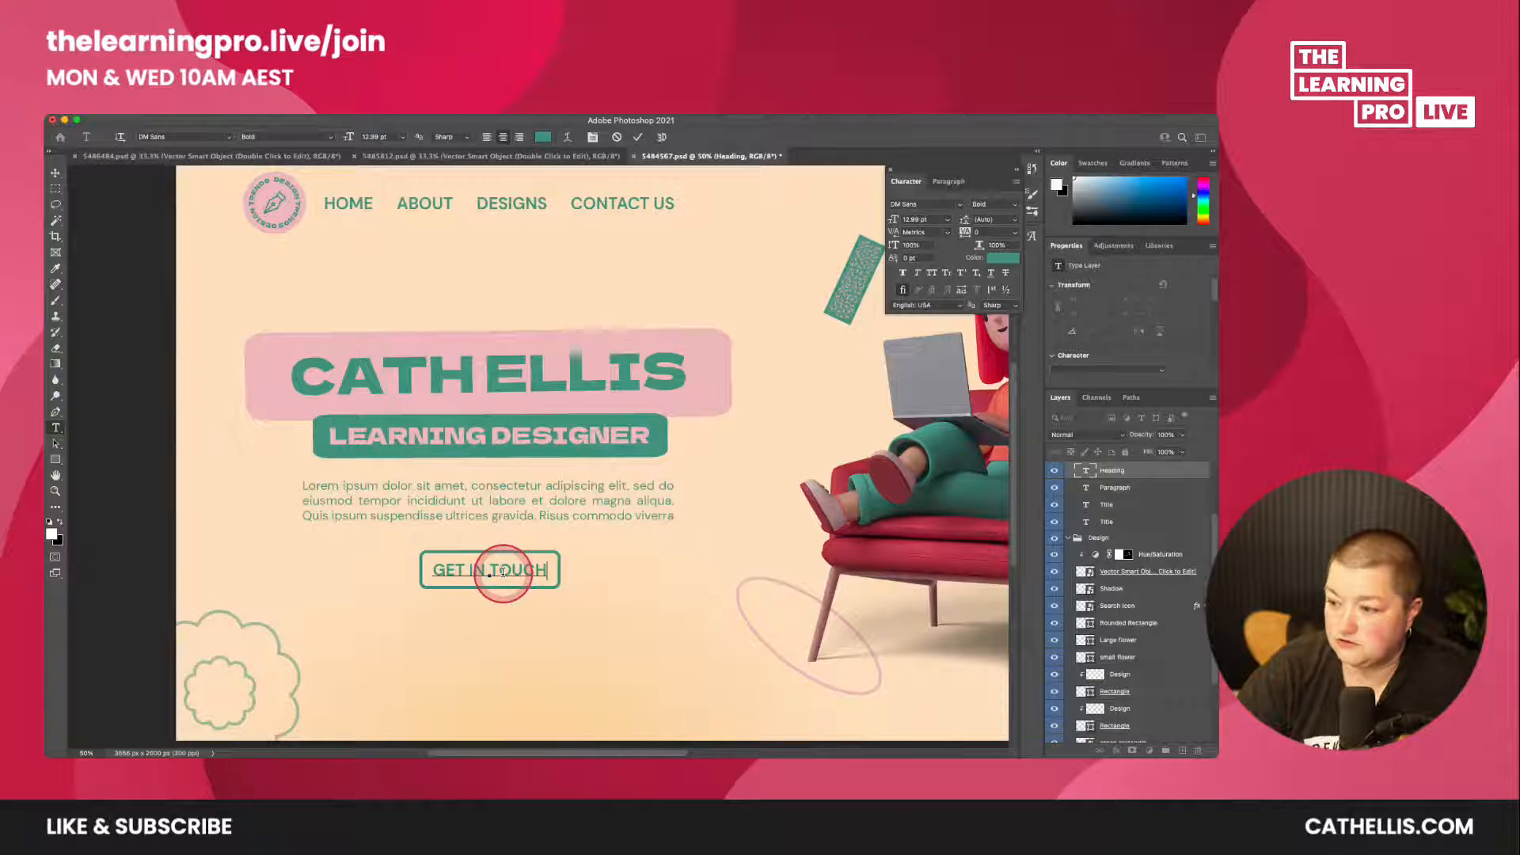
{"action": "left_click", "coordinate": [55, 172]}
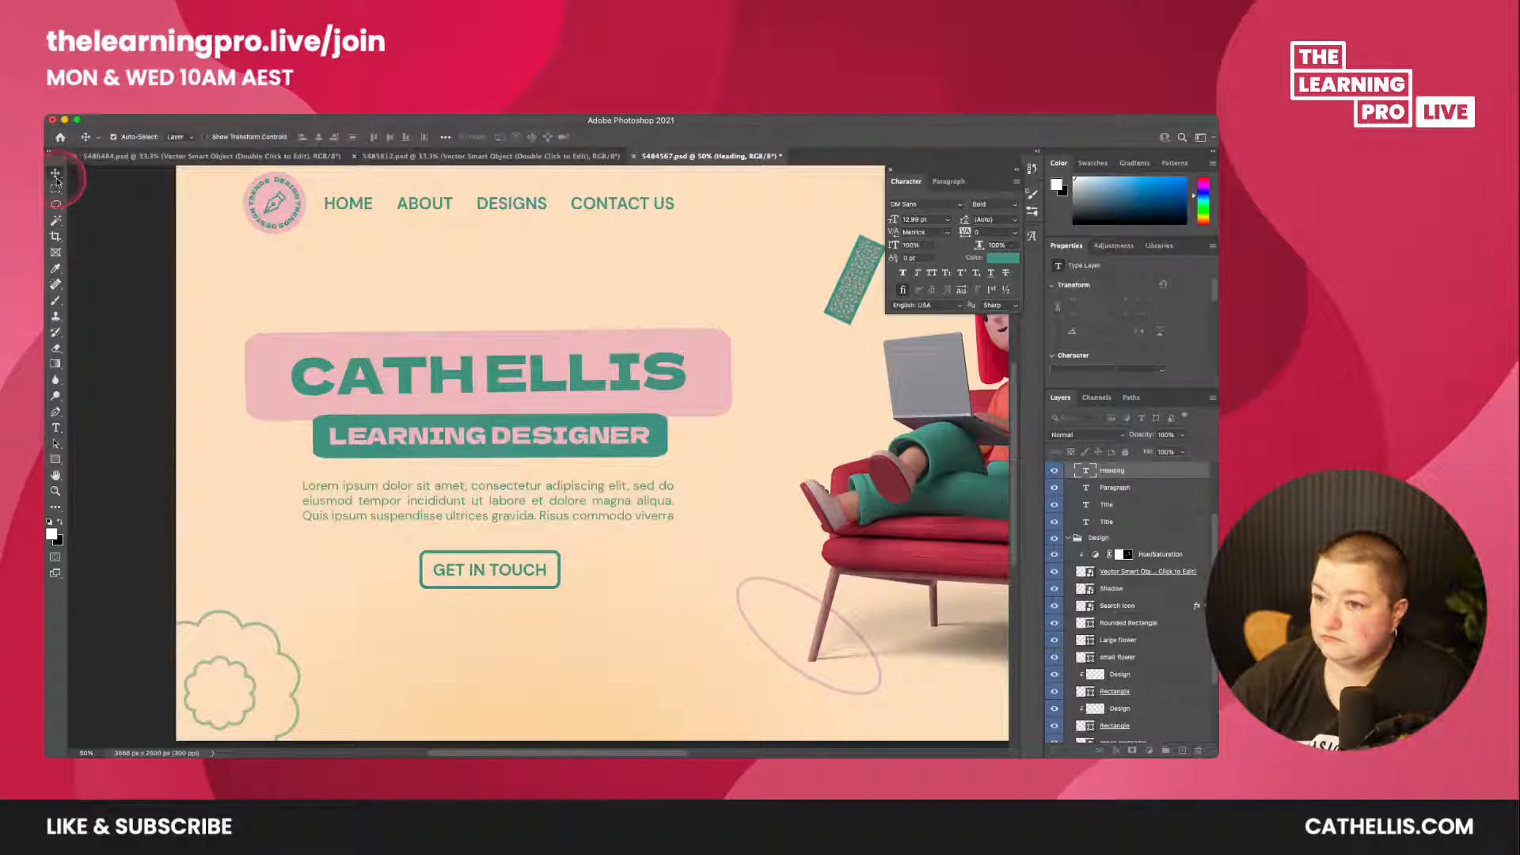
- Select the LEARNING DESIGNER subtitle with the Type tool to check its font settings
{"action": "left_click", "coordinate": [255, 267]}
{"action": "left_click", "coordinate": [408, 537]}
{"action": "left_click", "coordinate": [481, 753]}
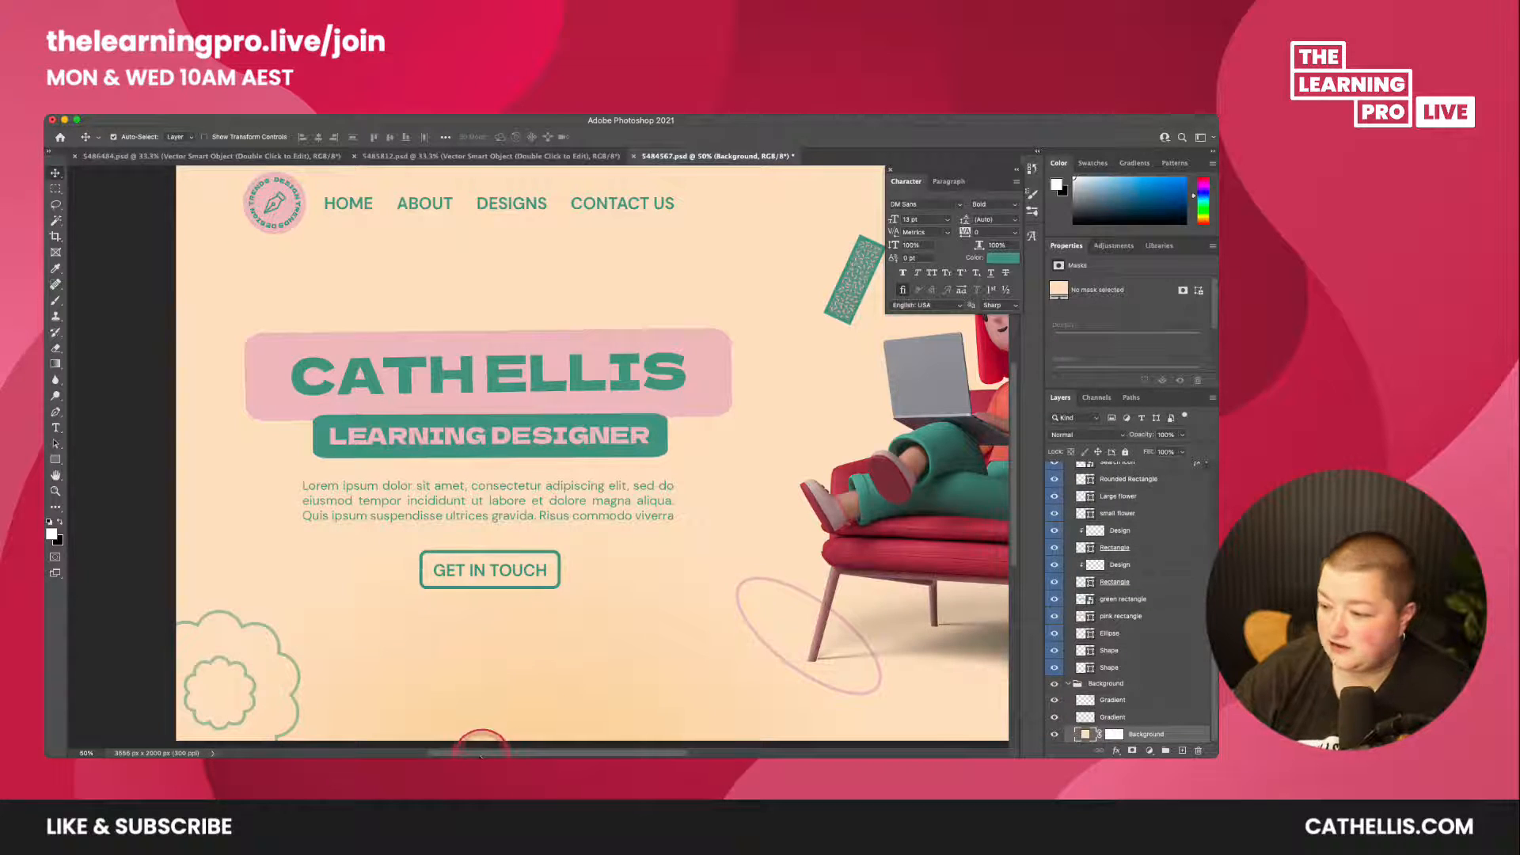
{"action": "left_click_drag", "start_coordinate": [481, 752], "coordinate": [532, 752]}
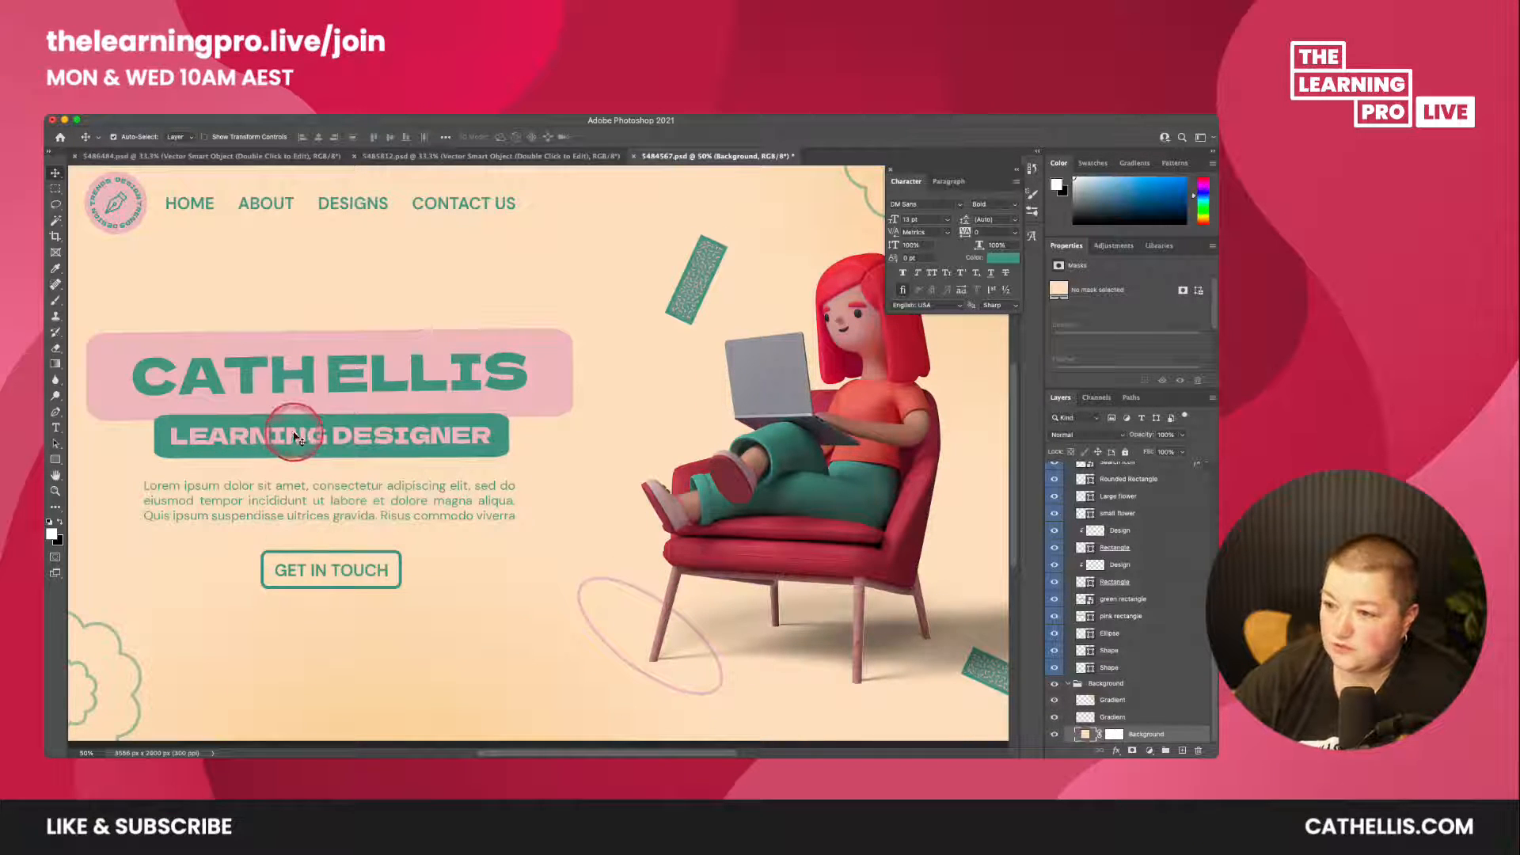
{"action": "left_click", "coordinate": [56, 427]}
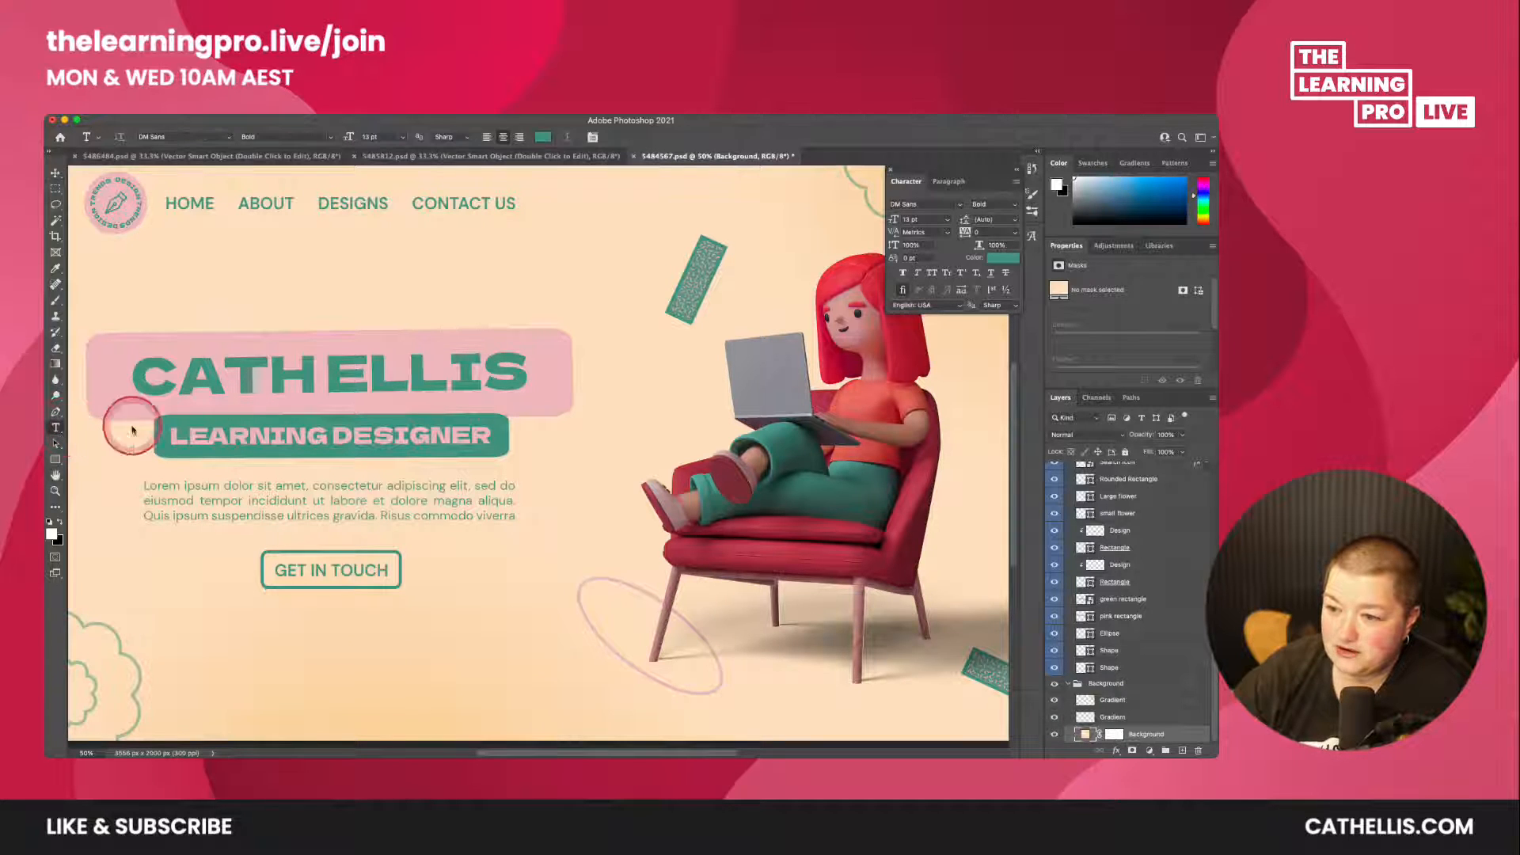
{"action": "left_click_drag", "start_coordinate": [158, 434], "coordinate": [493, 433]}
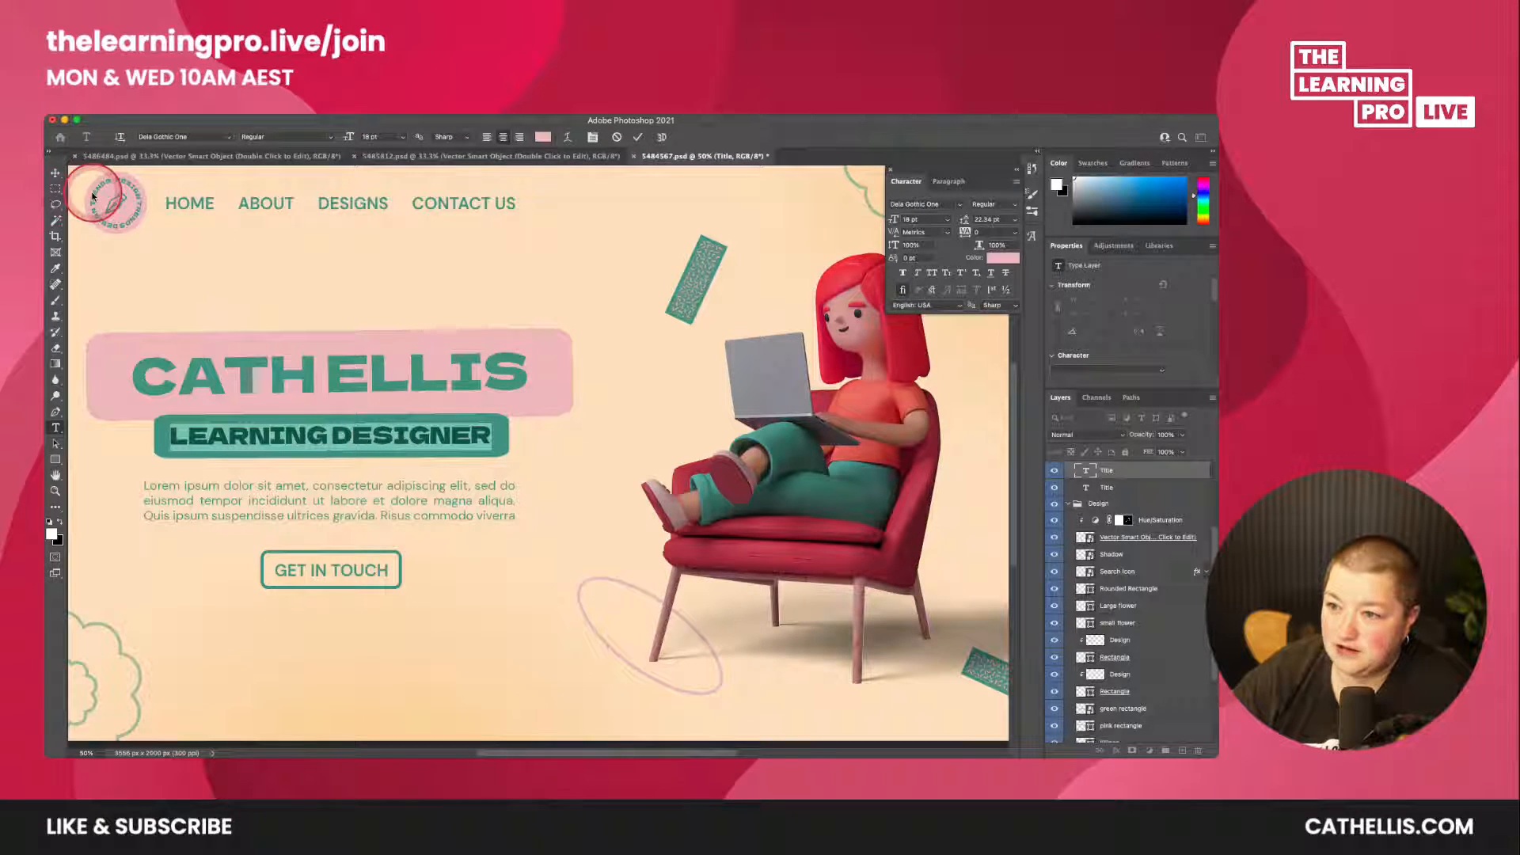
- Leave the subtitle text, select the round logo in the page header and open its smart object for editing
{"action": "left_click", "coordinate": [115, 210]}
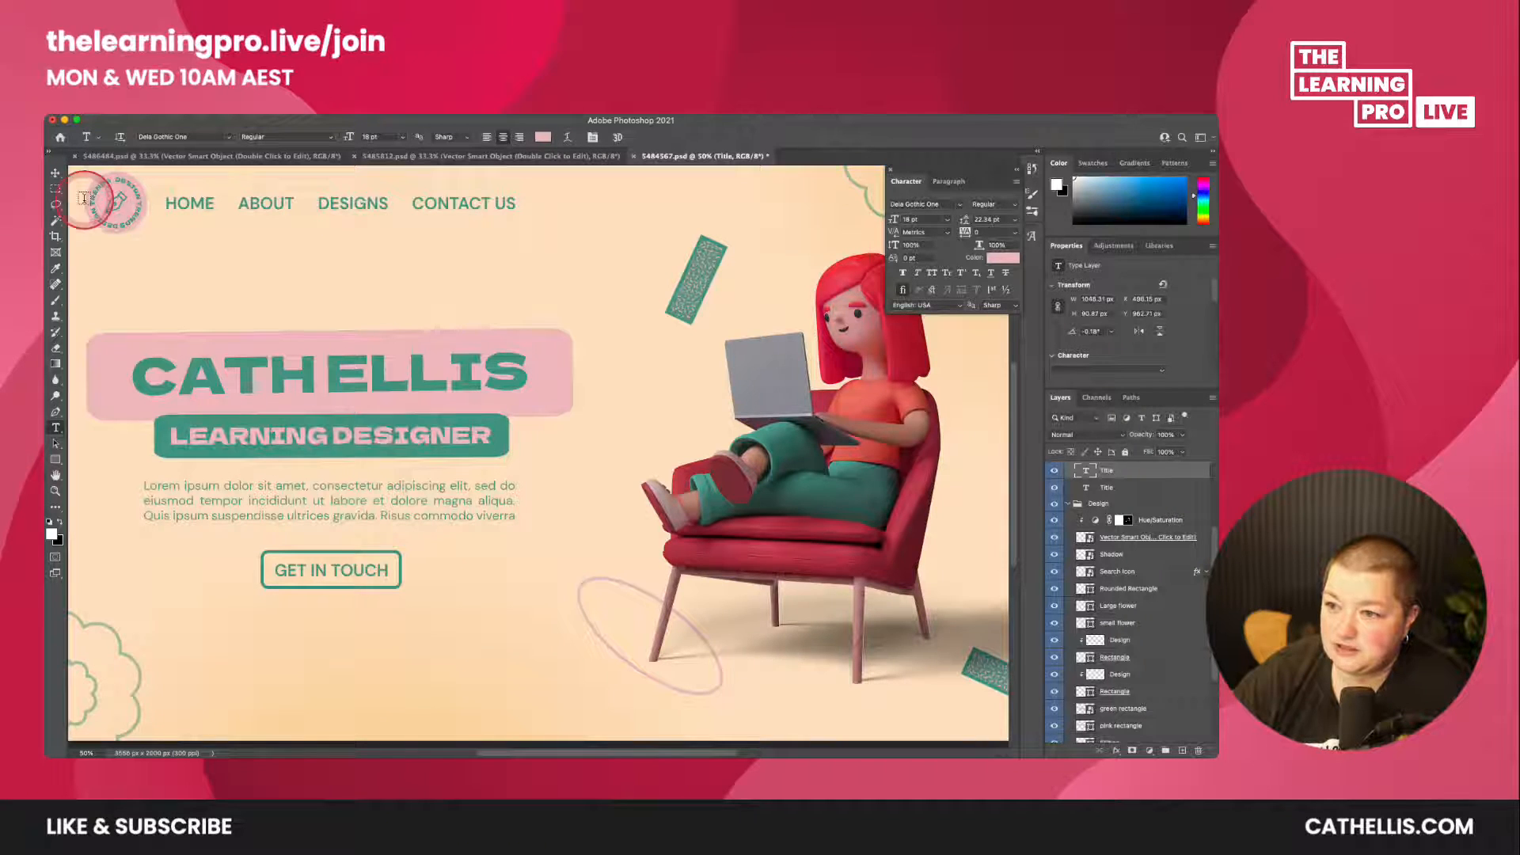
{"action": "left_click", "coordinate": [55, 173]}
{"action": "left_click", "coordinate": [143, 210]}
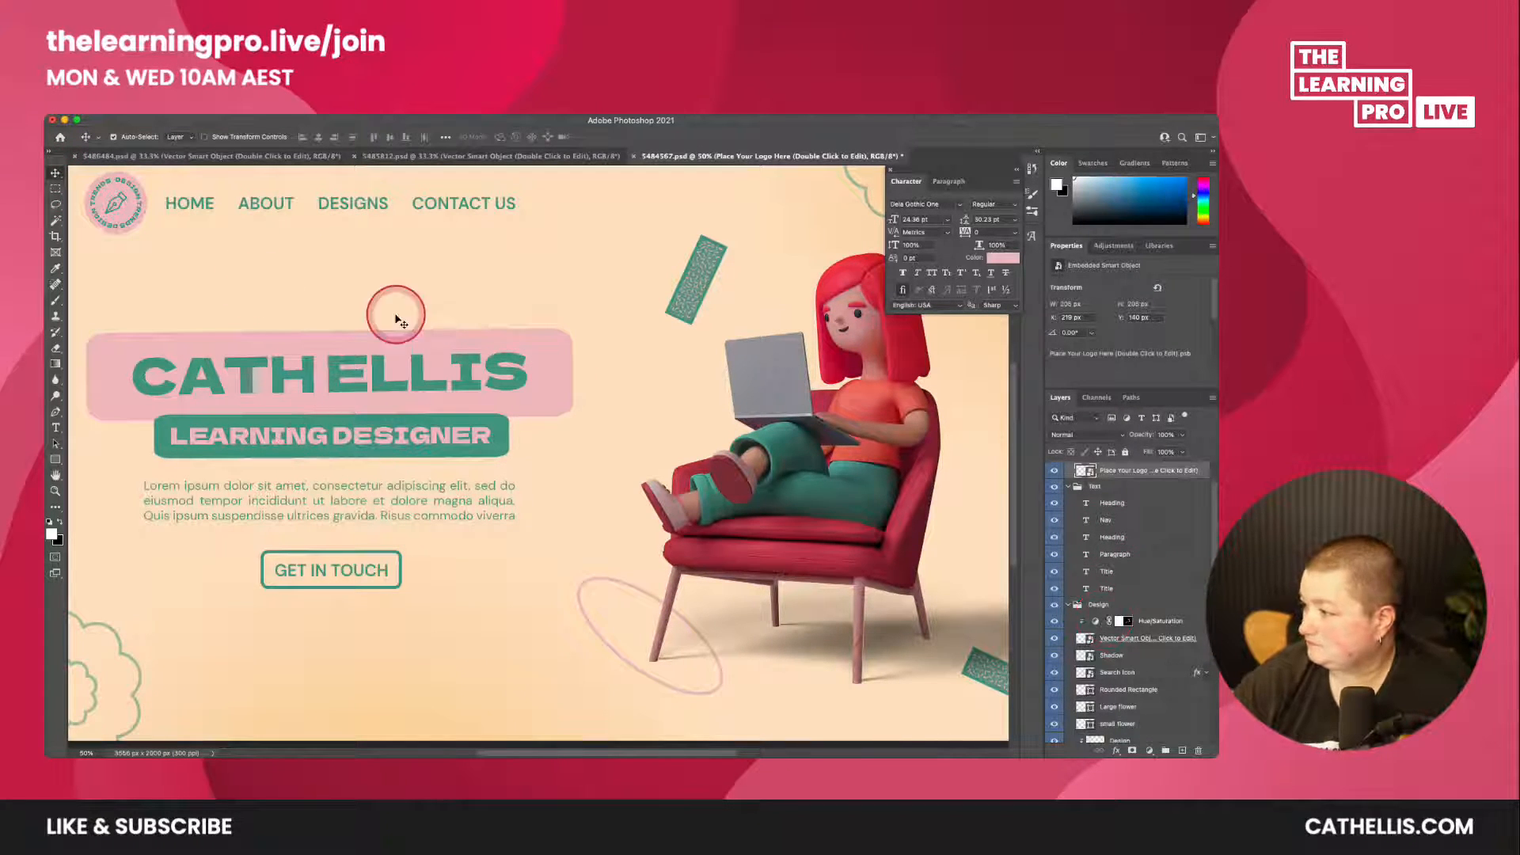
{"action": "double_click", "coordinate": [1083, 473]}
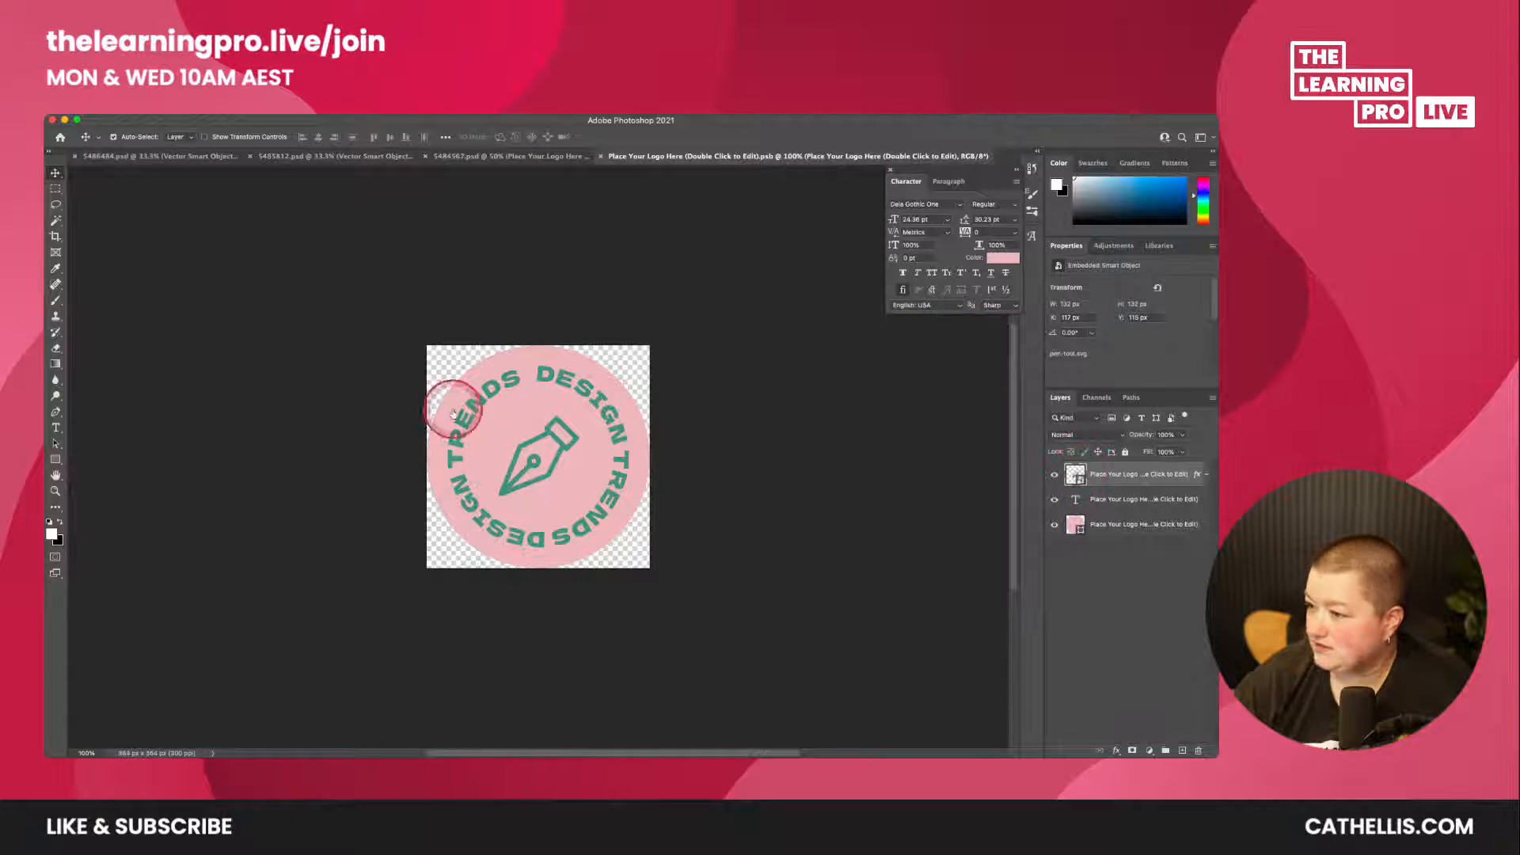
- Replace the circular logo text with the designer's full name followed by LEARNING DESIGN
{"action": "left_click", "coordinate": [55, 427]}
{"action": "left_click", "coordinate": [552, 378]}
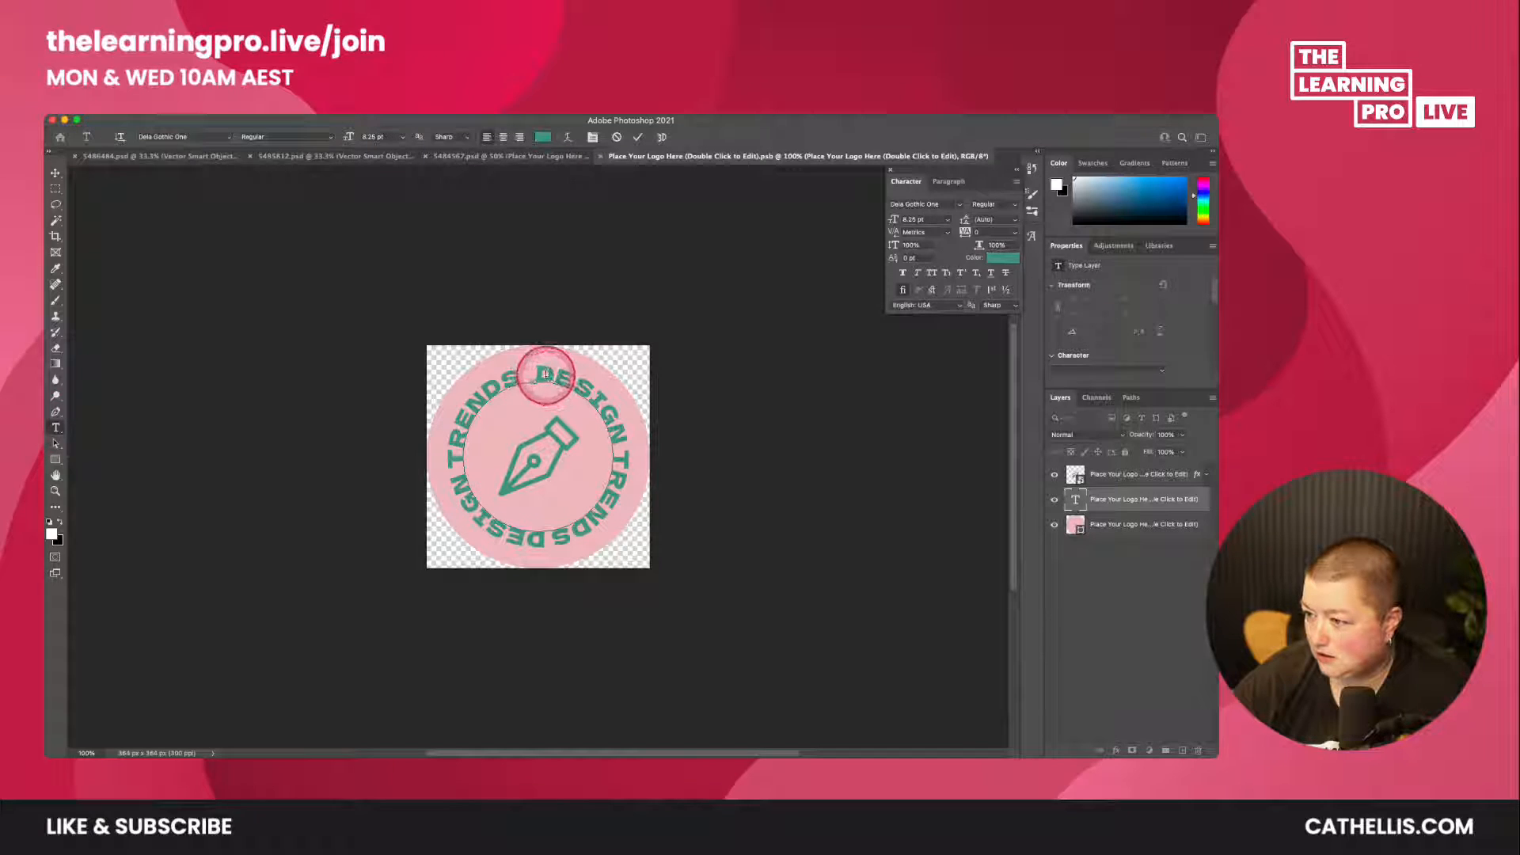
{"action": "left_click", "coordinate": [540, 374]}
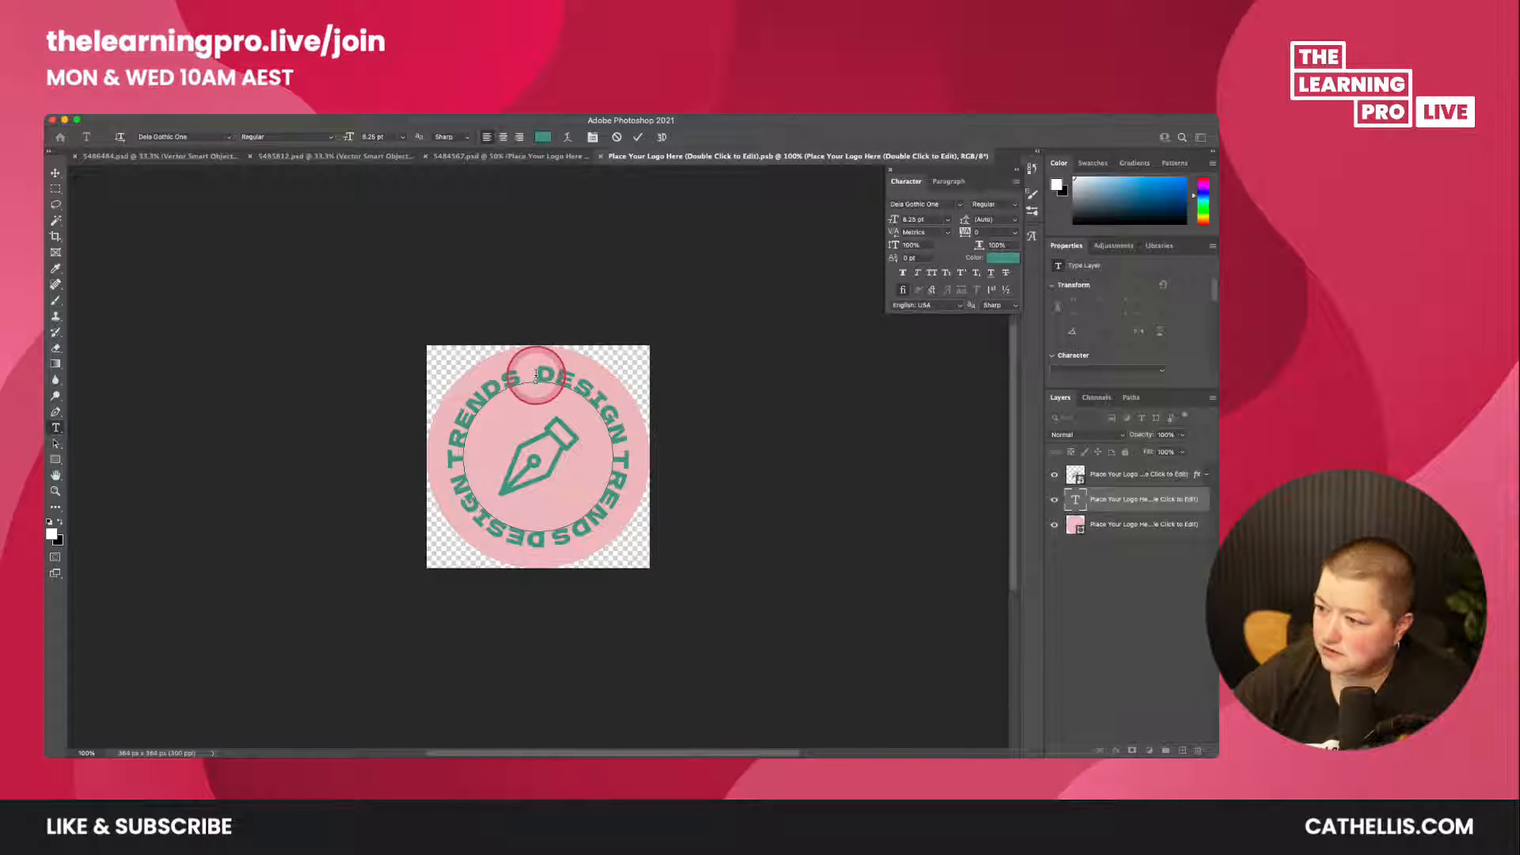
{"action": "mouse_move", "coordinate": [540, 375]}
{"action": "left_mouse_down"}
{"action": "mouse_move", "coordinate": [622, 448]}
{"action": "mouse_move", "coordinate": [563, 542]}
{"action": "mouse_move", "coordinate": [452, 447]}
{"action": "mouse_move", "coordinate": [499, 377]}
{"action": "mouse_move", "coordinate": [517, 378]}
{"action": "left_mouse_up"}
{"action": "type", "text": "CATHELLIS LE"}
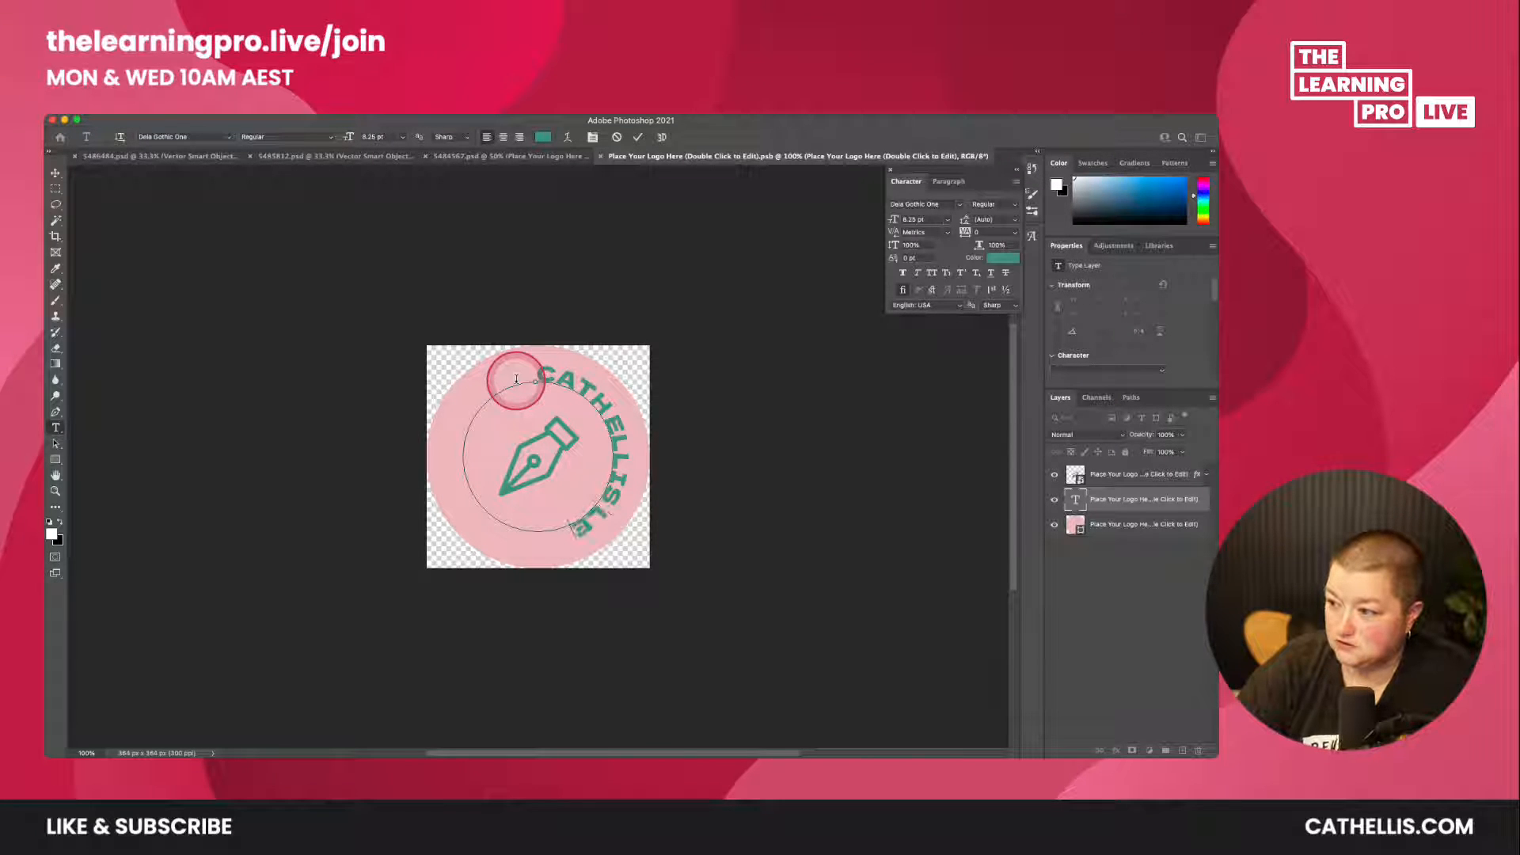
{"action": "type", "text": "ARNING DESIGN"}
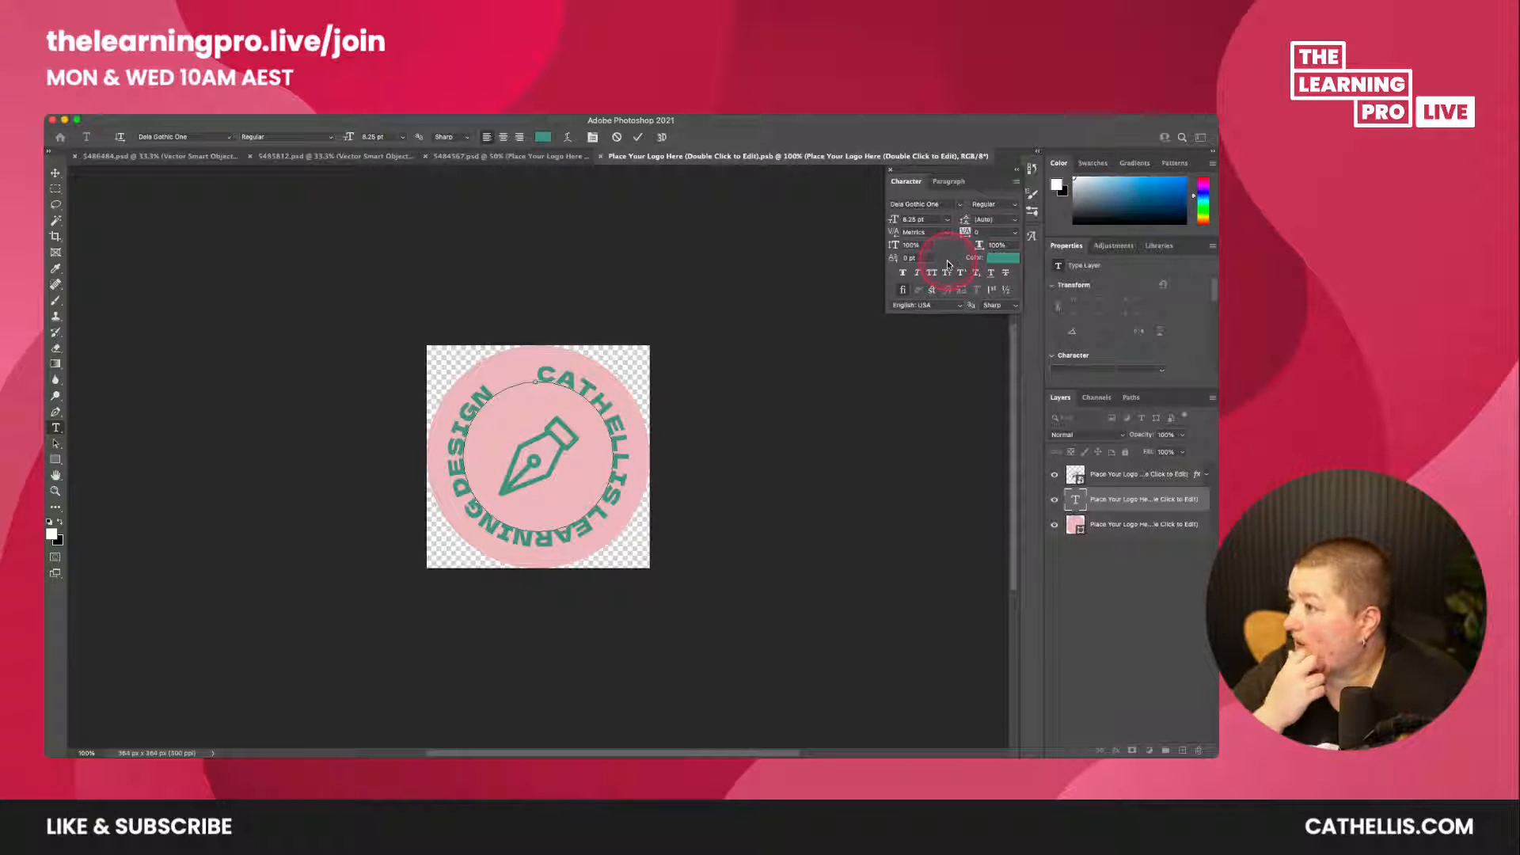
- Try to set the circular logo text's tracking to 10
{"action": "left_click", "coordinate": [1012, 235]}
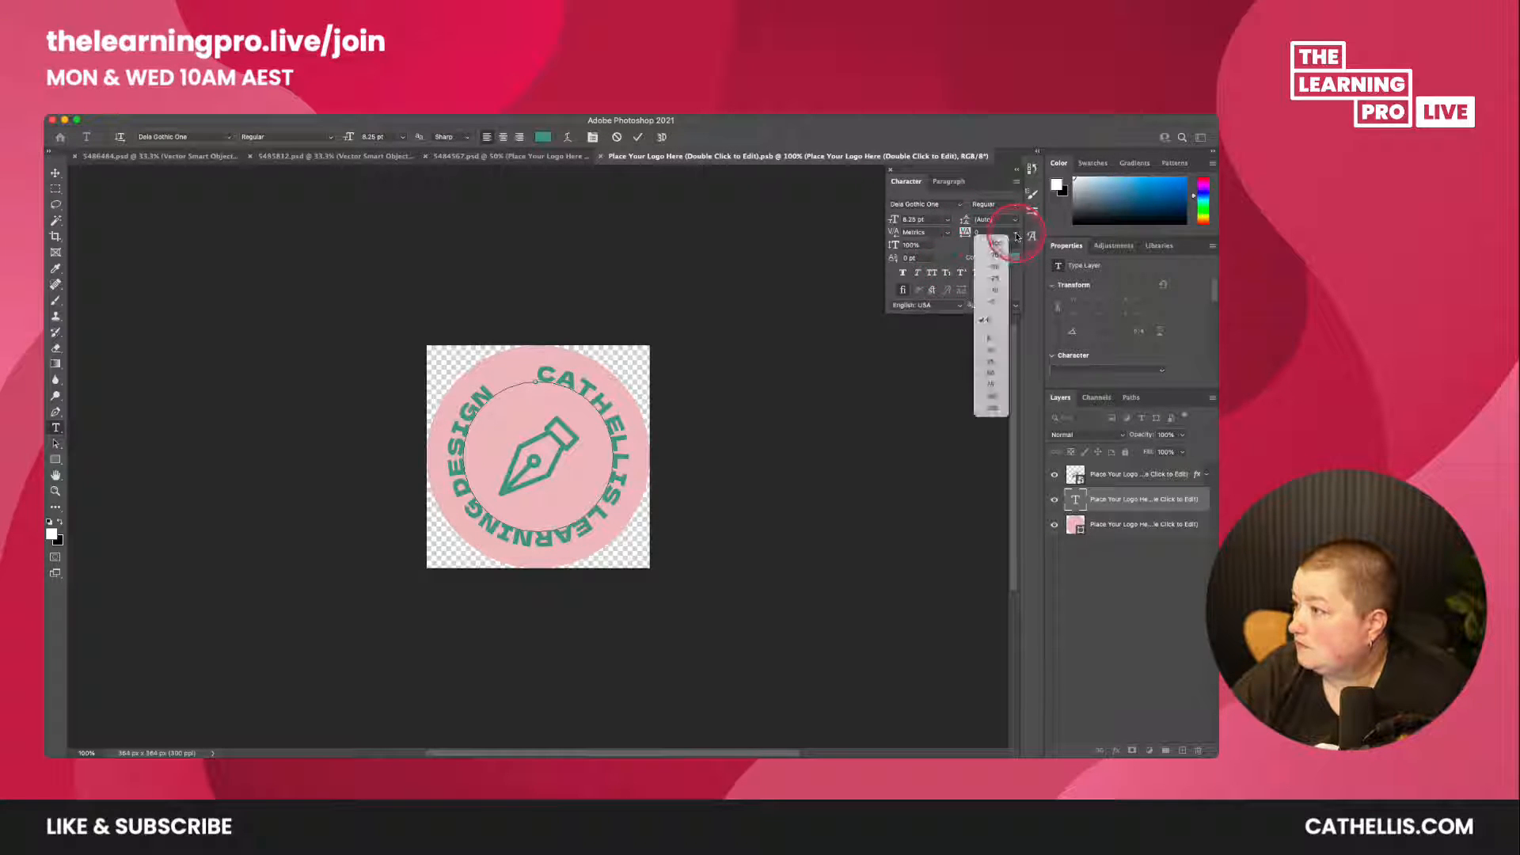
{"action": "left_click", "coordinate": [992, 351]}
{"action": "left_click_drag", "start_coordinate": [517, 366], "coordinate": [491, 392]}
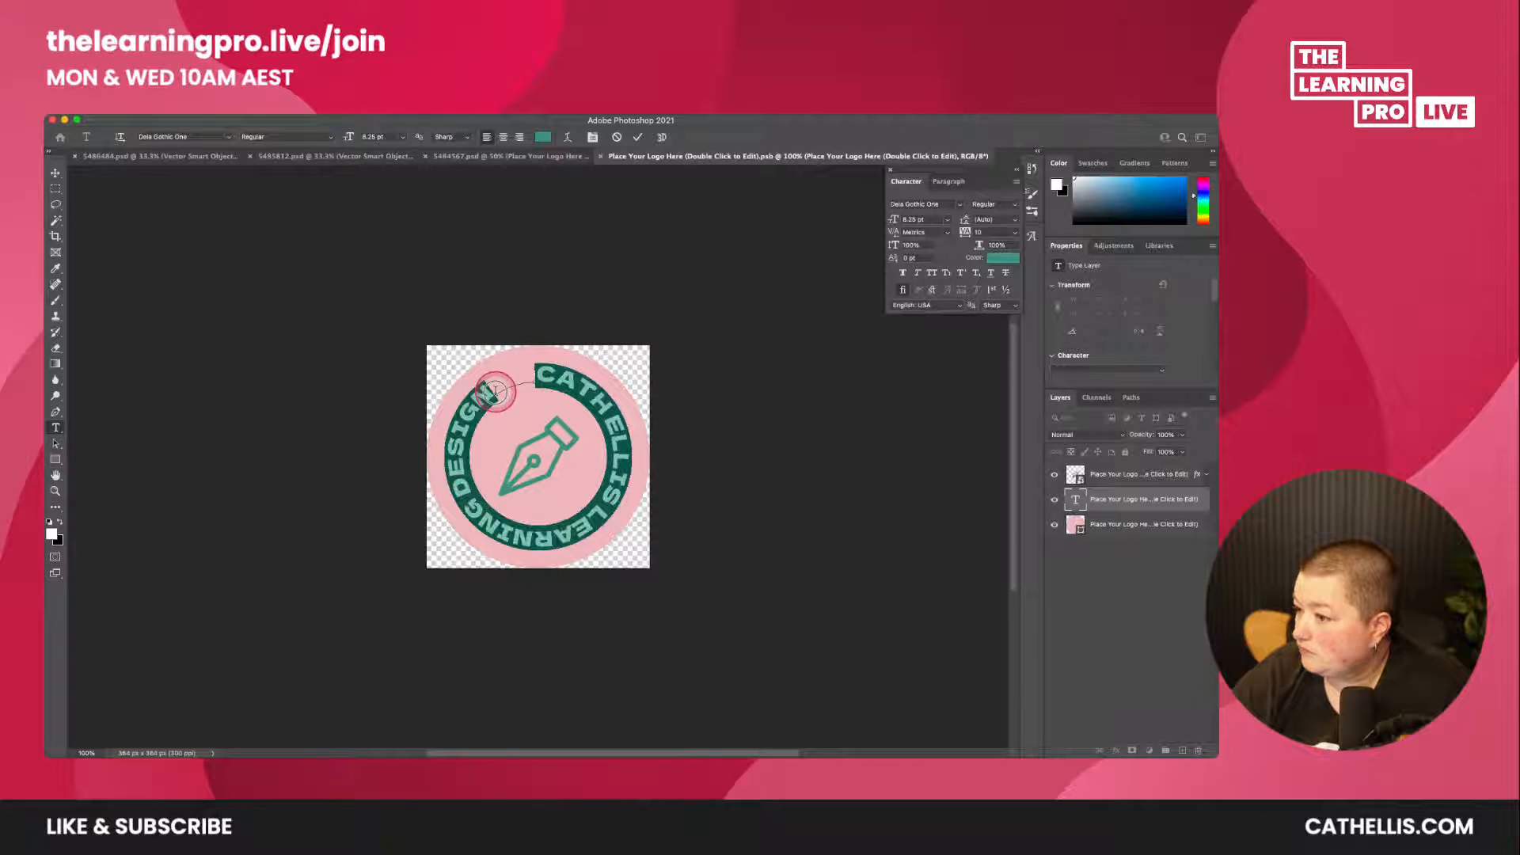
- Add extra space between the words of the circular logo text, including between the first name and surname
{"action": "left_click", "coordinate": [605, 406]}
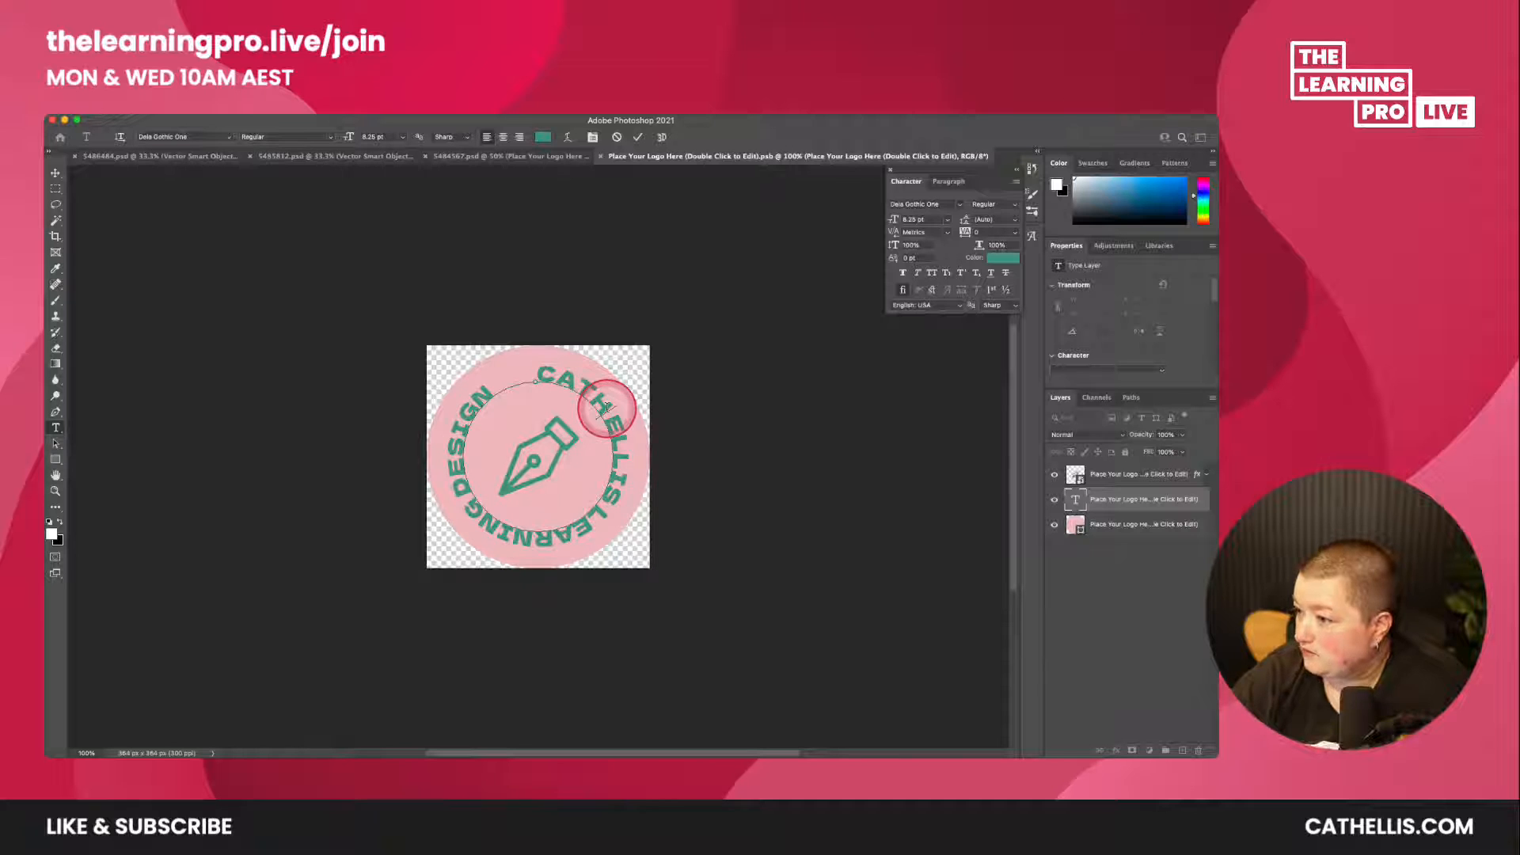
{"action": "left_click", "coordinate": [606, 506]}
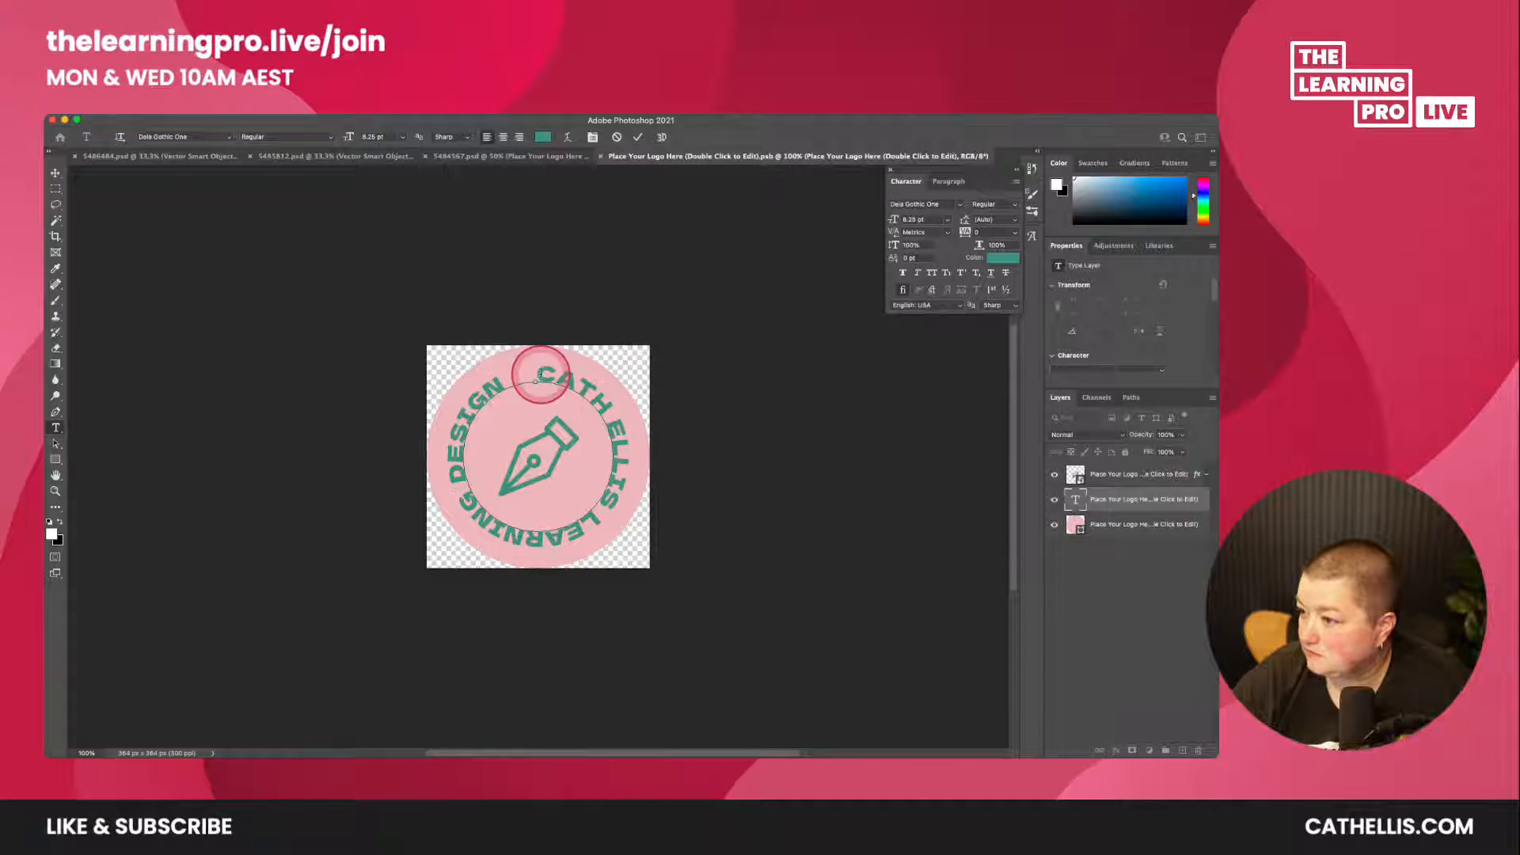
- Select the whole circular logo text, try a tracking of 10, and settle on a tracking of 25
{"action": "left_click_drag", "start_coordinate": [541, 373], "coordinate": [636, 546]}
{"action": "left_click_drag", "start_coordinate": [465, 407], "coordinate": [518, 352]}
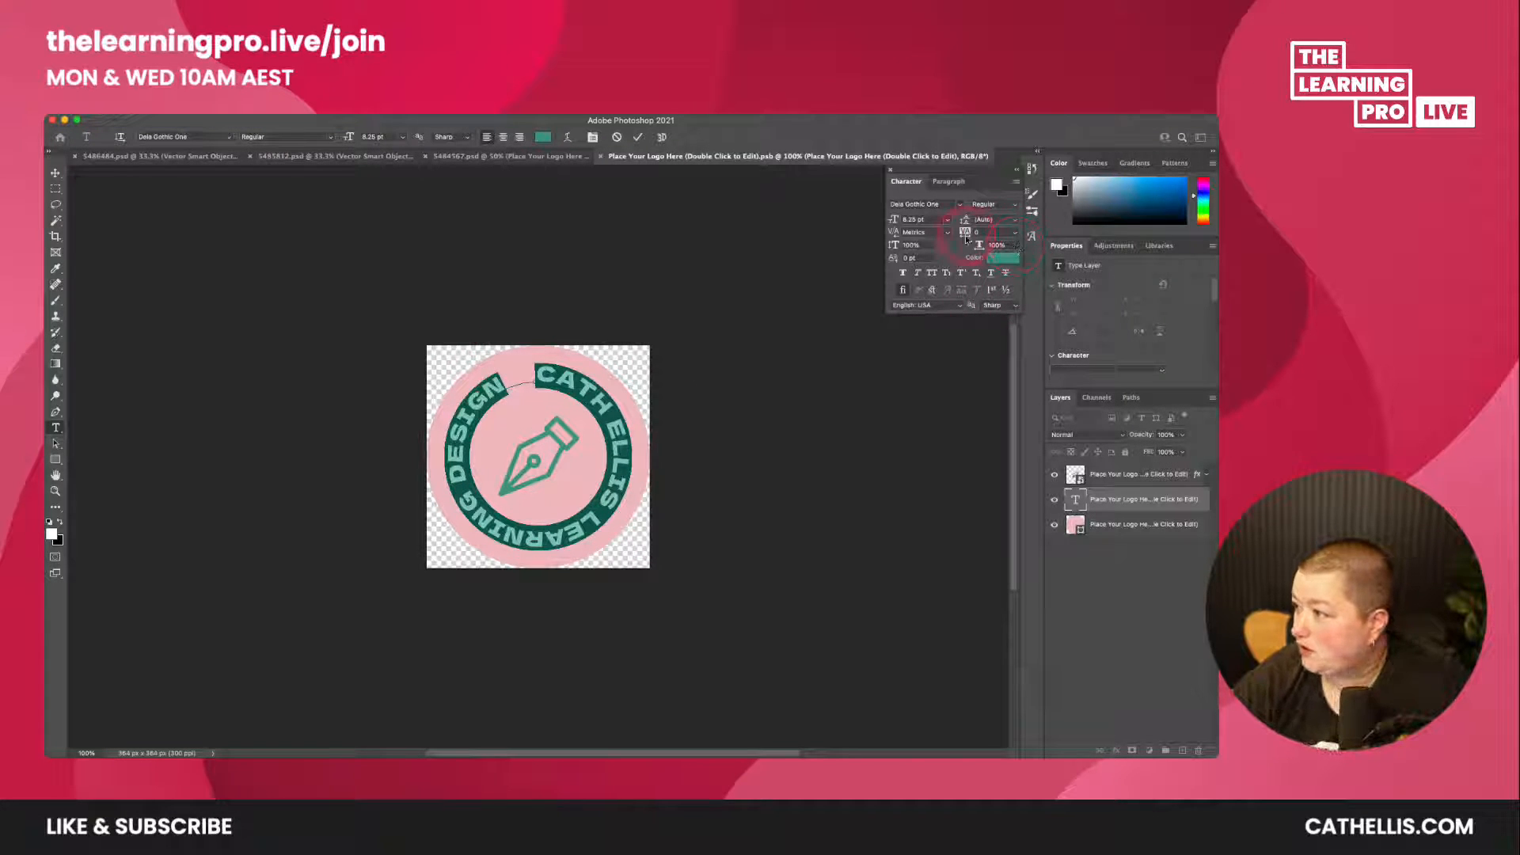
{"action": "left_click", "coordinate": [1015, 234]}
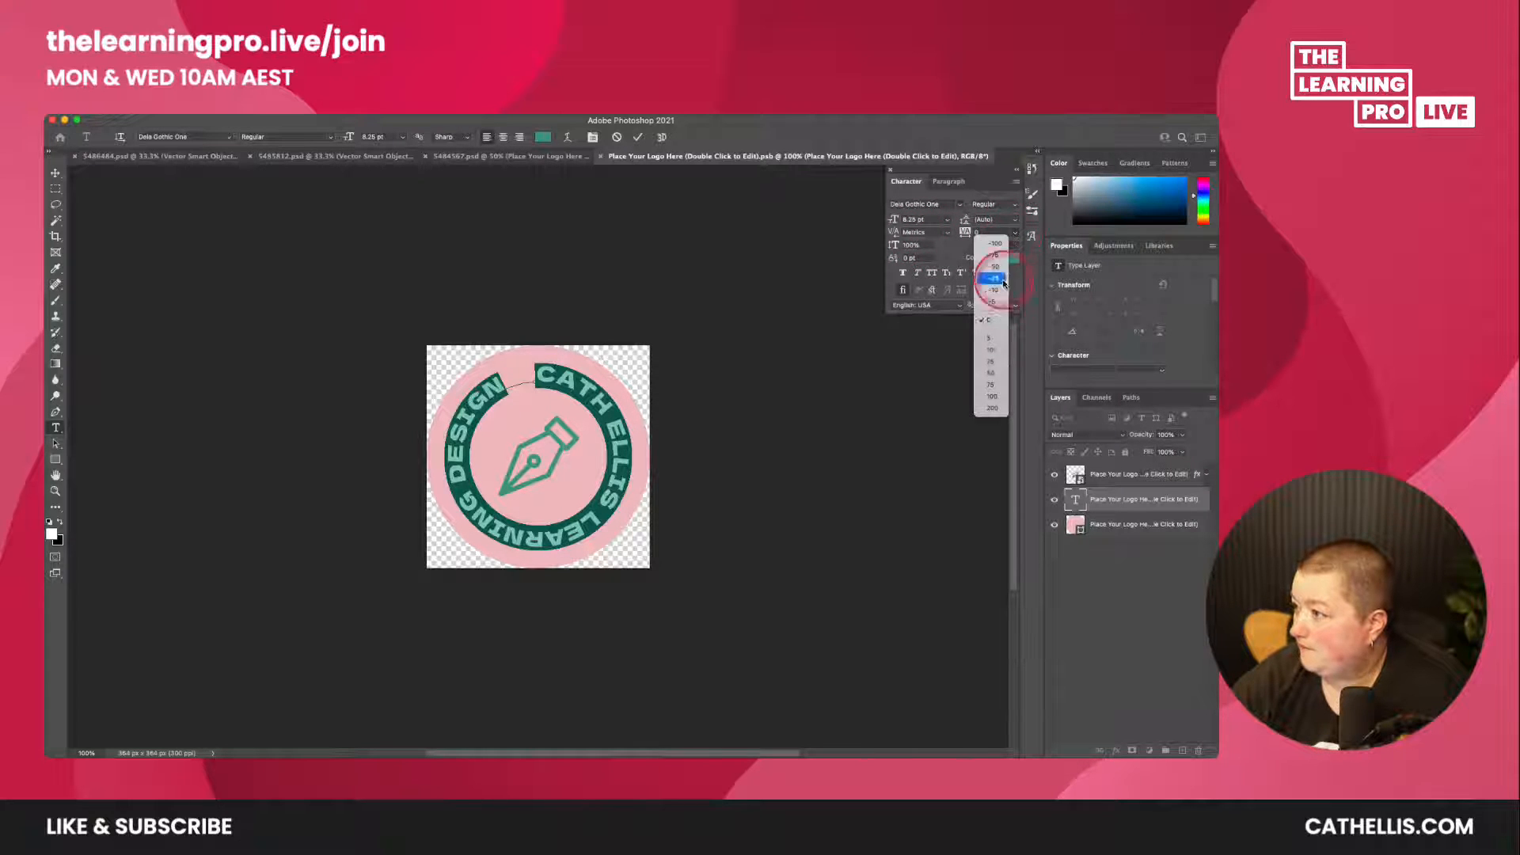
{"action": "left_click", "coordinate": [1002, 353]}
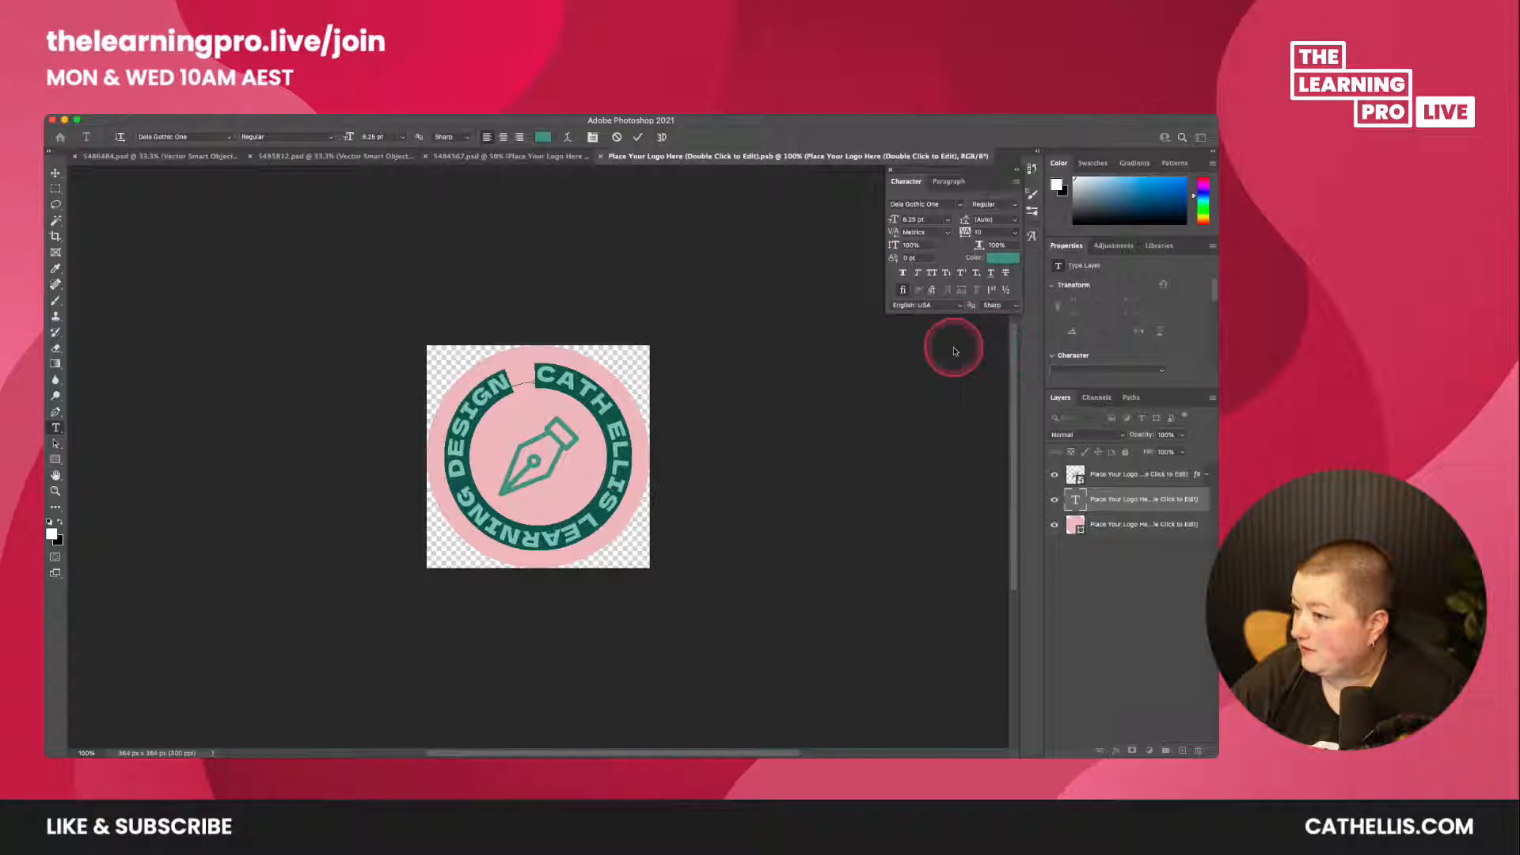
{"action": "left_click", "coordinate": [1015, 233]}
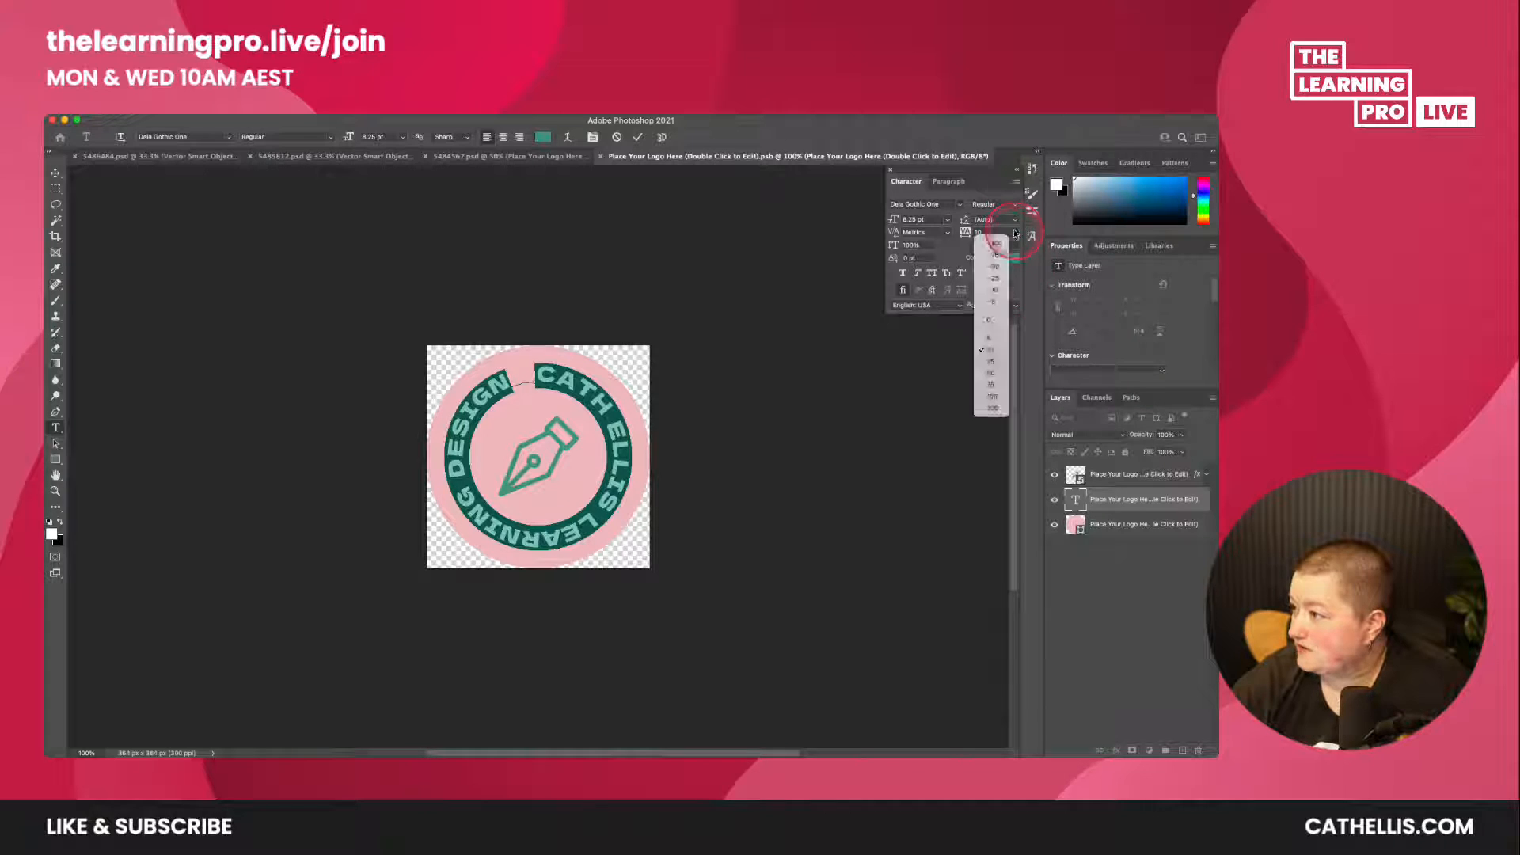
{"action": "left_click", "coordinate": [990, 362]}
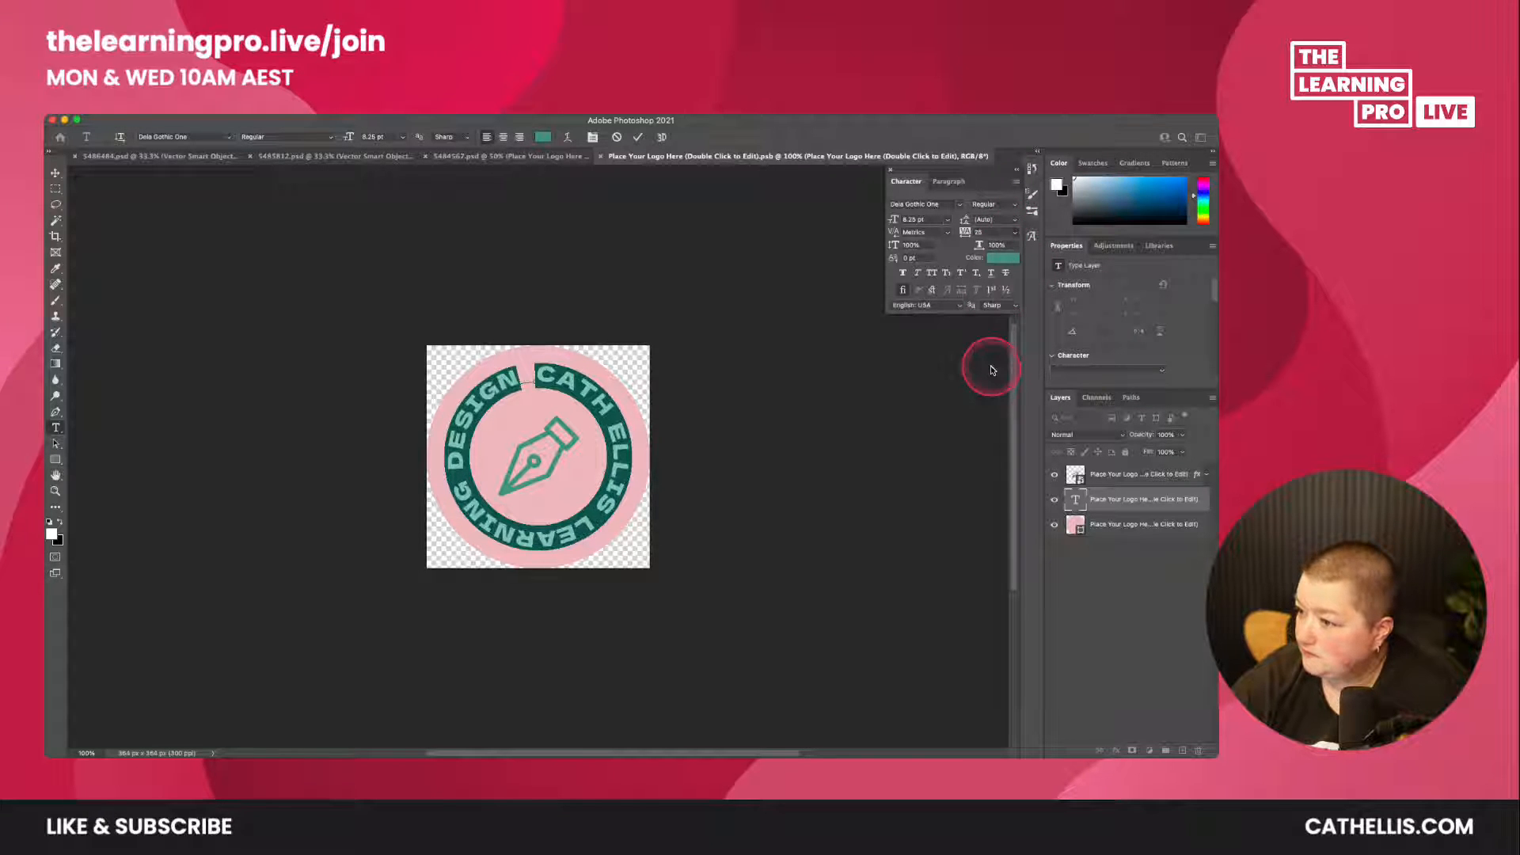
{"action": "left_click", "coordinate": [55, 173]}
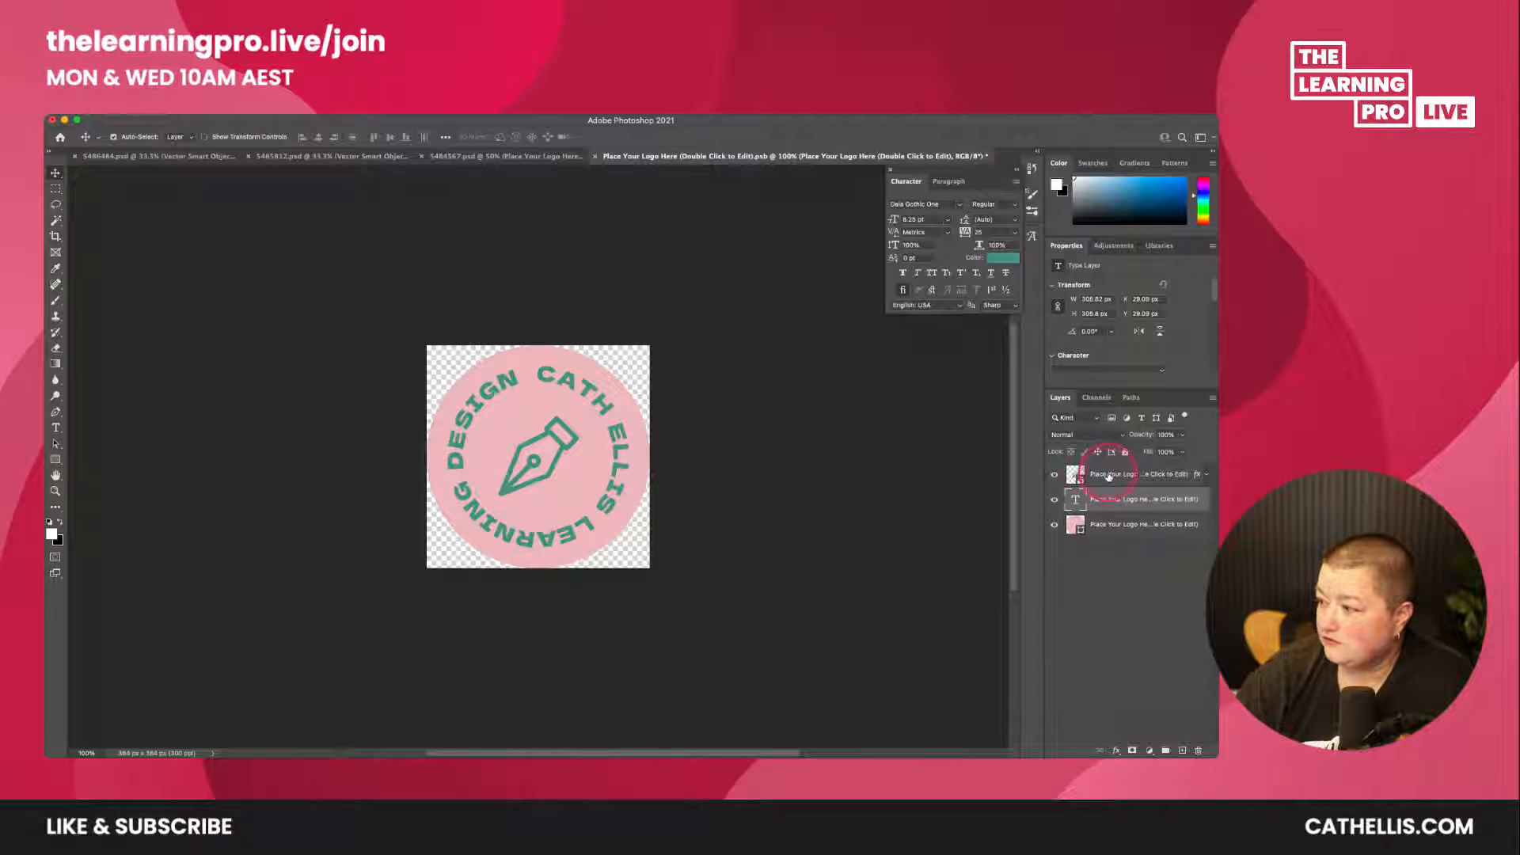
- Select the pink circle layer of the logo and bring up its Quick Export as PNG option
{"action": "left_click", "coordinate": [1105, 527]}
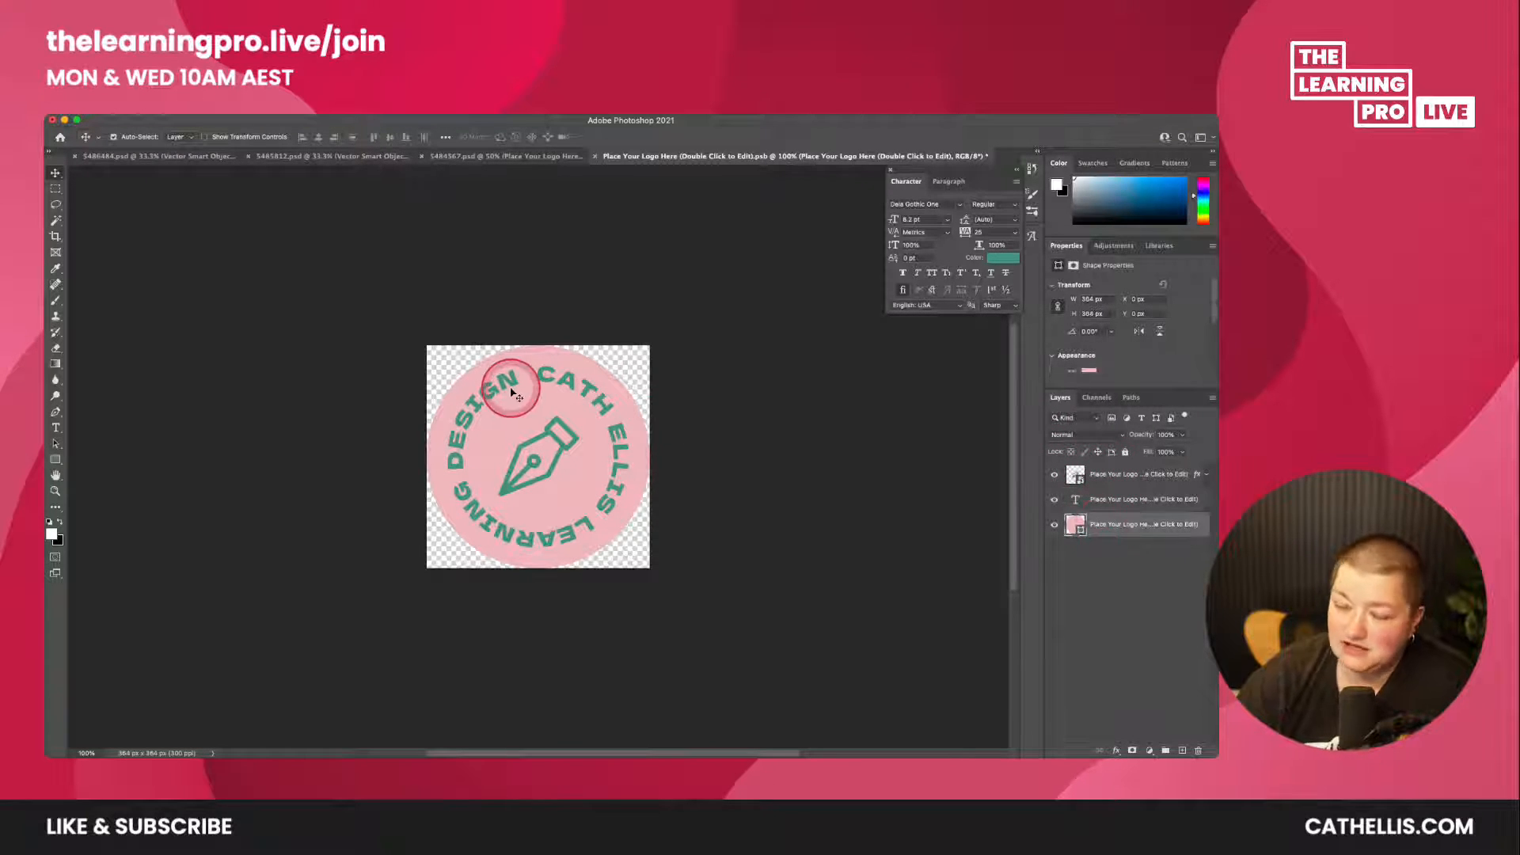
{"action": "right_click", "coordinate": [1109, 528]}
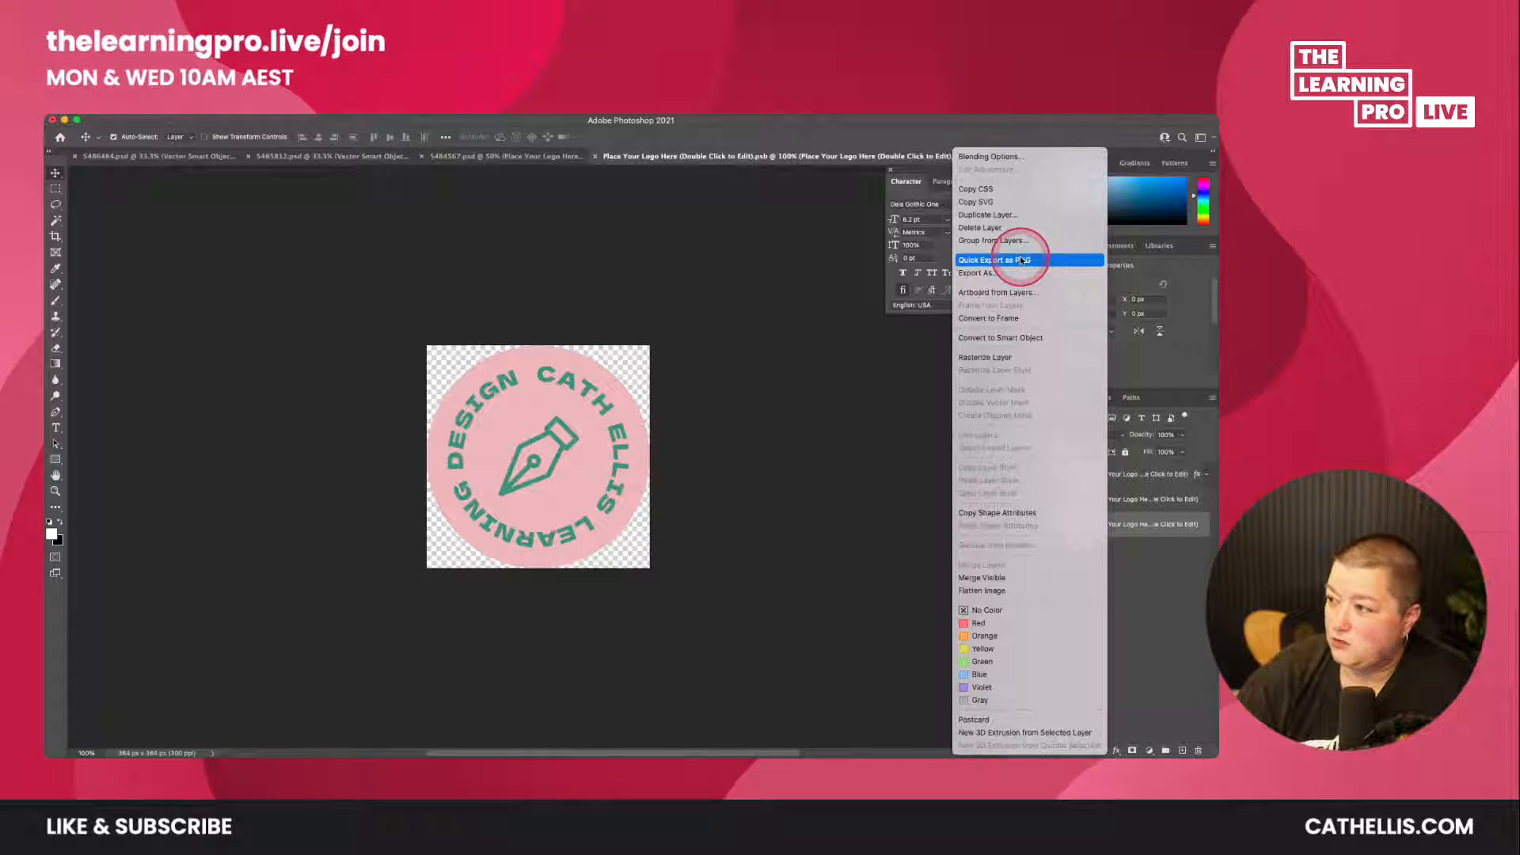
{"action": "left_click", "coordinate": [1141, 533]}
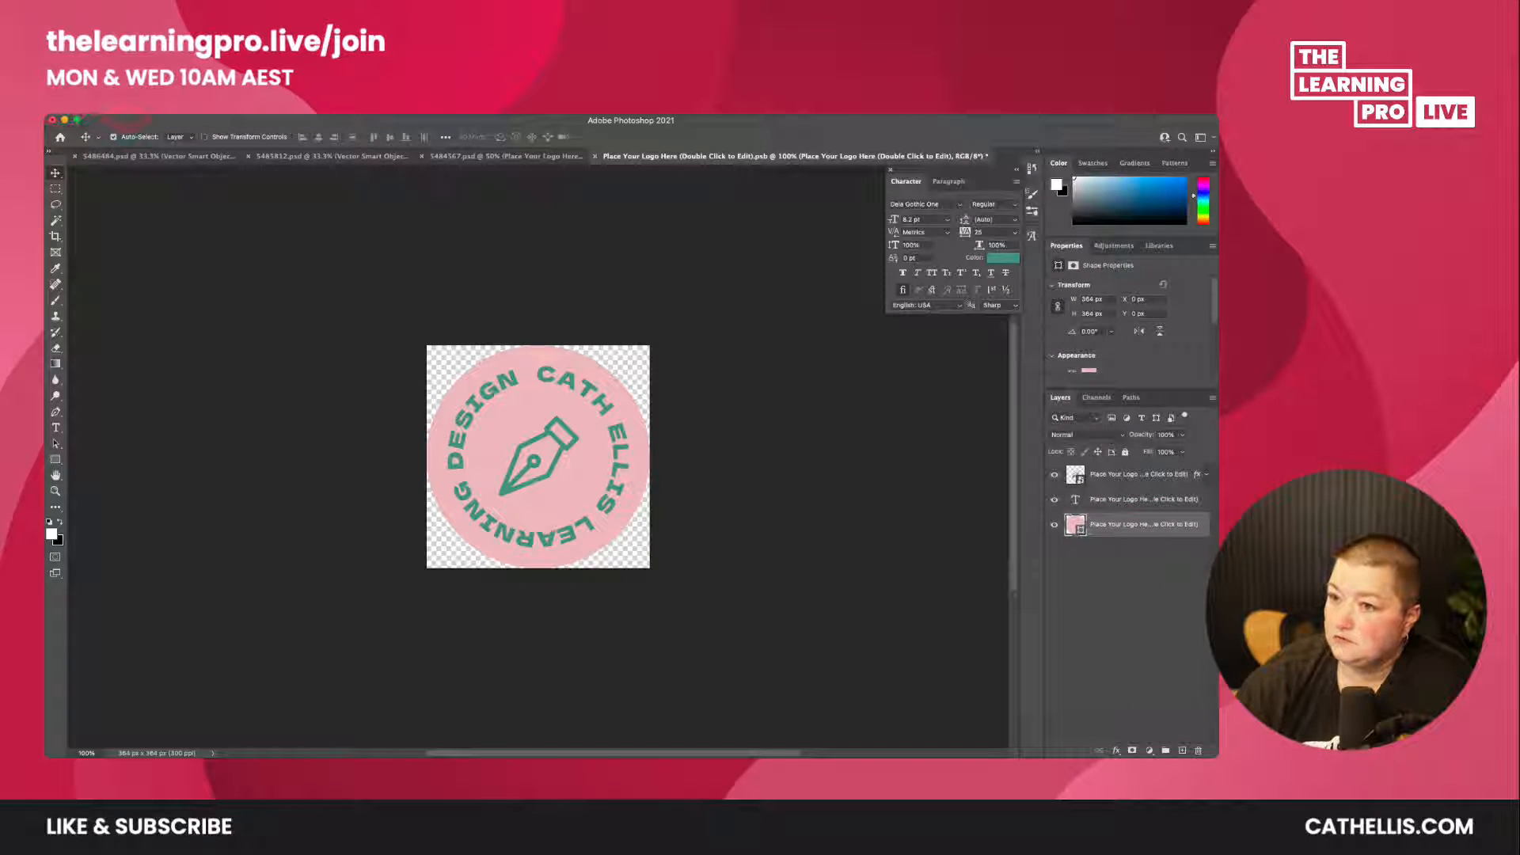
{"action": "left_click", "coordinate": [128, 120]}
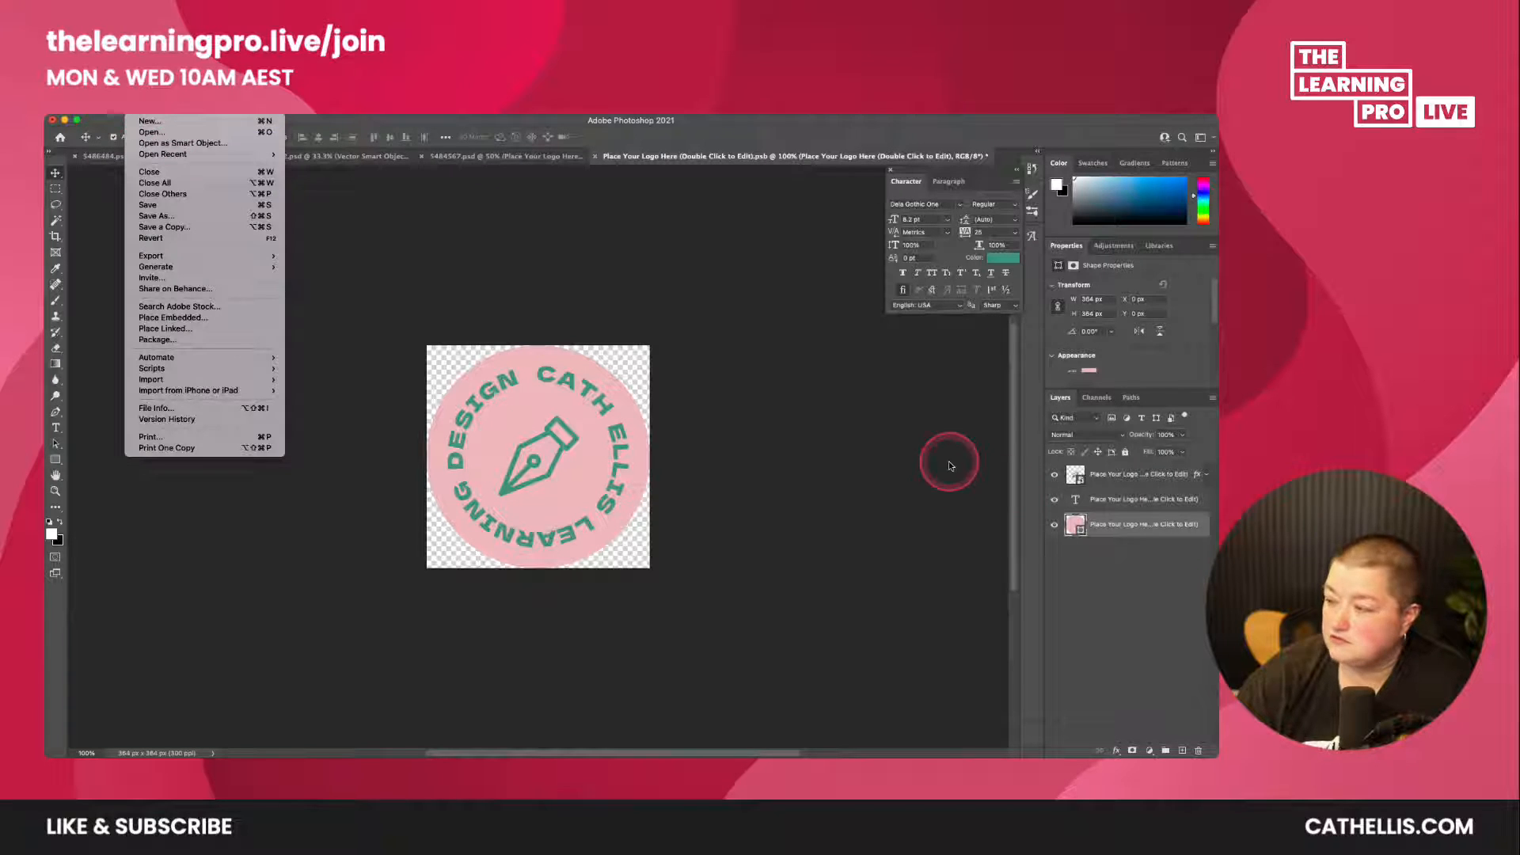
{"action": "left_click", "coordinate": [1107, 524]}
{"action": "right_click", "coordinate": [1108, 524]}
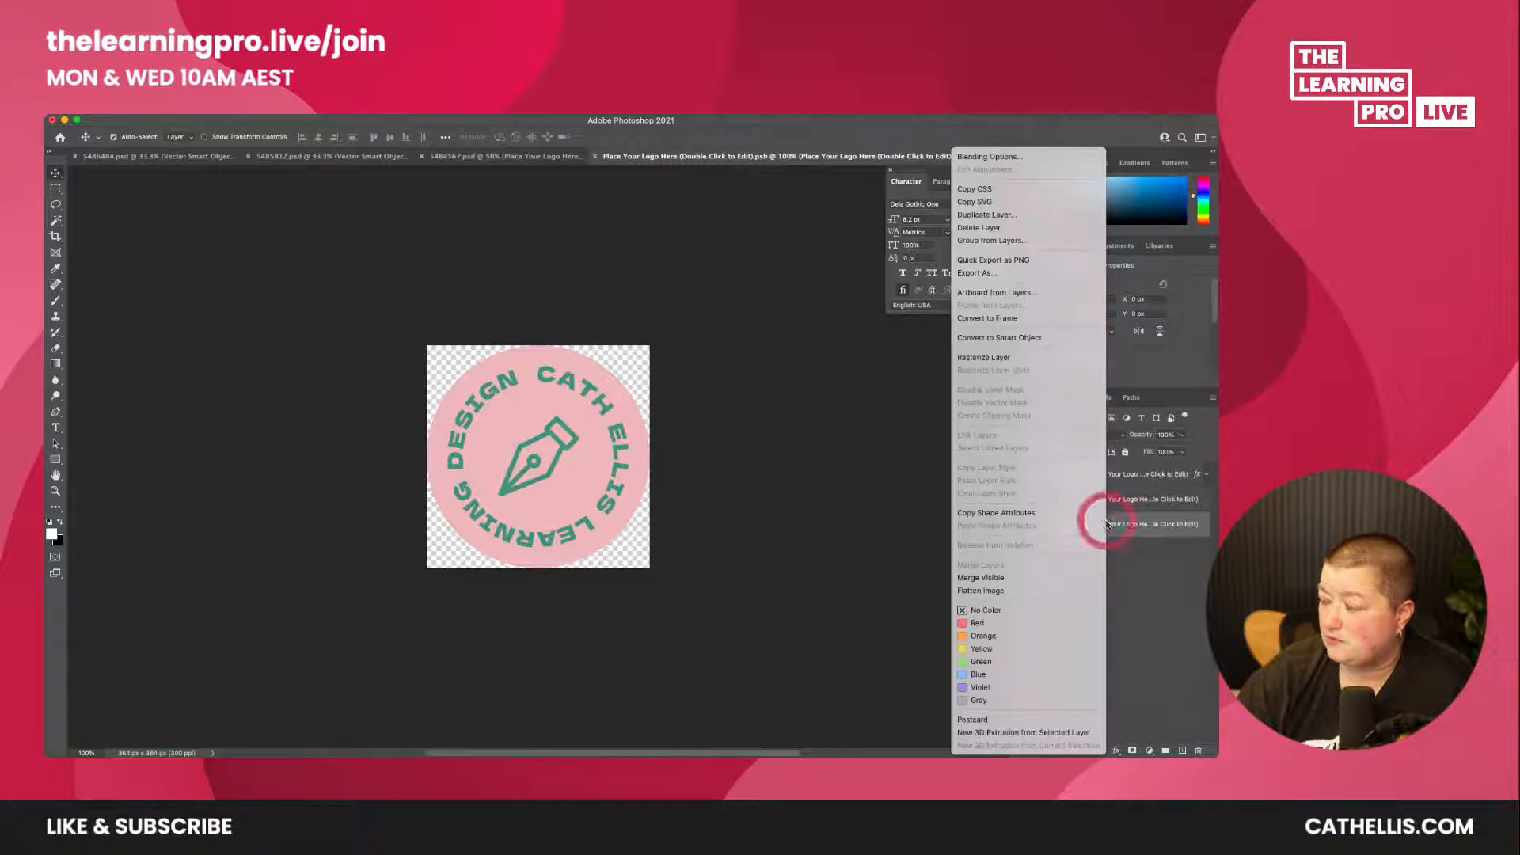
{"action": "left_click", "coordinate": [1014, 274]}
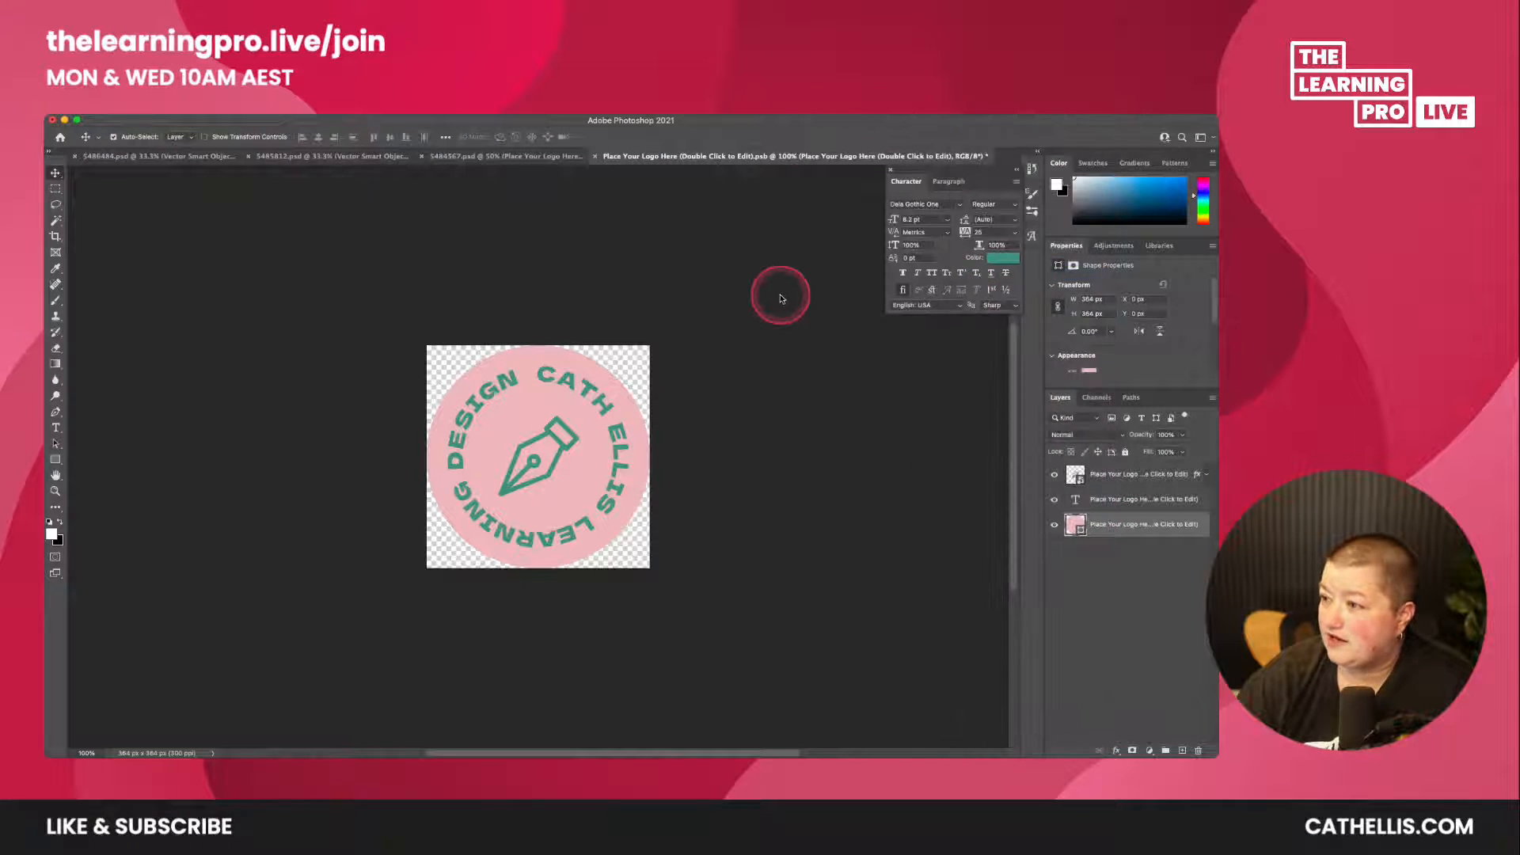
{"action": "left_click", "coordinate": [905, 220]}
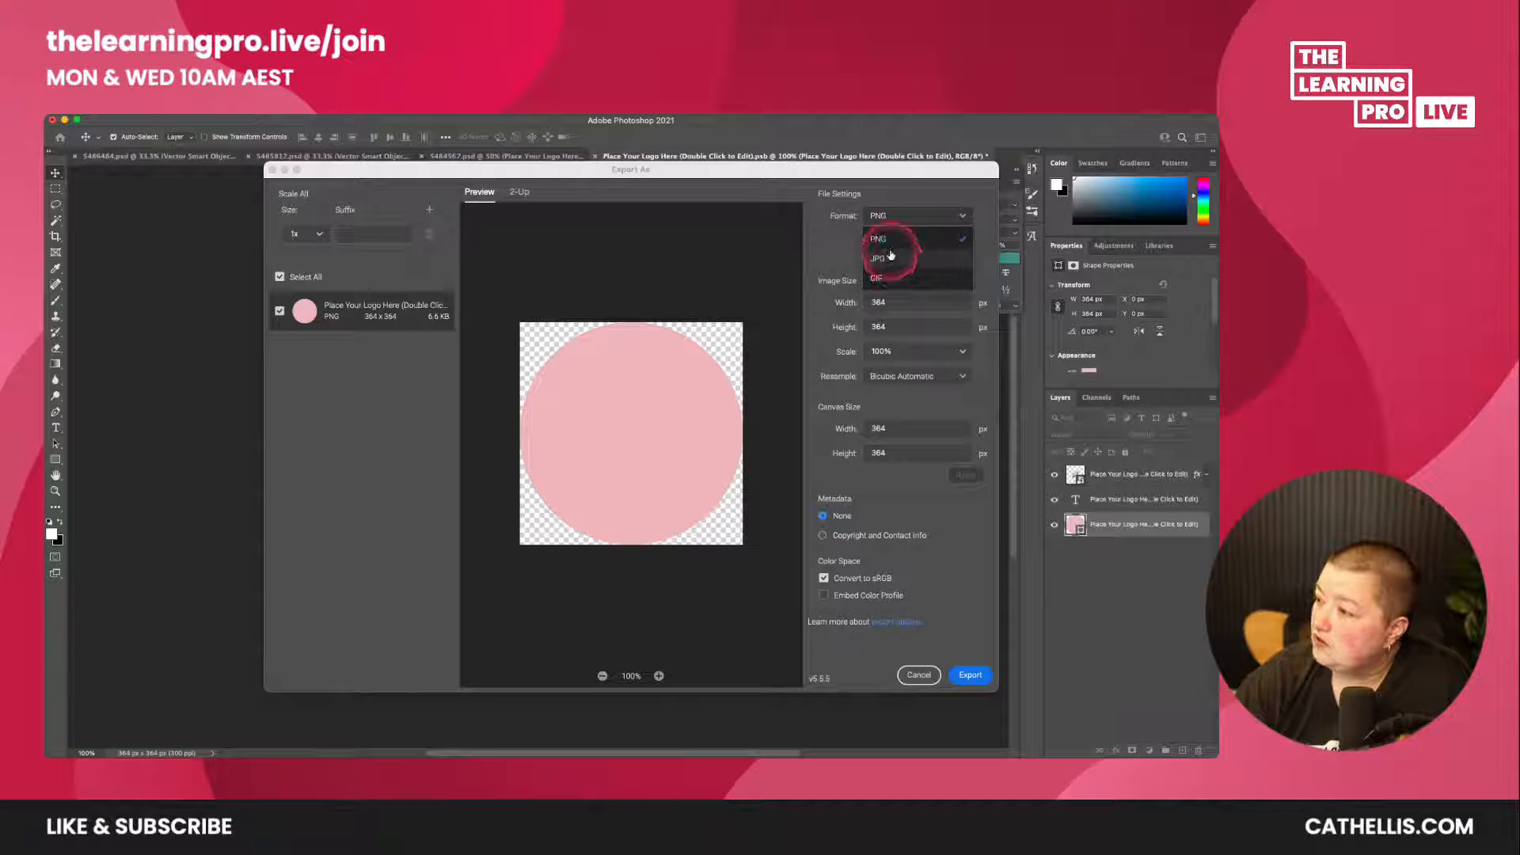
{"action": "left_click", "coordinate": [917, 676]}
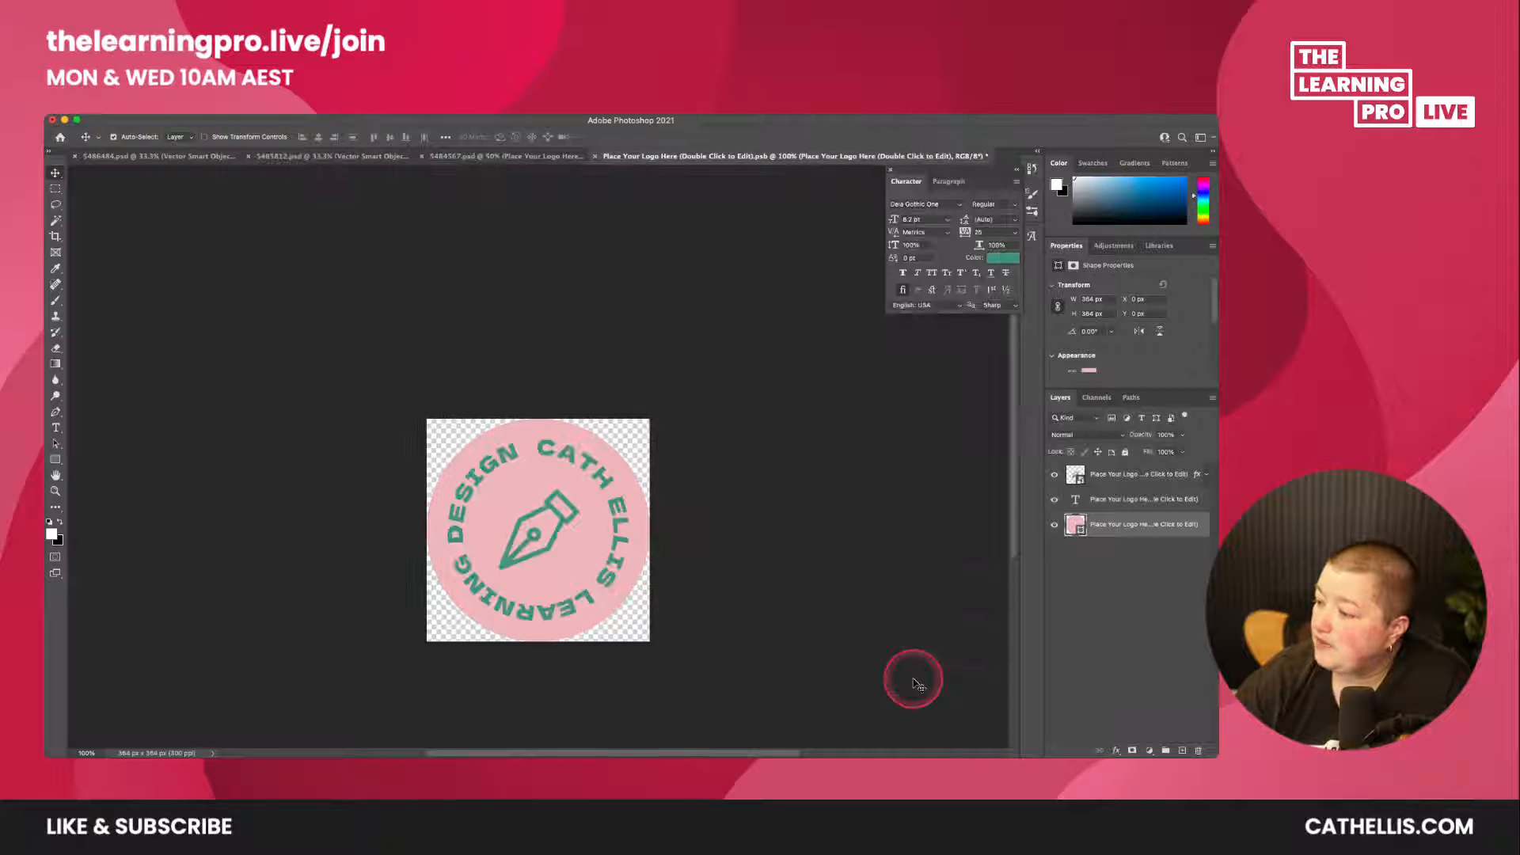
{"action": "left_click", "coordinate": [156, 117]}
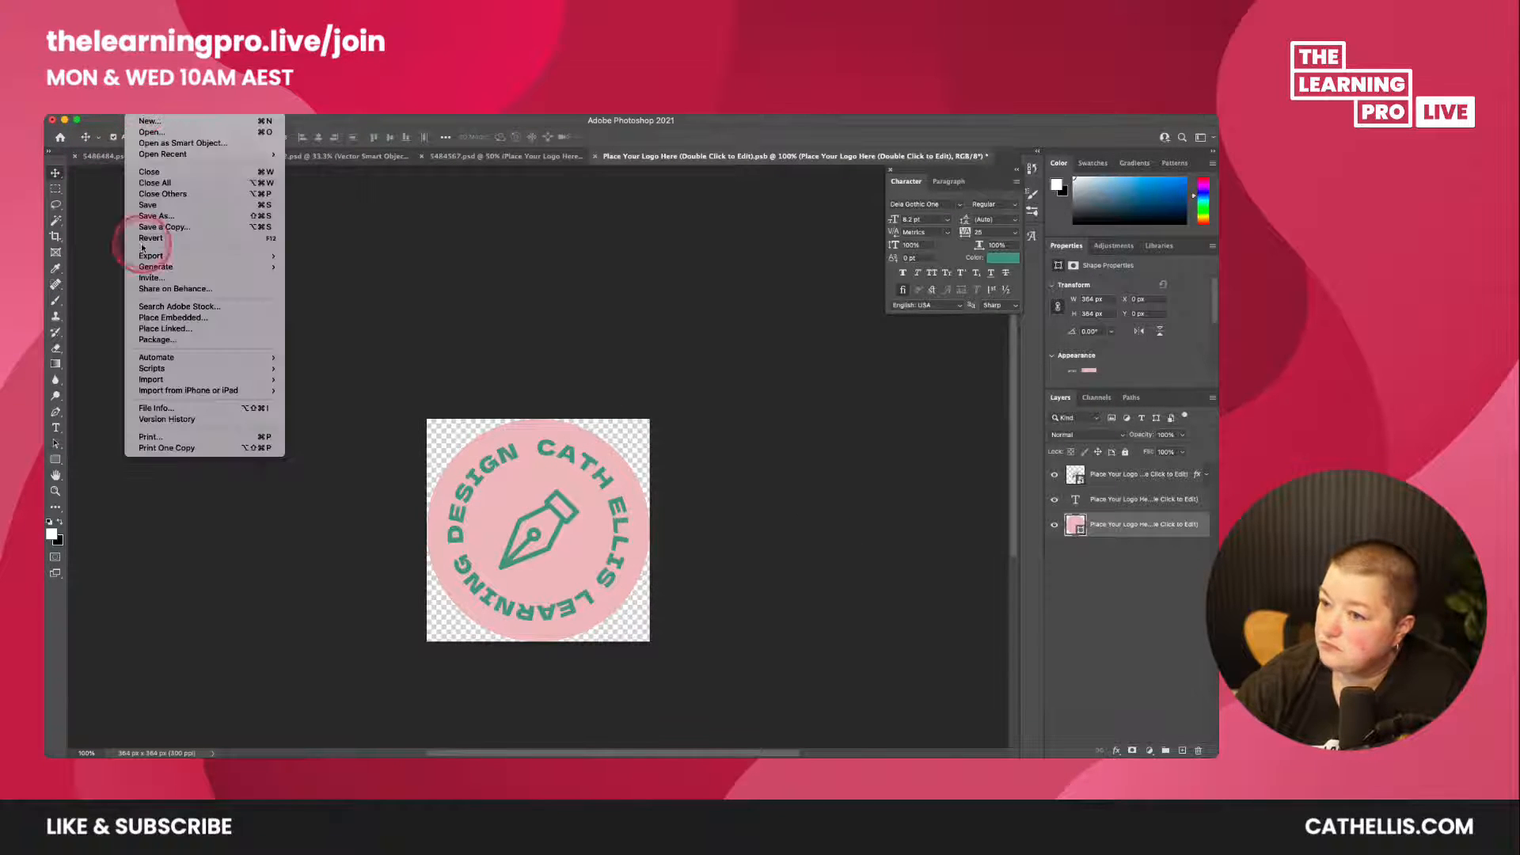
{"action": "mouse_move", "coordinate": [158, 255]}
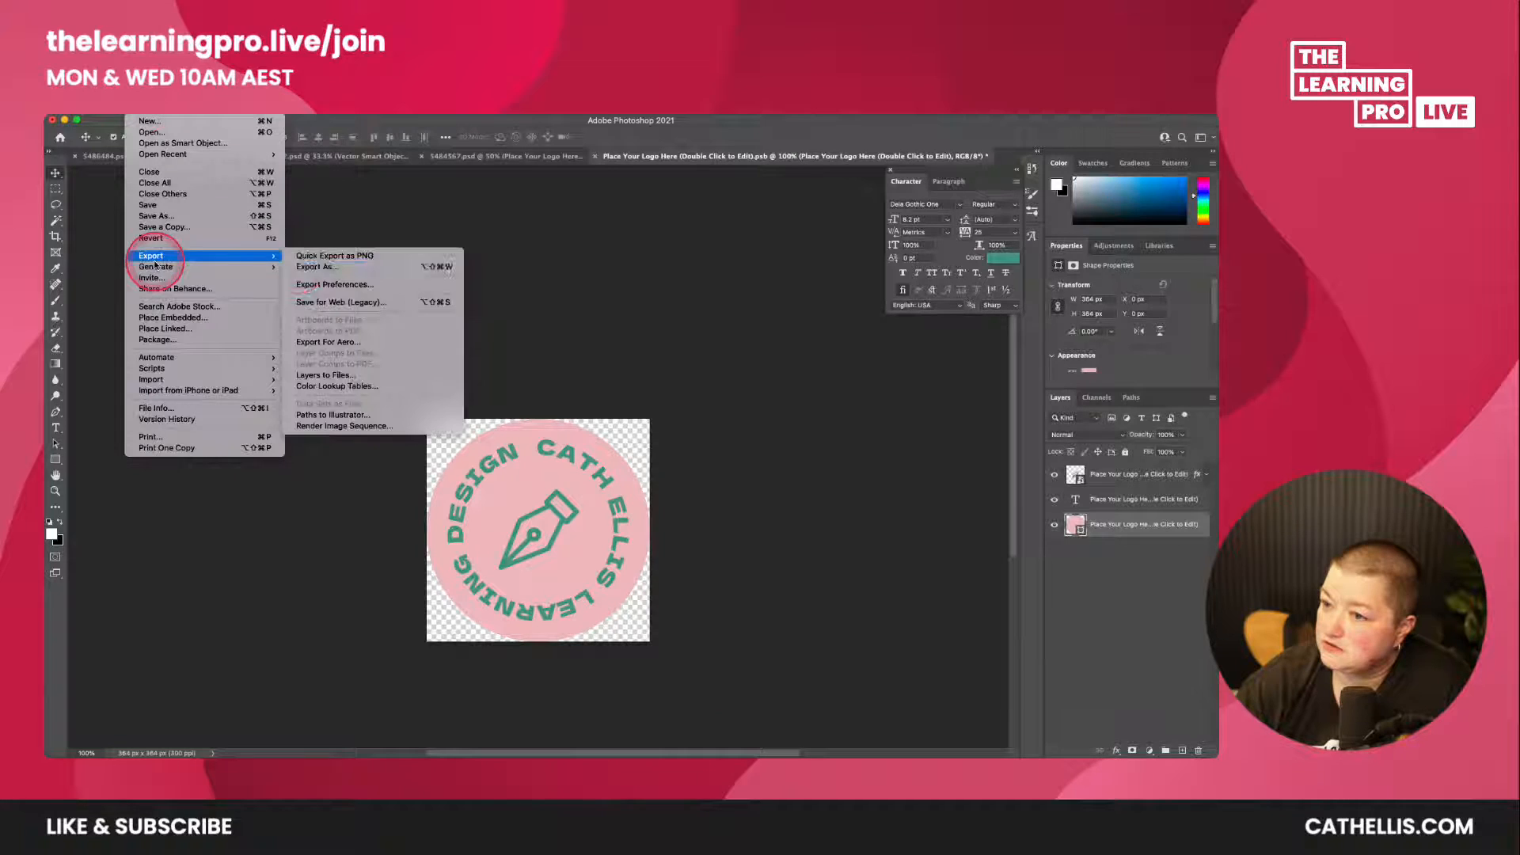
{"action": "left_click", "coordinate": [333, 266]}
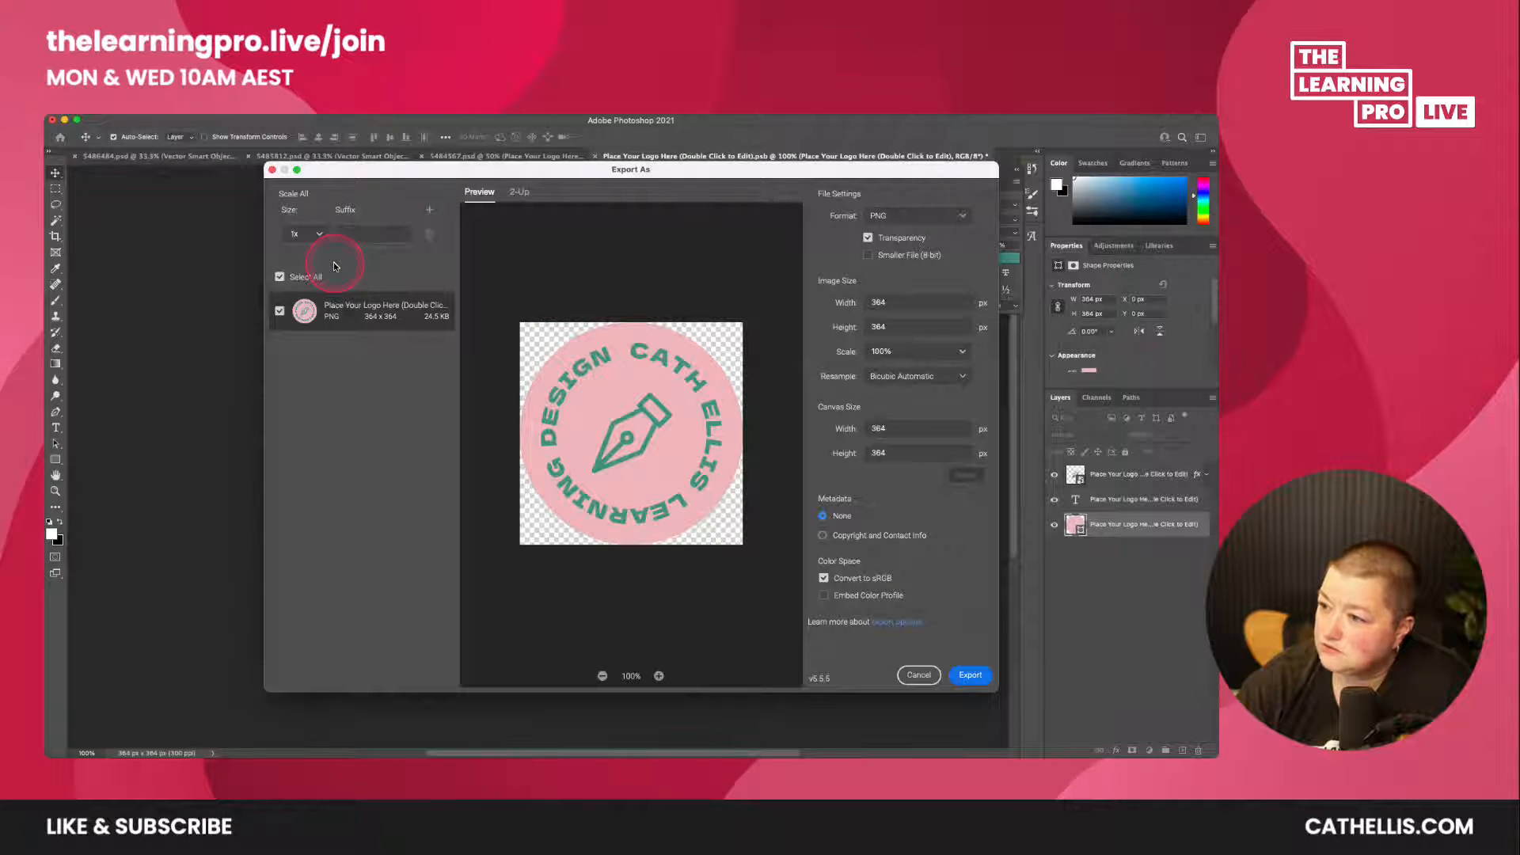
{"action": "left_click", "coordinate": [917, 215]}
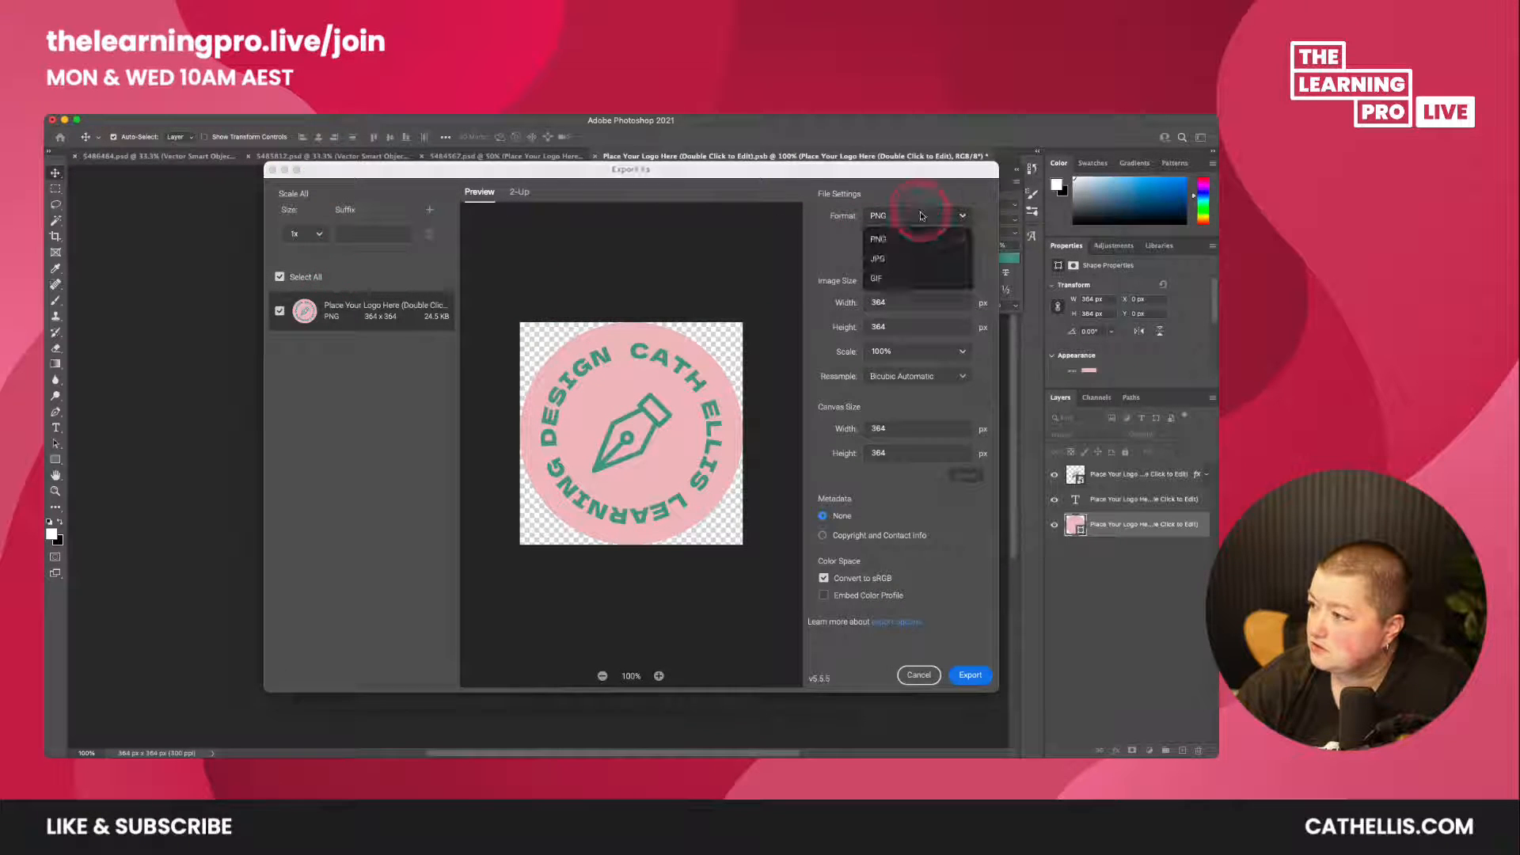
{"action": "left_click", "coordinate": [920, 675]}
{"action": "left_click", "coordinate": [137, 102]}
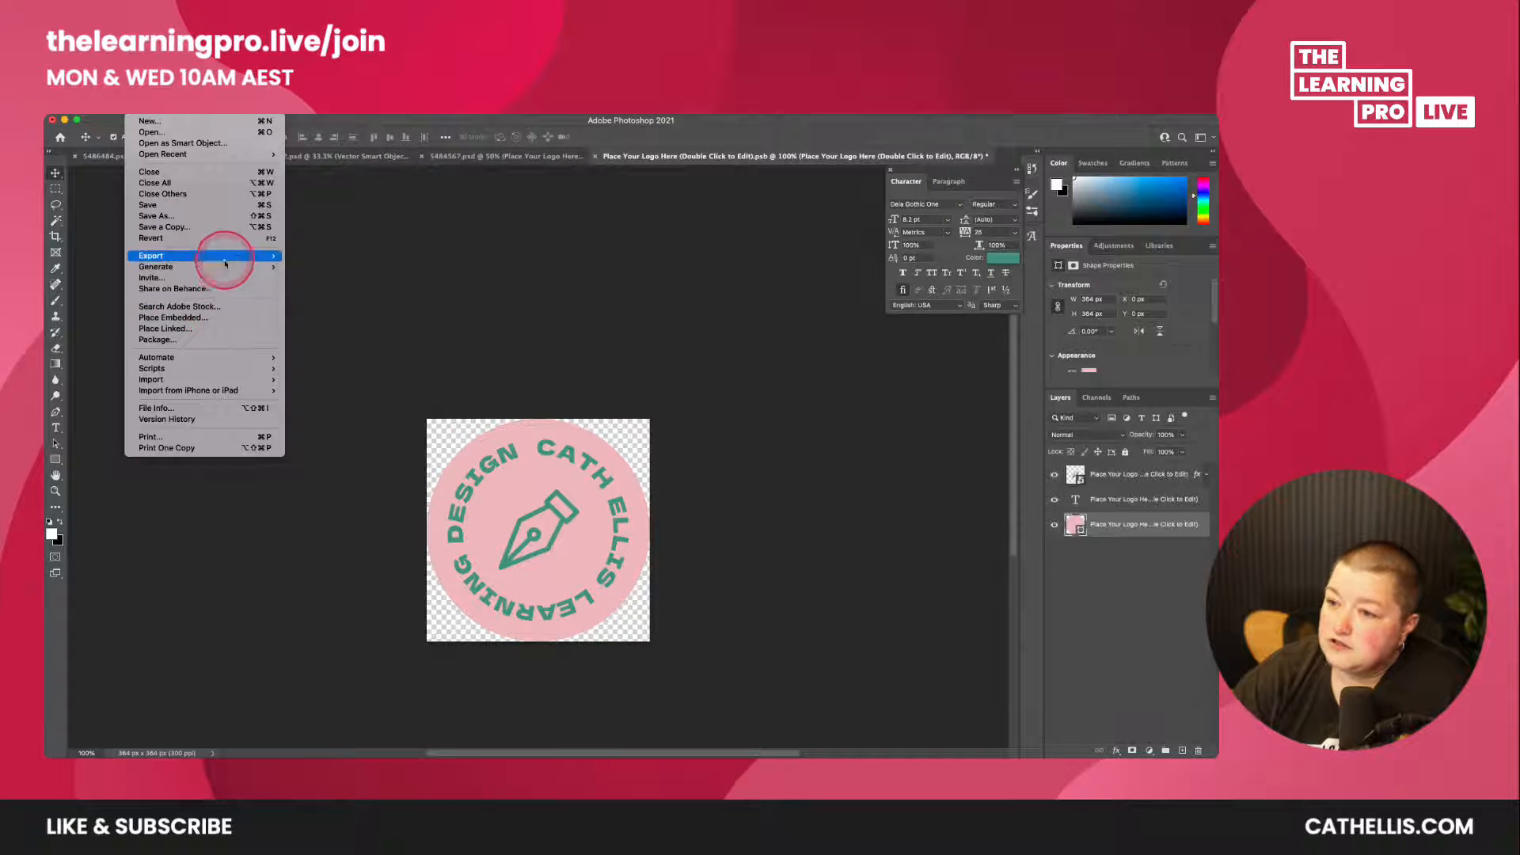
{"action": "mouse_move", "coordinate": [224, 258]}
{"action": "left_click", "coordinate": [318, 258]}
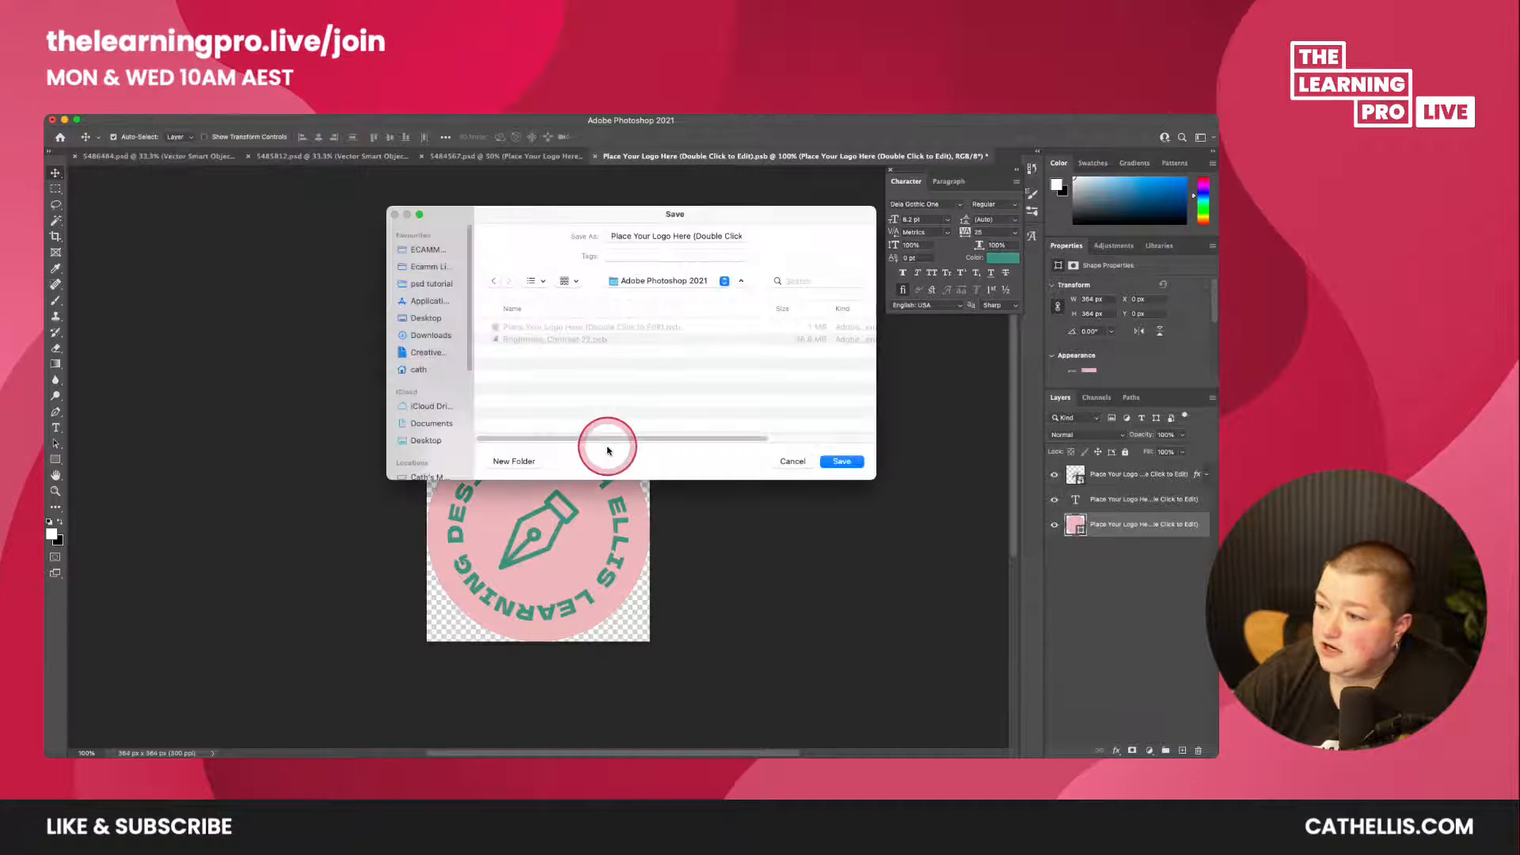
{"action": "left_click", "coordinate": [428, 283]}
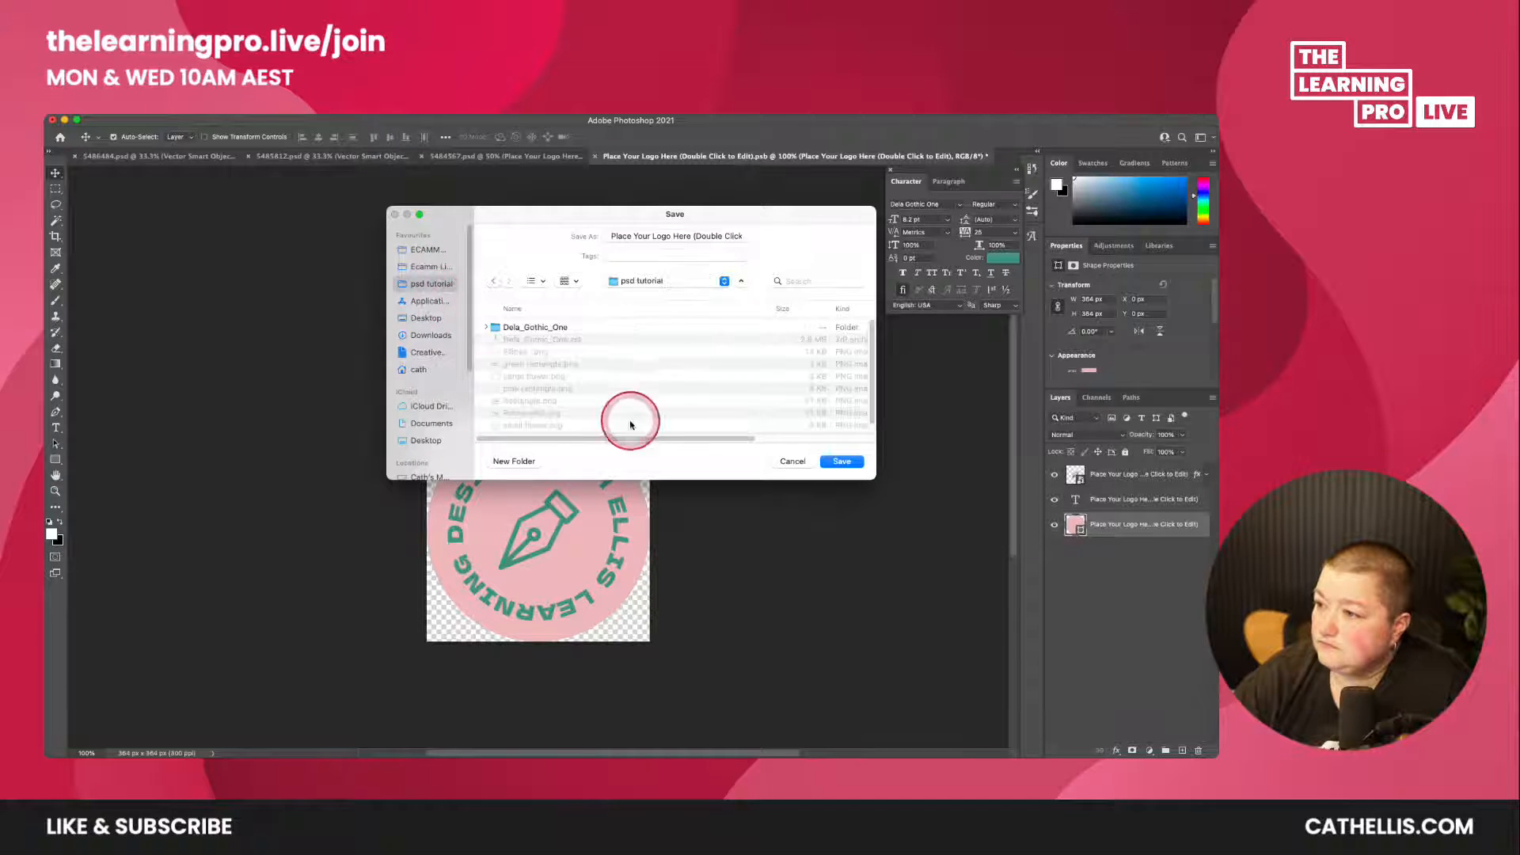
{"action": "double_click", "coordinate": [646, 236]}
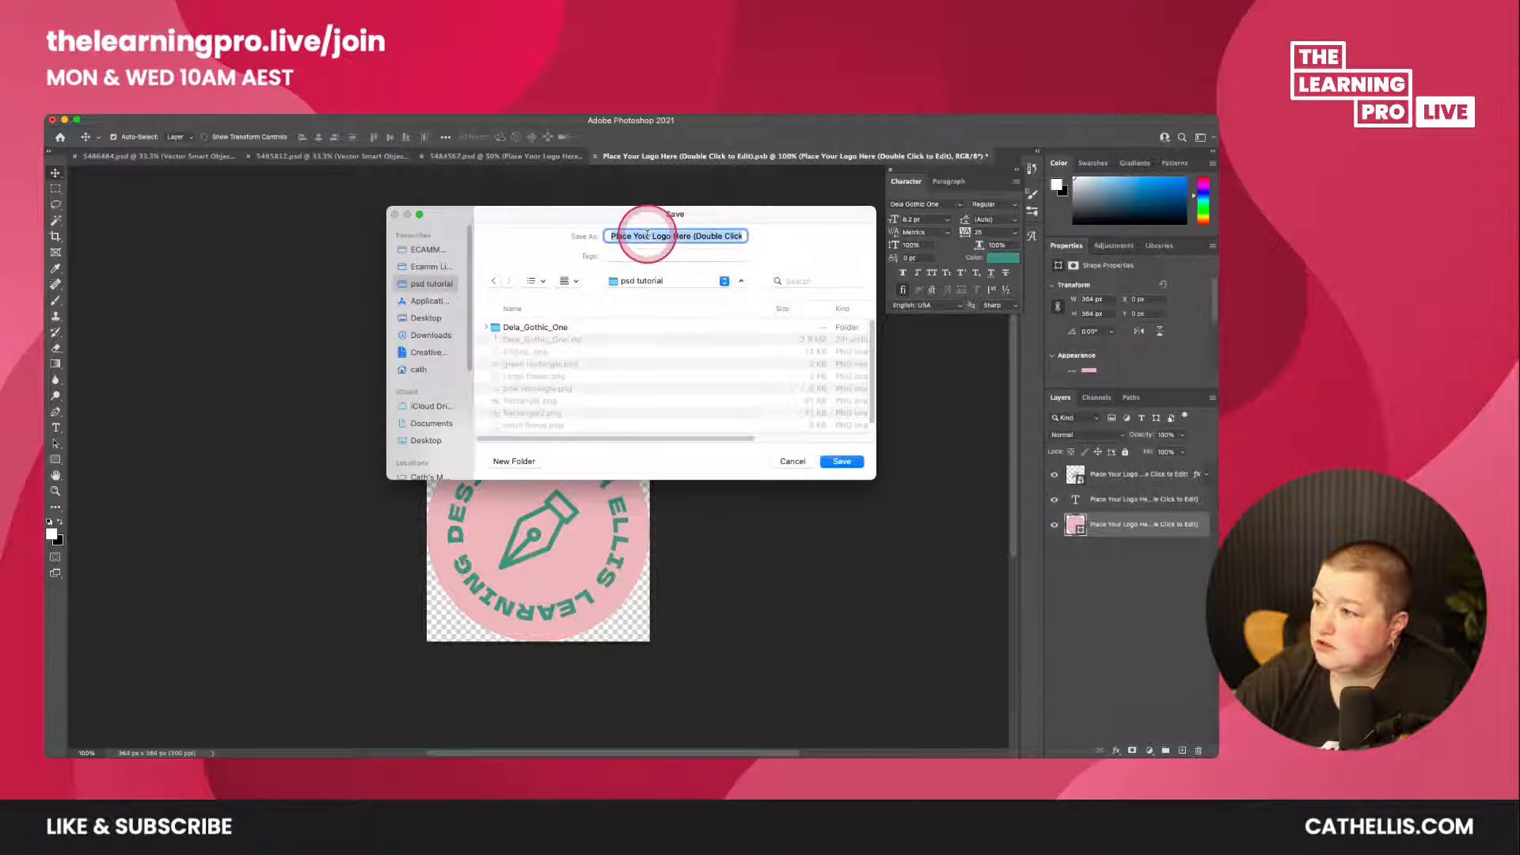
{"action": "left_click", "coordinate": [798, 463]}
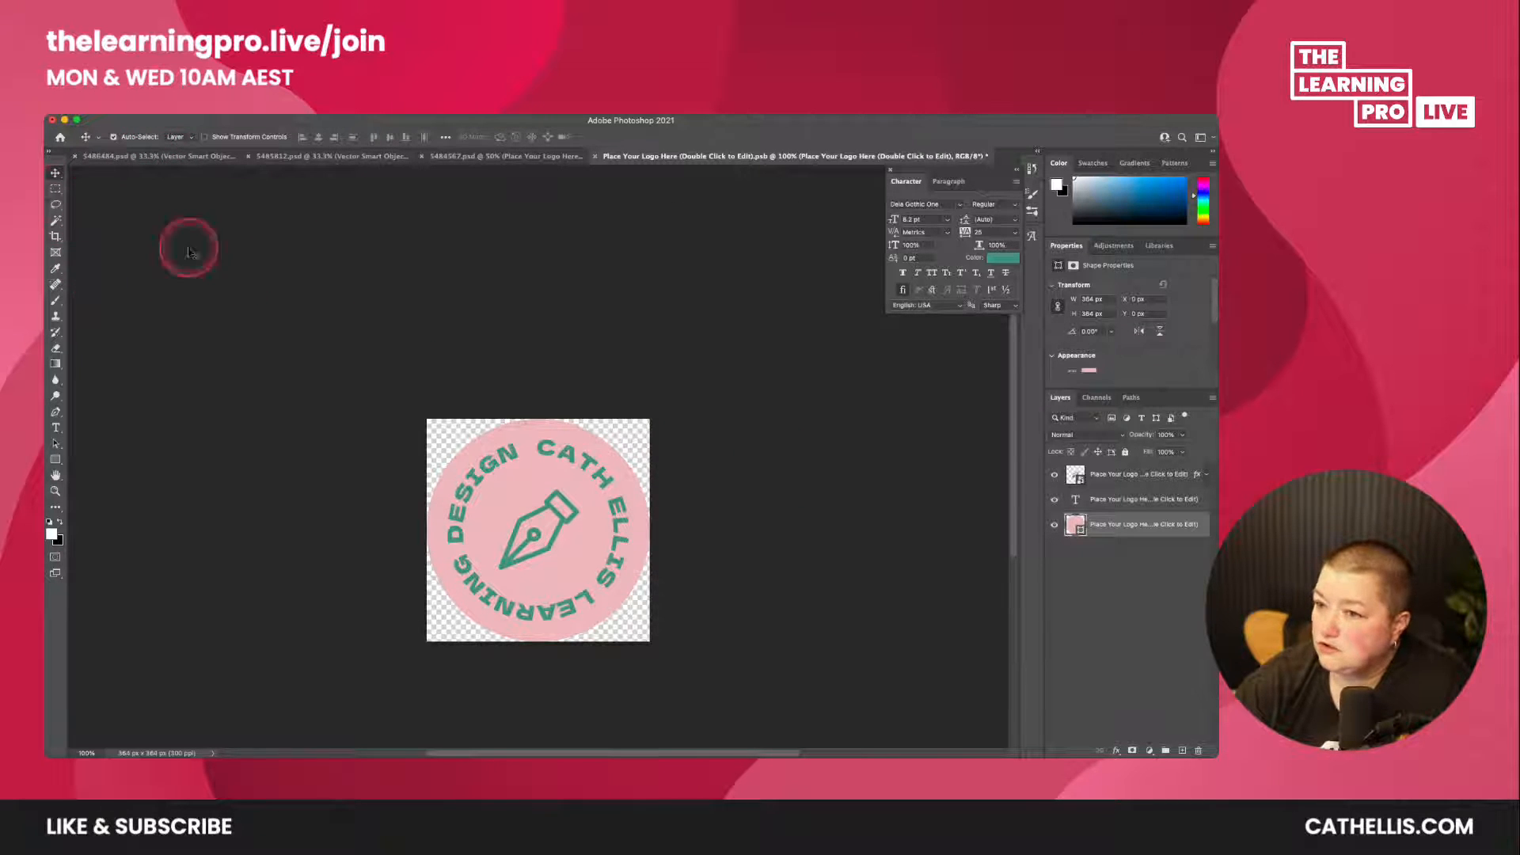
- Close the logo smart object document and save its changes back to the landing page design
{"action": "left_click", "coordinate": [595, 156]}
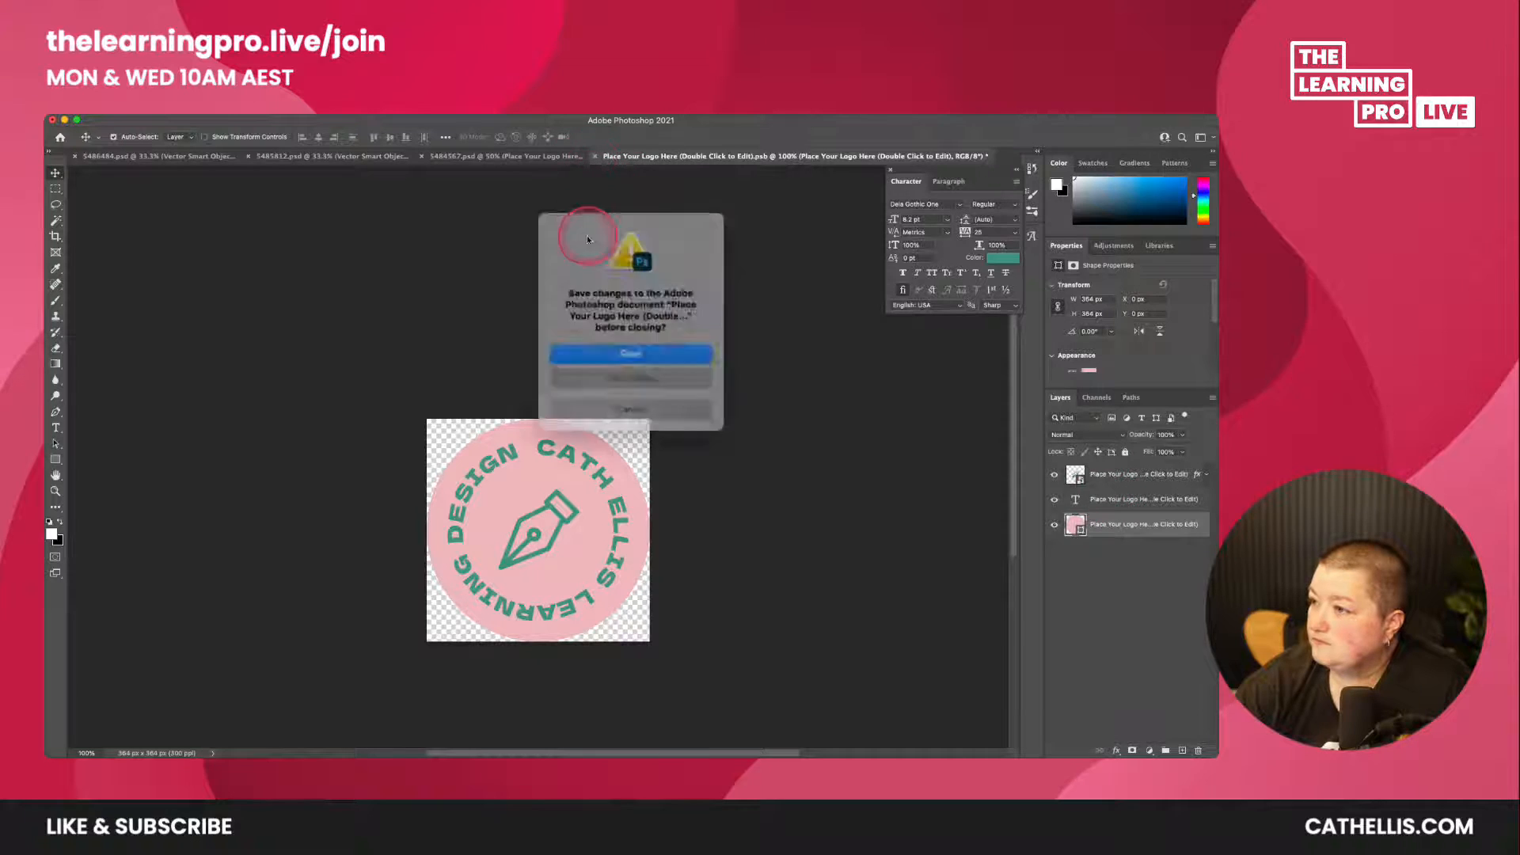
{"action": "left_click", "coordinate": [626, 349]}
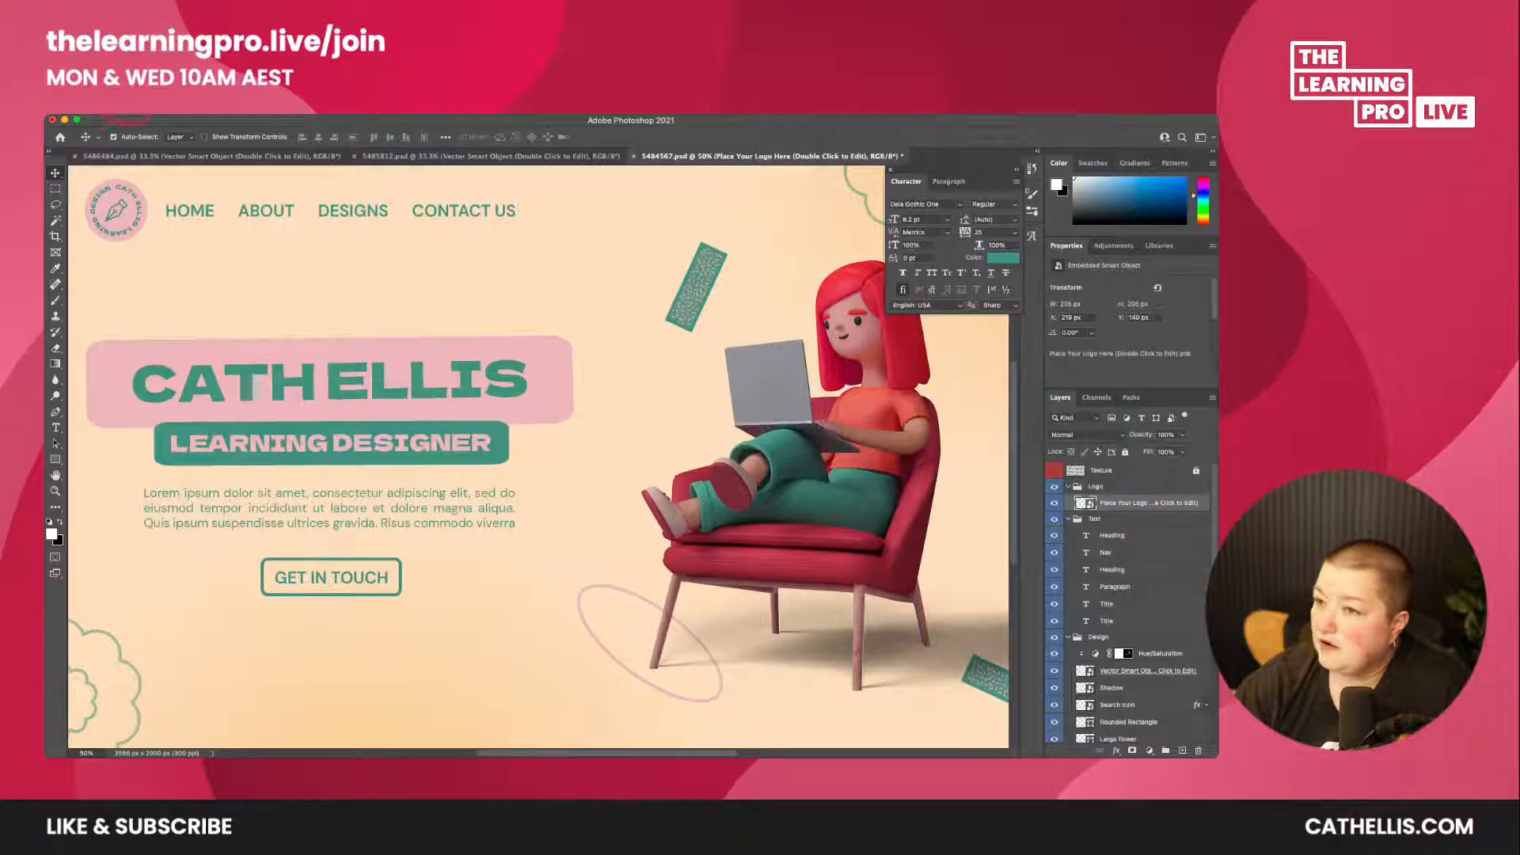
{"action": "left_click", "coordinate": [136, 111]}
{"action": "mouse_move", "coordinate": [209, 254]}
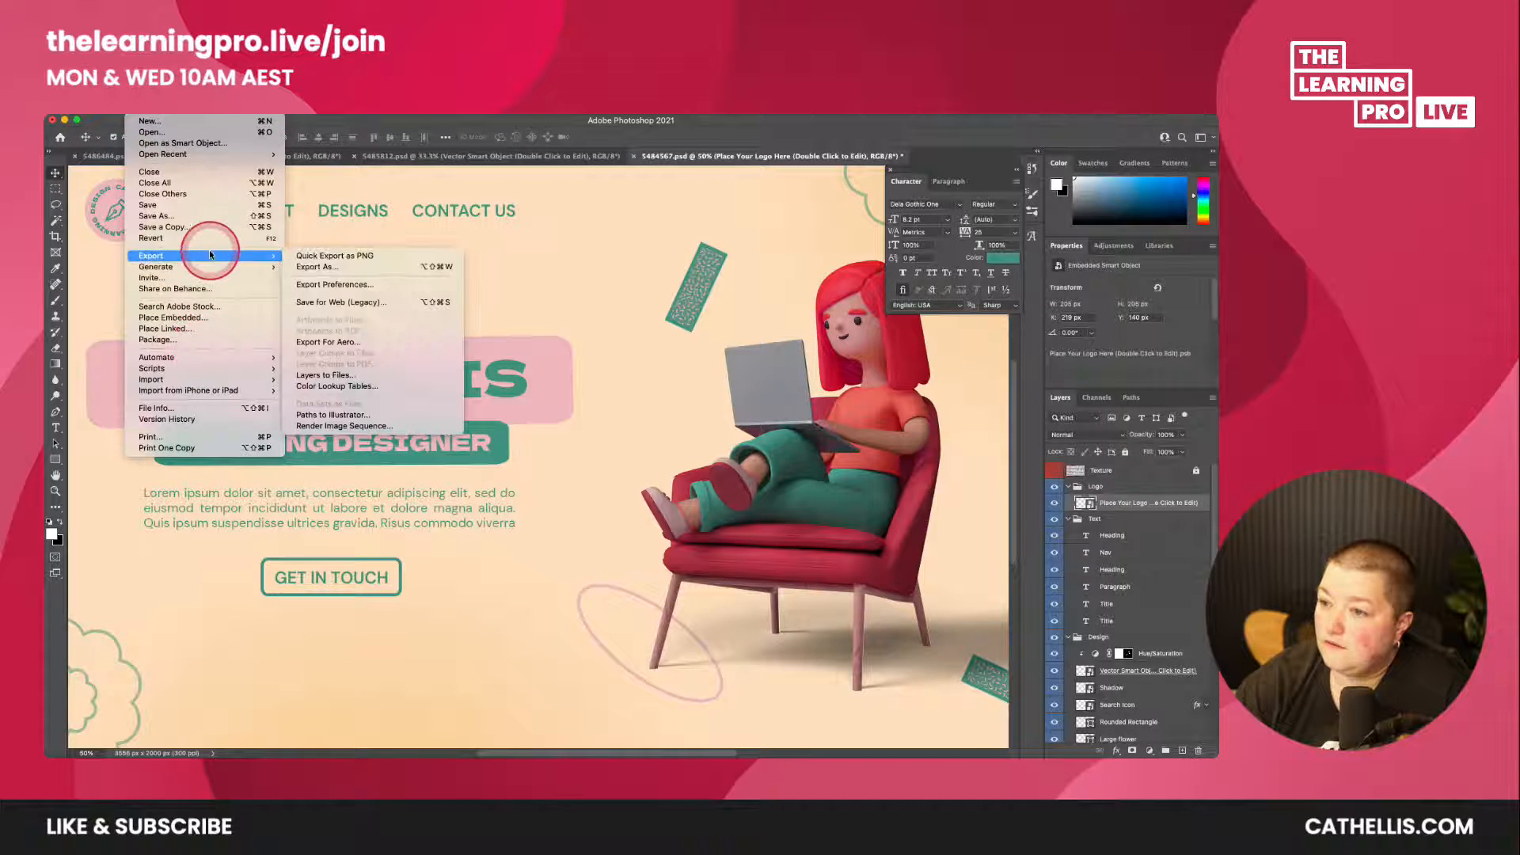
- Quick-export the logo layer of the landing page as a PNG named LOGO into the psd tutorial folder
{"action": "right_click", "coordinate": [1112, 505]}
{"action": "left_click", "coordinate": [1020, 189]}
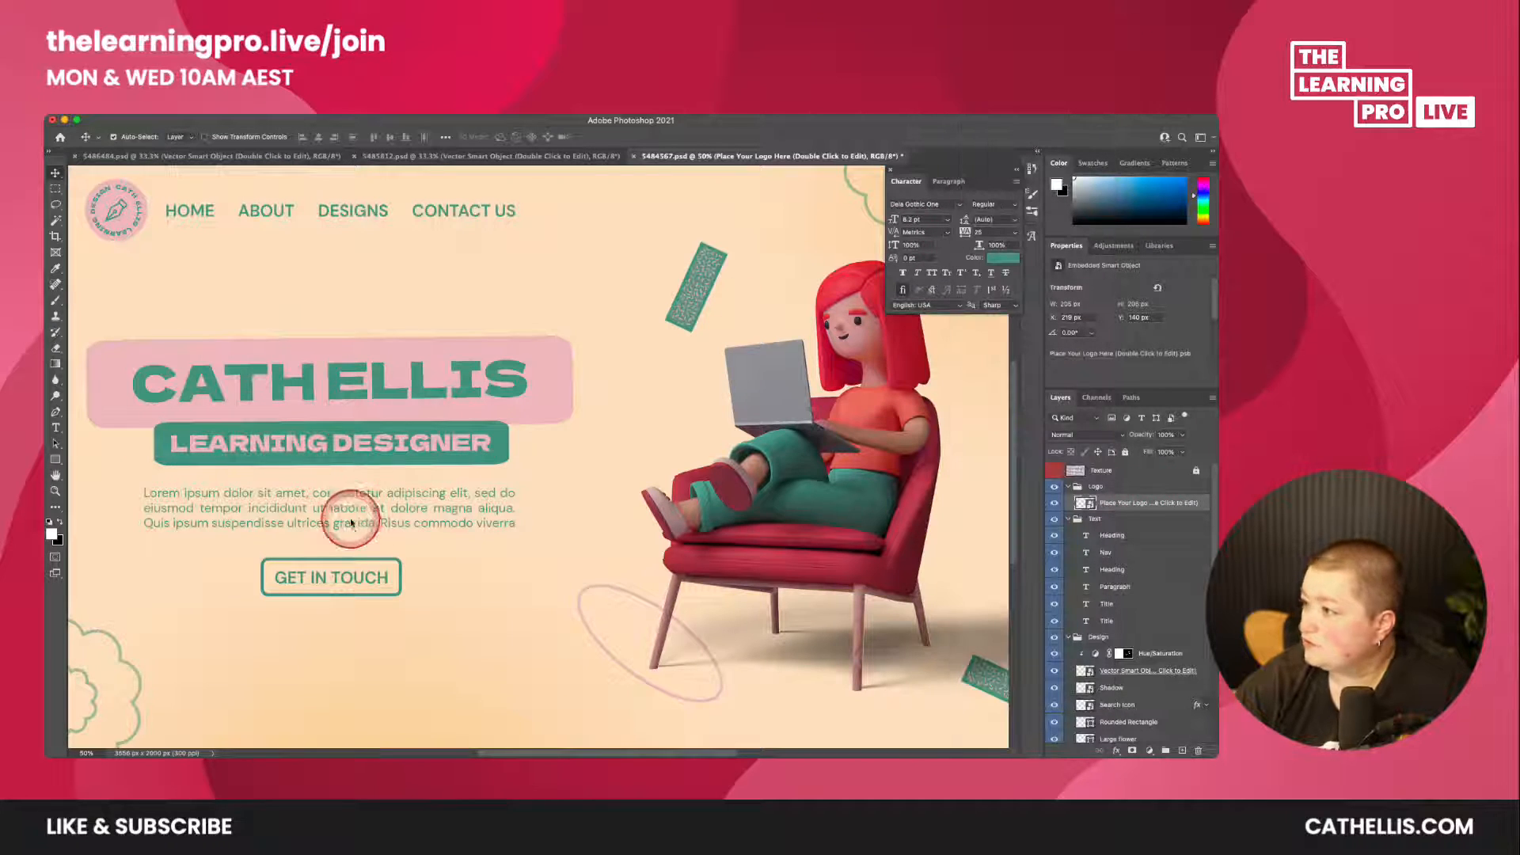
{"action": "double_click", "coordinate": [680, 236]}
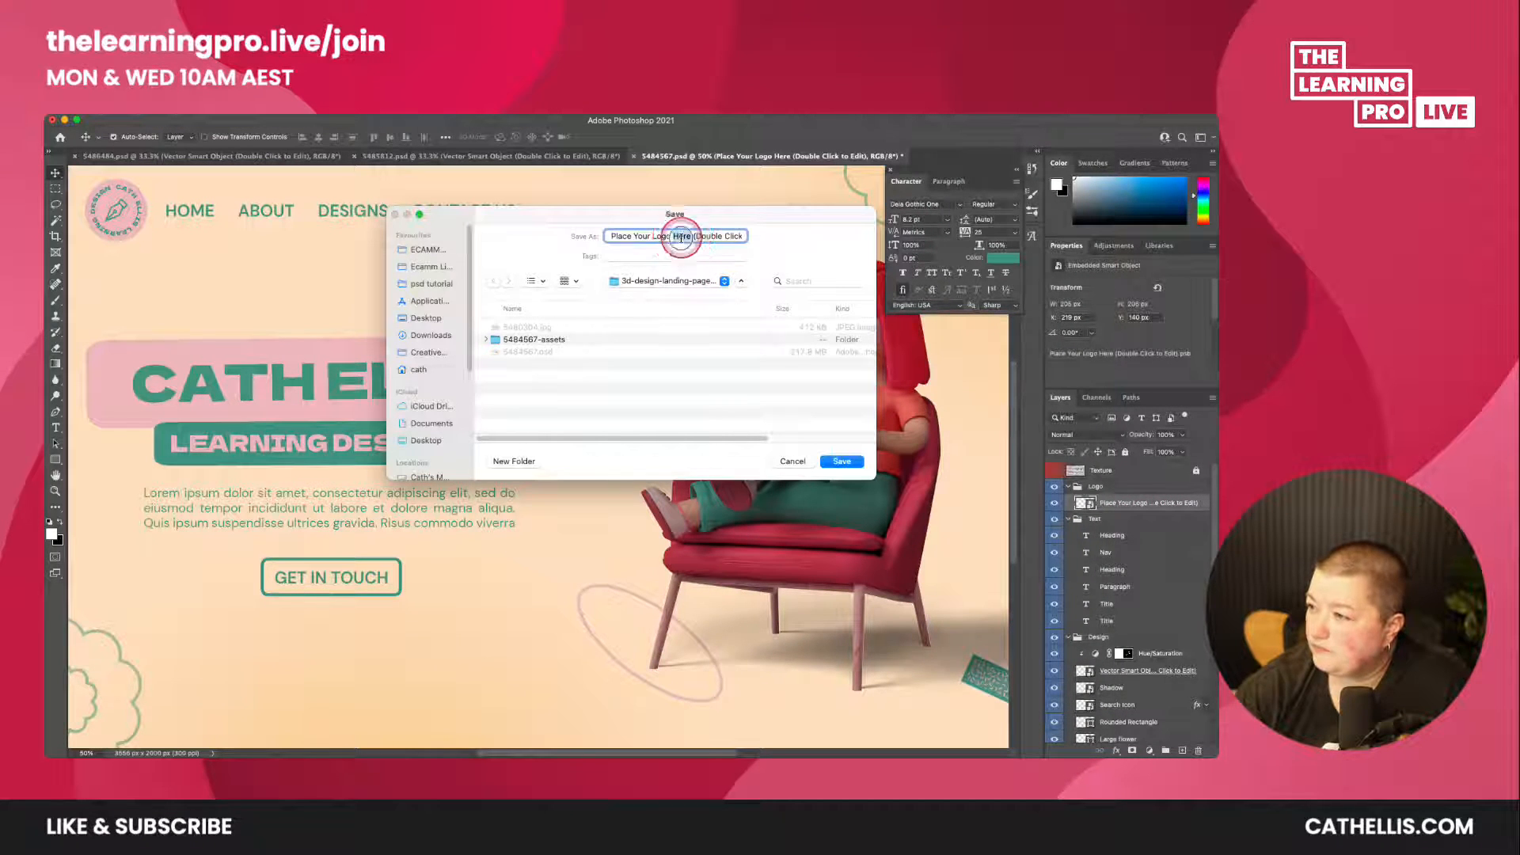
{"action": "triple_click", "coordinate": [674, 242]}
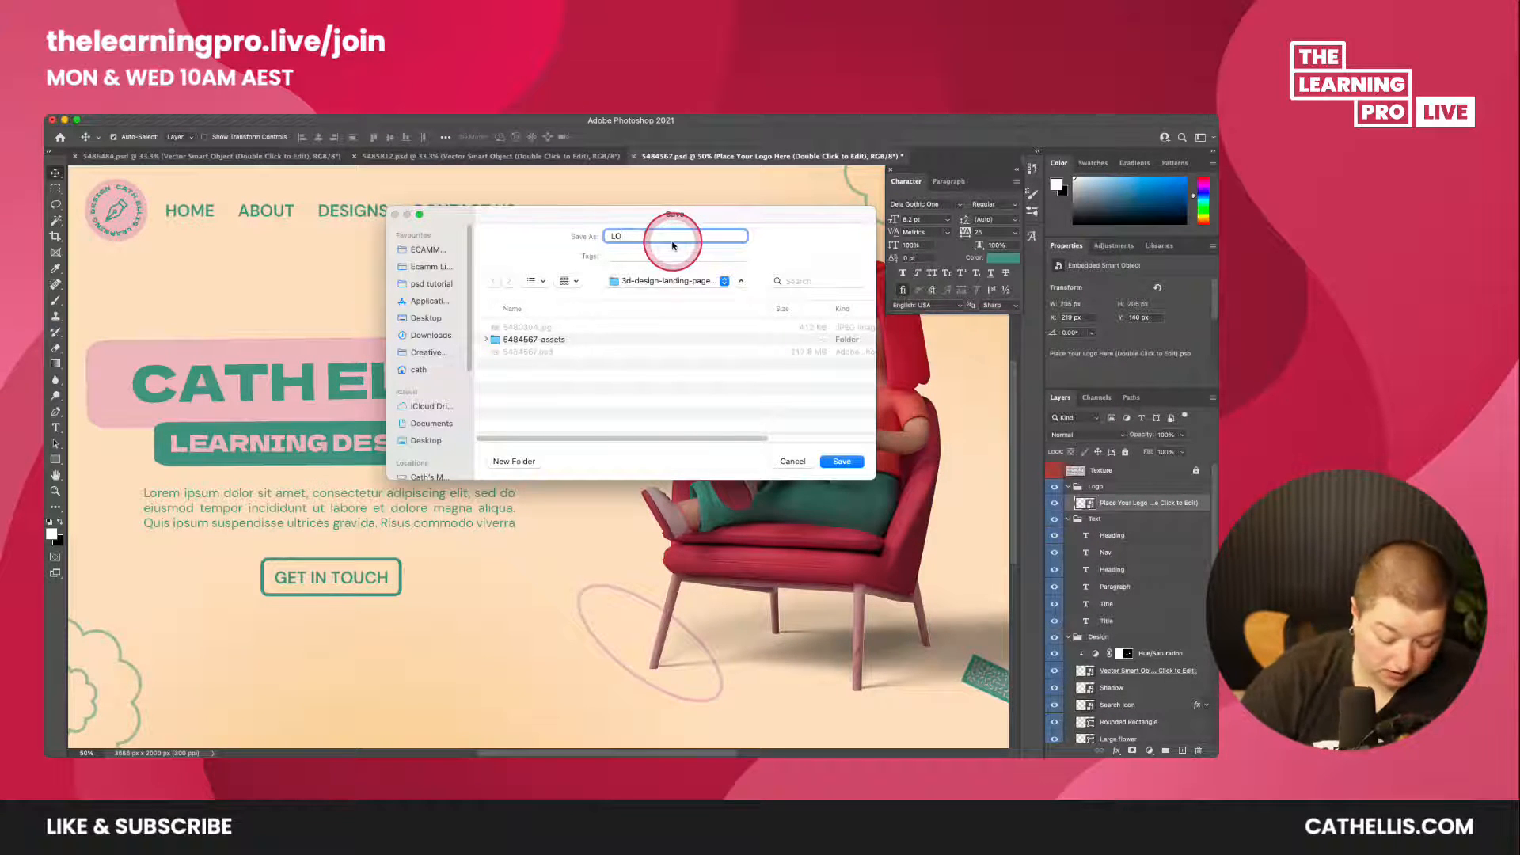
{"action": "type", "text": "LOGO"}
{"action": "left_click", "coordinate": [432, 283]}
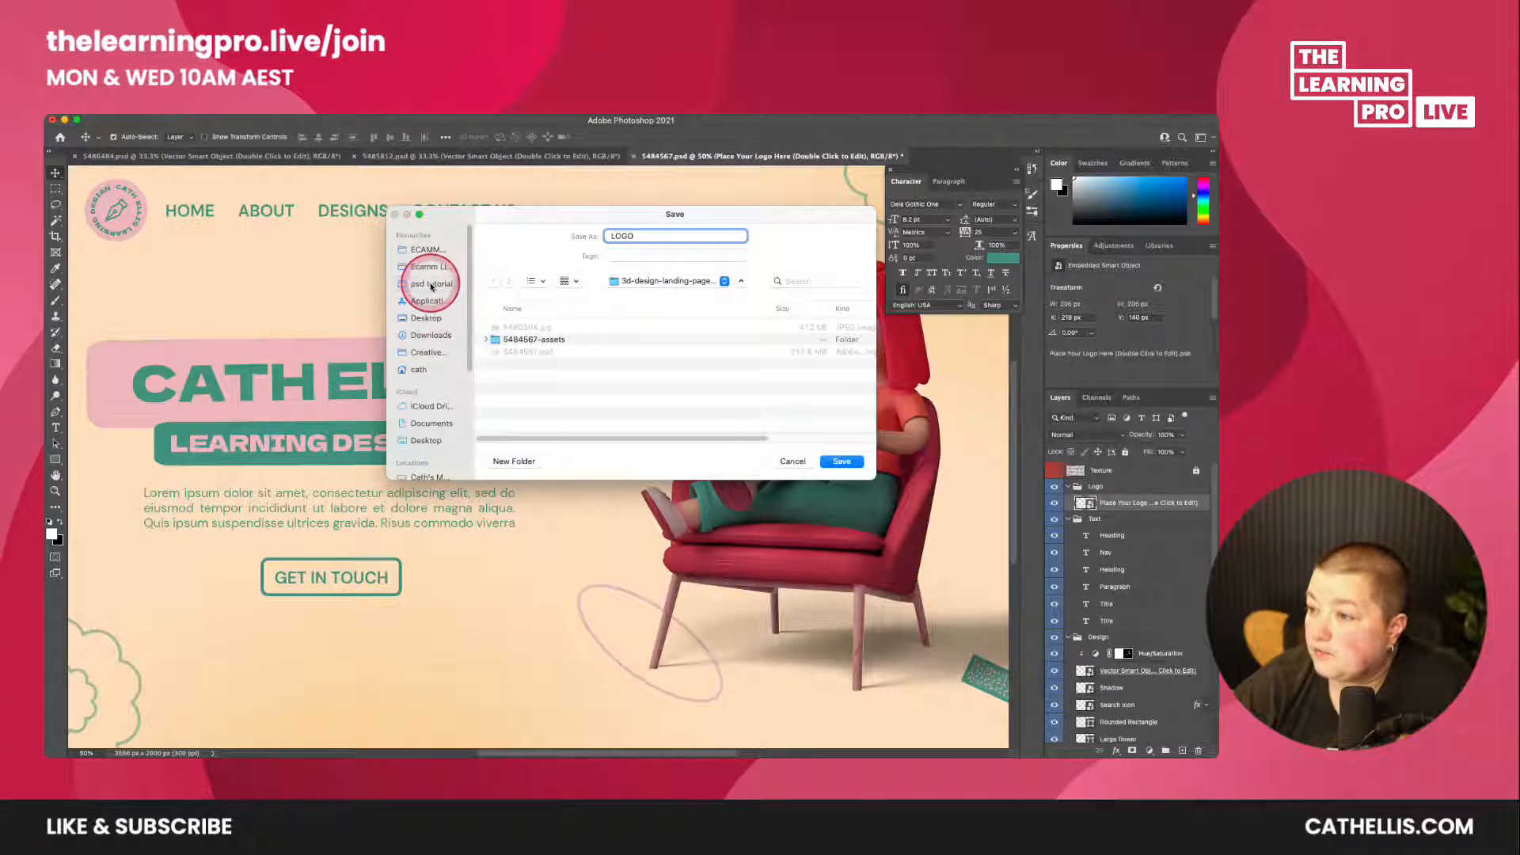
{"action": "left_click", "coordinate": [843, 460]}
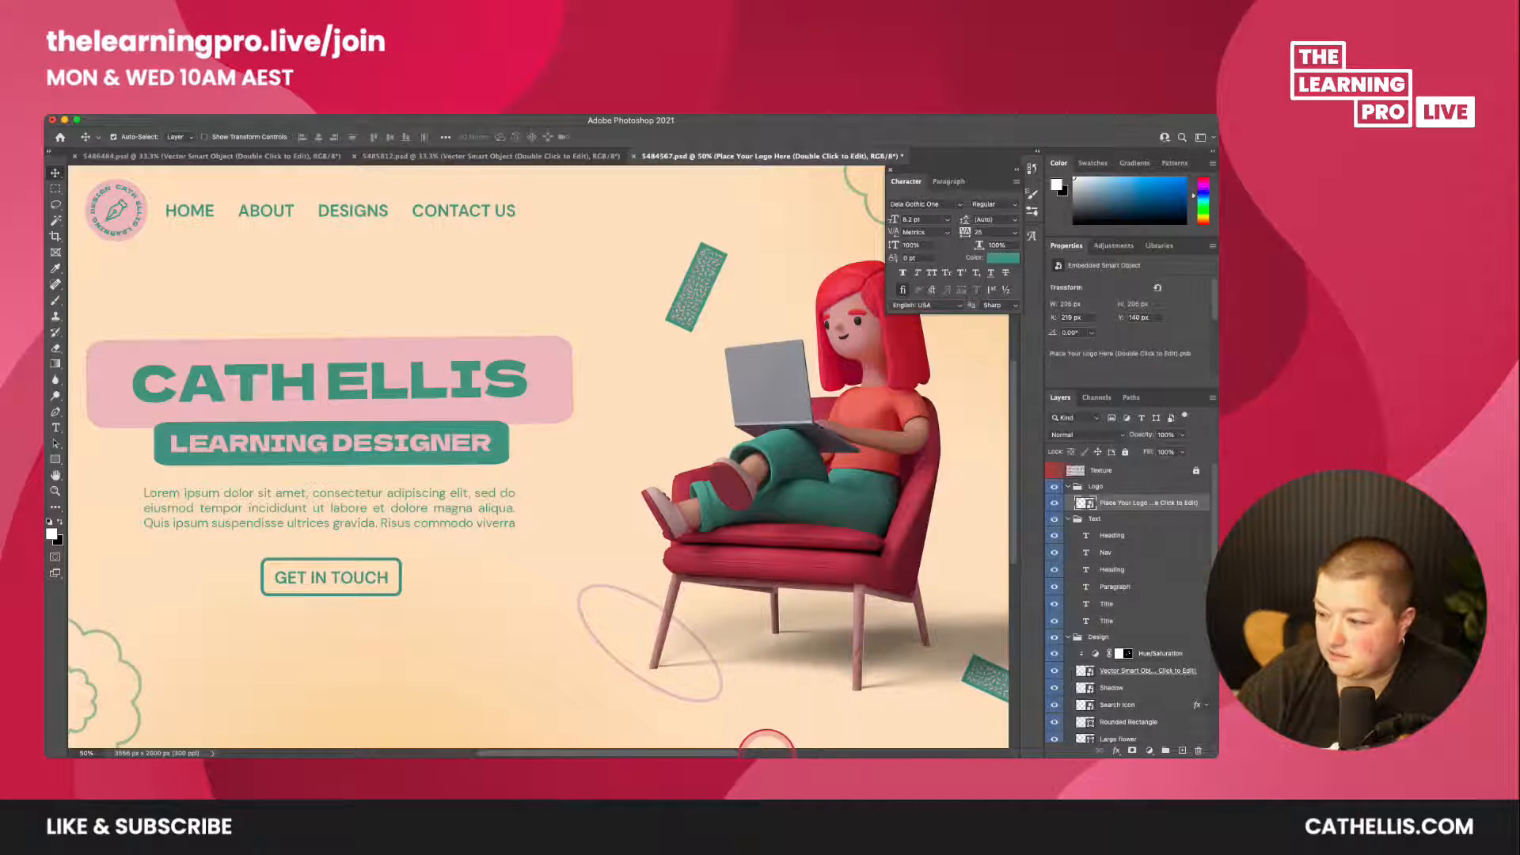
- Switch to Adobe XD and open the most recent untitled cloud document from 19 September
{"action": "left_click", "coordinate": [764, 738]}
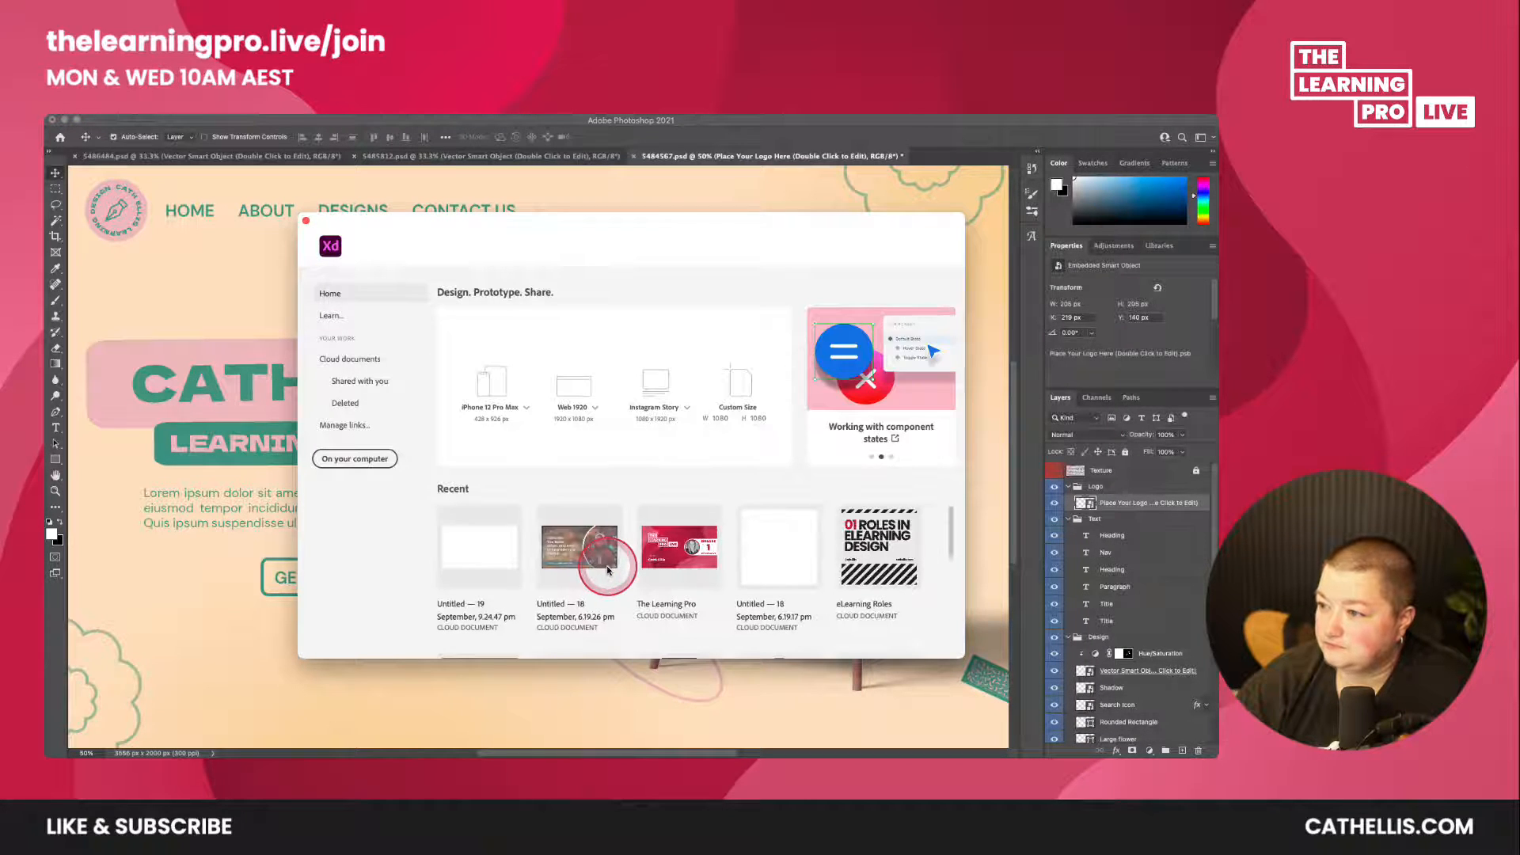
{"action": "left_click", "coordinate": [472, 554]}
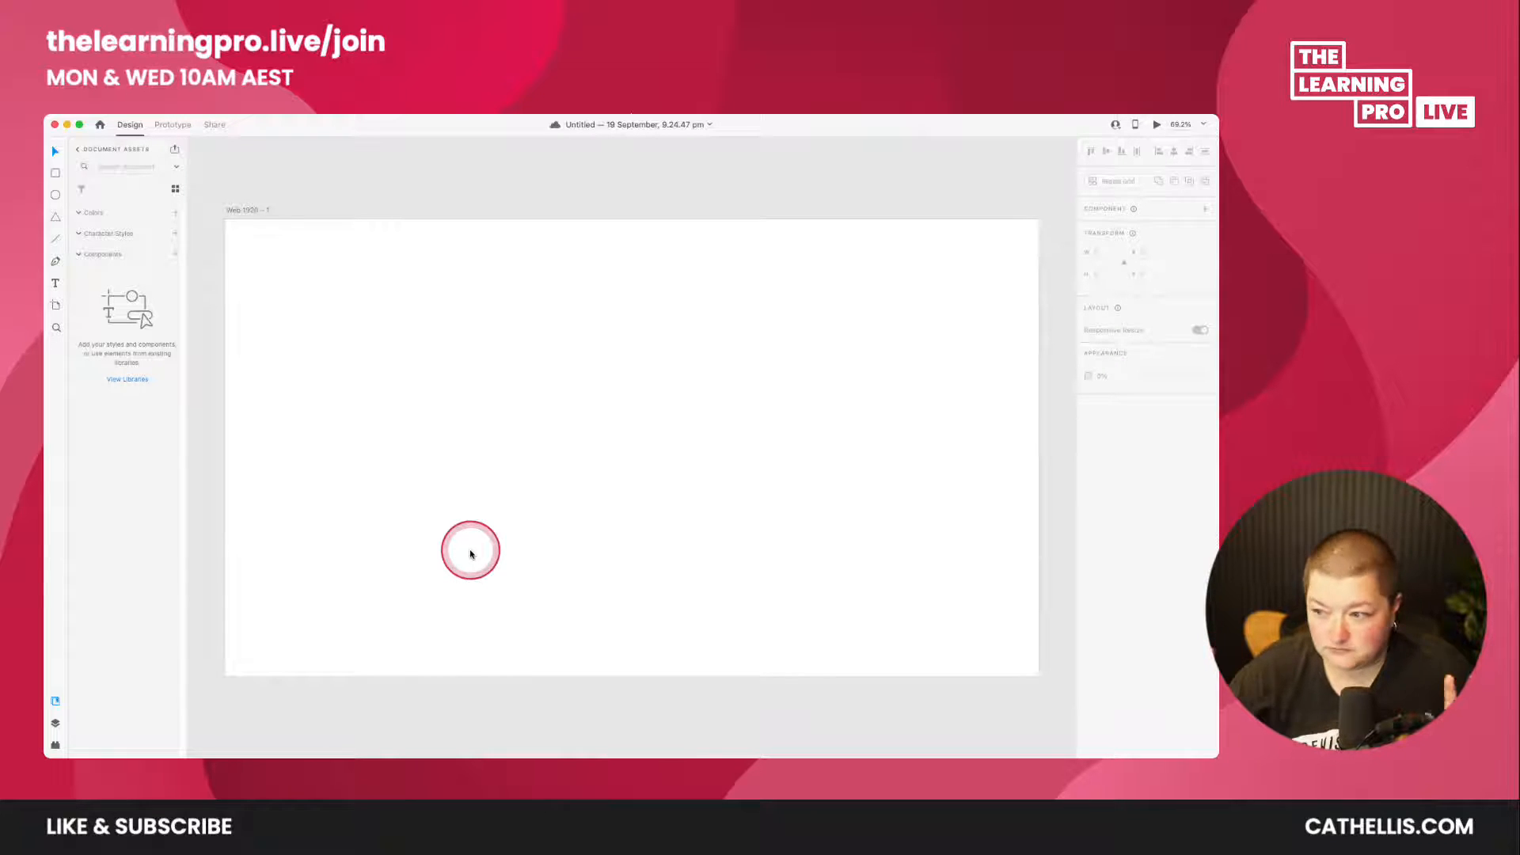
- Switch to Photoshop and copy the hex code of the Background solid colour layer, leaving the colour picker without changes
{"action": "mouse_move", "coordinate": [594, 744]}
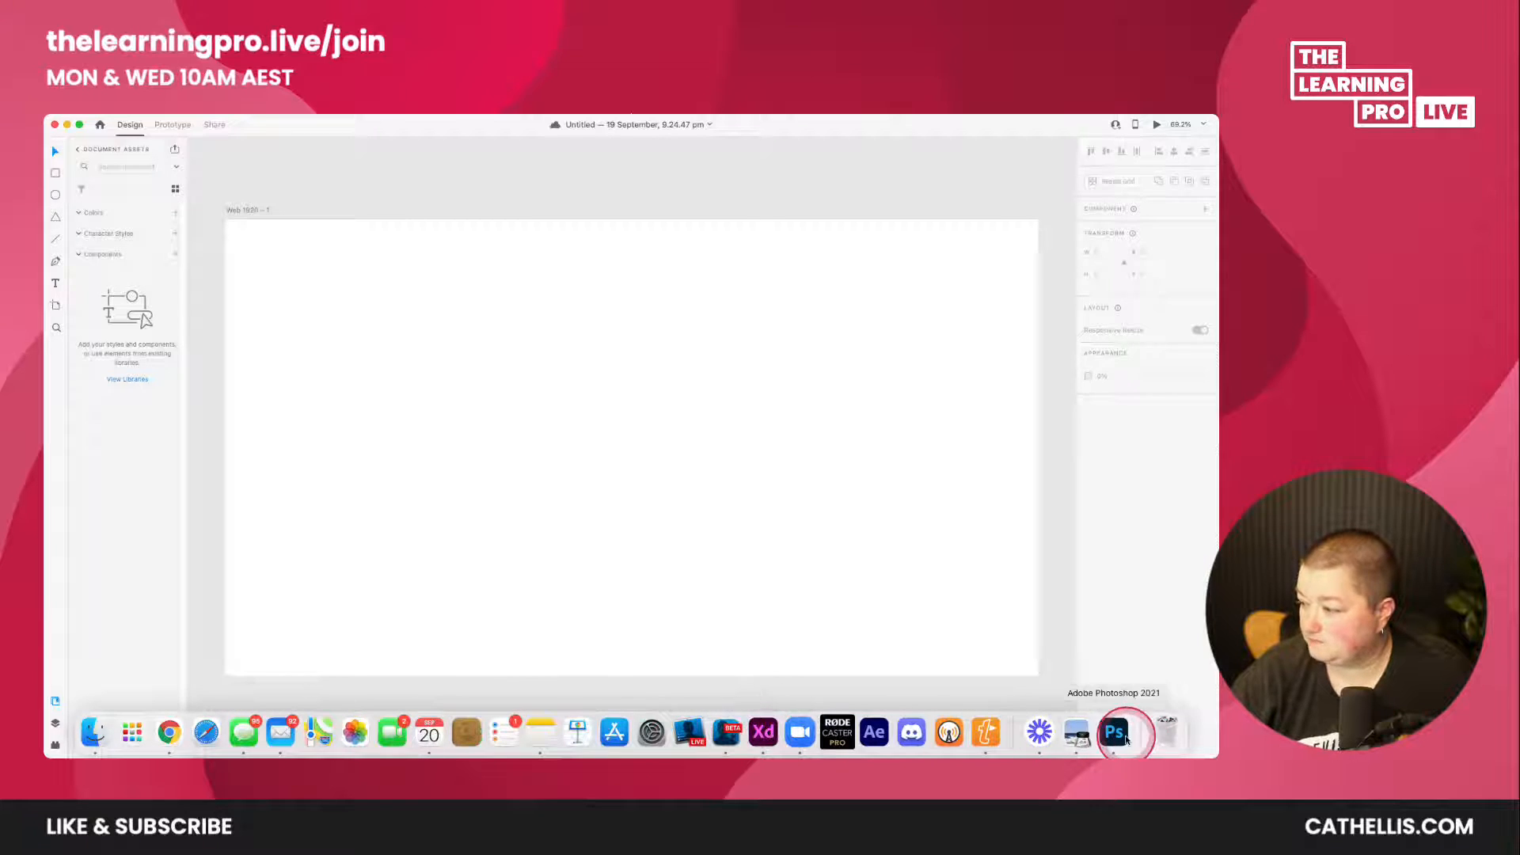
{"action": "left_click", "coordinate": [1113, 732]}
{"action": "scroll", "coordinate": [1137, 665], "scroll_direction": "down", "scroll_amount": 3}
{"action": "scroll", "coordinate": [1137, 665], "scroll_direction": "down", "scroll_amount": 4}
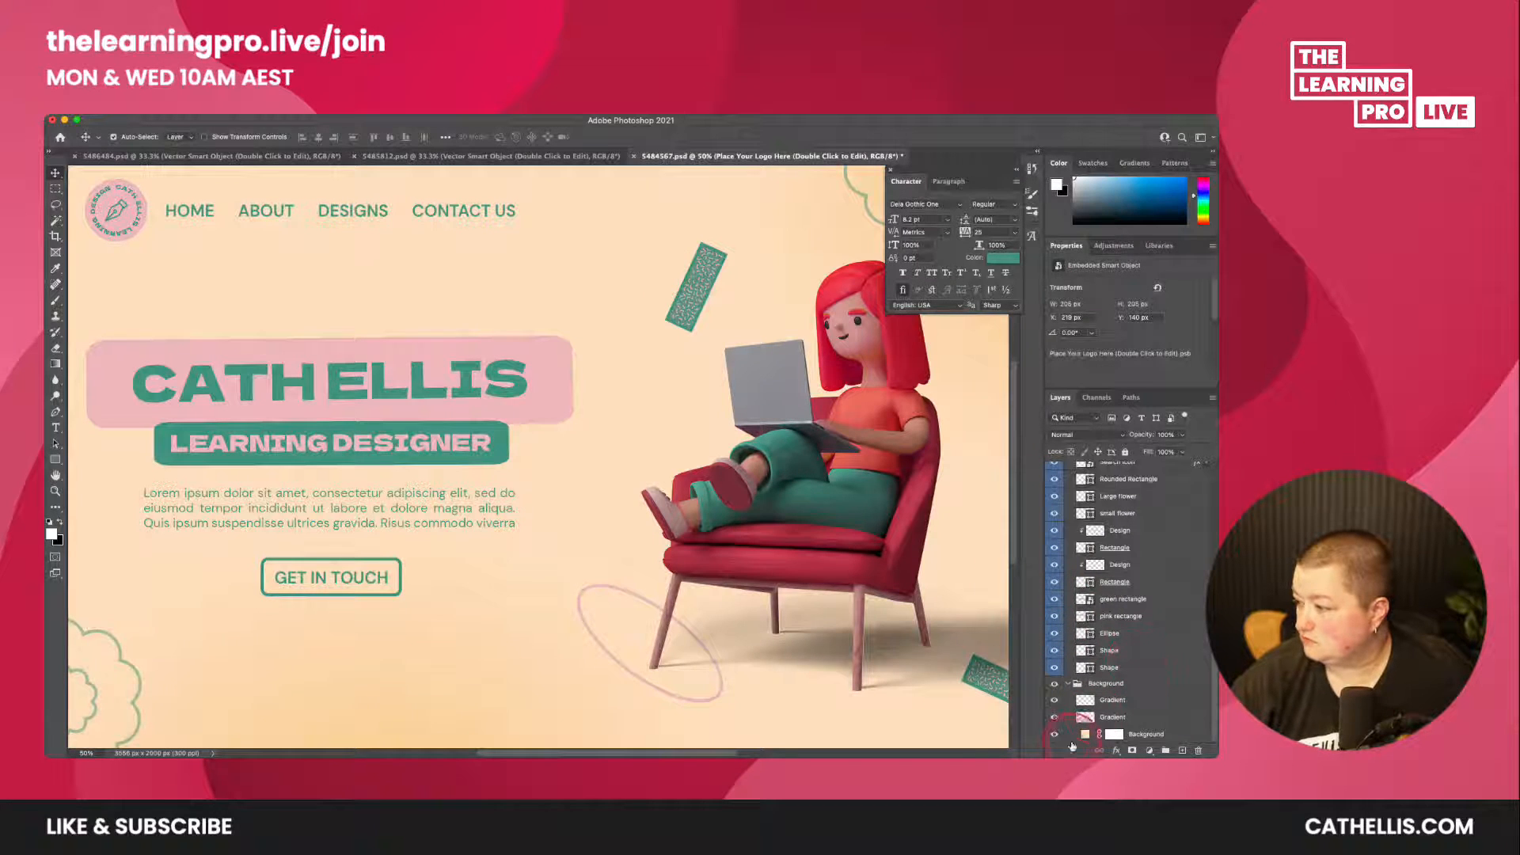
{"action": "double_click", "coordinate": [1087, 735]}
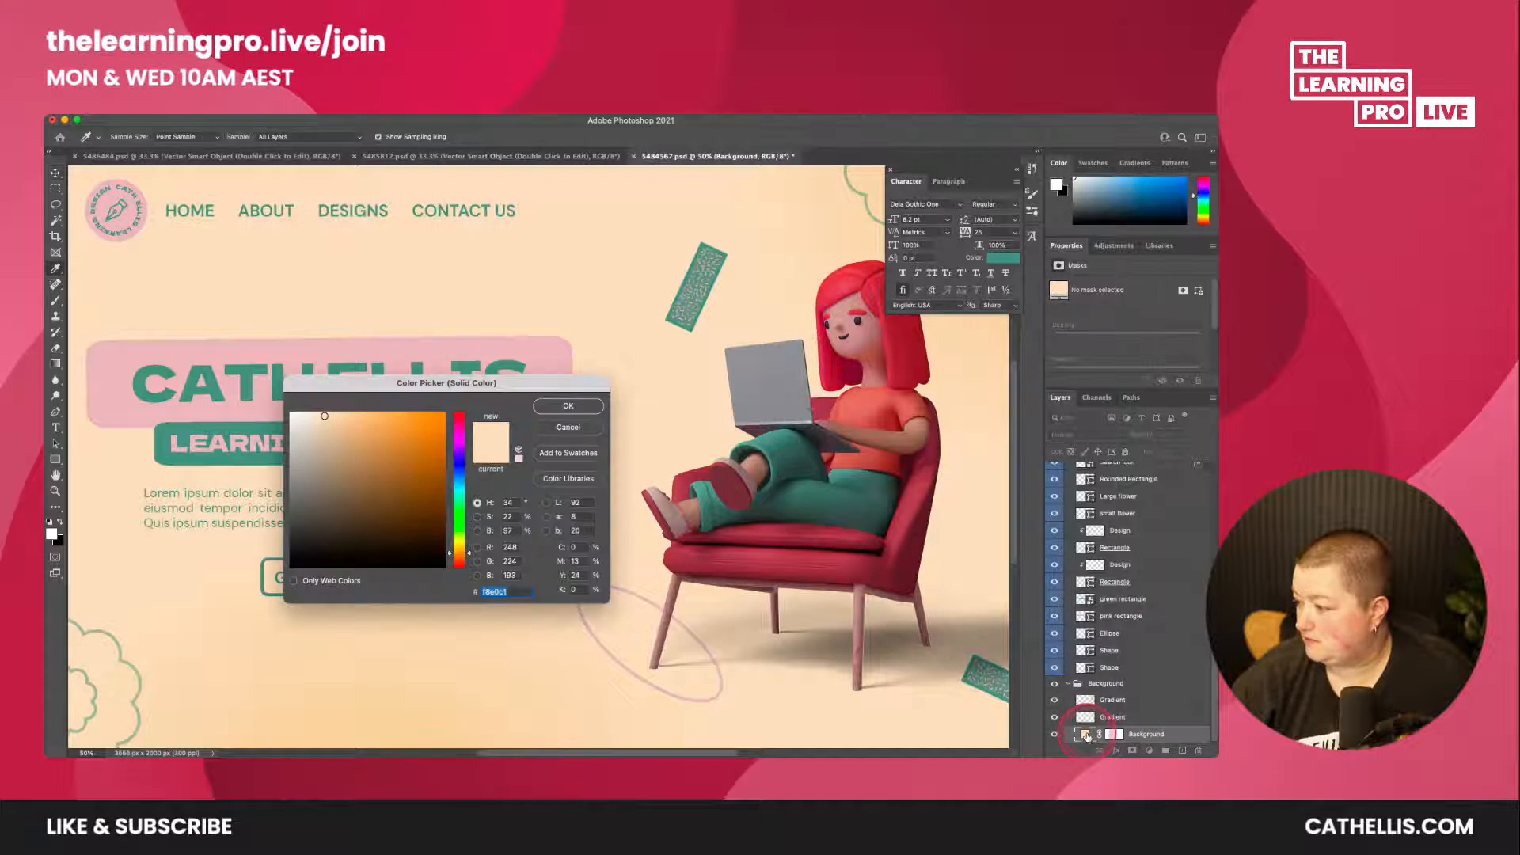
{"action": "right_click", "coordinate": [494, 593]}
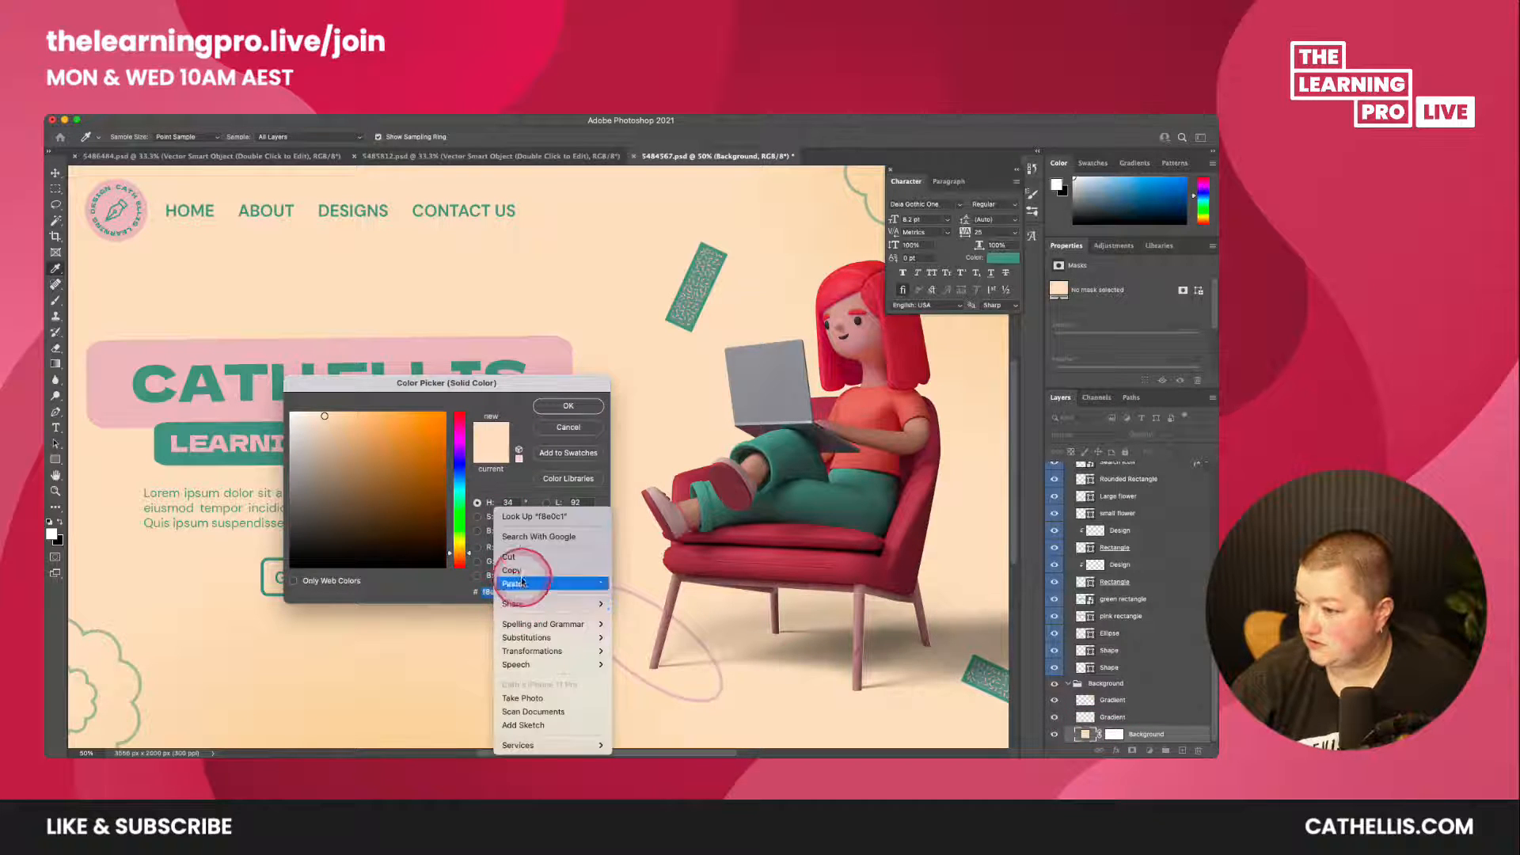
{"action": "left_click", "coordinate": [523, 574]}
{"action": "left_click", "coordinate": [561, 429]}
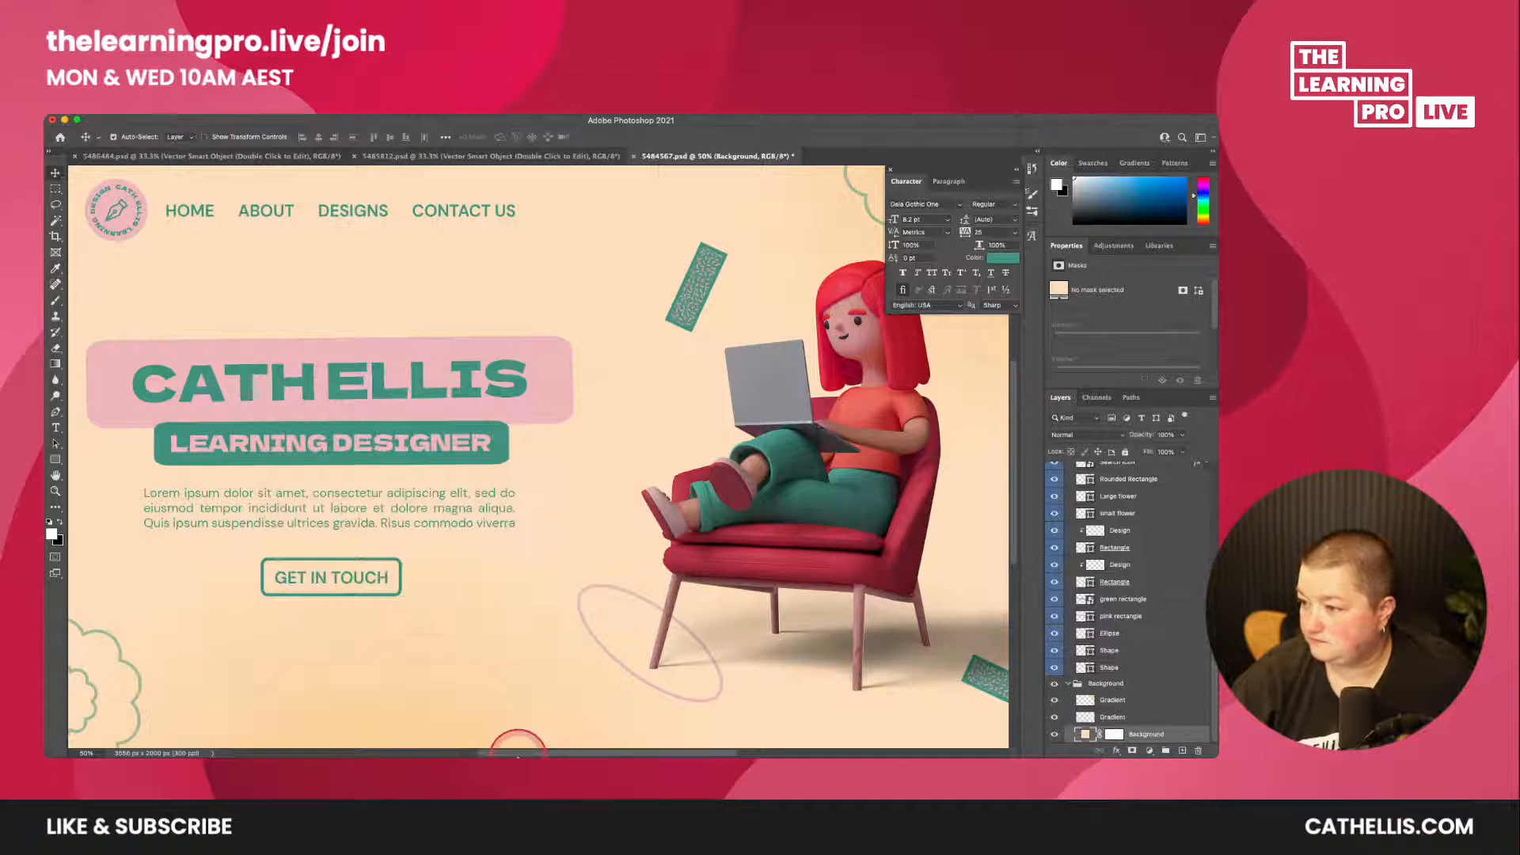
- Switch to Adobe XD and set the Web 1920 – 1 artboard's fill colour to #F8E0C1
{"action": "mouse_move", "coordinate": [516, 756]}
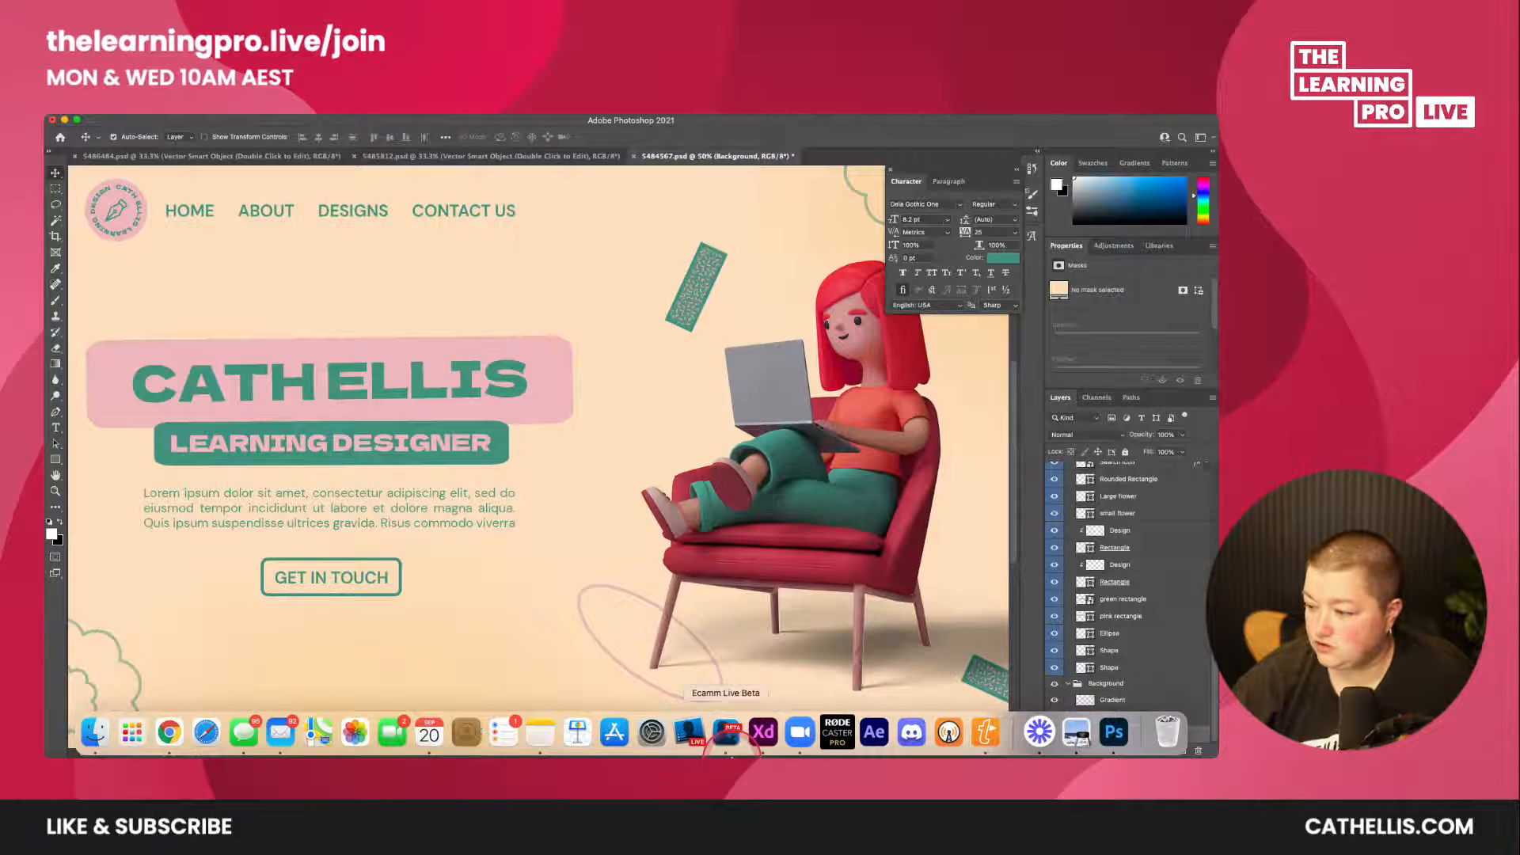
{"action": "left_click", "coordinate": [764, 732]}
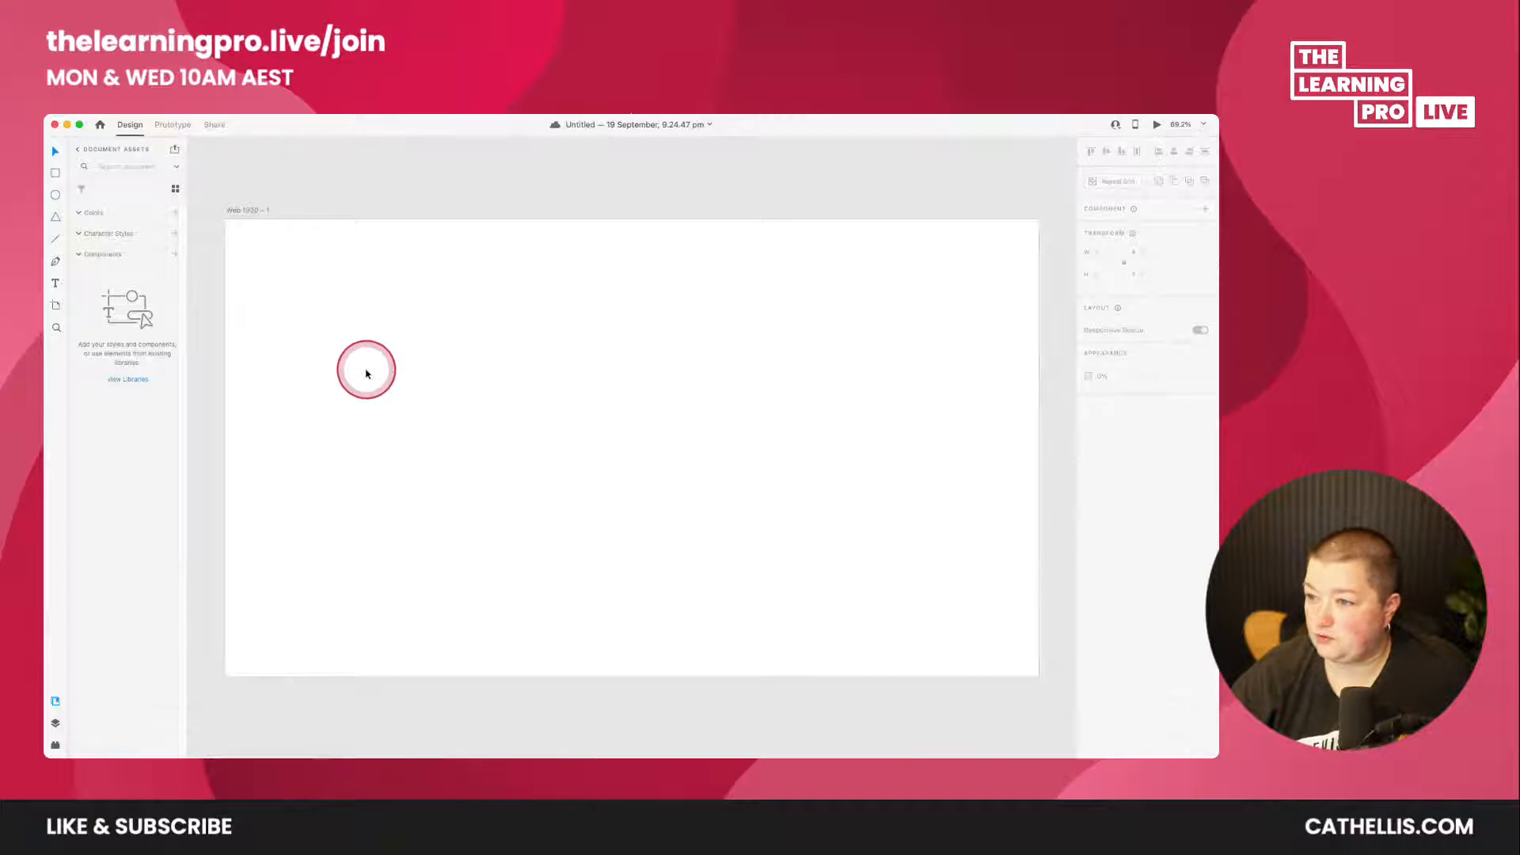
{"action": "left_click", "coordinate": [407, 353]}
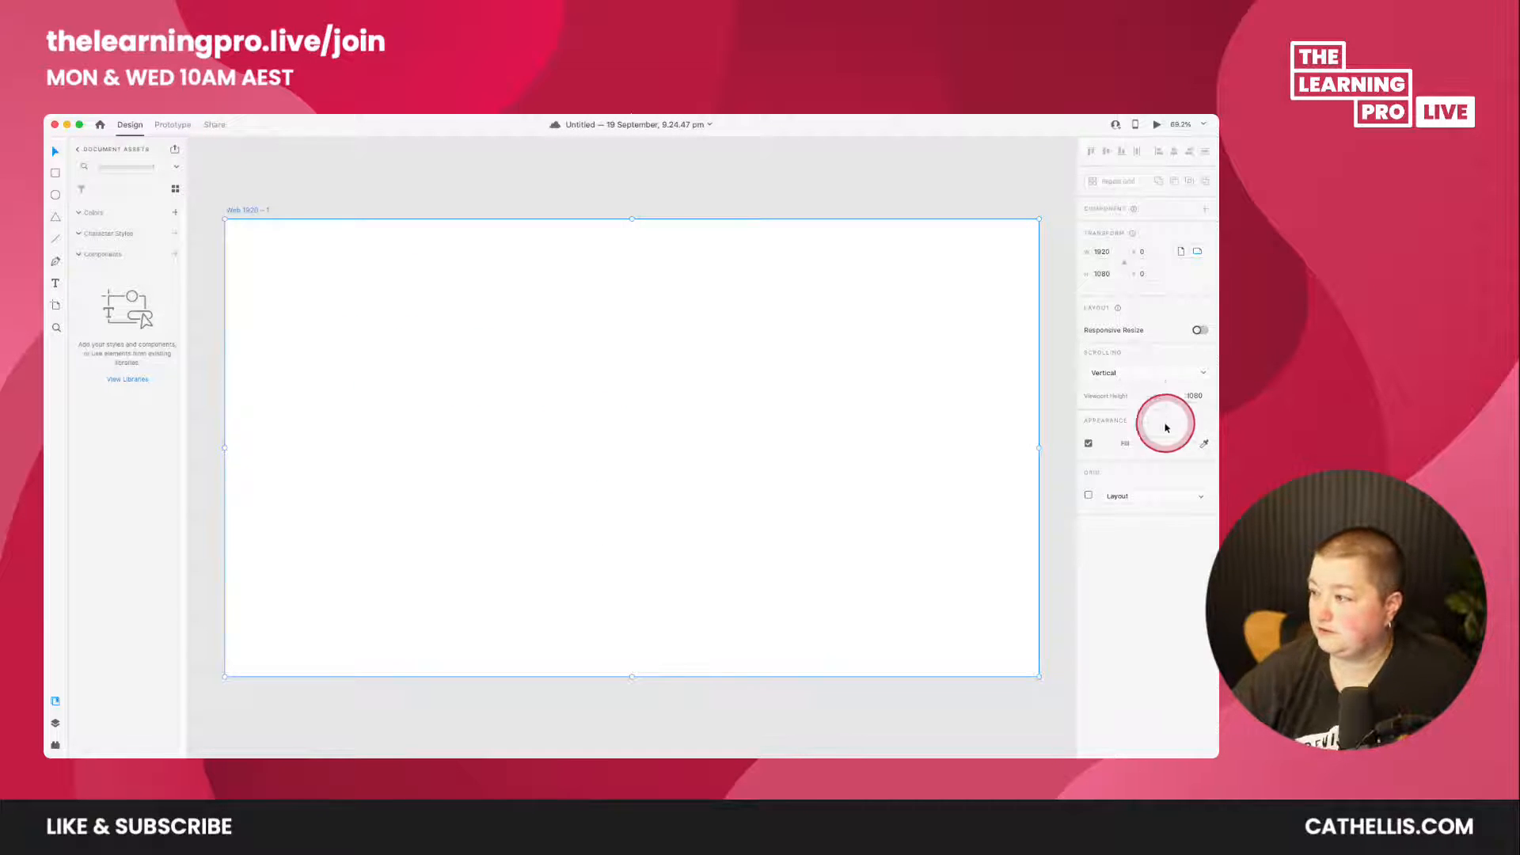
{"action": "left_click", "coordinate": [1113, 441]}
{"action": "left_click", "coordinate": [1105, 445]}
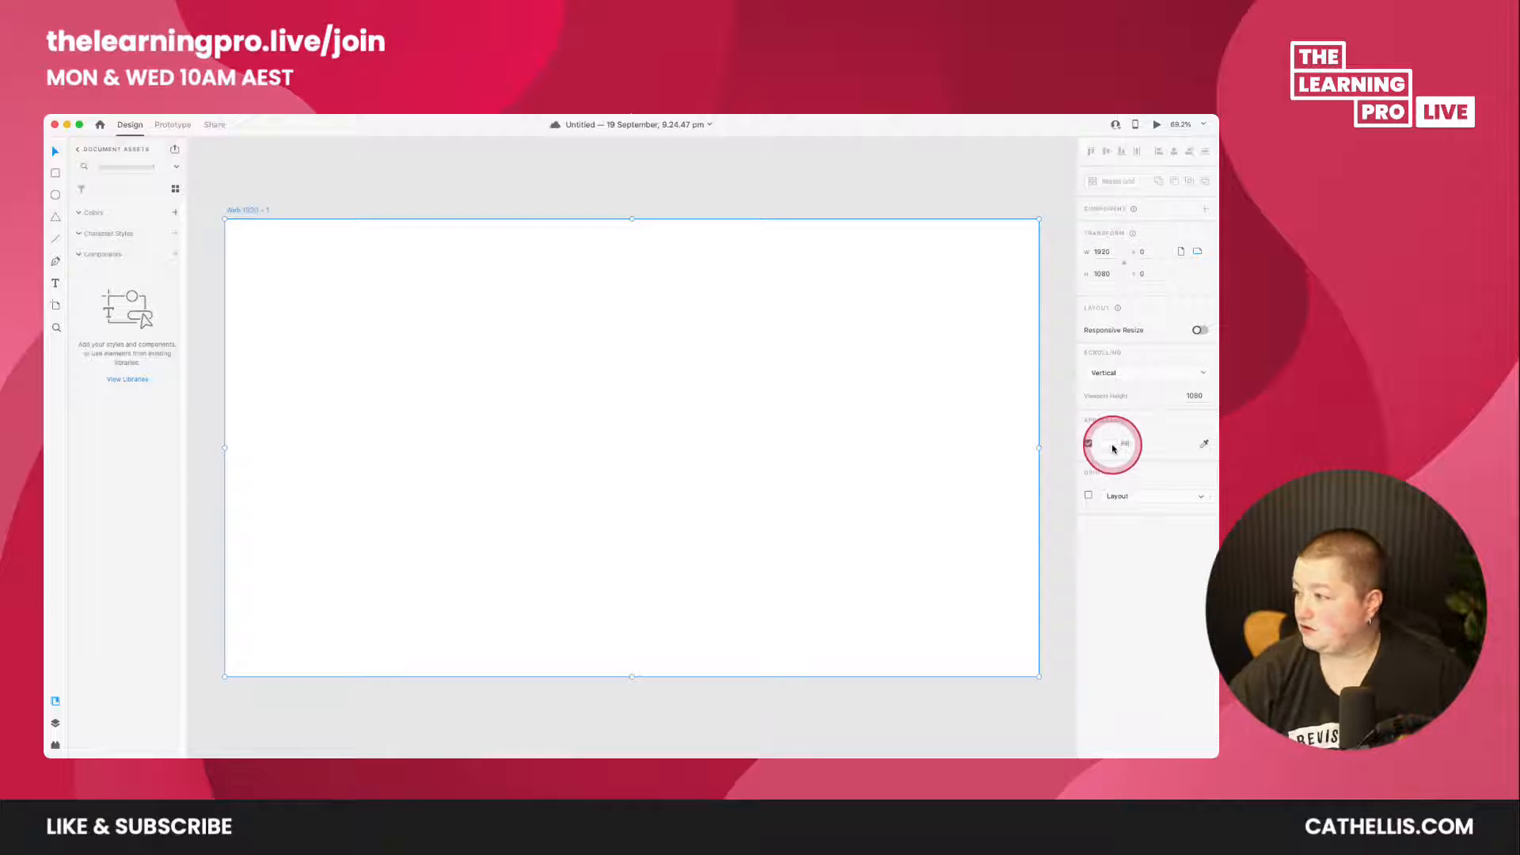
{"action": "left_click", "coordinate": [1113, 448]}
{"action": "left_click", "coordinate": [1002, 489]}
{"action": "type", "text": "F8E0C1"}
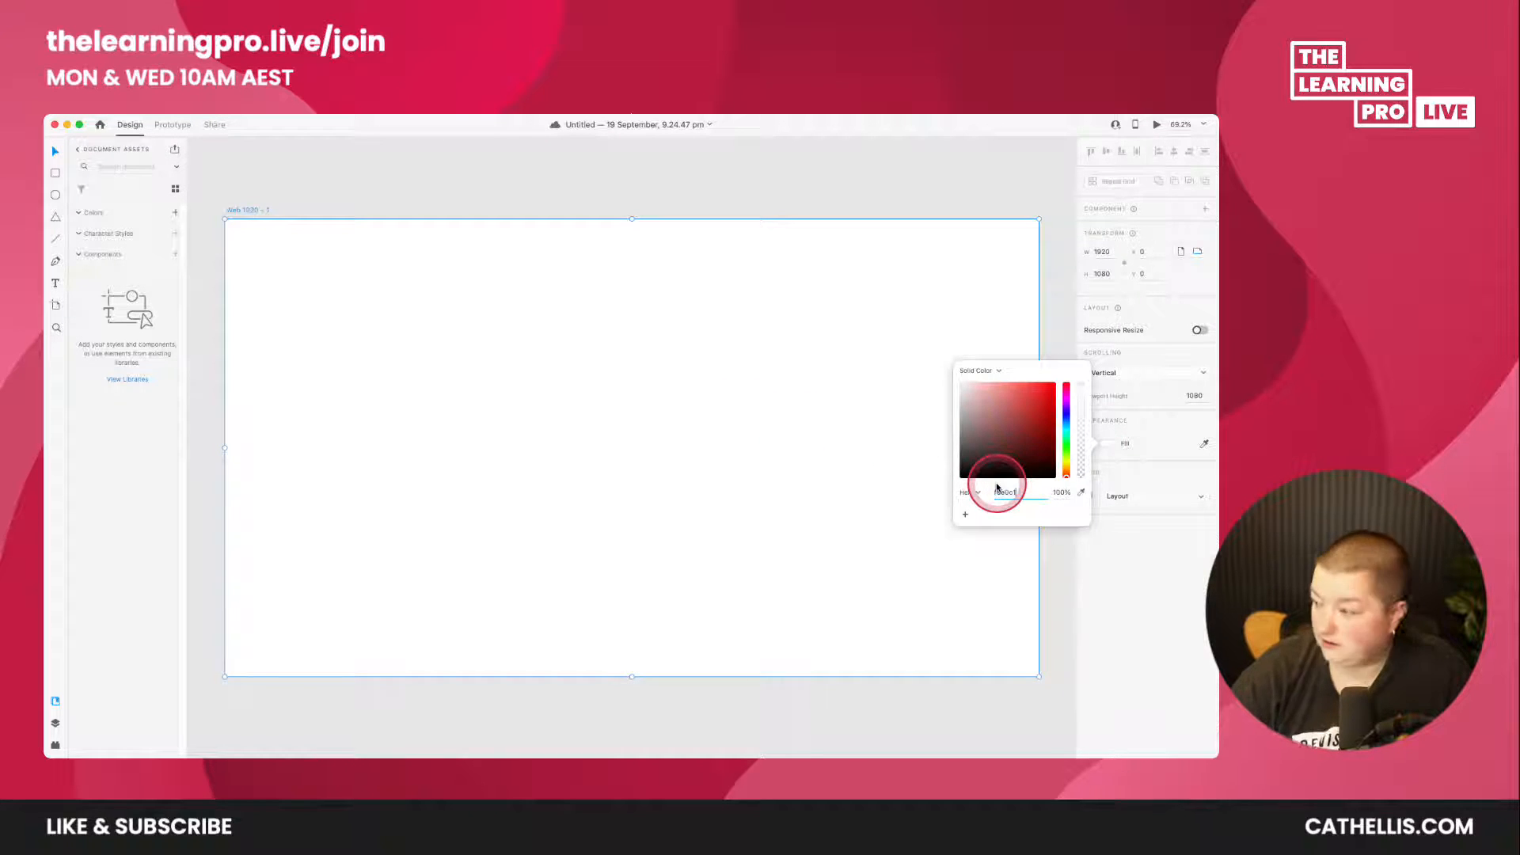
{"action": "key", "text": "Return"}
{"action": "left_click", "coordinate": [84, 176]}
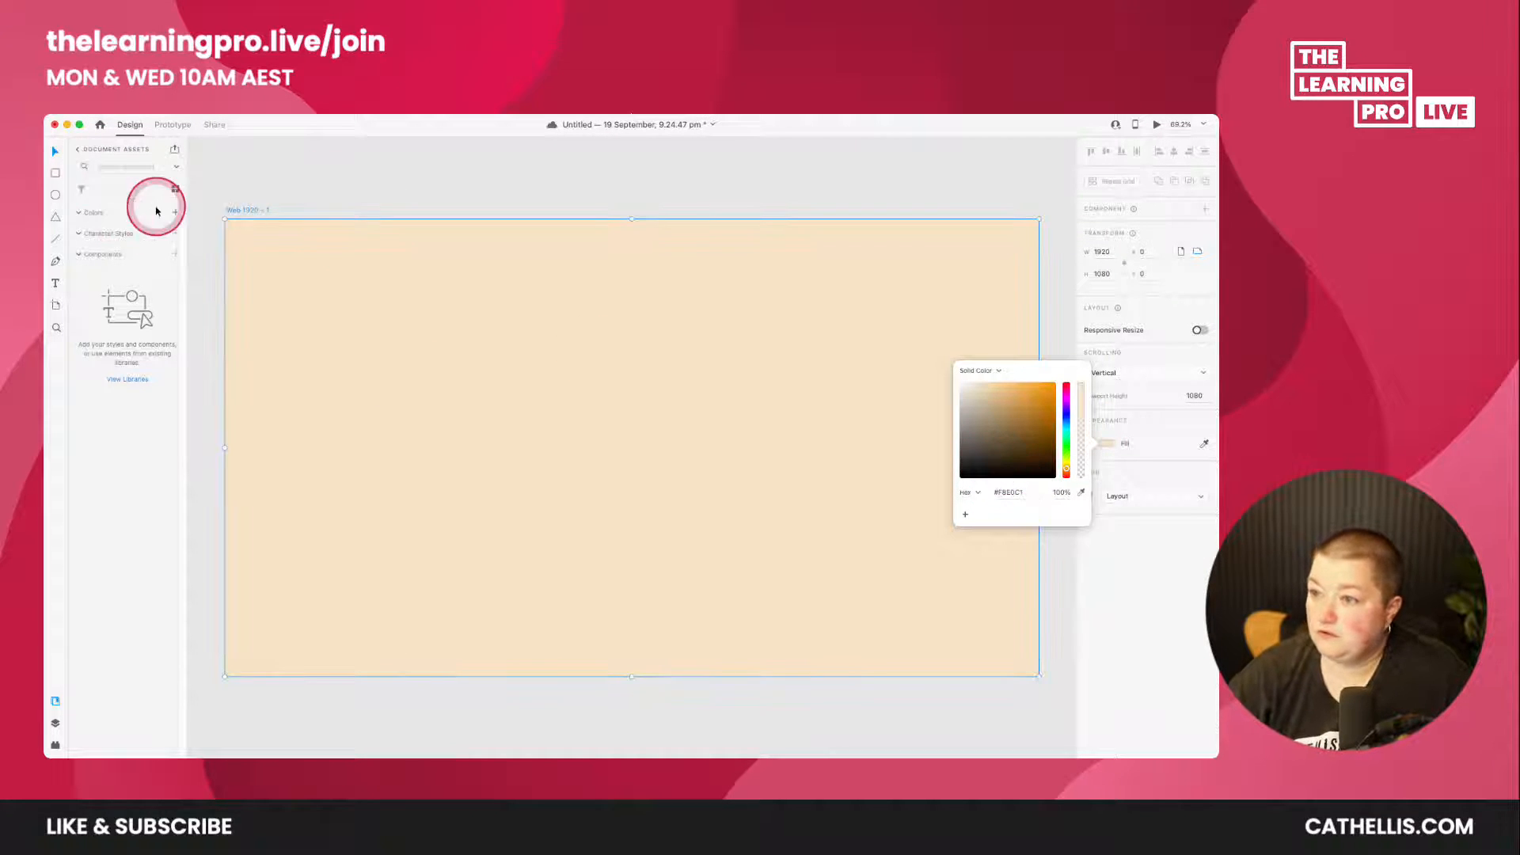
{"action": "left_click", "coordinate": [56, 153]}
{"action": "left_click", "coordinate": [264, 162]}
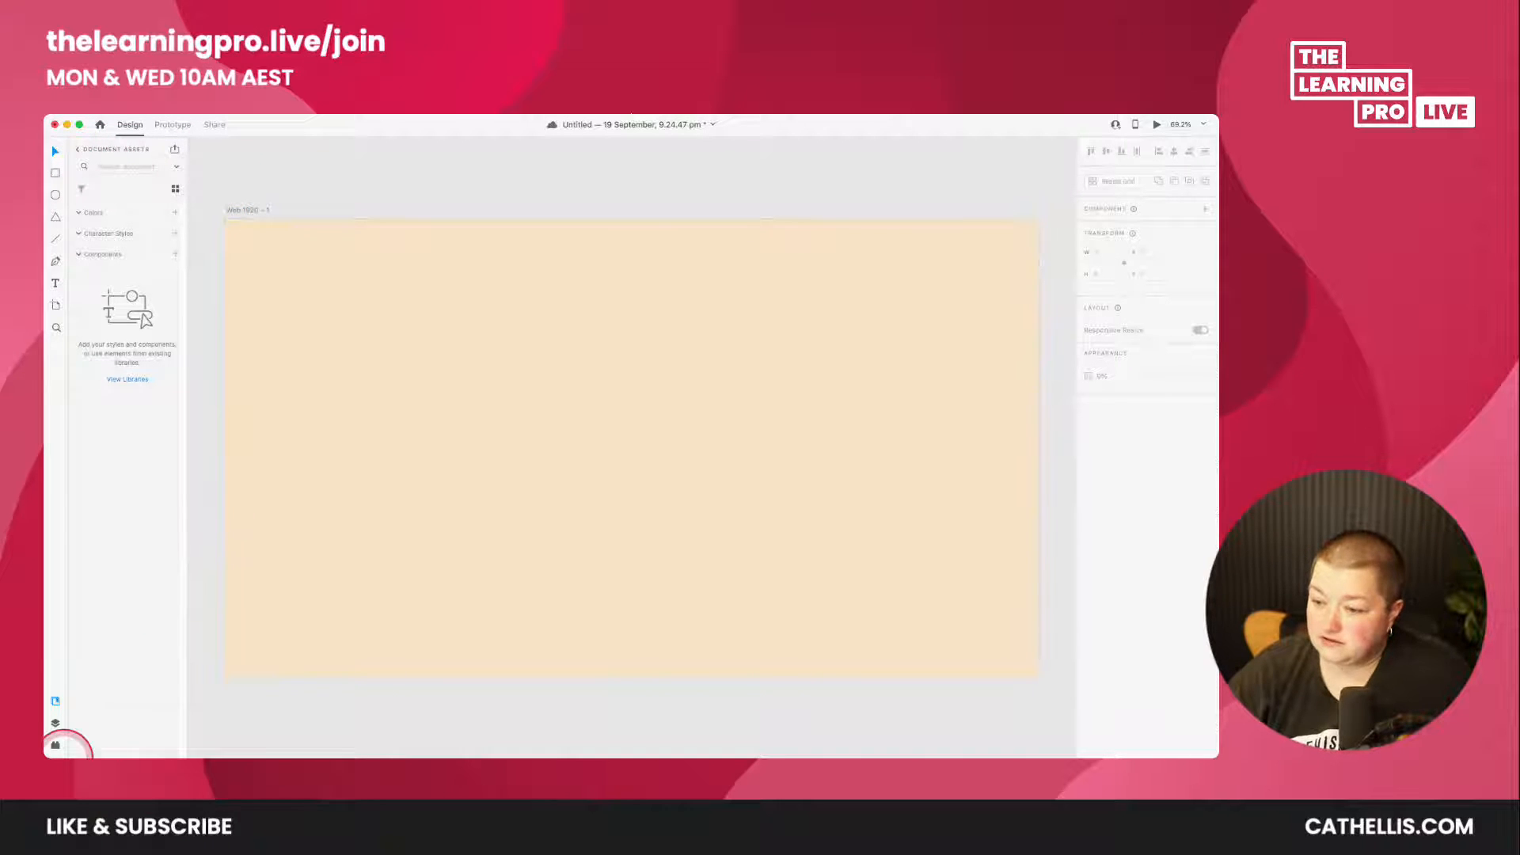
- Import womanreadying.png from the psd tutorial folder and move it up onto the artboard so the woman's head shows
{"action": "left_click", "coordinate": [97, 741]}
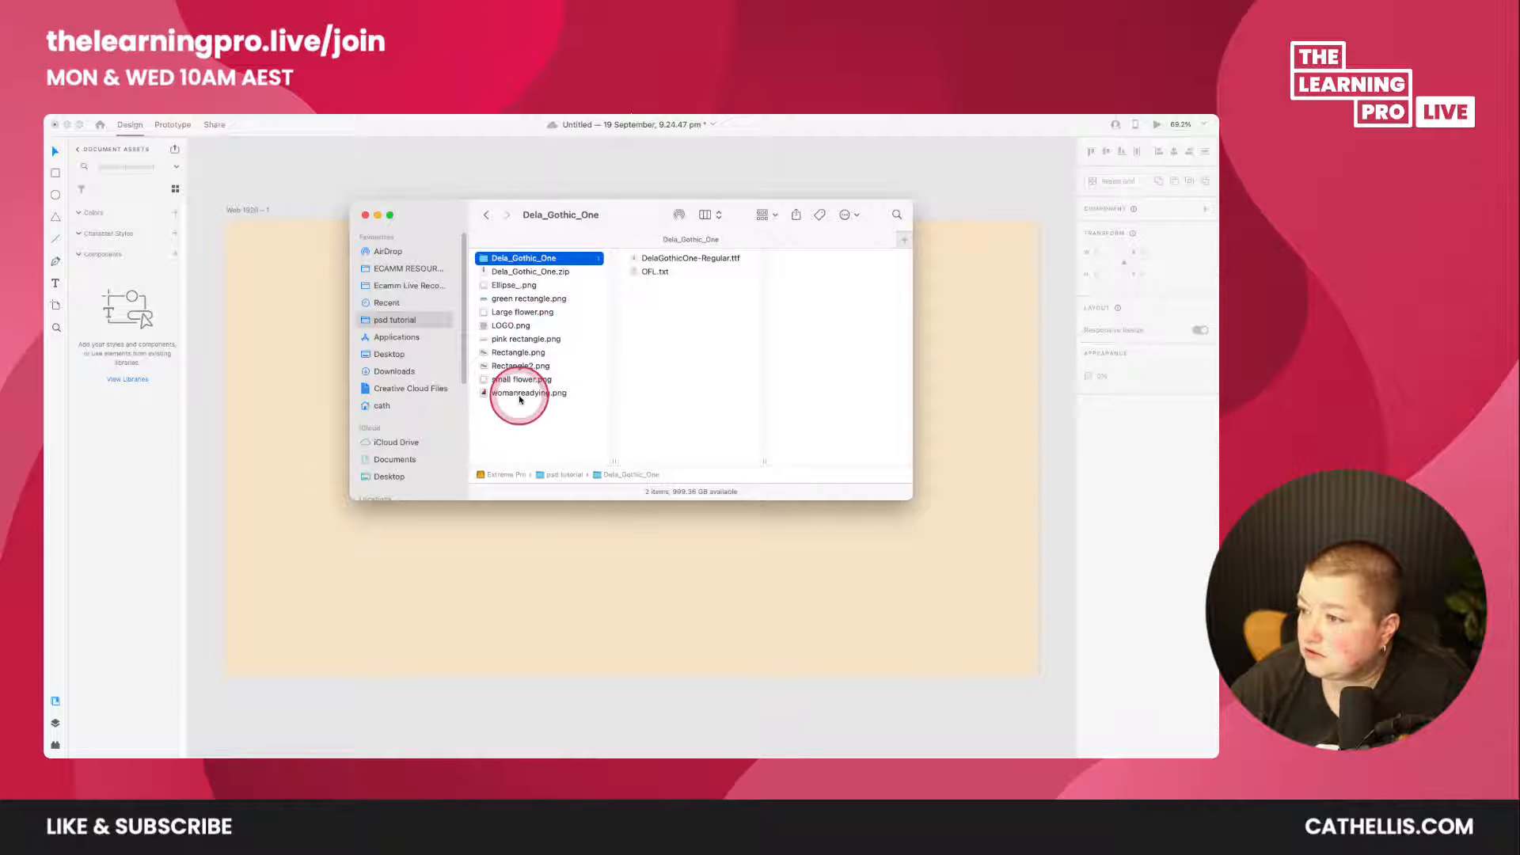
{"action": "left_click_drag", "start_coordinate": [518, 396], "coordinate": [607, 610]}
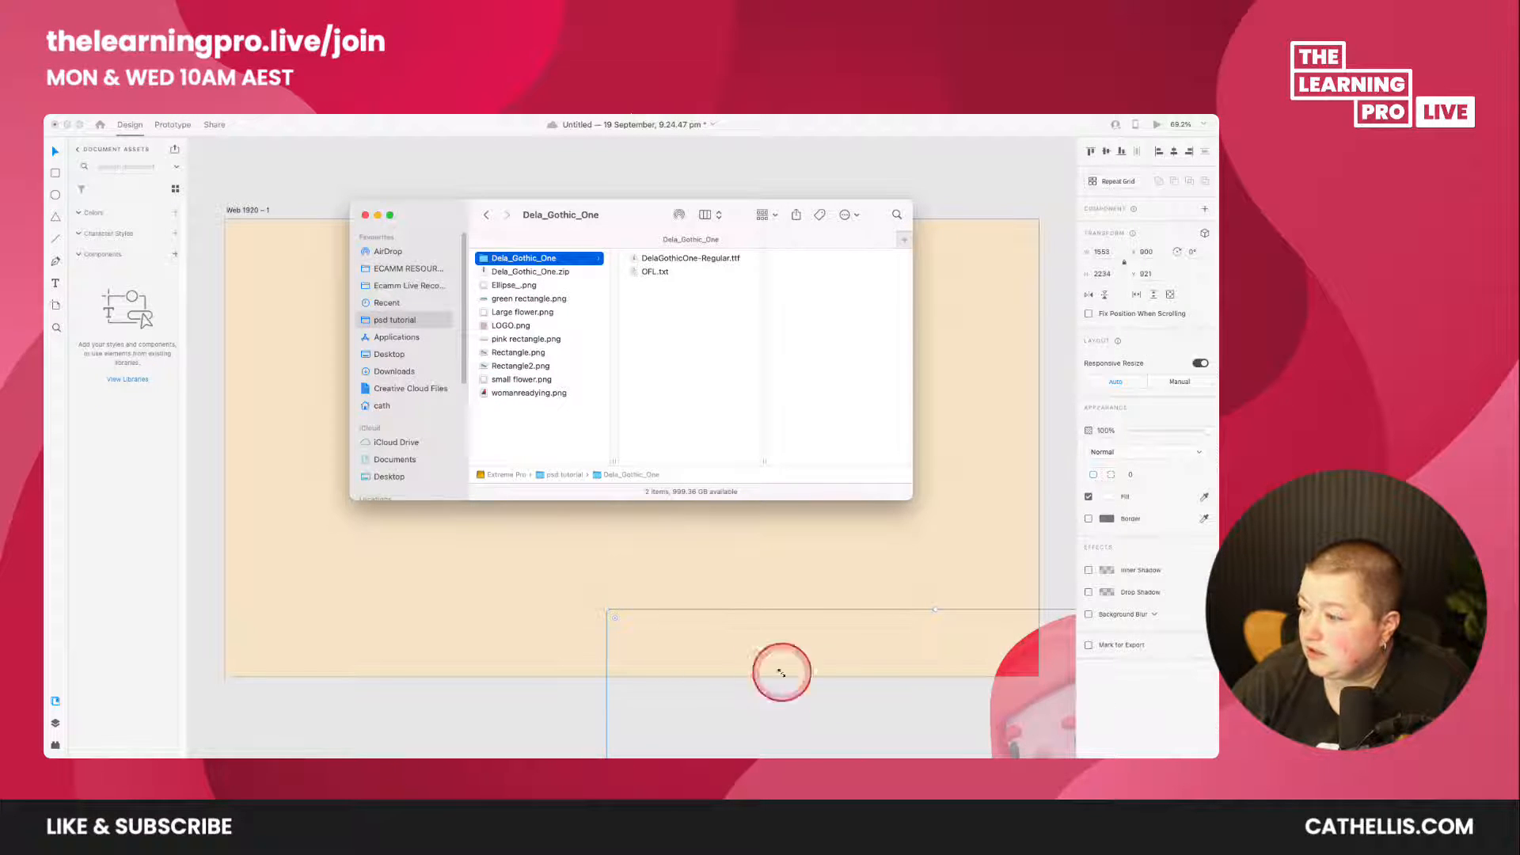
{"action": "left_click", "coordinate": [1014, 675]}
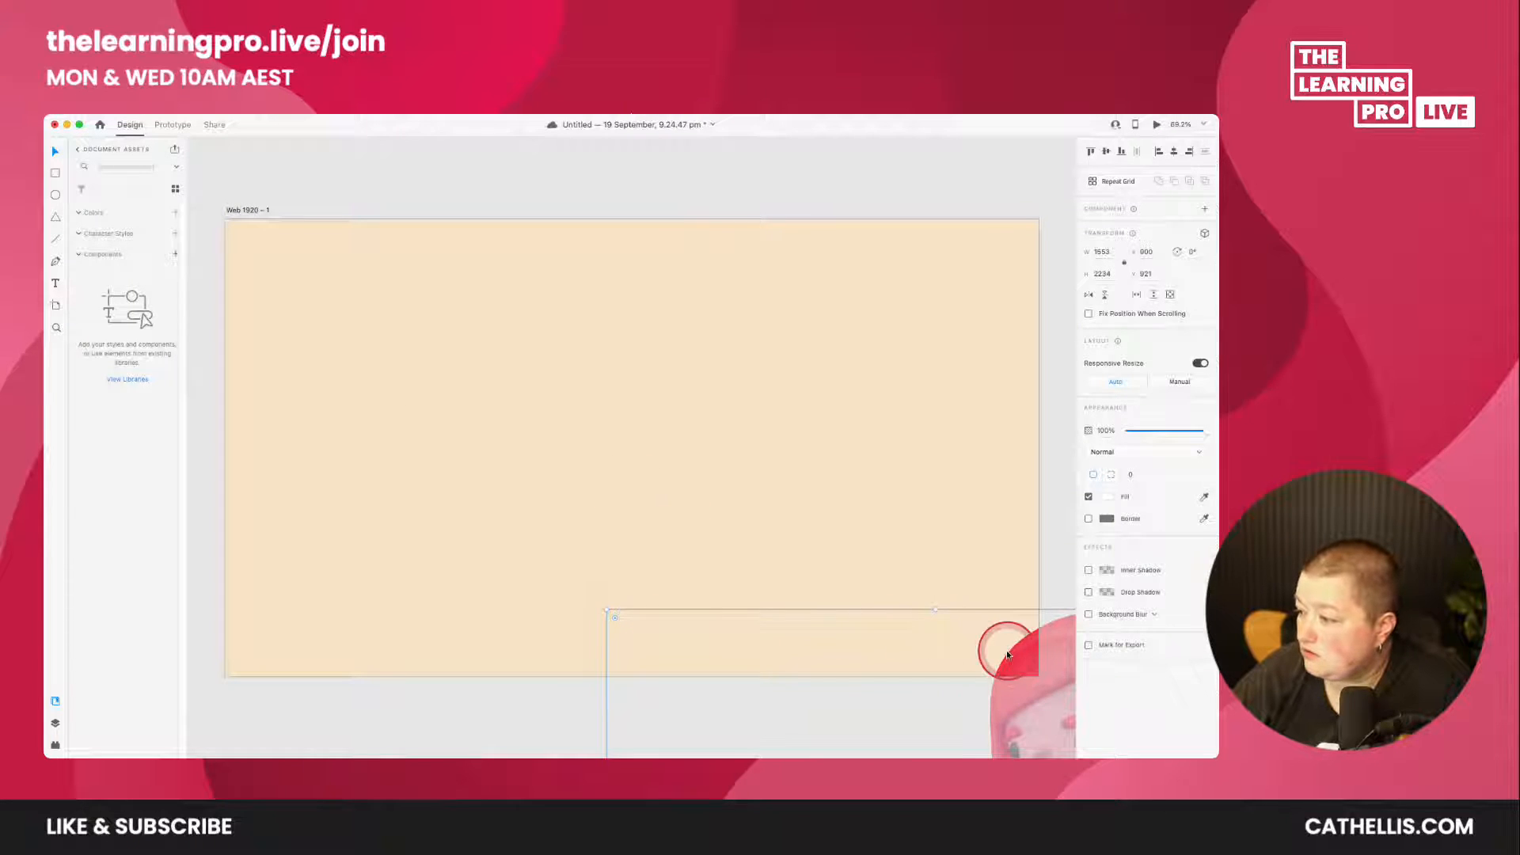
{"action": "left_click_drag", "start_coordinate": [1005, 651], "coordinate": [627, 316]}
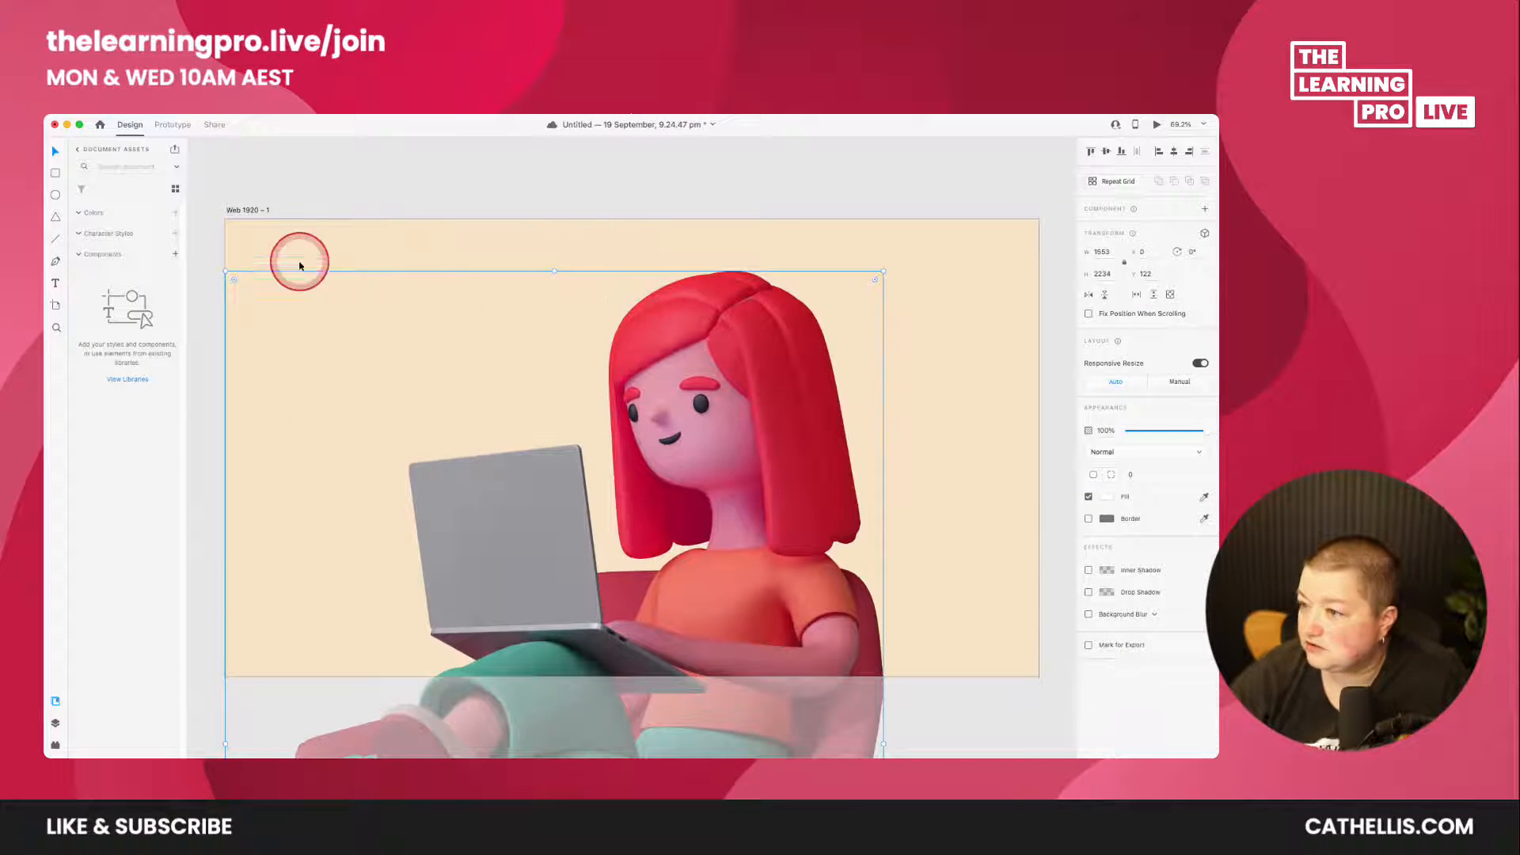
- Shrink the woman image to about 612 by 880 and place it on the artboard's right side at about X 1087, Y 100
{"action": "left_click_drag", "start_coordinate": [213, 276], "coordinate": [689, 239]}
{"action": "left_click_drag", "start_coordinate": [402, 236], "coordinate": [529, 401]}
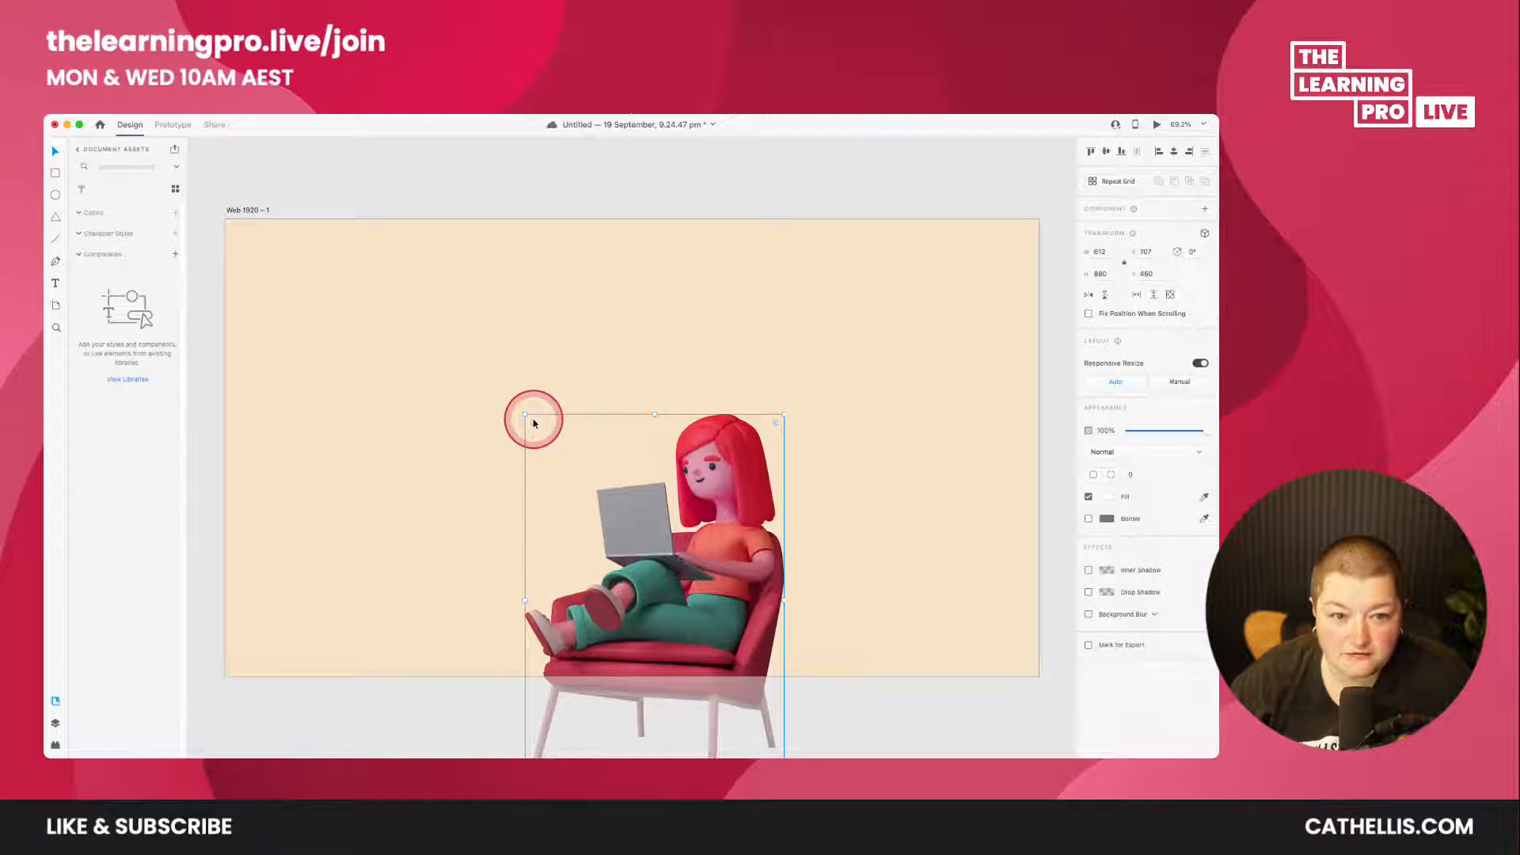
{"action": "left_click_drag", "start_coordinate": [697, 484], "coordinate": [852, 329]}
{"action": "mouse_move", "coordinate": [868, 398]}
{"action": "left_mouse_down"}
{"action": "mouse_move", "coordinate": [866, 379]}
{"action": "mouse_move", "coordinate": [870, 398]}
{"action": "mouse_move", "coordinate": [852, 401]}
{"action": "mouse_move", "coordinate": [872, 400]}
{"action": "left_mouse_up"}
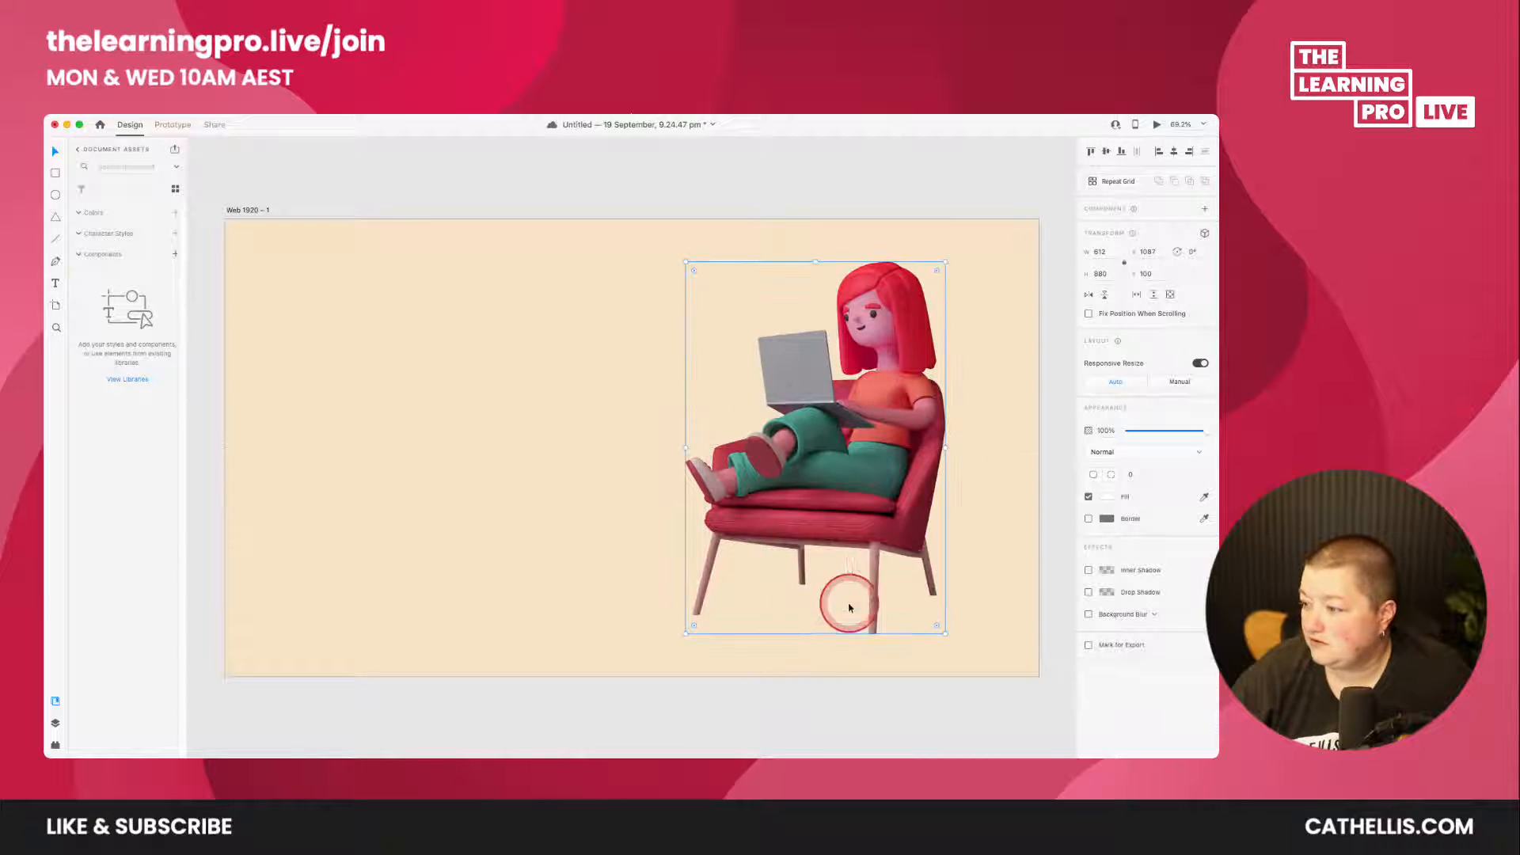
- Switch to Photoshop and select the woman's smart object layer together with the Shadow layer in the Design group
{"action": "left_click", "coordinate": [682, 734]}
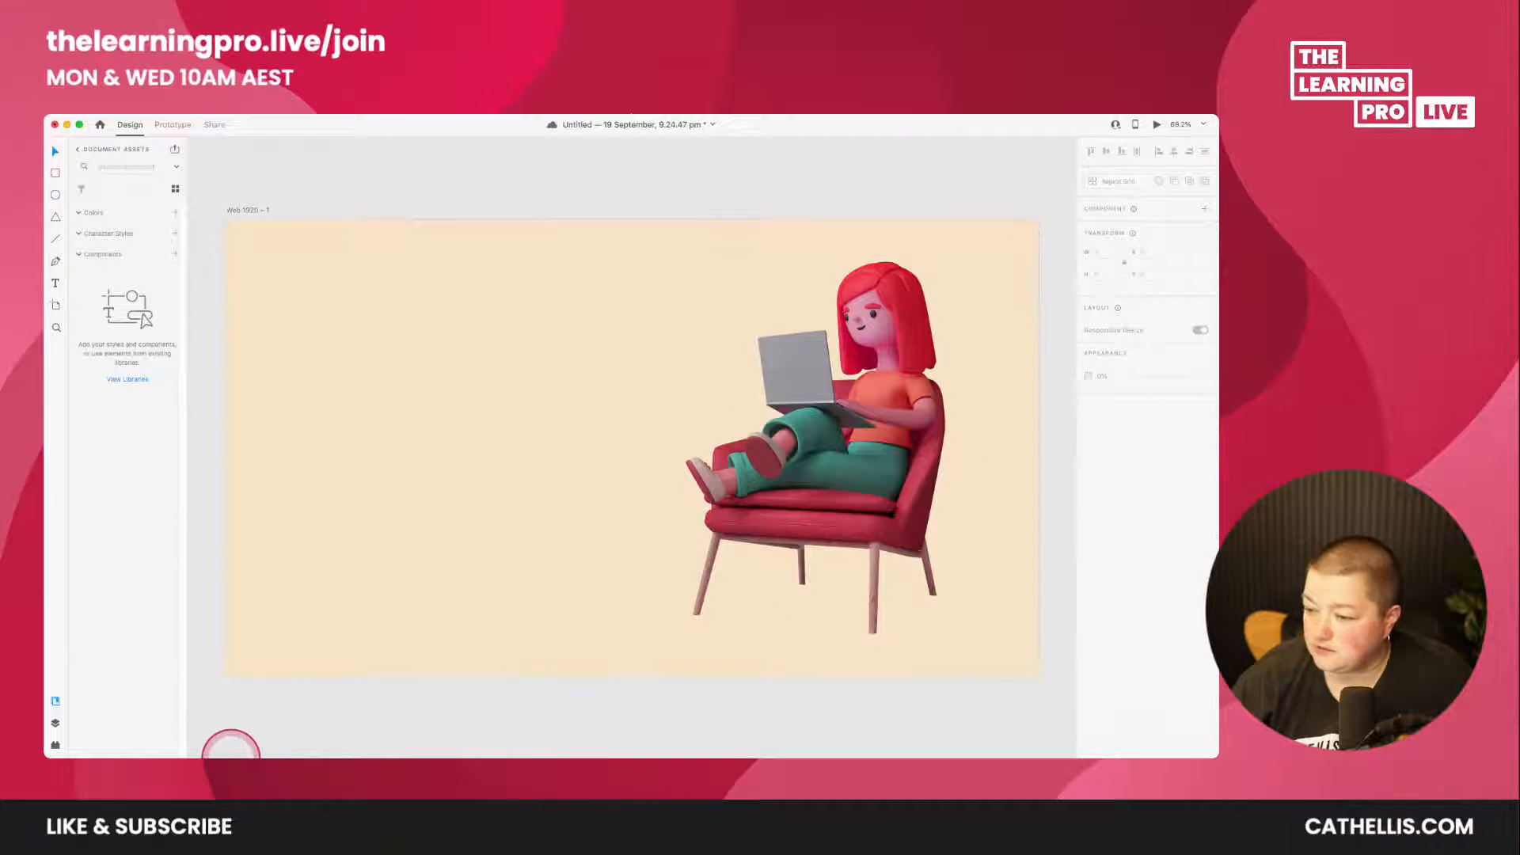
{"action": "left_click", "coordinate": [167, 729]}
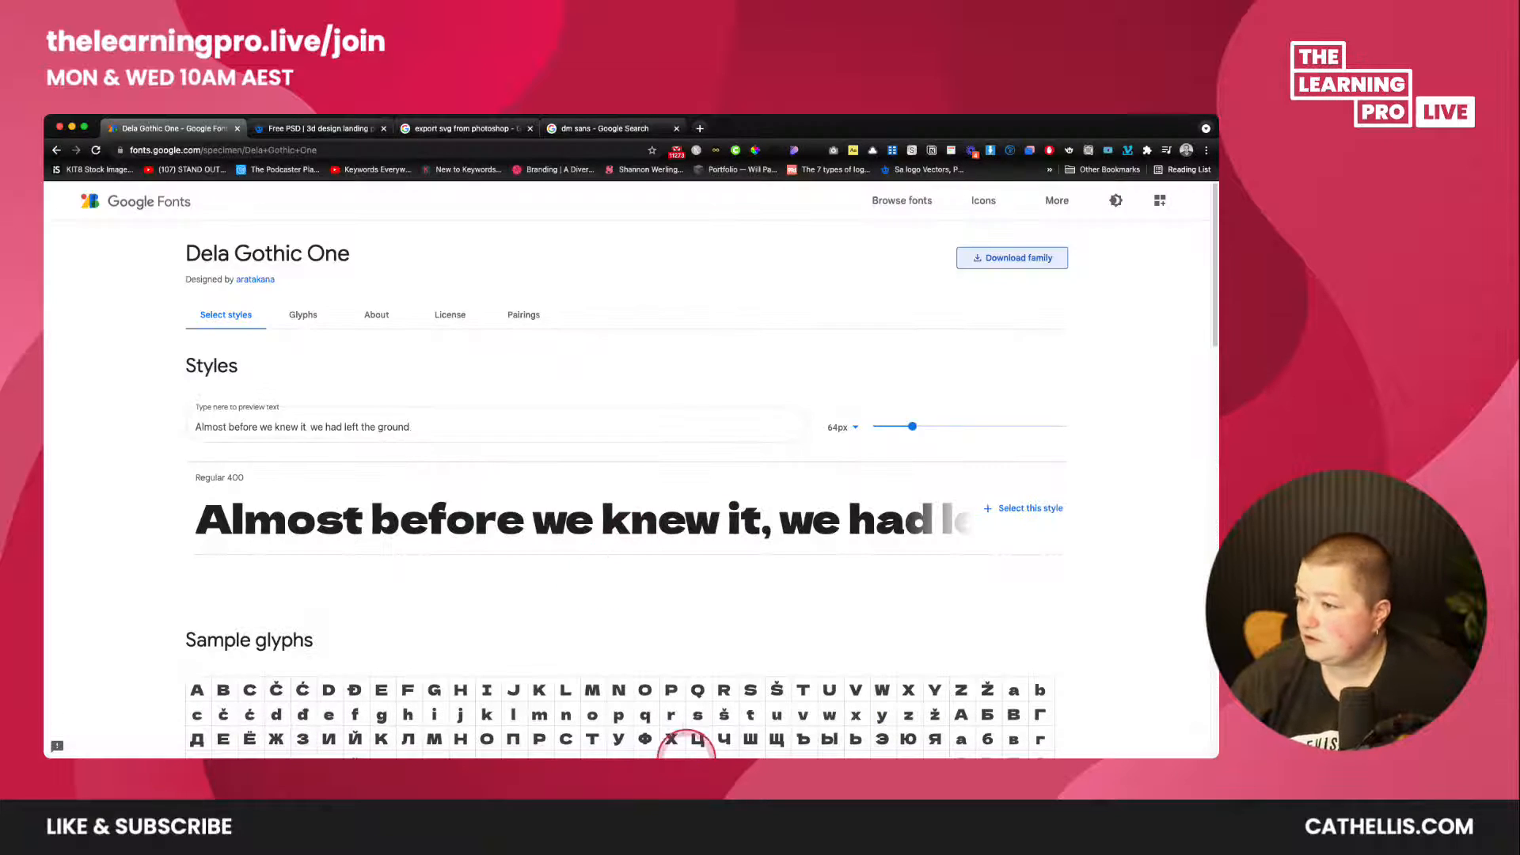
{"action": "left_click", "coordinate": [1164, 723]}
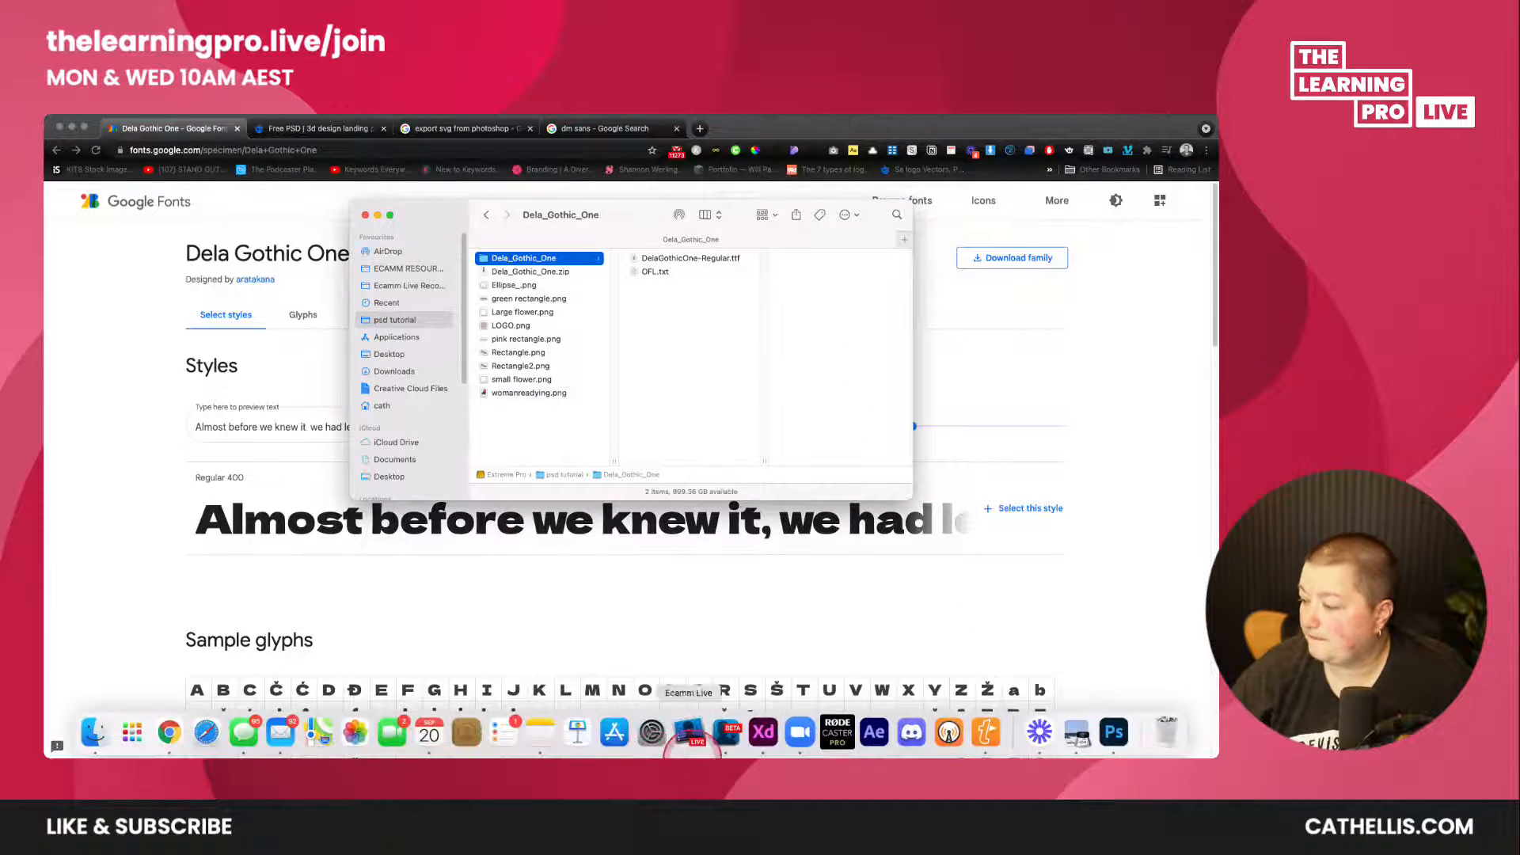
{"action": "left_click", "coordinate": [1126, 733]}
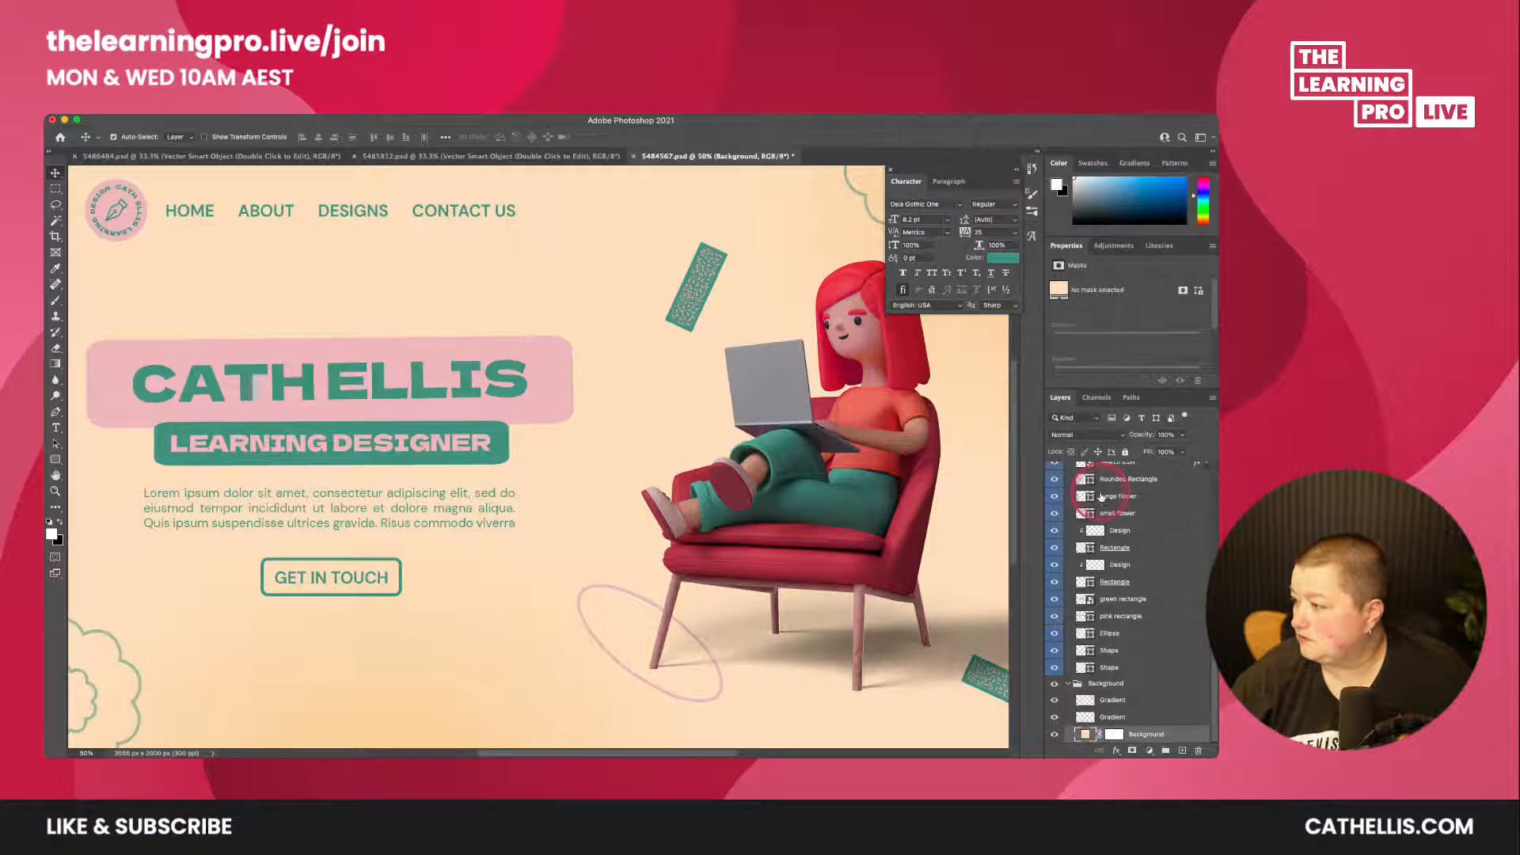
{"action": "scroll", "coordinate": [1102, 496], "scroll_direction": "up", "scroll_amount": 5}
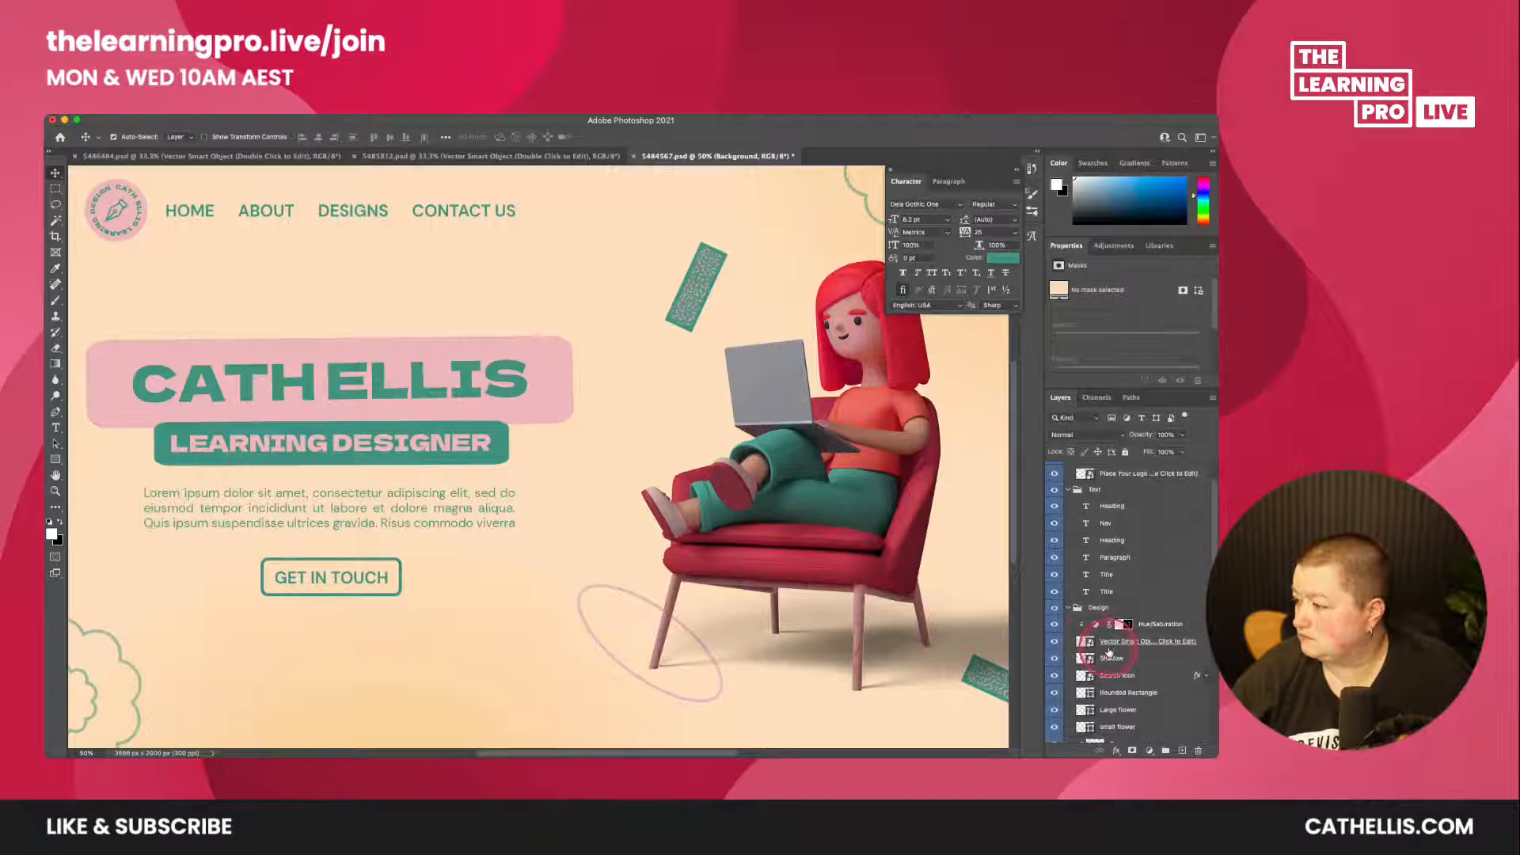
{"action": "left_click", "coordinate": [1136, 643]}
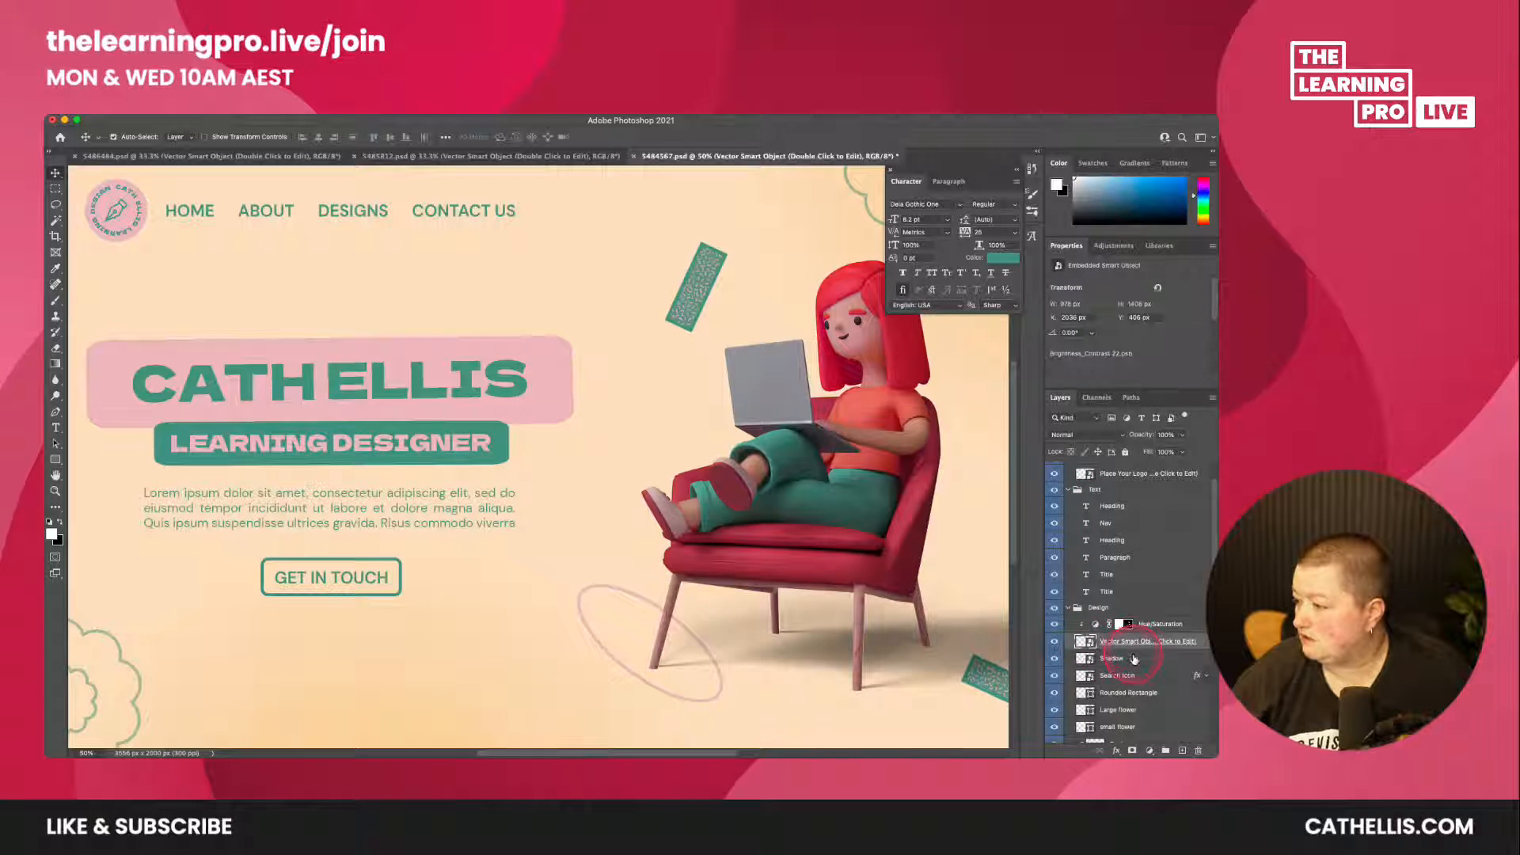
{"action": "left_click", "coordinate": [1134, 659], "text": "shift"}
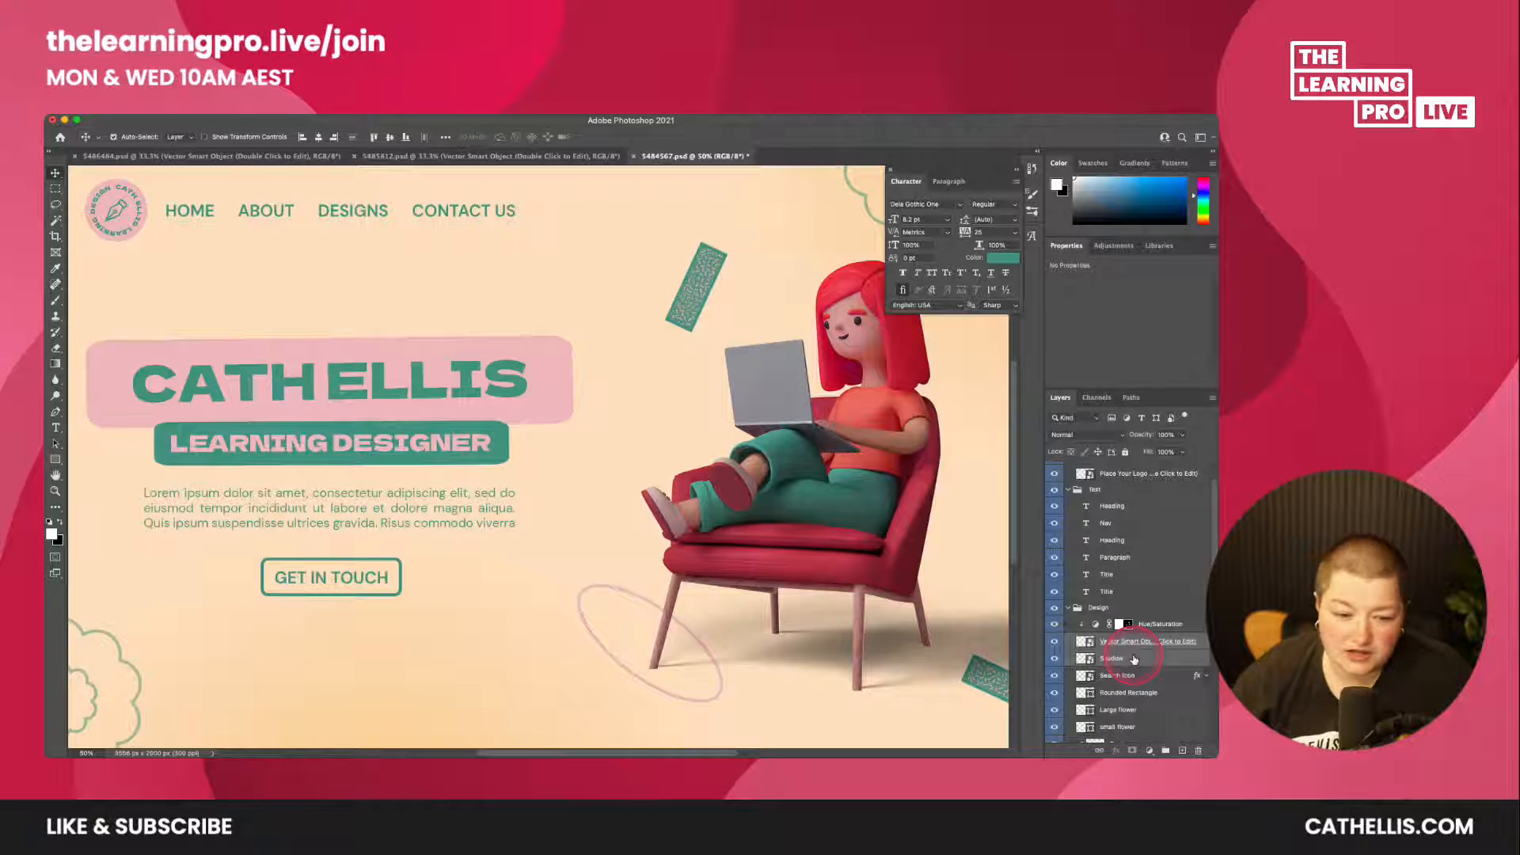
{"action": "right_click", "coordinate": [1133, 658]}
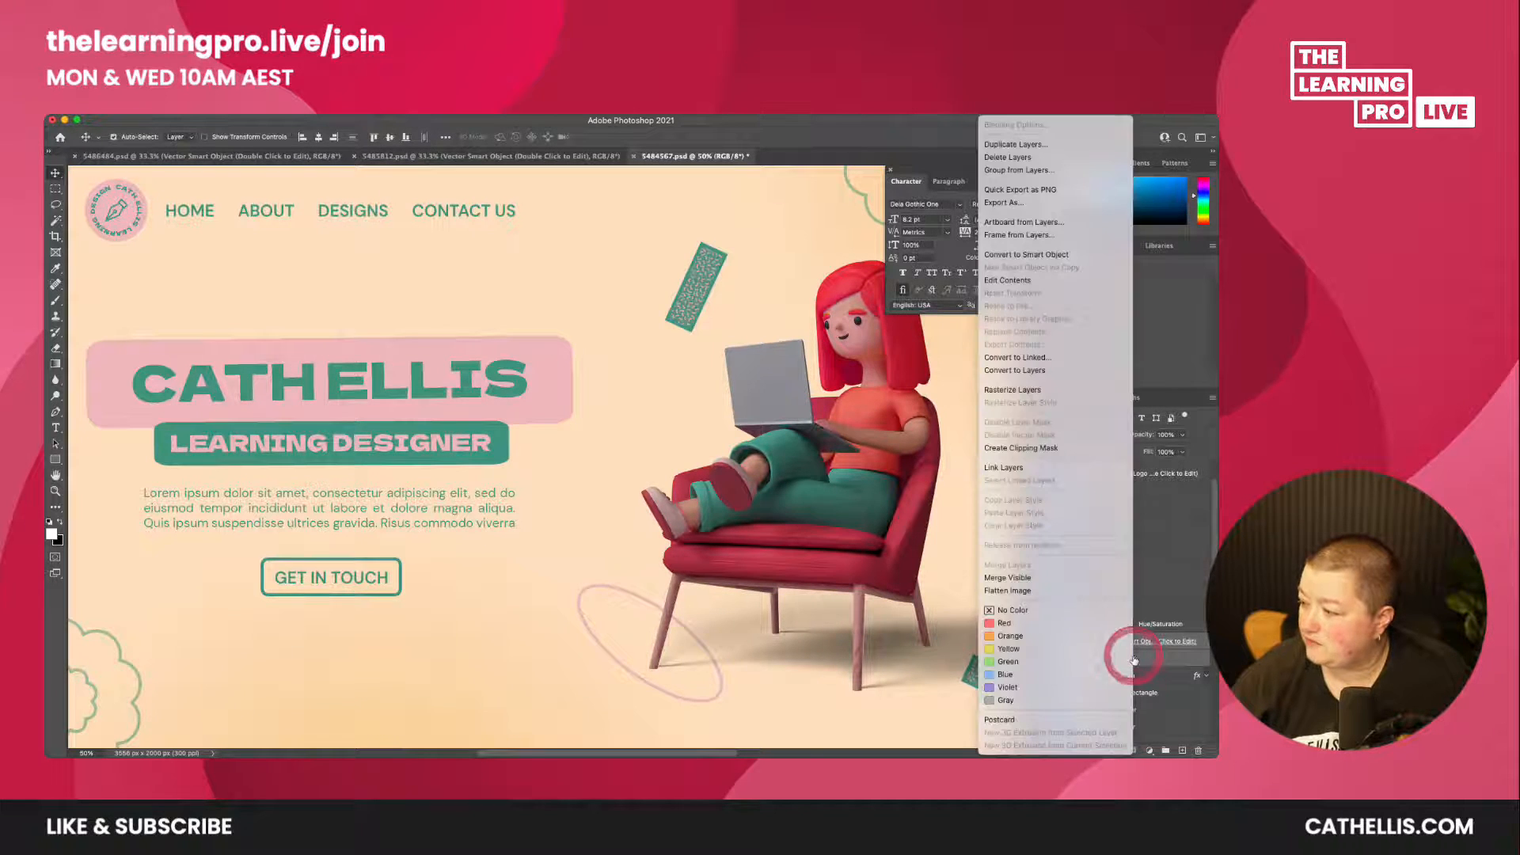
{"action": "left_click", "coordinate": [1040, 197]}
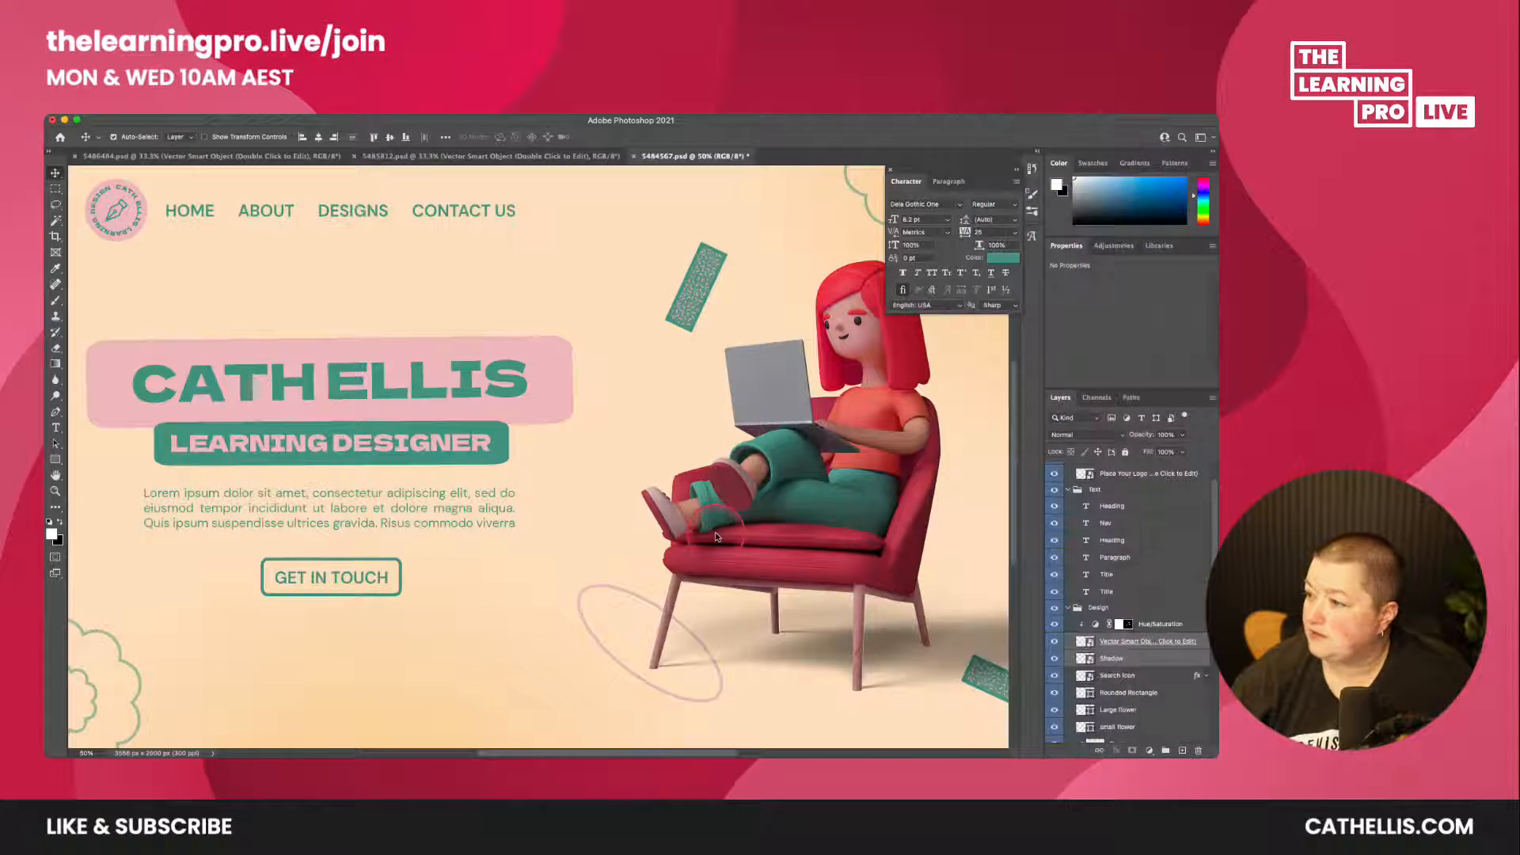
{"action": "left_click", "coordinate": [439, 289]}
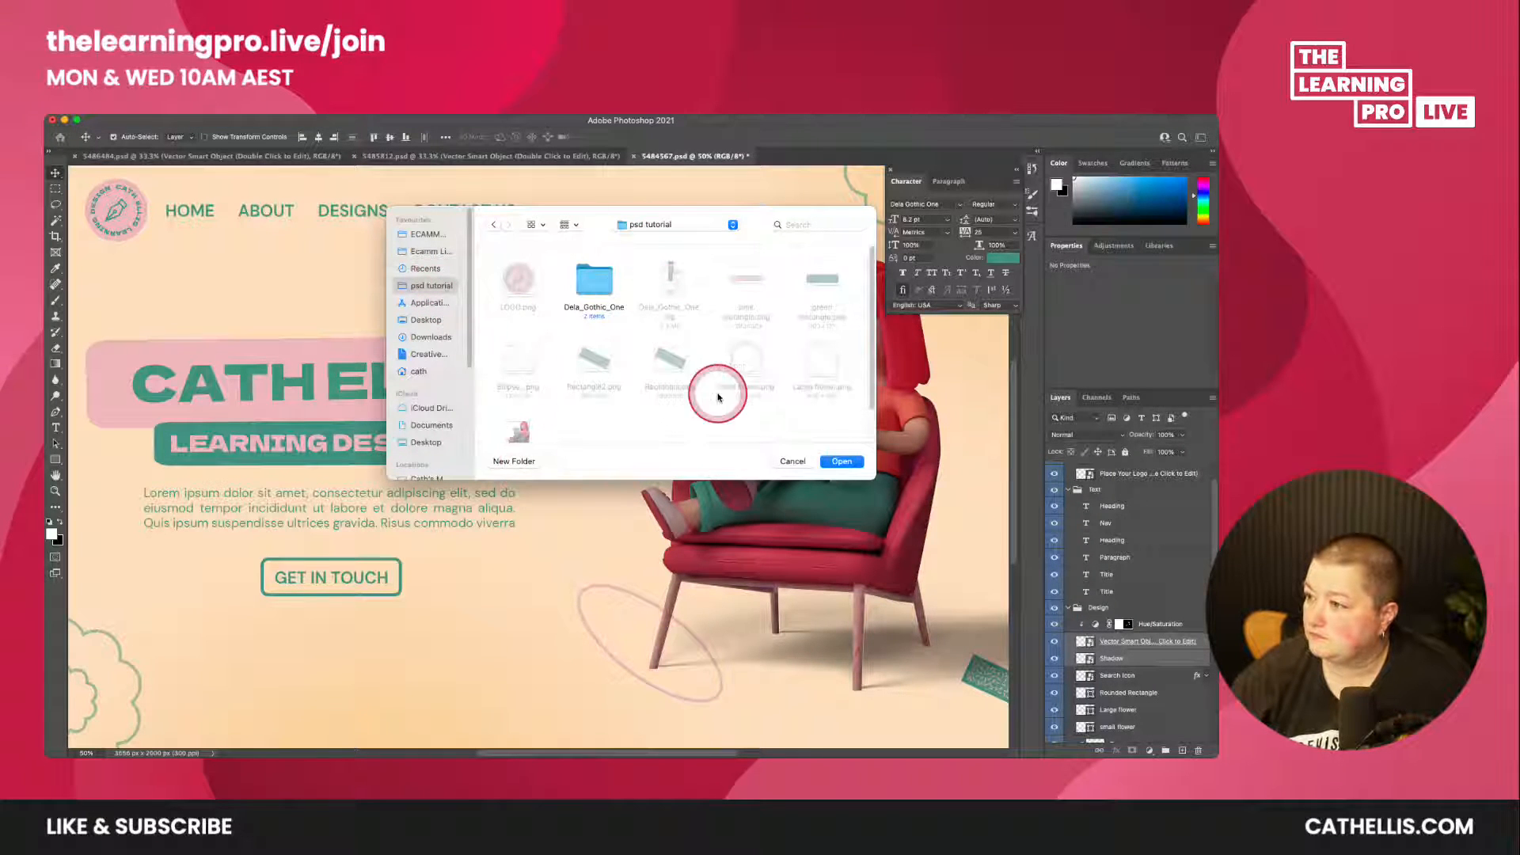
{"action": "left_click", "coordinate": [791, 463]}
{"action": "right_click", "coordinate": [1129, 643]}
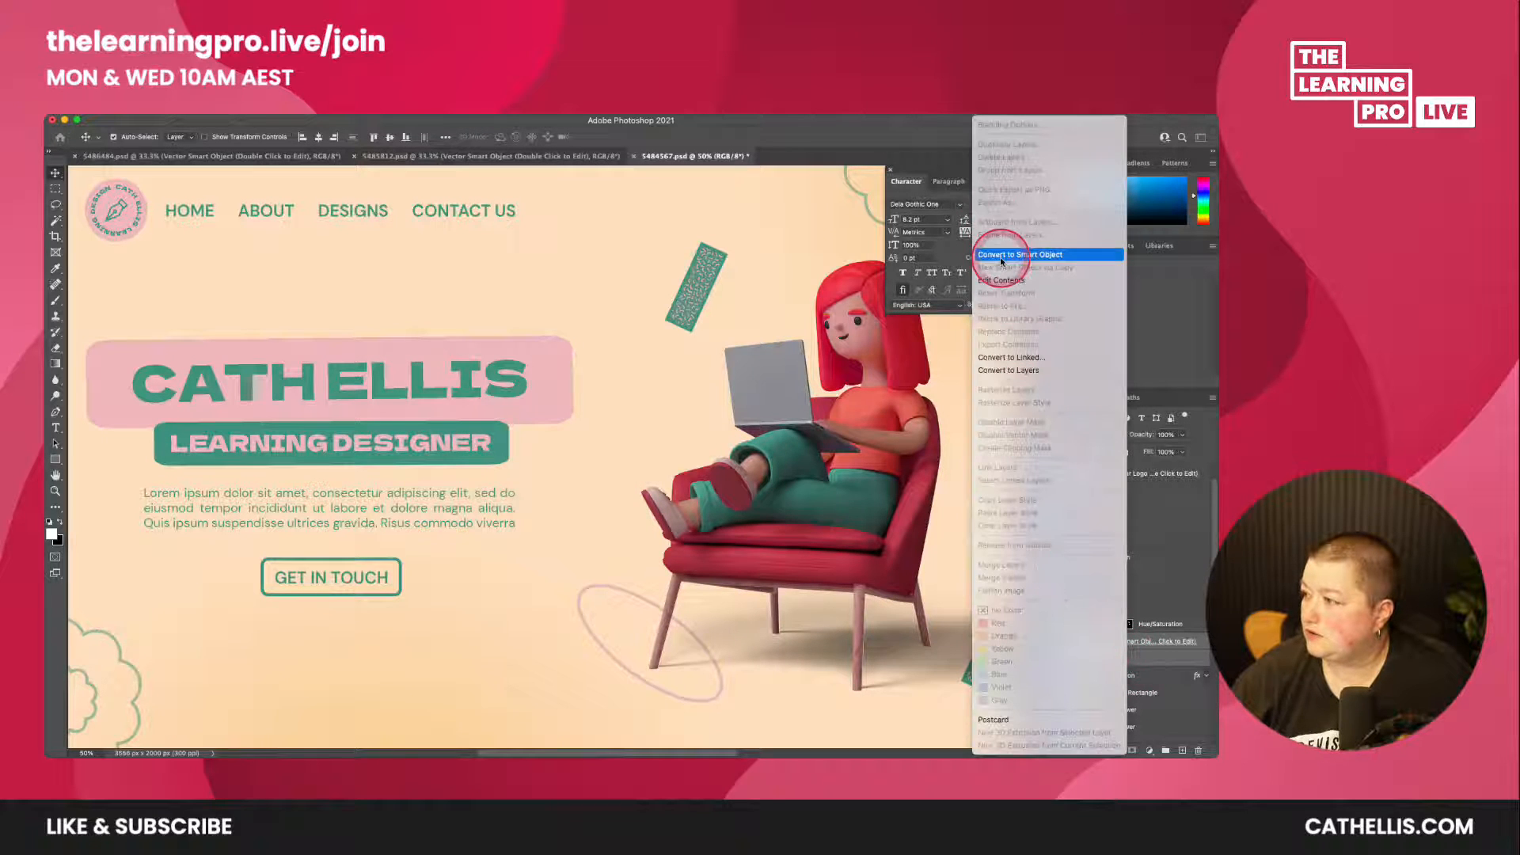
{"action": "left_click", "coordinate": [1149, 654]}
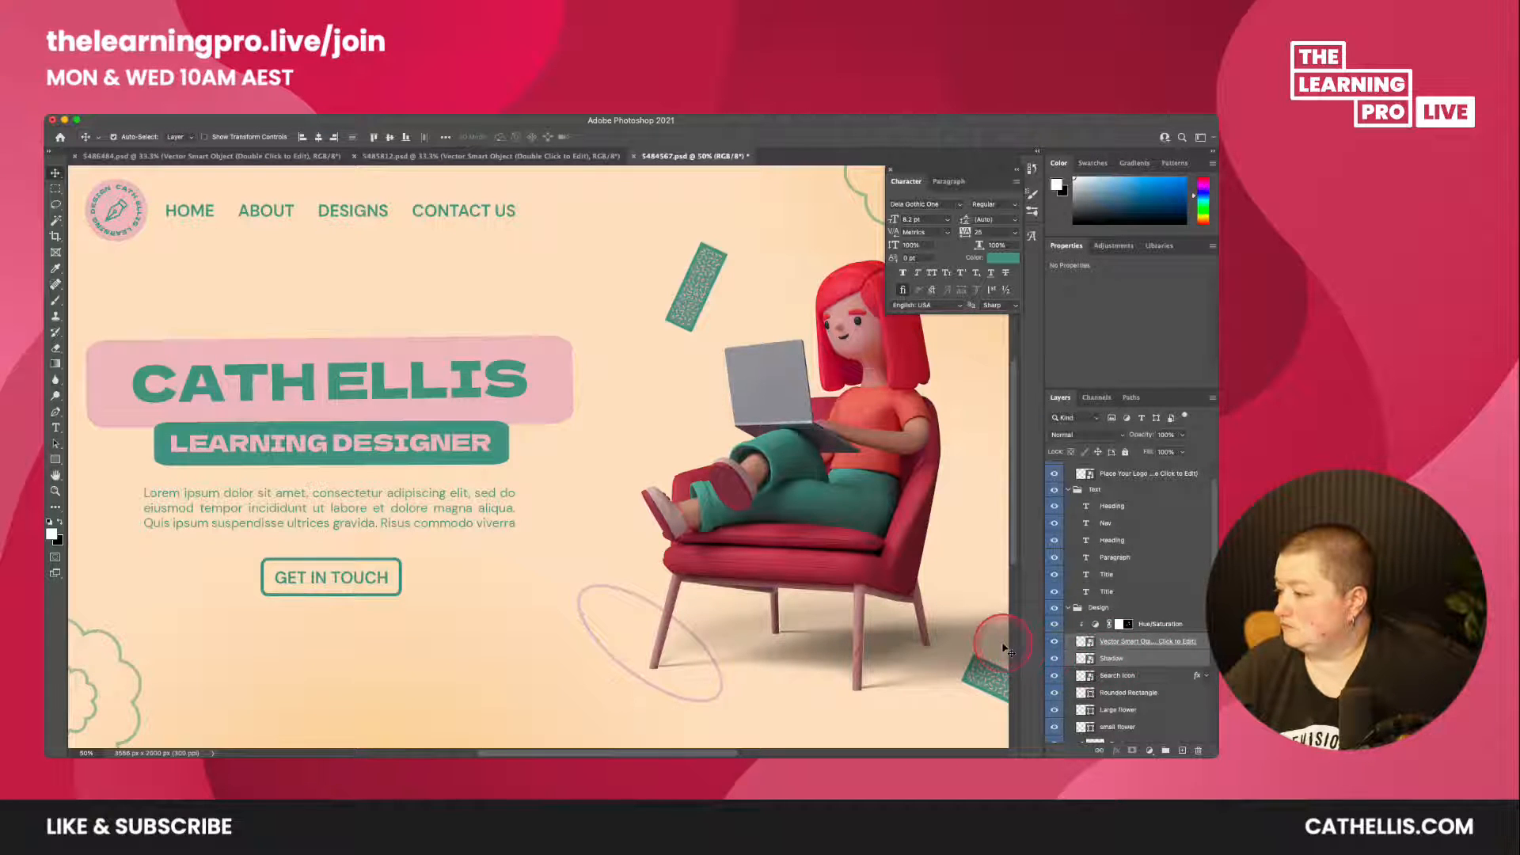
- Quick-export only the Shadow layer as Shadow.png into the psd tutorial folder
{"action": "left_click", "coordinate": [1132, 693]}
{"action": "right_click", "coordinate": [1123, 660]}
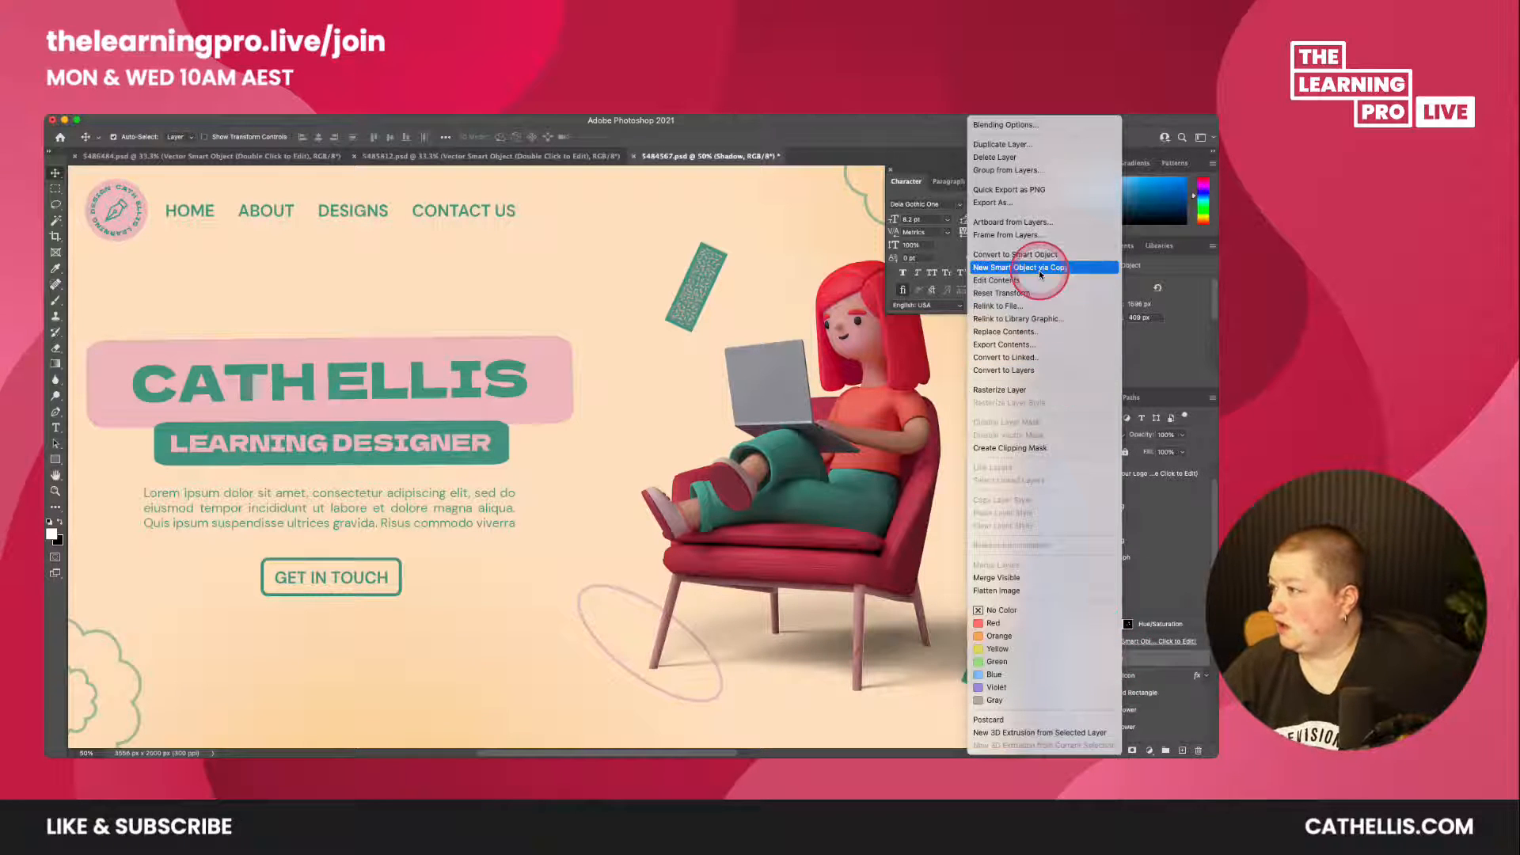
{"action": "left_click", "coordinate": [1030, 191]}
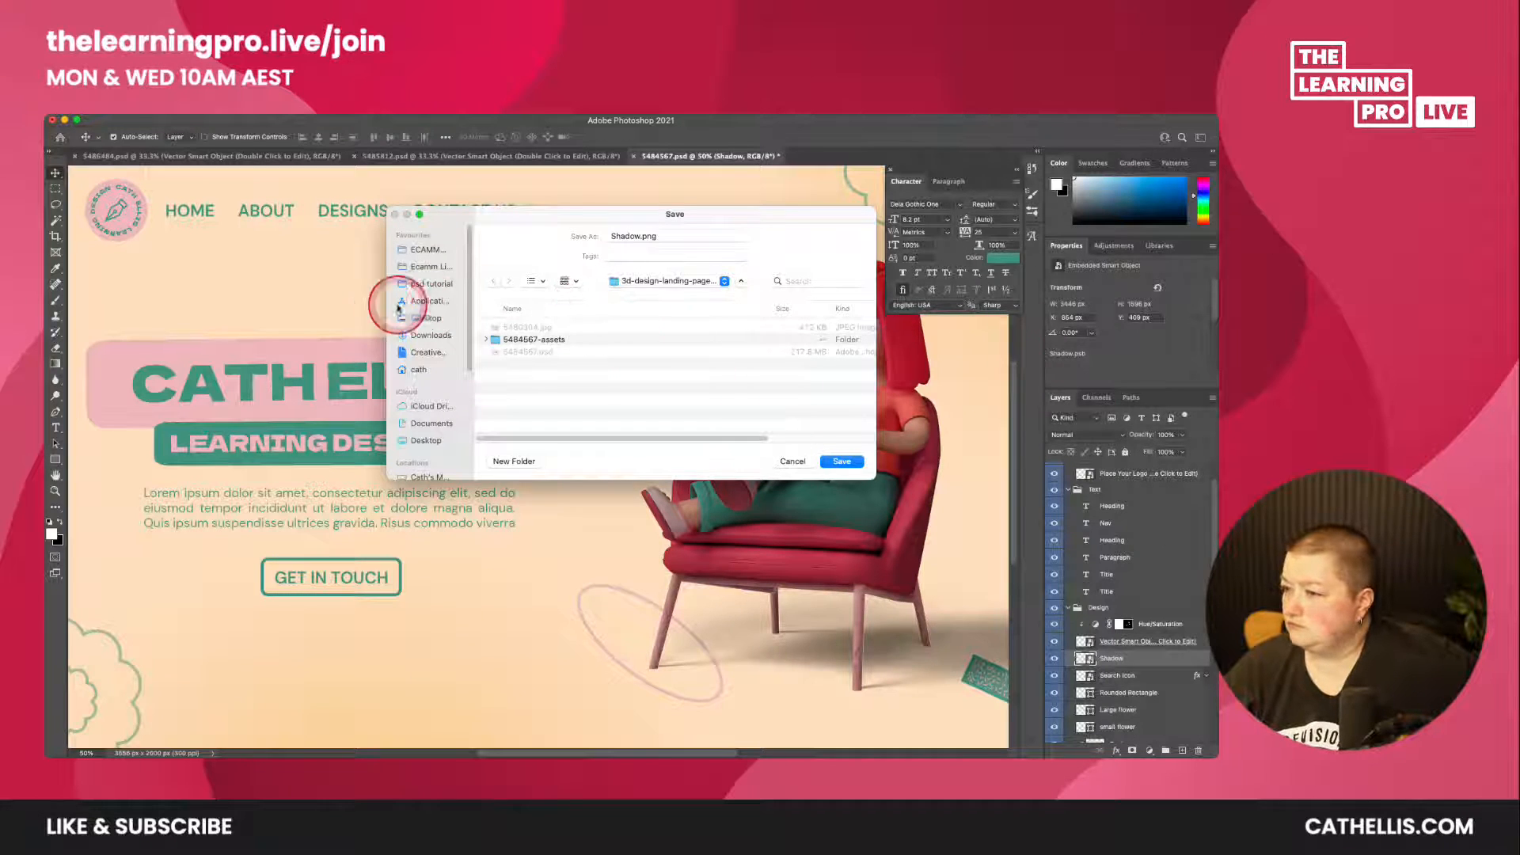
{"action": "left_click", "coordinate": [432, 284]}
{"action": "left_click", "coordinate": [844, 461]}
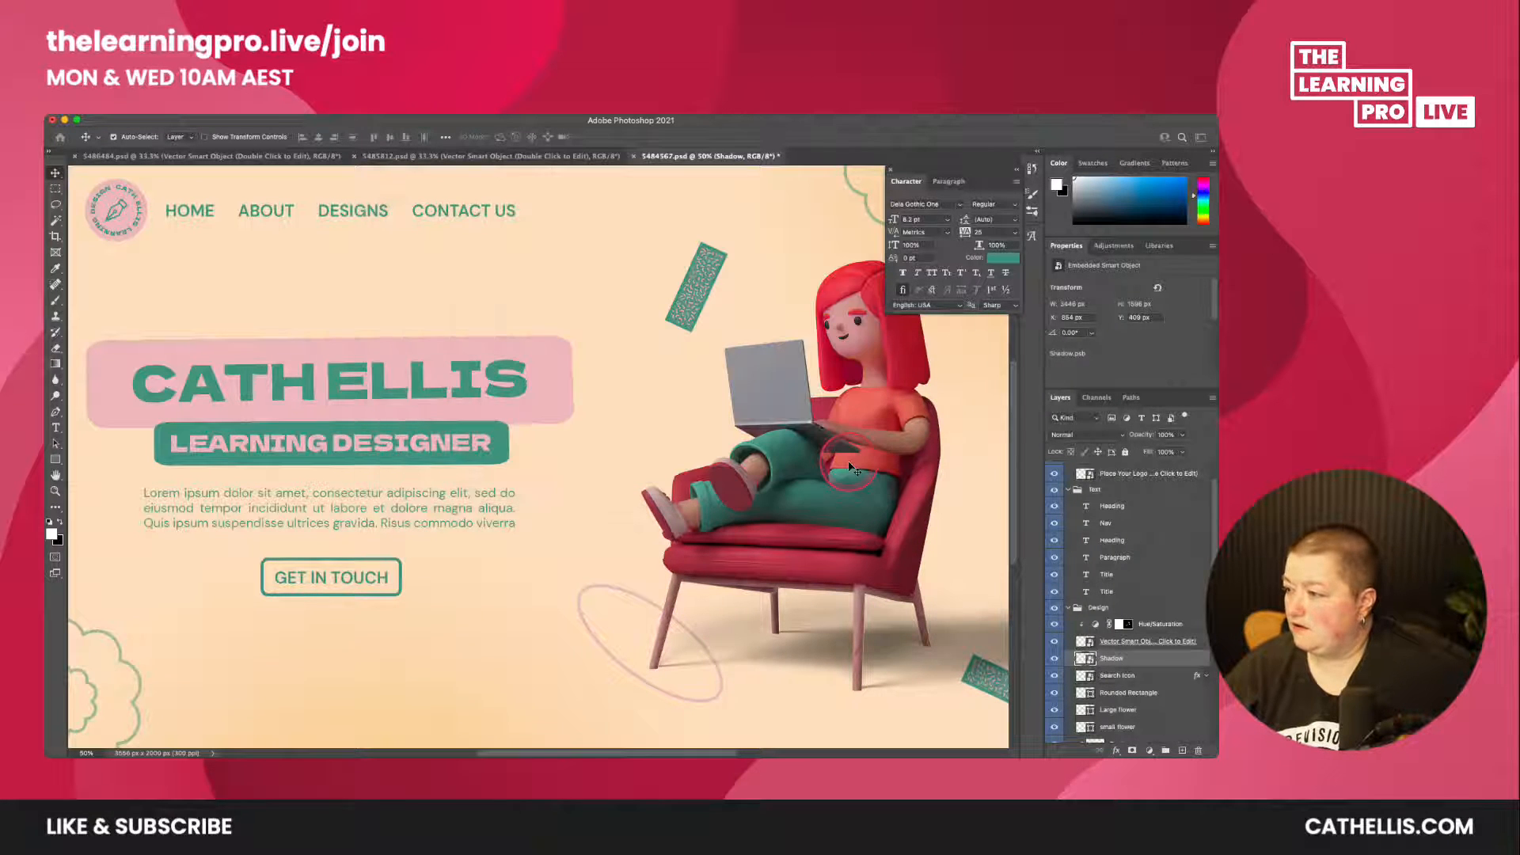
- Group the woman's smart object layer and the Shadow layer under the name Character, closing the stray Finder windows
{"action": "mouse_move", "coordinate": [705, 748]}
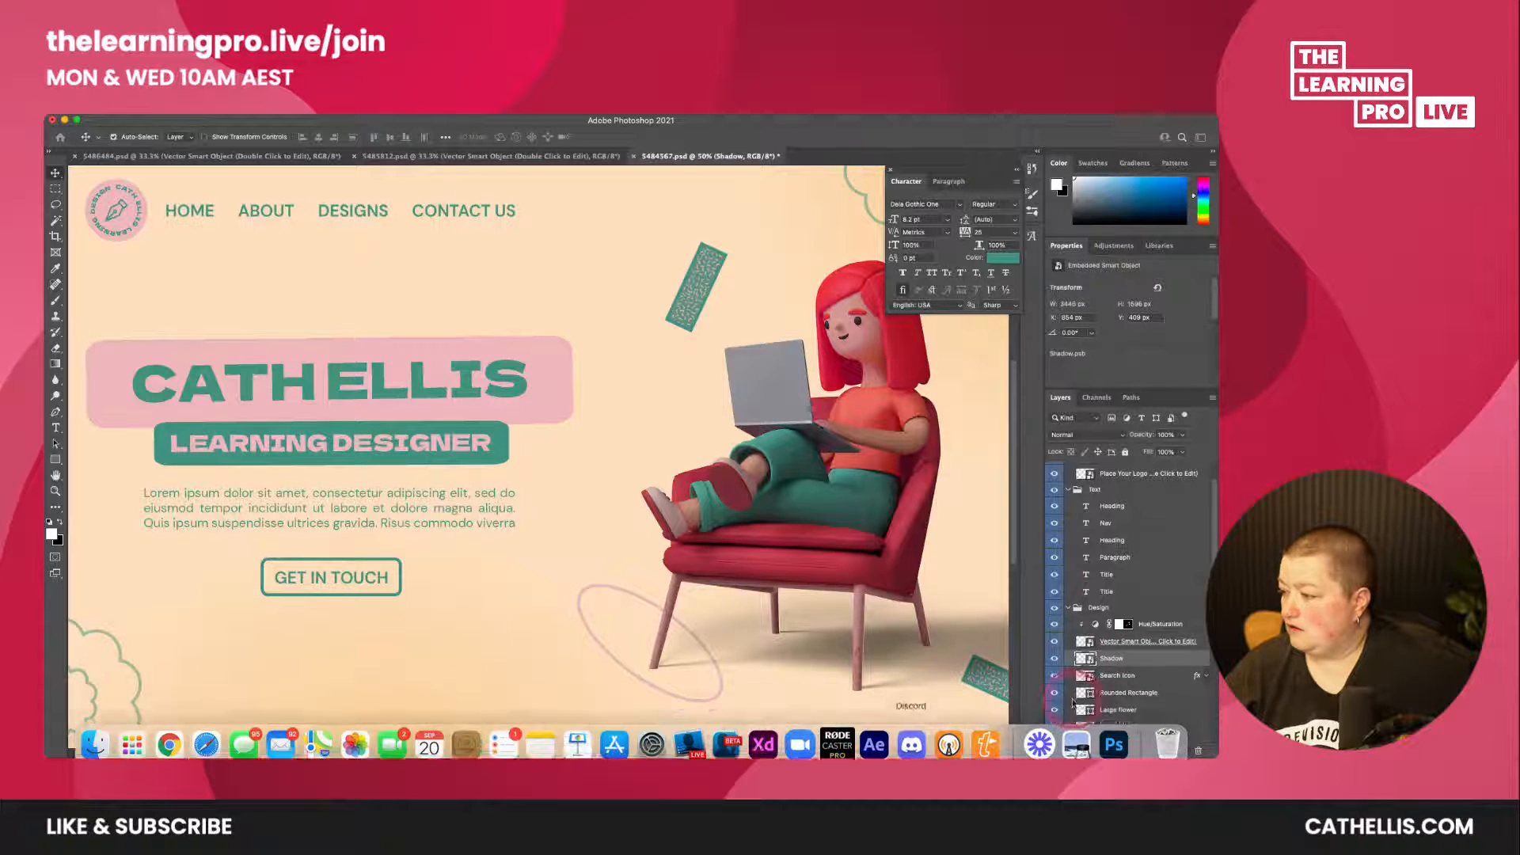
{"action": "right_click", "coordinate": [1115, 644]}
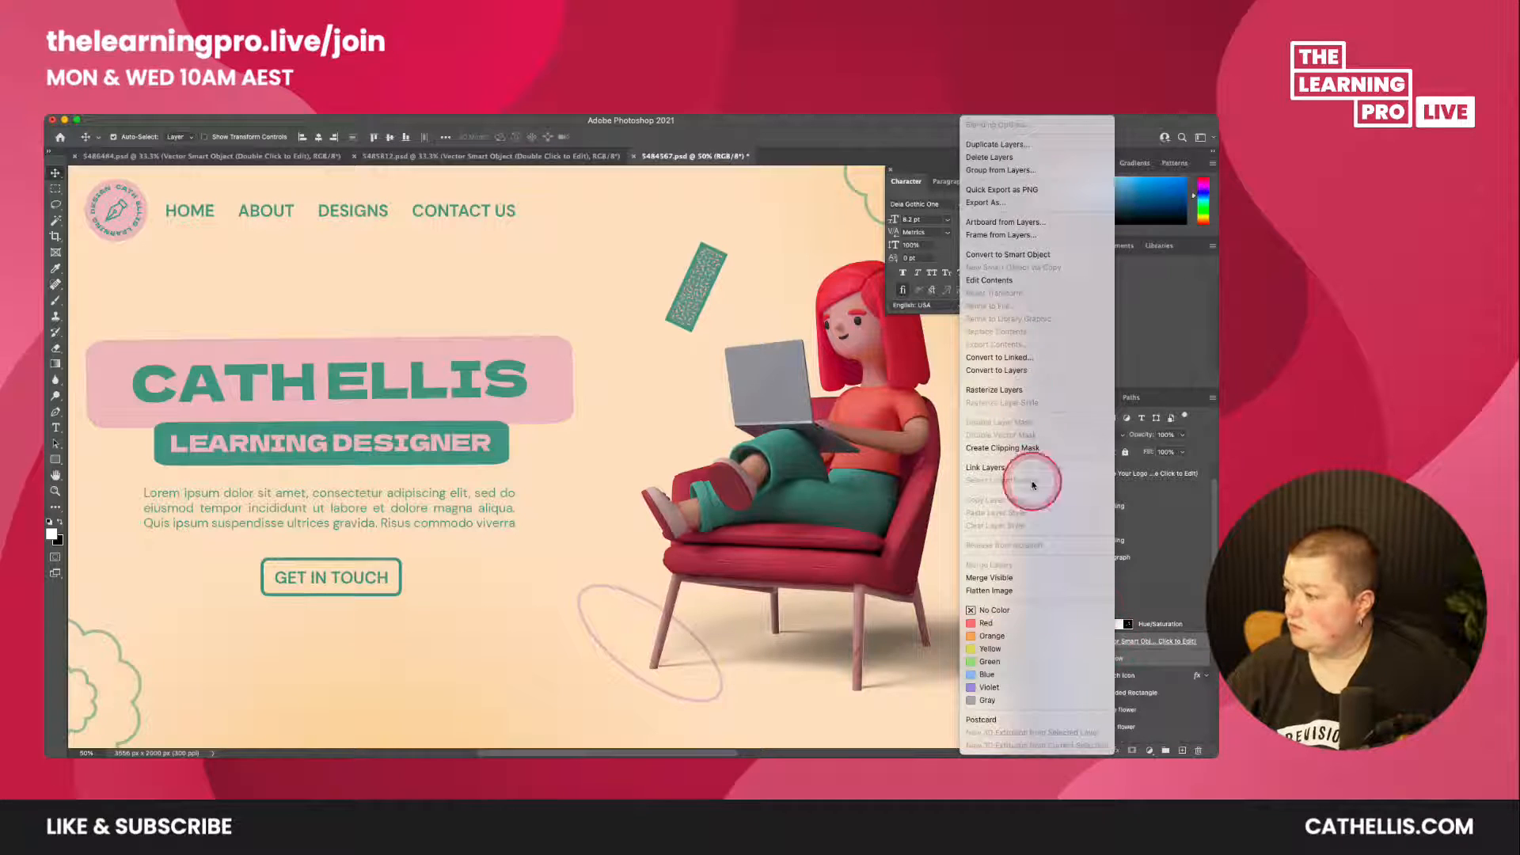
{"action": "left_click", "coordinate": [1023, 170]}
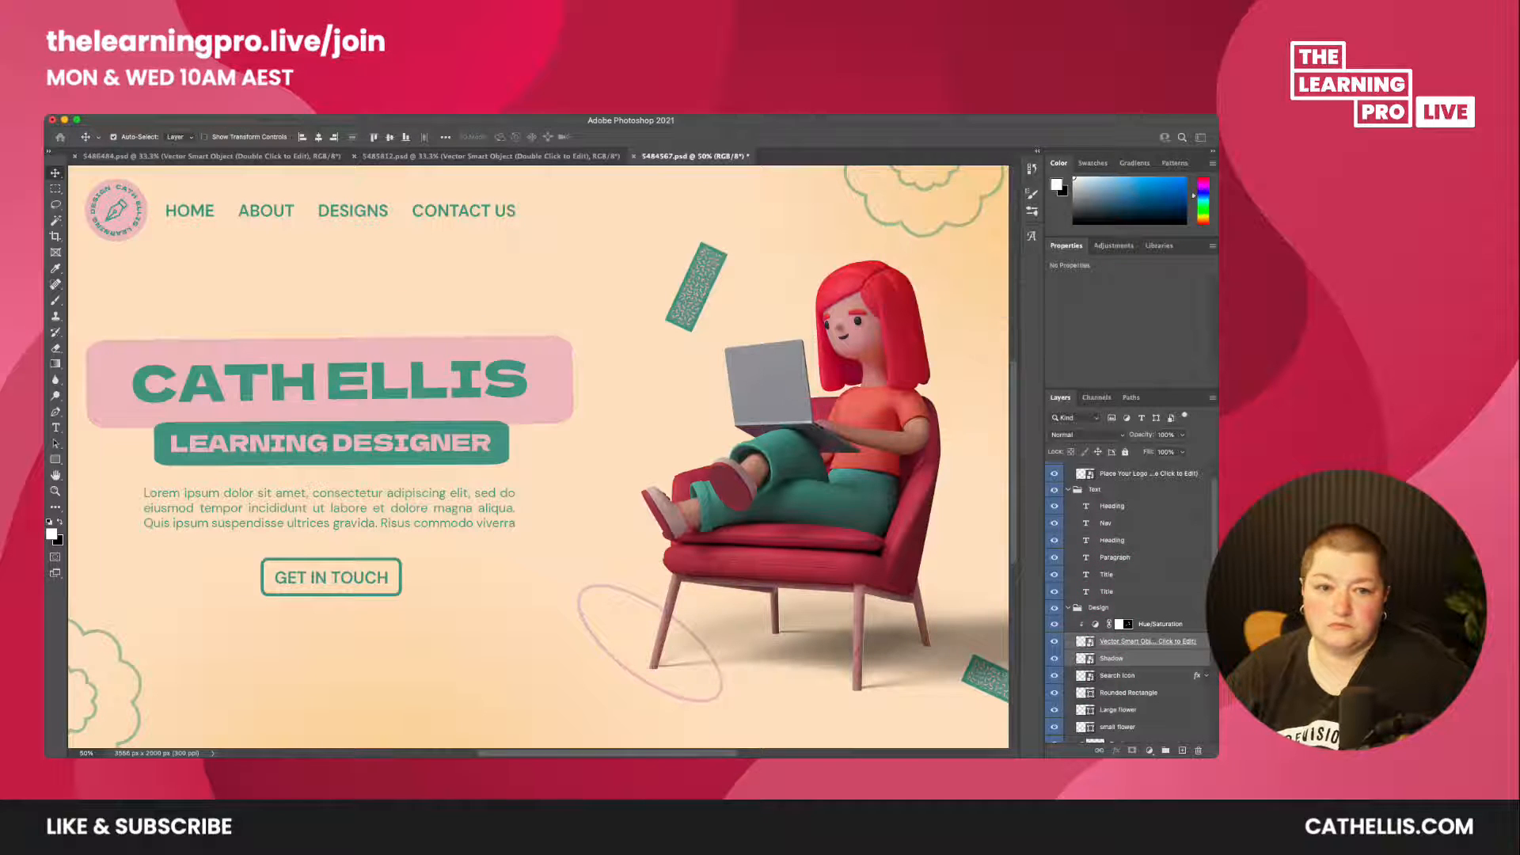
{"action": "left_click_drag", "start_coordinate": [285, 284], "coordinate": [502, 232]}
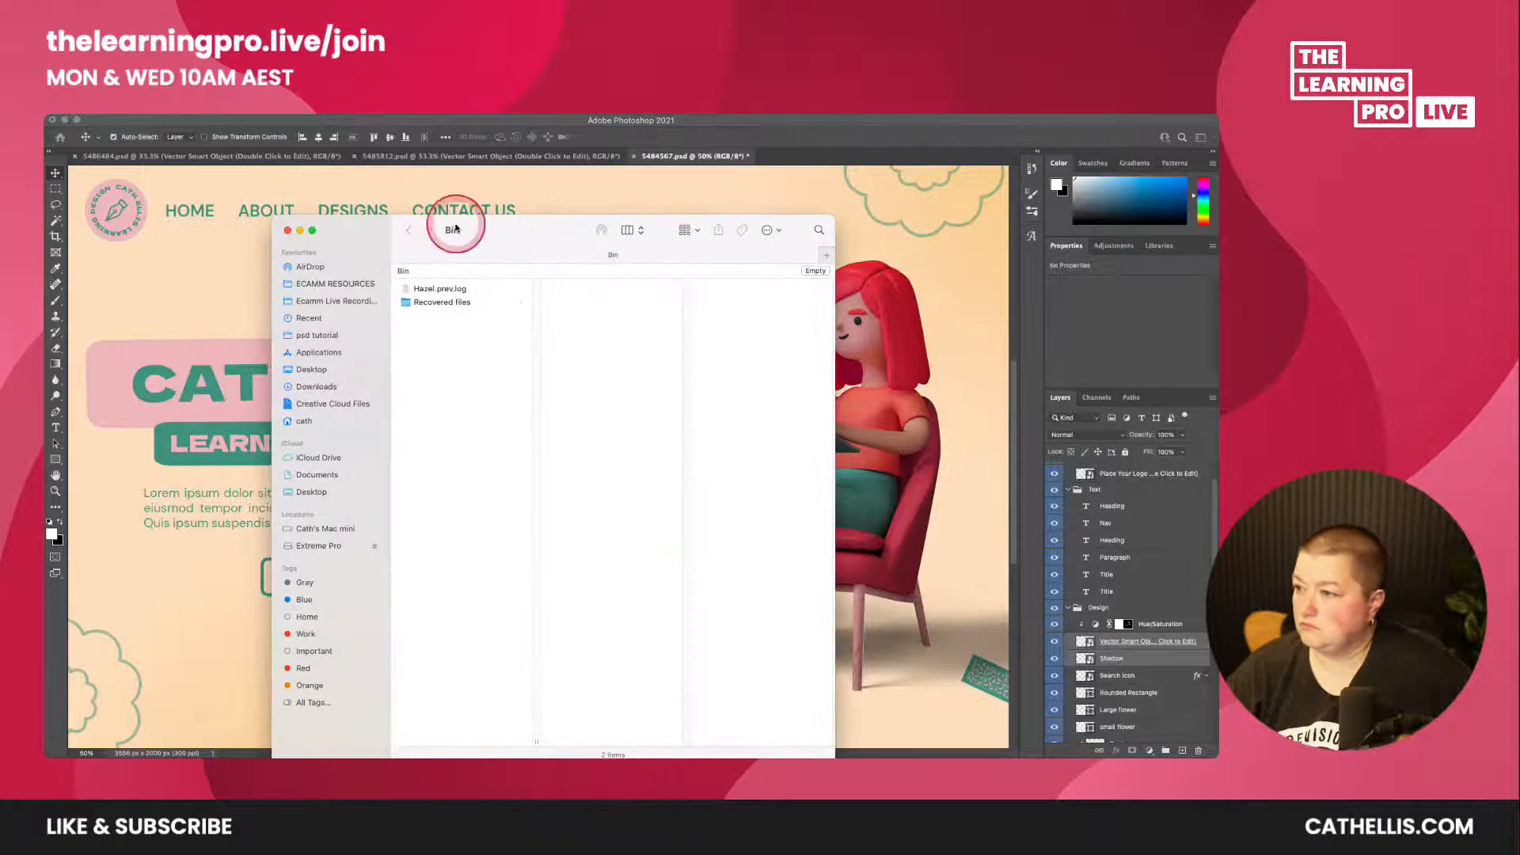
{"action": "left_click", "coordinate": [287, 231]}
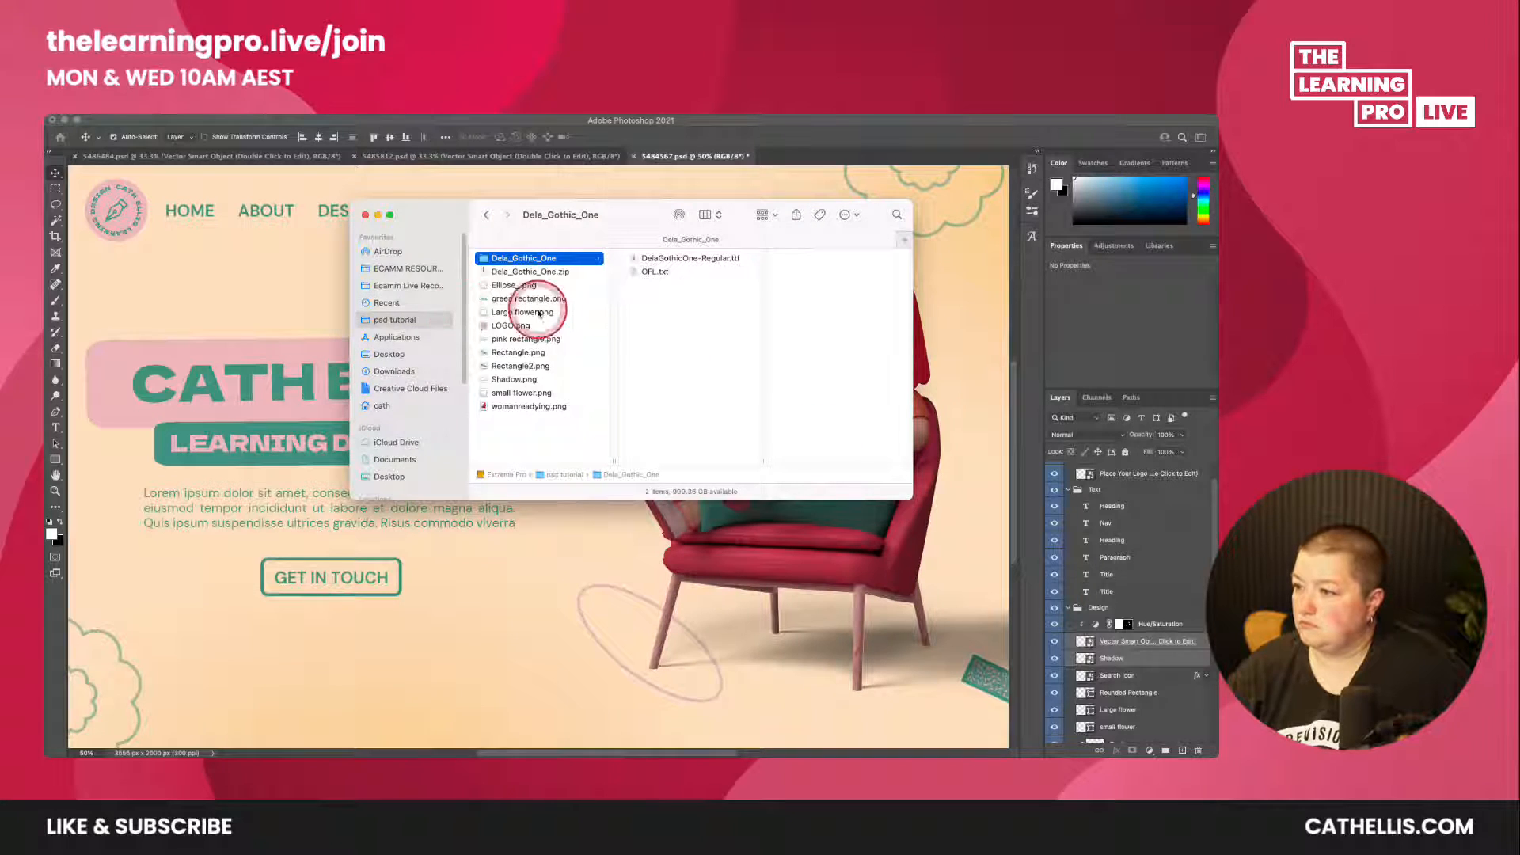
{"action": "left_click", "coordinate": [365, 215]}
{"action": "left_click", "coordinate": [1150, 600]}
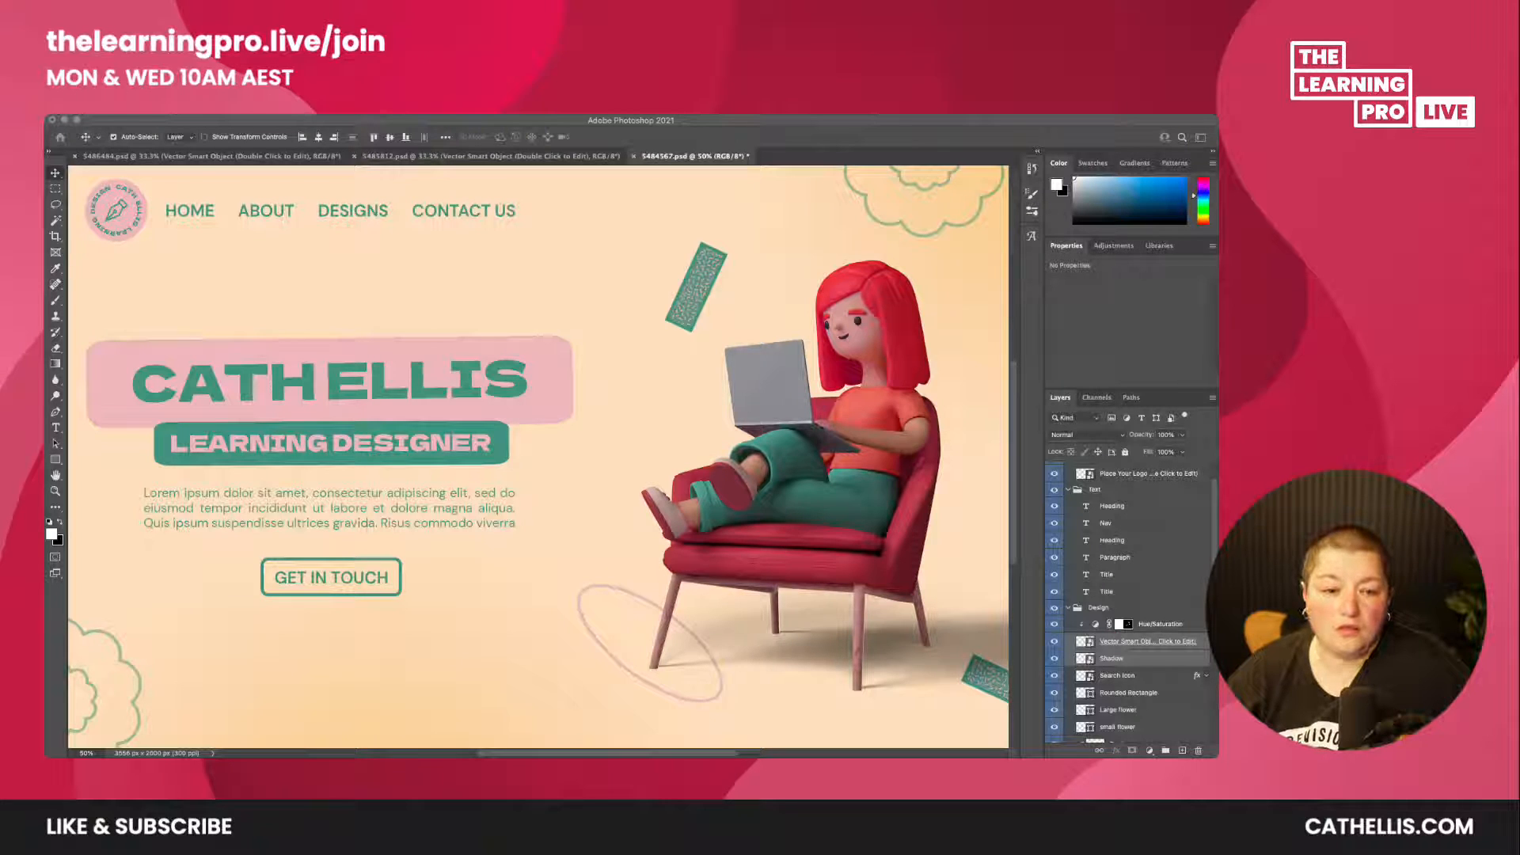
{"action": "left_click_drag", "start_coordinate": [49, 316], "coordinate": [349, 296]}
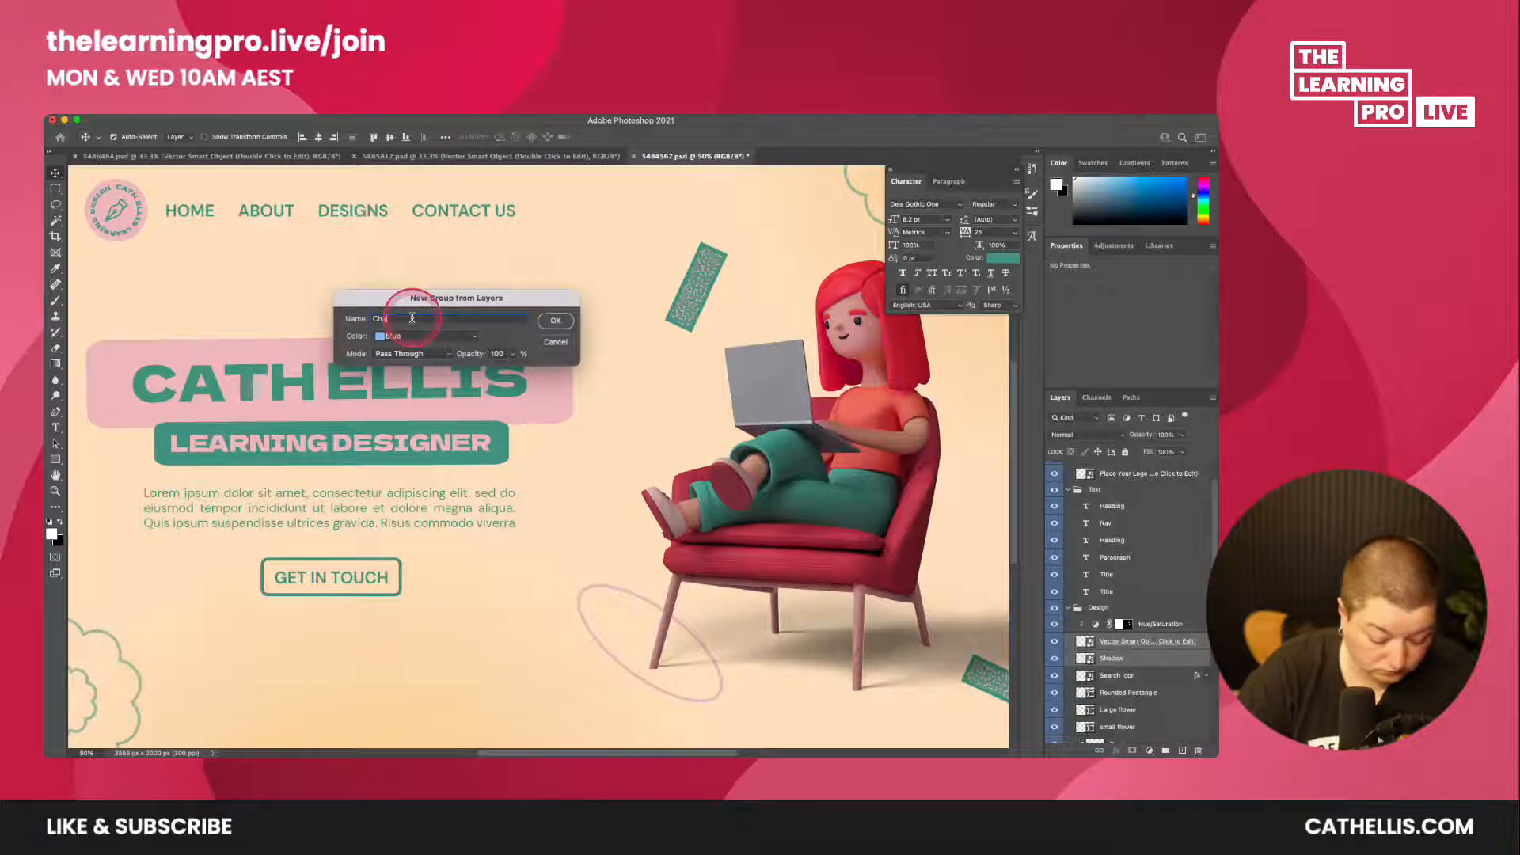
{"action": "key", "text": "Return"}
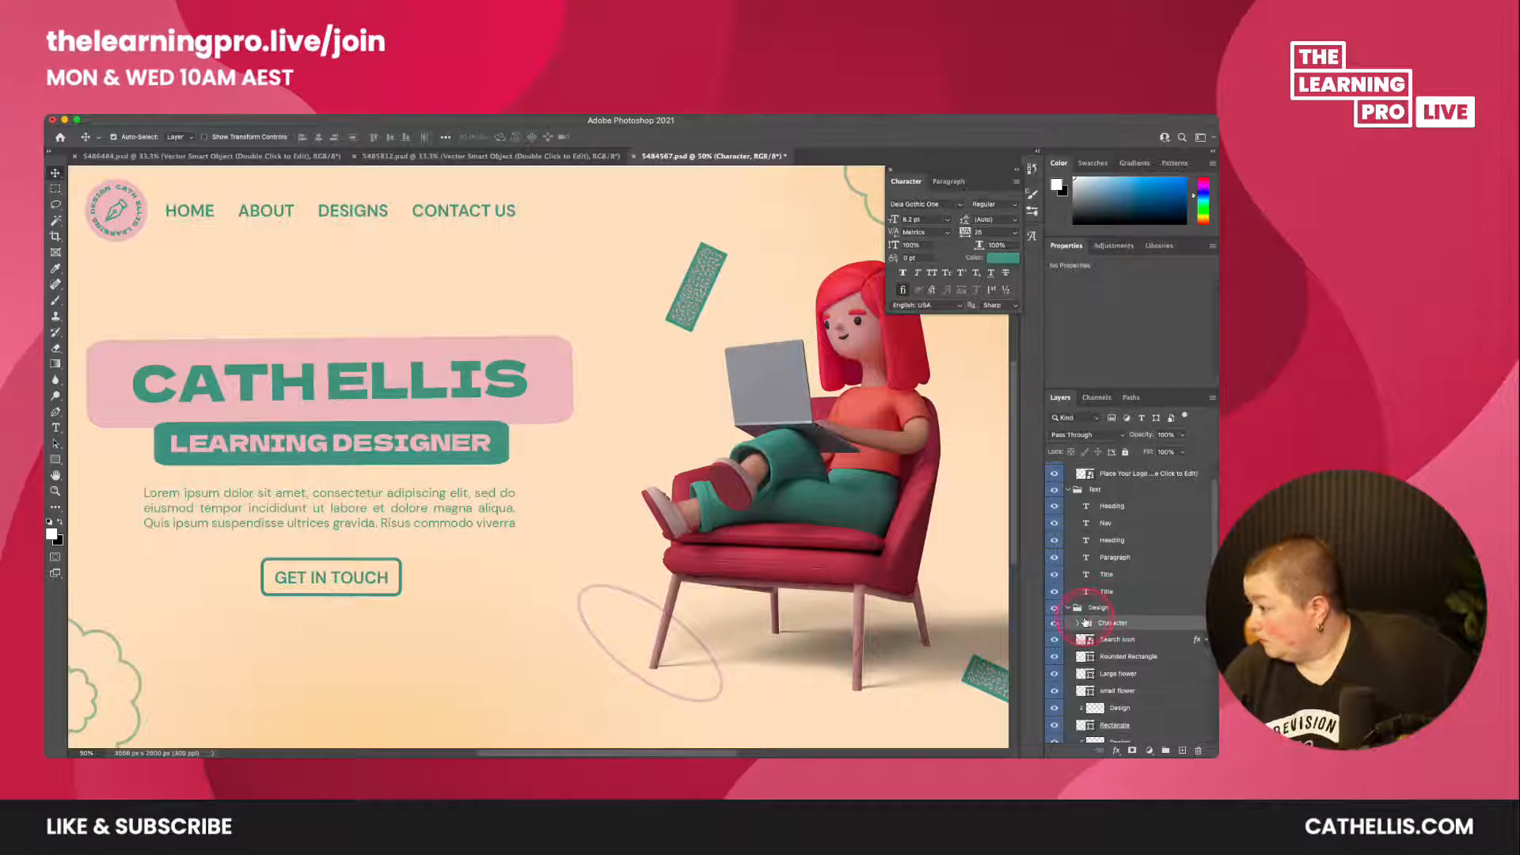
{"action": "left_click", "coordinate": [1078, 624]}
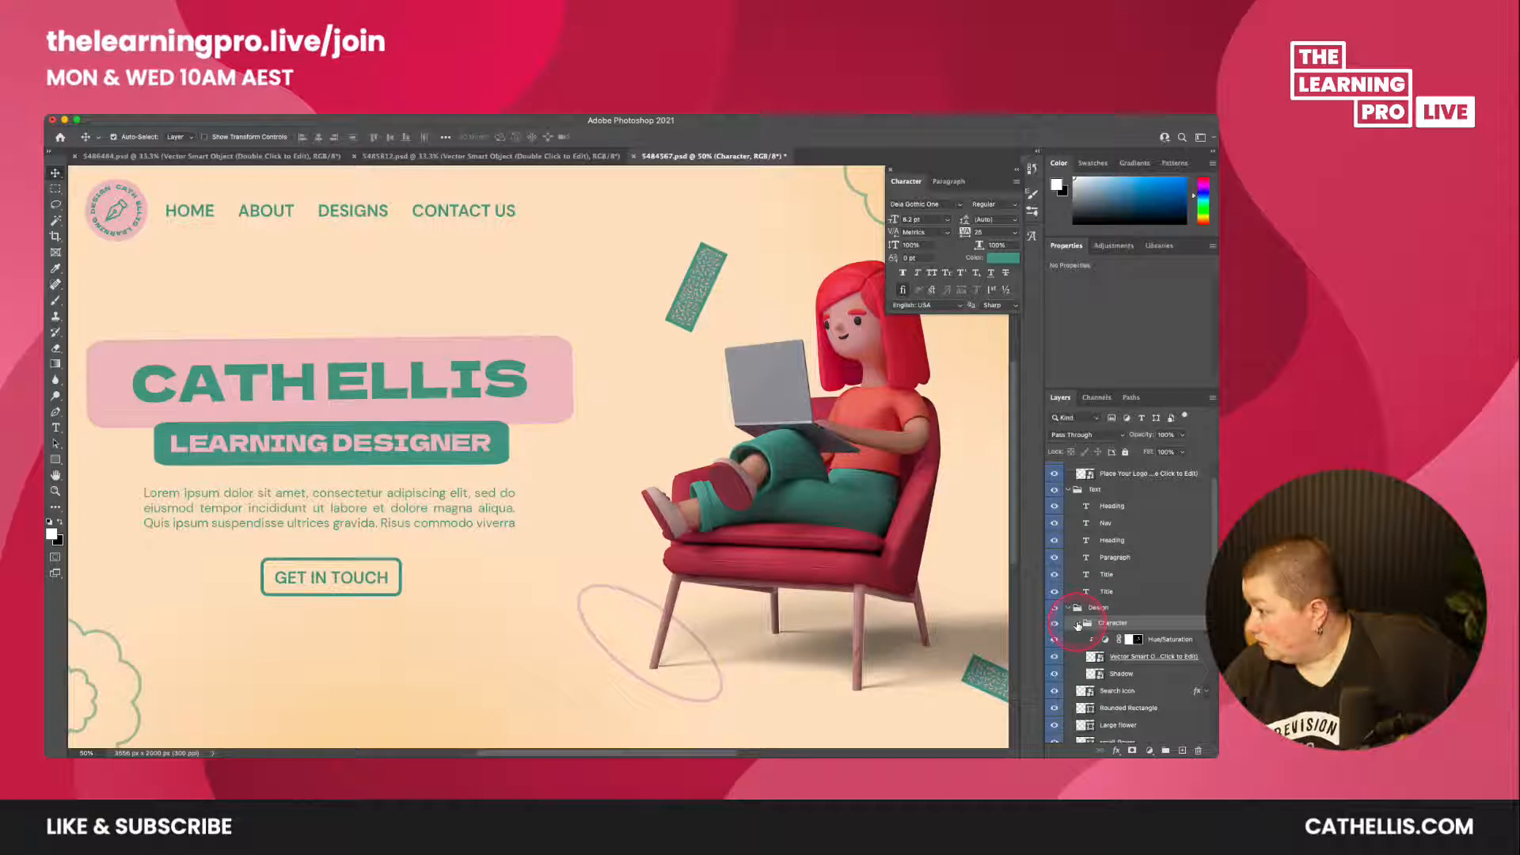
{"action": "left_click", "coordinate": [1078, 624]}
- Quick-export the Character group as Characterwithshadow.png into the psd tutorial folder
{"action": "right_click", "coordinate": [1102, 626]}
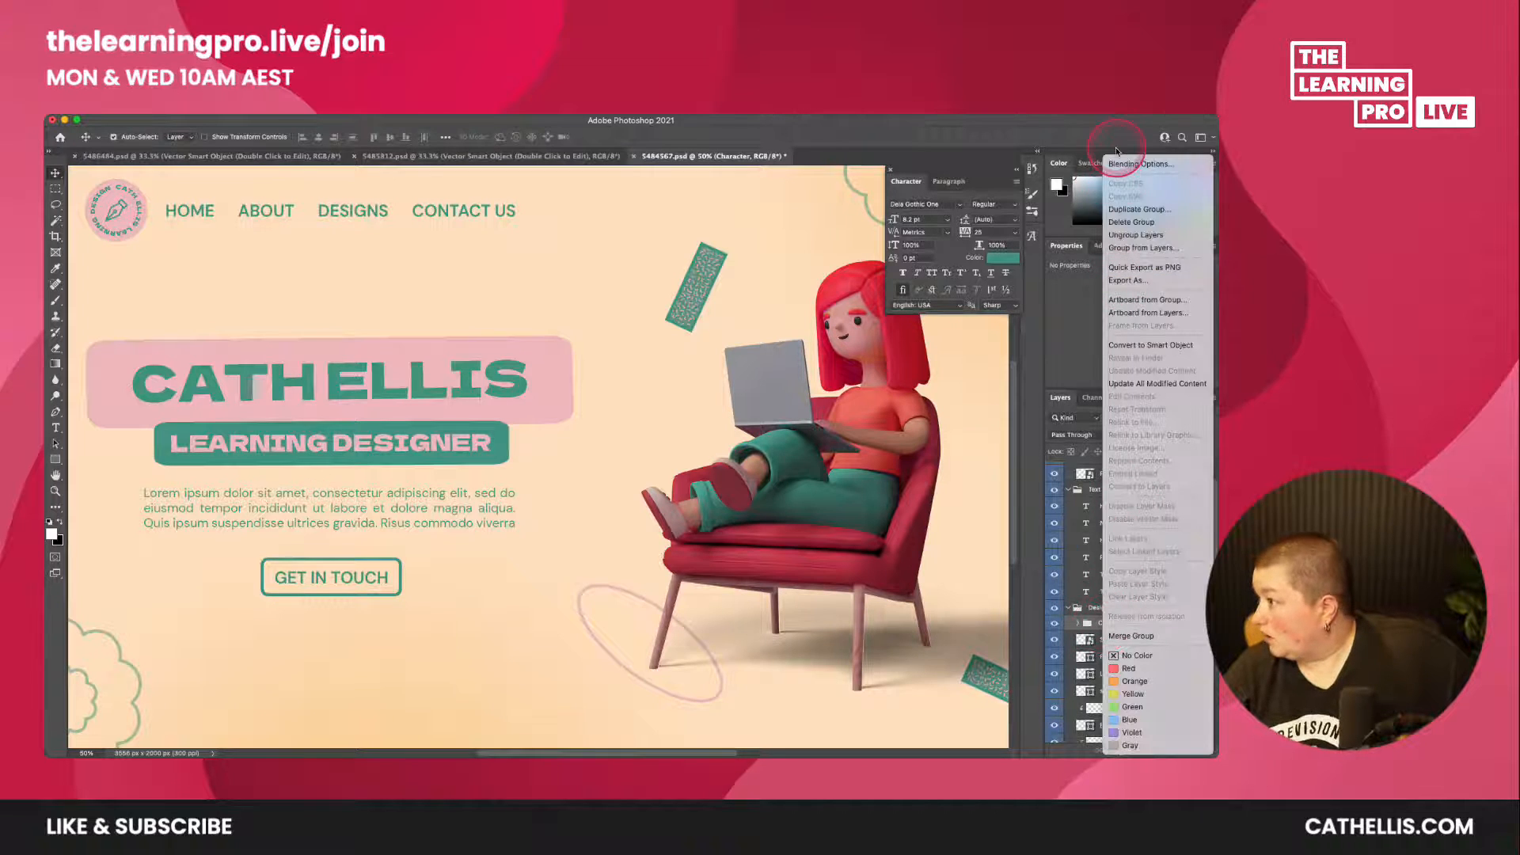
{"action": "left_click", "coordinate": [484, 492]}
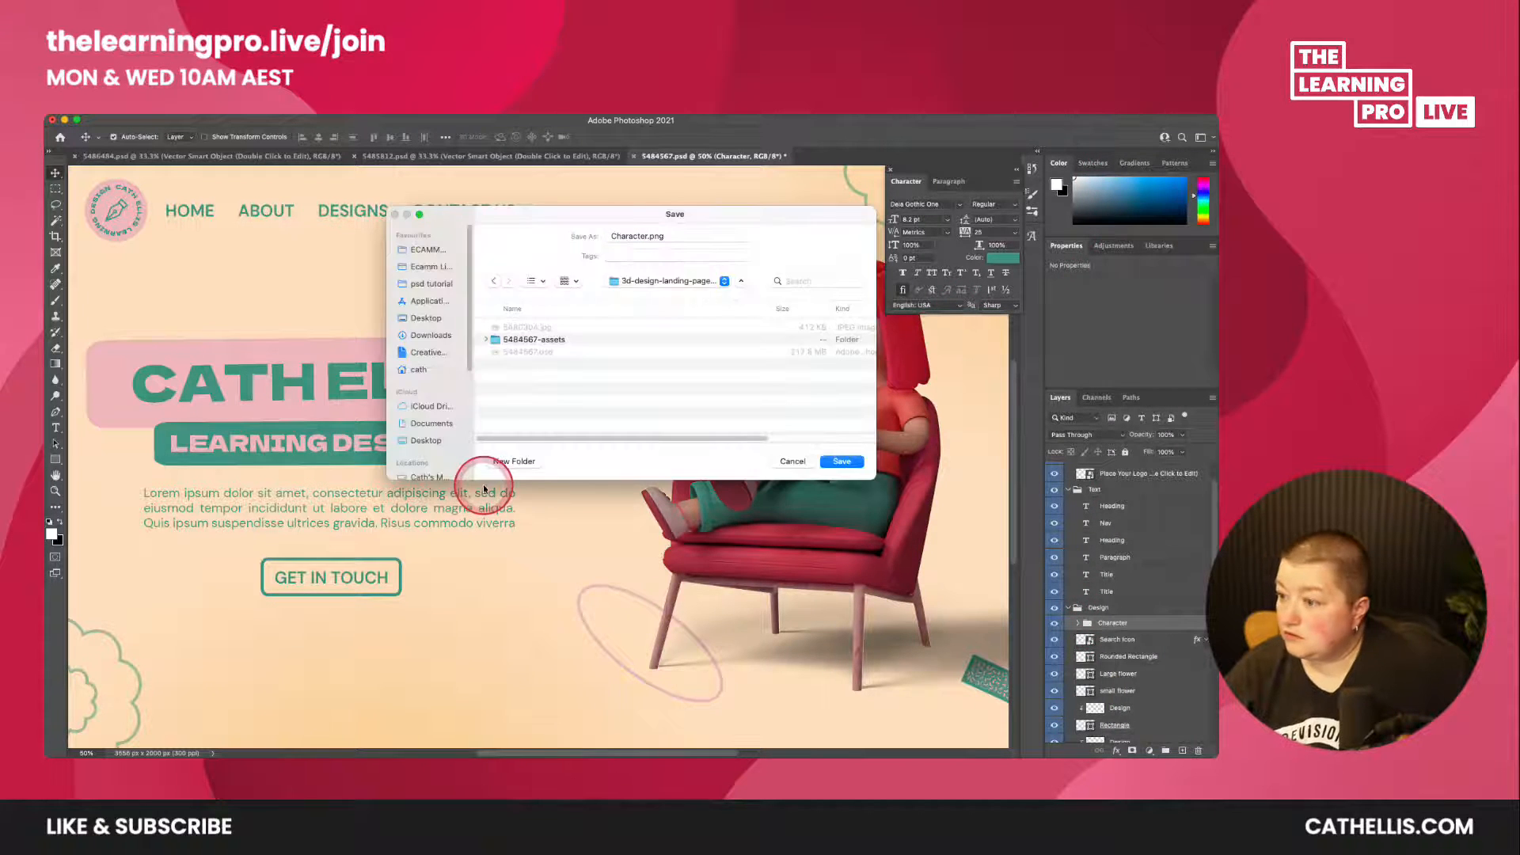
{"action": "left_click", "coordinate": [645, 246]}
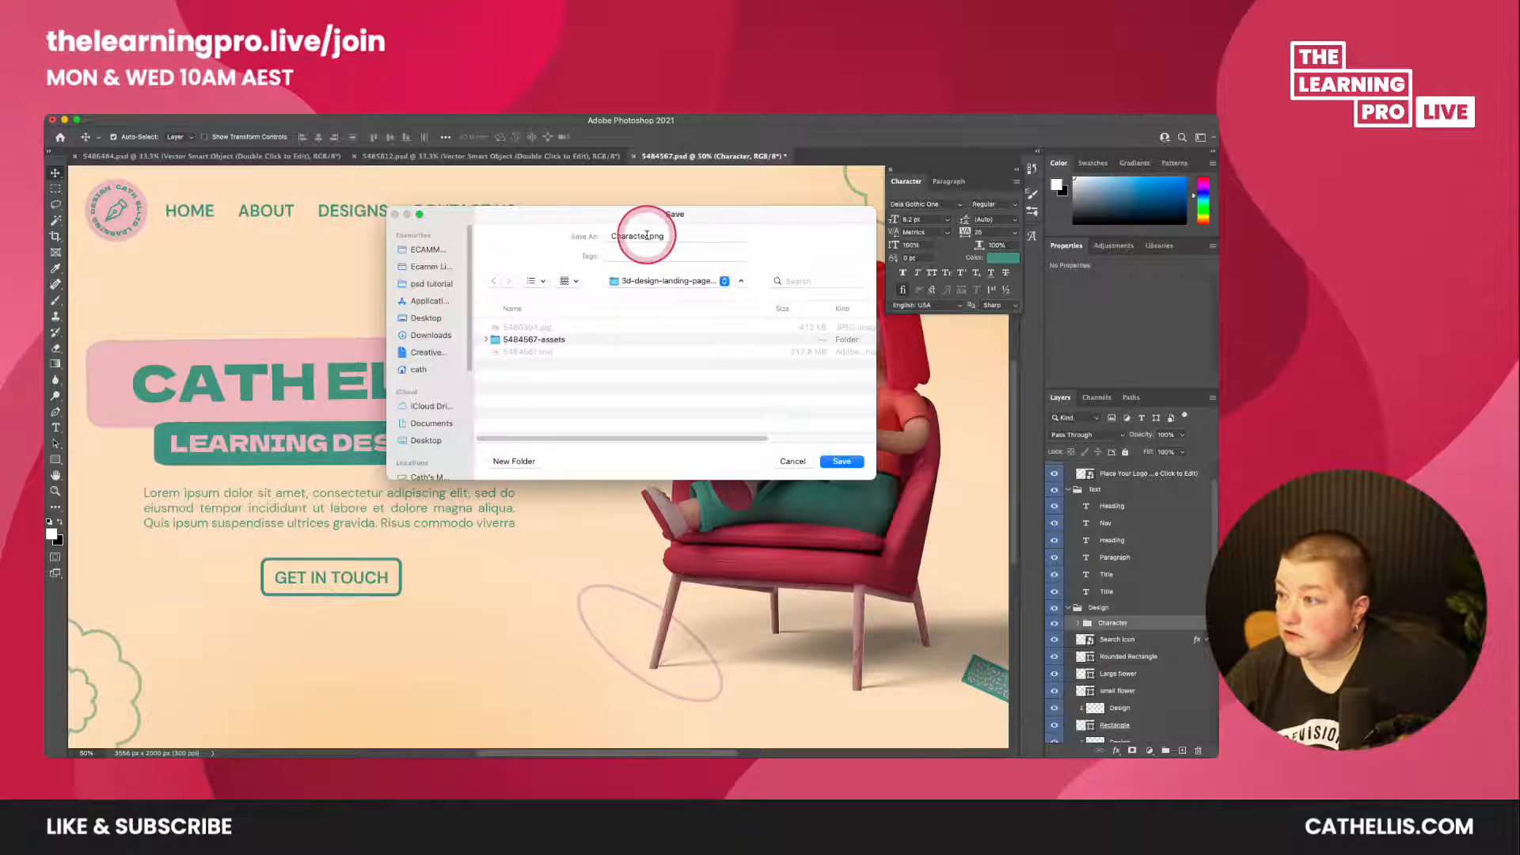
{"action": "left_click", "coordinate": [688, 315]}
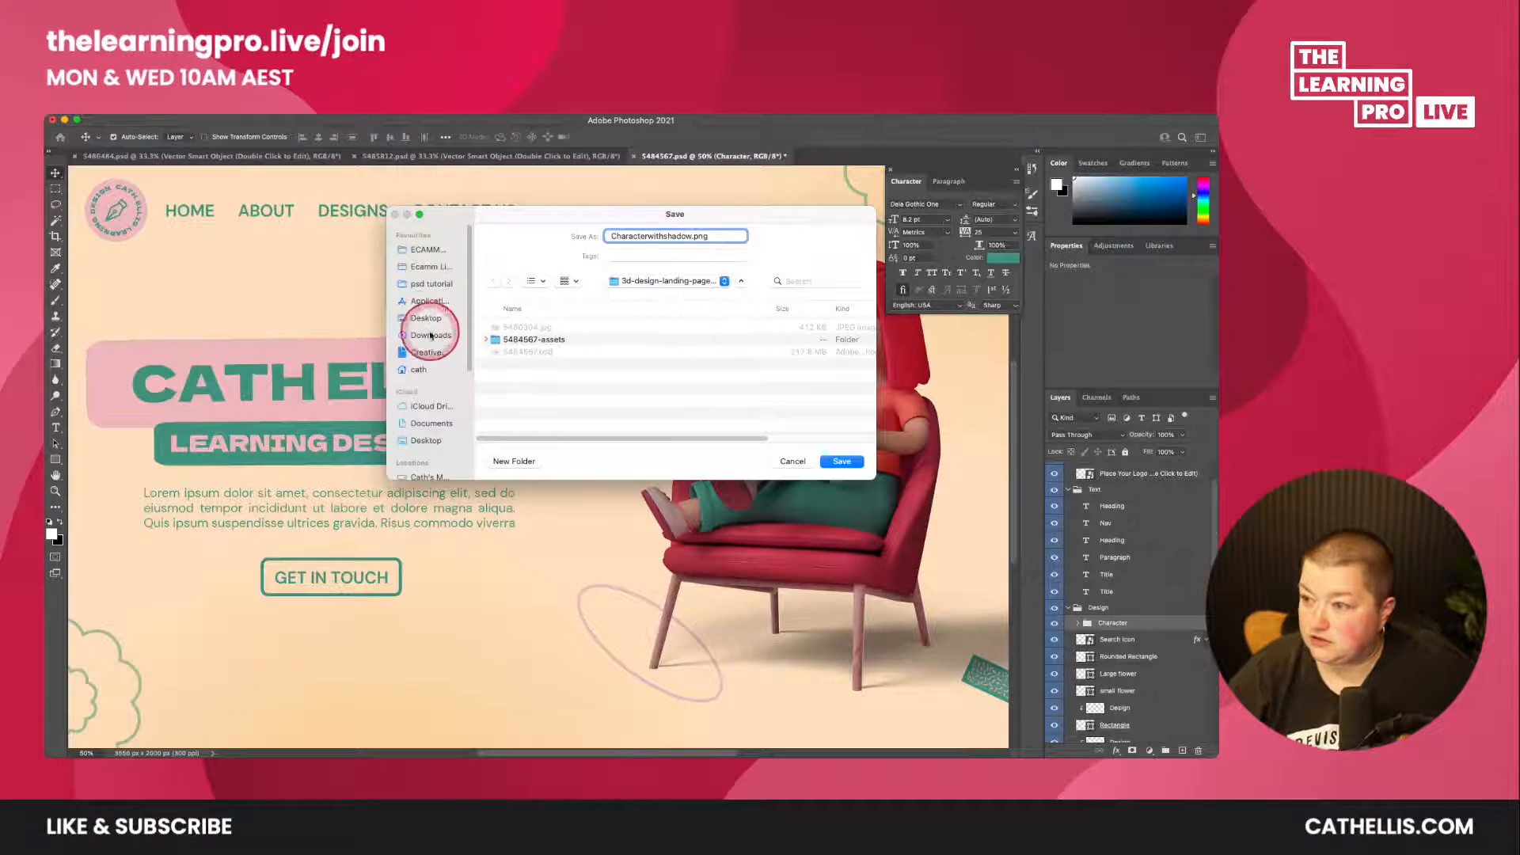
{"action": "left_click", "coordinate": [432, 283]}
{"action": "left_click", "coordinate": [842, 460]}
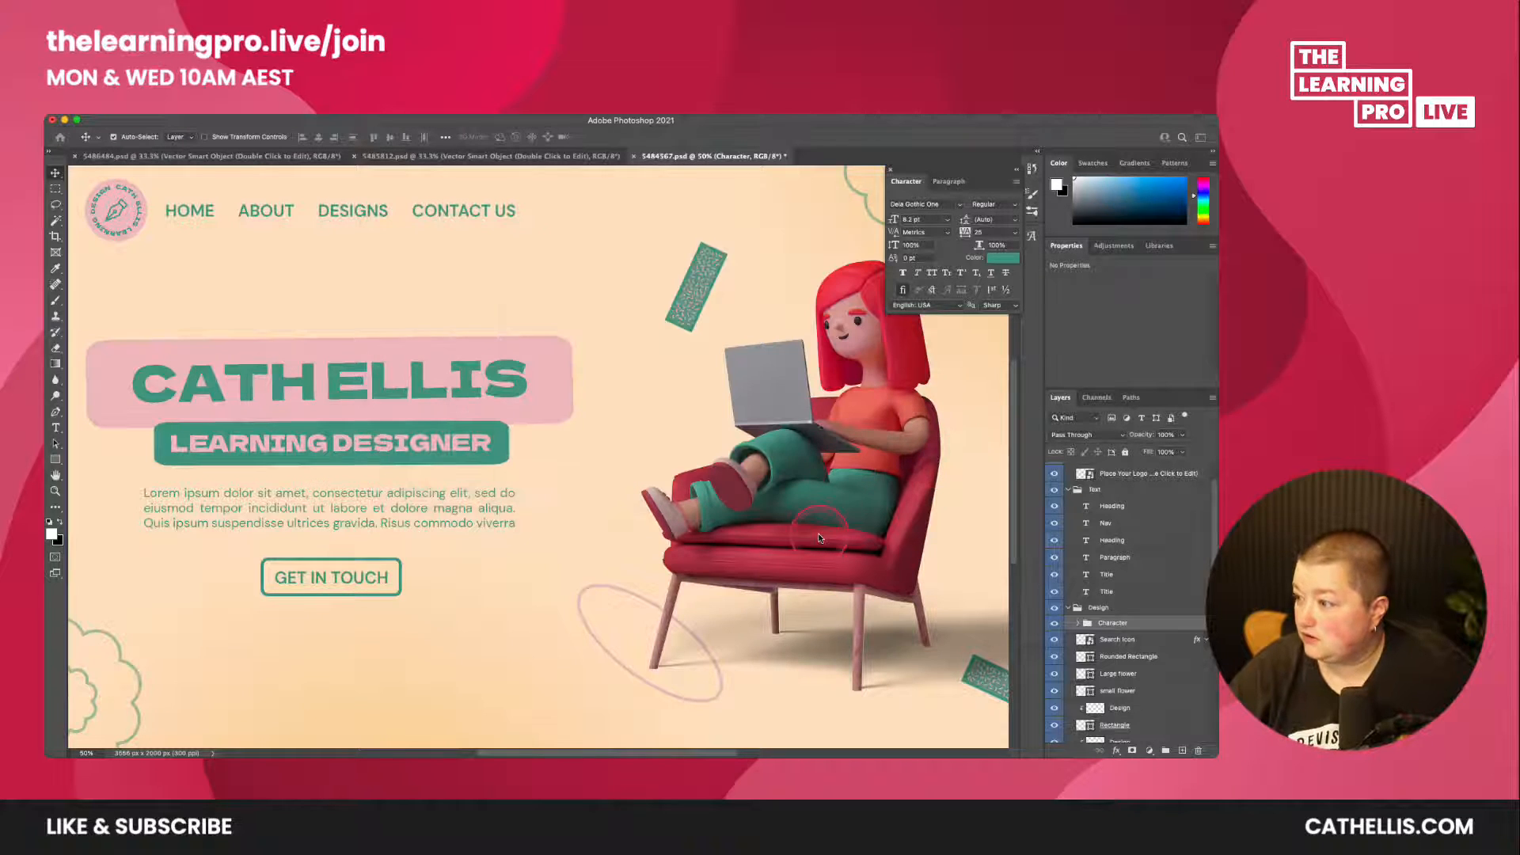
- Switch to Adobe XD and try replacing the woman image with Characterwithshadow.png from the psd tutorial folder
{"action": "left_click", "coordinate": [757, 724]}
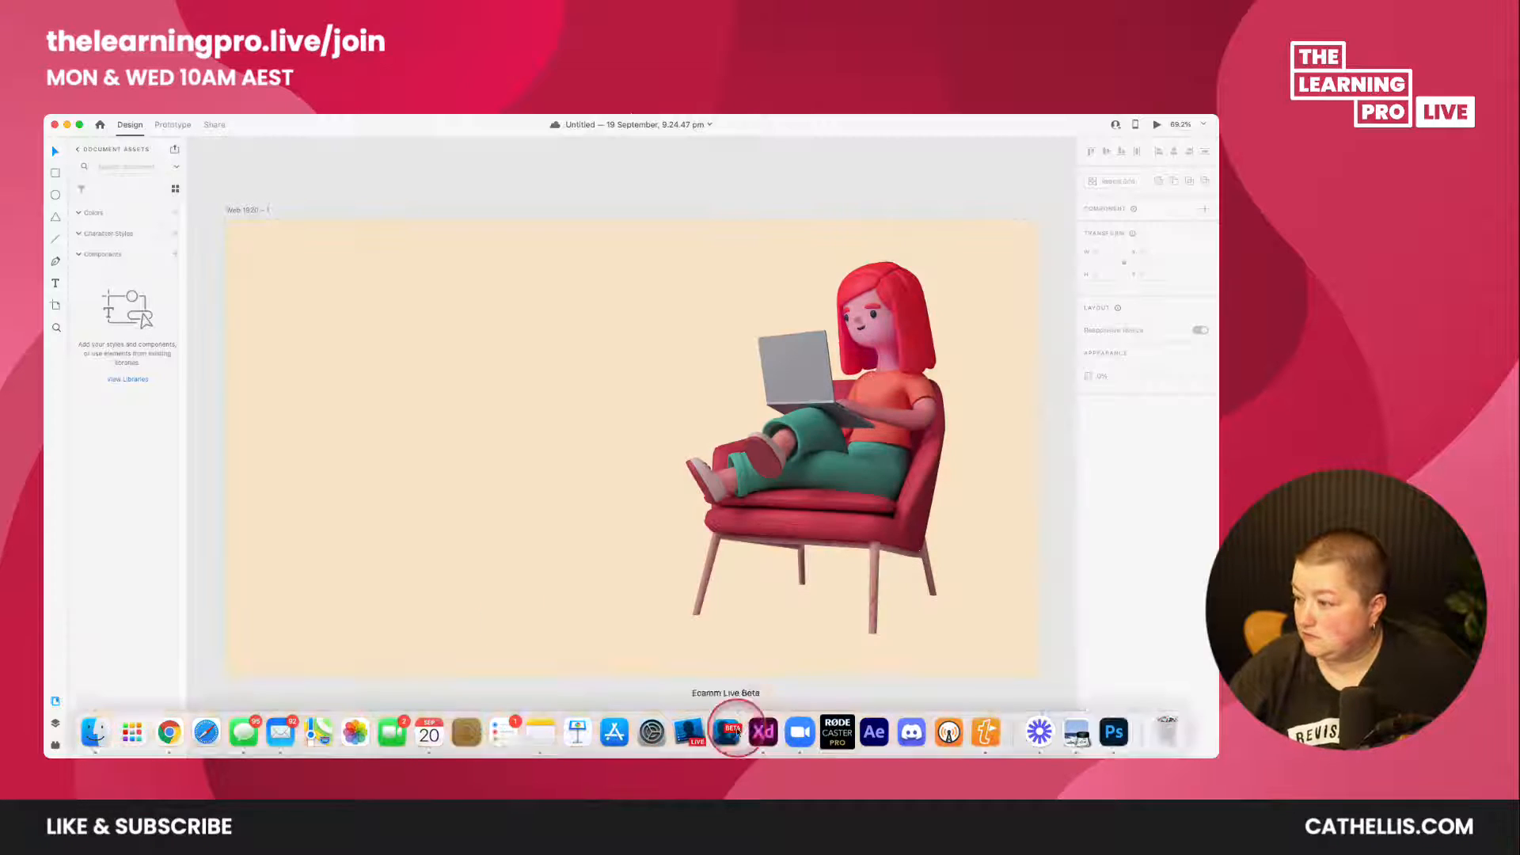
{"action": "left_click", "coordinate": [851, 423]}
{"action": "right_click", "coordinate": [851, 423]}
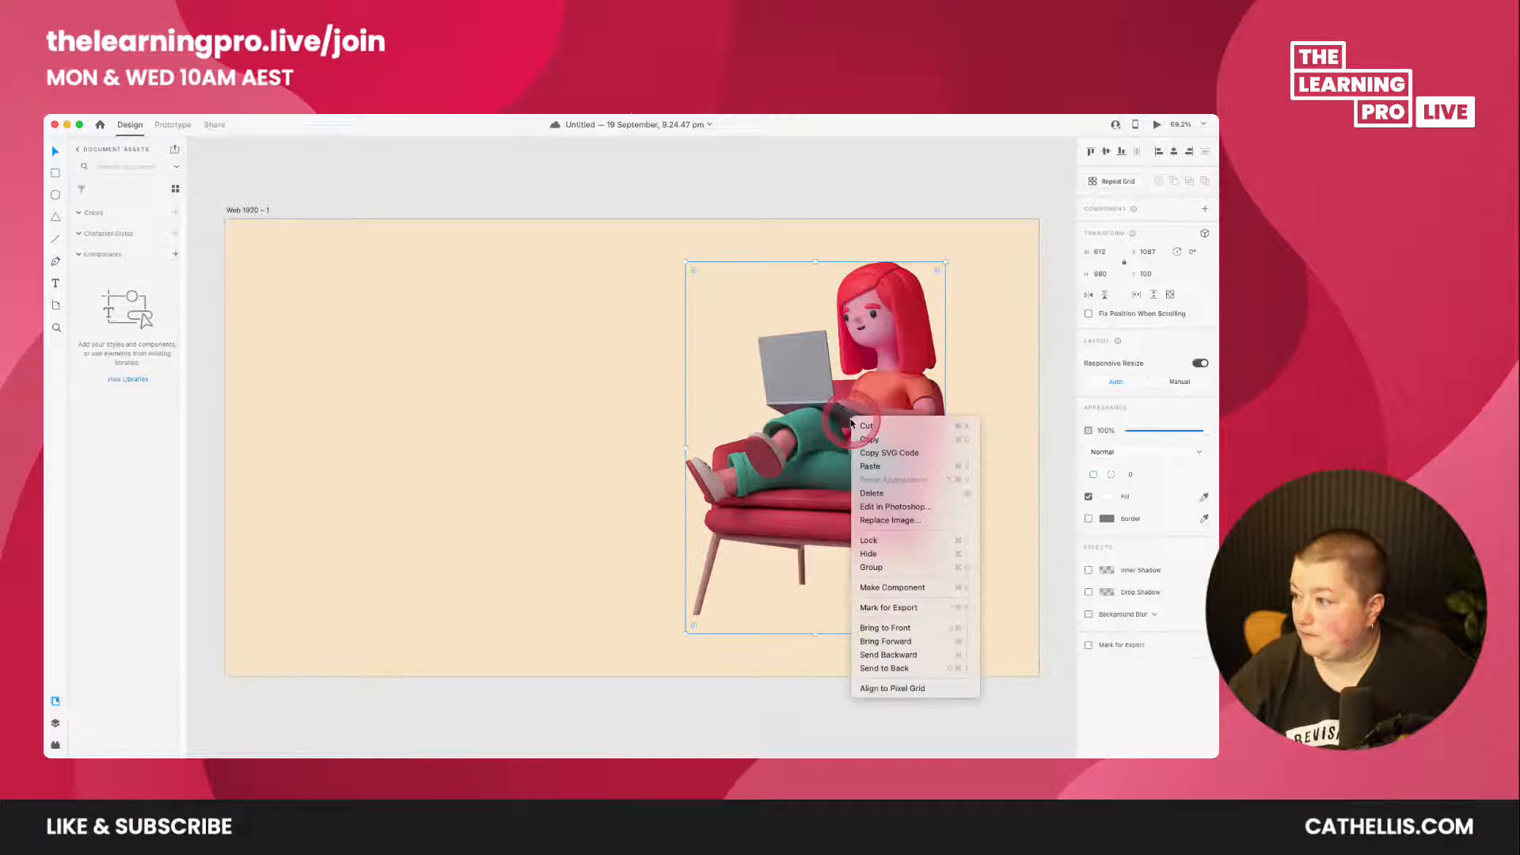
{"action": "left_click", "coordinate": [891, 518]}
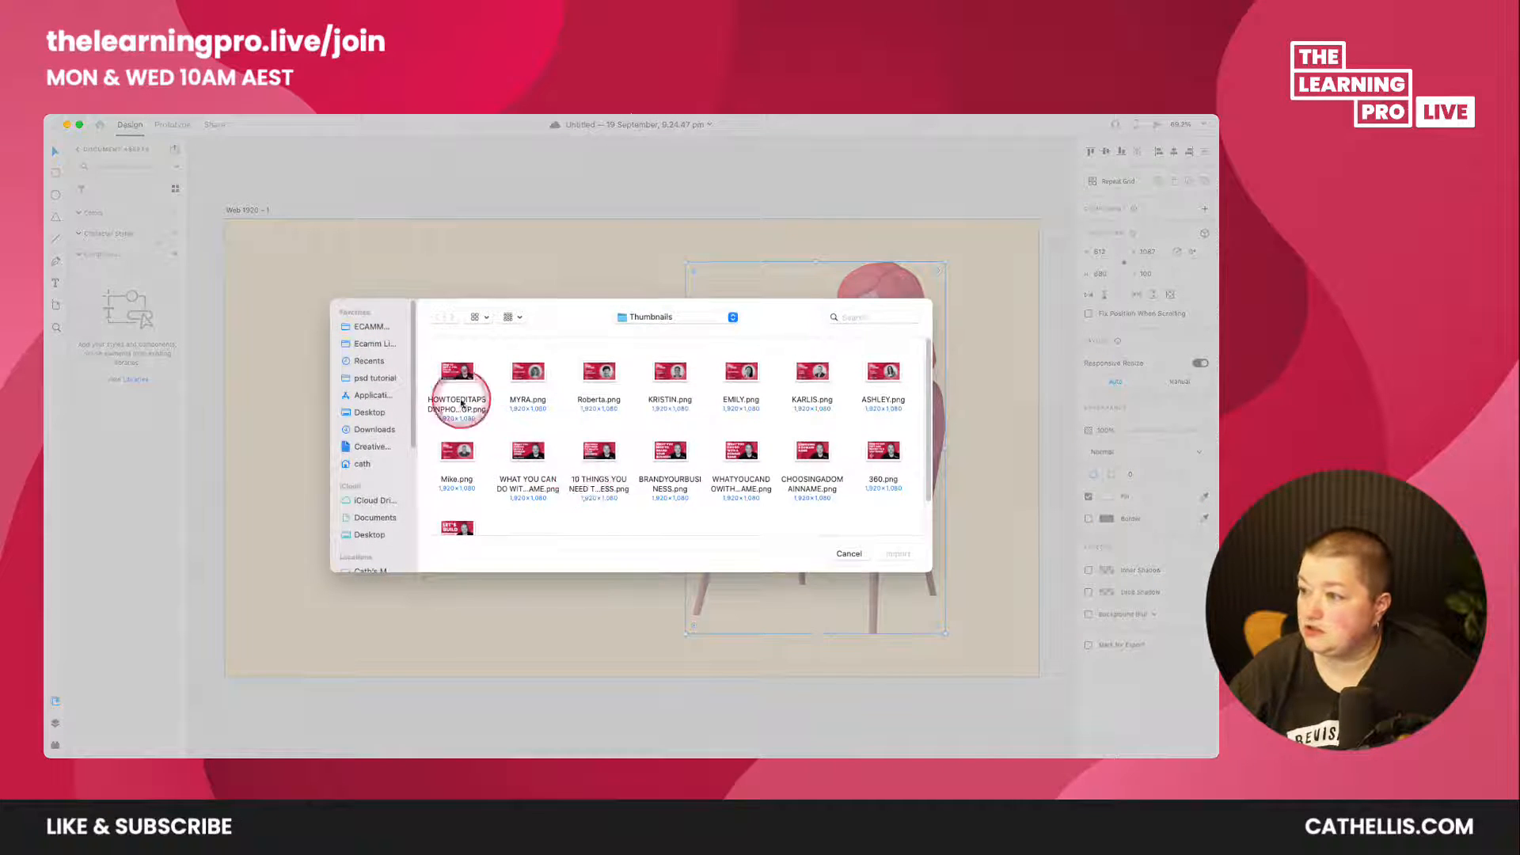
{"action": "left_click", "coordinate": [375, 379]}
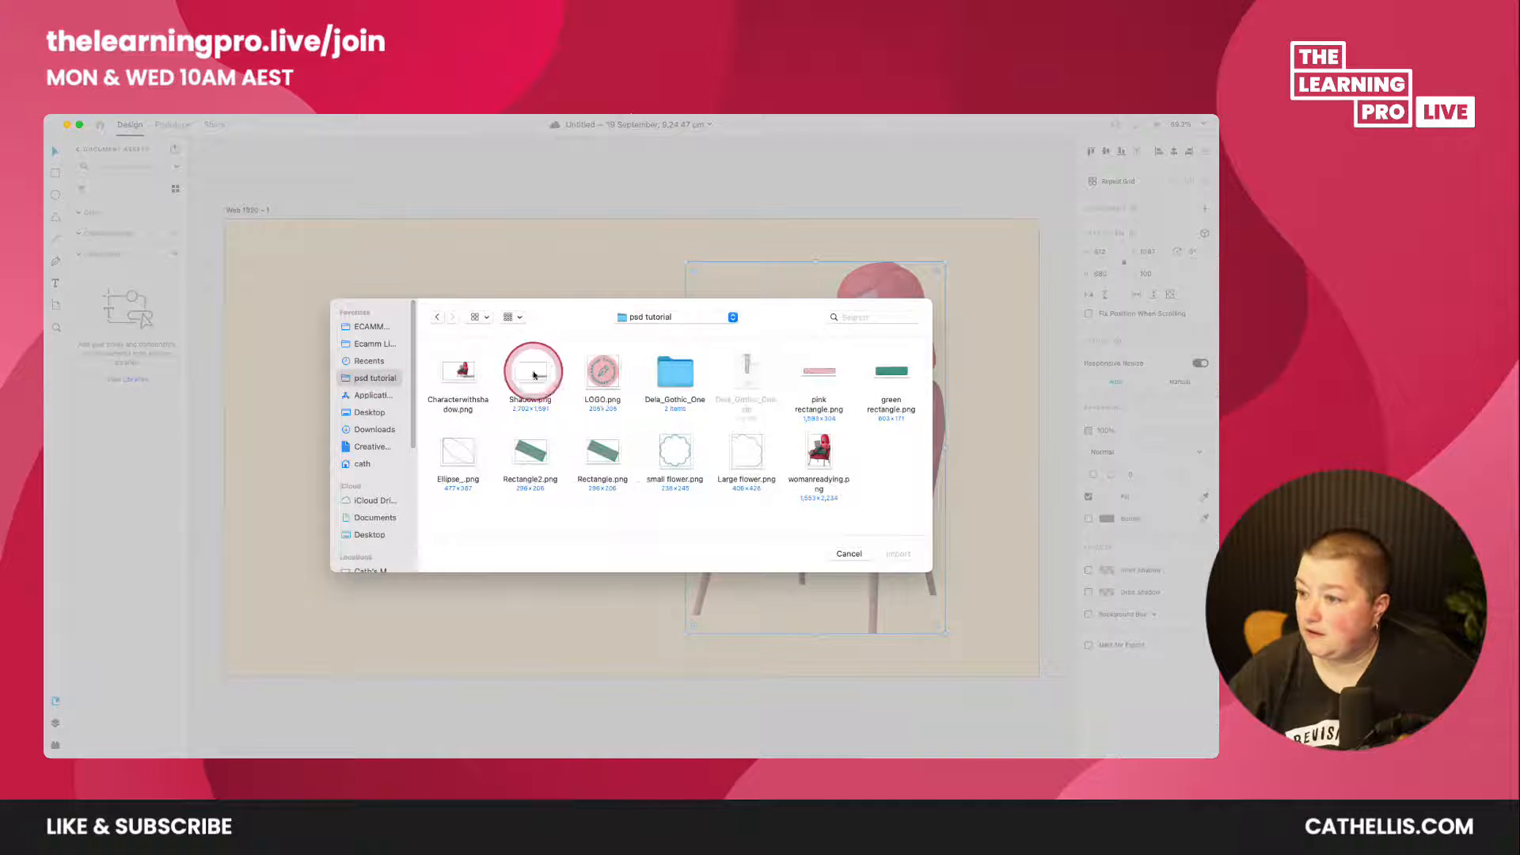
{"action": "double_click", "coordinate": [459, 370]}
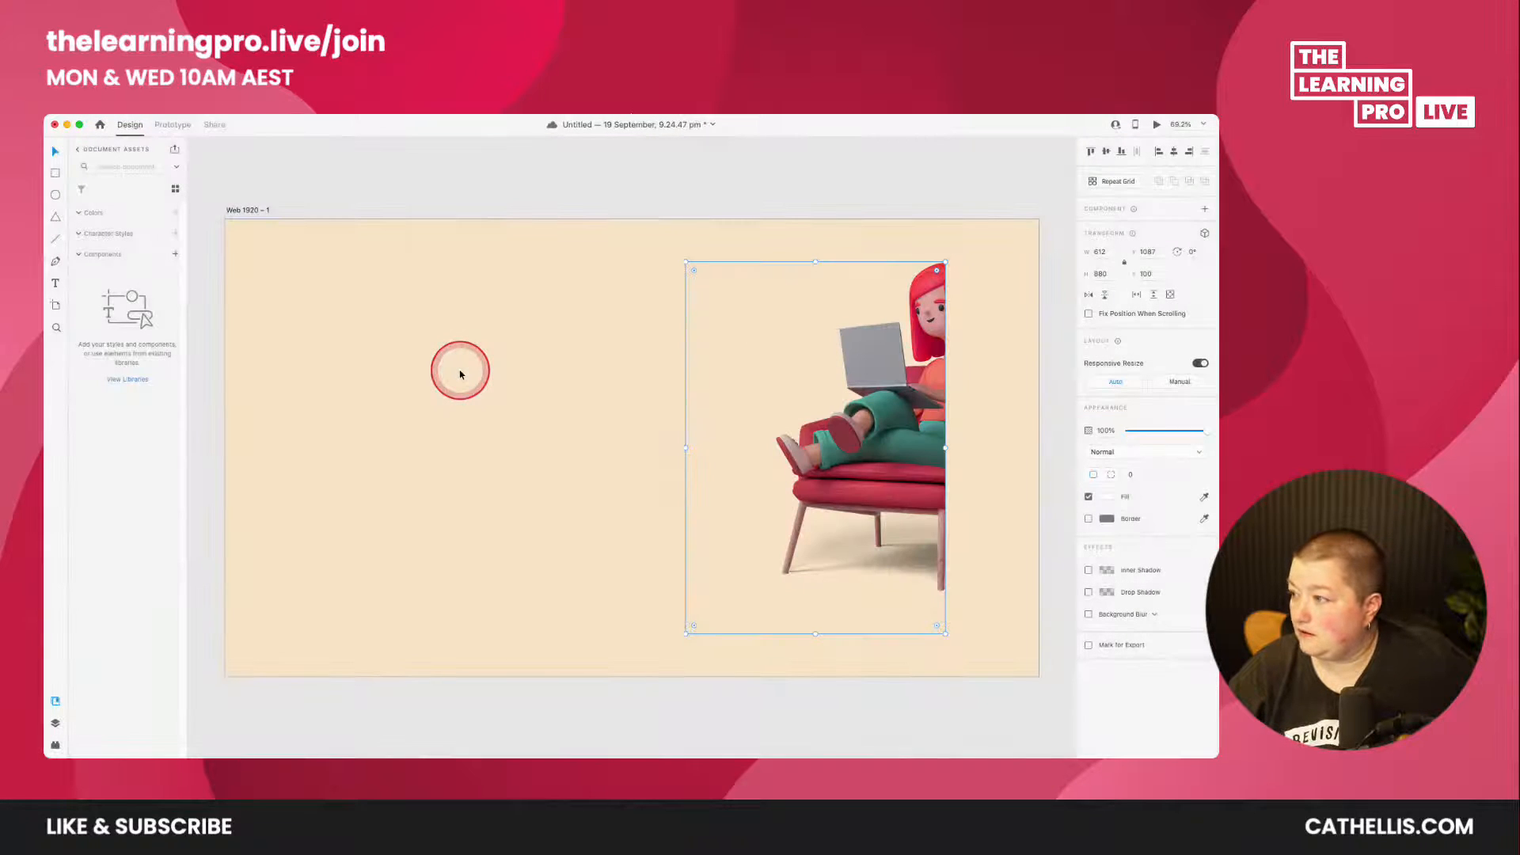
- Delete the cropped woman image and import Characterwithshadow.png from the psd tutorial folder onto the artboard
{"action": "left_click", "coordinate": [855, 434]}
{"action": "key", "text": "Delete"}
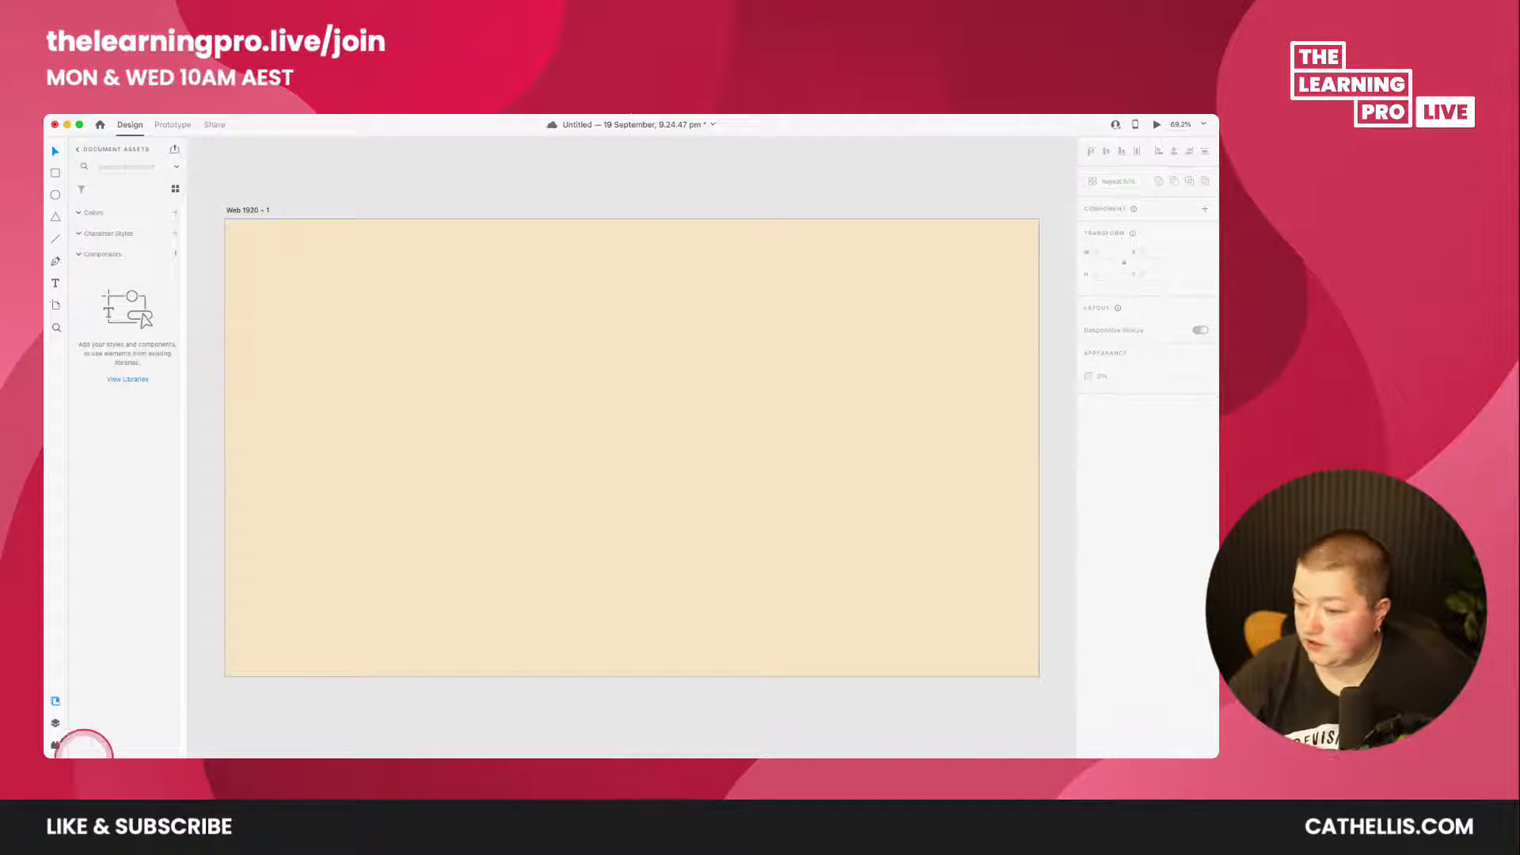
{"action": "left_click", "coordinate": [95, 743]}
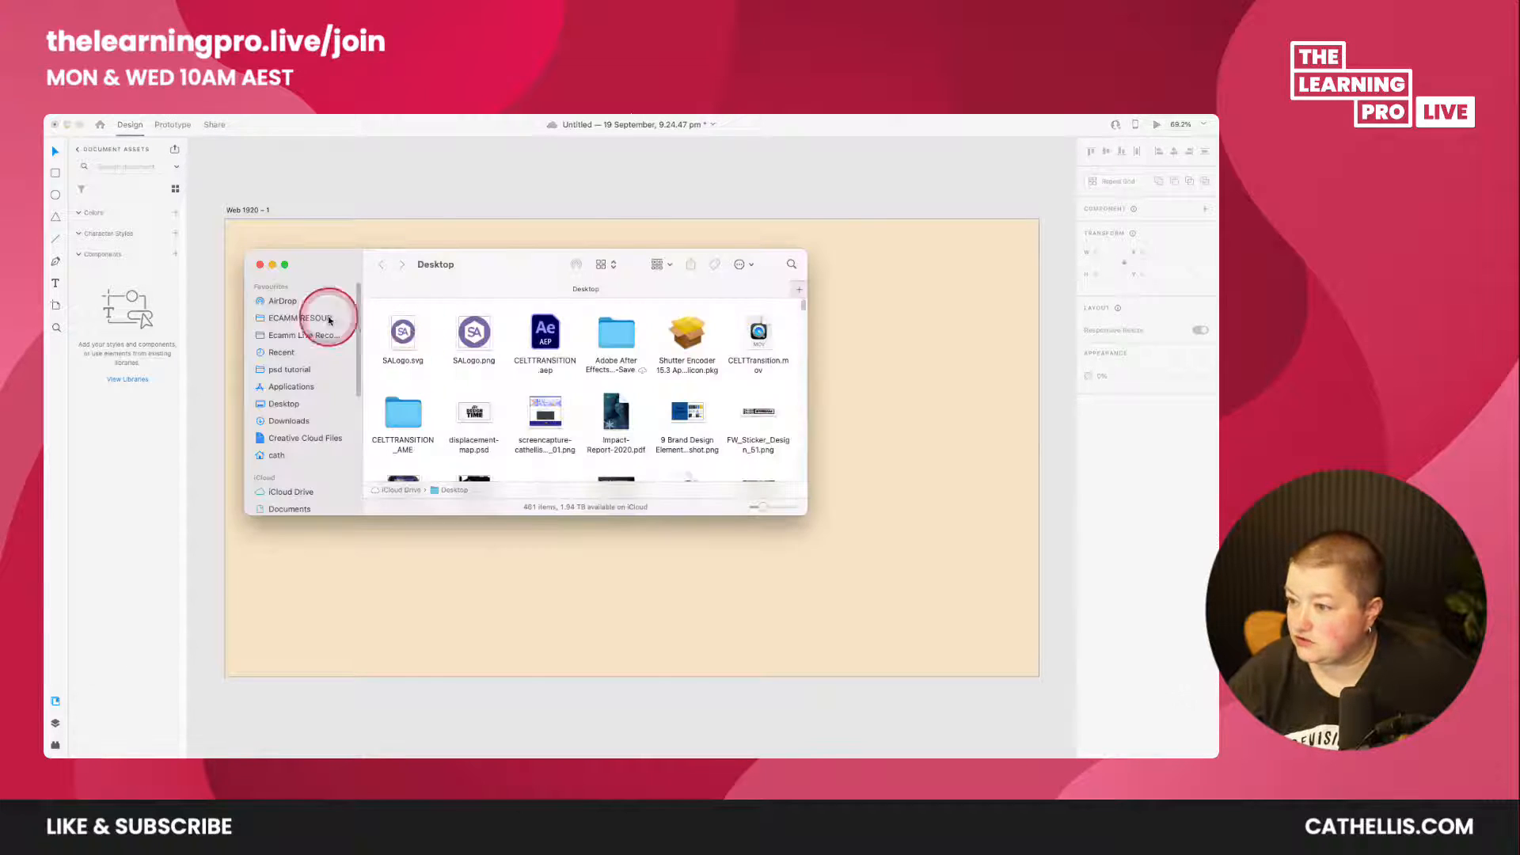
{"action": "left_click", "coordinate": [284, 365]}
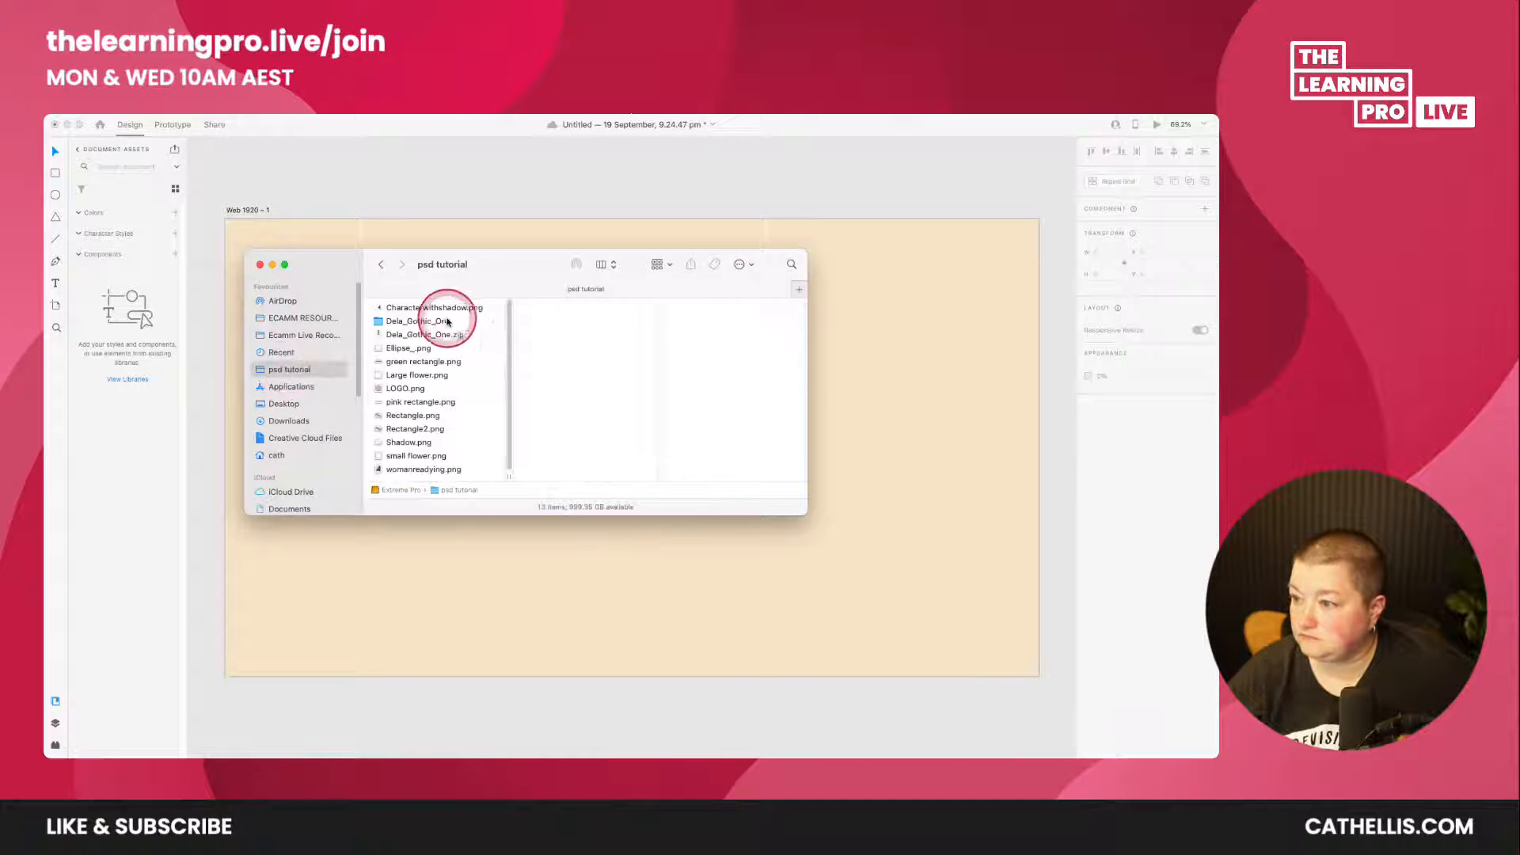
{"action": "left_click_drag", "start_coordinate": [428, 307], "coordinate": [941, 451]}
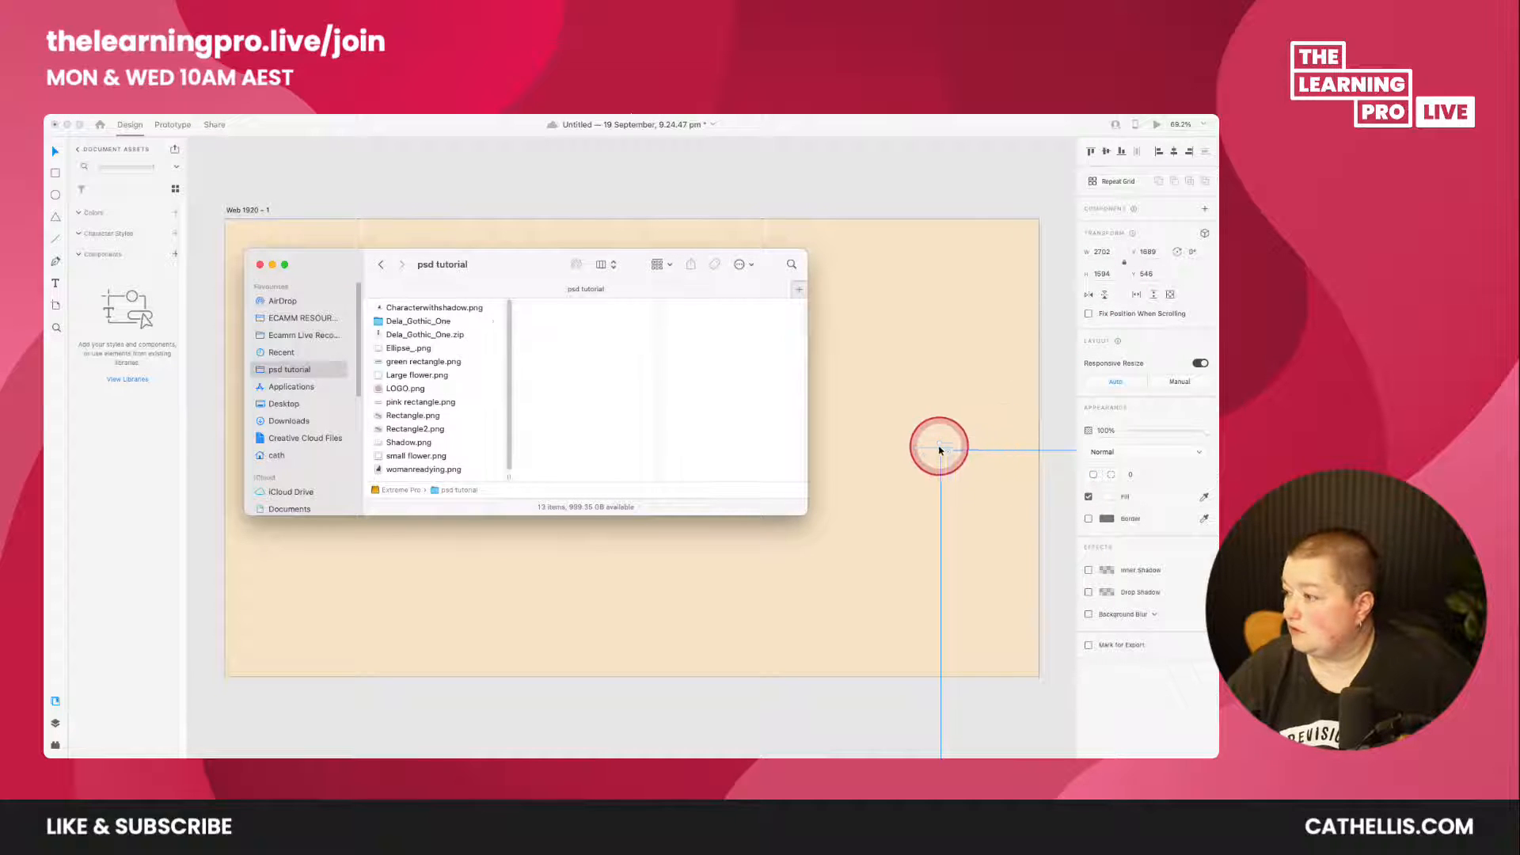
- Shrink the character-with-shadow image to about 1400 by 826 and place it at about X 588, Y 127
{"action": "left_click", "coordinate": [956, 475]}
{"action": "left_click_drag", "start_coordinate": [1064, 528], "coordinate": [866, 458]}
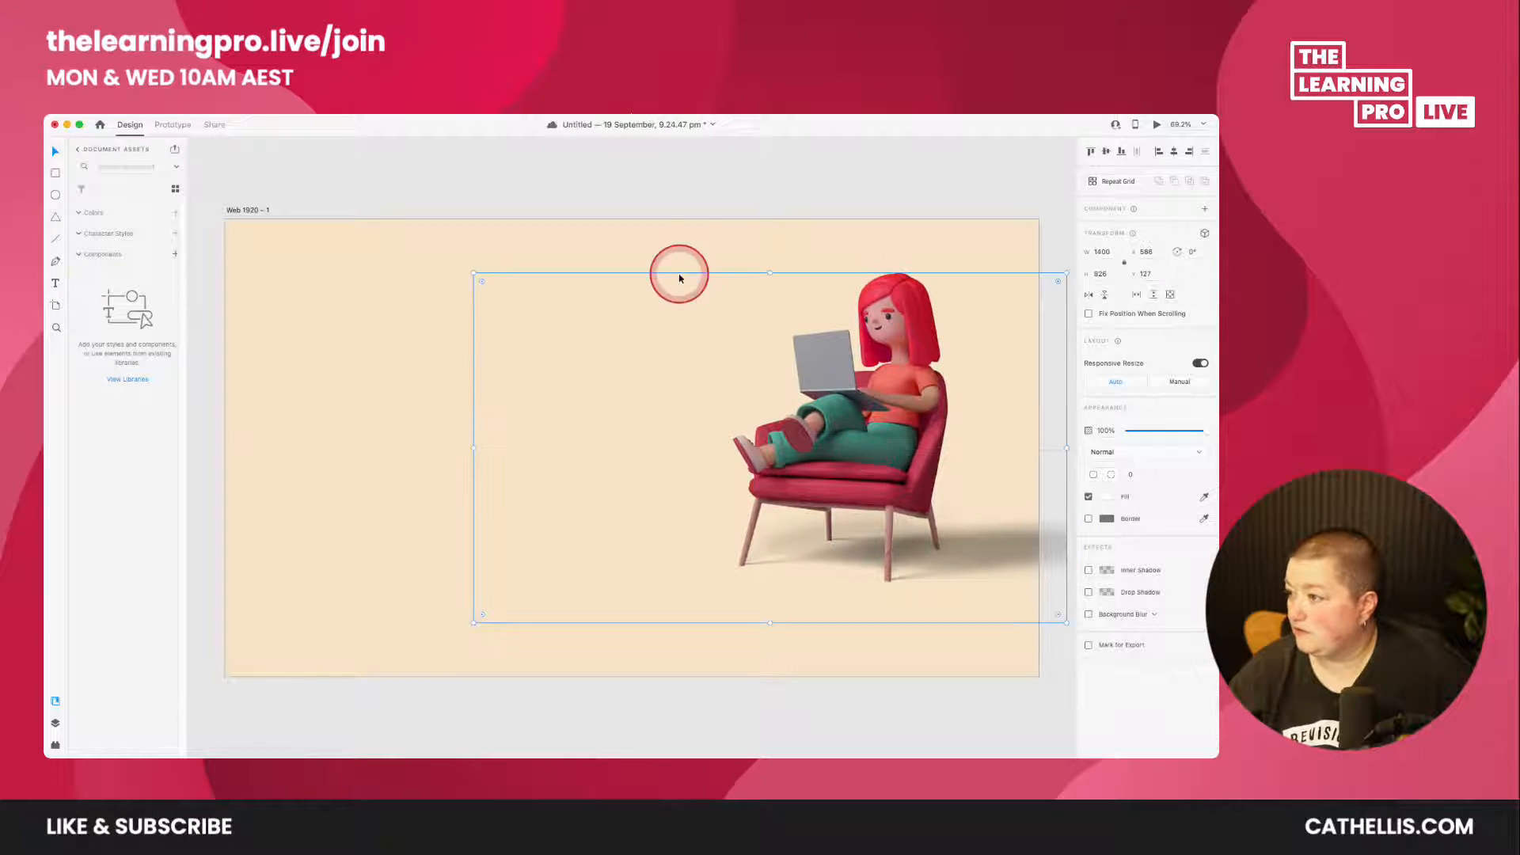
{"action": "left_click", "coordinate": [662, 238]}
- Import Ellipse_.png, place it at about 323 by 262 around the chair's front-left leg, and move its layer beneath Characterwithshadow
{"action": "left_click", "coordinate": [91, 748]}
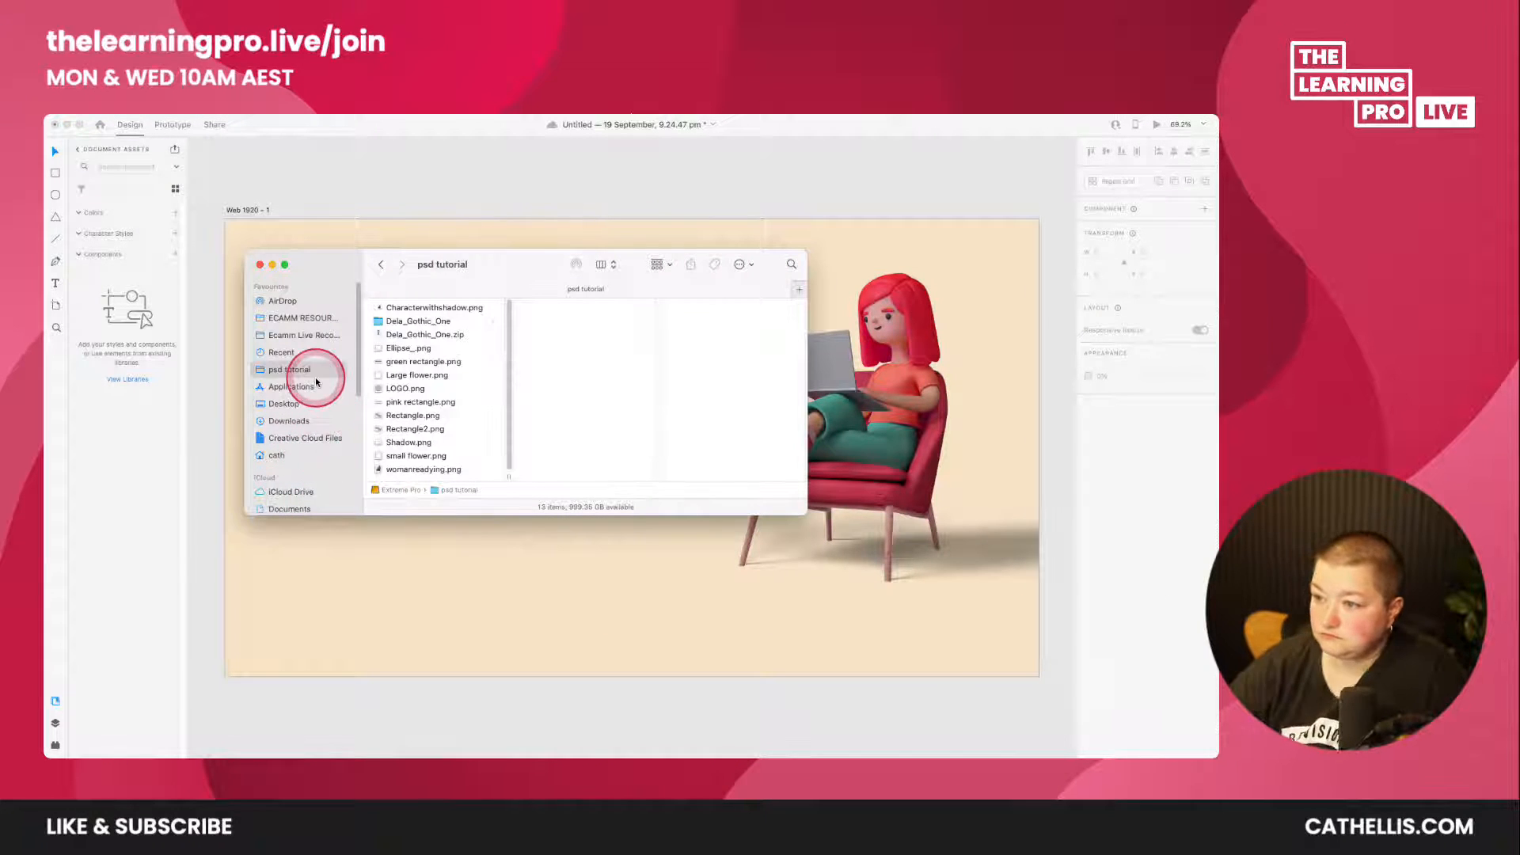
{"action": "left_click_drag", "start_coordinate": [404, 349], "coordinate": [713, 515]}
{"action": "left_click", "coordinate": [435, 588]}
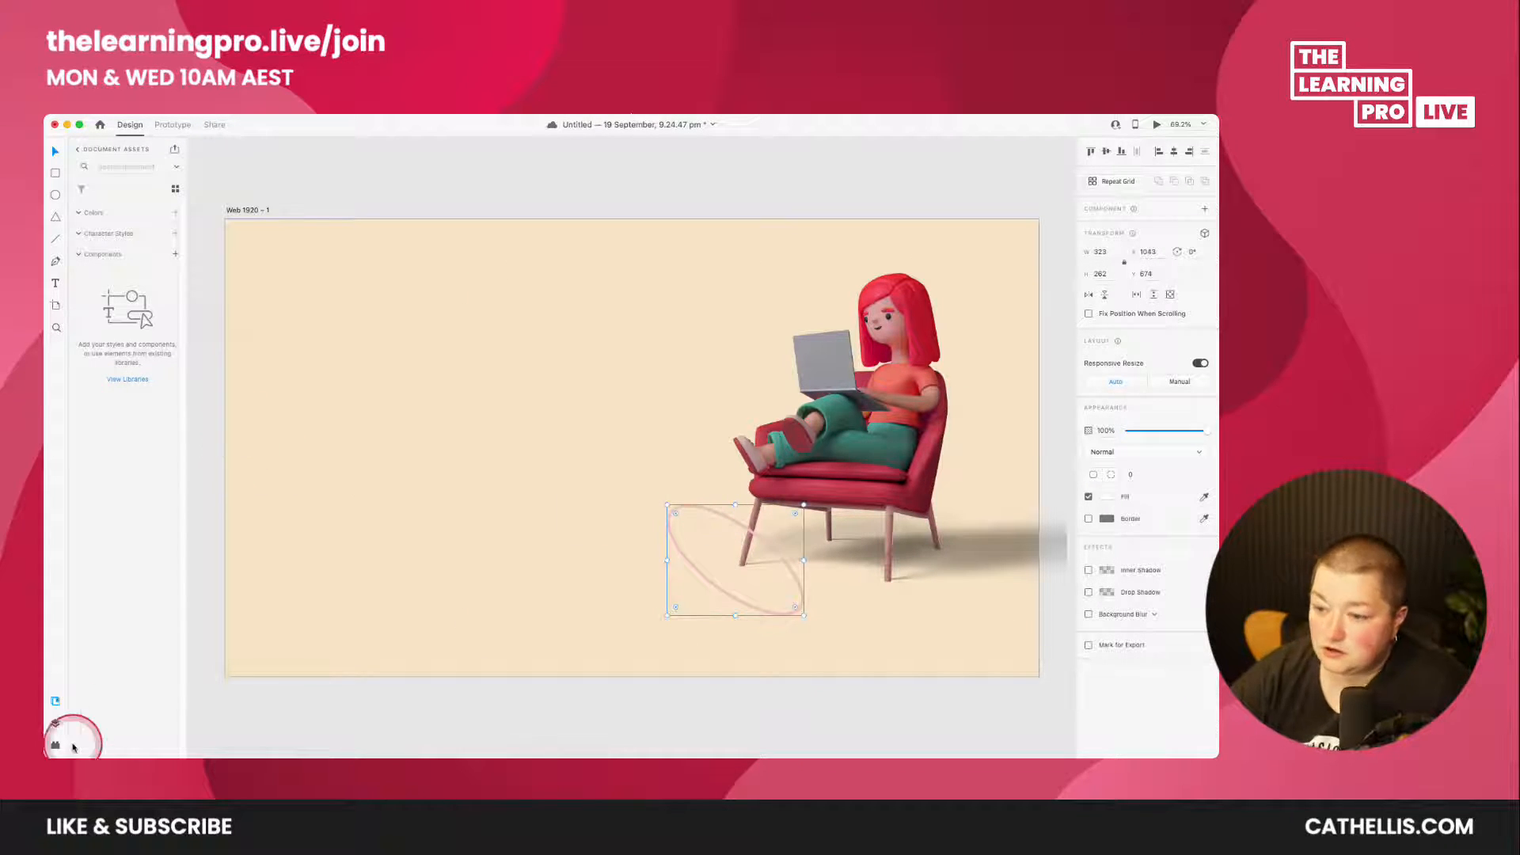
{"action": "left_click", "coordinate": [57, 721]}
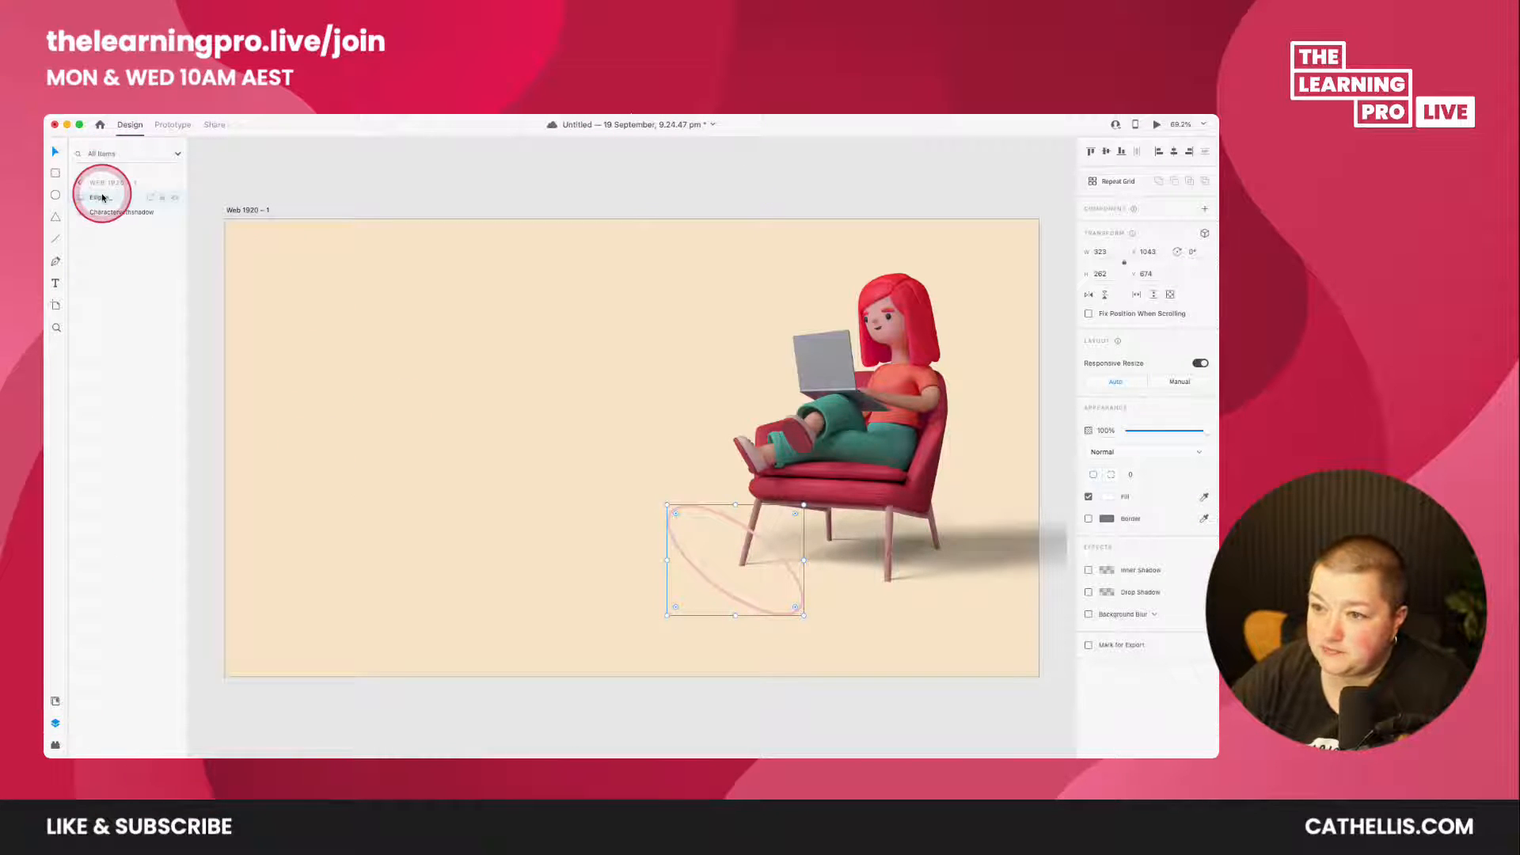
{"action": "left_click_drag", "start_coordinate": [101, 199], "coordinate": [101, 221]}
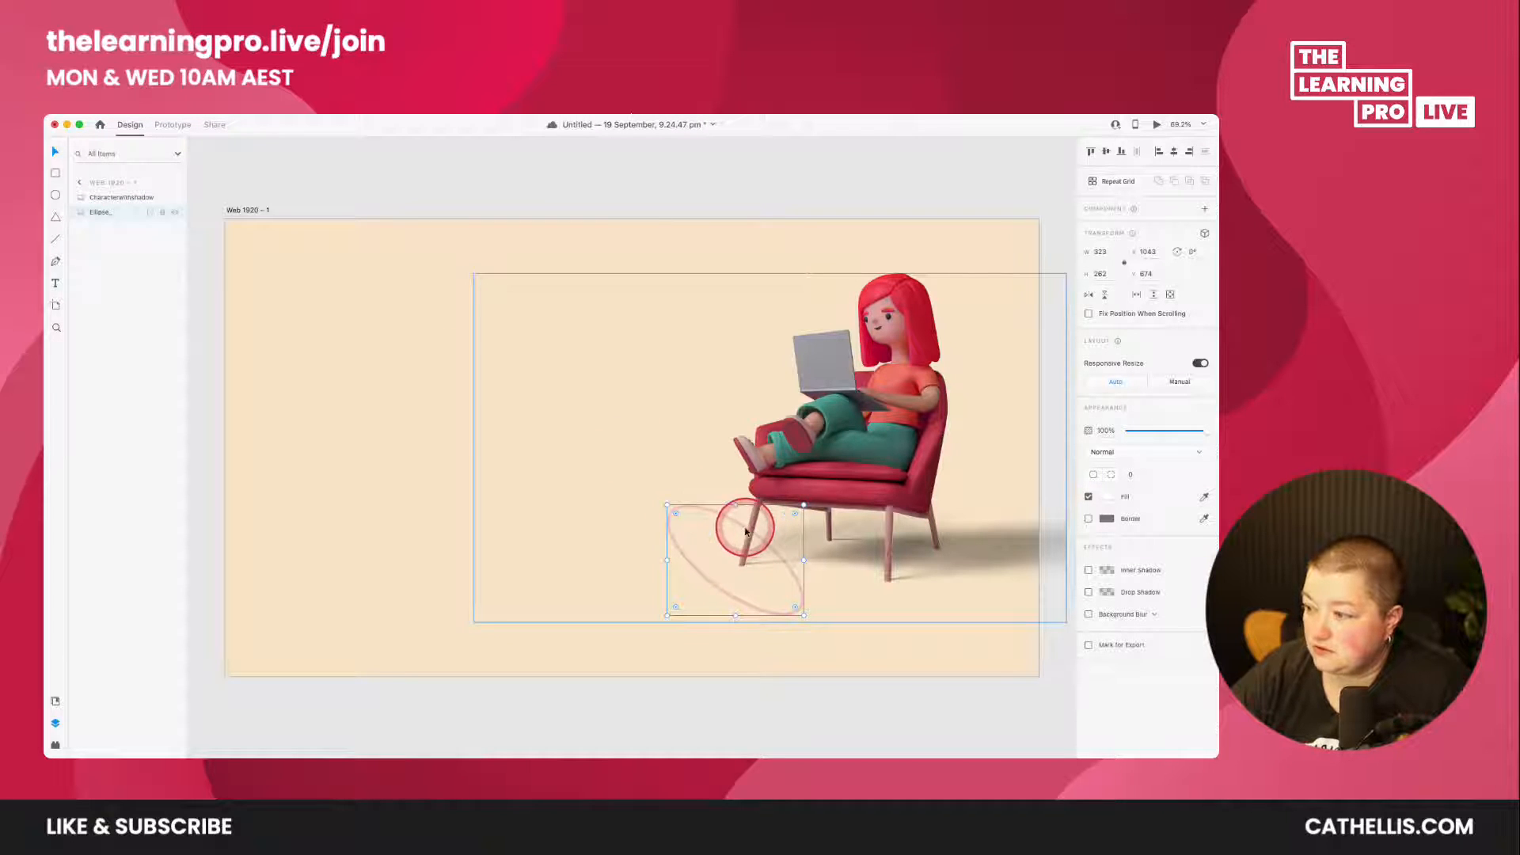
{"action": "left_click", "coordinate": [726, 736]}
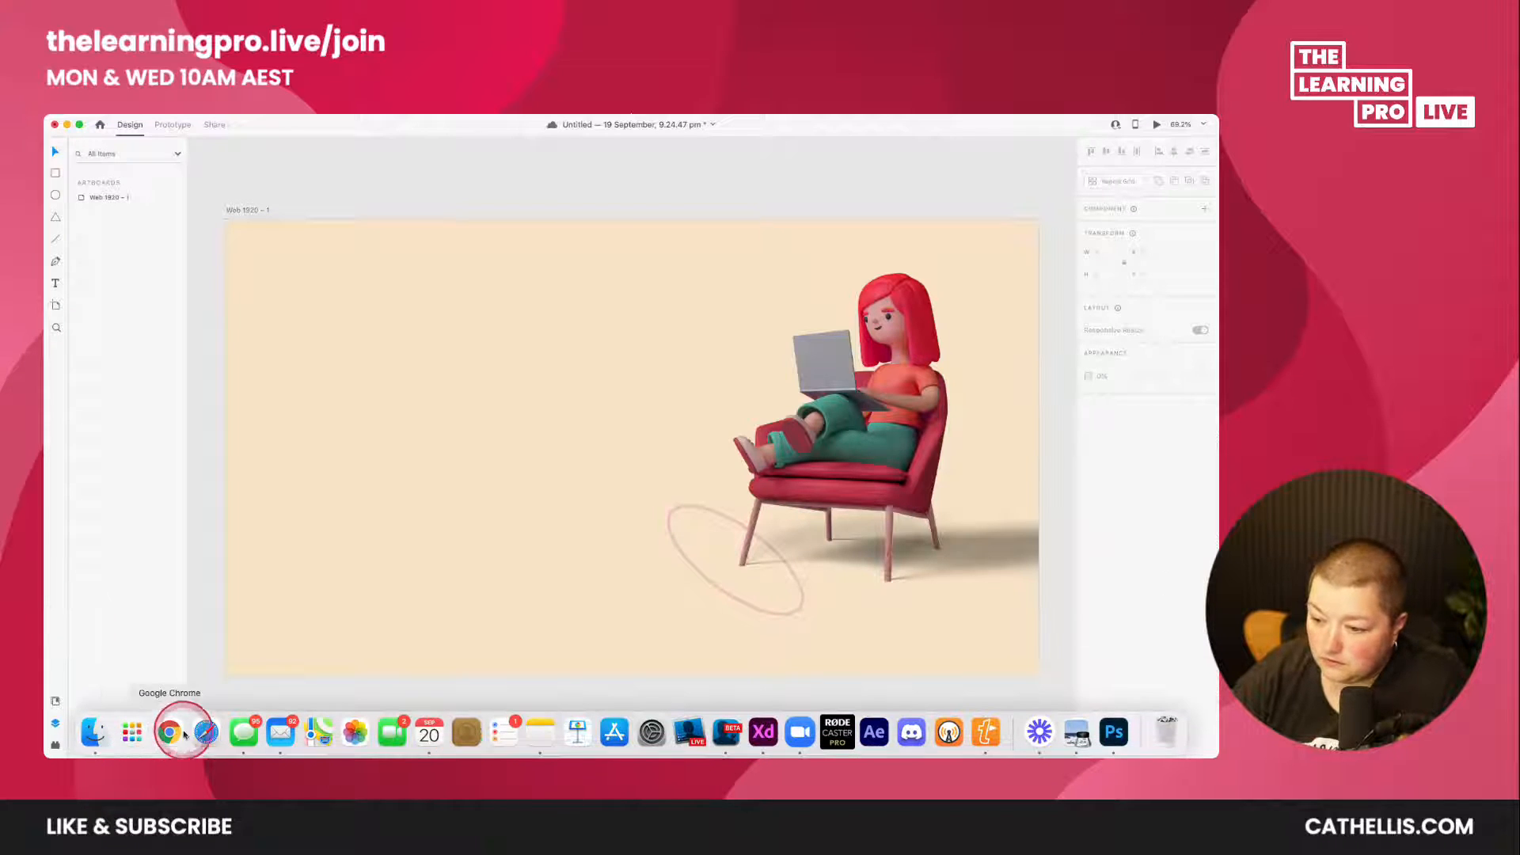
- Import green rectangle.png, shrink it to about 423 by 120, and place it at about X 375, Y 490
{"action": "left_click", "coordinate": [91, 730]}
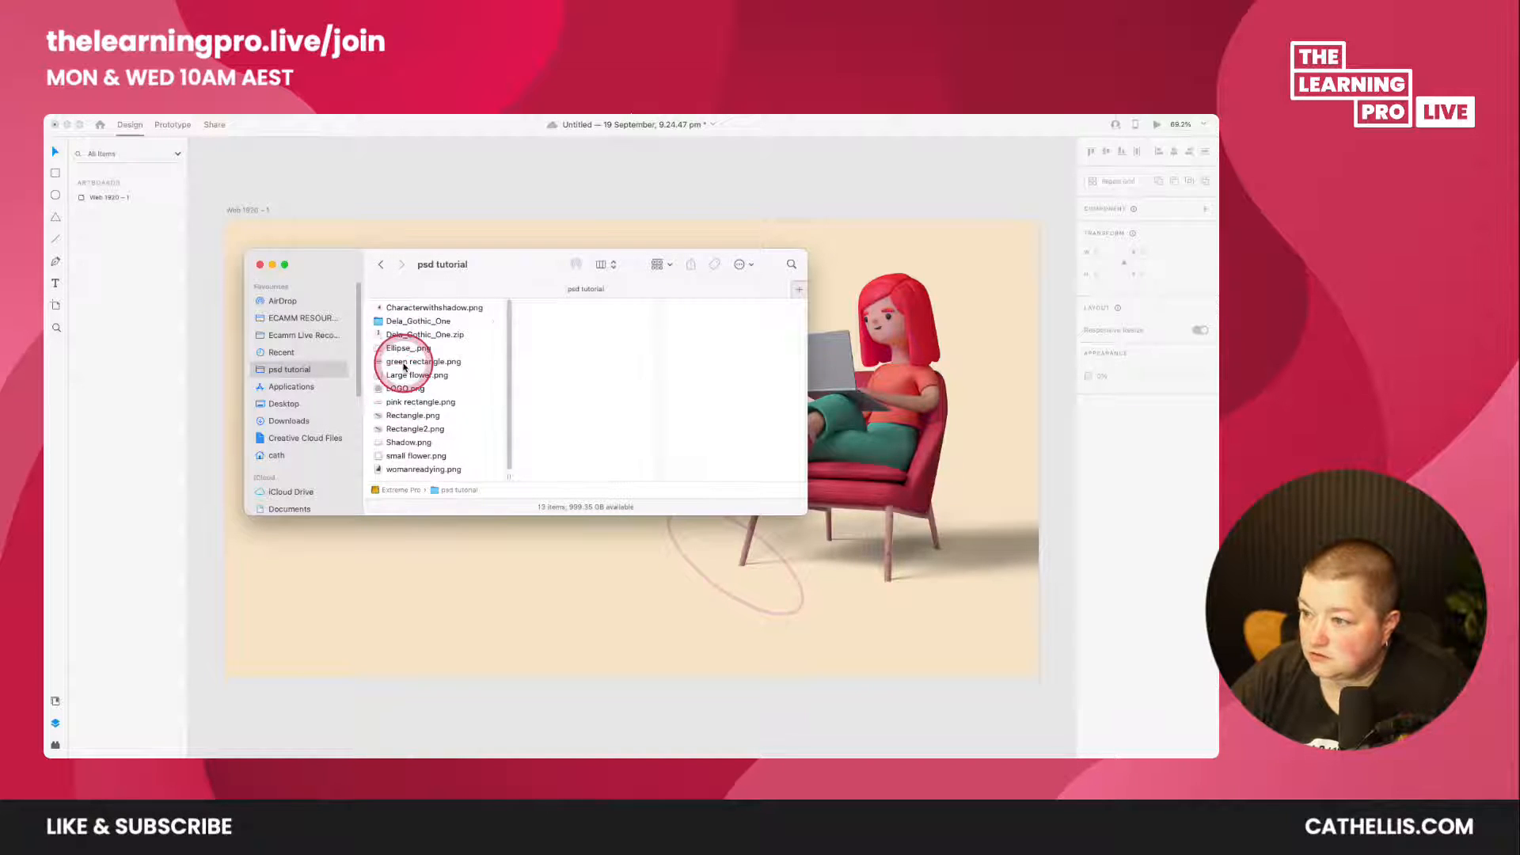
{"action": "left_click_drag", "start_coordinate": [404, 366], "coordinate": [431, 604]}
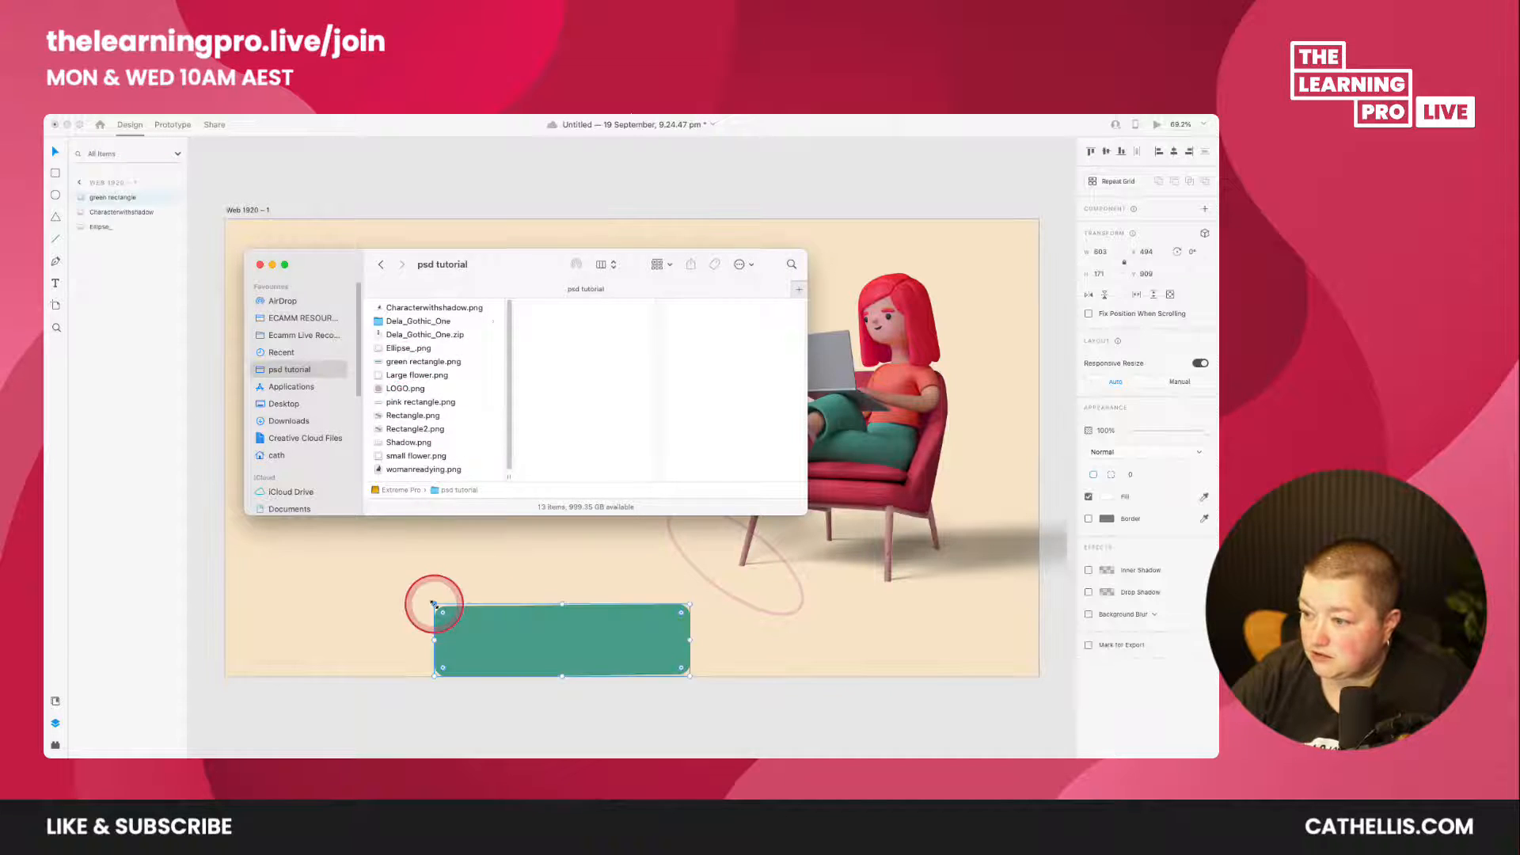
{"action": "left_click", "coordinate": [688, 606]}
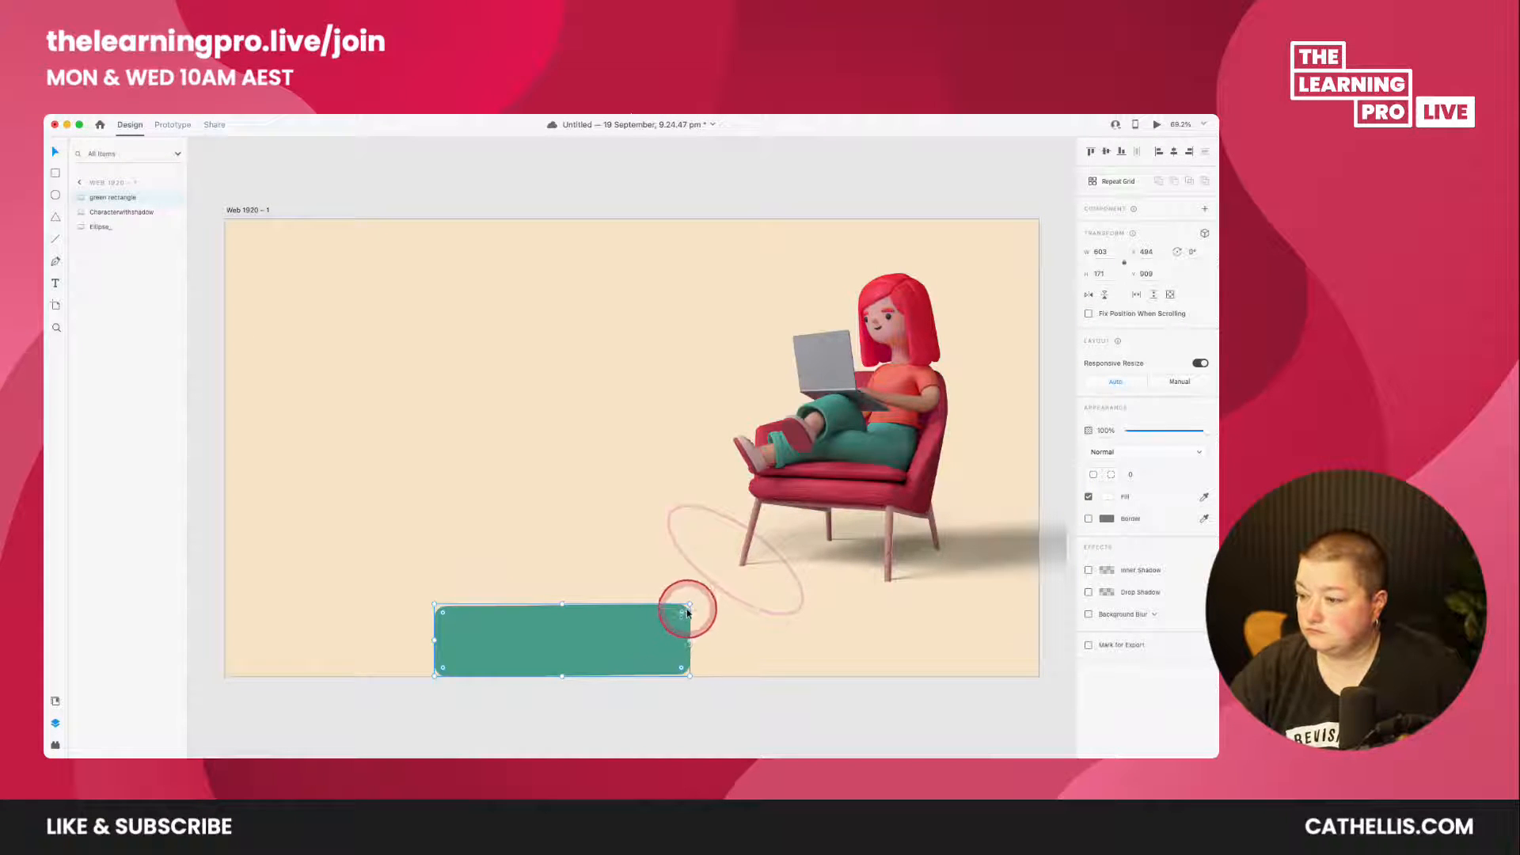
{"action": "left_click_drag", "start_coordinate": [687, 605], "coordinate": [652, 626]}
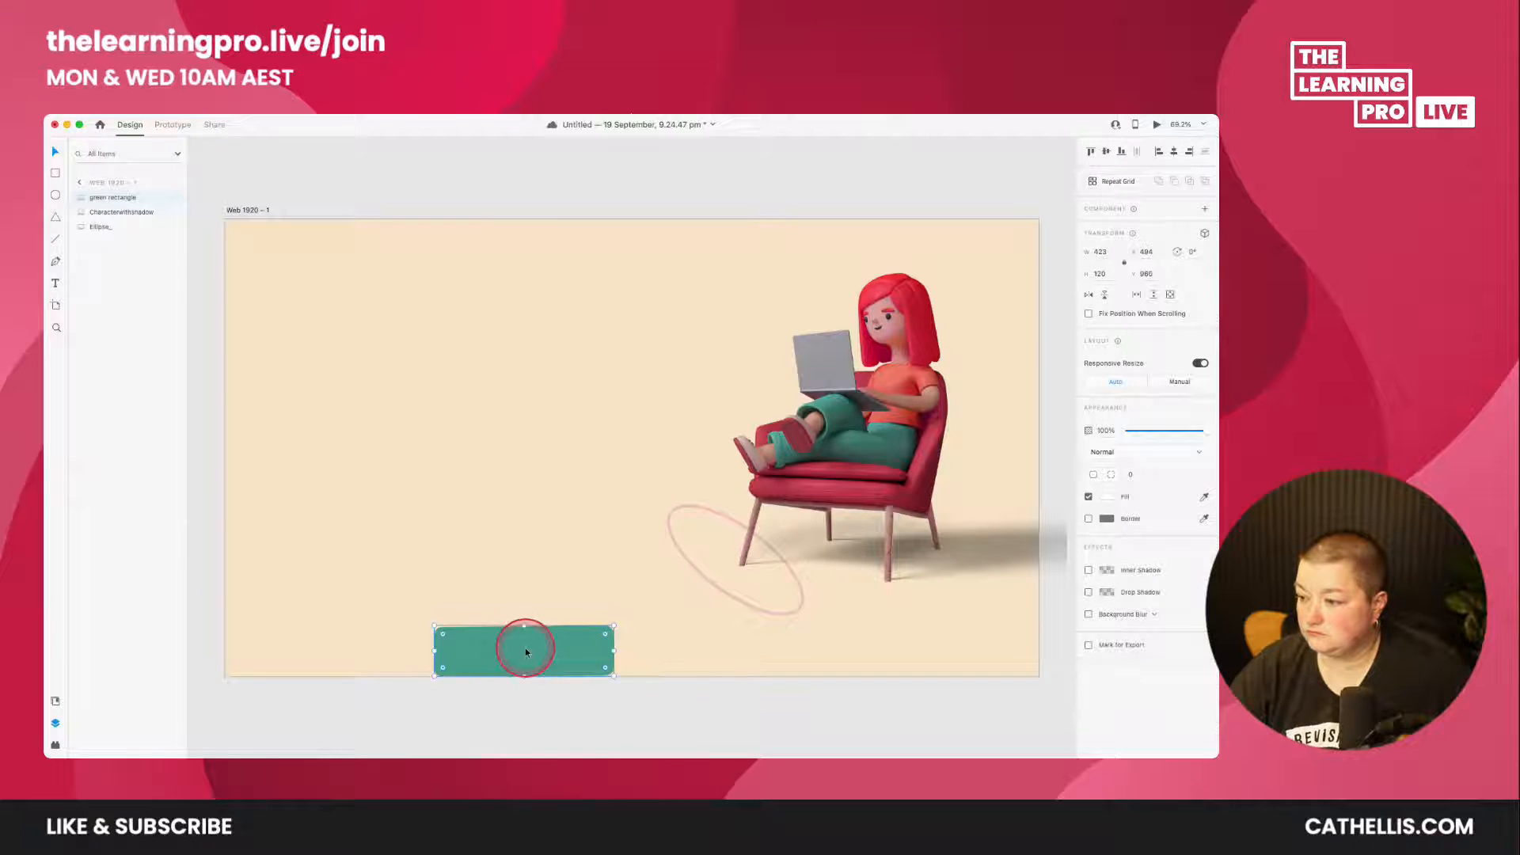
{"action": "left_click_drag", "start_coordinate": [523, 640], "coordinate": [473, 452]}
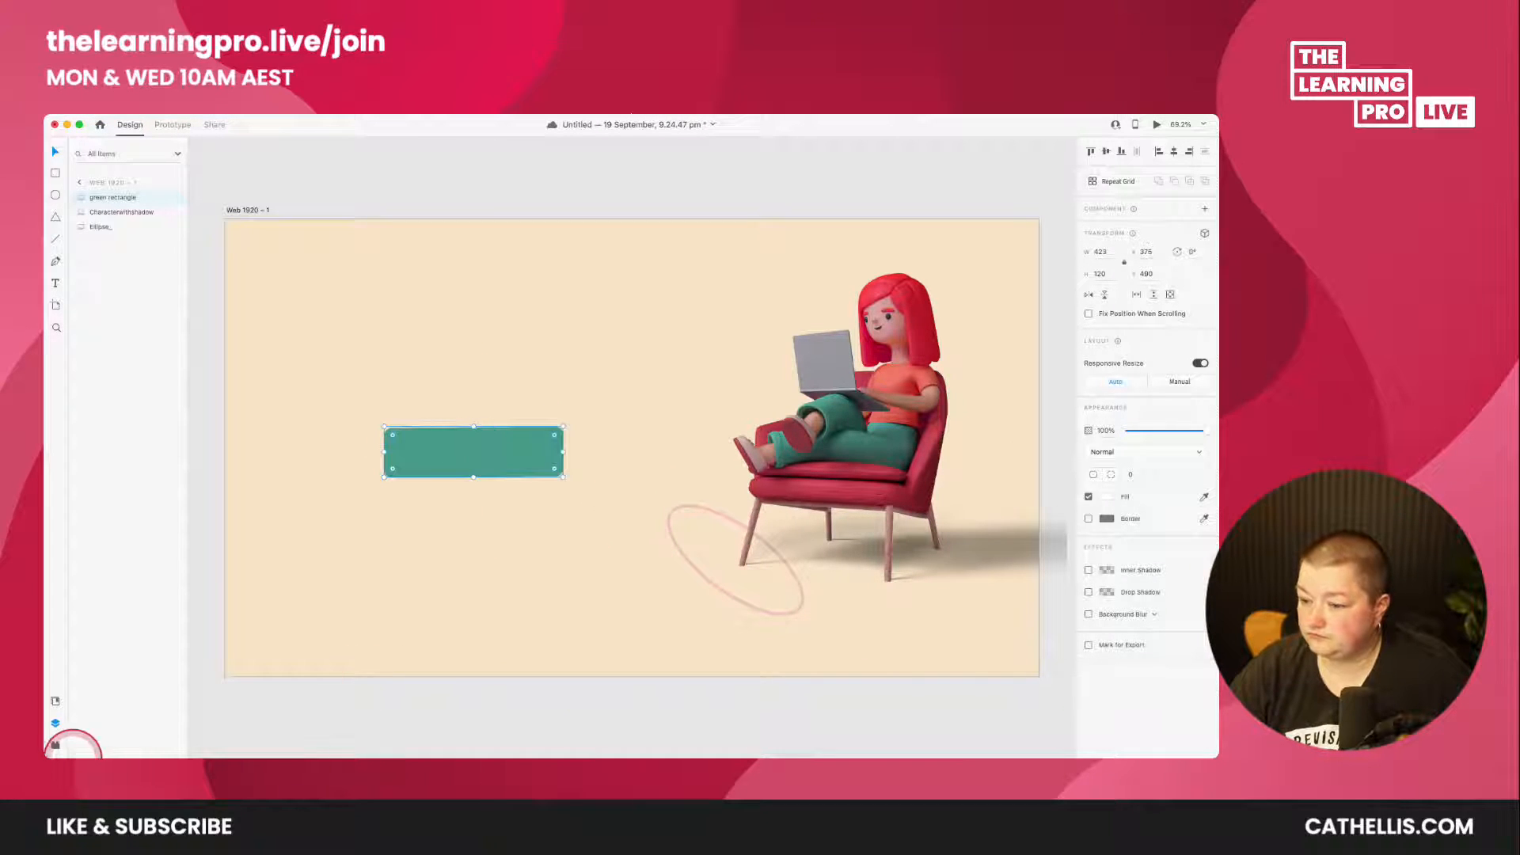
- Import LOGO.png, shrink it to about 163 by 163 at X 62, Y 55, and lower the green rectangle to about Y 509
{"action": "left_click", "coordinate": [82, 726]}
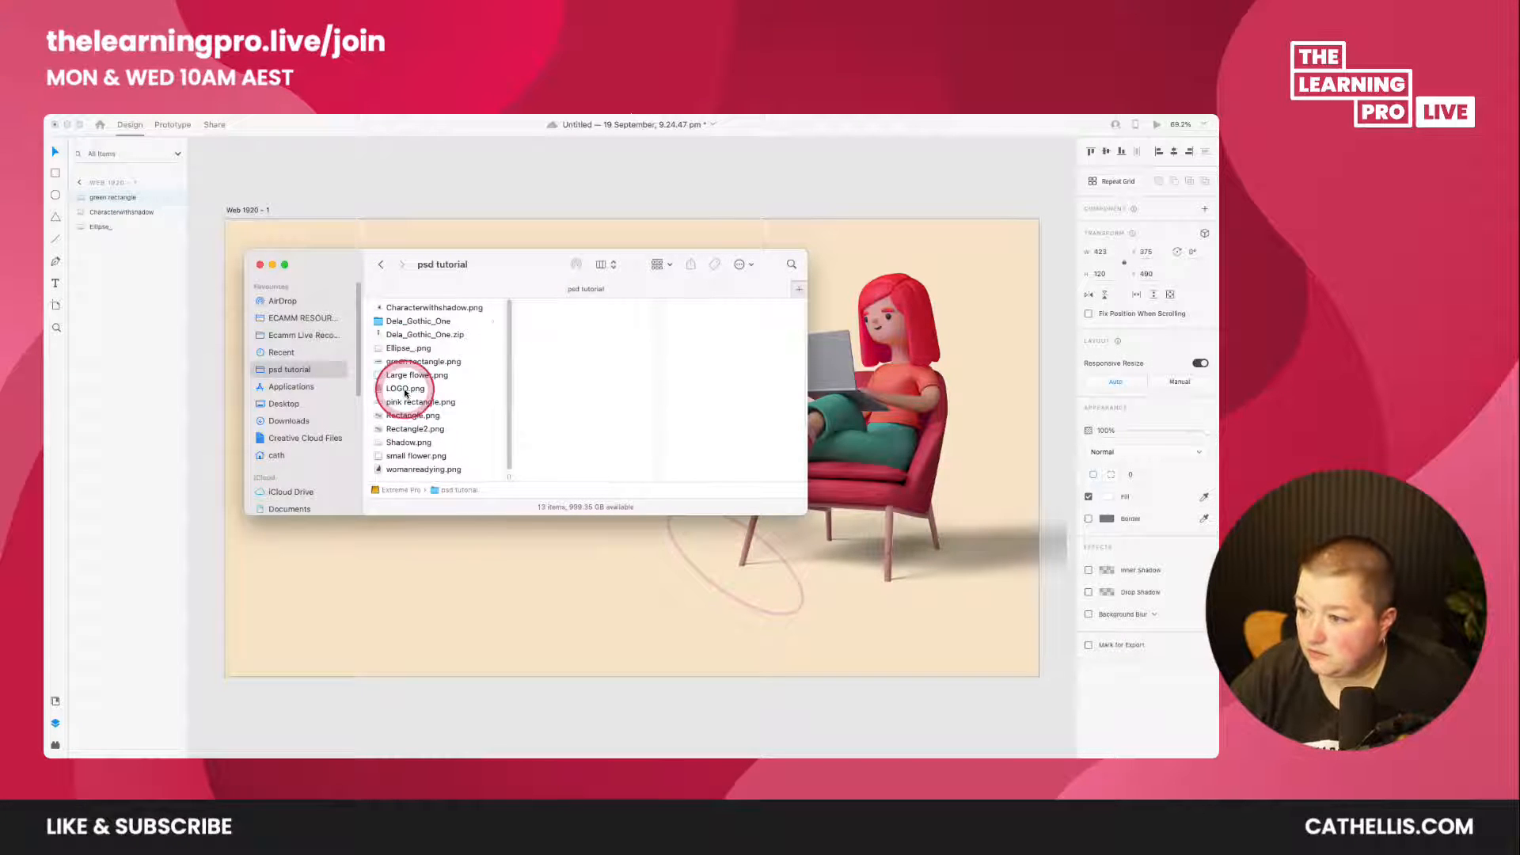
{"action": "left_click_drag", "start_coordinate": [404, 391], "coordinate": [404, 616]}
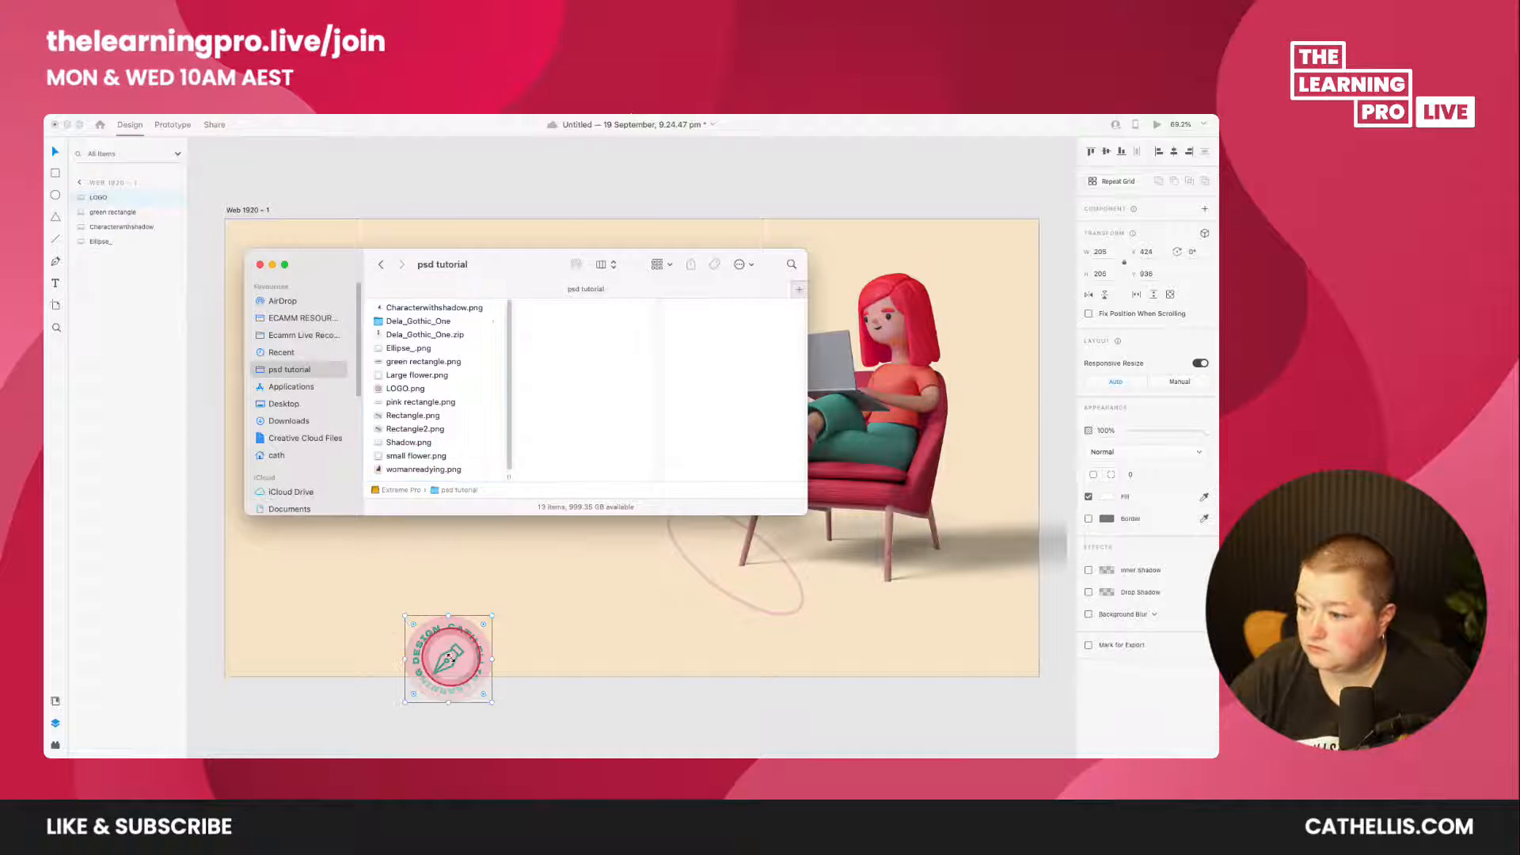
{"action": "left_click", "coordinate": [447, 655]}
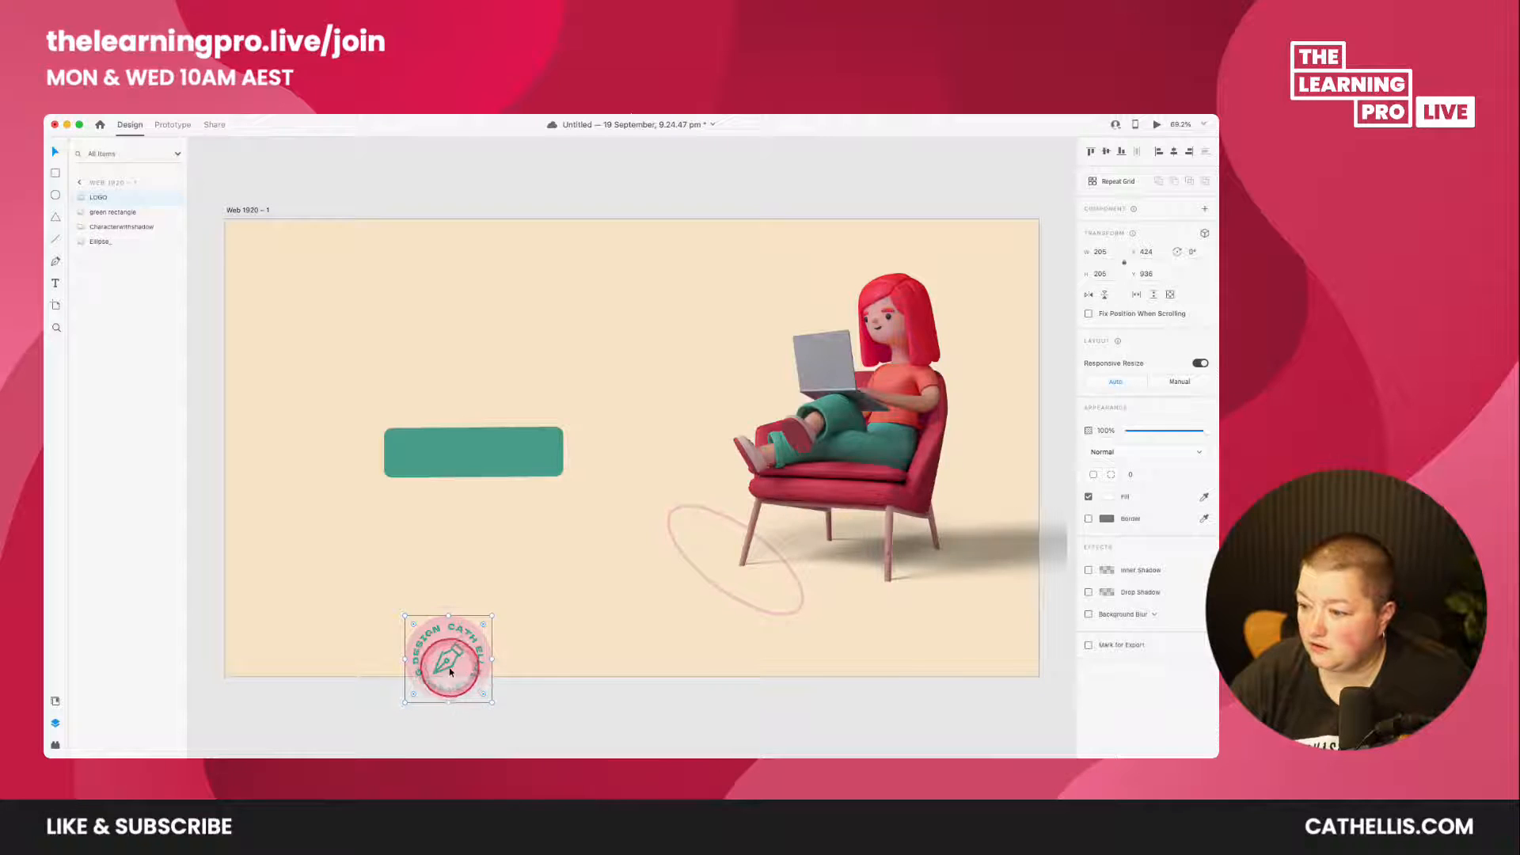
{"action": "left_click_drag", "start_coordinate": [450, 671], "coordinate": [321, 313]}
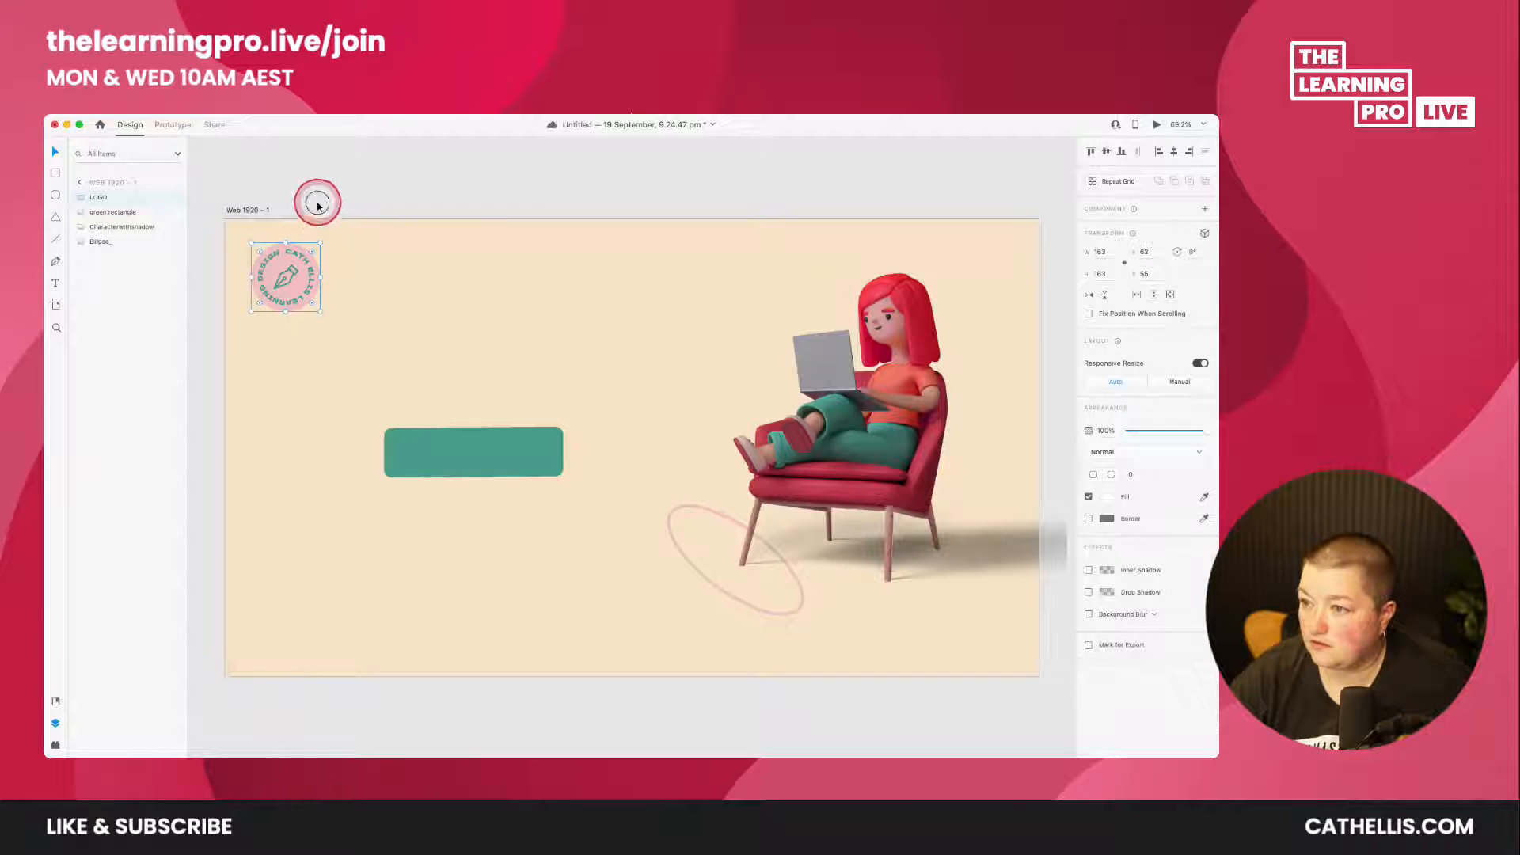
{"action": "left_click", "coordinate": [316, 197]}
{"action": "left_click_drag", "start_coordinate": [444, 435], "coordinate": [448, 442]}
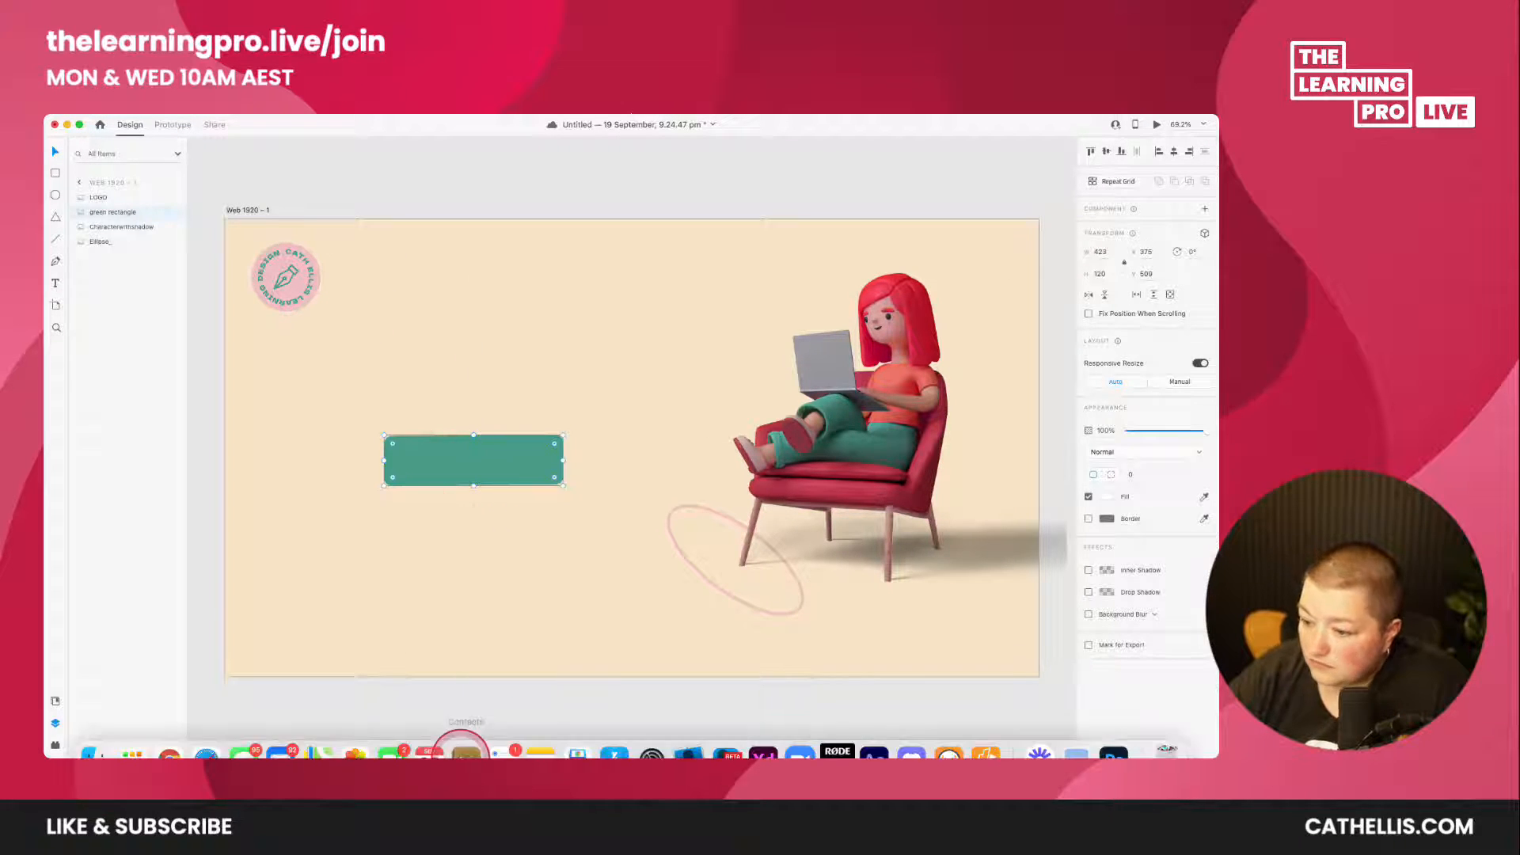
- Import small flower.png, shrink it to about 190 by 195, and place it at about X 95, Y 815
{"action": "left_click", "coordinate": [125, 729]}
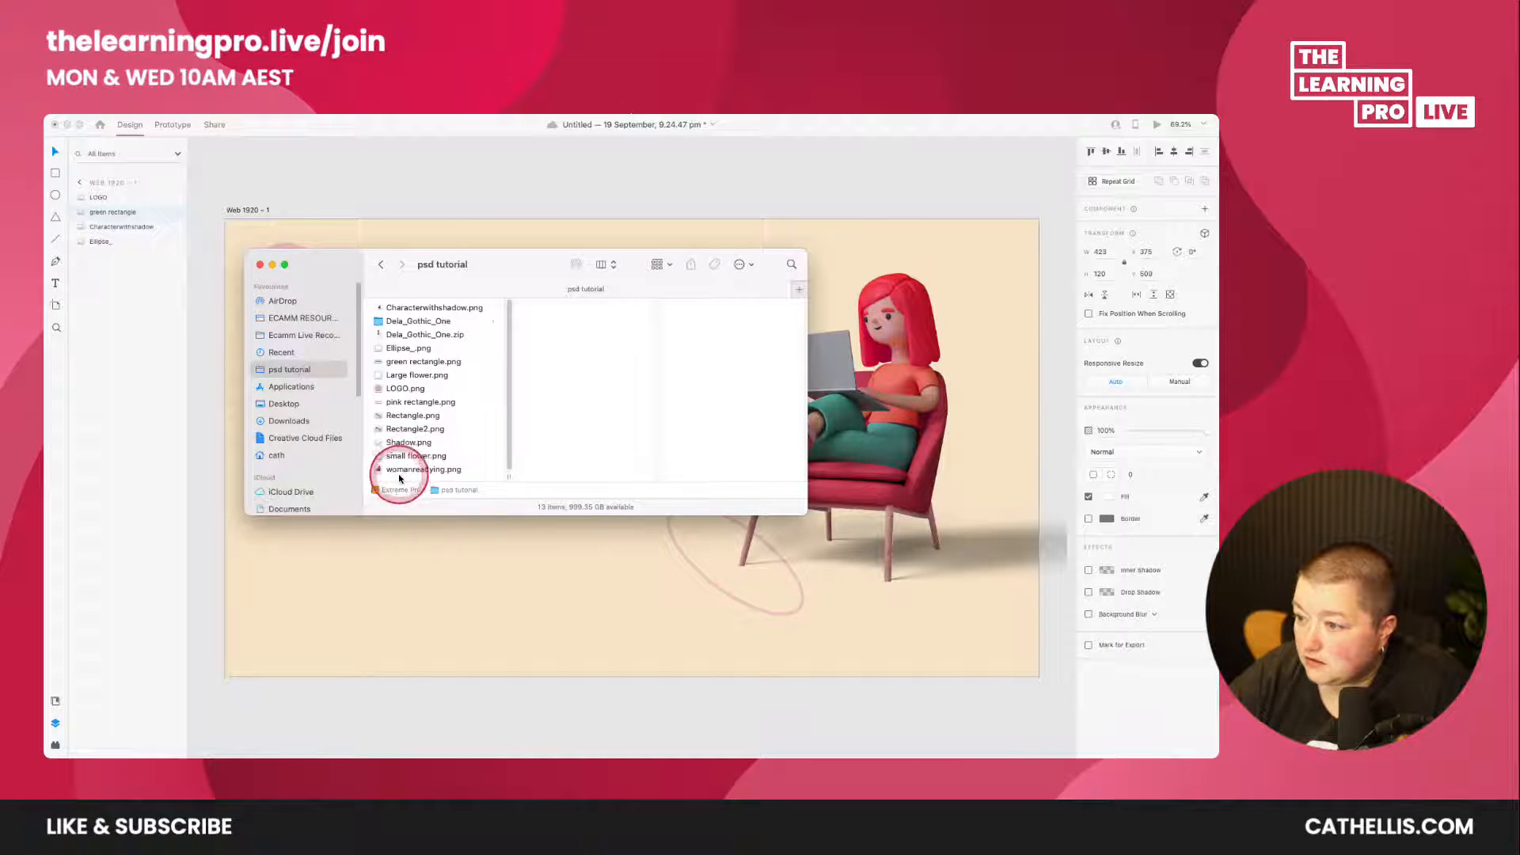
{"action": "left_click_drag", "start_coordinate": [394, 457], "coordinate": [401, 631]}
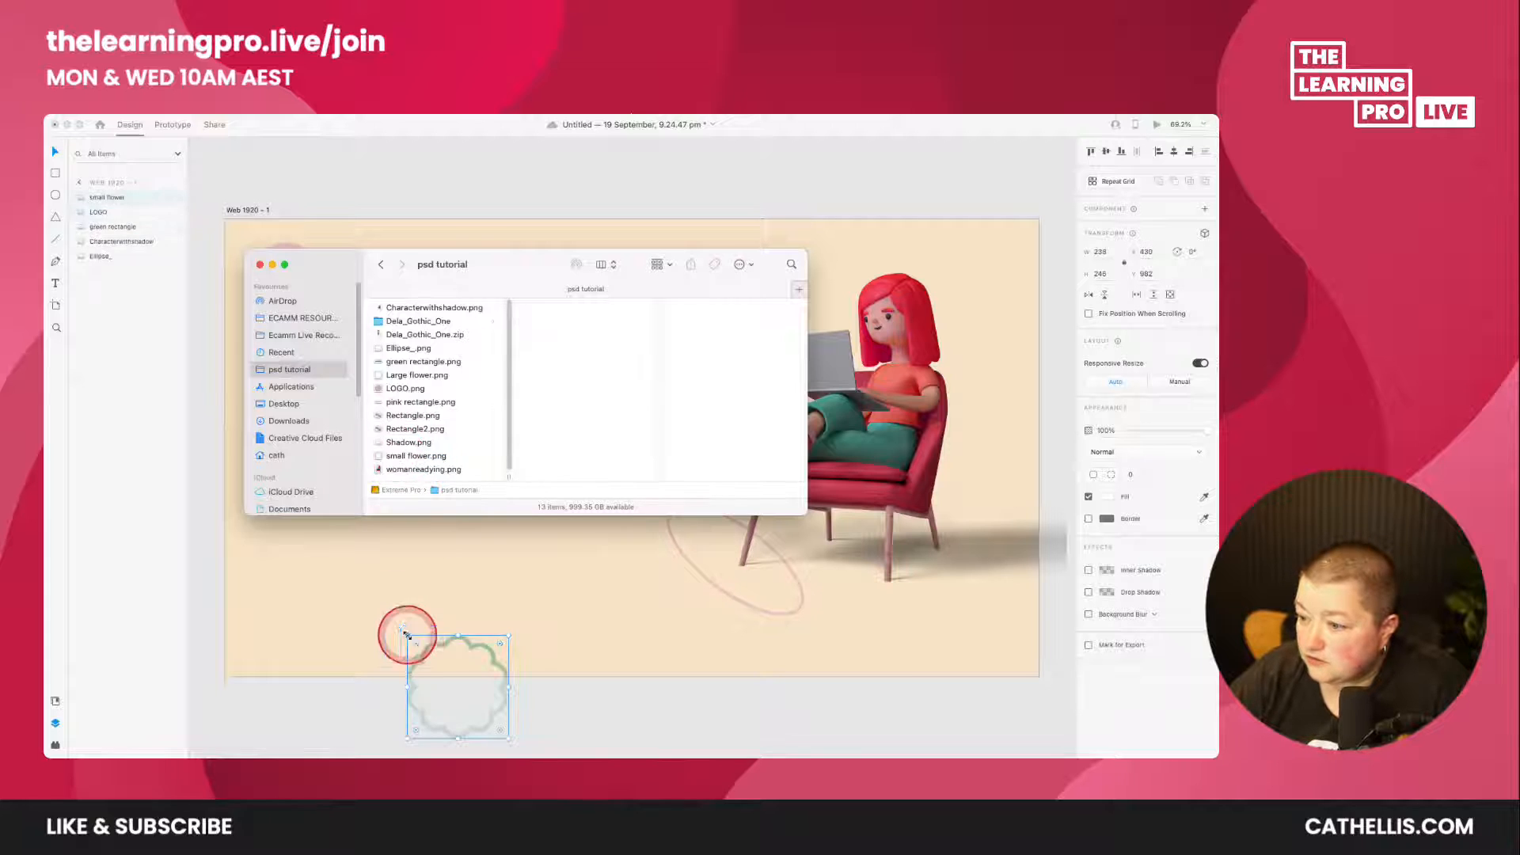
{"action": "left_click", "coordinate": [505, 640]}
{"action": "left_click_drag", "start_coordinate": [507, 634], "coordinate": [297, 568]}
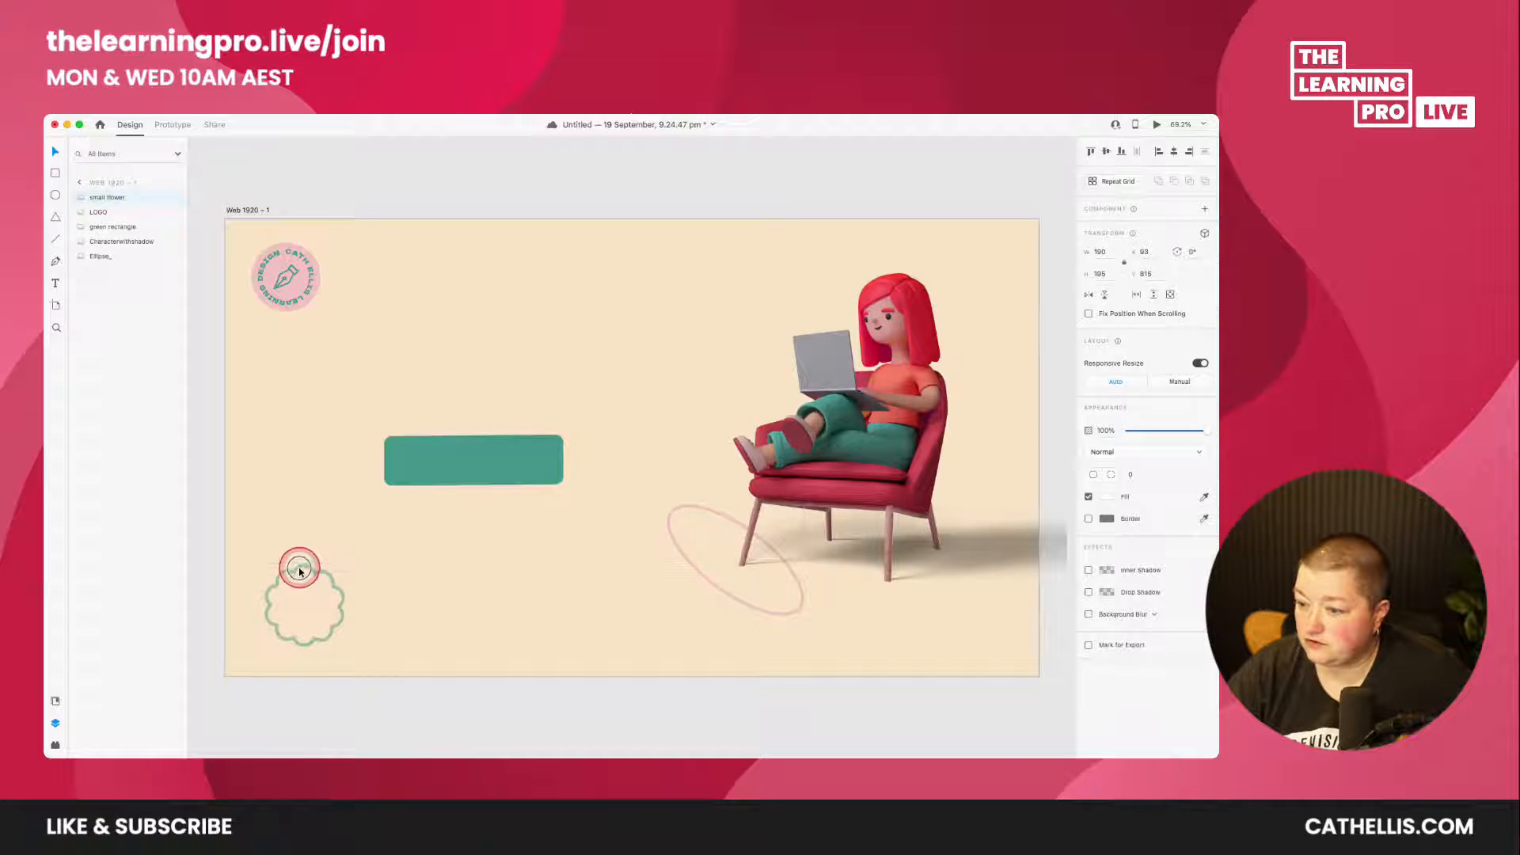
- Import pink rectangle.png, shrink it to about 855 by 163, and place it at about X 175, Y 338 above the green rectangle
{"action": "left_click", "coordinate": [94, 731]}
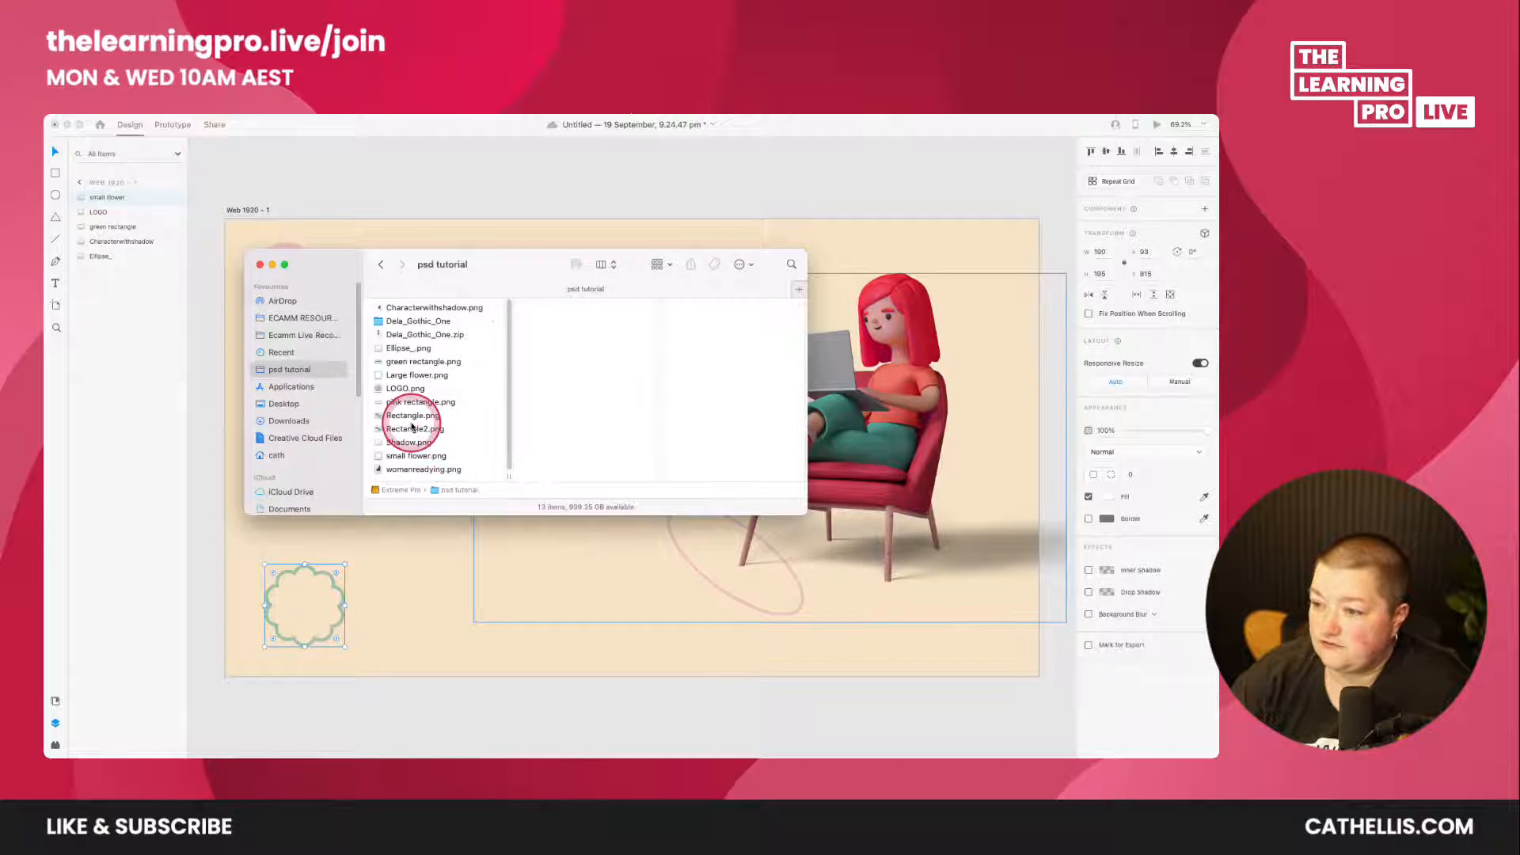
{"action": "left_click_drag", "start_coordinate": [399, 405], "coordinate": [401, 579]}
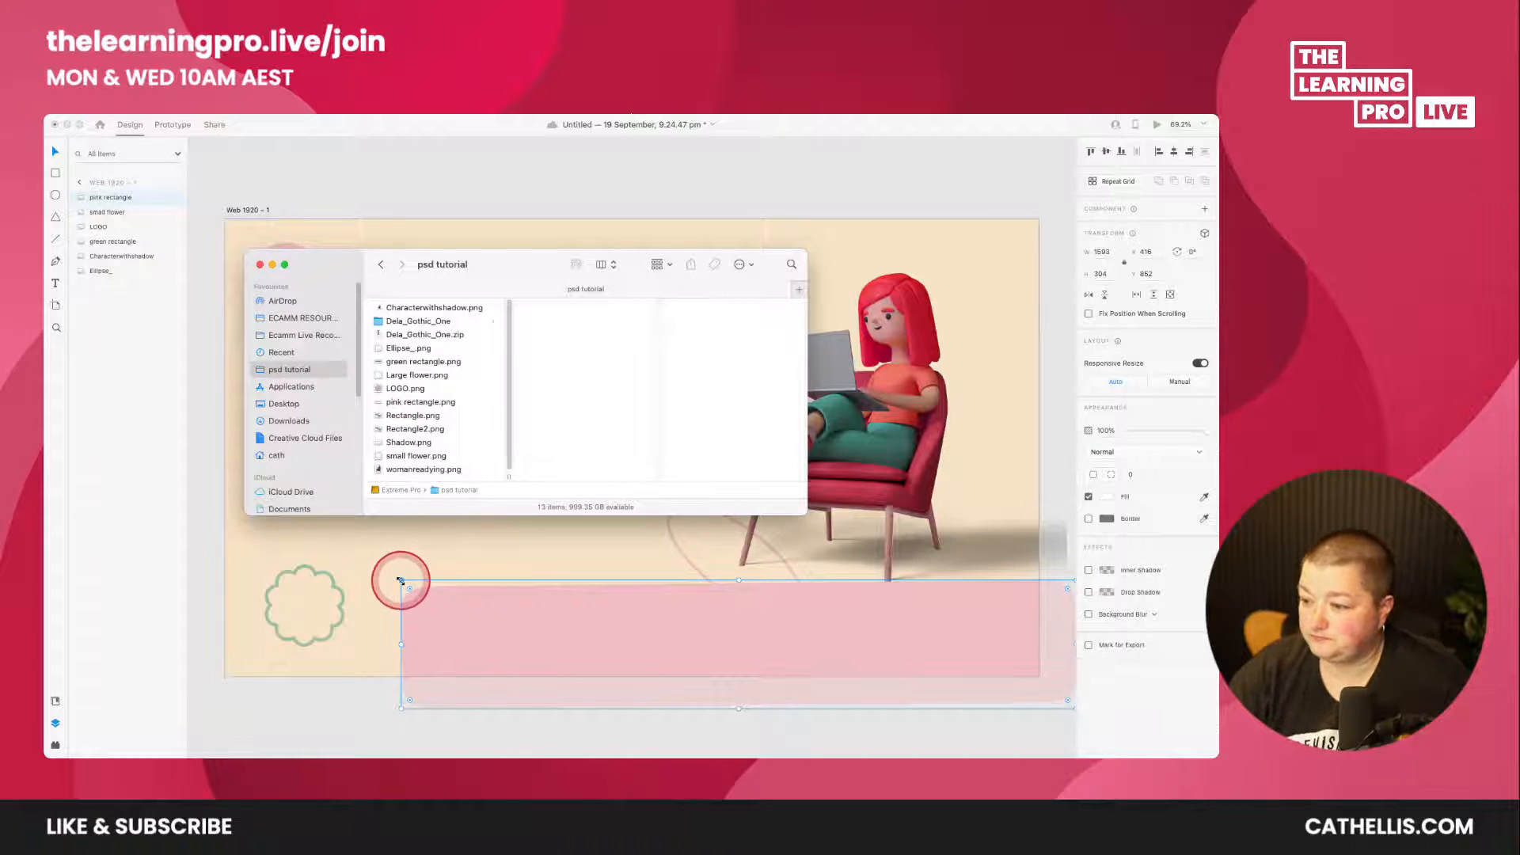
{"action": "left_click", "coordinate": [401, 580]}
{"action": "left_click_drag", "start_coordinate": [401, 580], "coordinate": [454, 611]}
{"action": "left_click_drag", "start_coordinate": [639, 657], "coordinate": [329, 383]}
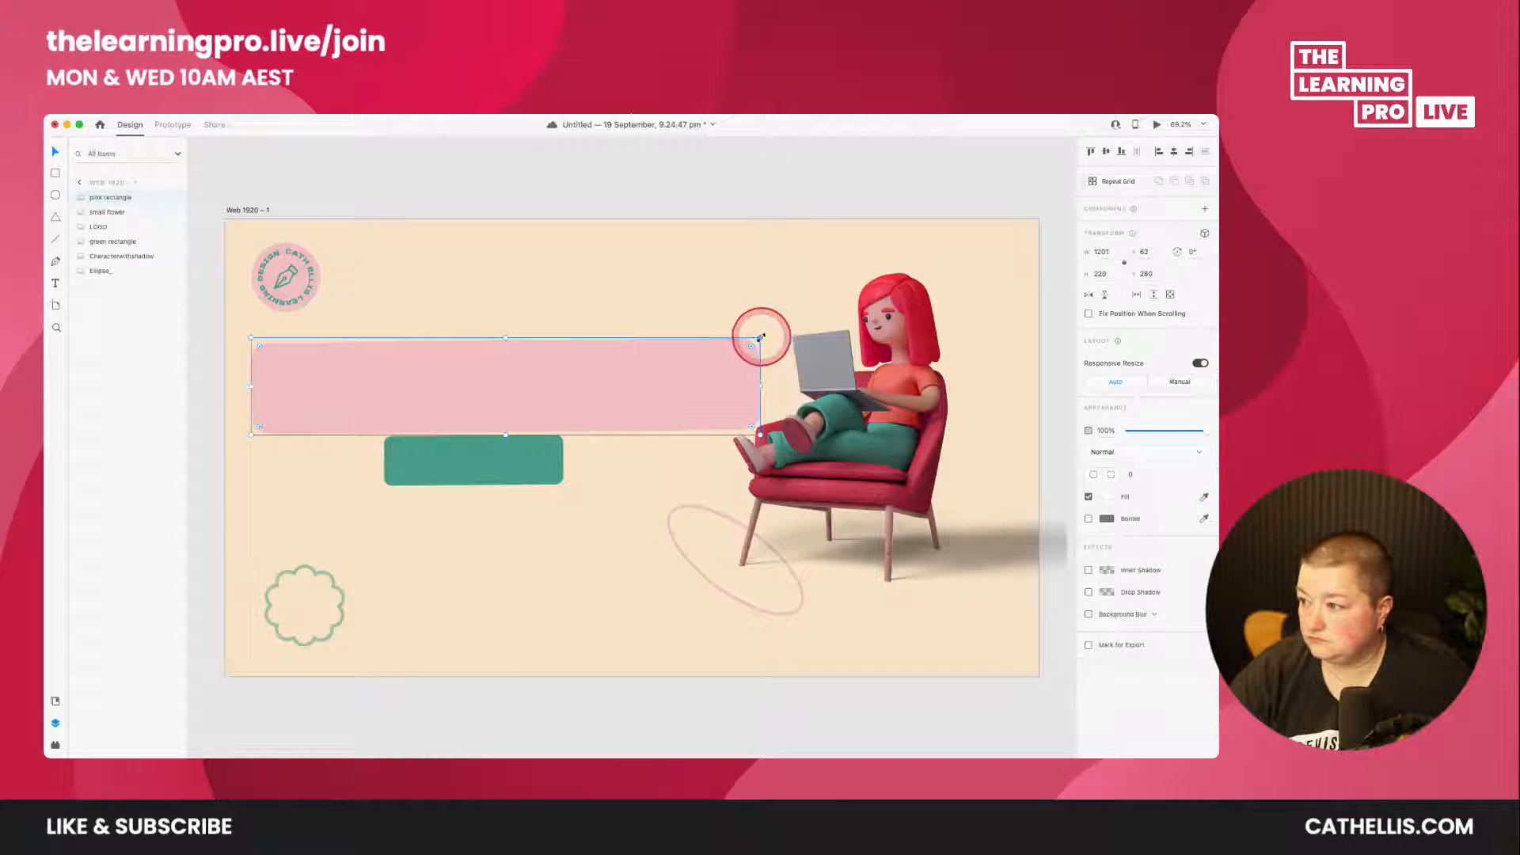
{"action": "left_click_drag", "start_coordinate": [760, 338], "coordinate": [711, 364]}
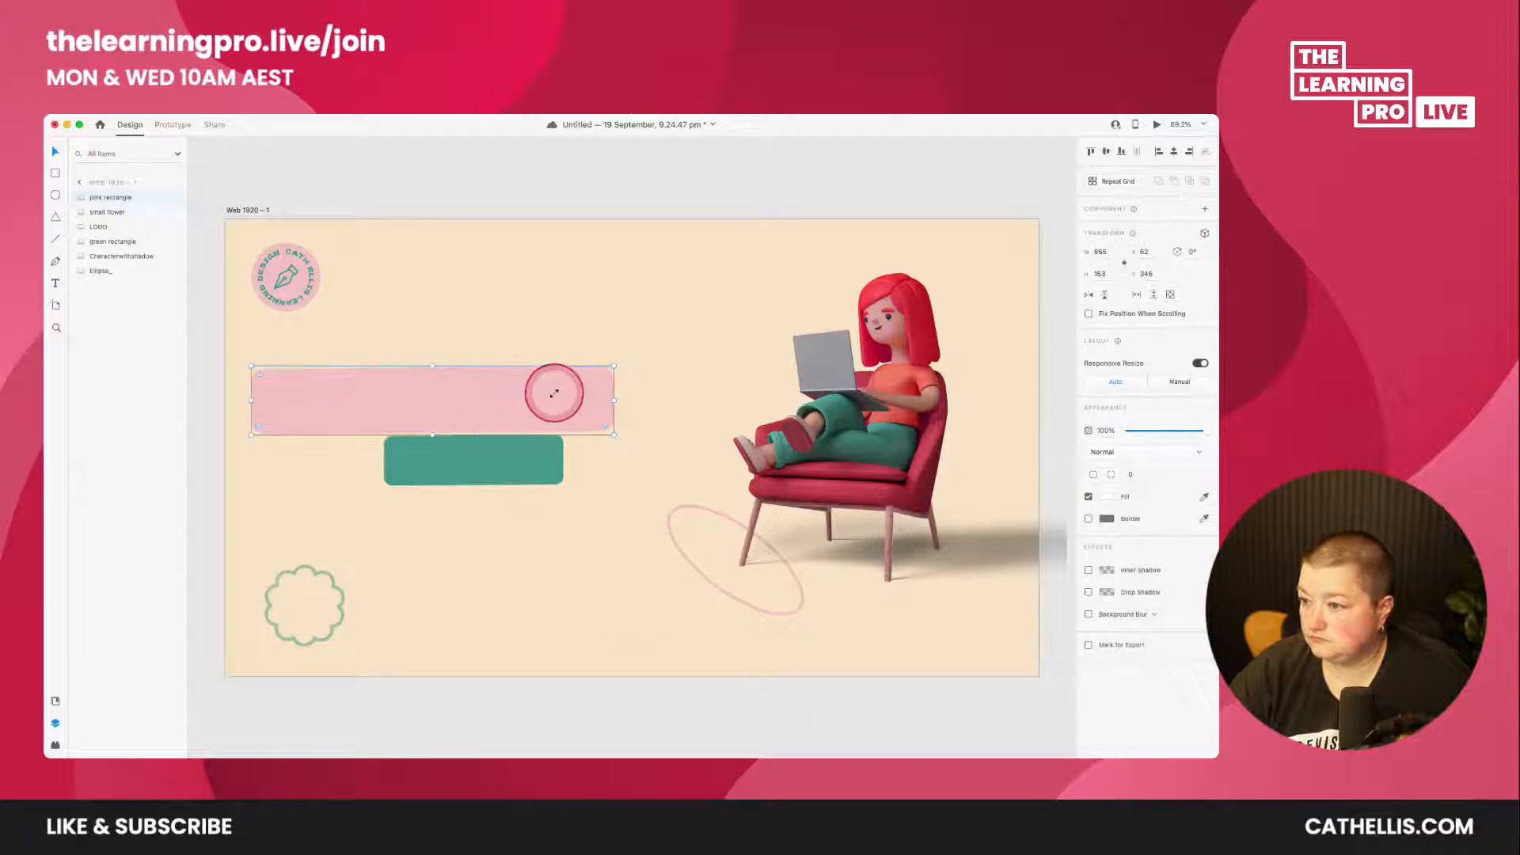
{"action": "left_click_drag", "start_coordinate": [441, 397], "coordinate": [481, 398]}
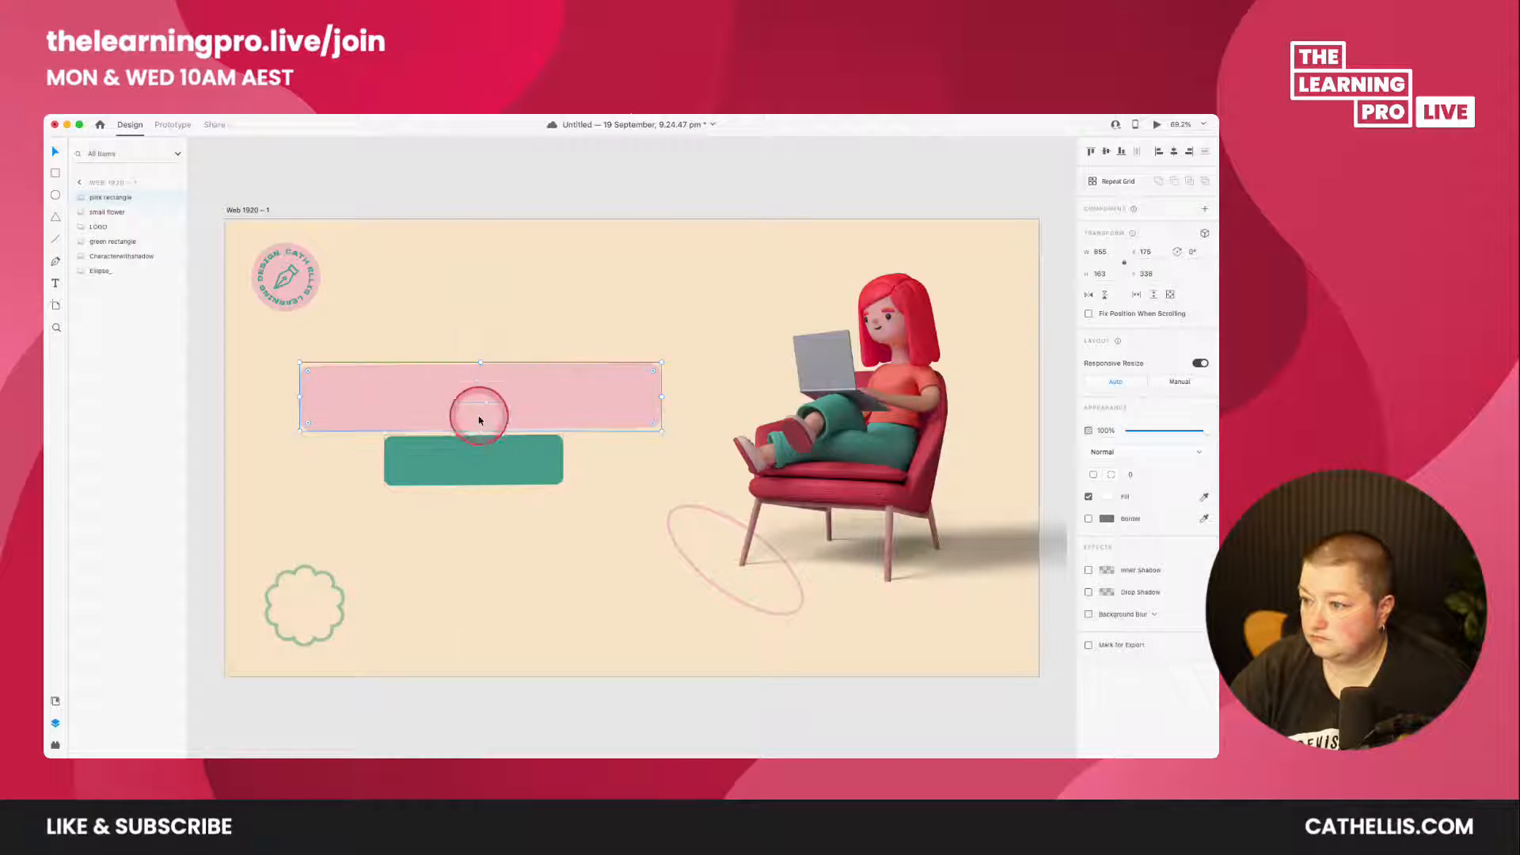
- Raise the green rectangle to overlap the pink rectangle's lower edge and move the pink rectangle's layer beneath it
{"action": "left_click", "coordinate": [471, 455]}
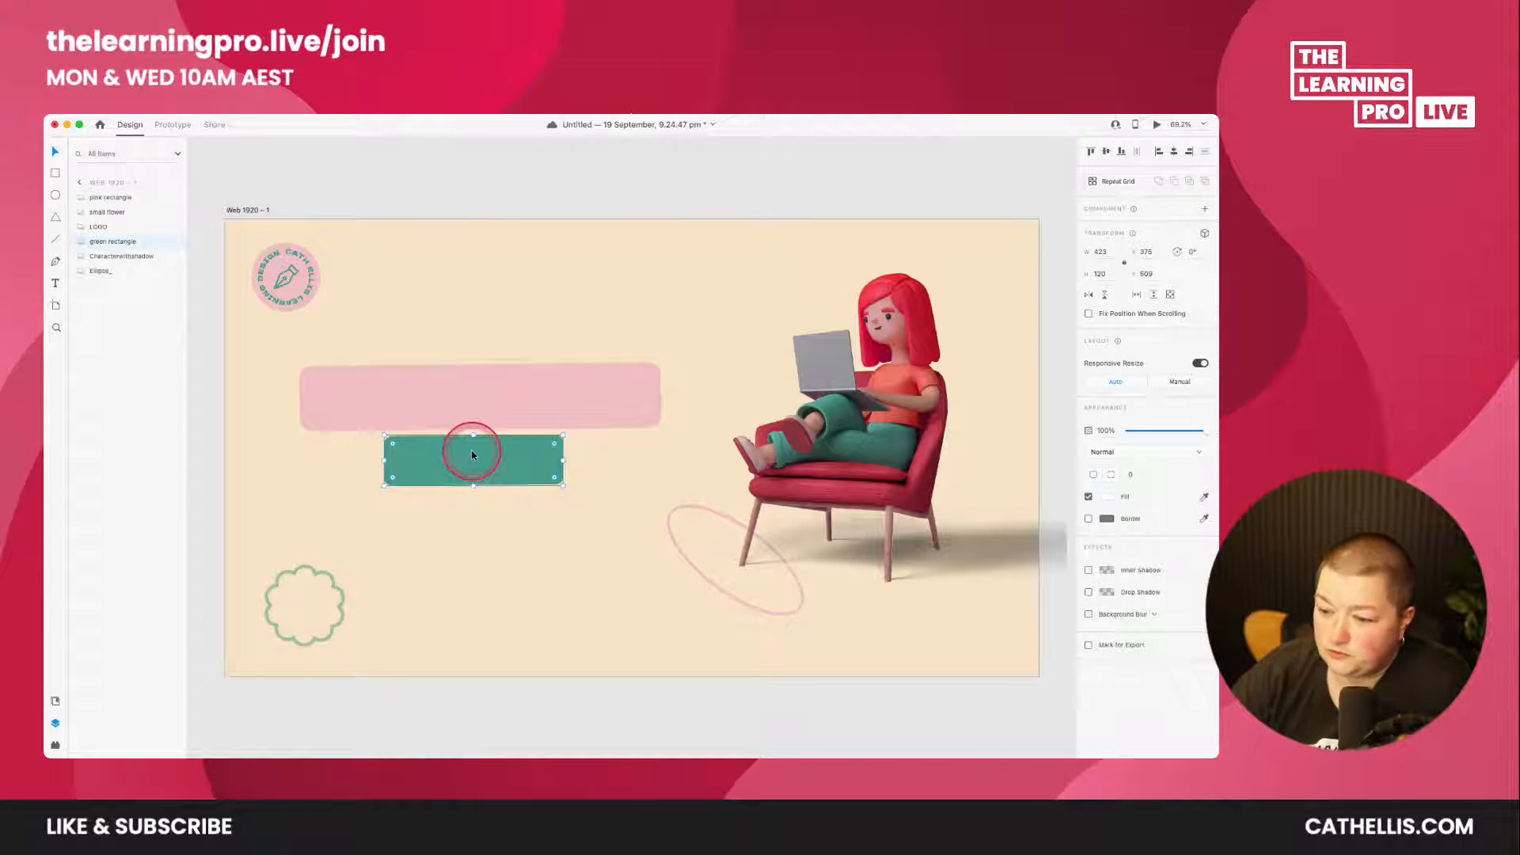
{"action": "left_click_drag", "start_coordinate": [471, 455], "coordinate": [472, 436]}
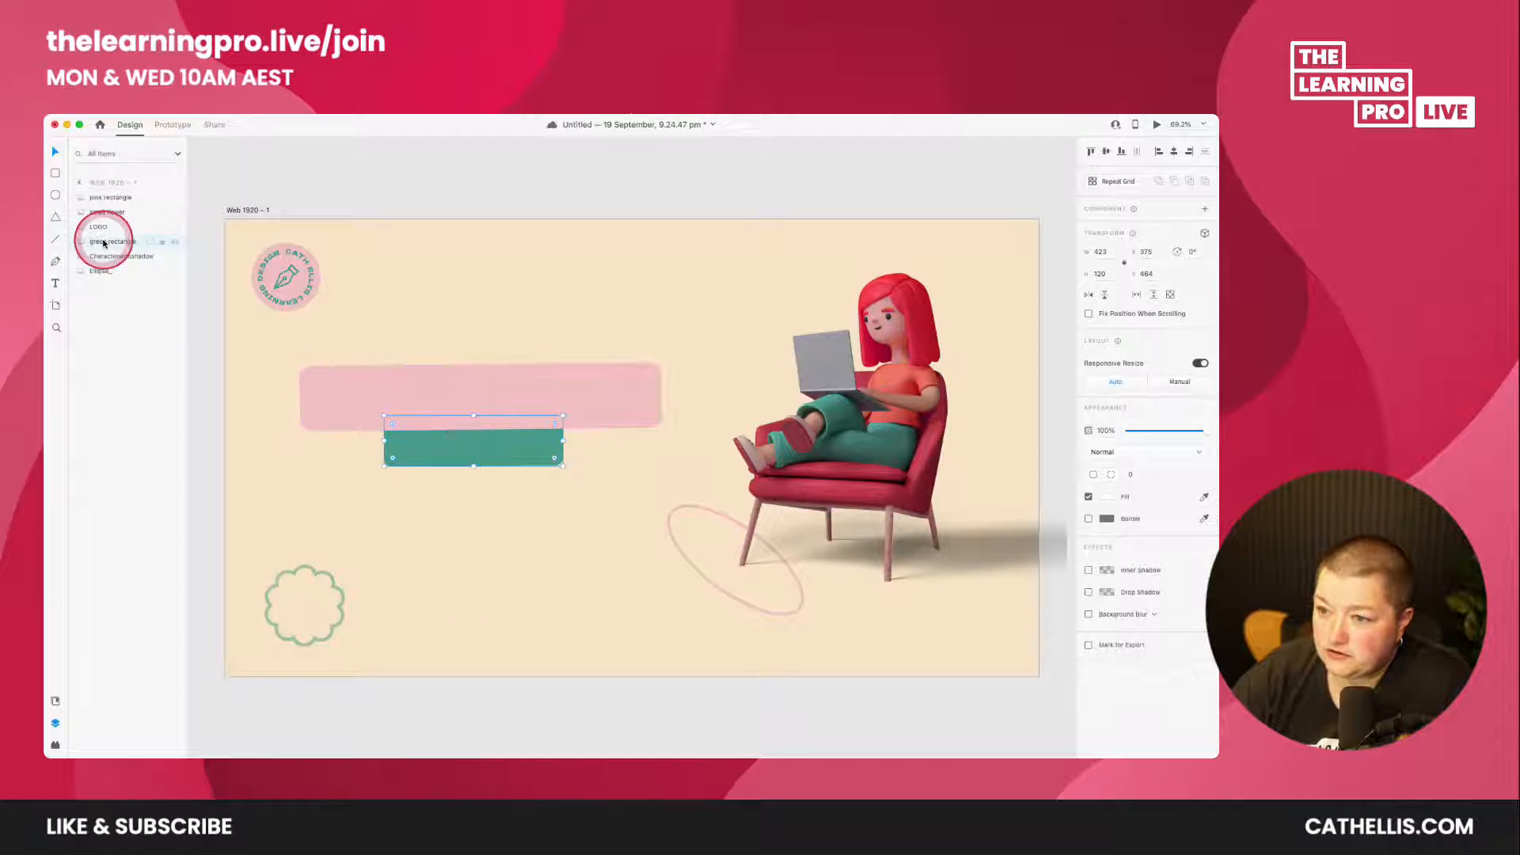
{"action": "mouse_move", "coordinate": [104, 237]}
{"action": "left_mouse_down"}
{"action": "mouse_move", "coordinate": [108, 203]}
{"action": "mouse_move", "coordinate": [108, 247]}
{"action": "left_mouse_up"}
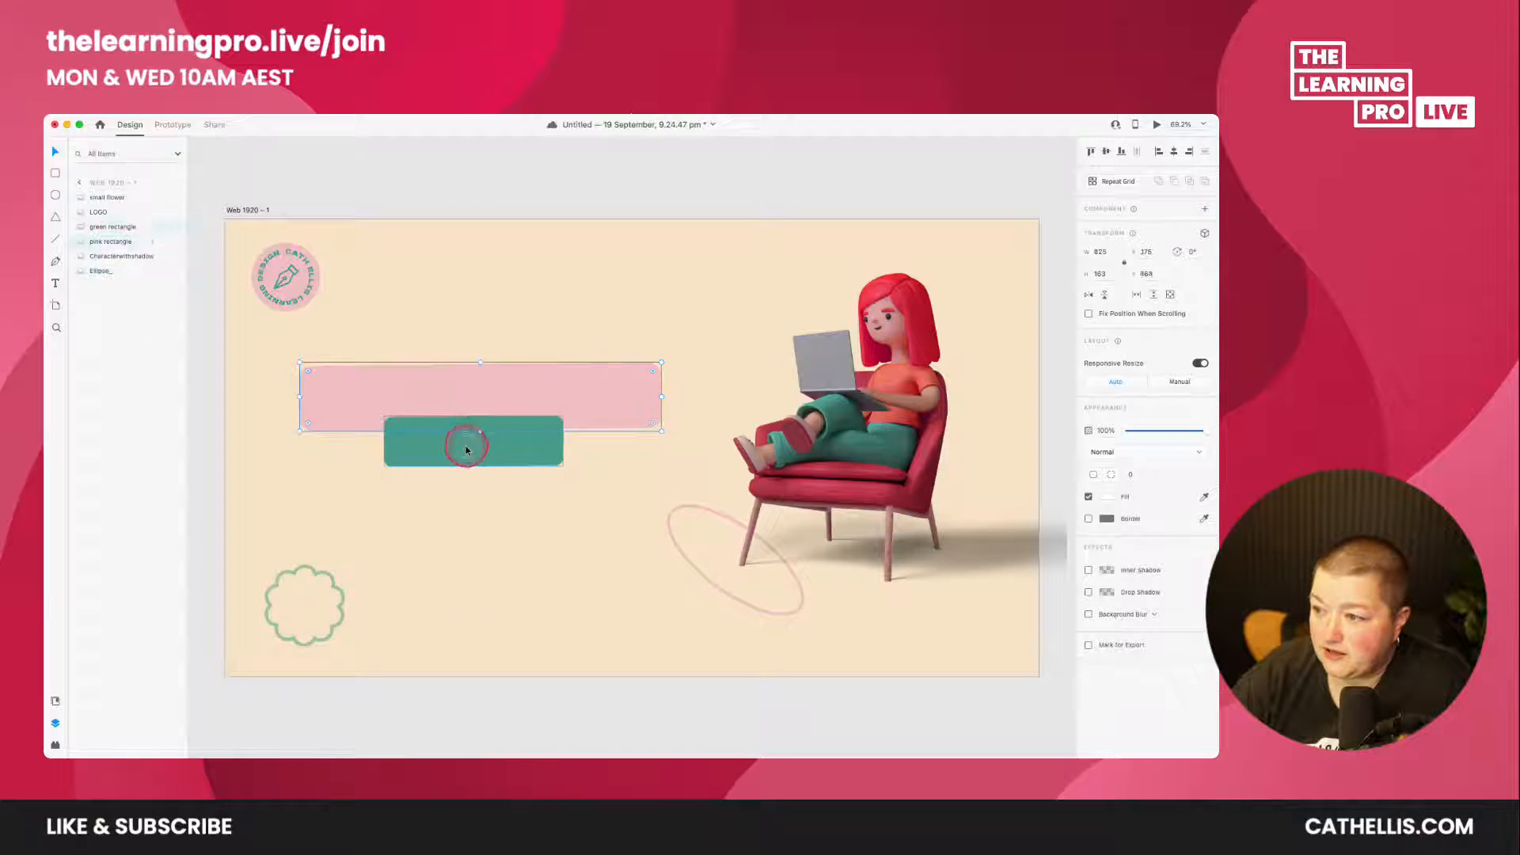
- Shrink the green rectangle to about 325 by 92 and center it over the pink rectangle's lower edge at about X 440, Y 464
{"action": "left_click_drag", "start_coordinate": [465, 450], "coordinate": [465, 454]}
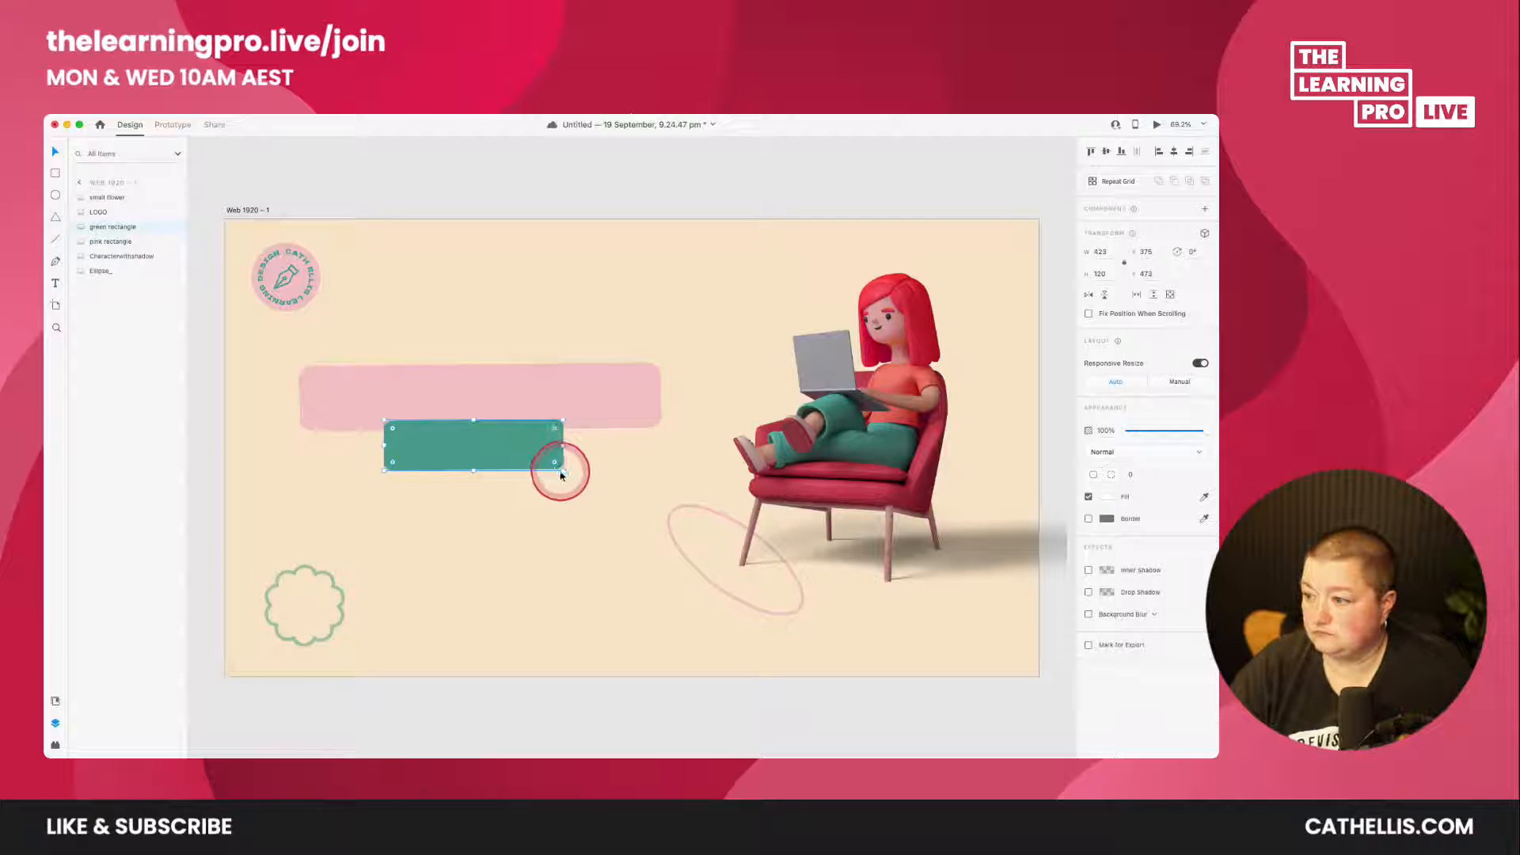
{"action": "left_click_drag", "start_coordinate": [560, 474], "coordinate": [545, 459]}
{"action": "left_click_drag", "start_coordinate": [459, 441], "coordinate": [478, 441]}
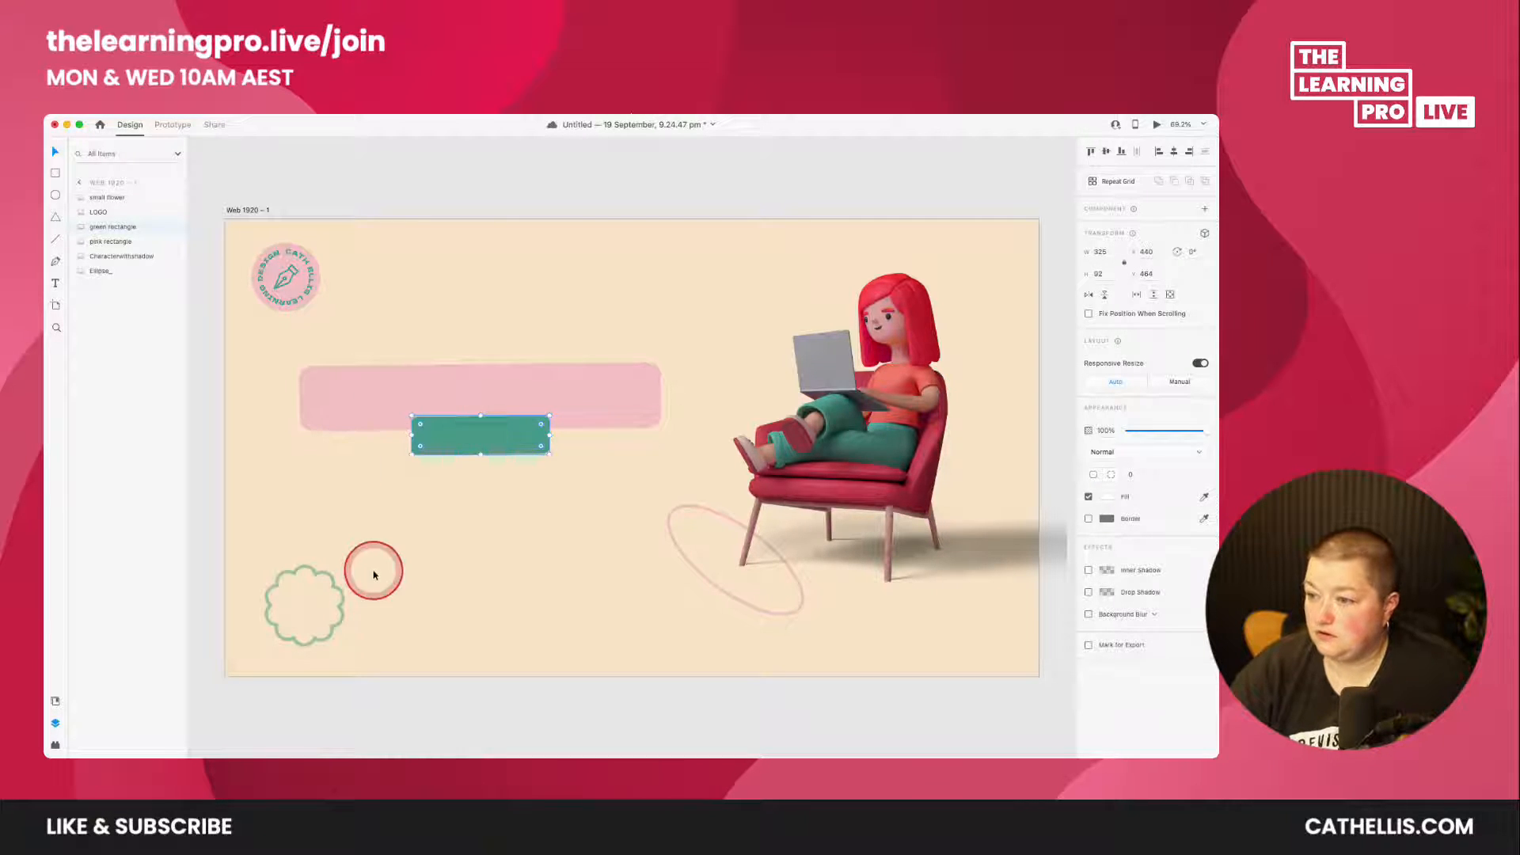
{"action": "left_click", "coordinate": [373, 571]}
- Import Large flower.png, align it to the artboard's bottom-left corner, and shrink it to about 319 by 336
{"action": "mouse_move", "coordinate": [477, 757]}
{"action": "left_click", "coordinate": [94, 731]}
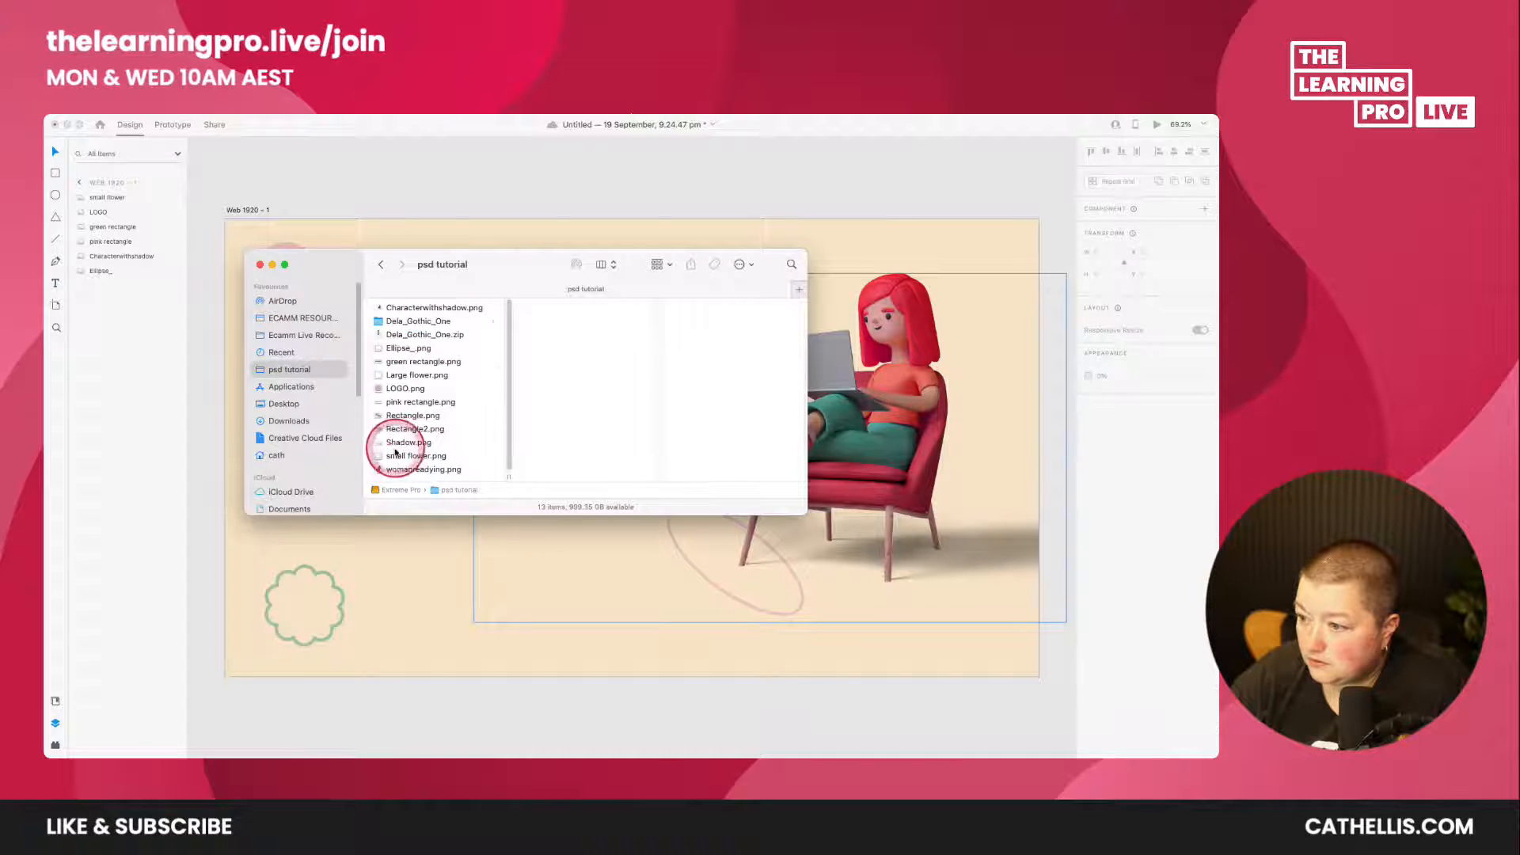
{"action": "left_click", "coordinate": [402, 378]}
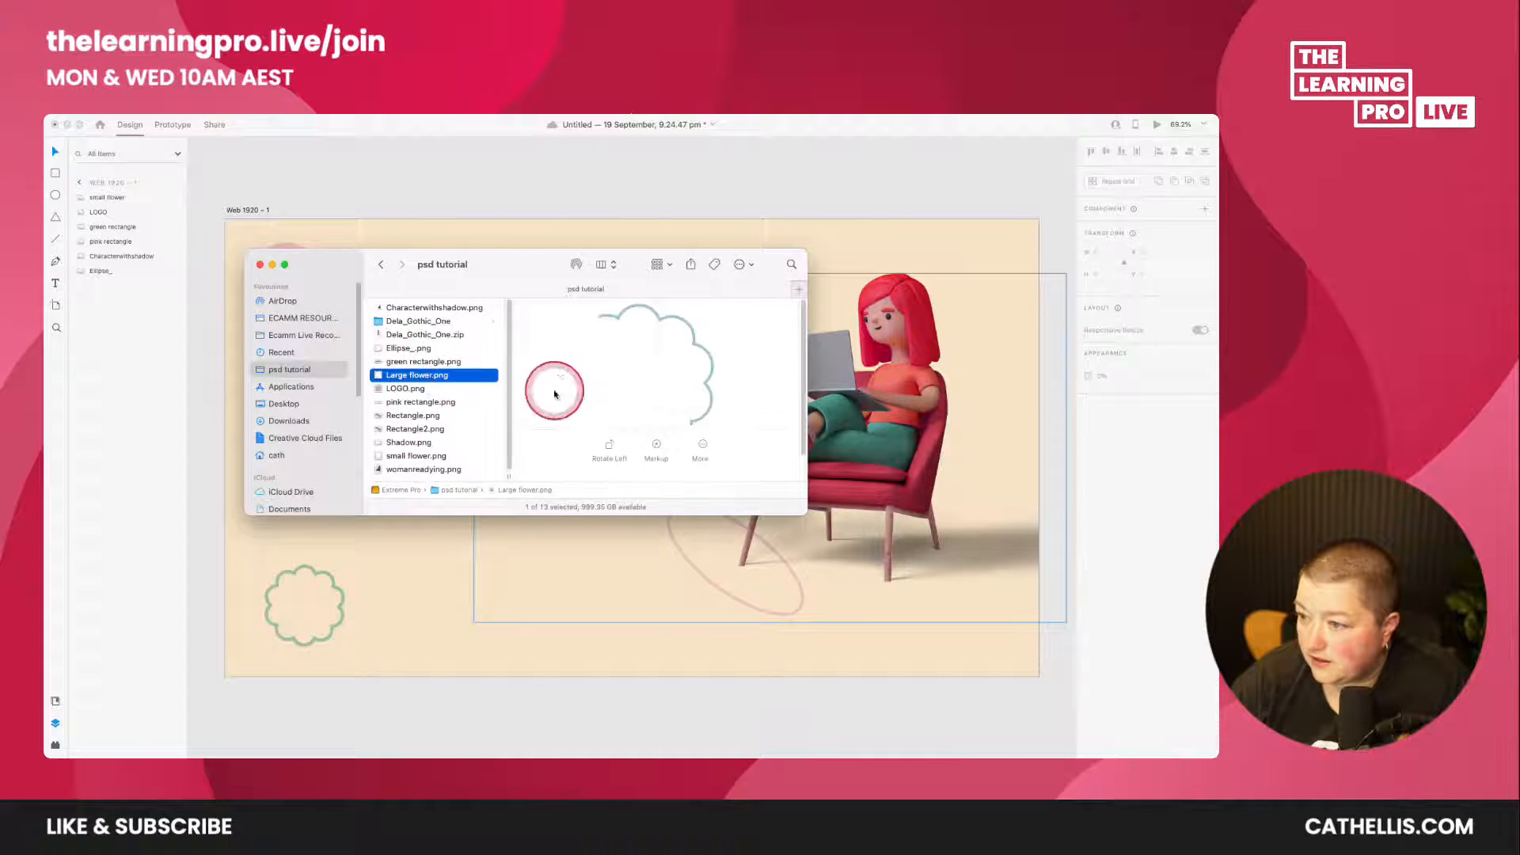
{"action": "left_click_drag", "start_coordinate": [420, 377], "coordinate": [285, 502]}
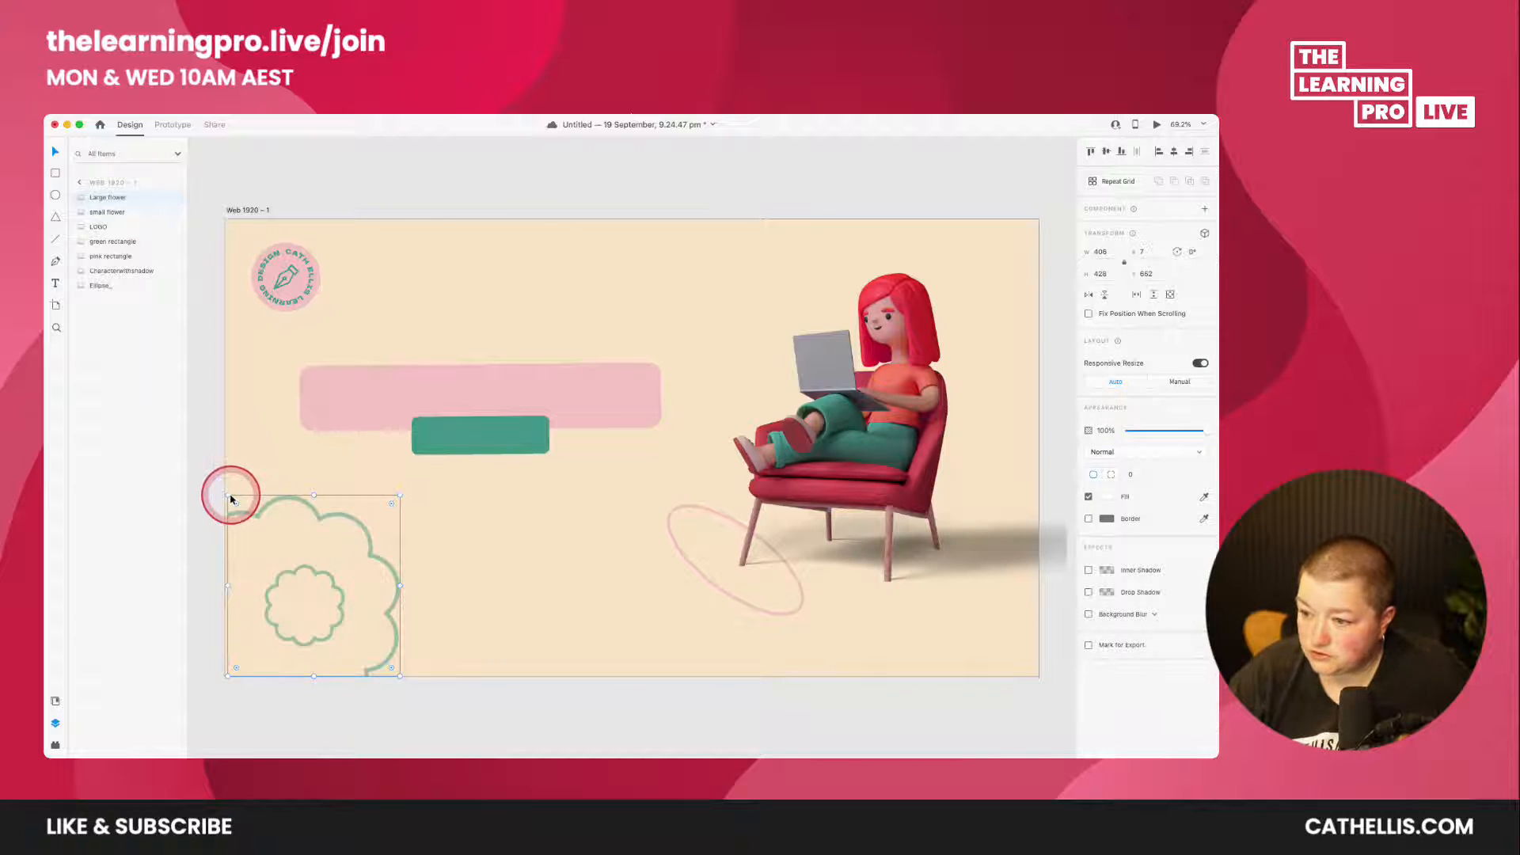
{"action": "left_click_drag", "start_coordinate": [305, 505], "coordinate": [303, 505]}
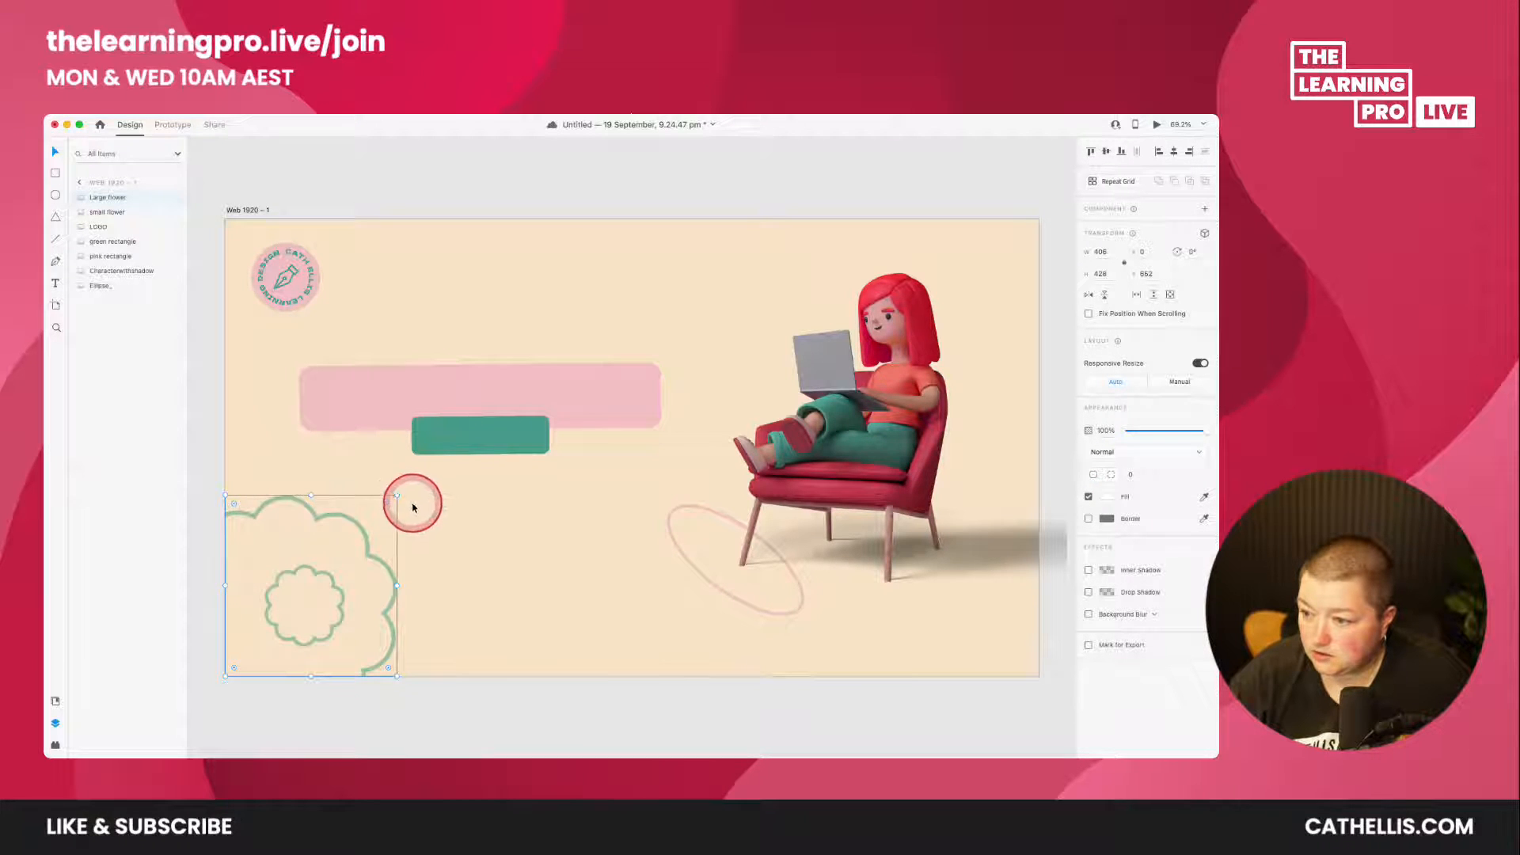
{"action": "left_click_drag", "start_coordinate": [397, 495], "coordinate": [290, 584]}
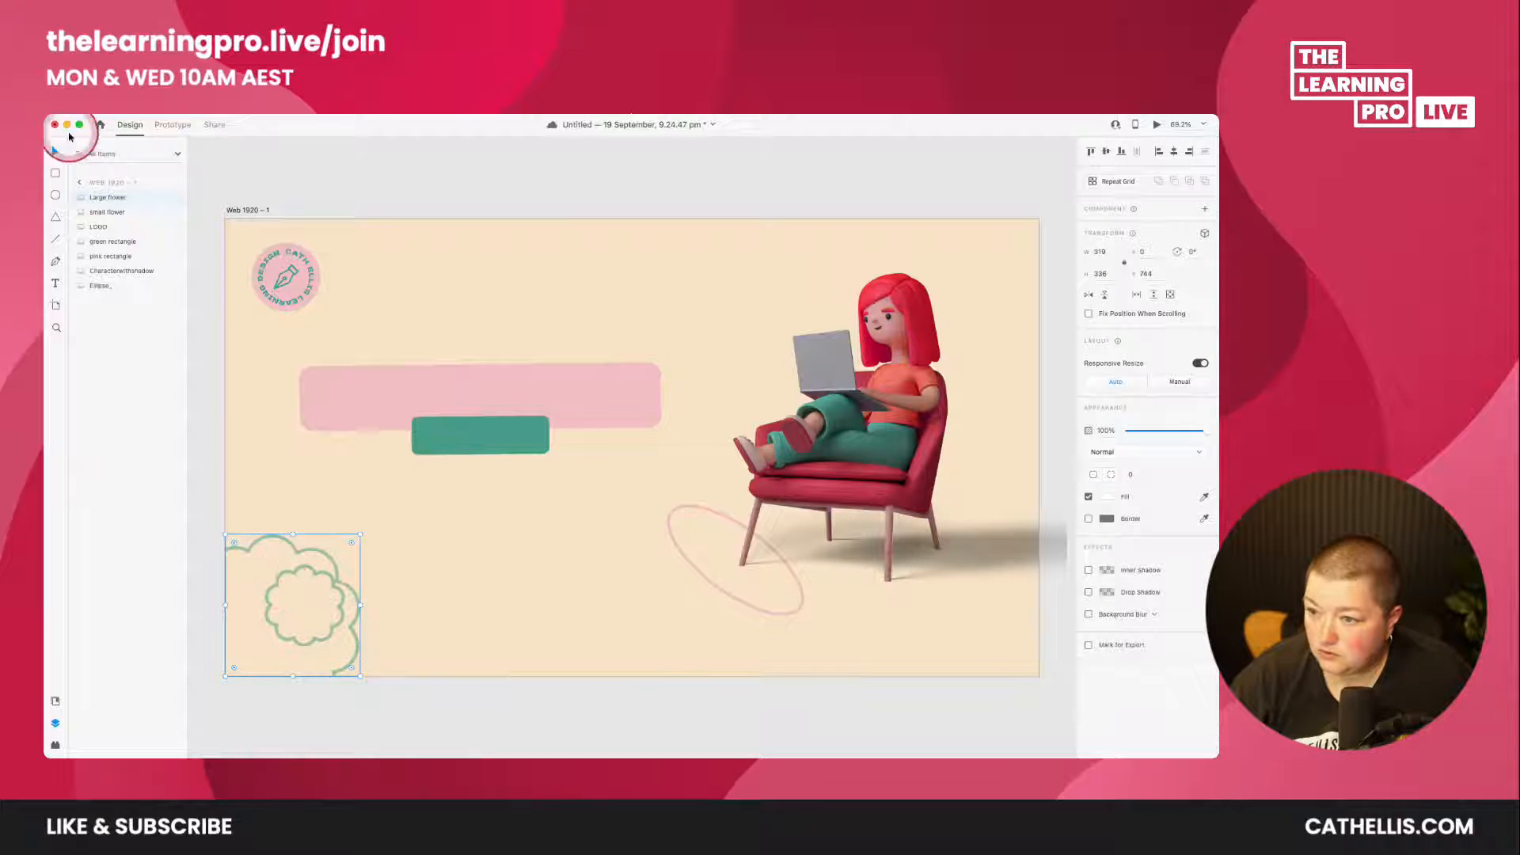
- Move the Large flower layer beneath the small flower and reposition the small flower inside it at about X 36, Y 847
{"action": "left_click", "coordinate": [99, 199]}
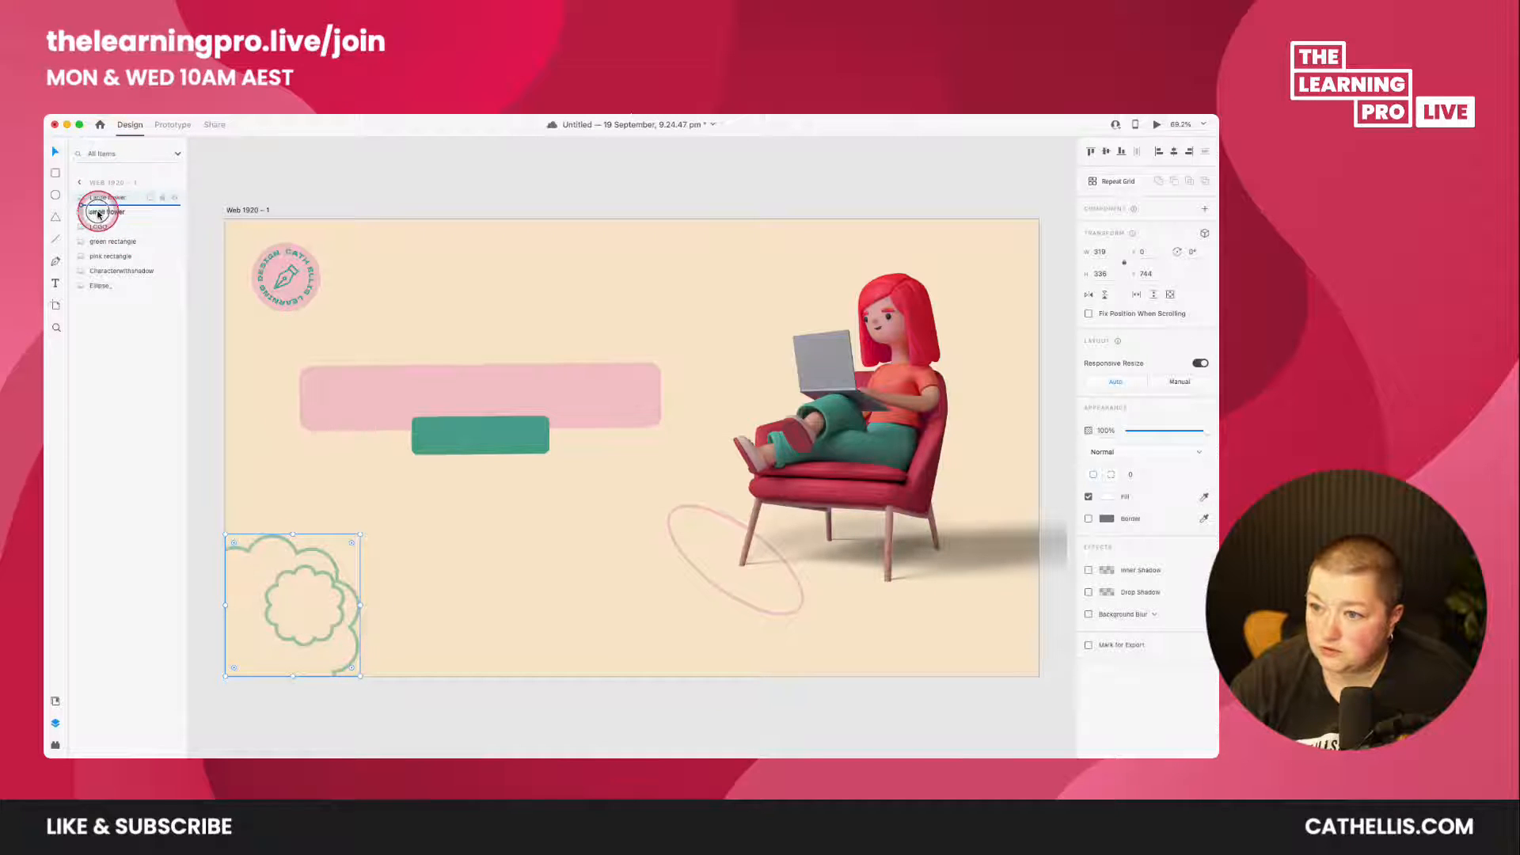
{"action": "left_click_drag", "start_coordinate": [98, 213], "coordinate": [99, 216]}
{"action": "left_click", "coordinate": [307, 576]}
{"action": "left_click_drag", "start_coordinate": [304, 574], "coordinate": [277, 586]}
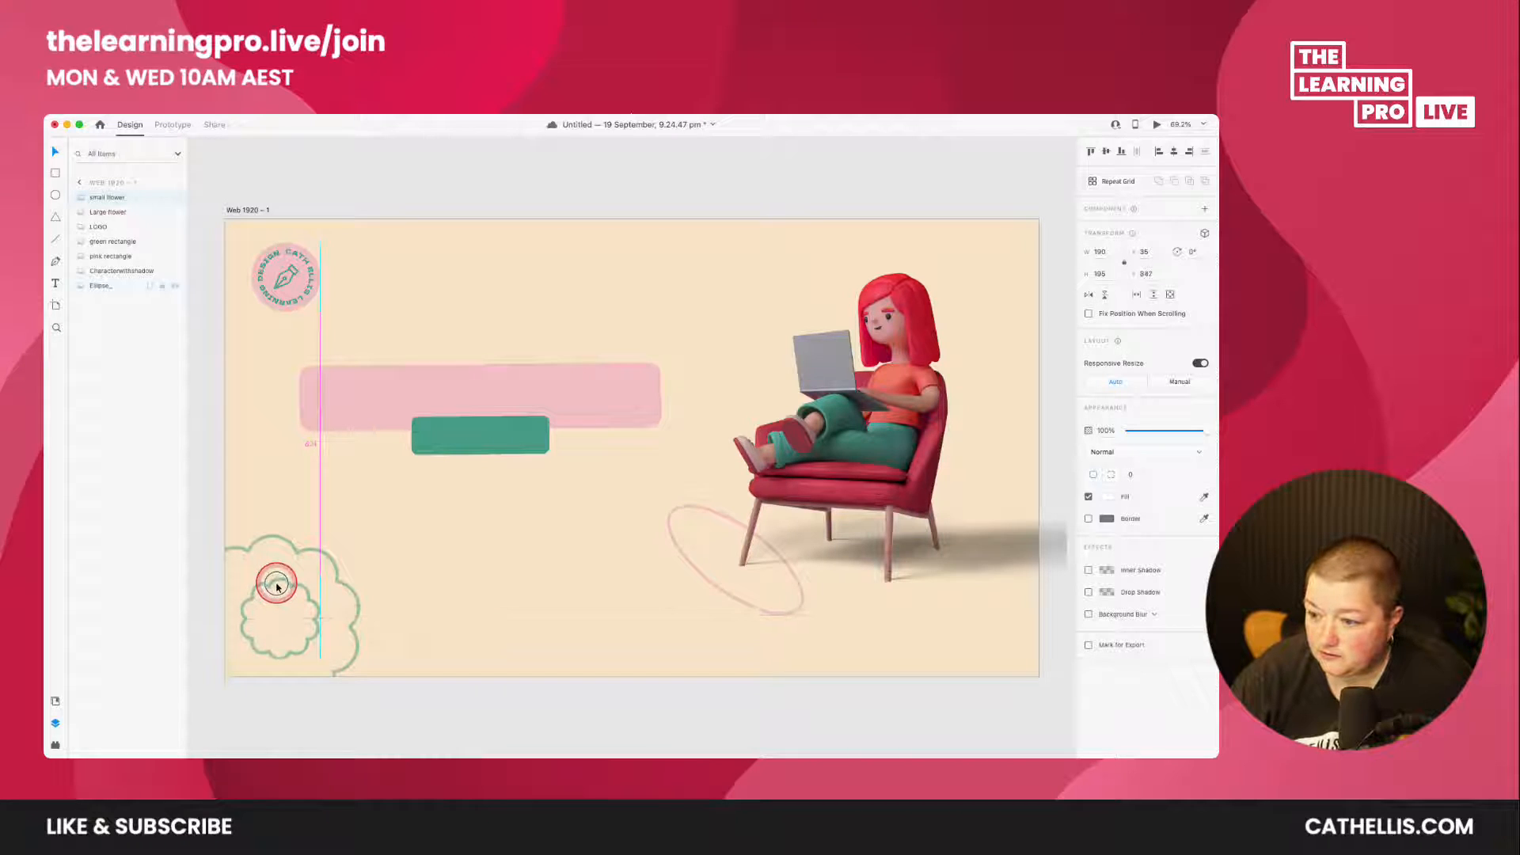
- Try placing a shrunken duplicate of both flowers, rotated to -165°, in the artboard's top-right corner, and delete it
{"action": "left_click_drag", "start_coordinate": [219, 511], "coordinate": [405, 718]}
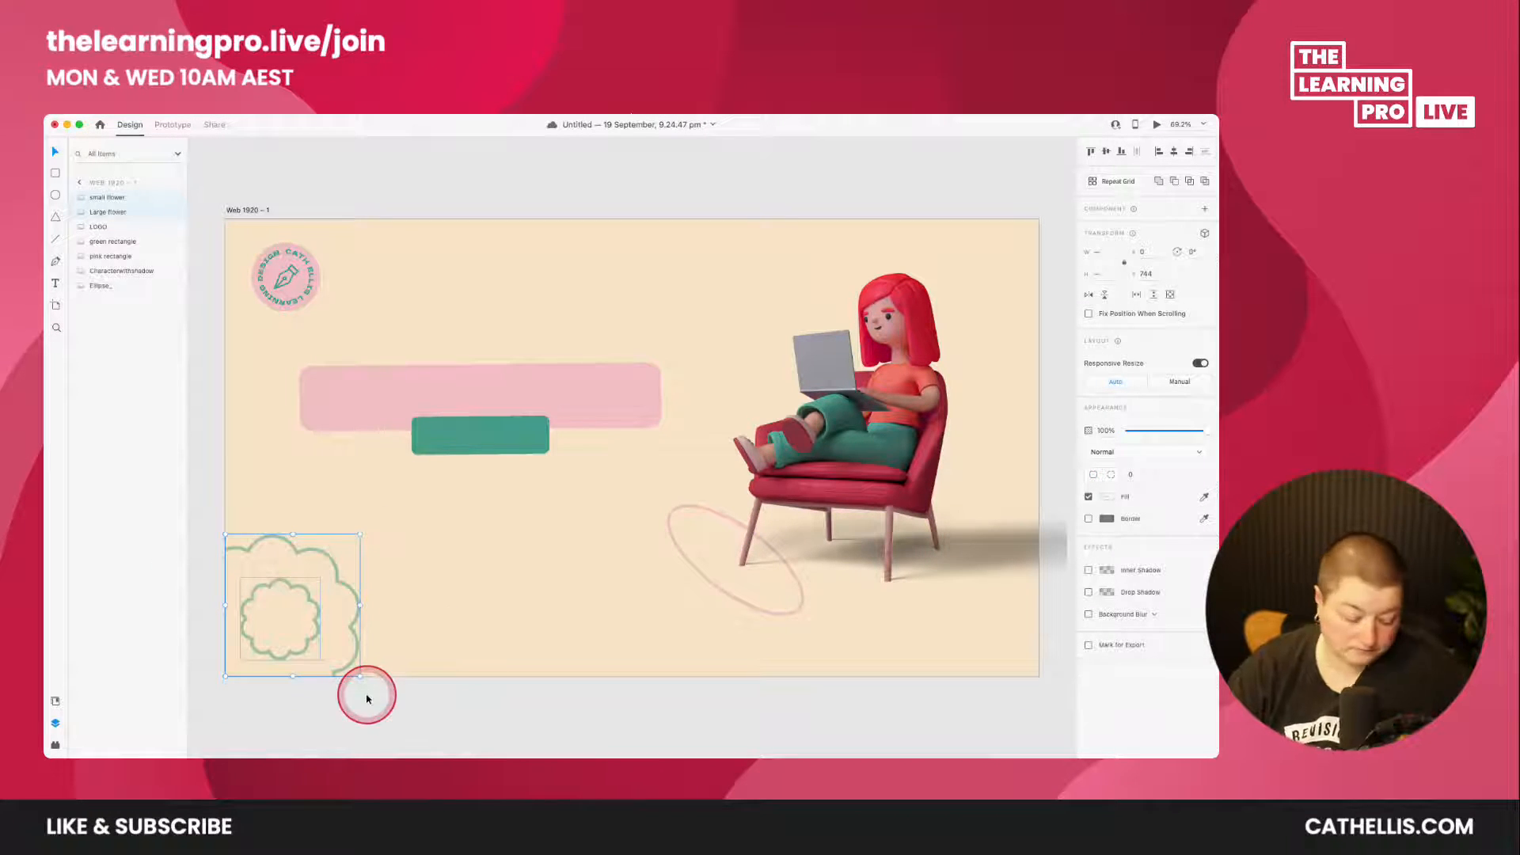
{"action": "key", "text": "super+d"}
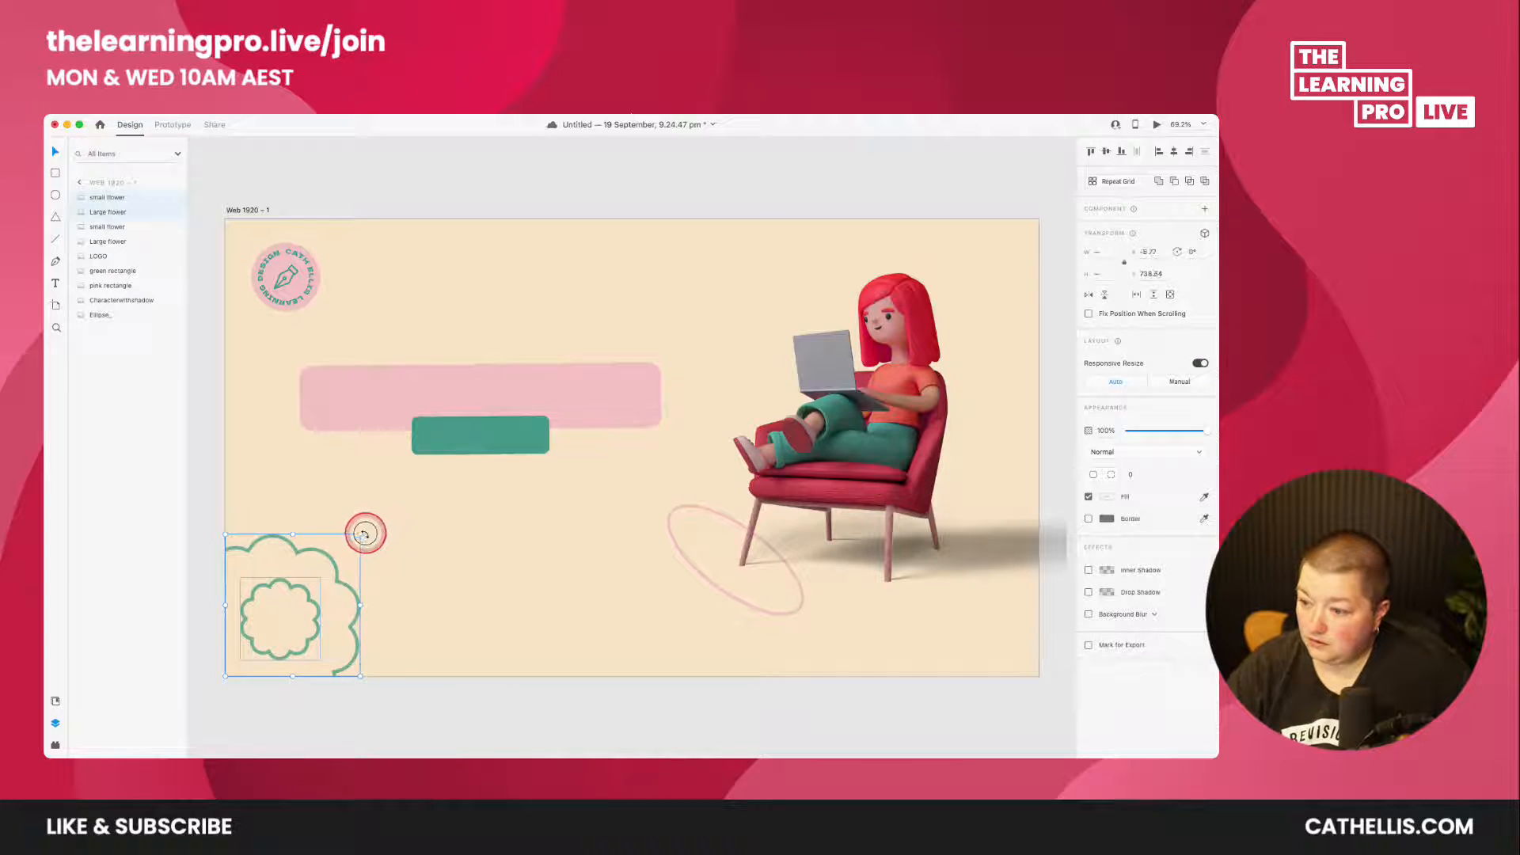
{"action": "left_click_drag", "start_coordinate": [365, 534], "coordinate": [955, 303]}
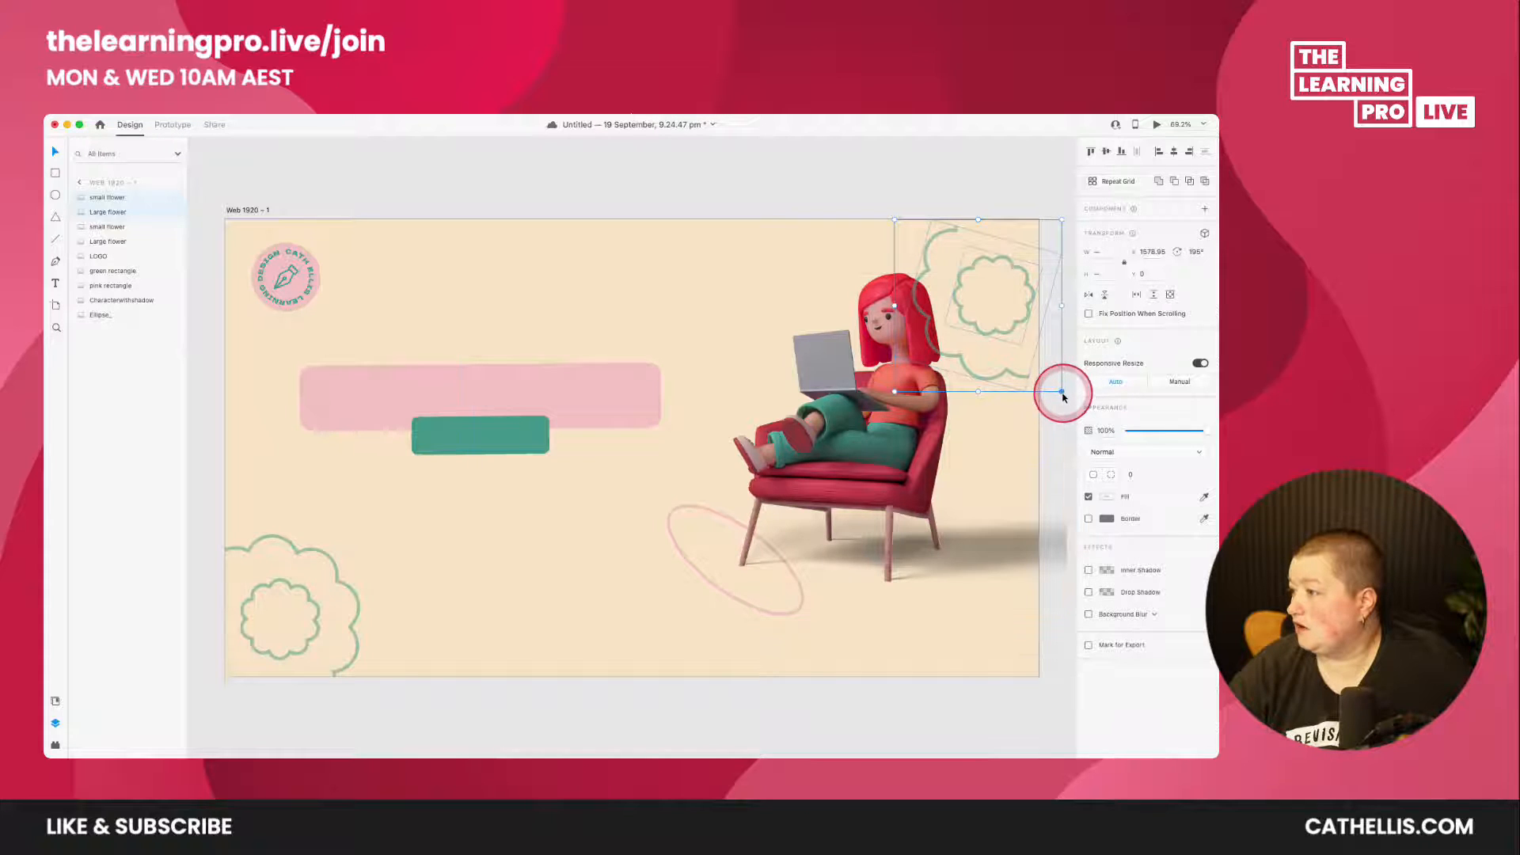
{"action": "left_click_drag", "start_coordinate": [1064, 392], "coordinate": [908, 308]}
{"action": "left_click", "coordinate": [846, 268]}
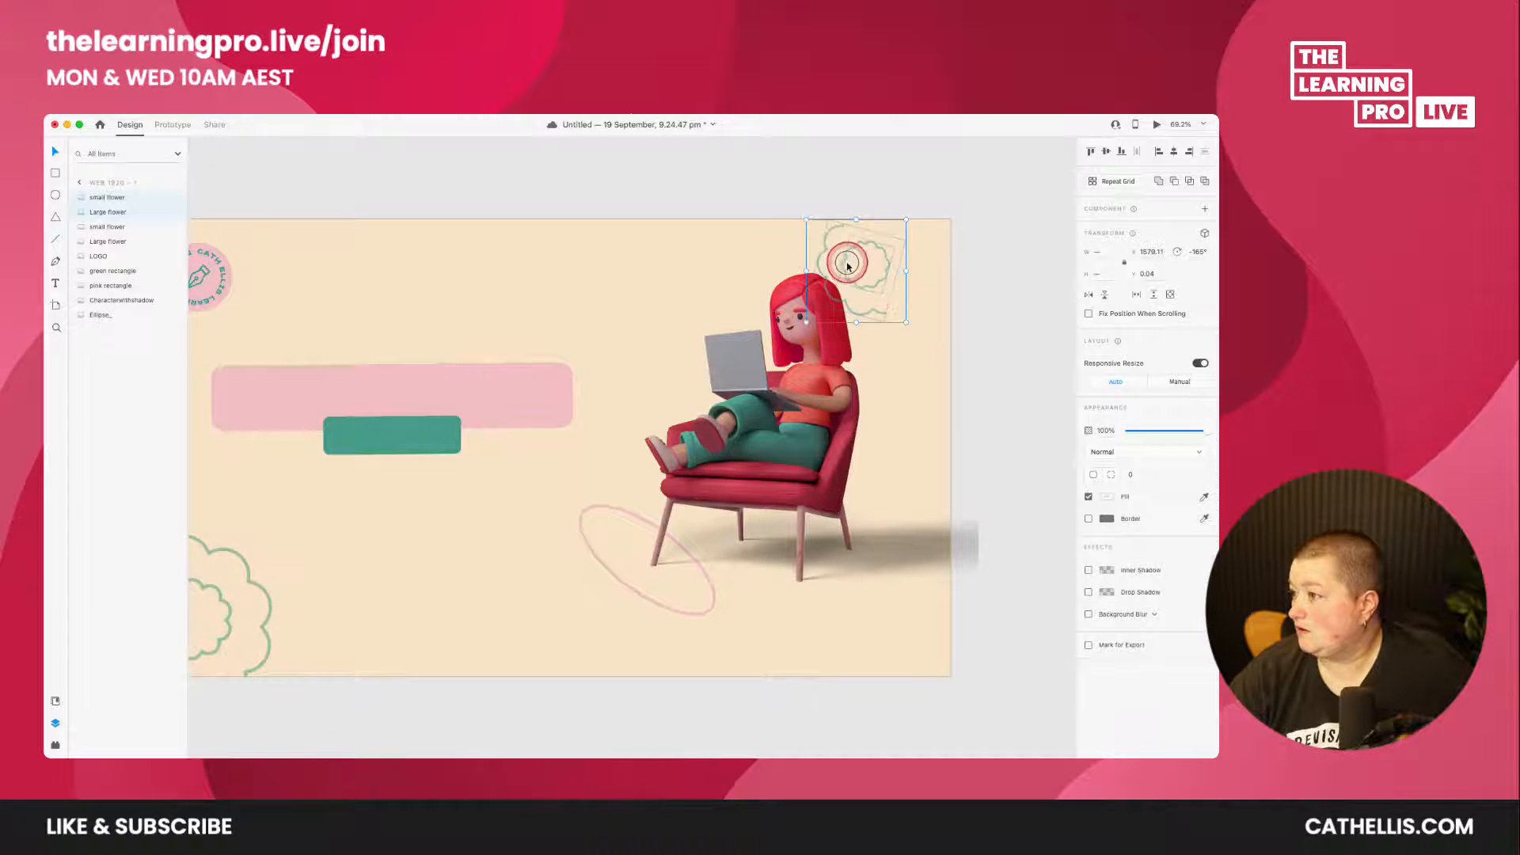
{"action": "left_click_drag", "start_coordinate": [848, 266], "coordinate": [886, 279]}
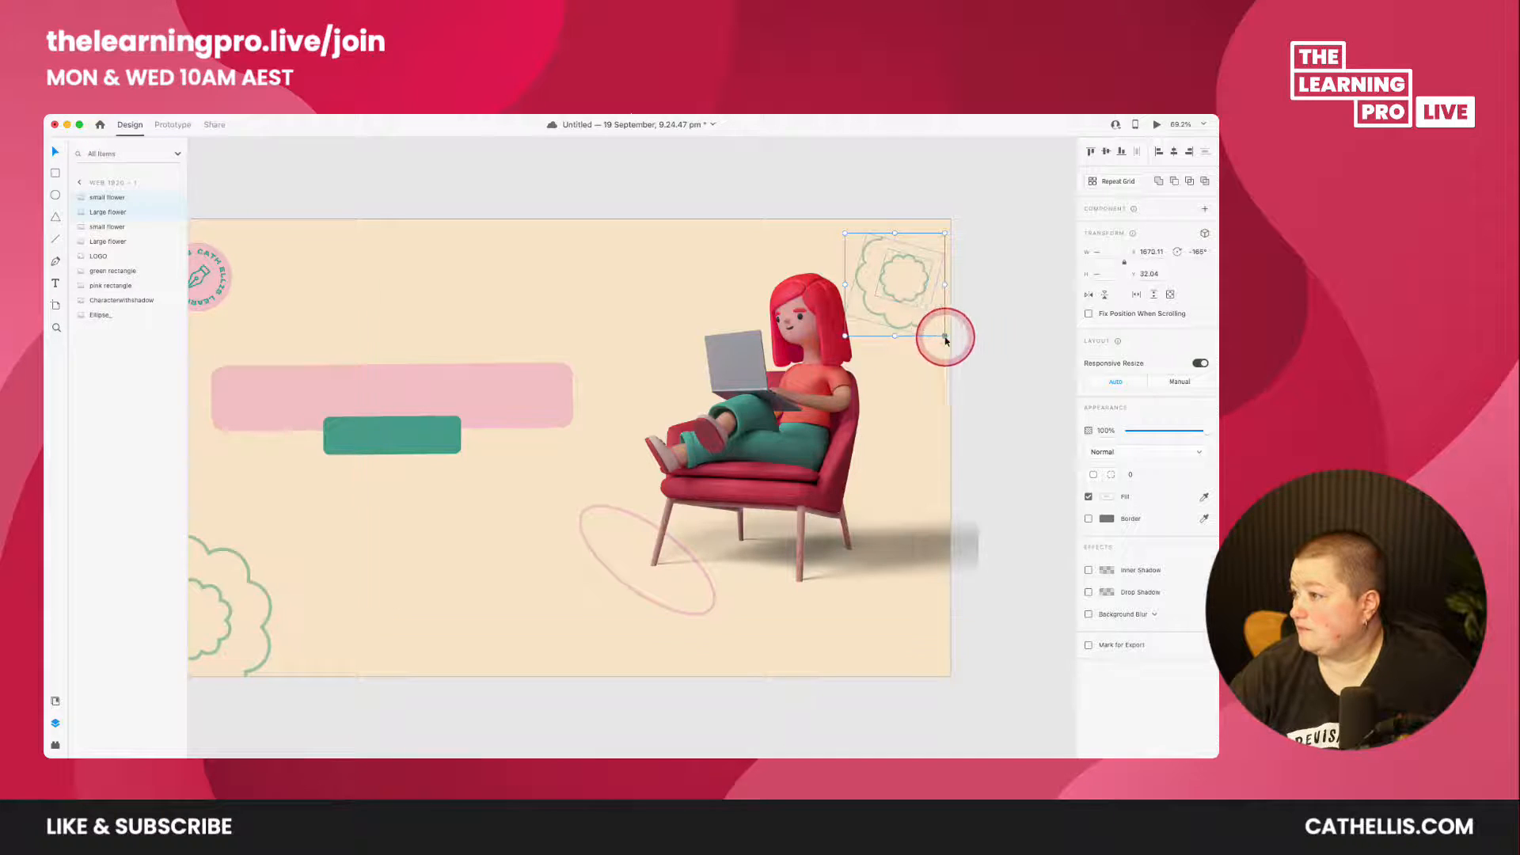
{"action": "left_click_drag", "start_coordinate": [948, 337], "coordinate": [921, 277]}
{"action": "left_click", "coordinate": [916, 305]}
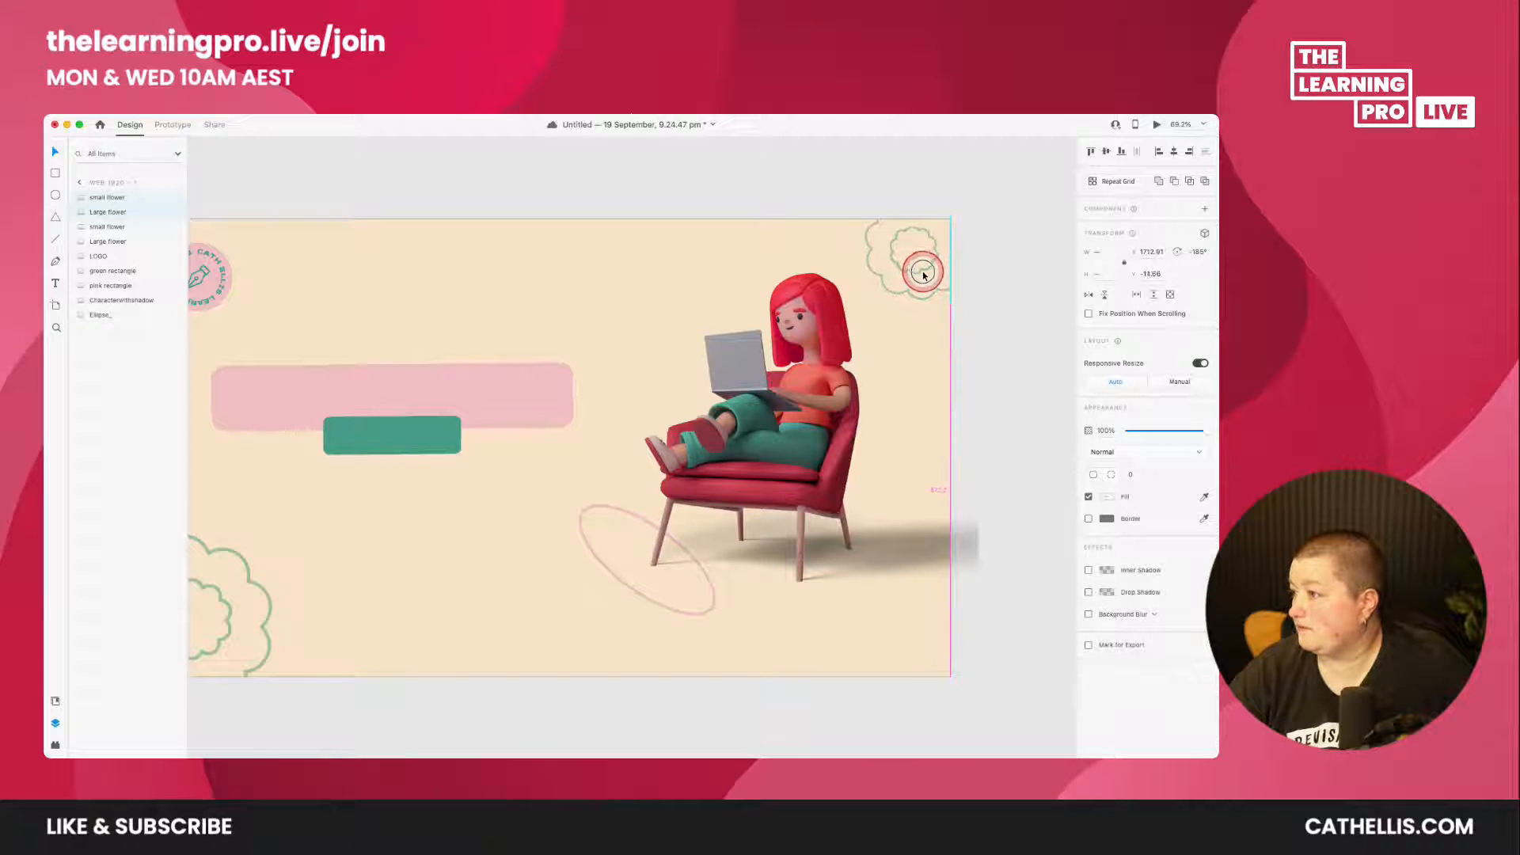
{"action": "key", "text": "Delete"}
- Duplicate both flowers from the artboard's bottom-left corner, rotate the copies to 180°, and place them on the pasteboard below the artboard
{"action": "scroll", "coordinate": [689, 193], "scroll_direction": "right", "scroll_amount": 2}
{"action": "scroll", "coordinate": [689, 193], "scroll_direction": "down", "scroll_amount": 1}
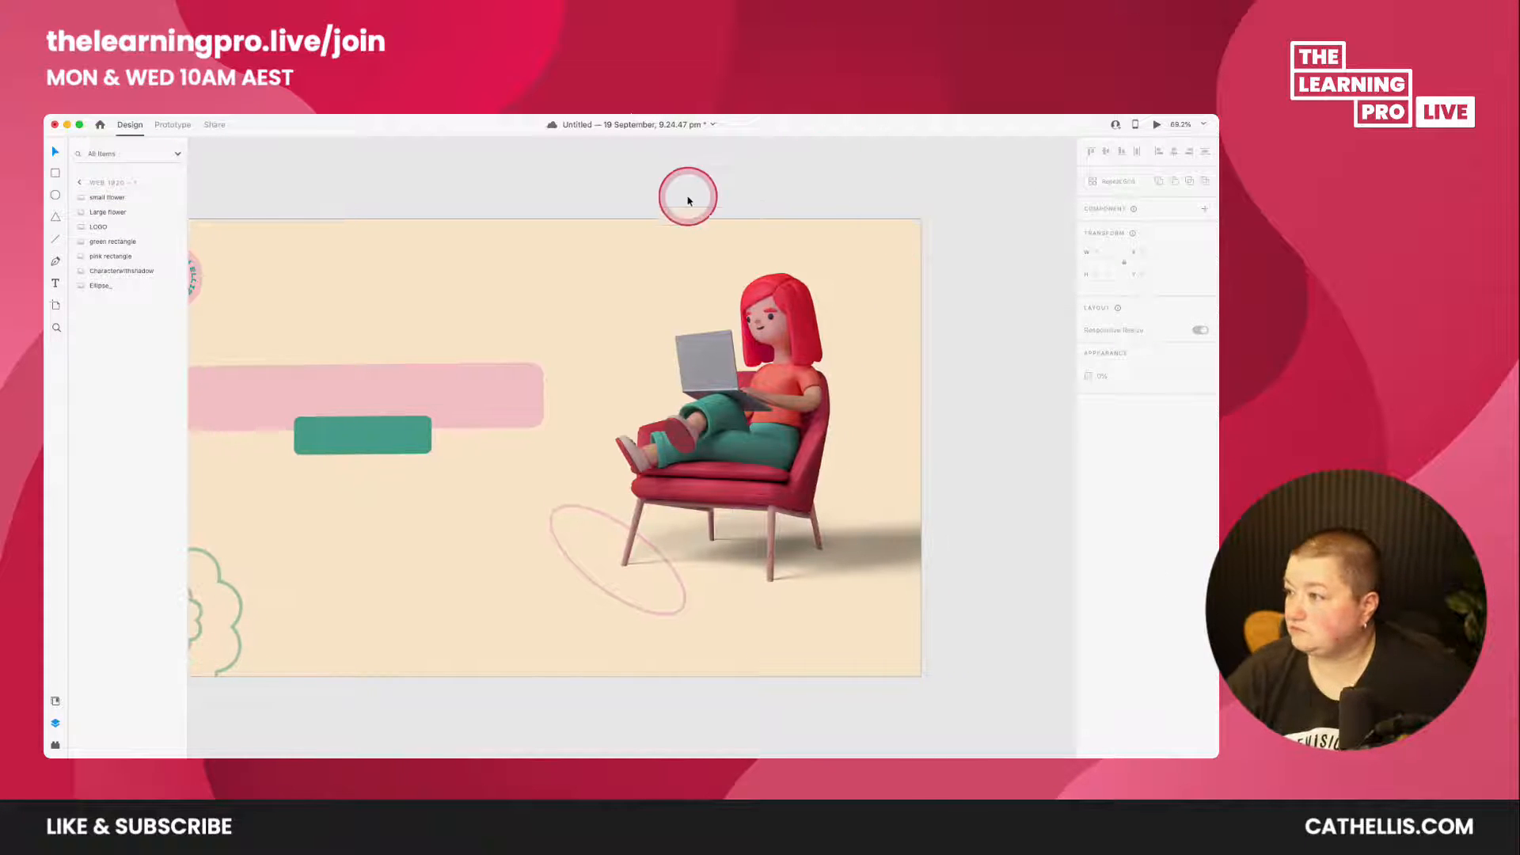
{"action": "scroll", "coordinate": [566, 514], "scroll_direction": "down", "scroll_amount": 5}
{"action": "scroll", "coordinate": [448, 509], "scroll_direction": "left", "scroll_amount": 5}
{"action": "scroll", "coordinate": [448, 510], "scroll_direction": "up", "scroll_amount": 2}
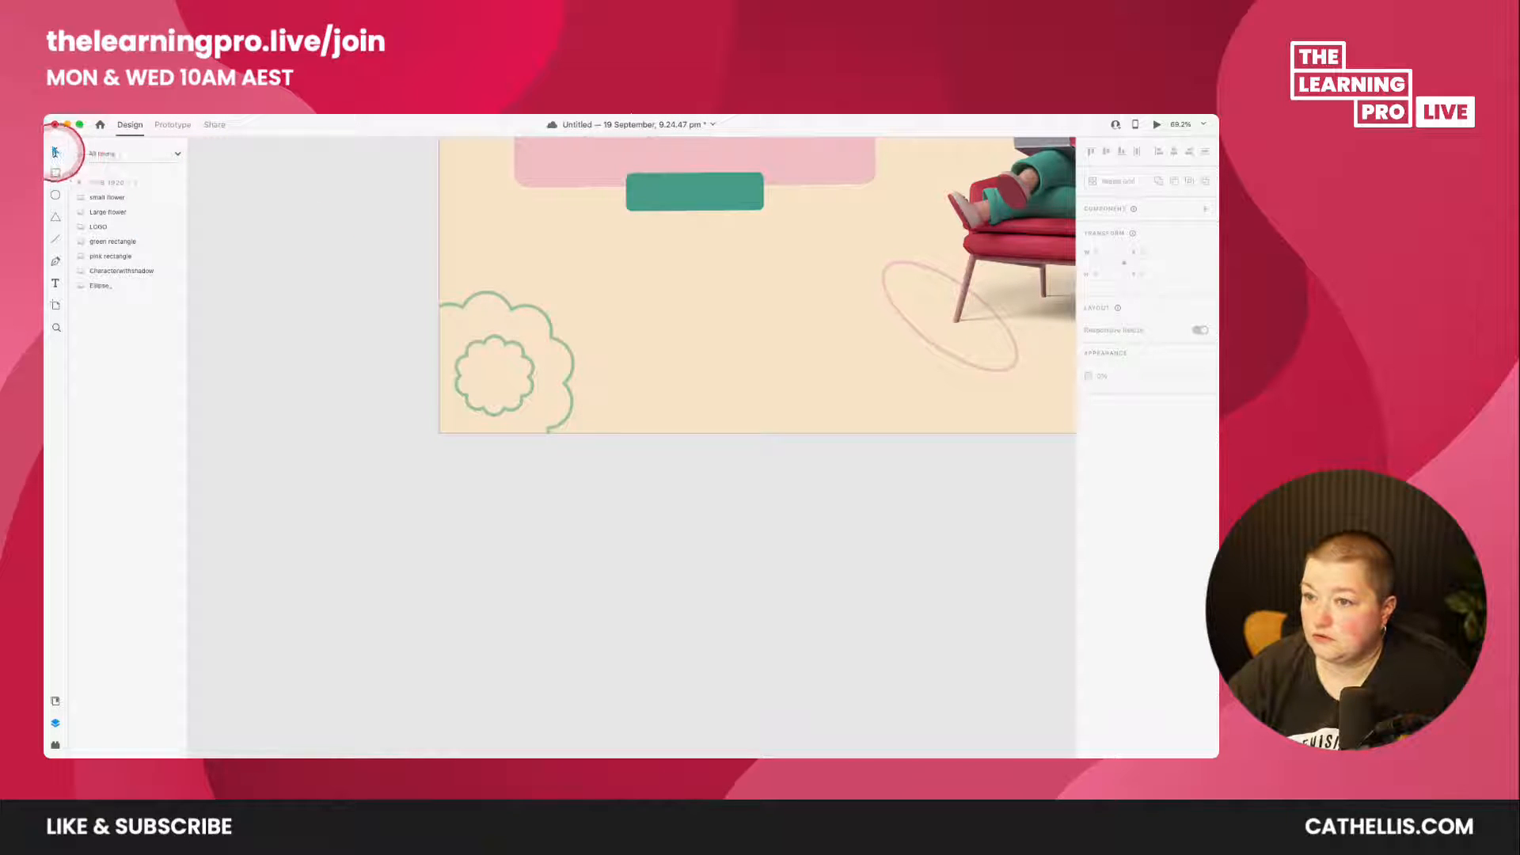
{"action": "left_click_drag", "start_coordinate": [400, 271], "coordinate": [622, 484]}
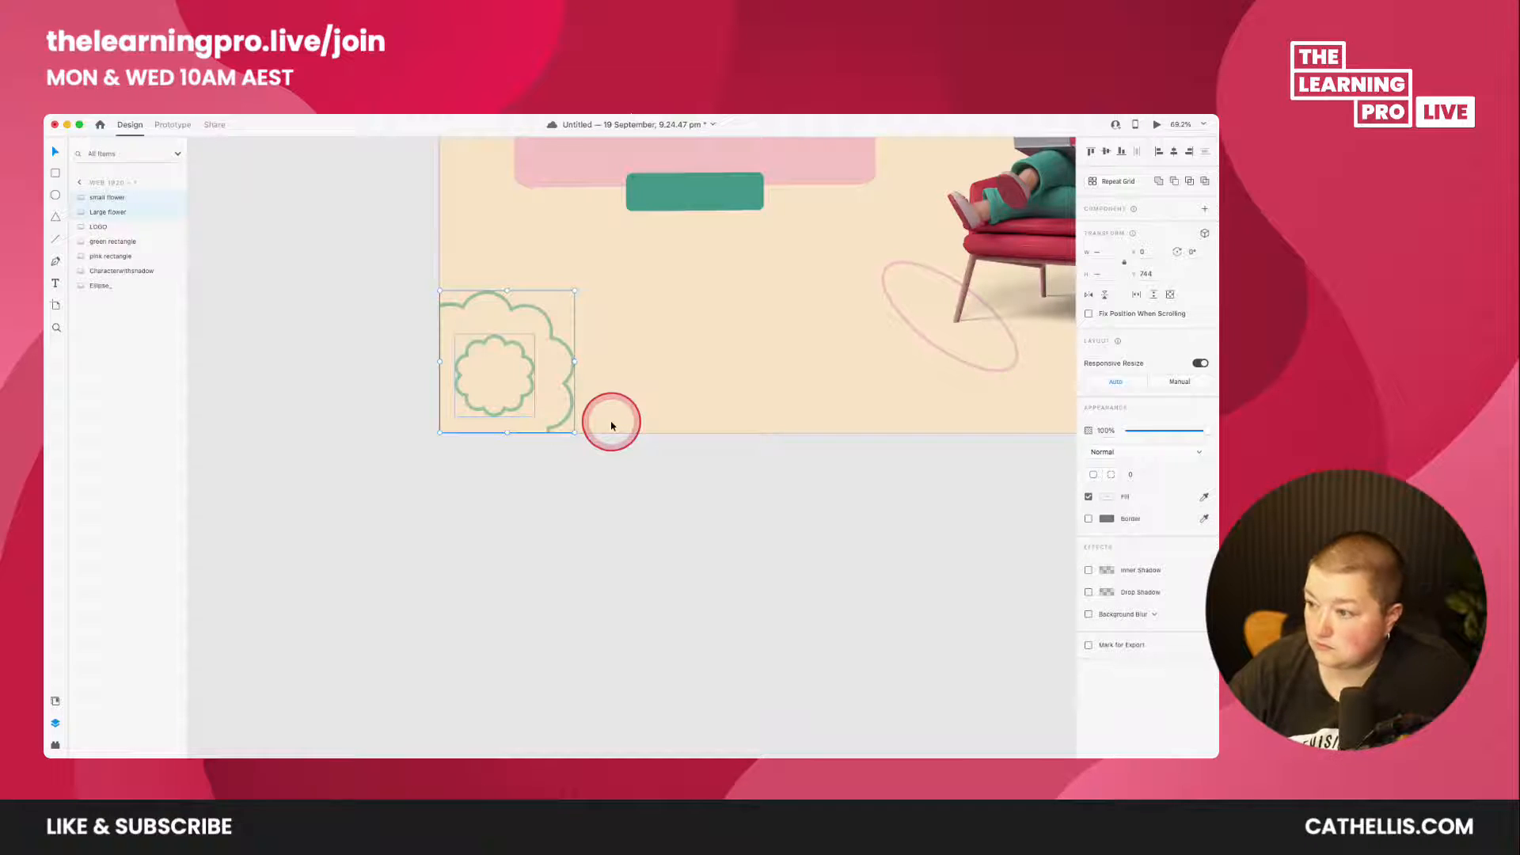
{"action": "key", "text": "super+d"}
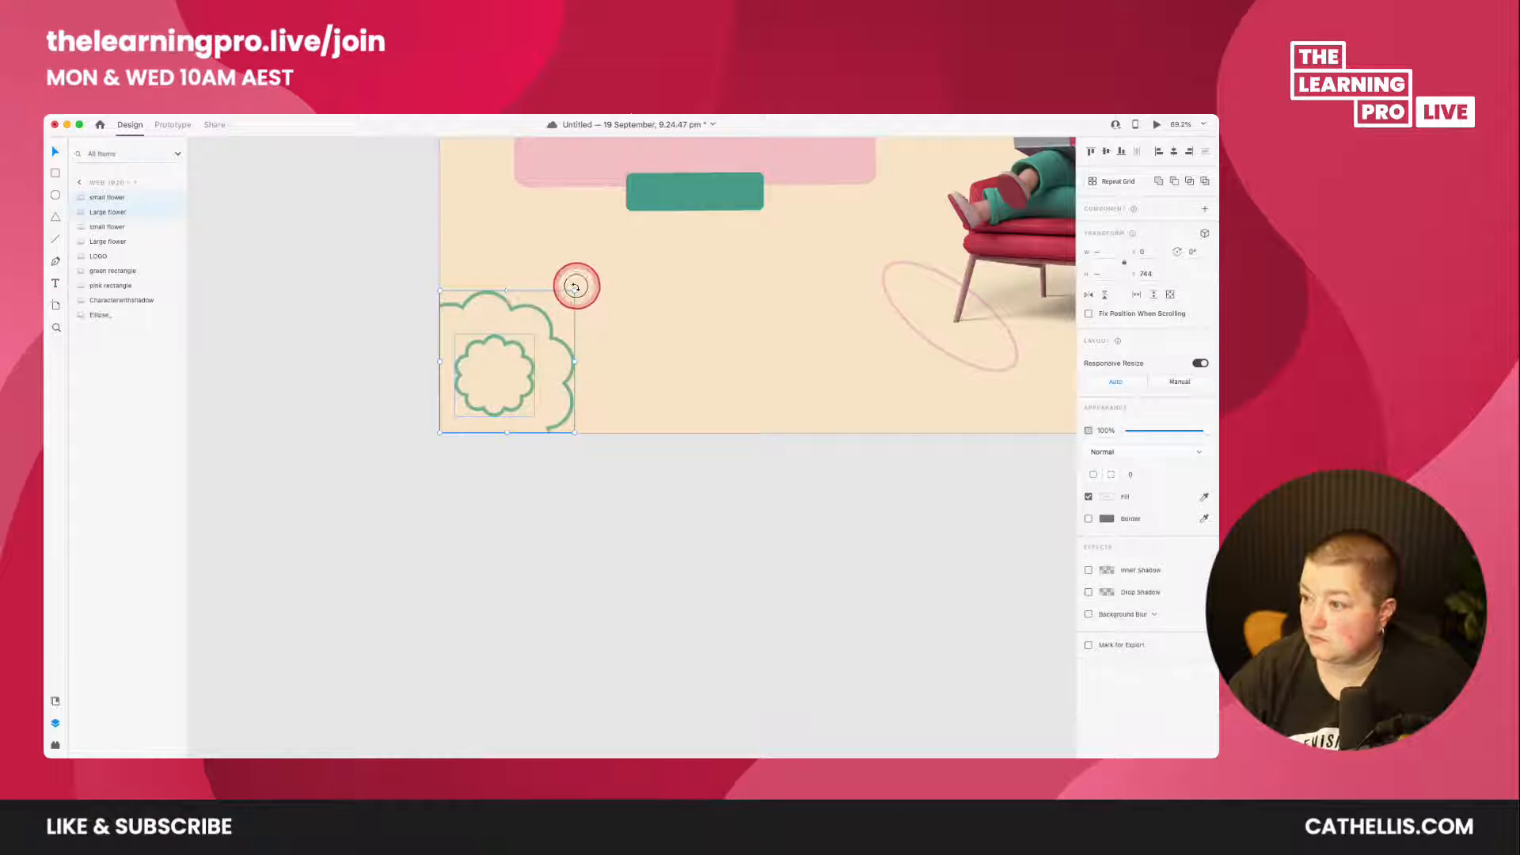
{"action": "left_click_drag", "start_coordinate": [575, 286], "coordinate": [952, 606]}
{"action": "scroll", "coordinate": [836, 640], "scroll_direction": "right", "scroll_amount": 10}
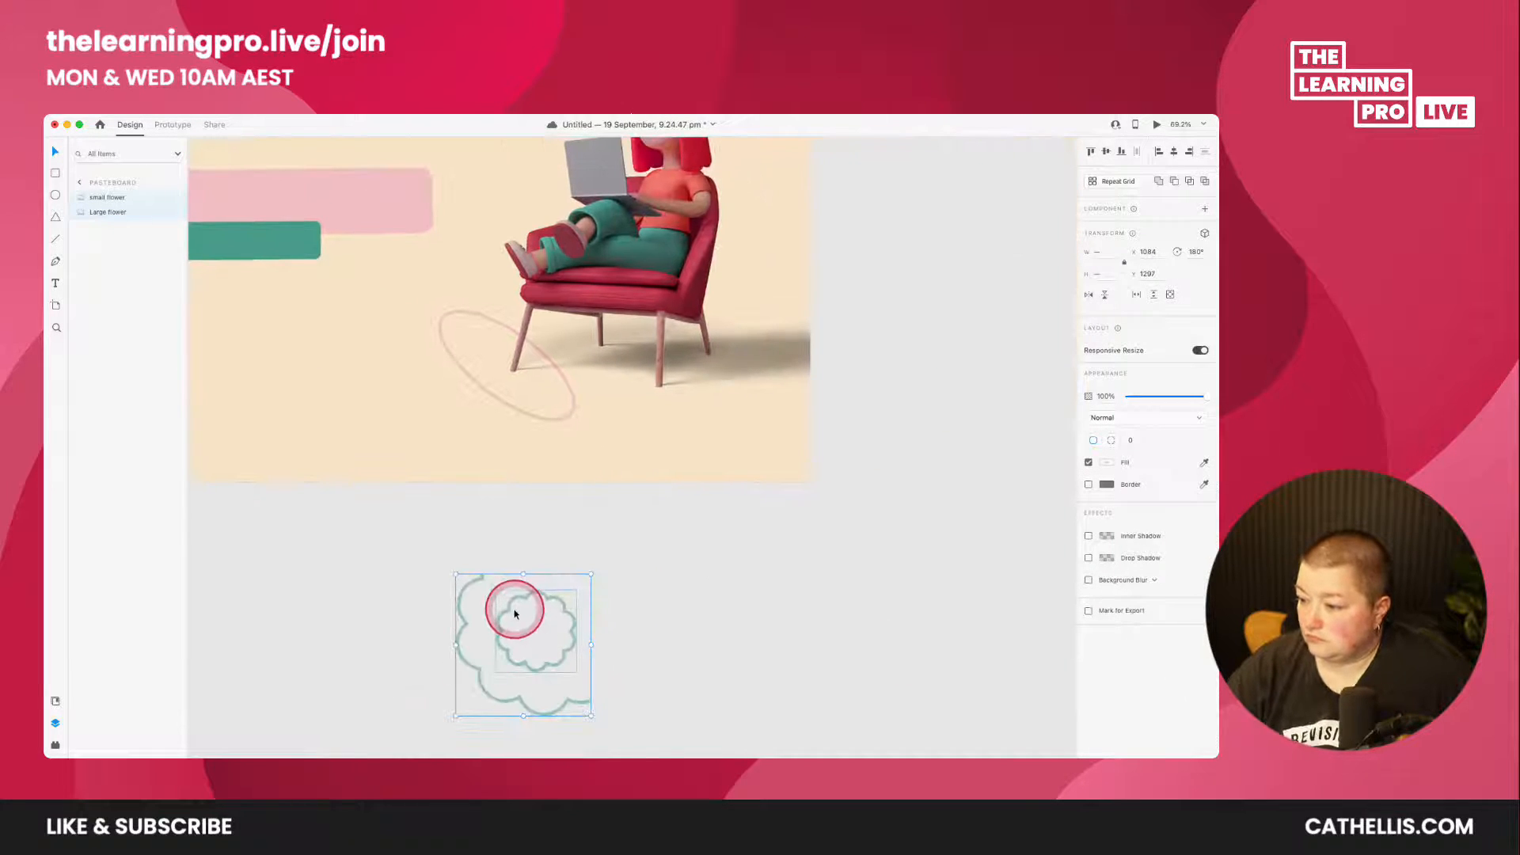
- Move the rotated large and small flower copies together to the artboard's top-right corner, overlapping its right edge
{"action": "left_click_drag", "start_coordinate": [508, 615], "coordinate": [838, 416]}
{"action": "scroll", "coordinate": [838, 414], "scroll_direction": "up", "scroll_amount": 2}
{"action": "left_click", "coordinate": [991, 391]}
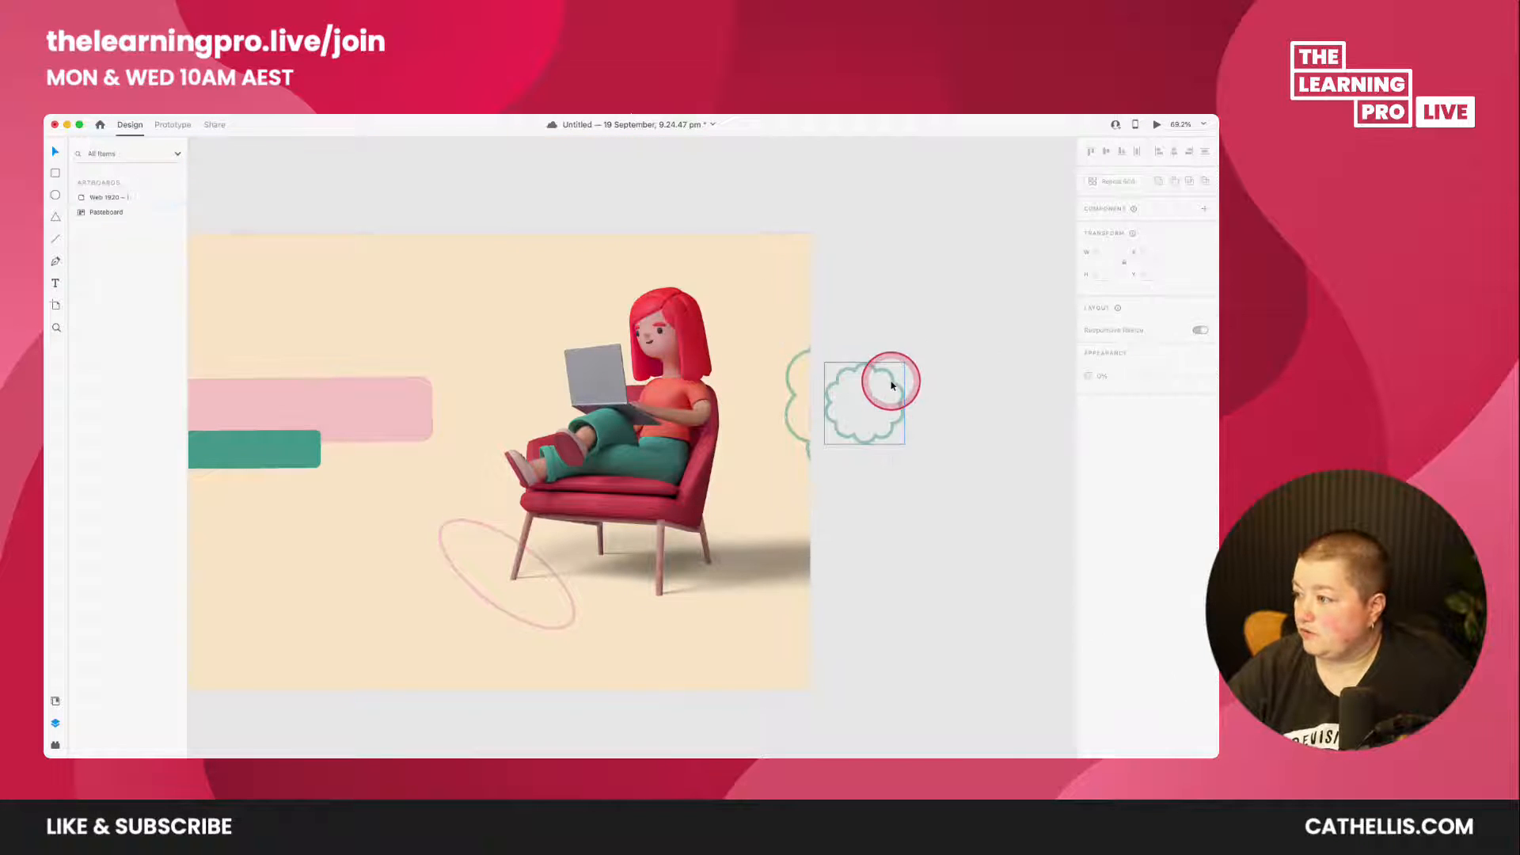
{"action": "left_click", "coordinate": [892, 383]}
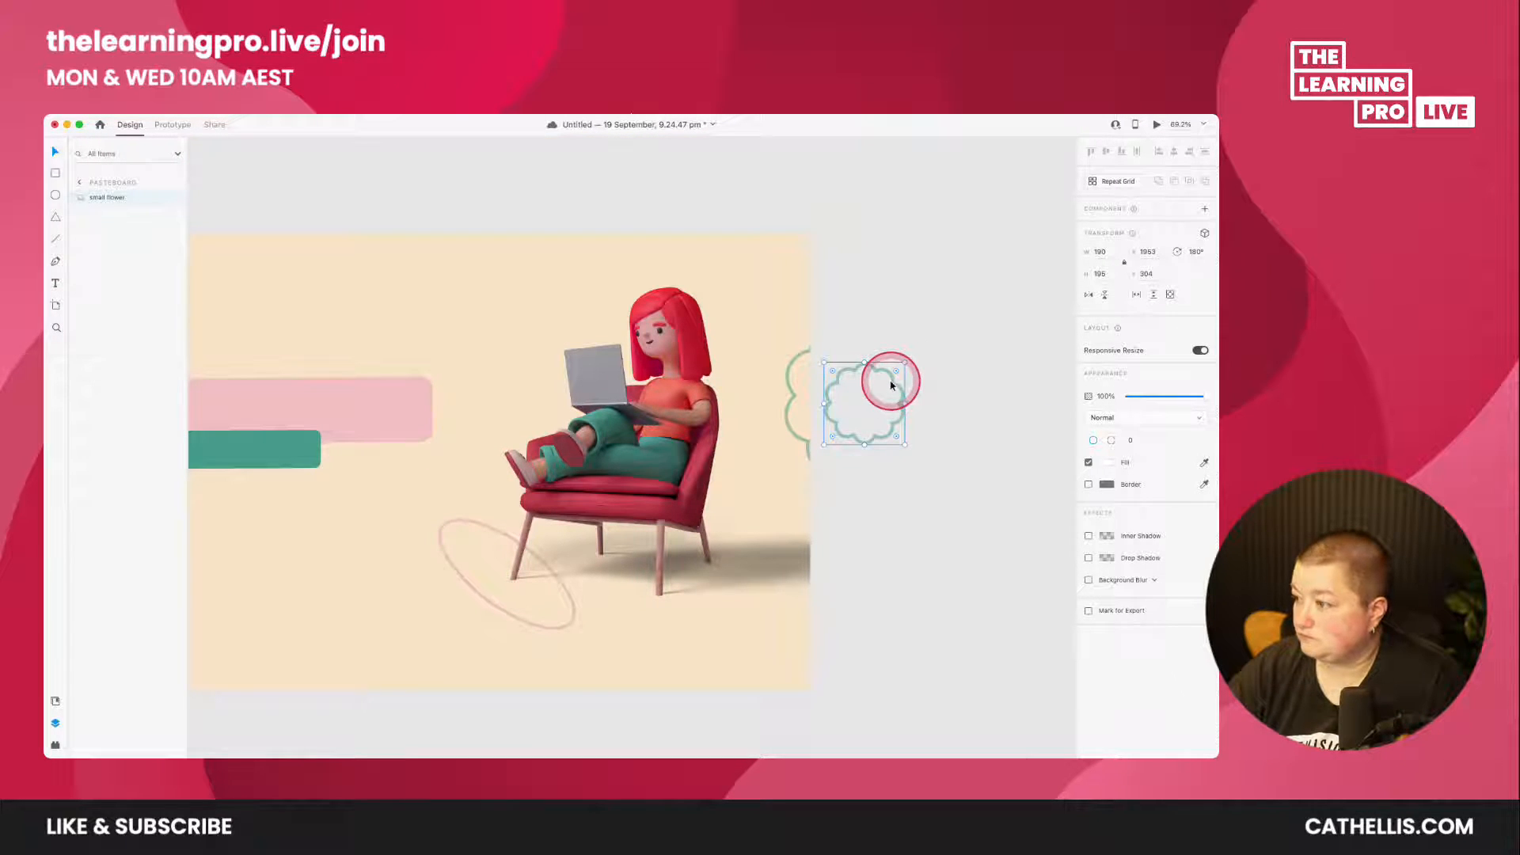
{"action": "left_click", "coordinate": [790, 388], "text": "shift"}
{"action": "left_click_drag", "start_coordinate": [790, 388], "coordinate": [729, 272]}
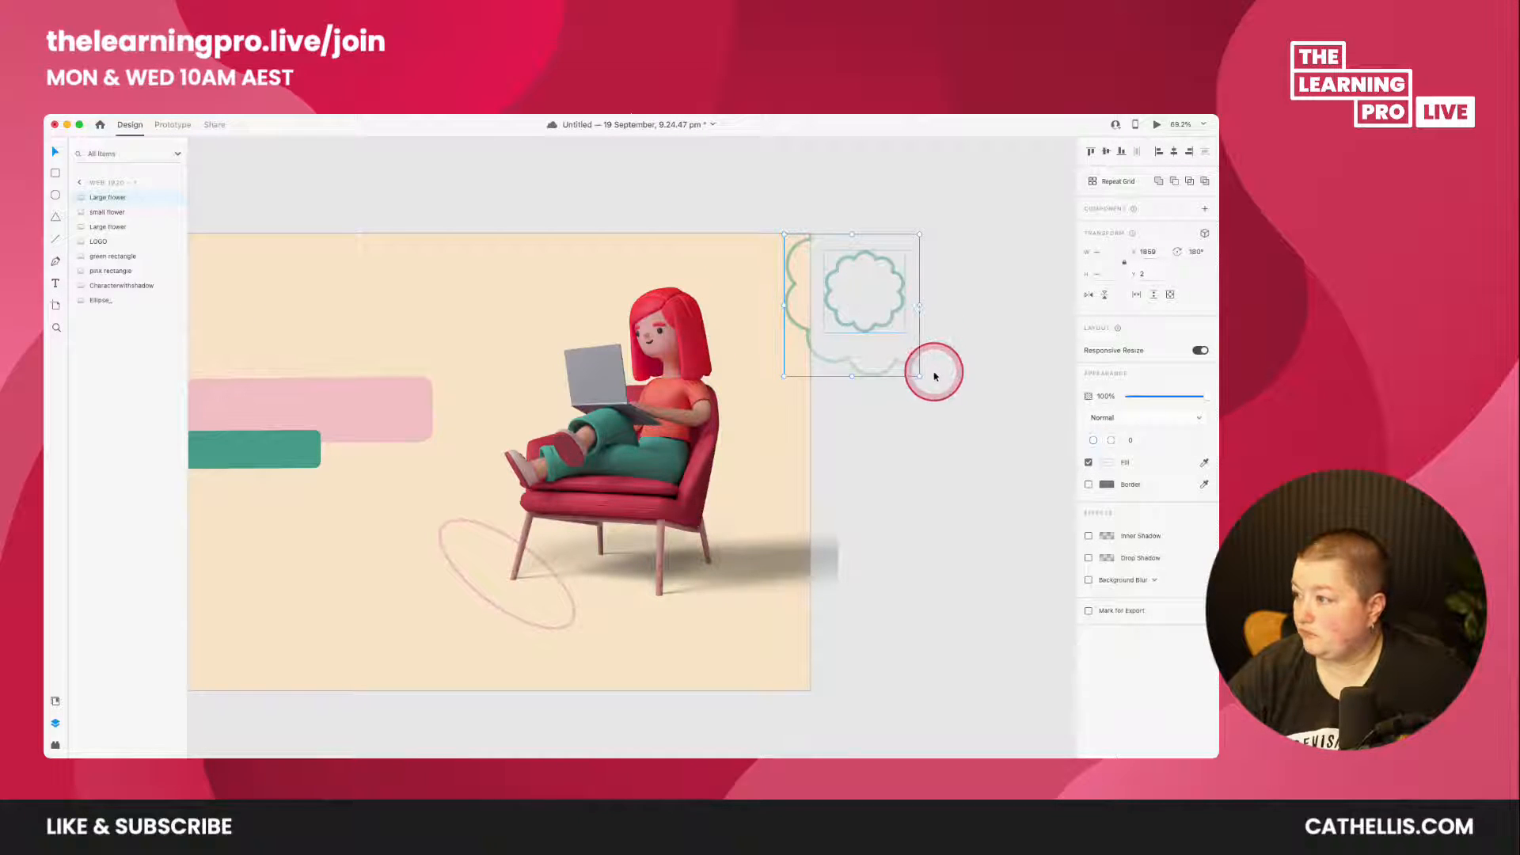
- Shrink both flower copies, with the large one at about 214 by 226, and rotate them to about 184° inside the top-right corner
{"action": "left_click_drag", "start_coordinate": [923, 379], "coordinate": [918, 382]}
{"action": "left_click_drag", "start_coordinate": [834, 314], "coordinate": [723, 312]}
{"action": "left_click_drag", "start_coordinate": [676, 382], "coordinate": [718, 331]}
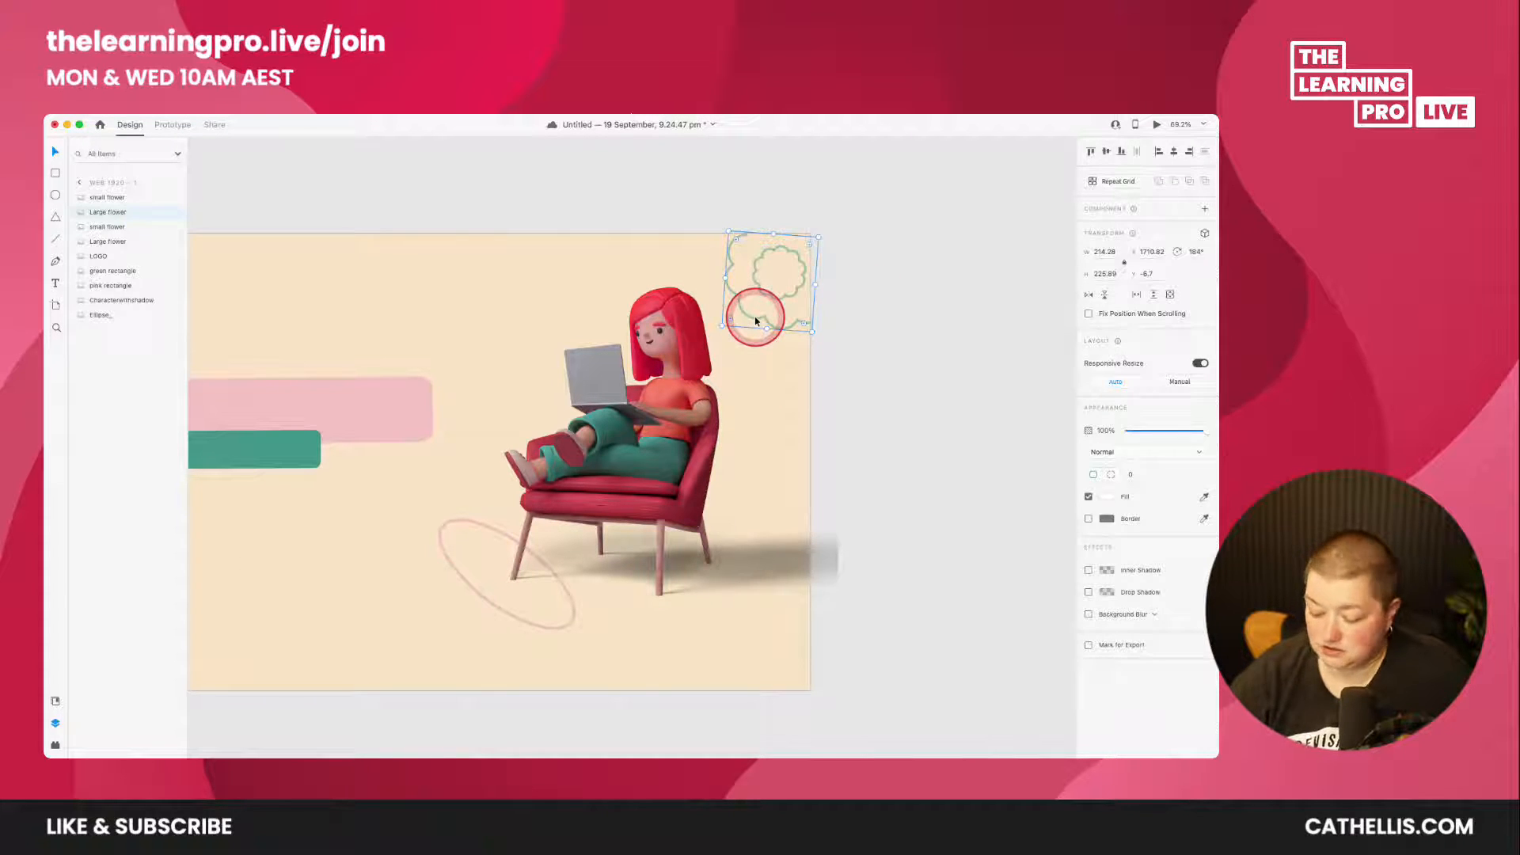
- Delete the large flower copy and reposition the remaining small flower in the artboard's top-right corner beside the character's head
{"action": "key", "text": "Delete"}
{"action": "left_click_drag", "start_coordinate": [764, 255], "coordinate": [740, 265]}
{"action": "left_click", "coordinate": [652, 744]}
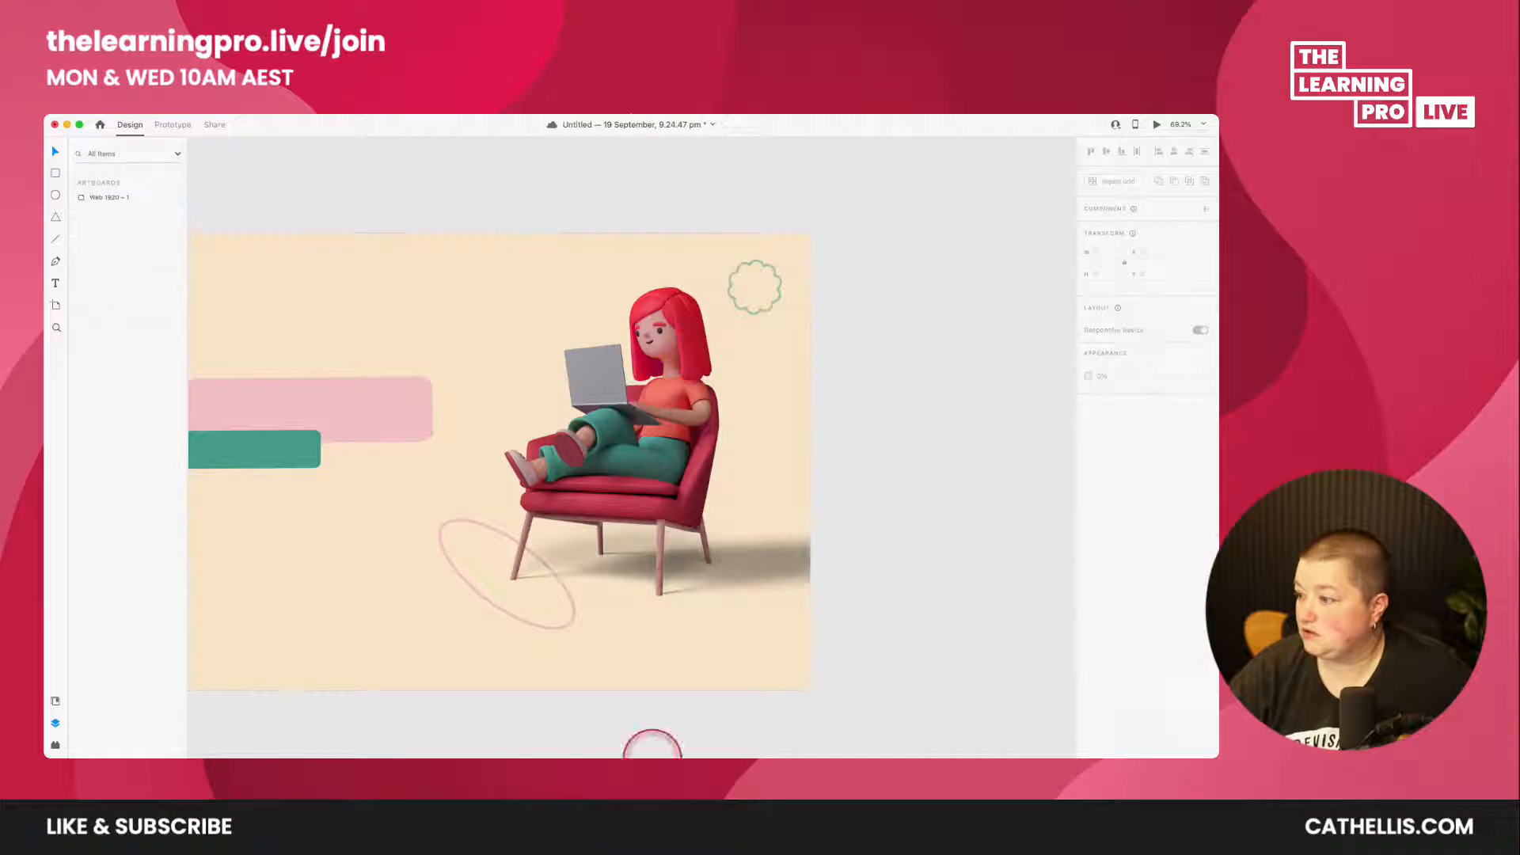
{"action": "left_click_drag", "start_coordinate": [459, 723], "coordinate": [713, 660]}
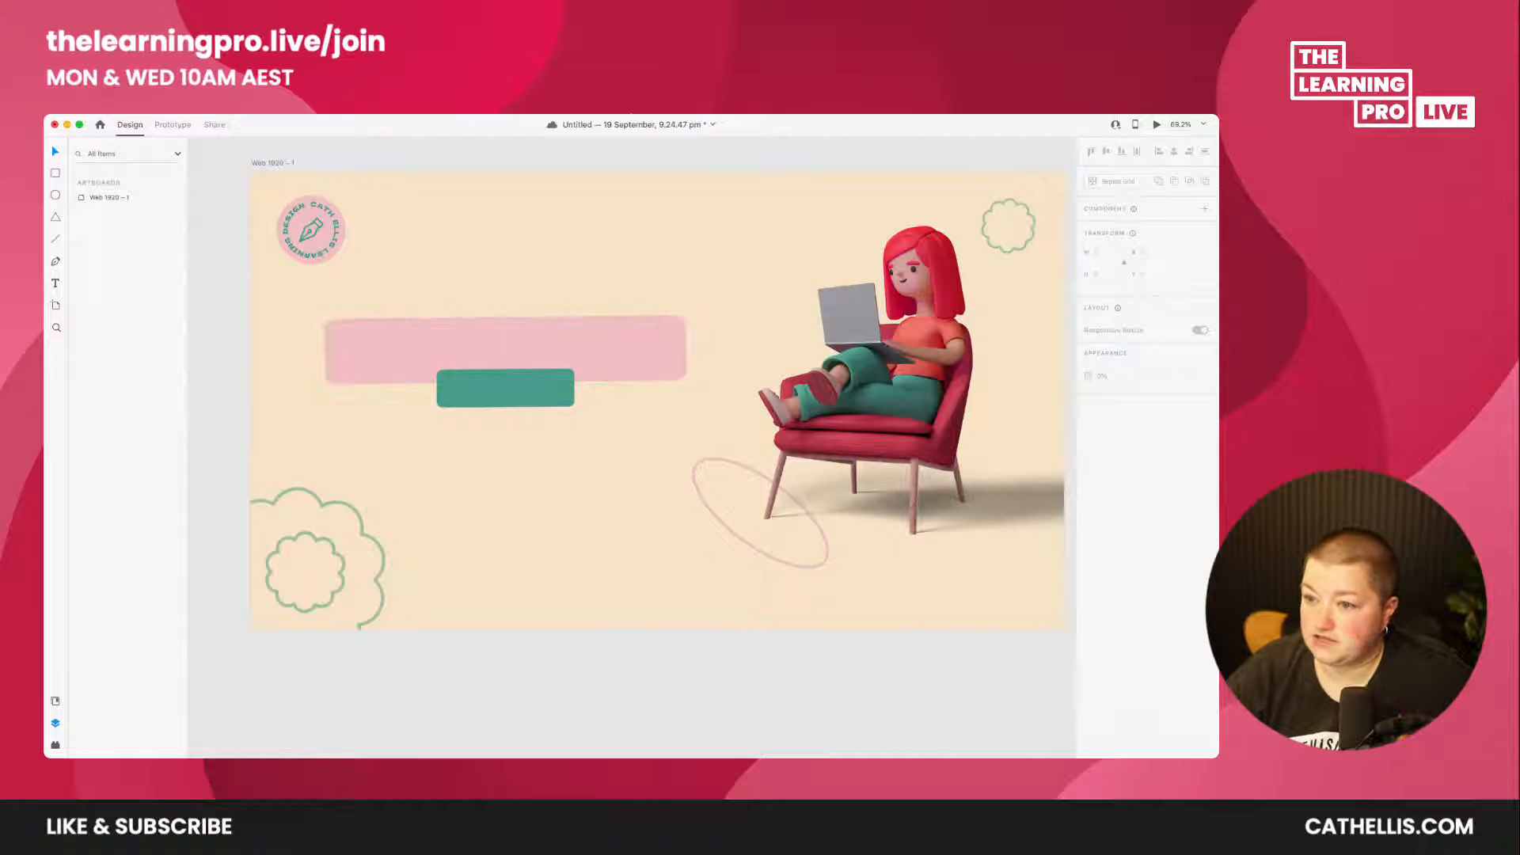
- Switch to Photoshop to check the title text in the original landing page, and return to Adobe XD
{"action": "left_click", "coordinate": [56, 285]}
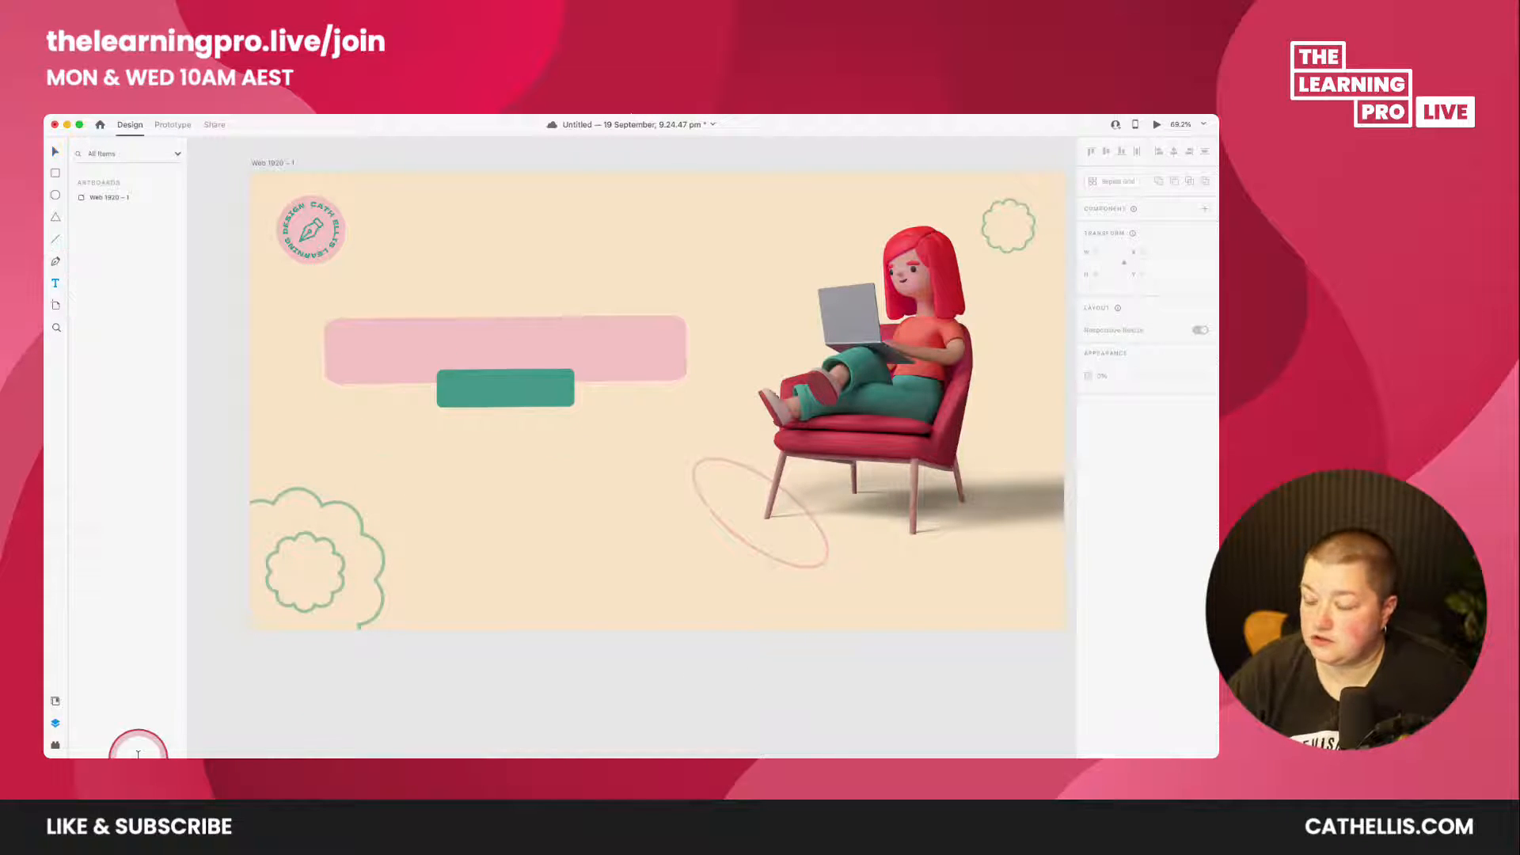
{"action": "left_click", "coordinate": [167, 730]}
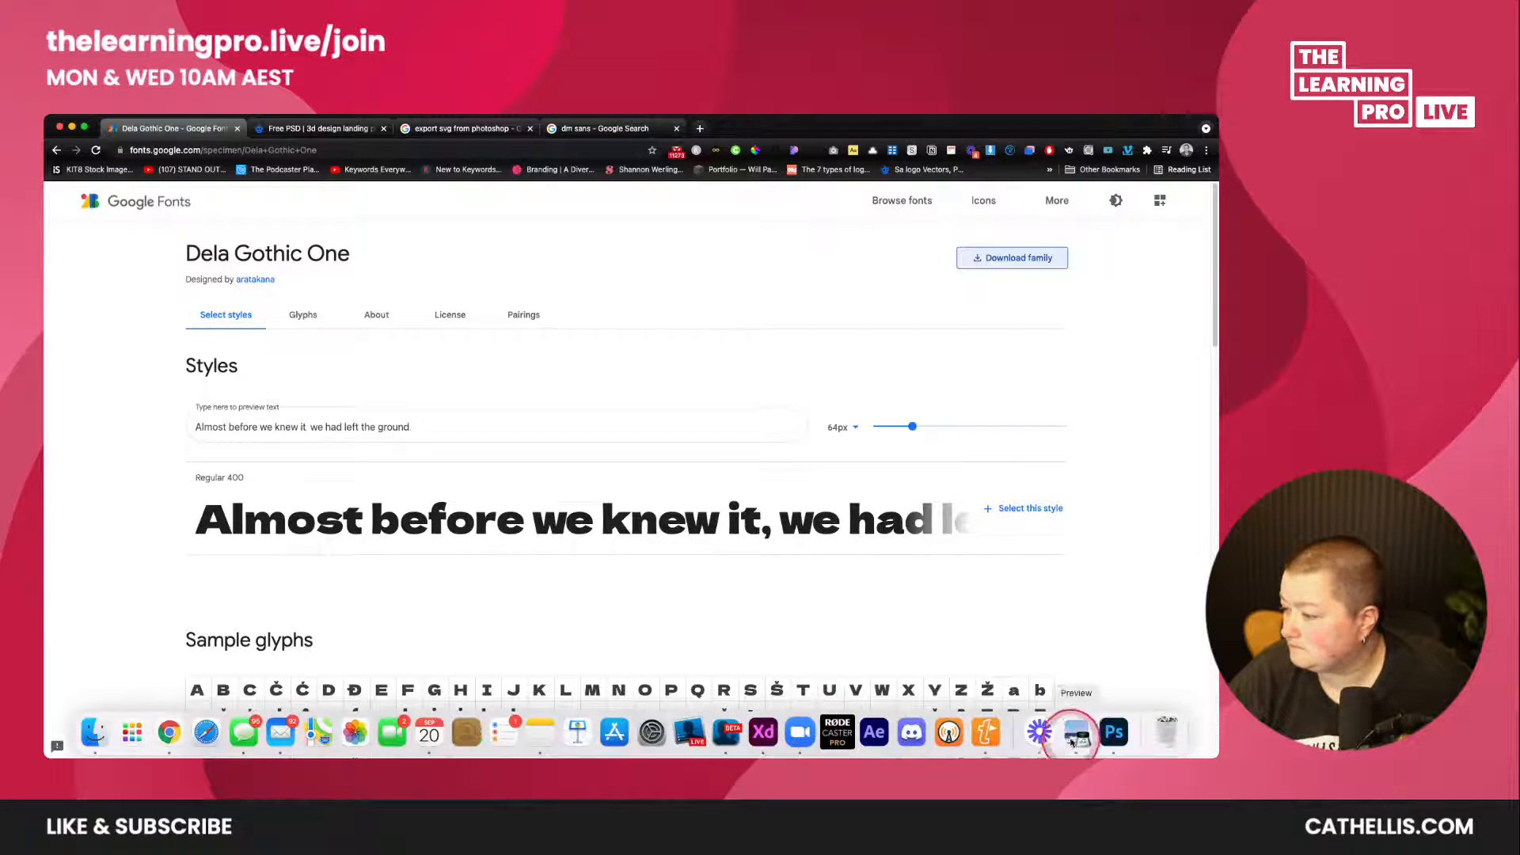
{"action": "left_click", "coordinate": [1114, 732]}
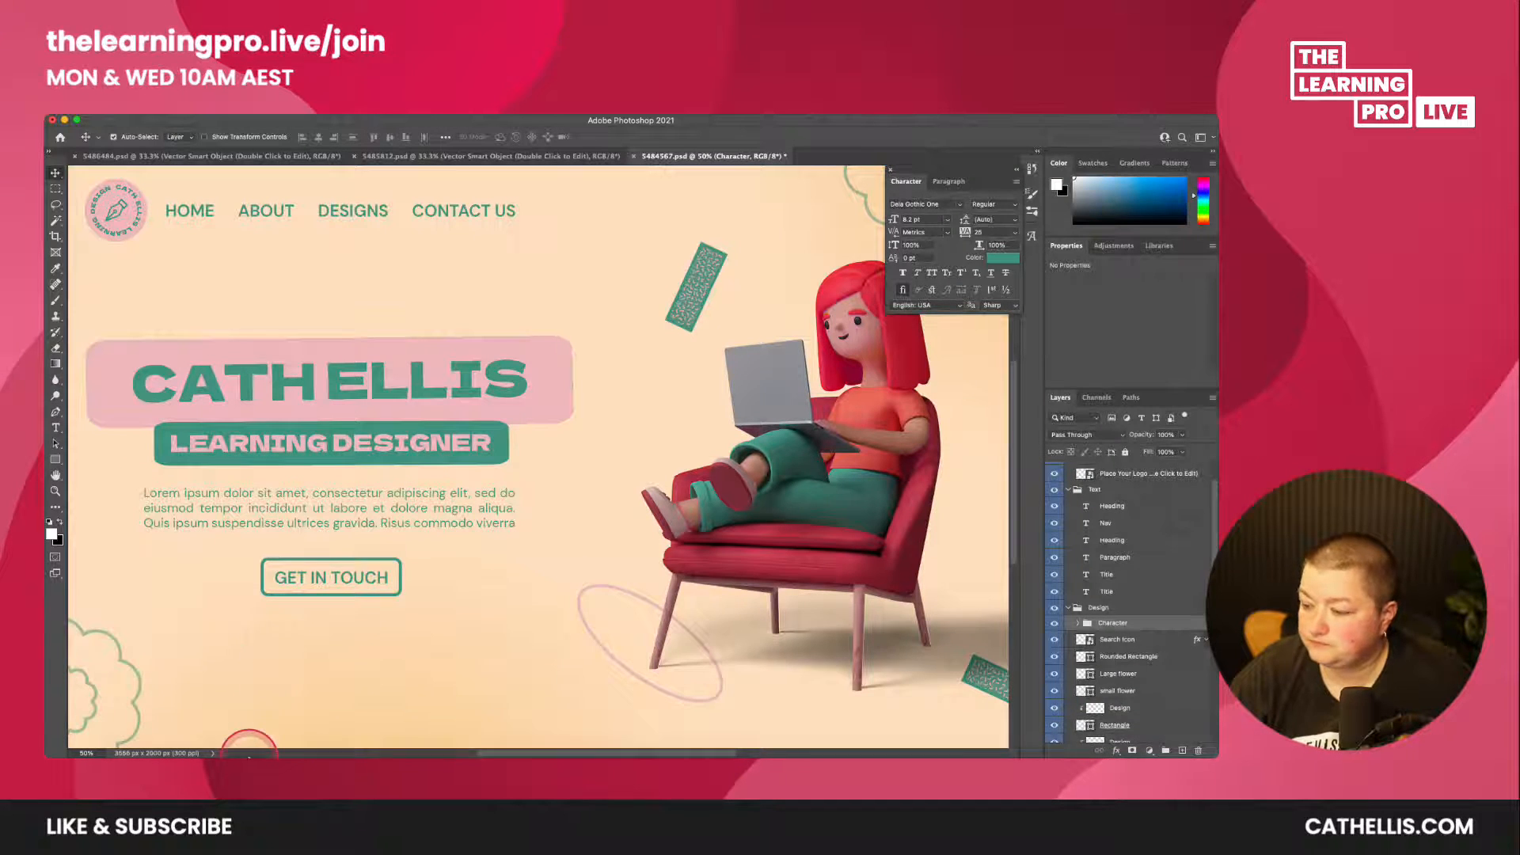
{"action": "mouse_move", "coordinate": [248, 756]}
{"action": "left_click", "coordinate": [755, 733]}
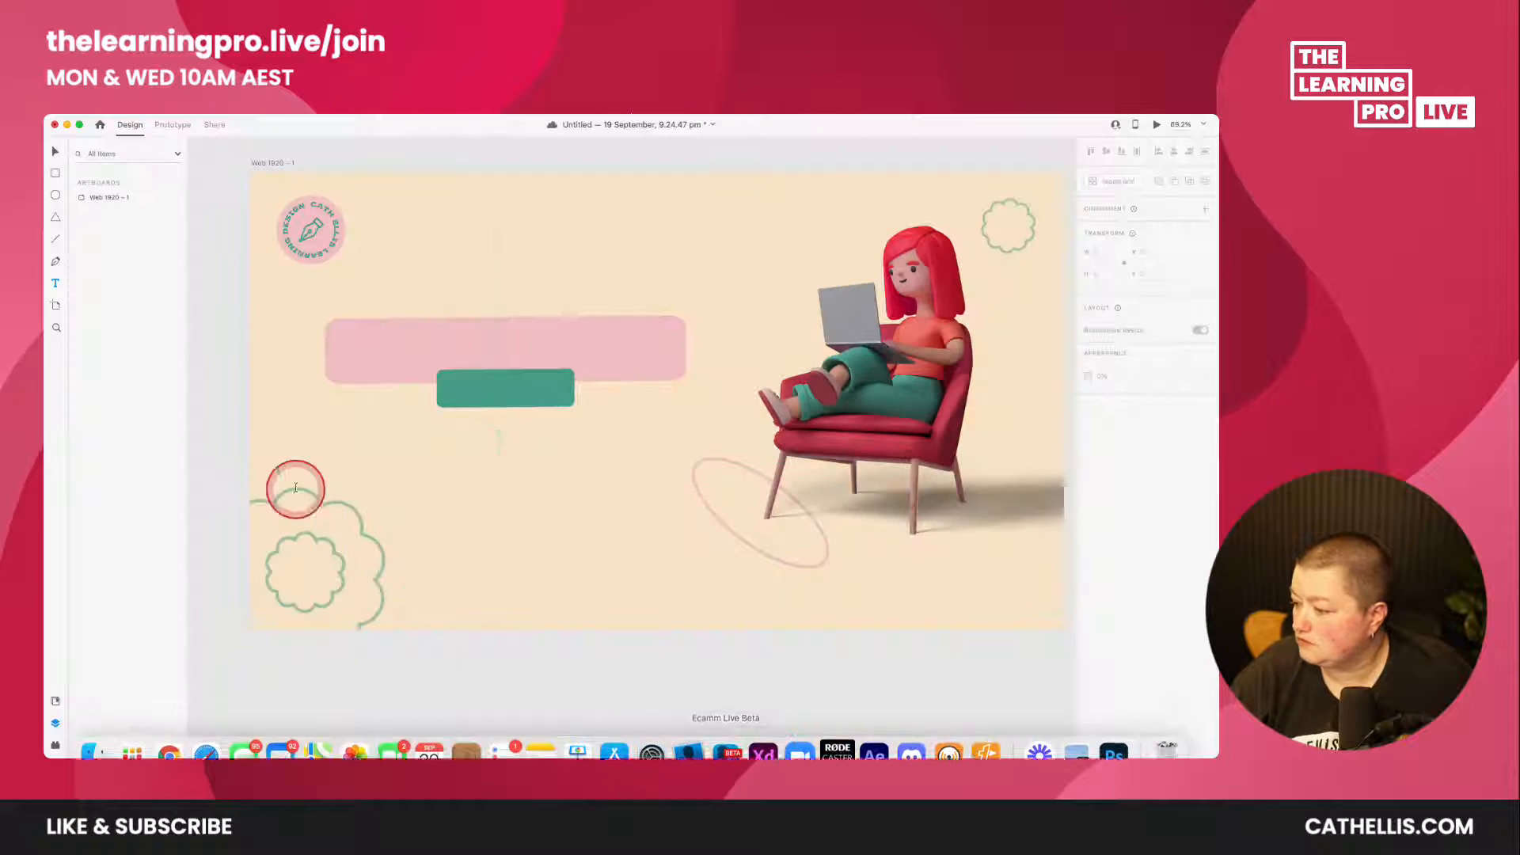
- Add the text "Delta" just outside the artboard's left edge and set its font to Dela Gothic One
{"action": "left_click", "coordinate": [223, 354]}
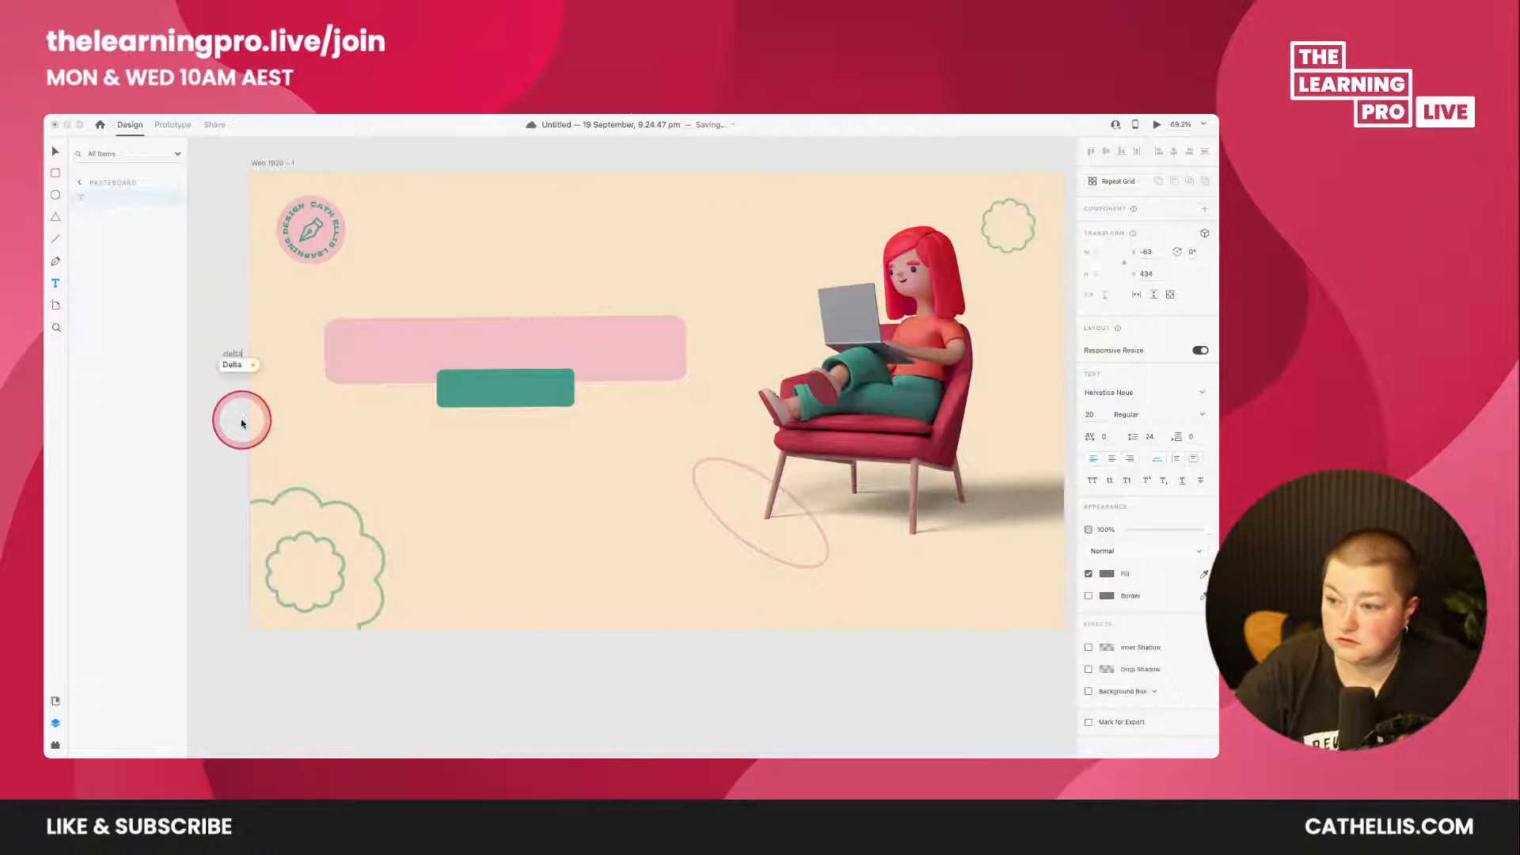
{"action": "double_click", "coordinate": [232, 353]}
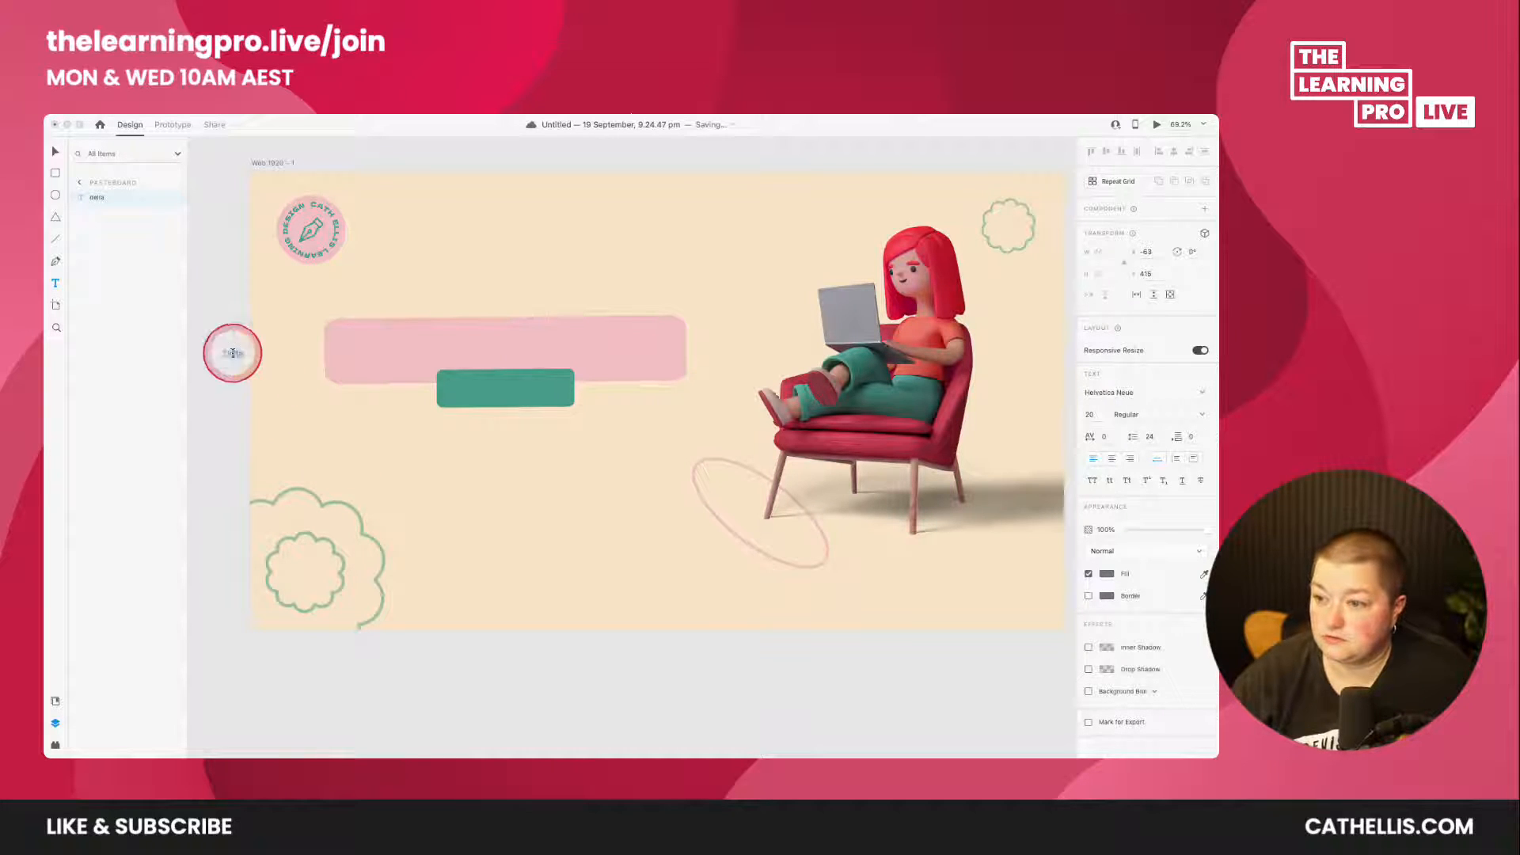
{"action": "left_click", "coordinate": [1137, 393]}
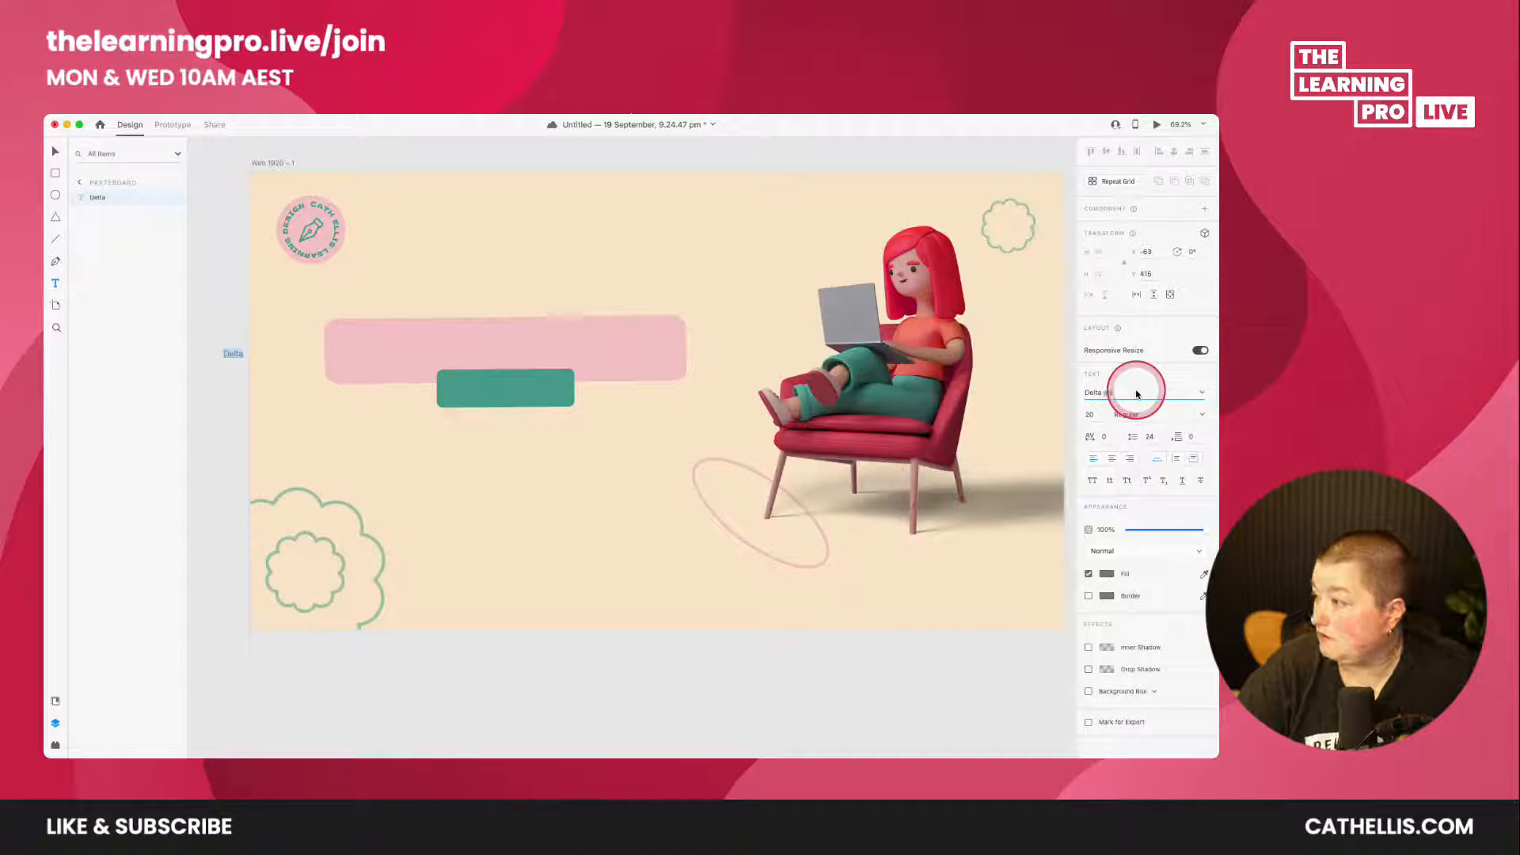
{"action": "left_click", "coordinate": [1200, 393]}
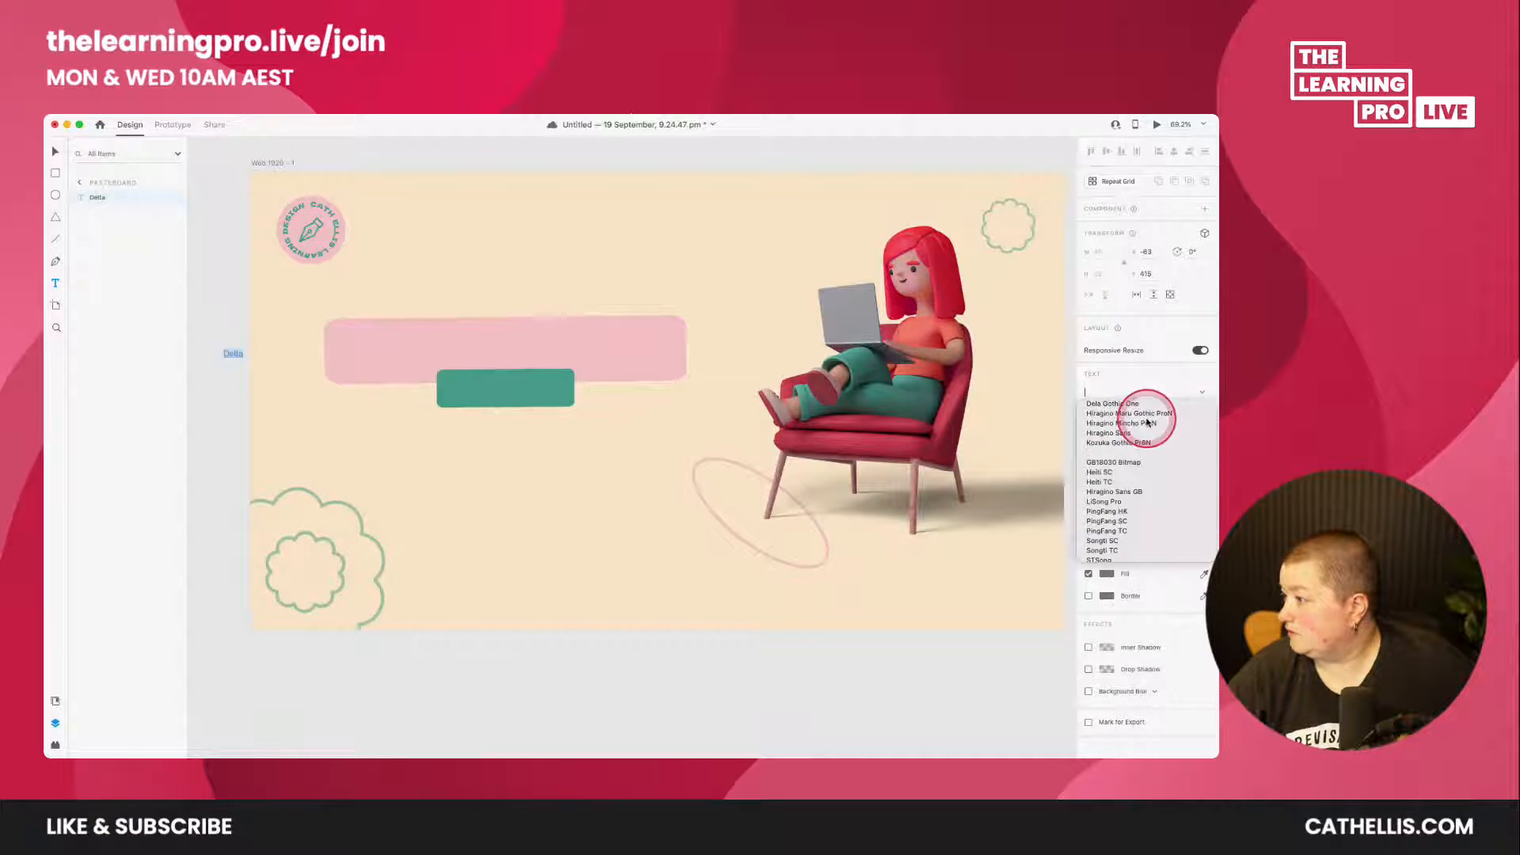
{"action": "left_click", "coordinate": [1110, 404]}
{"action": "left_click", "coordinate": [238, 353]}
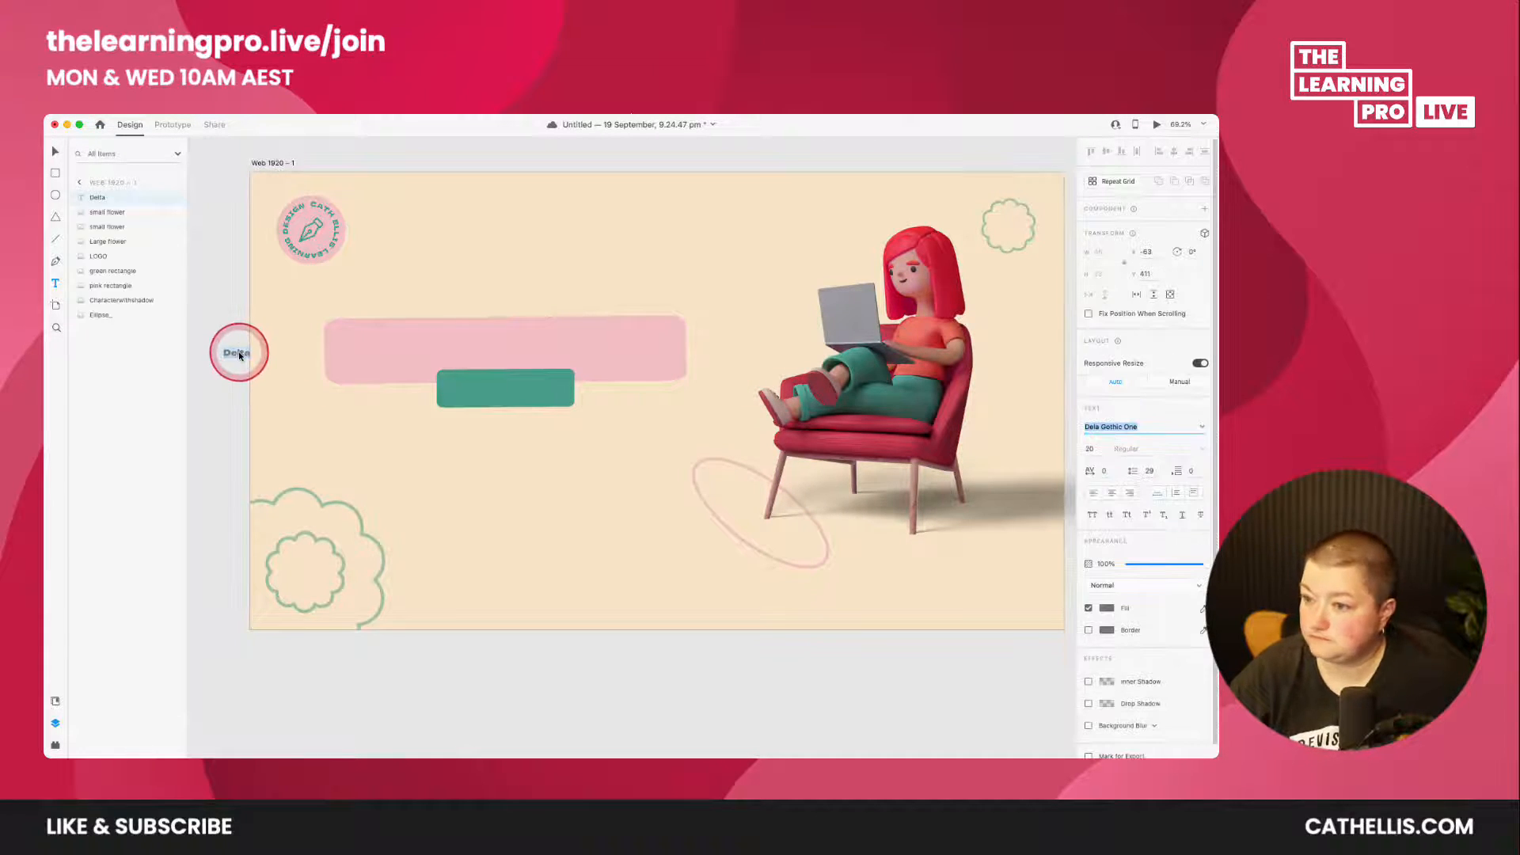
- Set the new text to all uppercase and its font size to 100
{"action": "left_click", "coordinate": [1092, 515]}
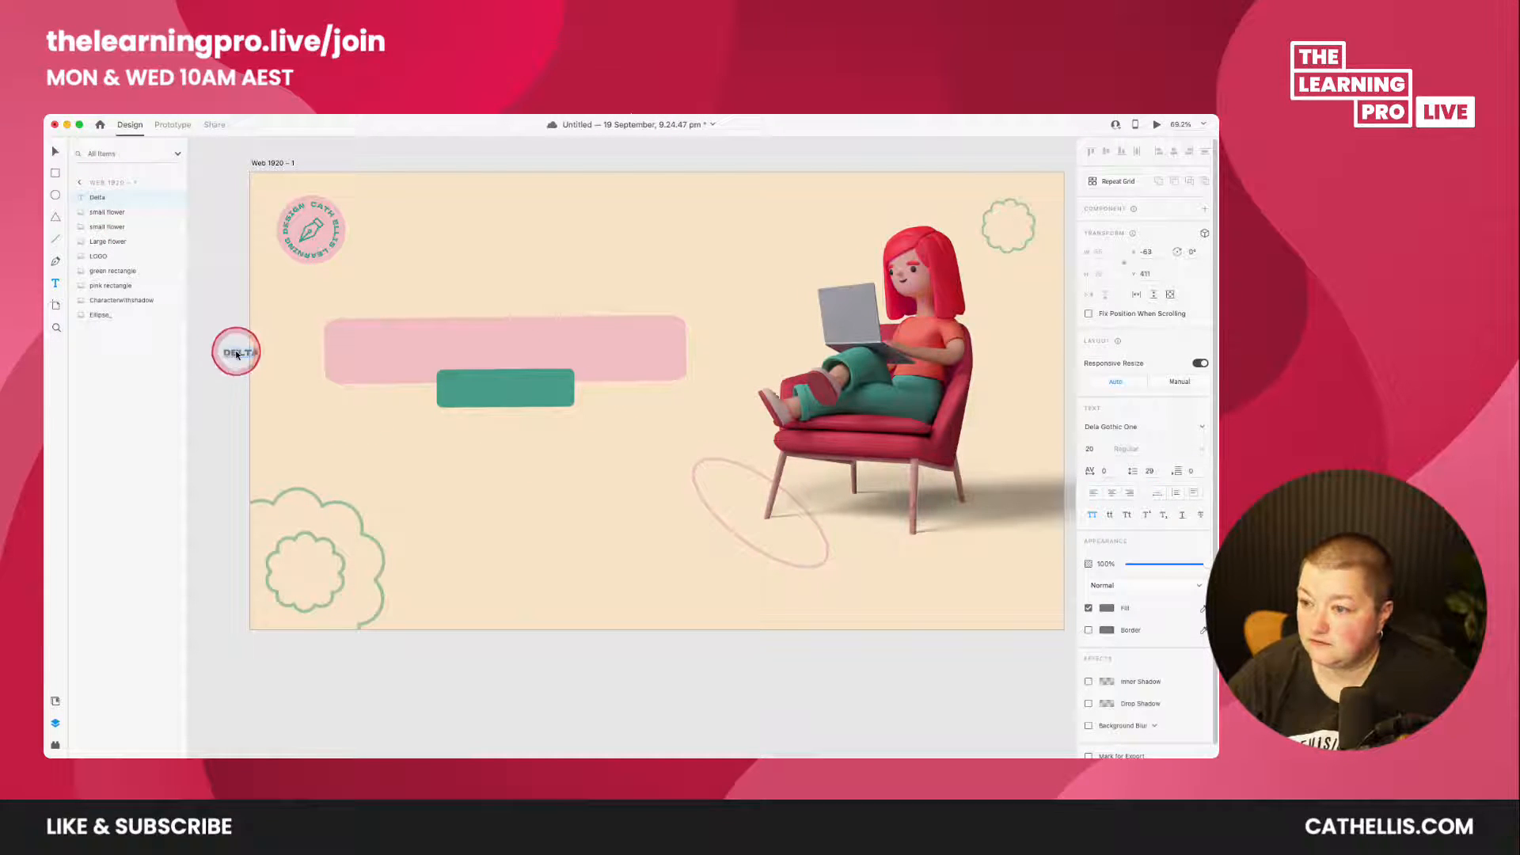
{"action": "key", "text": "super+Tab"}
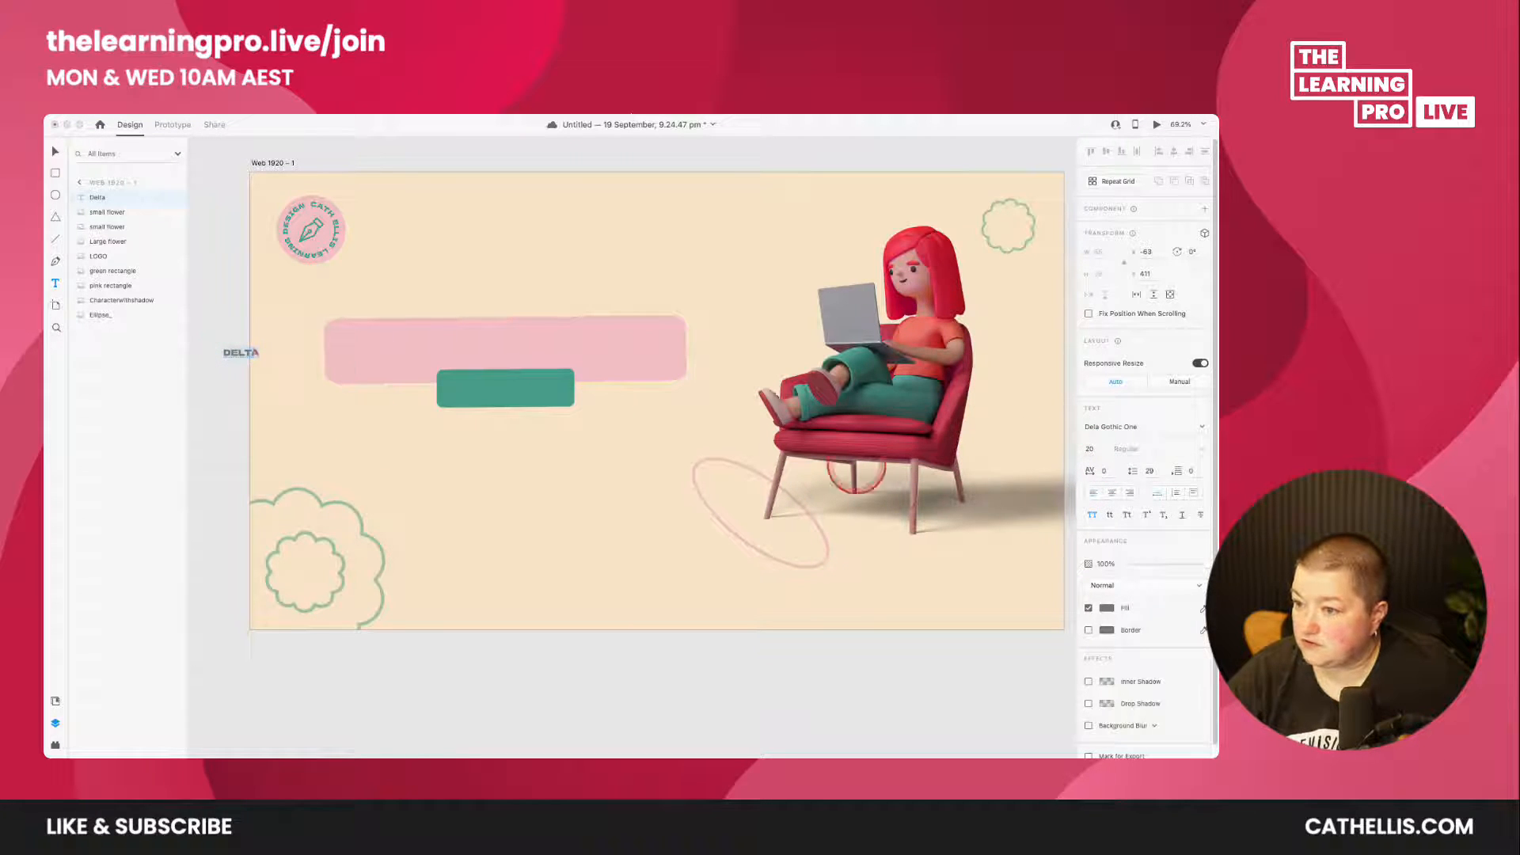
{"action": "left_click", "coordinate": [1091, 451]}
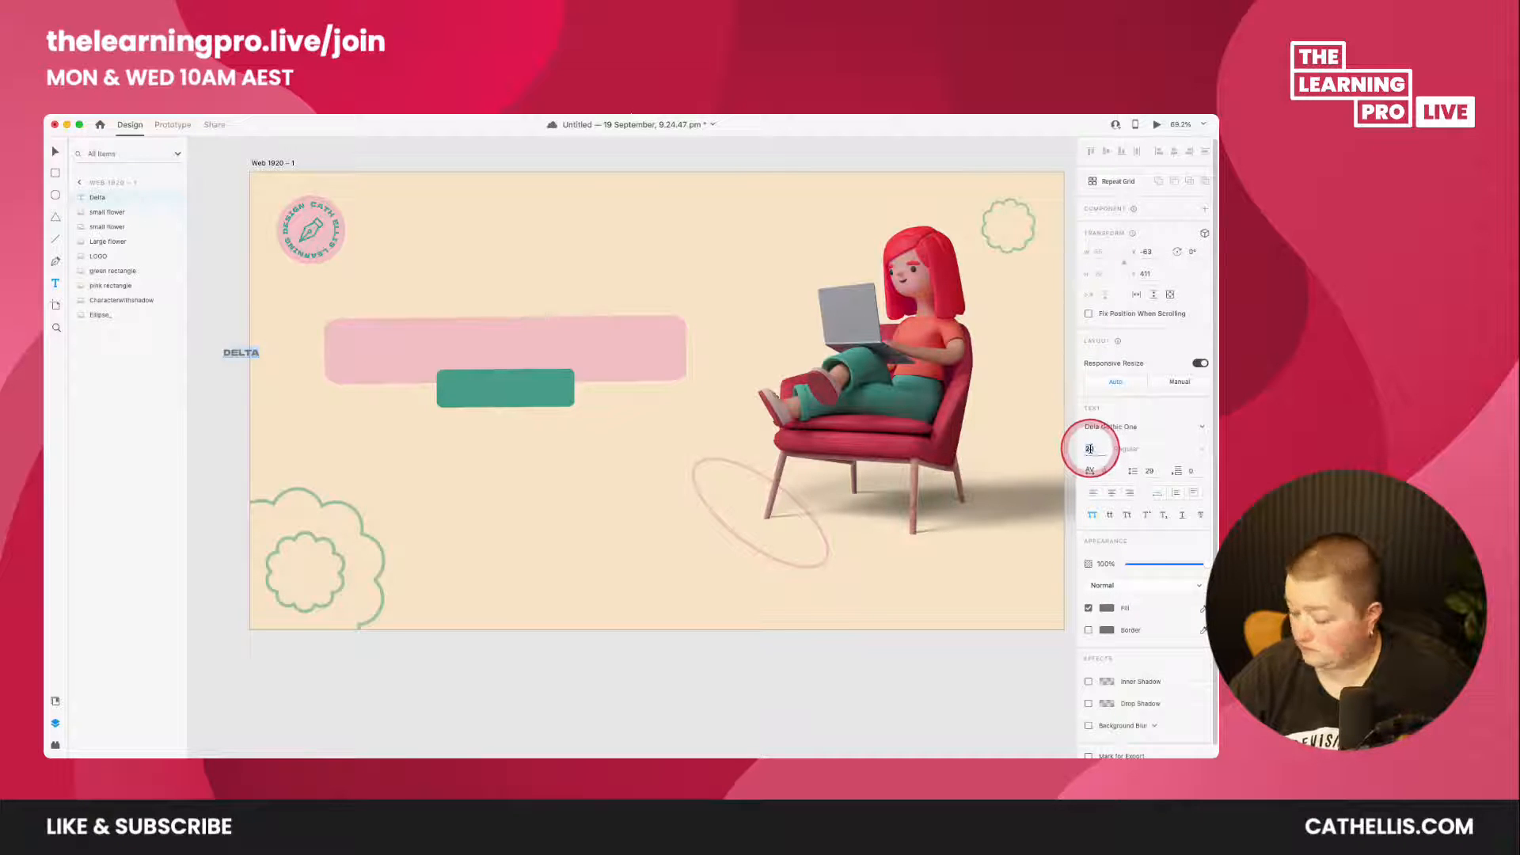
{"action": "type", "text": "300"}
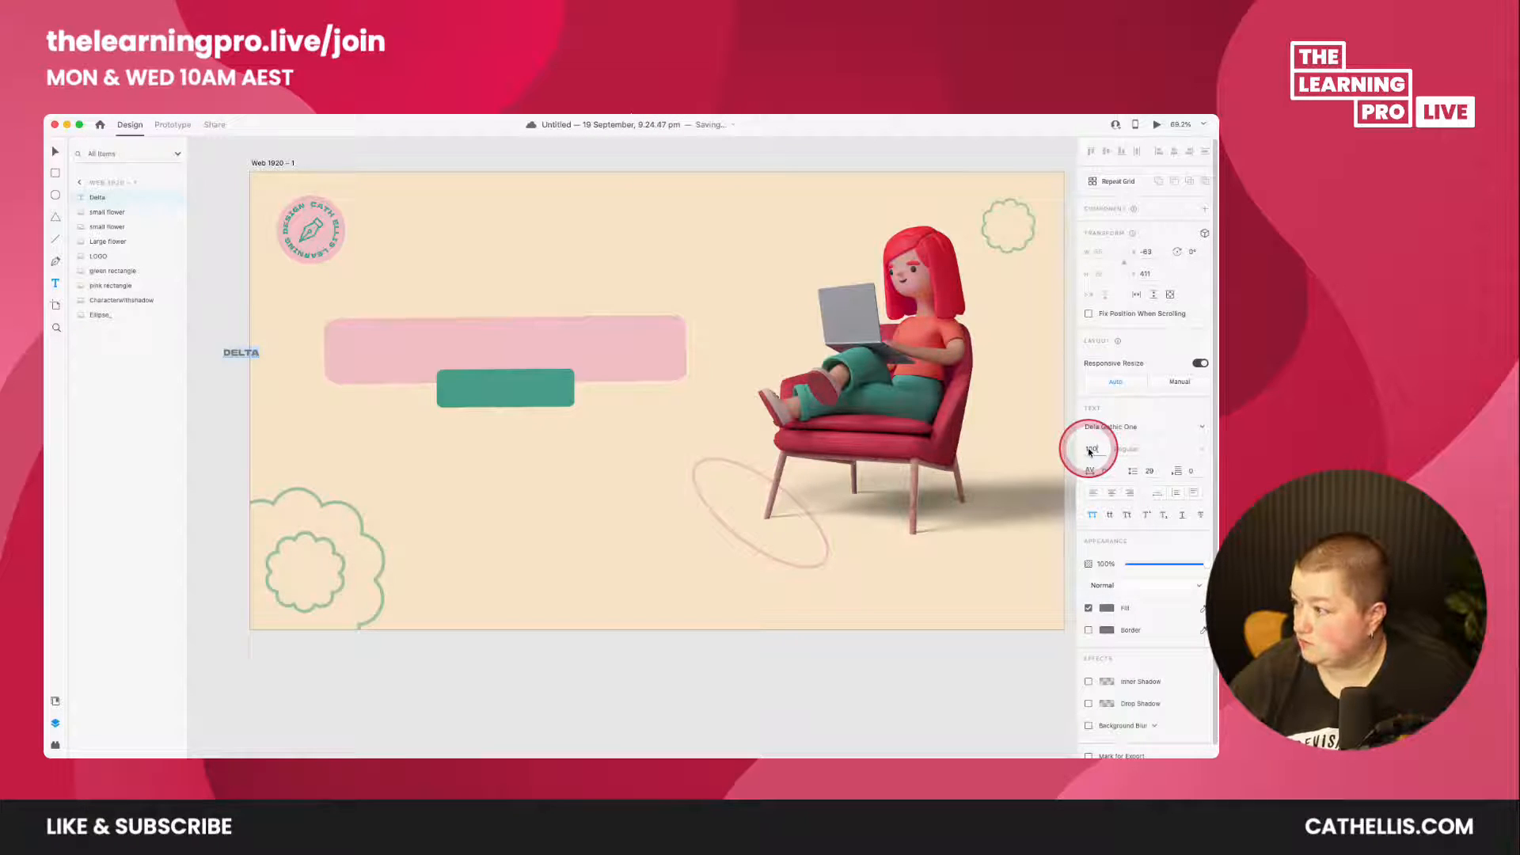
{"action": "key", "text": "Return"}
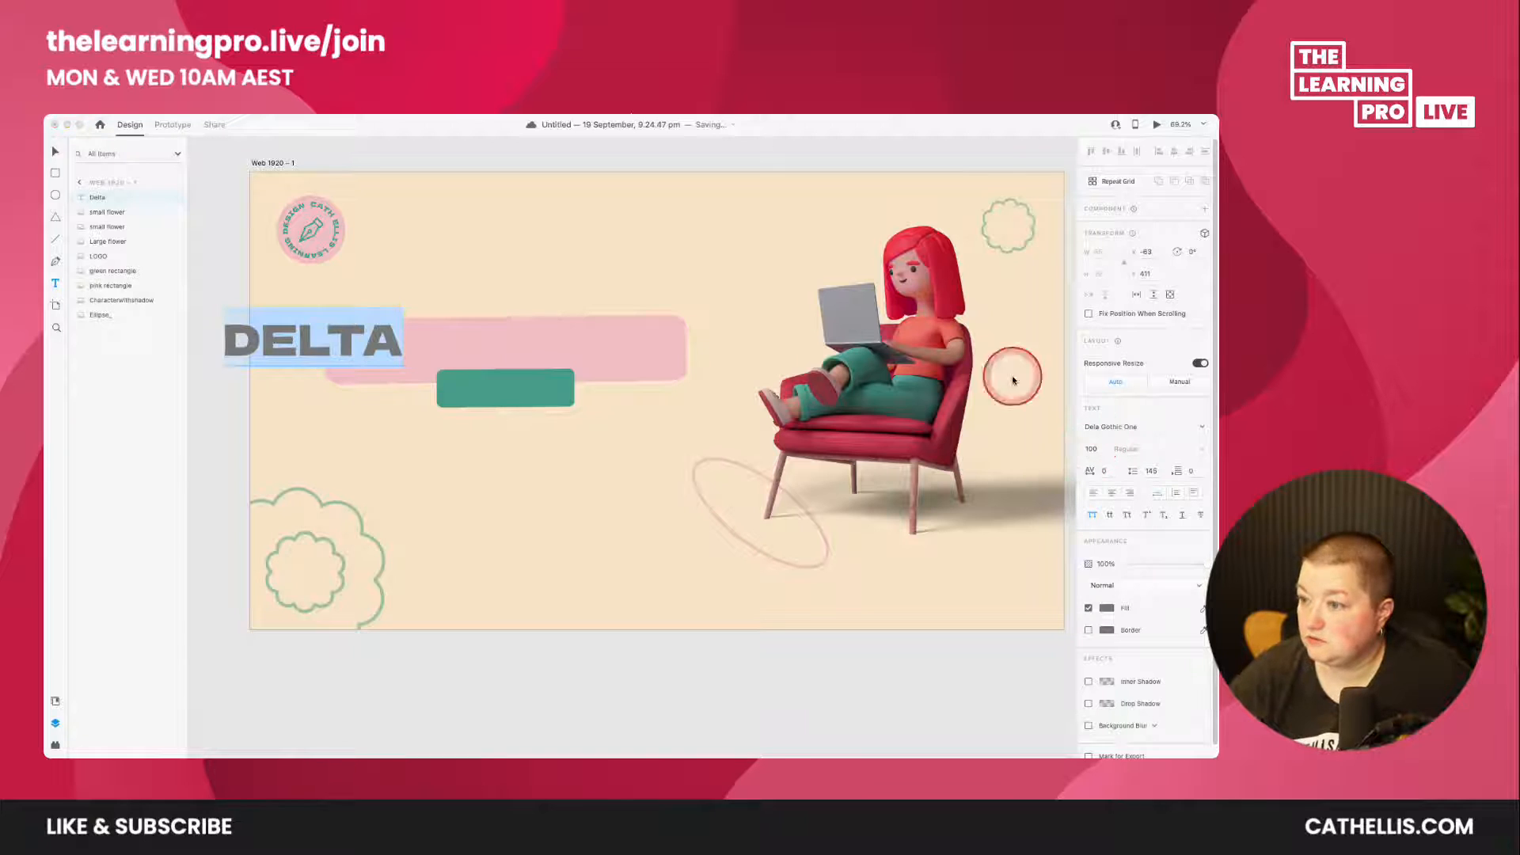
- Move the text onto the pink rectangle and replace its wording with the designer's full name
{"action": "left_click", "coordinate": [268, 328]}
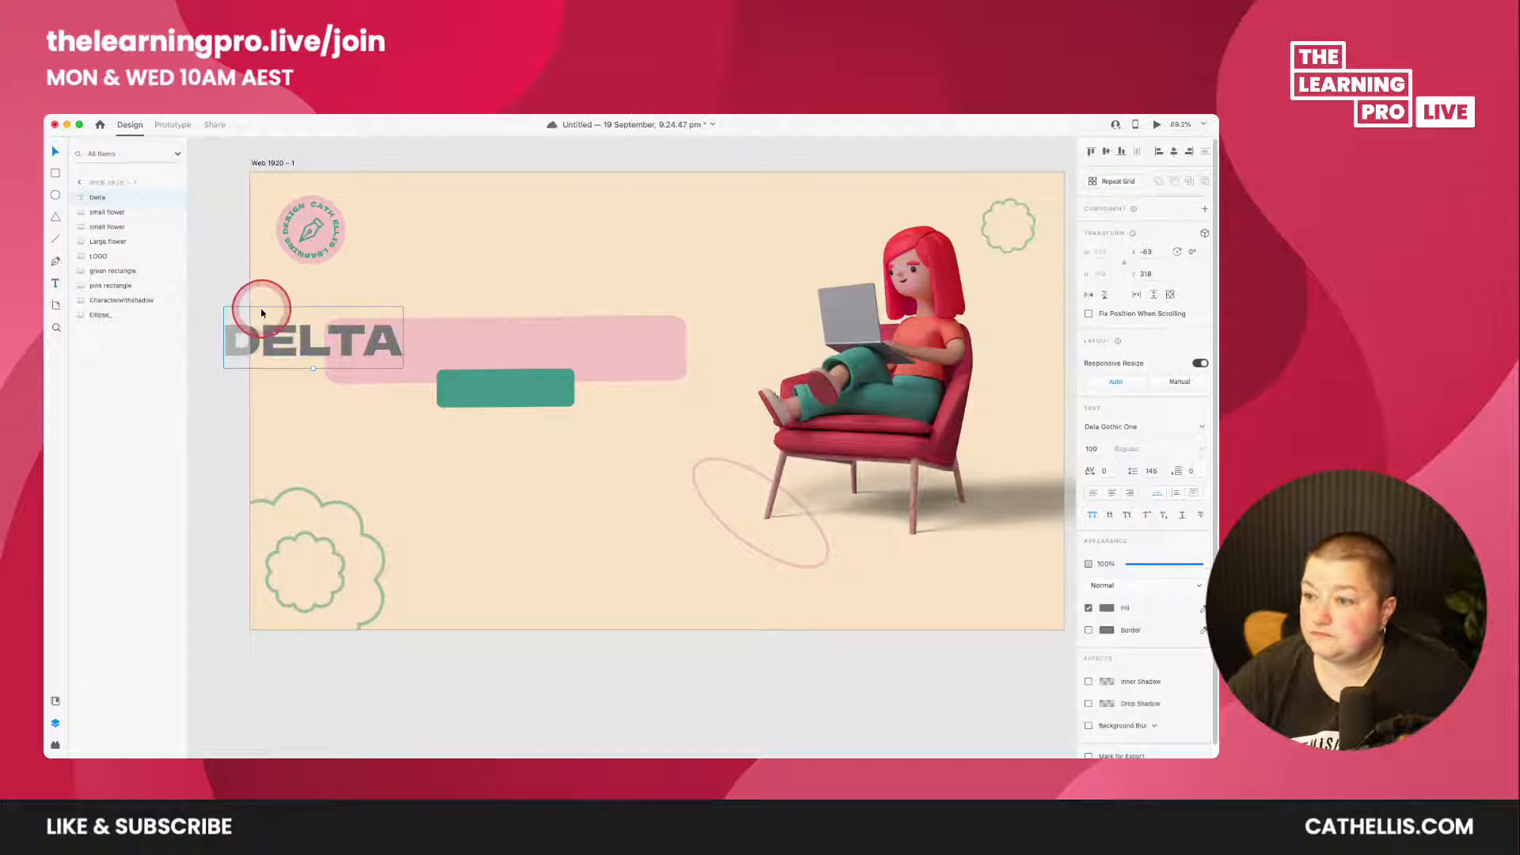
{"action": "left_click_drag", "start_coordinate": [272, 334], "coordinate": [385, 347]}
{"action": "double_click", "coordinate": [383, 346]}
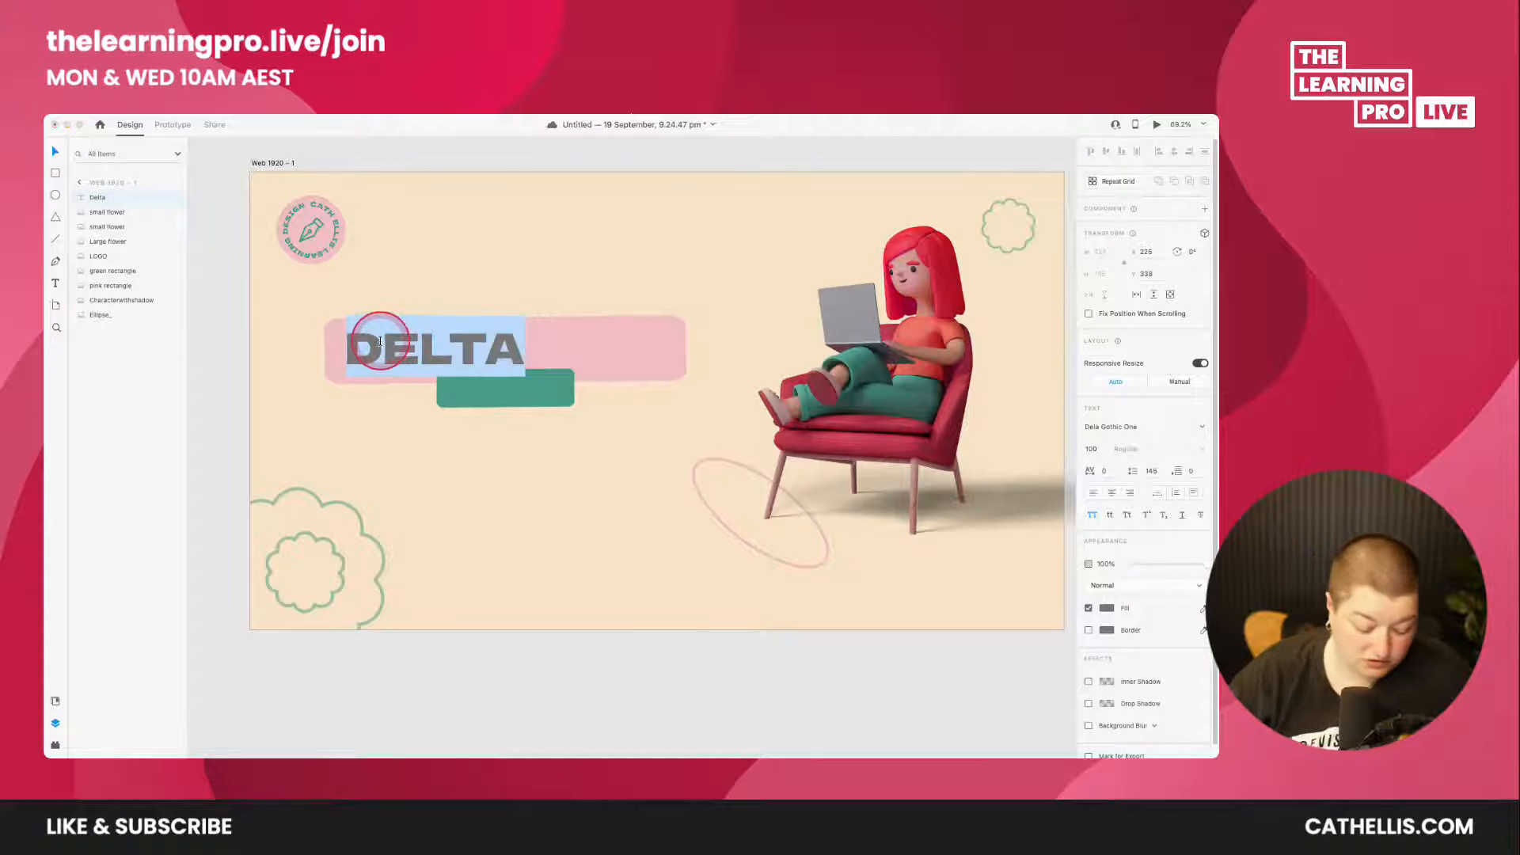
{"action": "type", "text": "CATHELLIA"}
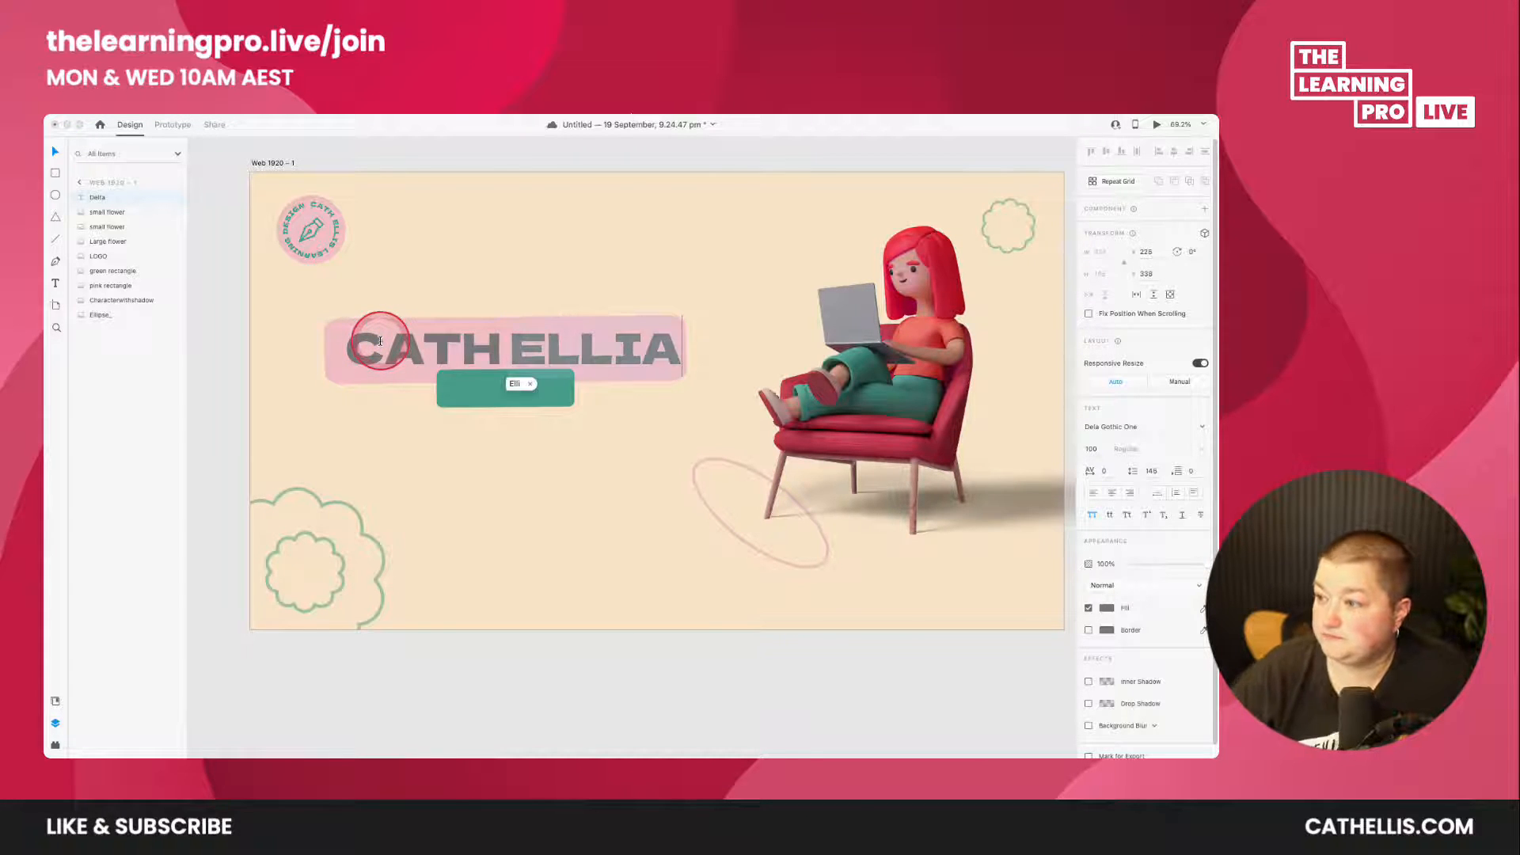
{"action": "key", "text": "BackSpace"}
{"action": "type", "text": "S"}
{"action": "key", "text": "super+a"}
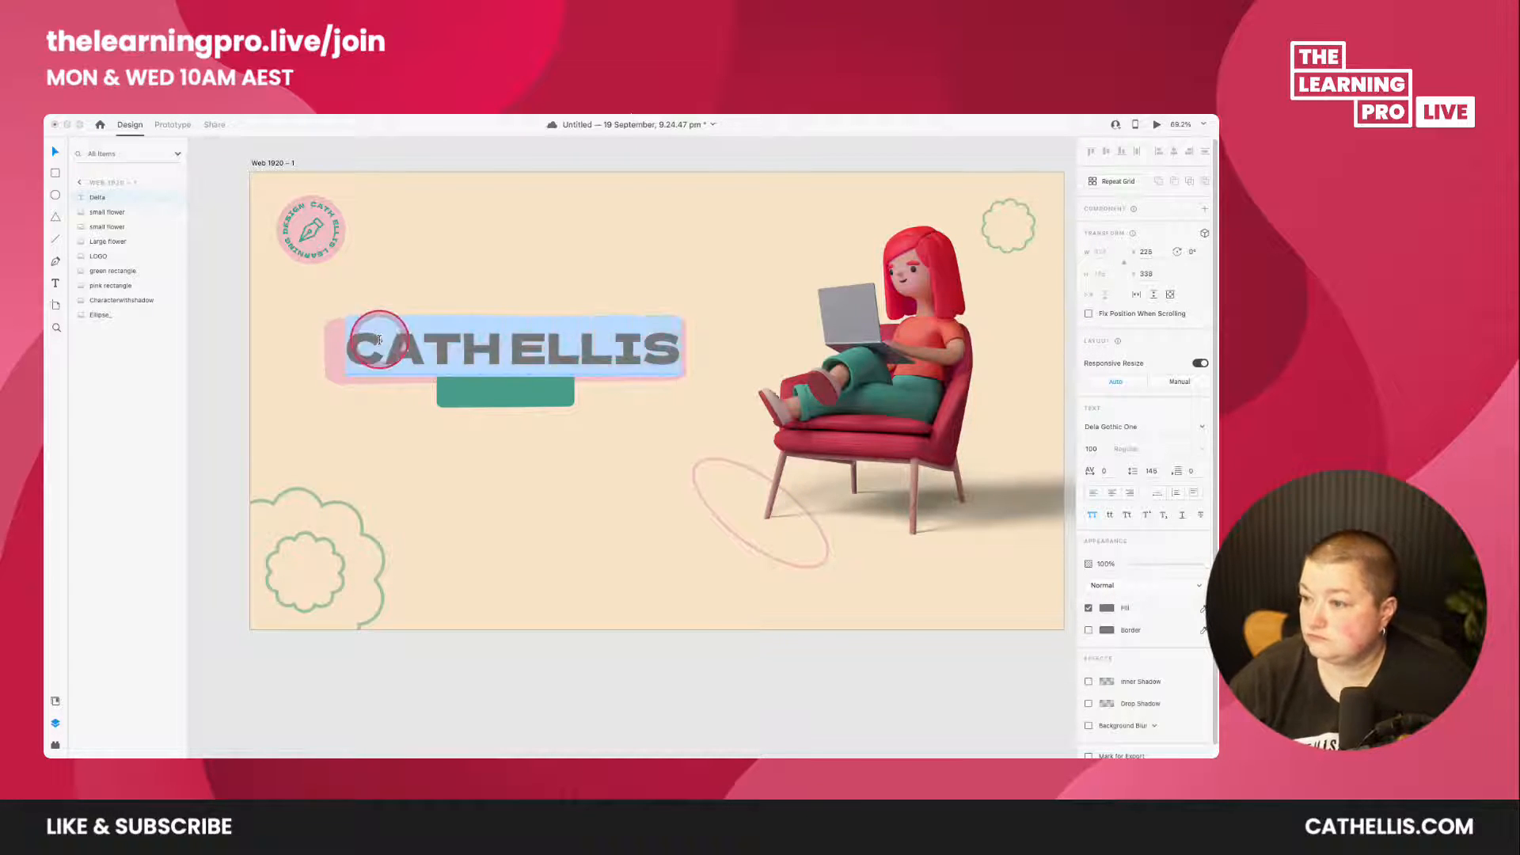
- Shrink the name title to font size 90 and center it on the pink rectangle at about X 247, Y 344
{"action": "left_click", "coordinate": [59, 151]}
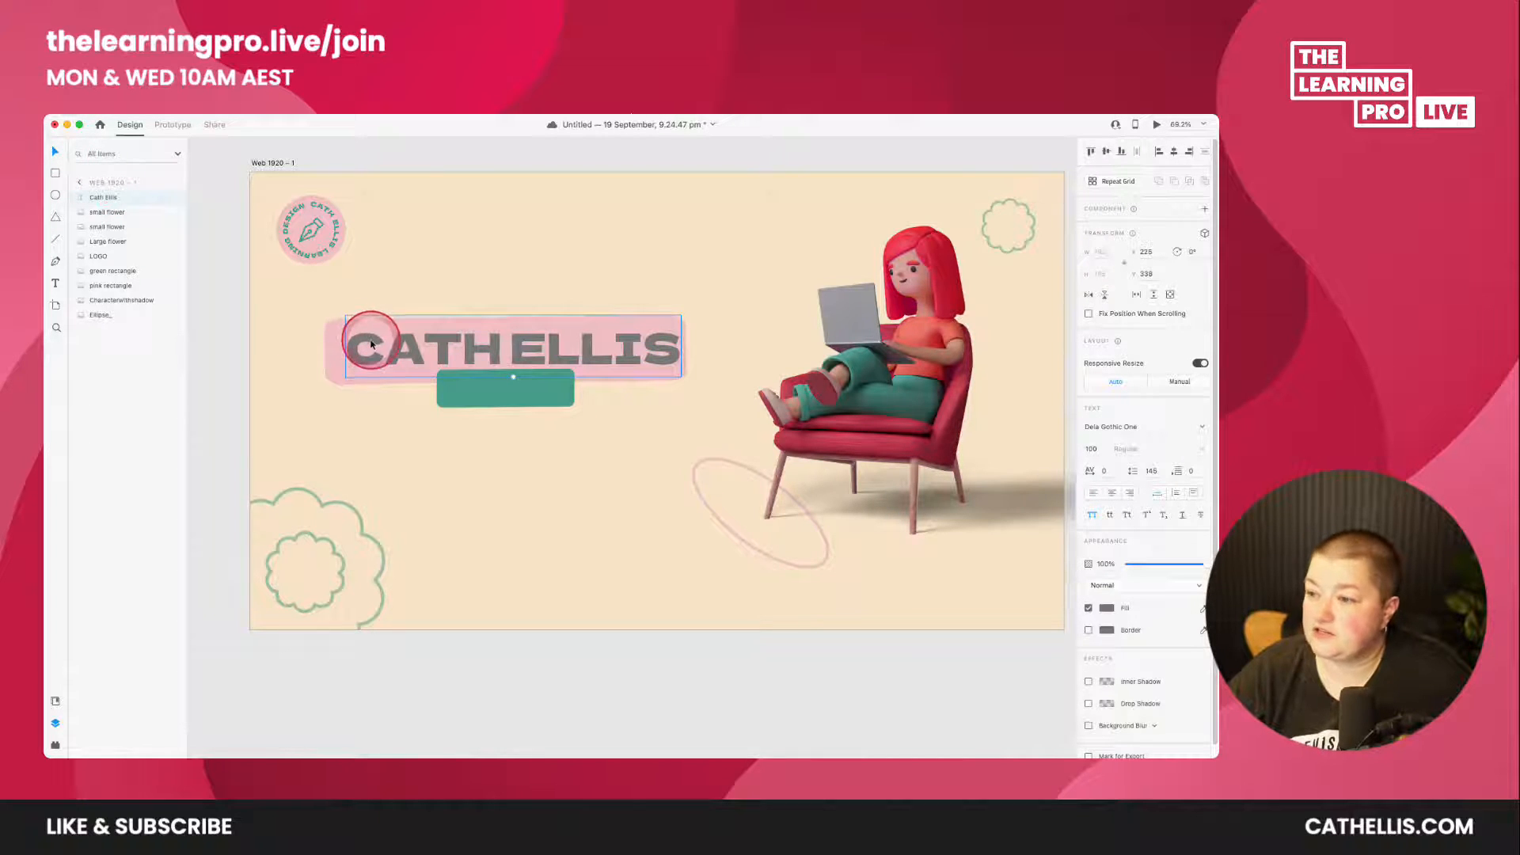
{"action": "left_click_drag", "start_coordinate": [370, 338], "coordinate": [365, 342]}
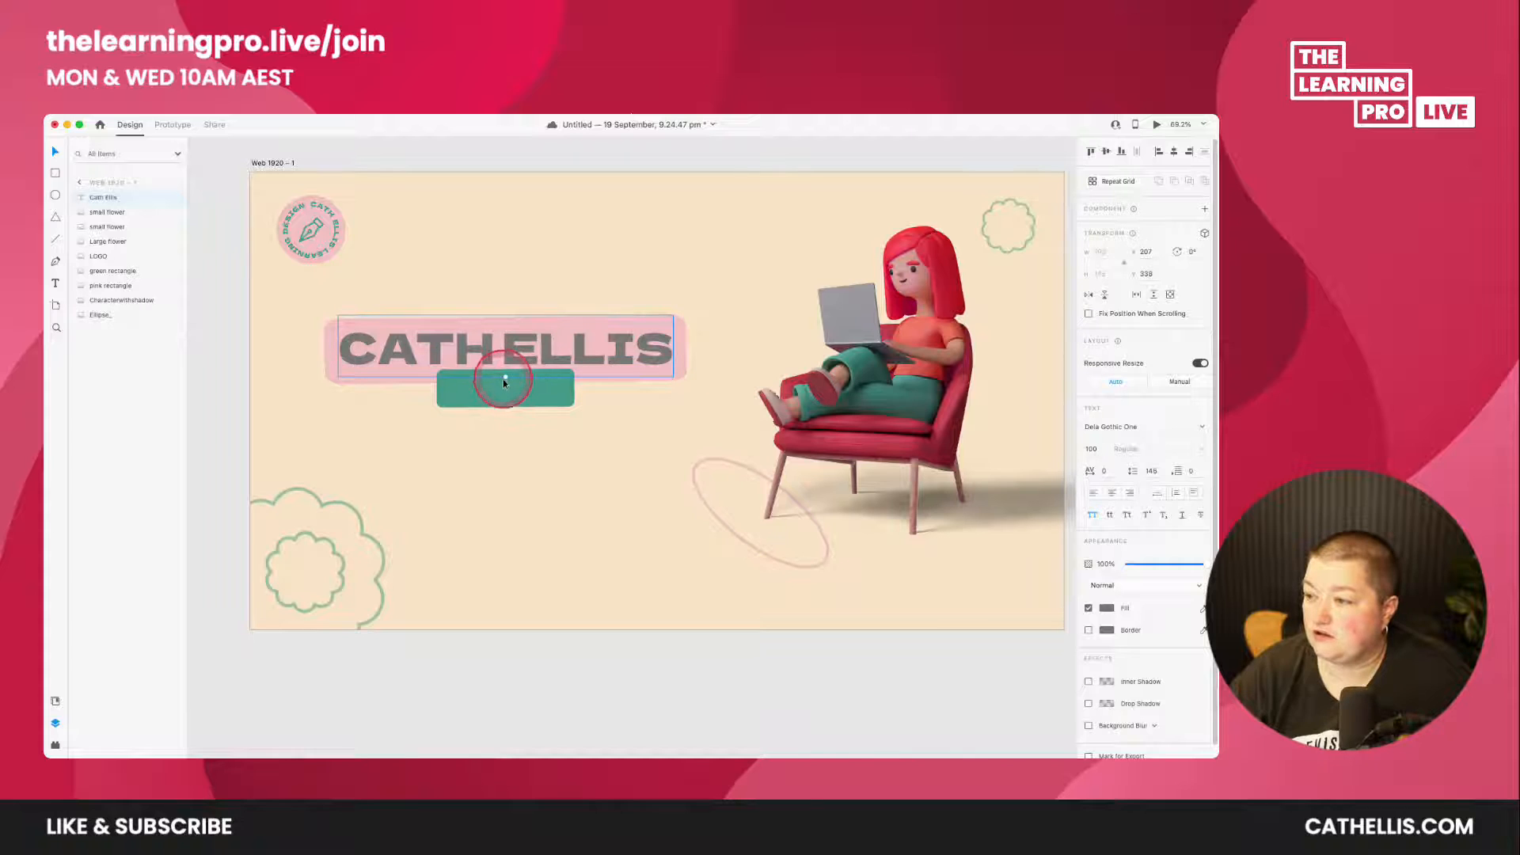
{"action": "left_click_drag", "start_coordinate": [505, 380], "coordinate": [486, 352]}
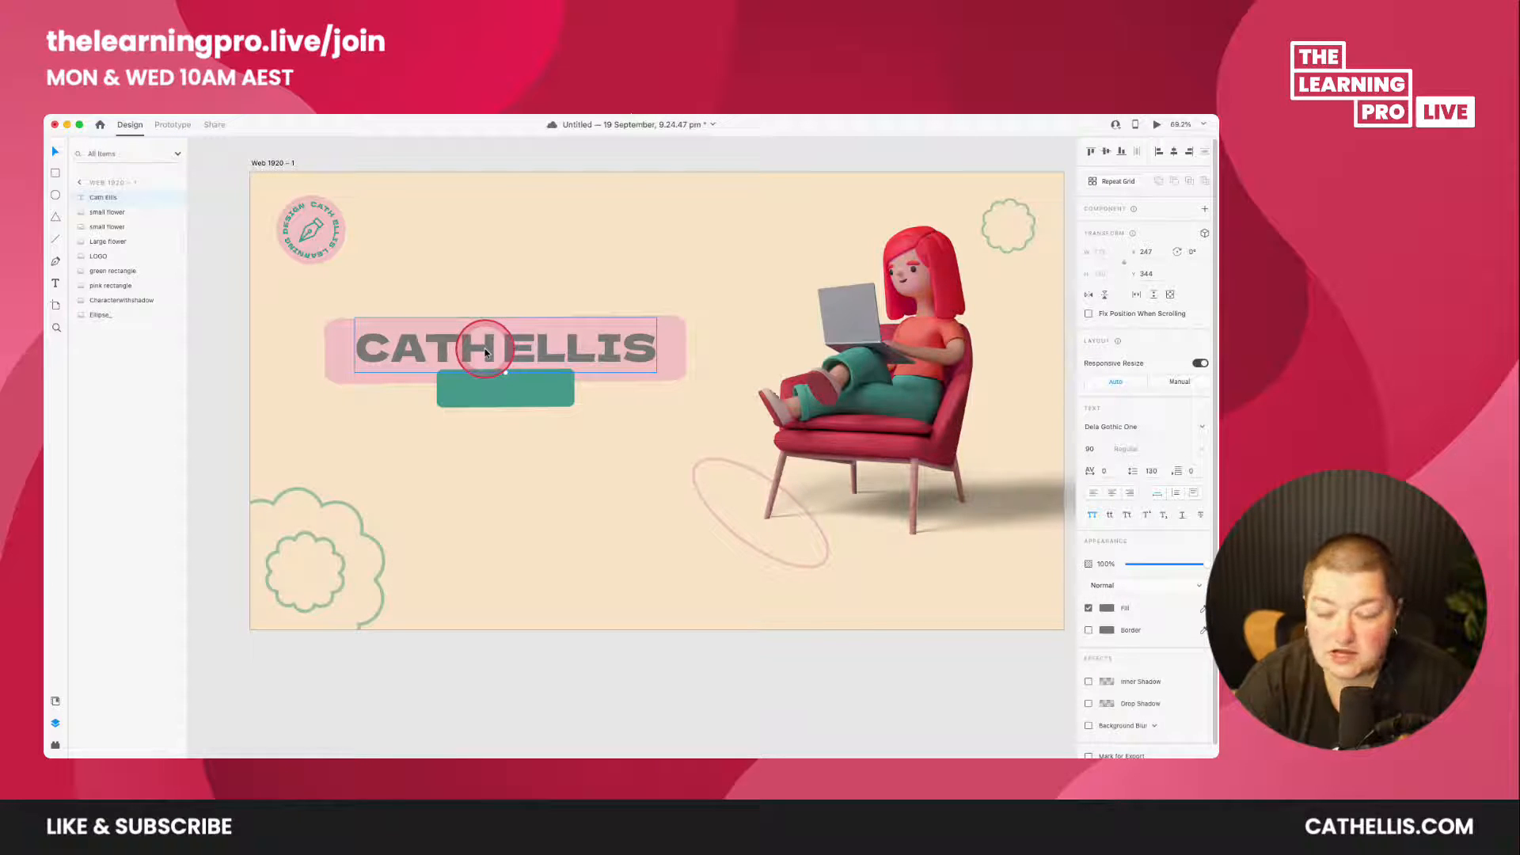
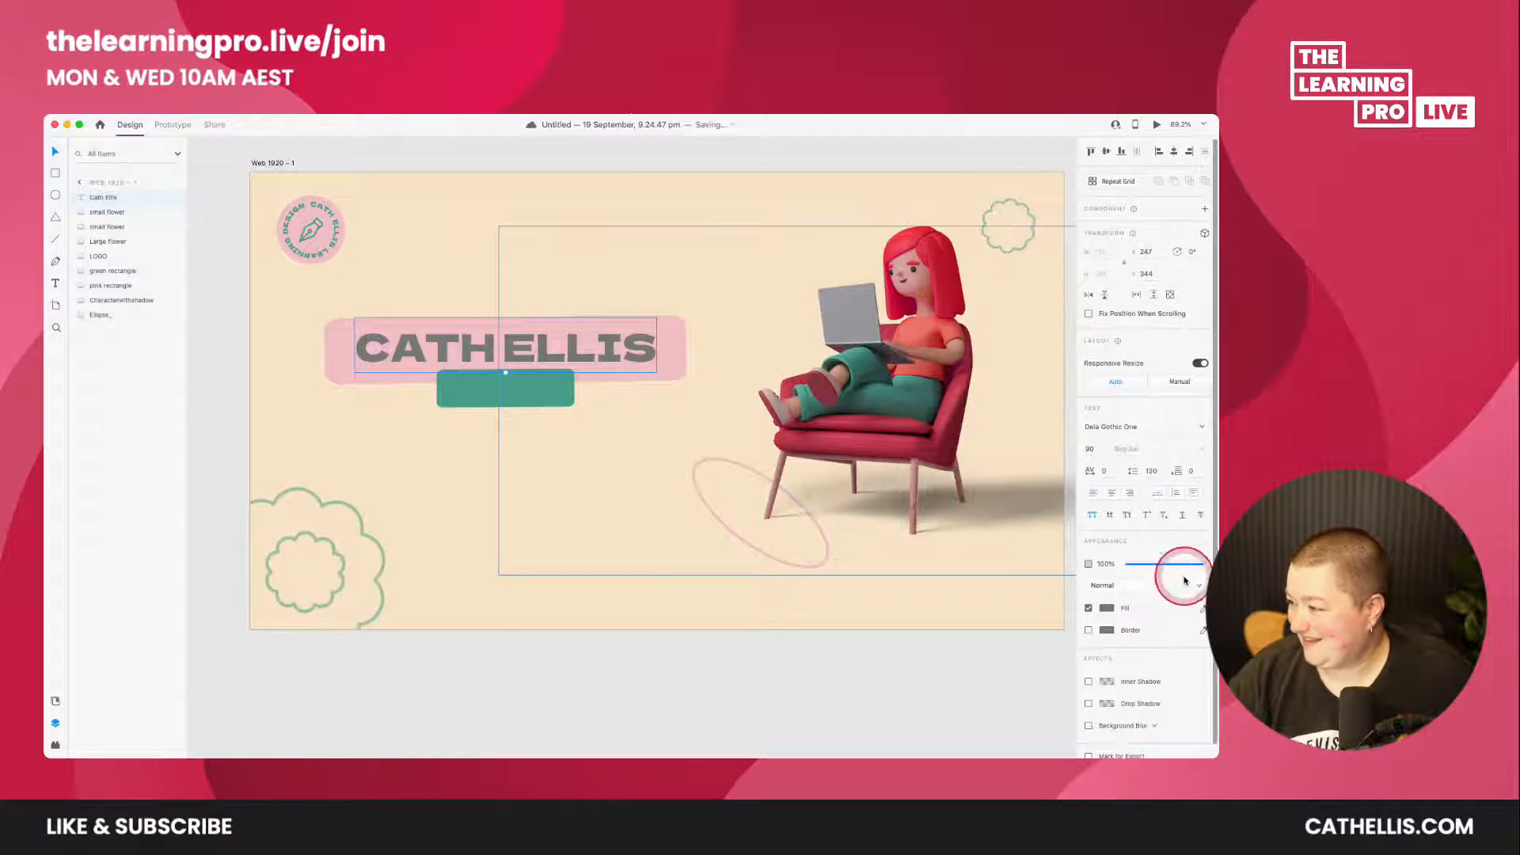
- Fill the name title with the green sampled from the green rectangle
{"action": "left_click", "coordinate": [1203, 608]}
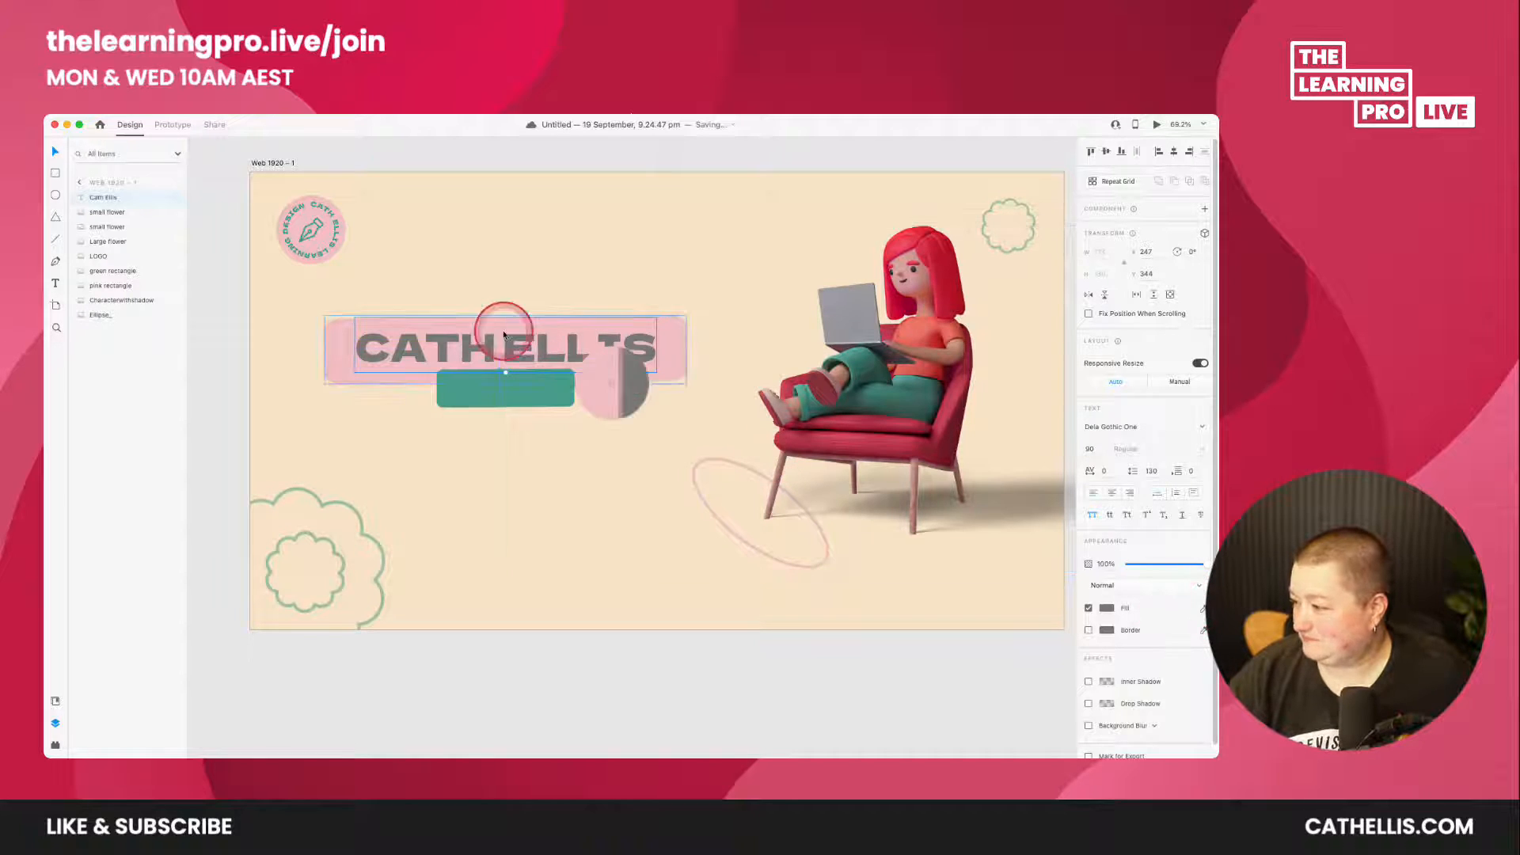
{"action": "left_click", "coordinate": [456, 400]}
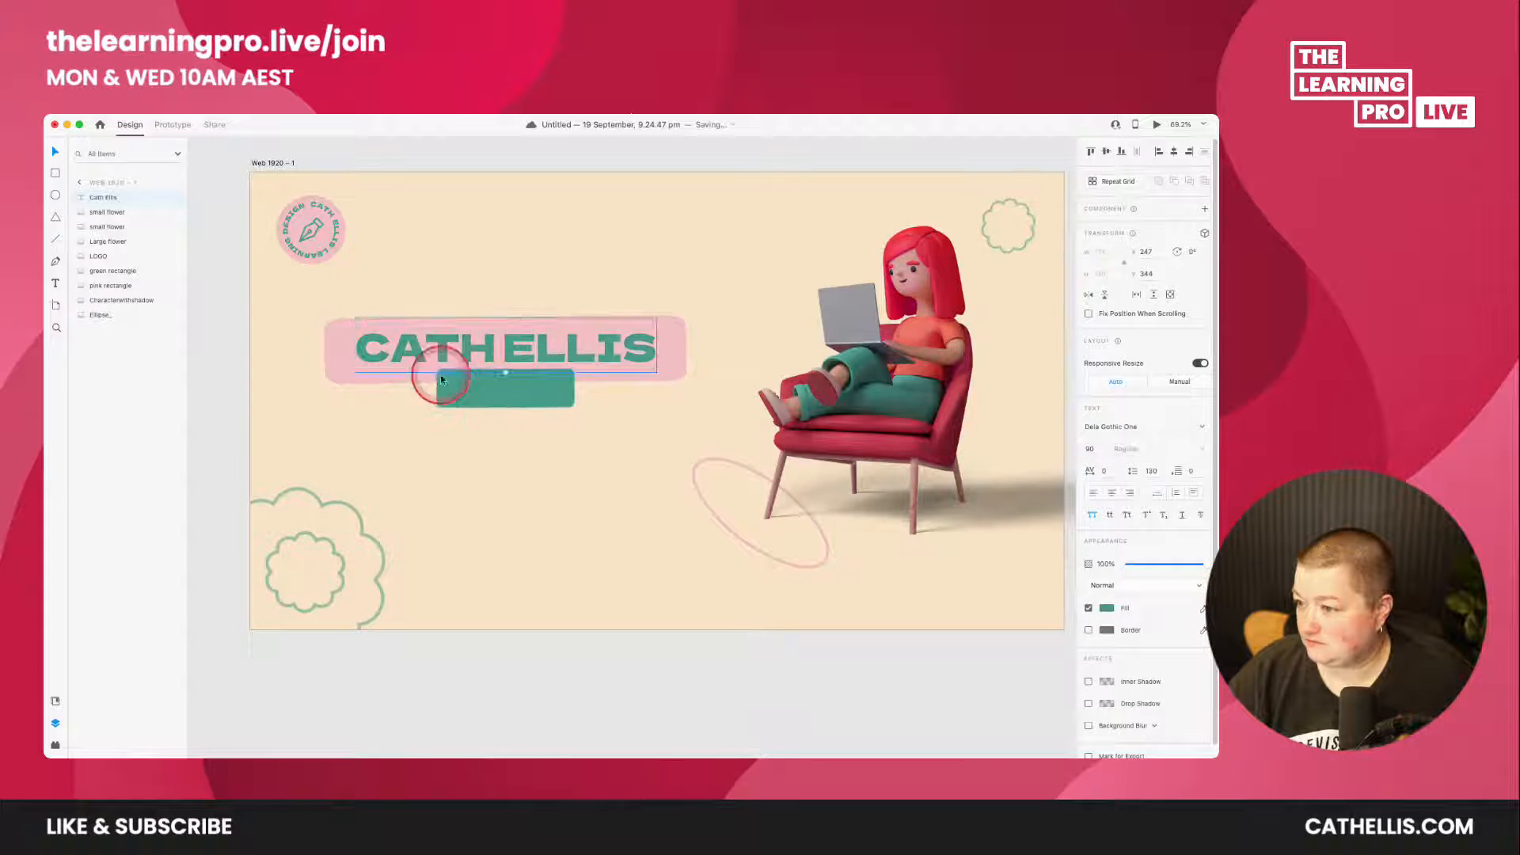
- Duplicate the name title, place the copy in the empty area below the green rectangle and replace its wording with "LX DESIGNER"
{"action": "left_click", "coordinate": [93, 200]}
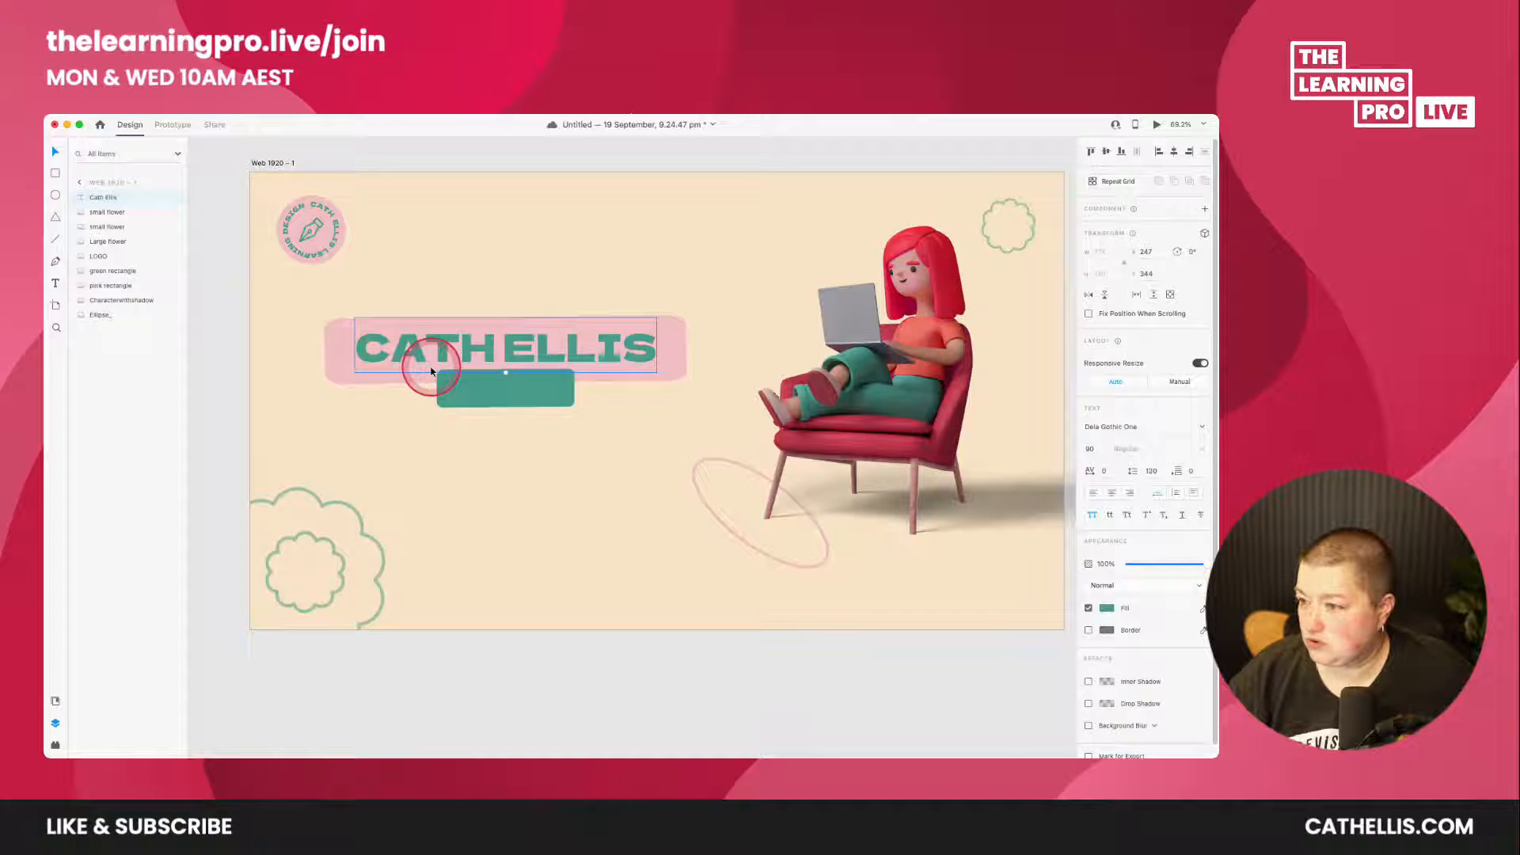
{"action": "left_click", "coordinate": [54, 153]}
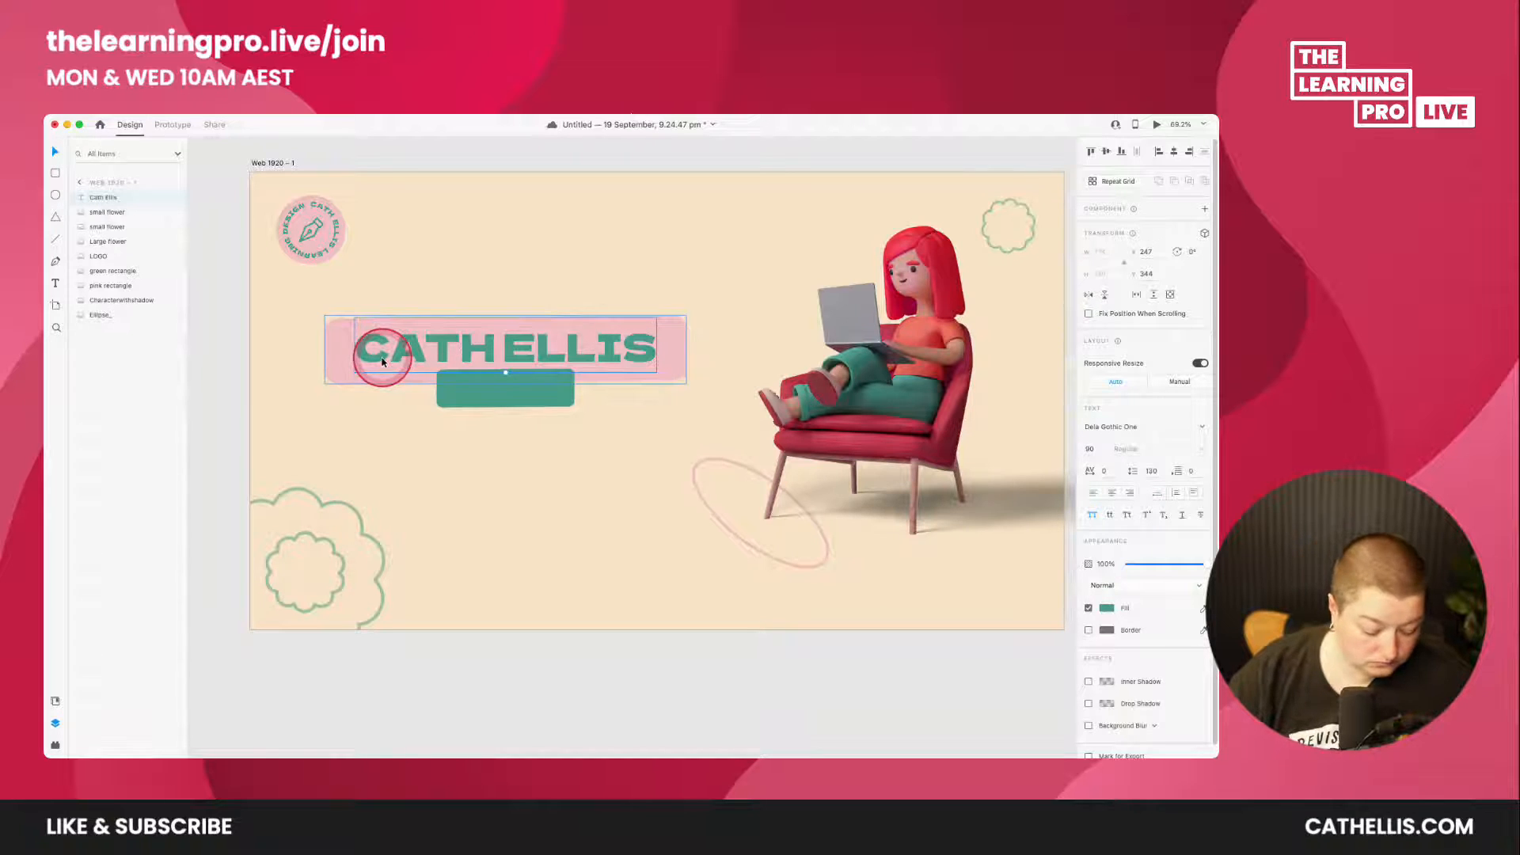
{"action": "key", "text": "super+d"}
{"action": "left_click_drag", "start_coordinate": [396, 355], "coordinate": [412, 477]}
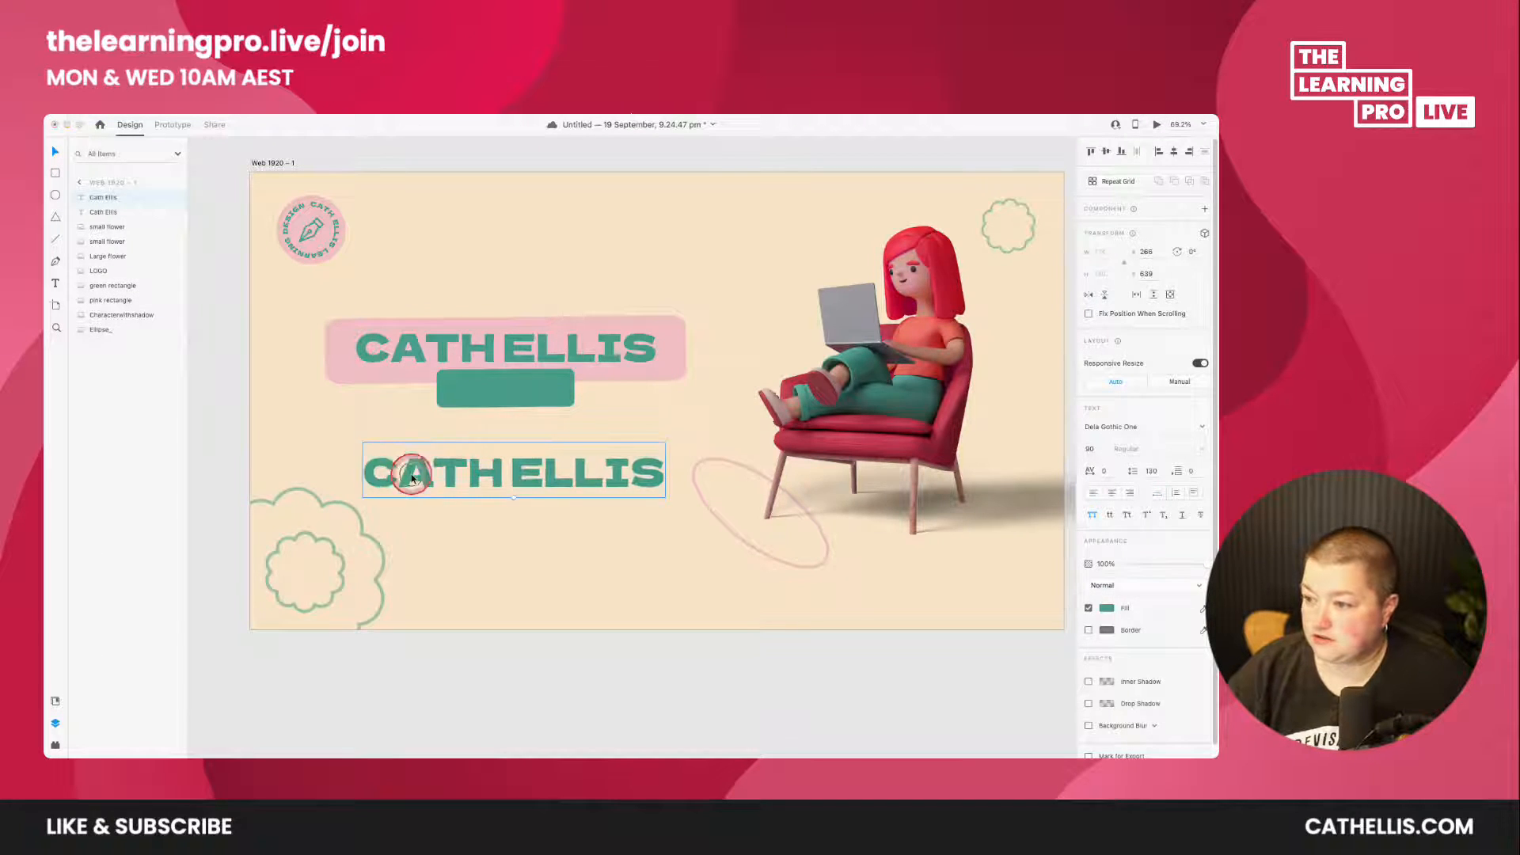
{"action": "double_click", "coordinate": [410, 475]}
{"action": "type", "text": "LD"}
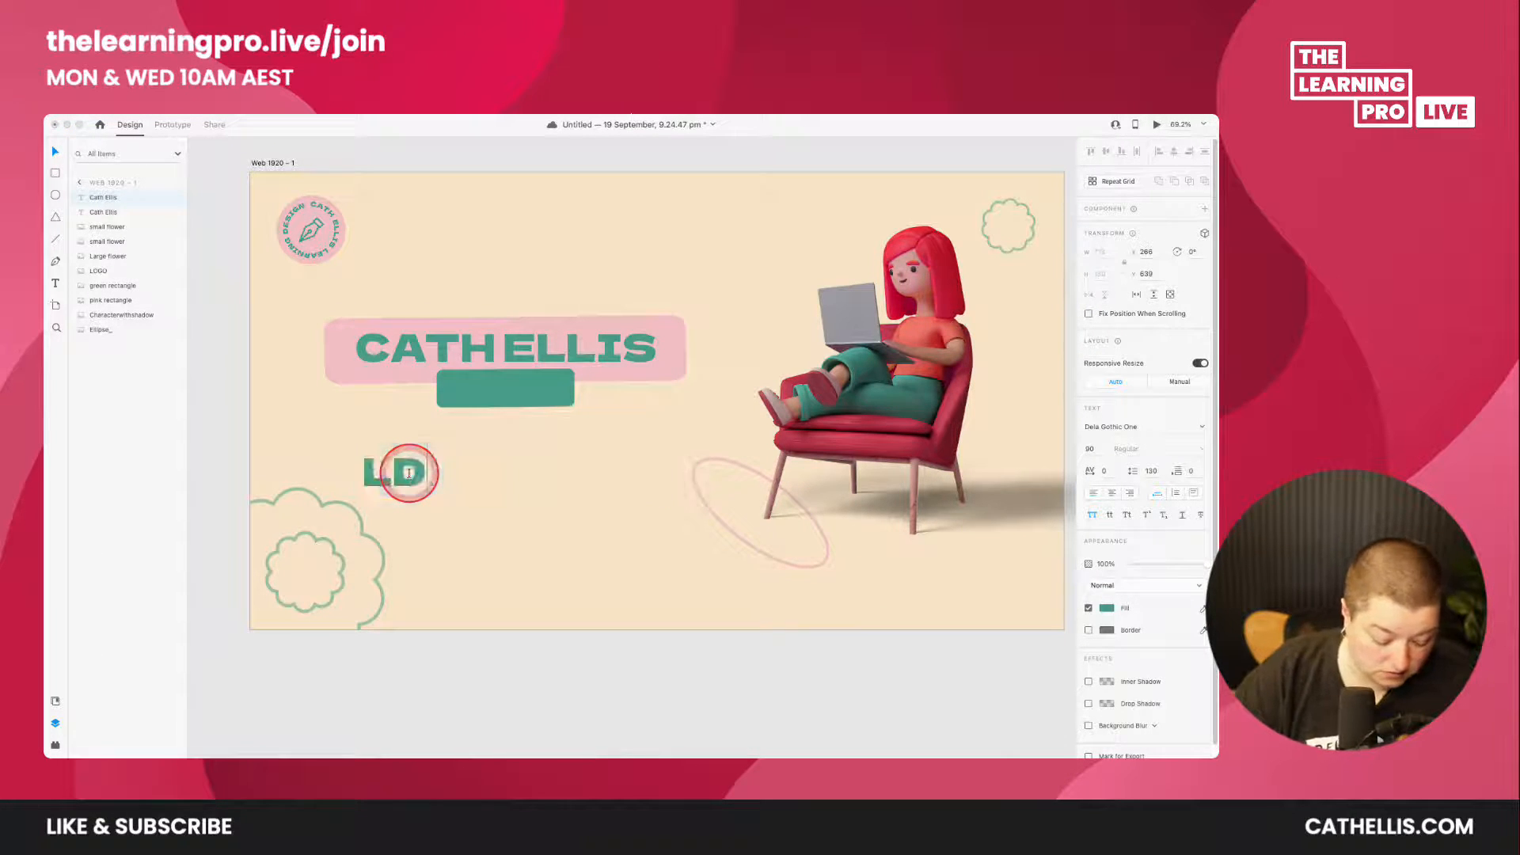
{"action": "key", "text": "BackSpace"}
{"action": "type", "text": "X DESIGNER"}
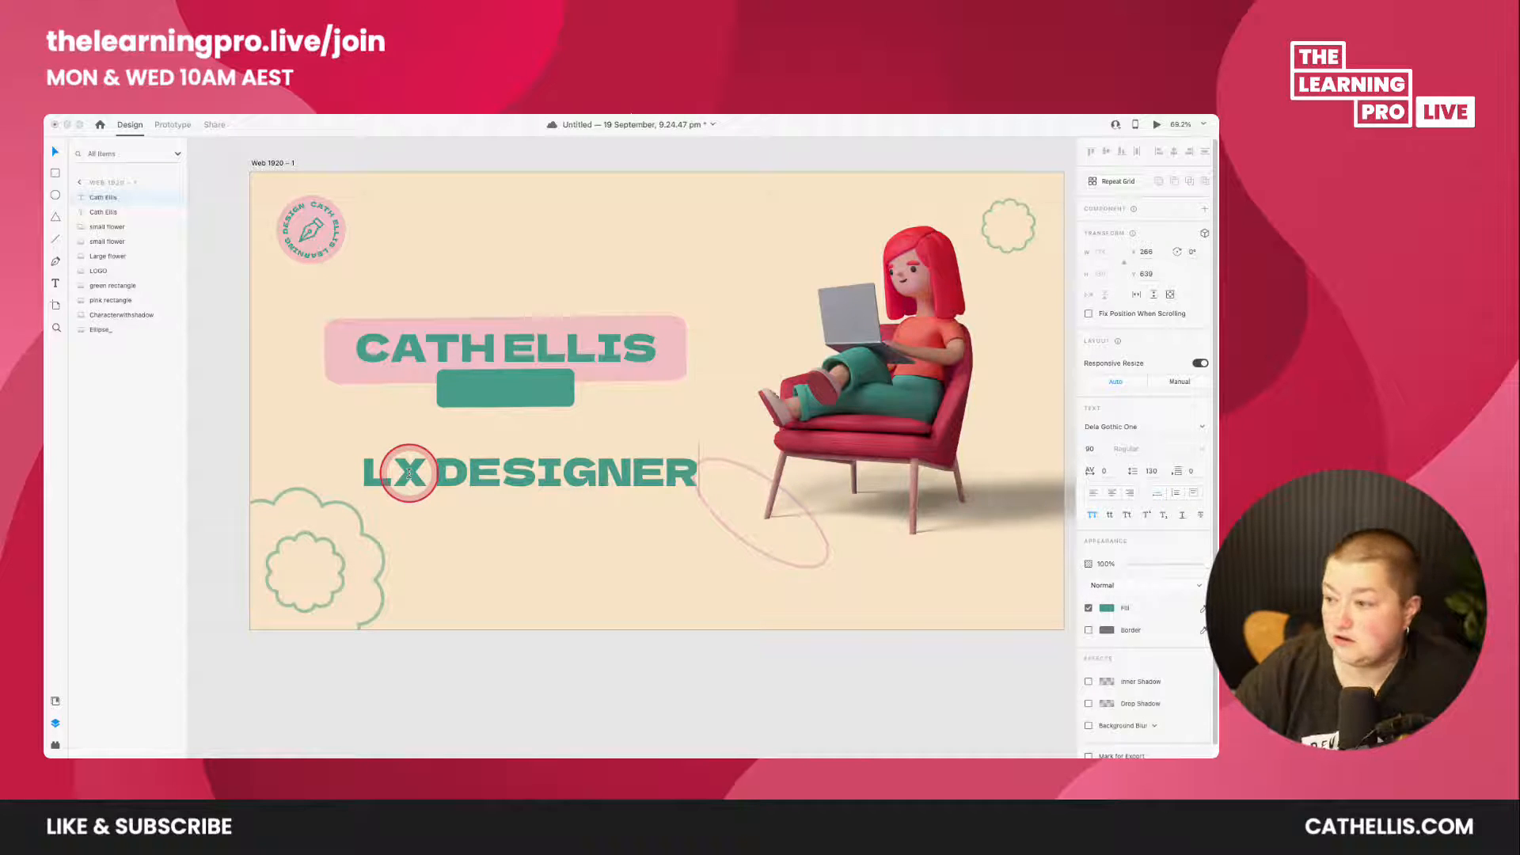
- Set the font size of the LX DESIGNER text to 40
{"action": "key", "text": "super+a"}
{"action": "left_click", "coordinate": [1100, 449]}
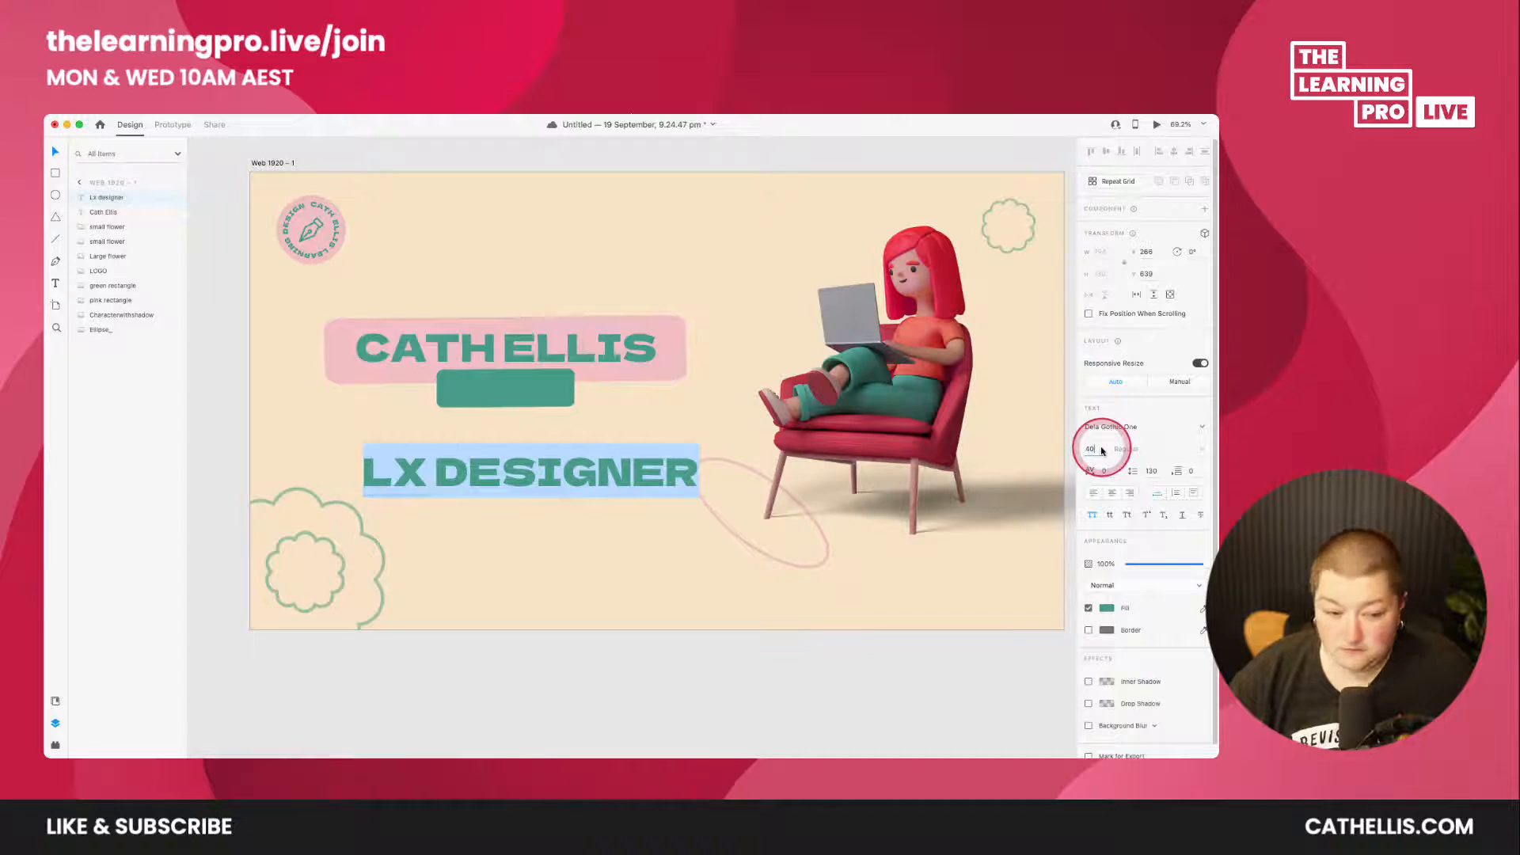
{"action": "type", "text": "40"}
{"action": "key", "text": "Return"}
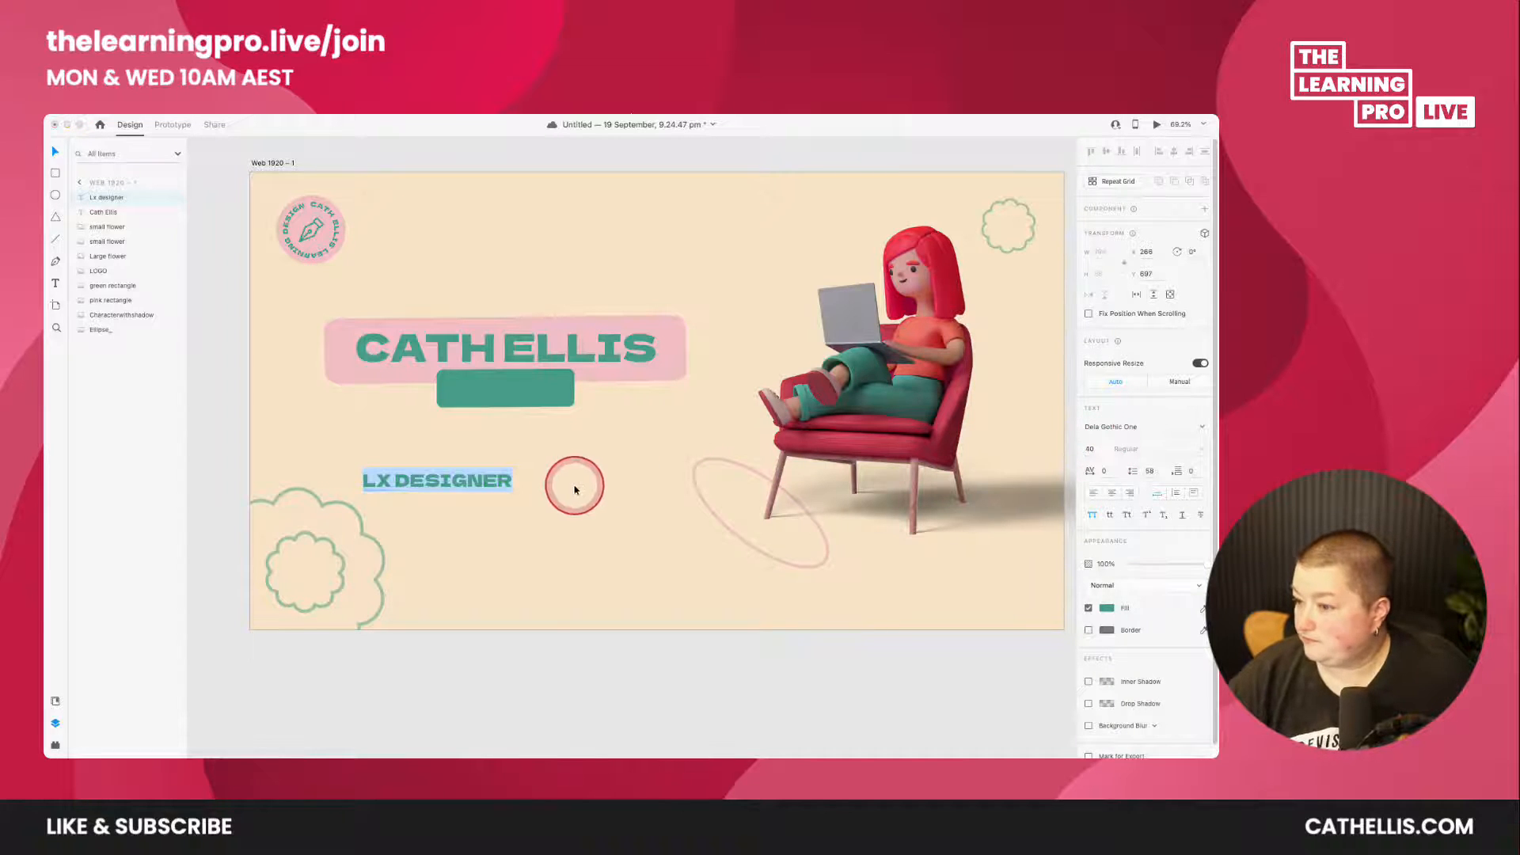
- Fill the LX DESIGNER text with the cream colour sampled from the artboard background
{"action": "left_click", "coordinate": [1196, 611]}
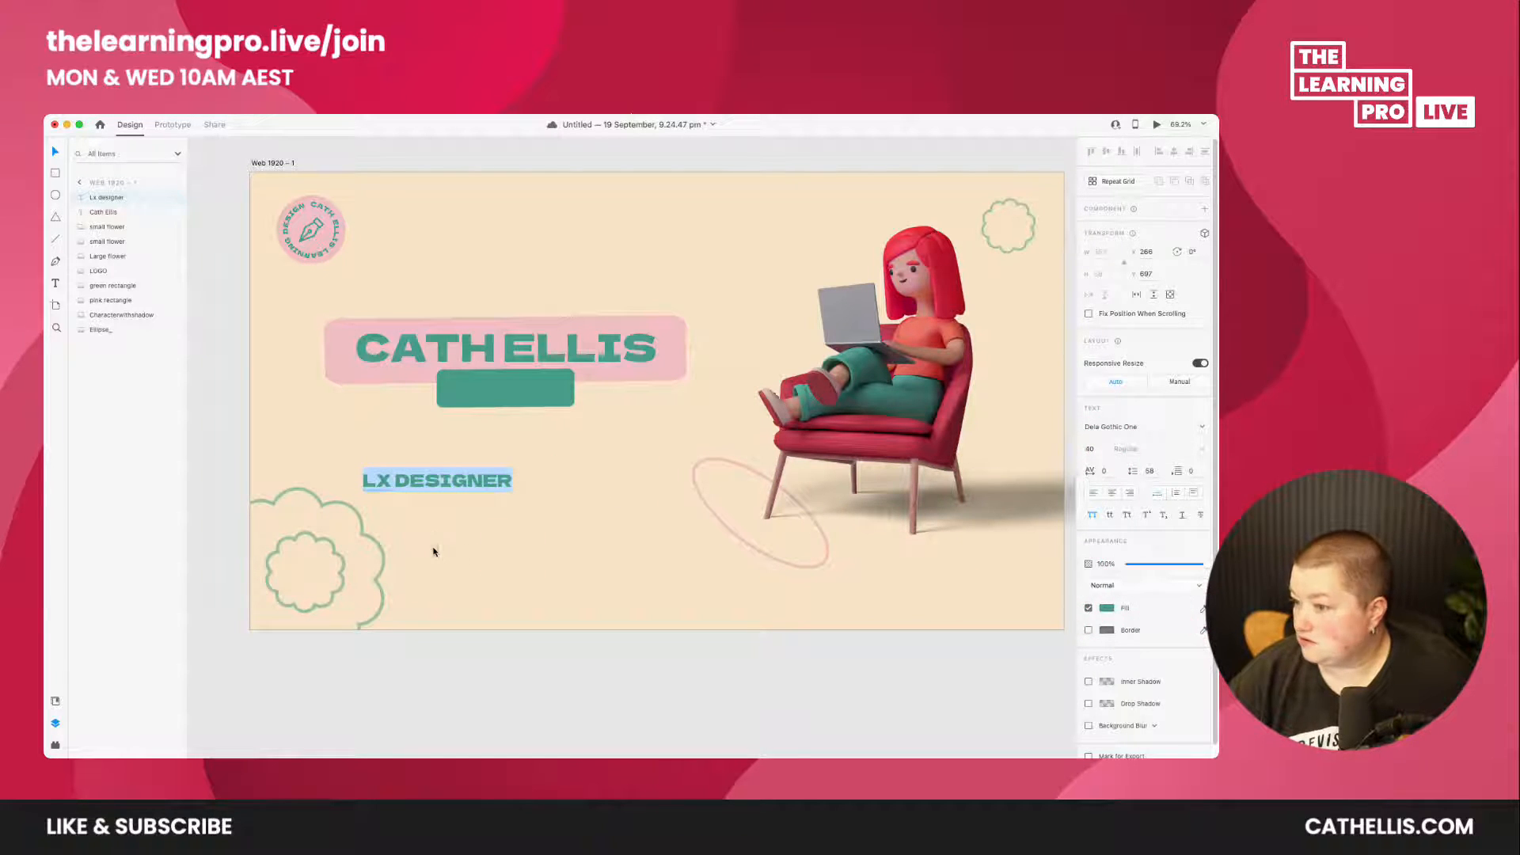
{"action": "left_click", "coordinate": [312, 524]}
{"action": "left_click", "coordinate": [57, 152]}
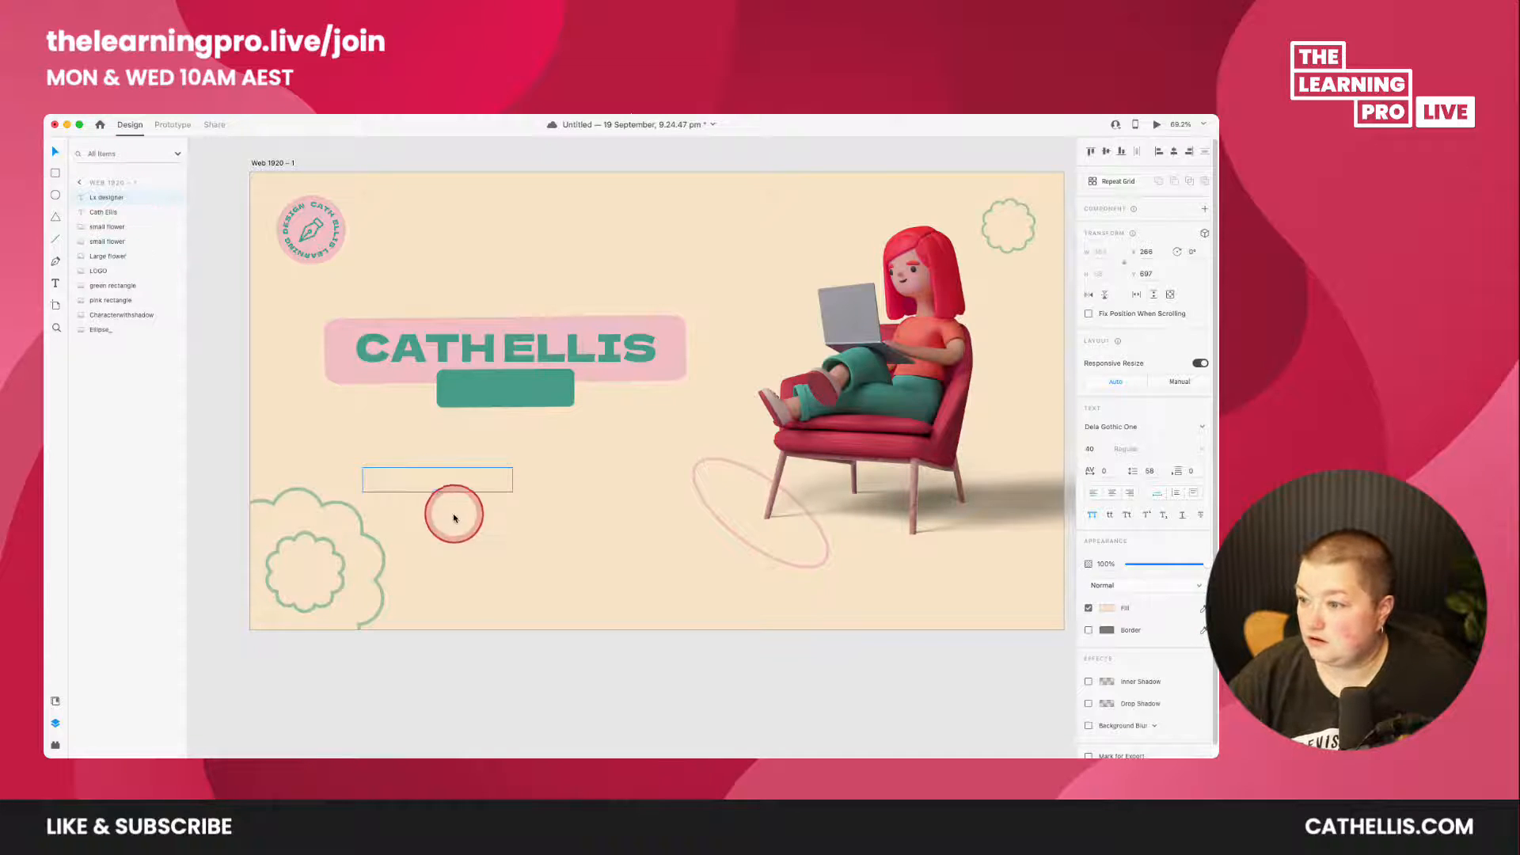
- Move the LX DESIGNER text onto the green rectangle and enlarge the rectangle around it to about 417 by 118
{"action": "left_click_drag", "start_coordinate": [426, 486], "coordinate": [412, 387]}
{"action": "left_click", "coordinate": [439, 381]}
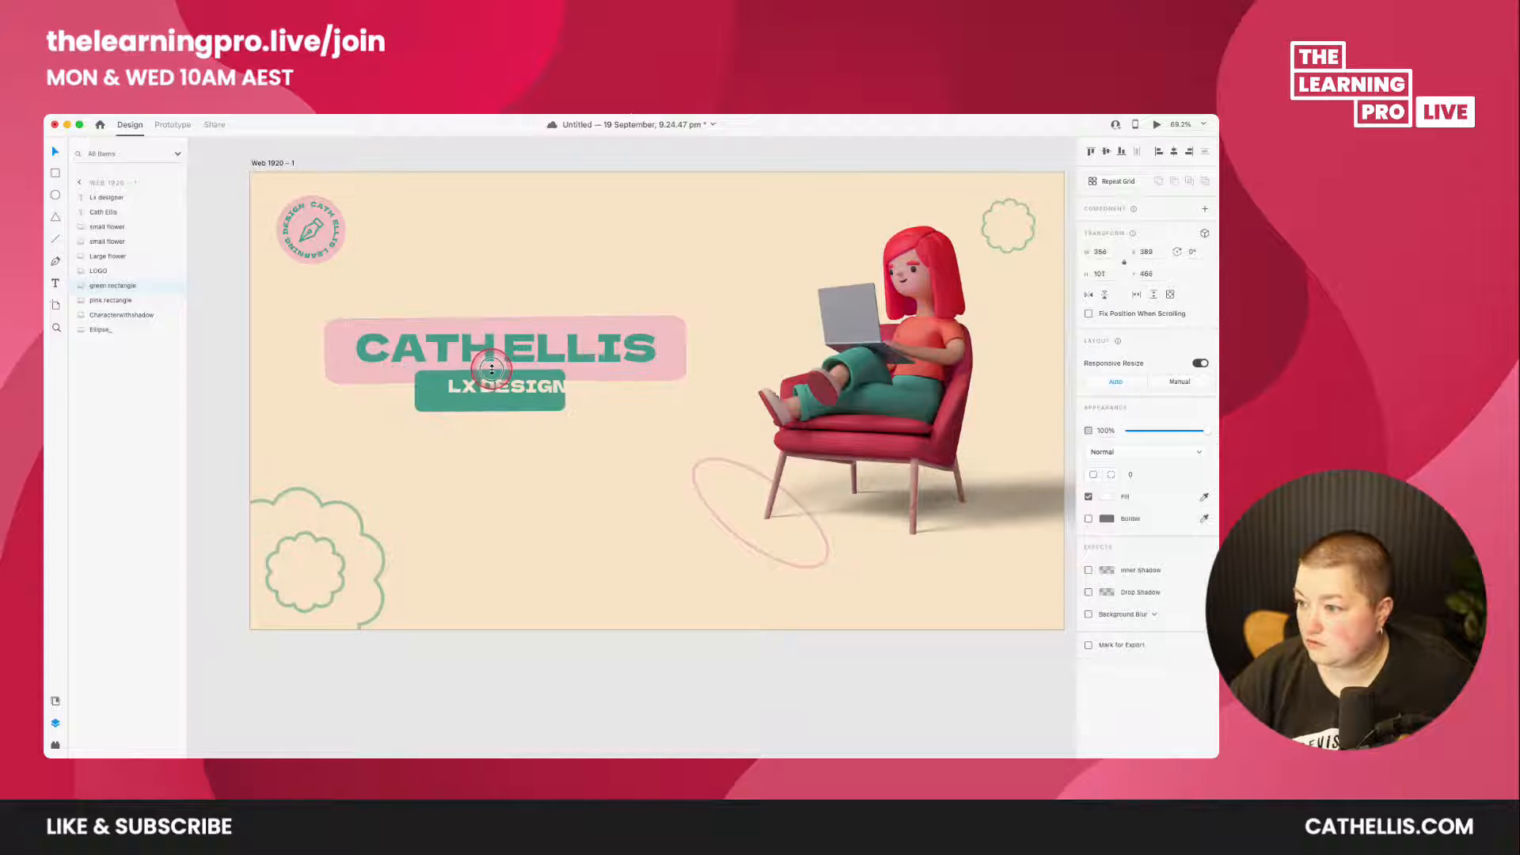
{"action": "left_click_drag", "start_coordinate": [485, 387], "coordinate": [460, 390]}
{"action": "left_click", "coordinate": [414, 393]}
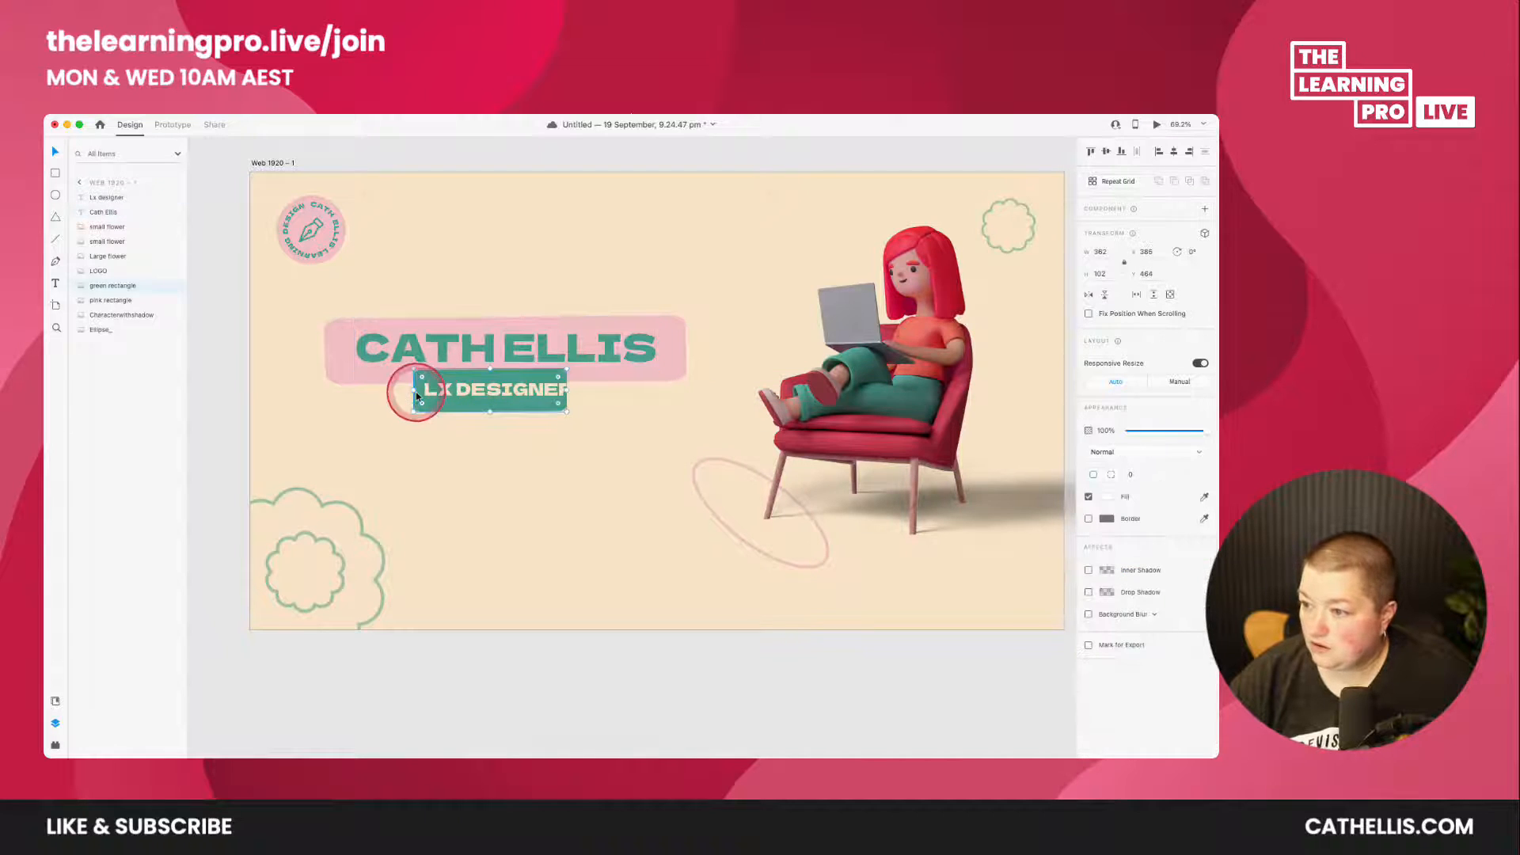
{"action": "left_click_drag", "start_coordinate": [411, 392], "coordinate": [480, 401]}
{"action": "left_click", "coordinate": [456, 695]}
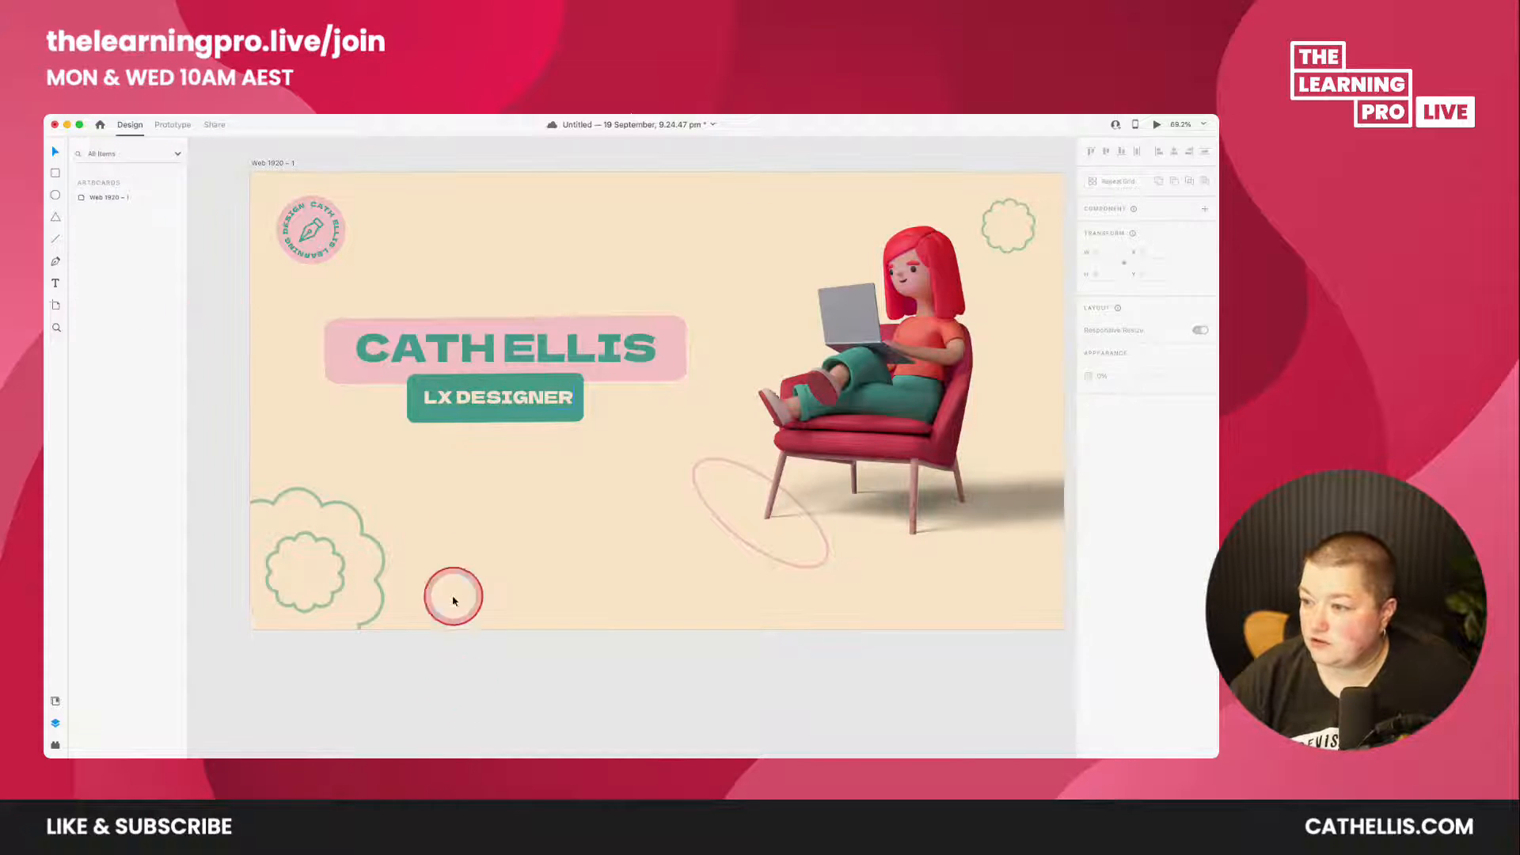
{"action": "left_click", "coordinate": [413, 385]}
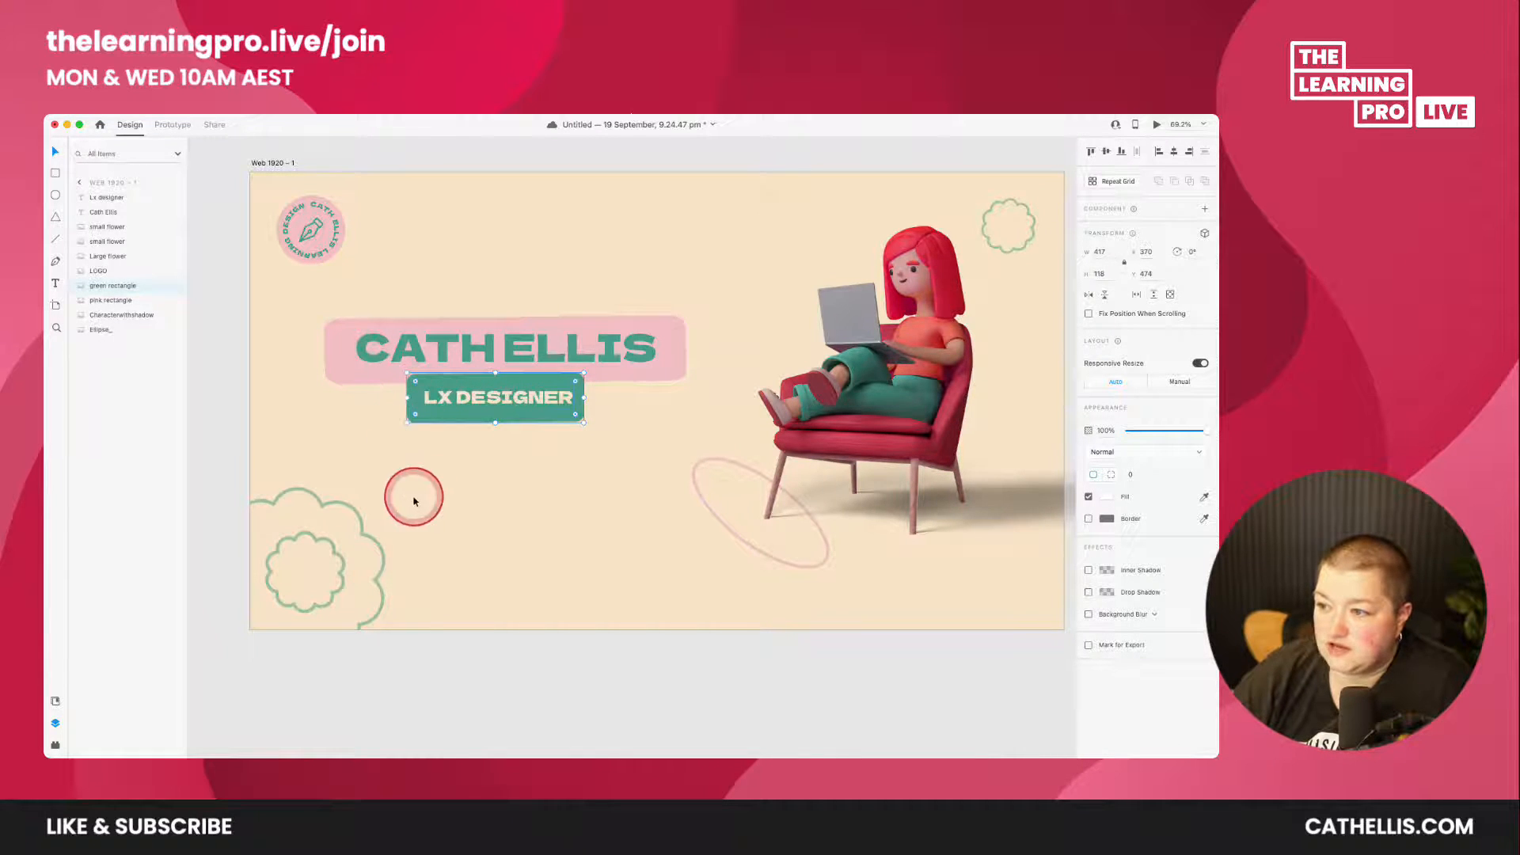
{"action": "left_click", "coordinate": [458, 349]}
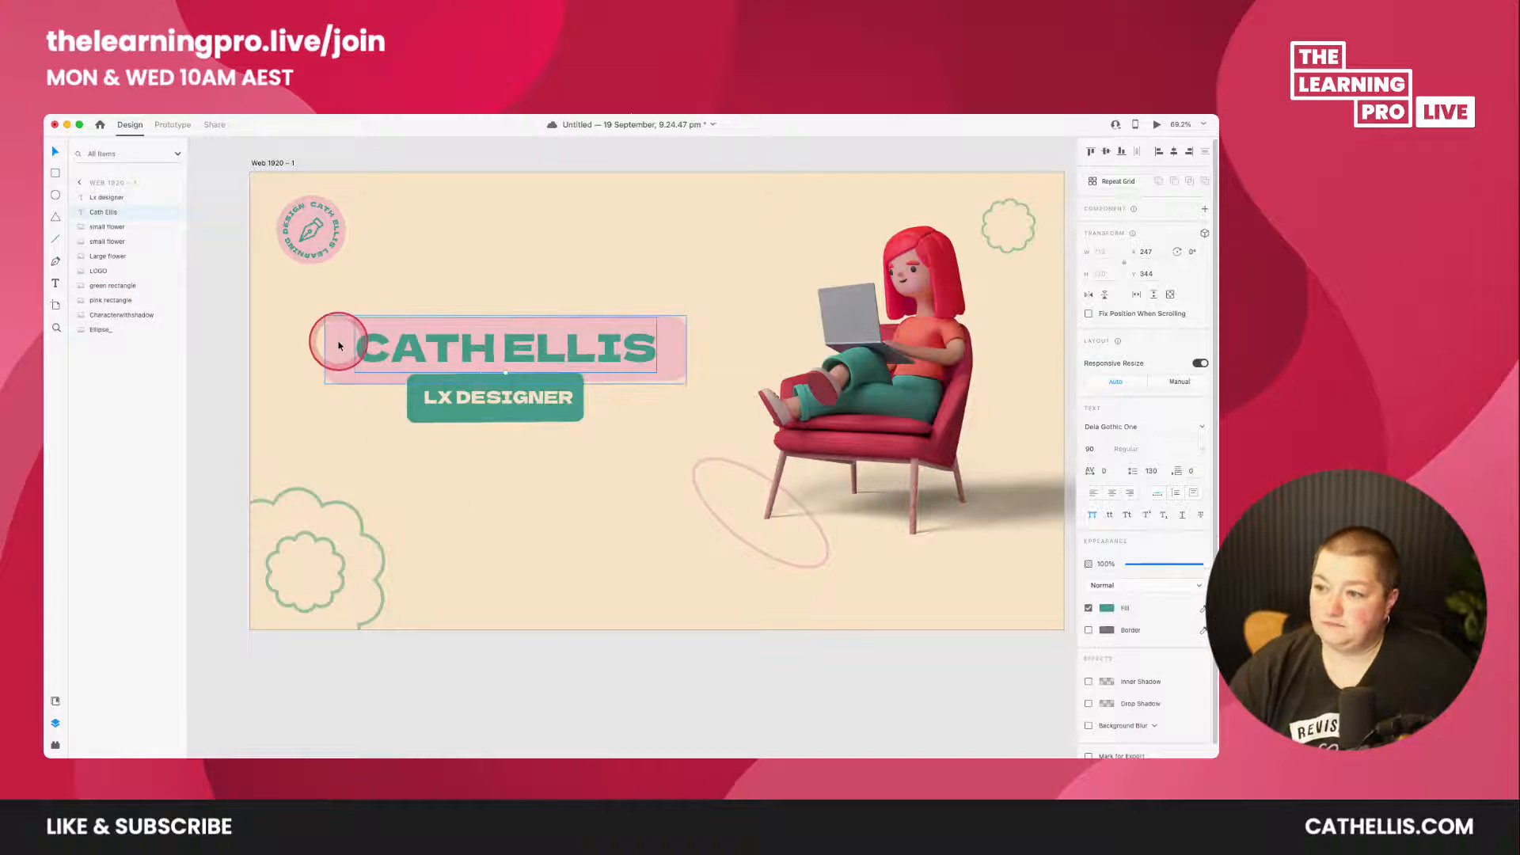
{"action": "left_click", "coordinate": [369, 436]}
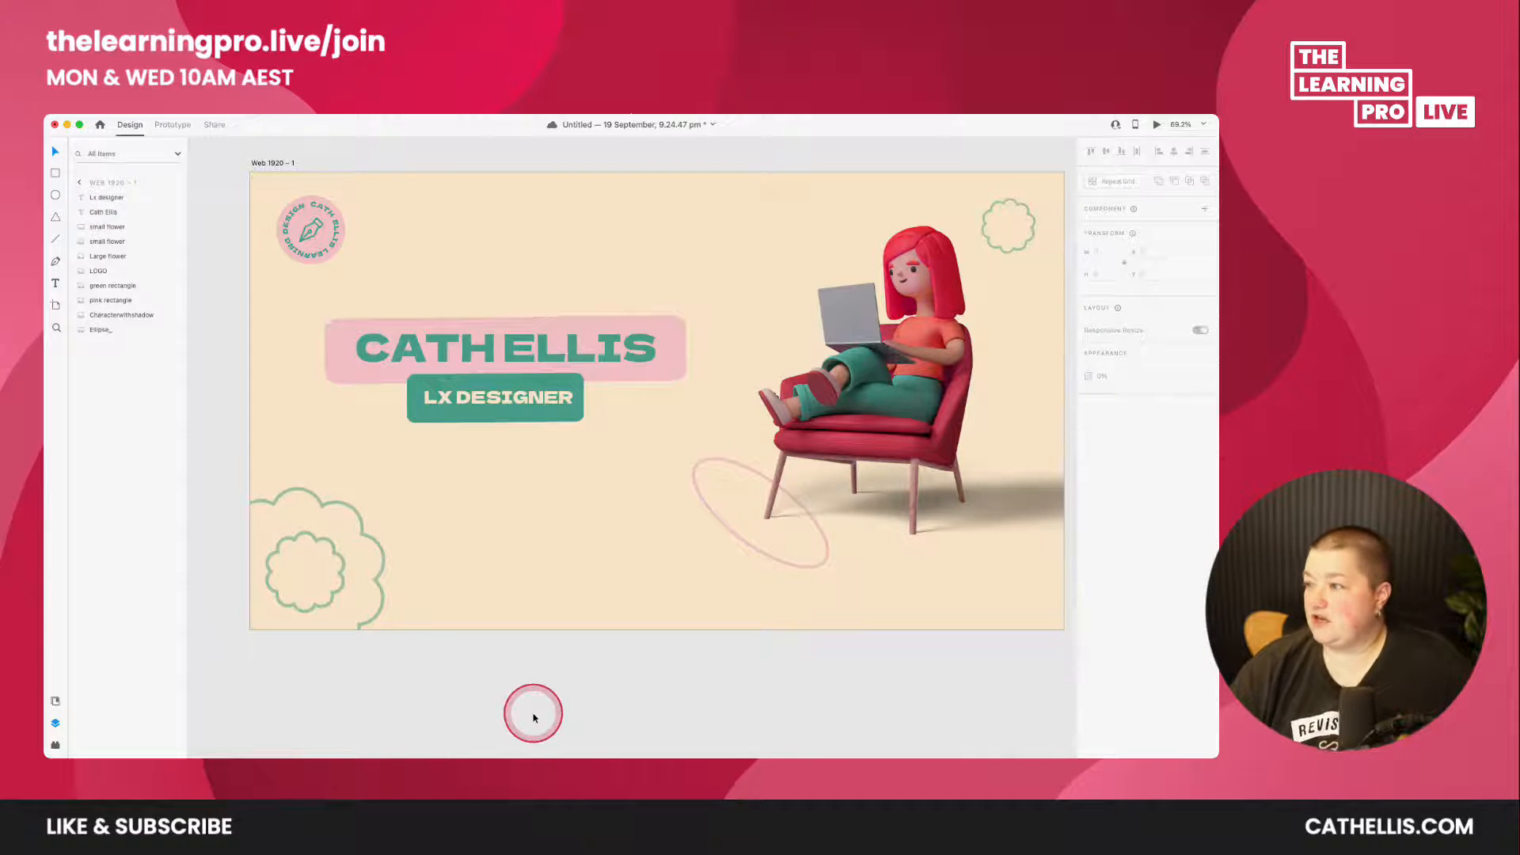
- Nudge both title texts with their pink and green rectangles down together to Y 377
{"action": "scroll", "coordinate": [533, 712], "scroll_direction": "up", "scroll_amount": 3}
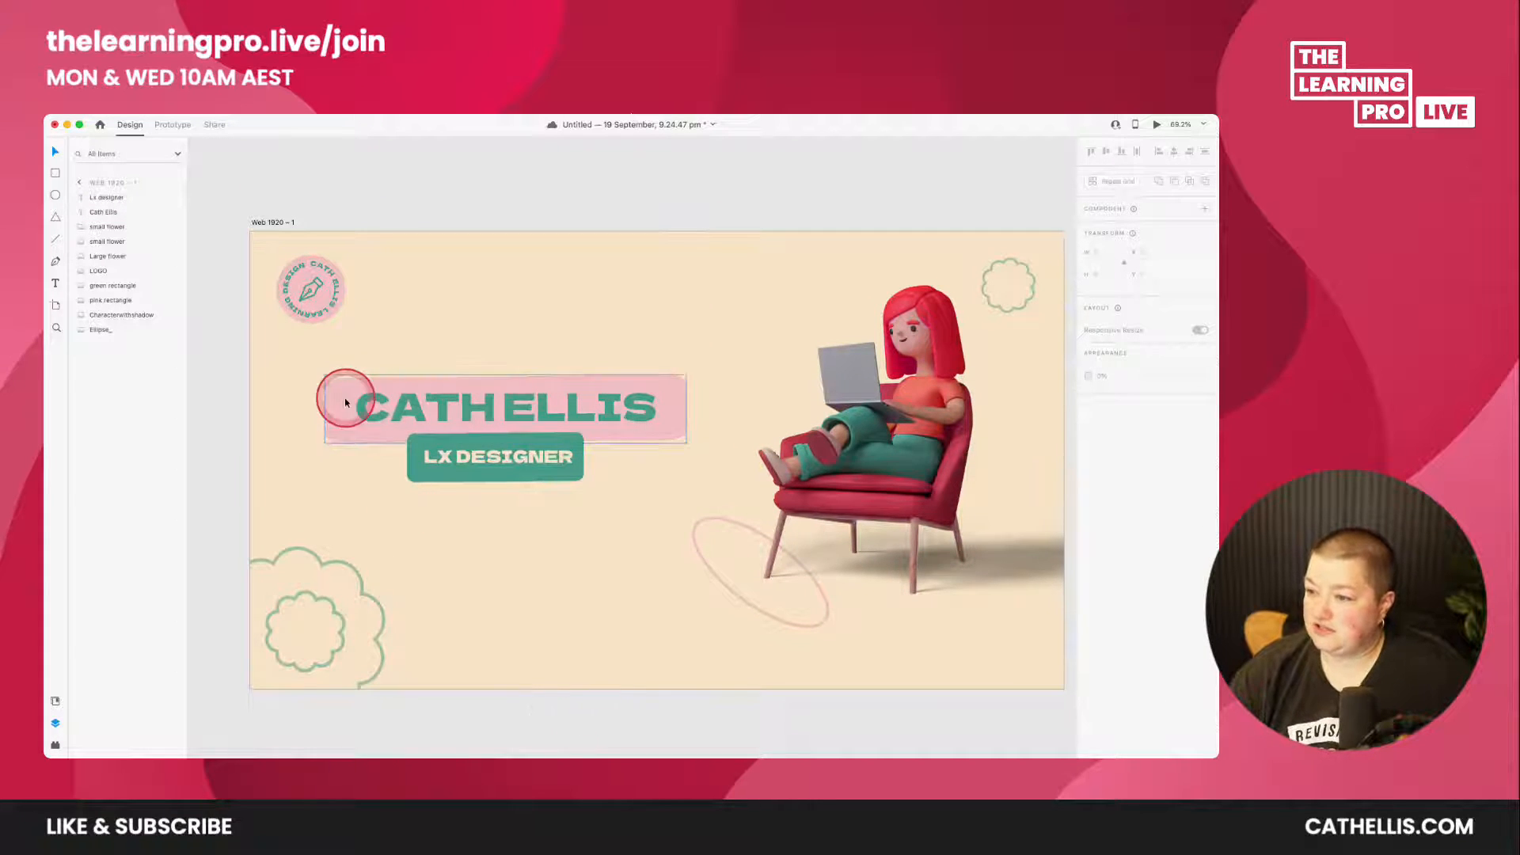
{"action": "left_click_drag", "start_coordinate": [238, 352], "coordinate": [682, 514]}
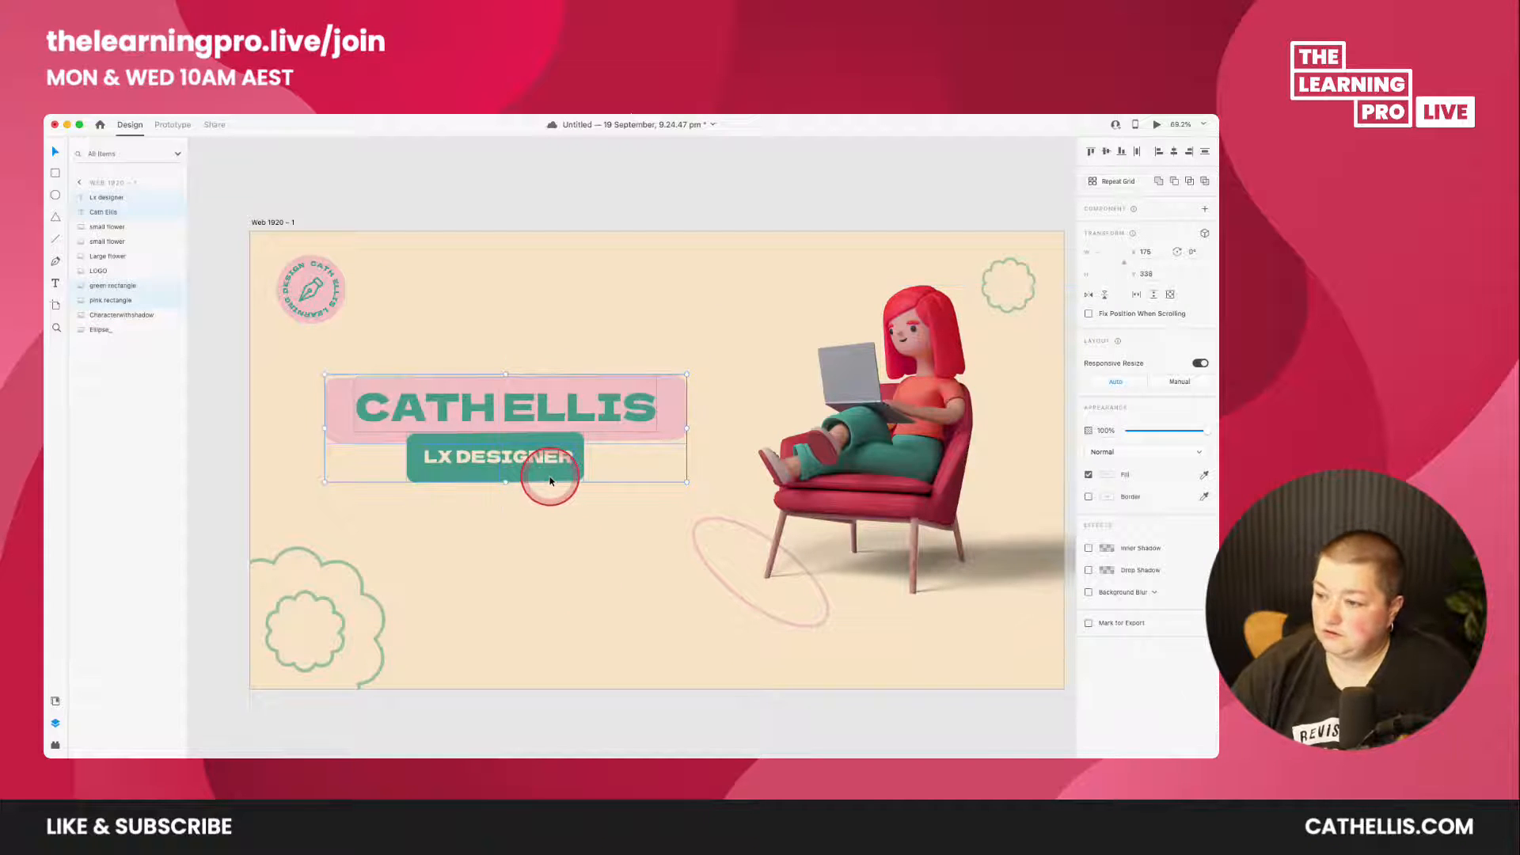
{"action": "key", "text": "Down"}
{"action": "key", "text": "Down"}
{"action": "key", "text": "Down"}
{"action": "key", "text": "Down"}
{"action": "key", "text": "Down"}
{"action": "key", "text": "Down"}
{"action": "key", "text": "Down"}
{"action": "key", "text": "Down"}
{"action": "key", "text": "Down"}
{"action": "key", "text": "Down"}
{"action": "key", "text": "Down"}
{"action": "key", "text": "Down"}
{"action": "key", "text": "Down"}
{"action": "key", "text": "Down"}
{"action": "key", "text": "Down"}
{"action": "key", "text": "Down"}
{"action": "key", "text": "Down"}
{"action": "key", "text": "Down"}
{"action": "key", "text": "Down"}
{"action": "key", "text": "Down"}
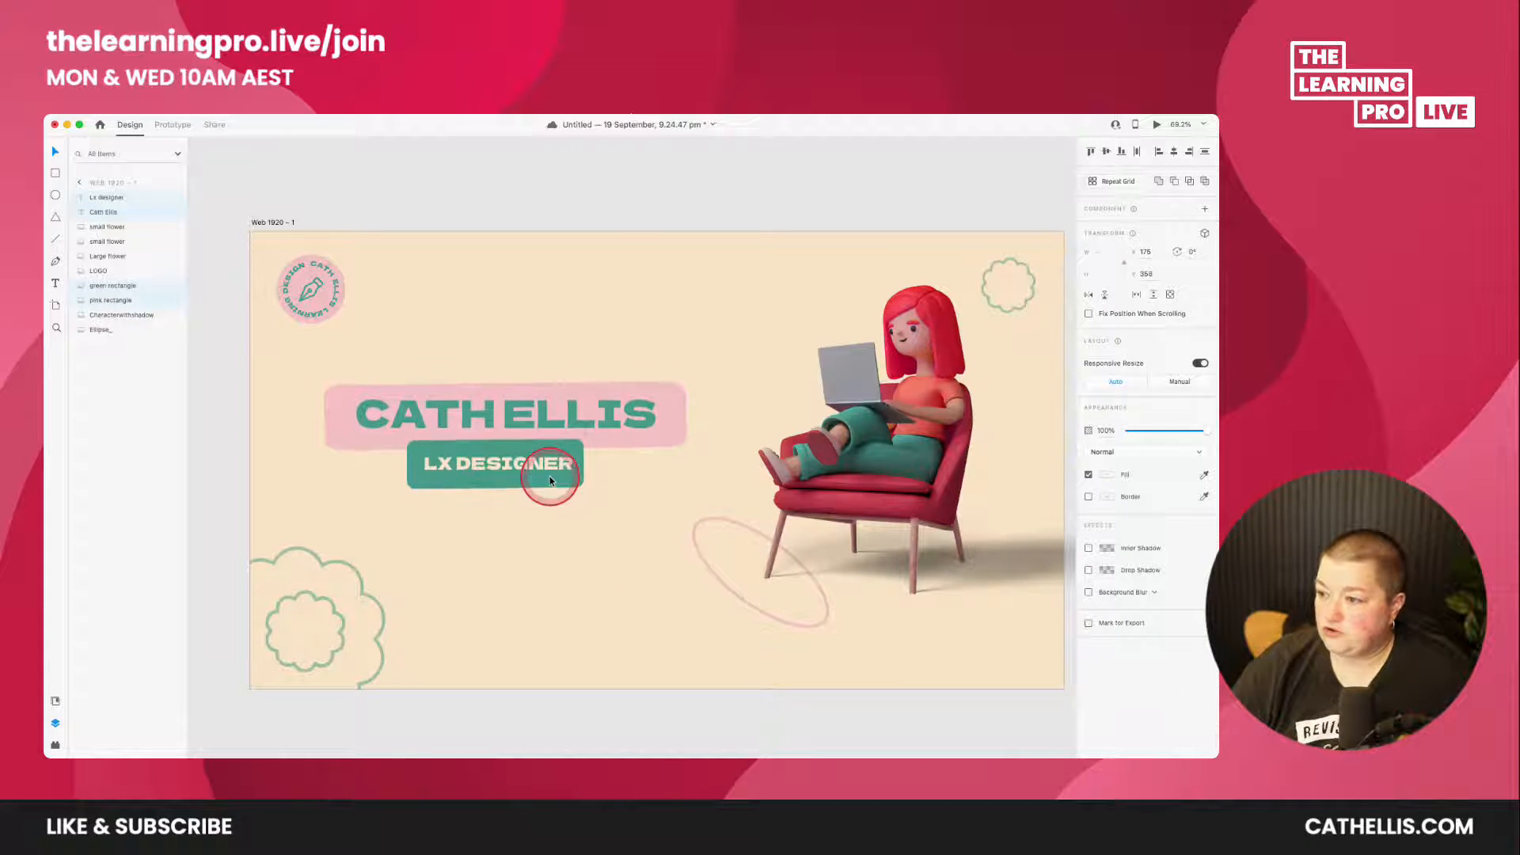
{"action": "key", "text": "Down"}
{"action": "key", "text": "Down"}
{"action": "key", "text": "Down"}
{"action": "key", "text": "Down"}
{"action": "key", "text": "Down"}
{"action": "key", "text": "Down"}
{"action": "key", "text": "Down"}
{"action": "key", "text": "Down"}
{"action": "key", "text": "Down"}
{"action": "key", "text": "Down"}
{"action": "key", "text": "Down"}
{"action": "key", "text": "Down"}
{"action": "key", "text": "Down"}
{"action": "key", "text": "Down"}
{"action": "key", "text": "Down"}
{"action": "key", "text": "Down"}
{"action": "key", "text": "Down"}
{"action": "key", "text": "Down"}
{"action": "key", "text": "Down"}
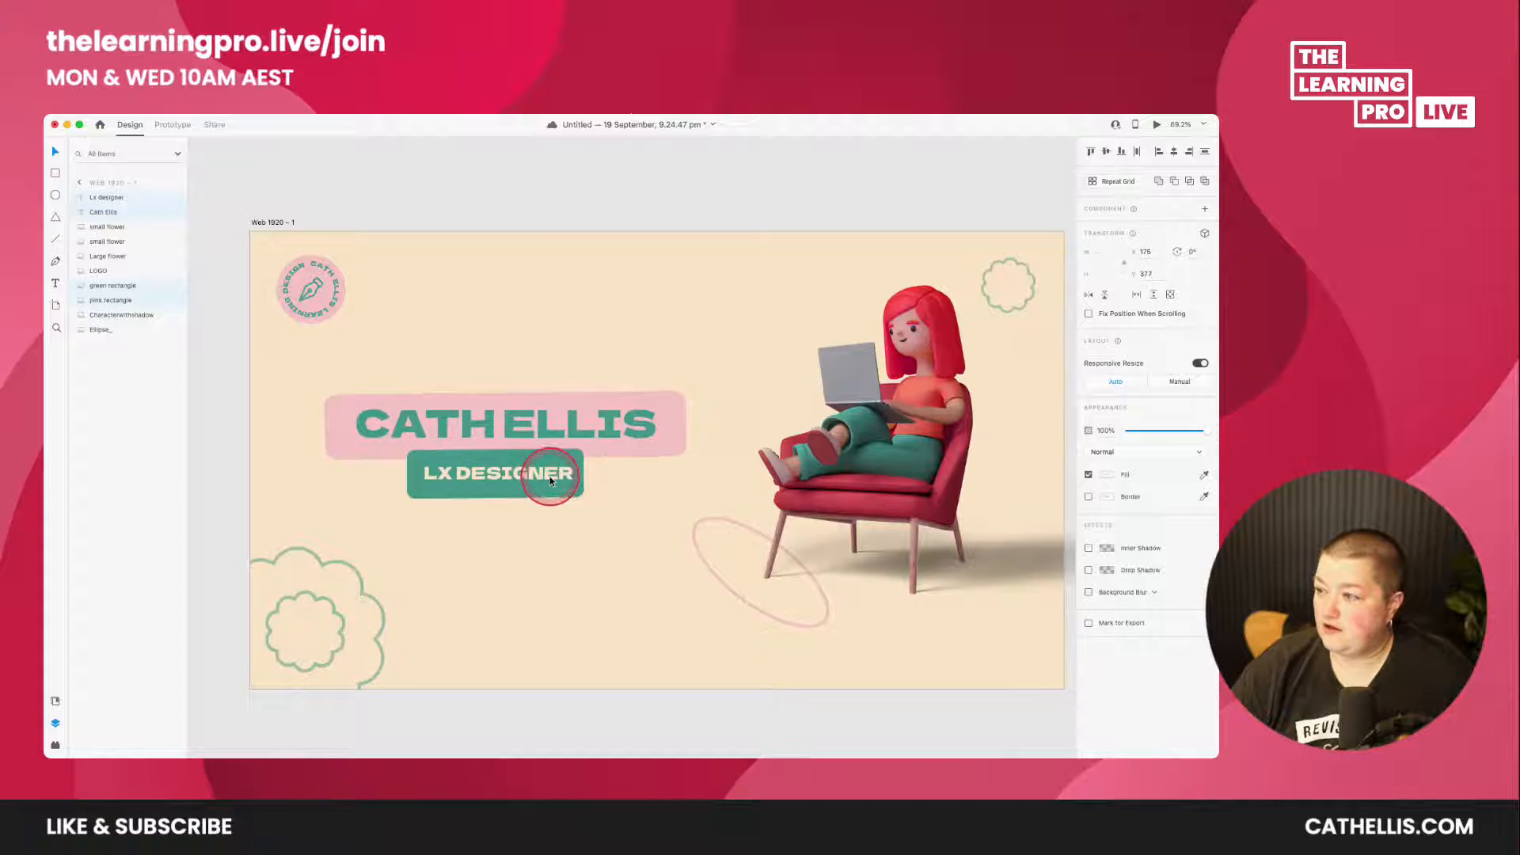
{"action": "left_click", "coordinate": [638, 665]}
{"action": "mouse_move", "coordinate": [645, 732]}
{"action": "left_mouse_down"}
{"action": "mouse_move", "coordinate": [463, 711]}
{"action": "mouse_move", "coordinate": [644, 712]}
{"action": "left_mouse_up"}
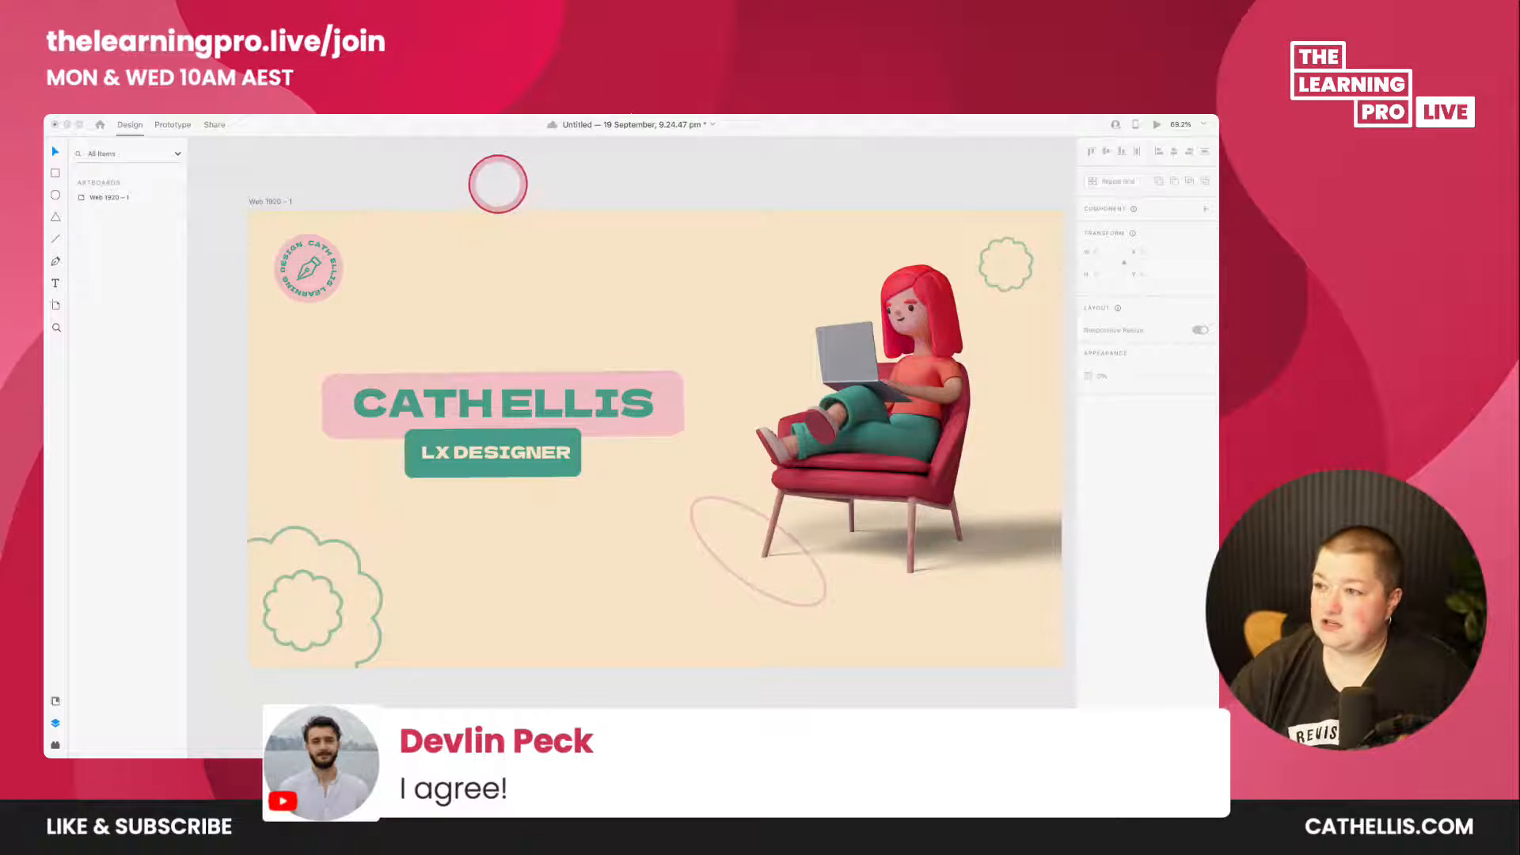
{"action": "left_click", "coordinate": [437, 172]}
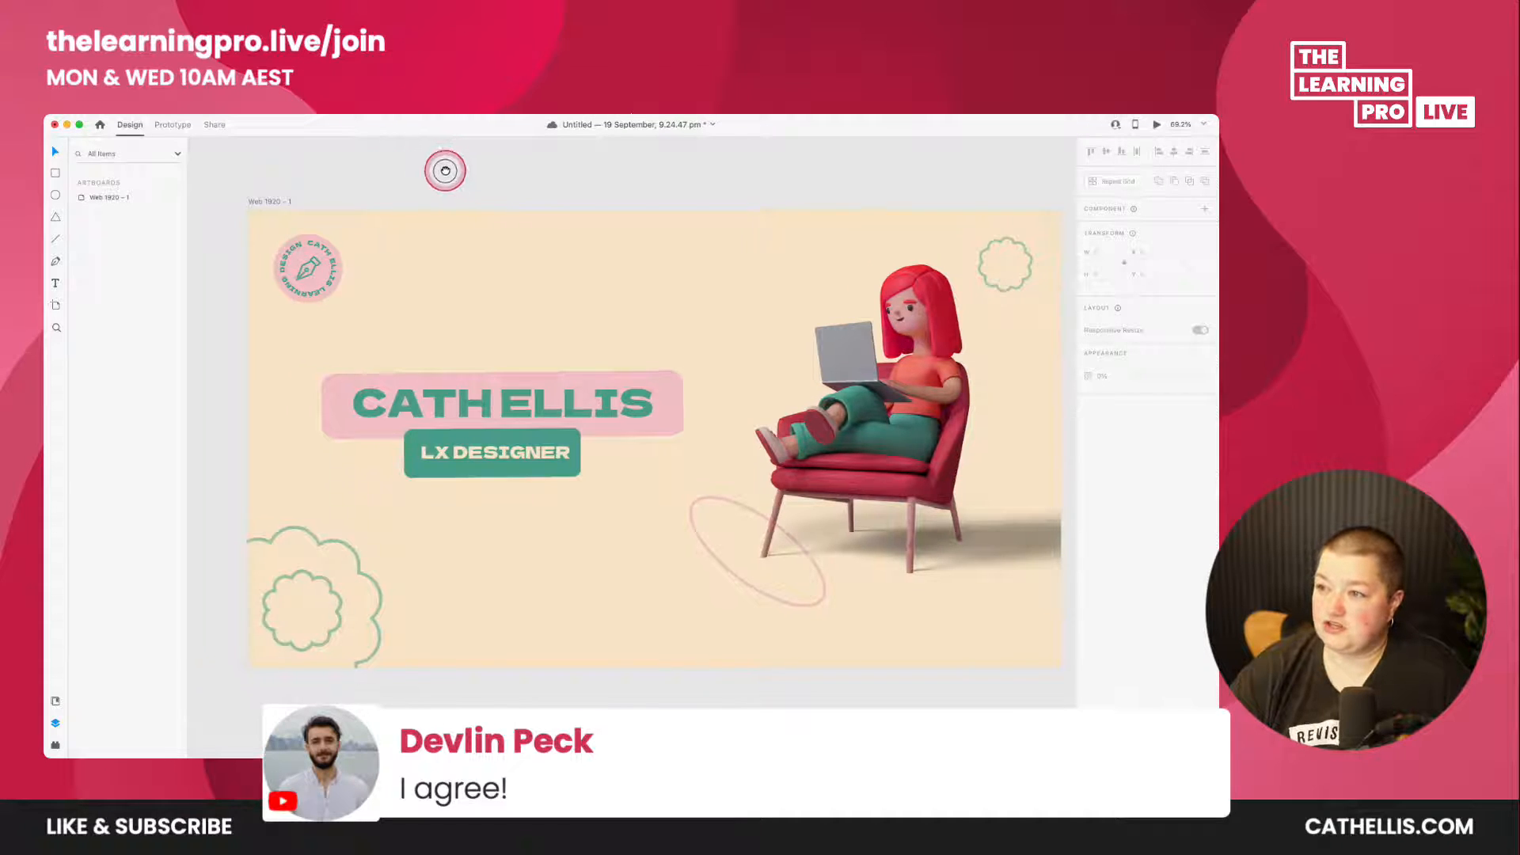
{"action": "mouse_move", "coordinate": [441, 167]}
{"action": "left_mouse_down"}
{"action": "mouse_move", "coordinate": [389, 175]}
{"action": "mouse_move", "coordinate": [417, 166]}
{"action": "left_mouse_up"}
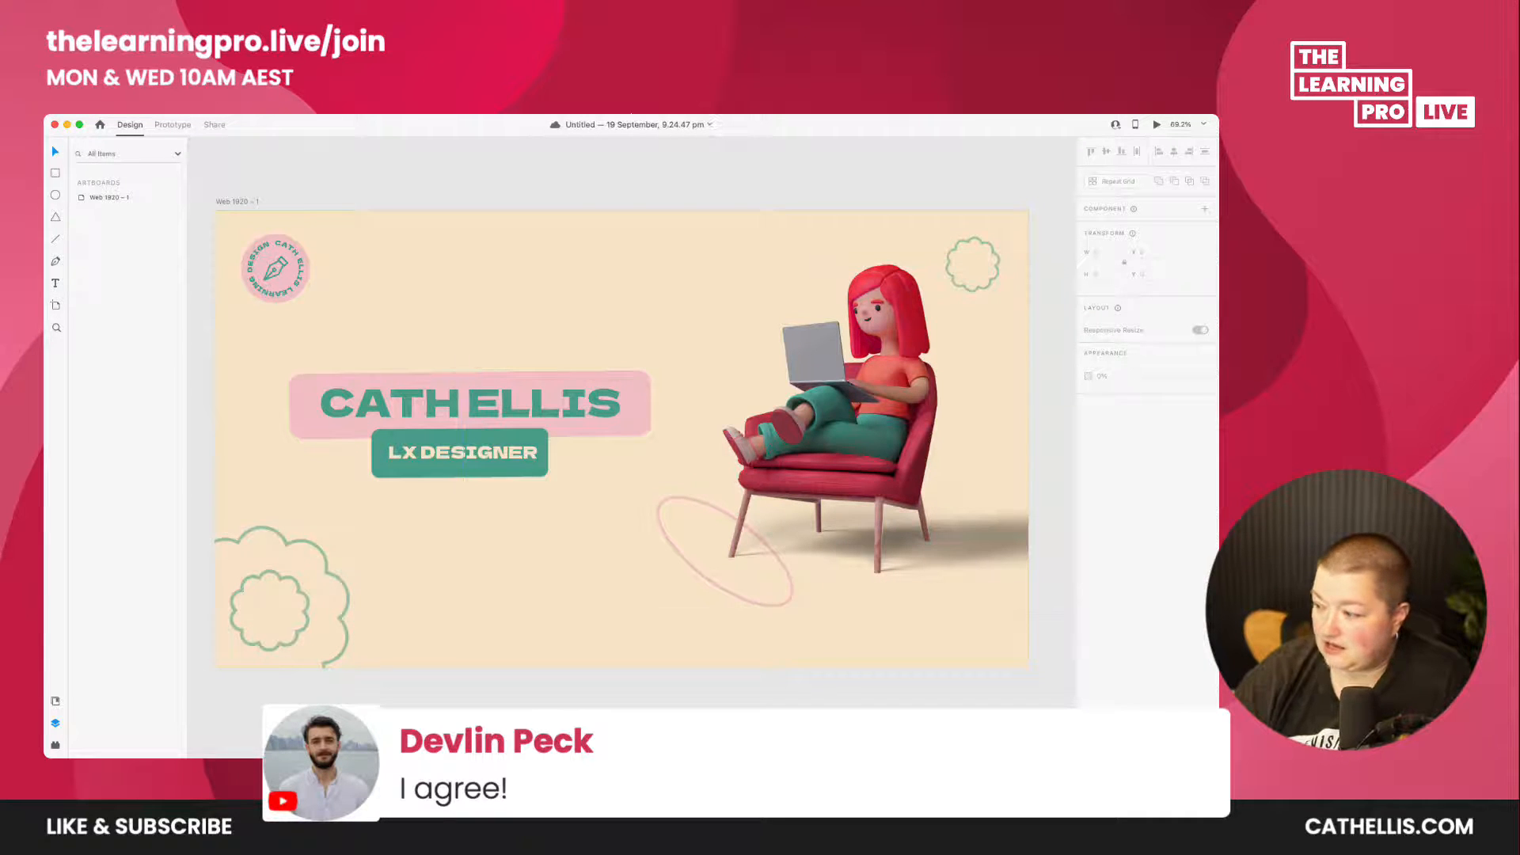
- Switch to Photoshop, make the Texture layer visible and export it as Texture.png into the psd tutorial folder
{"action": "left_click", "coordinate": [1113, 735]}
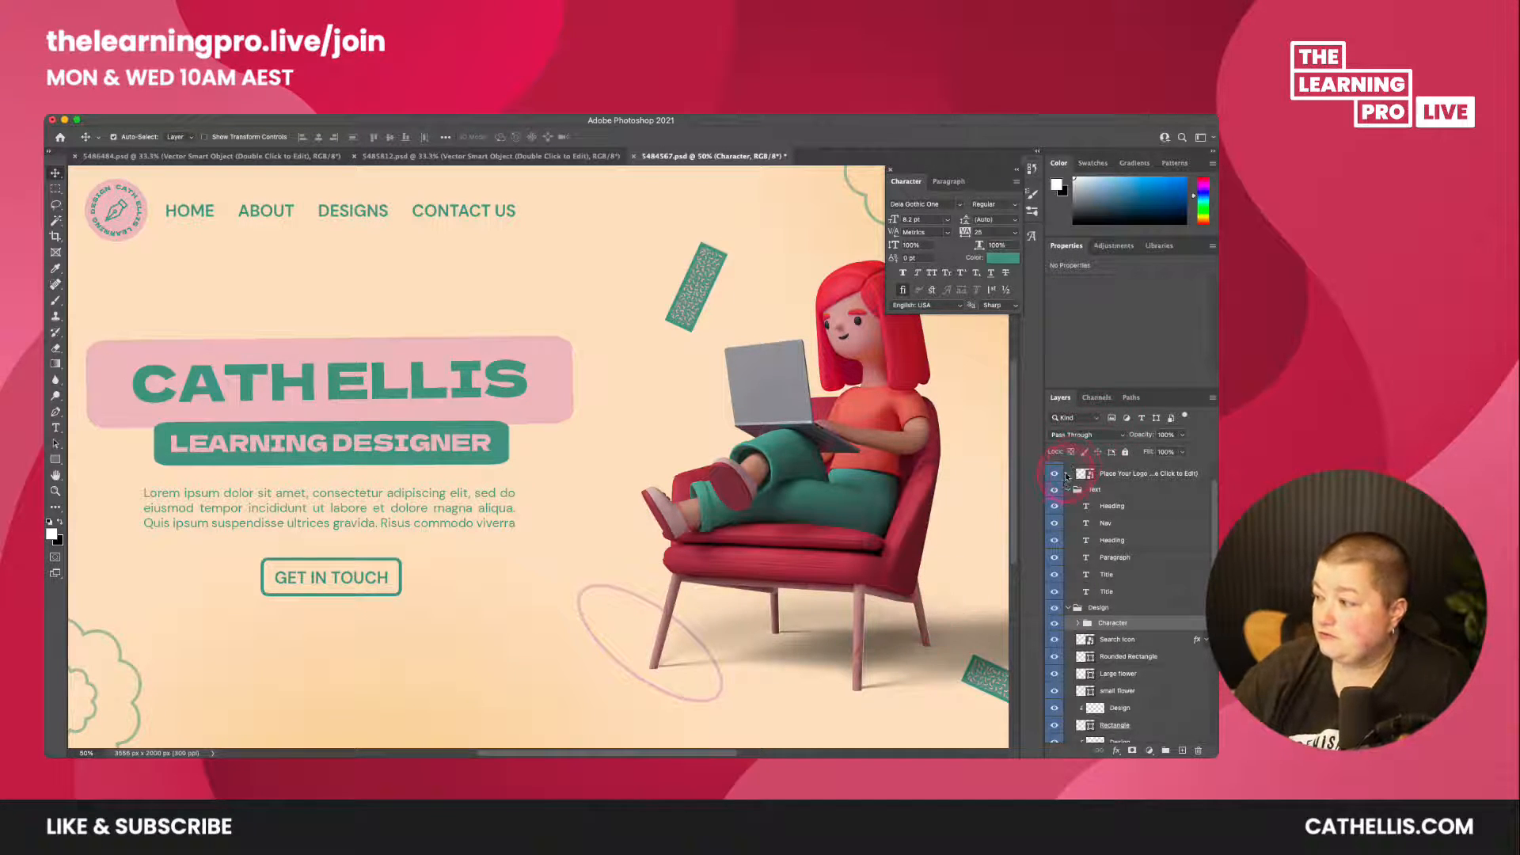
{"action": "scroll", "coordinate": [1084, 525], "scroll_direction": "up", "scroll_amount": 2}
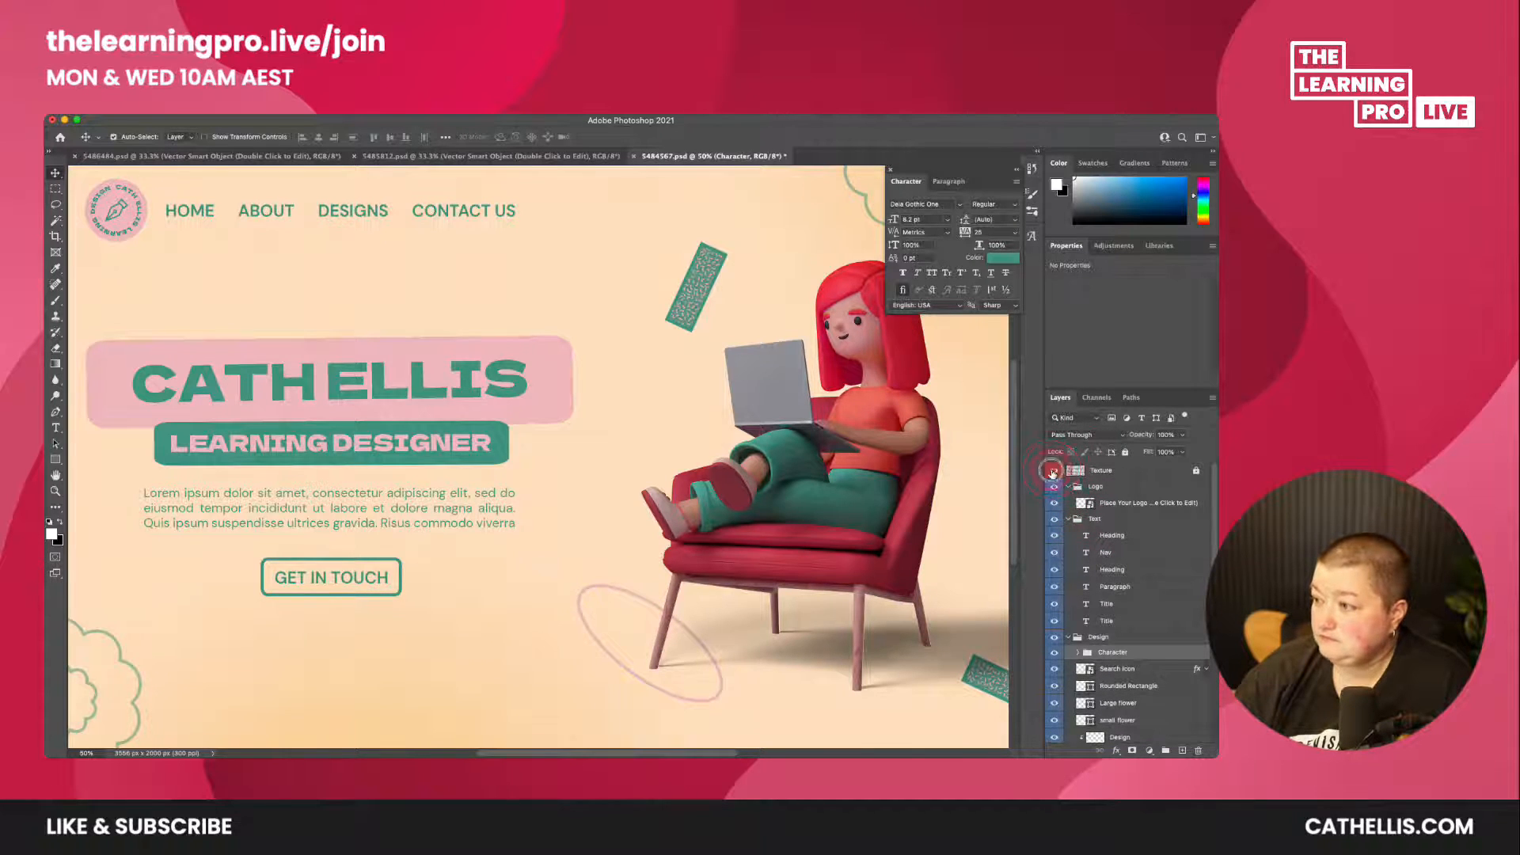
{"action": "left_click", "coordinate": [1052, 472]}
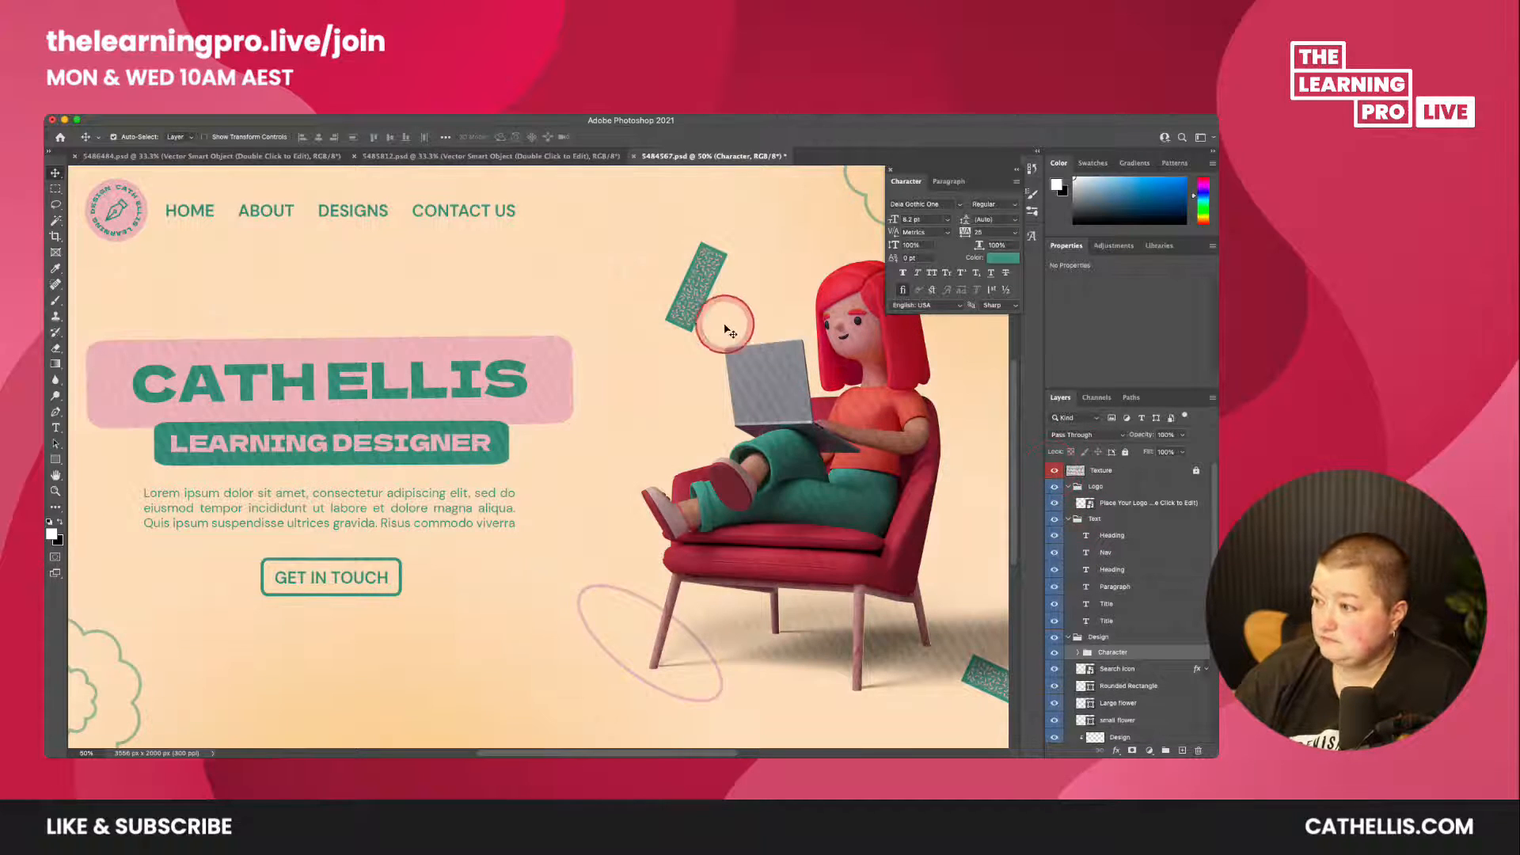
{"action": "right_click", "coordinate": [1100, 474]}
{"action": "left_click", "coordinate": [1046, 261]}
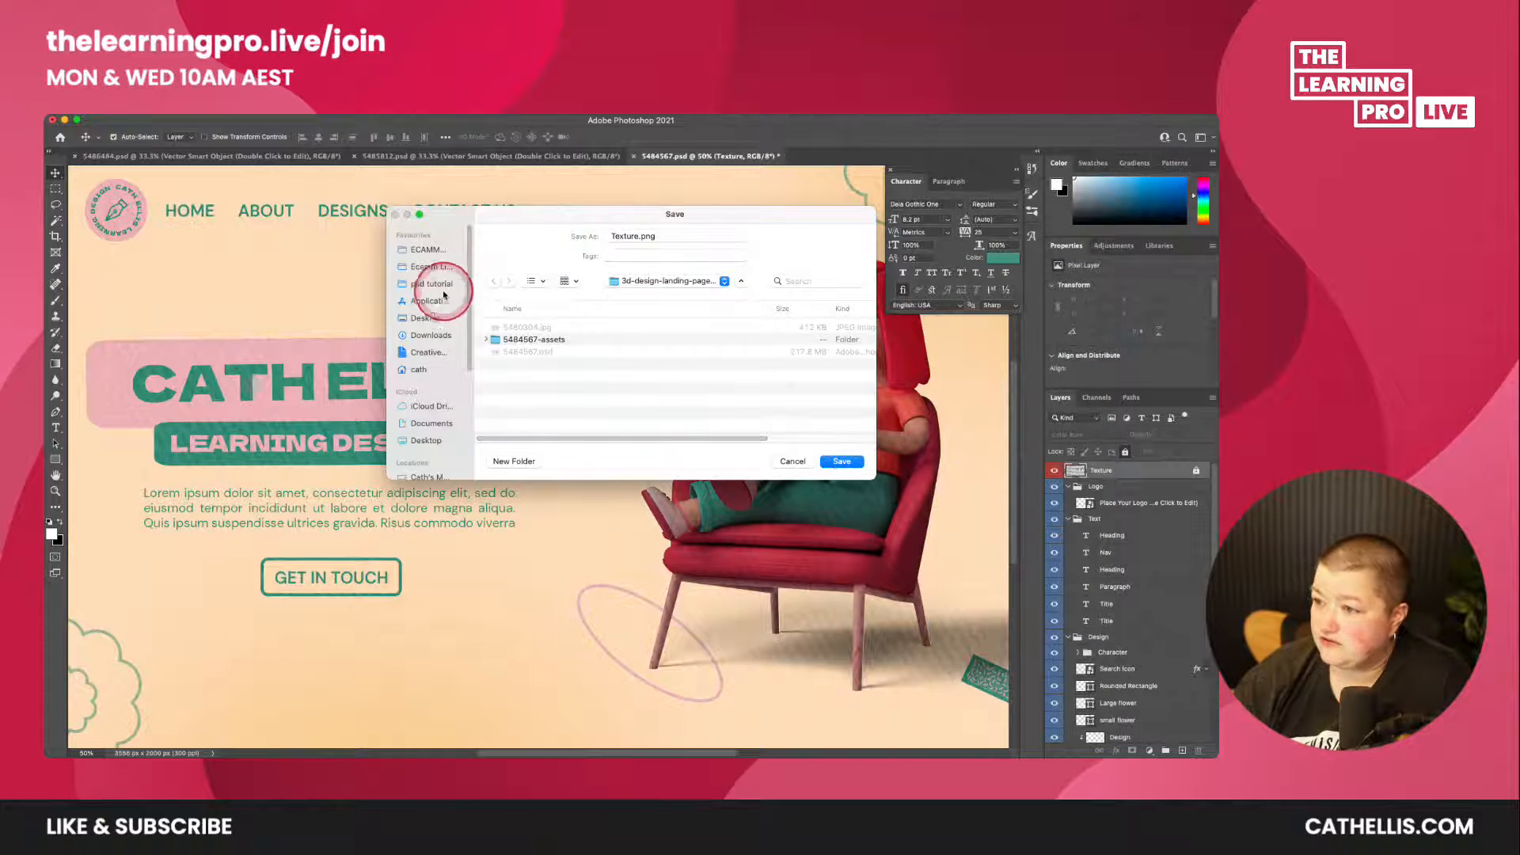
{"action": "left_click", "coordinate": [840, 461]}
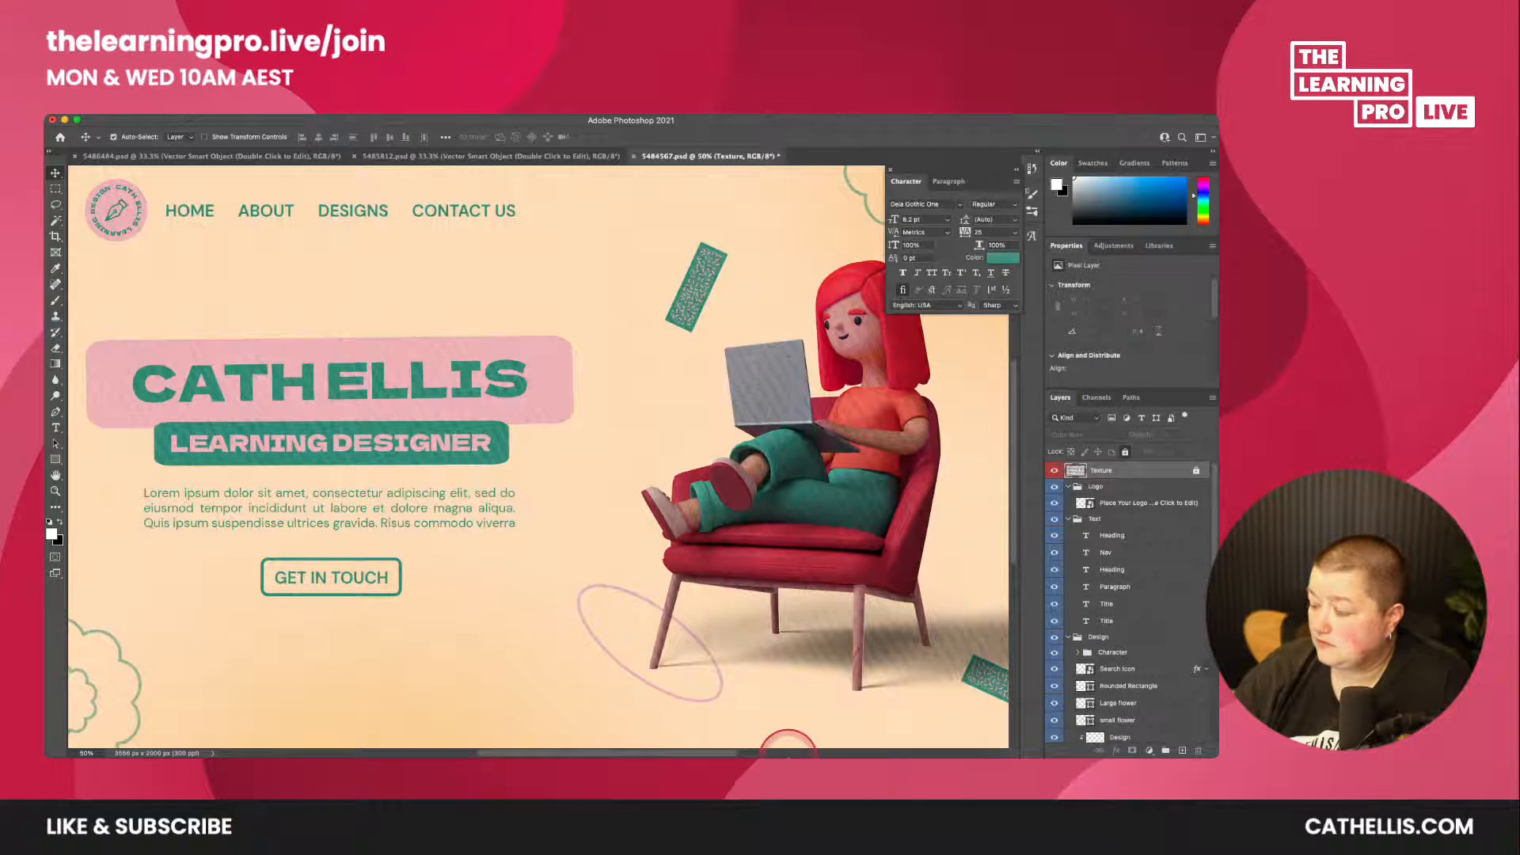
- Switch back to the landing page document in Adobe XD
{"action": "mouse_move", "coordinate": [788, 752]}
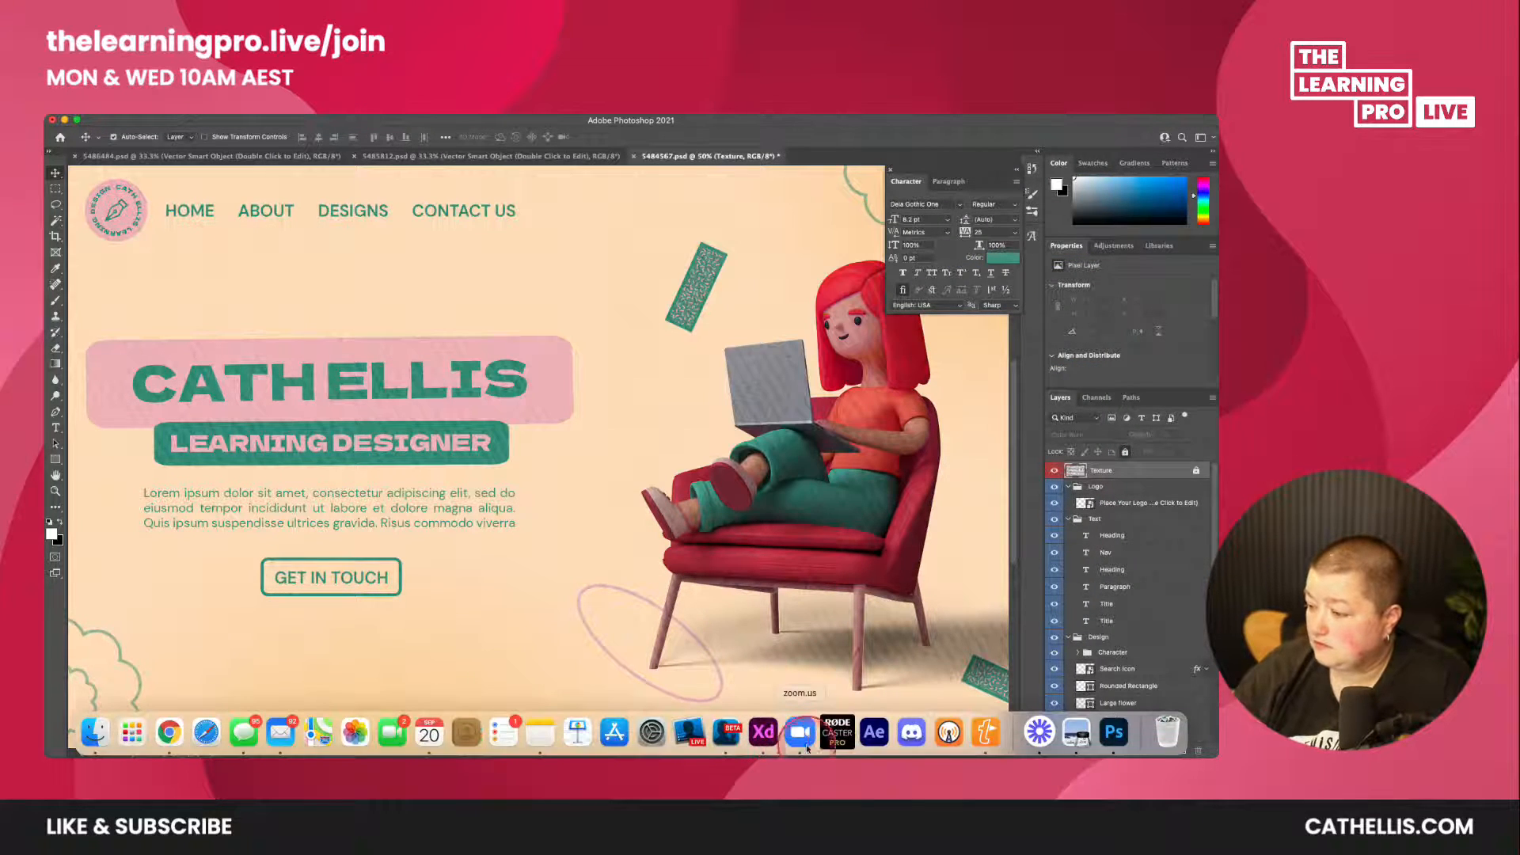
{"action": "left_click", "coordinate": [762, 734]}
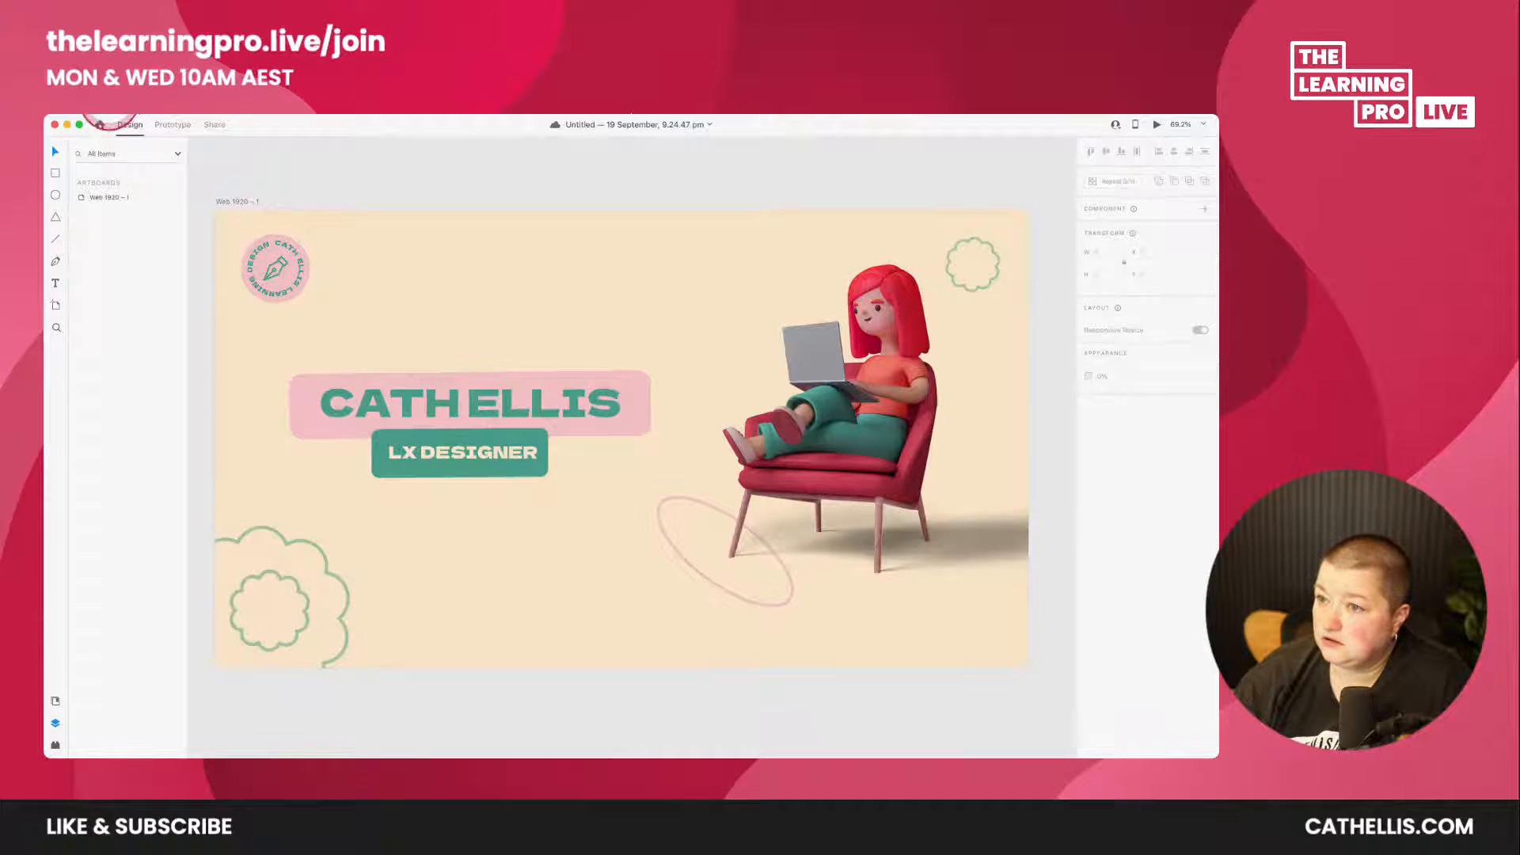
{"action": "left_click", "coordinate": [121, 116]}
{"action": "left_click", "coordinate": [445, 164]}
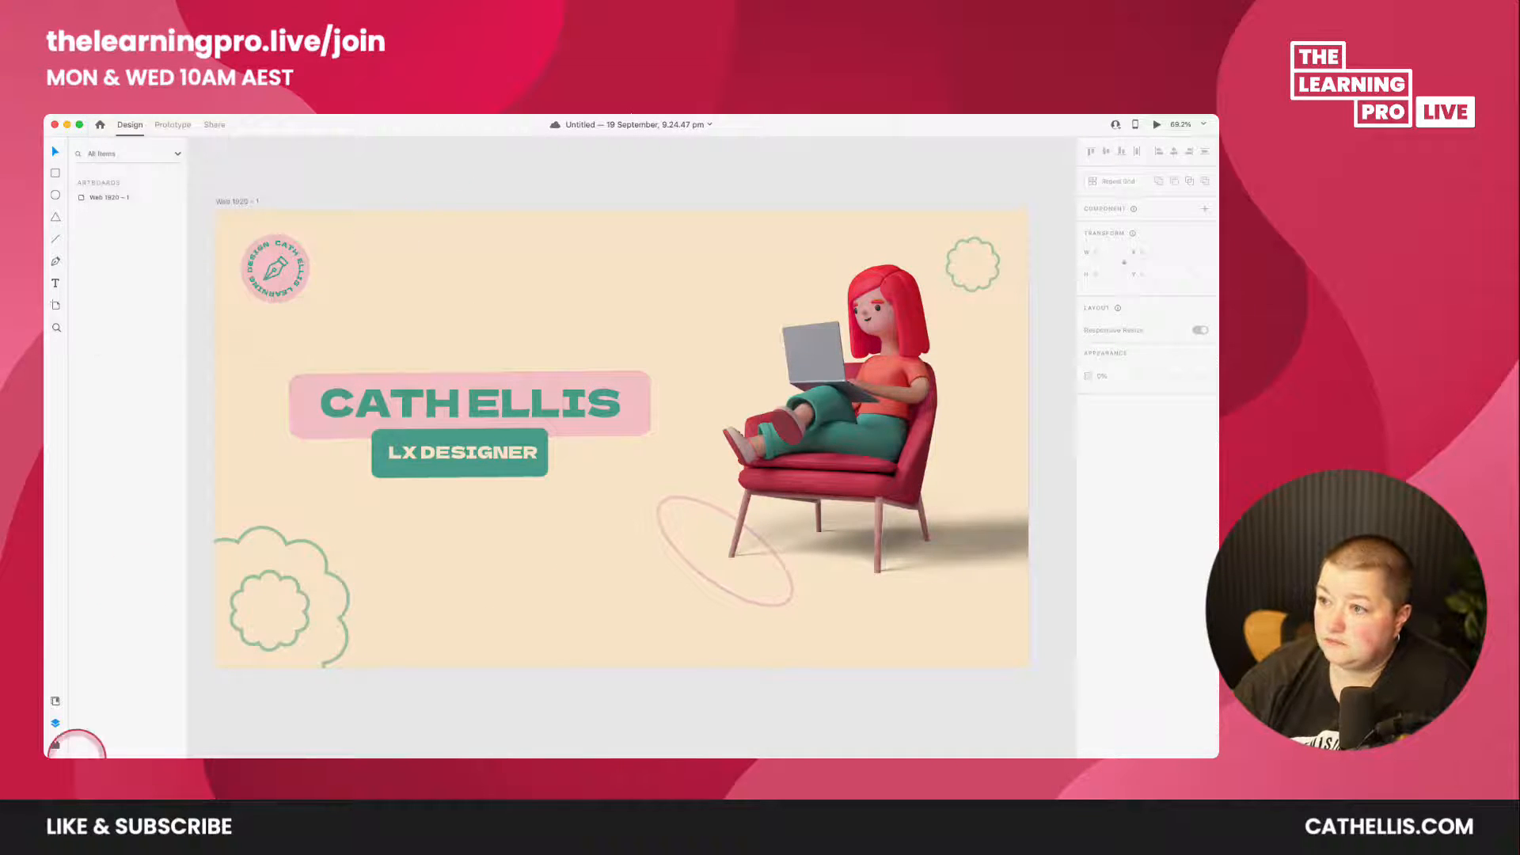
{"action": "left_click", "coordinate": [96, 726]}
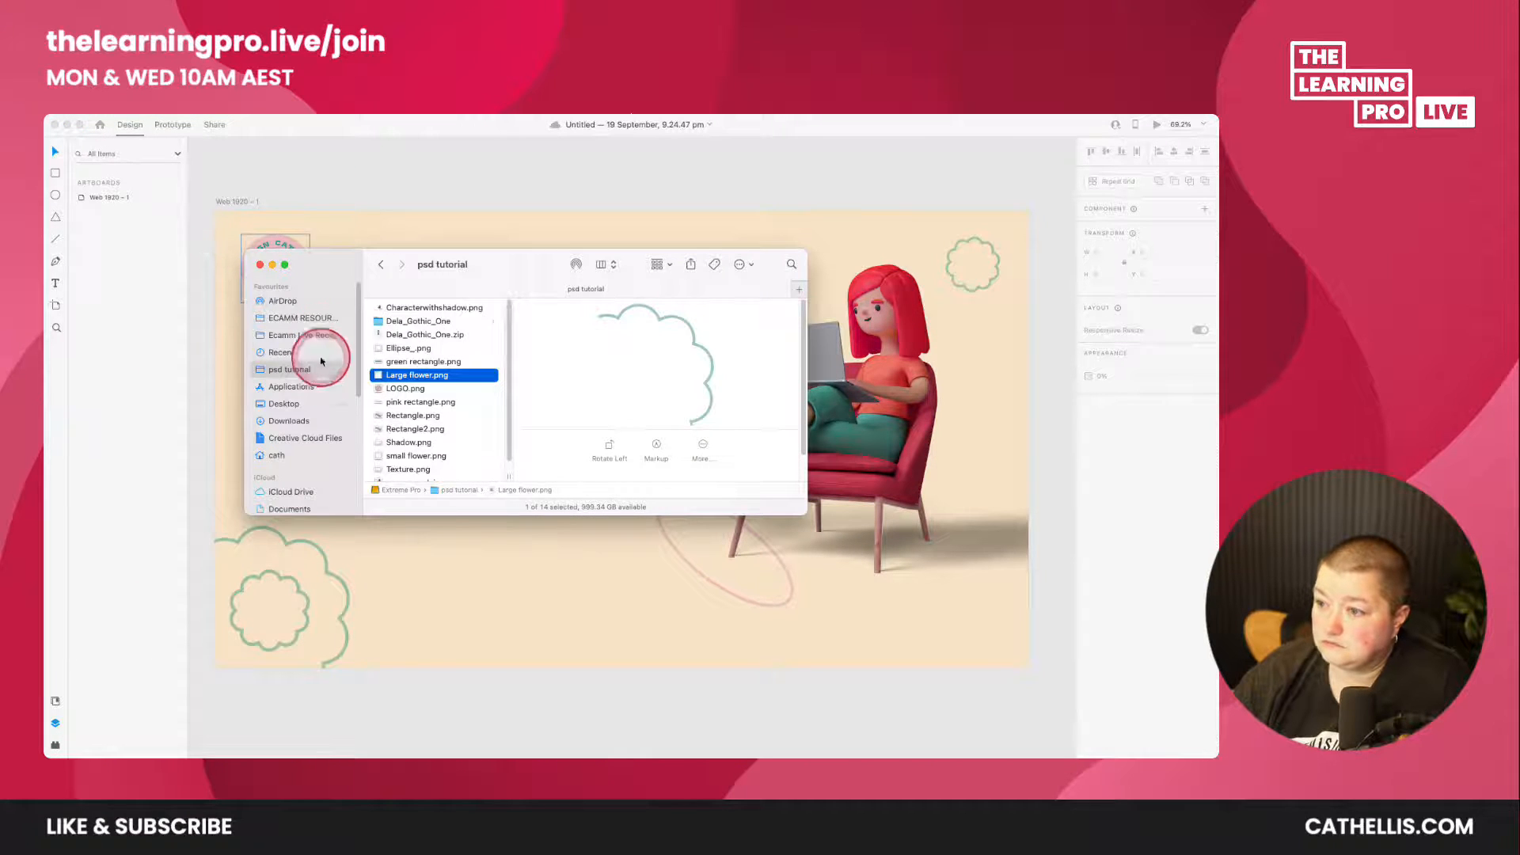
{"action": "left_click_drag", "start_coordinate": [412, 456], "coordinate": [431, 181]}
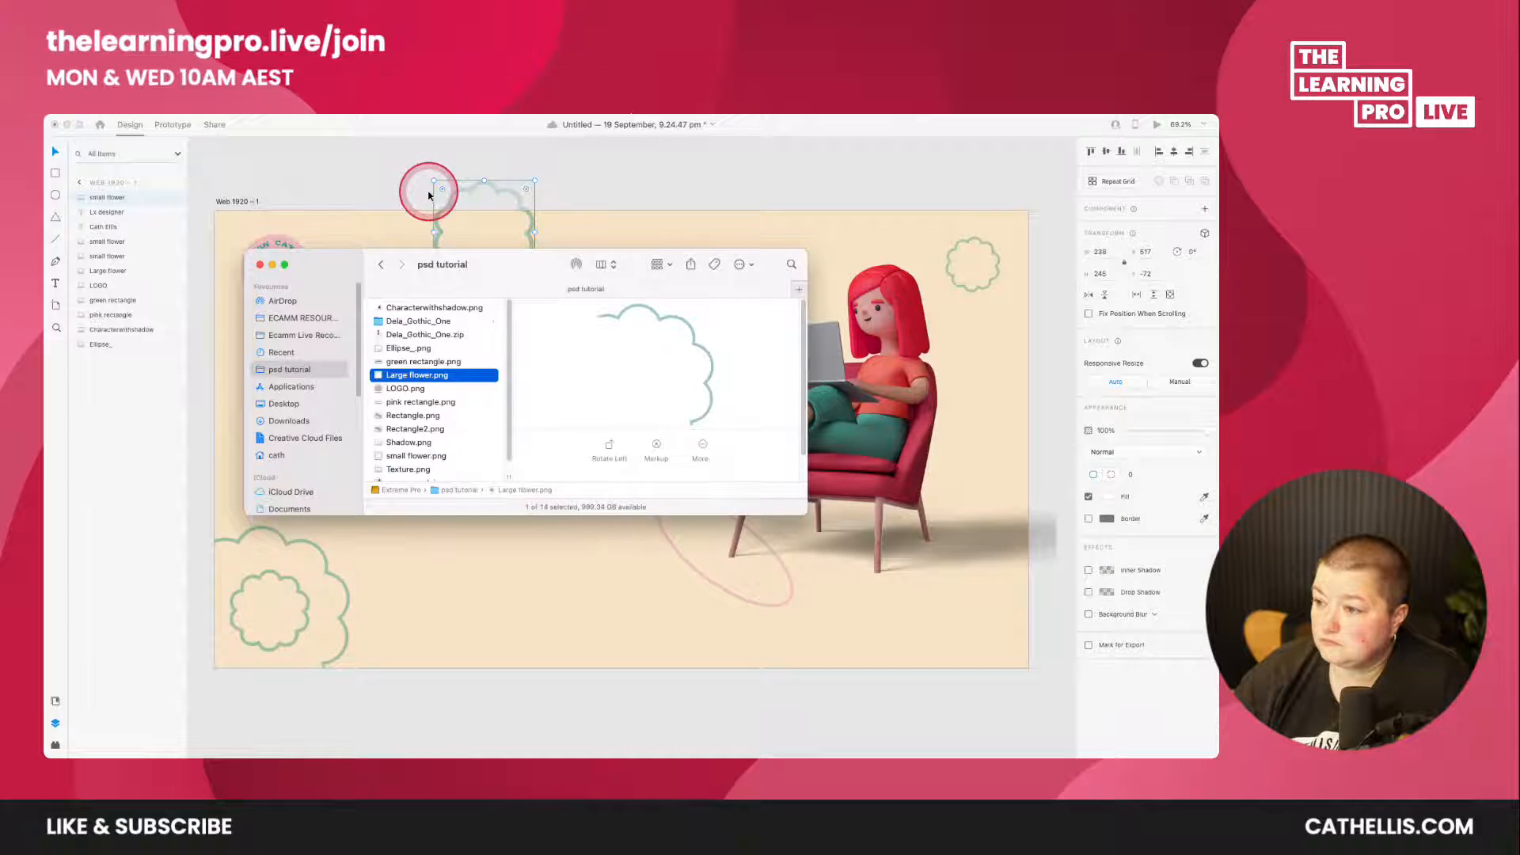
{"action": "left_click", "coordinate": [454, 186]}
{"action": "scroll", "coordinate": [454, 187], "scroll_direction": "right", "scroll_amount": 1}
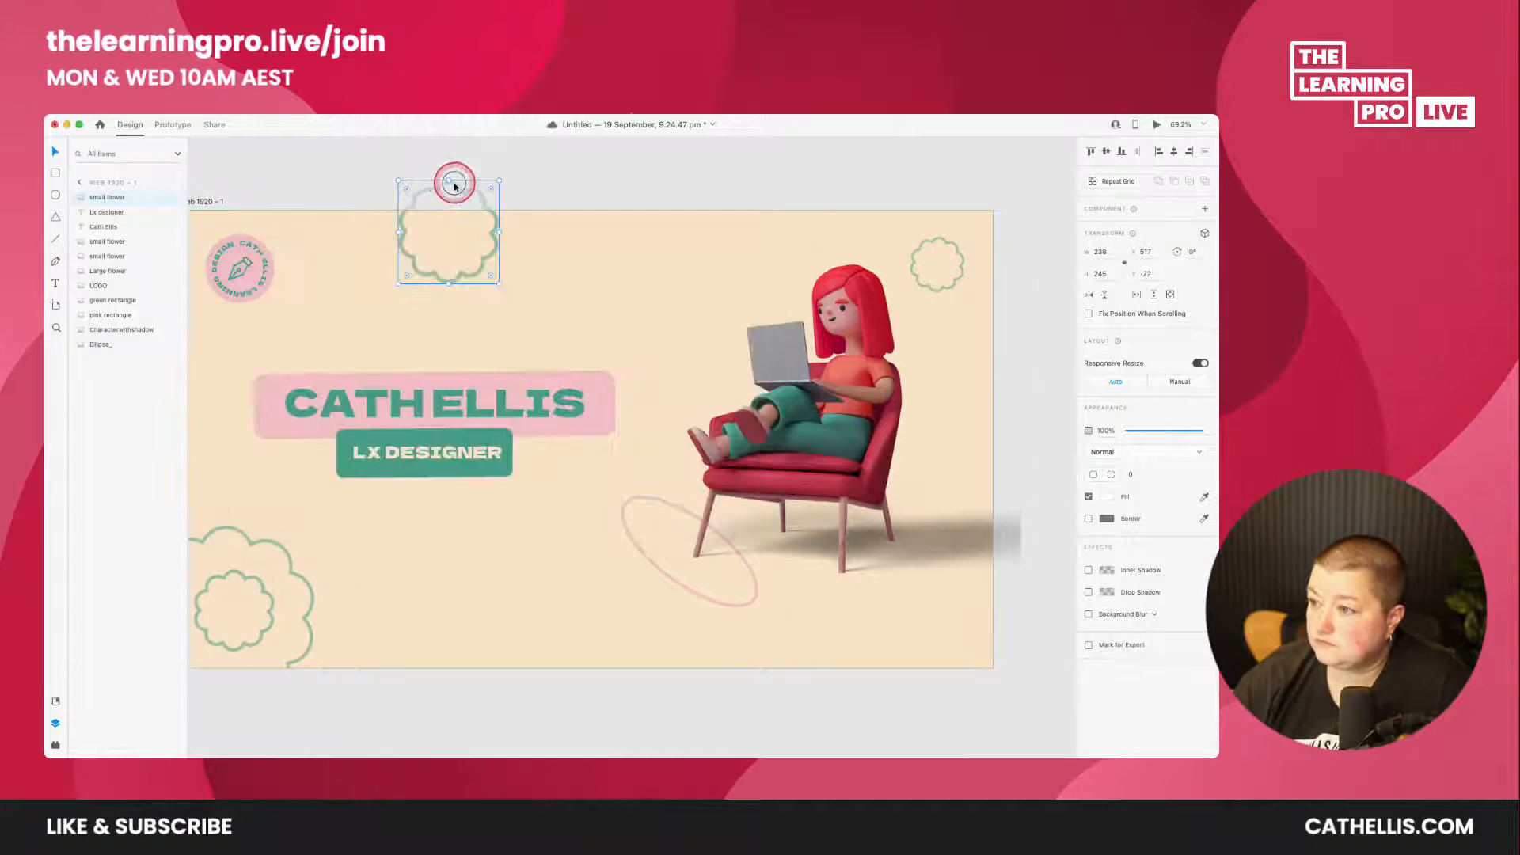
{"action": "key", "text": "Delete"}
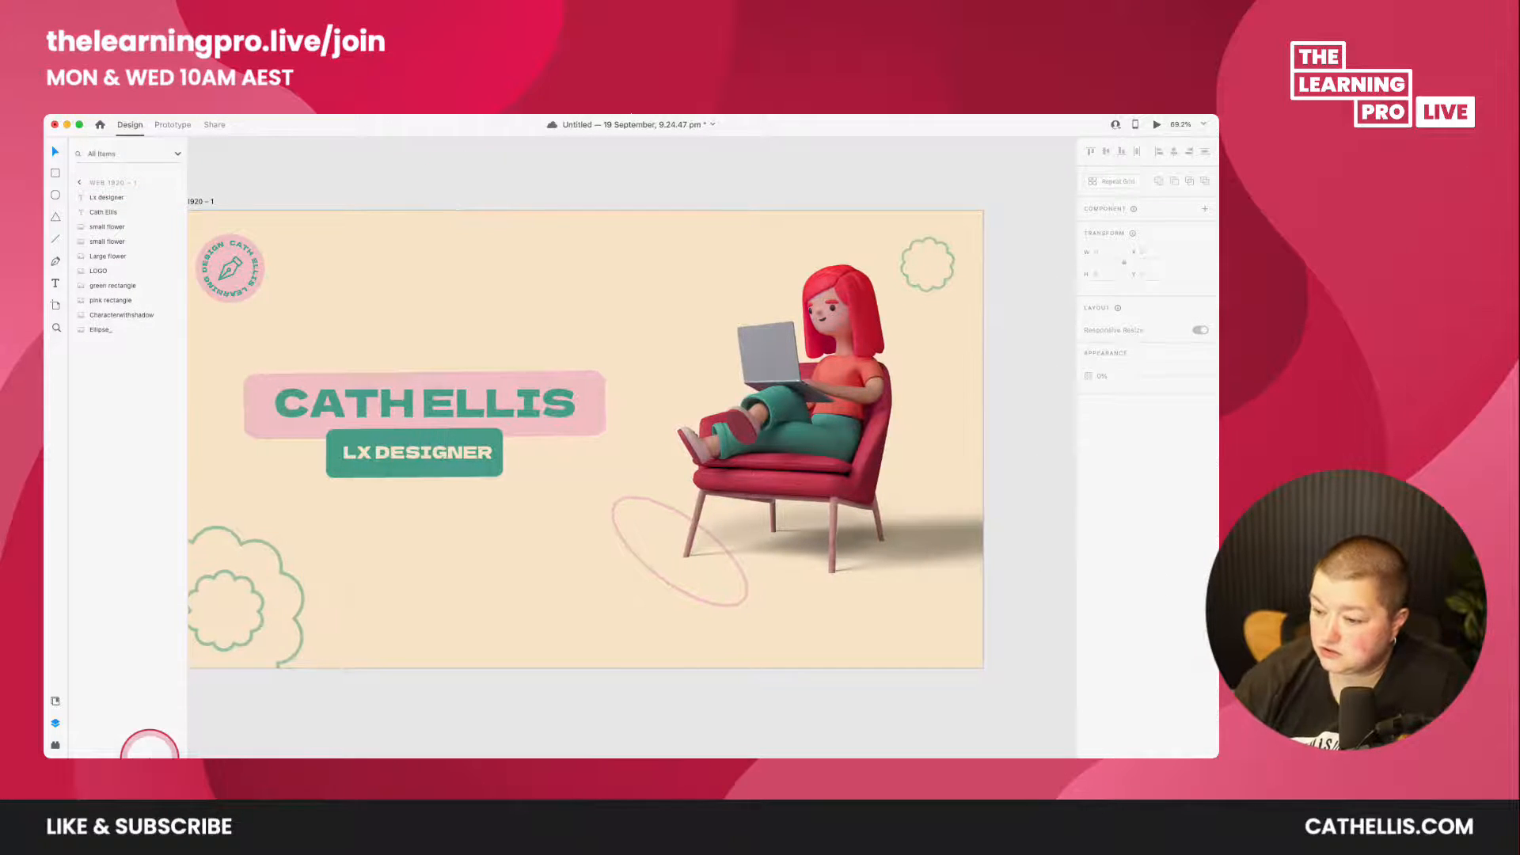
- Place Texture.png from the psd tutorial folder onto the landing page artboard
{"action": "left_click", "coordinate": [95, 726]}
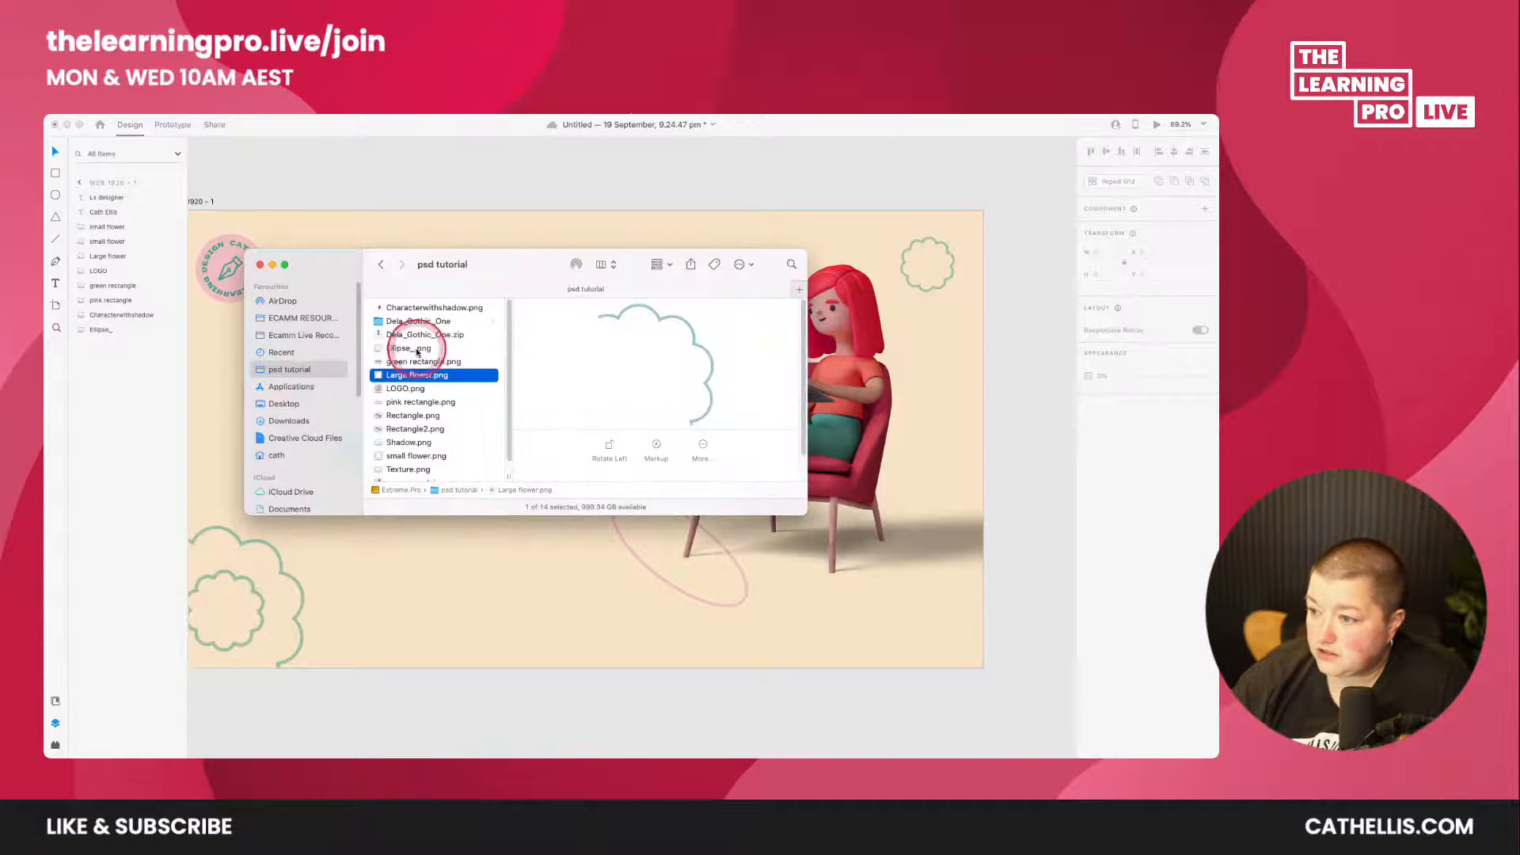
{"action": "left_click", "coordinate": [408, 469]}
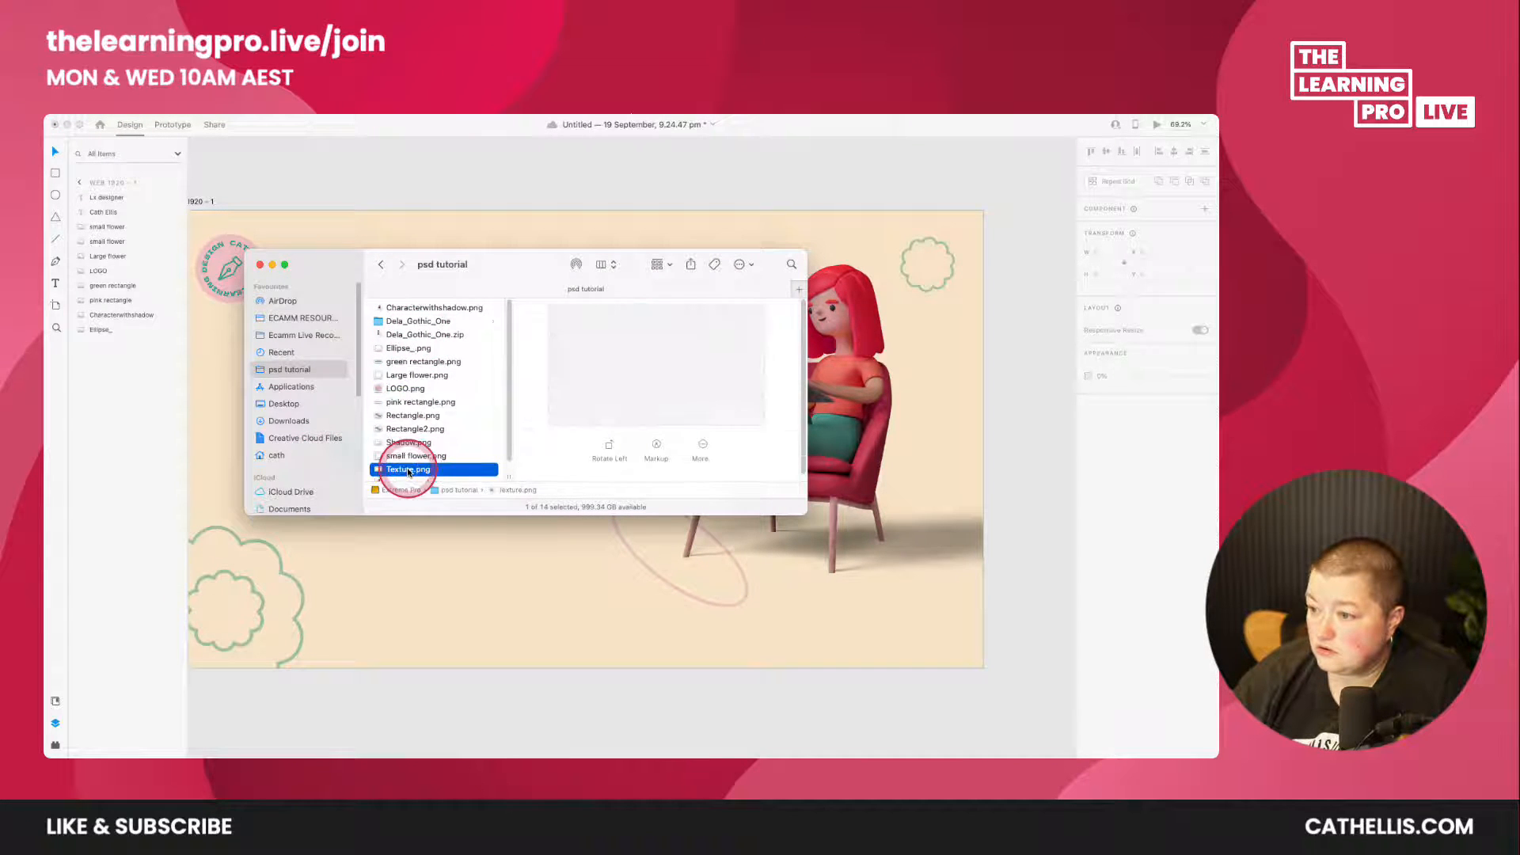
{"action": "left_click_drag", "start_coordinate": [408, 470], "coordinate": [407, 563]}
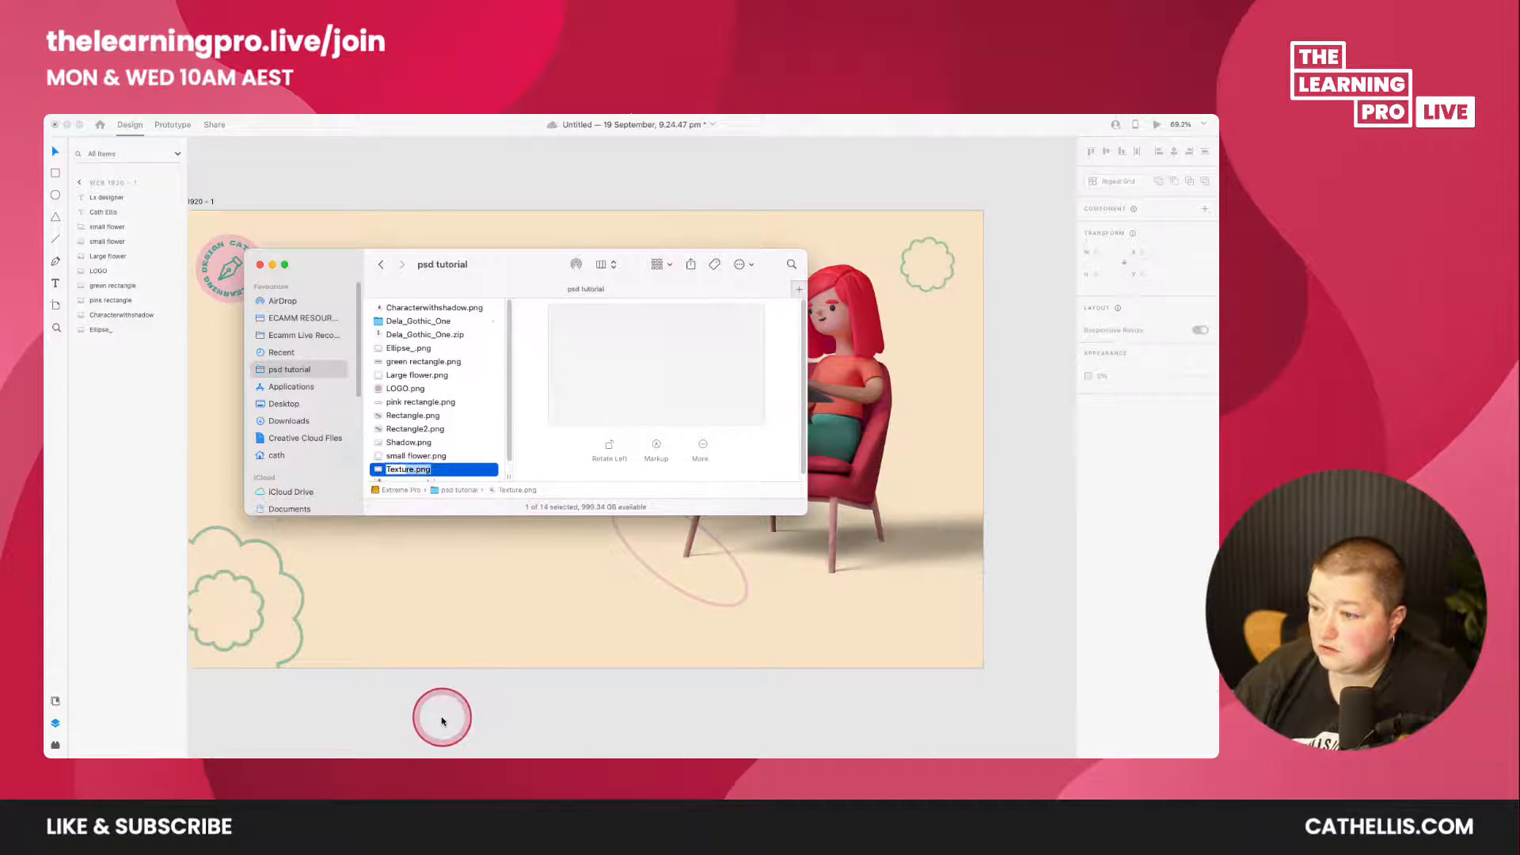
{"action": "left_click", "coordinate": [438, 711]}
{"action": "left_click", "coordinate": [95, 735]}
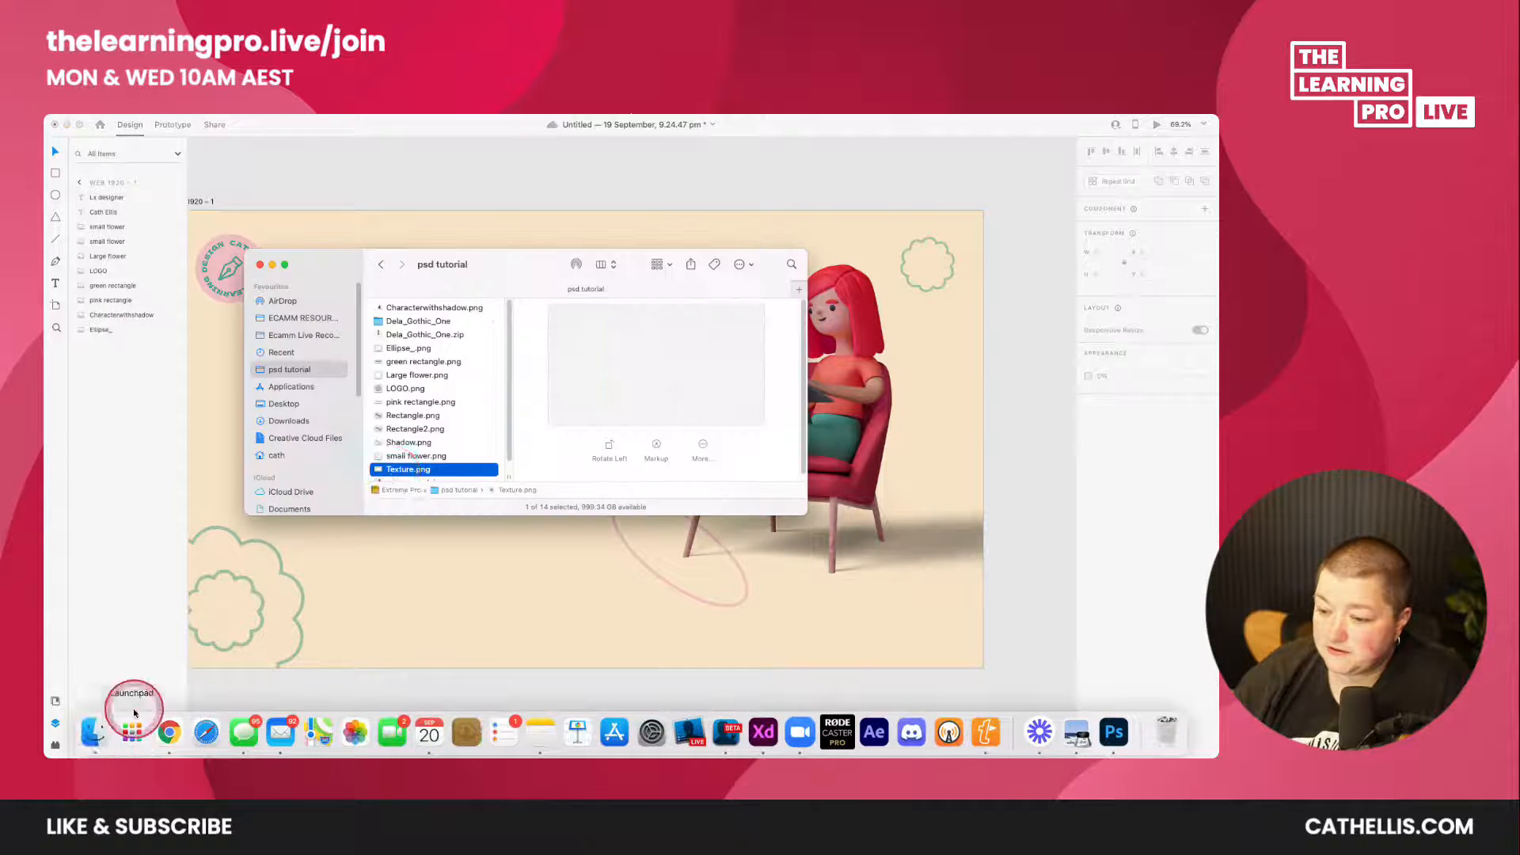
{"action": "left_click_drag", "start_coordinate": [405, 469], "coordinate": [410, 718]}
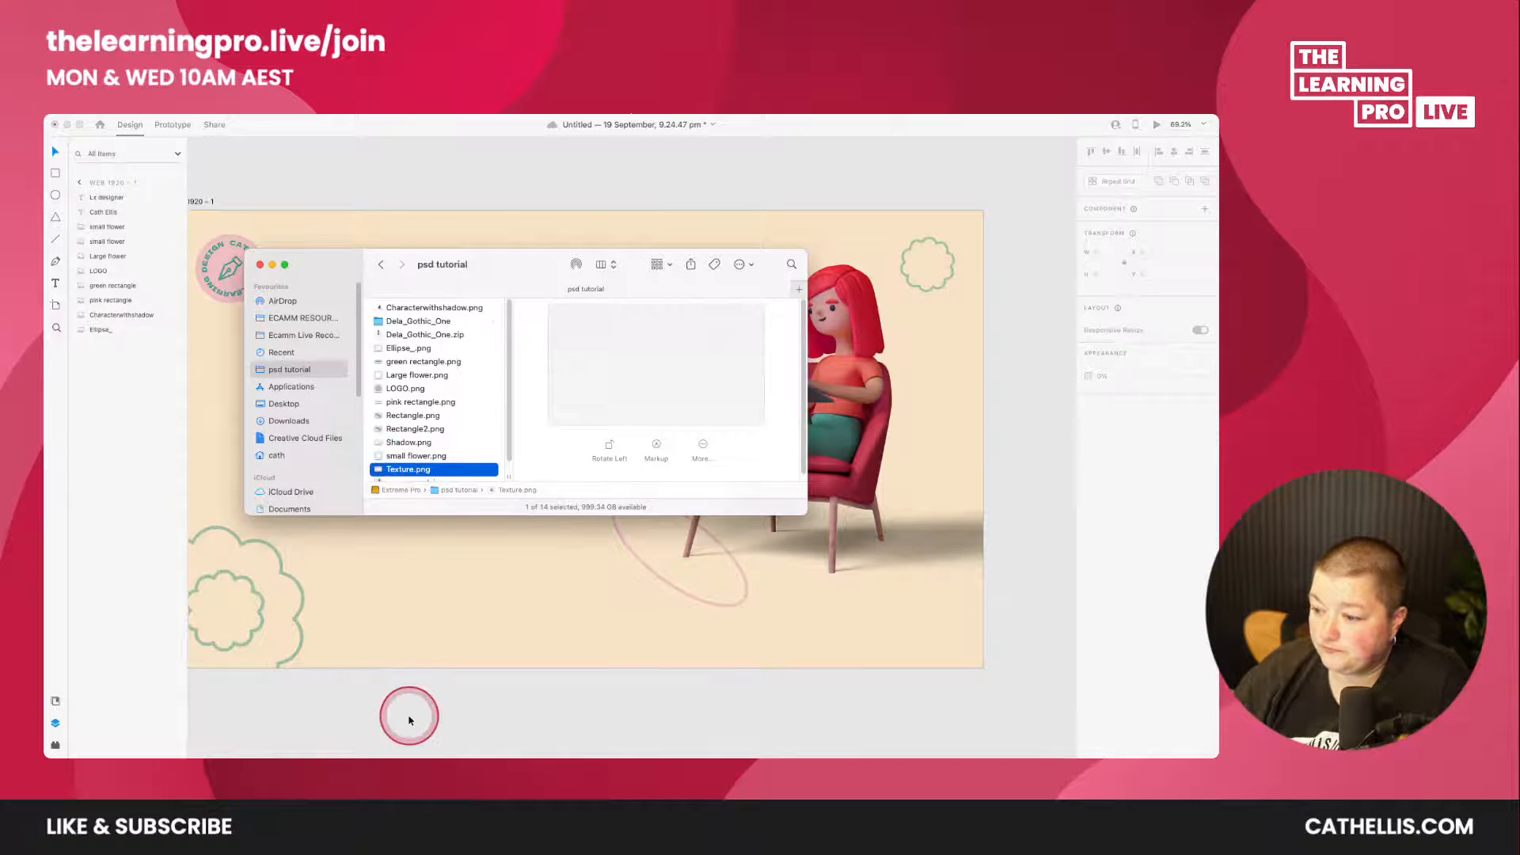
{"action": "left_click", "coordinate": [337, 715]}
{"action": "left_click_drag", "start_coordinate": [510, 746], "coordinate": [401, 274]}
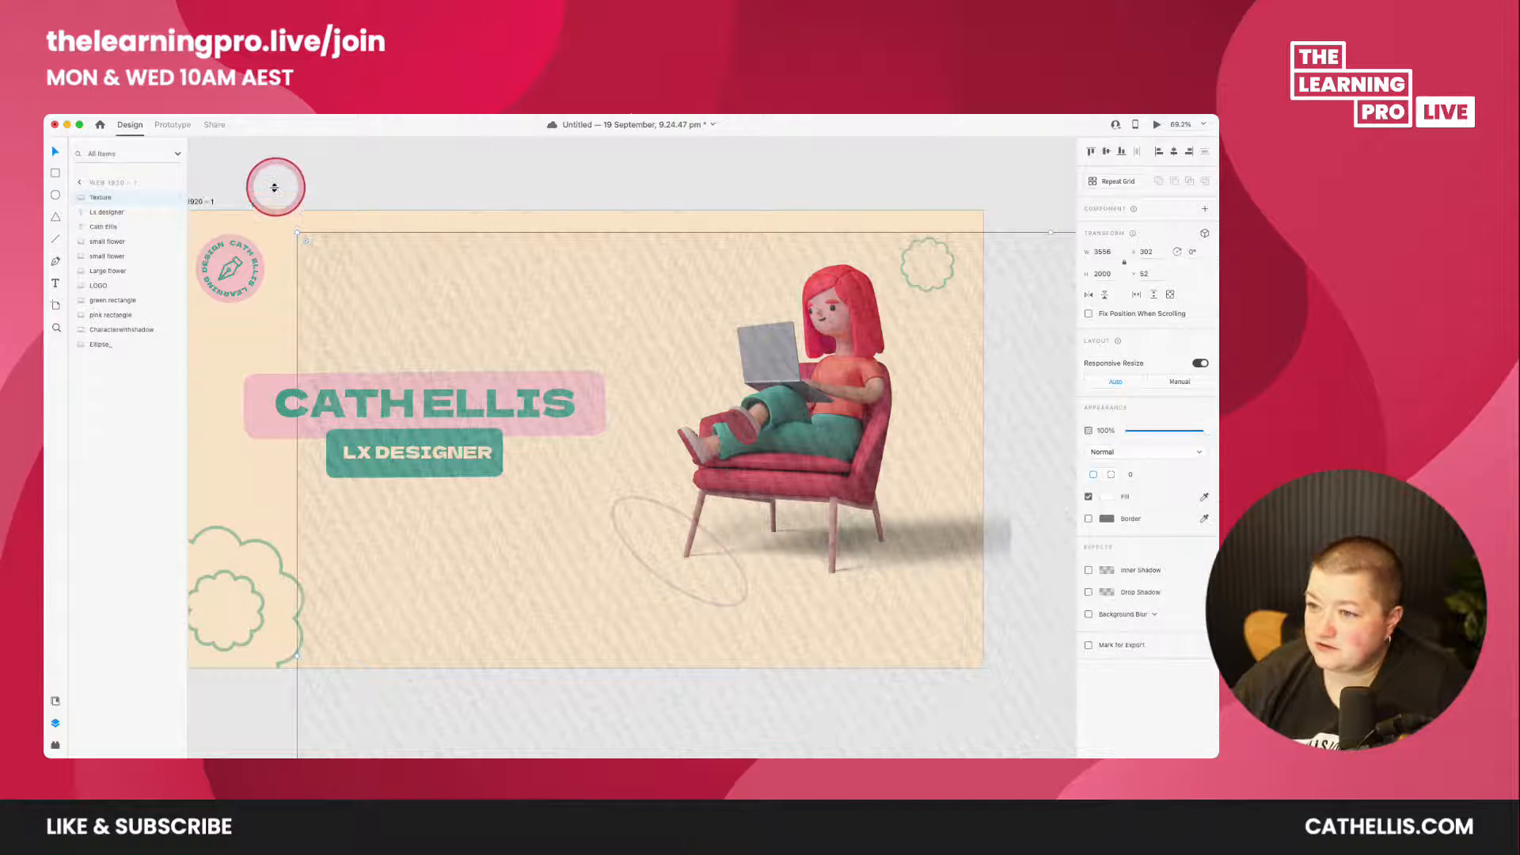
- Align the texture with the artboard's upper-left corner at X 0, Y 0 and resize it to 1920 by 1080
{"action": "left_click_drag", "start_coordinate": [277, 182], "coordinate": [423, 167]}
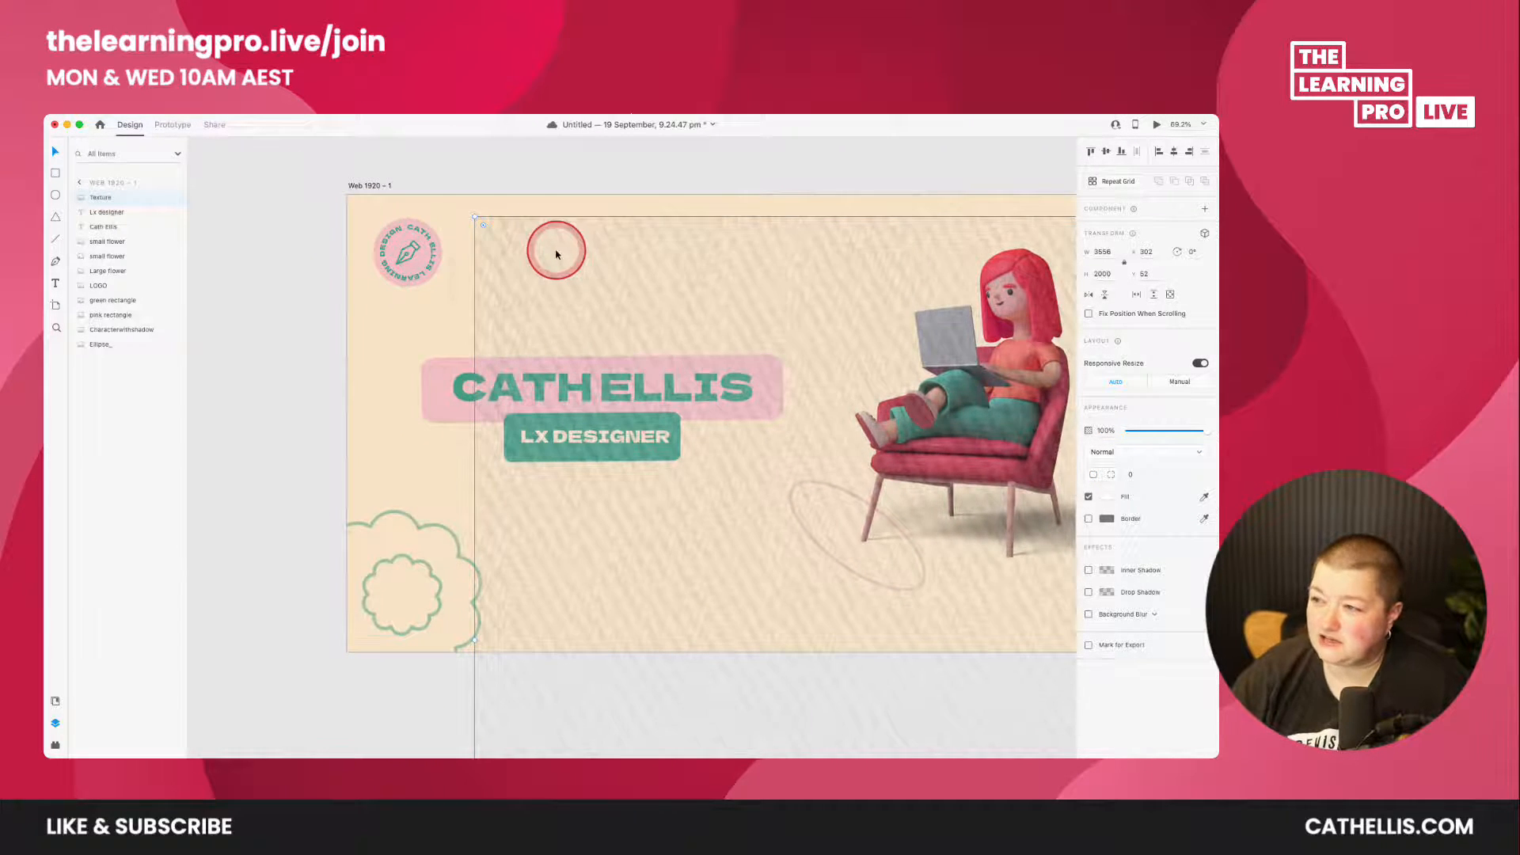
{"action": "left_click_drag", "start_coordinate": [554, 248], "coordinate": [427, 229]}
{"action": "scroll", "coordinate": [916, 495], "scroll_direction": "down", "scroll_amount": 5}
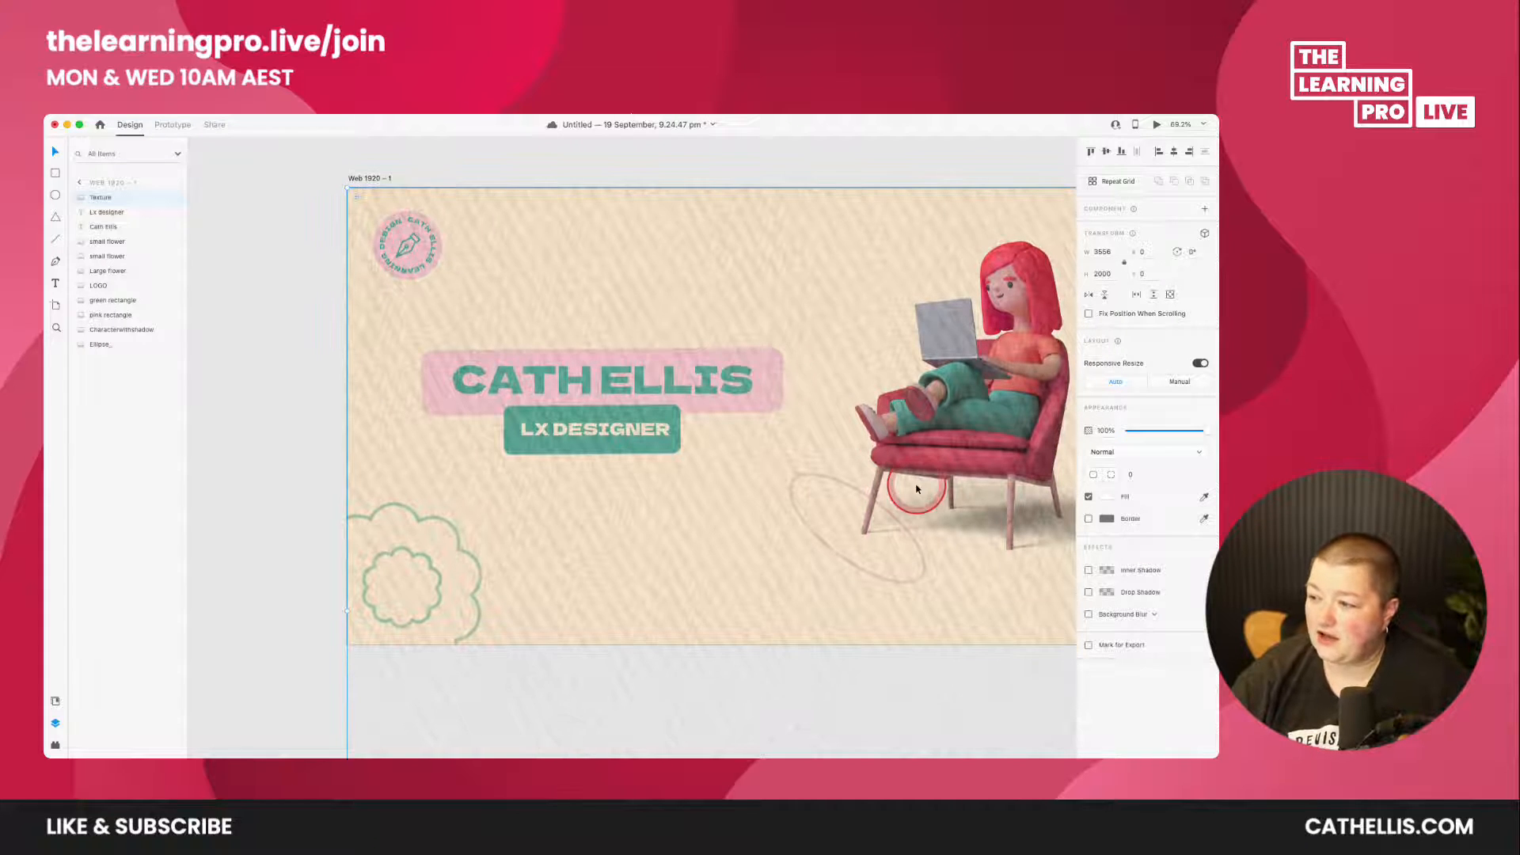
{"action": "scroll", "coordinate": [913, 513], "scroll_direction": "down", "scroll_amount": 1}
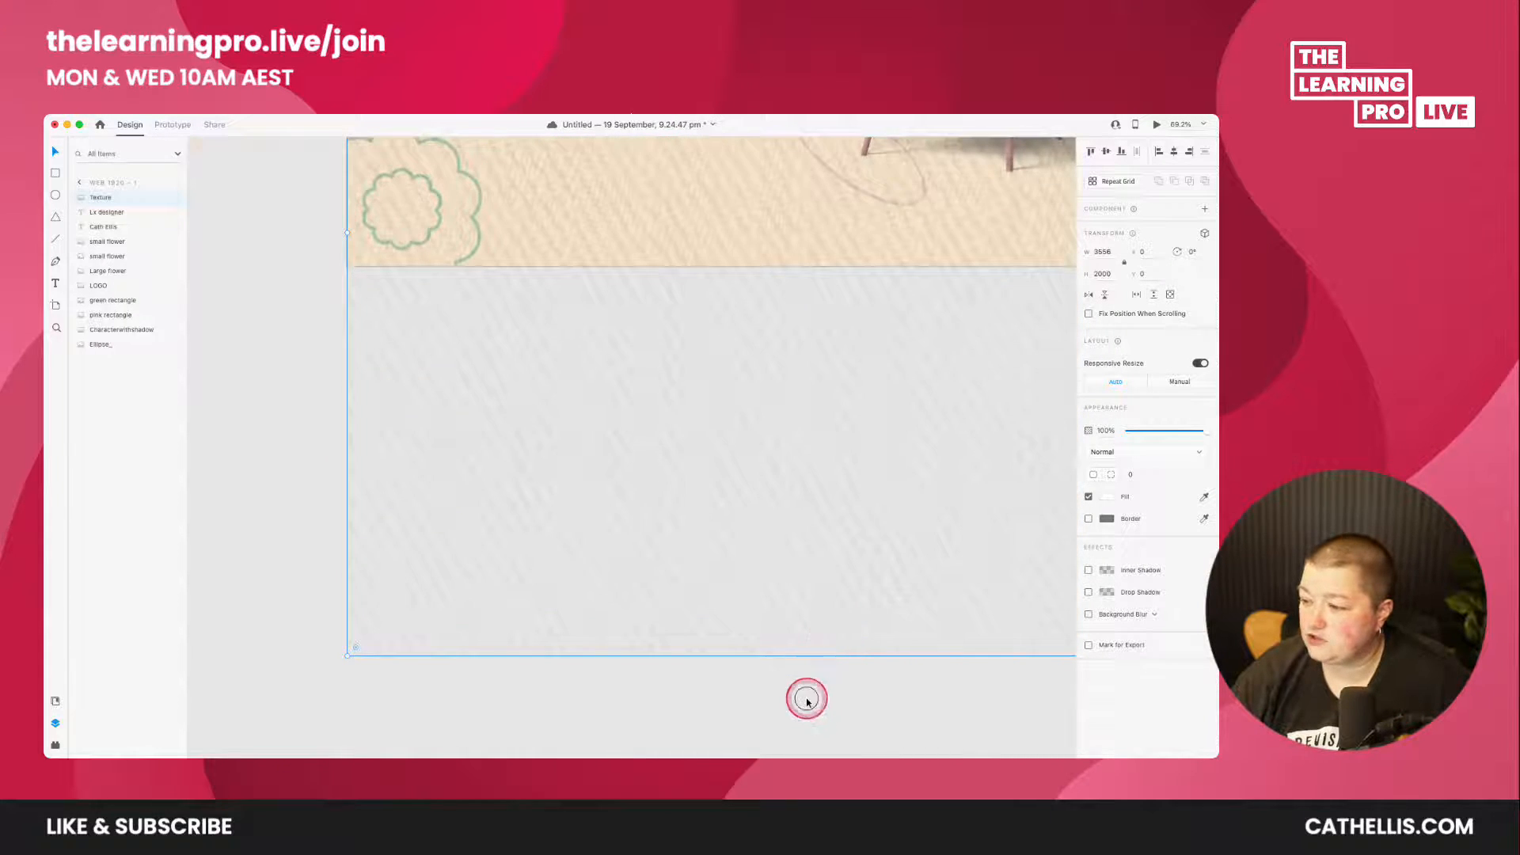
{"action": "left_click_drag", "start_coordinate": [806, 698], "coordinate": [99, 614]}
{"action": "left_click_drag", "start_coordinate": [783, 634], "coordinate": [607, 671]}
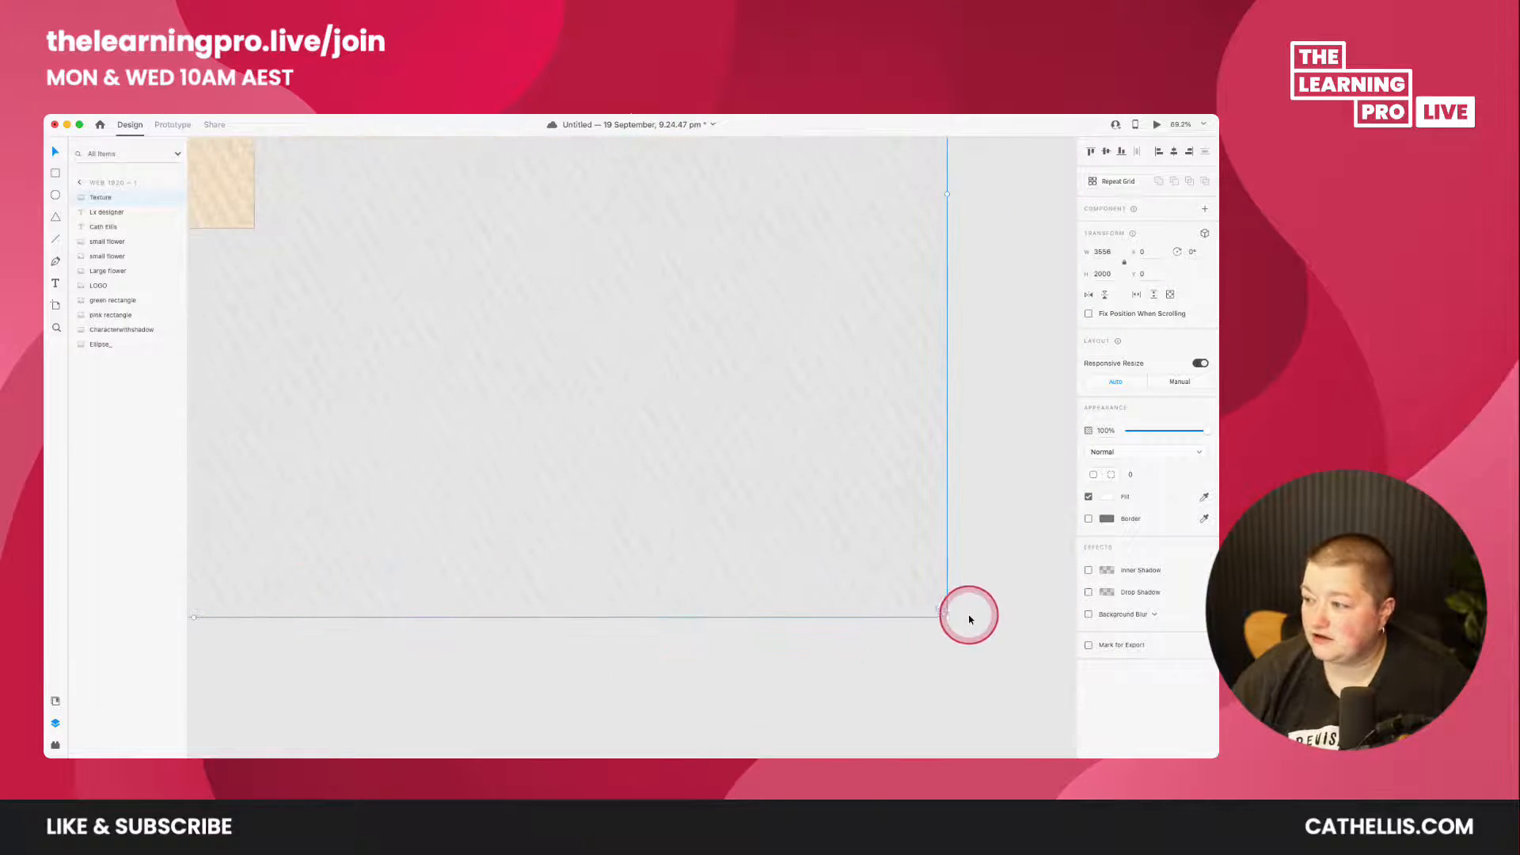
{"action": "left_click_drag", "start_coordinate": [949, 618], "coordinate": [272, 228]}
{"action": "left_click", "coordinate": [261, 309]}
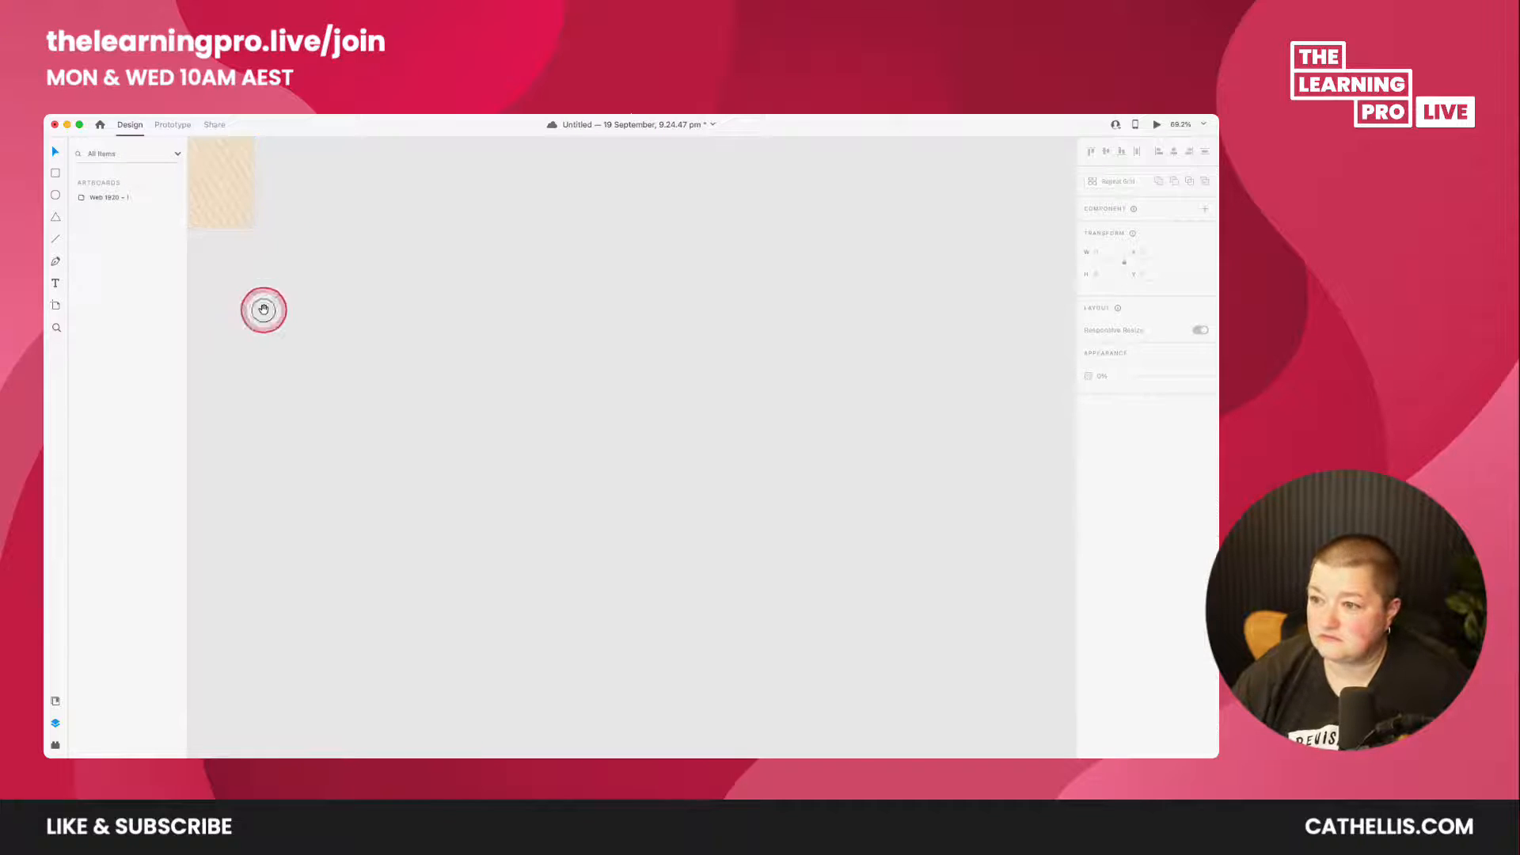
{"action": "left_click_drag", "start_coordinate": [262, 308], "coordinate": [1012, 690]}
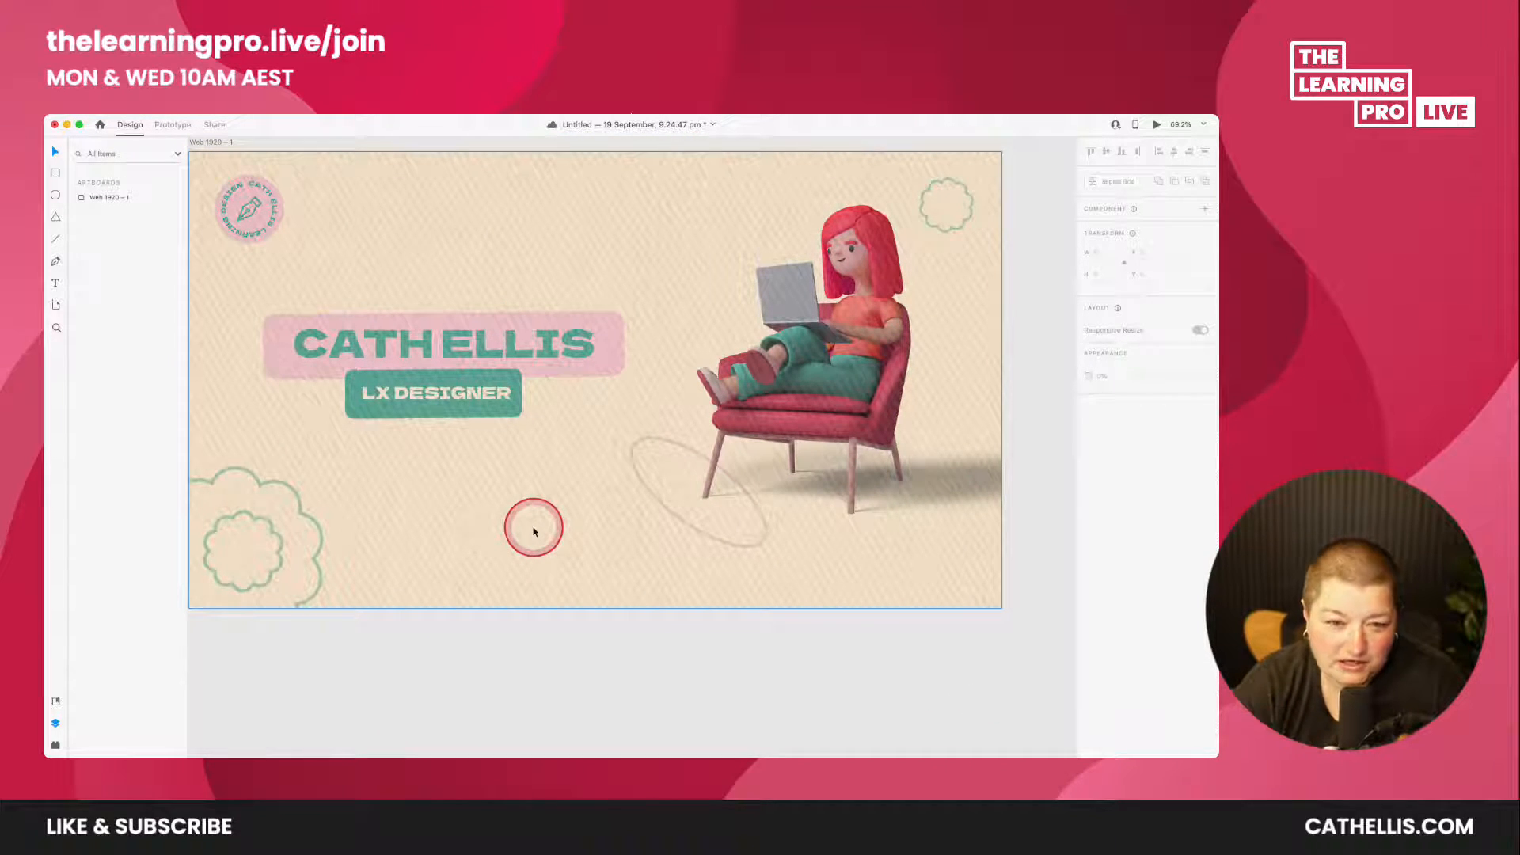
- Lower the texture's opacity to about 13%
{"action": "left_click", "coordinate": [535, 532]}
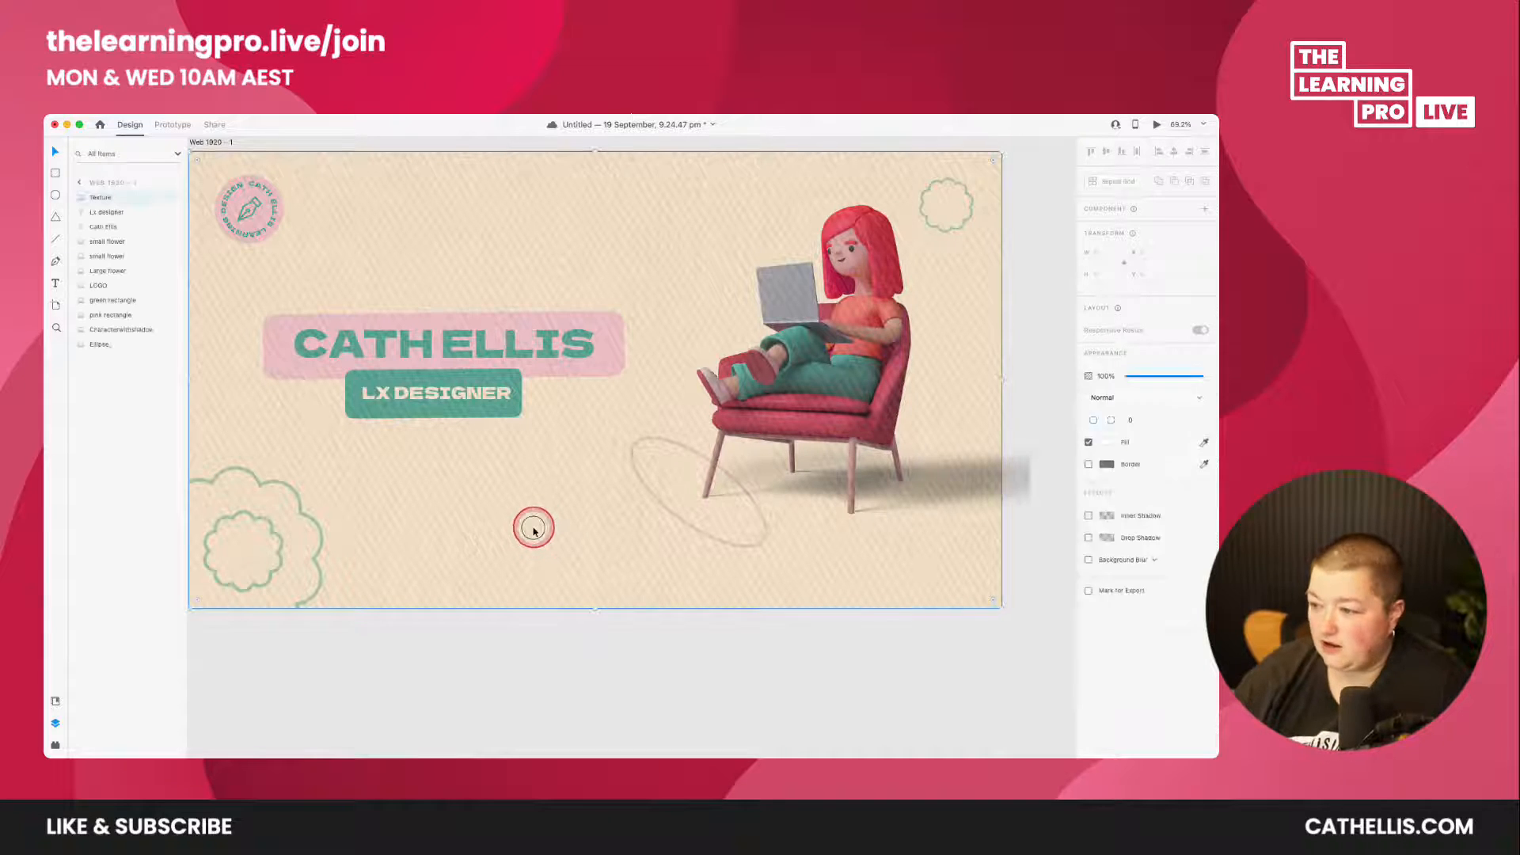
{"action": "left_click_drag", "start_coordinate": [1190, 444], "coordinate": [1141, 424]}
{"action": "left_click", "coordinate": [621, 623]}
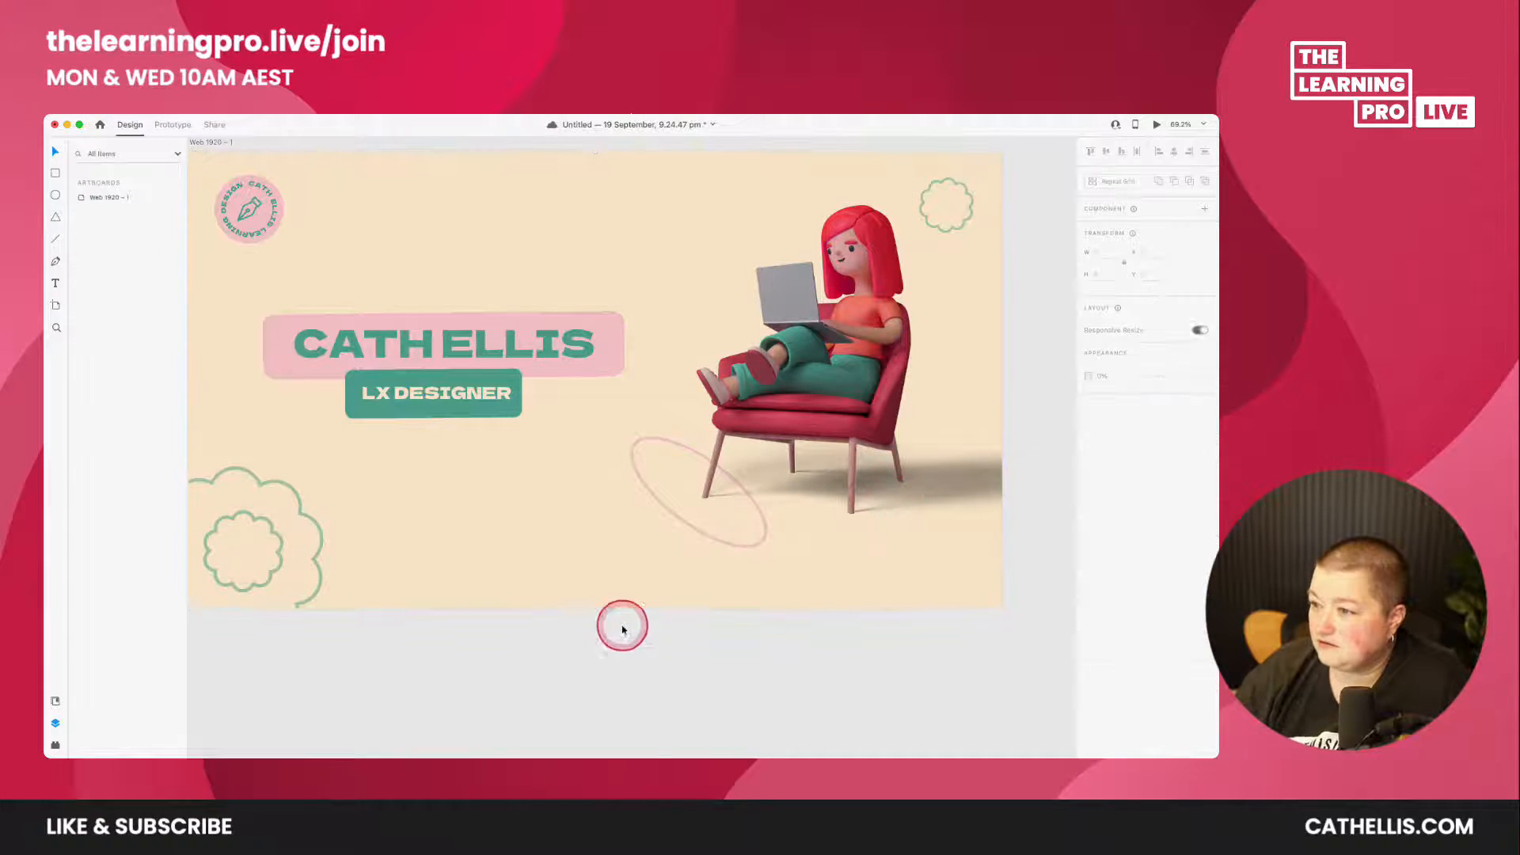
{"action": "left_click_drag", "start_coordinate": [502, 651], "coordinate": [564, 659]}
- Move the Texture layer to the bottom of the layer stack, beneath the Ellipse_ layer
{"action": "left_click", "coordinate": [492, 525]}
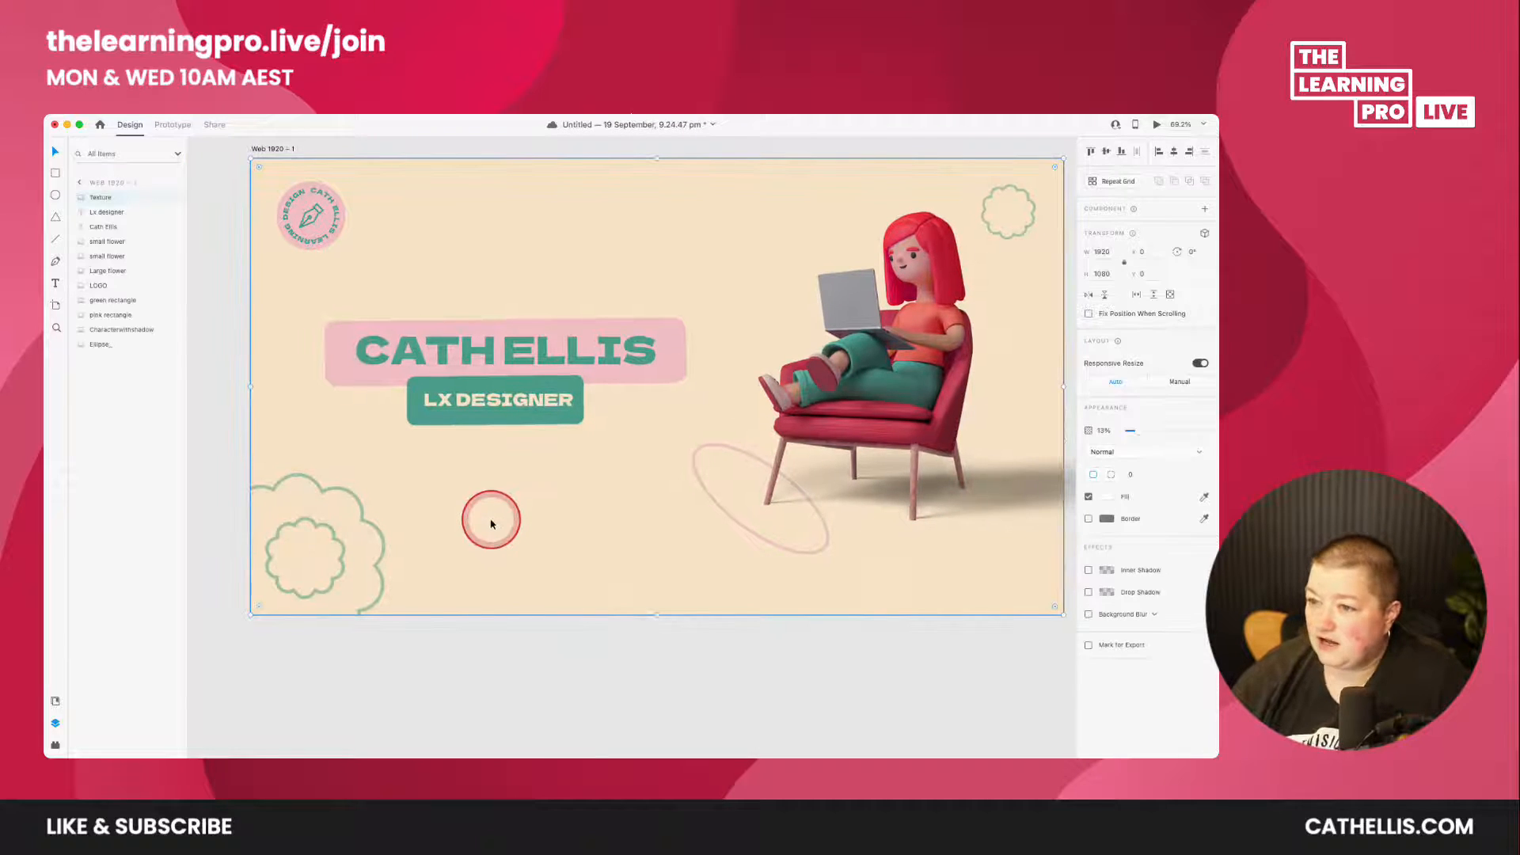
{"action": "left_click", "coordinate": [99, 199]}
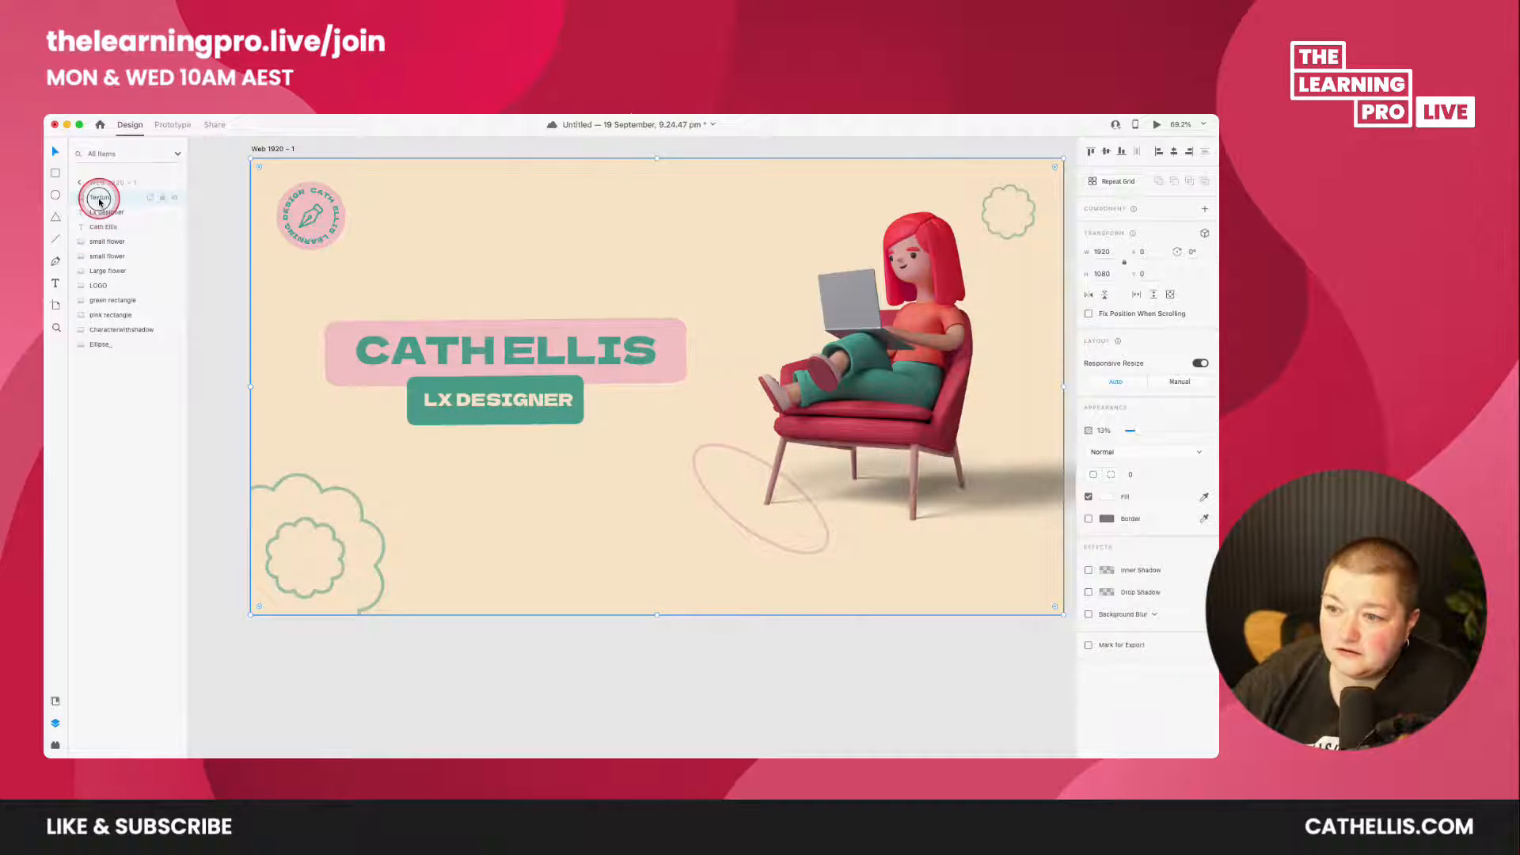
{"action": "left_click_drag", "start_coordinate": [99, 202], "coordinate": [89, 359]}
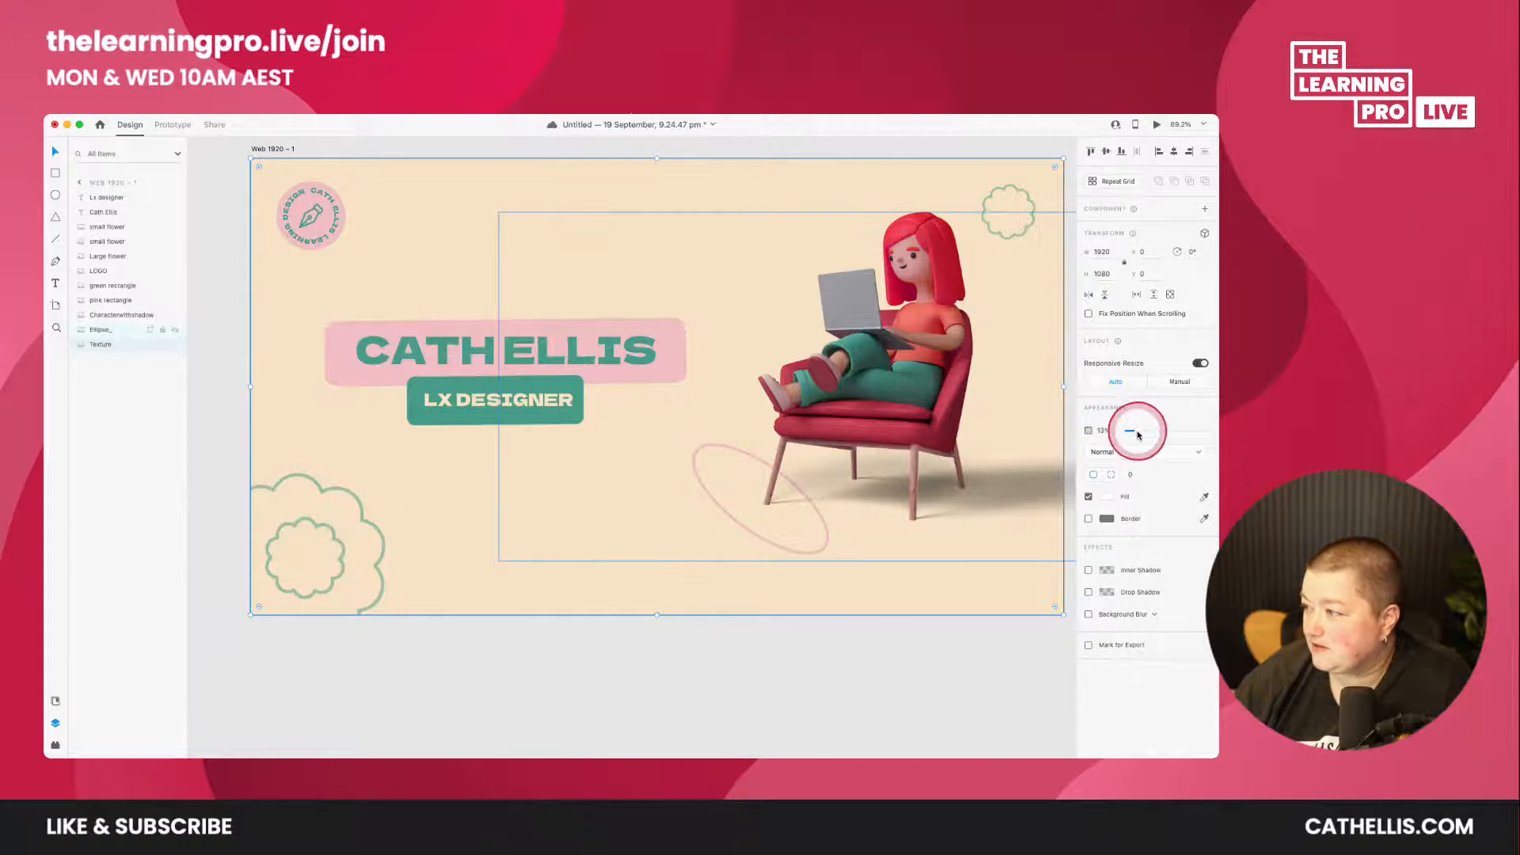
- Set the Texture layer's opacity to 28% and hide the layer
{"action": "left_click", "coordinate": [1157, 432]}
{"action": "left_click_drag", "start_coordinate": [1157, 431], "coordinate": [1125, 425]}
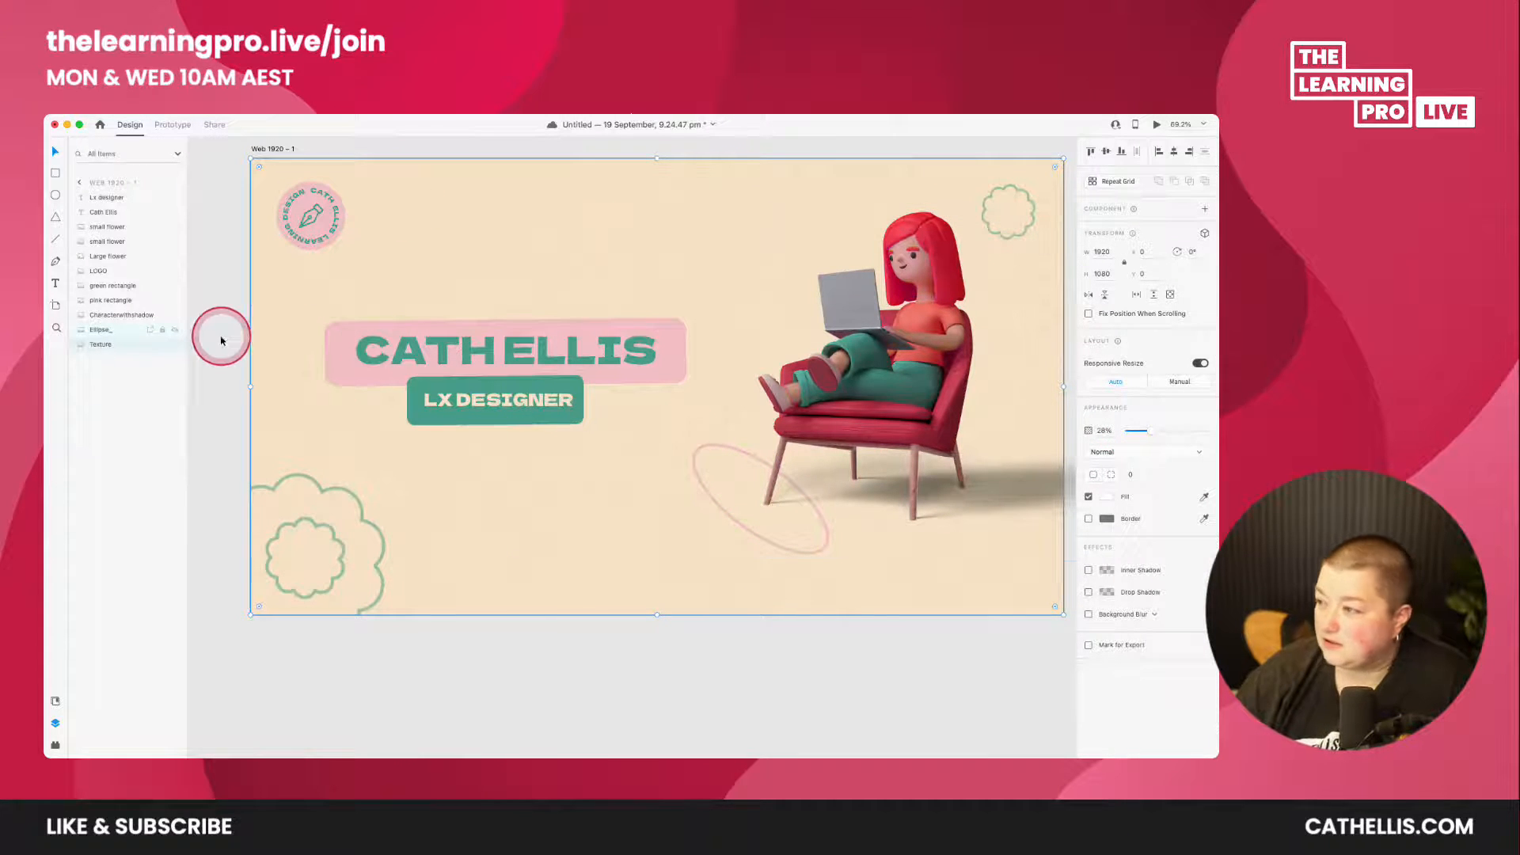
{"action": "left_click", "coordinate": [174, 346]}
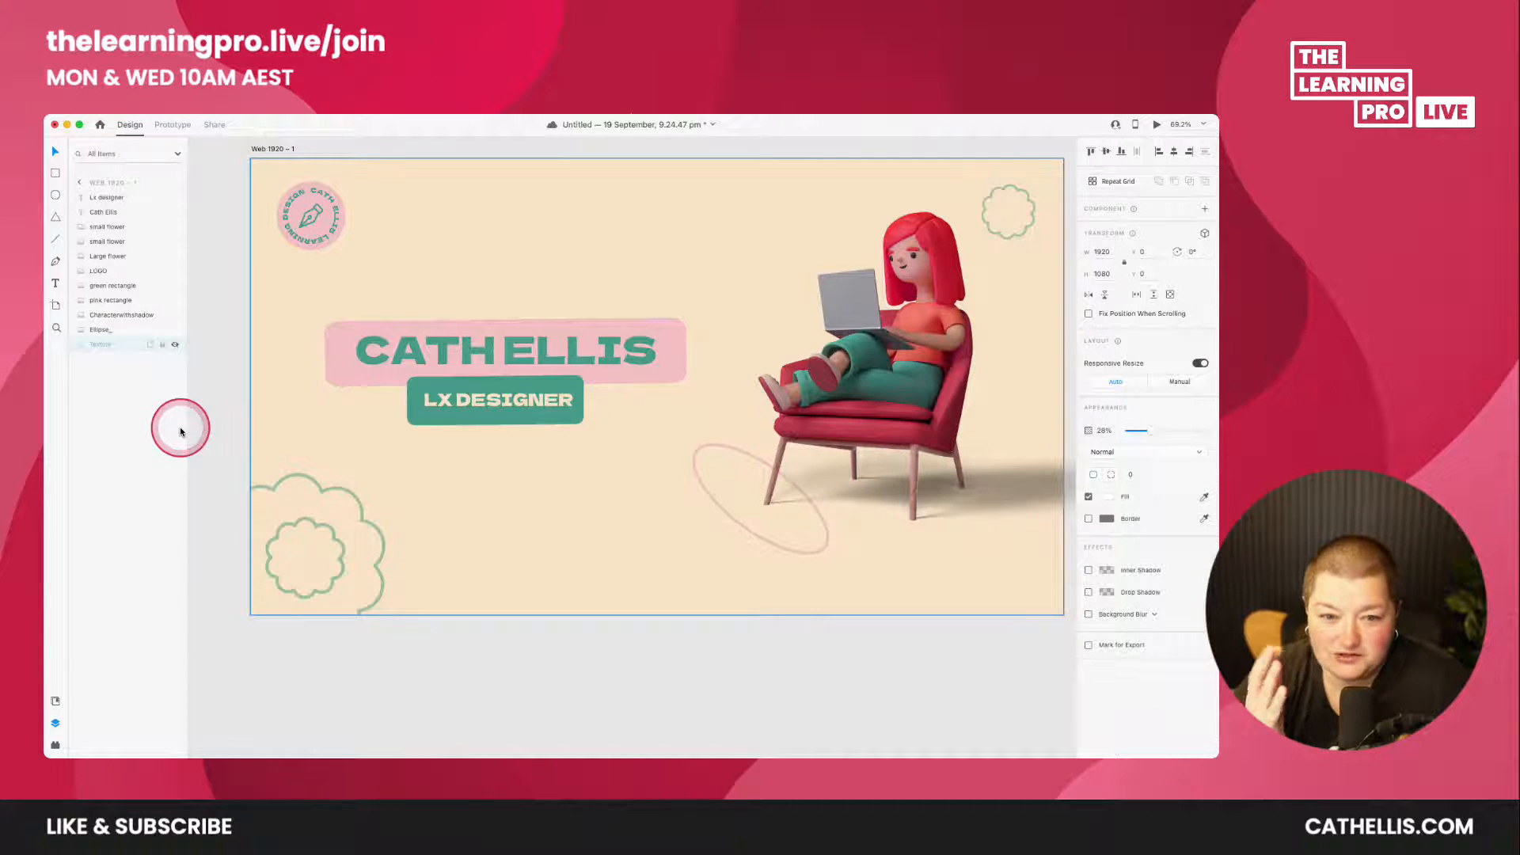
{"action": "left_click", "coordinate": [312, 215]}
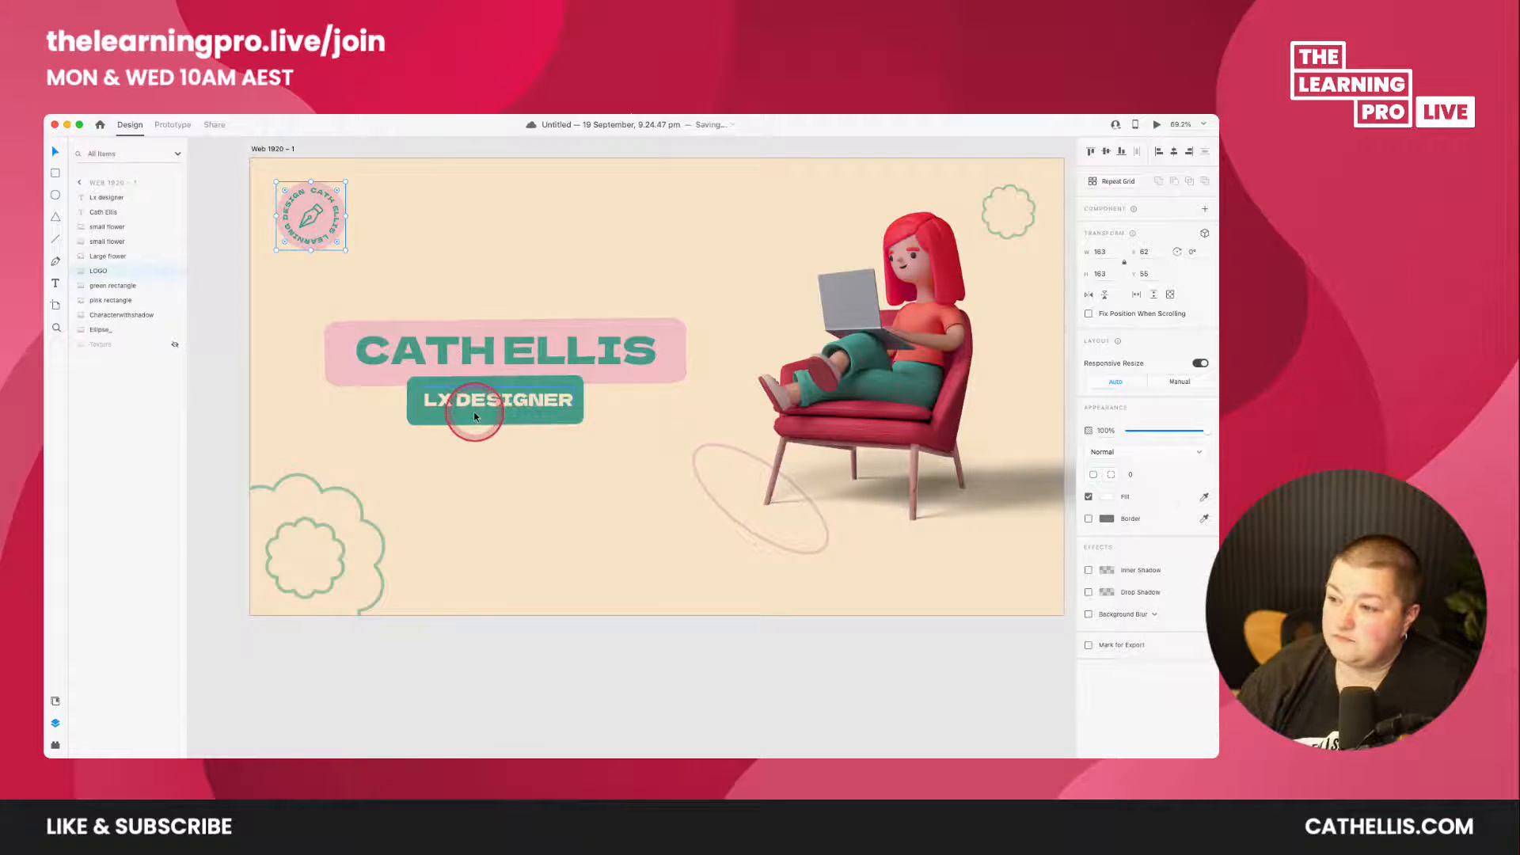
{"action": "left_click", "coordinate": [463, 695]}
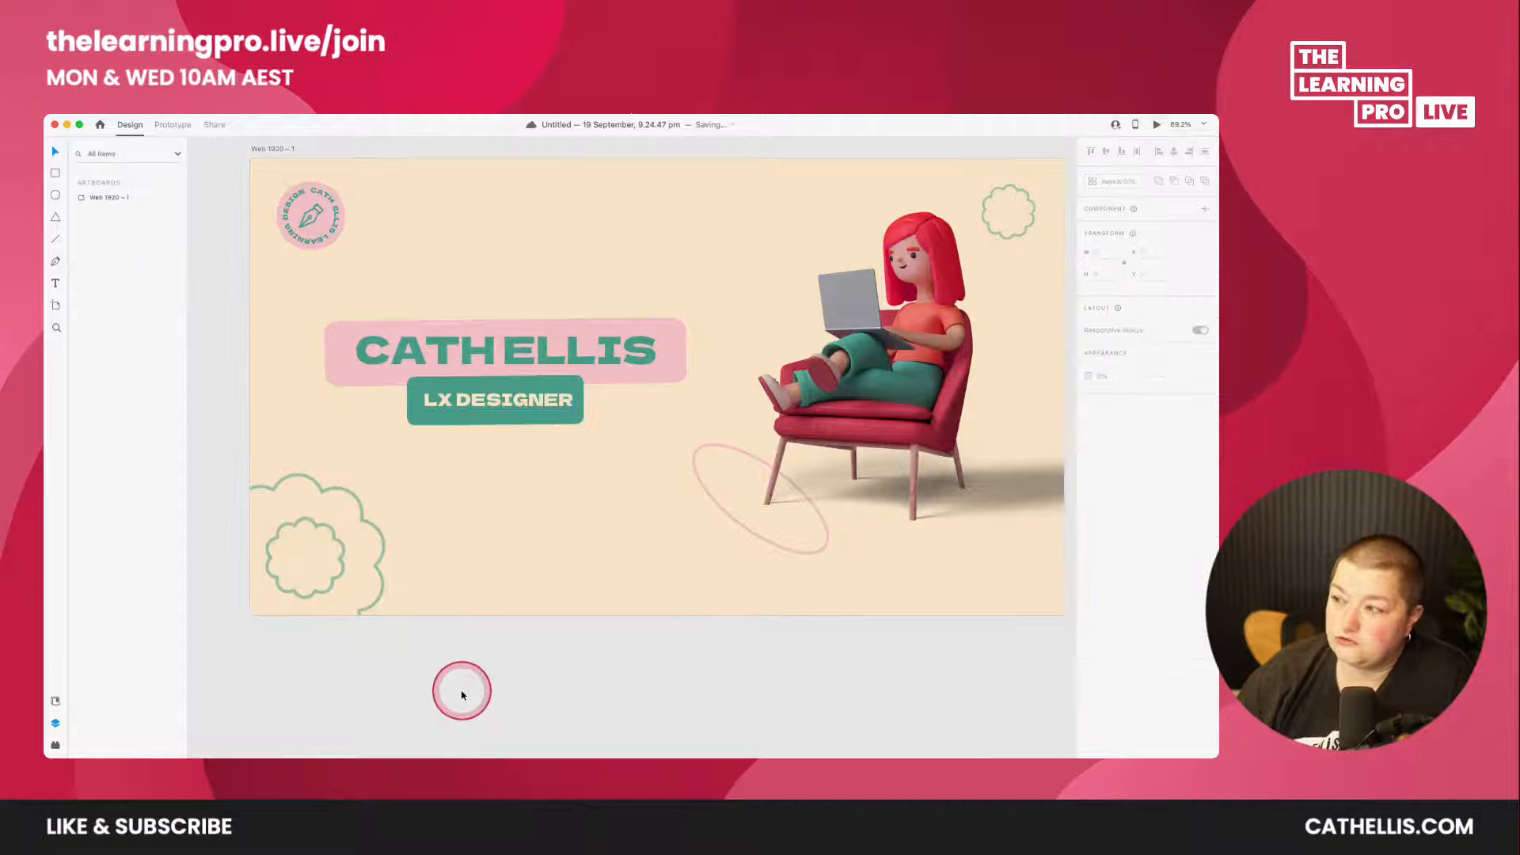
{"action": "left_click_drag", "start_coordinate": [550, 686], "coordinate": [644, 692]}
{"action": "left_click", "coordinate": [825, 350]}
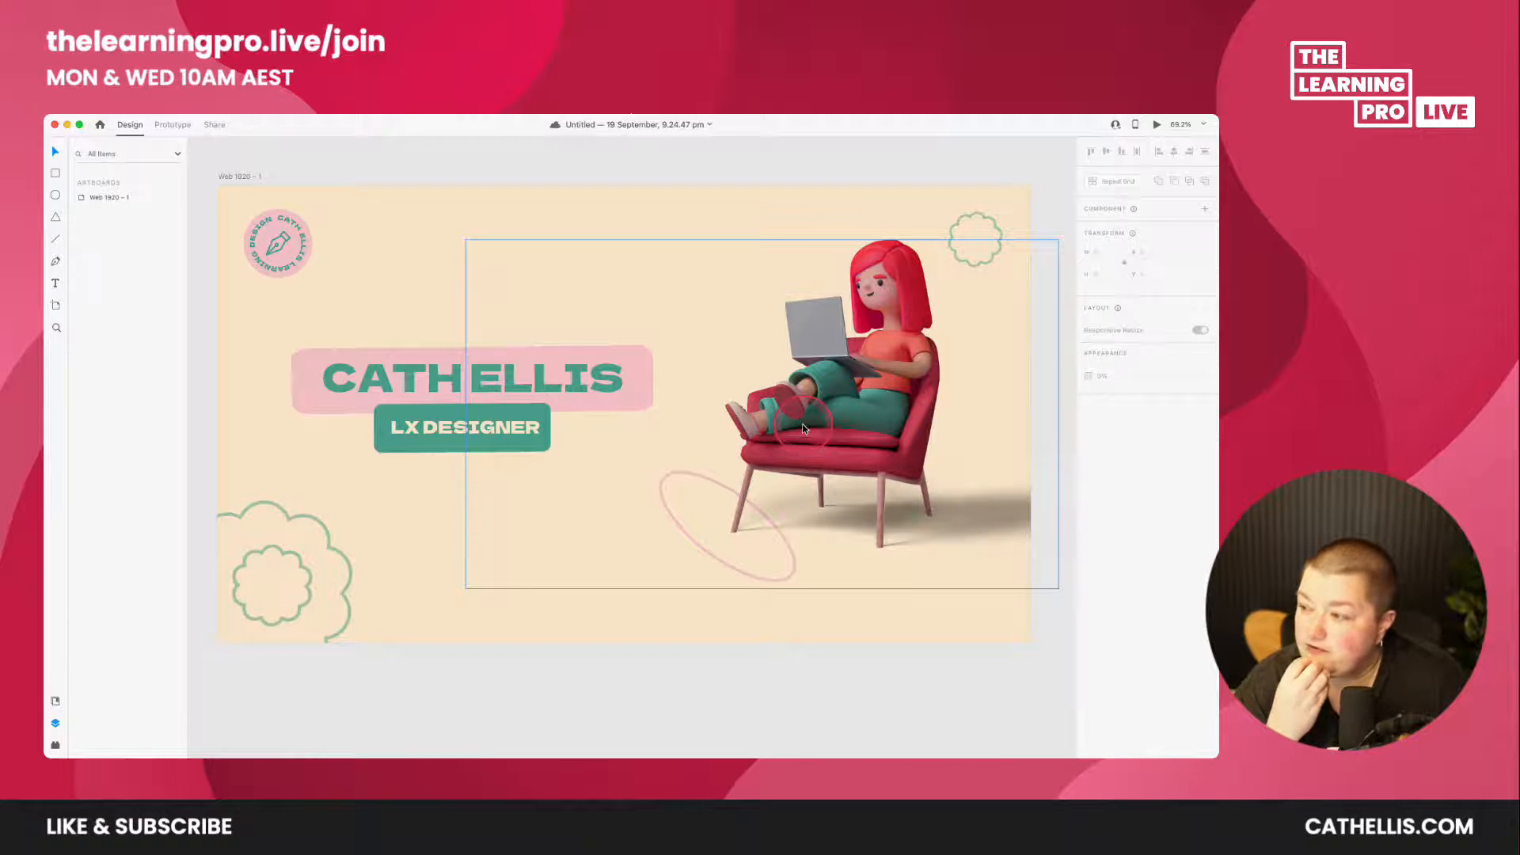
- Switch to Chrome and look through the Freepik landing page template's related Instagram story and banner designs
{"action": "mouse_move", "coordinate": [694, 747]}
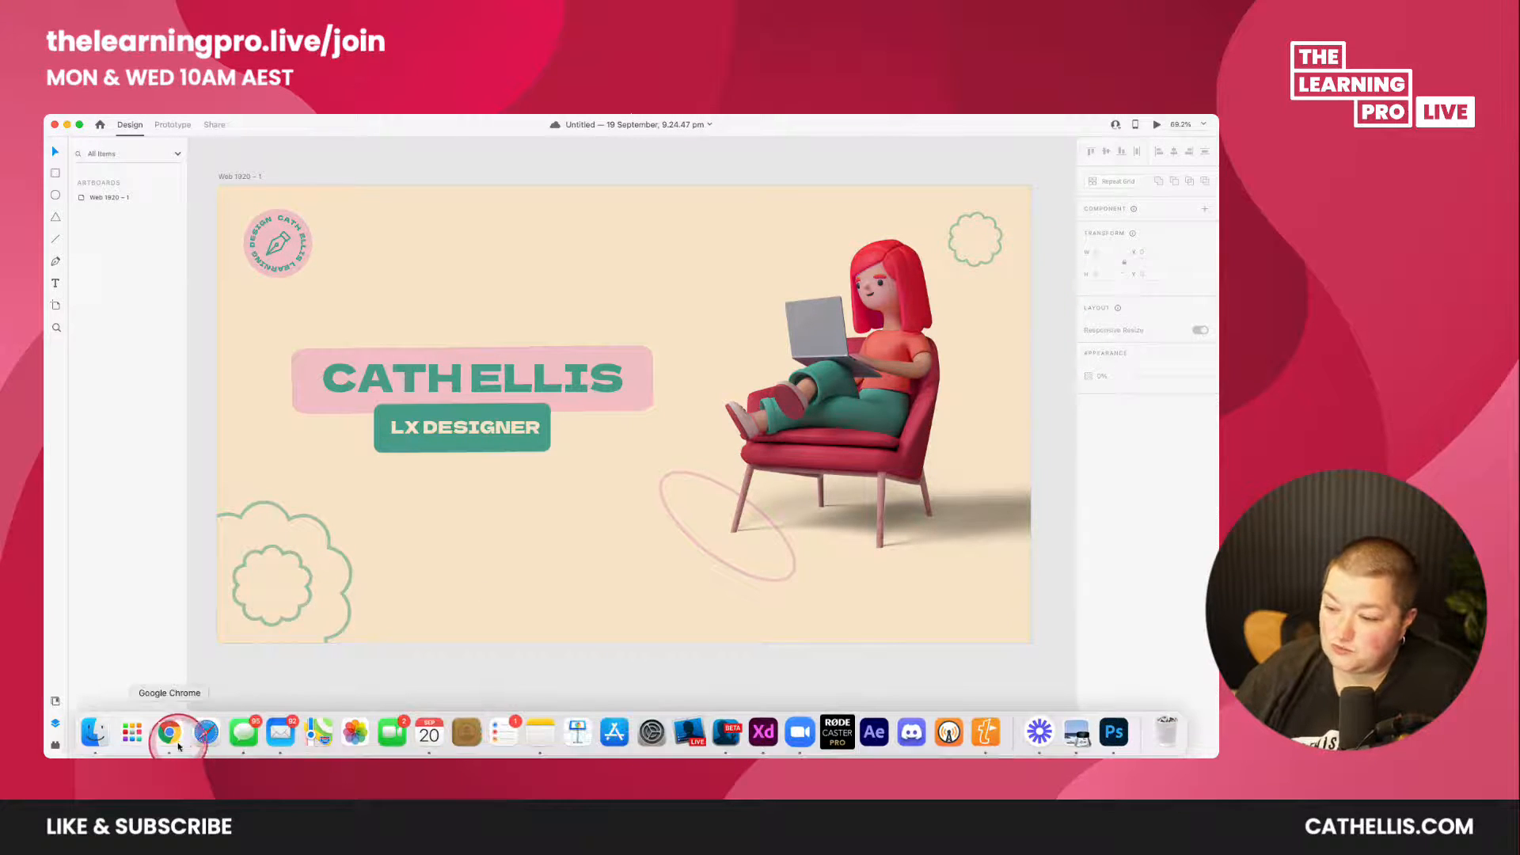
{"action": "left_click", "coordinate": [171, 742]}
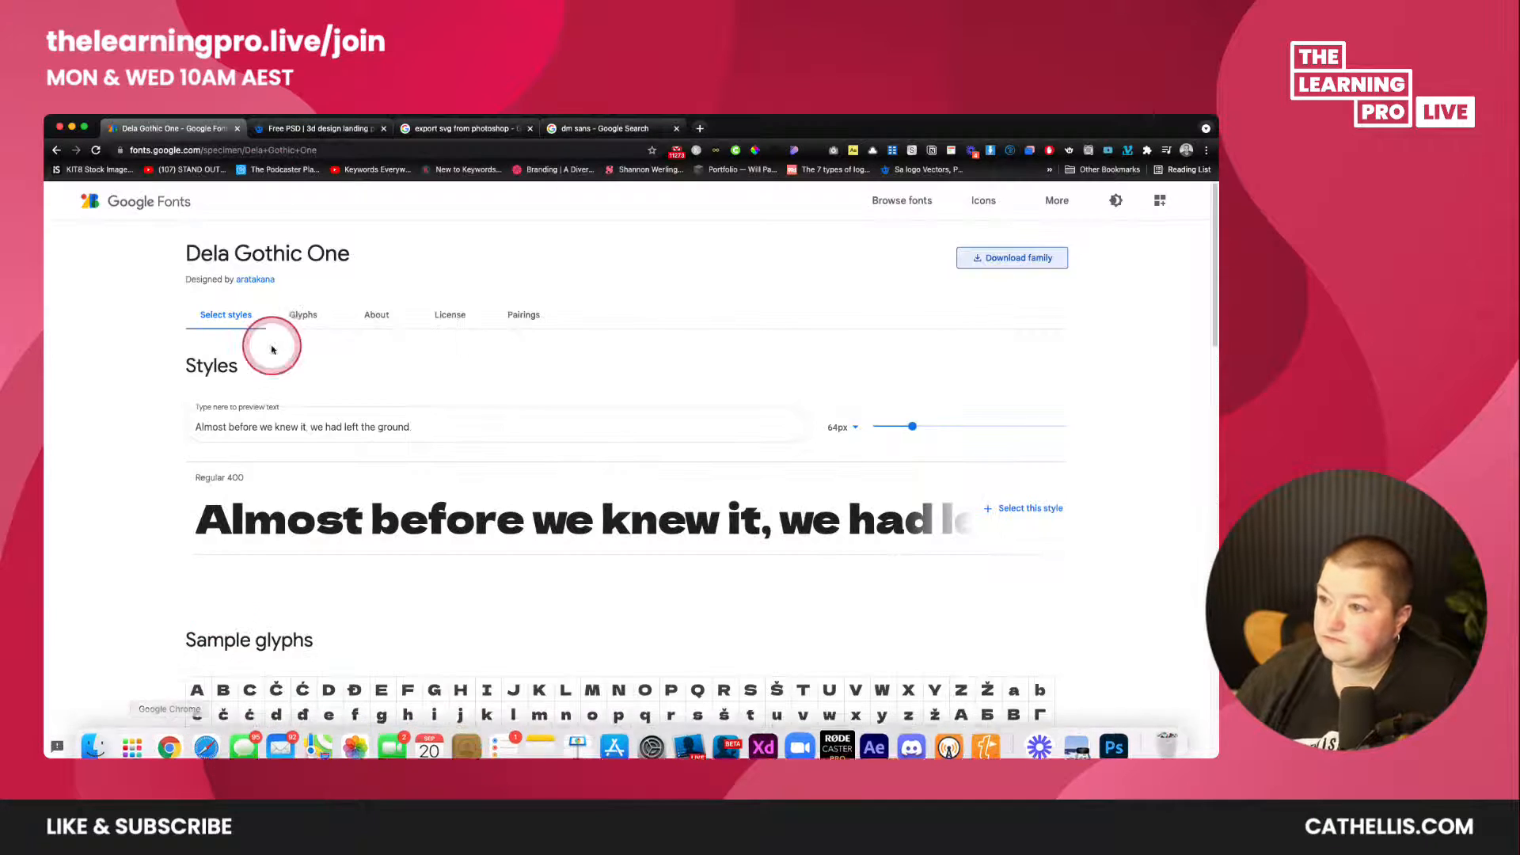
{"action": "left_click", "coordinate": [288, 128]}
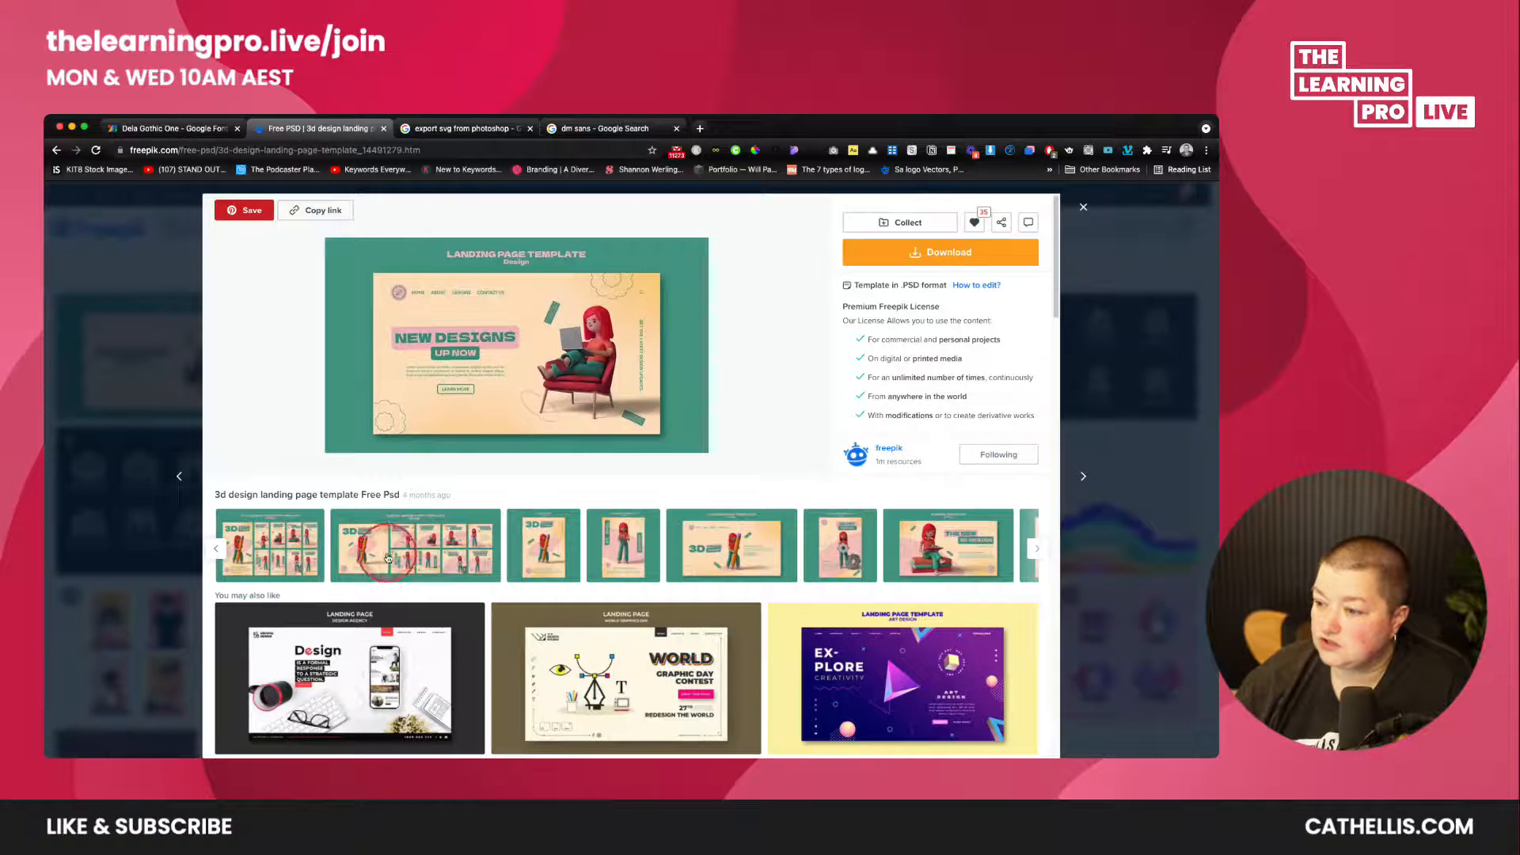
{"action": "left_click", "coordinate": [278, 550]}
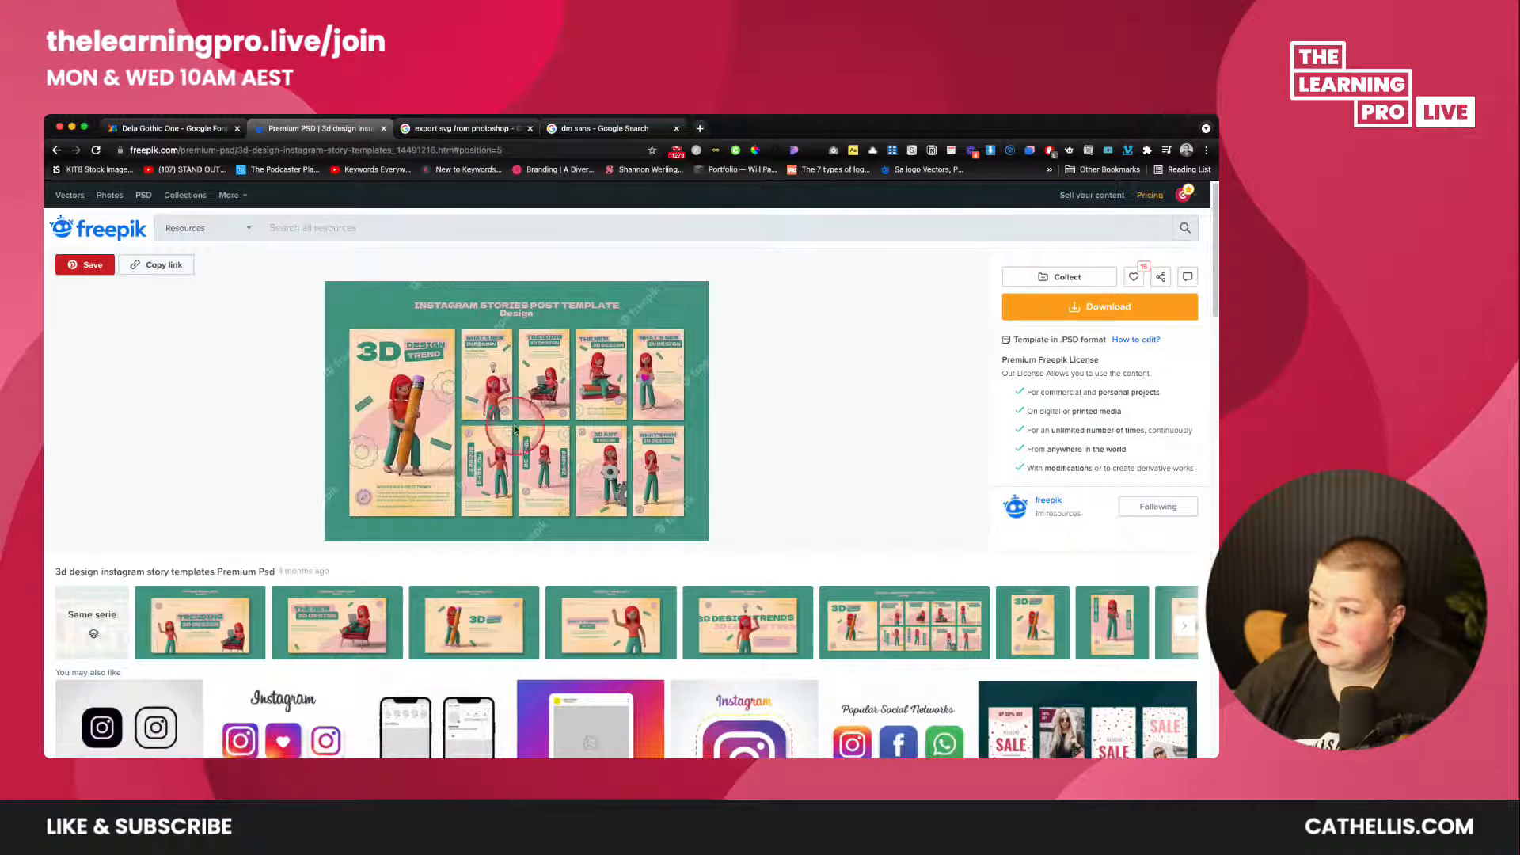
{"action": "left_click", "coordinate": [334, 632]}
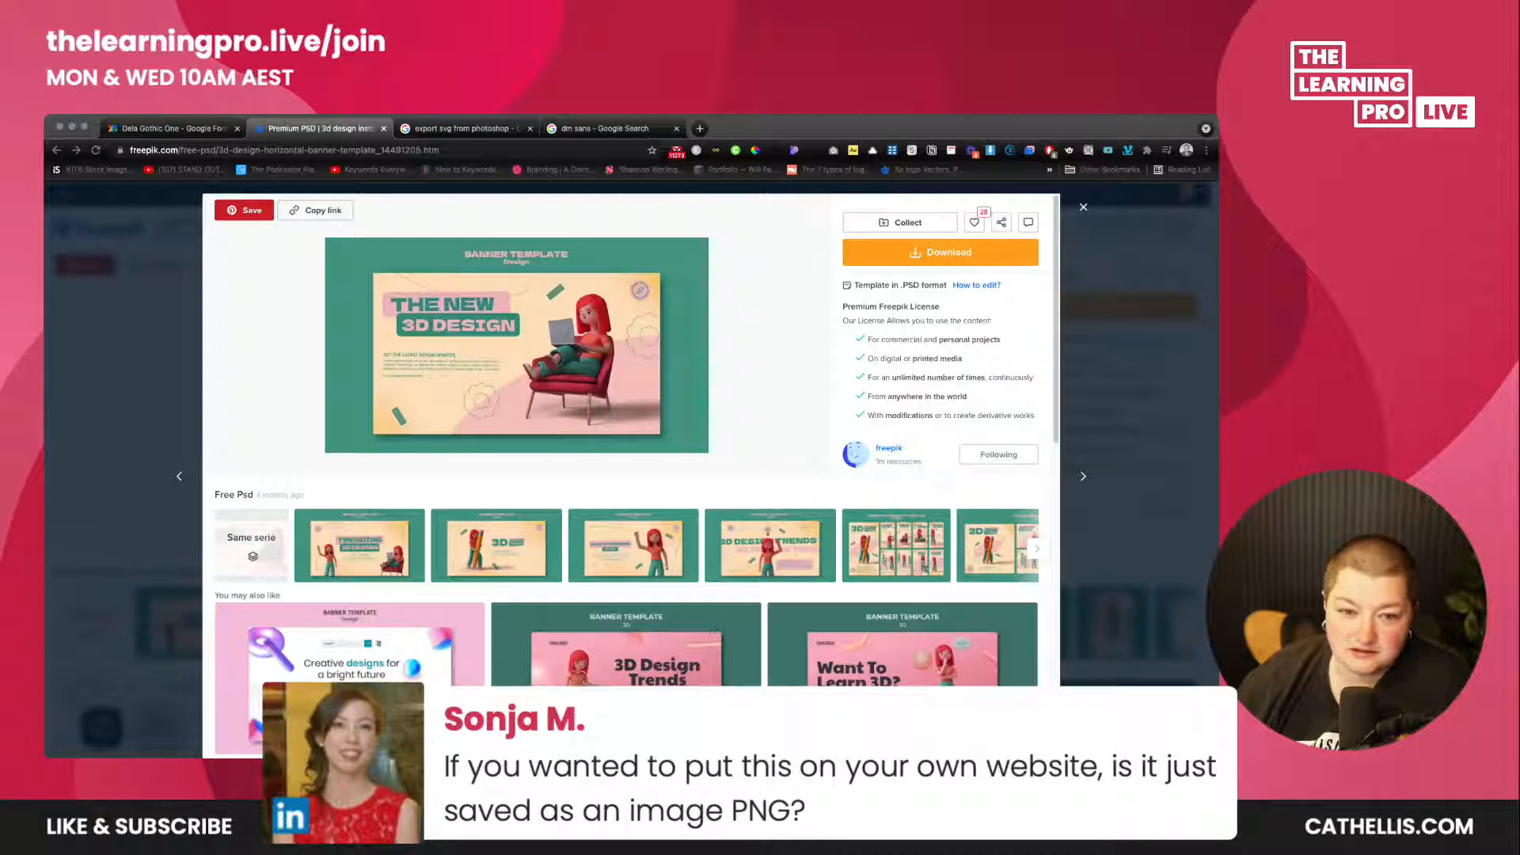
- Switch to Photoshop, bring up the poster document 5485812.psd and hide its Texture layer
{"action": "mouse_move", "coordinate": [615, 755]}
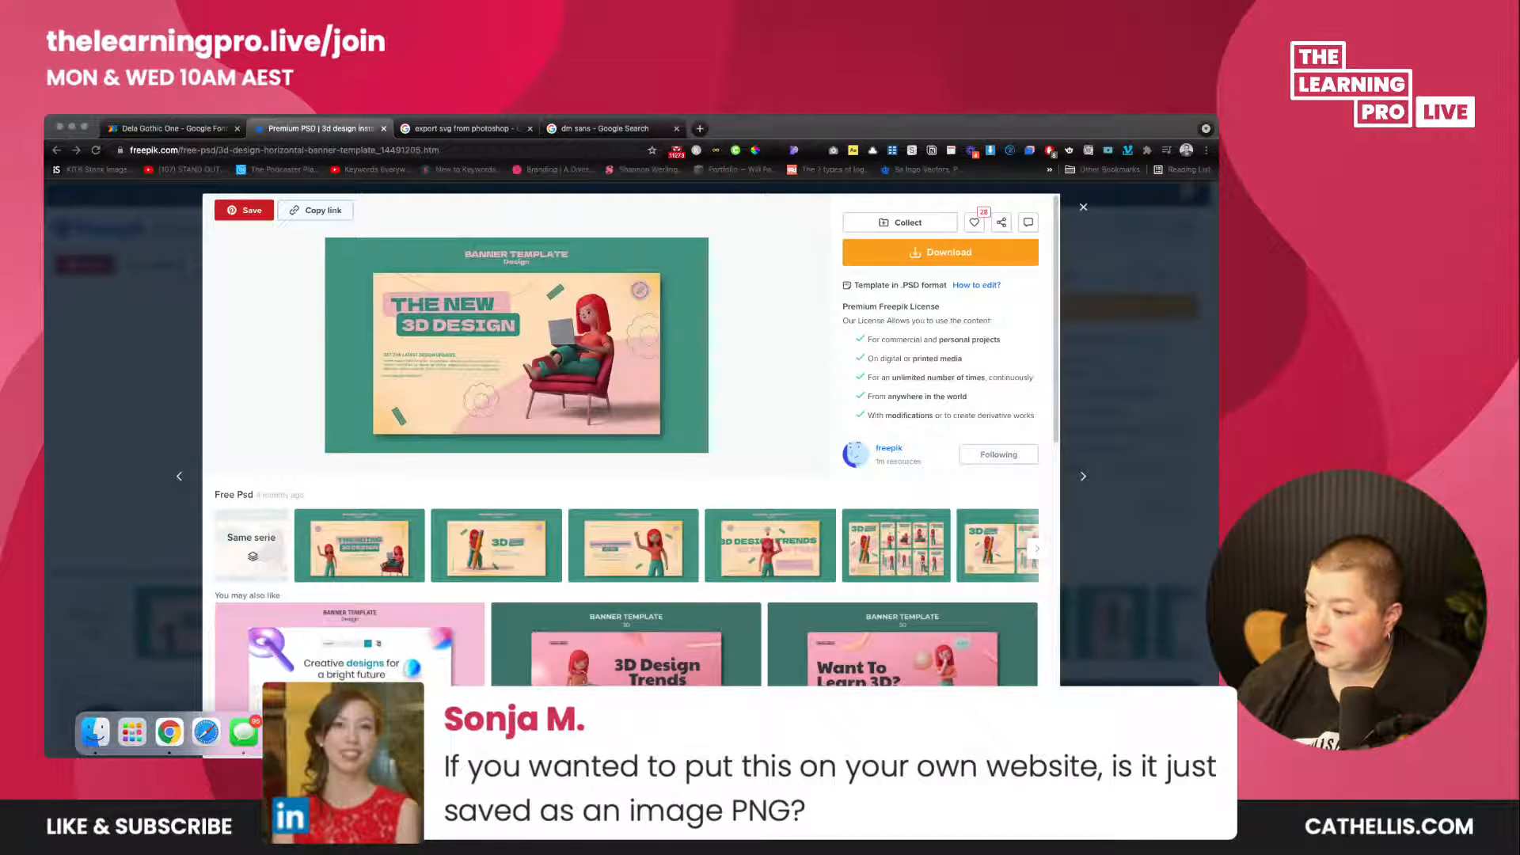
{"action": "left_click", "coordinate": [1110, 732]}
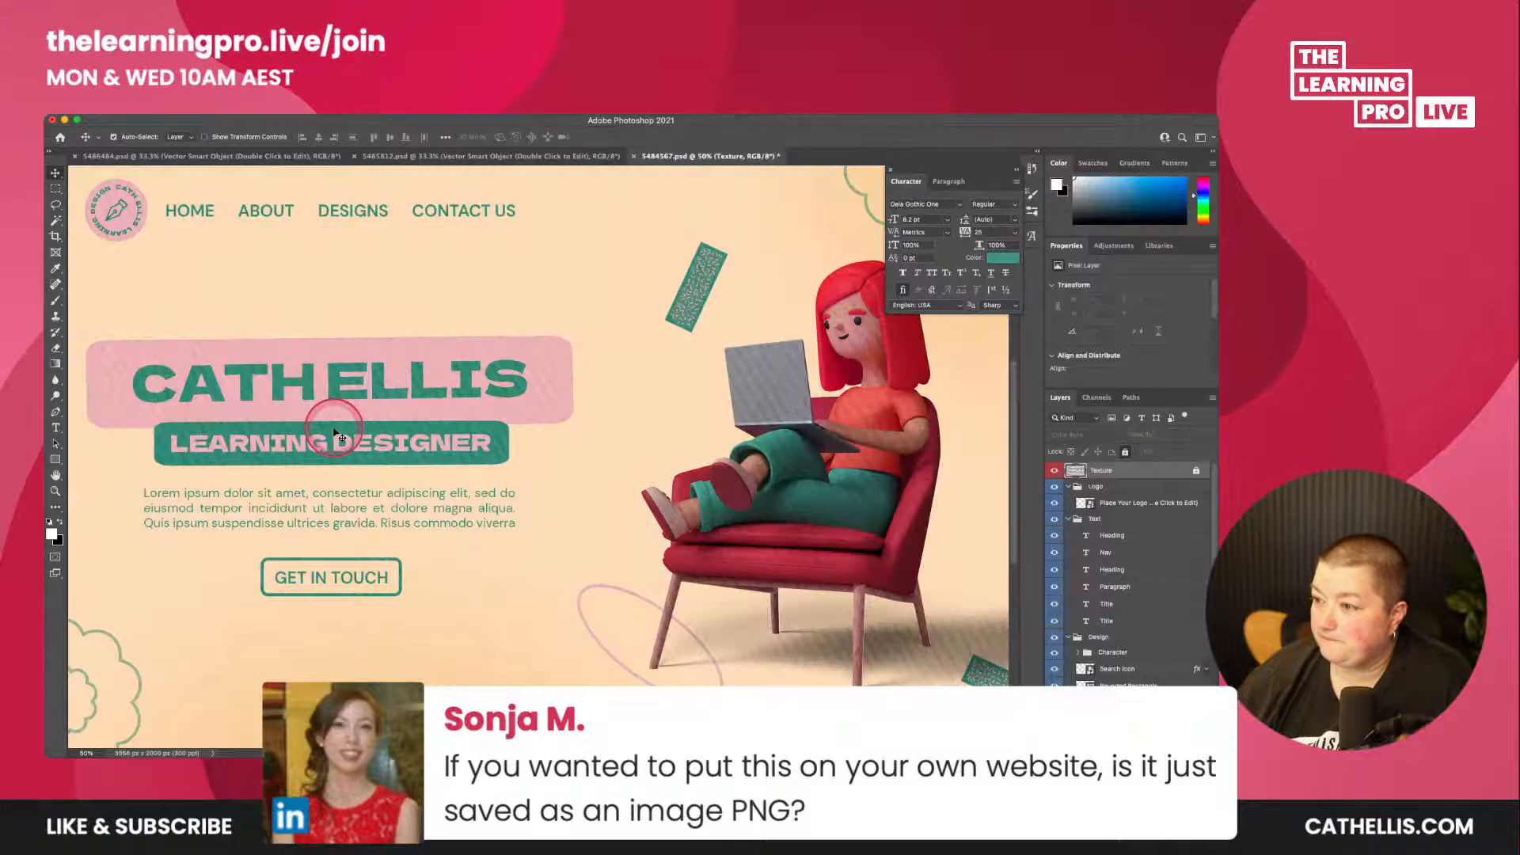
{"action": "left_click", "coordinate": [476, 156]}
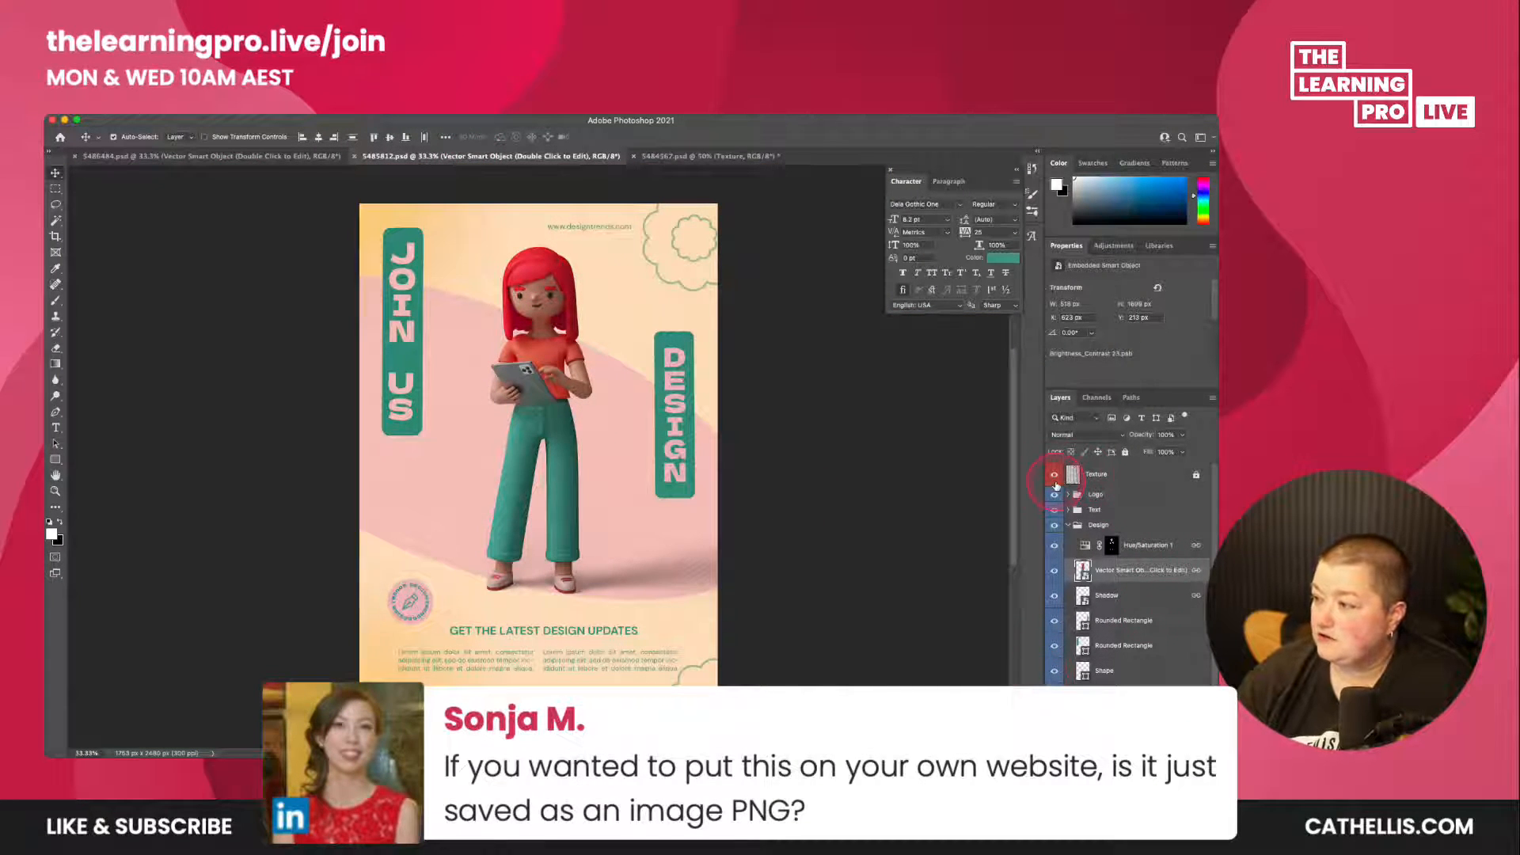
{"action": "left_click", "coordinate": [1055, 476]}
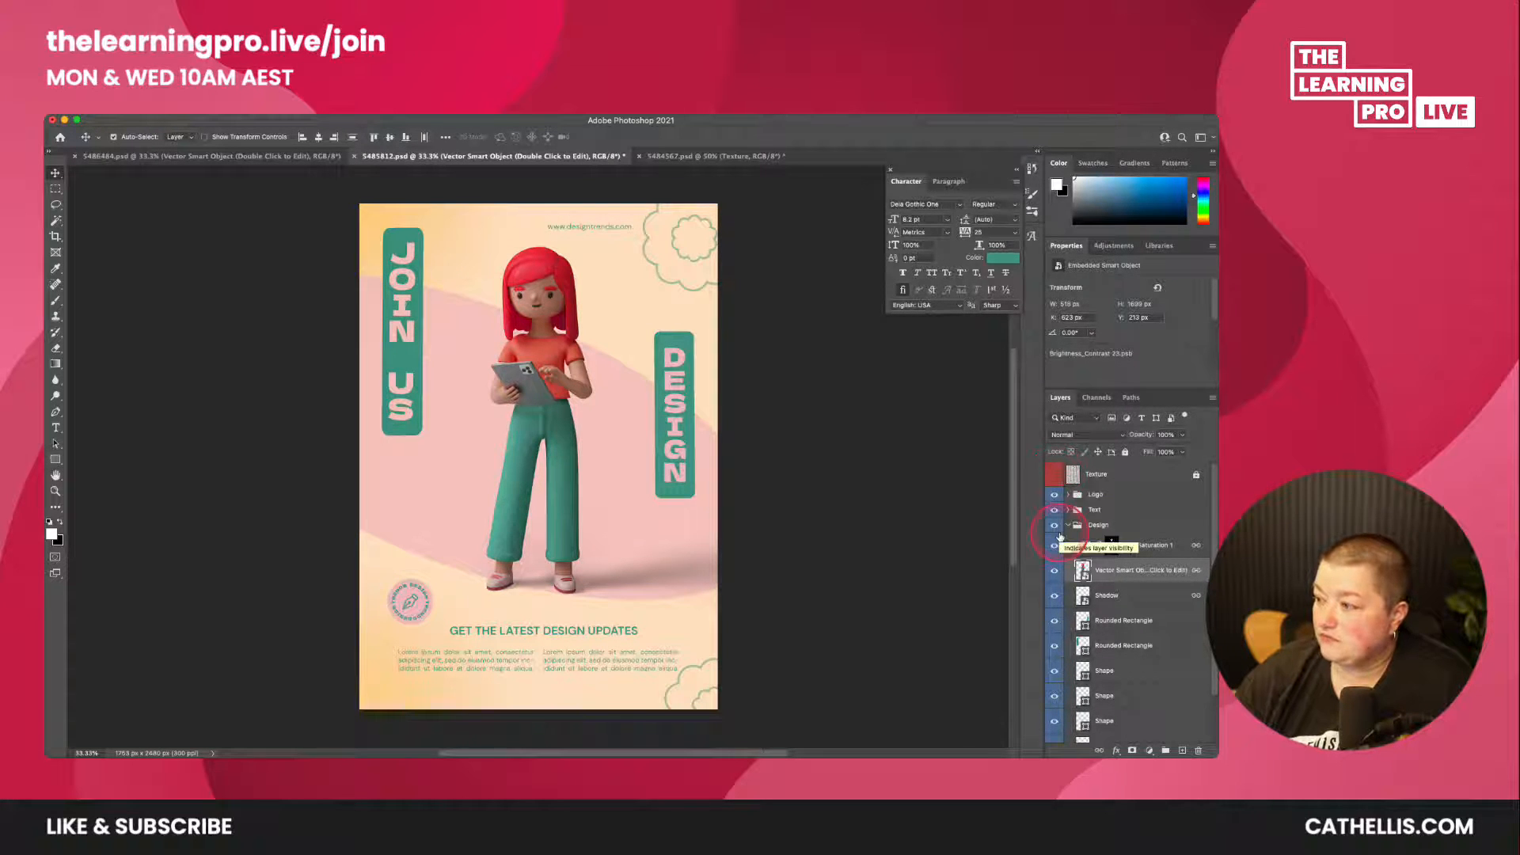
- Toggle the poster's Design group off and on to examine which elements it holds, and expand its layer list
{"action": "left_click", "coordinate": [1068, 526]}
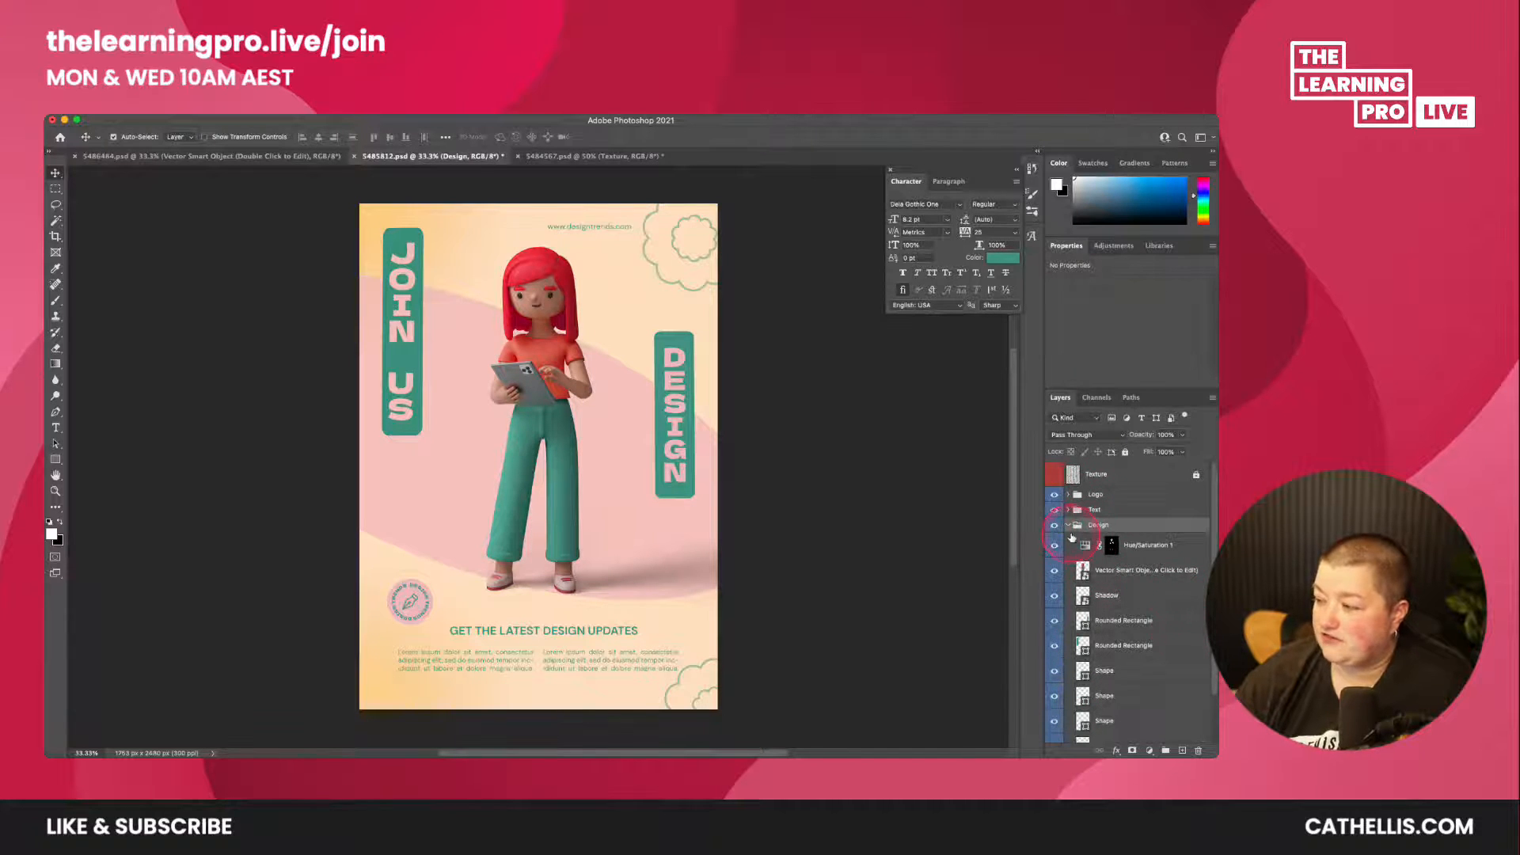
{"action": "left_click", "coordinate": [1068, 526]}
{"action": "left_click", "coordinate": [1055, 527]}
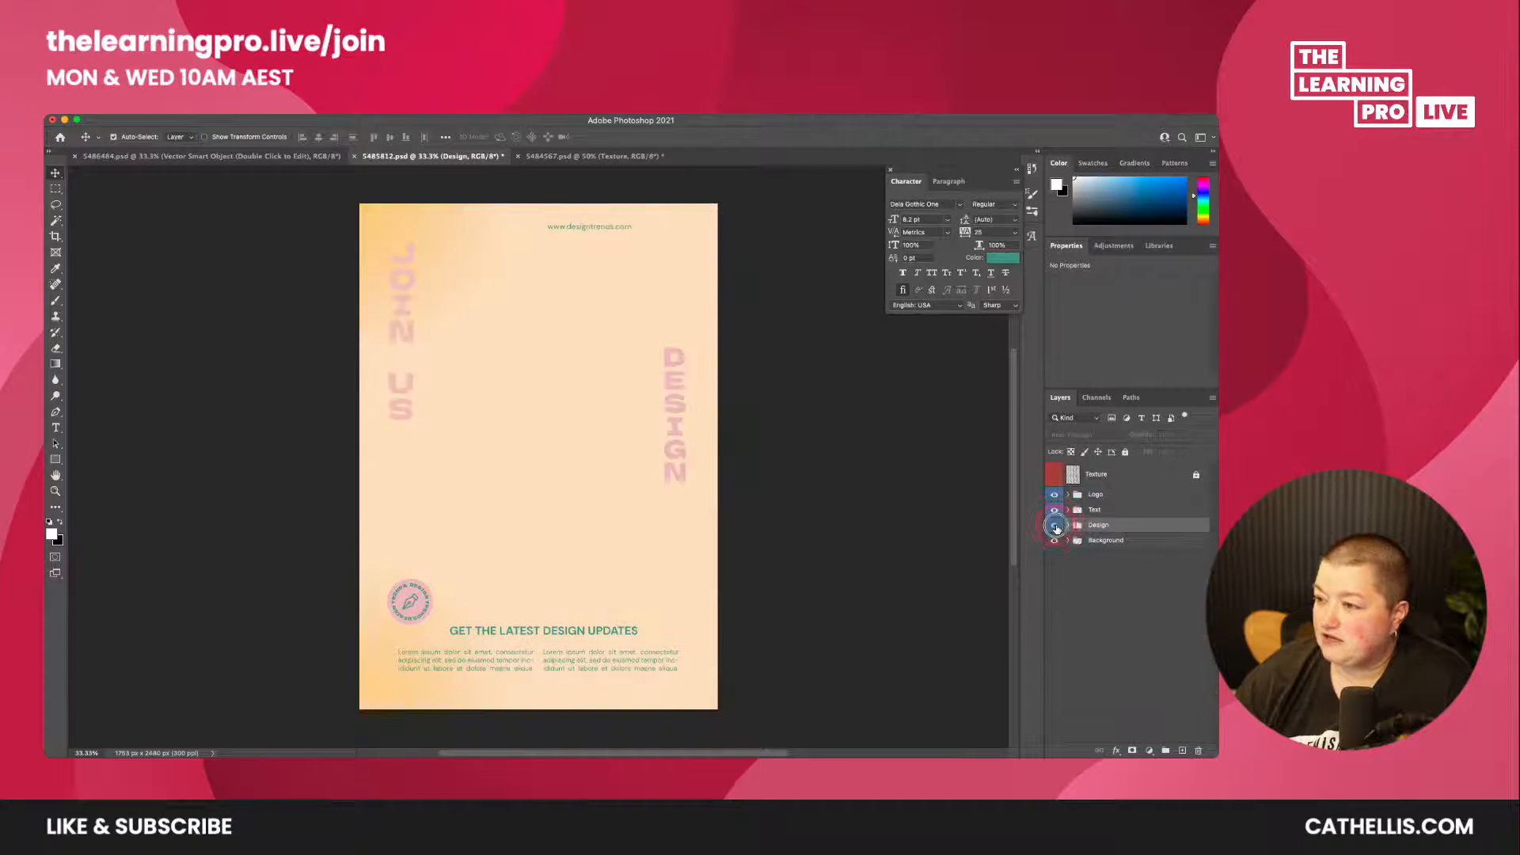
{"action": "left_click", "coordinate": [1055, 526]}
{"action": "left_click", "coordinate": [1055, 527]}
{"action": "left_click", "coordinate": [1054, 527]}
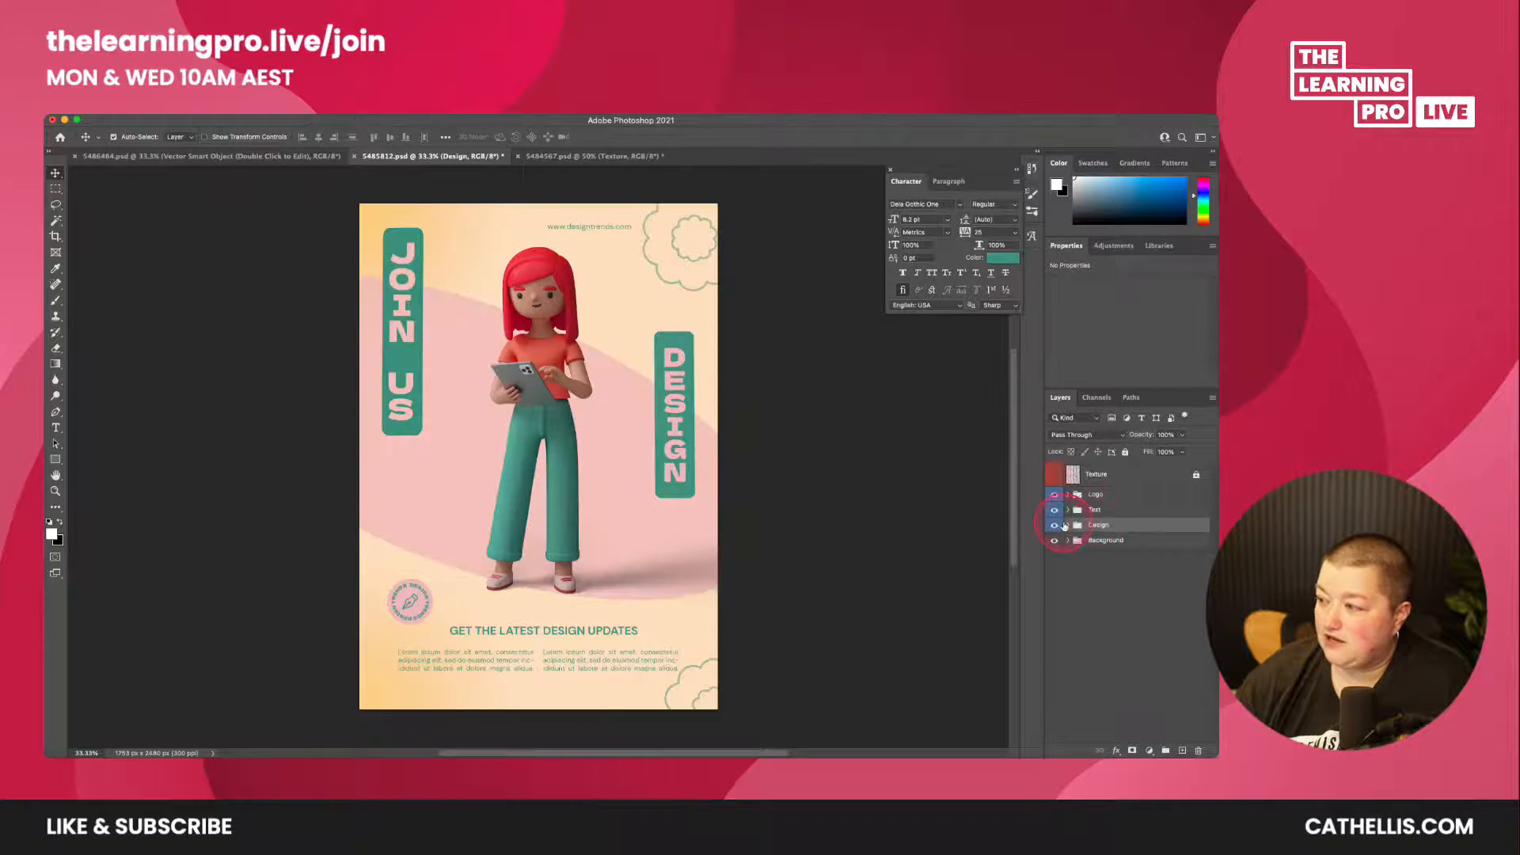
{"action": "left_click", "coordinate": [1068, 526]}
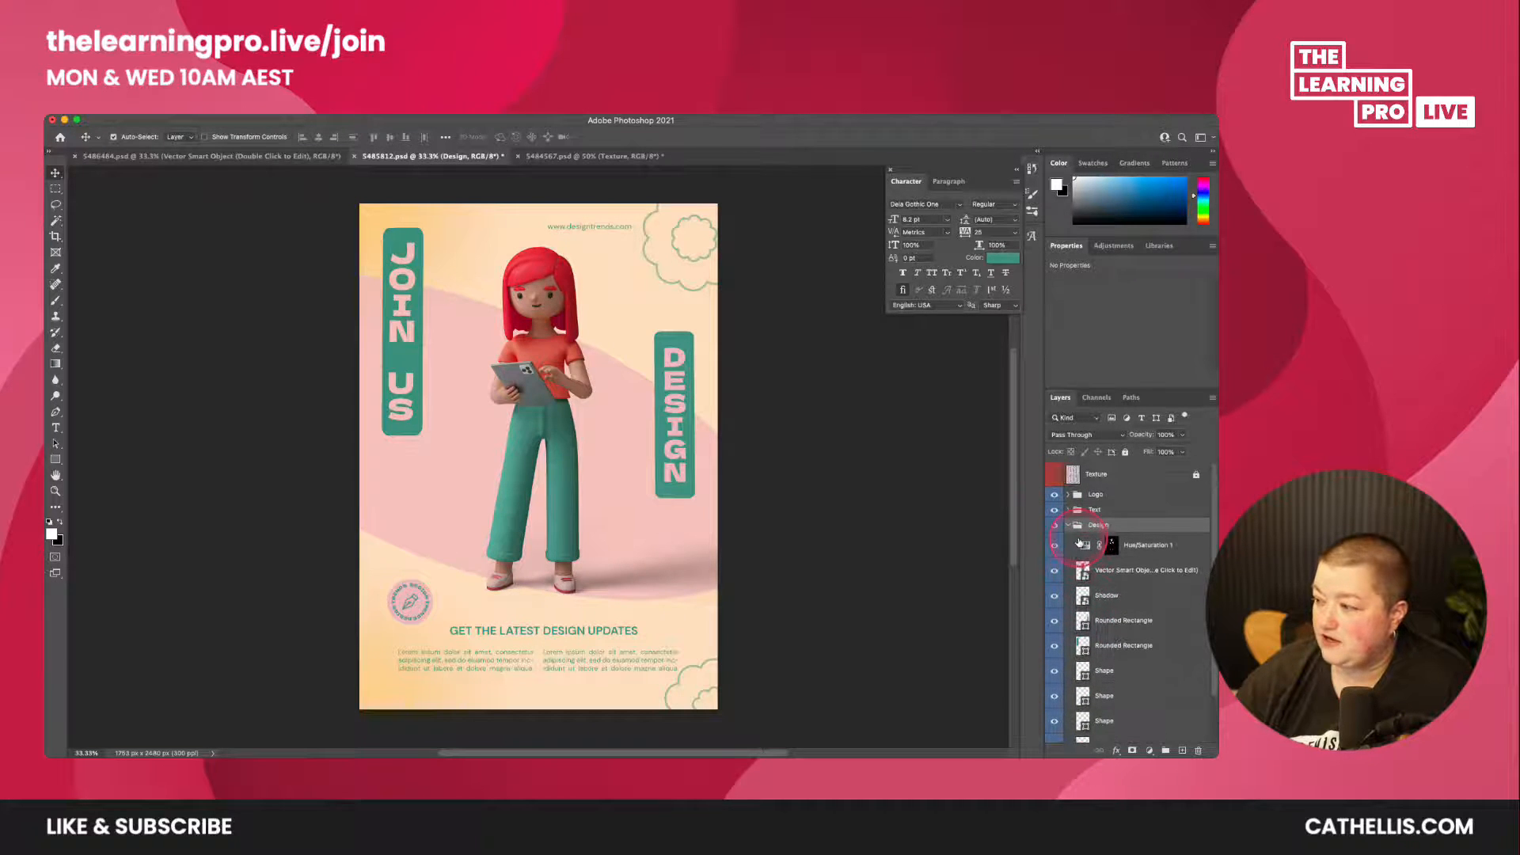
- Open the standing woman's smart object, toggle its Brightness/Contrast and Hue/Saturation adjustments to compare her colors, and close it without saving
{"action": "left_click", "coordinate": [1081, 570]}
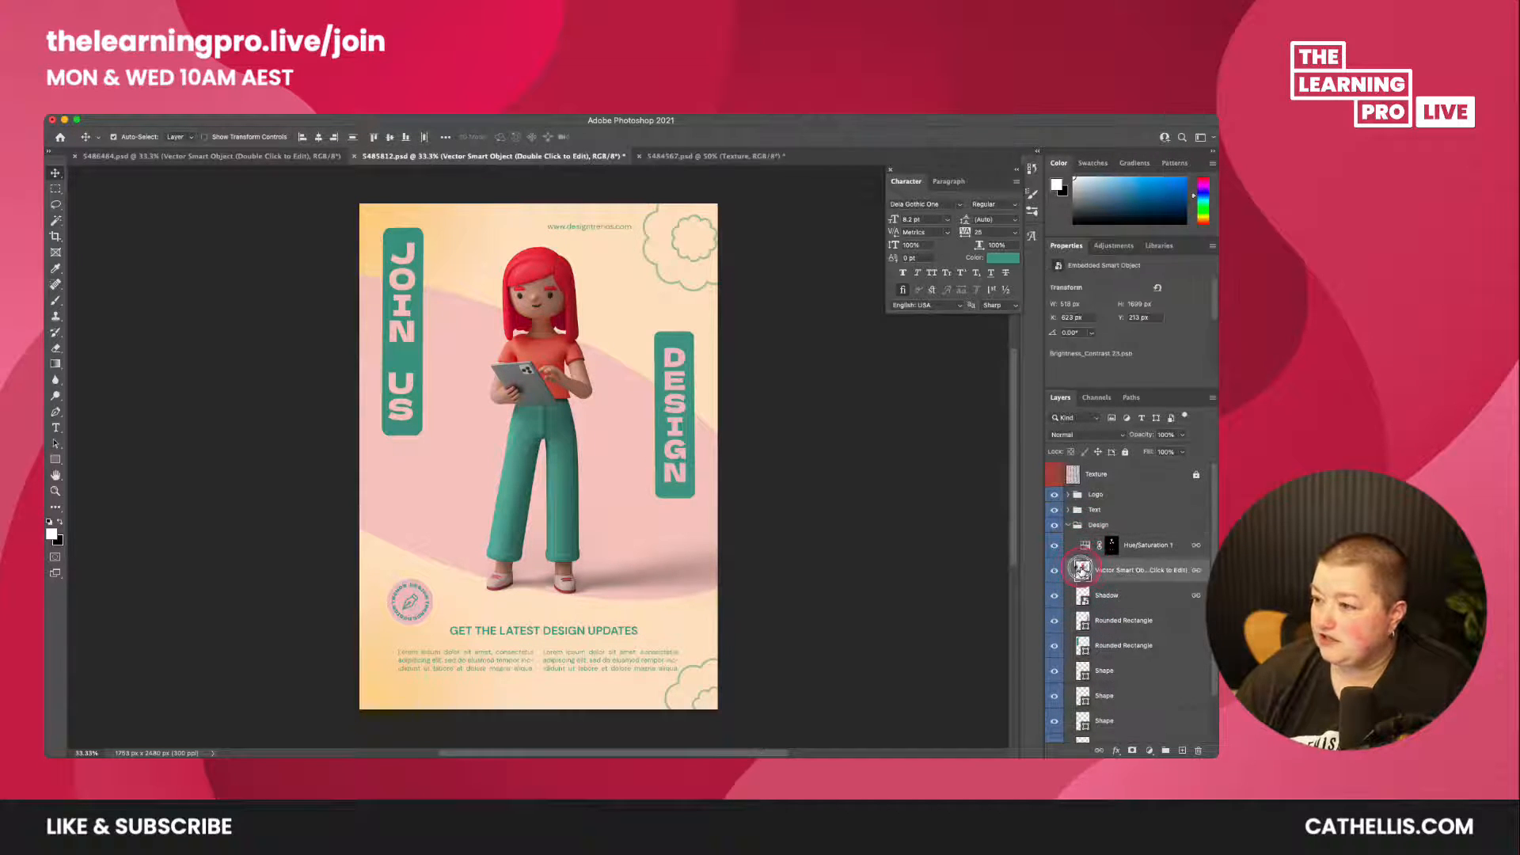
{"action": "double_click", "coordinate": [1081, 568]}
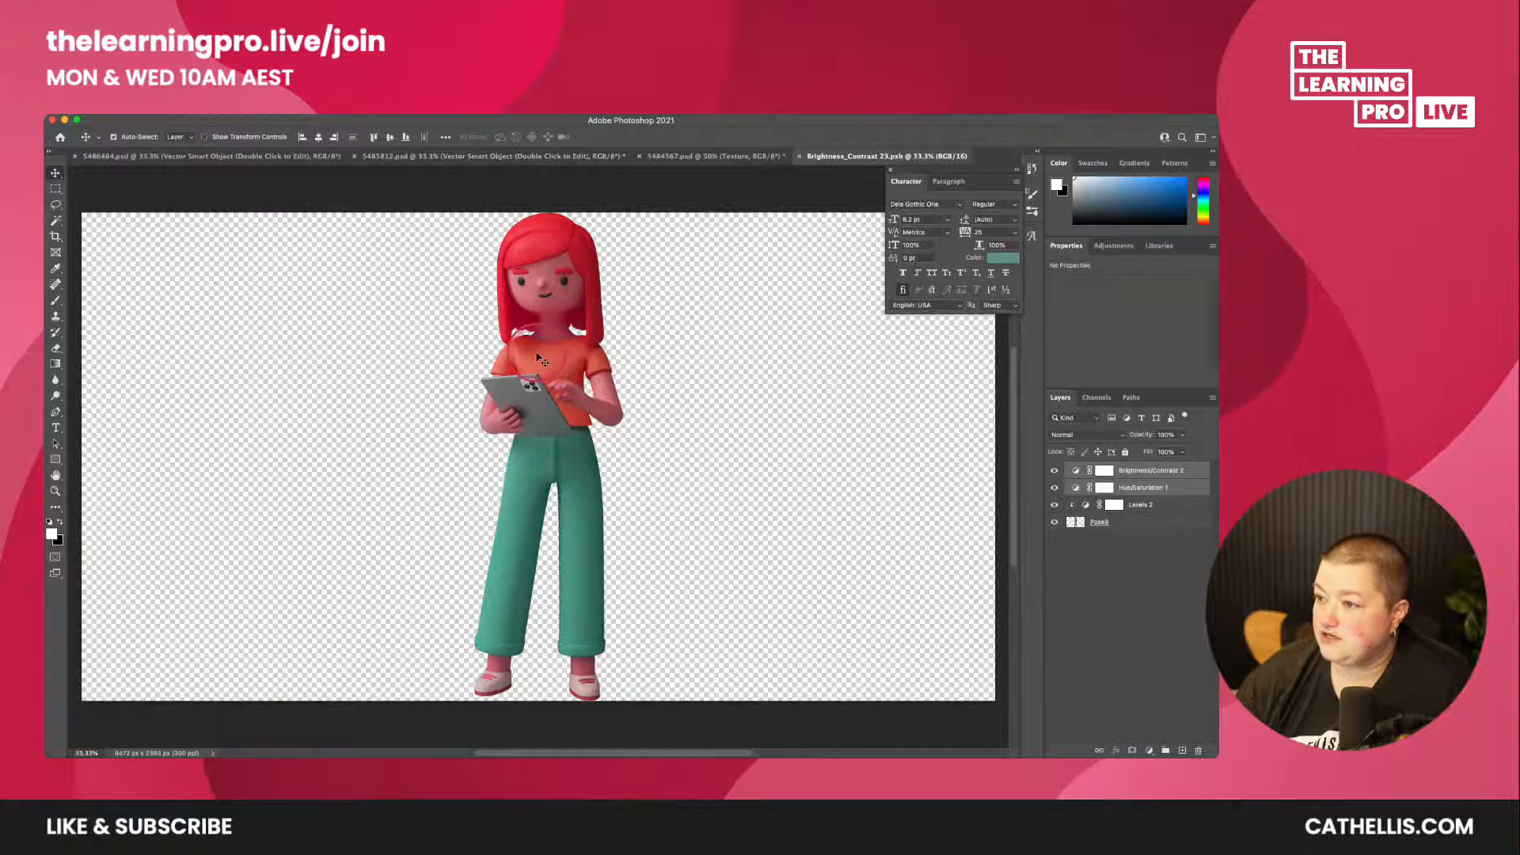
{"action": "left_click", "coordinate": [1054, 471]}
{"action": "left_click", "coordinate": [1055, 488]}
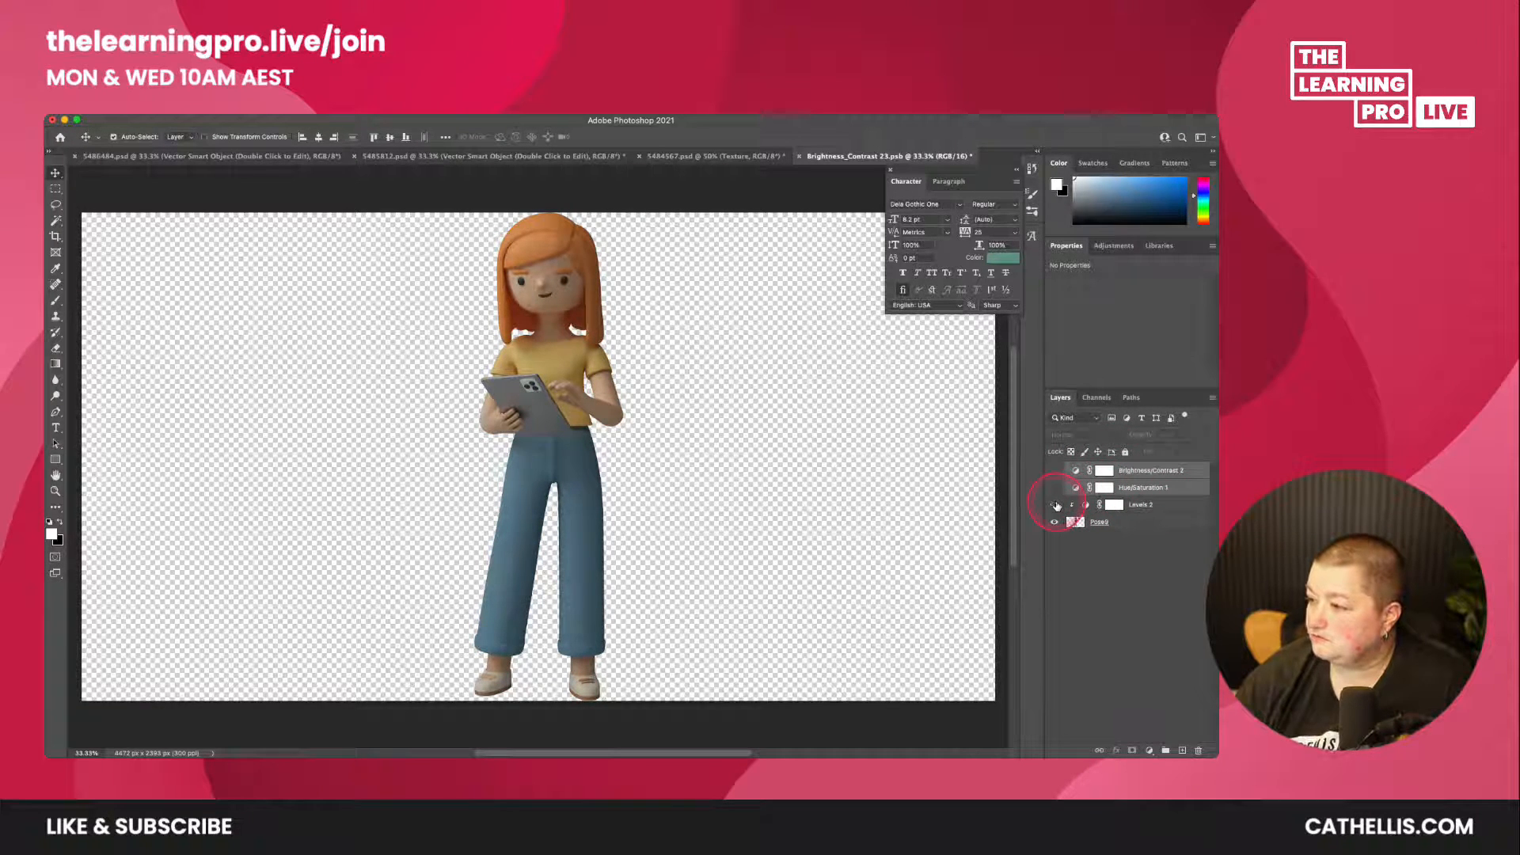
{"action": "left_click", "coordinate": [1052, 477]}
{"action": "left_click", "coordinate": [1053, 491]}
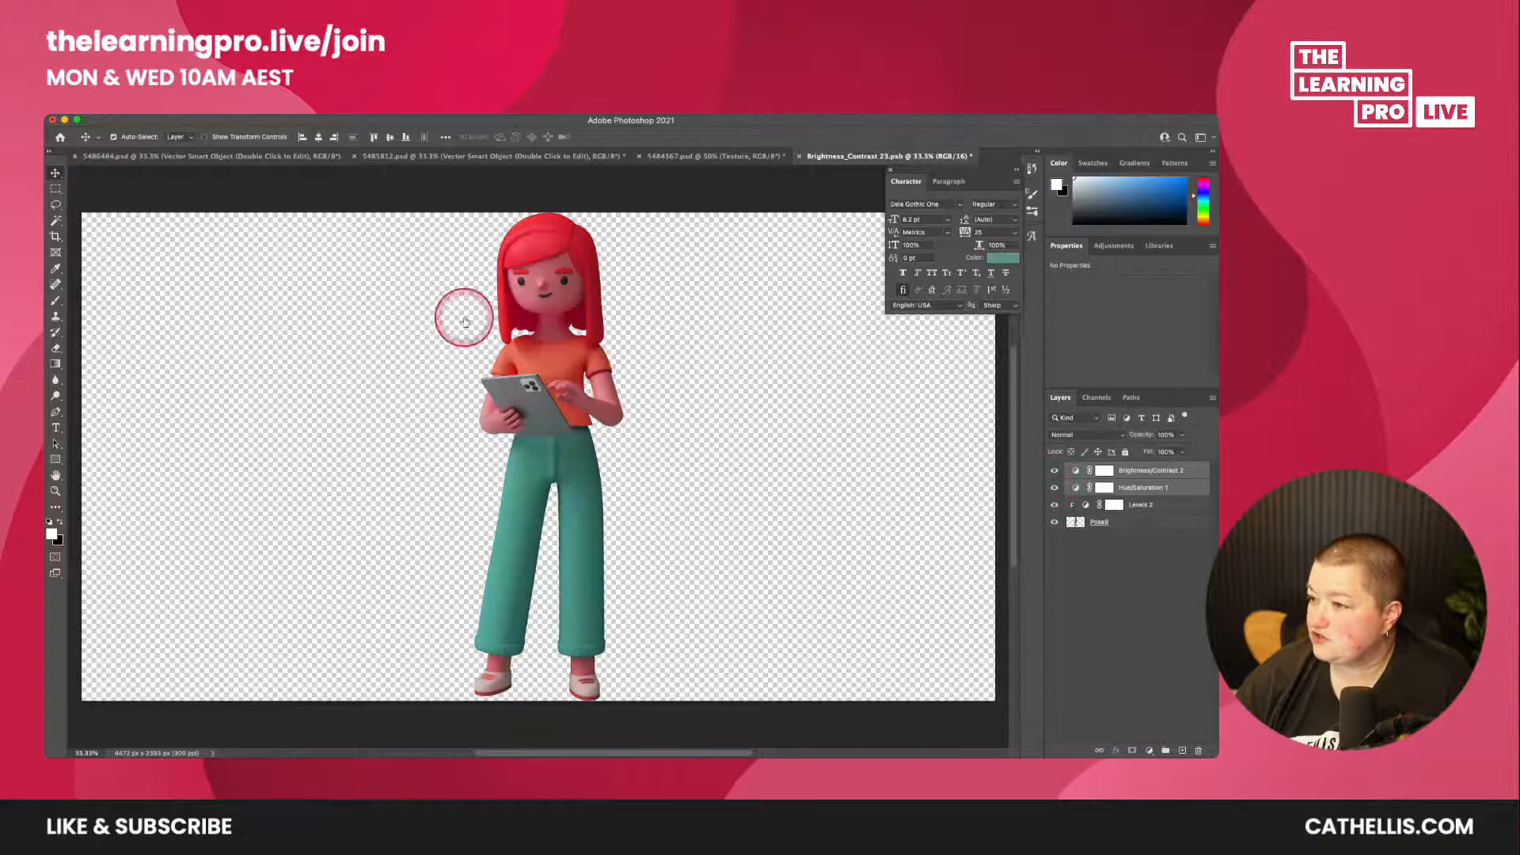
{"action": "left_click", "coordinate": [799, 157]}
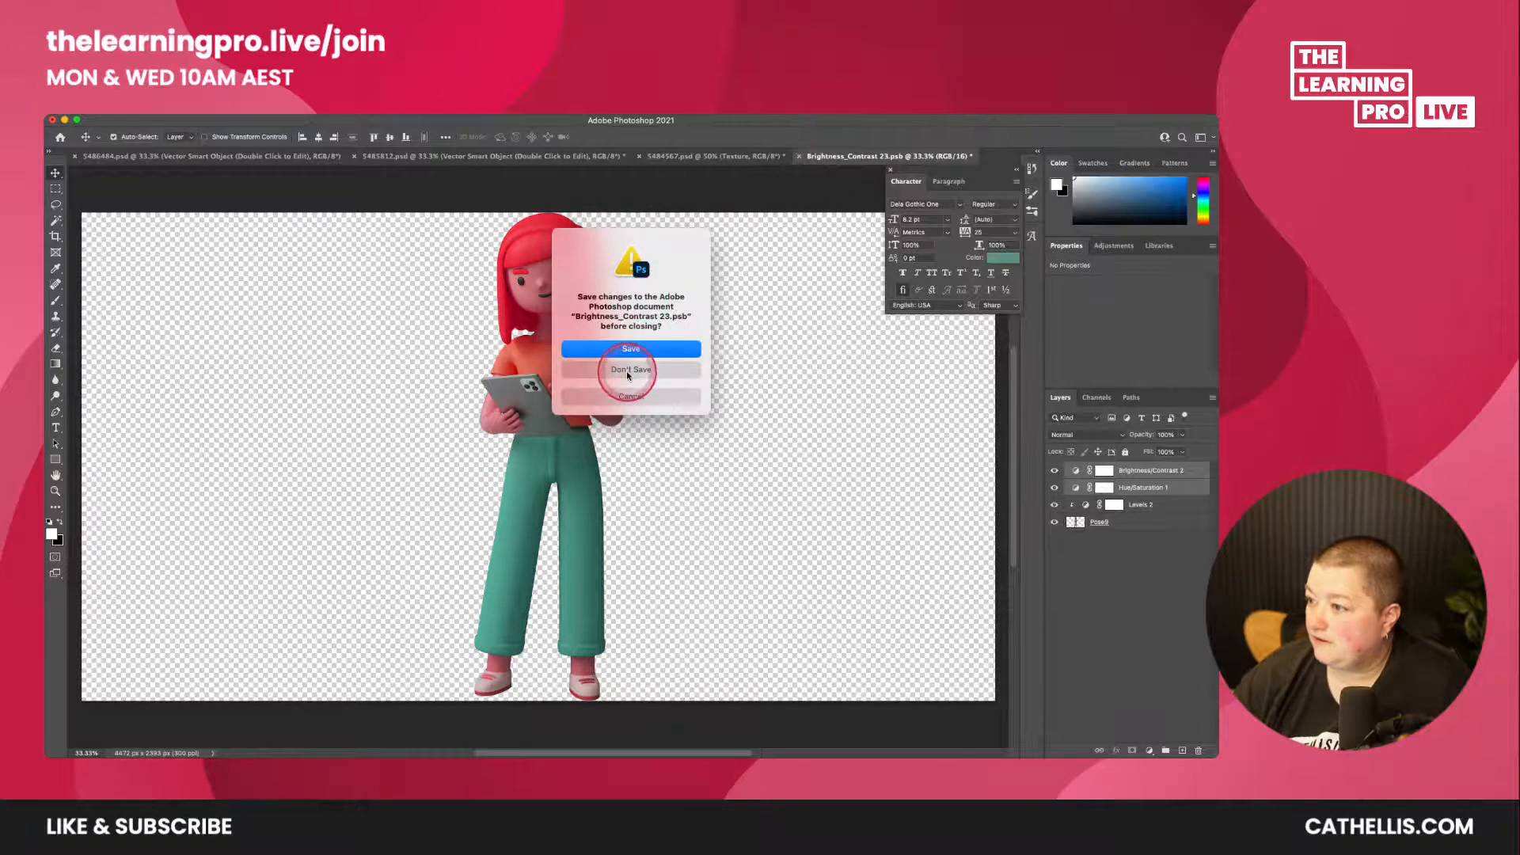
{"action": "left_click", "coordinate": [627, 372]}
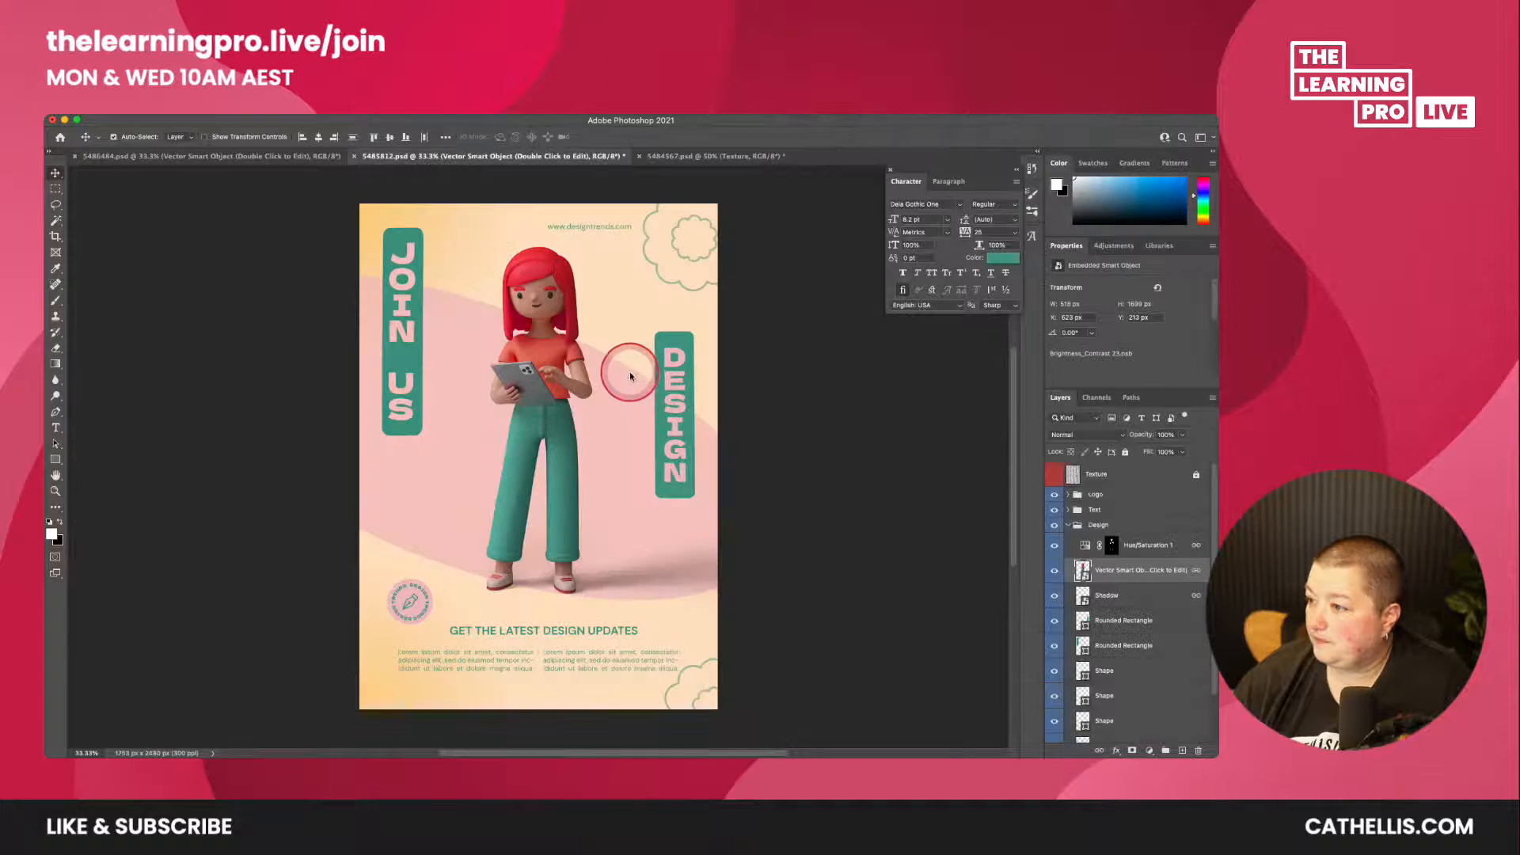
- Quick-export the standing woman's smart object layer as a PNG named womanreading into the psd tutorial folder
{"action": "right_click", "coordinate": [1115, 576]}
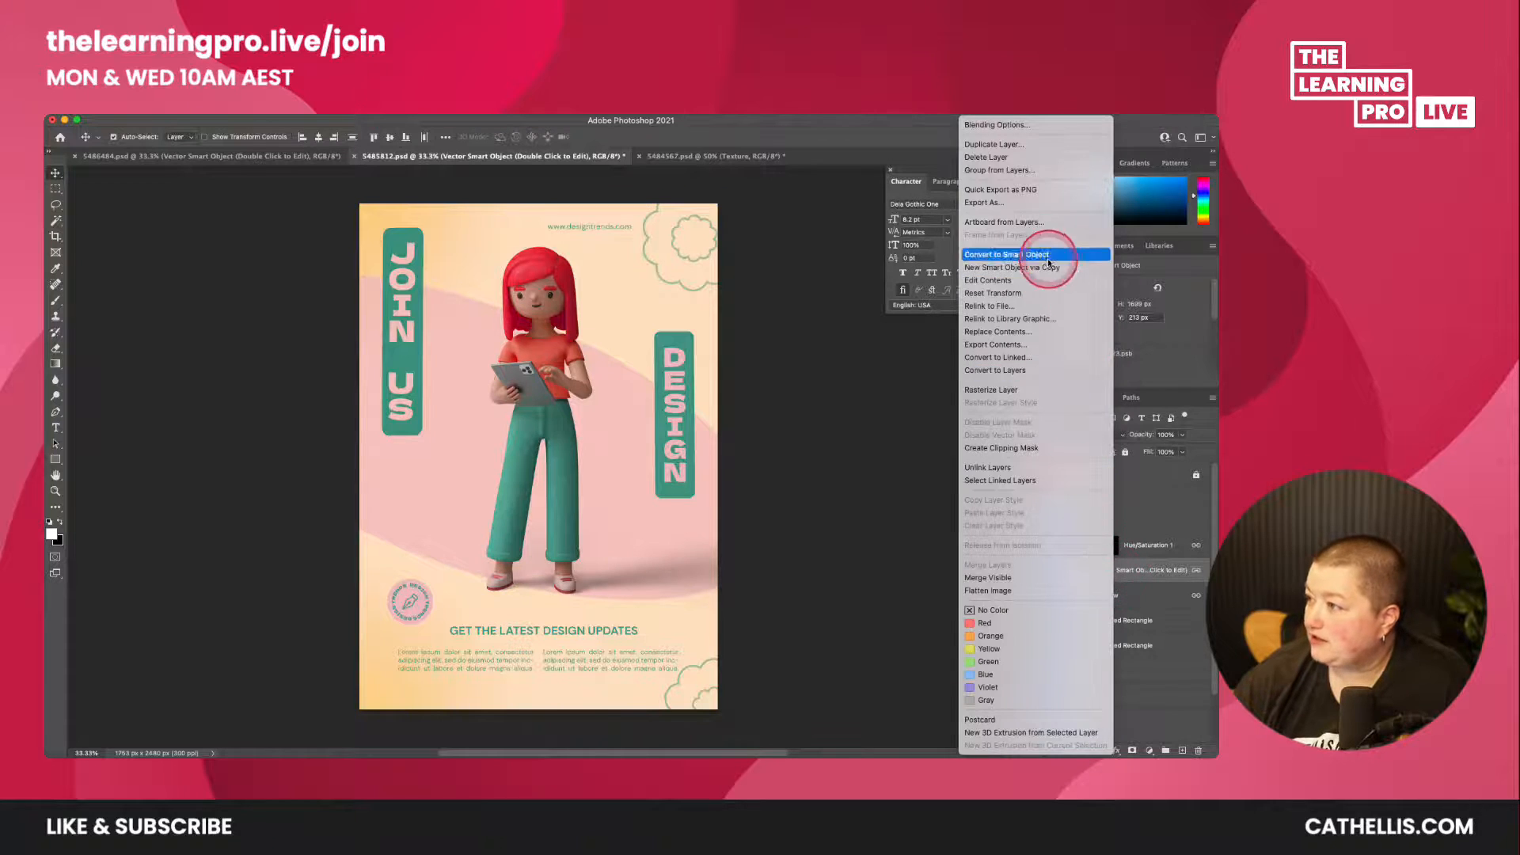
{"action": "left_click", "coordinate": [809, 508]}
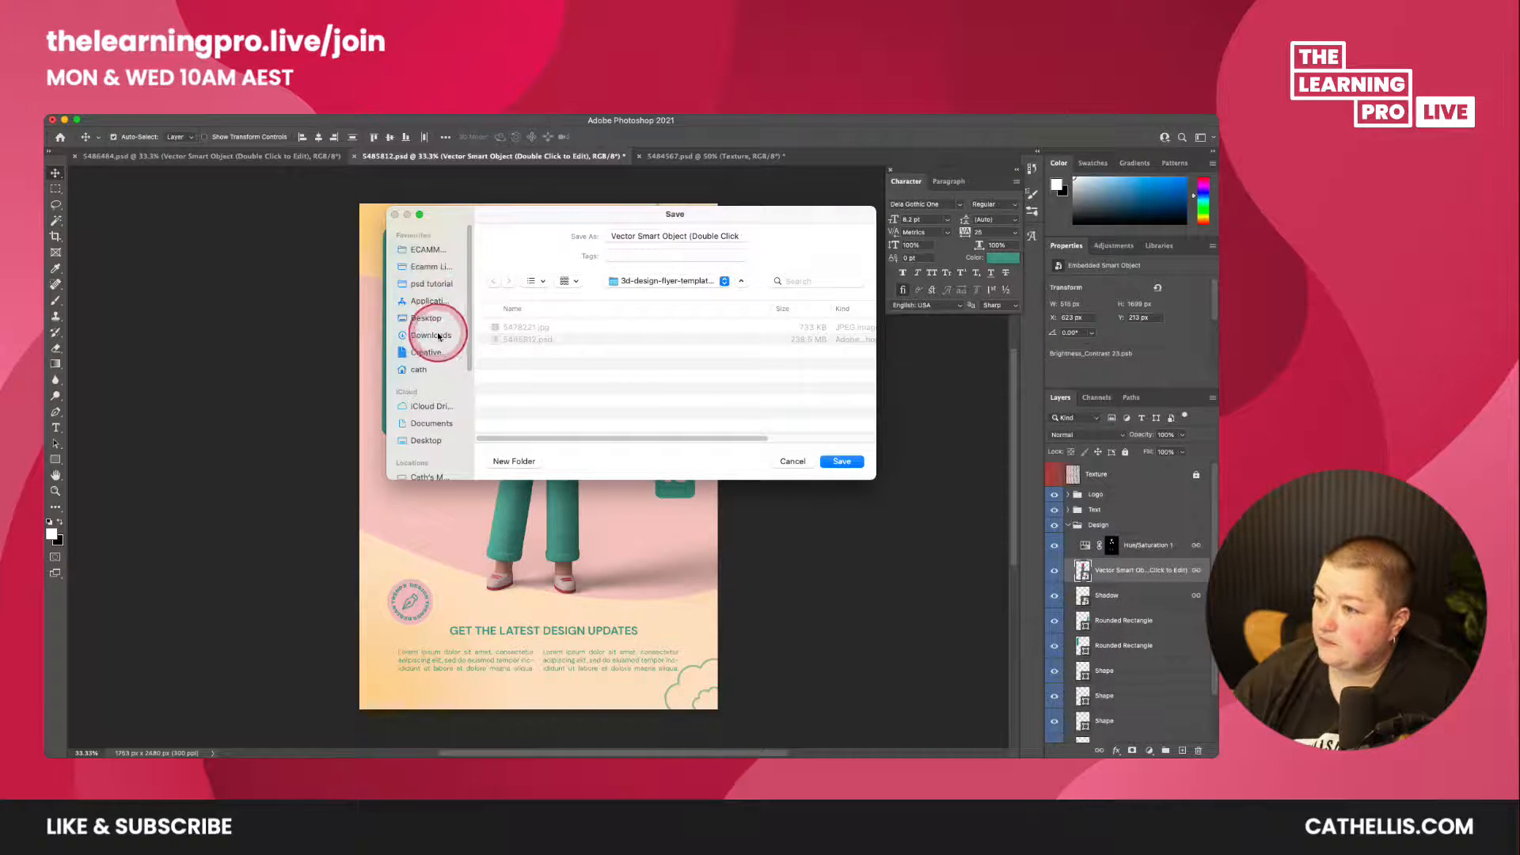
{"action": "left_click", "coordinate": [431, 283]}
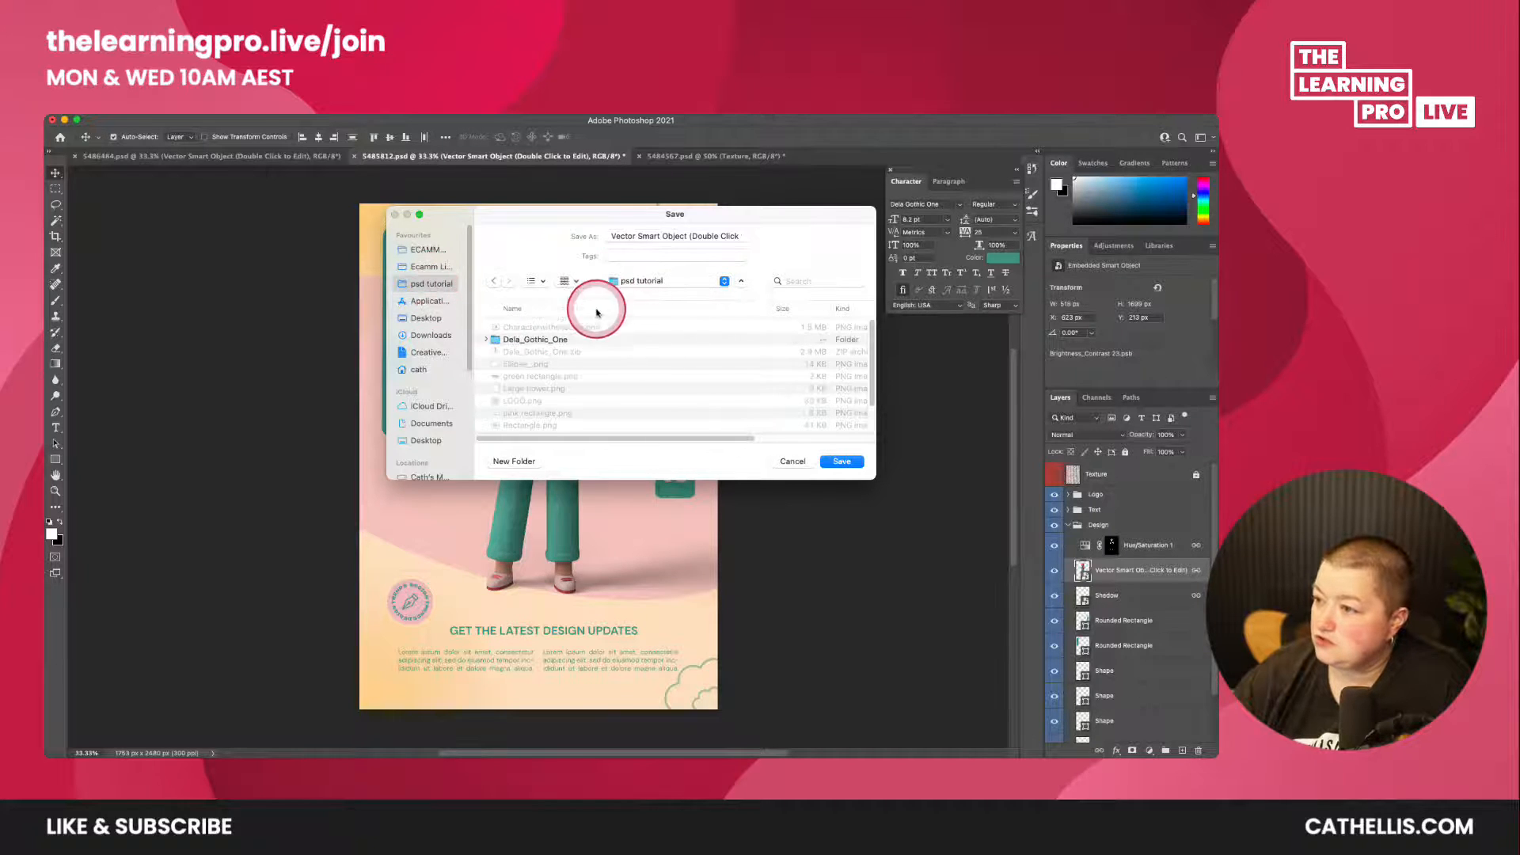
{"action": "triple_click", "coordinate": [660, 236]}
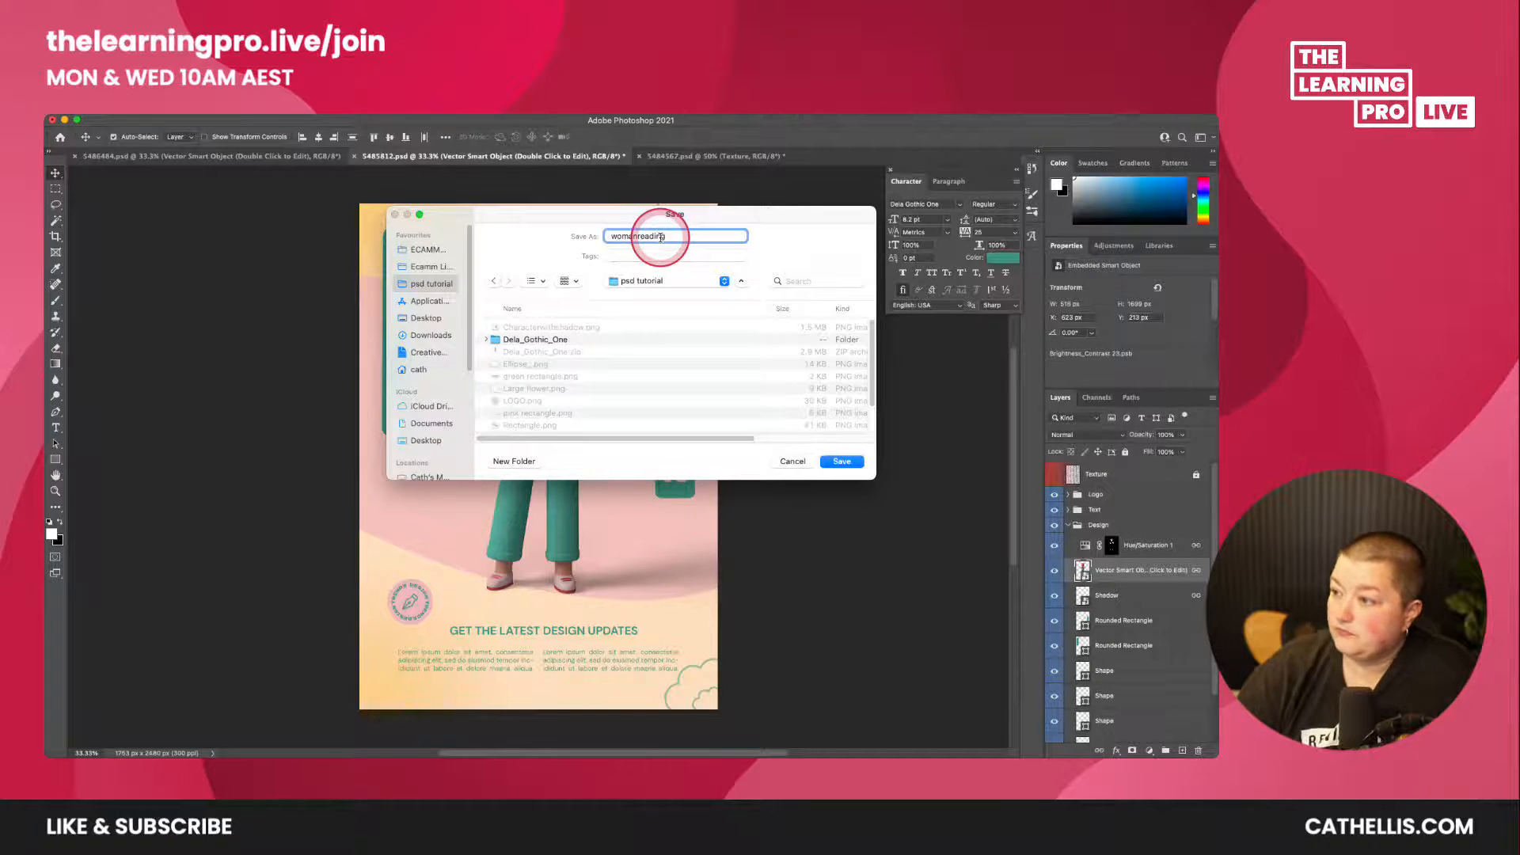
{"action": "key", "text": "Return"}
- Switch to Adobe XD and bring womanreading.png from the psd tutorial folder in Finder onto the artboard
{"action": "mouse_move", "coordinate": [752, 754]}
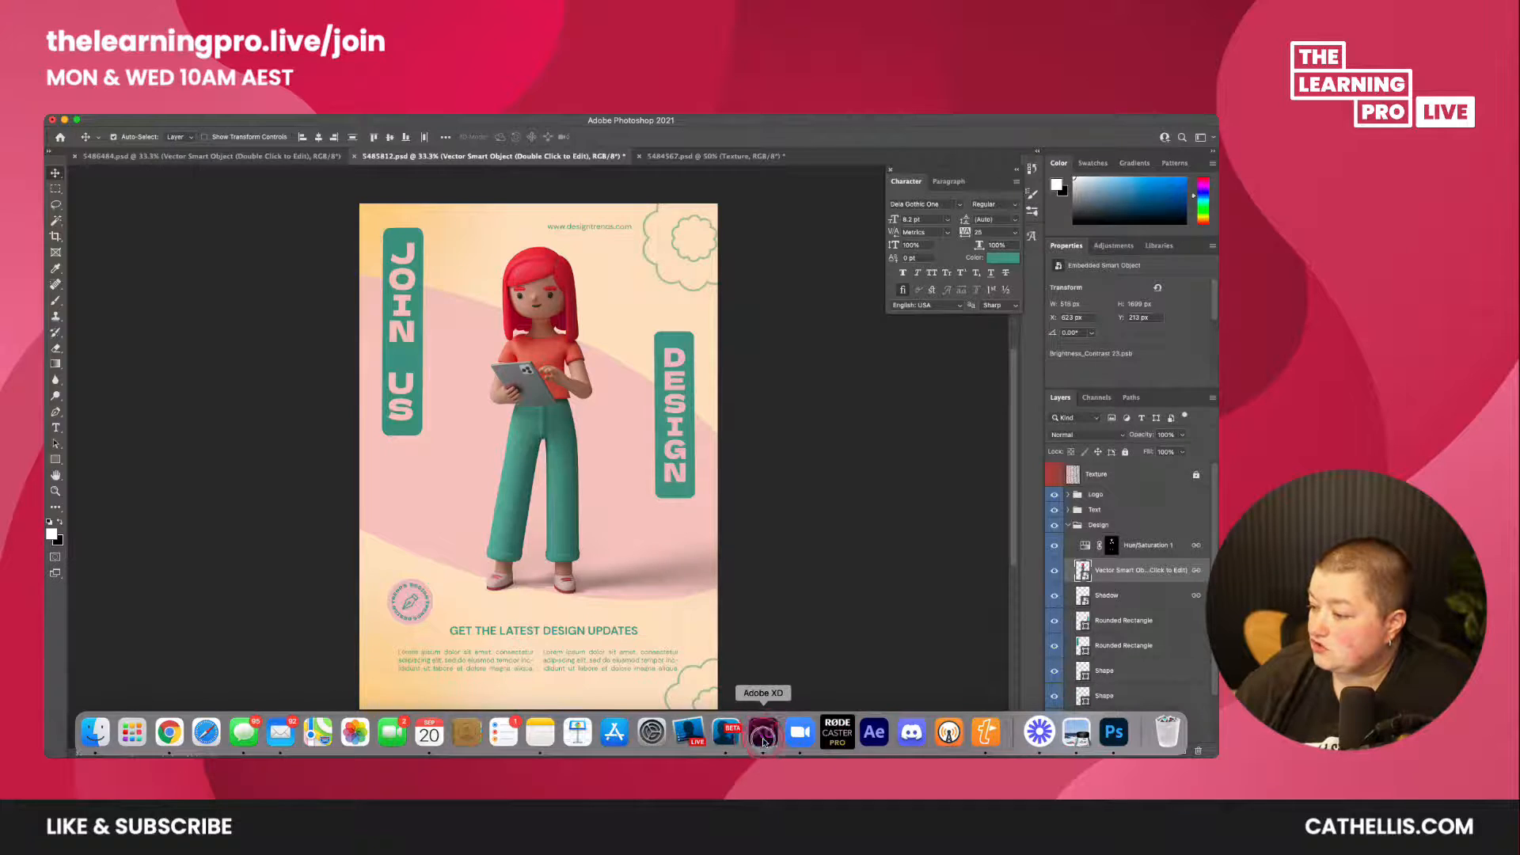
{"action": "left_click", "coordinate": [764, 742]}
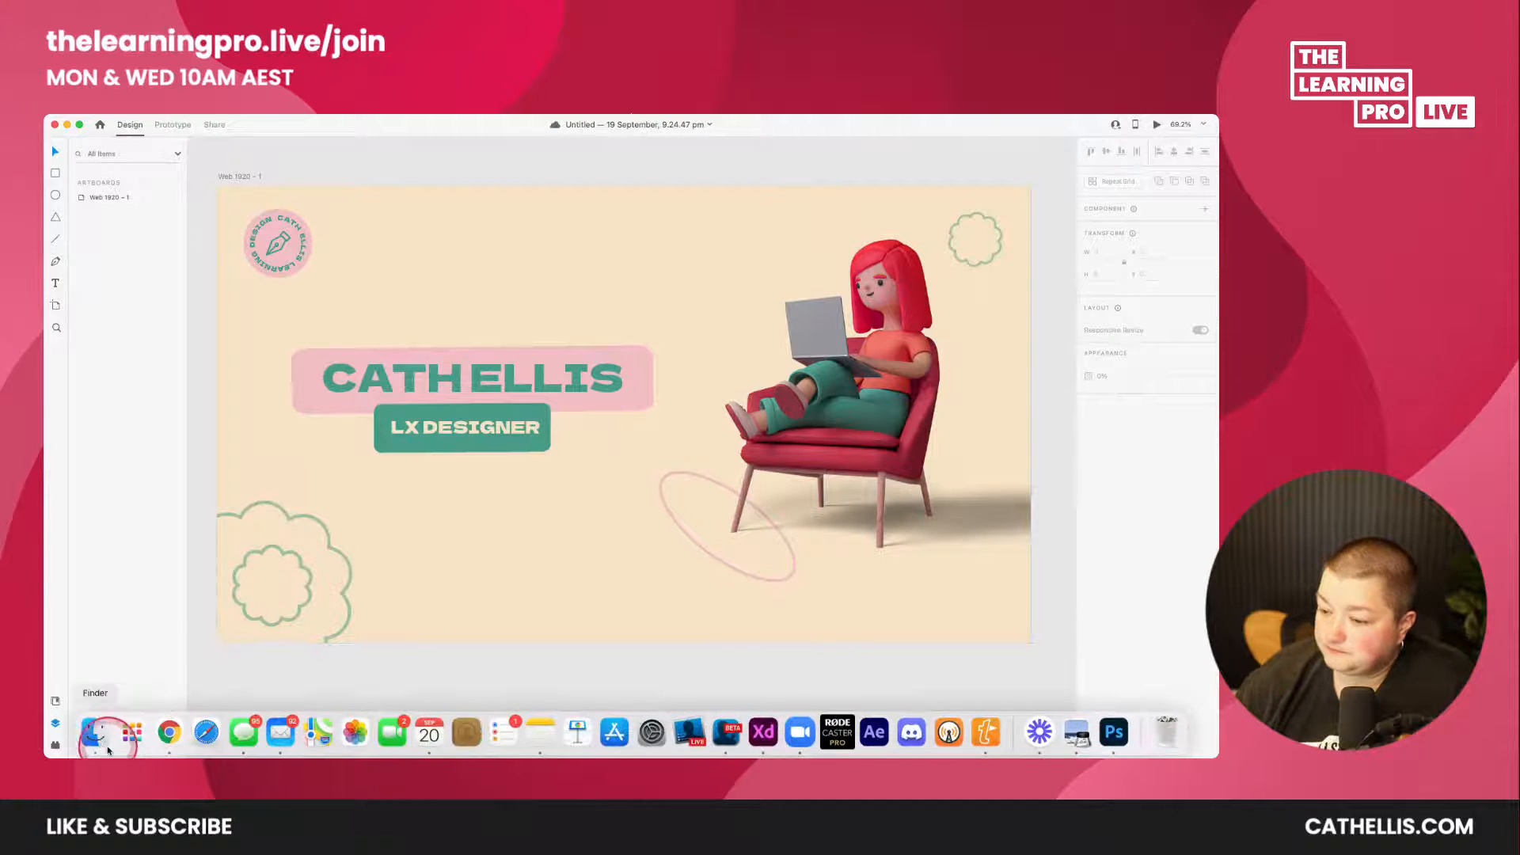
{"action": "left_click", "coordinate": [108, 744]}
{"action": "left_click", "coordinate": [394, 463]}
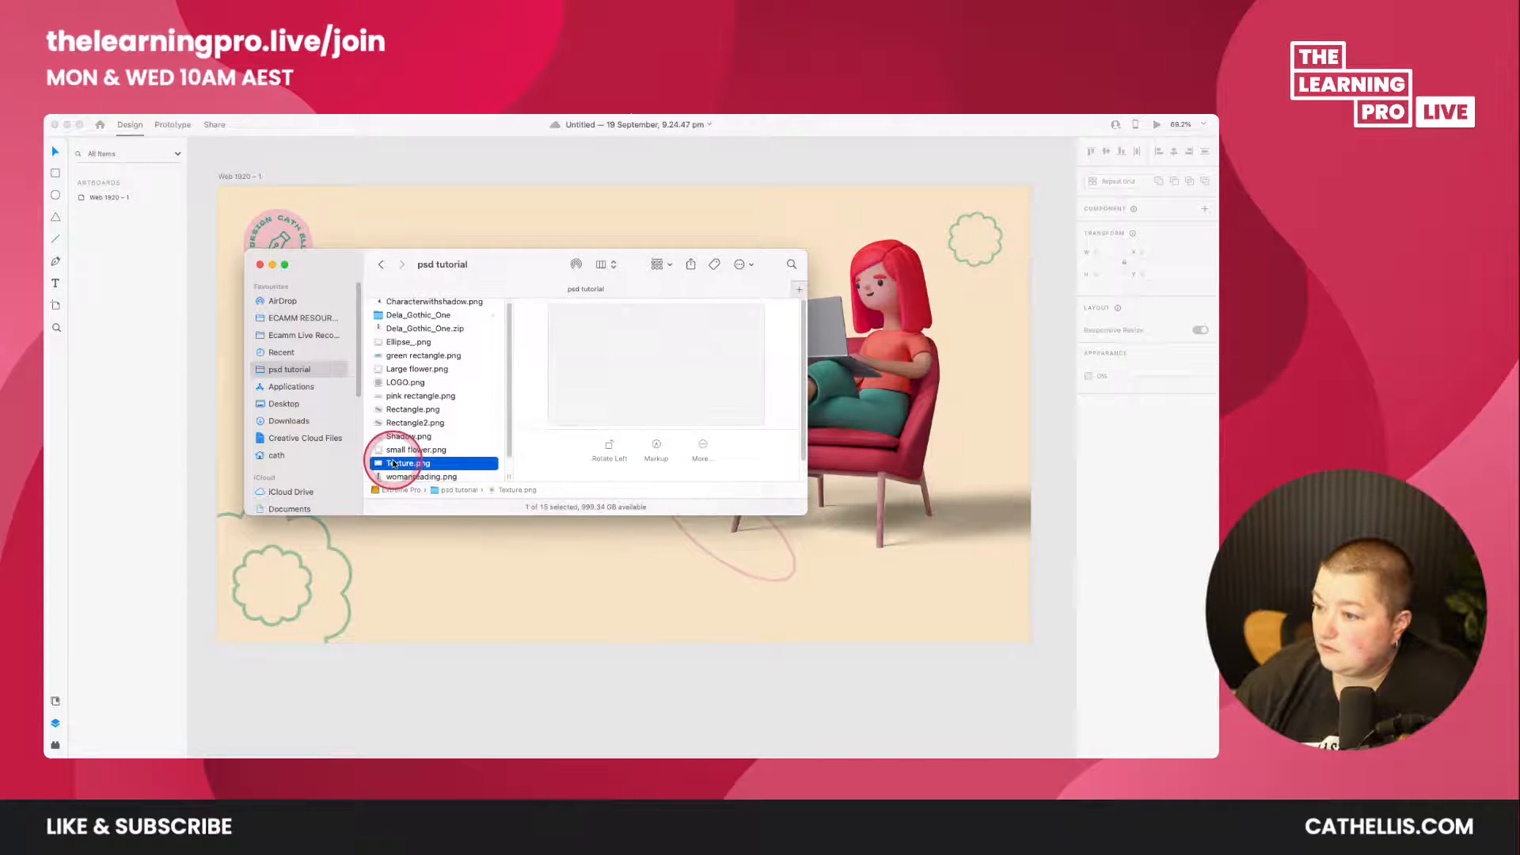
{"action": "left_click_drag", "start_coordinate": [396, 476], "coordinate": [507, 682]}
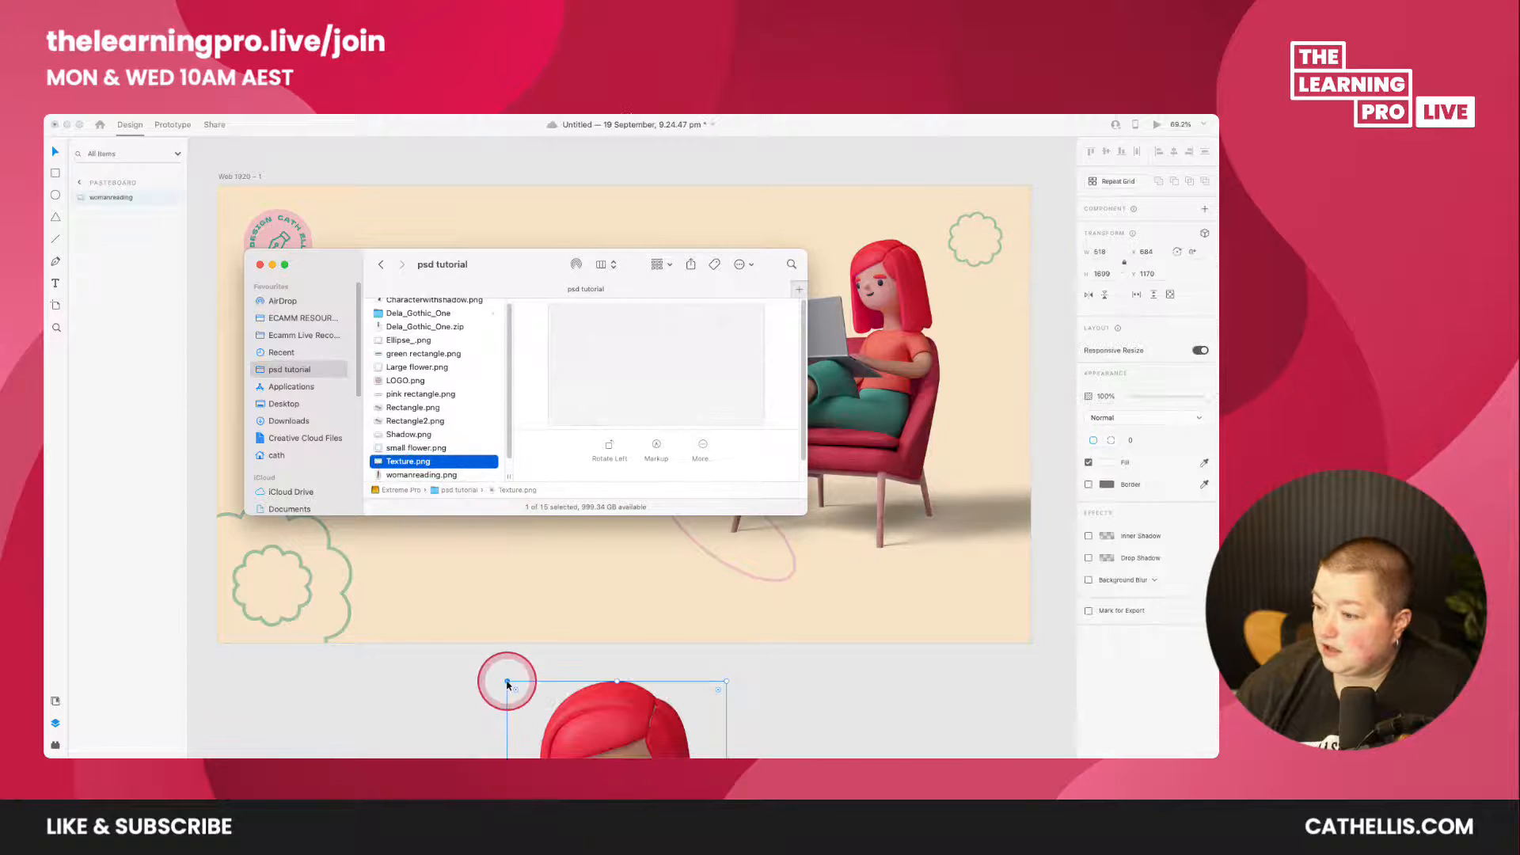
{"action": "left_click", "coordinate": [507, 682]}
{"action": "left_click_drag", "start_coordinate": [578, 716], "coordinate": [509, 226]}
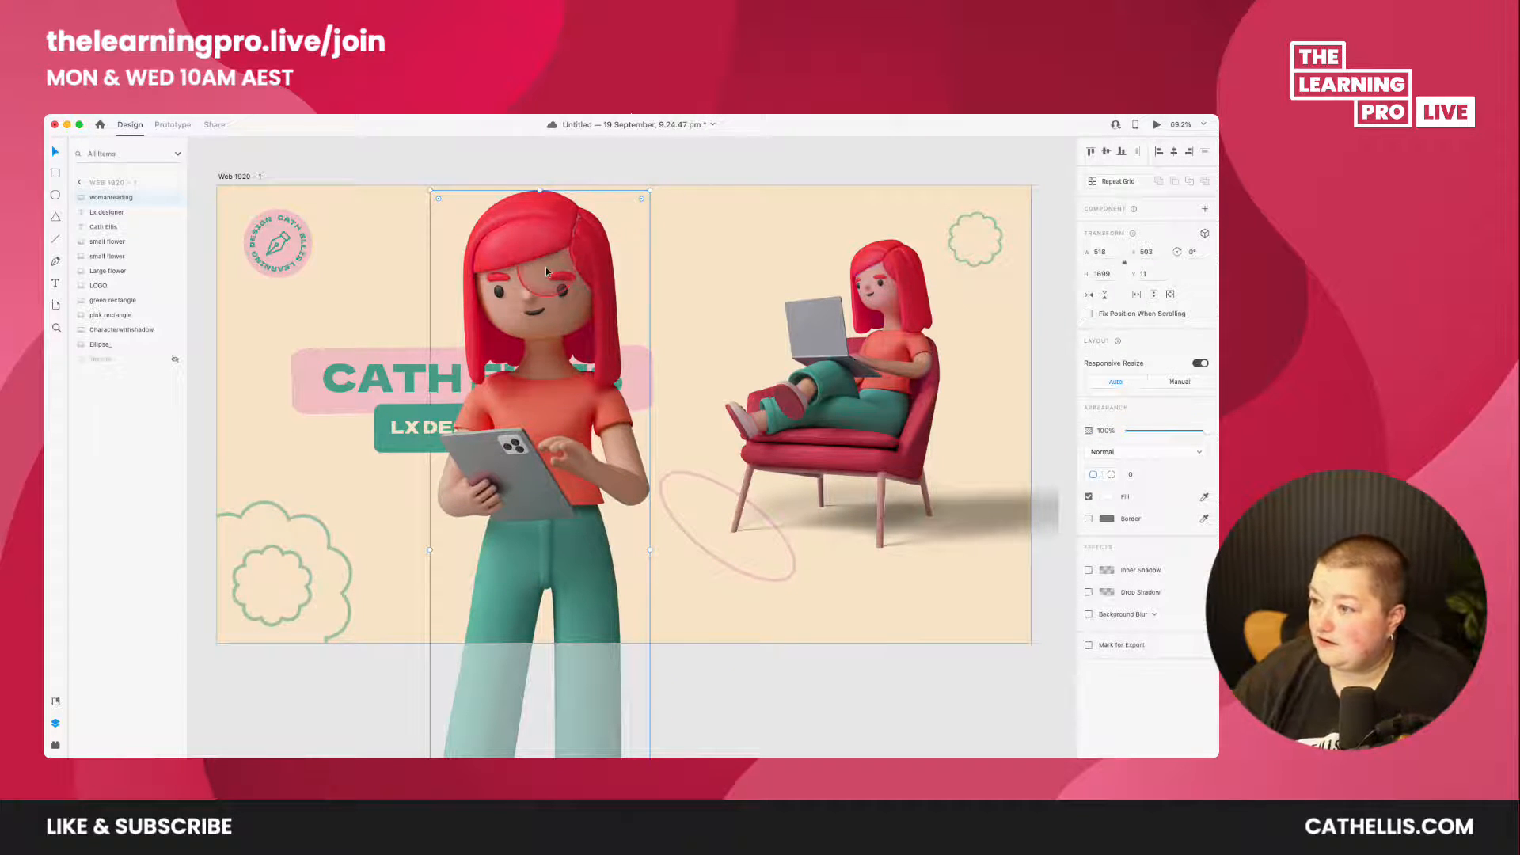
- Scale the standing woman down to about 268 × 879 px and place her beside the seated character
{"action": "left_click_drag", "start_coordinate": [649, 192], "coordinate": [600, 265]}
{"action": "left_click_drag", "start_coordinate": [534, 411], "coordinate": [526, 255]}
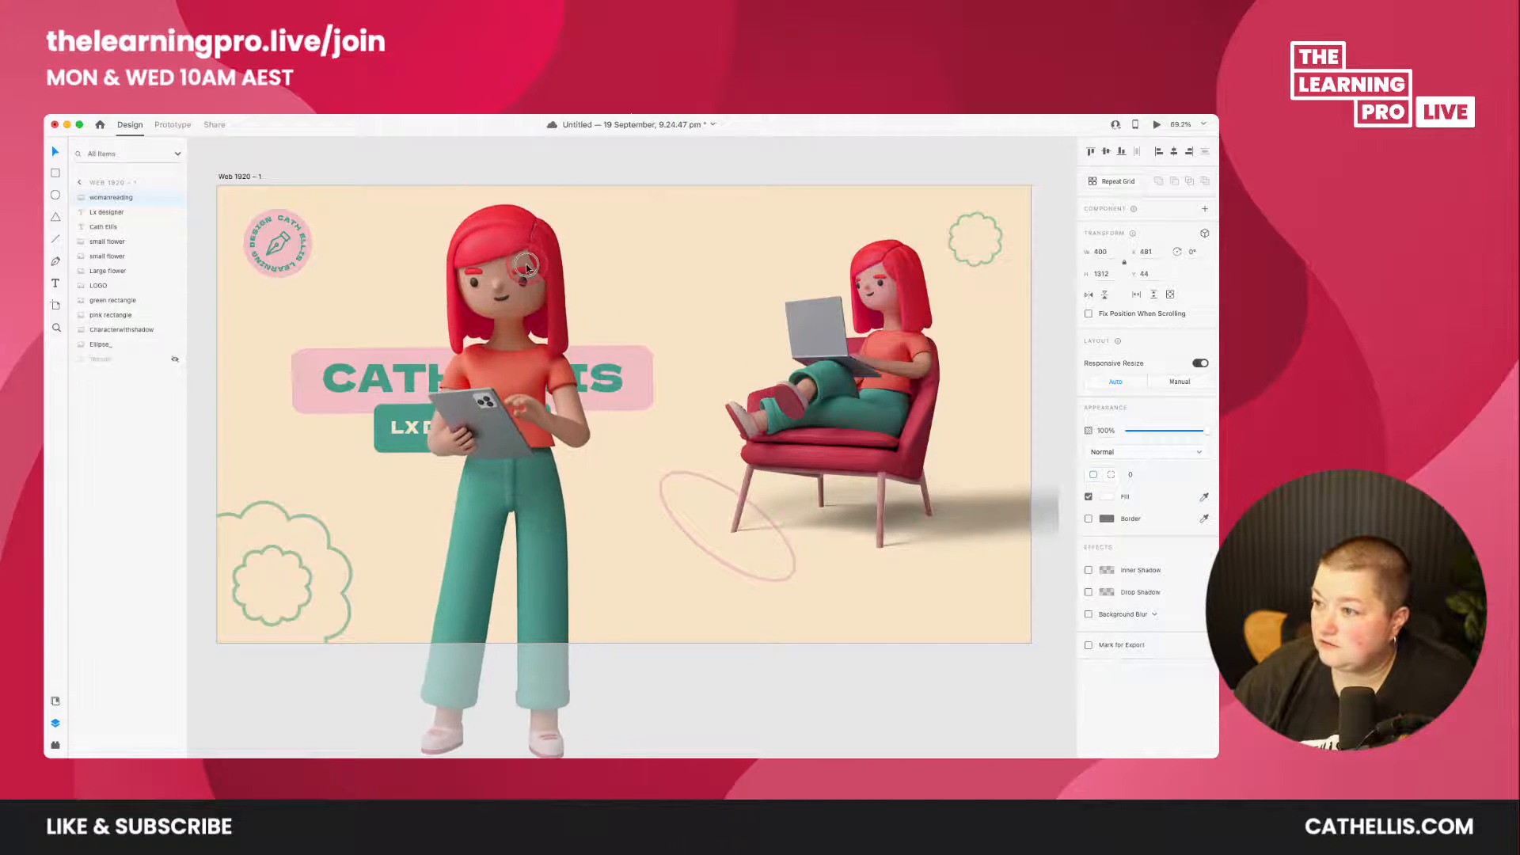
{"action": "left_click_drag", "start_coordinate": [599, 197], "coordinate": [535, 388]}
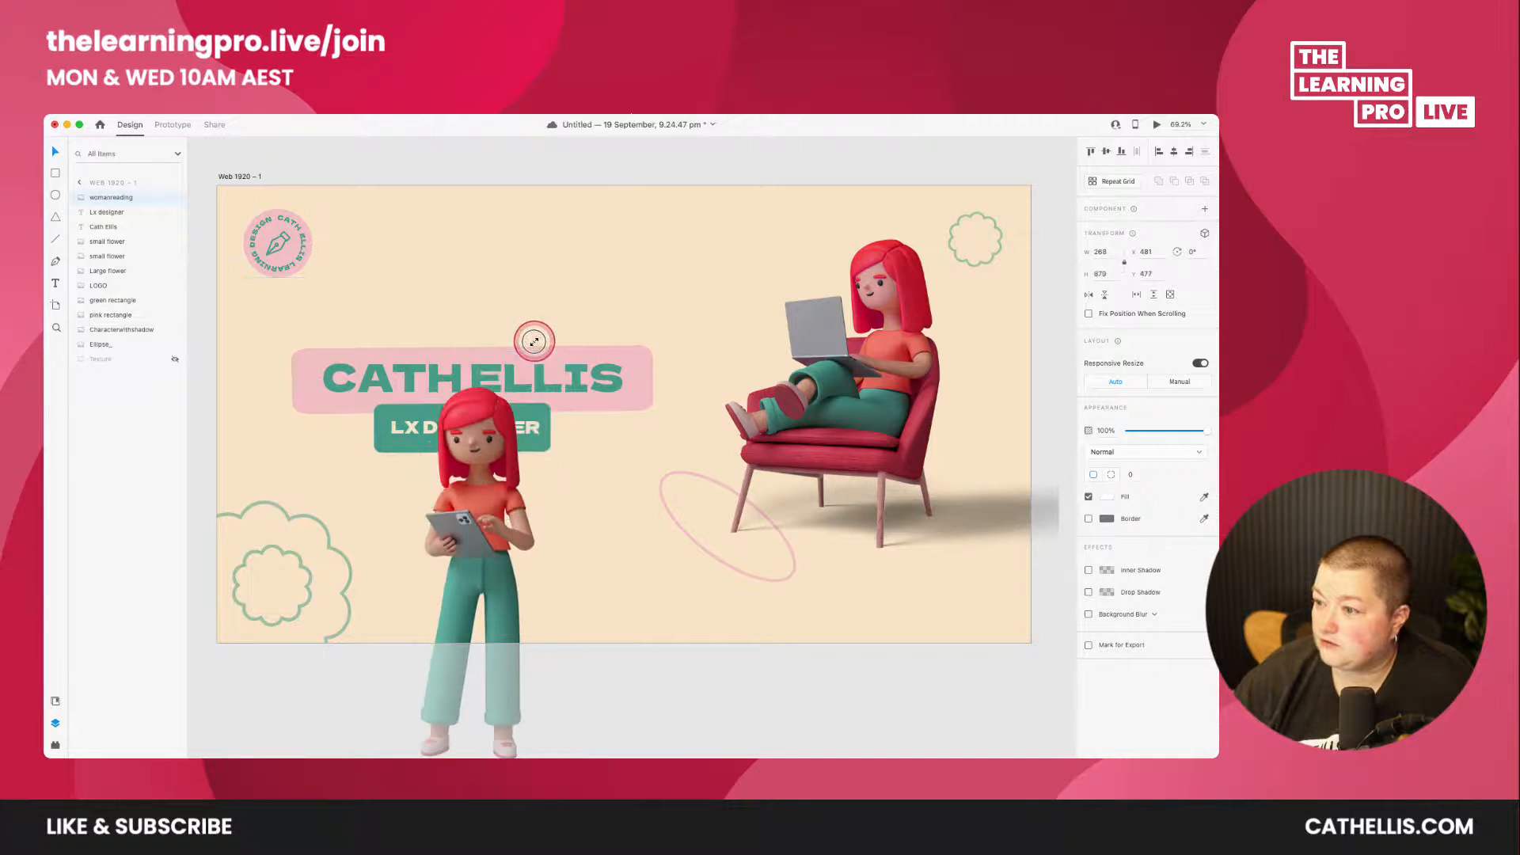
{"action": "left_click_drag", "start_coordinate": [480, 516], "coordinate": [694, 371]}
{"action": "left_click", "coordinate": [872, 437]}
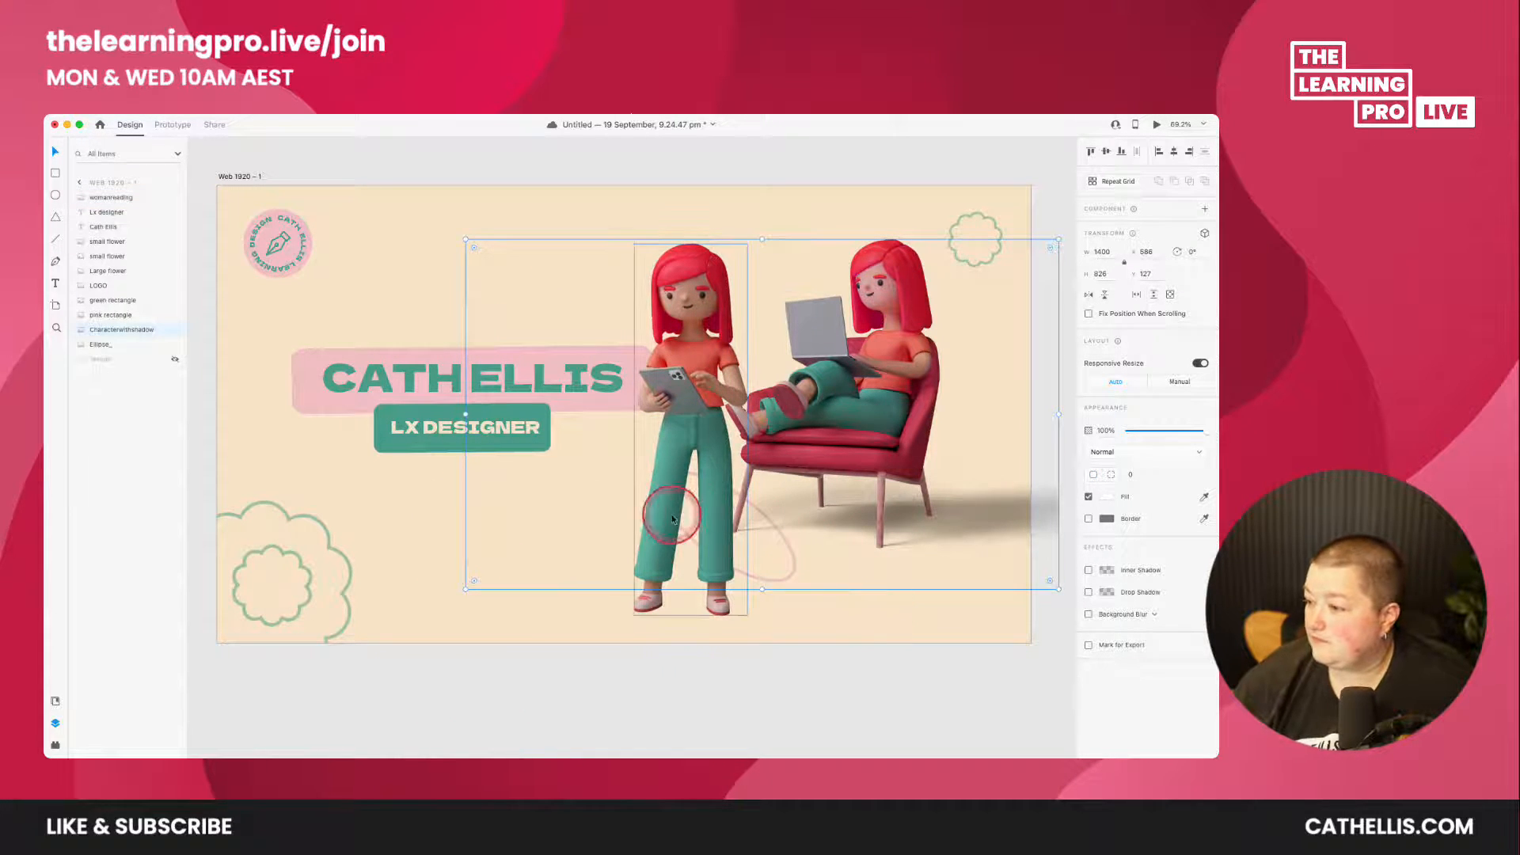
- Switch to Photoshop and group the standing woman's smart object with its Shadow layer under the default name
{"action": "mouse_move", "coordinate": [763, 748]}
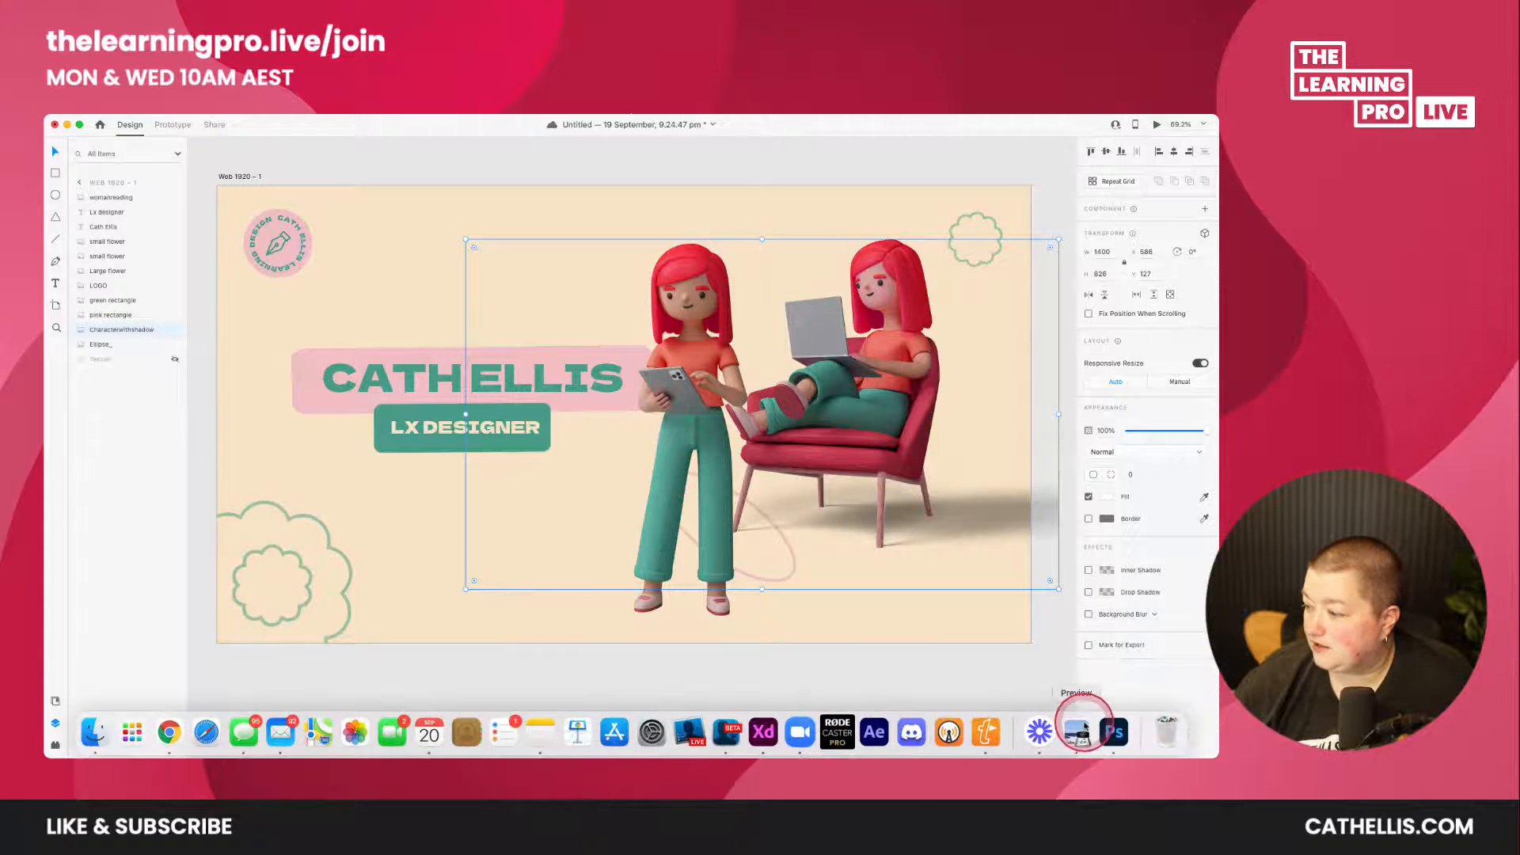
{"action": "left_click", "coordinate": [1113, 744]}
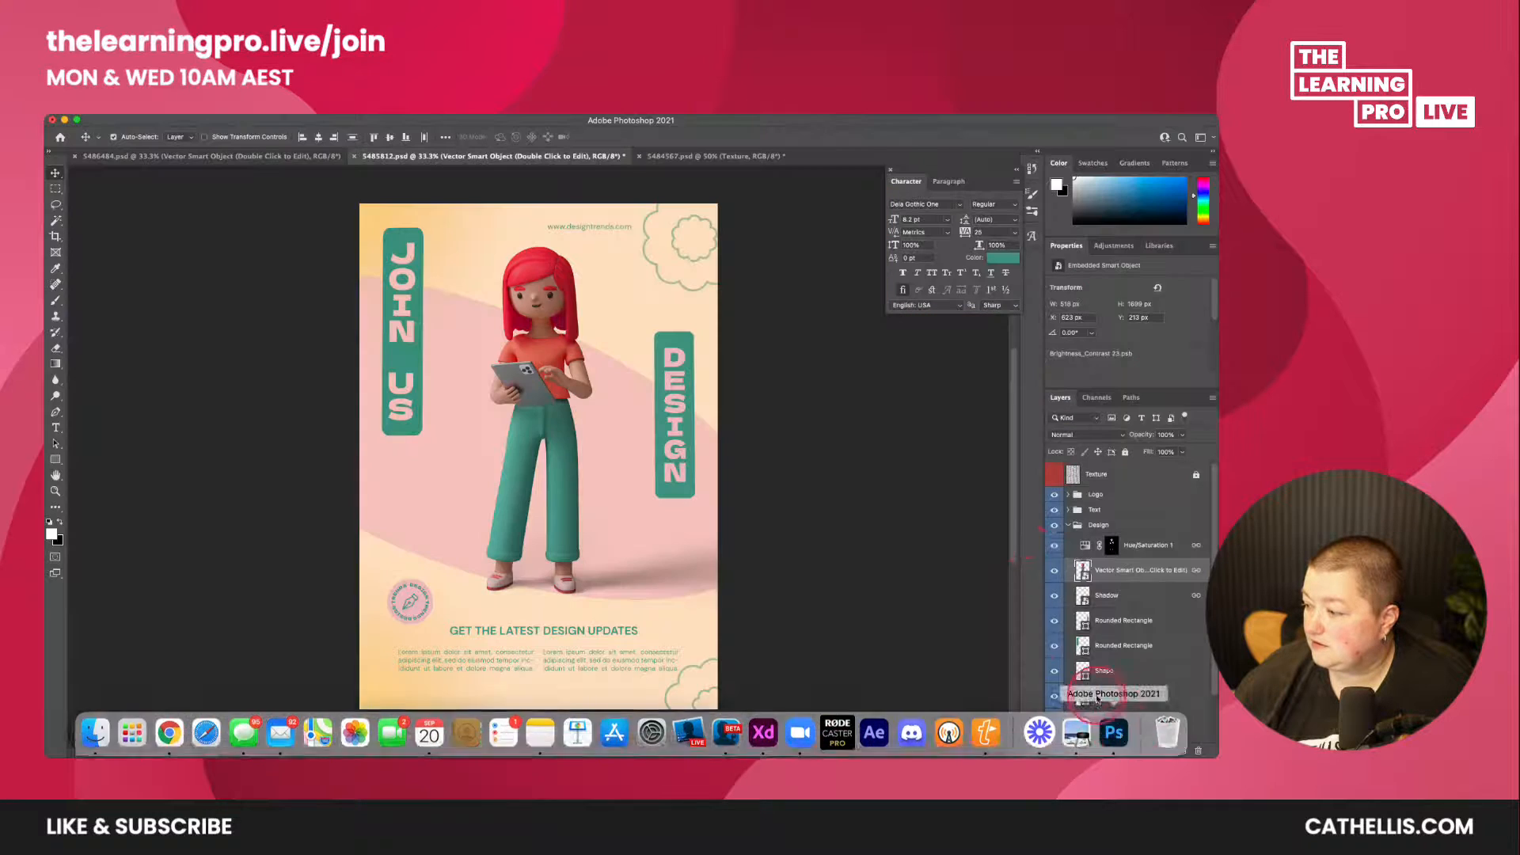
{"action": "left_click", "coordinate": [1107, 596], "text": "shift"}
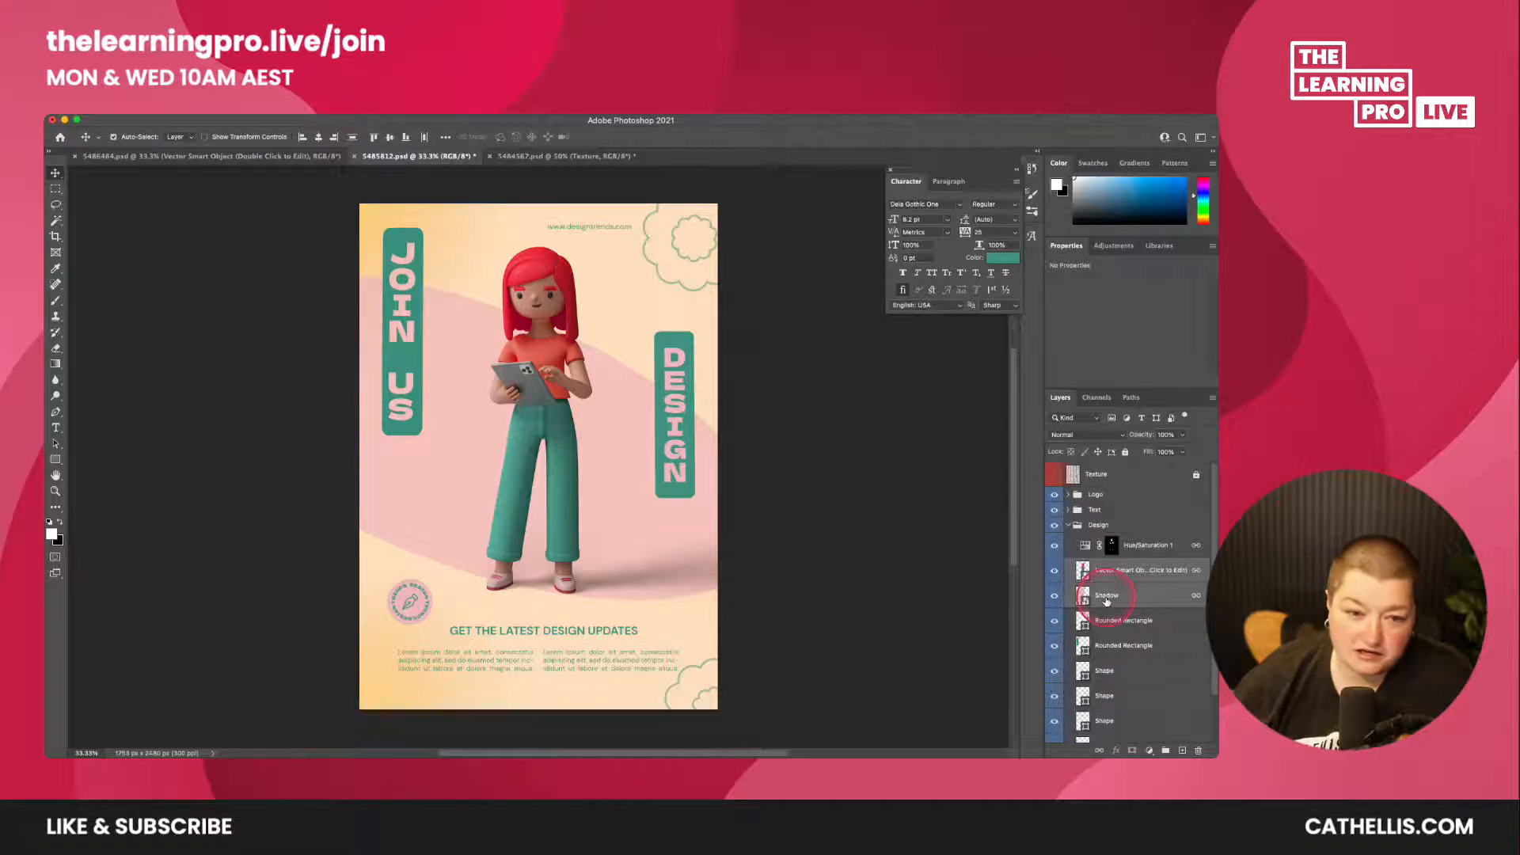
{"action": "right_click", "coordinate": [1107, 599]}
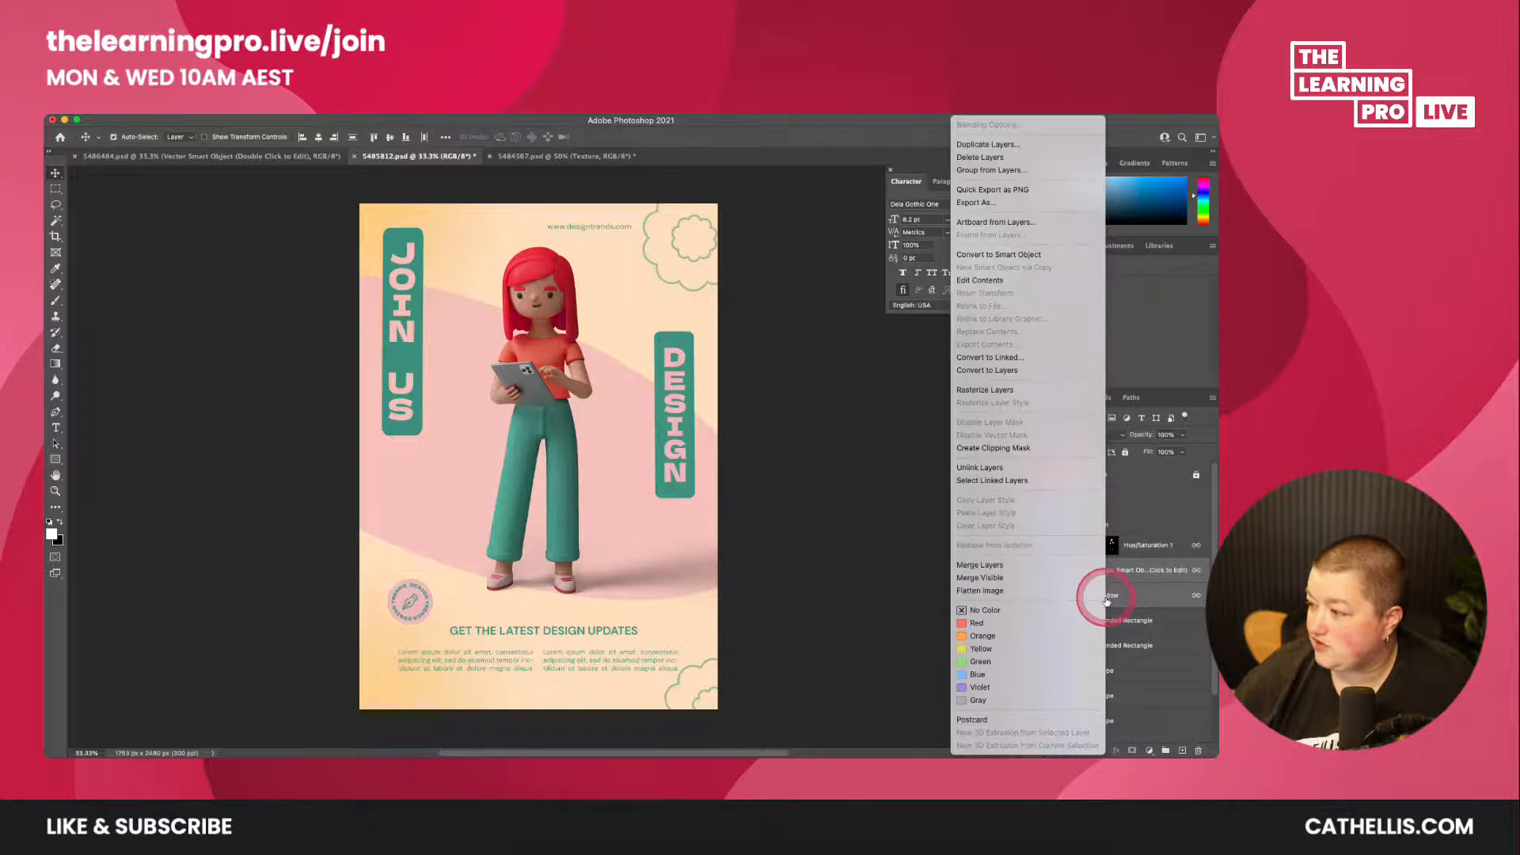
{"action": "left_click", "coordinate": [998, 170]}
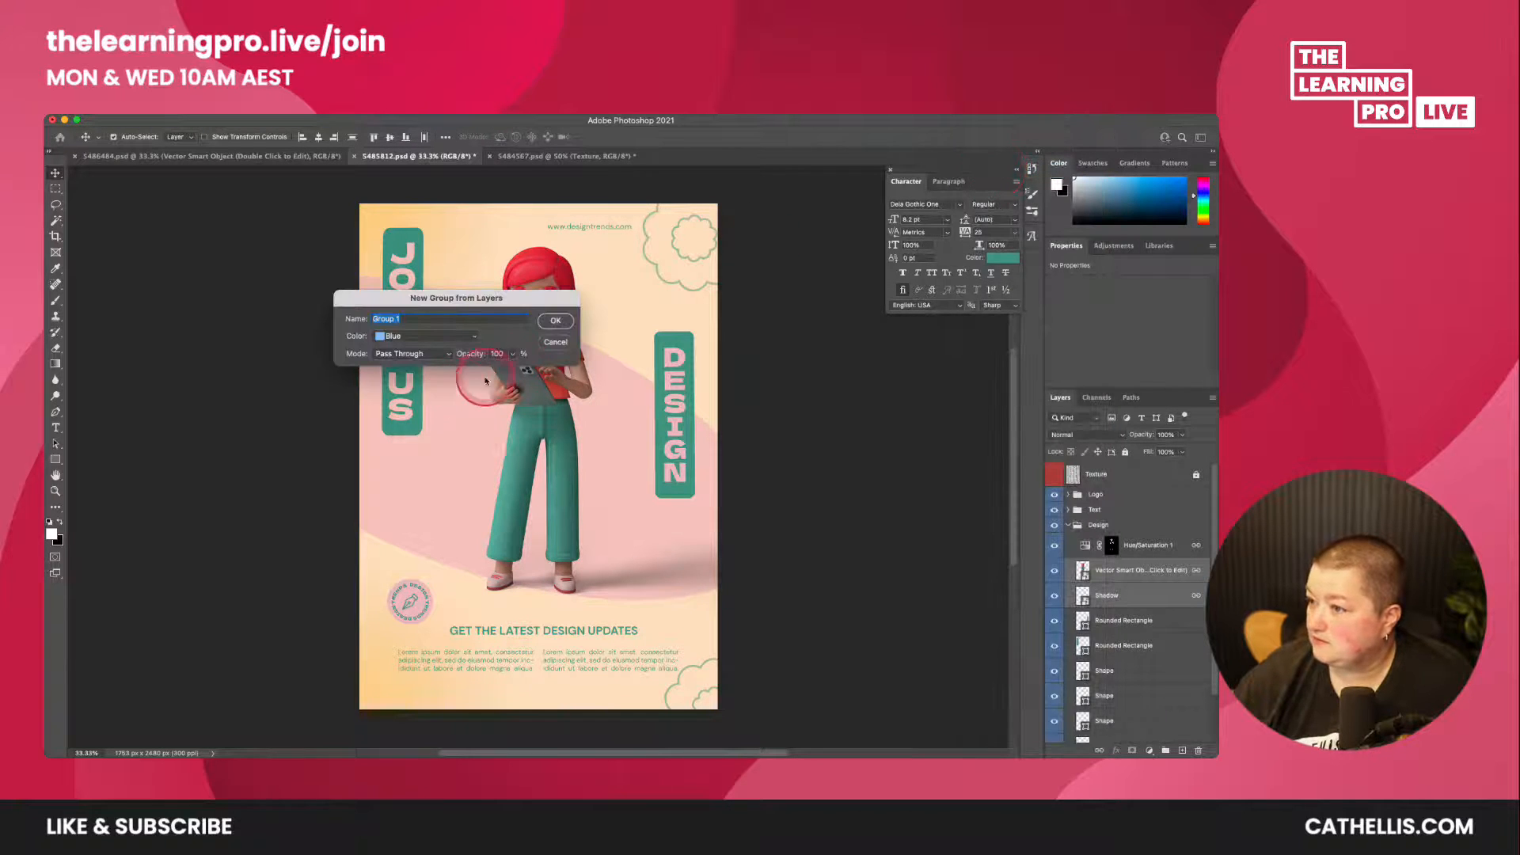
{"action": "left_click", "coordinate": [562, 322]}
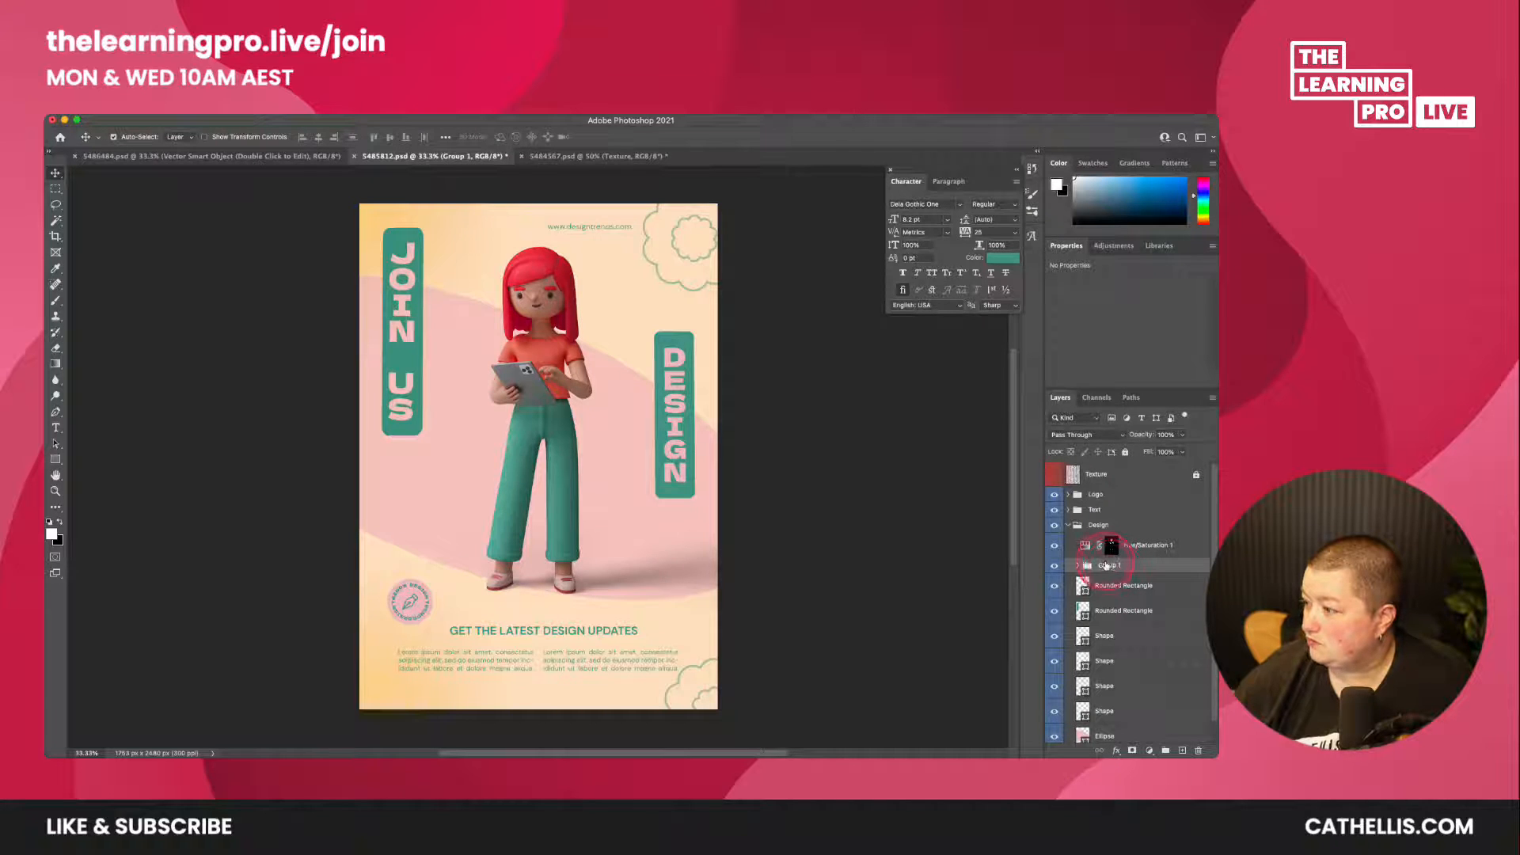
- Quick-export the group holding the woman and her shadow as Group 1.png into the psd tutorial folder
{"action": "left_click", "coordinate": [1073, 565]}
{"action": "left_click", "coordinate": [1074, 566]}
{"action": "left_click", "coordinate": [1107, 566]}
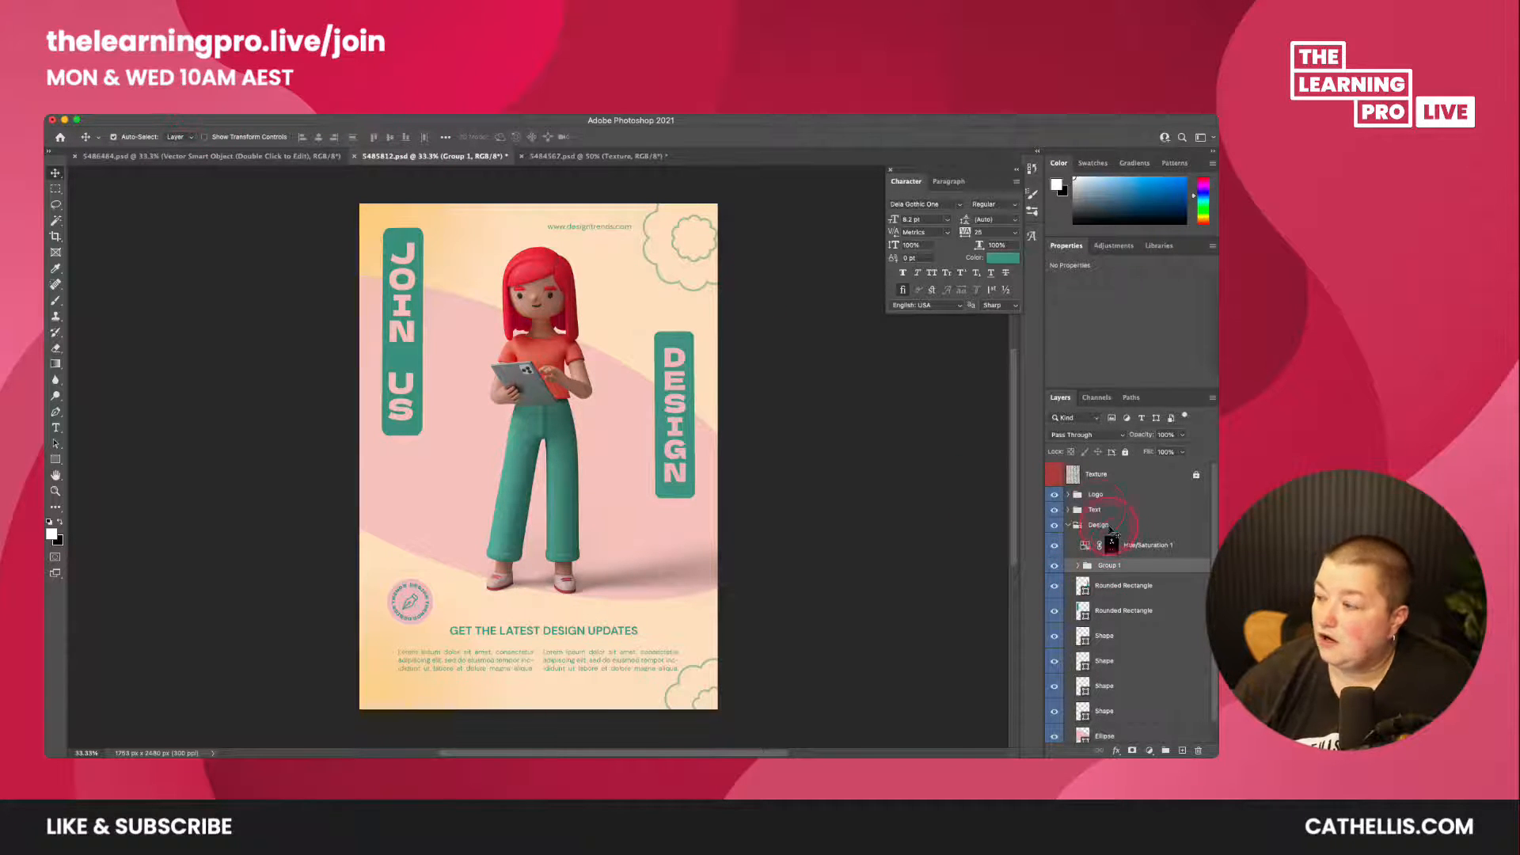
{"action": "right_click", "coordinate": [1112, 566]}
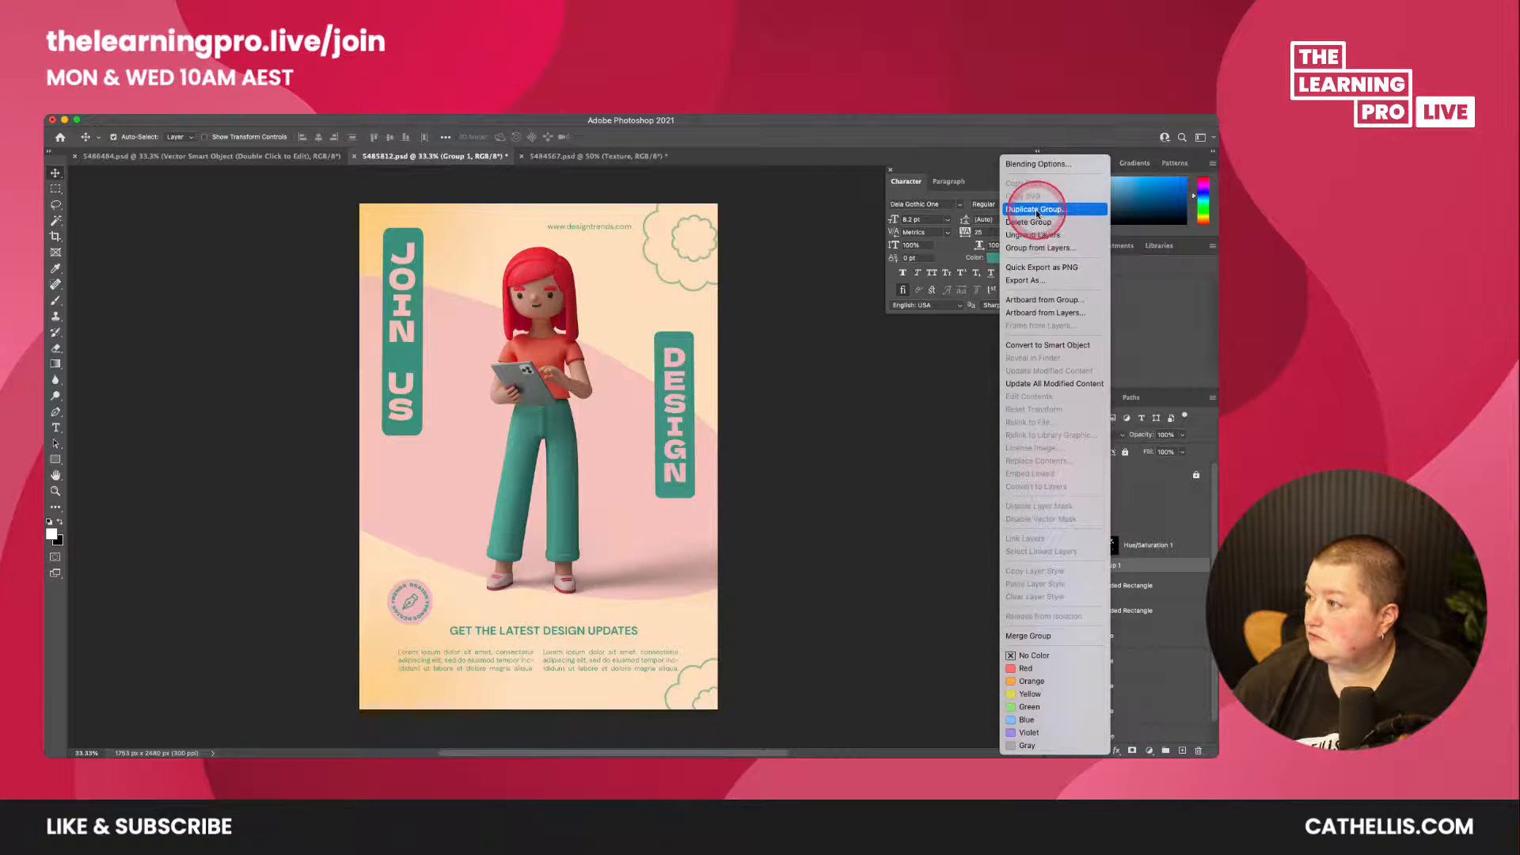
{"action": "left_click", "coordinate": [1045, 267]}
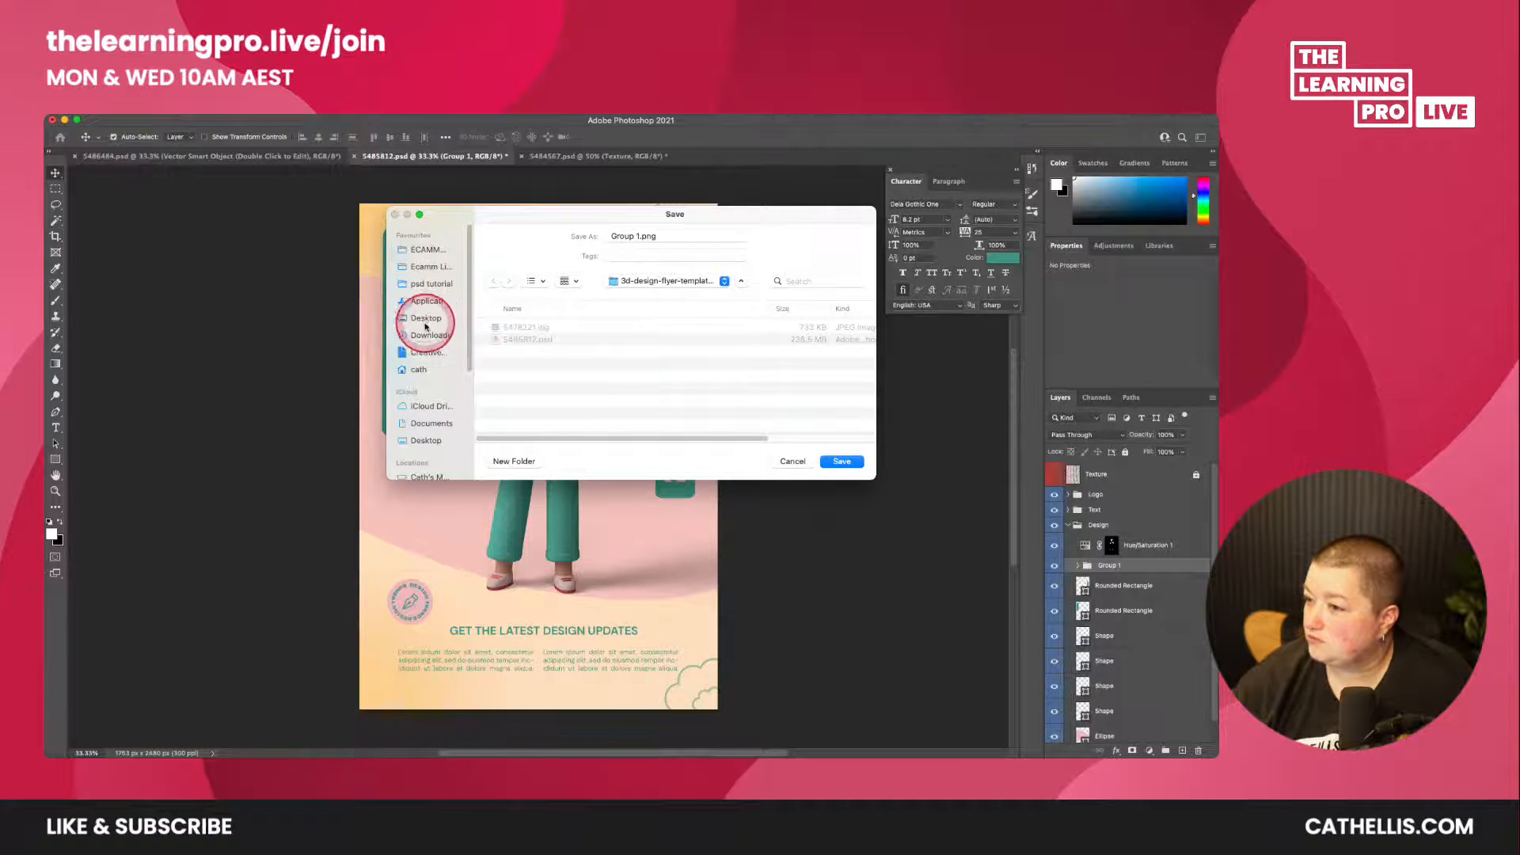
{"action": "left_click", "coordinate": [428, 284]}
{"action": "left_click", "coordinate": [846, 462]}
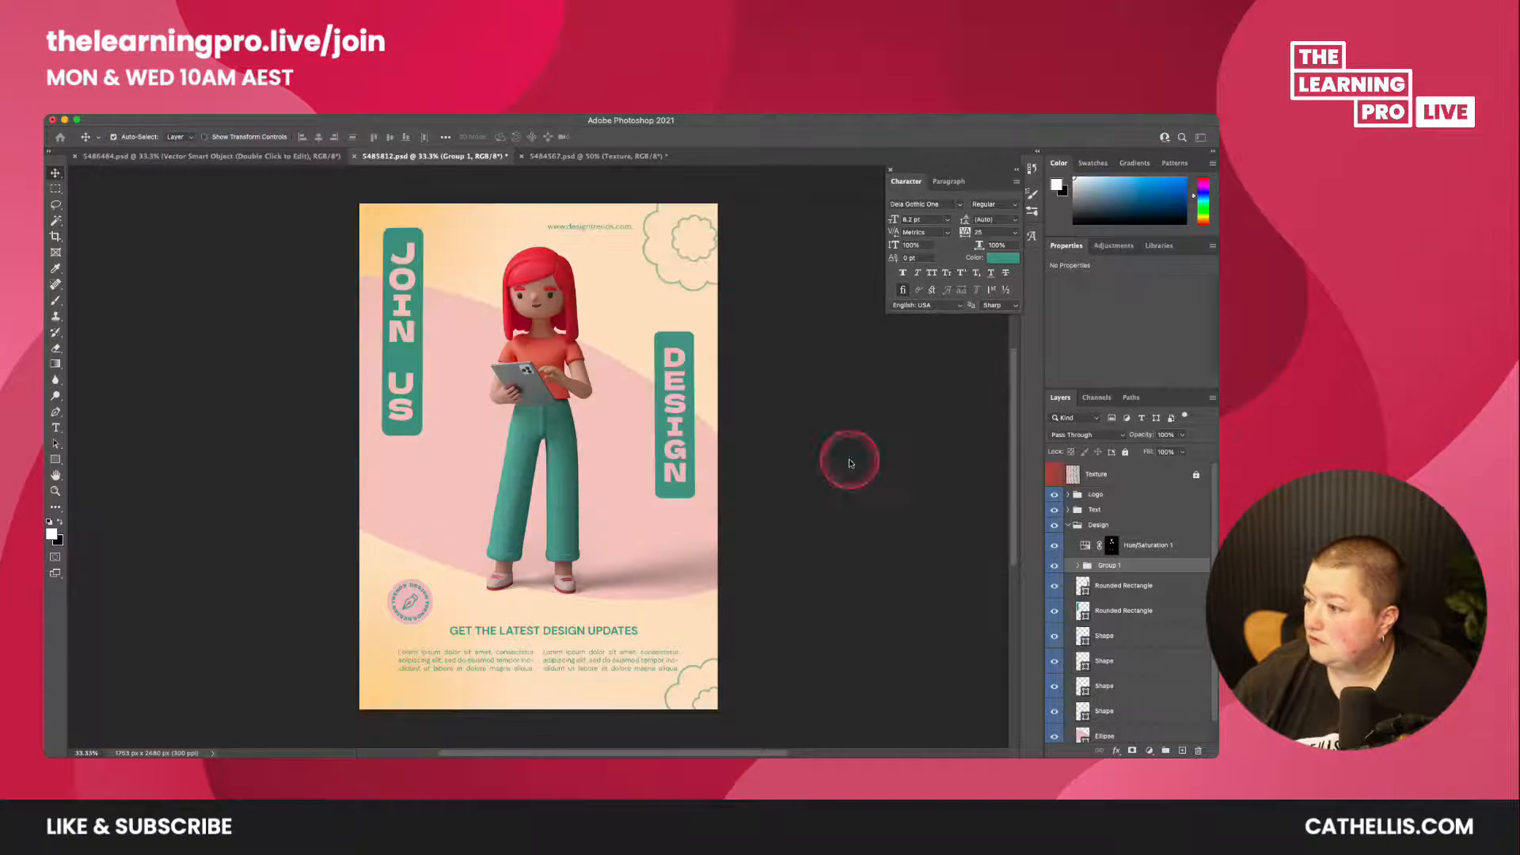
- Switch to Adobe XD and delete the standing woman without shadow from the artboard
{"action": "mouse_move", "coordinate": [800, 756]}
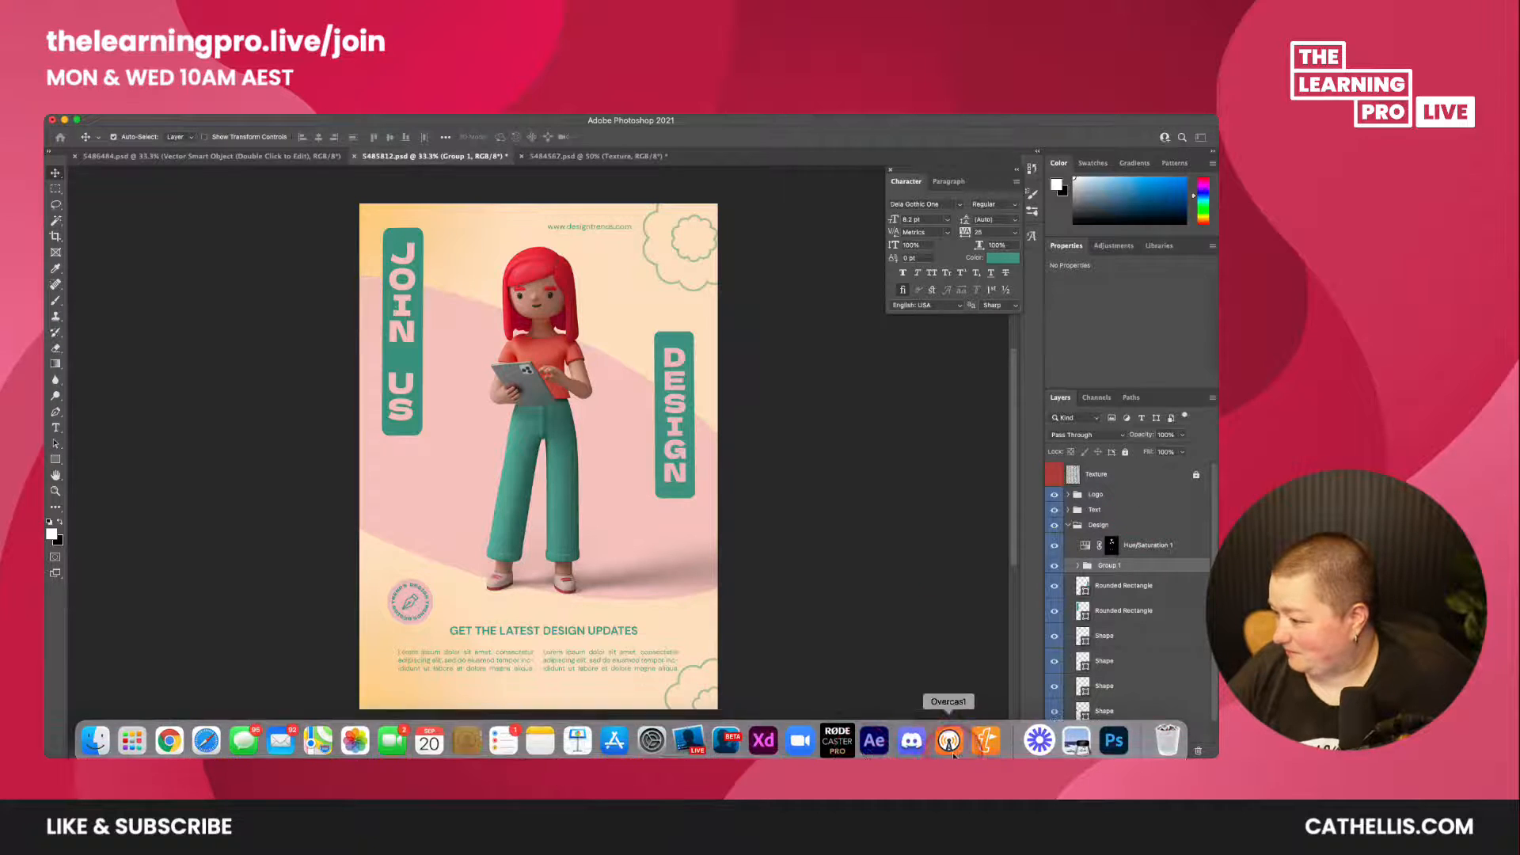
{"action": "left_click", "coordinate": [791, 736]}
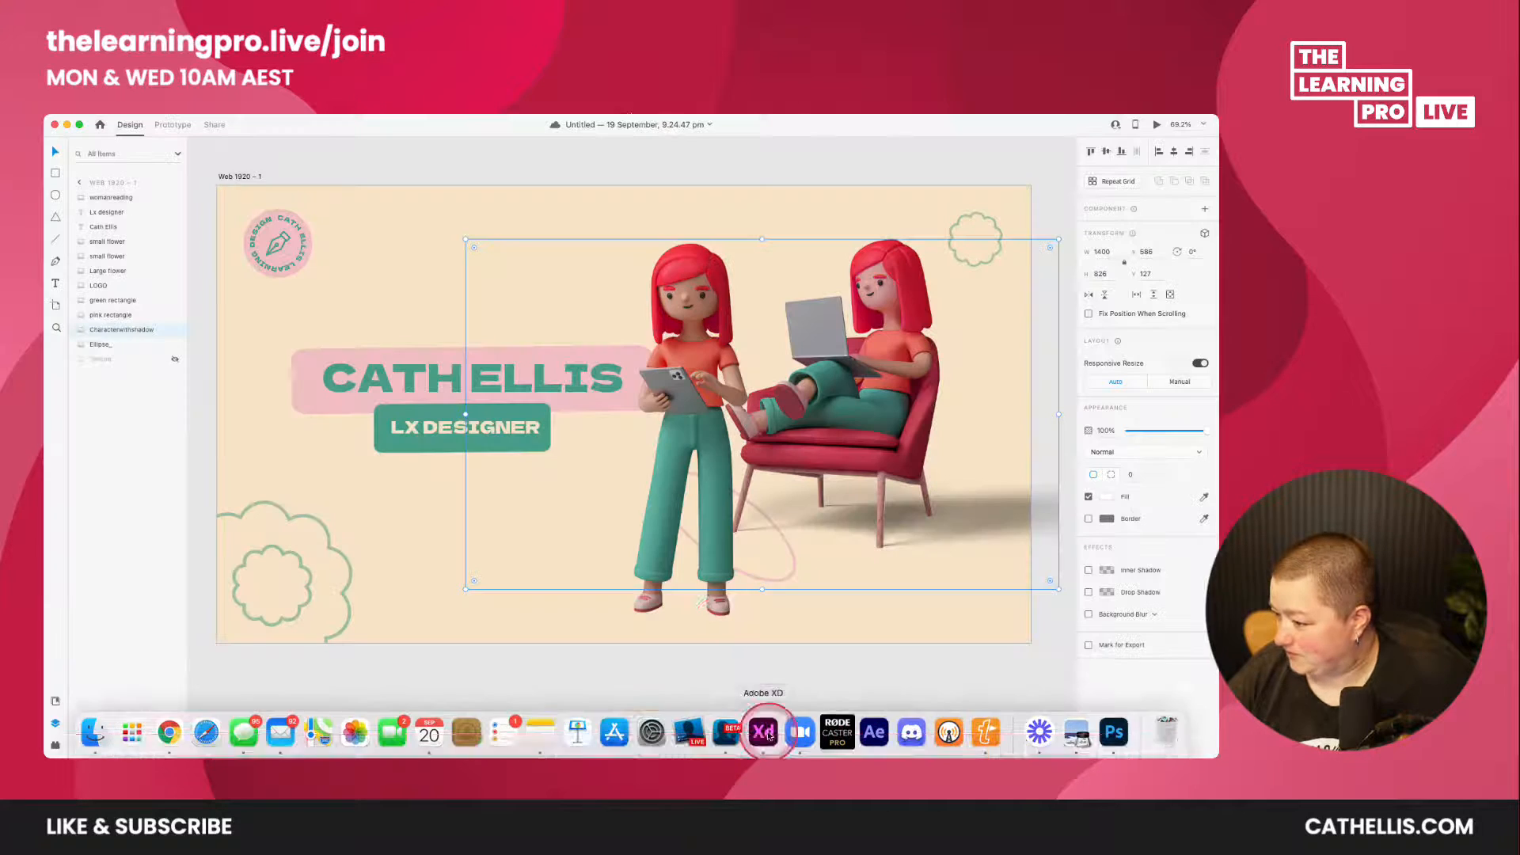
{"action": "left_click", "coordinate": [680, 324]}
{"action": "key", "text": "Delete"}
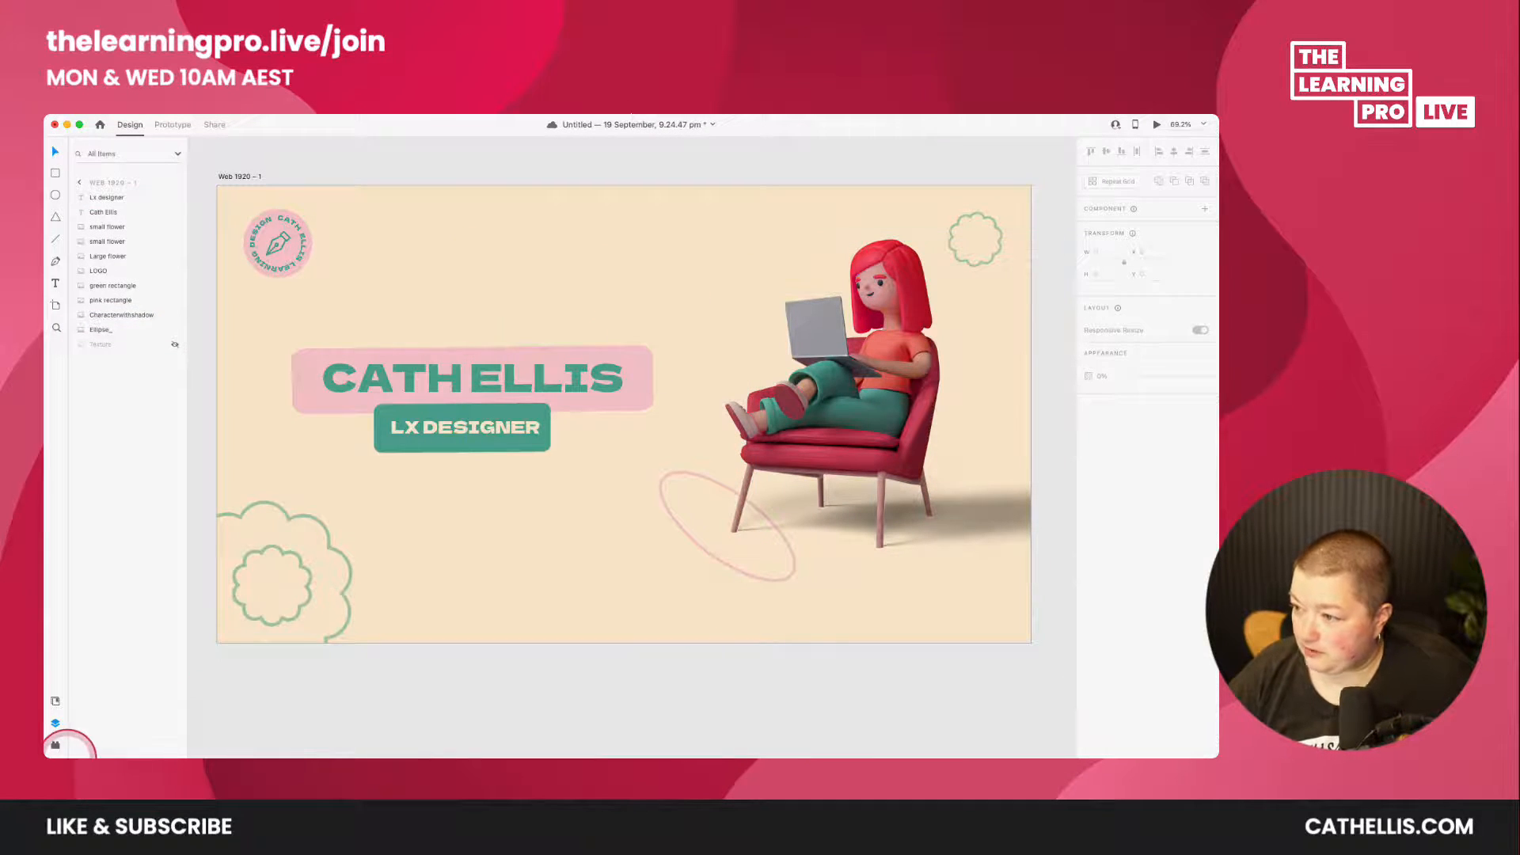
- Bring Group 1.png from the psd tutorial folder onto the artboard, scaled to about 1055 × 1116 px, over the seated character
{"action": "left_click", "coordinate": [95, 723]}
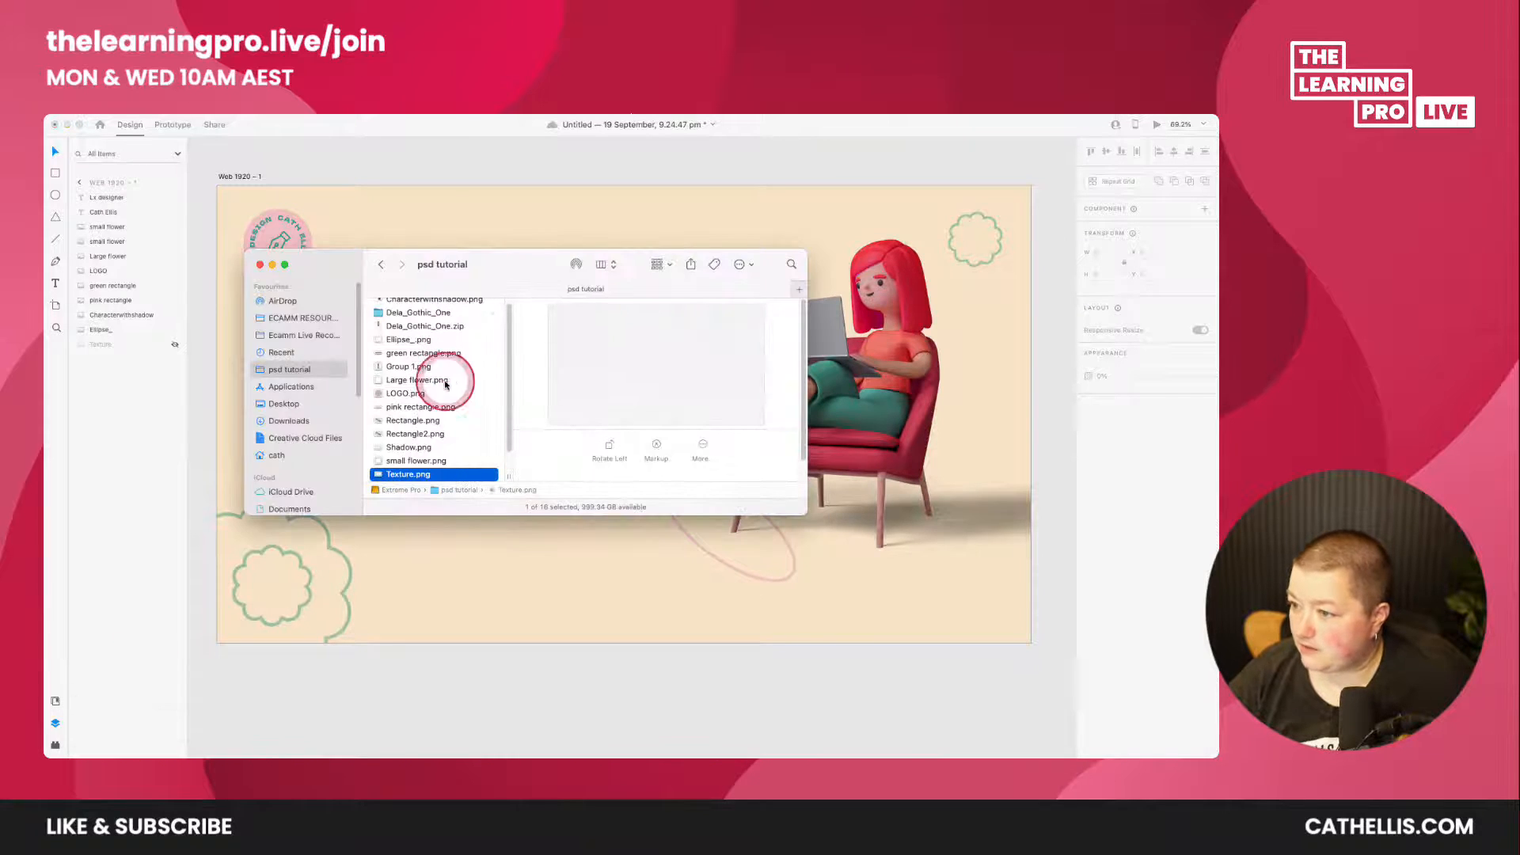
{"action": "left_click_drag", "start_coordinate": [410, 367], "coordinate": [541, 684]}
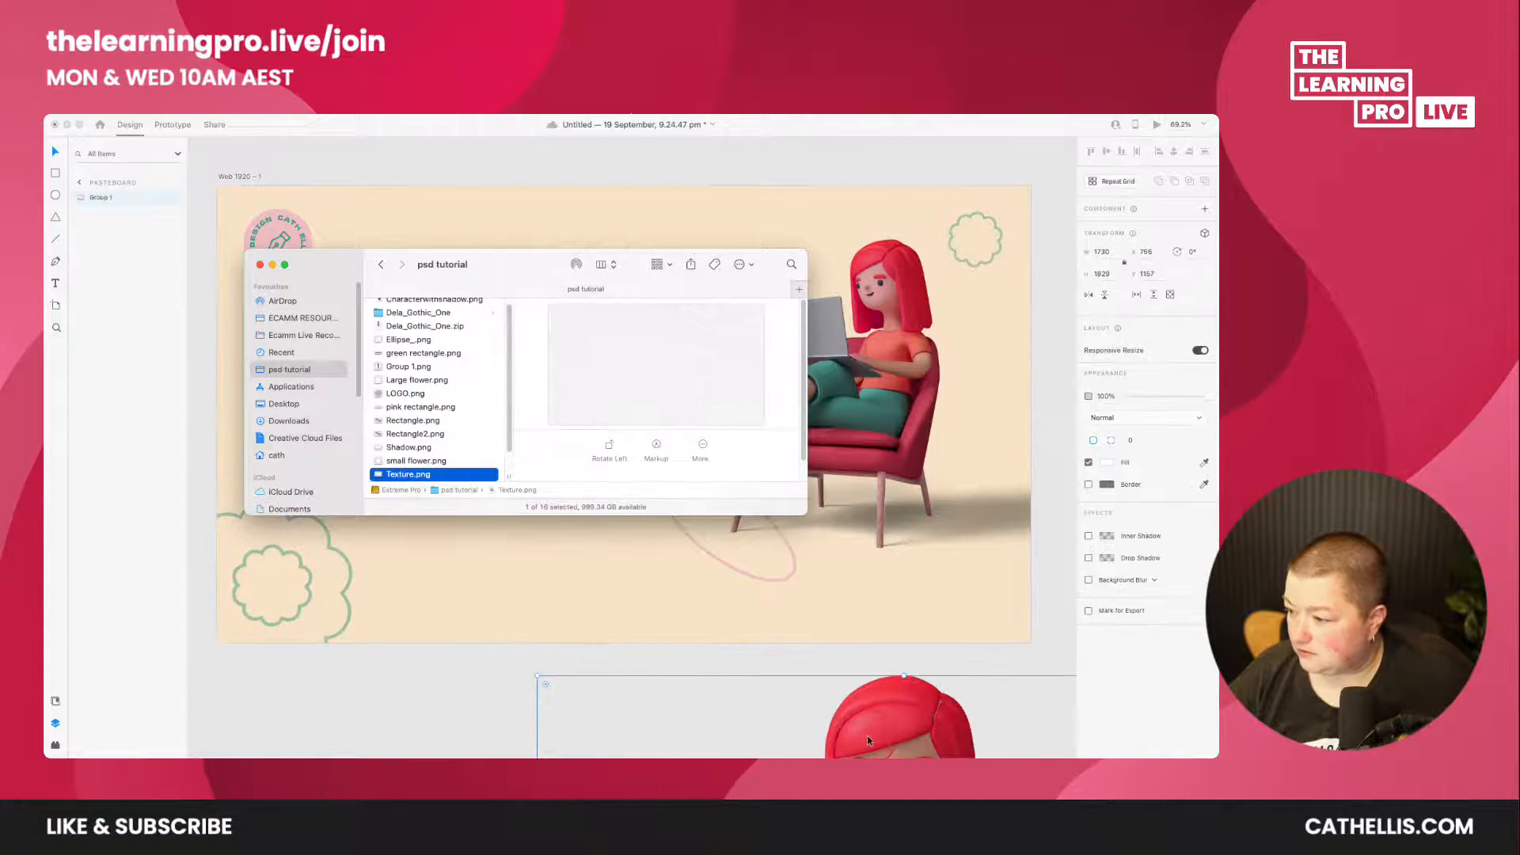
{"action": "left_click", "coordinate": [854, 696]}
{"action": "left_click_drag", "start_coordinate": [903, 725], "coordinate": [506, 258]}
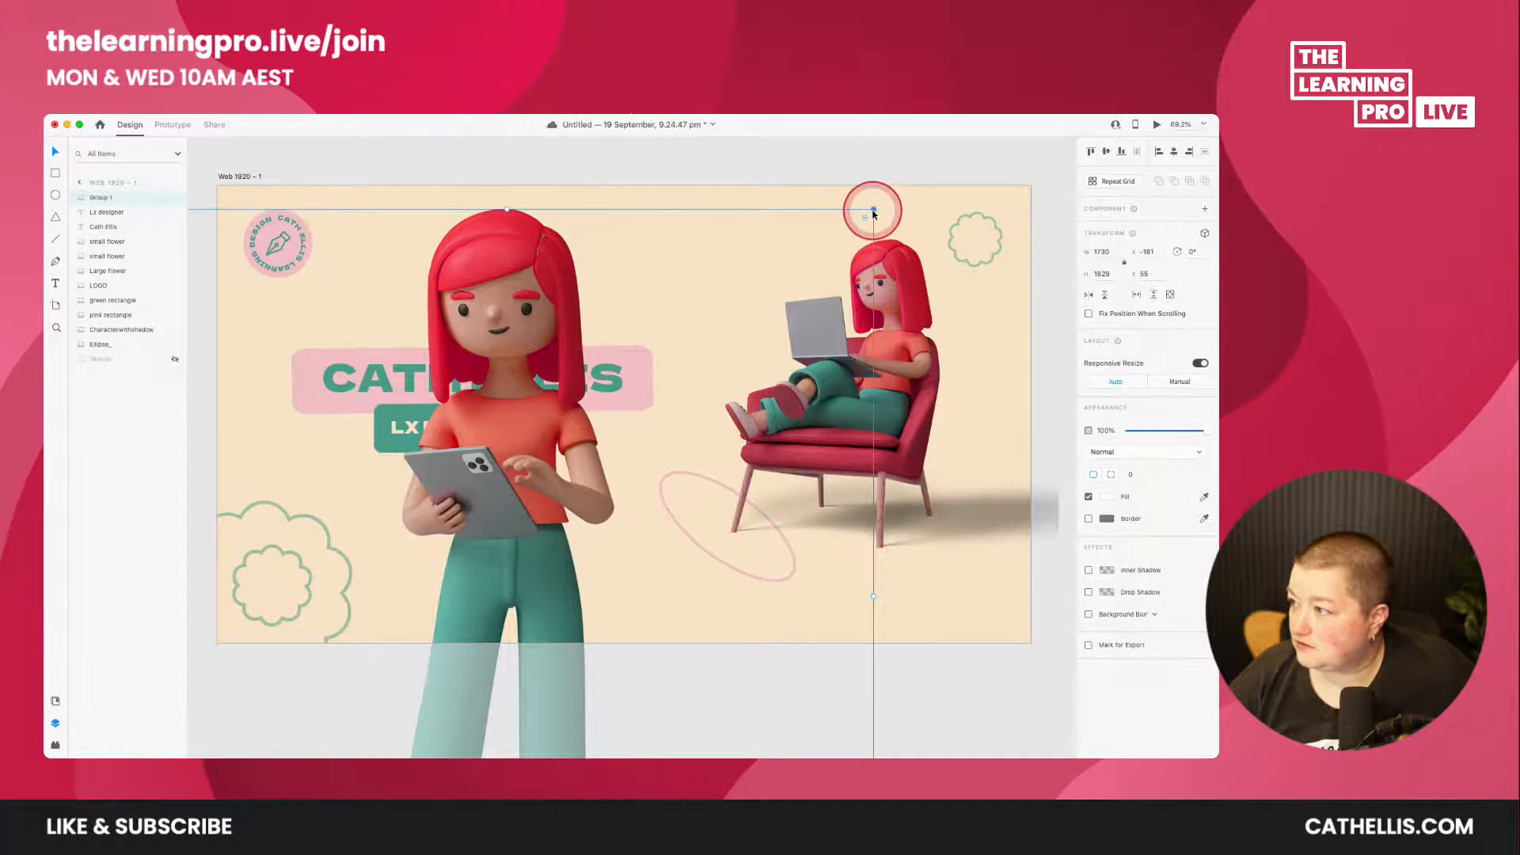
{"action": "left_click_drag", "start_coordinate": [874, 212], "coordinate": [583, 462]}
{"action": "left_click_drag", "start_coordinate": [419, 554], "coordinate": [820, 244]}
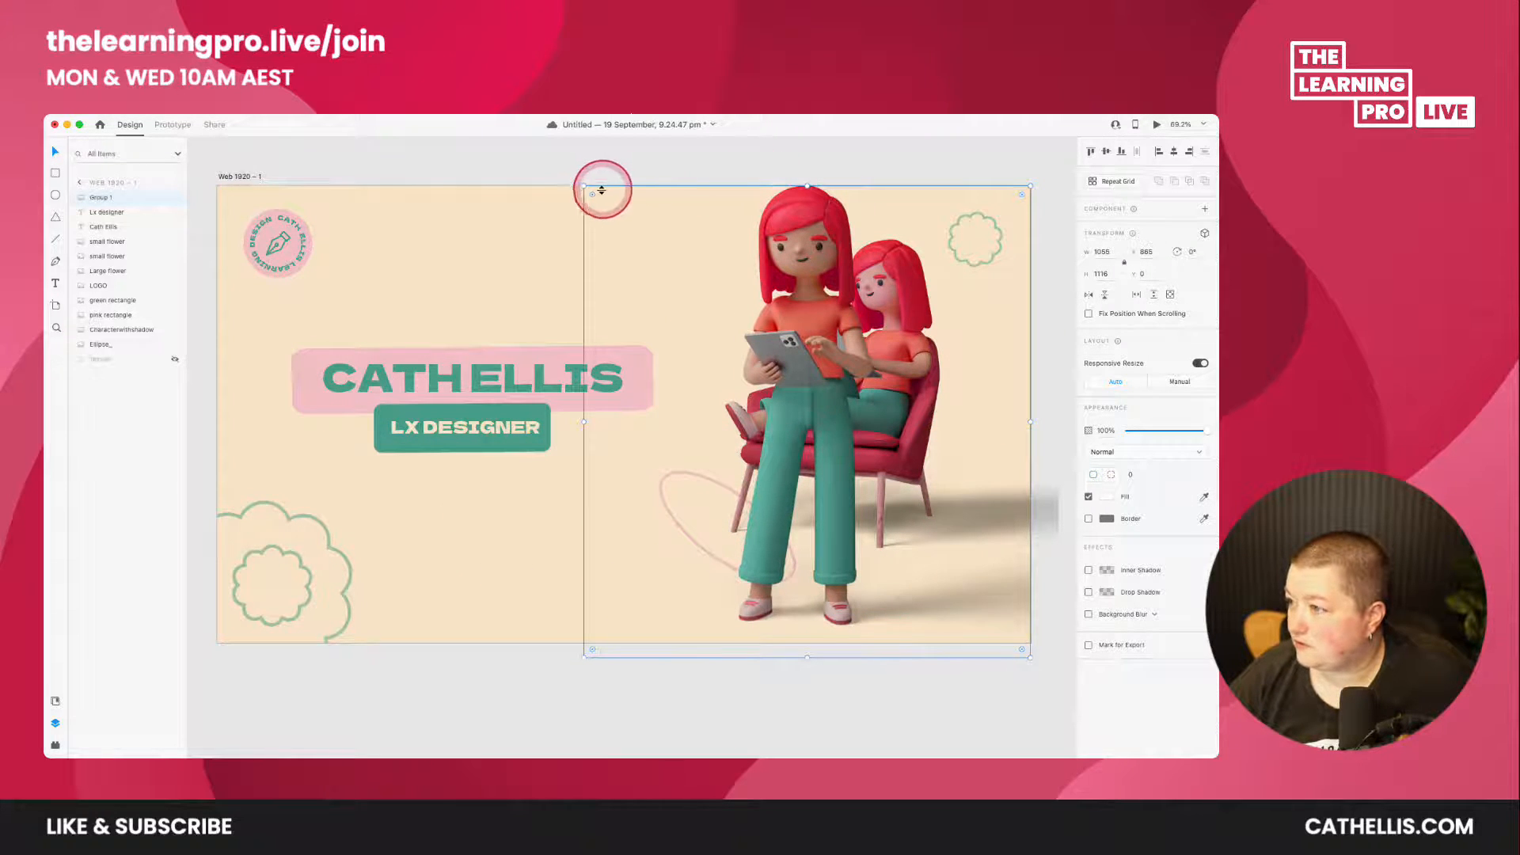
- Scale the standing woman image to about 890 × 941 px at about X 1030, Y 79, and hide the seated character's layer
{"action": "left_click_drag", "start_coordinate": [587, 187], "coordinate": [654, 260]}
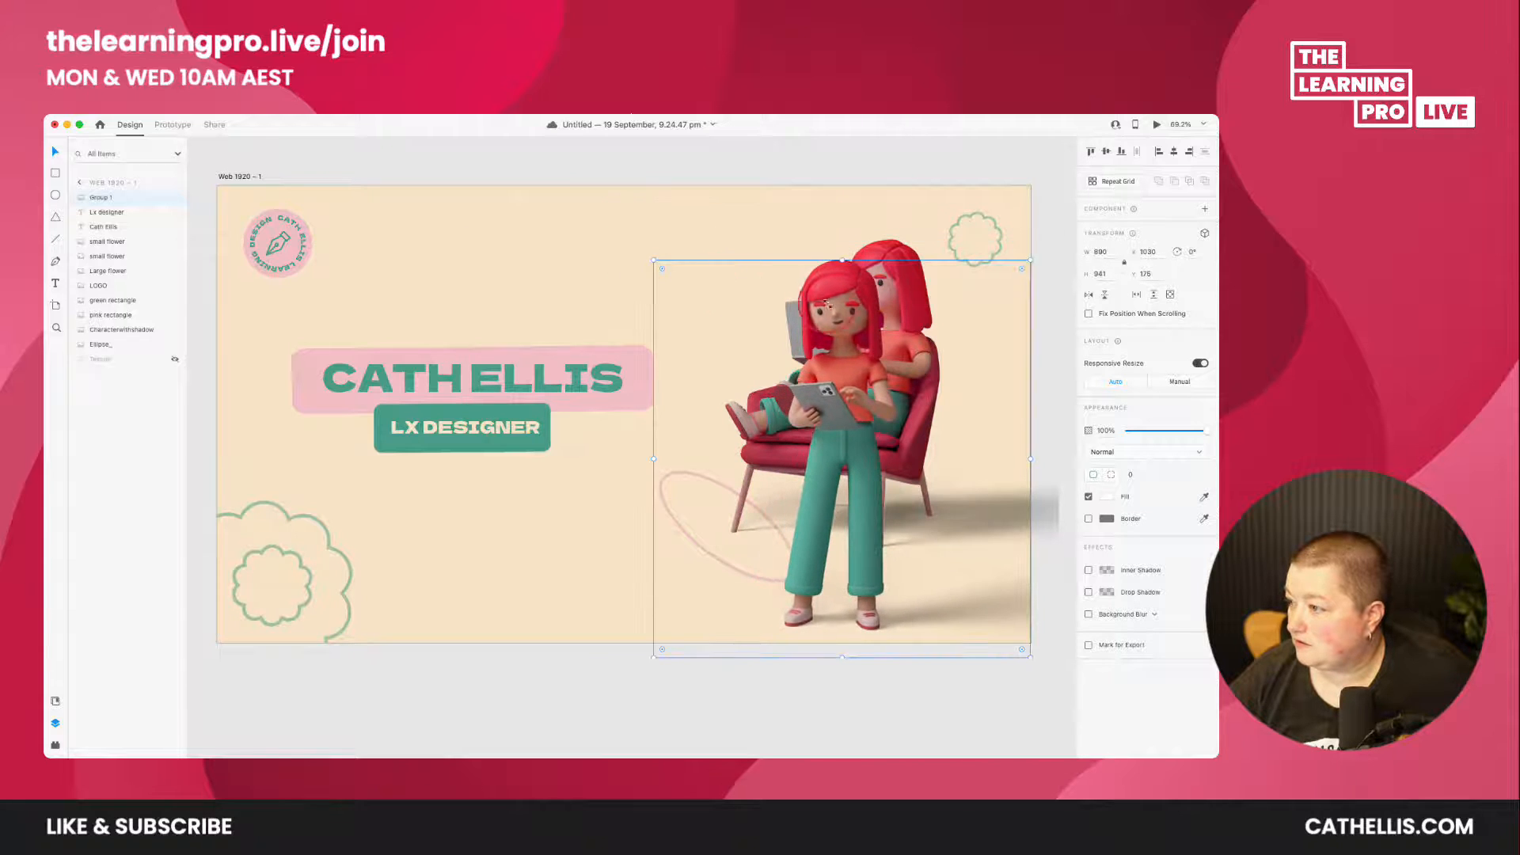
{"action": "left_click_drag", "start_coordinate": [851, 314], "coordinate": [852, 283]}
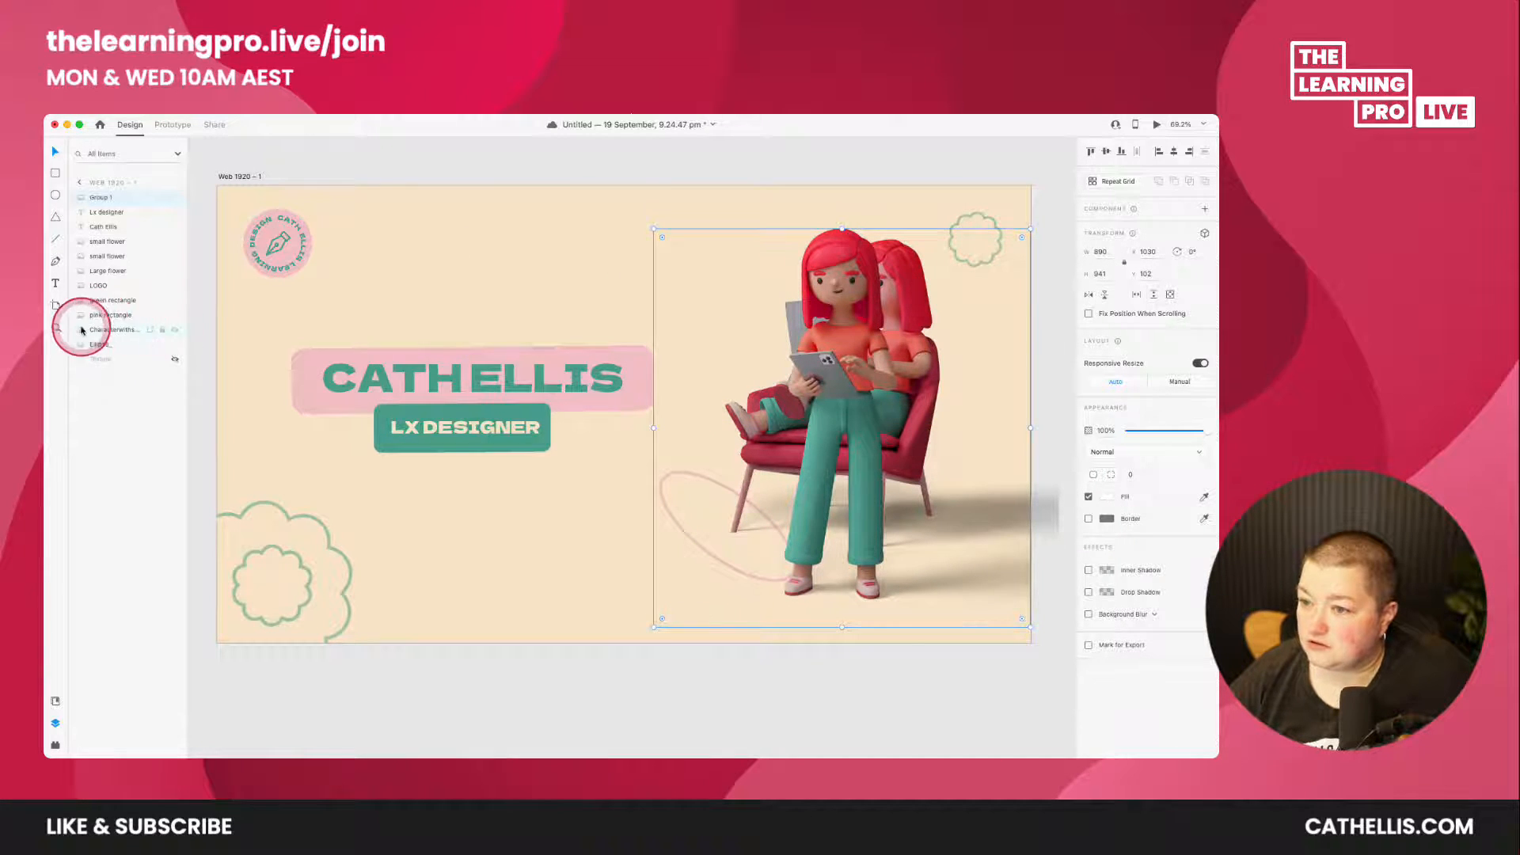
{"action": "left_click", "coordinate": [174, 330]}
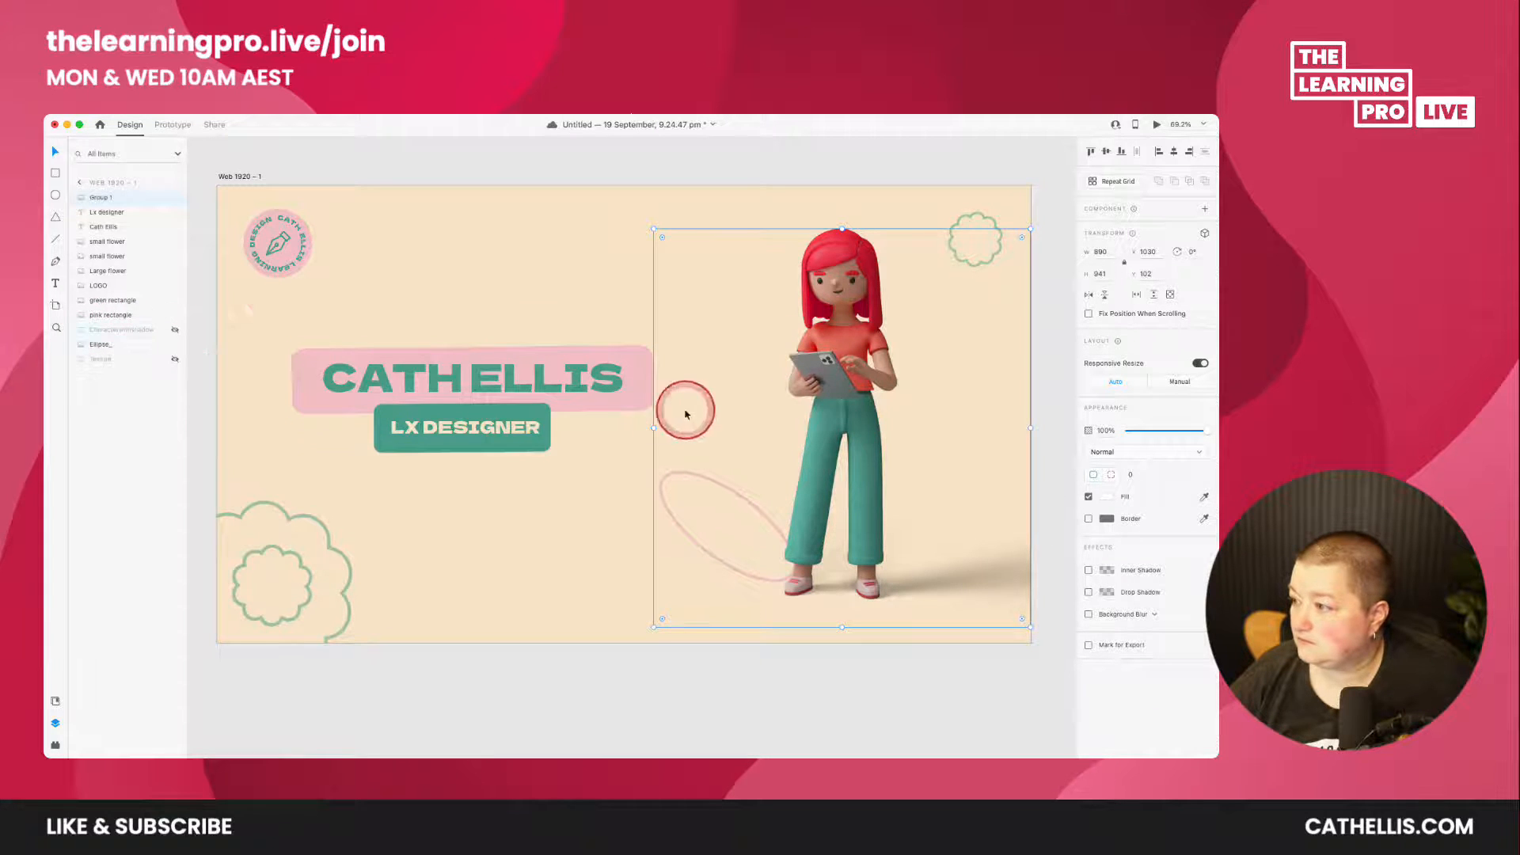
{"action": "left_click_drag", "start_coordinate": [852, 360], "coordinate": [850, 350]}
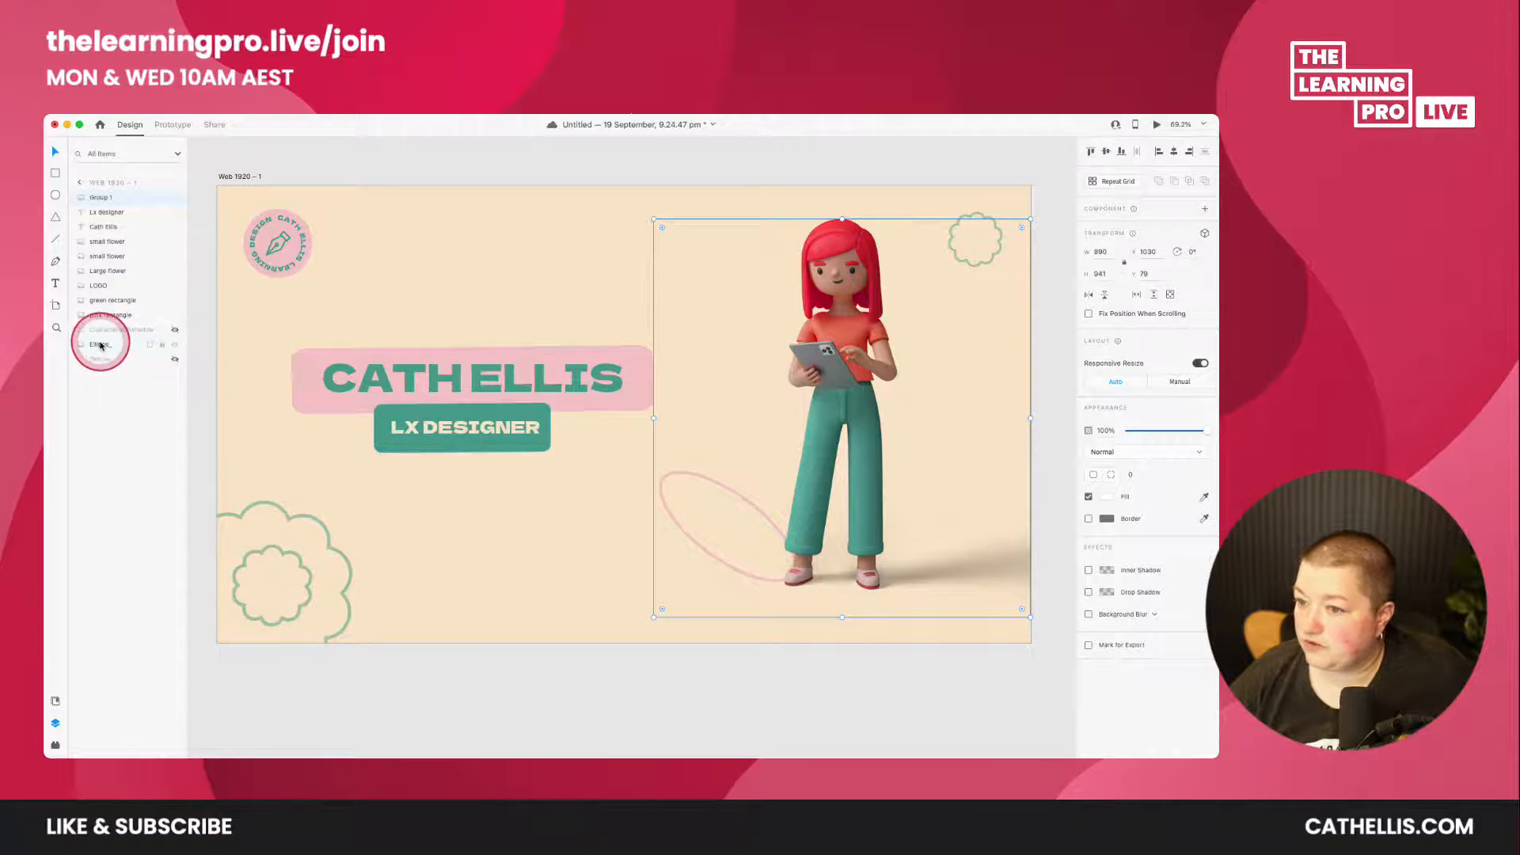
- Send the standing woman image to the back of the artboard's layer stack
{"action": "left_click", "coordinate": [106, 346]}
{"action": "left_click_drag", "start_coordinate": [703, 562], "coordinate": [705, 563]}
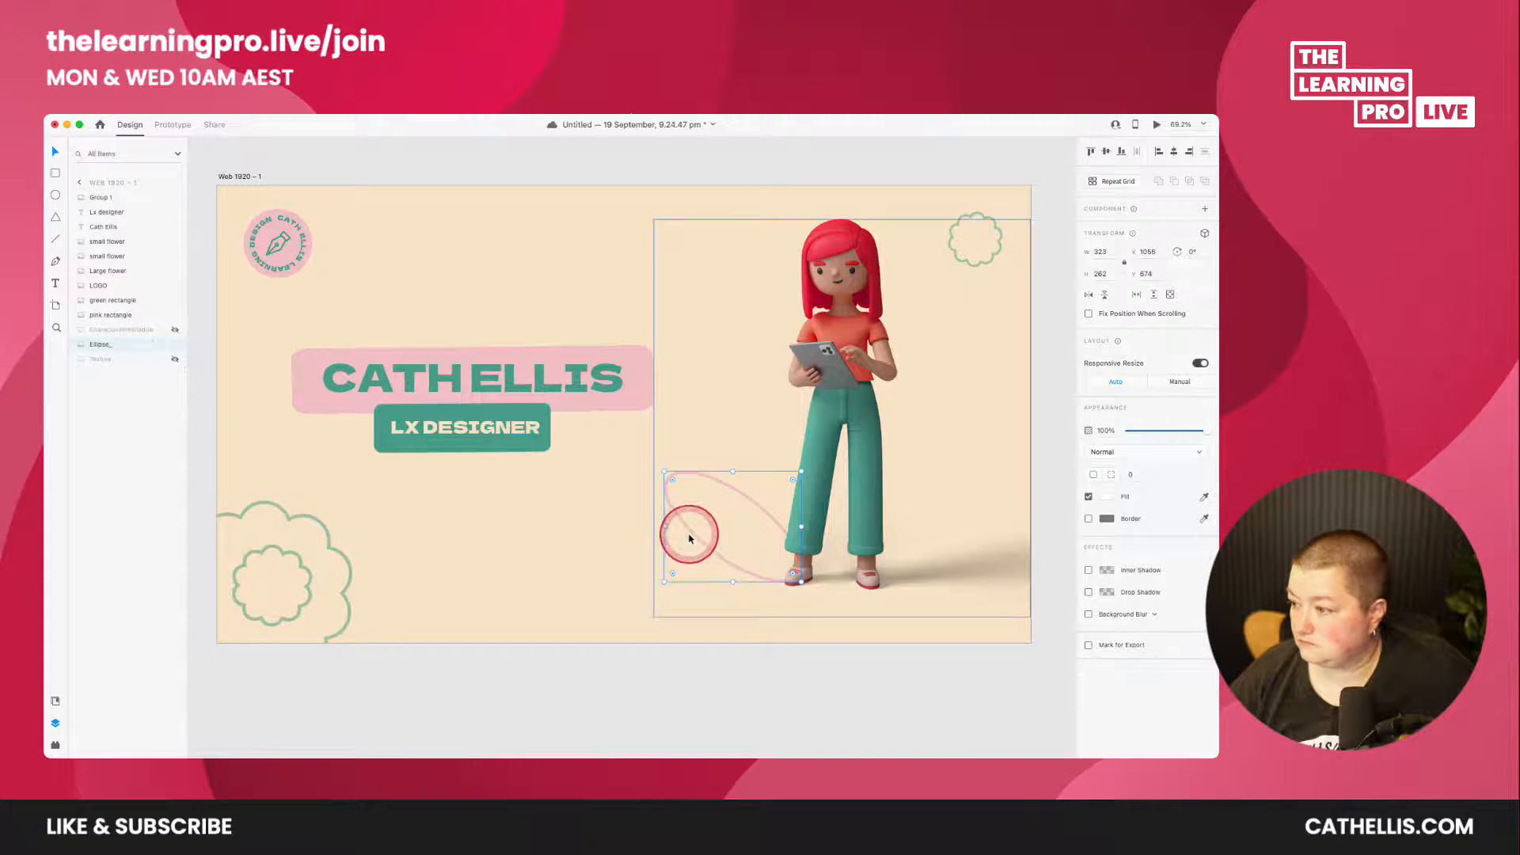
{"action": "right_click", "coordinate": [826, 397]}
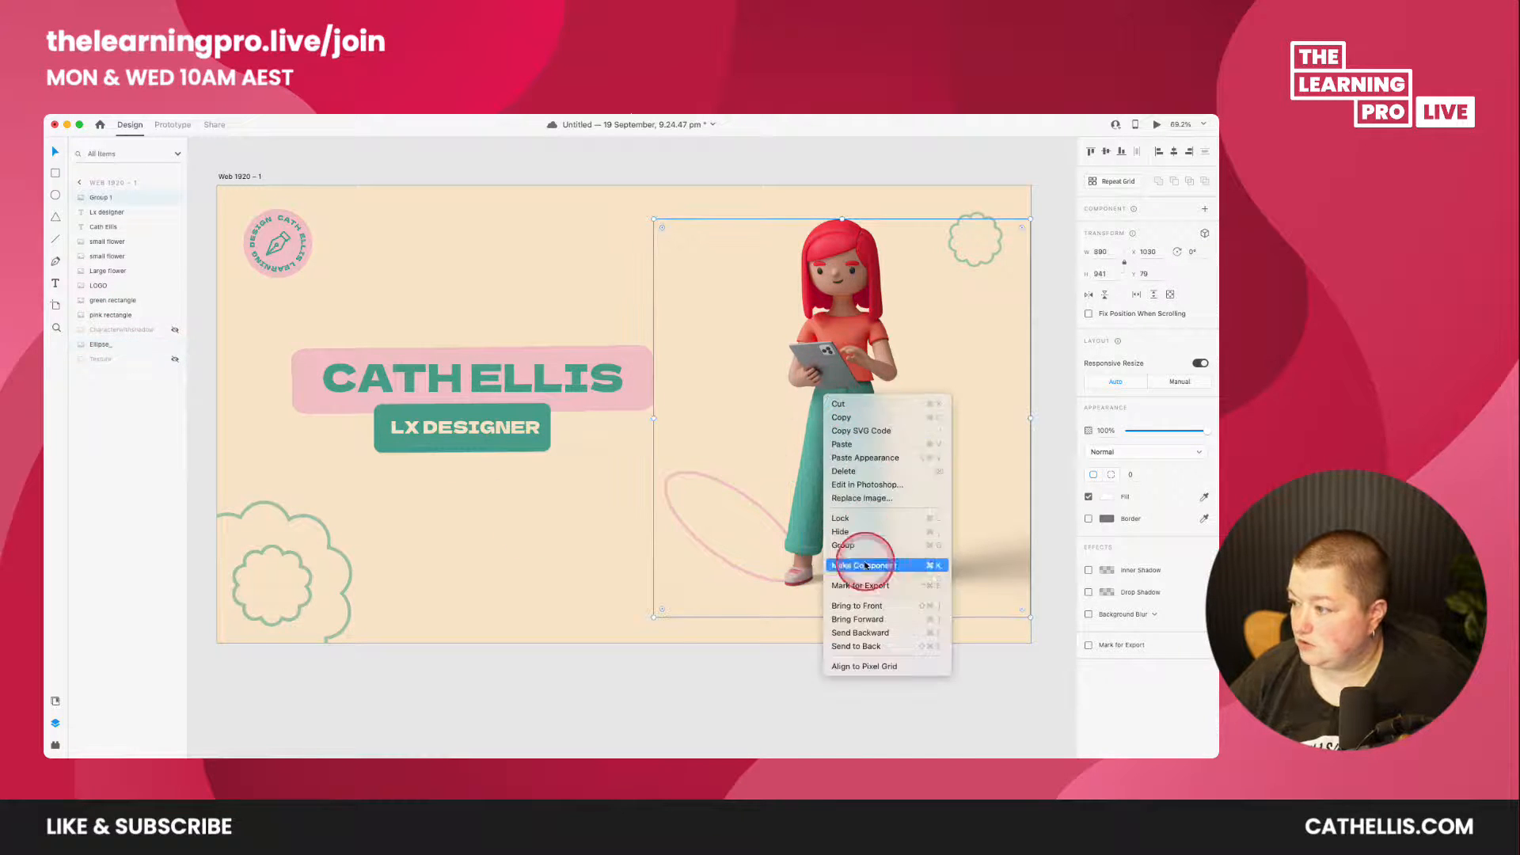
{"action": "left_click", "coordinate": [859, 647]}
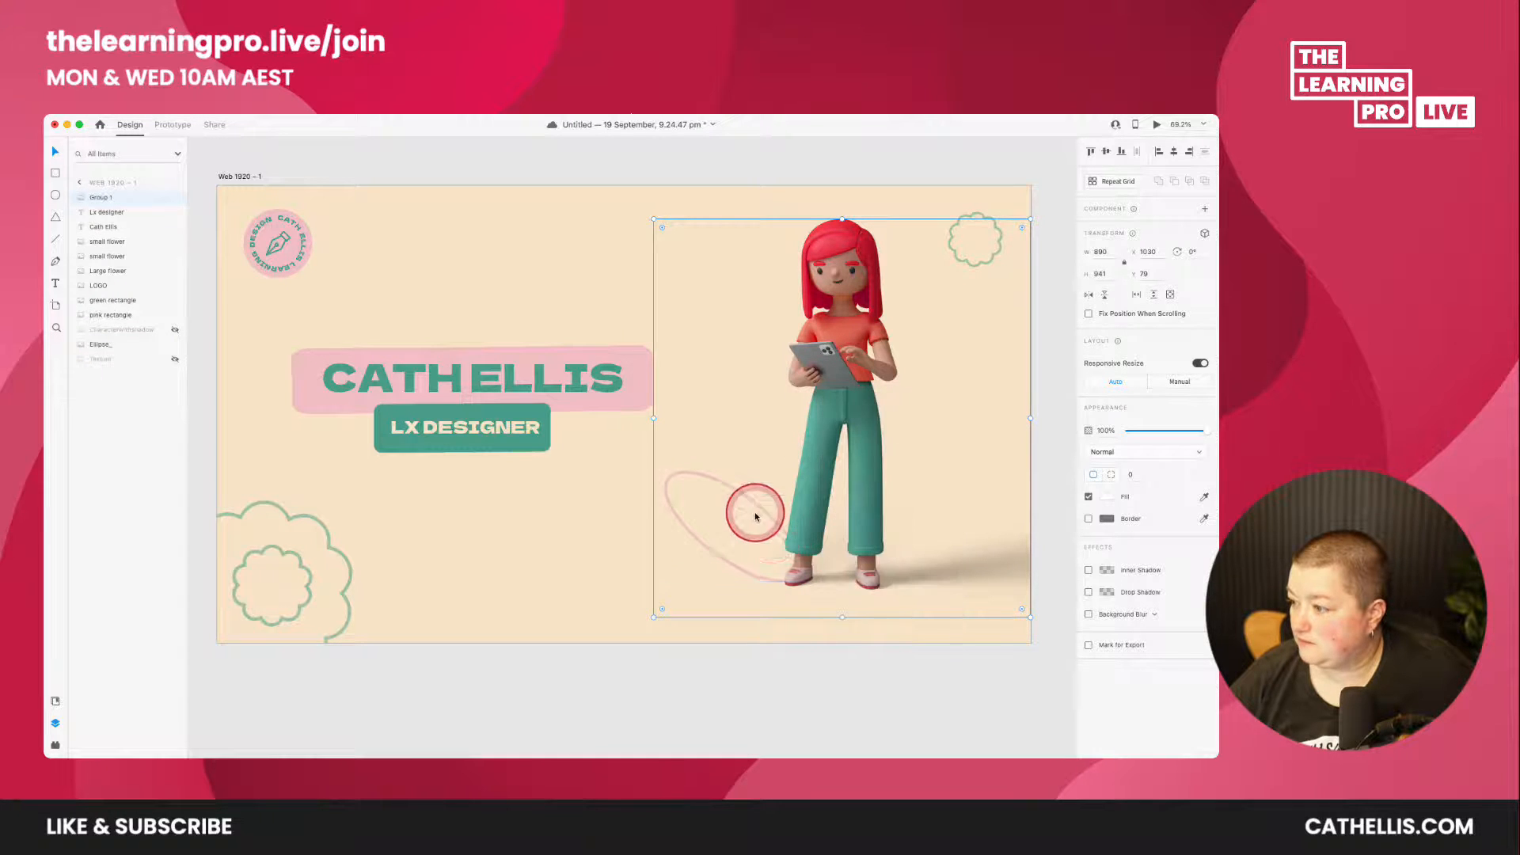
- Move the pink ellipse around the woman's feet, at about X 1189, Y 772, and send it backward one level
{"action": "left_click_drag", "start_coordinate": [740, 495], "coordinate": [794, 537]}
{"action": "right_click", "coordinate": [794, 537]}
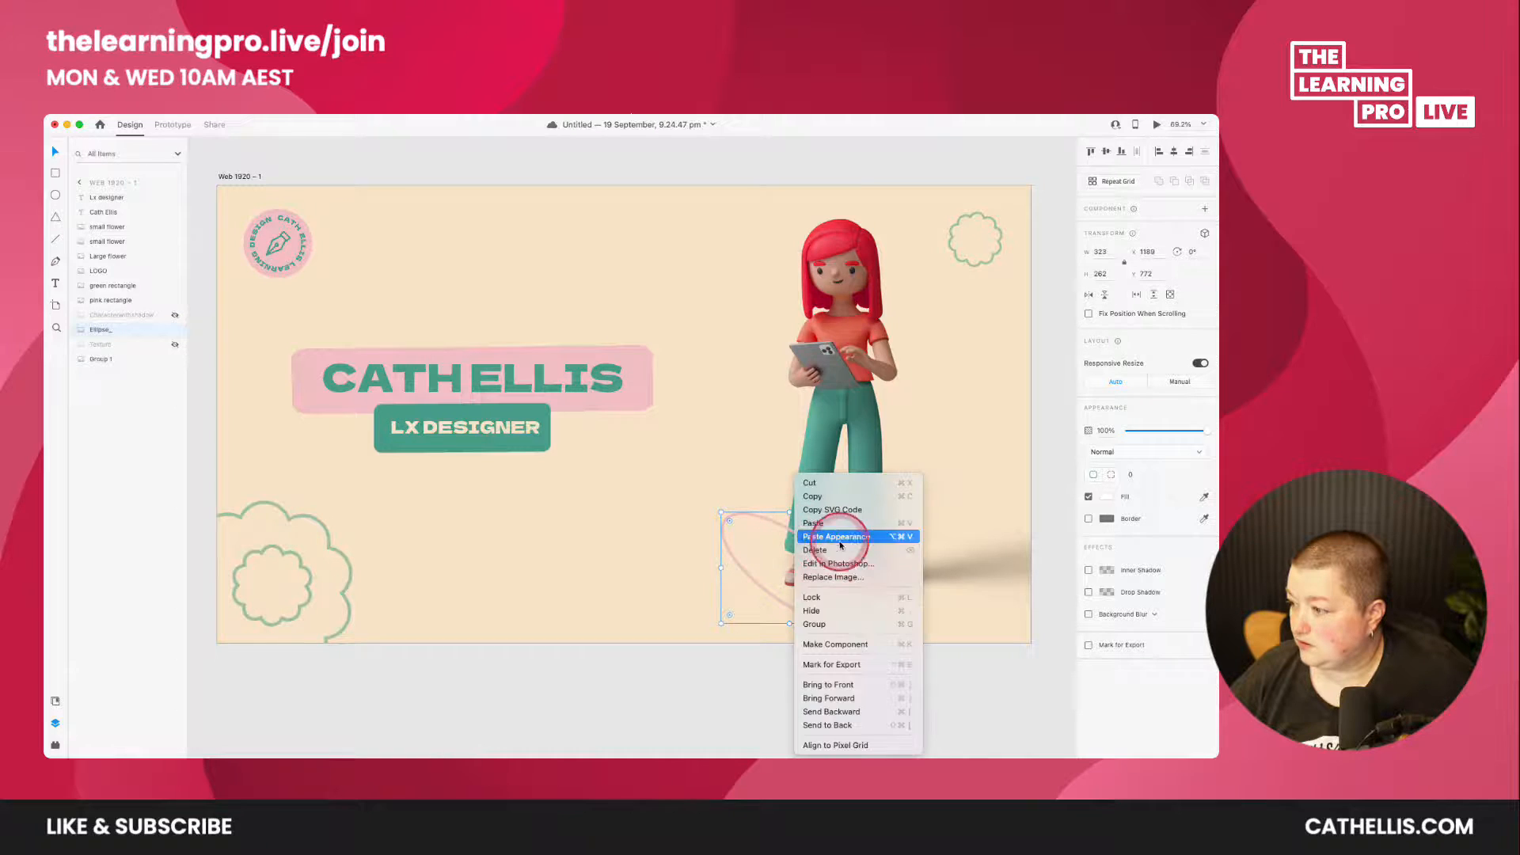
{"action": "left_click", "coordinate": [844, 713]}
{"action": "left_click", "coordinate": [654, 686]}
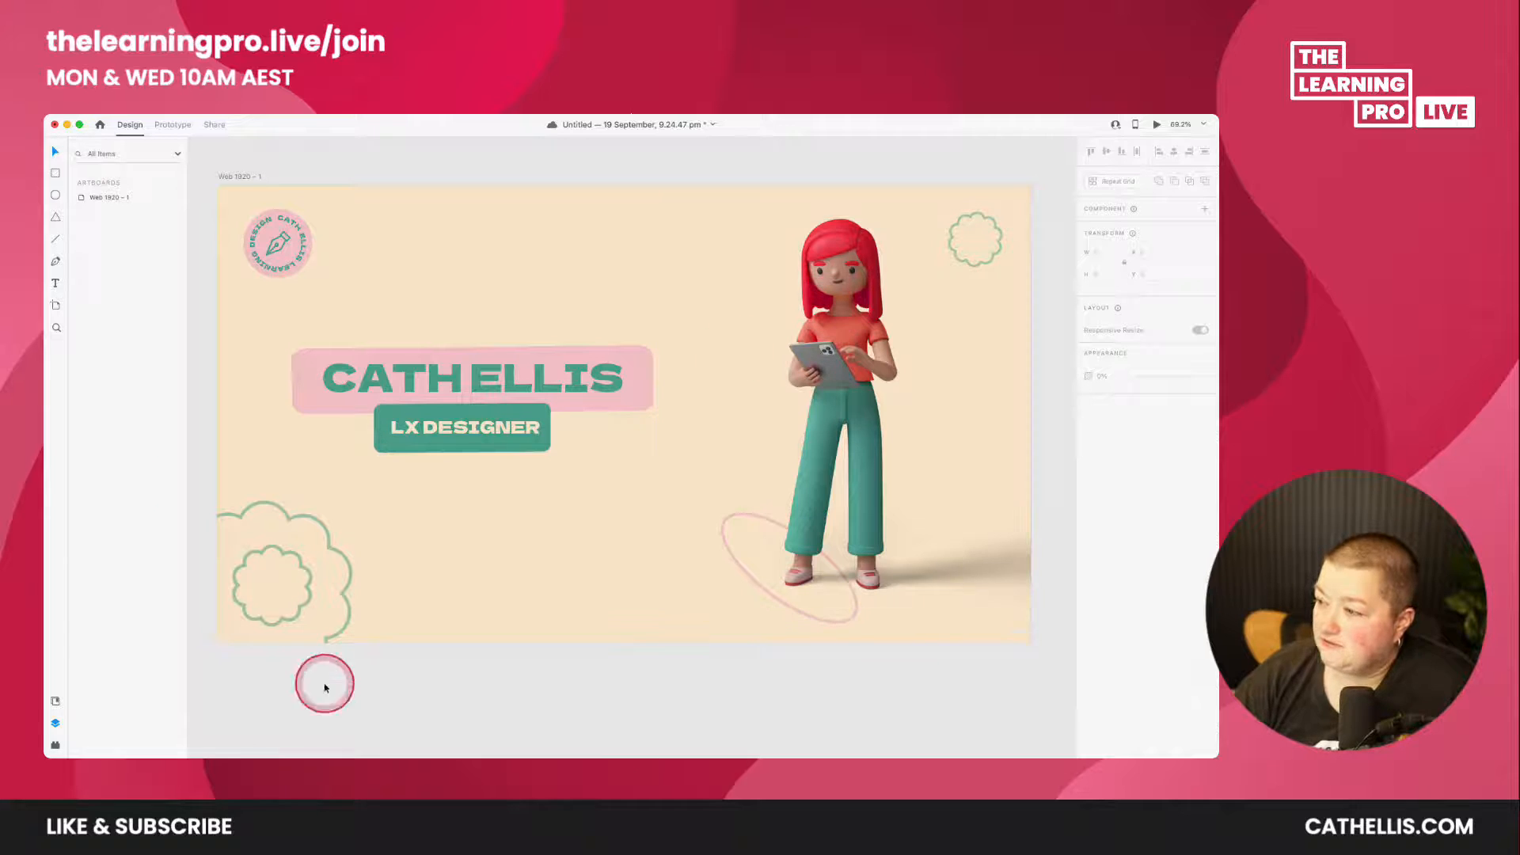
- Switch to Chrome and examine the other banner and flyer templates in the same Freepik 3D design series
{"action": "mouse_move", "coordinate": [237, 755]}
{"action": "left_click", "coordinate": [170, 733]}
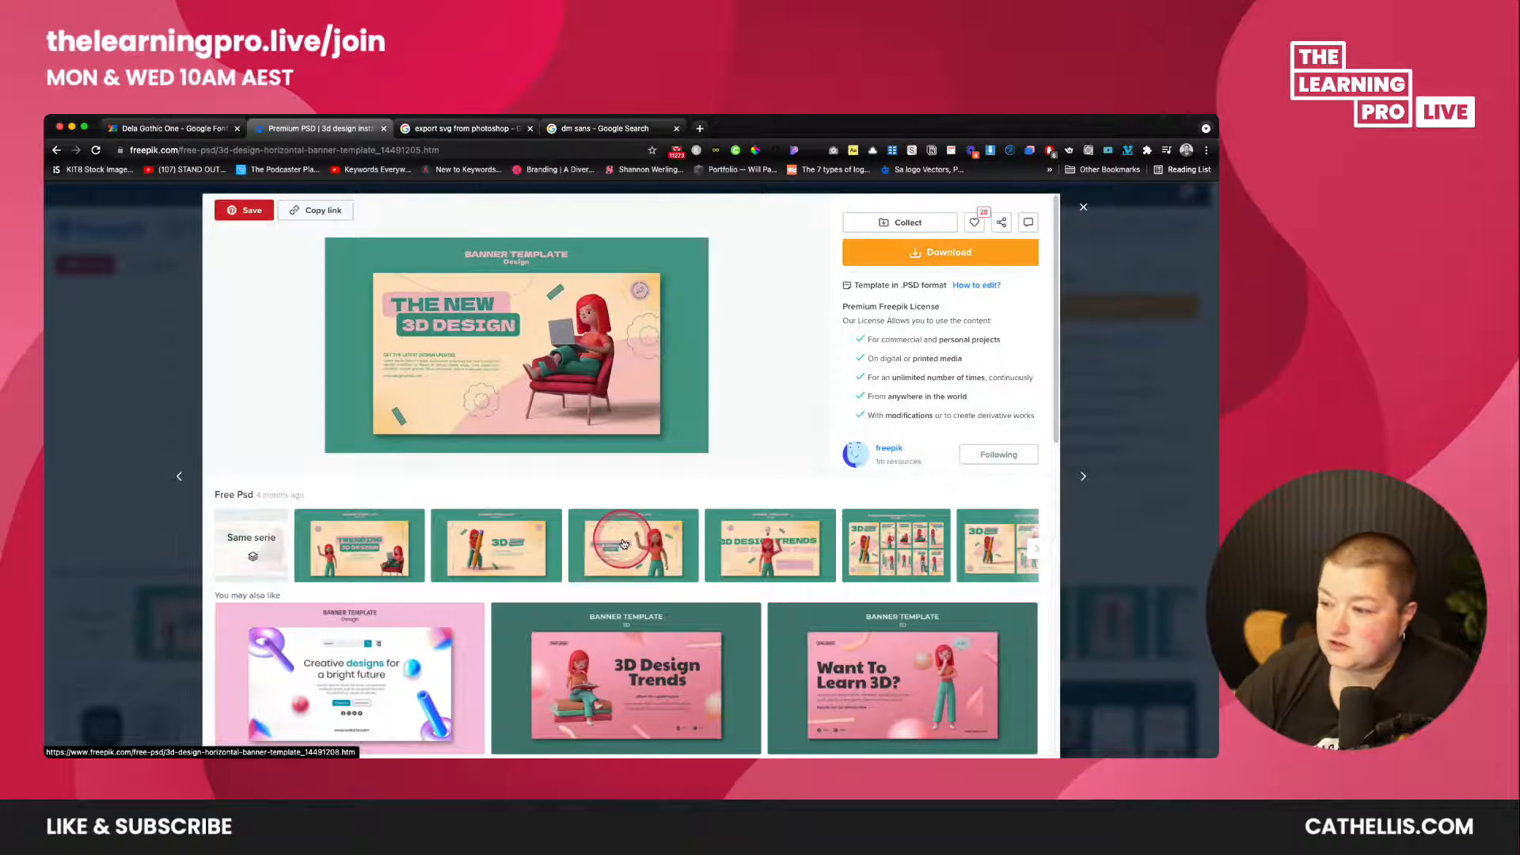
{"action": "left_click", "coordinate": [507, 556]}
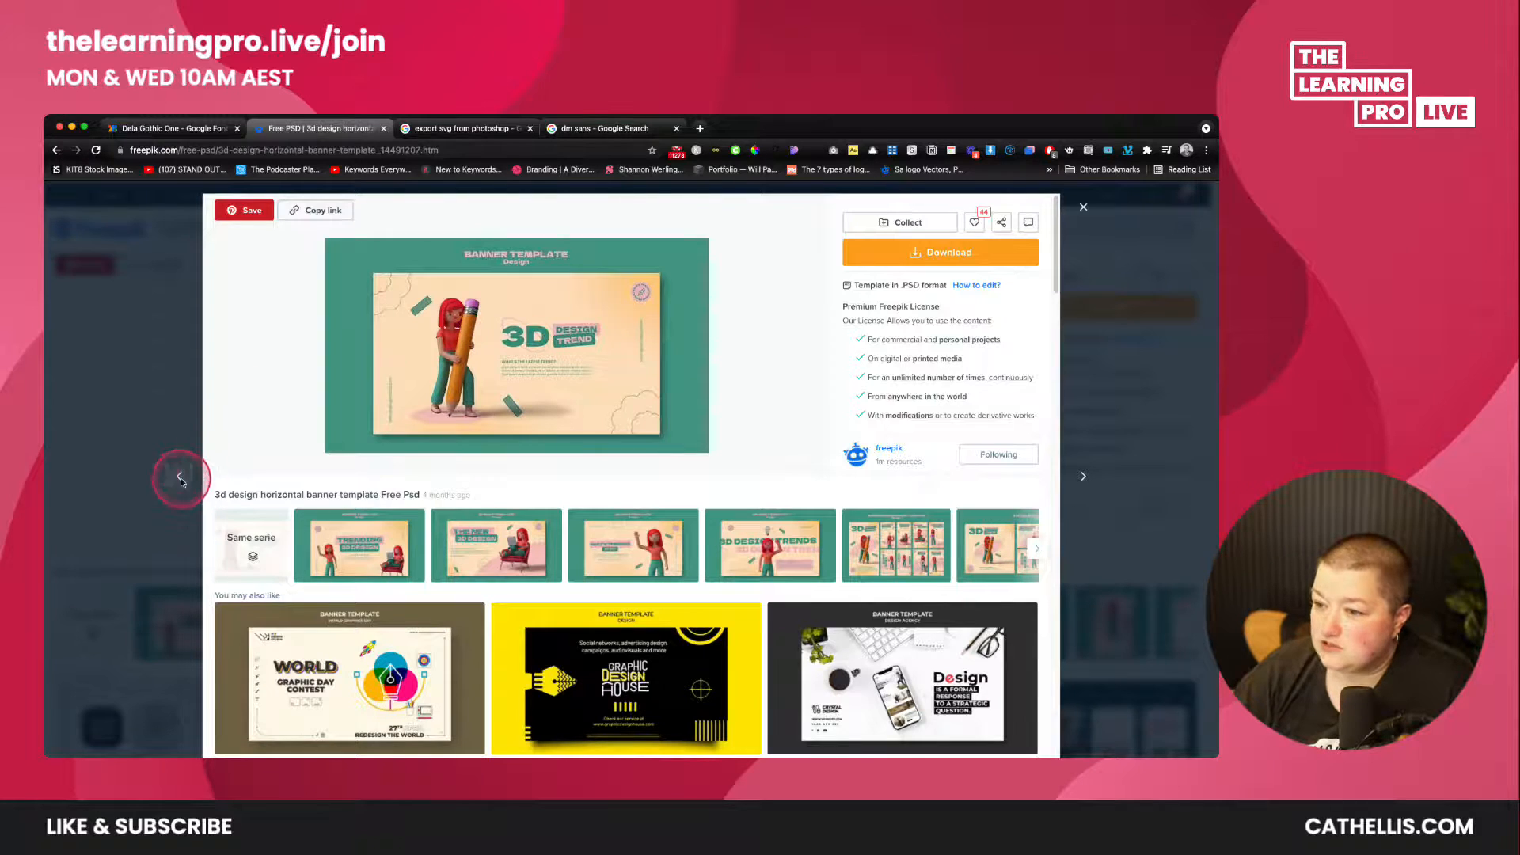
{"action": "left_click", "coordinate": [650, 554]}
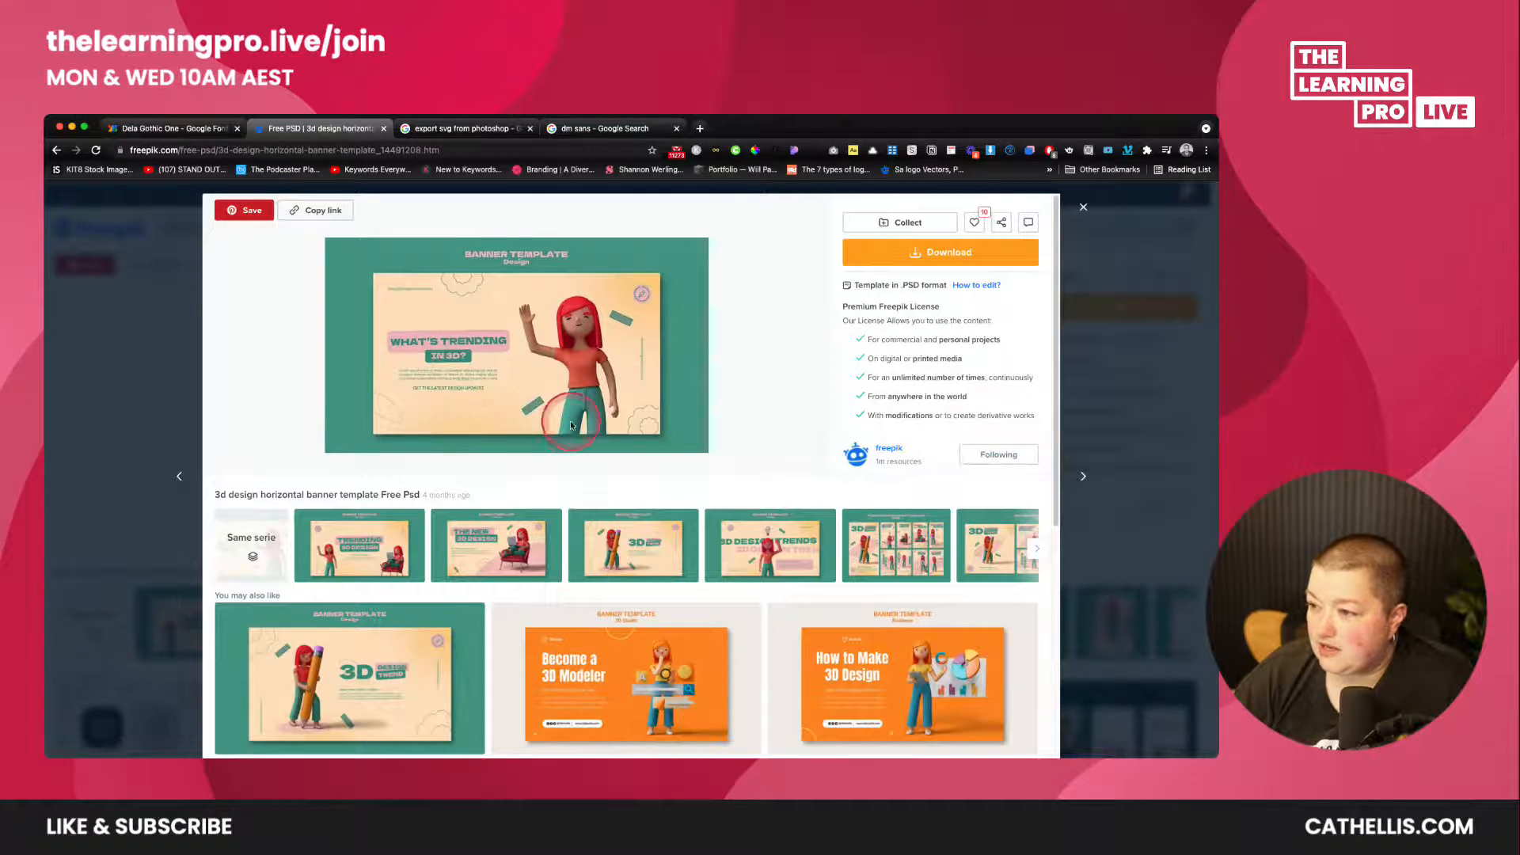
{"action": "left_click", "coordinate": [624, 555]}
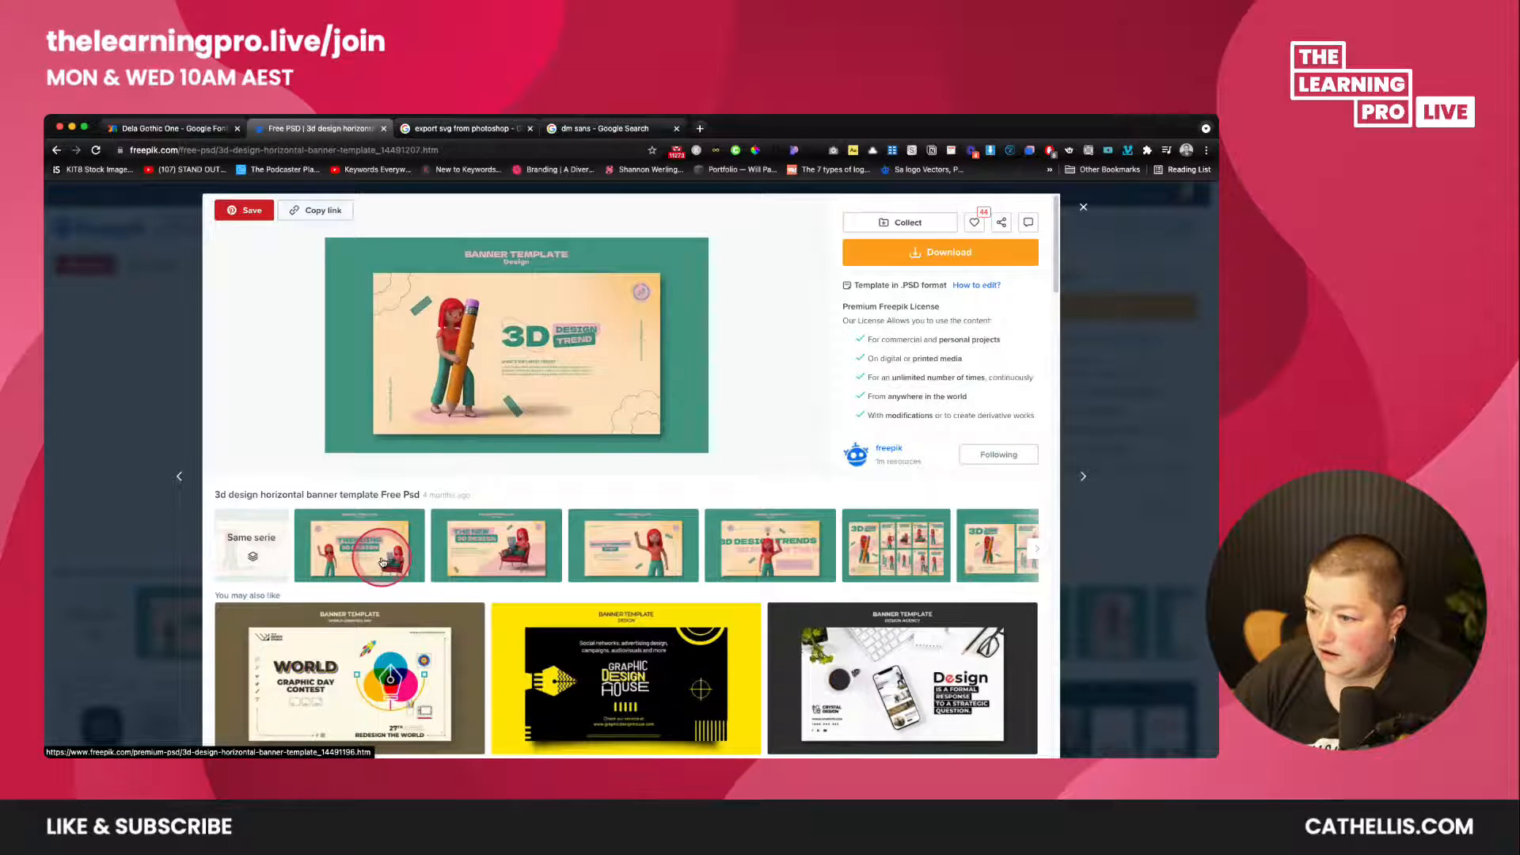
{"action": "left_click", "coordinate": [496, 546]}
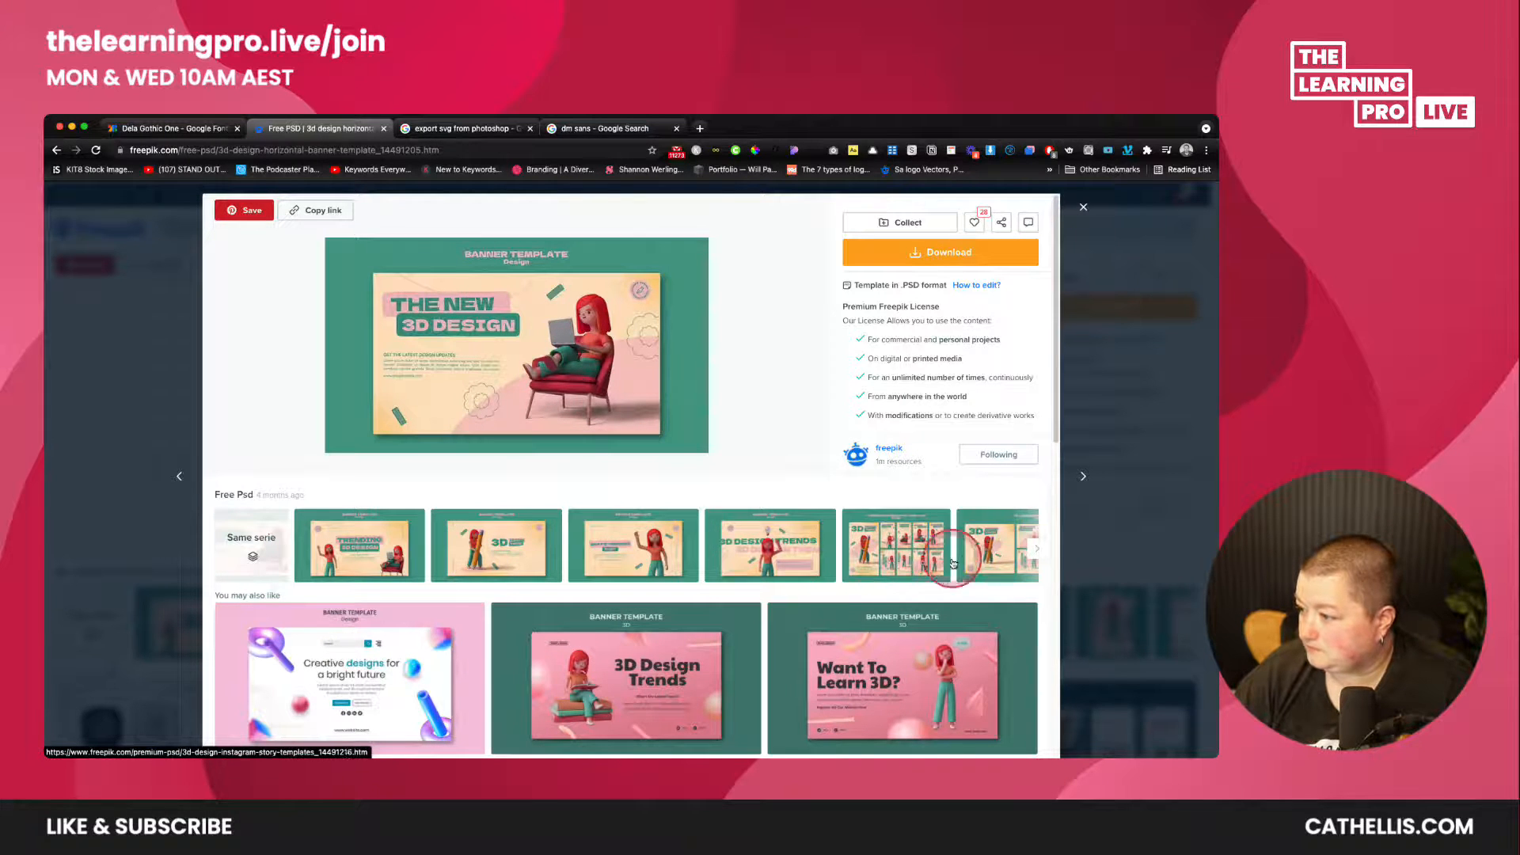
{"action": "left_click", "coordinate": [796, 554]}
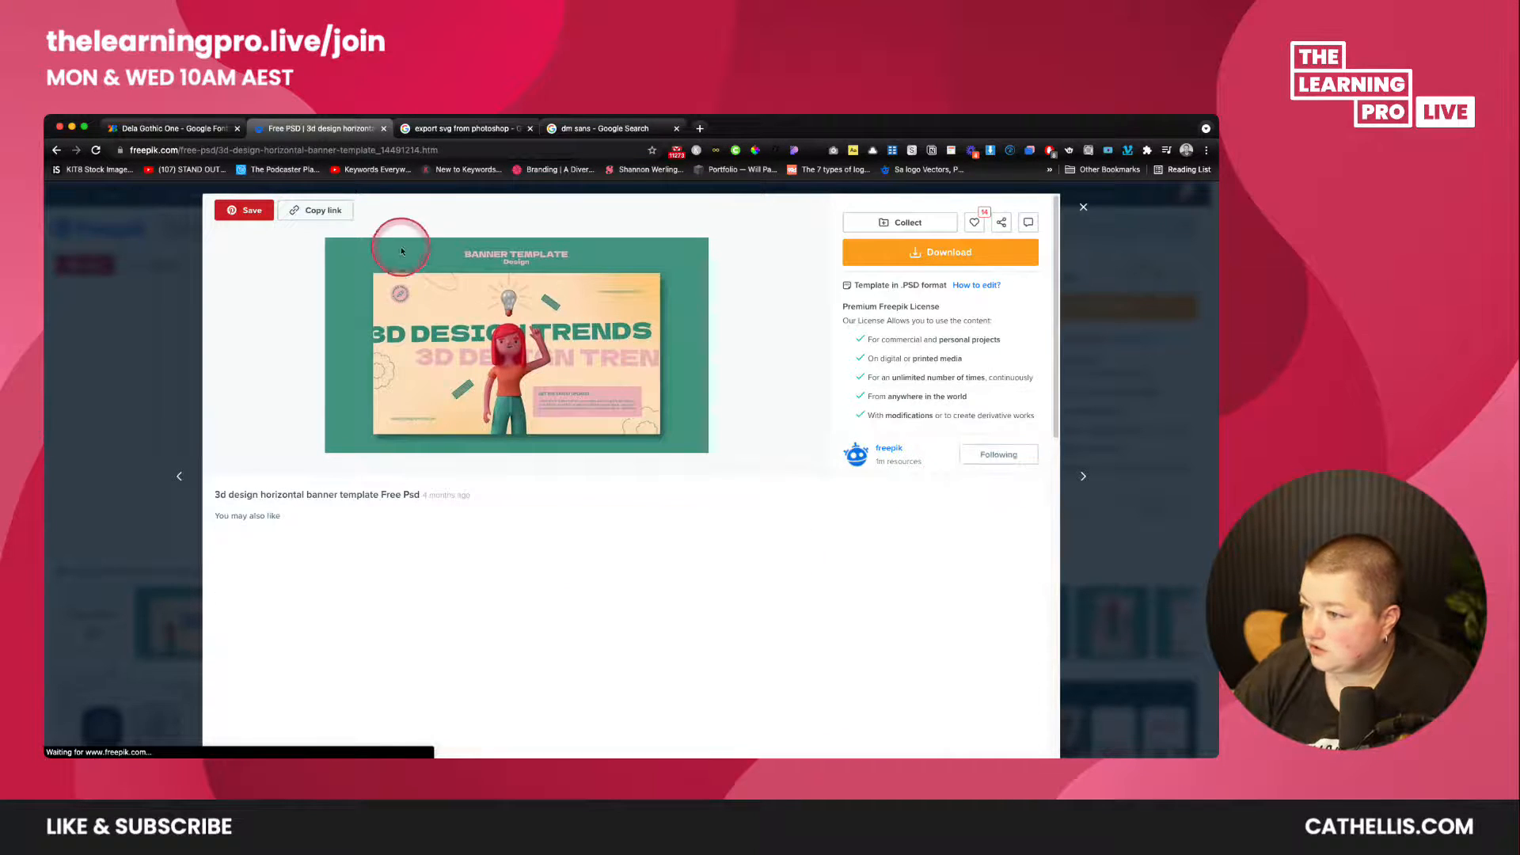
{"action": "left_click", "coordinate": [1034, 550]}
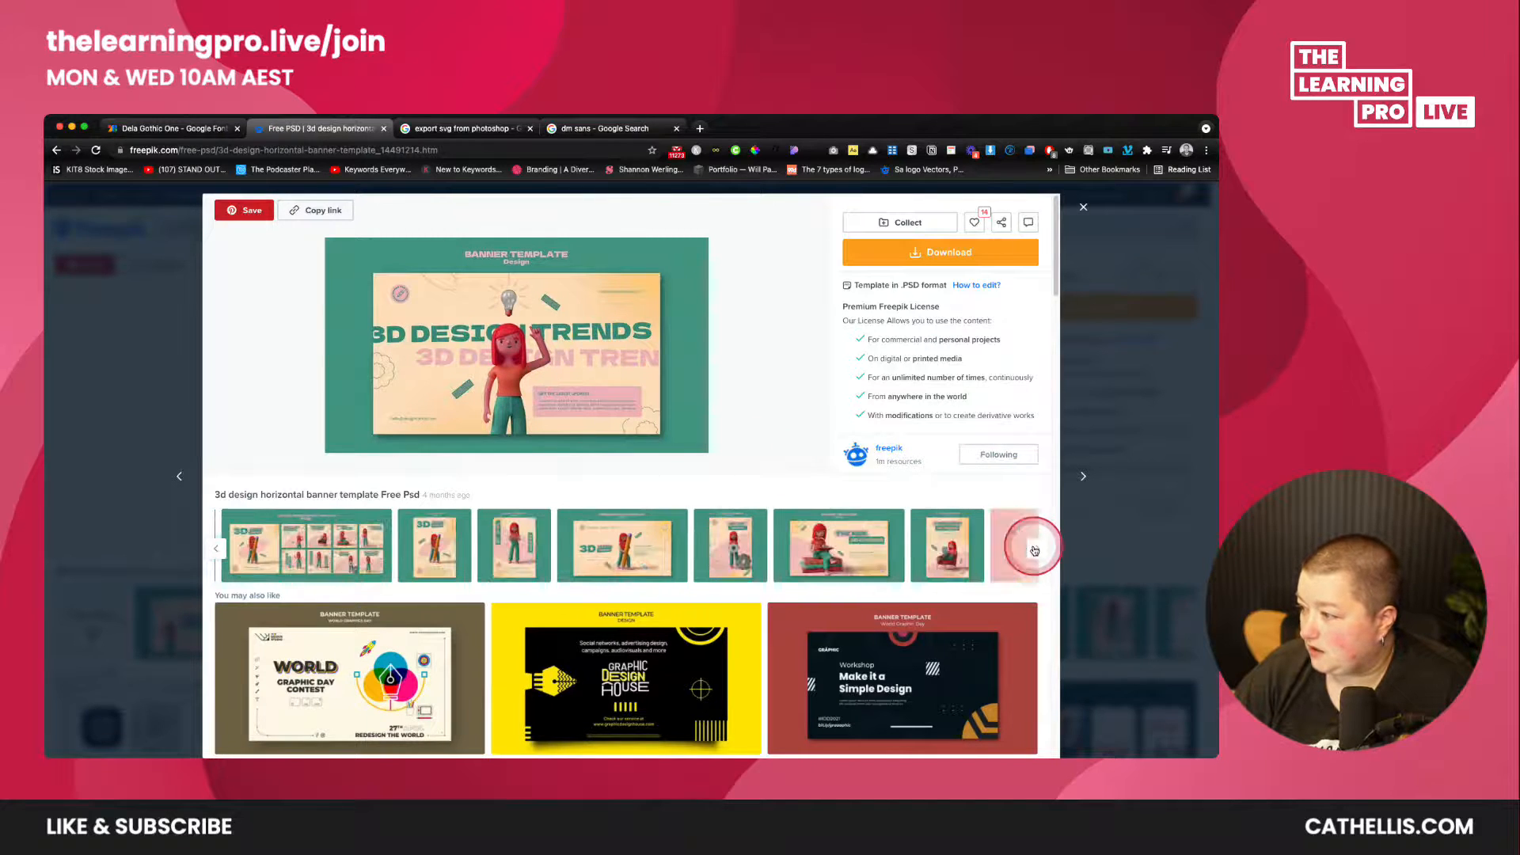
{"action": "left_click", "coordinate": [844, 552]}
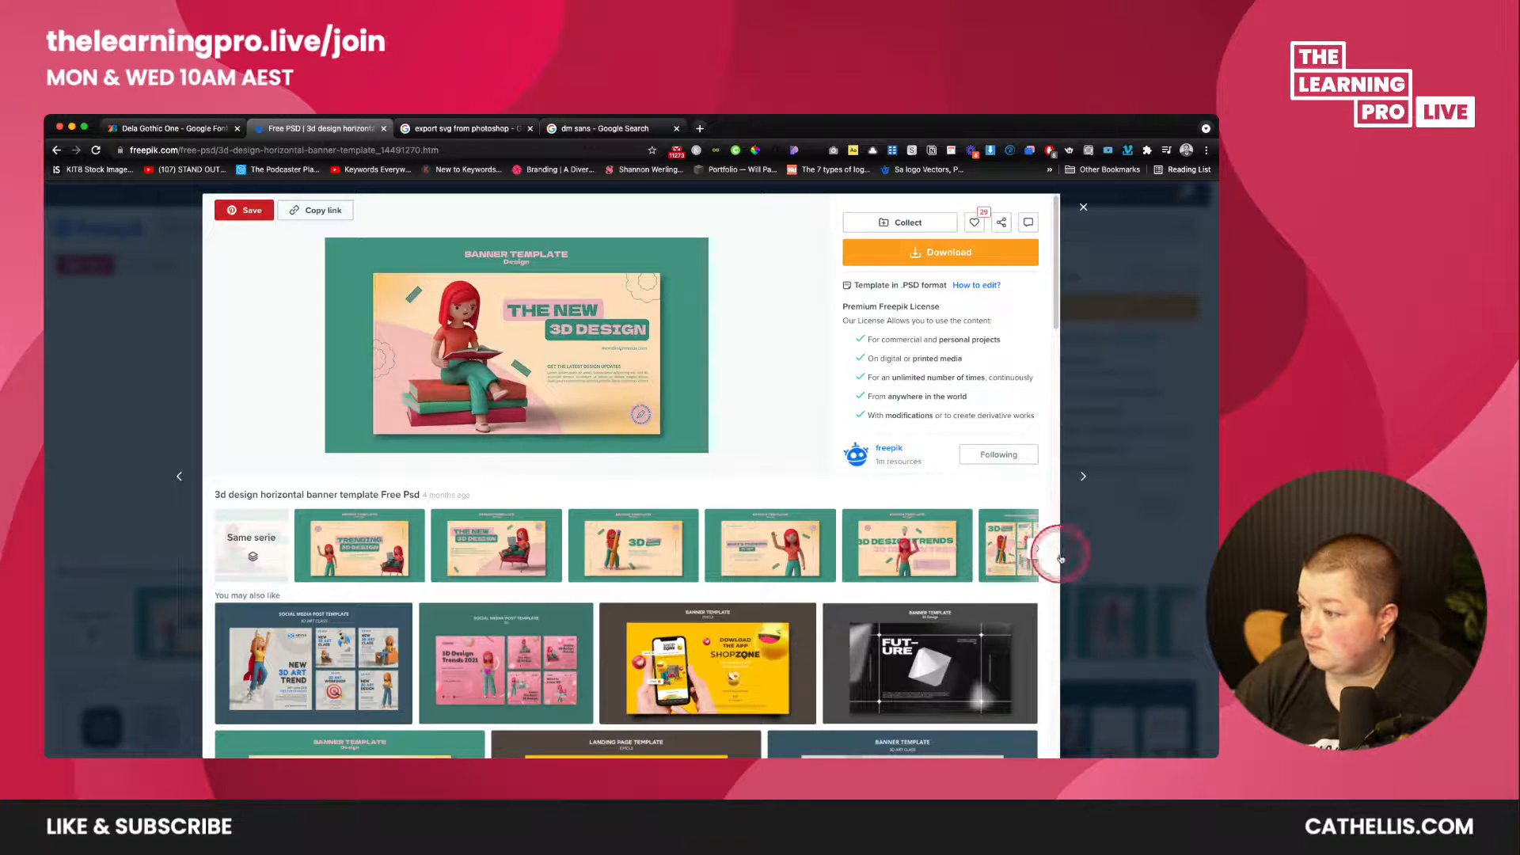
{"action": "left_click", "coordinate": [1037, 548]}
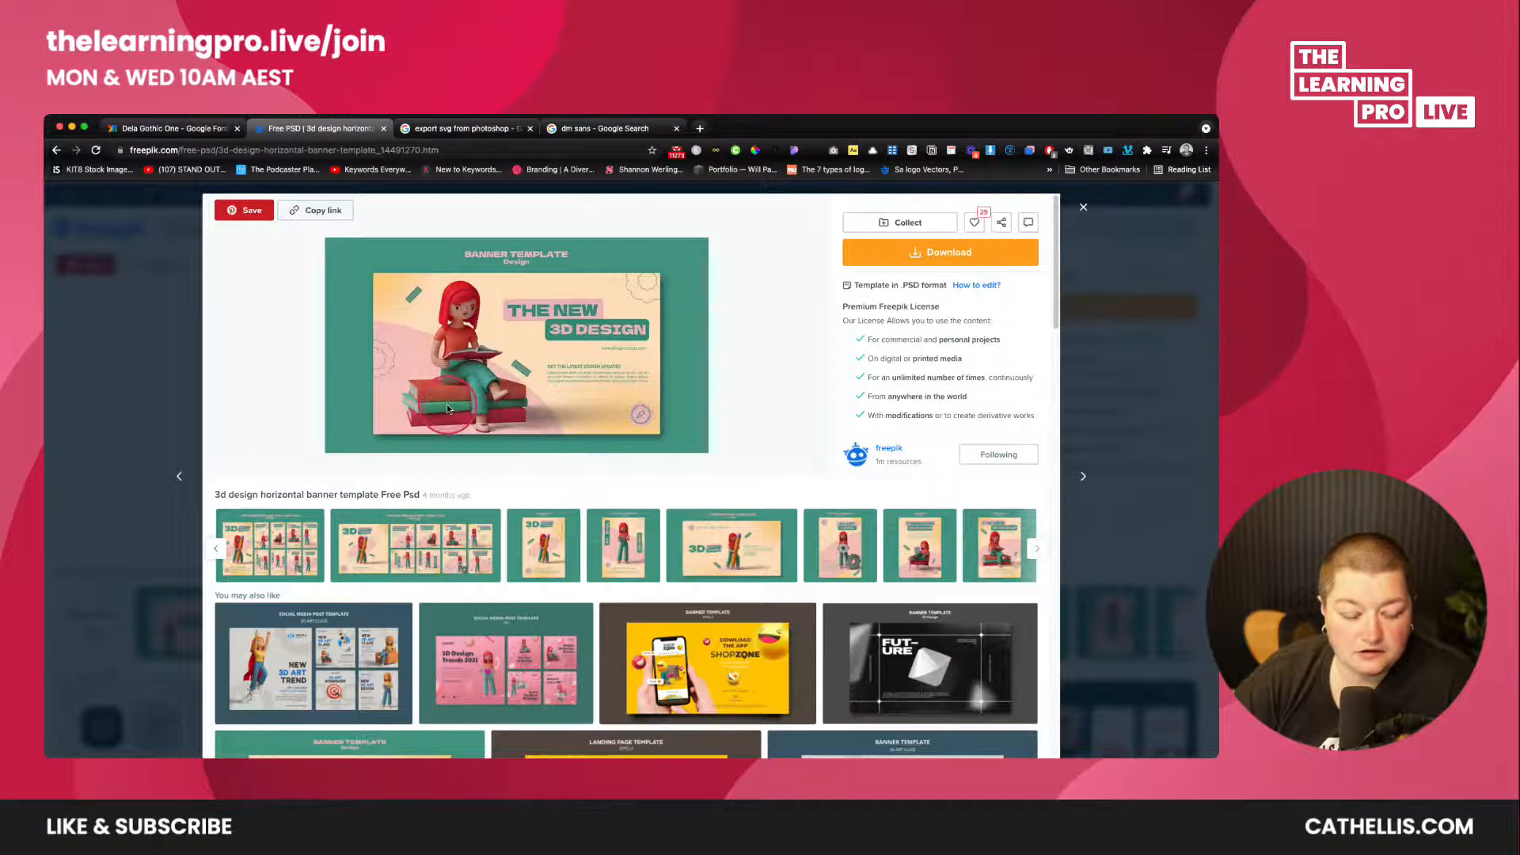
{"action": "left_click", "coordinate": [616, 556]}
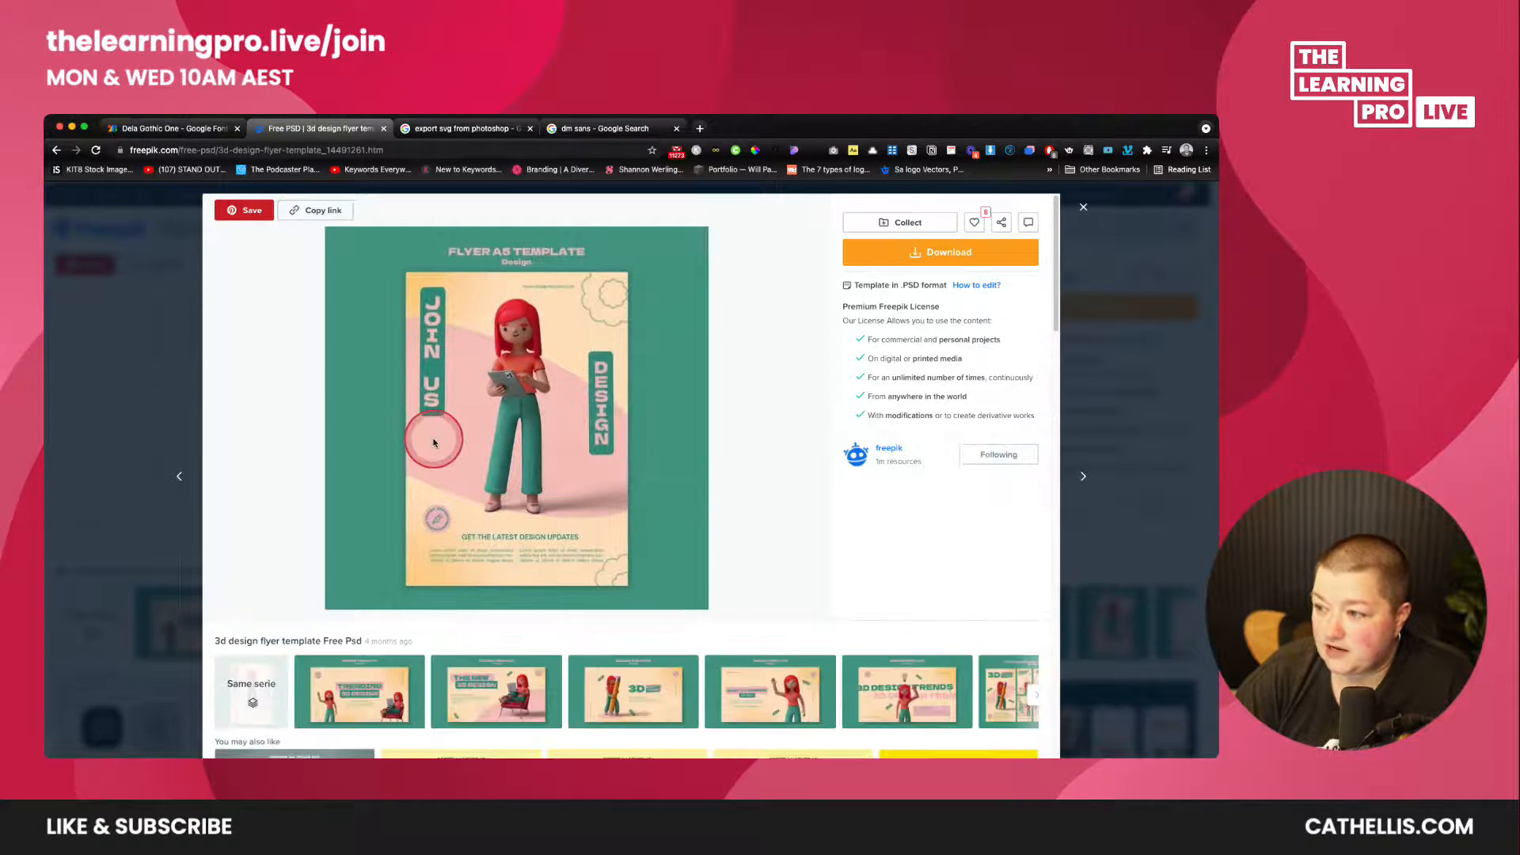
{"action": "scroll", "coordinate": [467, 490], "scroll_direction": "down", "scroll_amount": 3}
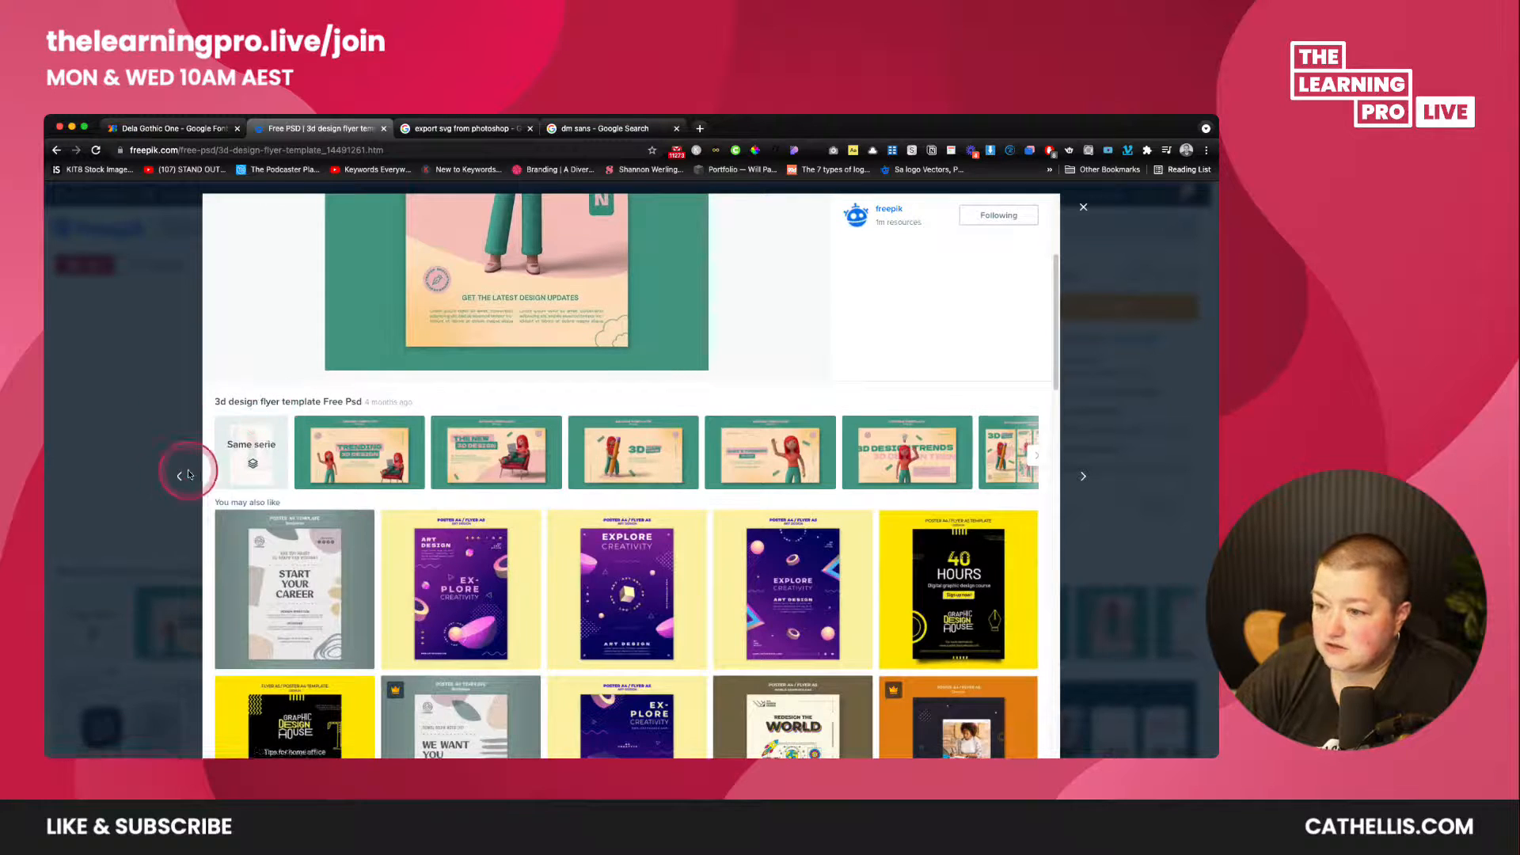
- Find the orange 3d studio landing page template with the seated woman and download 3d-studio-landing-page.zip into the psd tutorial folder
{"action": "left_click", "coordinate": [184, 475]}
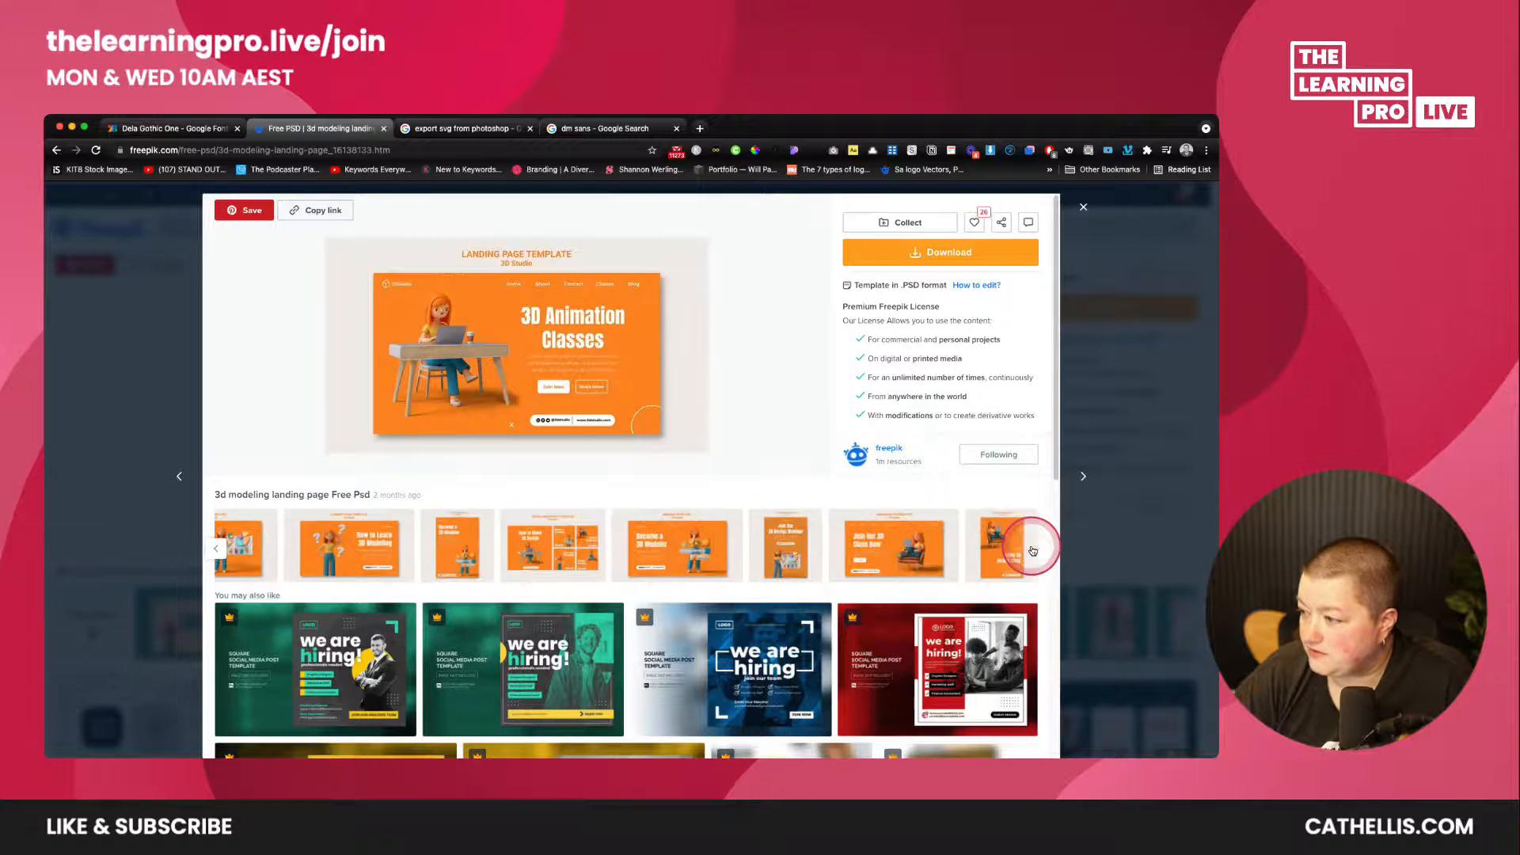
{"action": "left_click", "coordinate": [892, 555]}
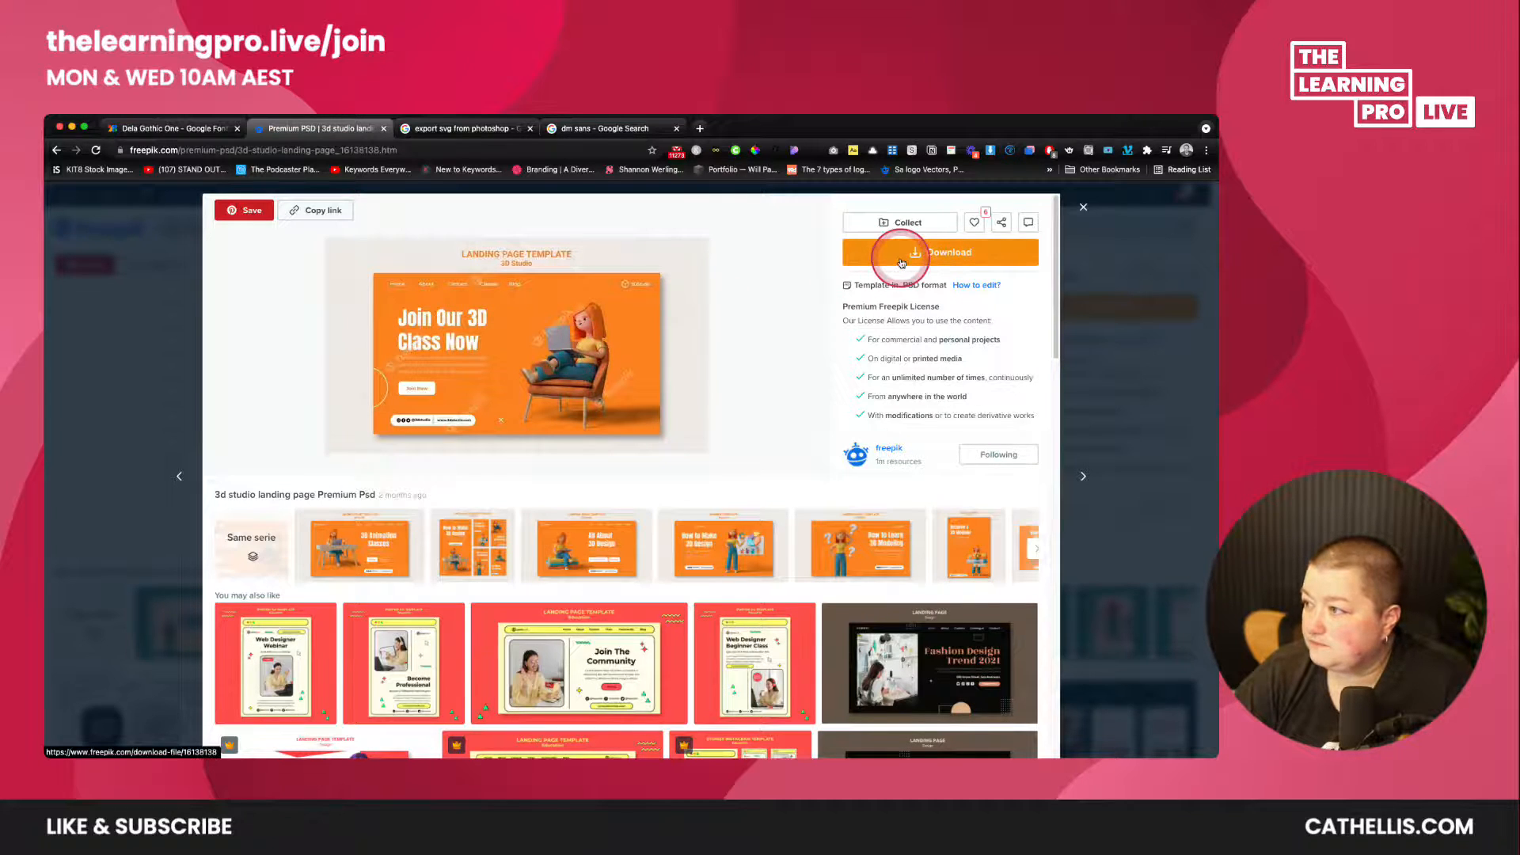
{"action": "left_click", "coordinate": [962, 247]}
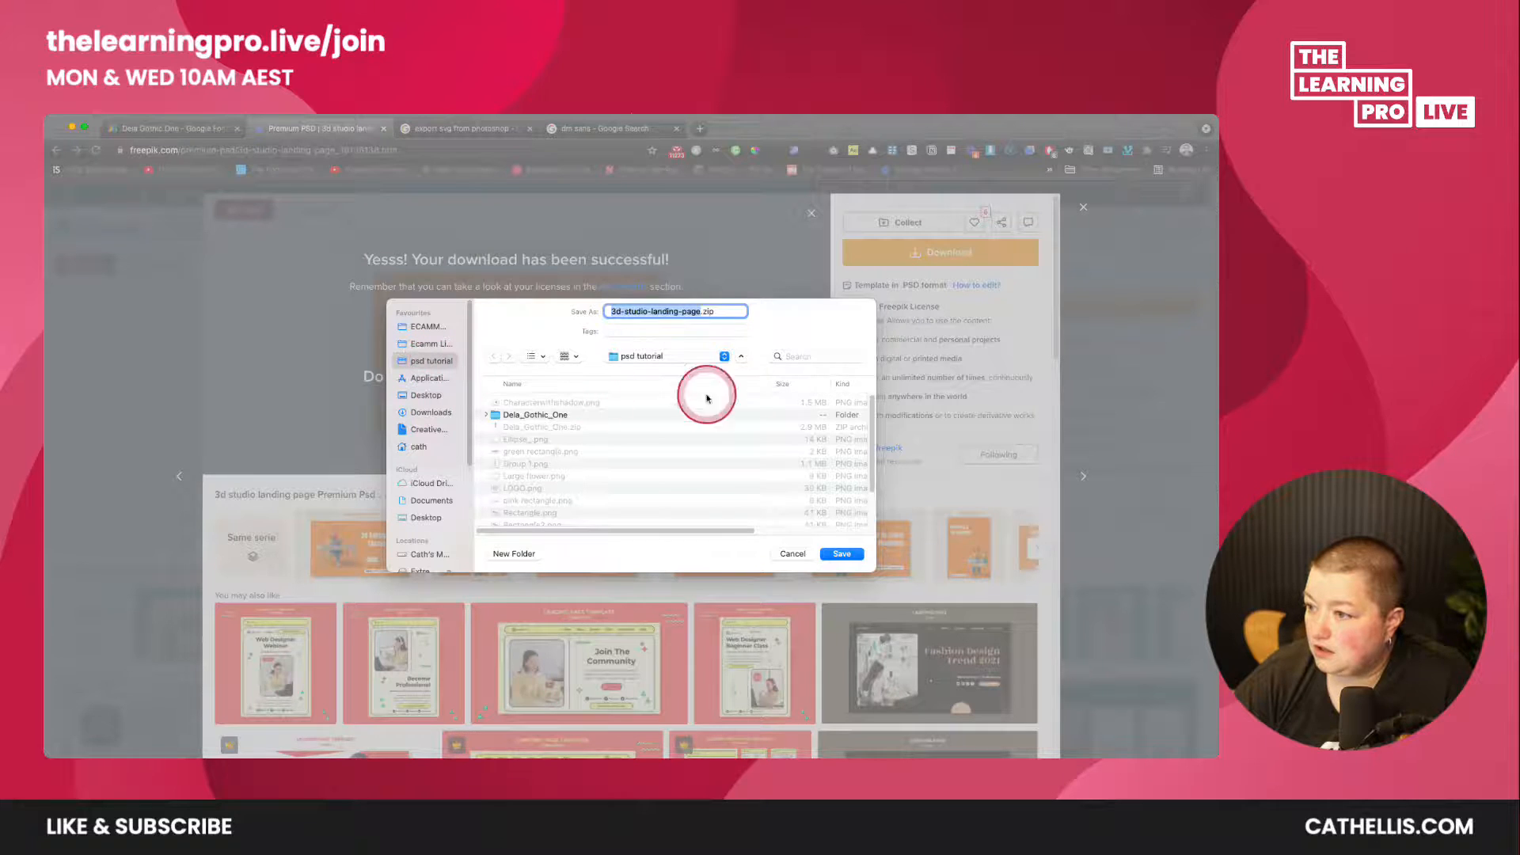
{"action": "left_click", "coordinate": [842, 553]}
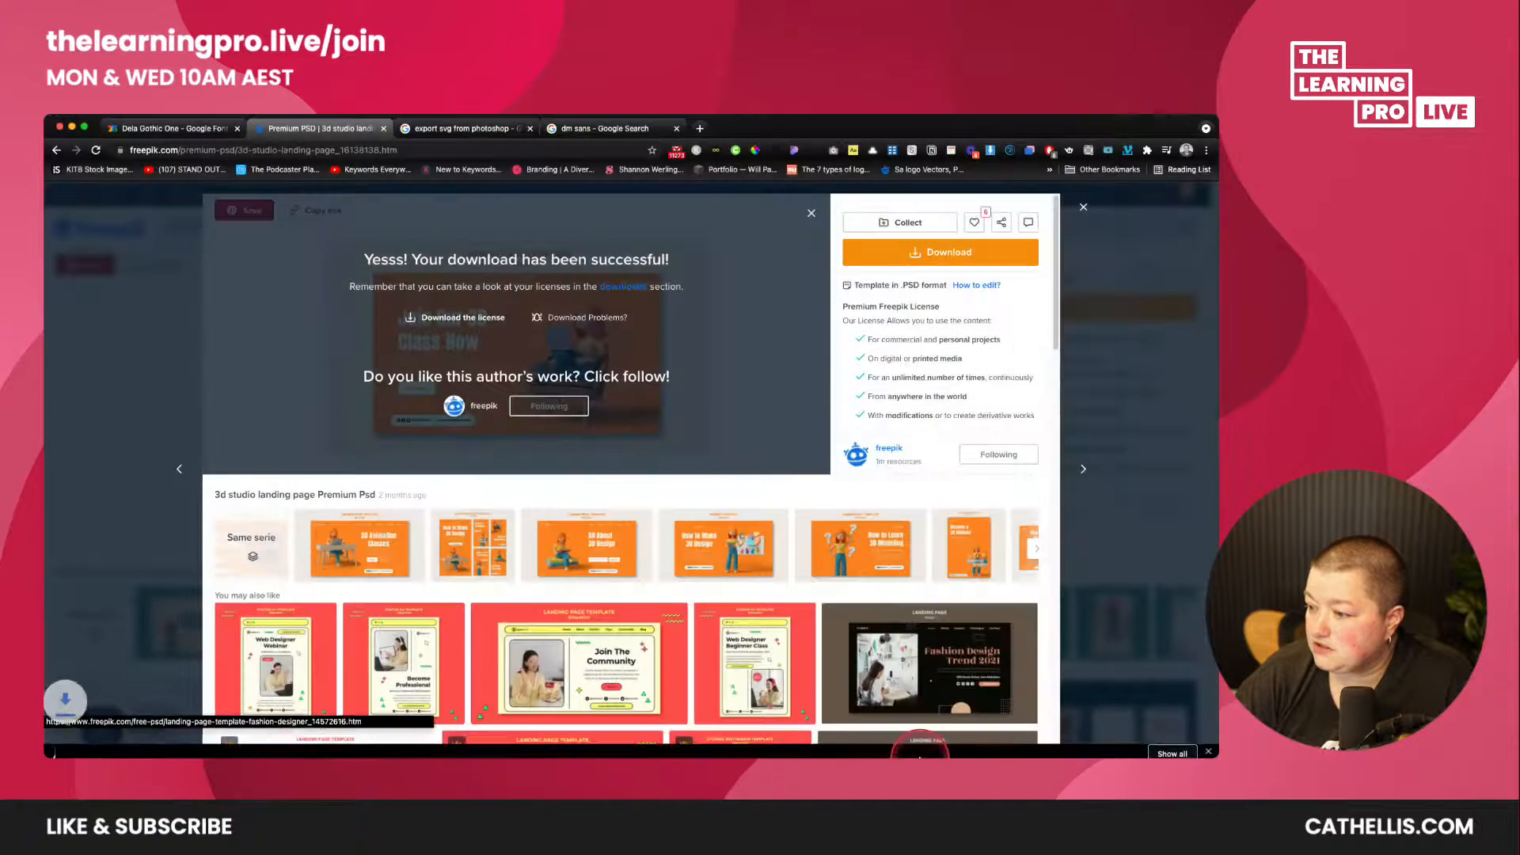
{"action": "mouse_move", "coordinate": [919, 756]}
{"action": "left_click", "coordinate": [1114, 732]}
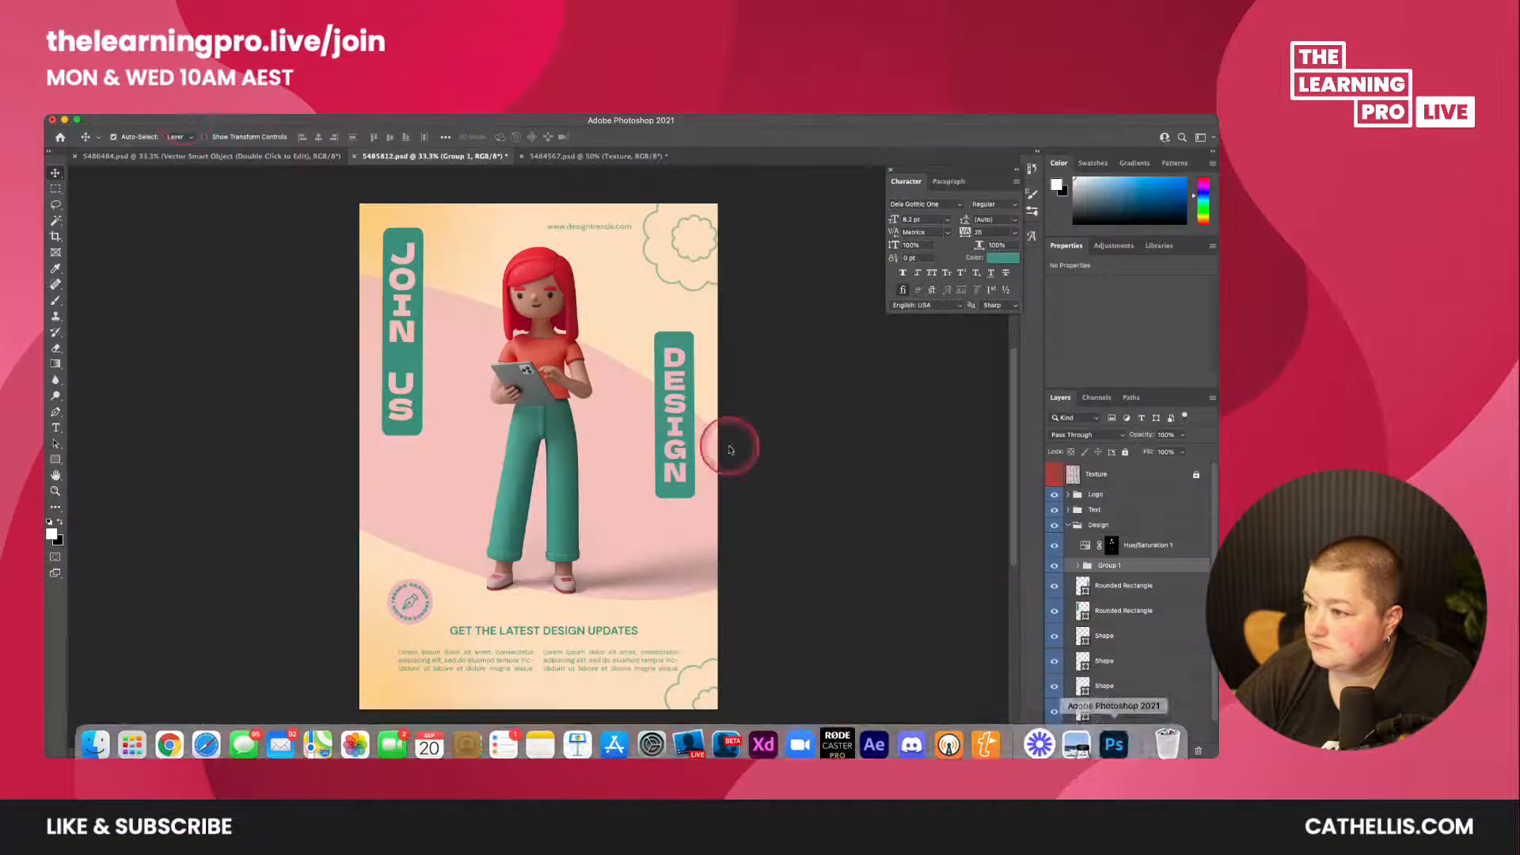
{"action": "left_click", "coordinate": [134, 111]}
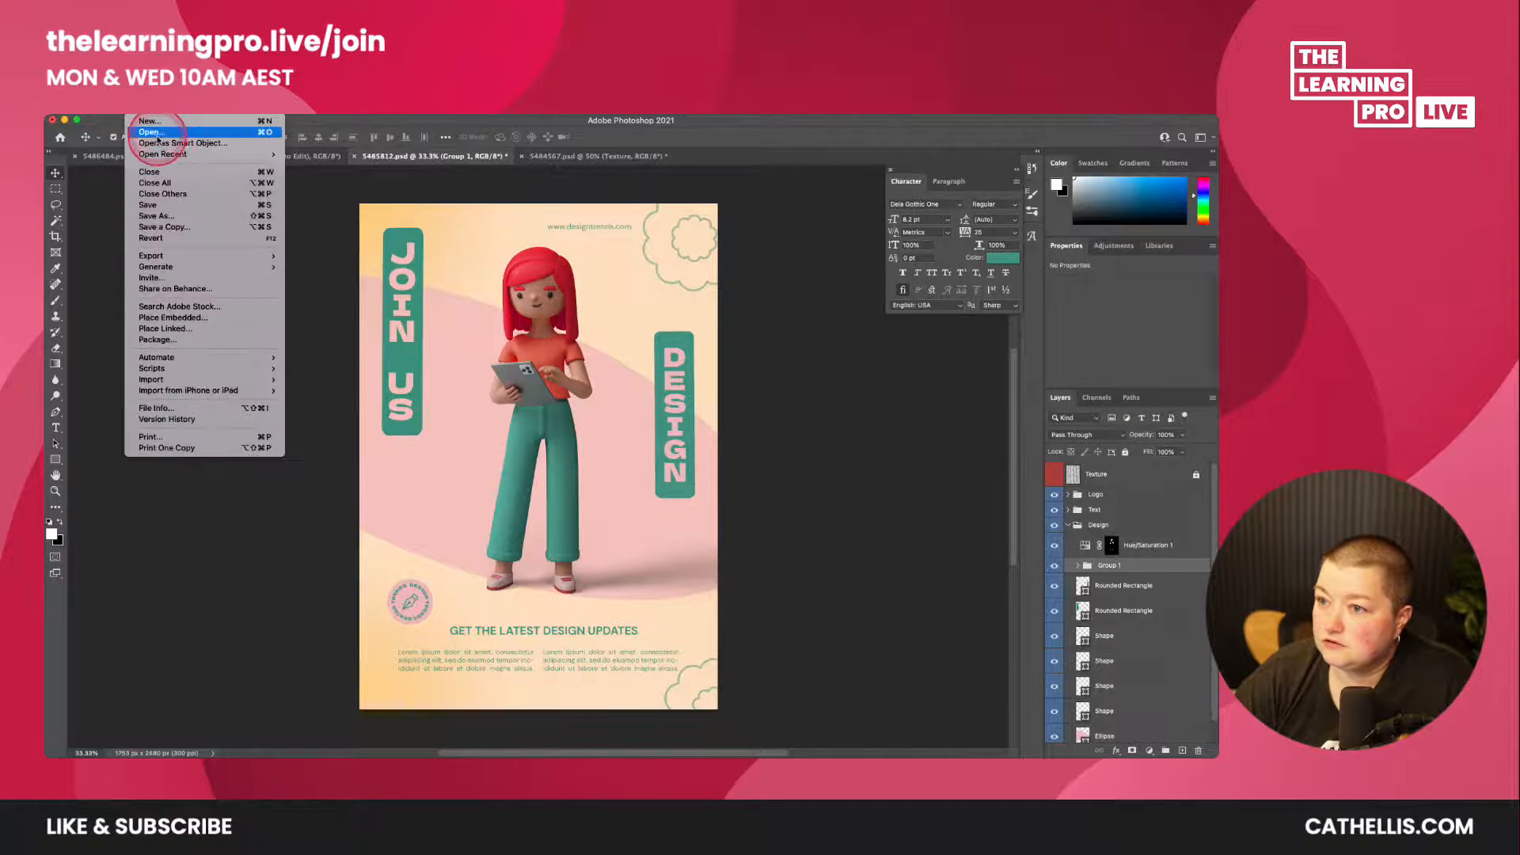
{"action": "left_click", "coordinate": [151, 131]}
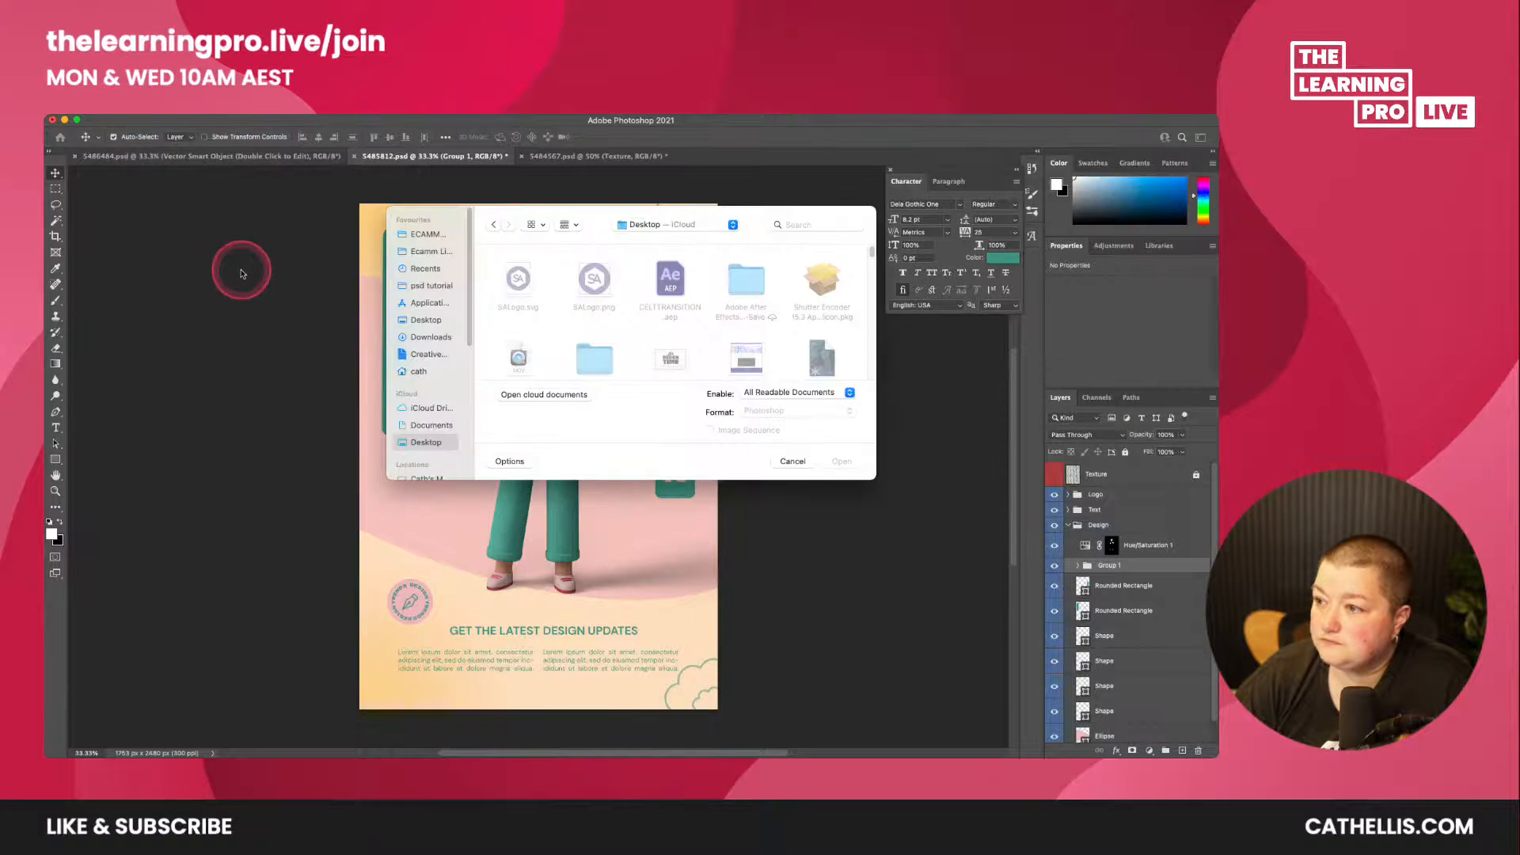
{"action": "scroll", "coordinate": [712, 308], "scroll_direction": "down", "scroll_amount": 5}
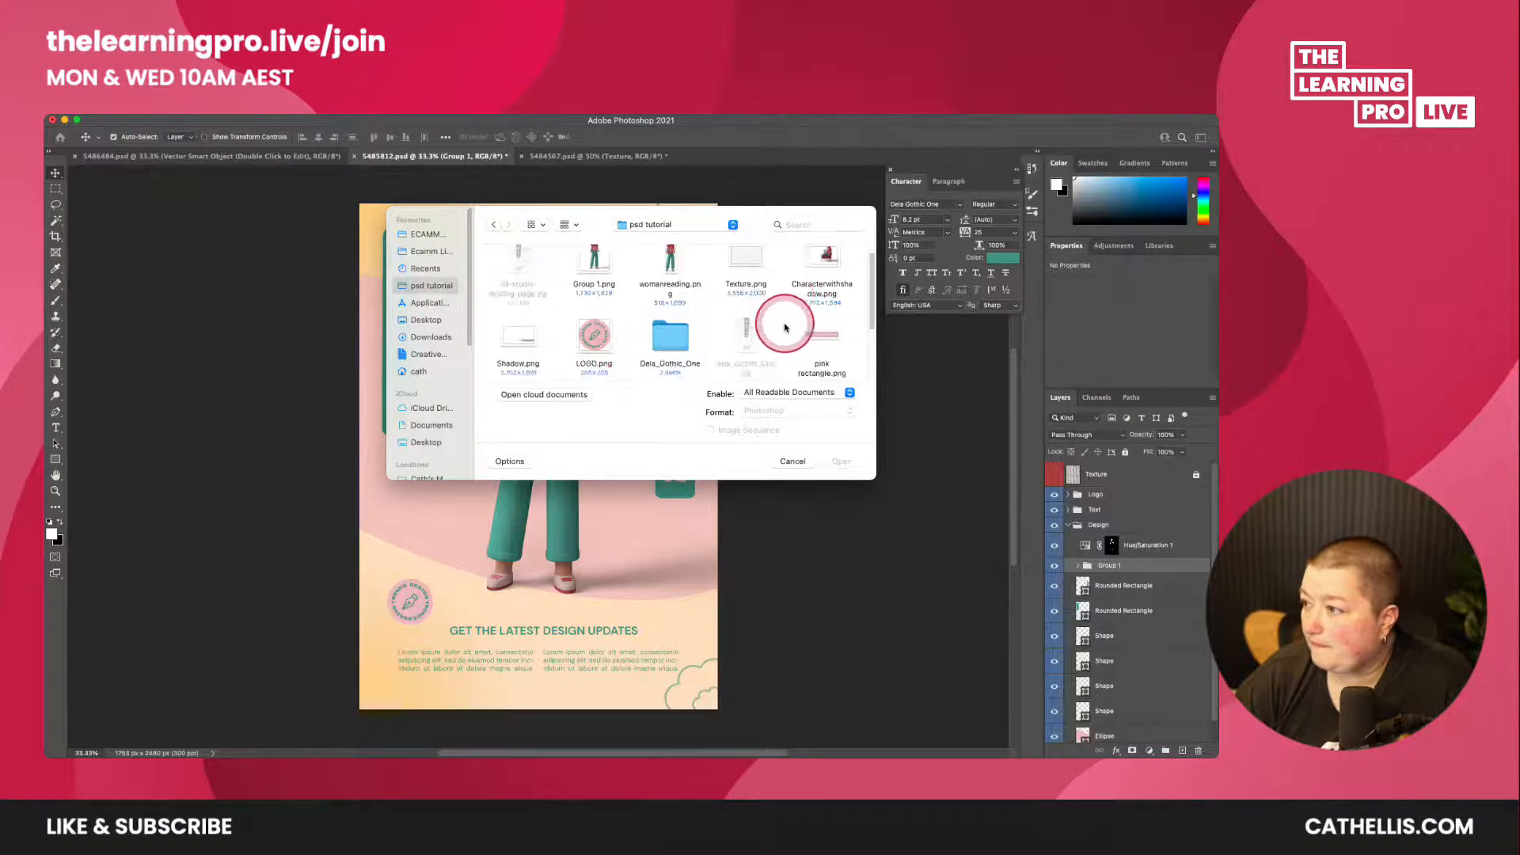
{"action": "scroll", "coordinate": [785, 327], "scroll_direction": "up", "scroll_amount": 5}
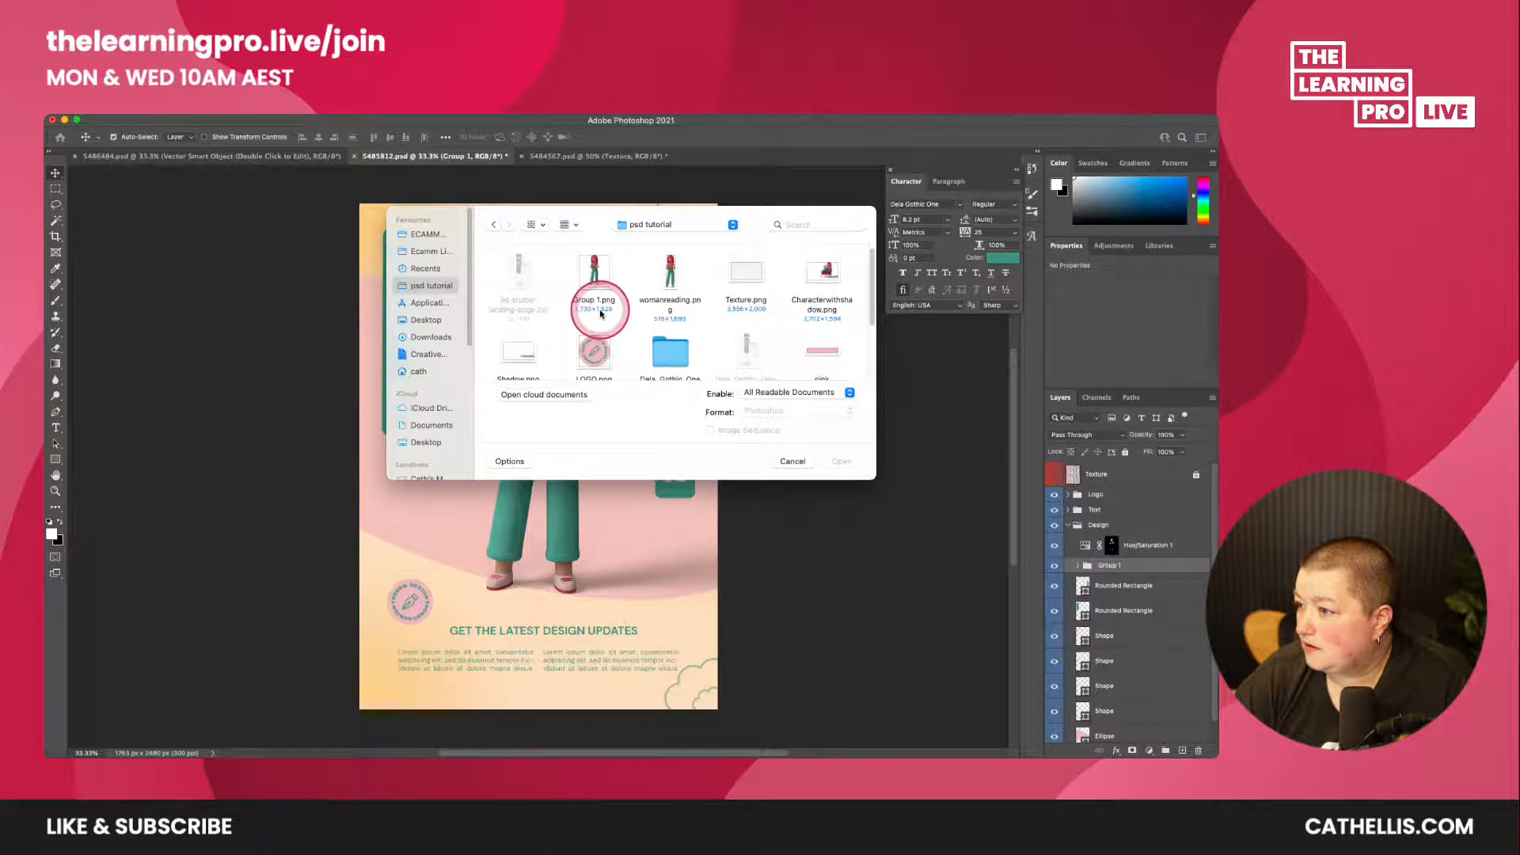
{"action": "scroll", "coordinate": [632, 333], "scroll_direction": "up", "scroll_amount": 1}
{"action": "scroll", "coordinate": [594, 324], "scroll_direction": "down", "scroll_amount": 3}
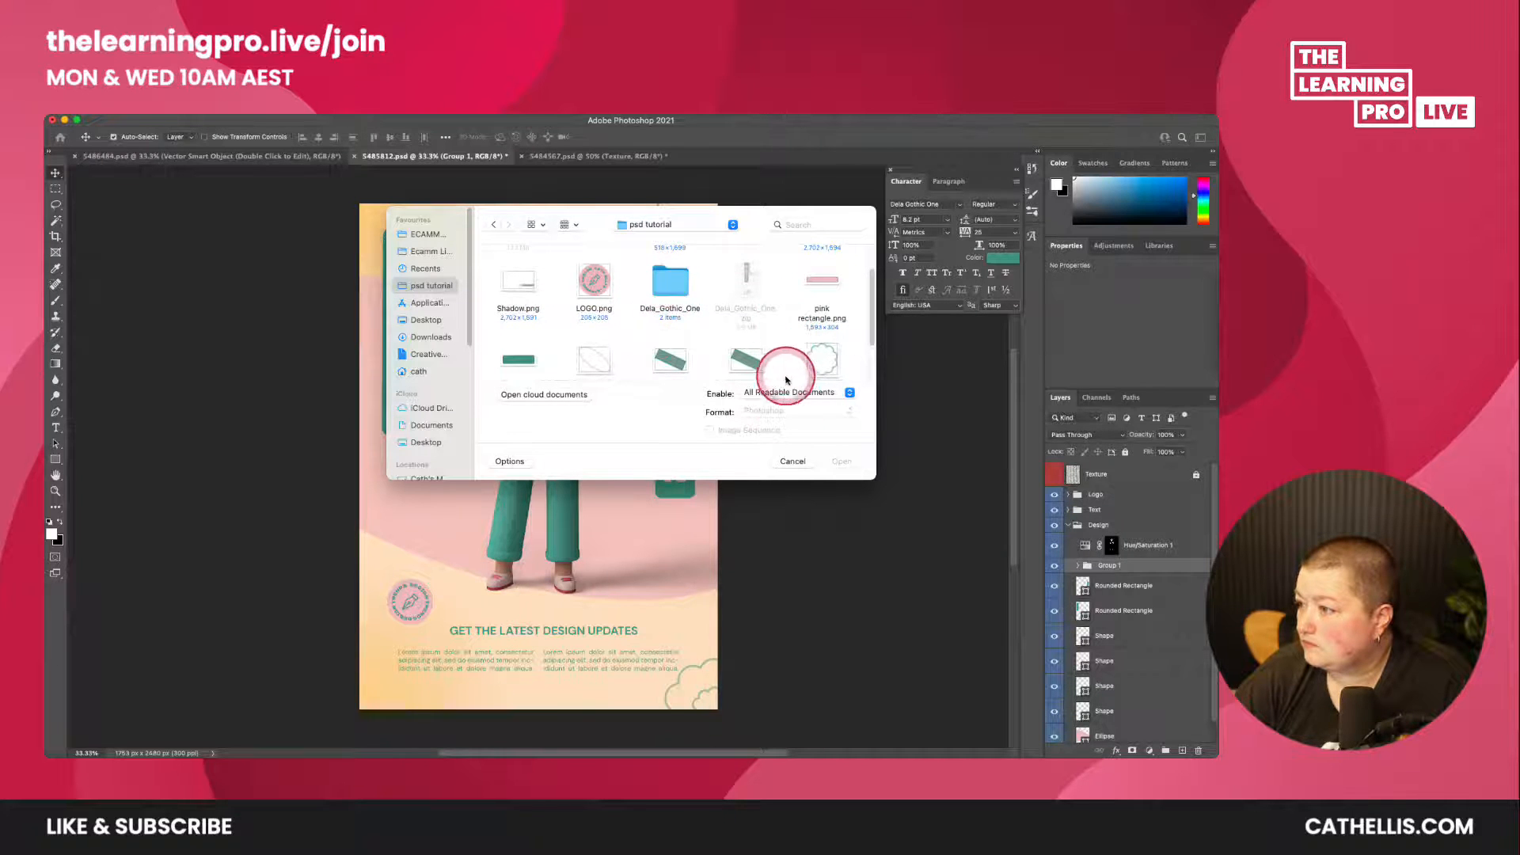
{"action": "scroll", "coordinate": [784, 356], "scroll_direction": "down", "scroll_amount": 3}
{"action": "scroll", "coordinate": [648, 336], "scroll_direction": "up", "scroll_amount": 5}
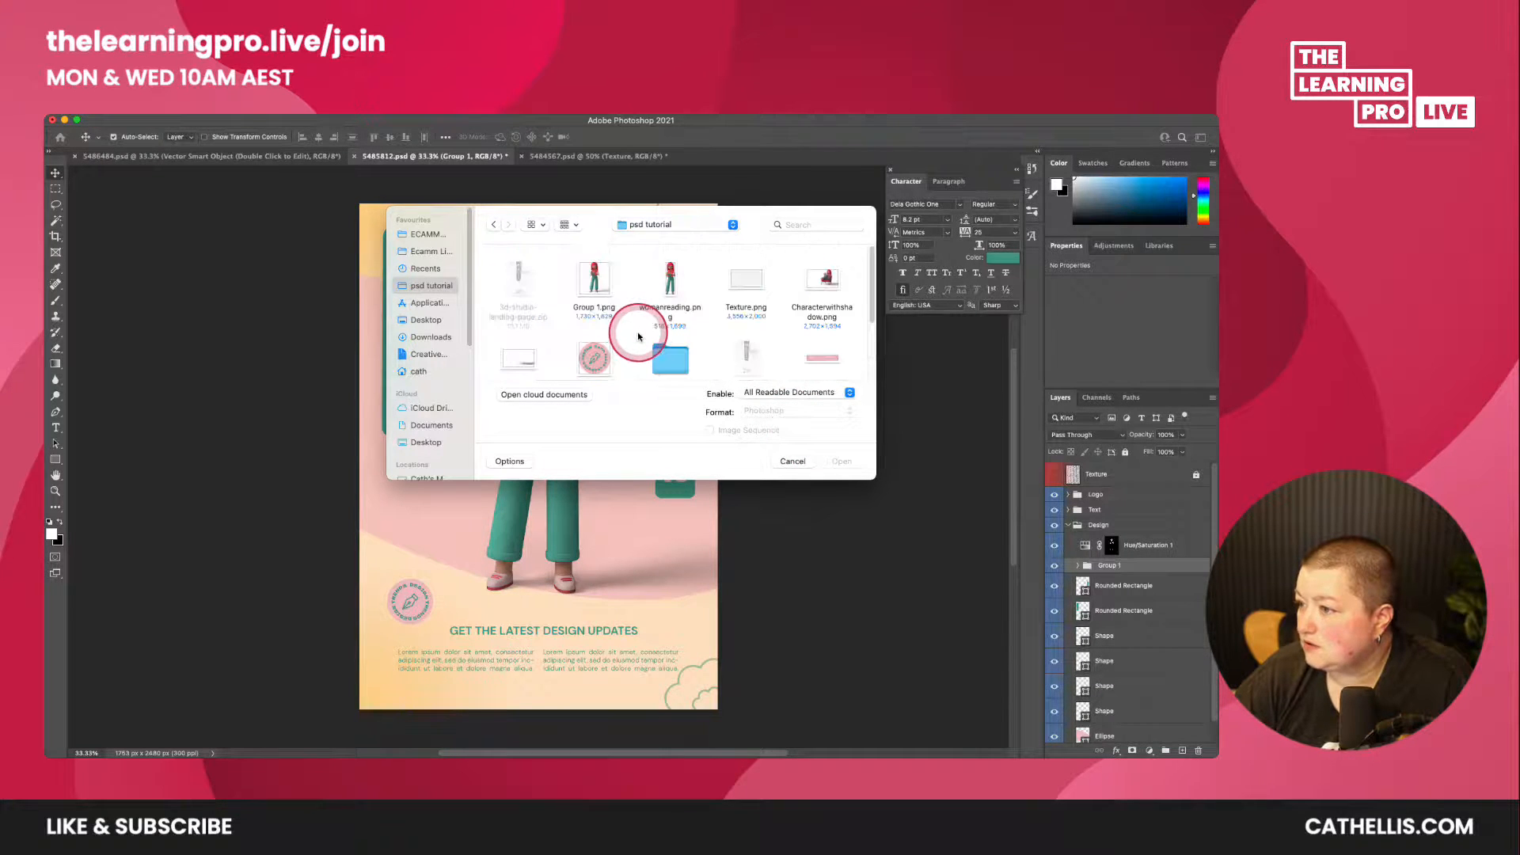
{"action": "left_click", "coordinate": [792, 461]}
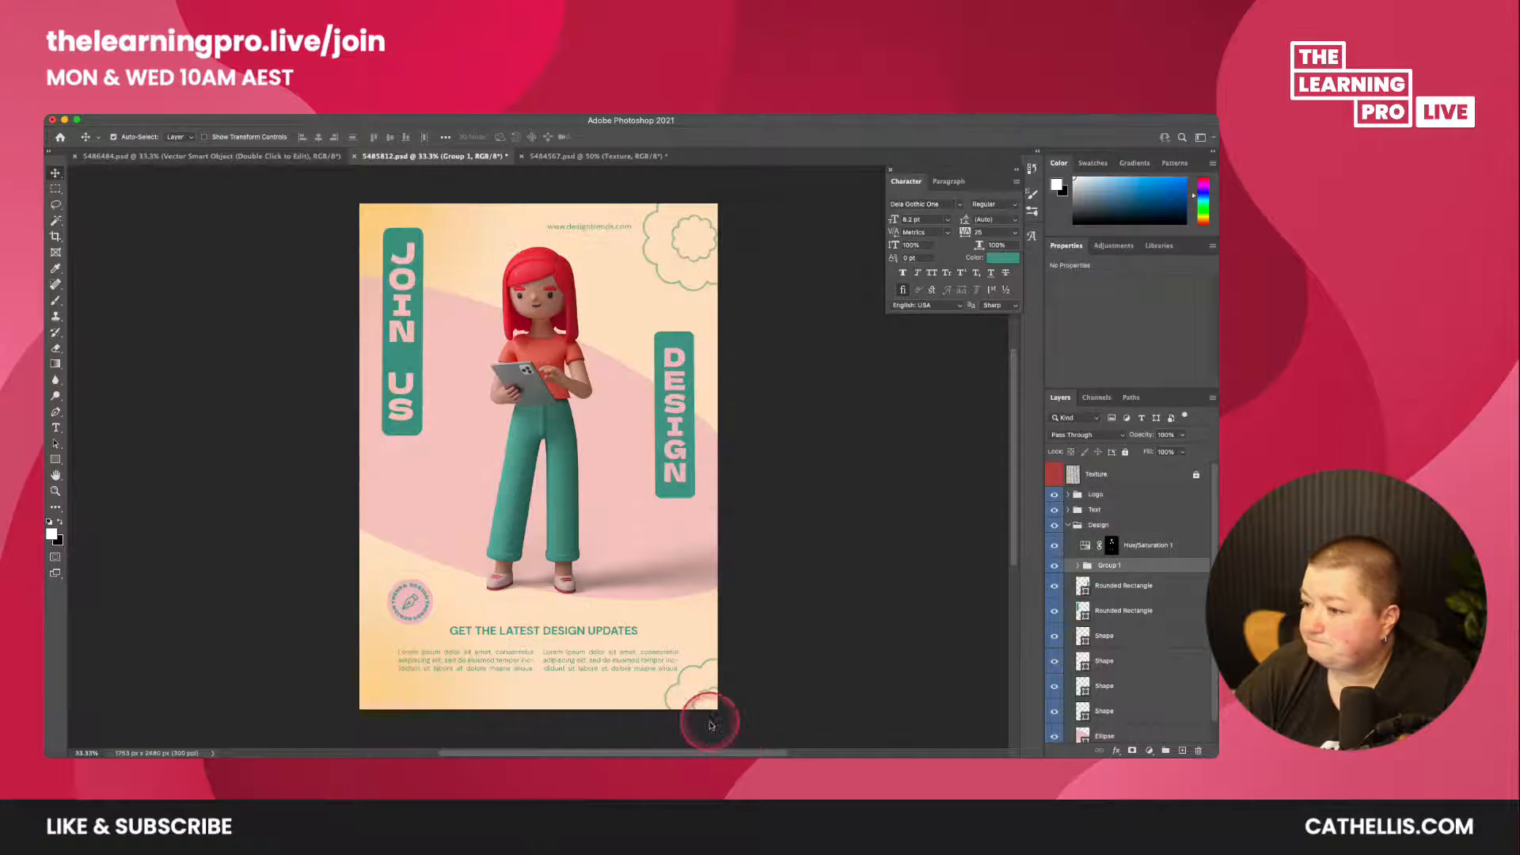
- Switch to Chrome, extract the downloaded 3d-studio-landing-page.zip and open 5690605.psd from its folder in Photoshop
{"action": "mouse_move", "coordinate": [443, 756]}
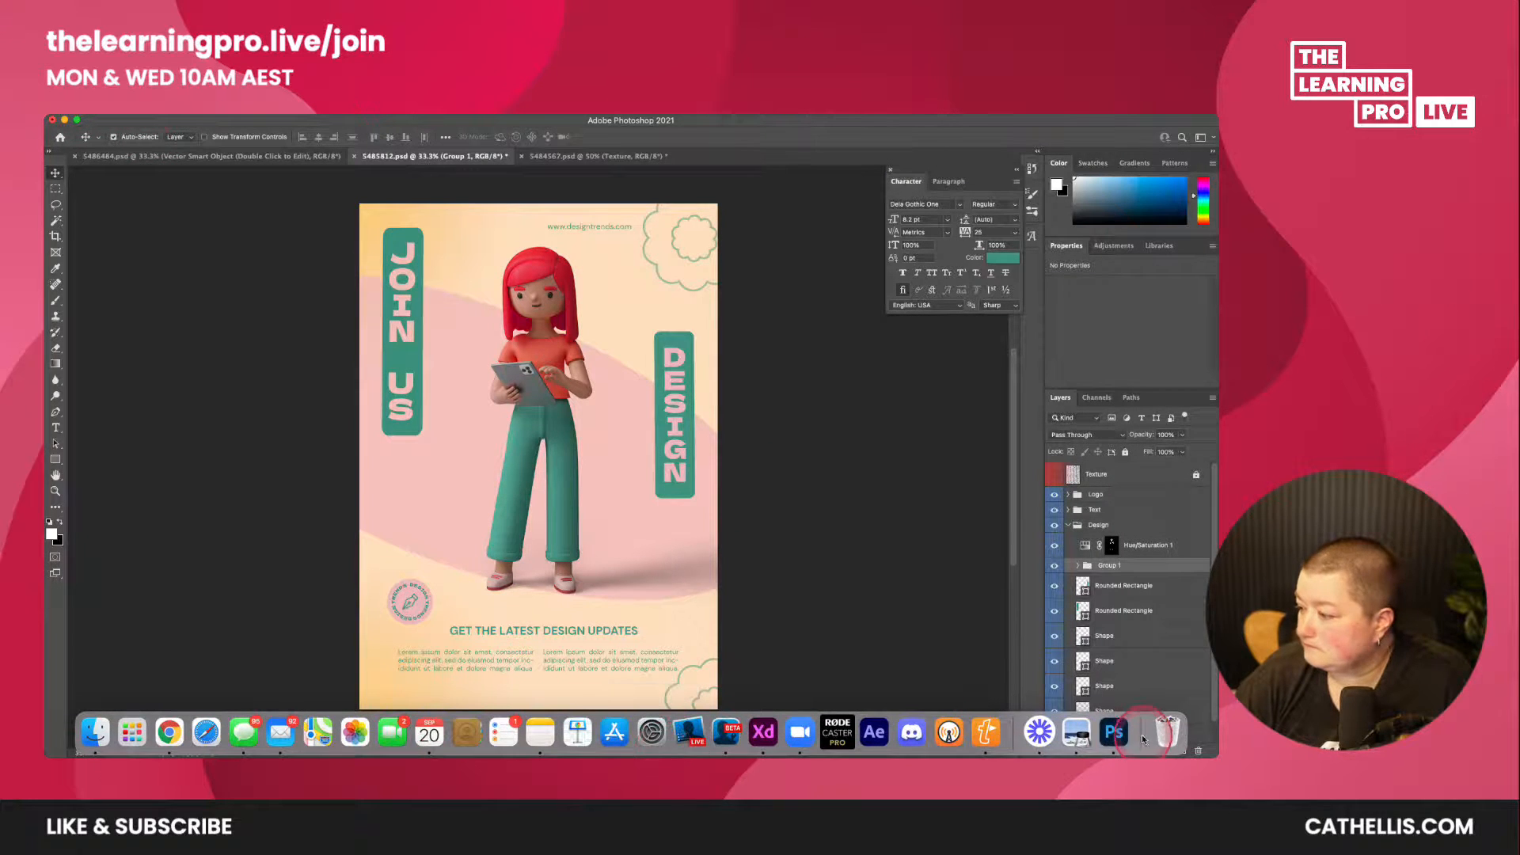
{"action": "left_click", "coordinate": [167, 735]}
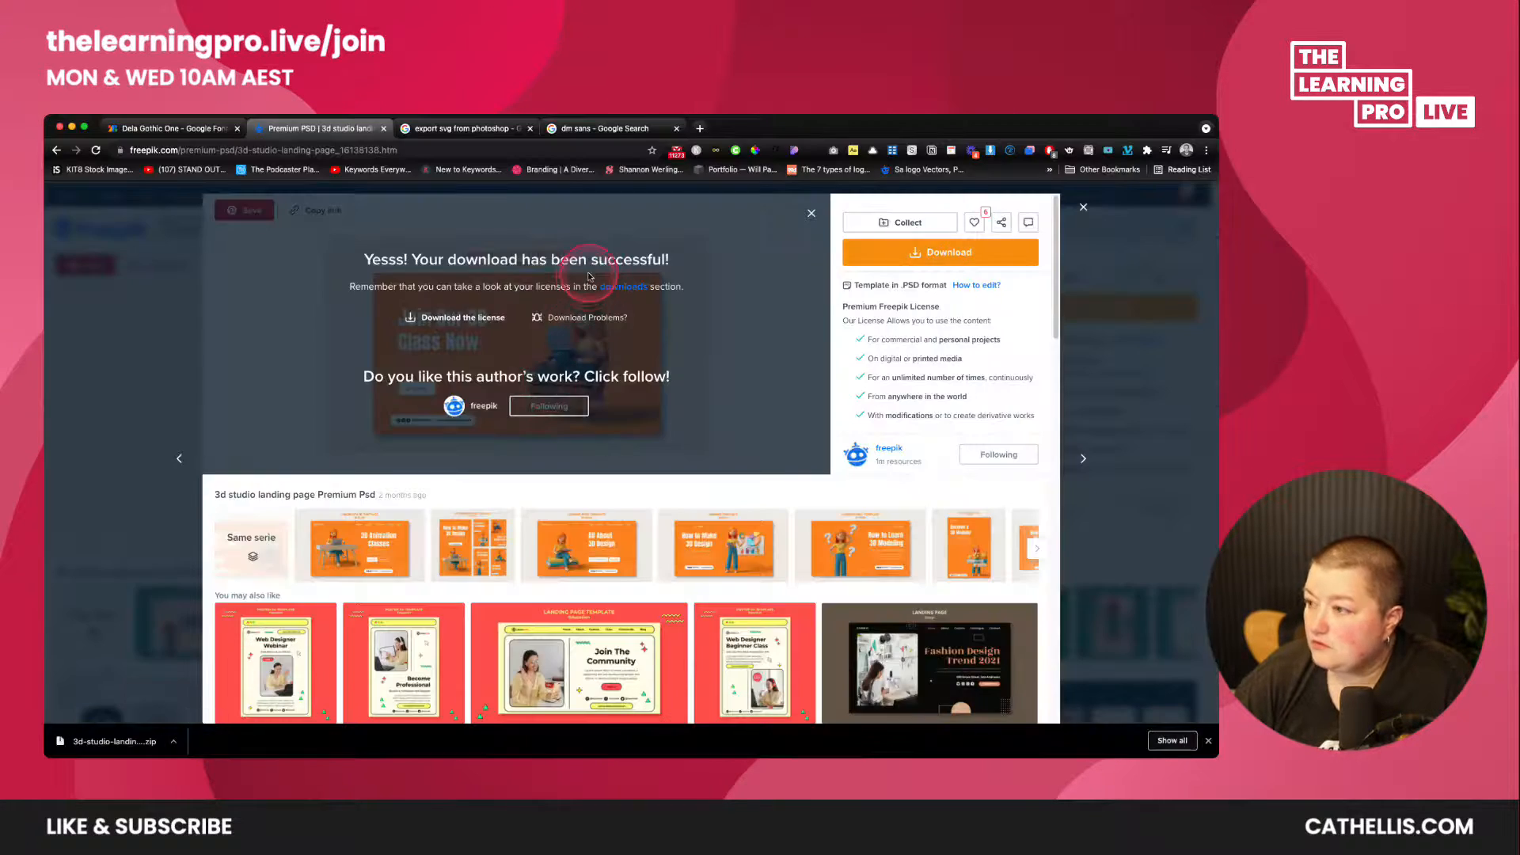
{"action": "left_click", "coordinate": [355, 578]}
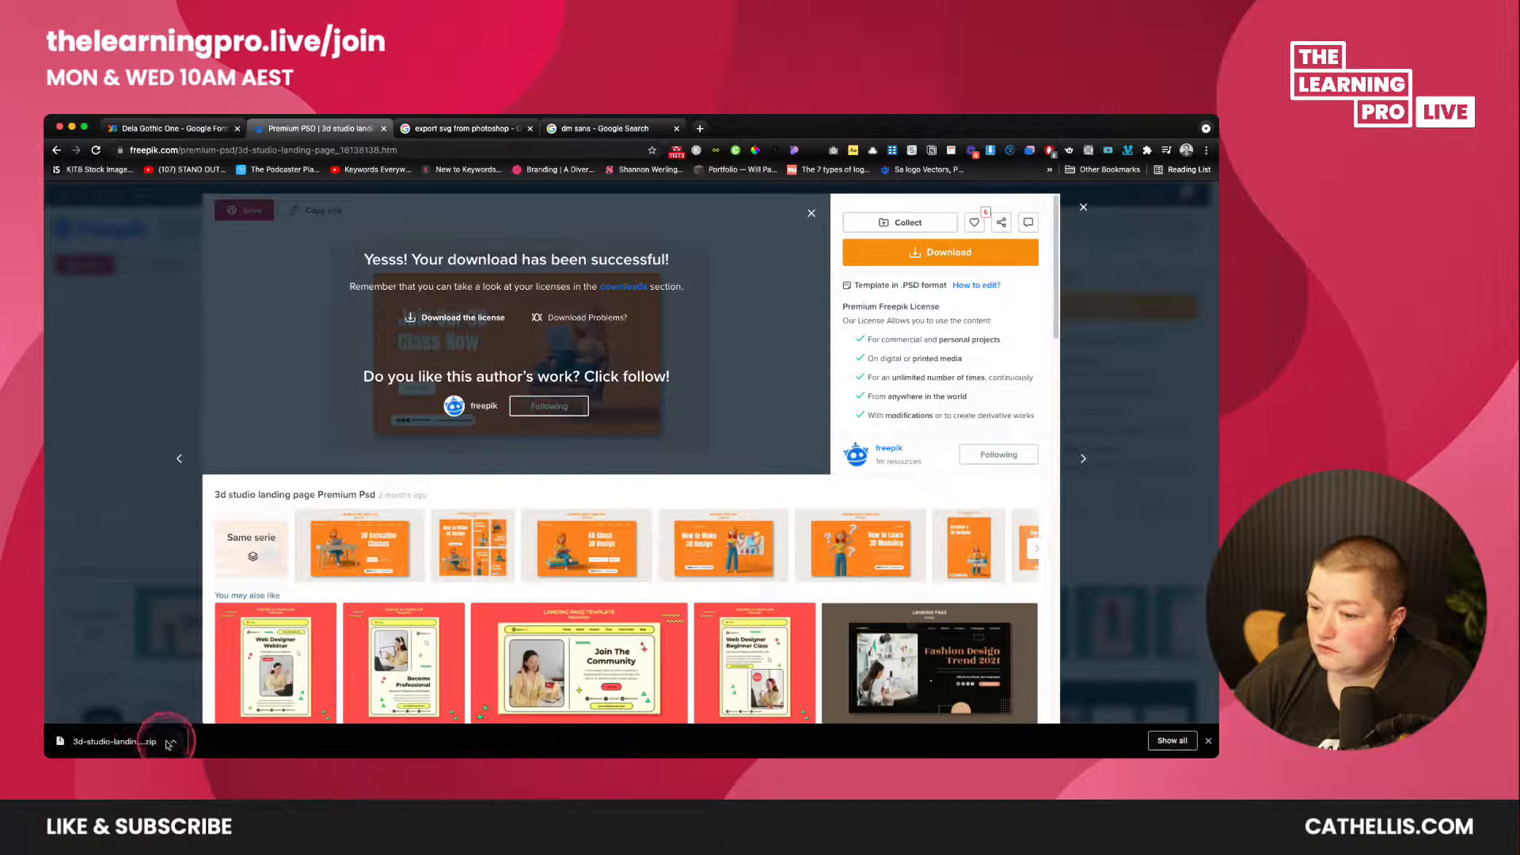
{"action": "left_click", "coordinate": [119, 740]}
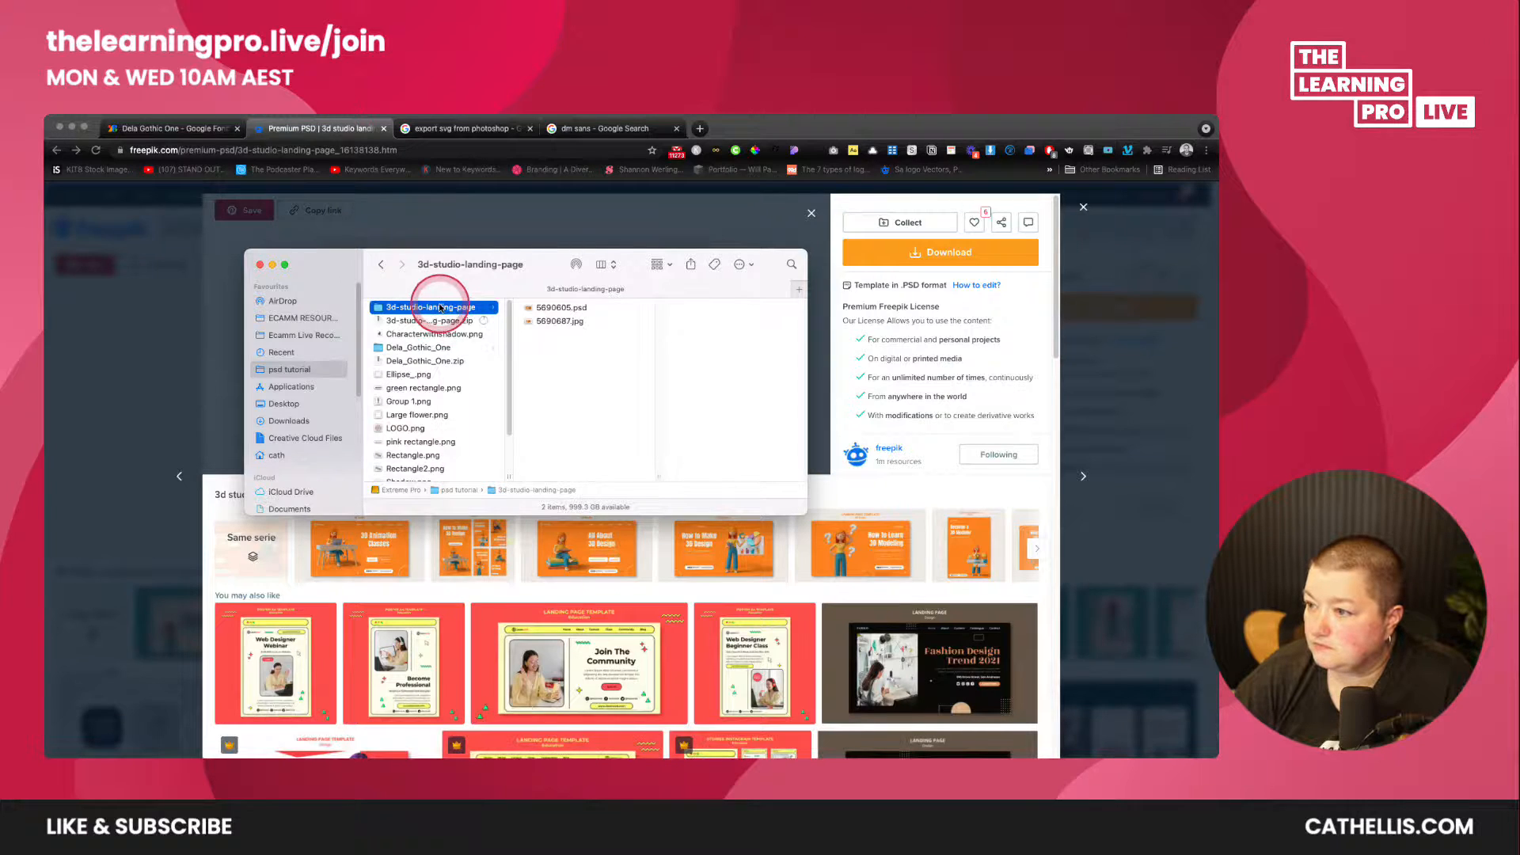
{"action": "left_click", "coordinate": [555, 310]}
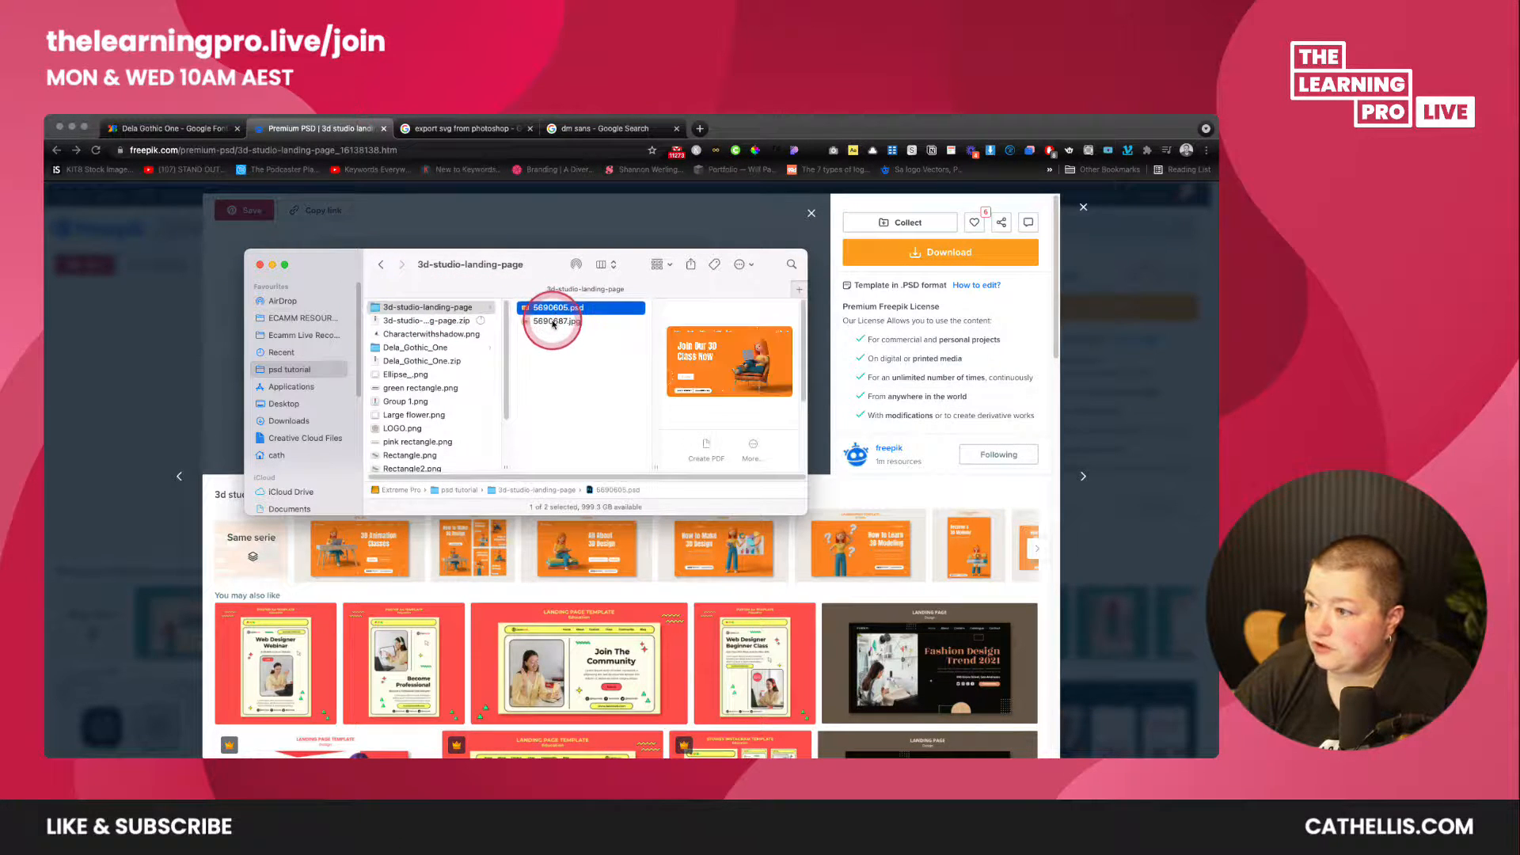
{"action": "left_click", "coordinate": [553, 323]}
{"action": "left_click", "coordinate": [548, 310]}
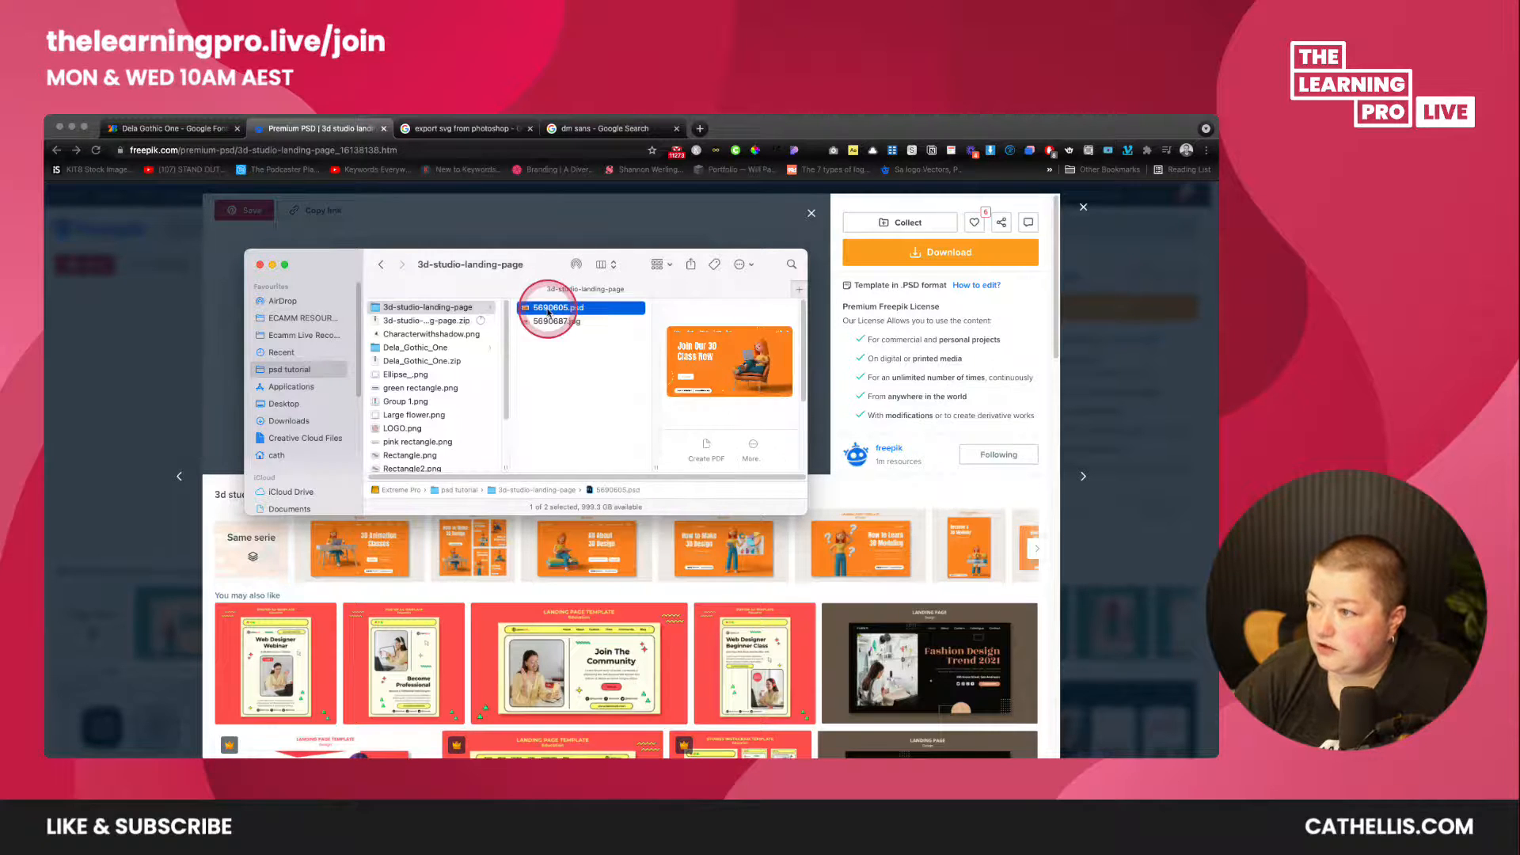
{"action": "double_click", "coordinate": [548, 310]}
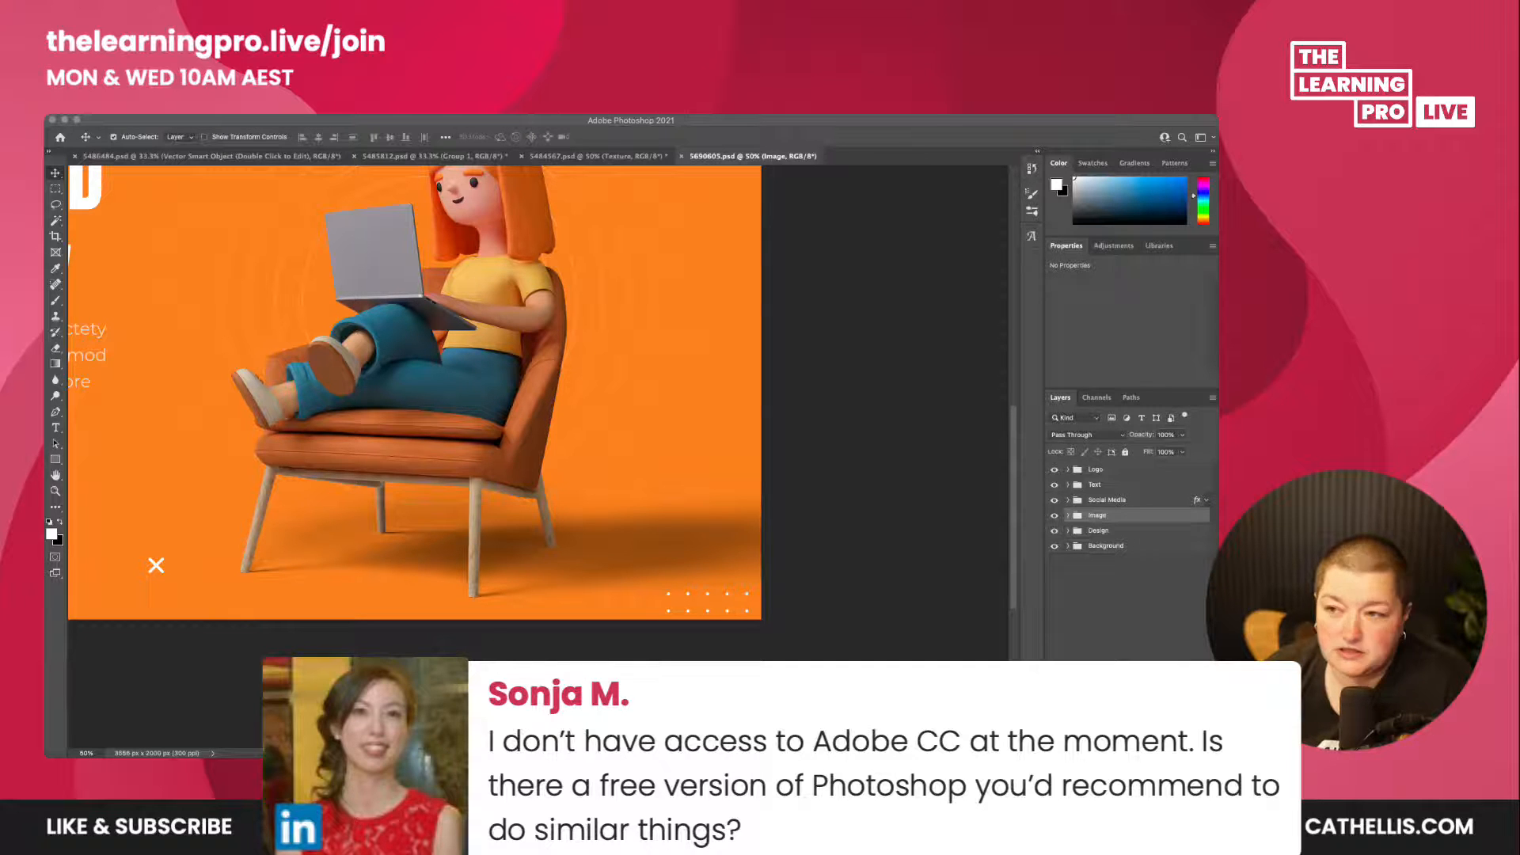
- Expand the Design group and open its Vector Smart Object for editing in Illustrator
{"action": "scroll", "coordinate": [423, 507], "scroll_direction": "up", "scroll_amount": 5}
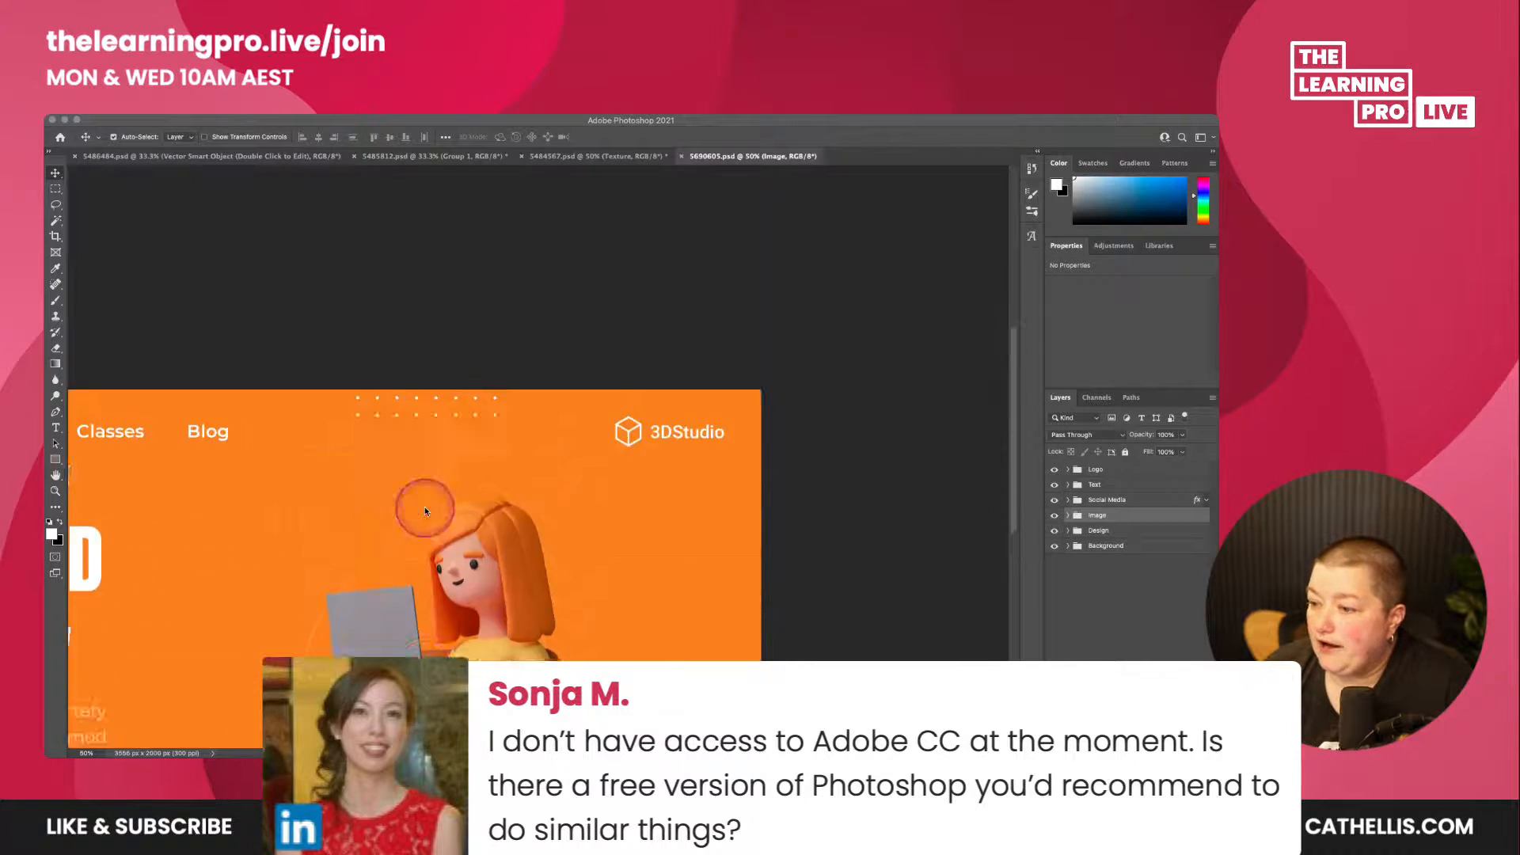
{"action": "scroll", "coordinate": [424, 507], "scroll_direction": "down", "scroll_amount": 5}
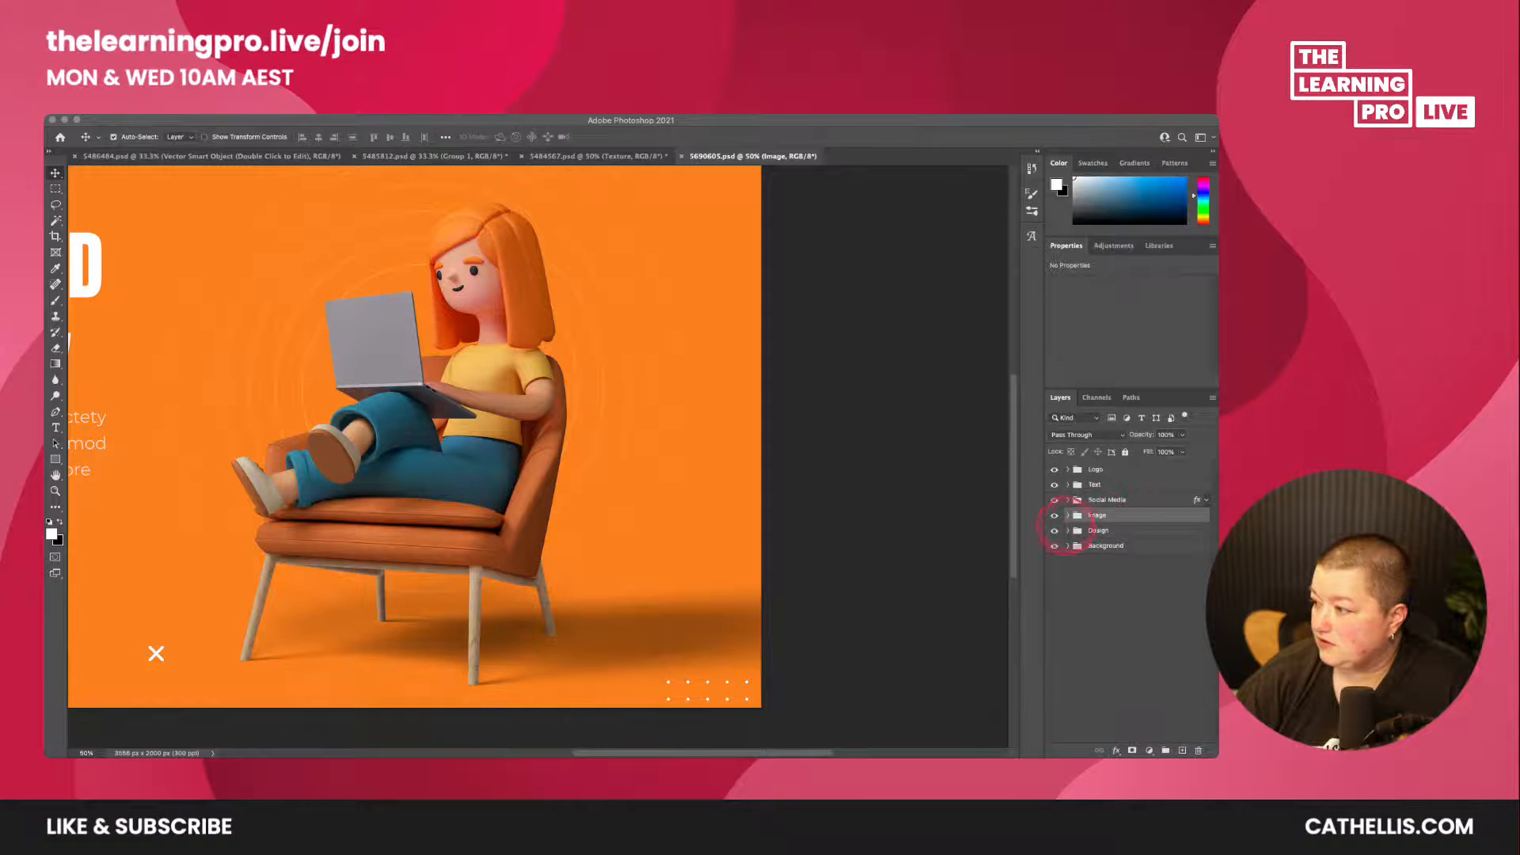
{"action": "left_click", "coordinate": [1068, 530]}
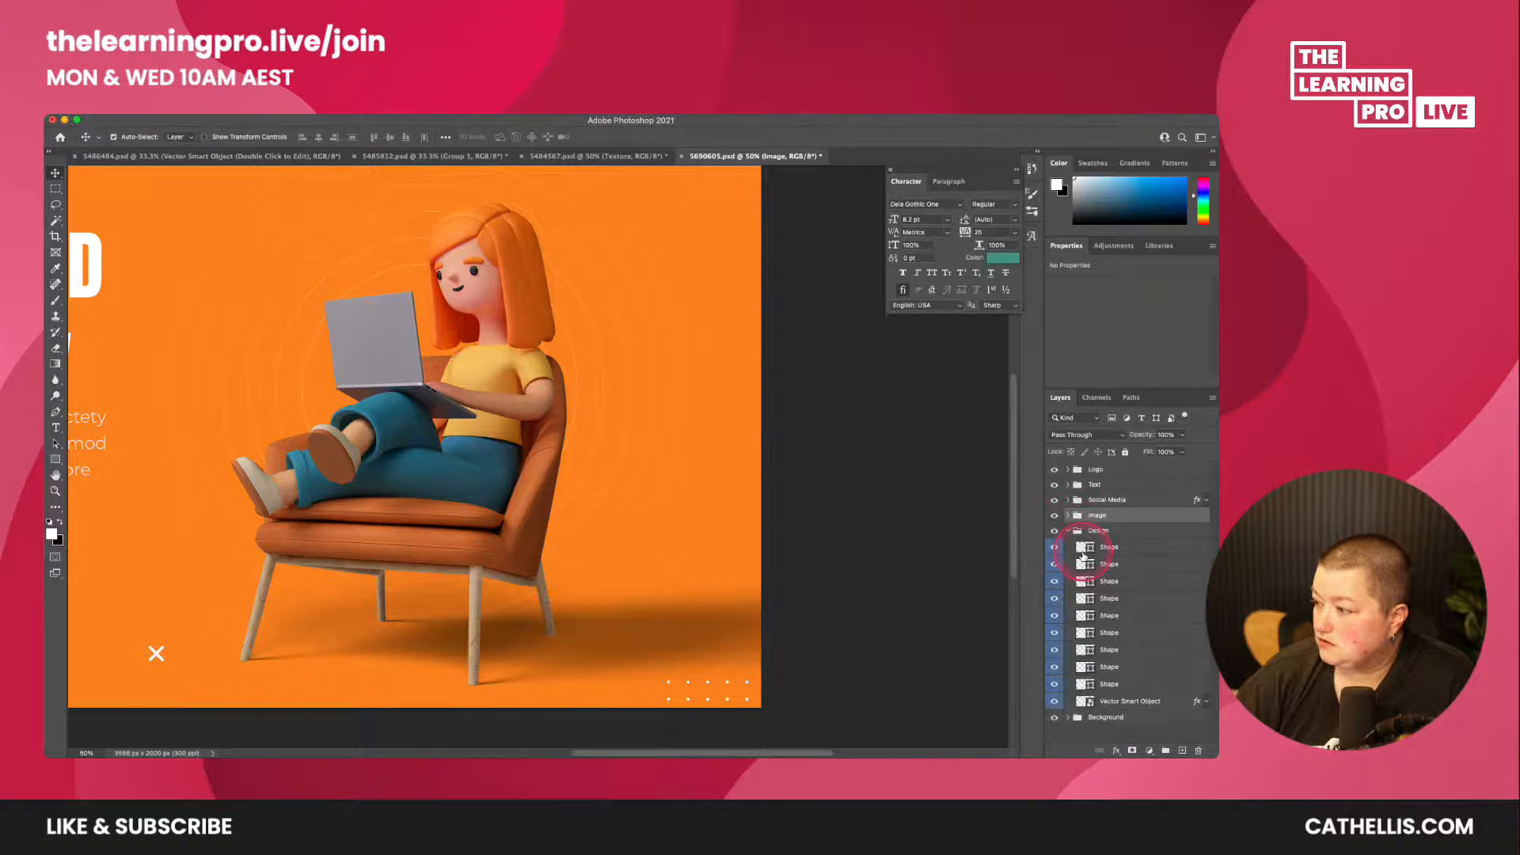
{"action": "left_click", "coordinate": [1085, 704]}
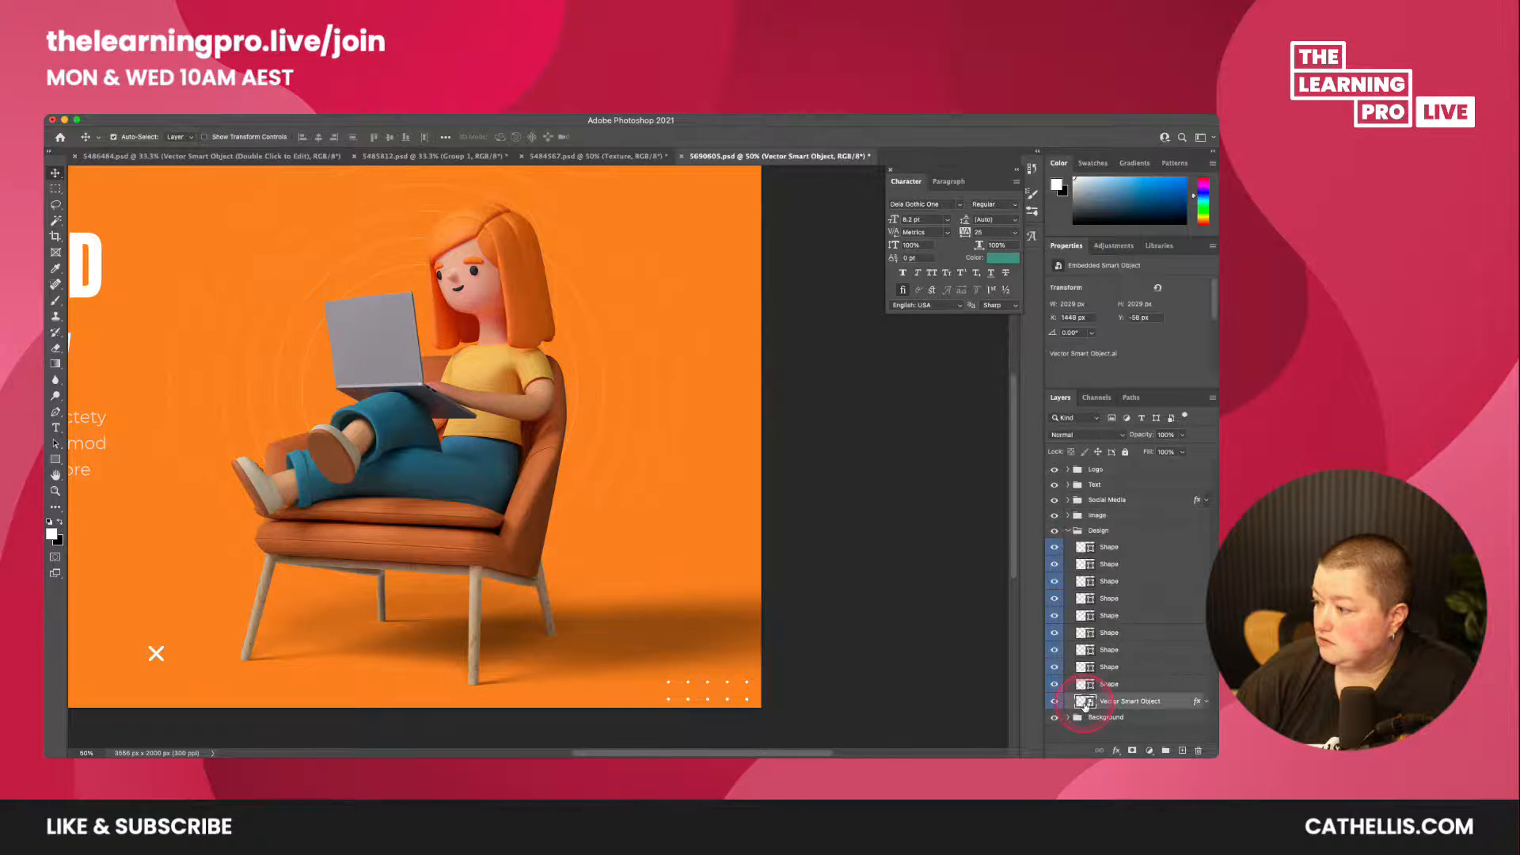
{"action": "double_click", "coordinate": [1085, 702]}
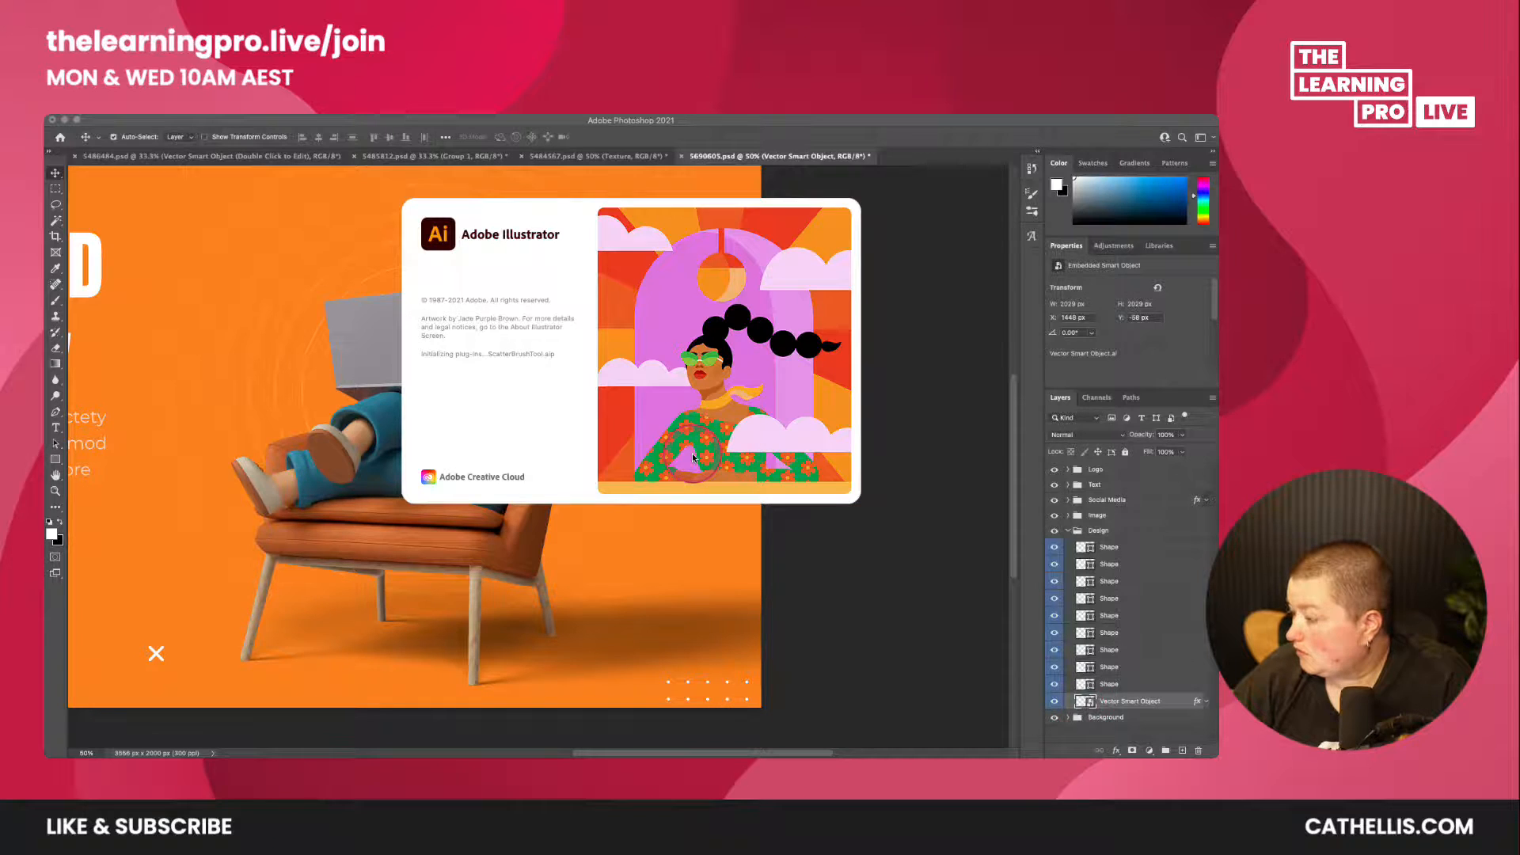
{"action": "left_click", "coordinate": [1064, 531]}
- Switch to Chrome, open a new tab and find the Photopea Online Photo Editor bookmark among the overflow bookmarks
{"action": "left_click", "coordinate": [162, 733]}
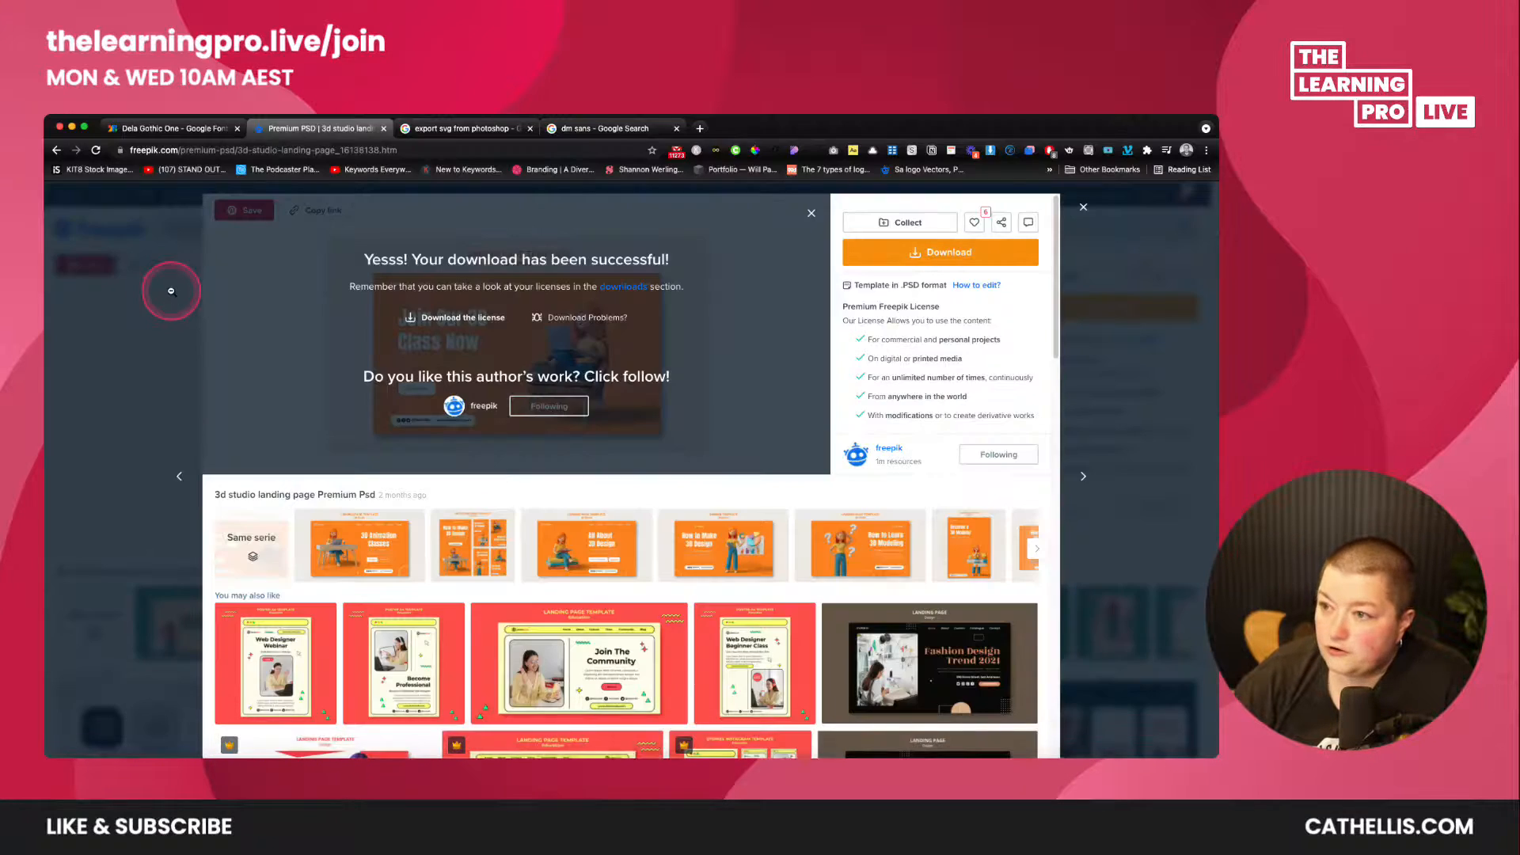
{"action": "left_click", "coordinate": [701, 129]}
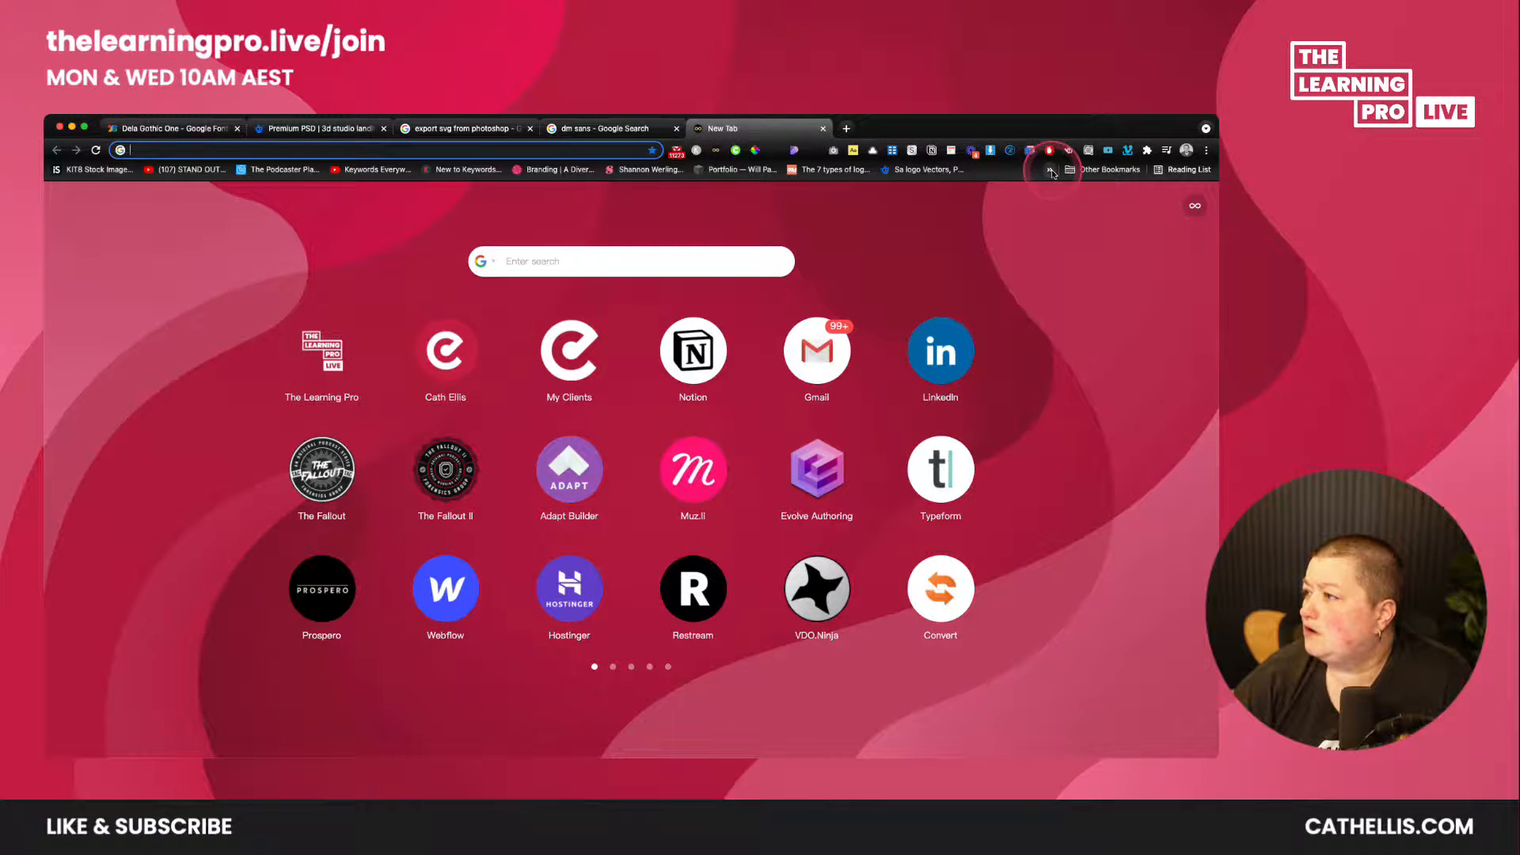
{"action": "left_click", "coordinate": [1051, 173]}
{"action": "left_click", "coordinate": [1051, 174]}
{"action": "left_click", "coordinate": [1050, 170]}
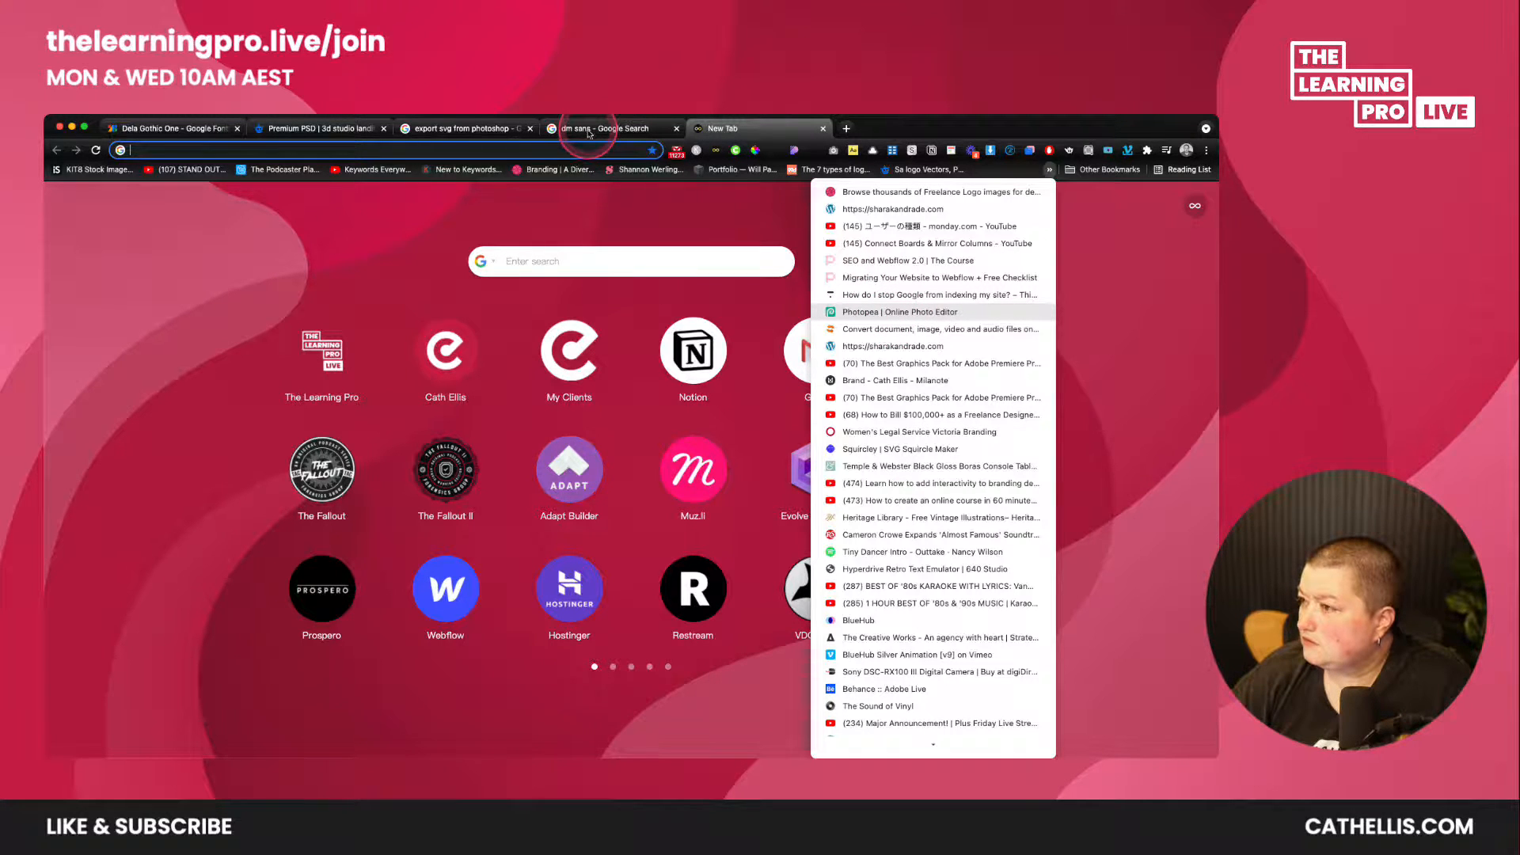
{"action": "mouse_move", "coordinate": [230, 752]}
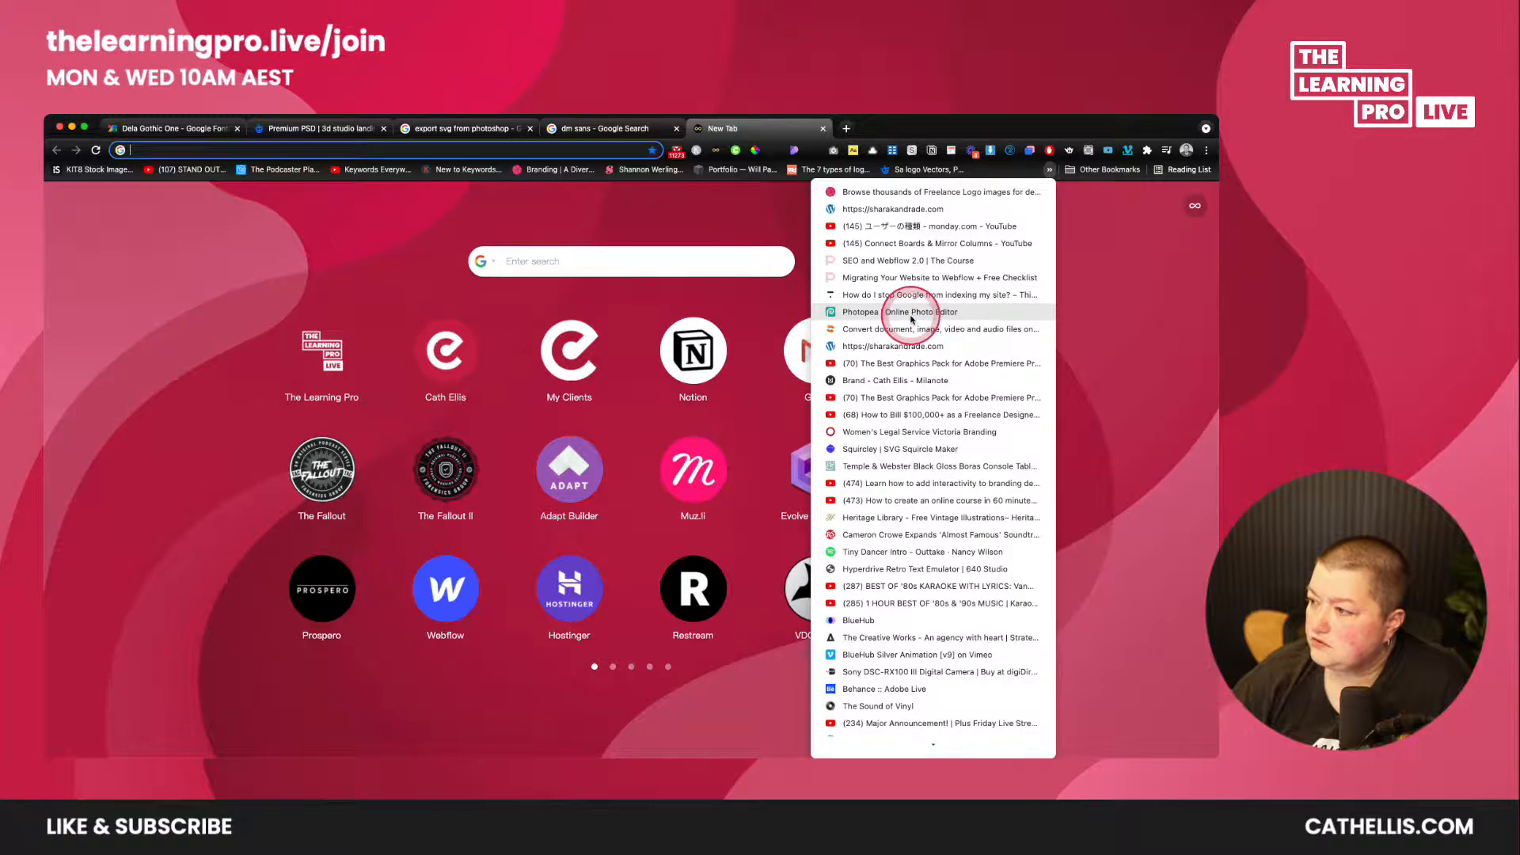
{"action": "mouse_move", "coordinate": [388, 754]}
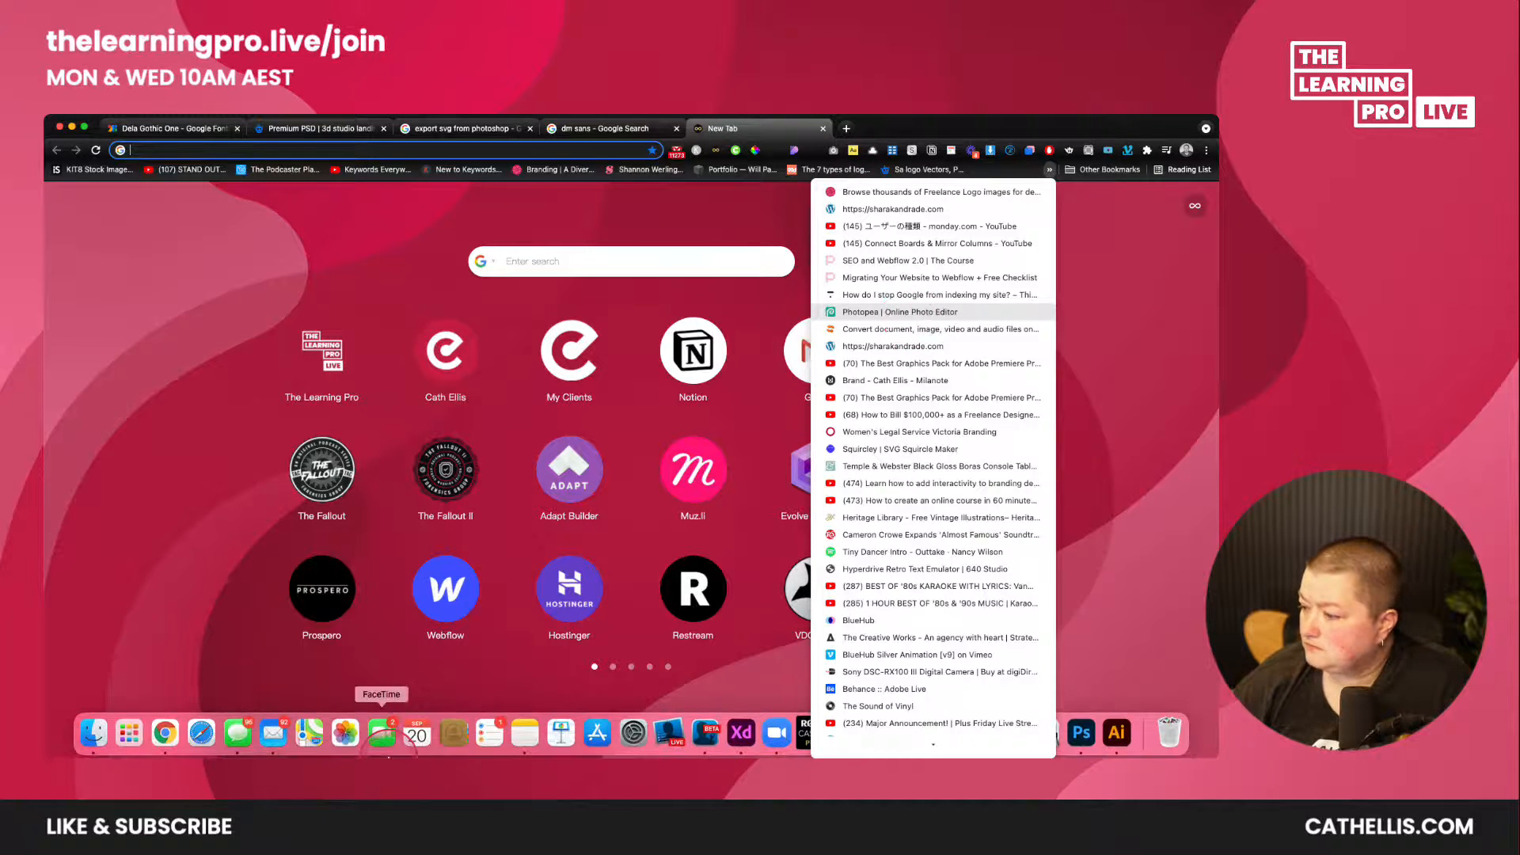
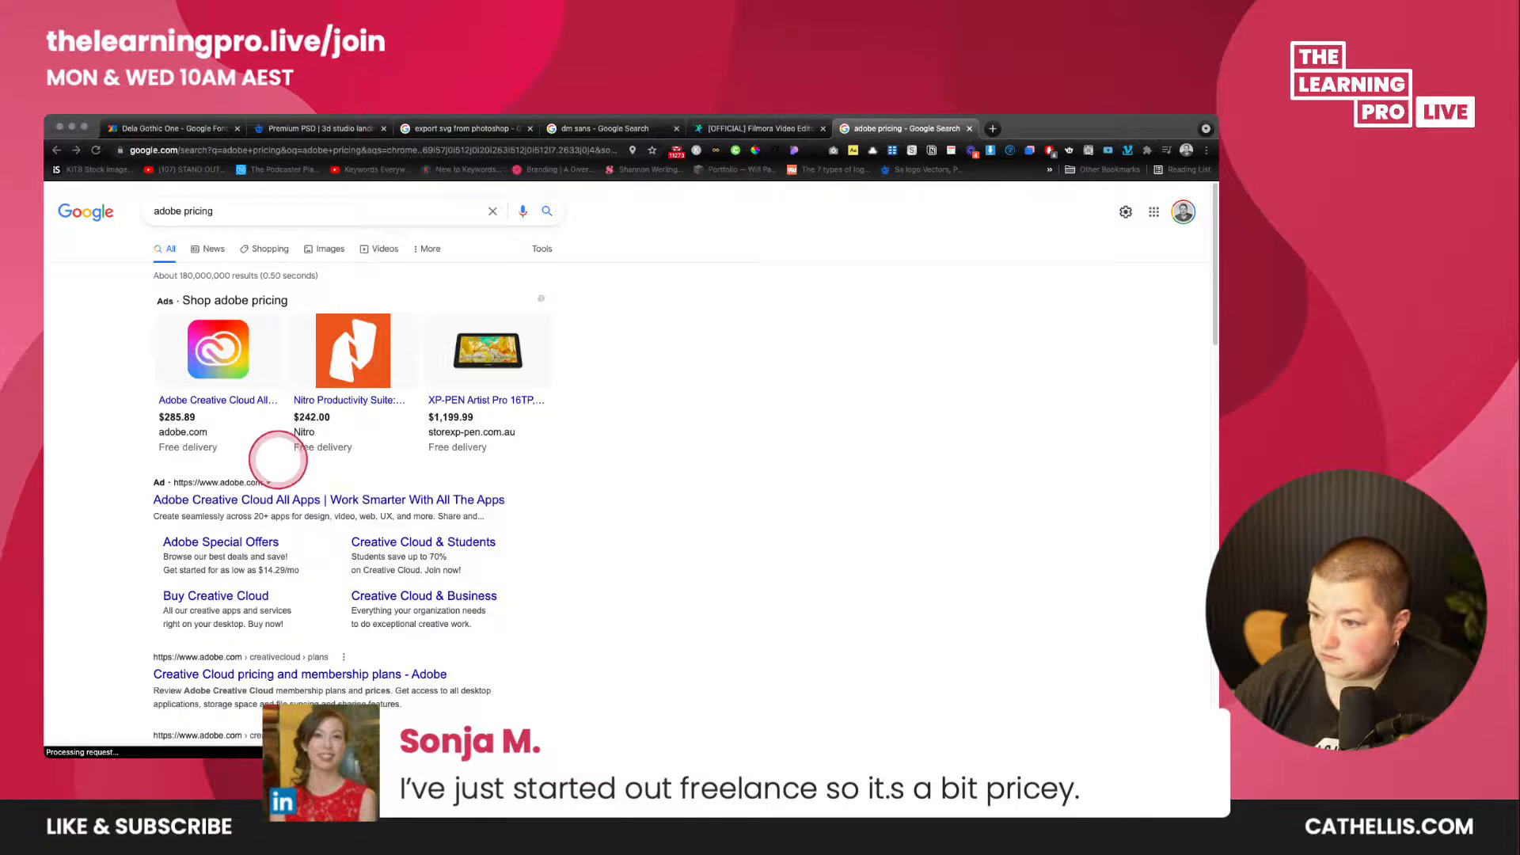
- Open Adobe's Creative Cloud pricing page from the search results and compare the Individuals plans with the Students & Teachers plan
{"action": "scroll", "coordinate": [297, 612], "scroll_direction": "down", "scroll_amount": 1}
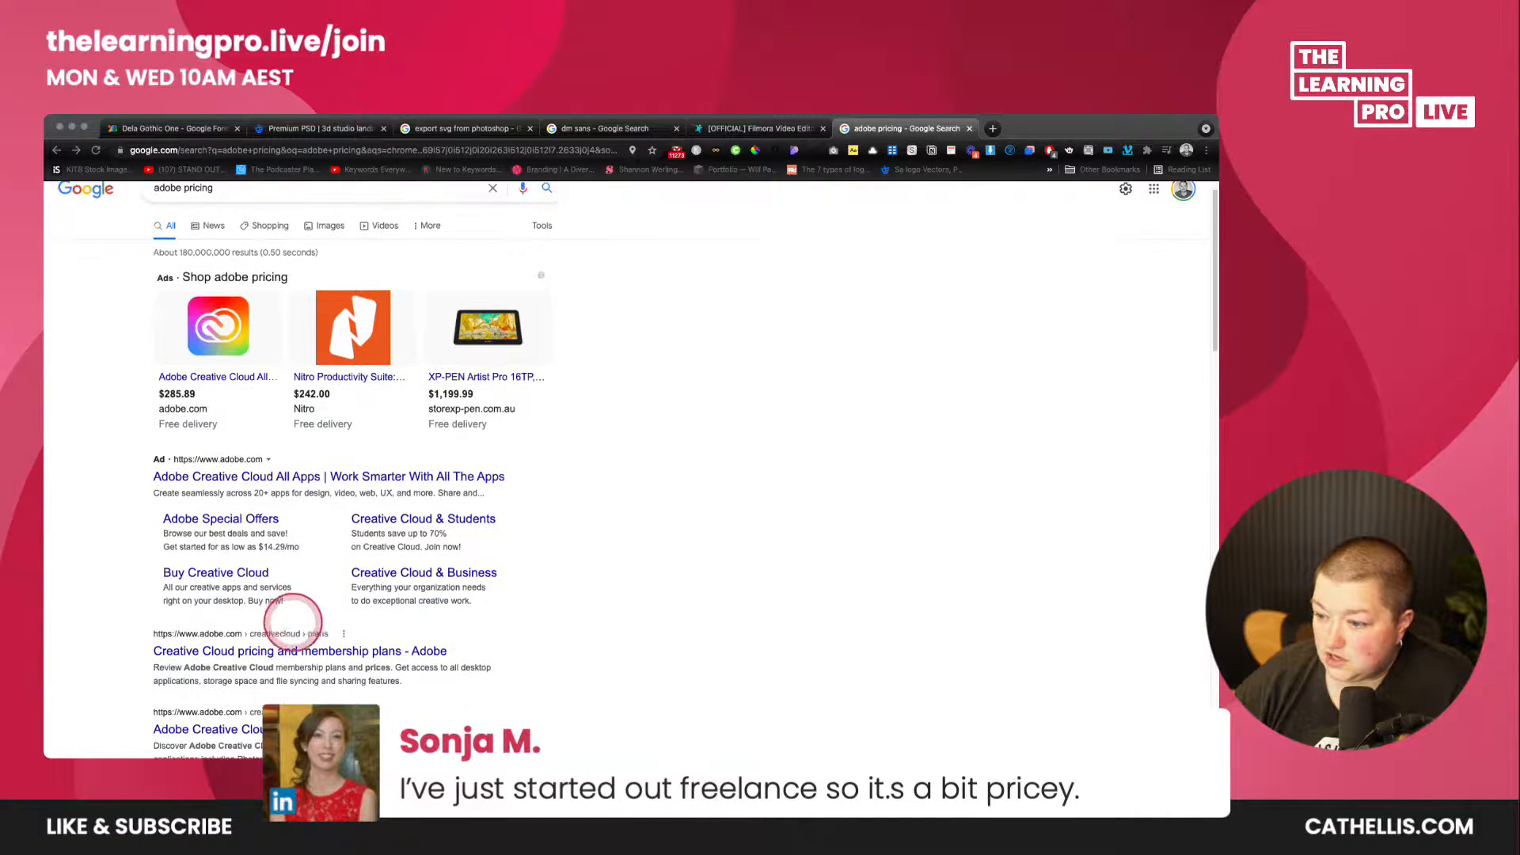
{"action": "left_click", "coordinate": [251, 652]}
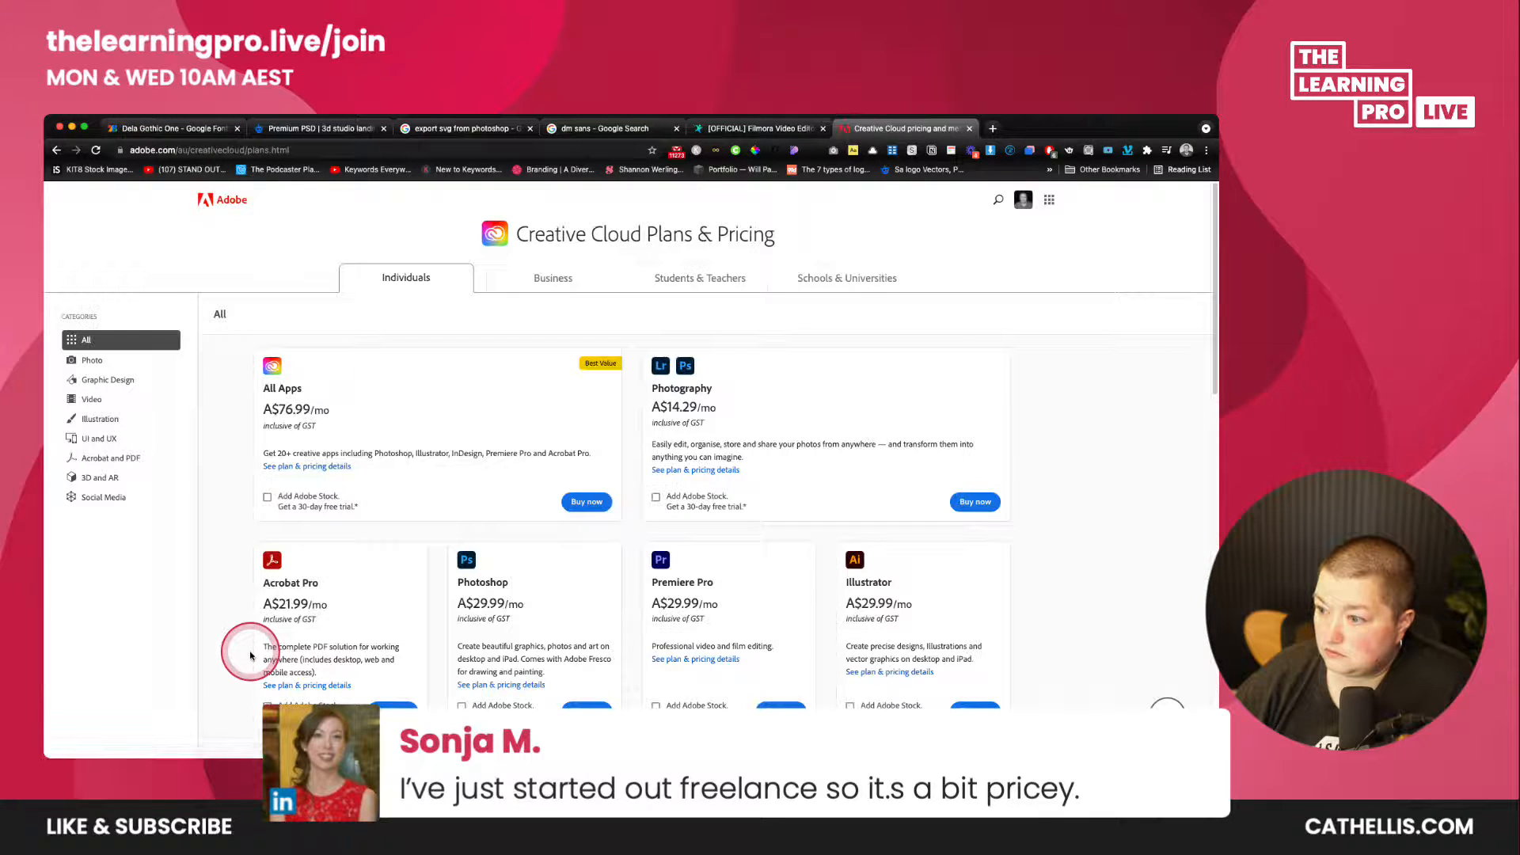
{"action": "scroll", "coordinate": [424, 486], "scroll_direction": "down", "scroll_amount": 1}
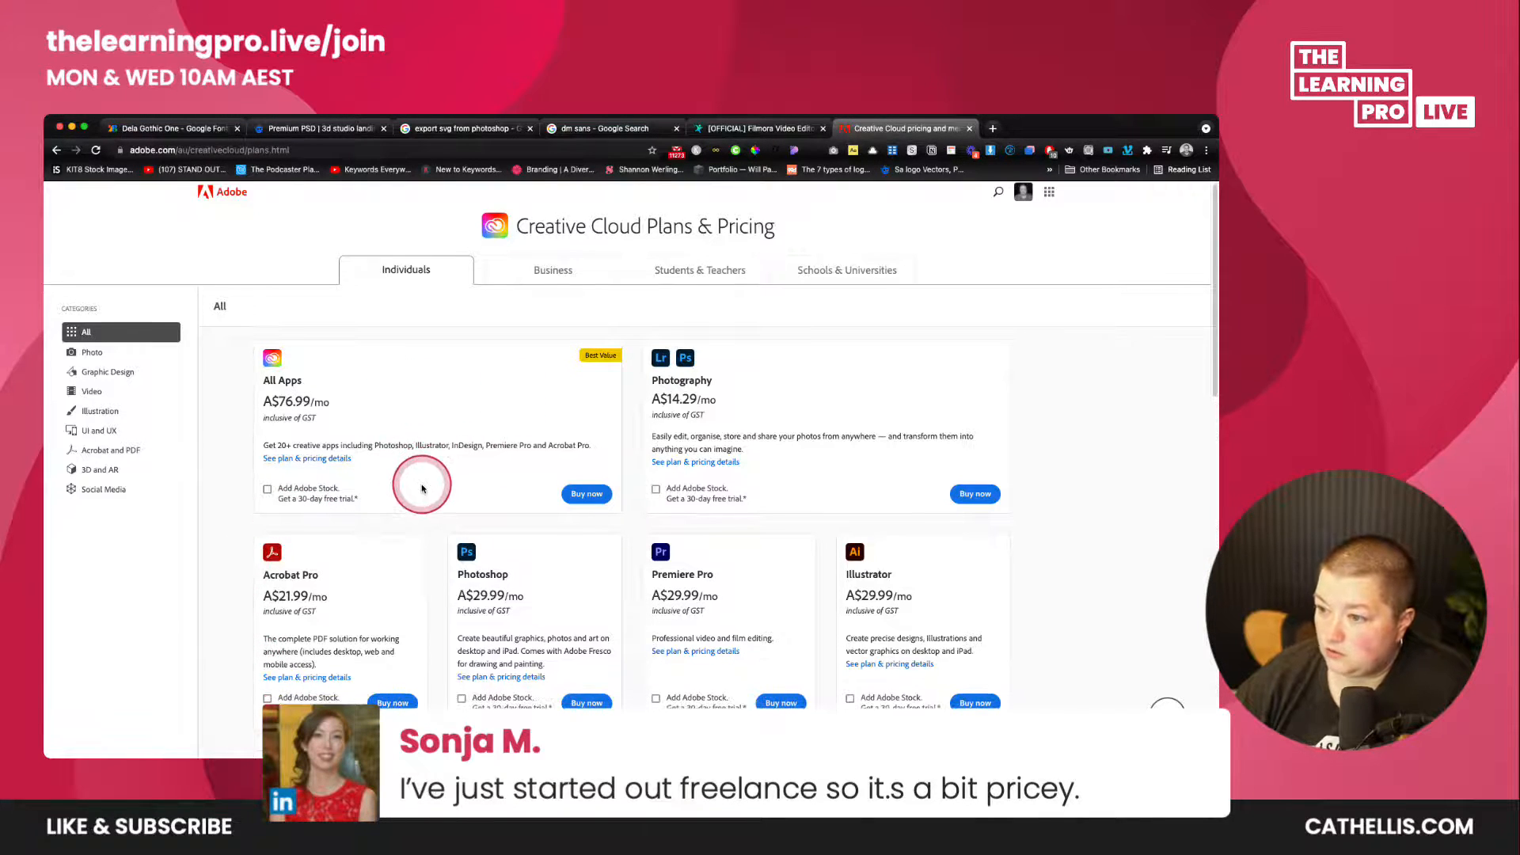
{"action": "scroll", "coordinate": [422, 489], "scroll_direction": "down", "scroll_amount": 1}
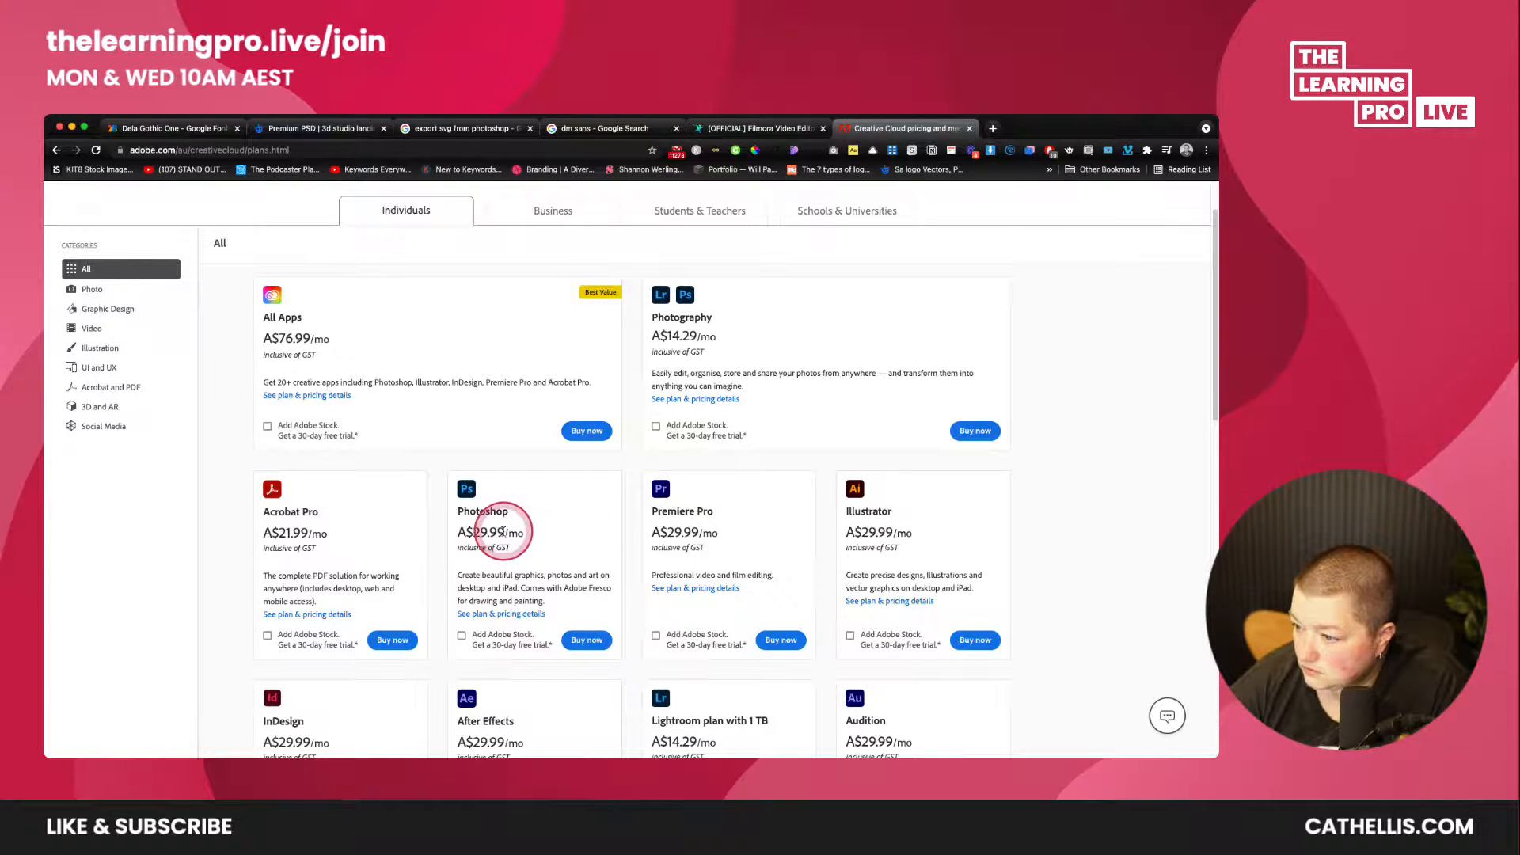
{"action": "scroll", "coordinate": [510, 537], "scroll_direction": "down", "scroll_amount": 1}
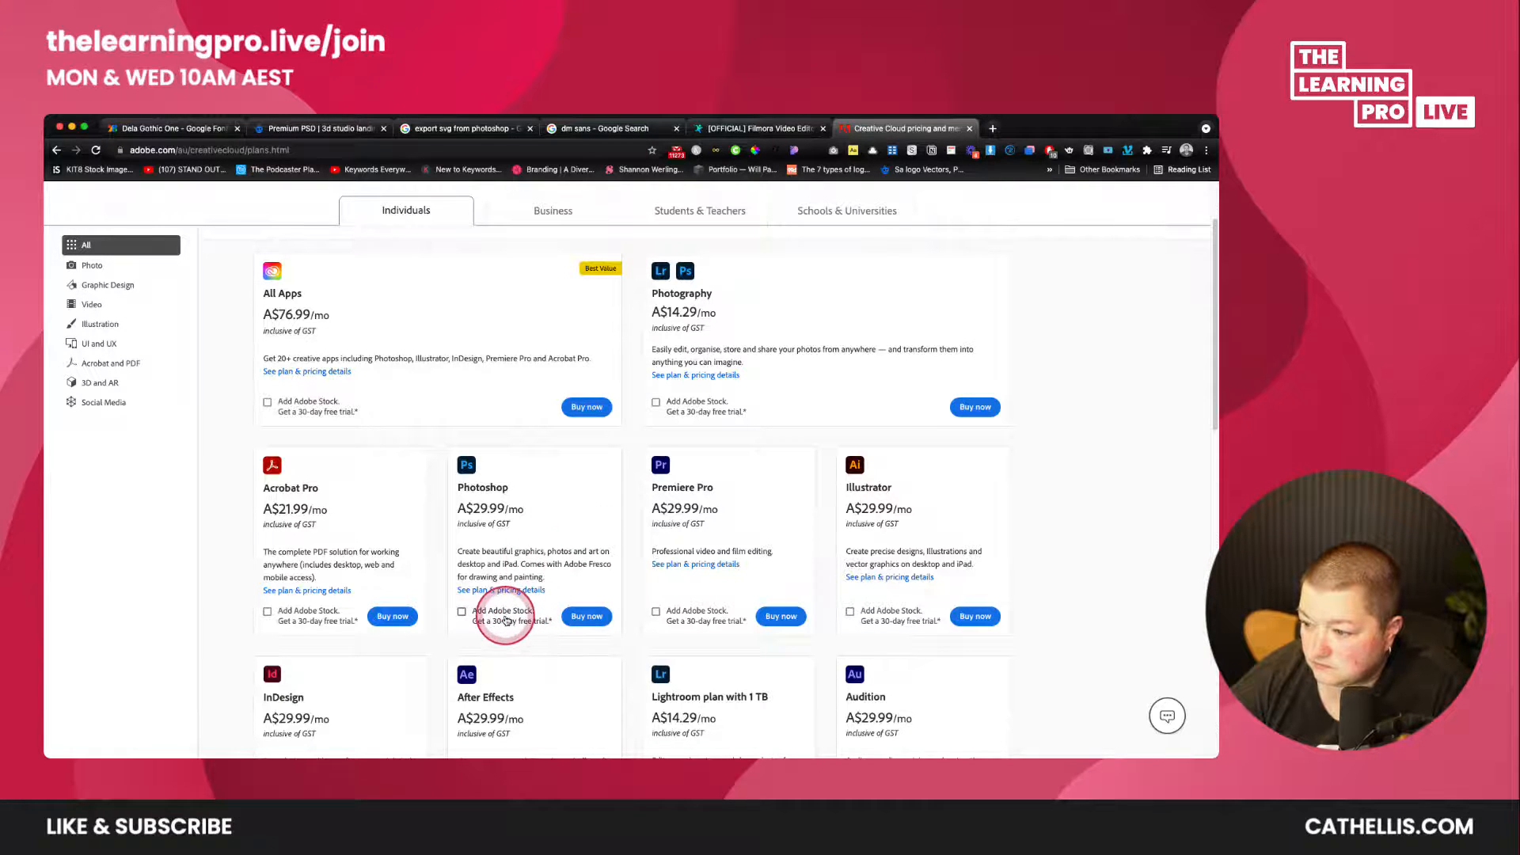
{"action": "scroll", "coordinate": [562, 592], "scroll_direction": "up", "scroll_amount": 2}
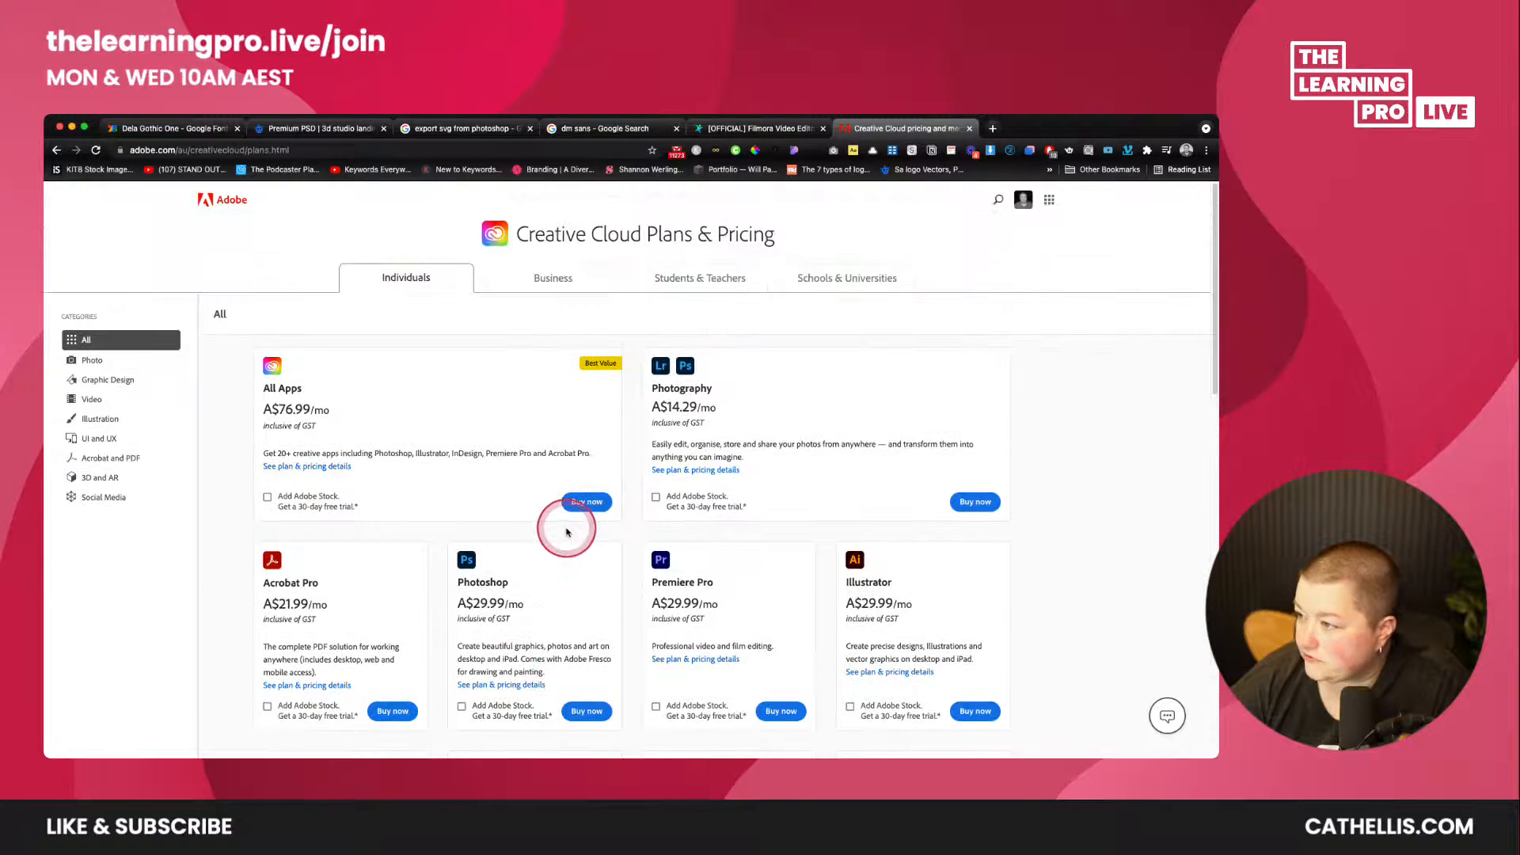
{"action": "left_click", "coordinate": [693, 282]}
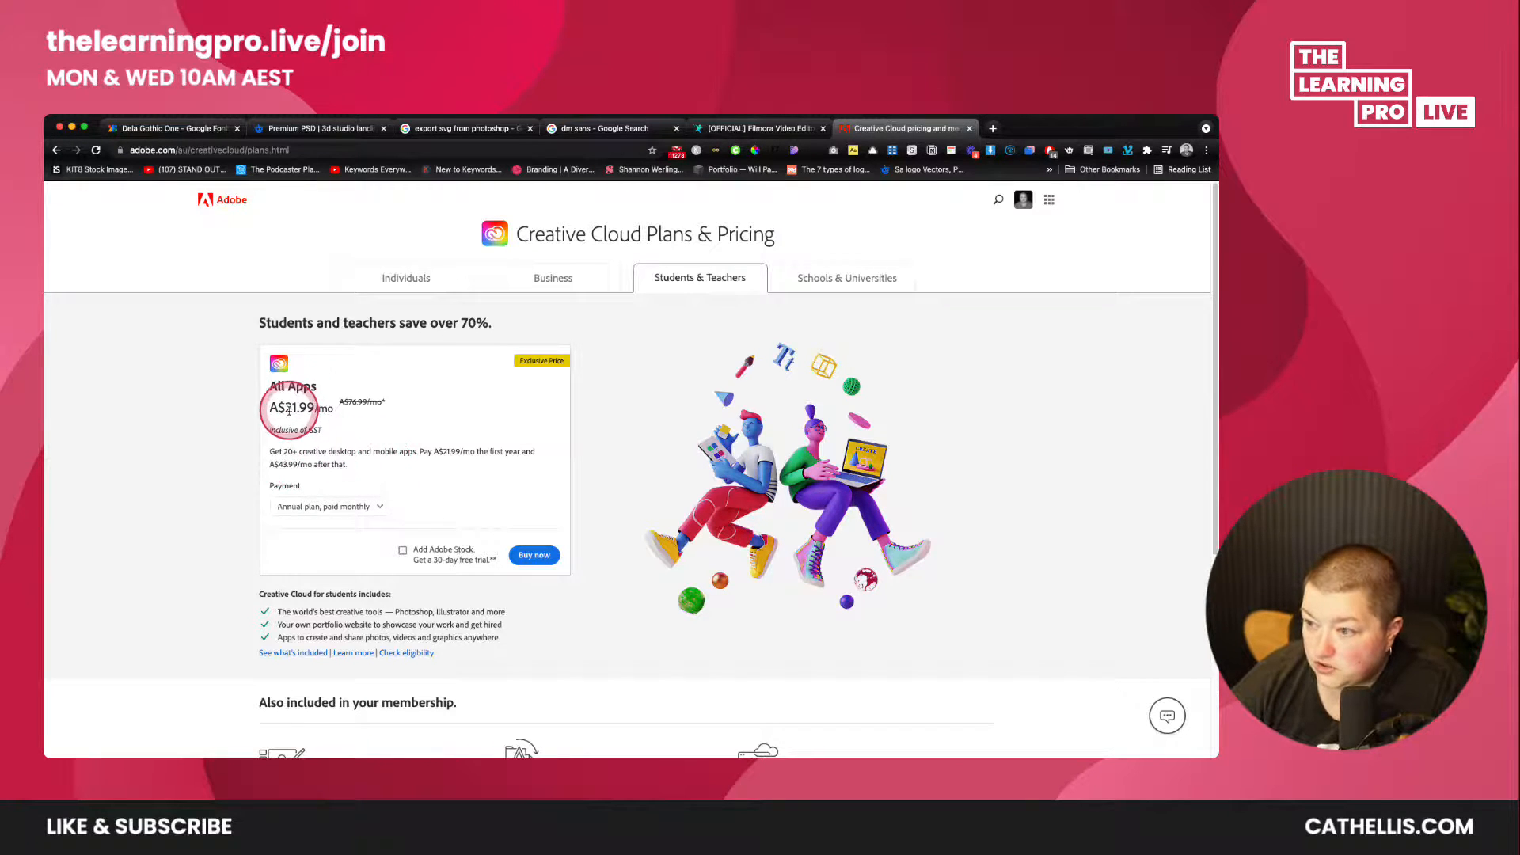
{"action": "left_click", "coordinate": [407, 268]}
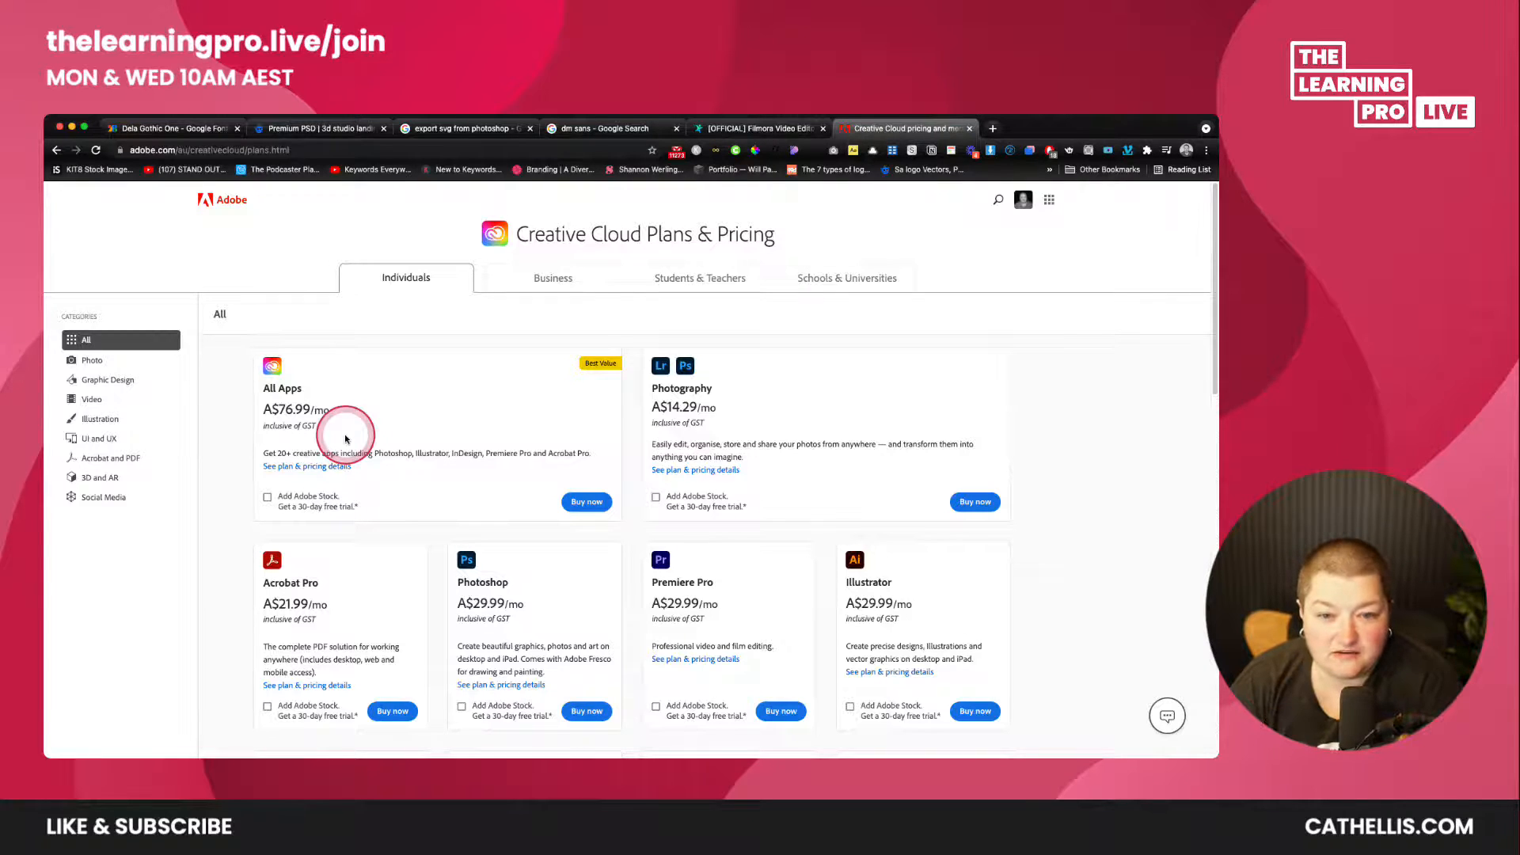
- Load the bookmarked Photopea editor in the browser tab that holds the Filmora page
{"action": "left_click", "coordinate": [746, 131]}
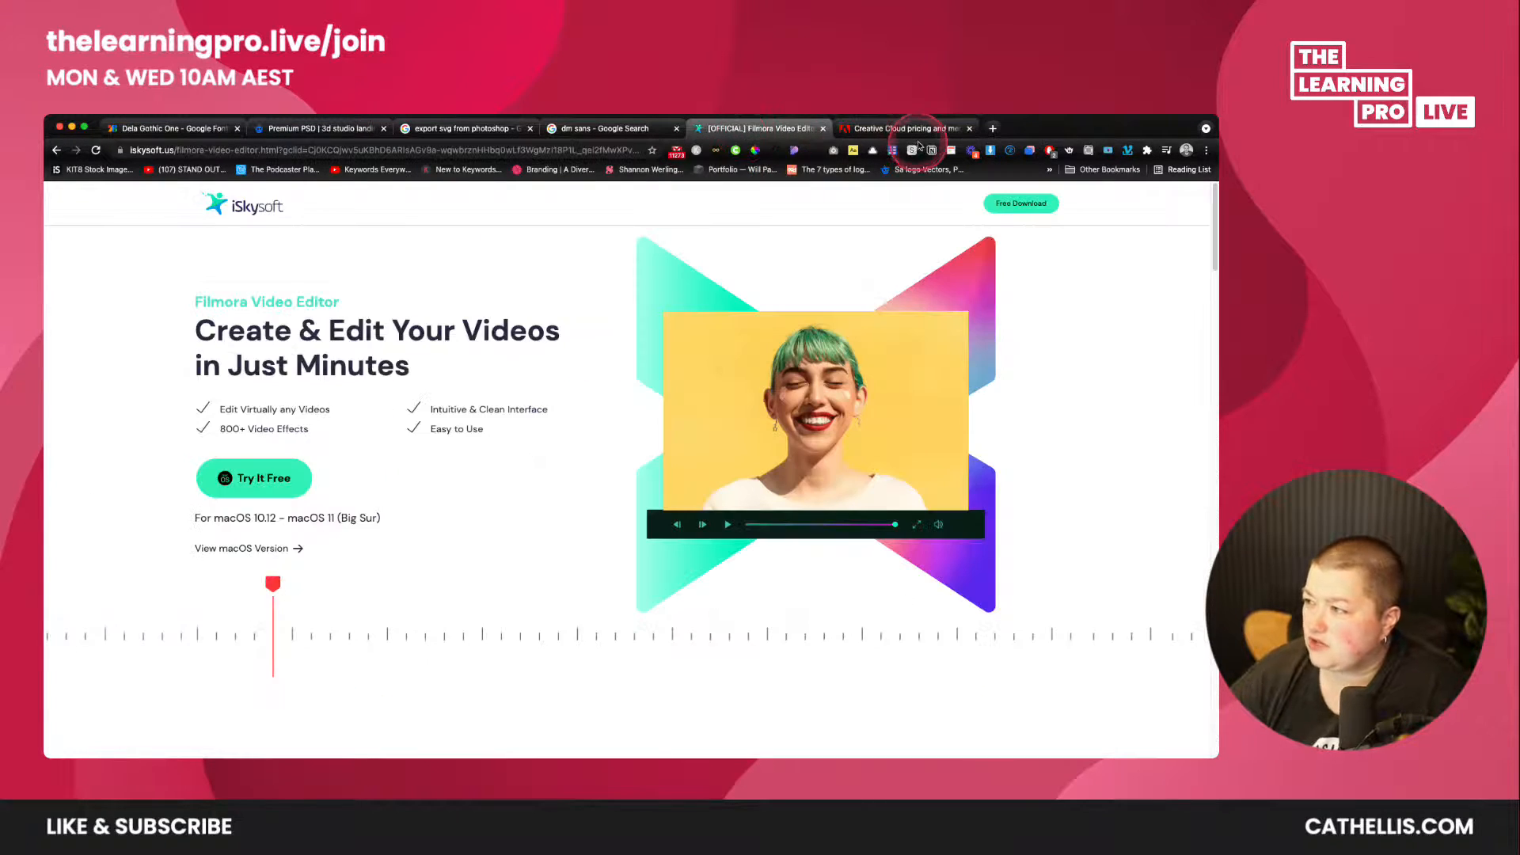
{"action": "left_click", "coordinate": [1050, 170]}
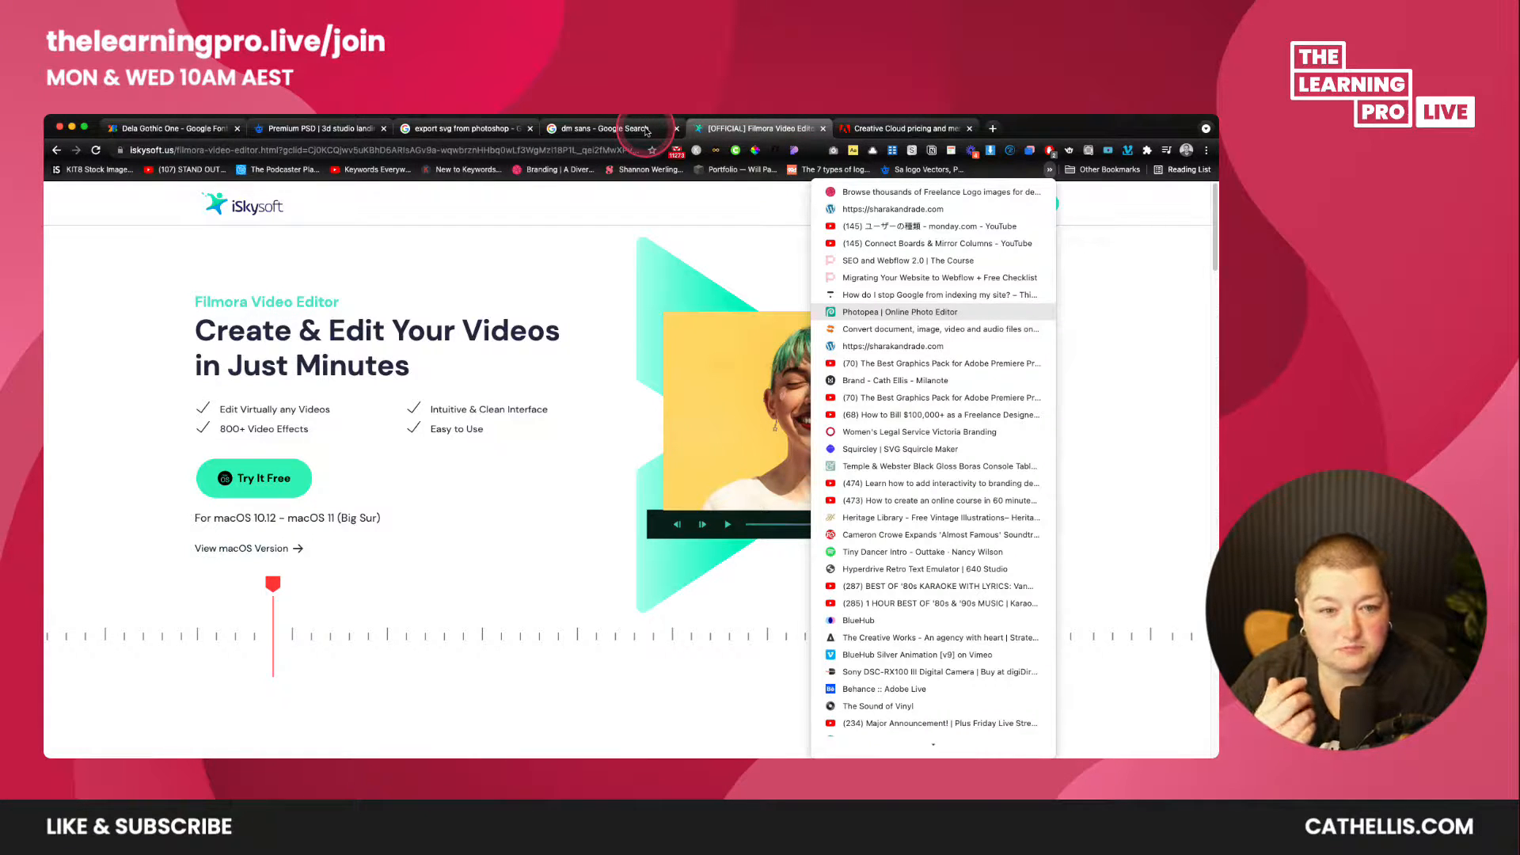
{"action": "key", "text": "Return"}
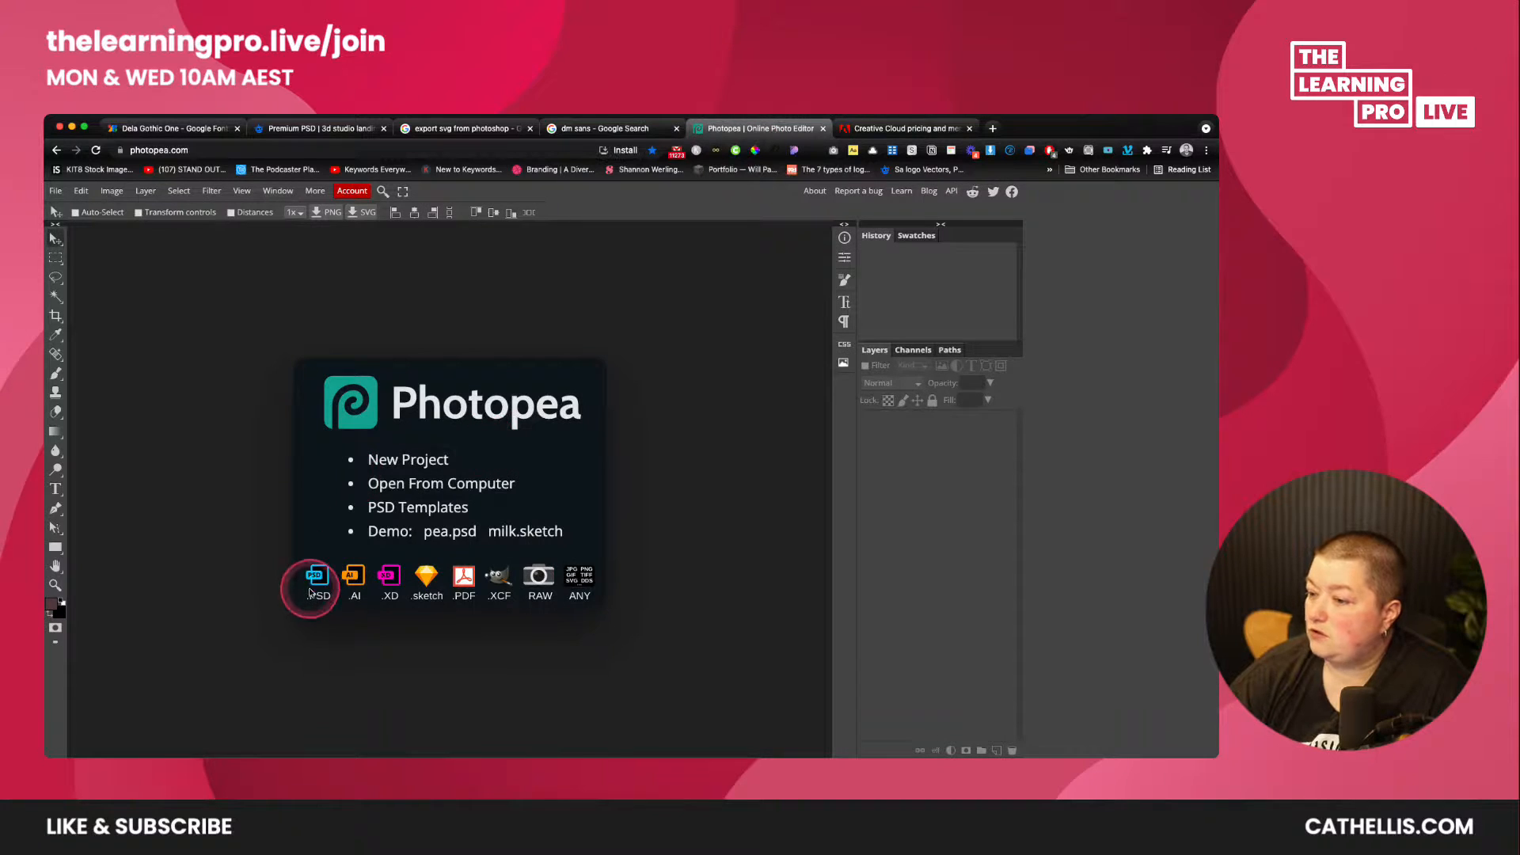
- Open 5690605.psd from the 3d-studio-landing-page folder inside psd tutorial in Photopea, and expand its Design layer group
{"action": "left_click", "coordinate": [56, 192]}
{"action": "left_click", "coordinate": [90, 215]}
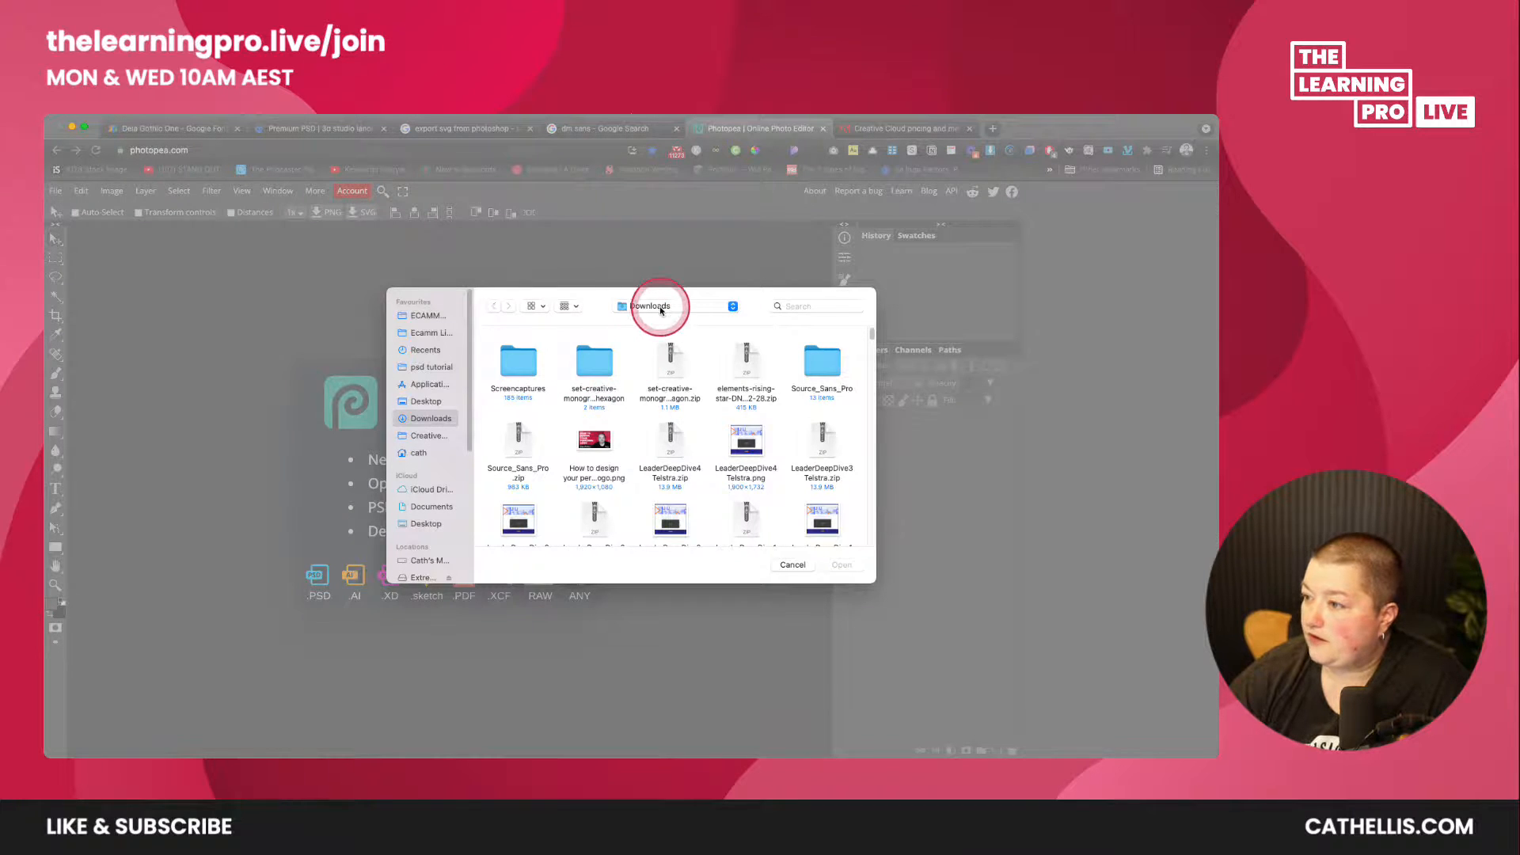
{"action": "left_click", "coordinate": [431, 366]}
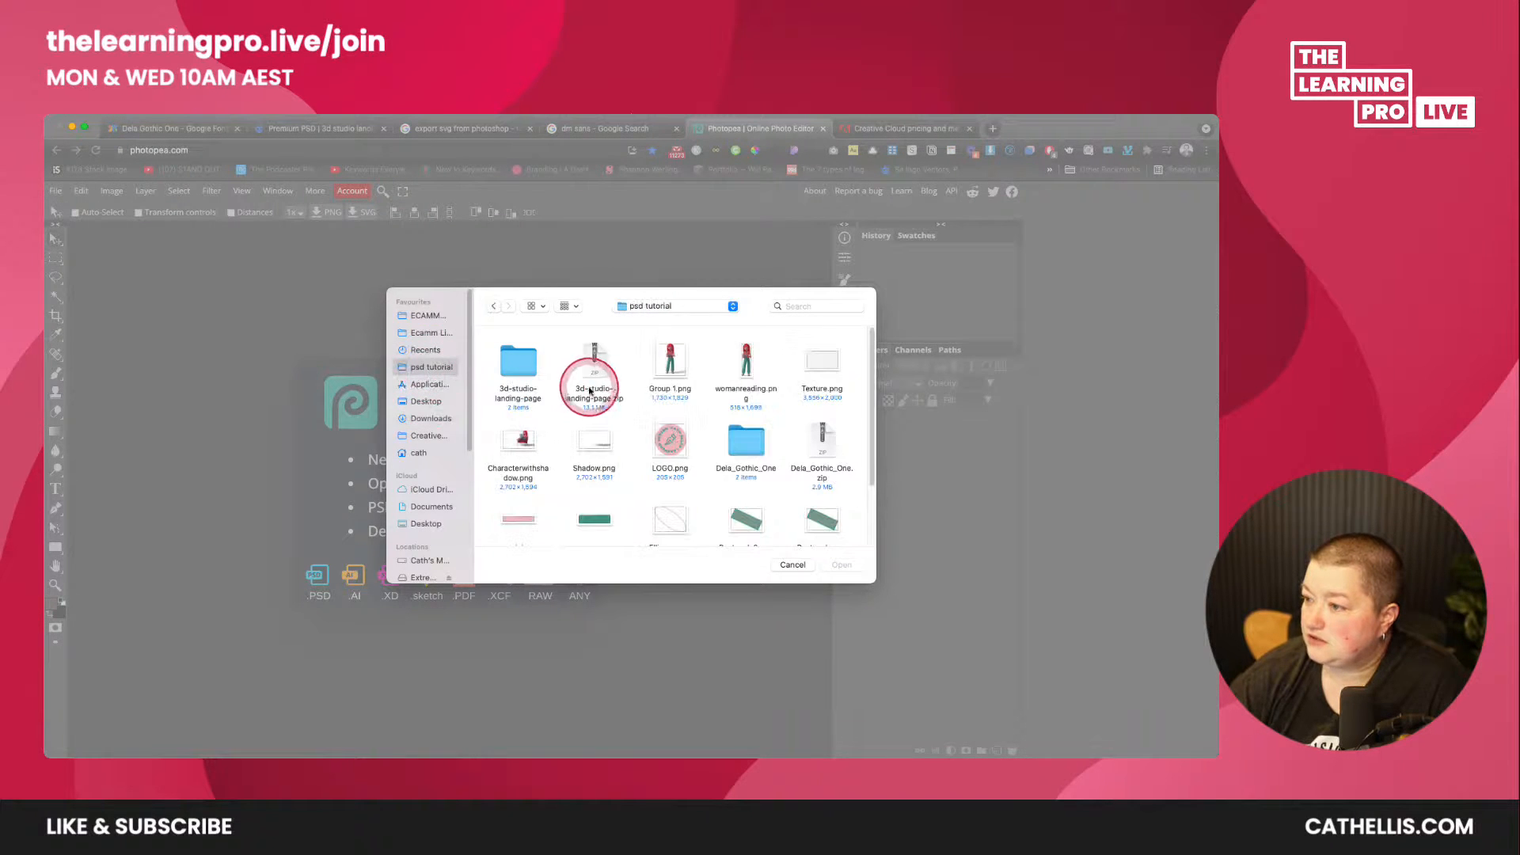
{"action": "left_click", "coordinate": [523, 369]}
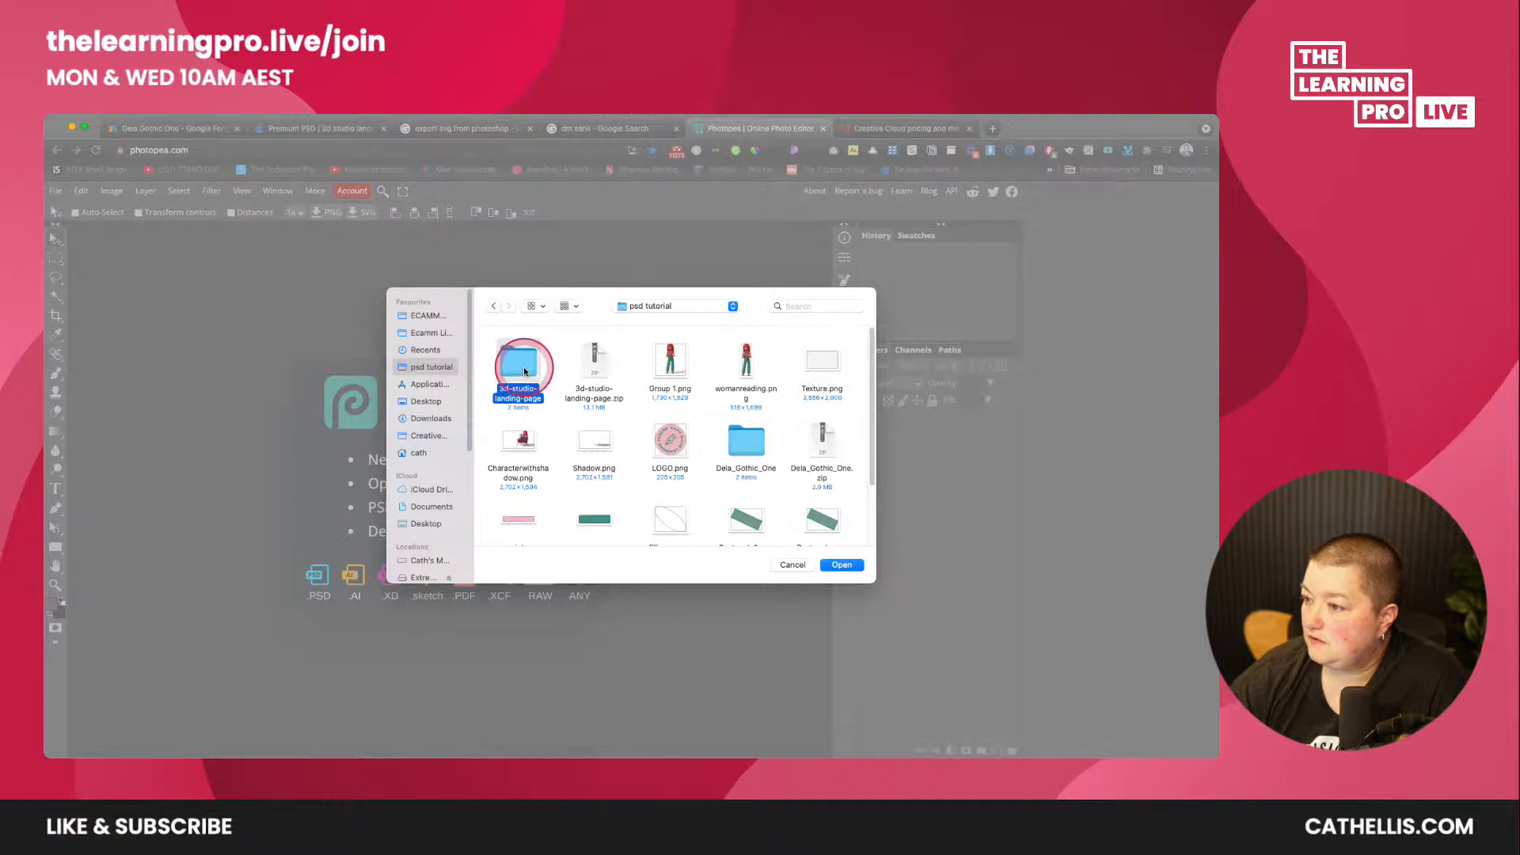
{"action": "double_click", "coordinate": [521, 367]}
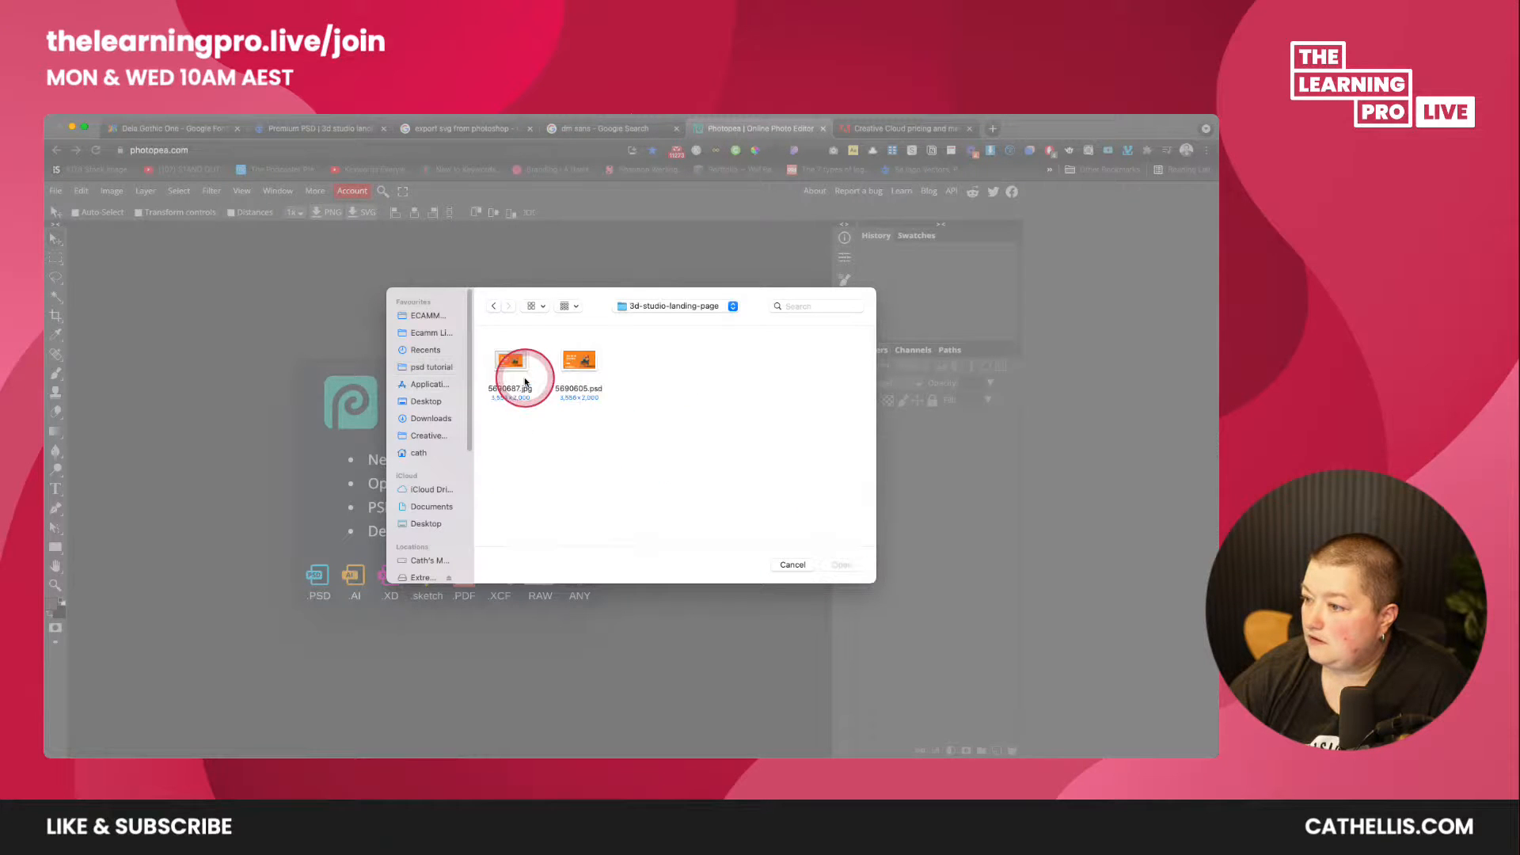
{"action": "double_click", "coordinate": [580, 366]}
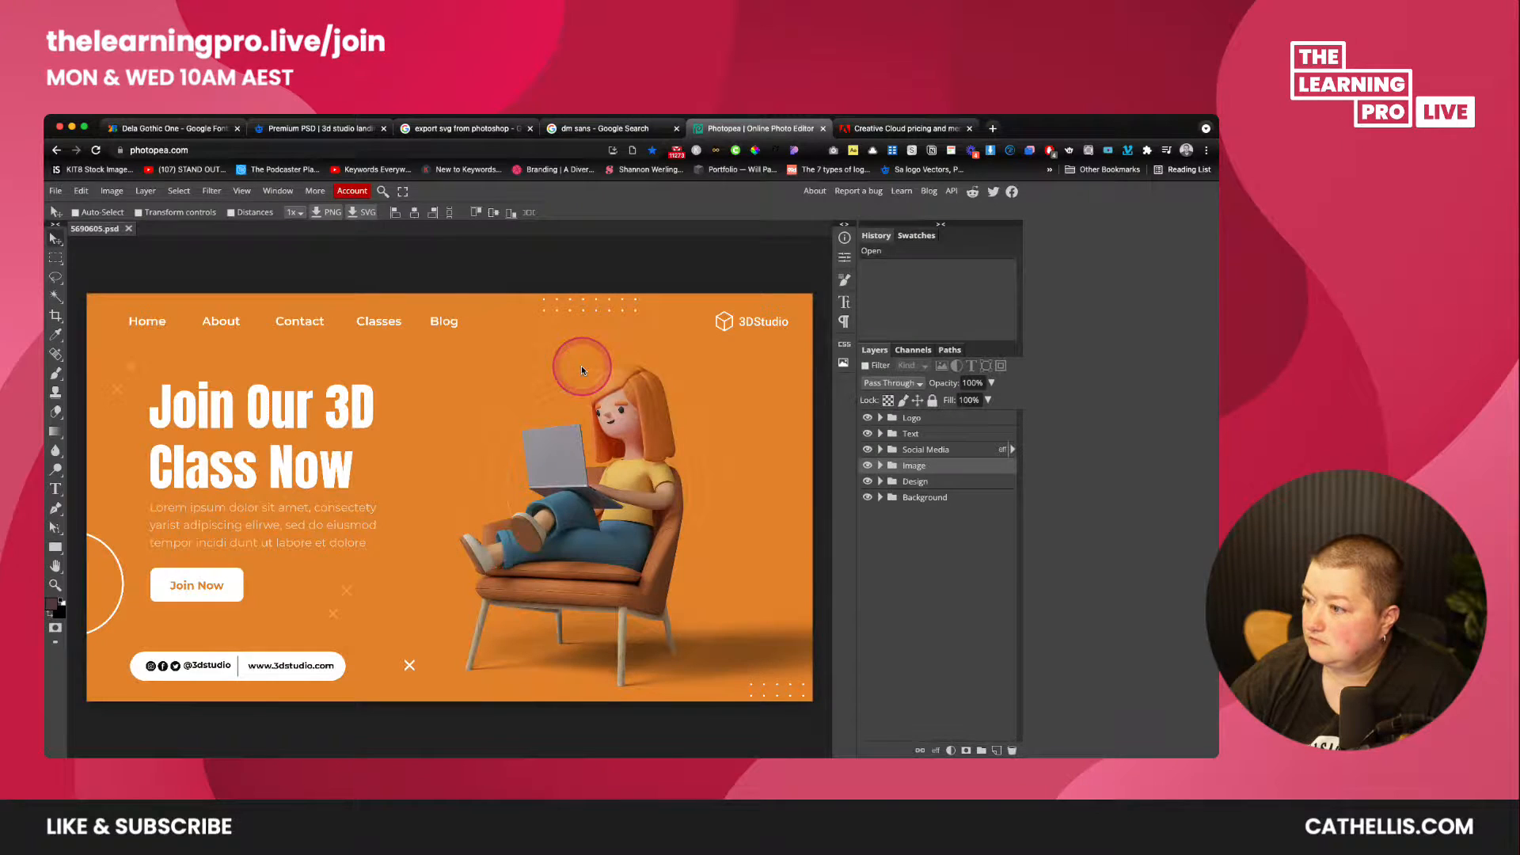
{"action": "left_click", "coordinate": [878, 481]}
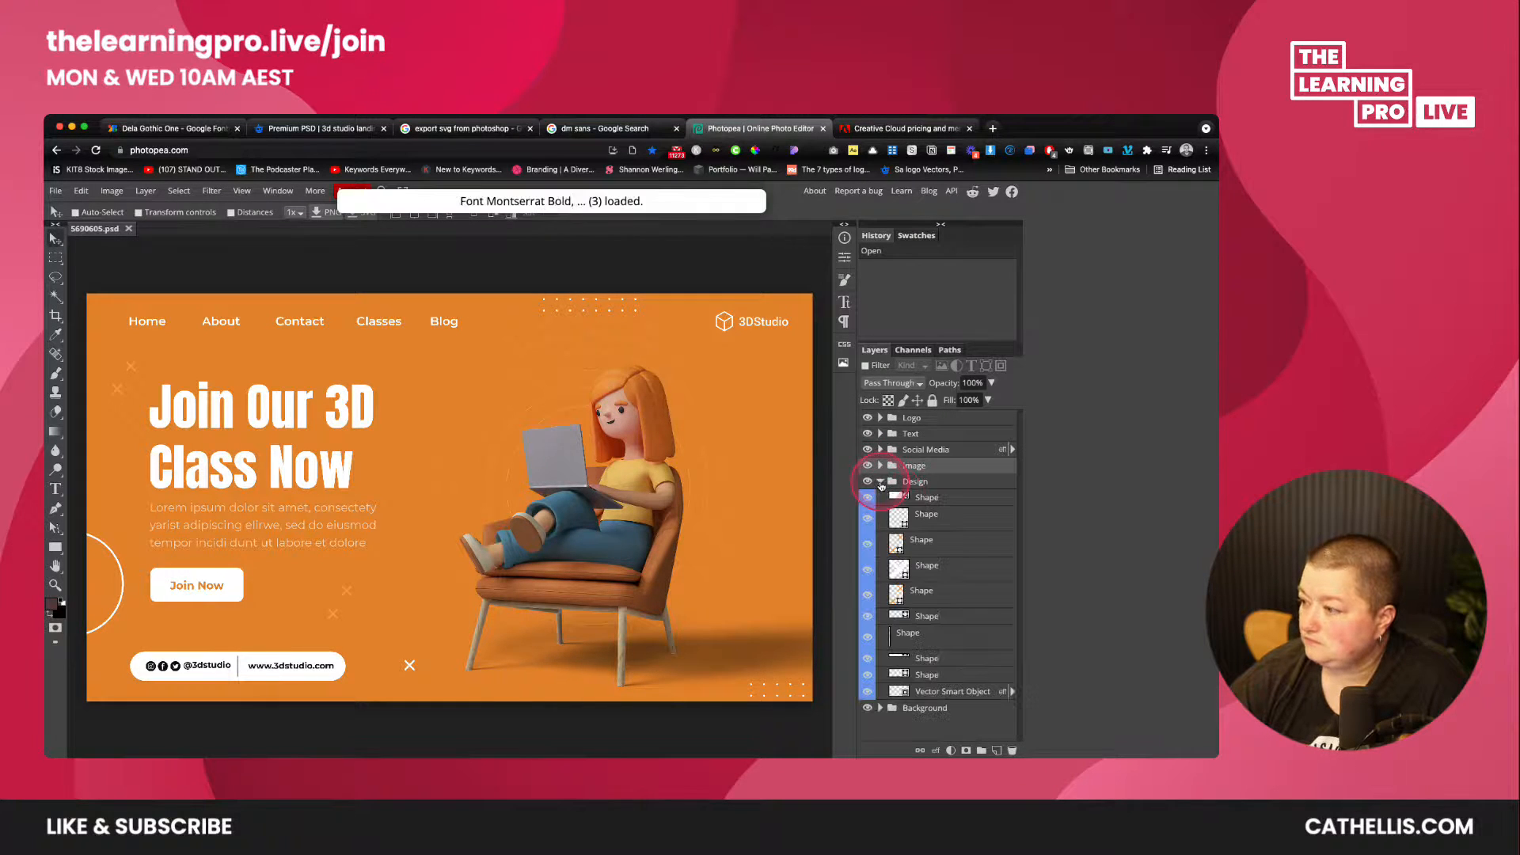
- Inspect the contents of the Design group's Vector Smart Object, close it, and toggle a Shape layer's visibility to identify it
{"action": "double_click", "coordinate": [898, 692]}
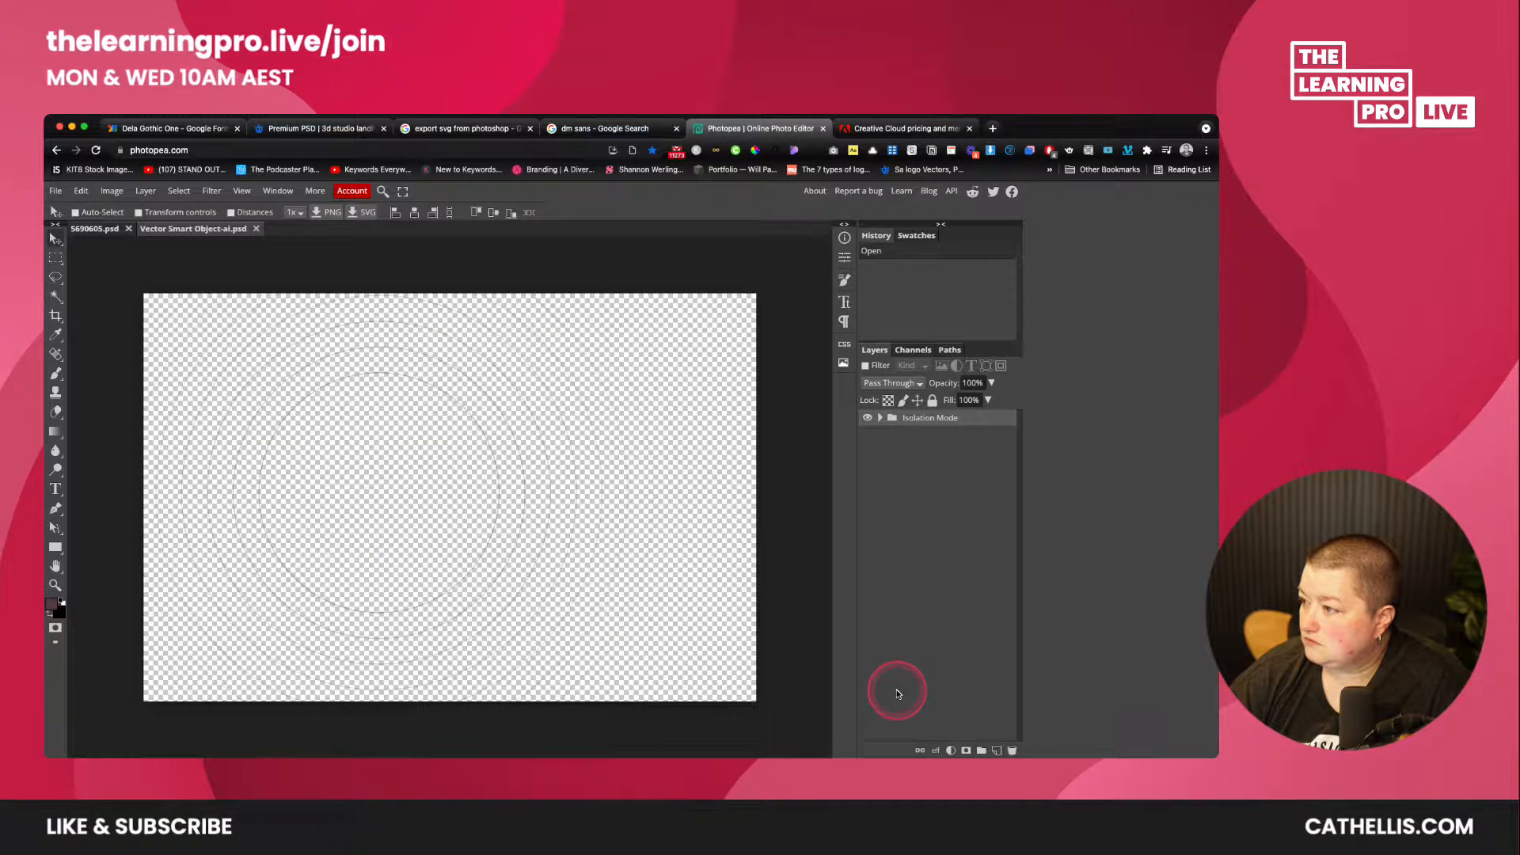
{"action": "left_click", "coordinate": [255, 229]}
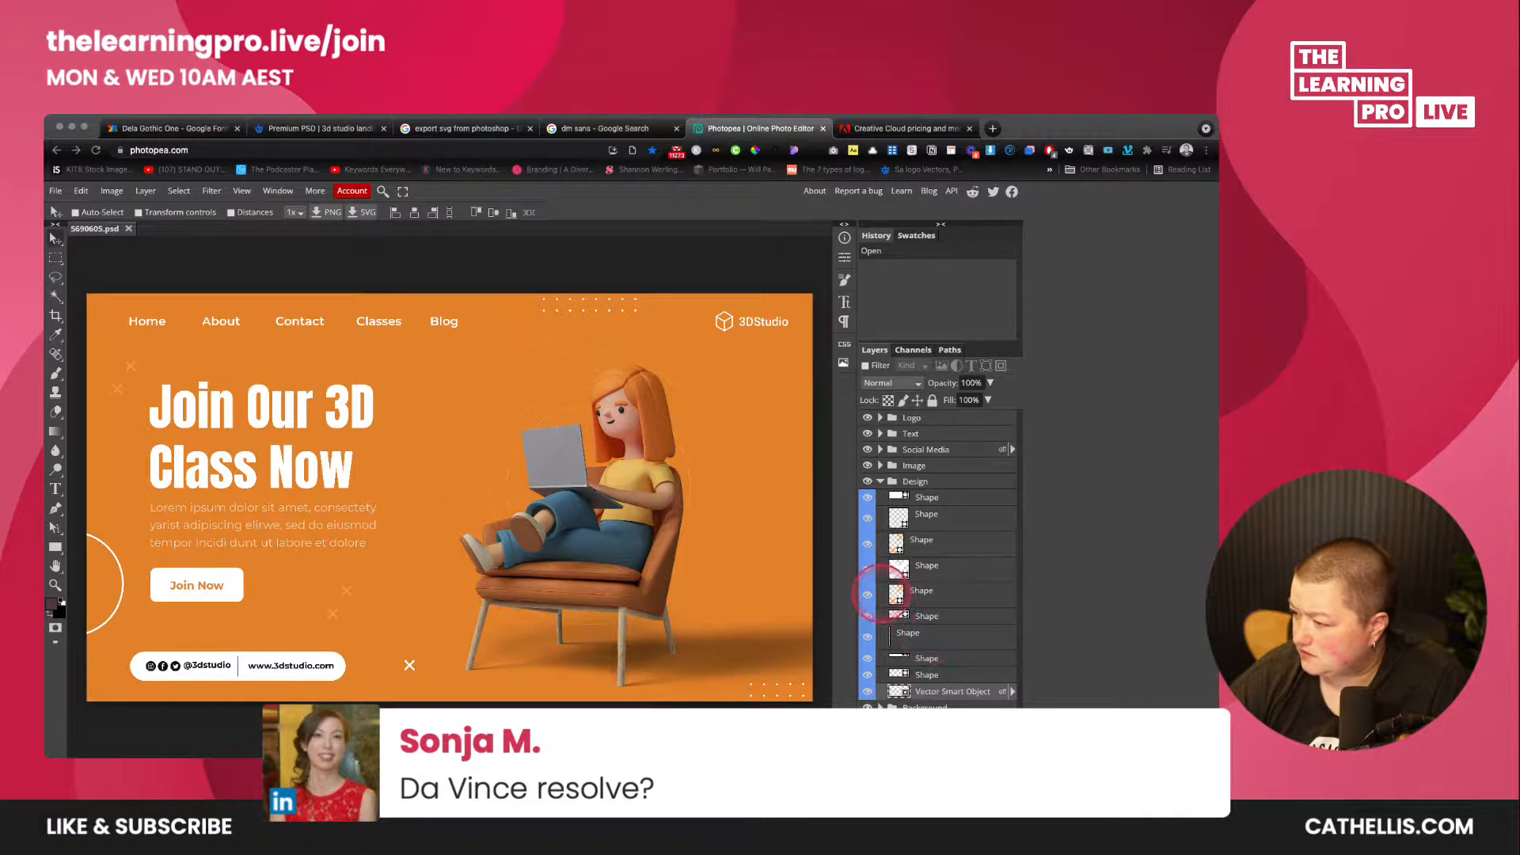
{"action": "left_click", "coordinate": [867, 599]}
{"action": "left_click", "coordinate": [867, 597]}
{"action": "left_click", "coordinate": [867, 597]}
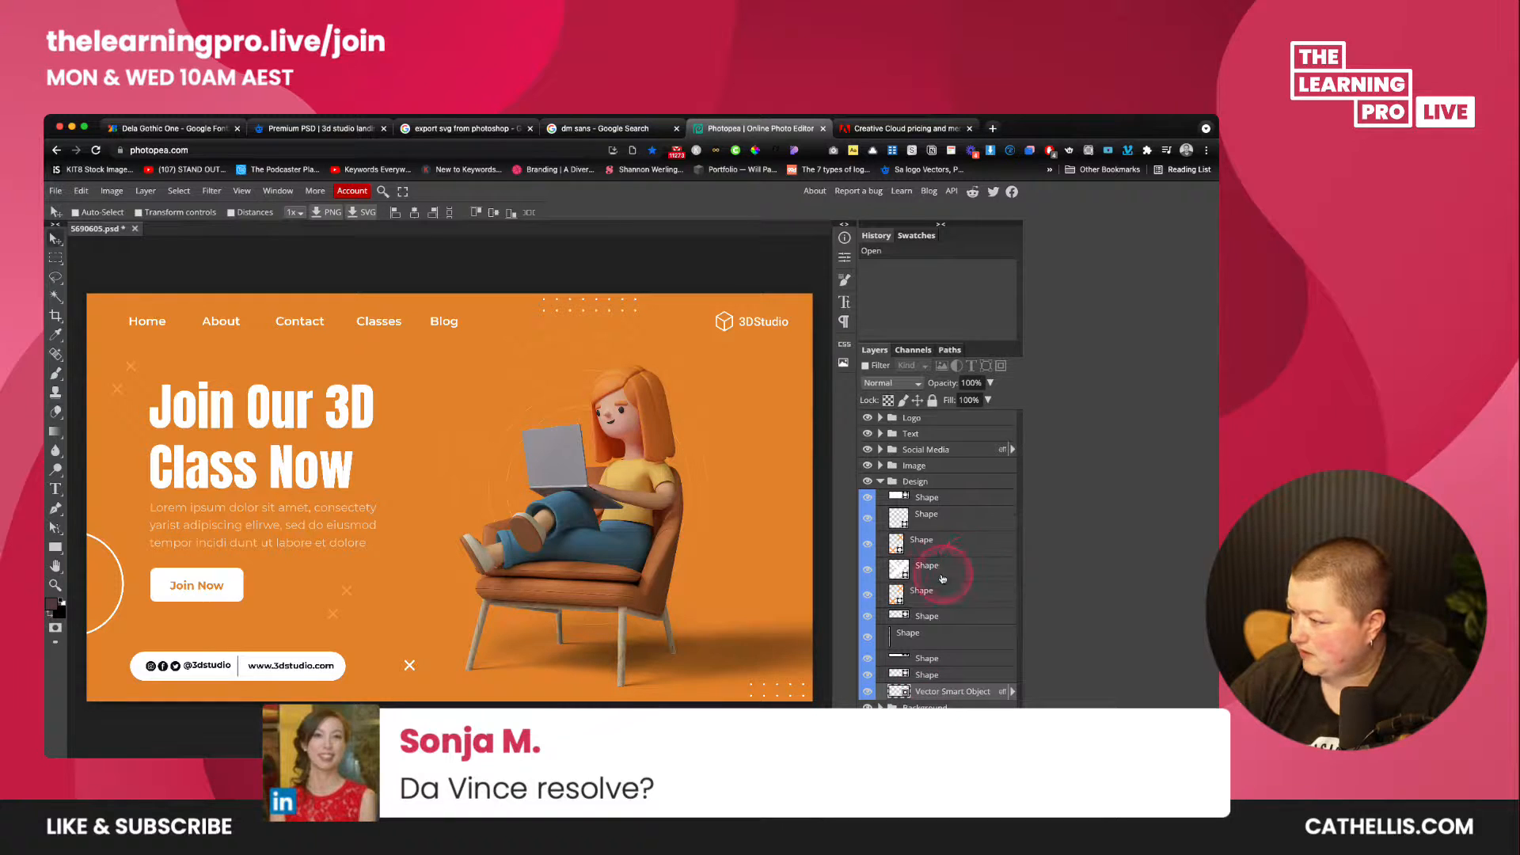
{"action": "mouse_move", "coordinate": [952, 526]}
{"action": "left_mouse_down"}
{"action": "mouse_move", "coordinate": [960, 625]}
{"action": "mouse_move", "coordinate": [957, 529]}
{"action": "left_mouse_up"}
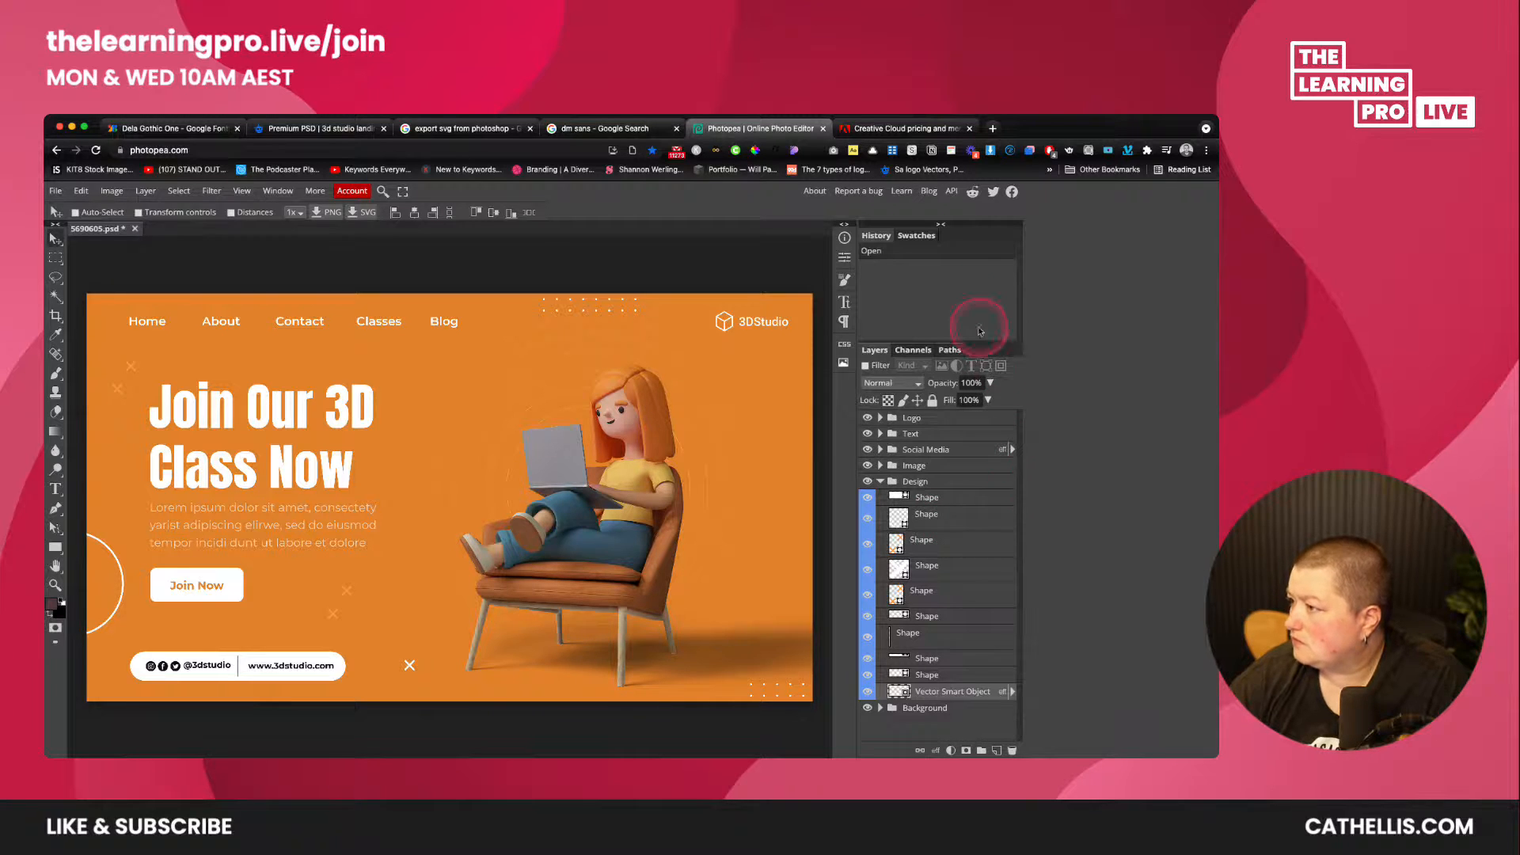
- Toggle the visibility of the Text, Logo, Social Media and Image groups to check what each one contains
{"action": "scroll", "coordinate": [582, 546], "scroll_direction": "up", "scroll_amount": 5}
{"action": "scroll", "coordinate": [610, 544], "scroll_direction": "up", "scroll_amount": 3}
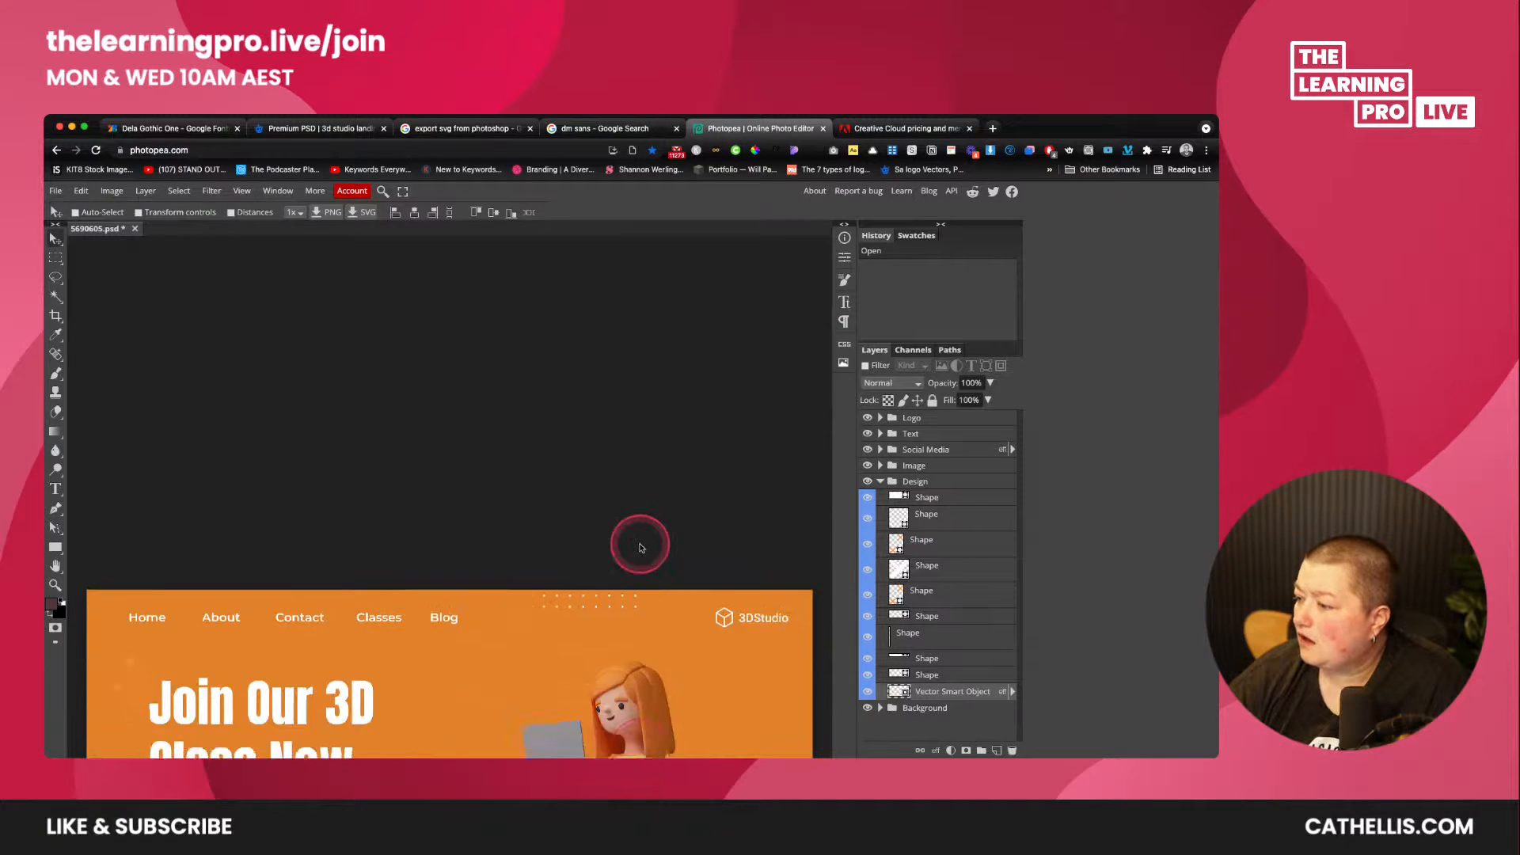
{"action": "scroll", "coordinate": [638, 547], "scroll_direction": "down", "scroll_amount": 6}
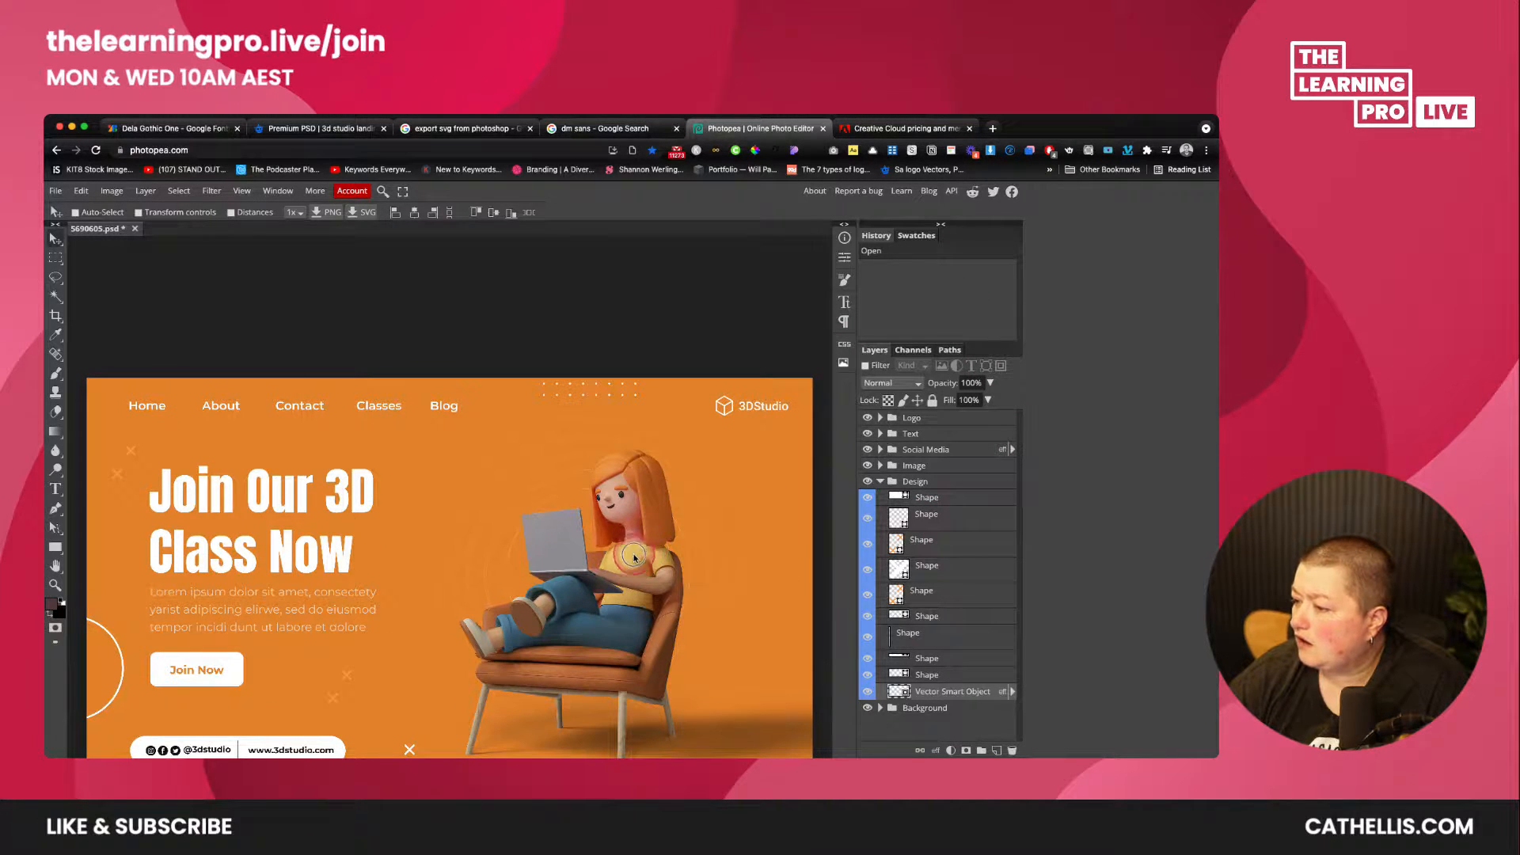
{"action": "left_click", "coordinate": [632, 570]}
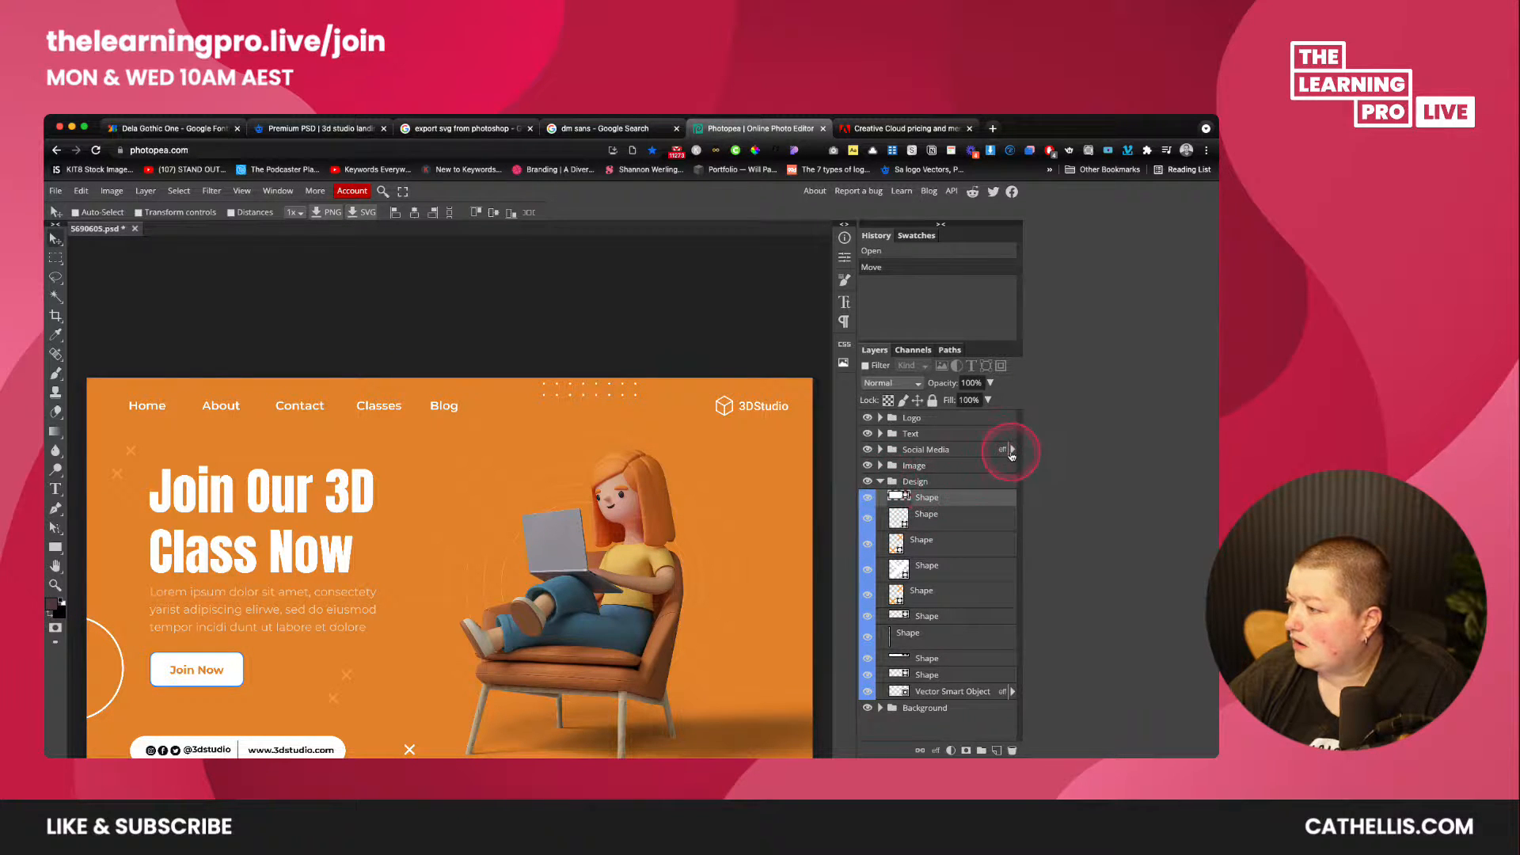
{"action": "left_click", "coordinate": [867, 433]}
{"action": "left_click", "coordinate": [867, 433]}
{"action": "left_click", "coordinate": [867, 418]}
{"action": "left_click", "coordinate": [867, 419]}
{"action": "left_click", "coordinate": [867, 418]}
{"action": "left_click", "coordinate": [867, 418]}
{"action": "left_click", "coordinate": [867, 418]}
{"action": "left_click", "coordinate": [867, 418]}
{"action": "left_click", "coordinate": [867, 449]}
{"action": "left_click", "coordinate": [867, 449]}
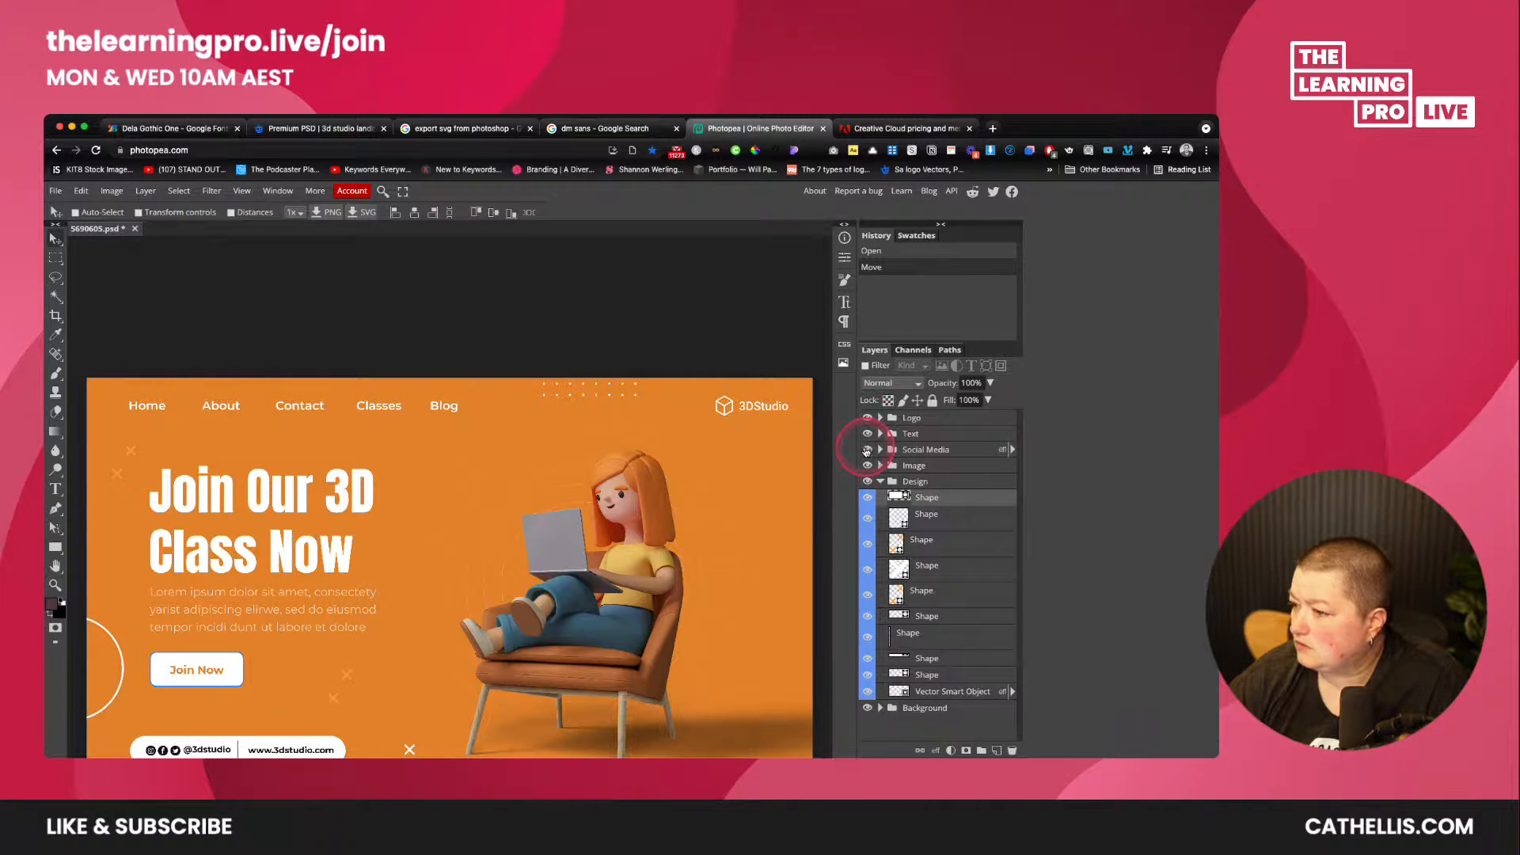
{"action": "left_click", "coordinate": [867, 466]}
{"action": "left_click", "coordinate": [867, 466]}
- Expand the Image group and open the contents of its Place Your Image Here smart object
{"action": "left_click", "coordinate": [887, 469]}
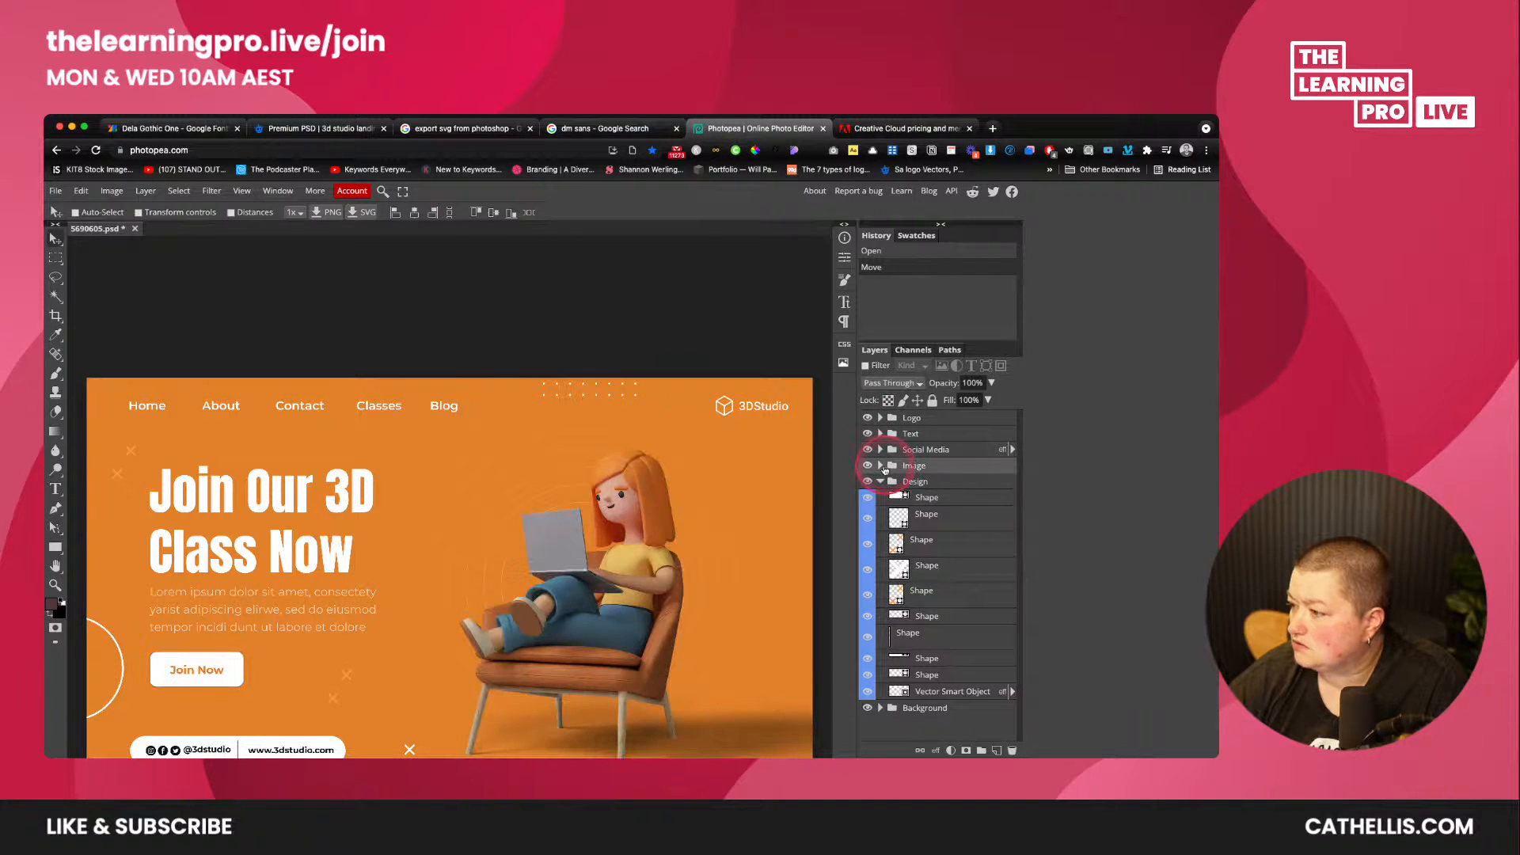
{"action": "left_click", "coordinate": [880, 467]}
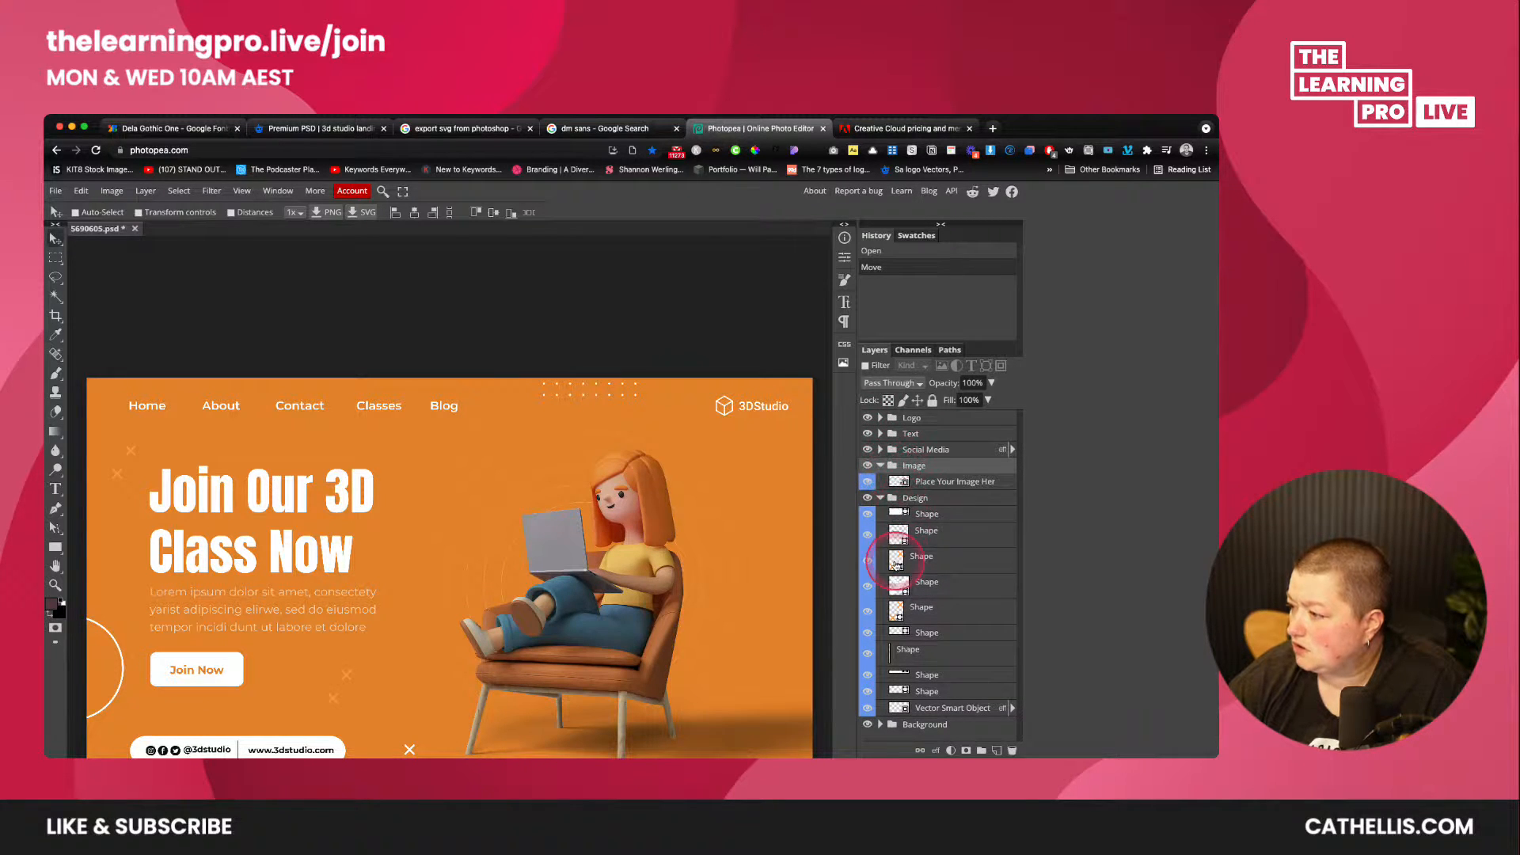
{"action": "left_click", "coordinate": [901, 485]}
{"action": "left_click", "coordinate": [869, 482]}
{"action": "left_click", "coordinate": [871, 484]}
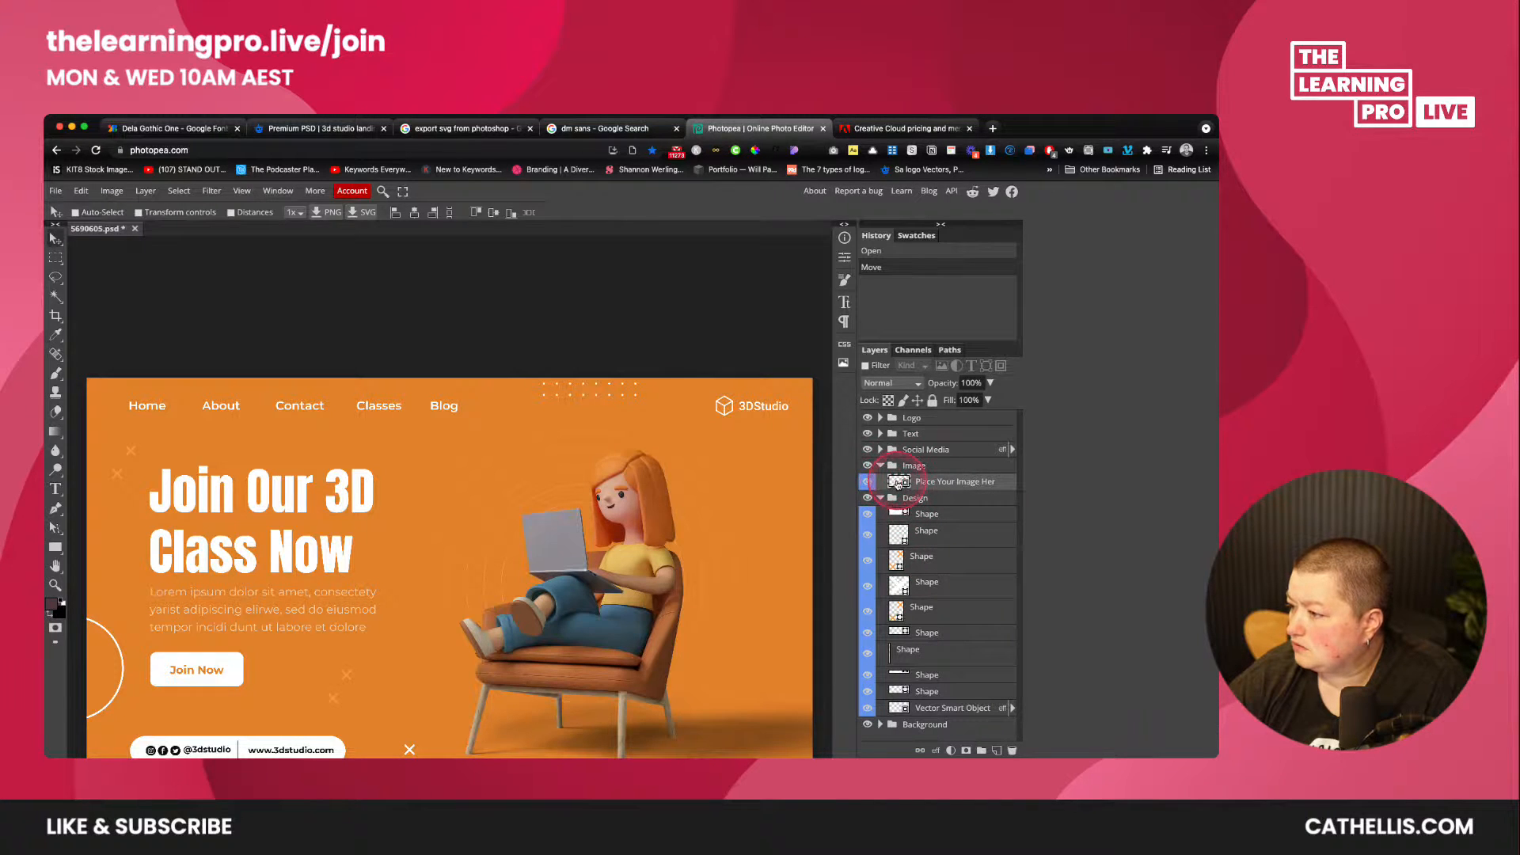
{"action": "double_click", "coordinate": [897, 482]}
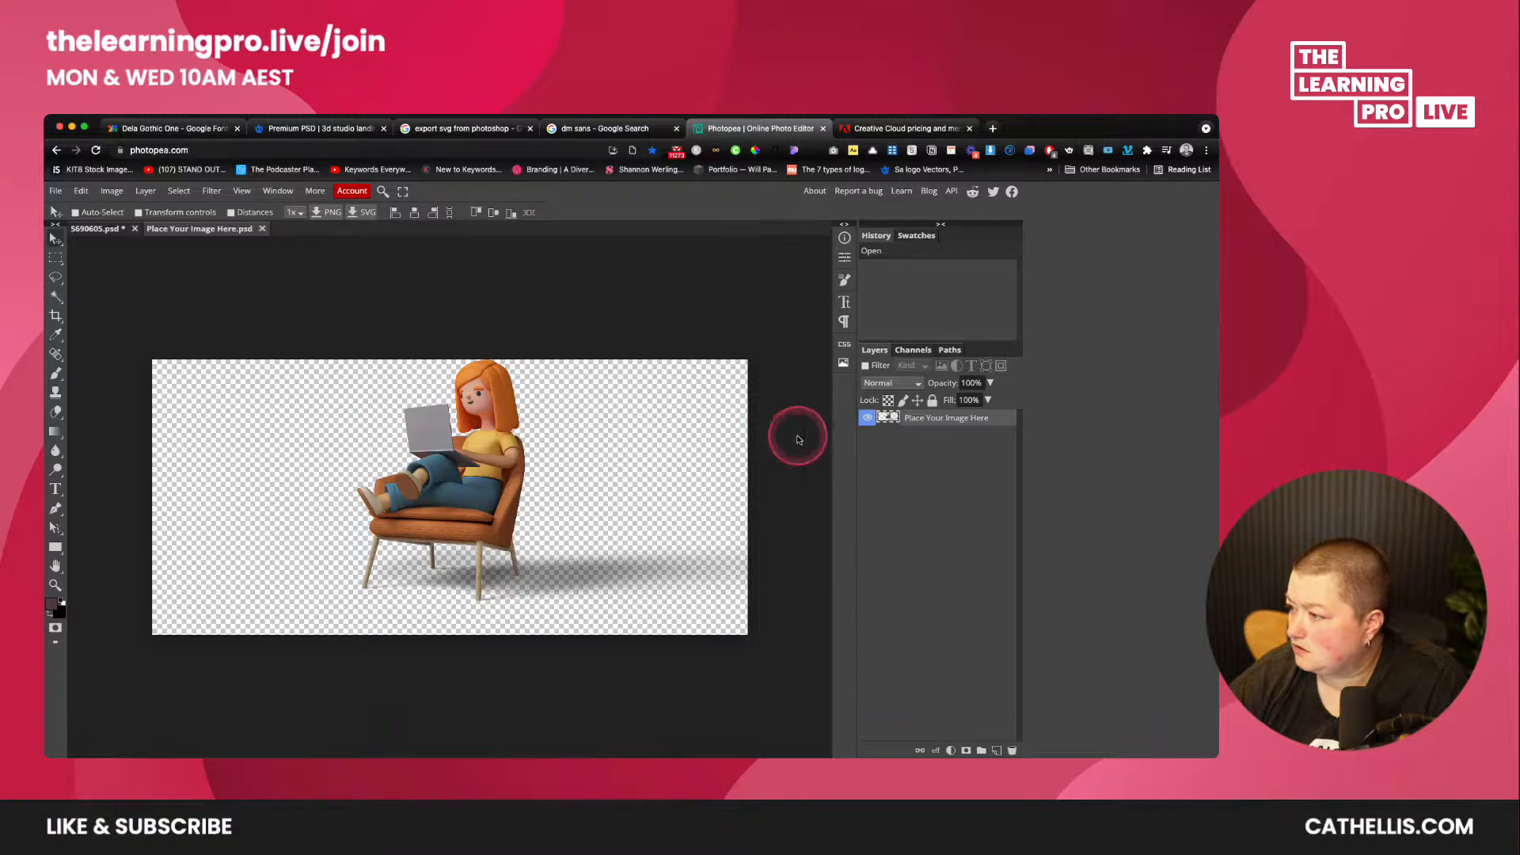
{"action": "right_click", "coordinate": [918, 420]}
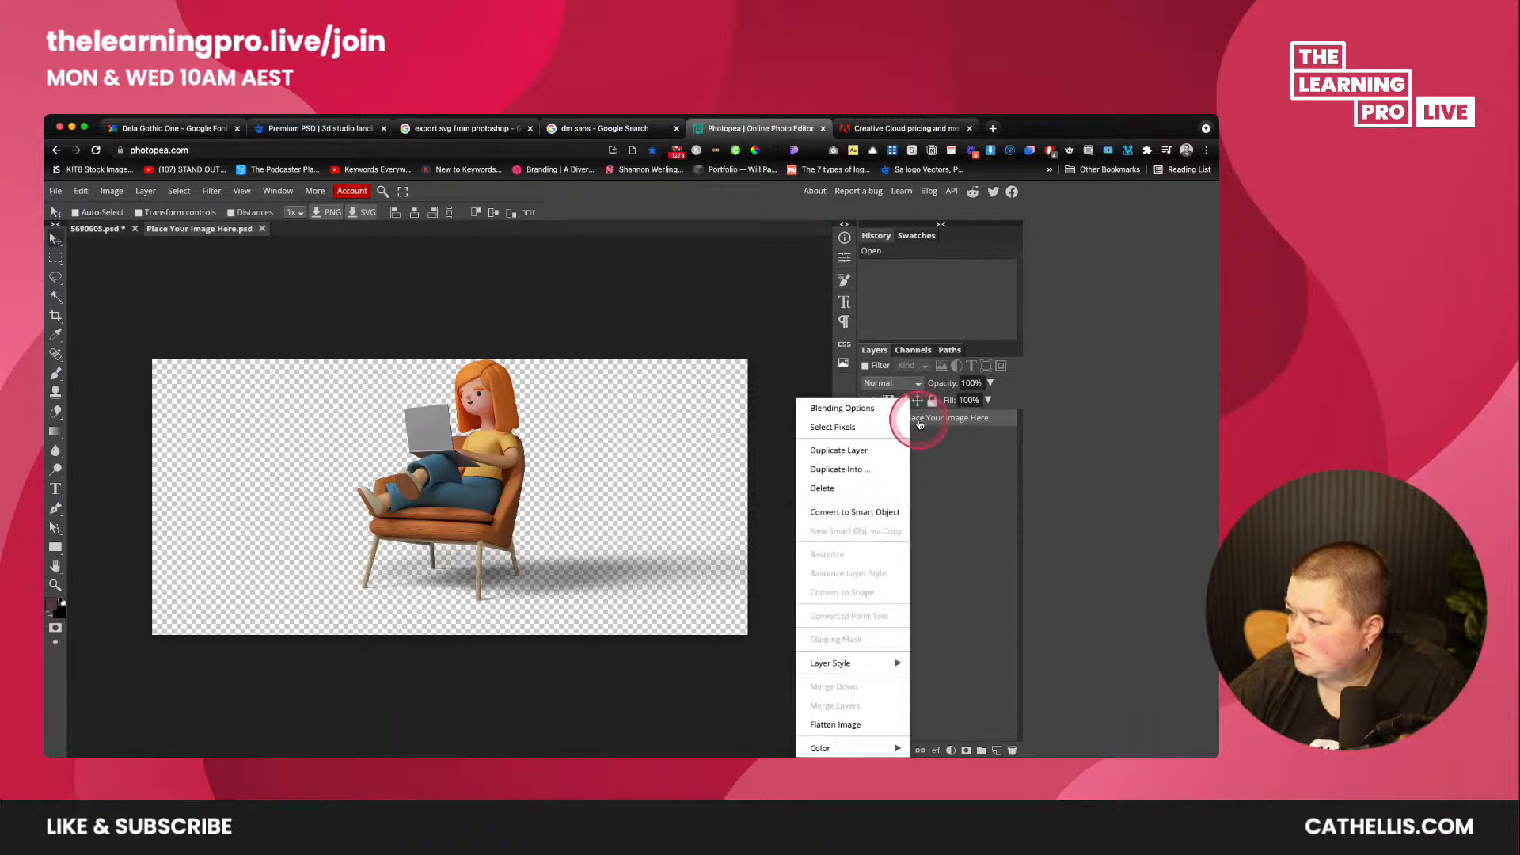
{"action": "left_click", "coordinate": [928, 421]}
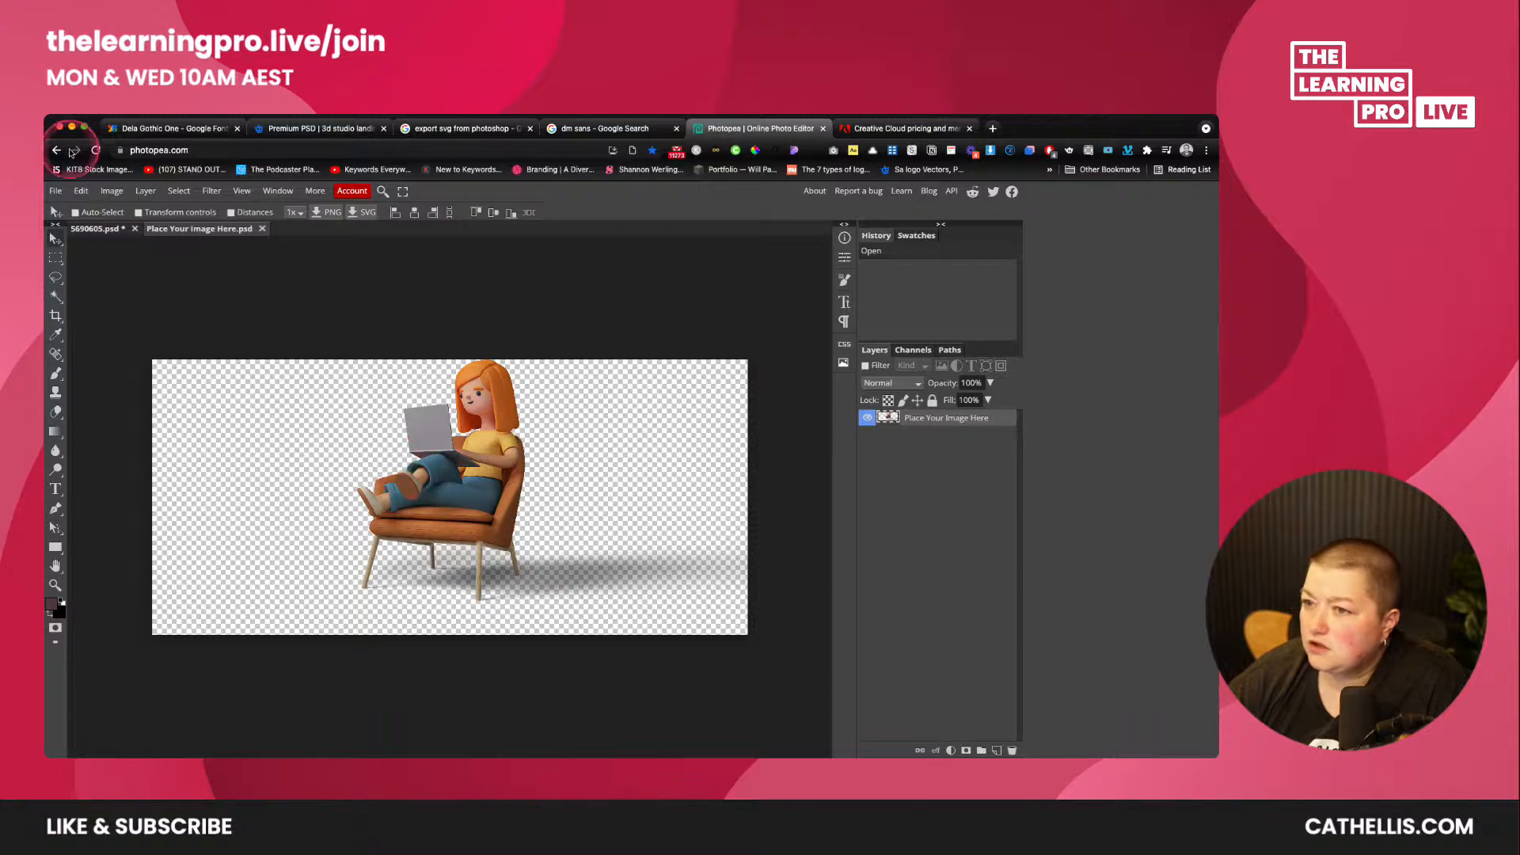
- Export the seated girl image as a PNG at 100% quality, saved as girl reading.png in the psd tutorial folder
{"action": "left_click", "coordinate": [56, 191]}
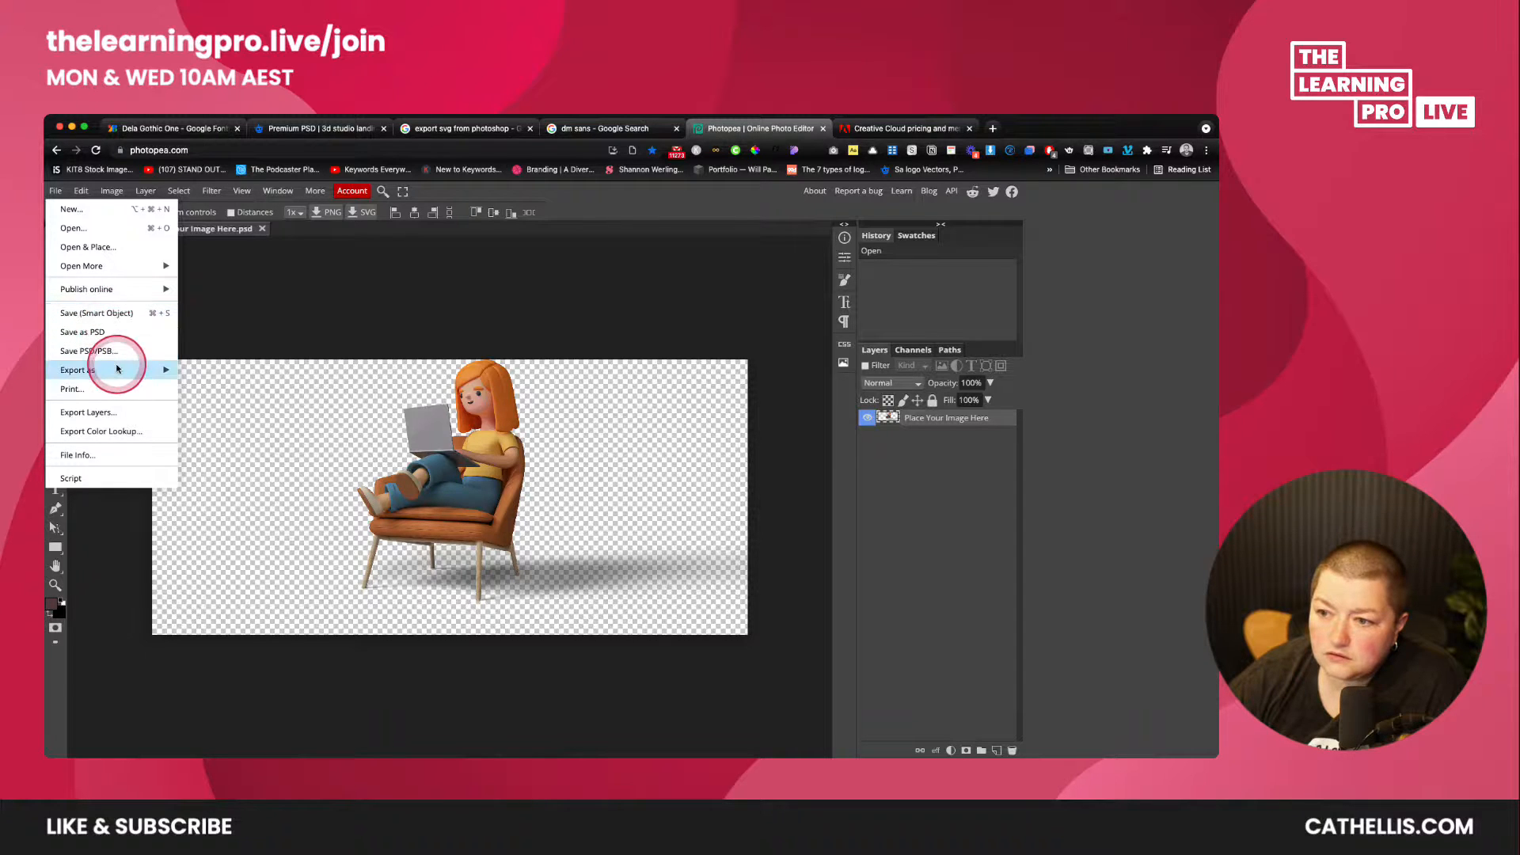
{"action": "mouse_move", "coordinate": [117, 370]}
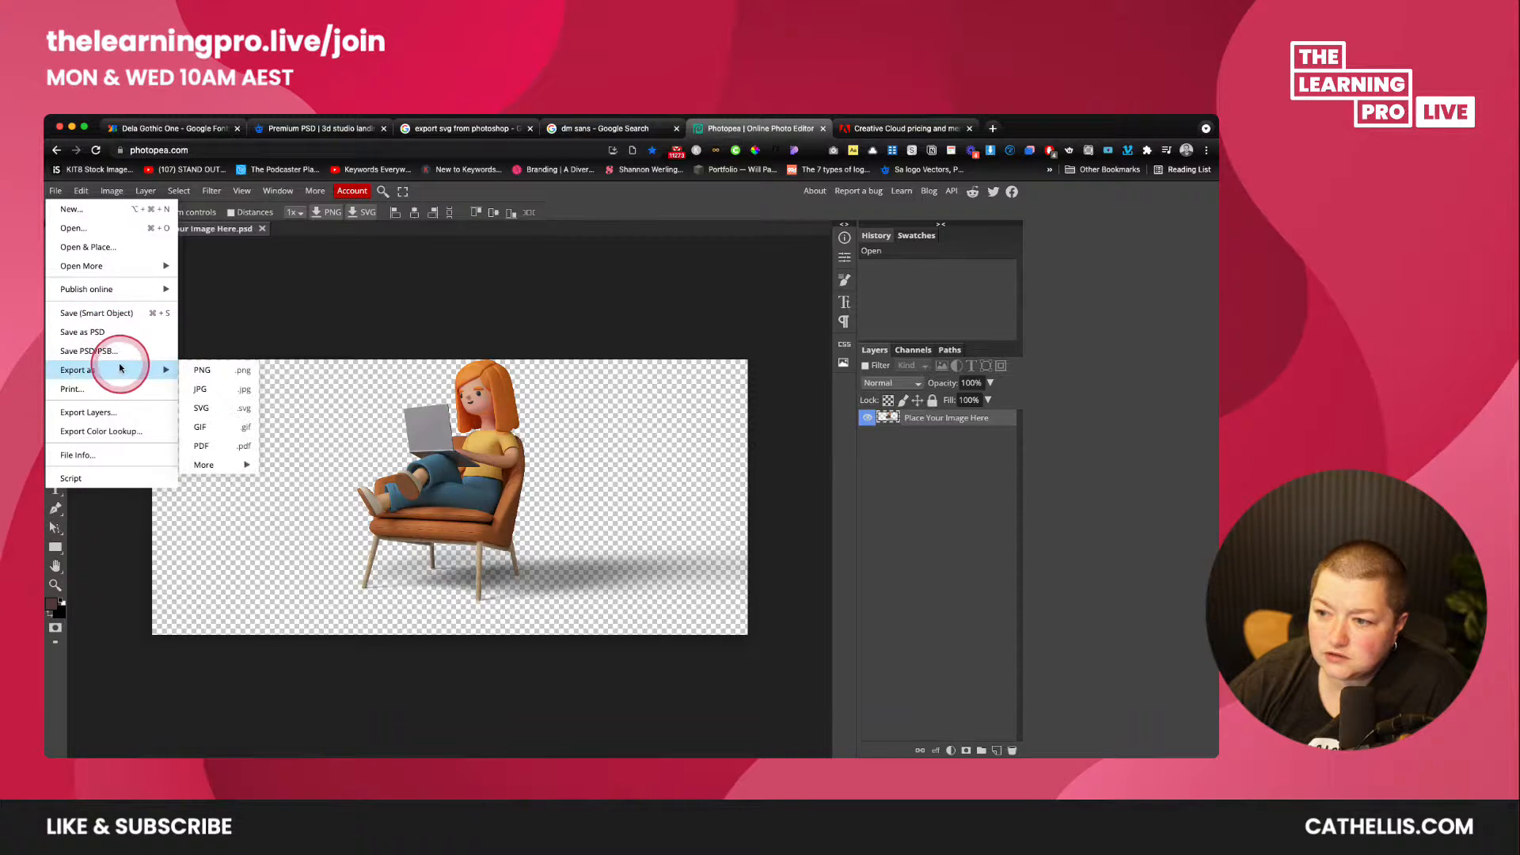
{"action": "left_click", "coordinate": [202, 370]}
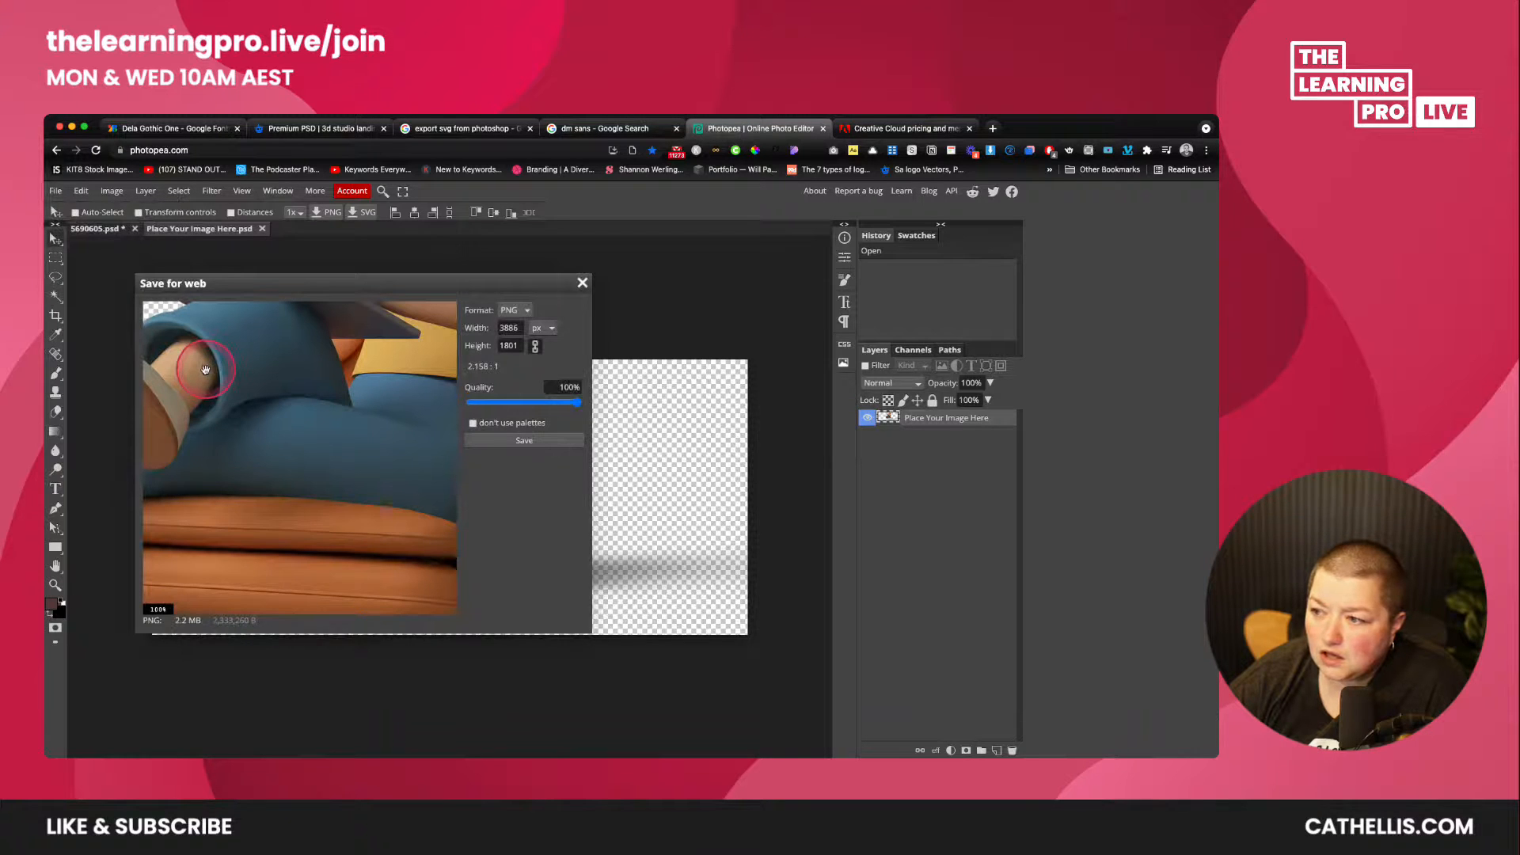
{"action": "left_click", "coordinate": [524, 441]}
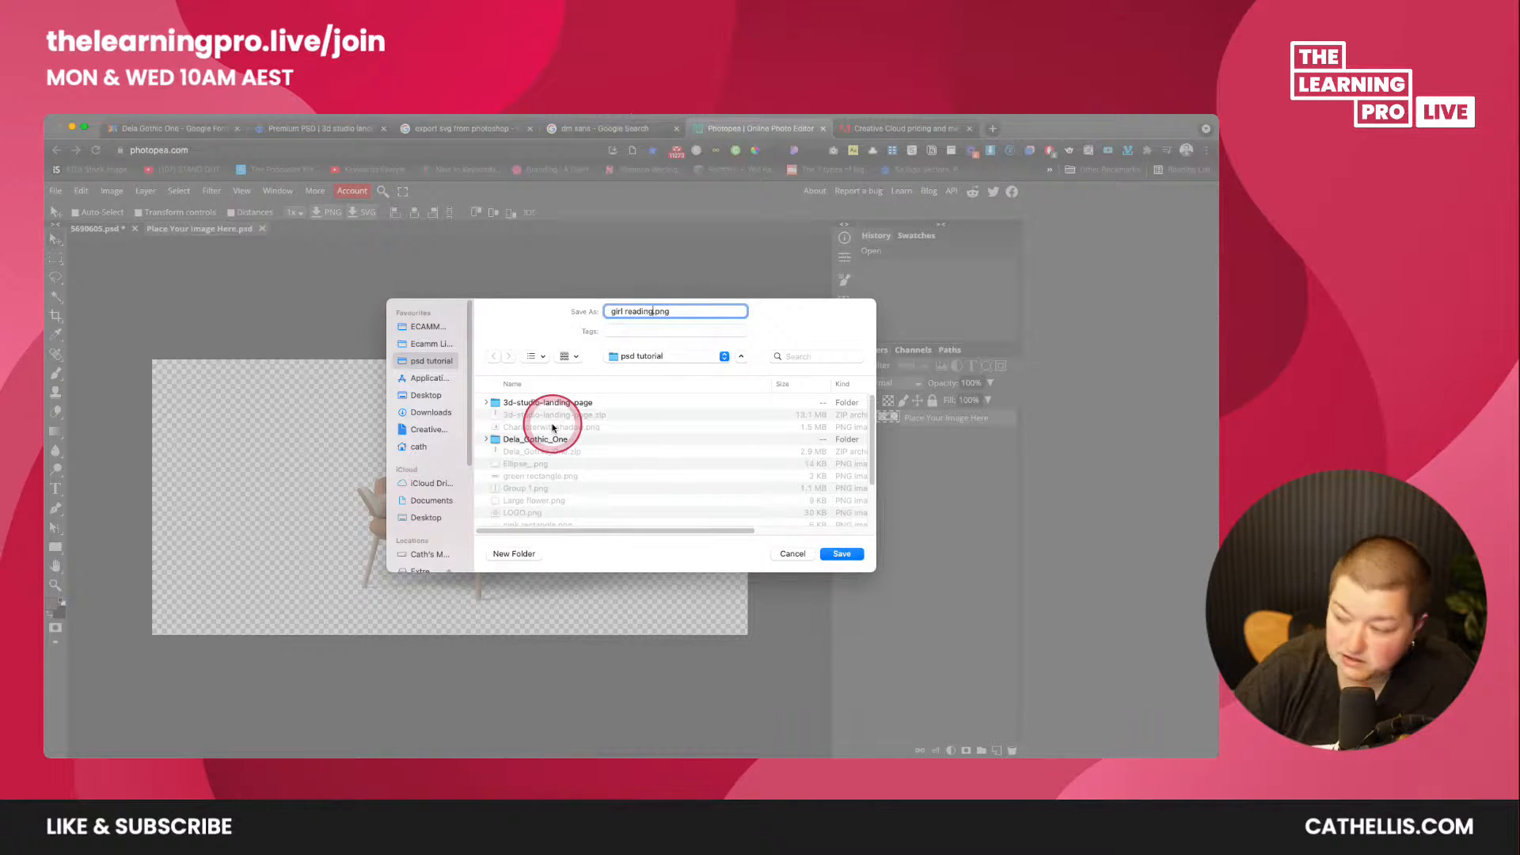
{"action": "key", "text": "Return"}
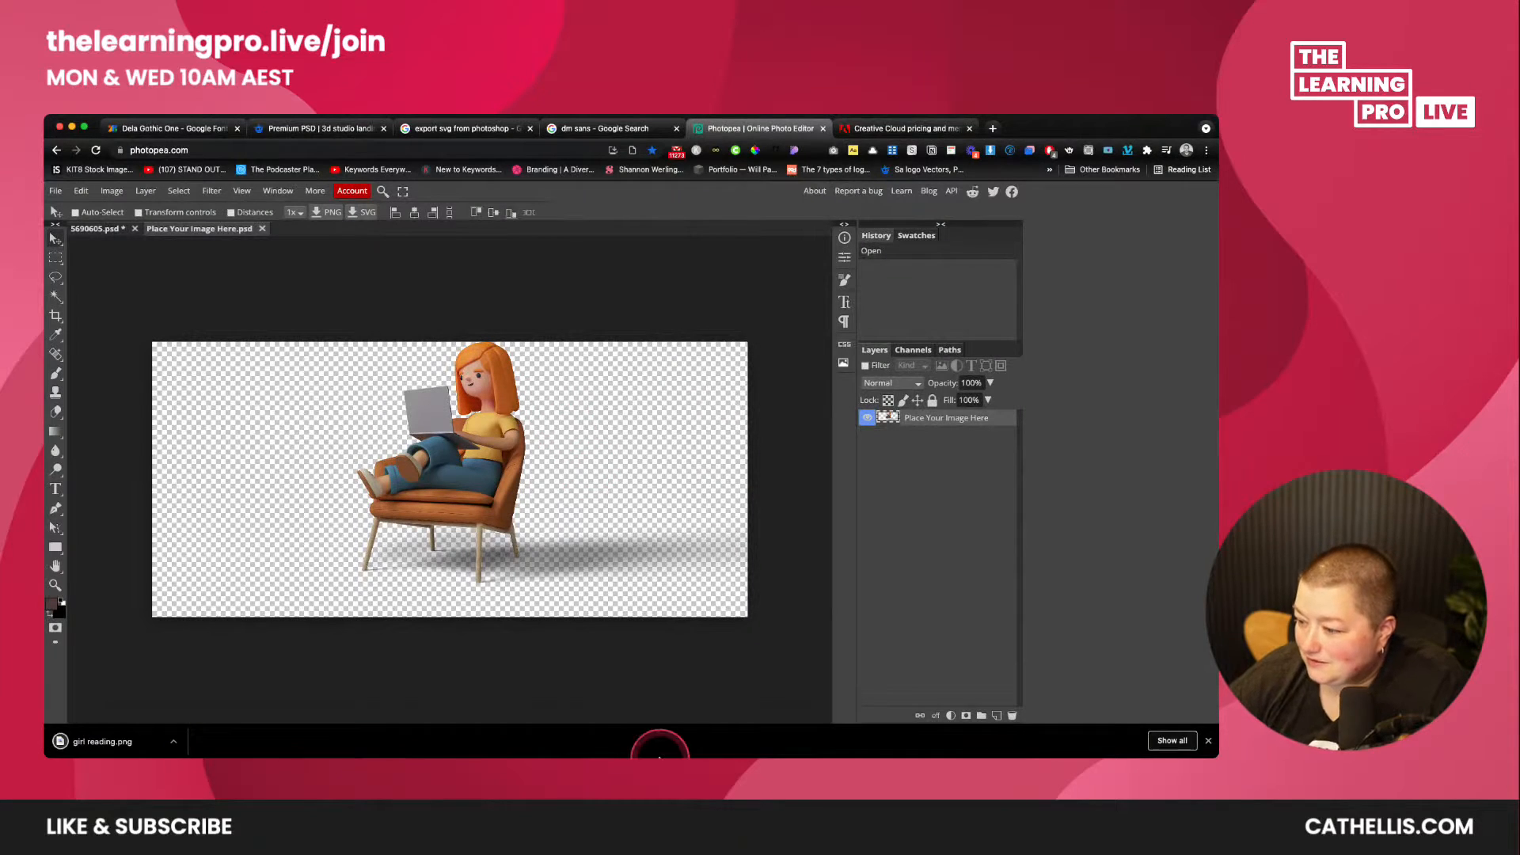
- Switch to Adobe XD, duplicate the Web 1920 – 1 artboard and delete the standing character from the copy
{"action": "mouse_move", "coordinate": [766, 756]}
{"action": "left_click", "coordinate": [741, 733]}
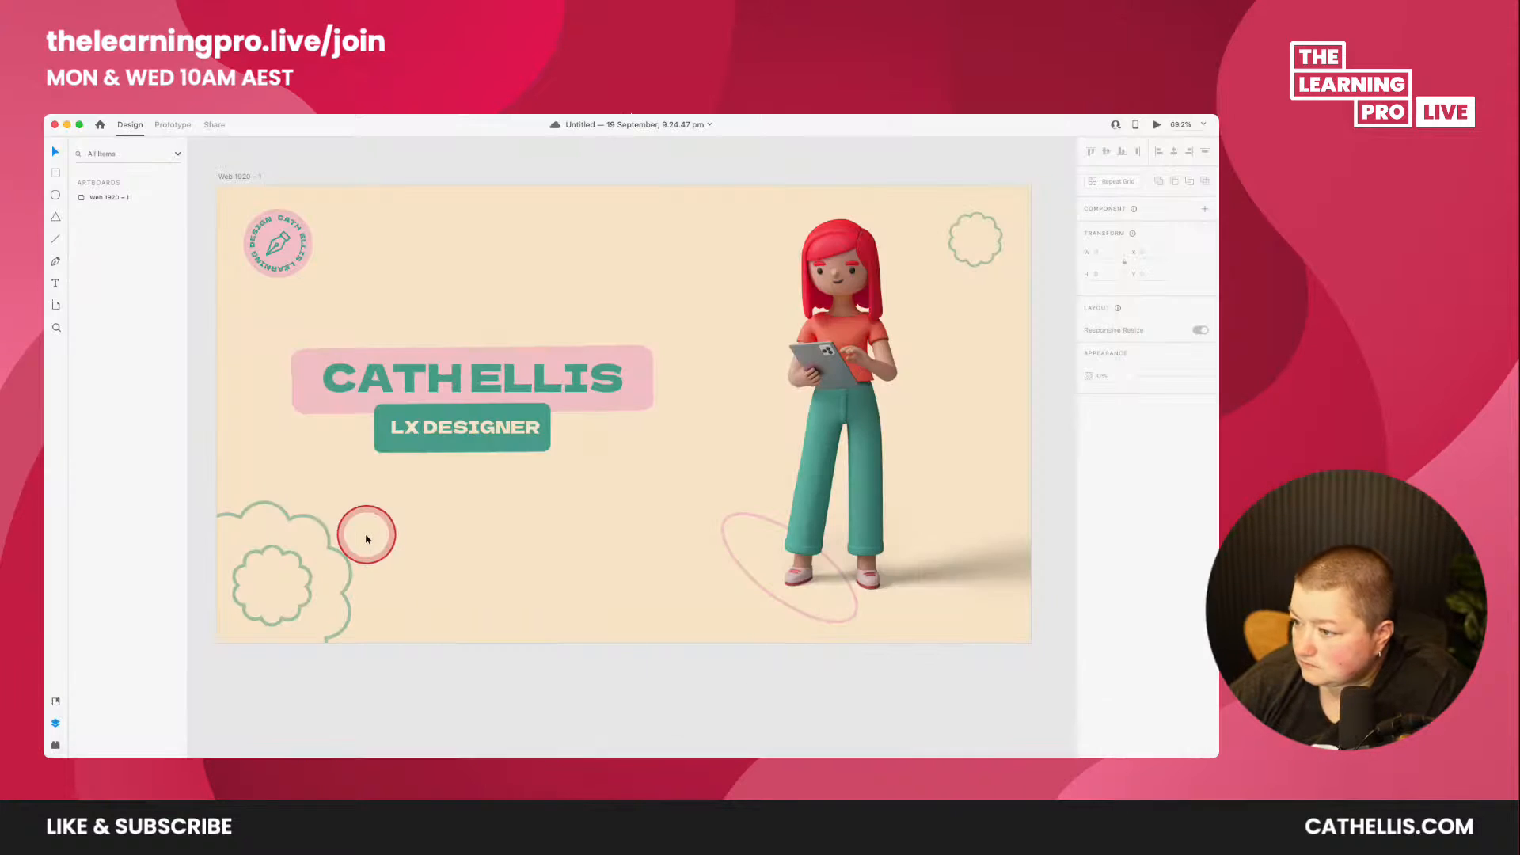
{"action": "left_click", "coordinate": [233, 178]}
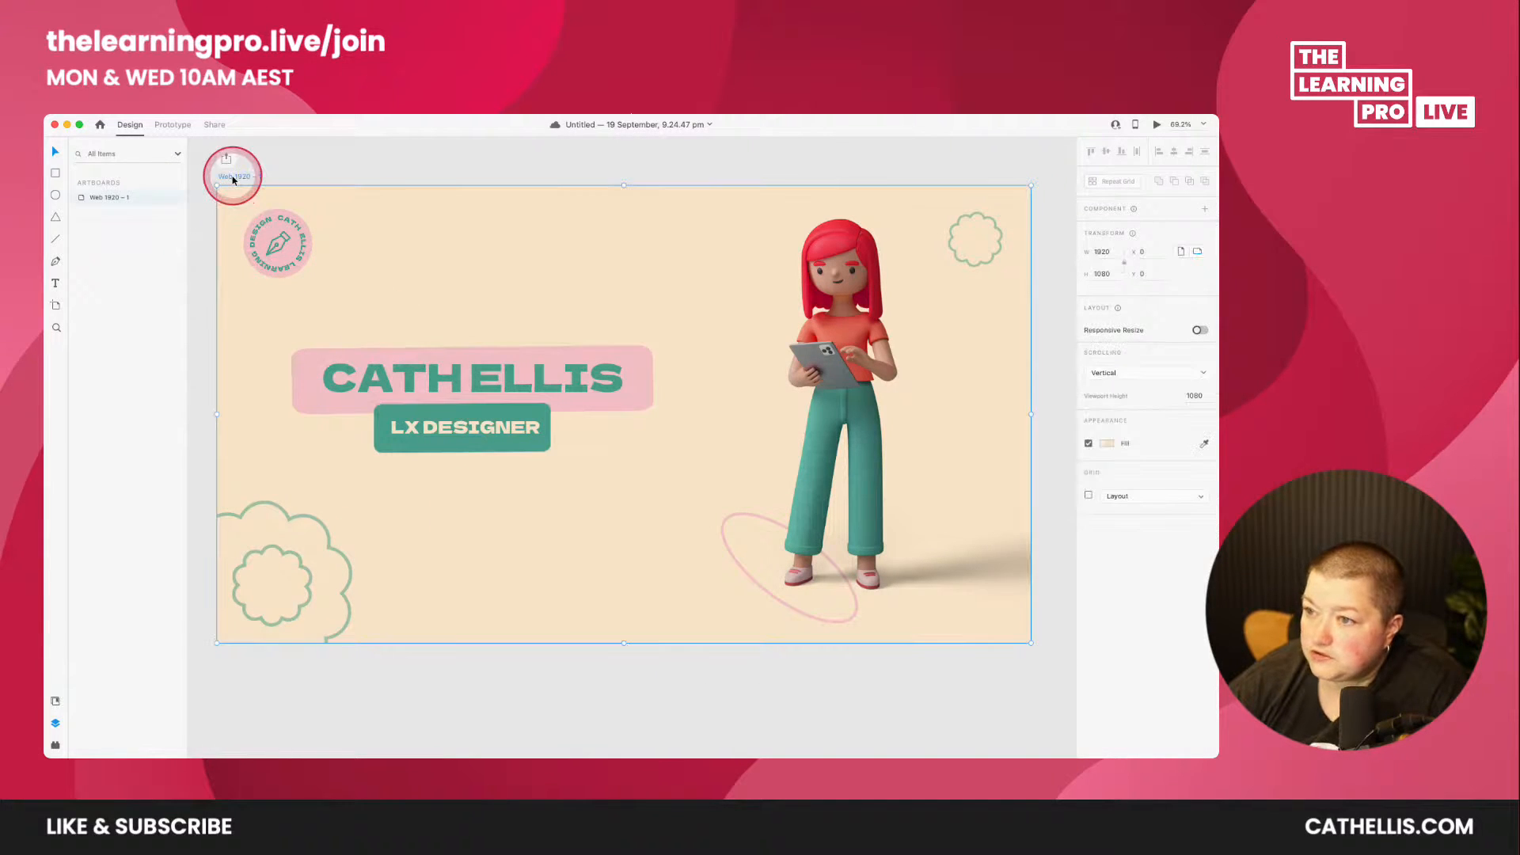
{"action": "key", "text": "super+d"}
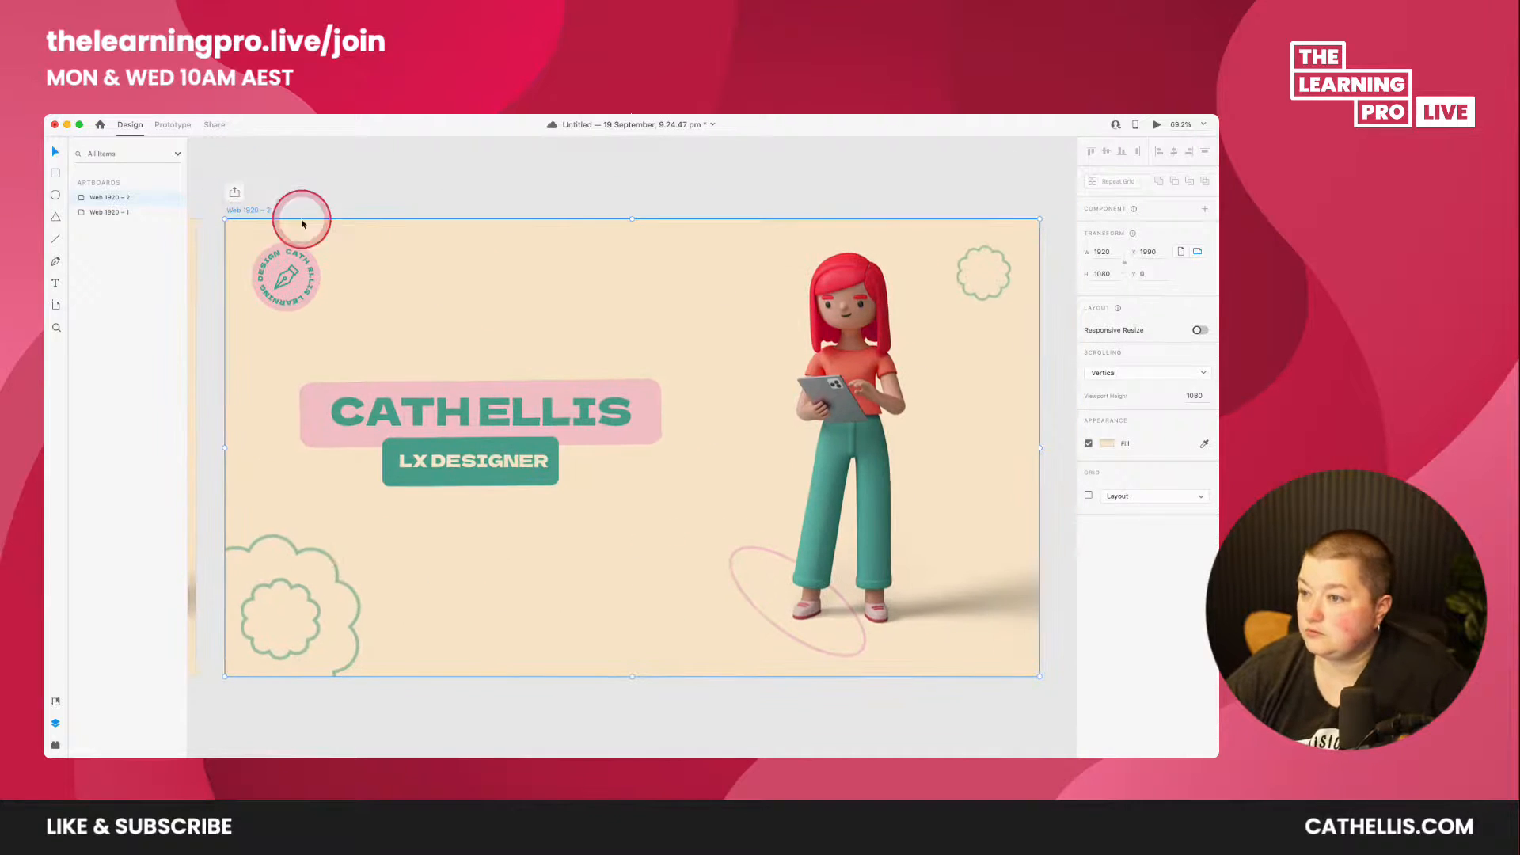
{"action": "left_click", "coordinate": [874, 390]}
{"action": "key", "text": "Delete"}
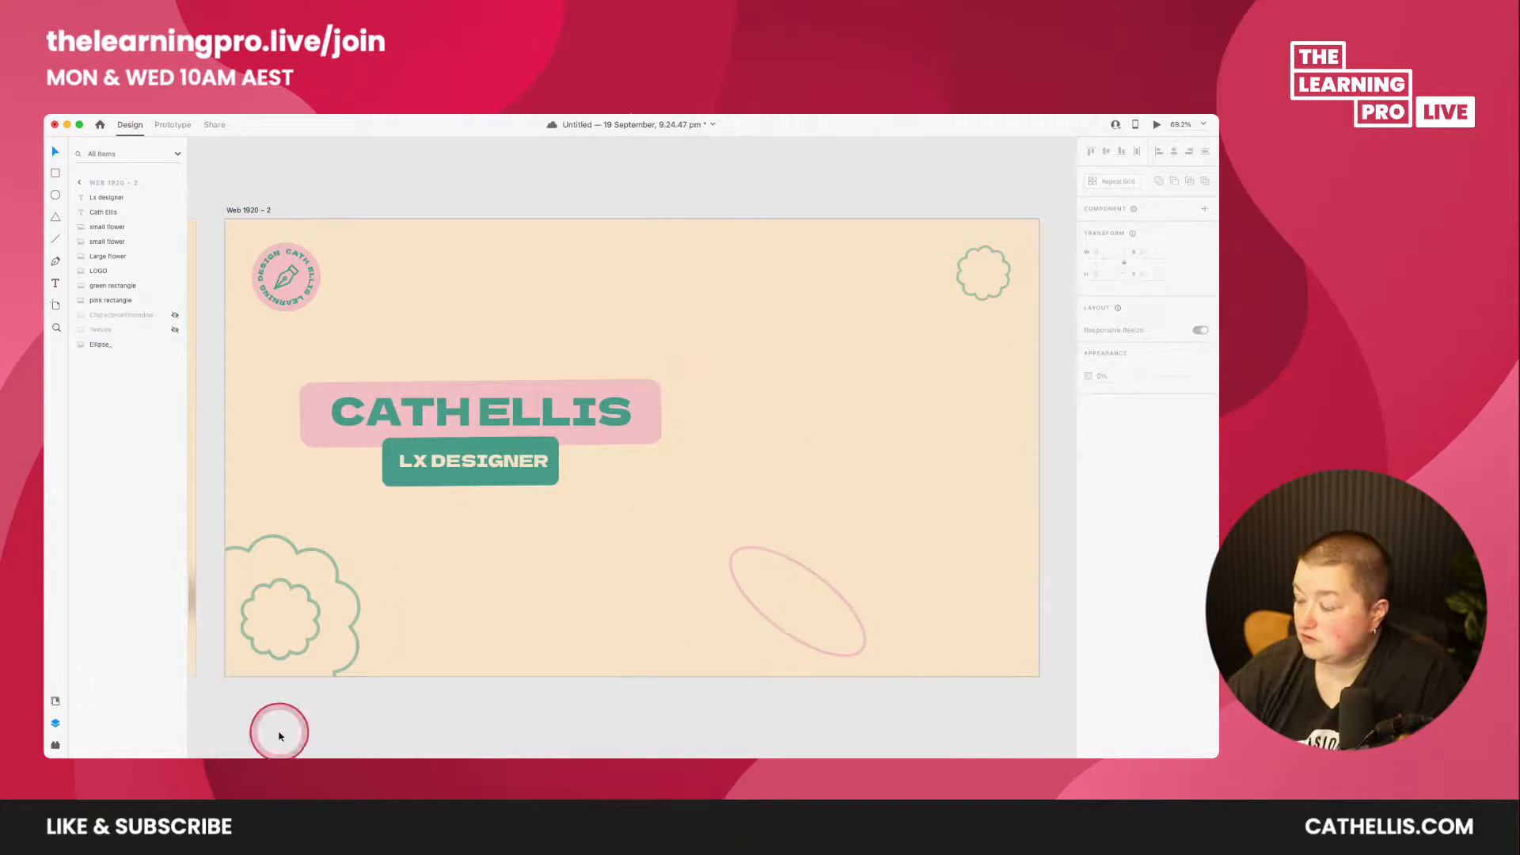
- Place girl reading.png from the psd tutorial folder in Finder onto the Web 1920 – 2 artboard
{"action": "mouse_move", "coordinate": [237, 742]}
{"action": "left_click", "coordinate": [90, 732]}
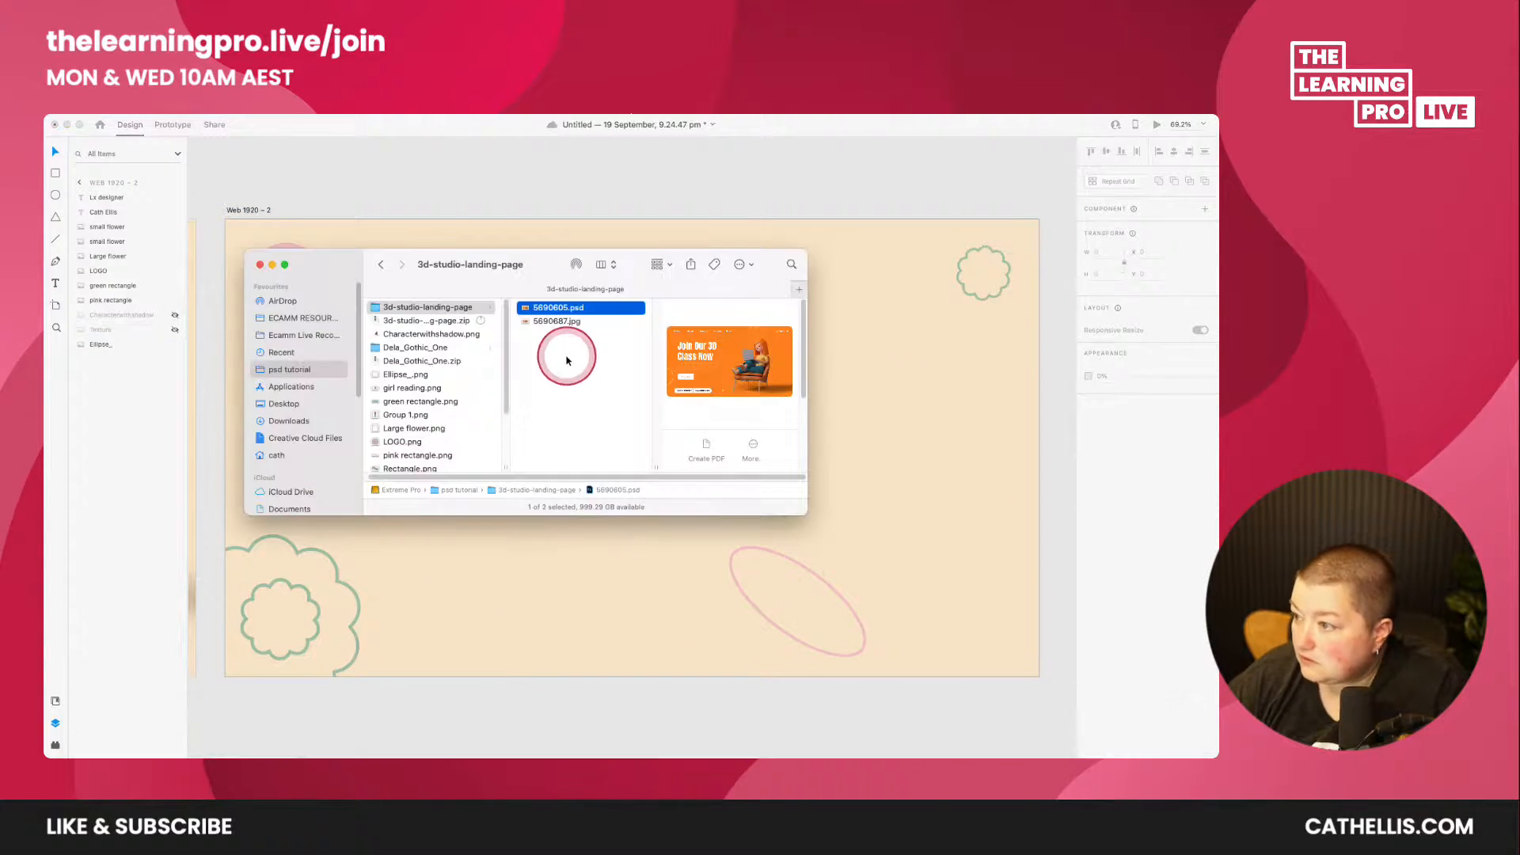
{"action": "left_click", "coordinate": [398, 388]}
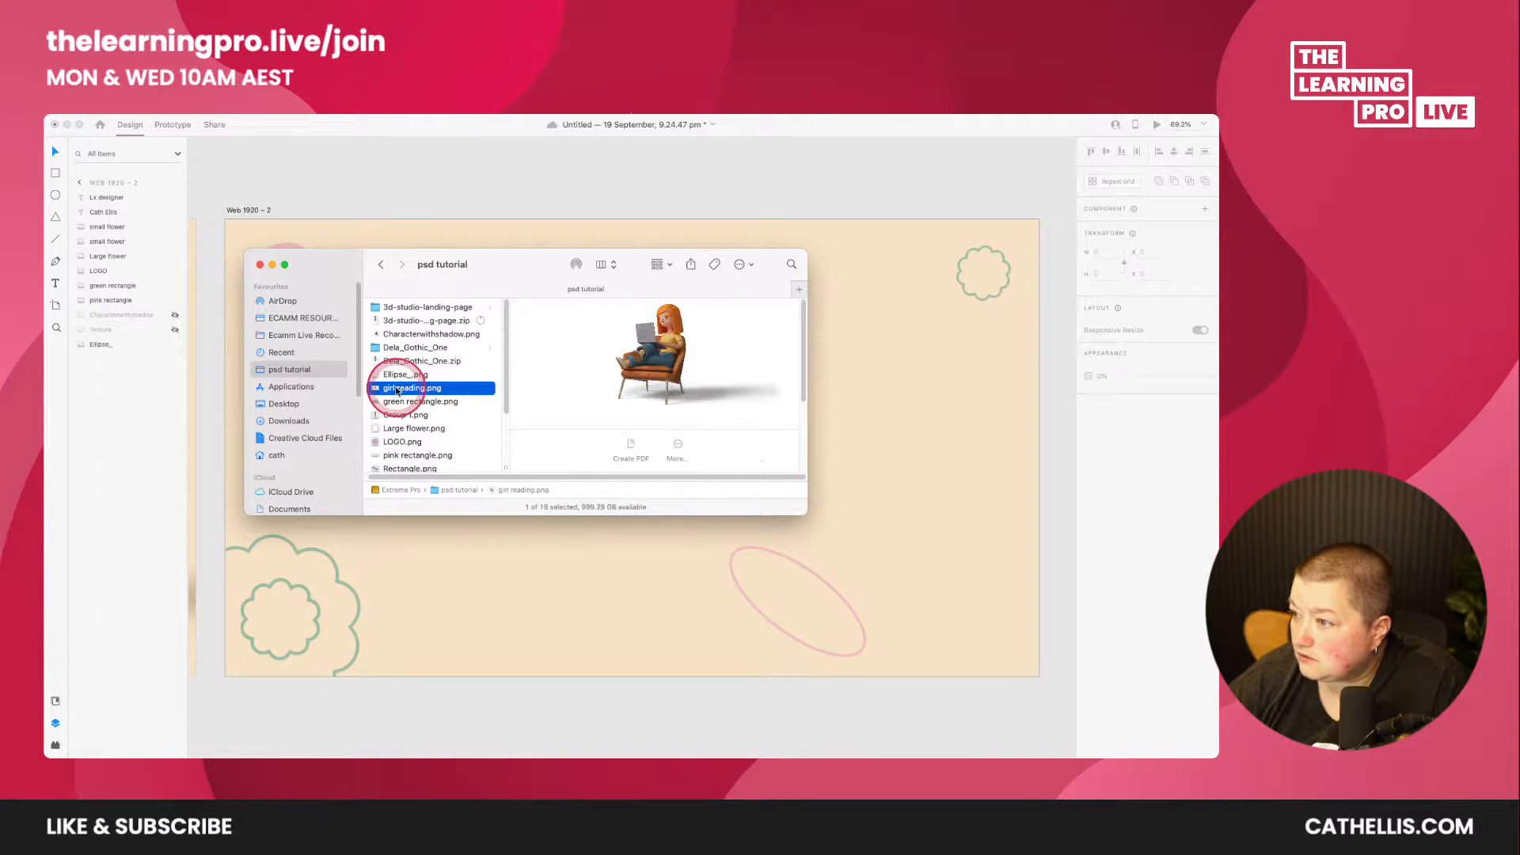
{"action": "left_click_drag", "start_coordinate": [397, 388], "coordinate": [713, 399]}
{"action": "left_click", "coordinate": [996, 569]}
{"action": "left_click", "coordinate": [938, 708]}
{"action": "left_click_drag", "start_coordinate": [967, 709], "coordinate": [513, 645]}
{"action": "left_click", "coordinate": [806, 643]}
{"action": "left_click_drag", "start_coordinate": [806, 643], "coordinate": [360, 471]}
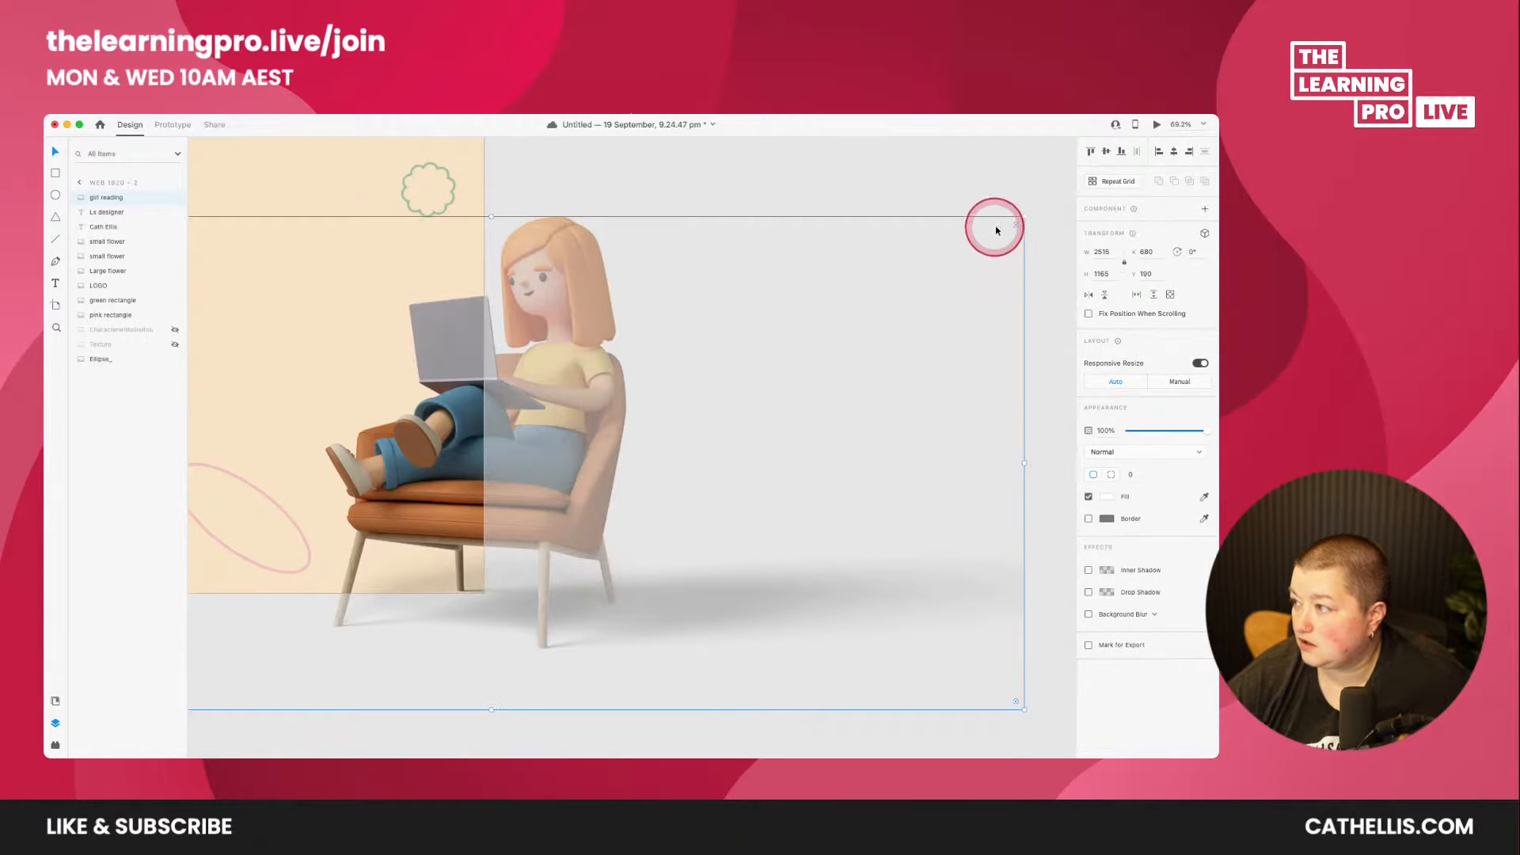
- Scale the girl reading image to about 2031 × 941 and position it on the right side of the Web 1920 – 2 artboard
{"action": "left_click_drag", "start_coordinate": [1021, 223], "coordinate": [716, 411]}
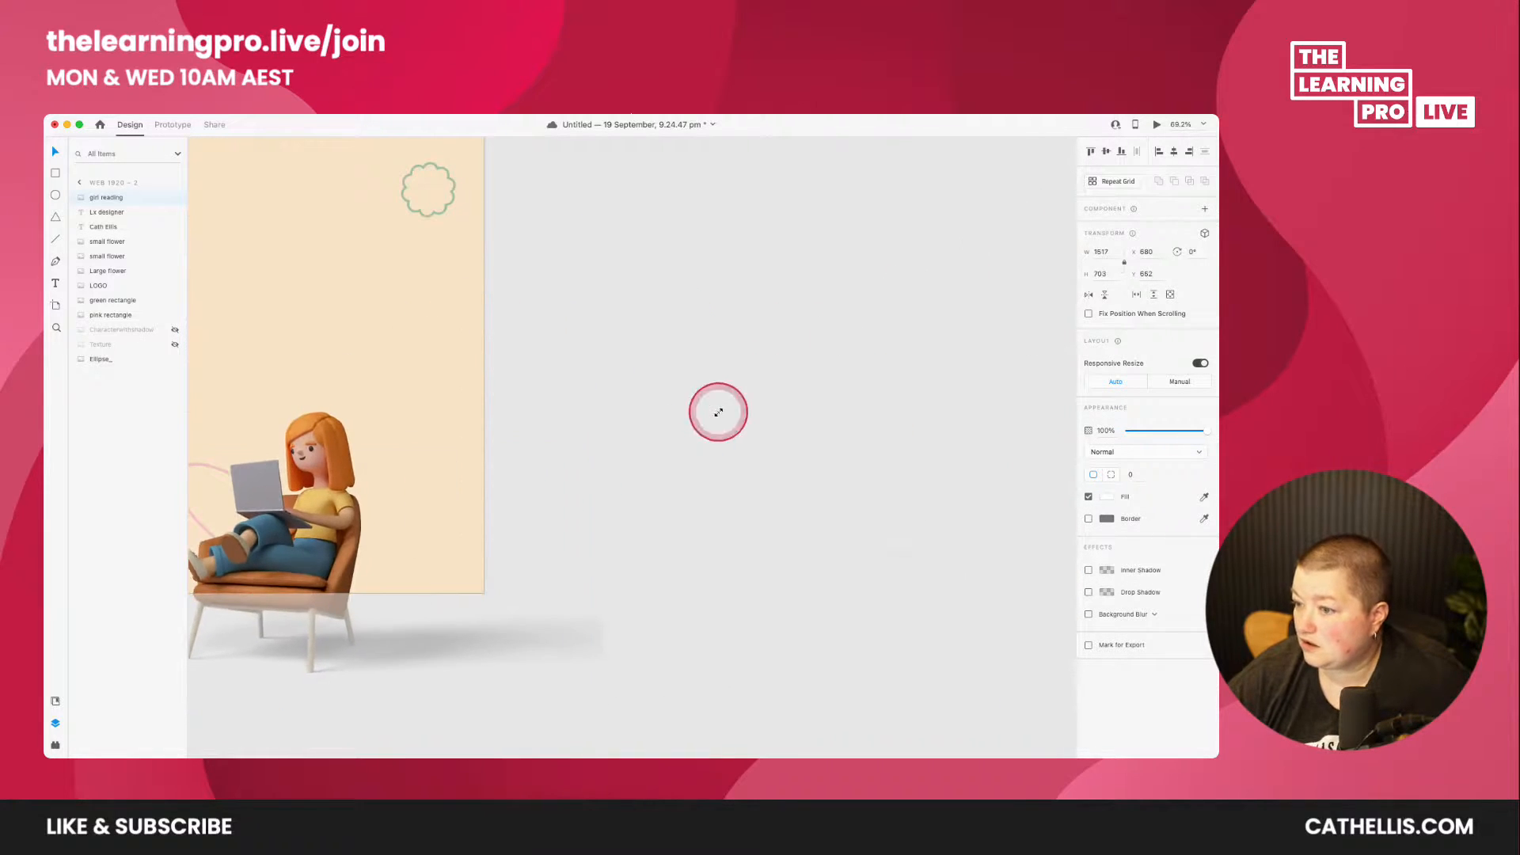
{"action": "left_click_drag", "start_coordinate": [501, 273], "coordinate": [888, 396]}
{"action": "left_click_drag", "start_coordinate": [648, 630], "coordinate": [637, 479]}
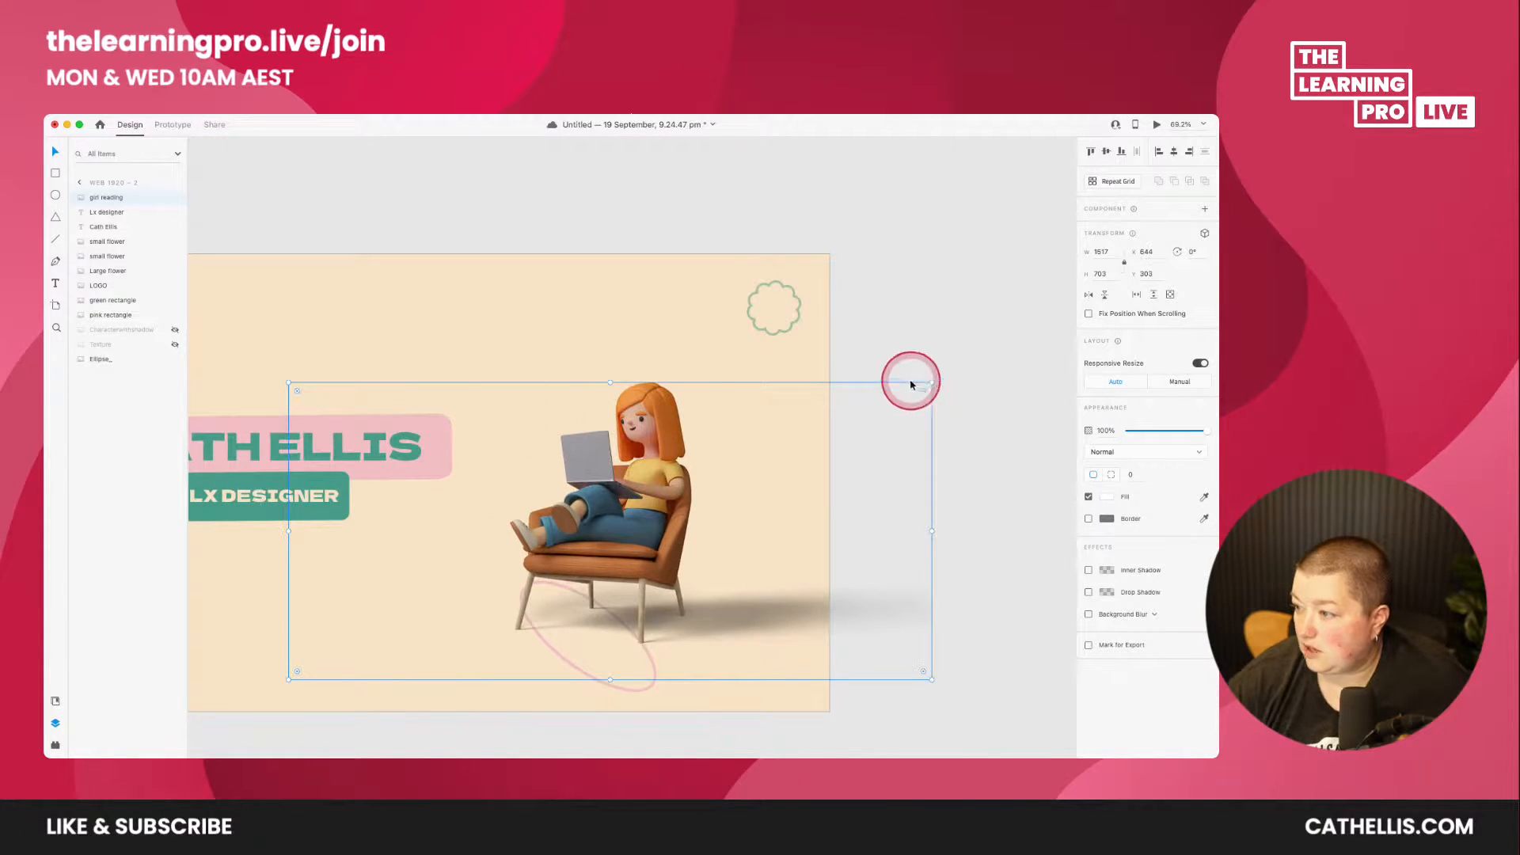
{"action": "left_click_drag", "start_coordinate": [933, 385], "coordinate": [1069, 282]}
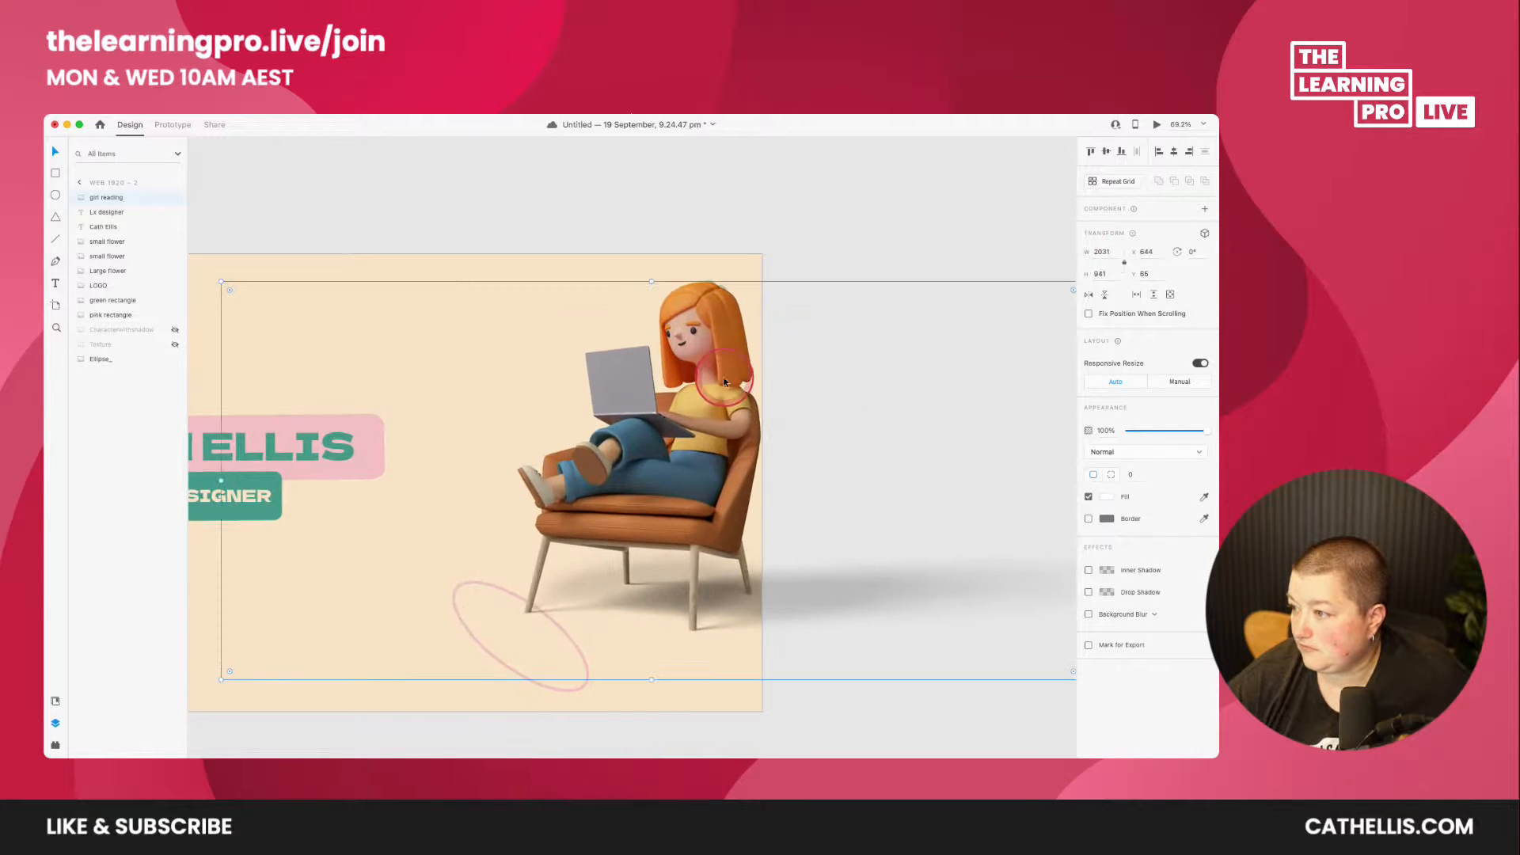
{"action": "left_click_drag", "start_coordinate": [643, 466], "coordinate": [545, 492]}
{"action": "left_click", "coordinate": [505, 237]}
{"action": "left_click_drag", "start_coordinate": [484, 225], "coordinate": [680, 223]}
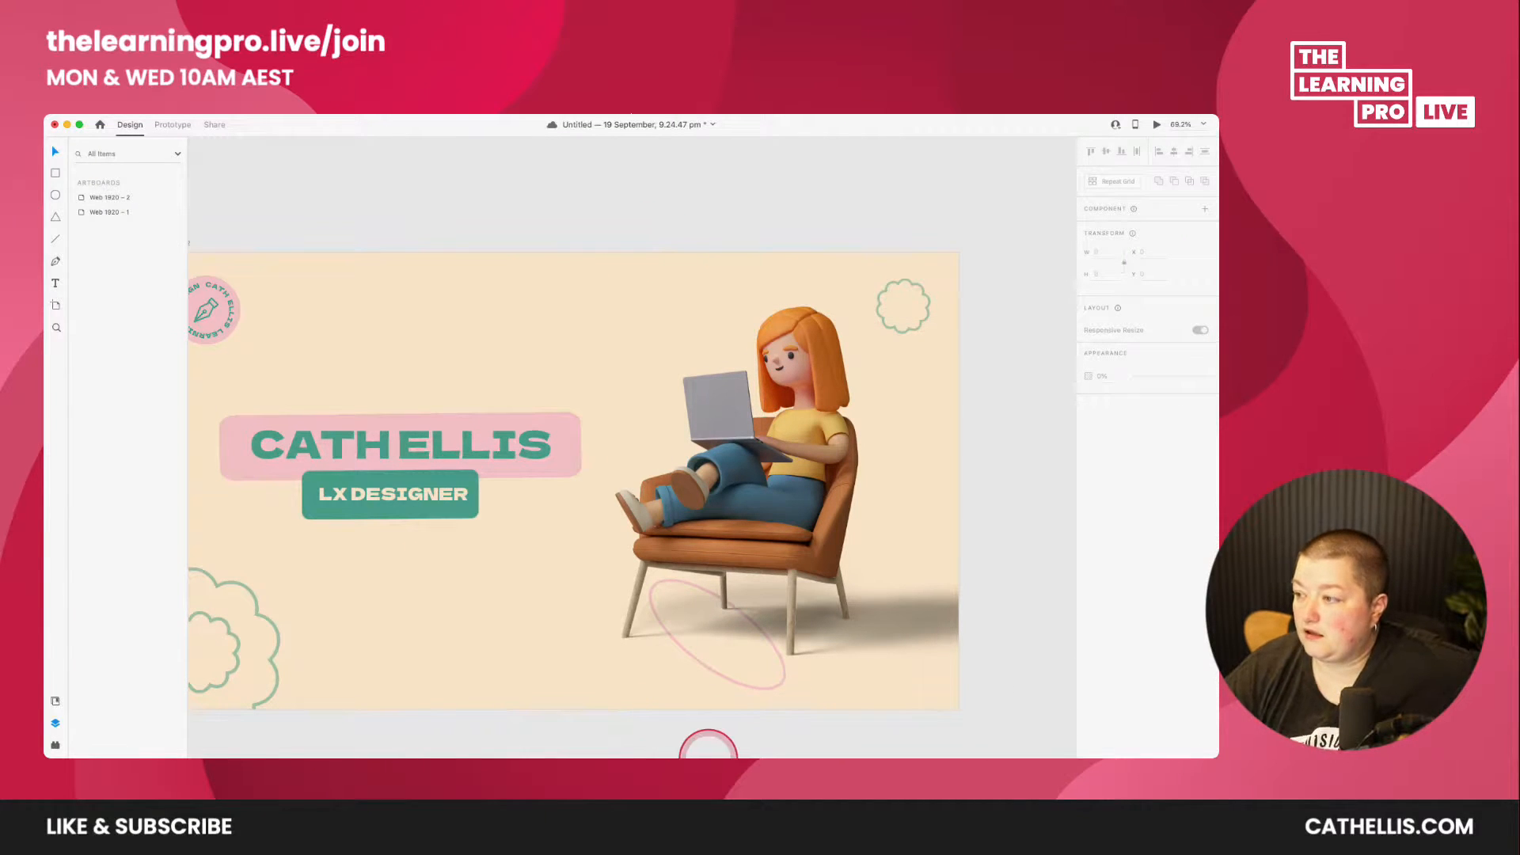
- Switch back to Photopea in Chrome
{"action": "mouse_move", "coordinate": [679, 732]}
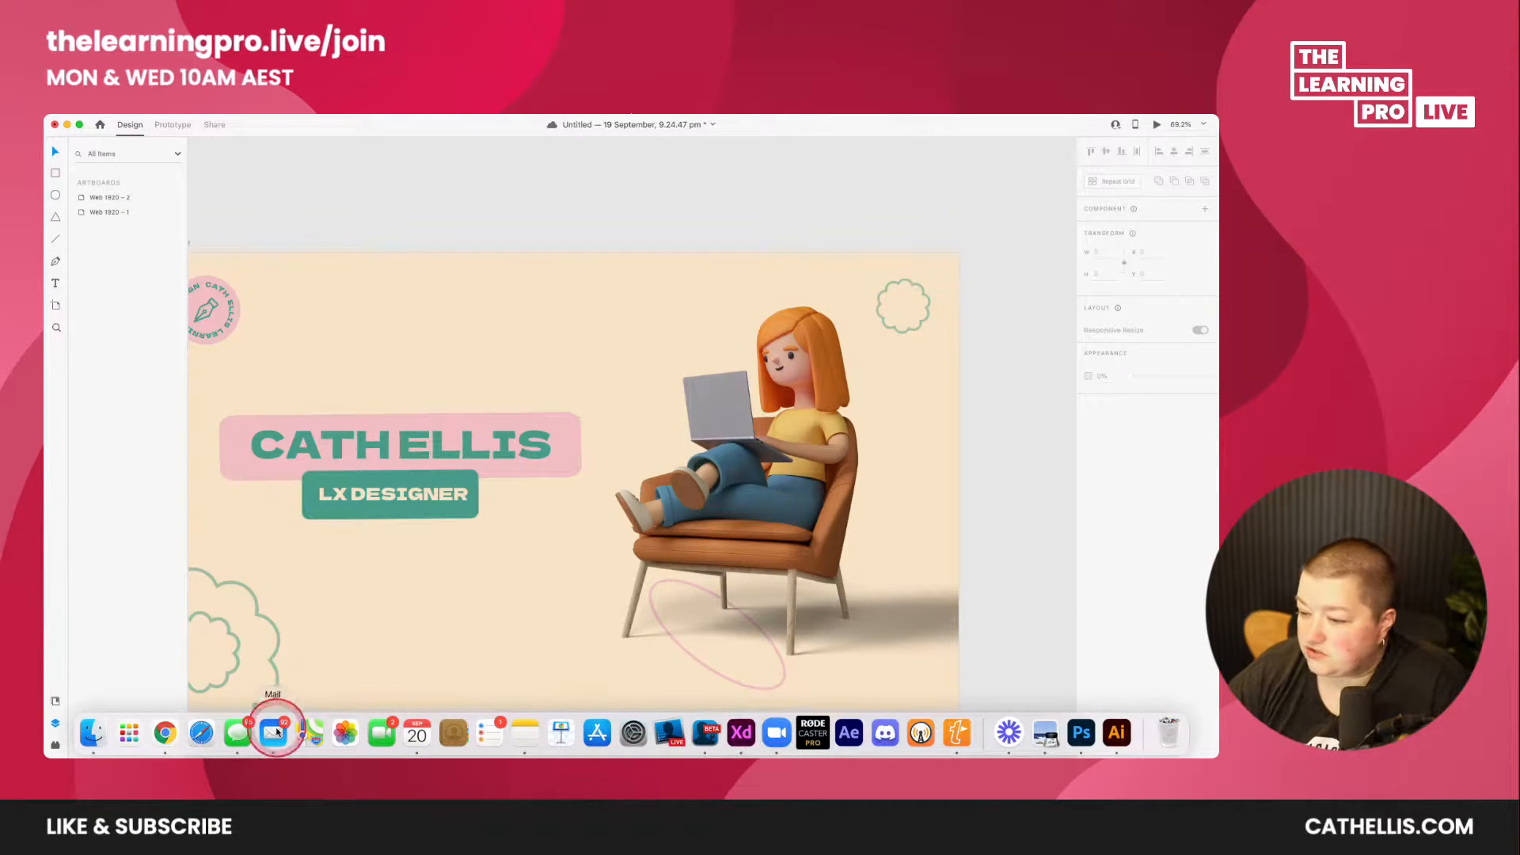
{"action": "left_click", "coordinate": [164, 733]}
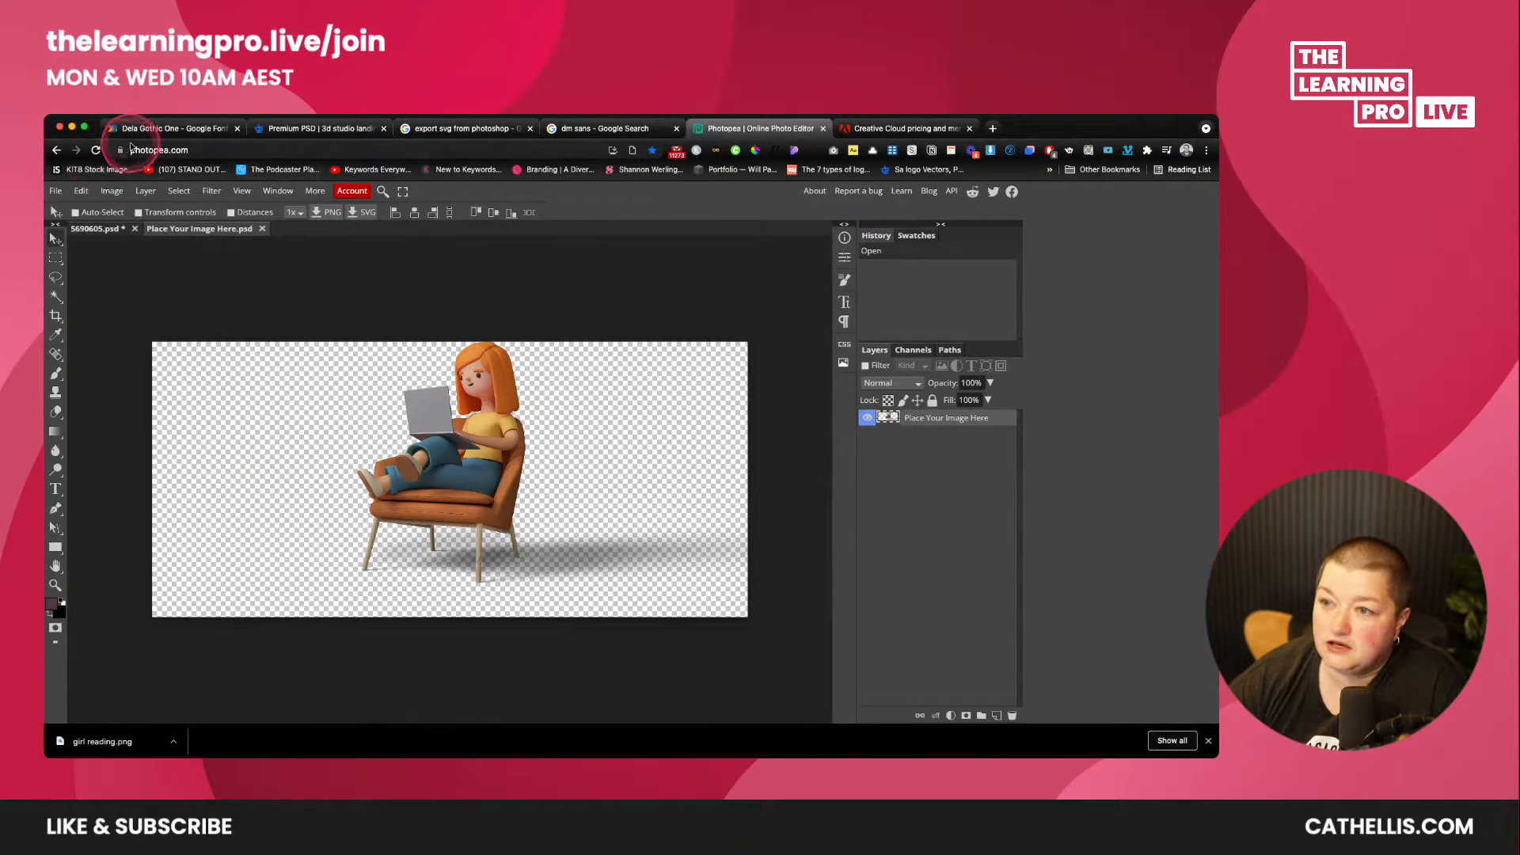